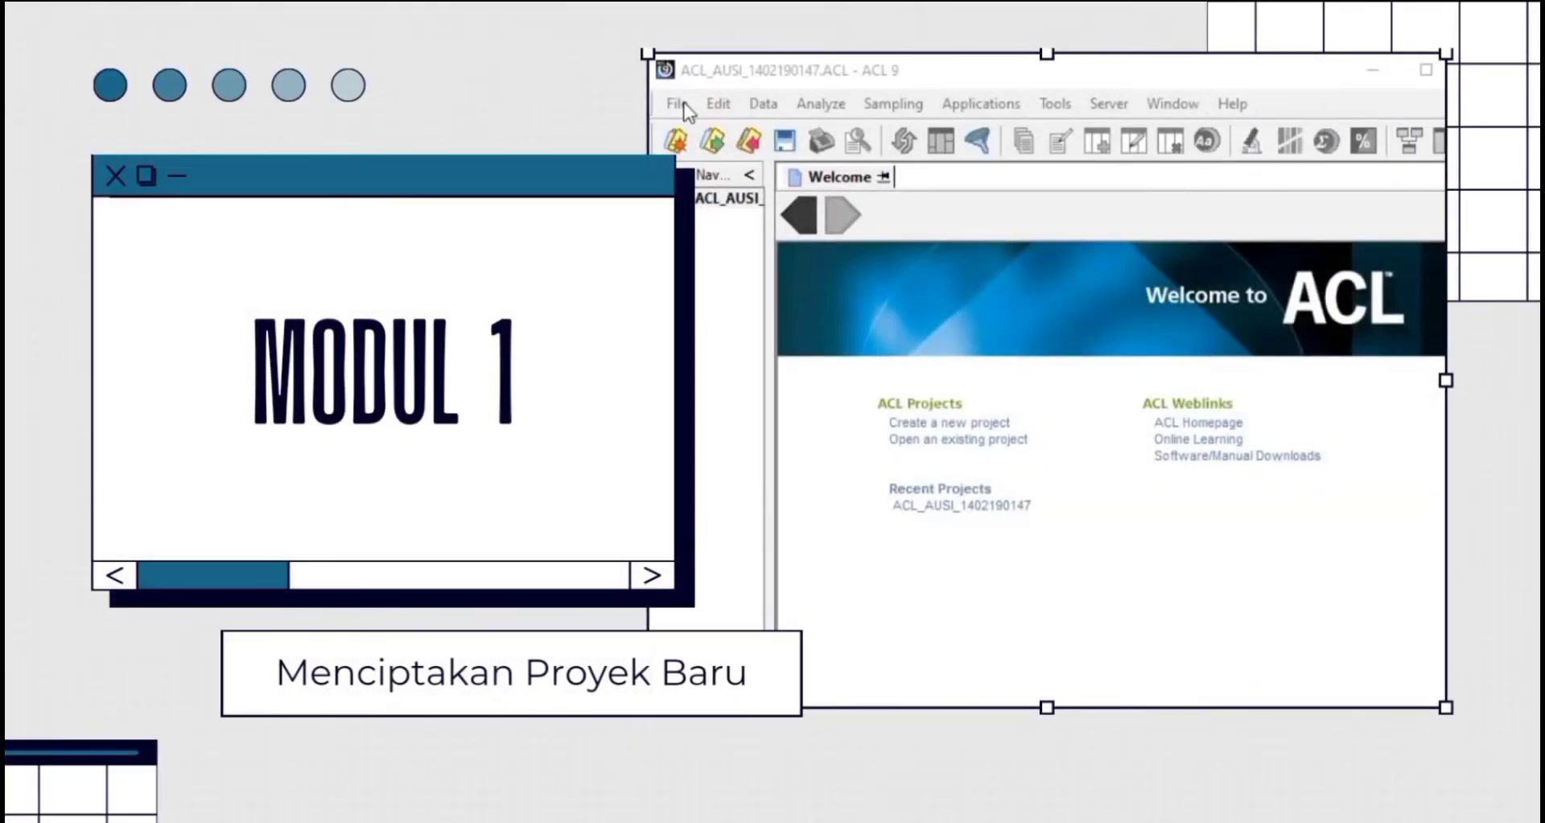
Bring ACL into focus and start a new project from the File > New menu.
{"action": "left_click", "coordinate": [682, 103]}
{"action": "mouse_move", "coordinate": [764, 137]}
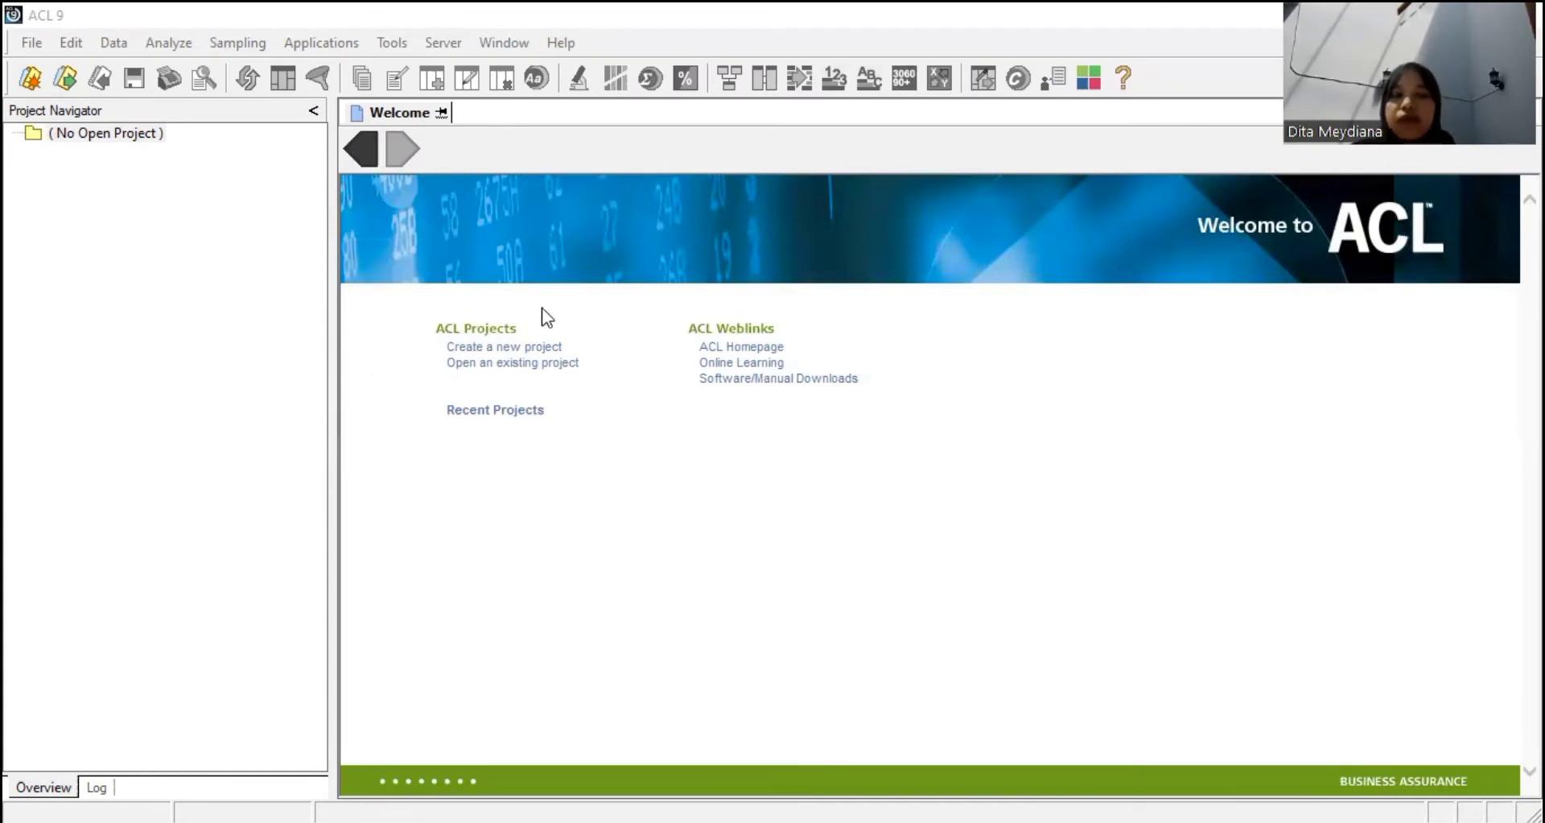
{"action": "left_click", "coordinate": [89, 205]}
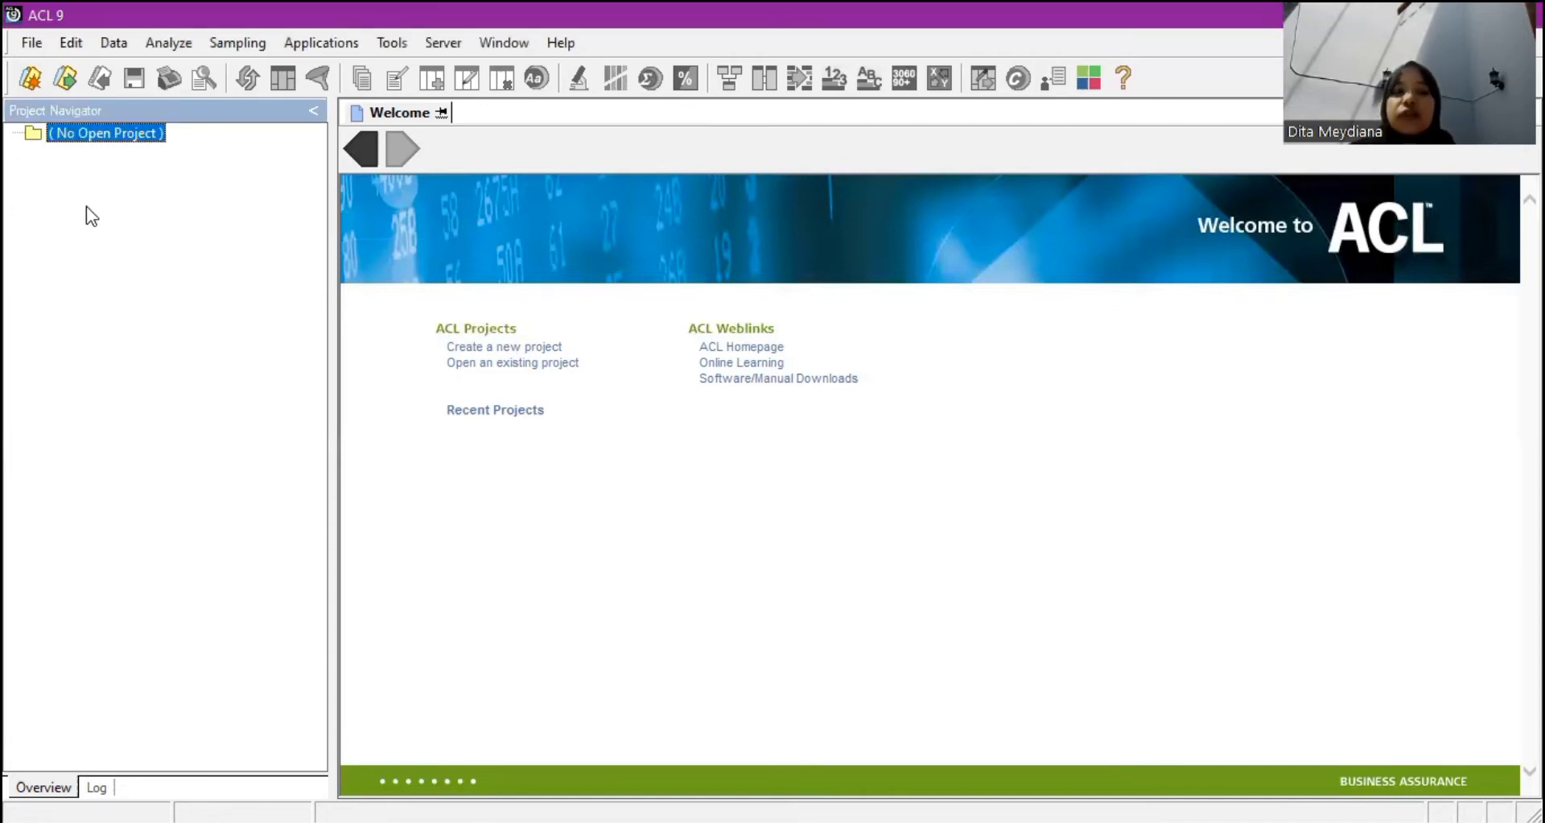
{"action": "left_click", "coordinate": [32, 45]}
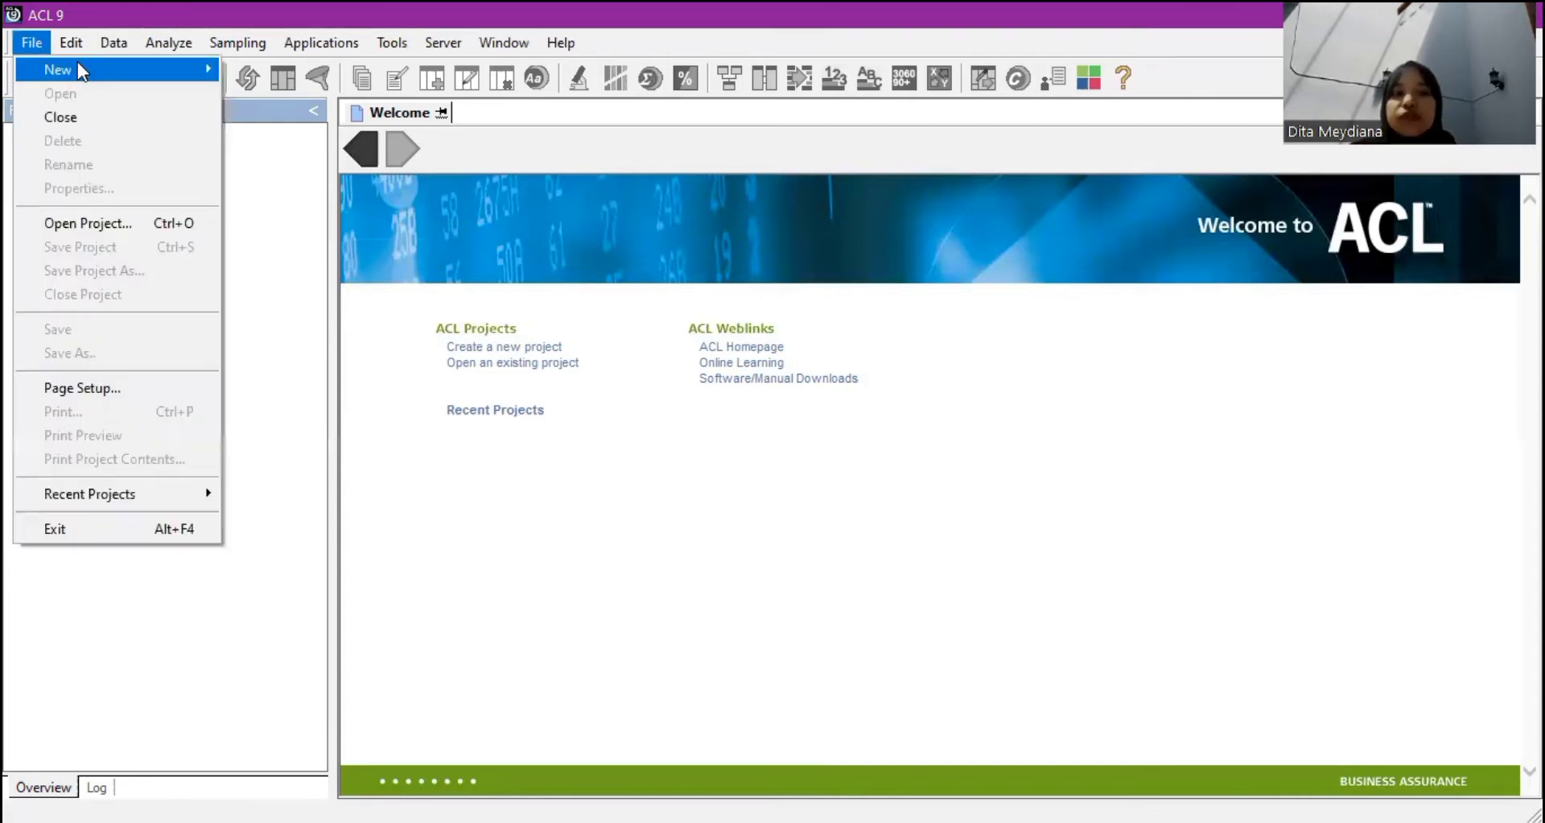
{"action": "mouse_move", "coordinate": [163, 70]}
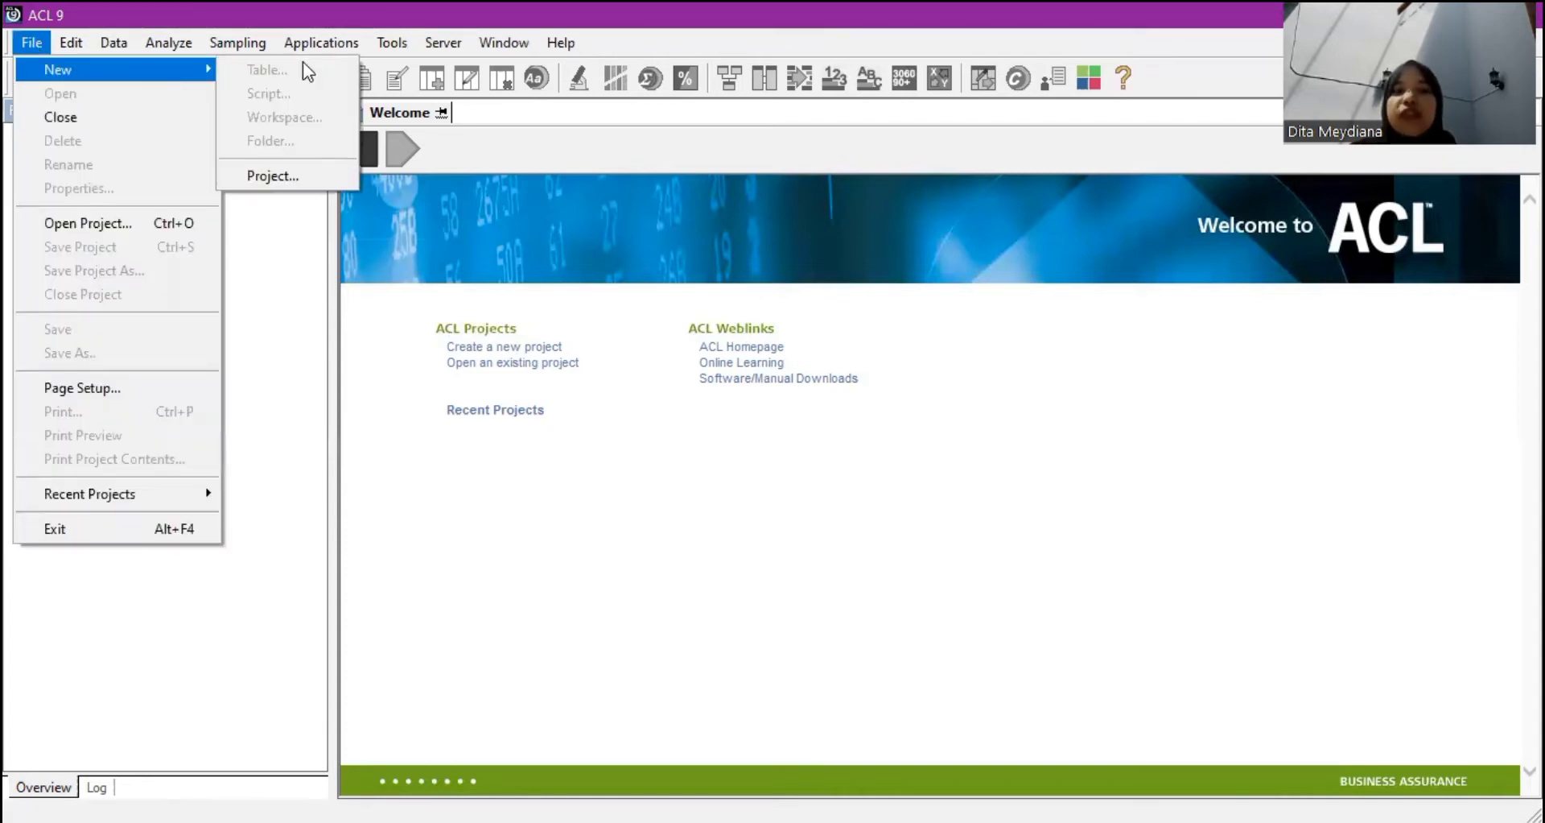
{"action": "left_click", "coordinate": [307, 172]}
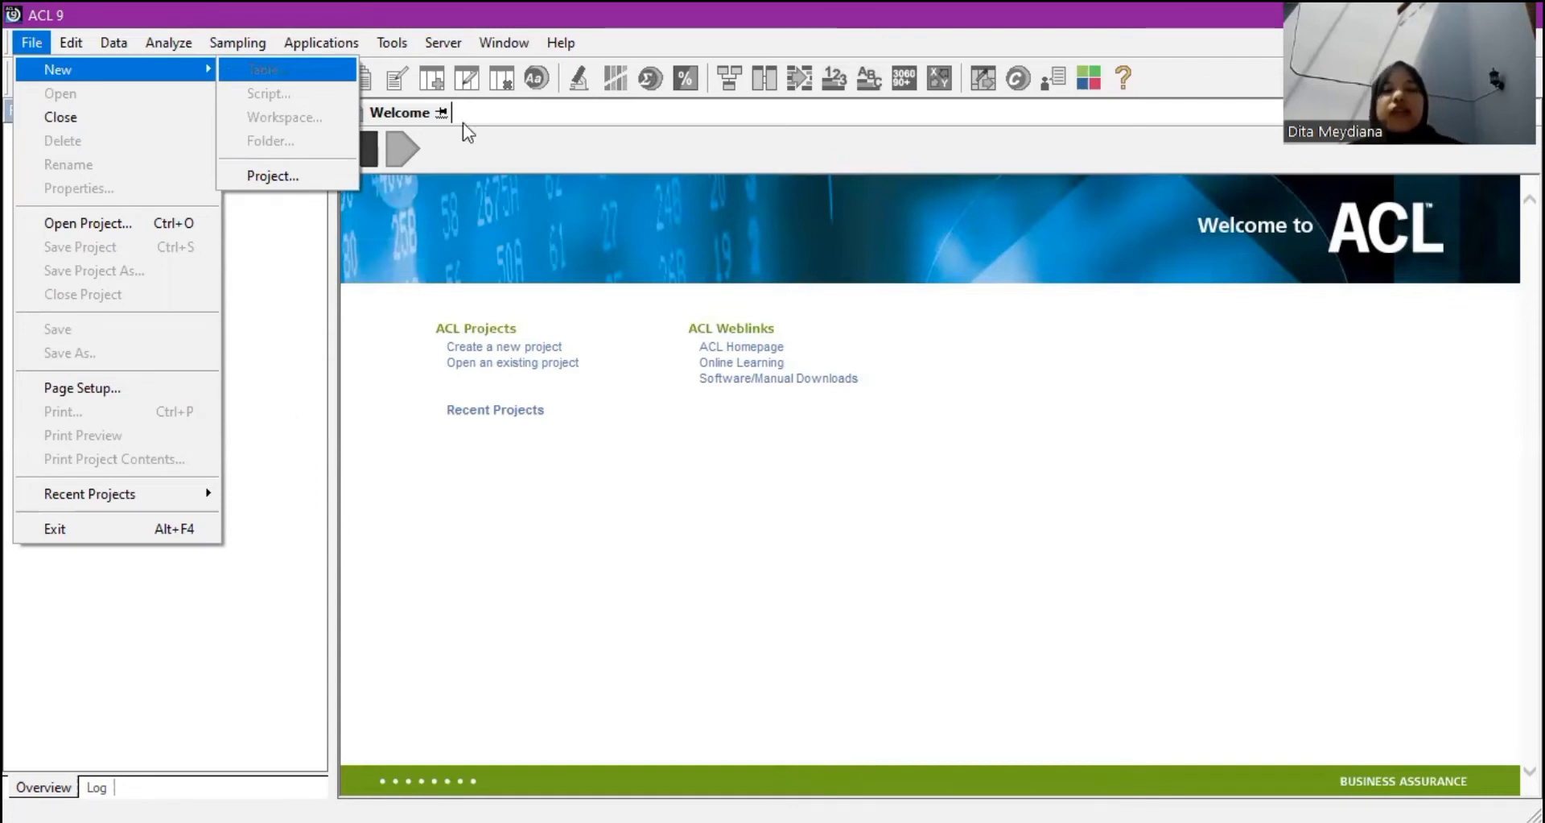
{"action": "key", "text": "p"}
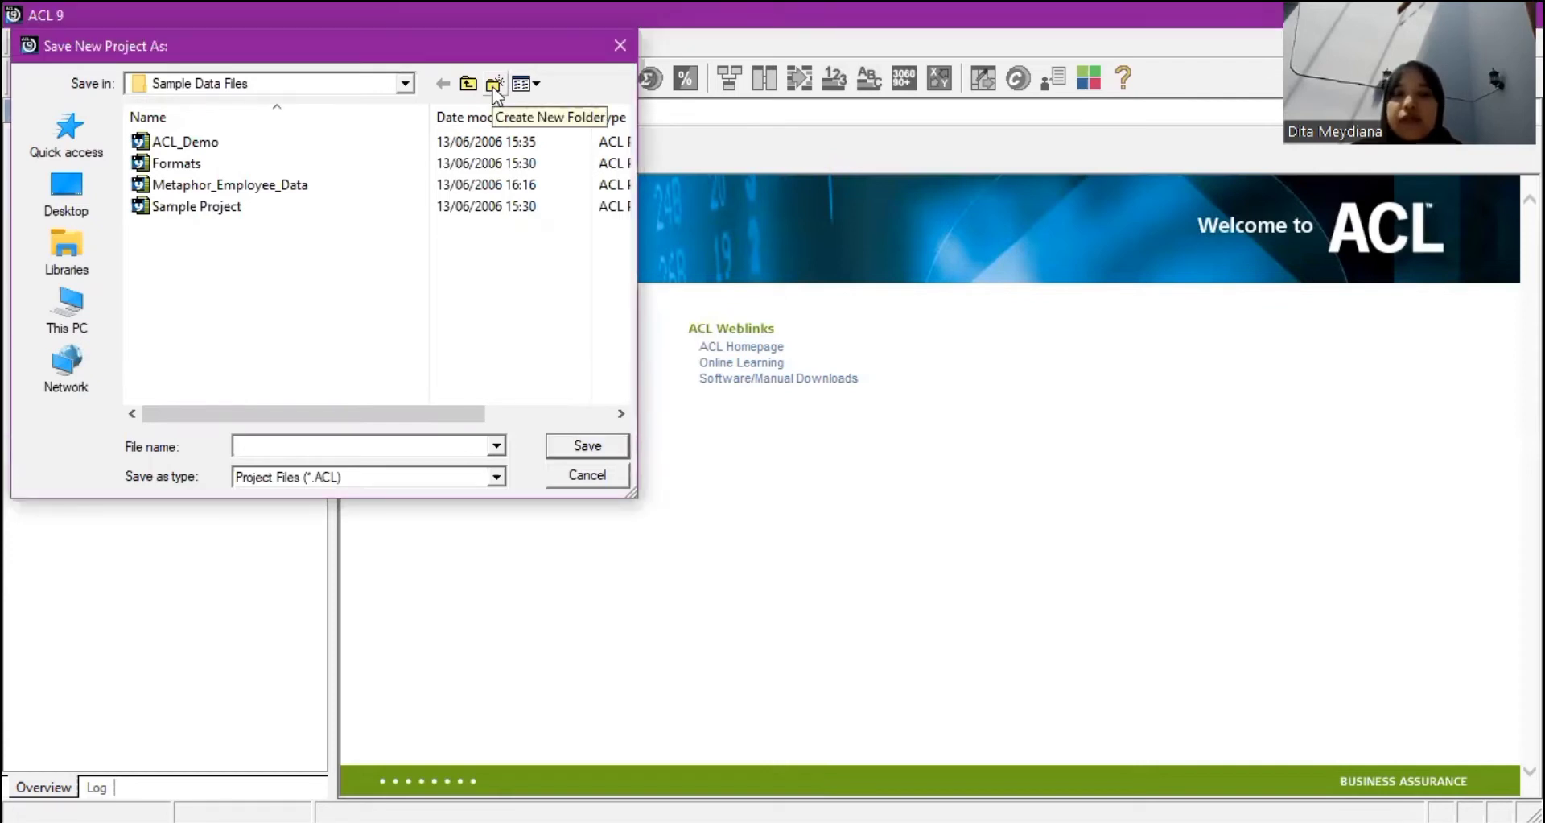
Create a folder named PRAKTEK_ACL in Sample Data Files and open it.
{"action": "key", "text": "ctrl+shift+n"}
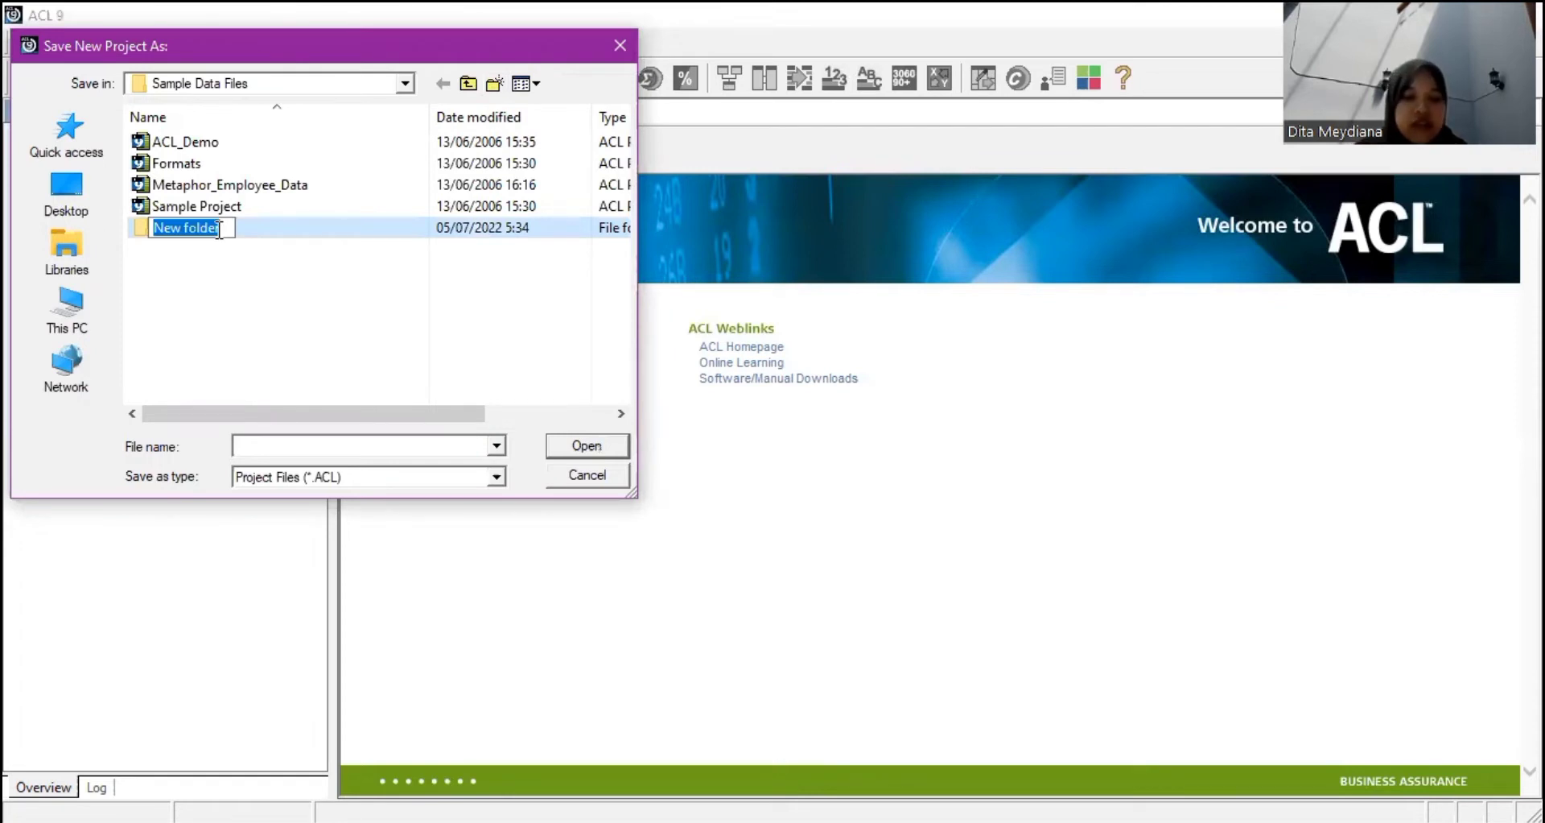
{"action": "type", "text": "P"}
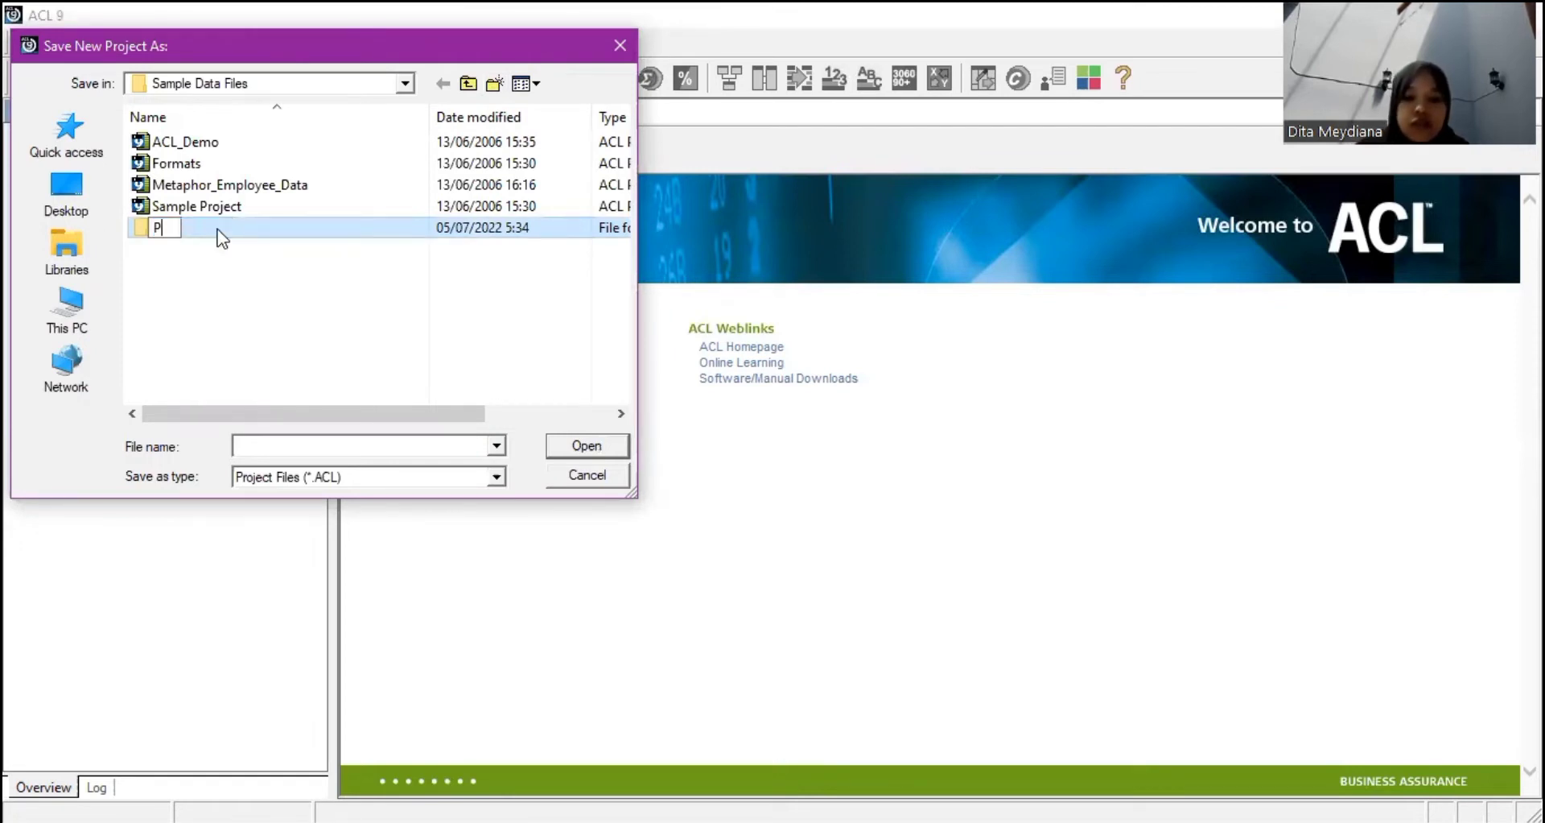
{"action": "type", "text": "RAKTEK"}
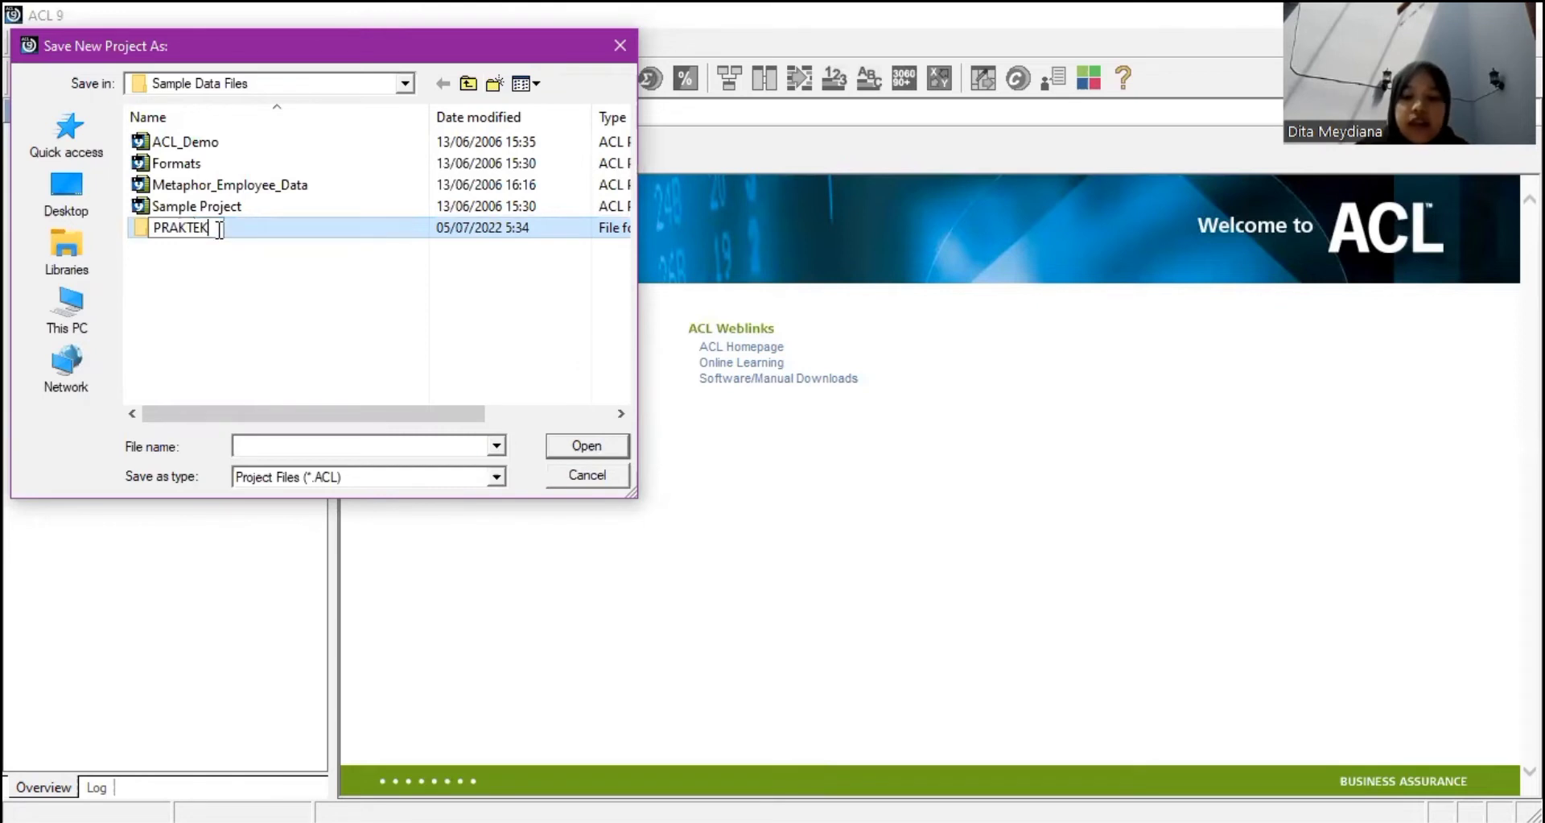
{"action": "type", "text": " A"}
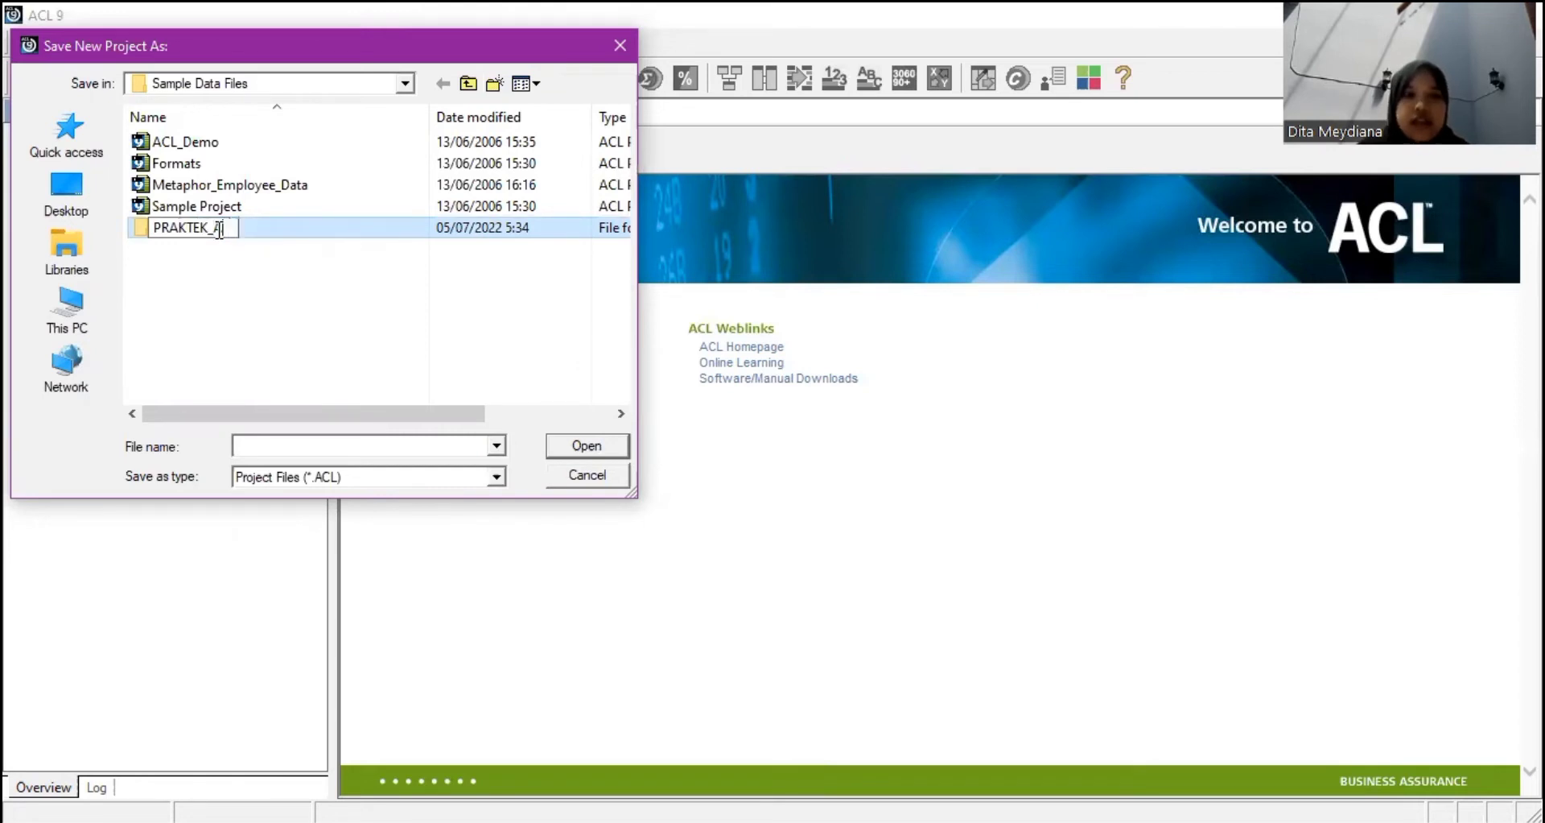
{"action": "type", "text": "CL"}
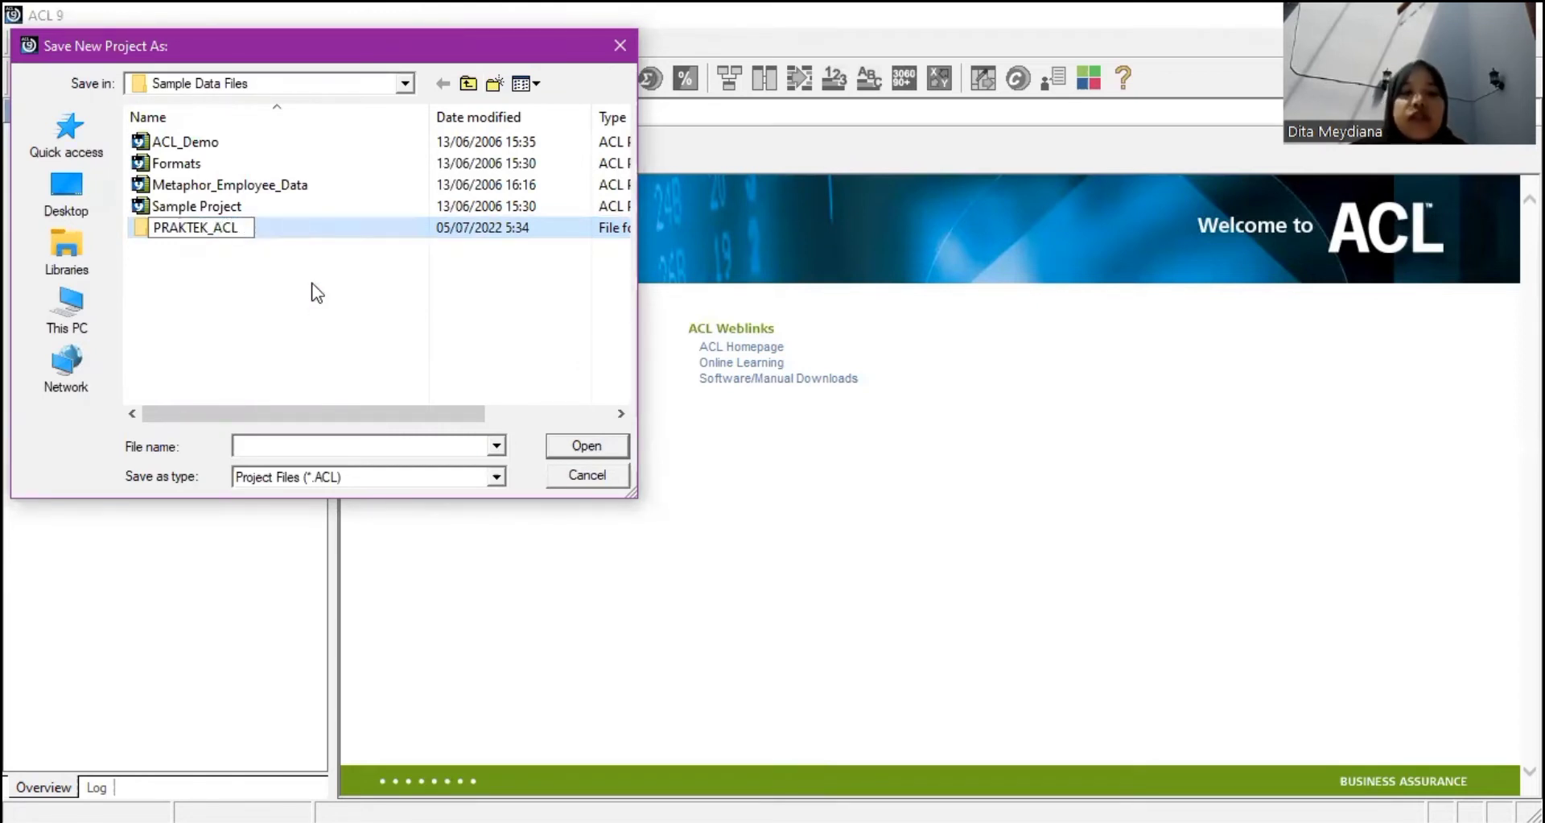
{"action": "key", "text": "Return"}
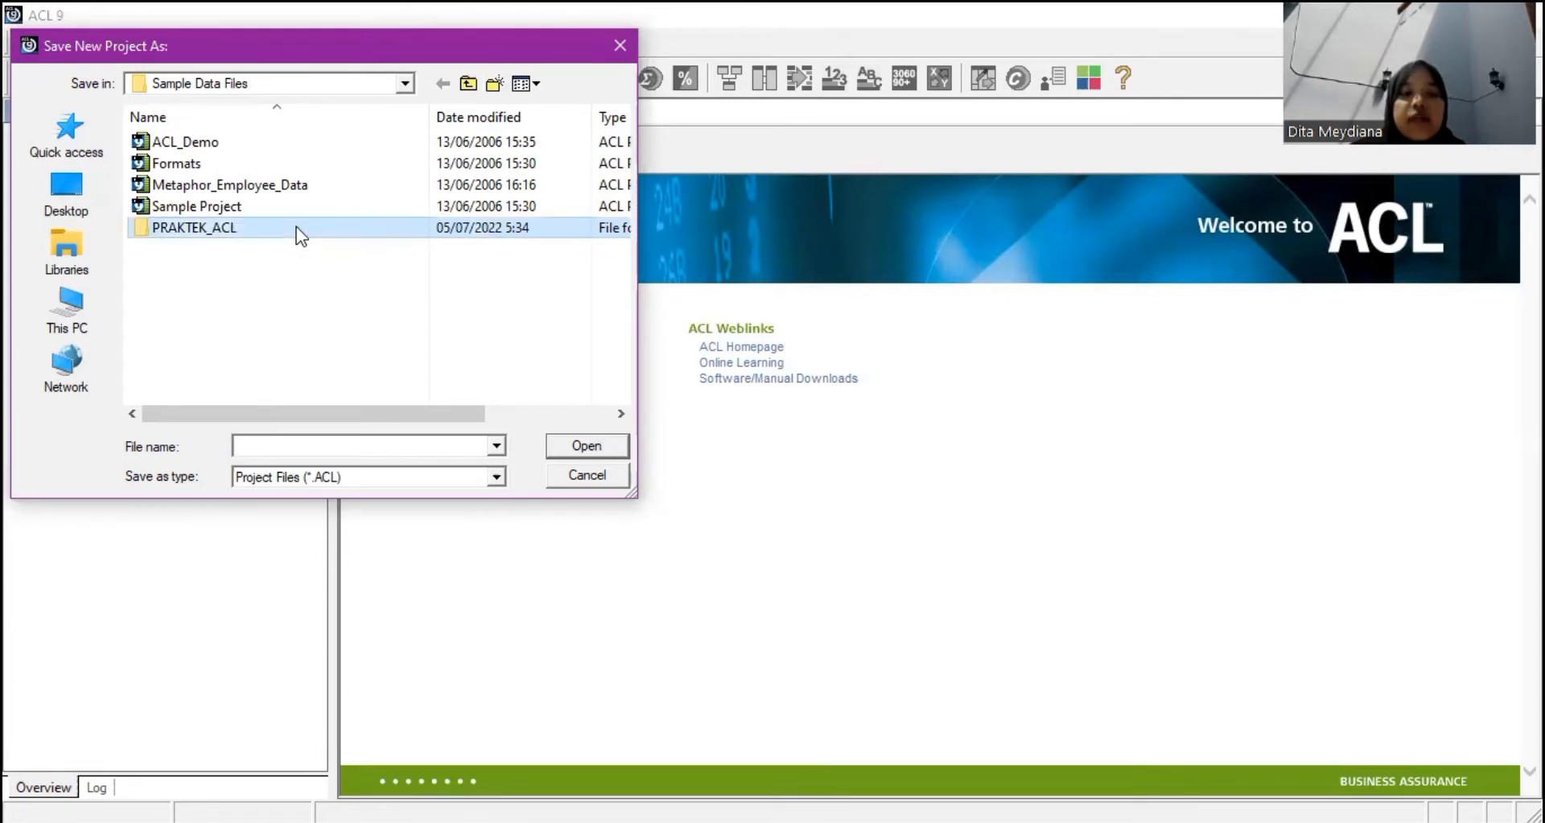
{"action": "double_click", "coordinate": [296, 225]}
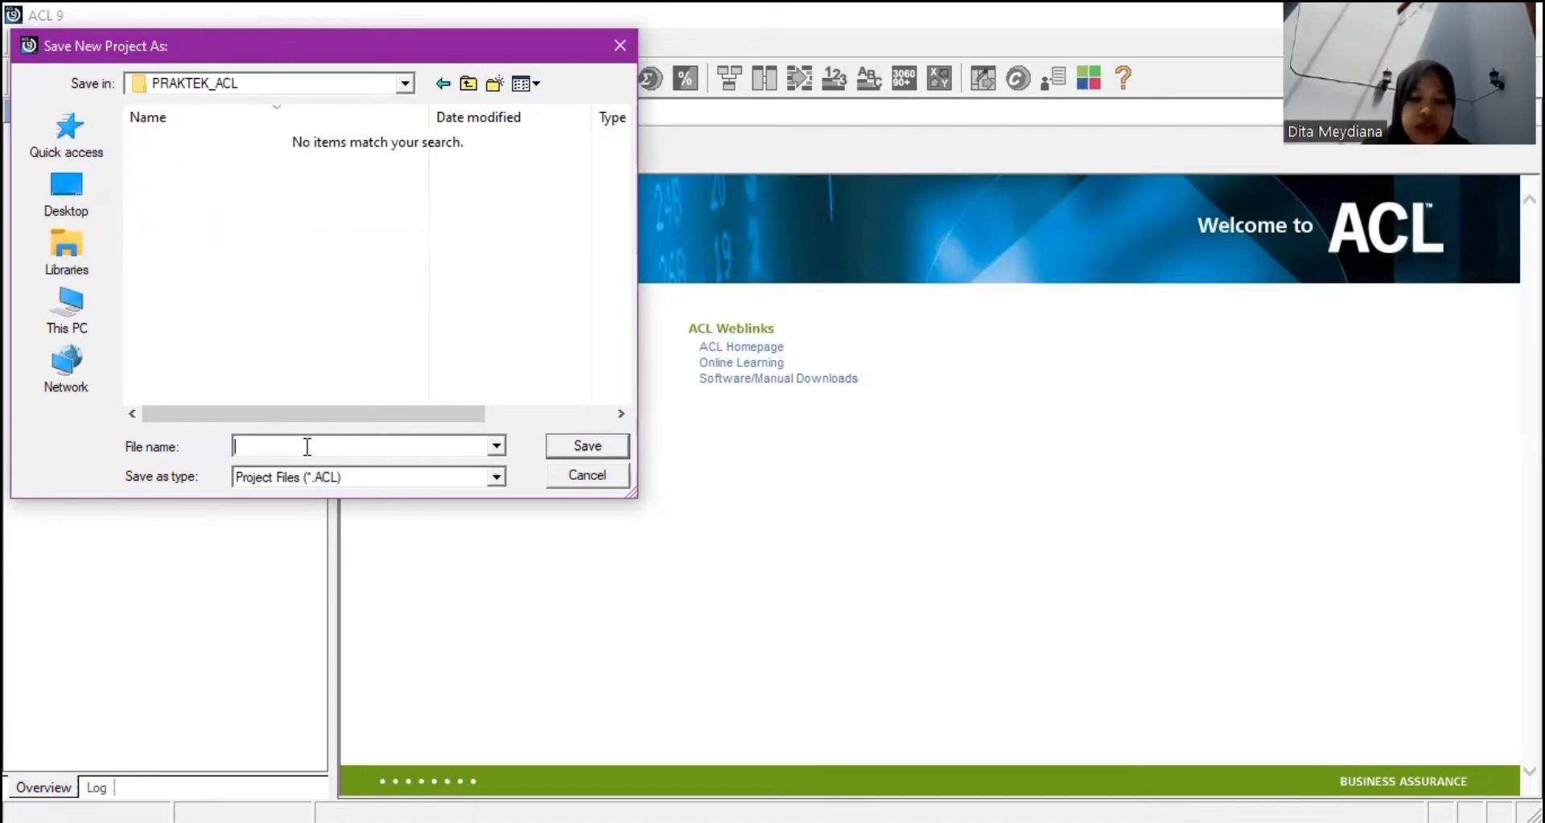
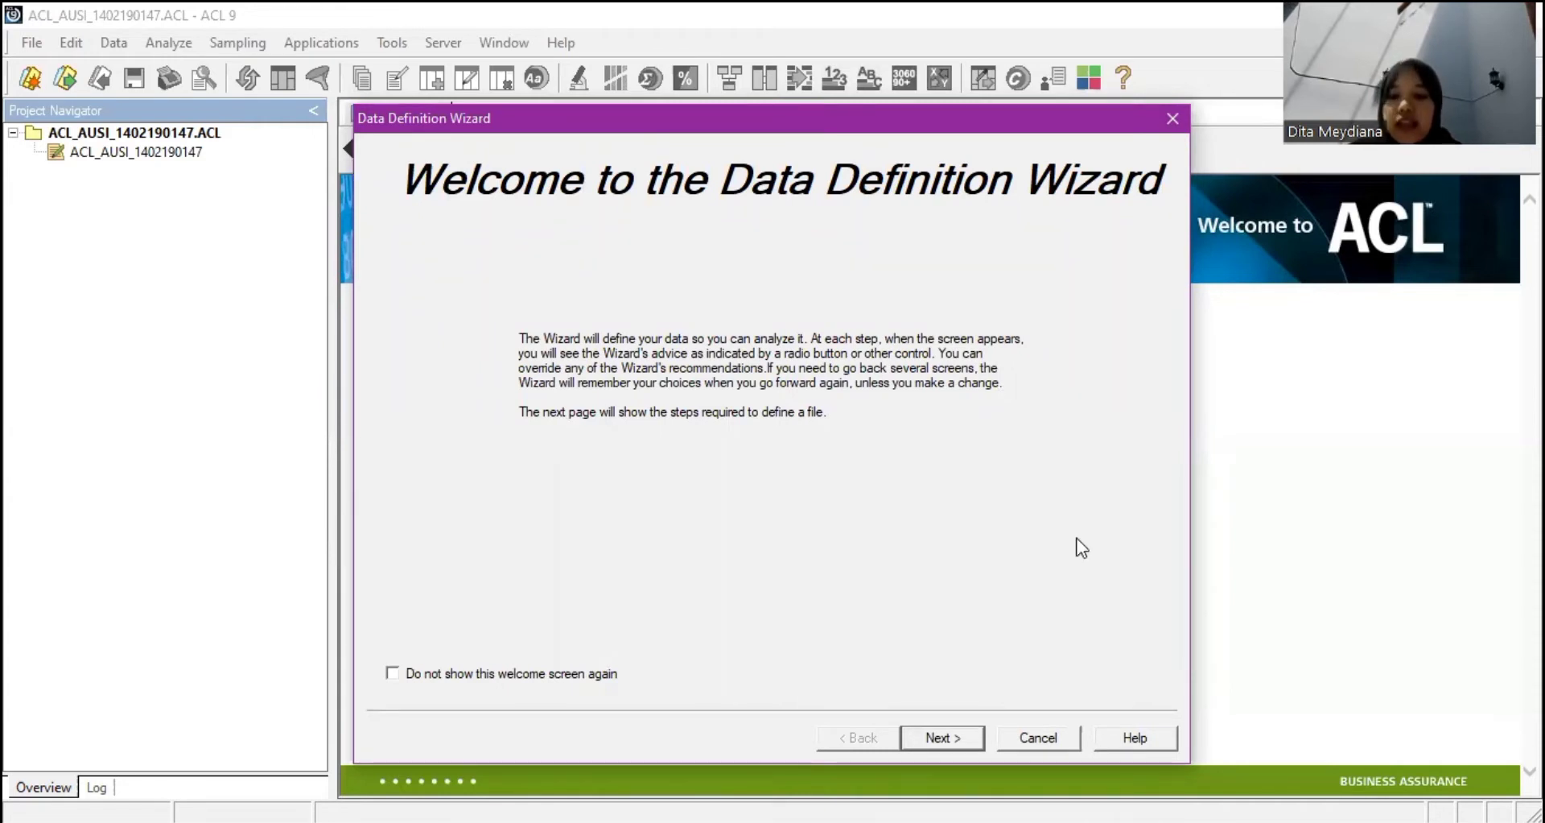
Read data from disk and pick Credit_Cards_Metaphor in Sample Data Files as the file to define.
{"action": "key", "text": "Return"}
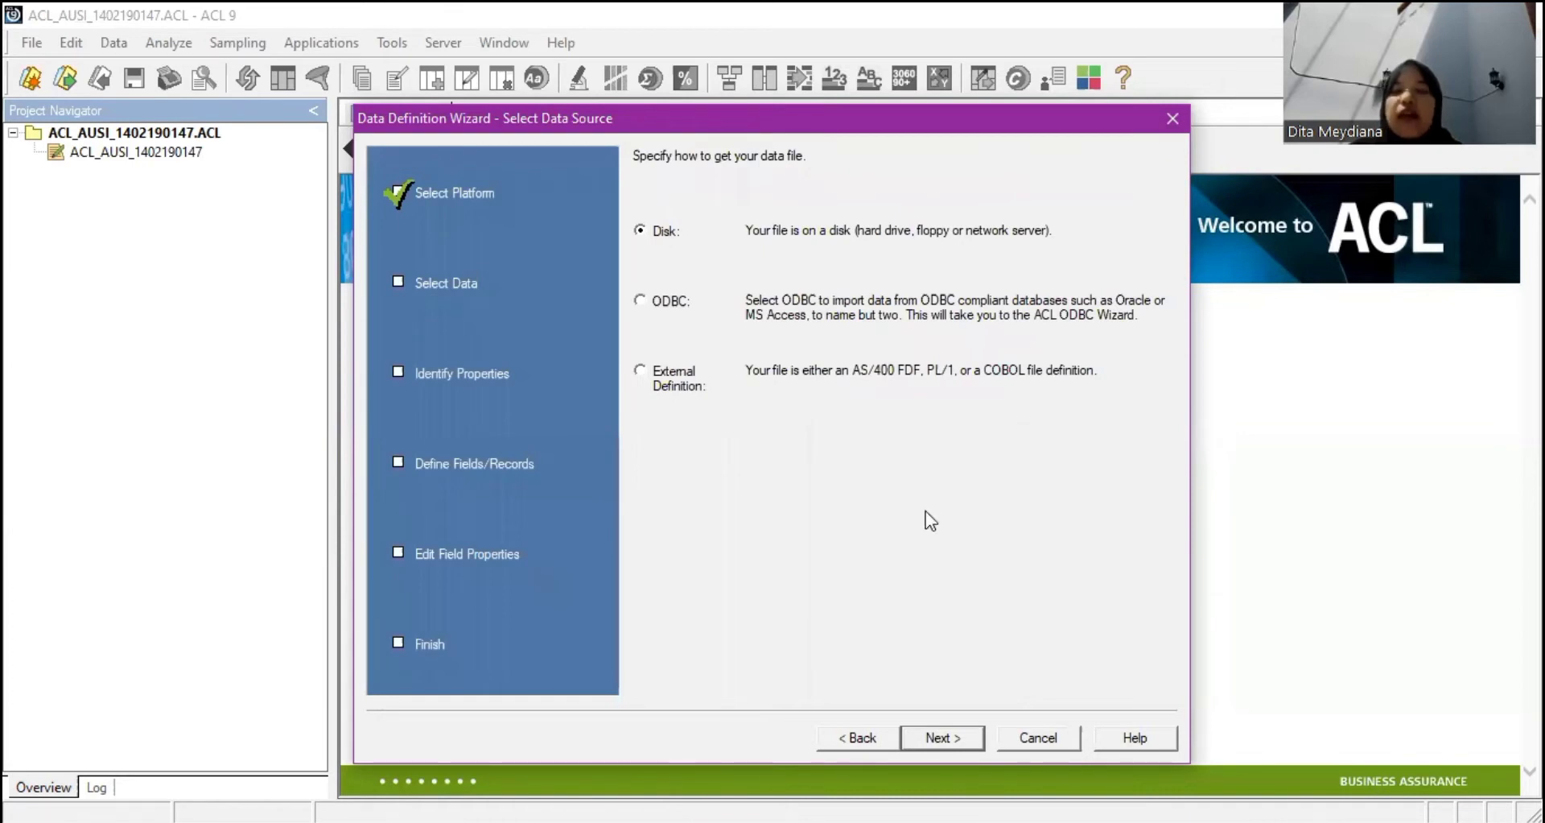
{"action": "key", "text": "Return"}
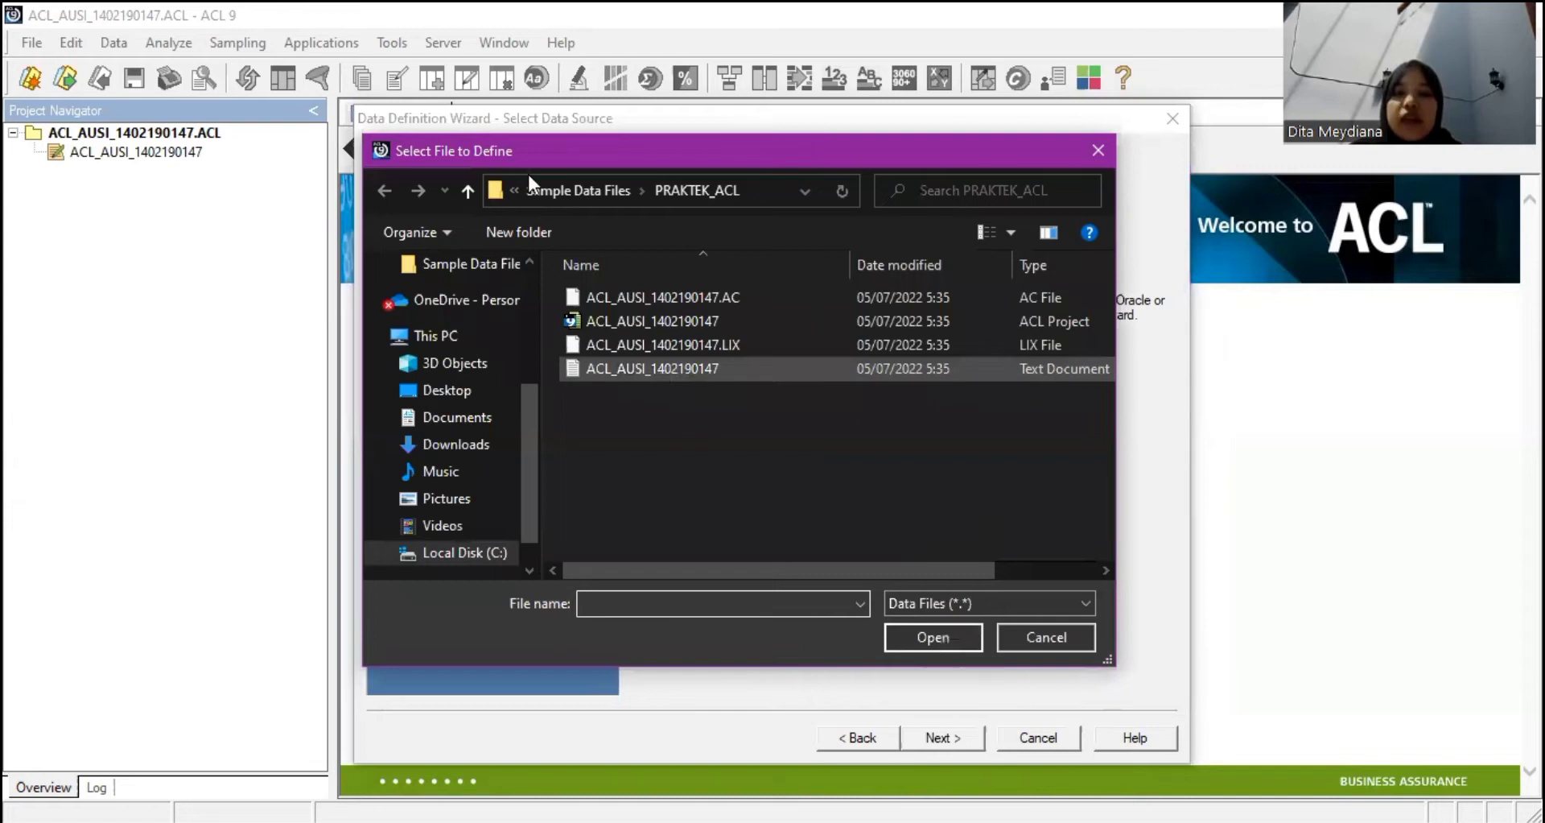
{"action": "left_click", "coordinate": [543, 193]}
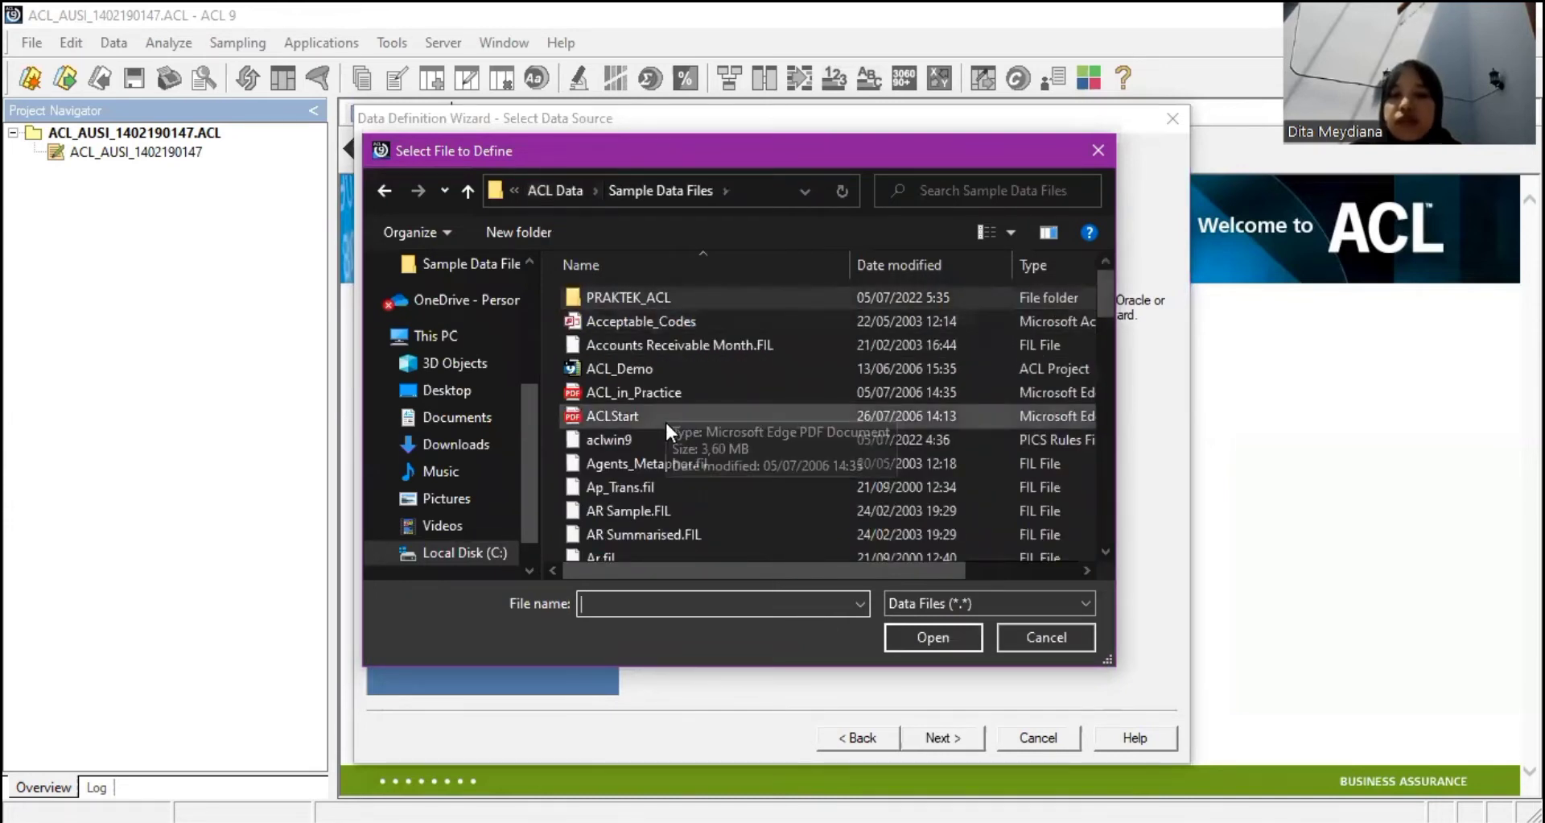
{"action": "scroll", "coordinate": [672, 406], "scroll_direction": "down", "scroll_amount": 4}
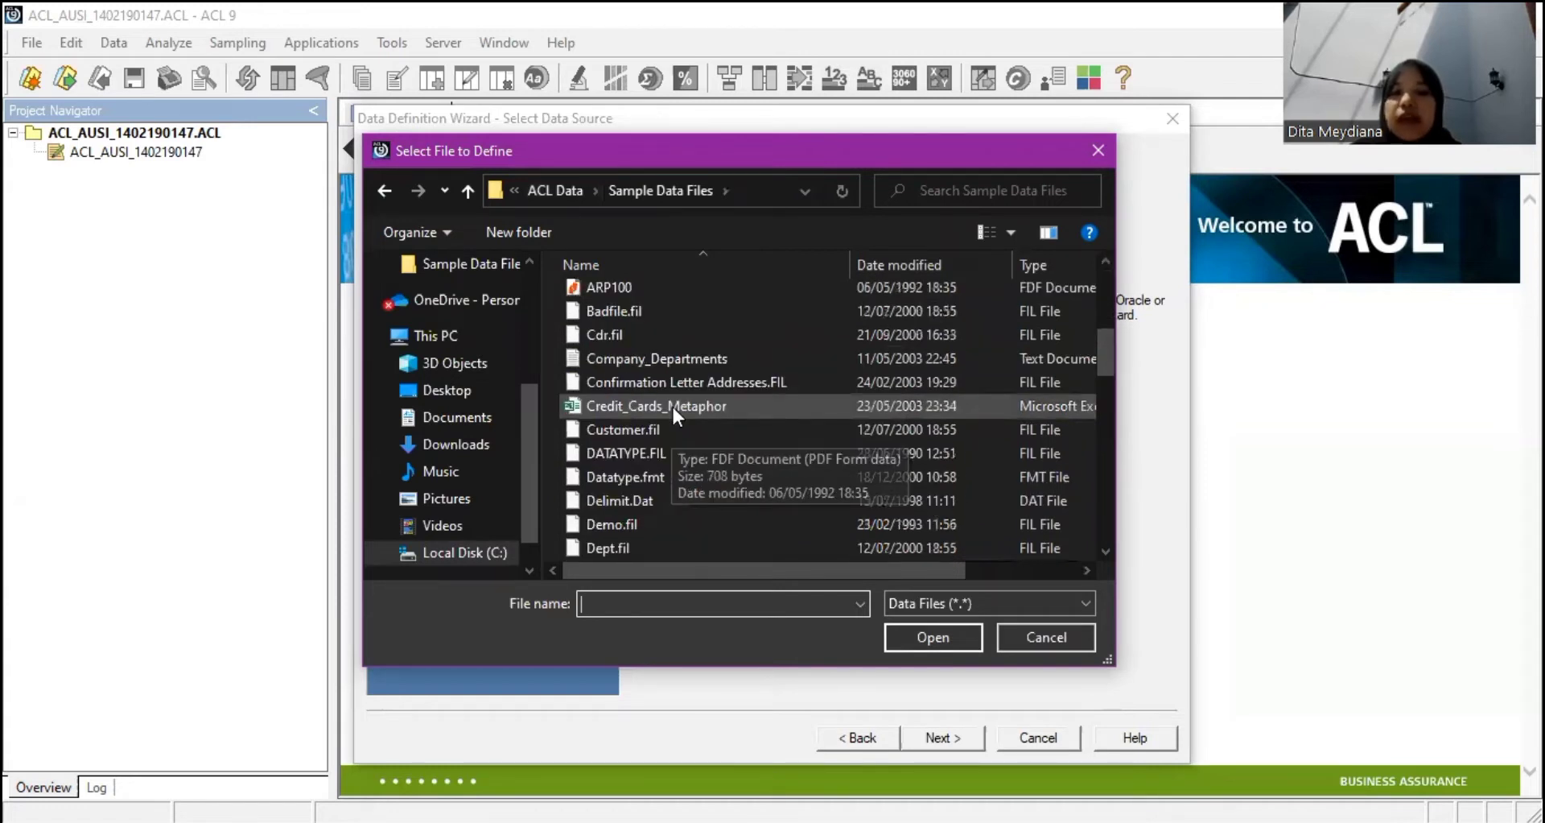
{"action": "left_click", "coordinate": [656, 405]}
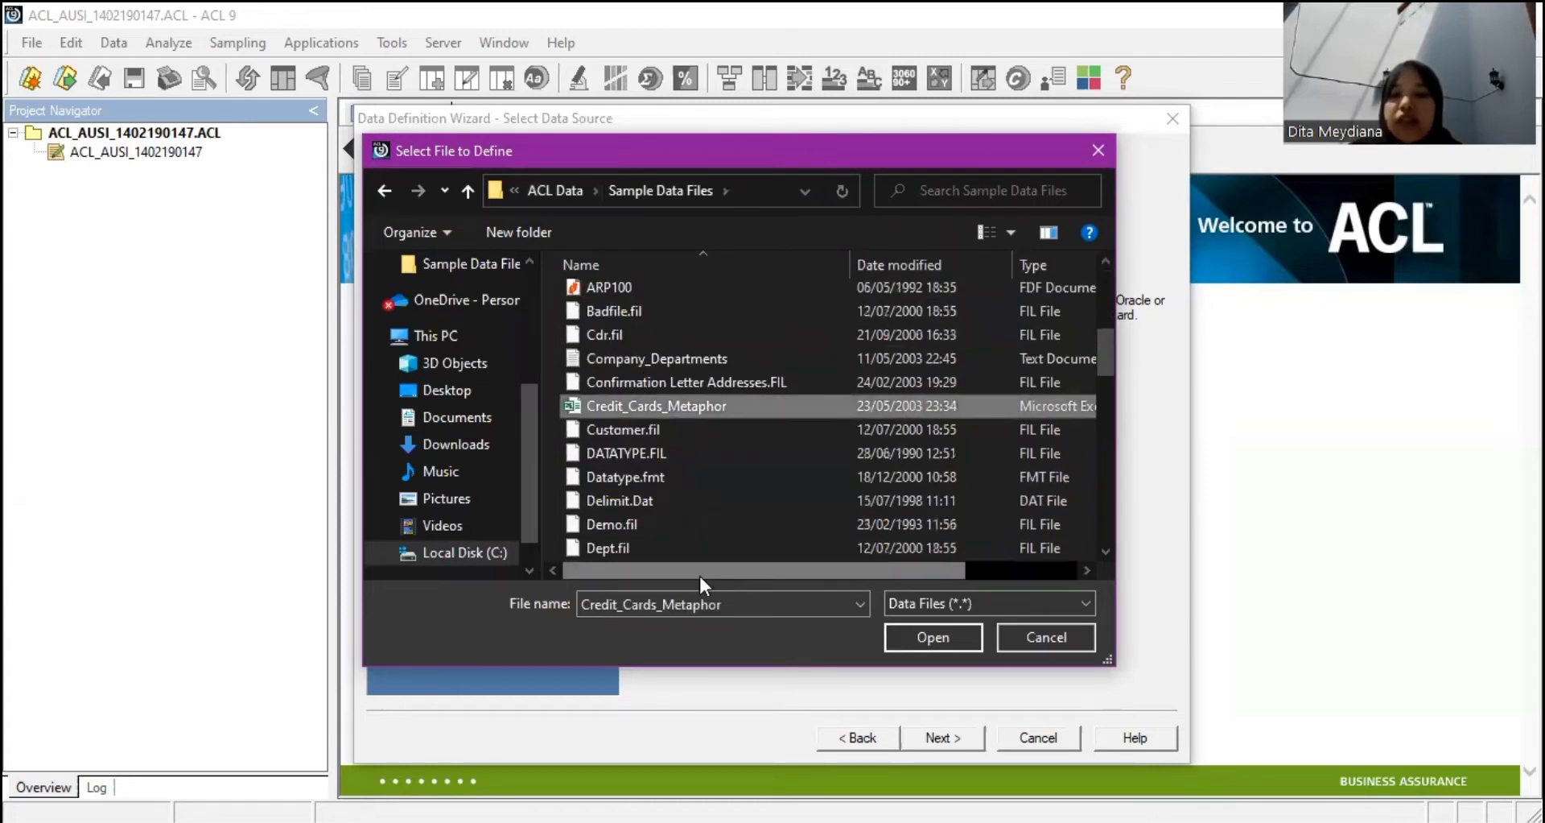
{"action": "scroll", "coordinate": [698, 574], "scroll_direction": "right", "scroll_amount": 1}
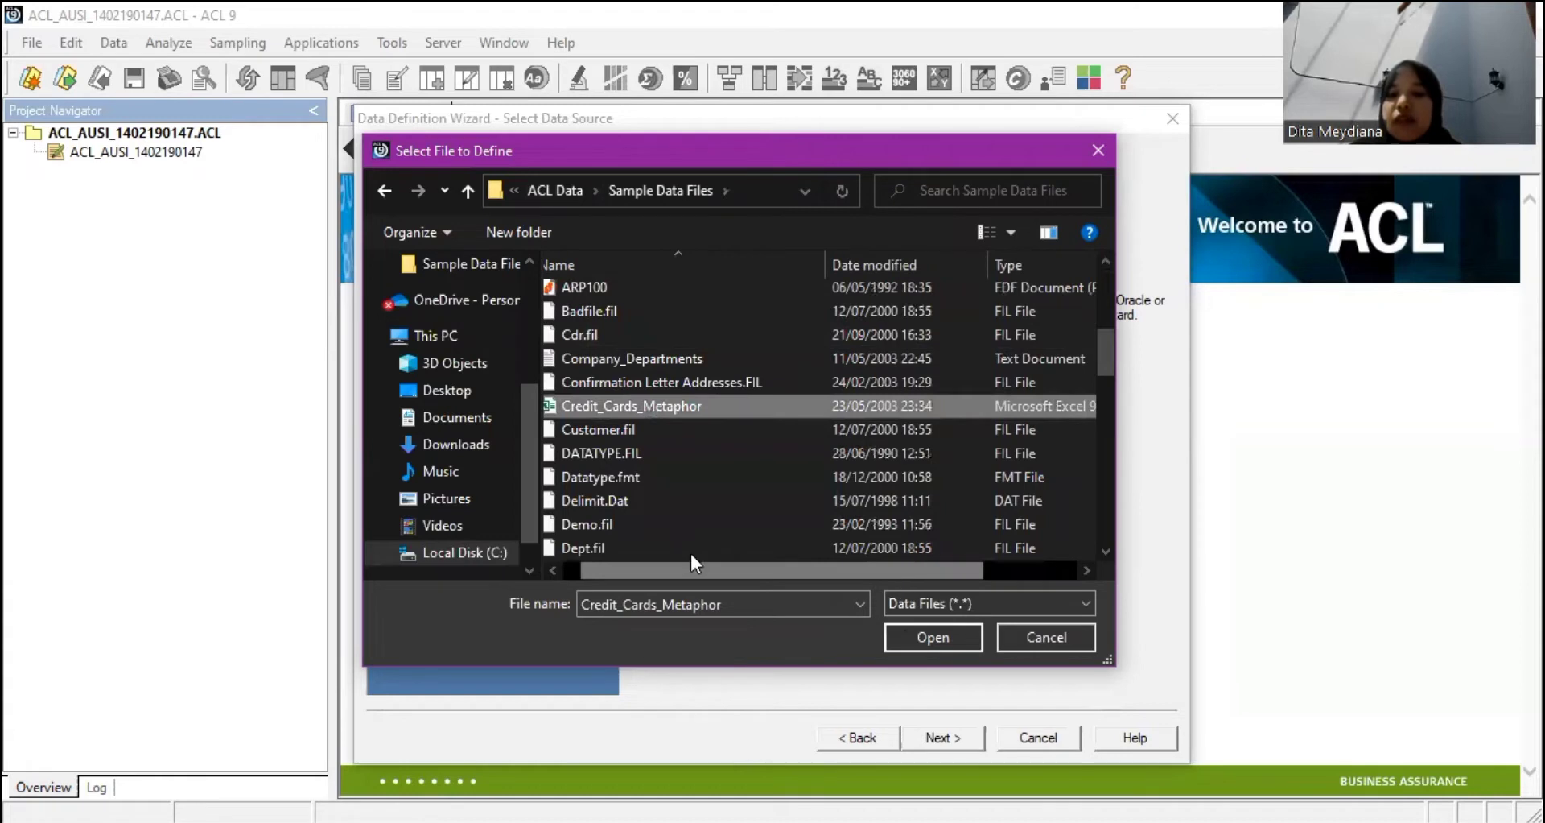
{"action": "scroll", "coordinate": [689, 550], "scroll_direction": "left", "scroll_amount": 1}
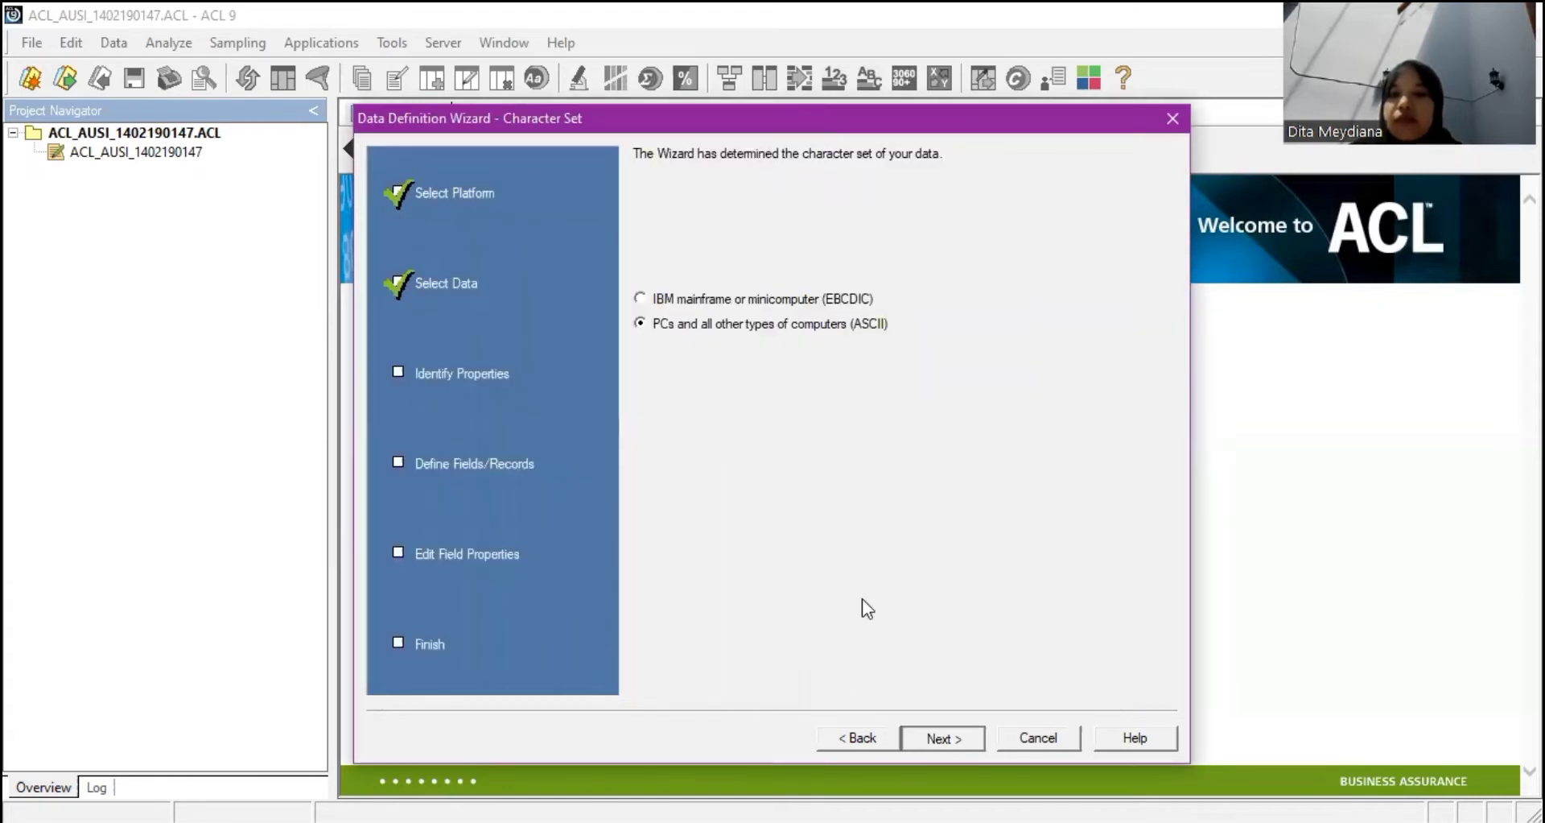
Accept the ASCII character set, Excel file format and Corp_Credit_Cards worksheet as source.
{"action": "key", "text": "Return"}
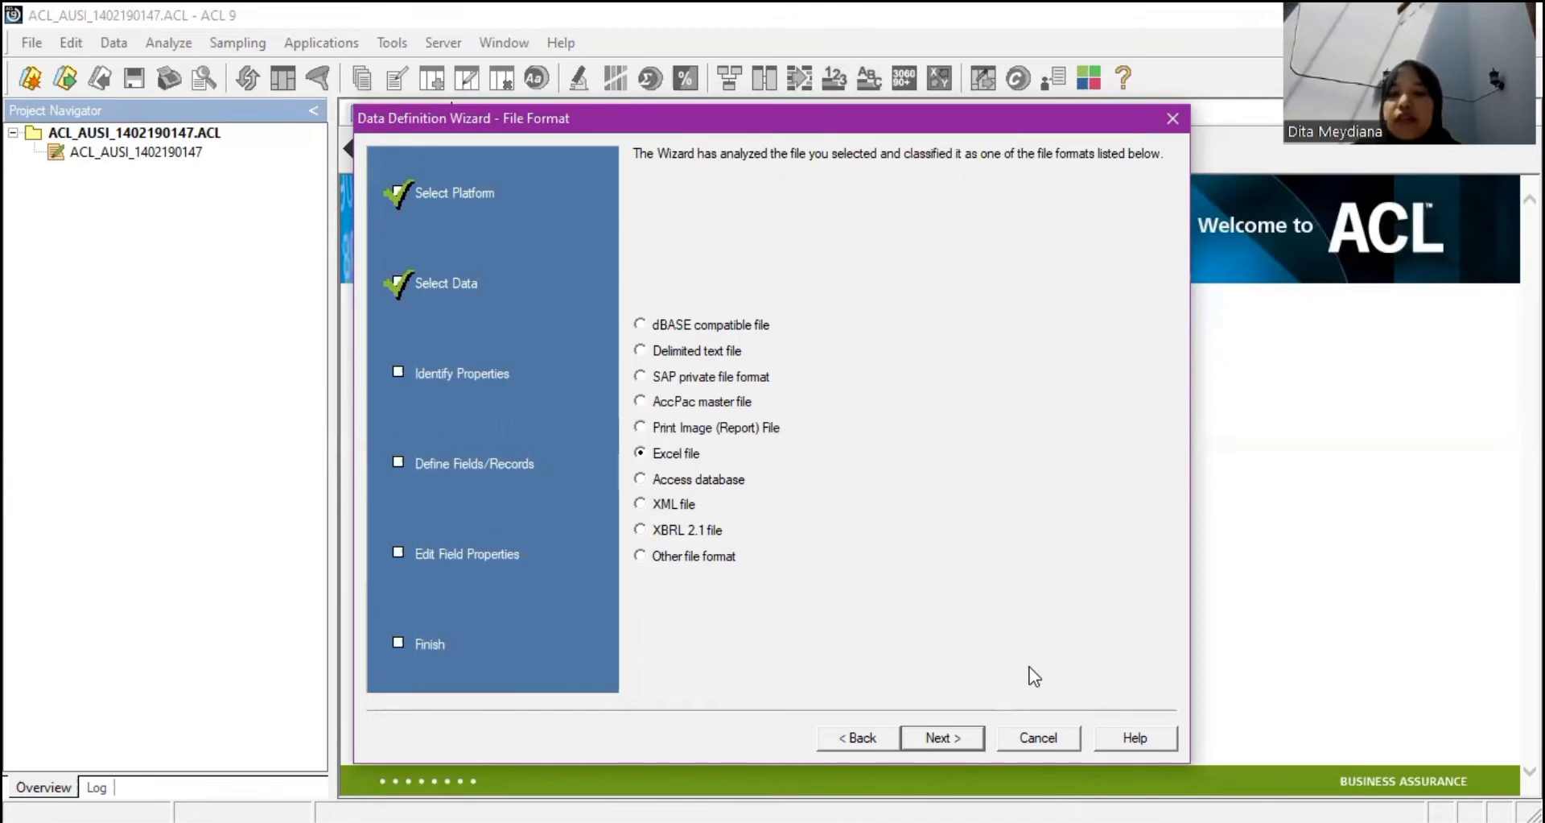
{"action": "key", "text": "Return"}
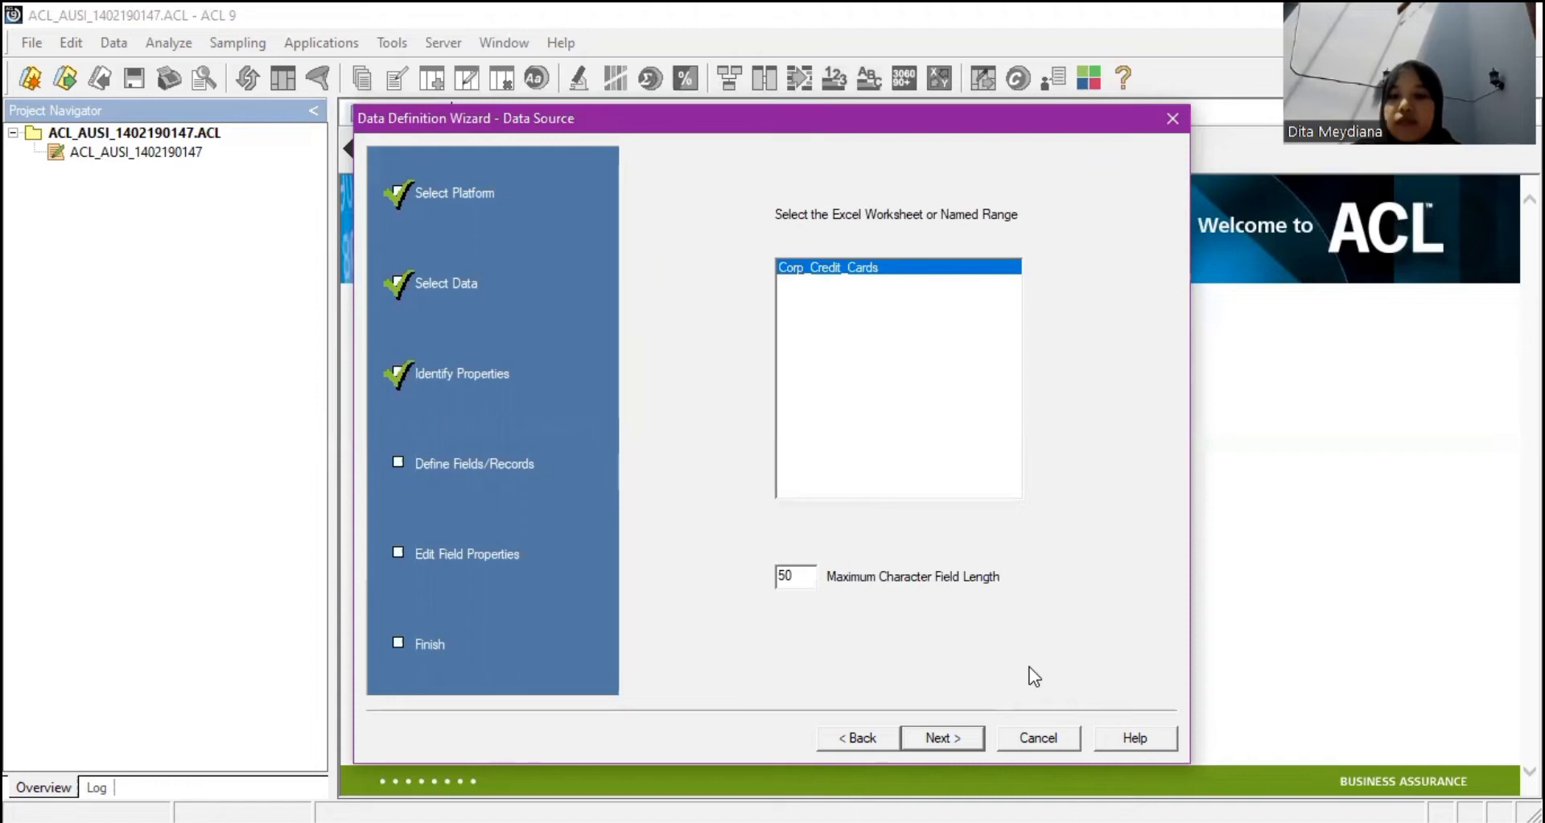
{"action": "key", "text": "Return"}
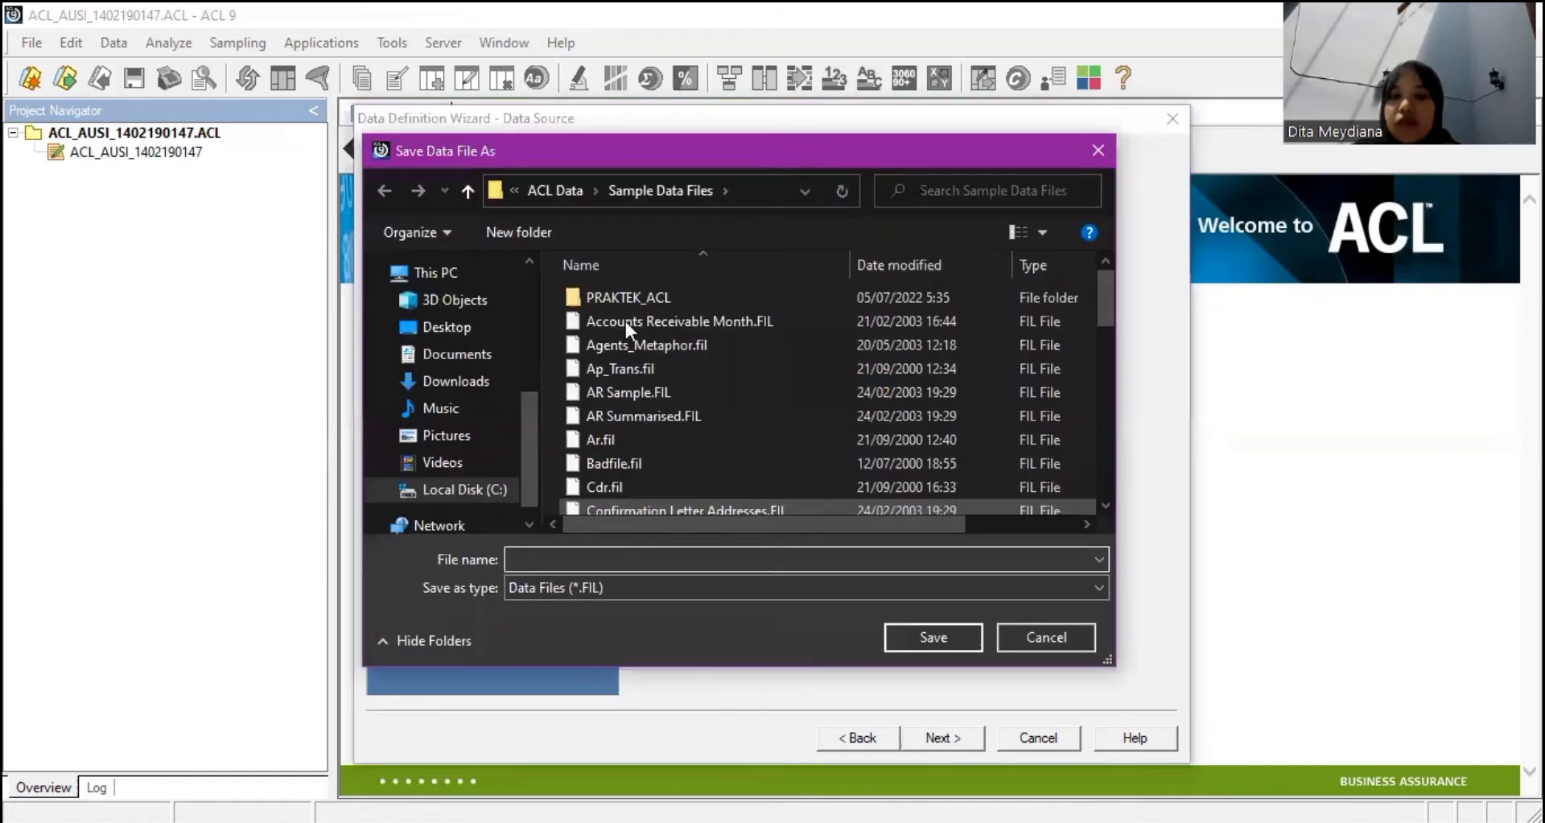
Save the data file as Credit_Card_Metaphor inside the PRAKTEK_ACL folder.
{"action": "double_click", "coordinate": [630, 297]}
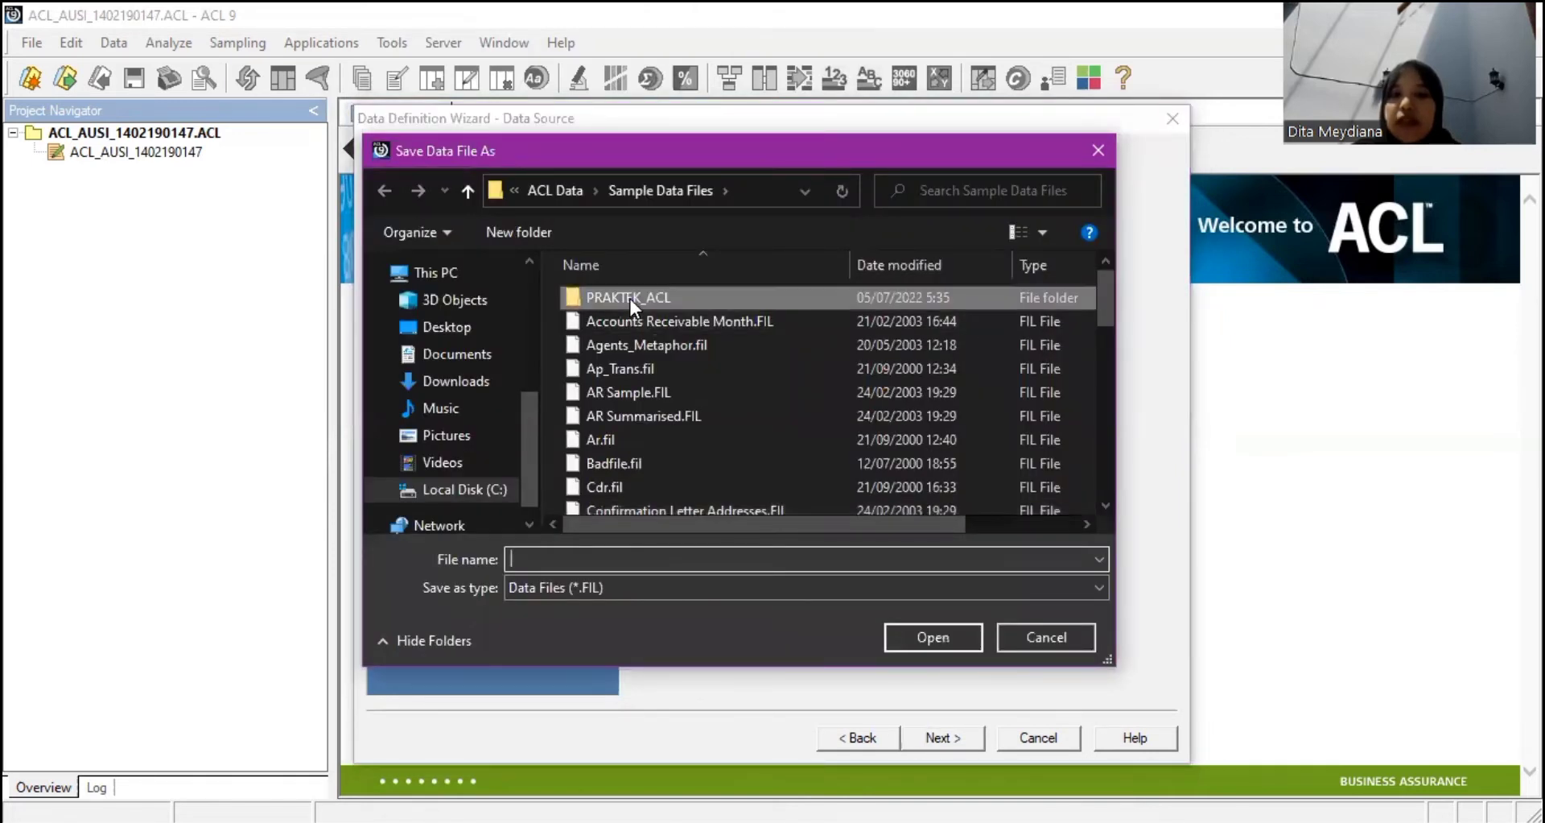
{"action": "left_click", "coordinate": [557, 561]}
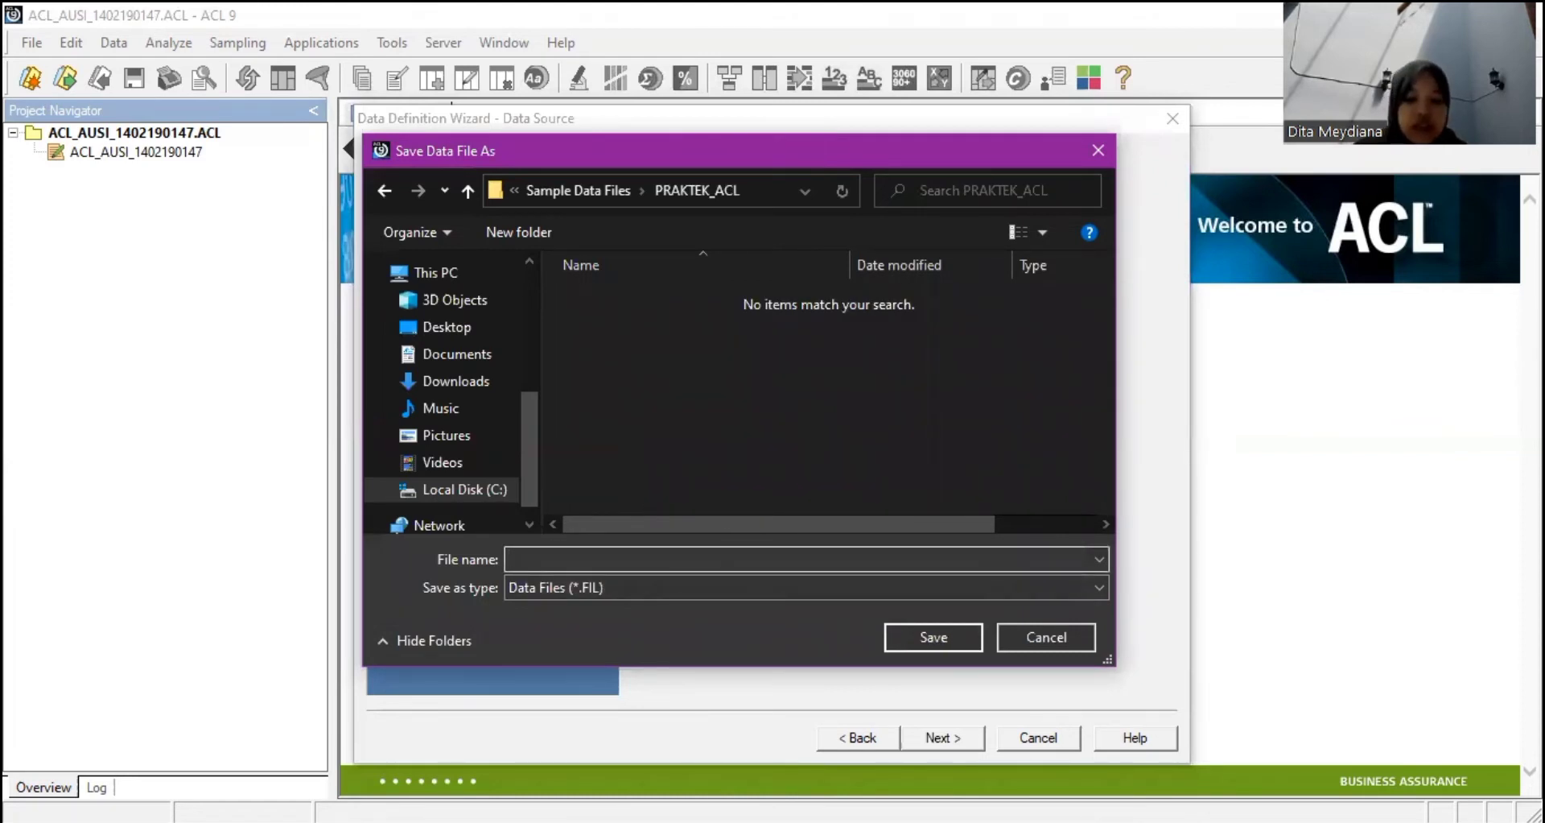
{"action": "type", "text": "Credit_Card"}
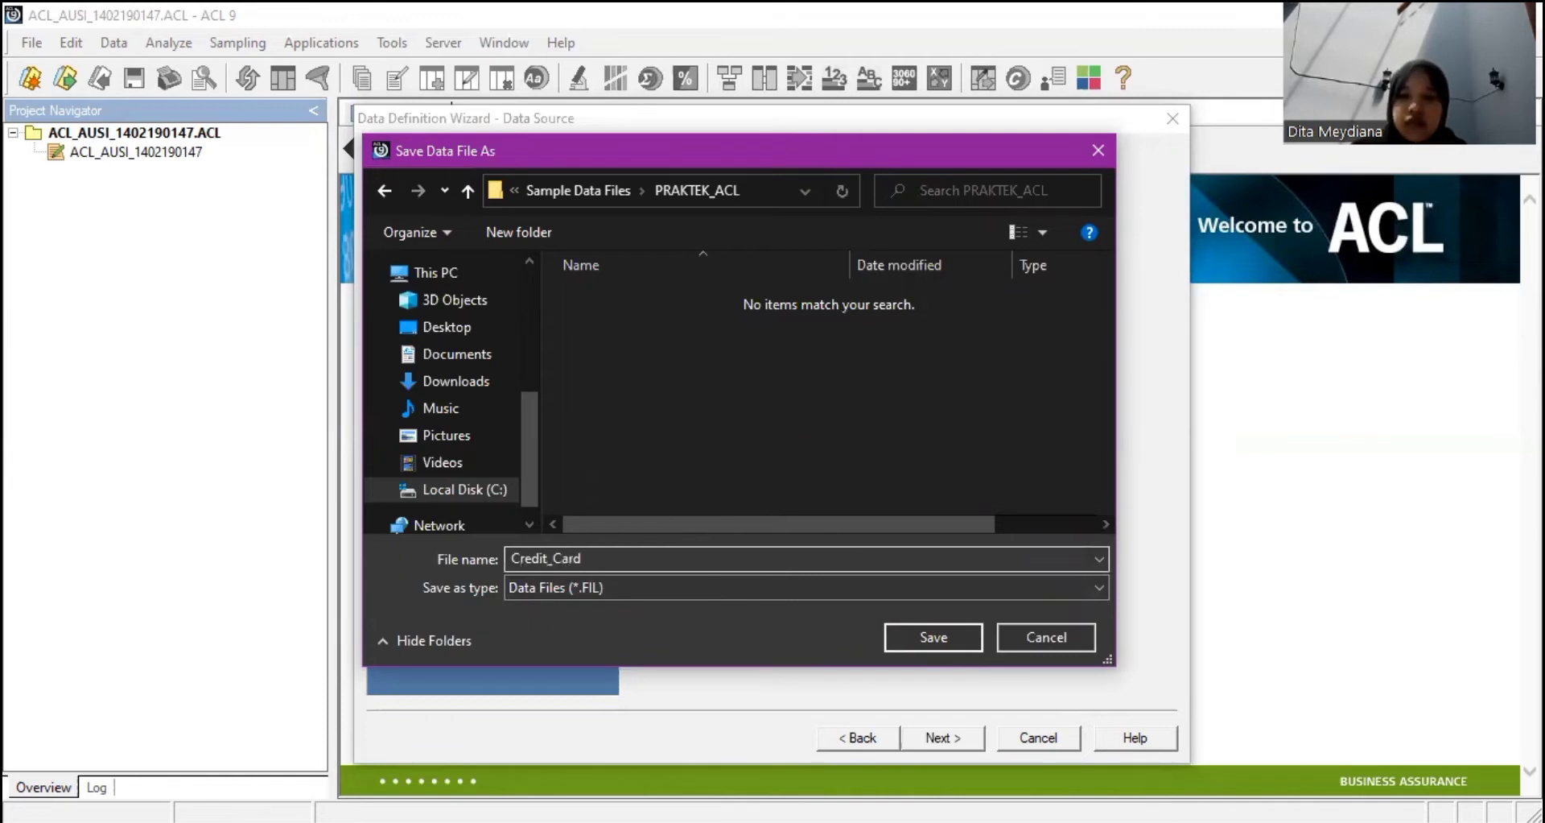
{"action": "type", "text": "_Me"}
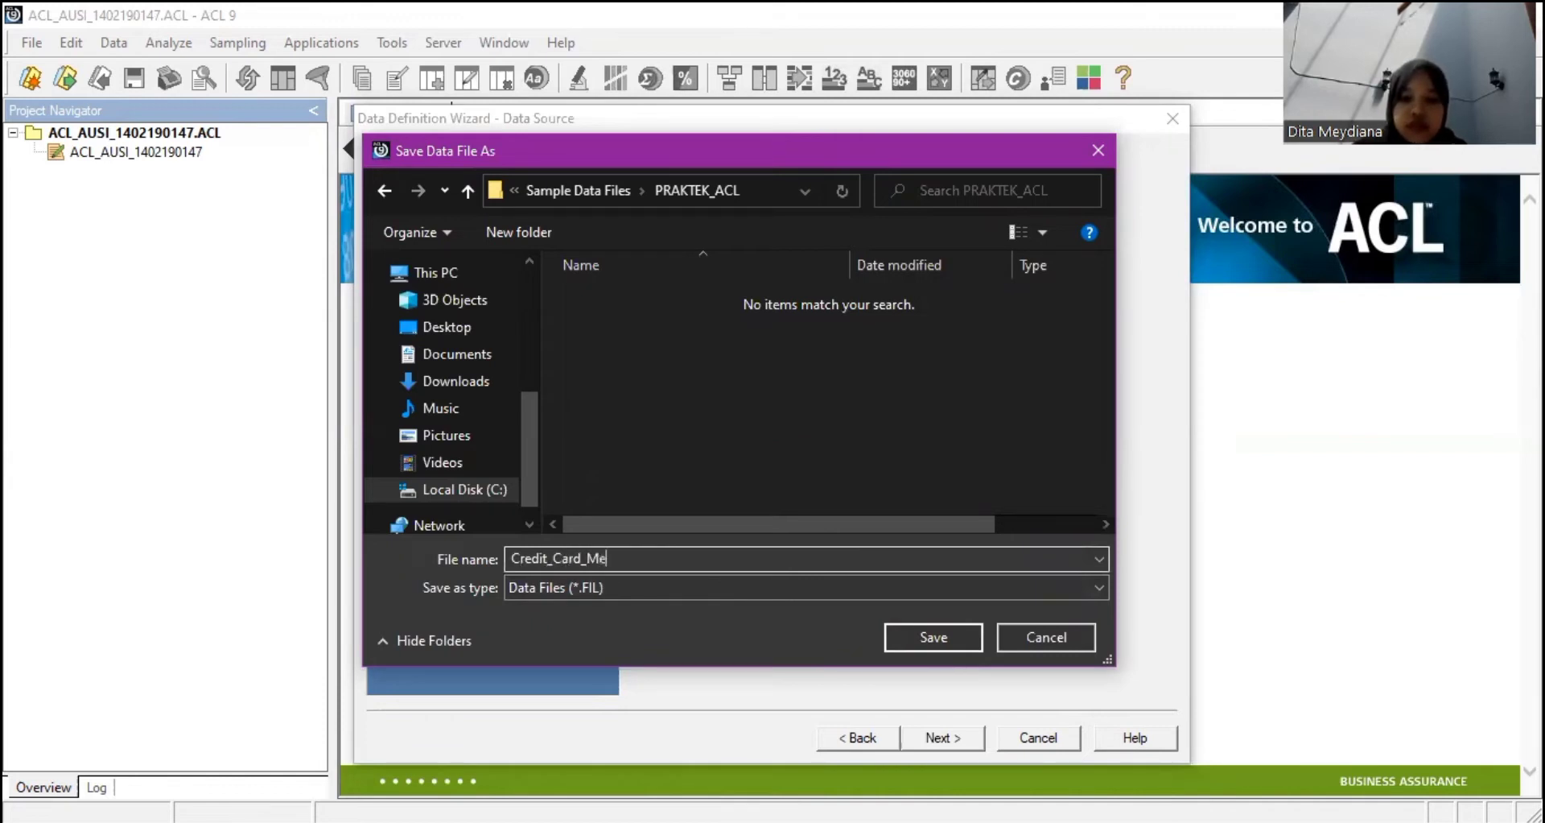
{"action": "type", "text": "taphor"}
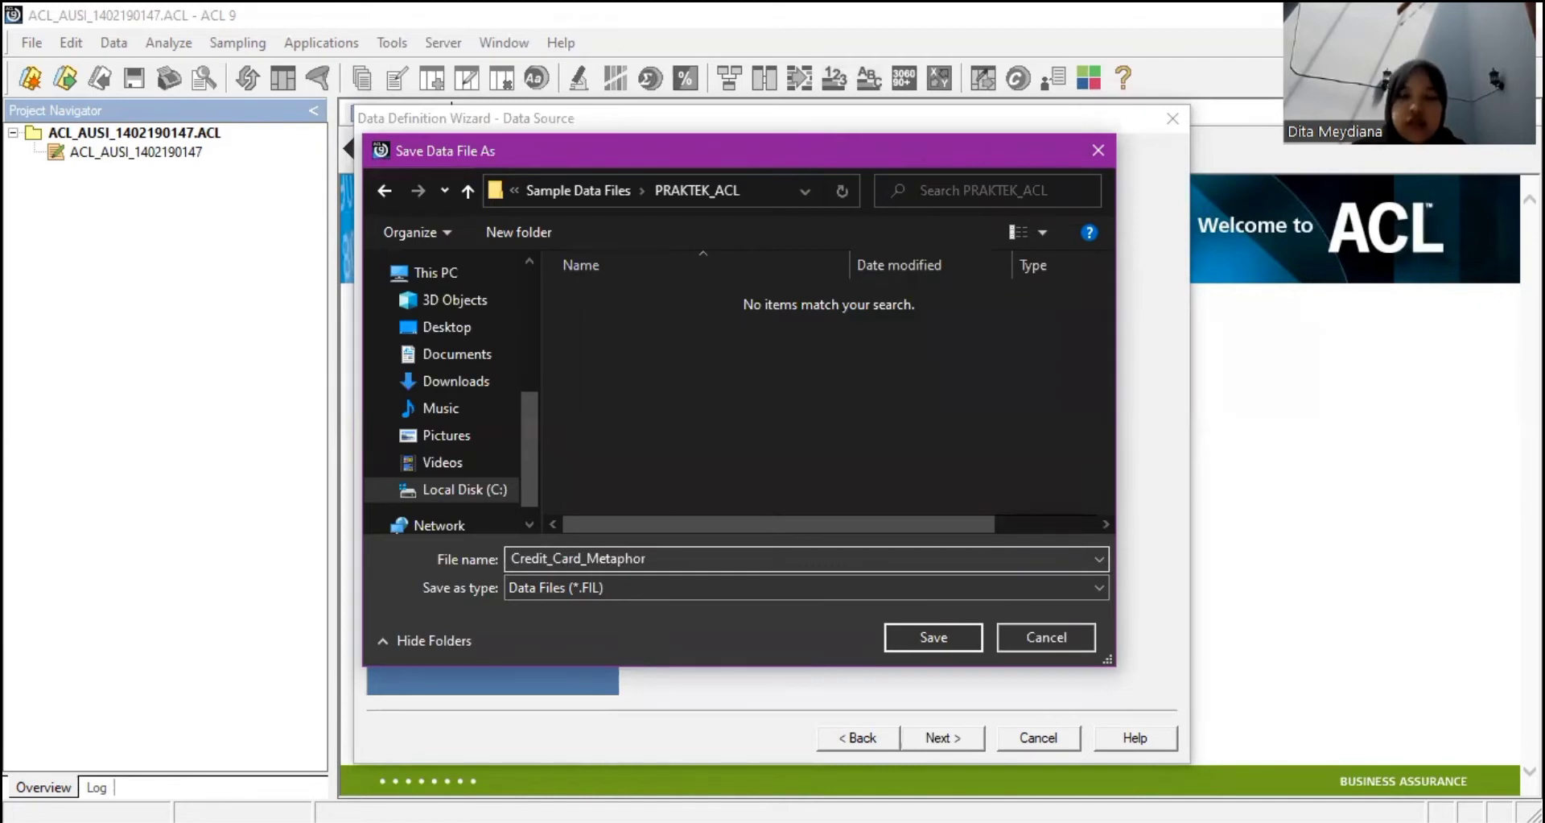
{"action": "left_click", "coordinate": [932, 635]}
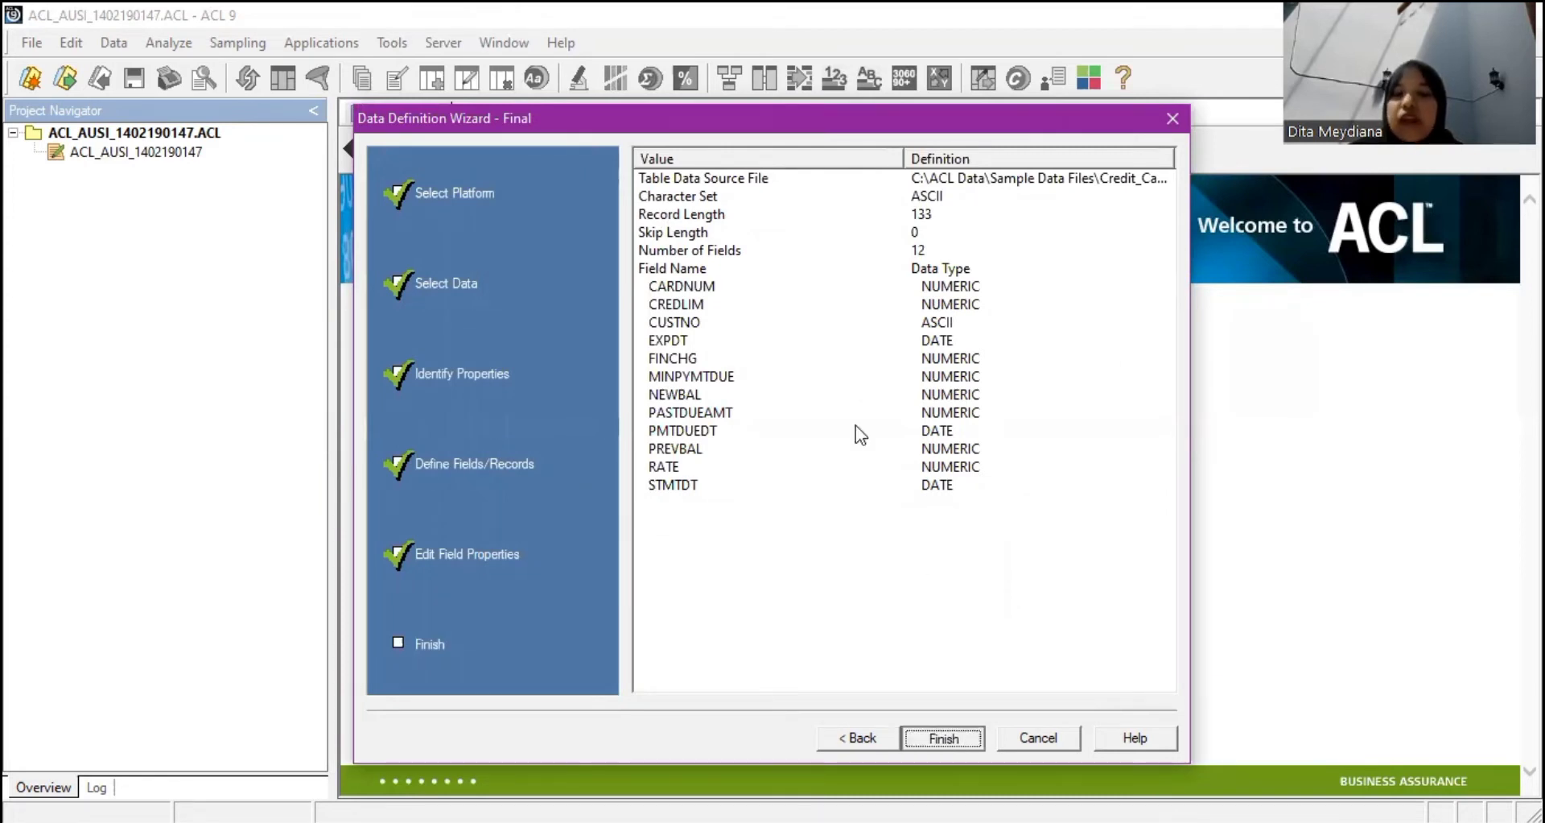
Finish the wizard and keep Credit_Card_Metaphor as the table name to open its 200 records.
{"action": "key", "text": "Return"}
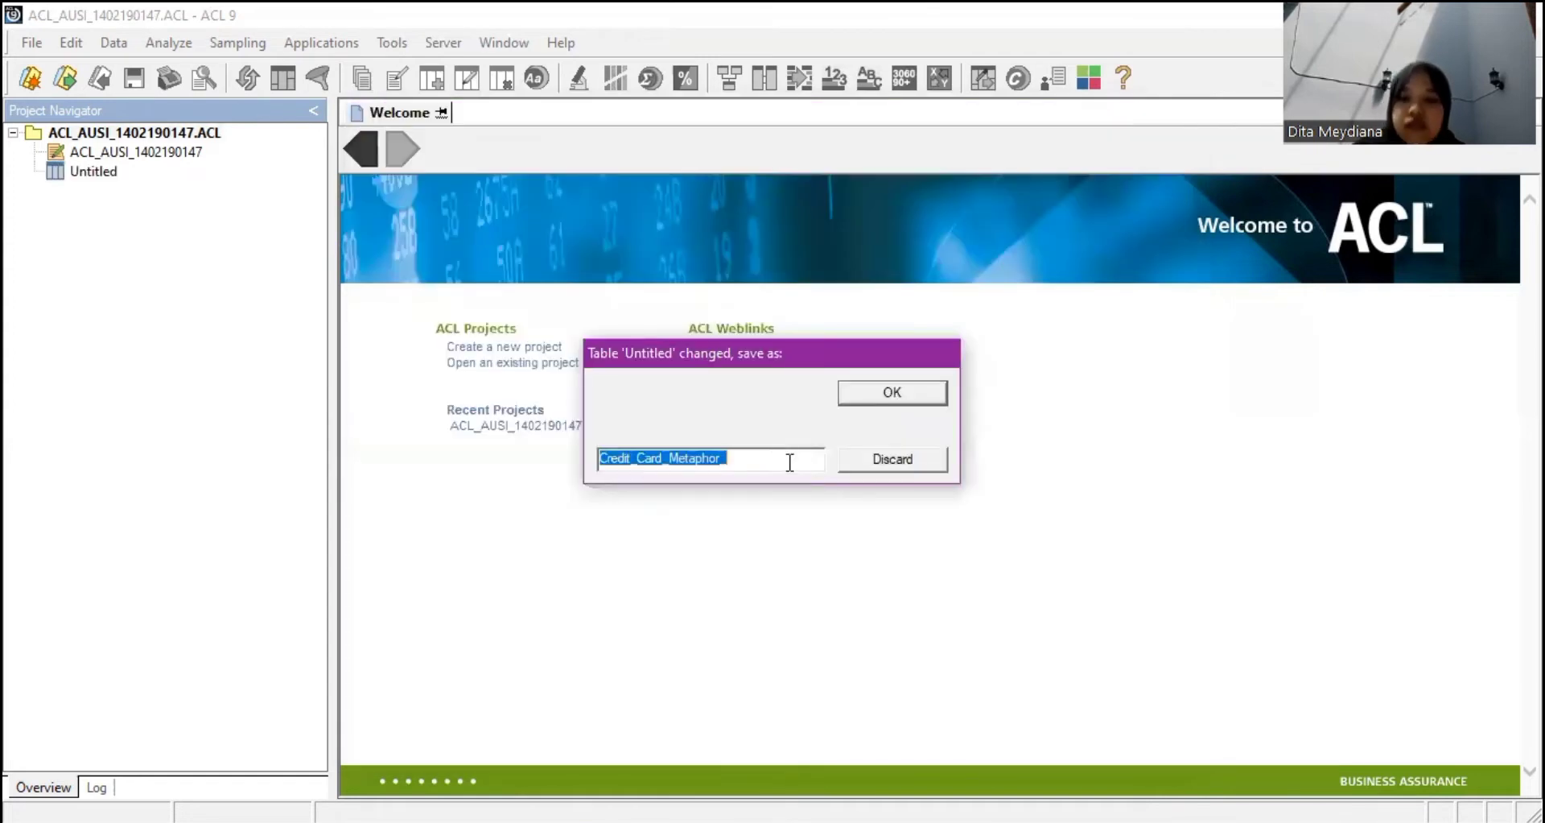
{"action": "left_click", "coordinate": [790, 462]}
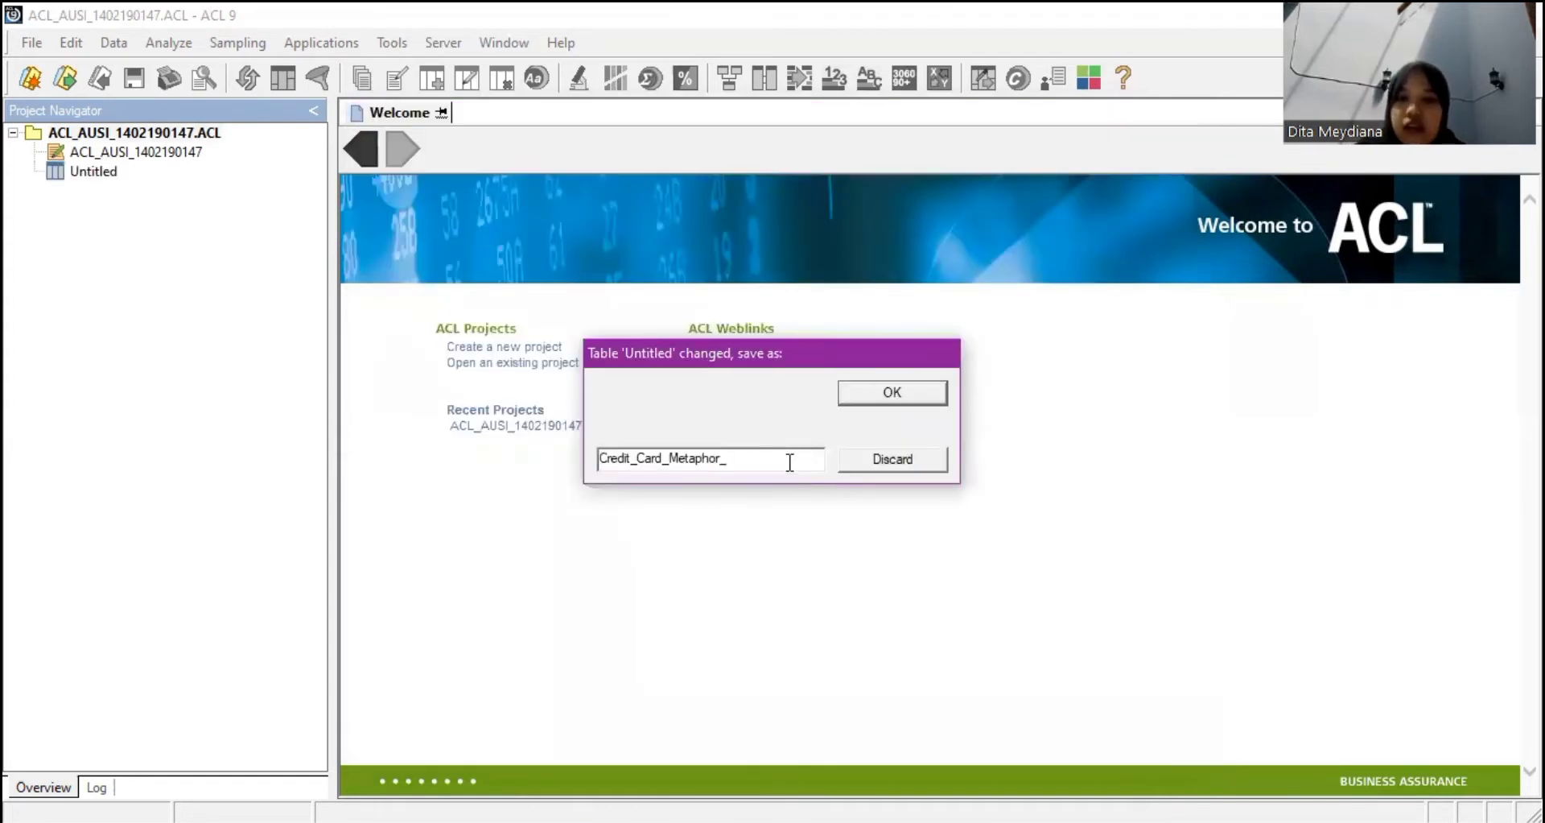
{"action": "left_click", "coordinate": [876, 393]}
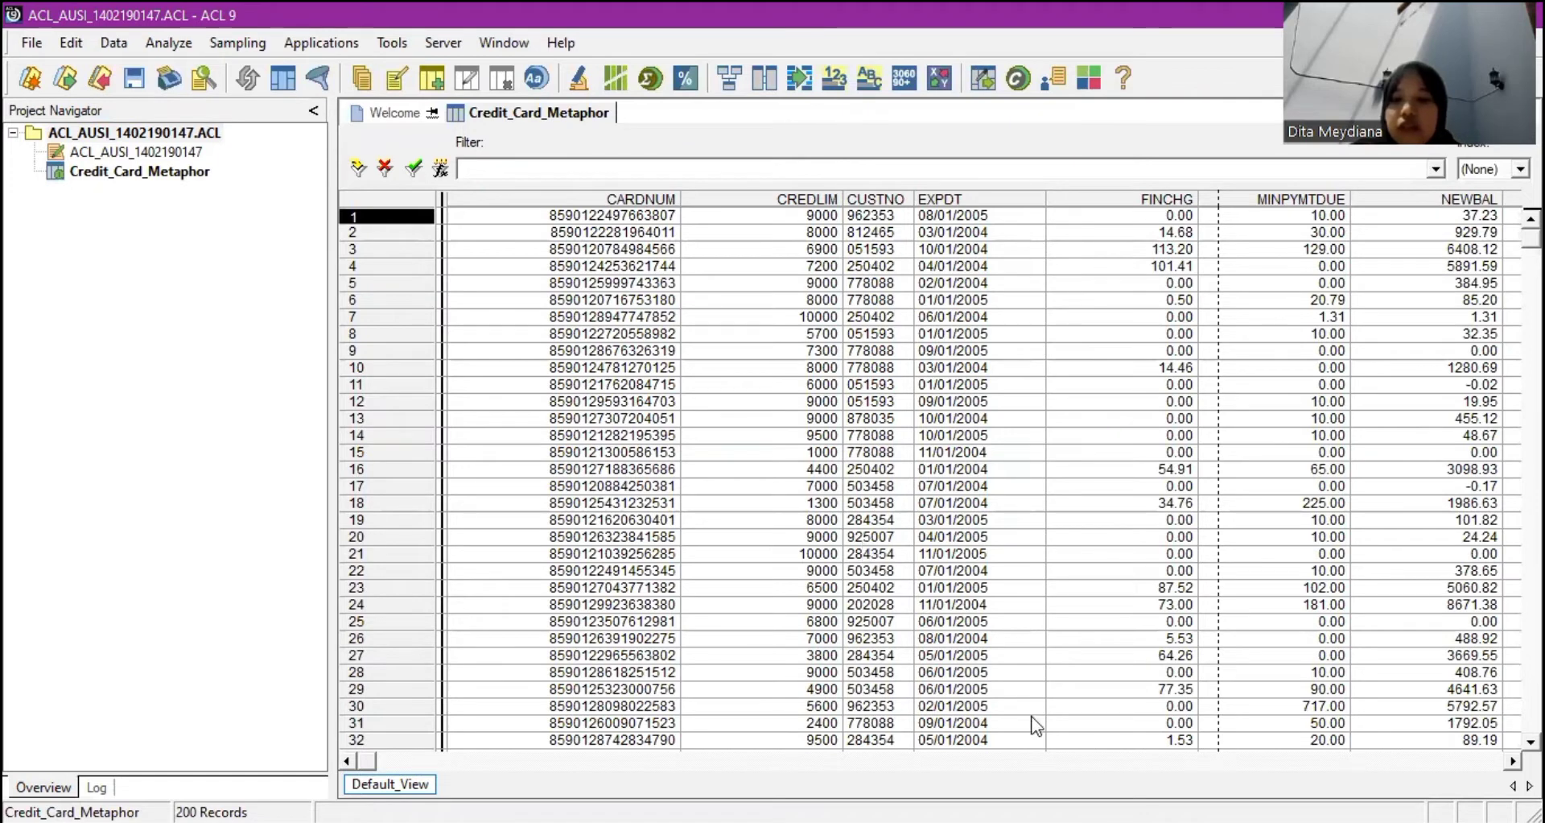
Inspect the CUSTNO, CARDNUM and expiry date values, then bring up the File > New choices.
{"action": "left_click", "coordinate": [877, 536]}
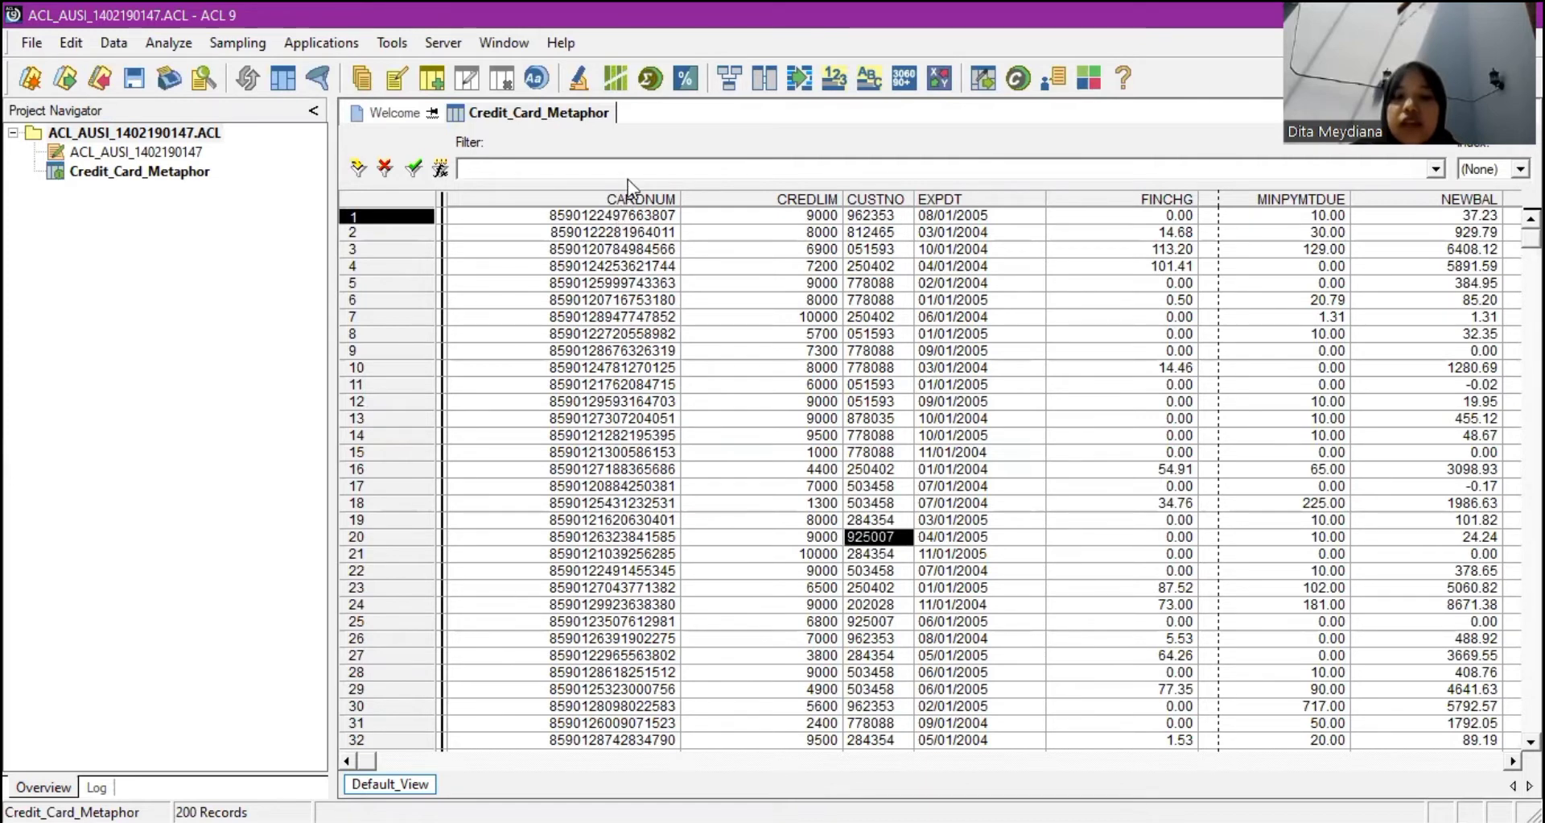
{"action": "left_click", "coordinate": [602, 386]}
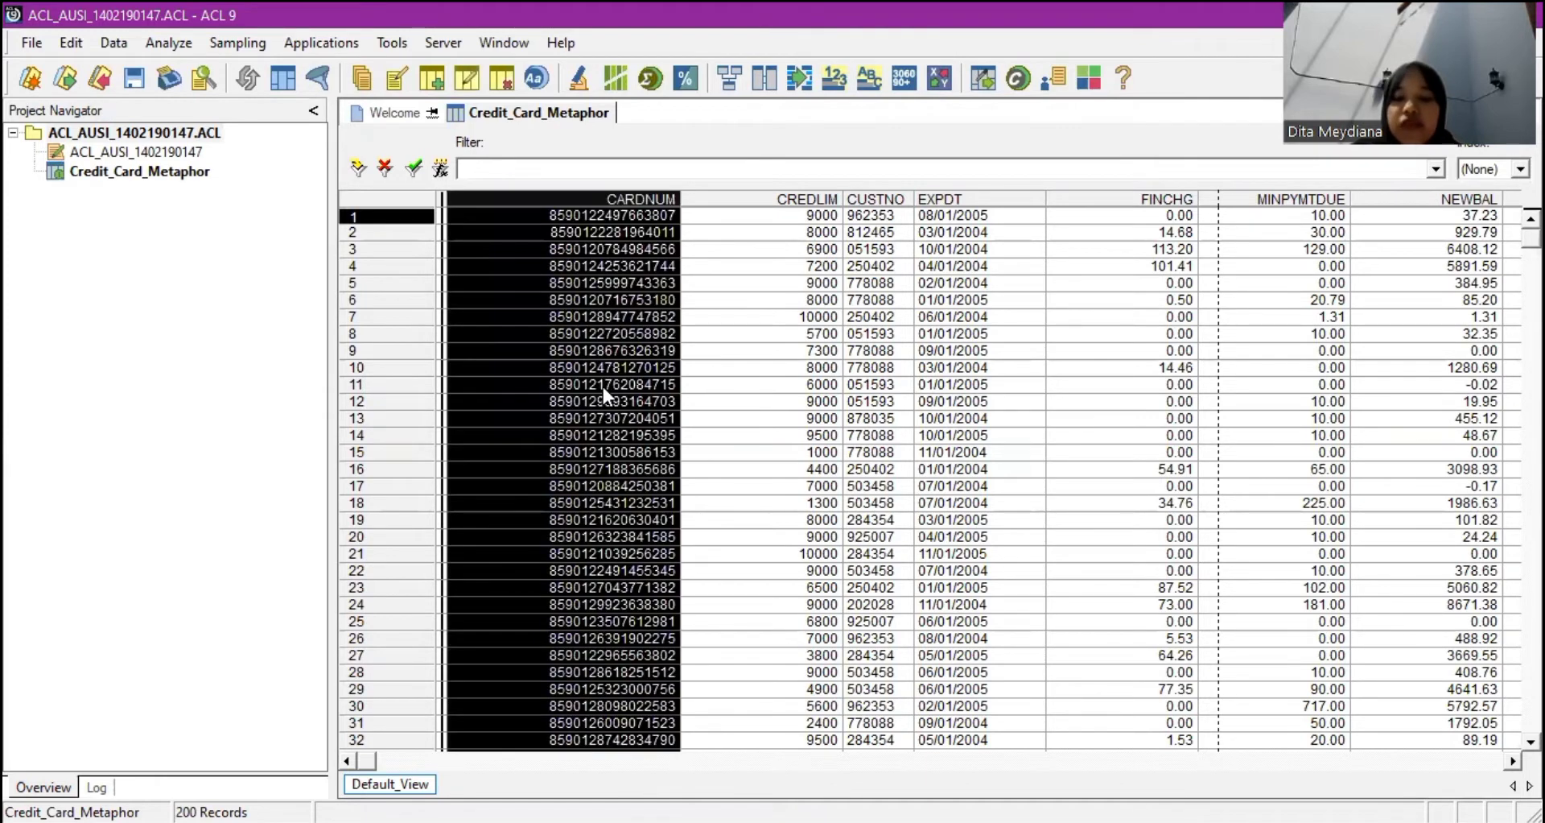
{"action": "left_click", "coordinate": [190, 330]}
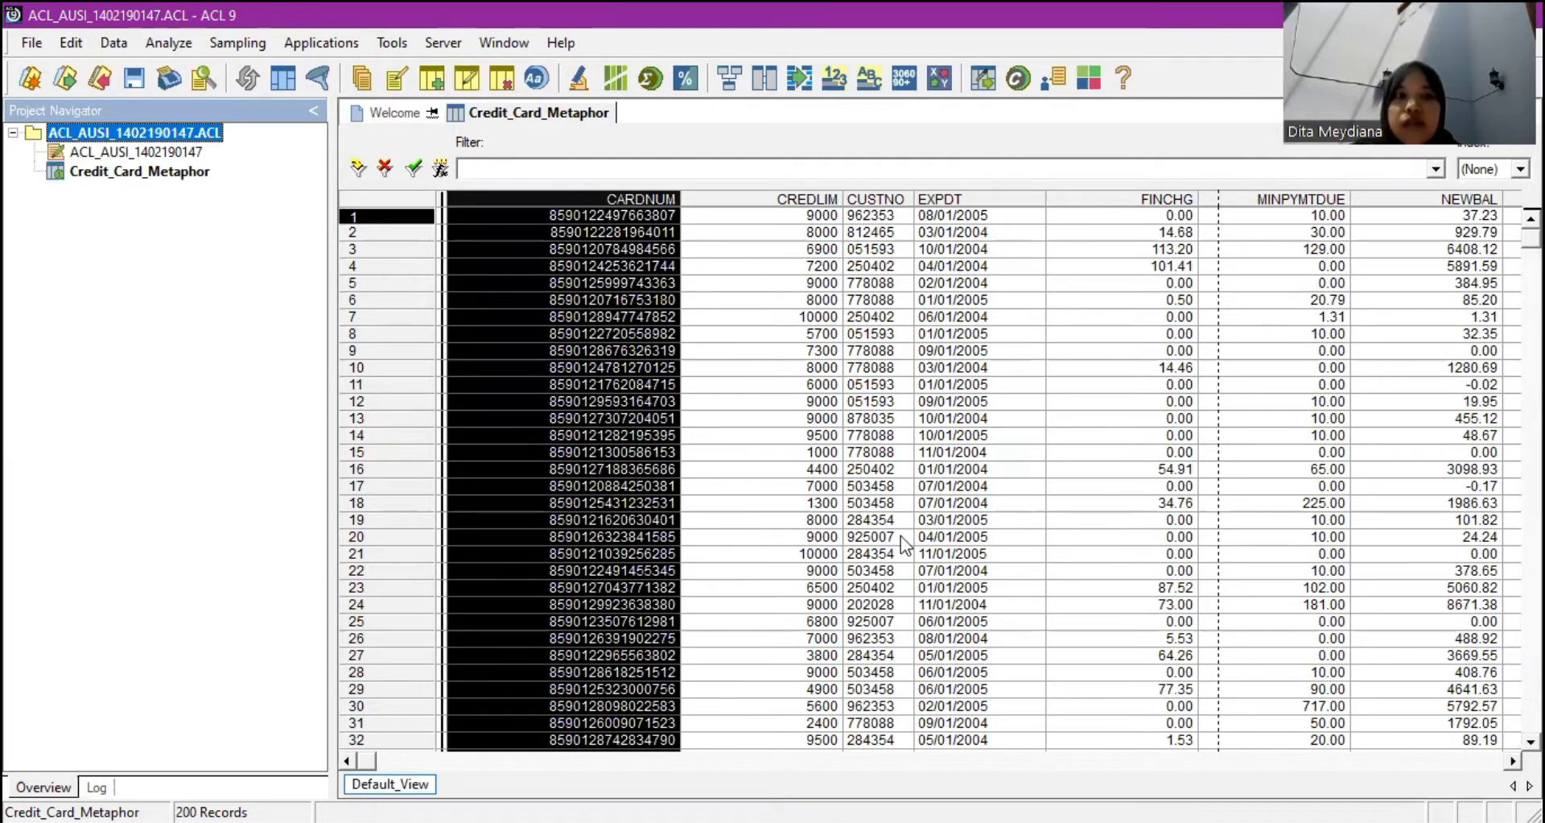
{"action": "left_click", "coordinate": [904, 536]}
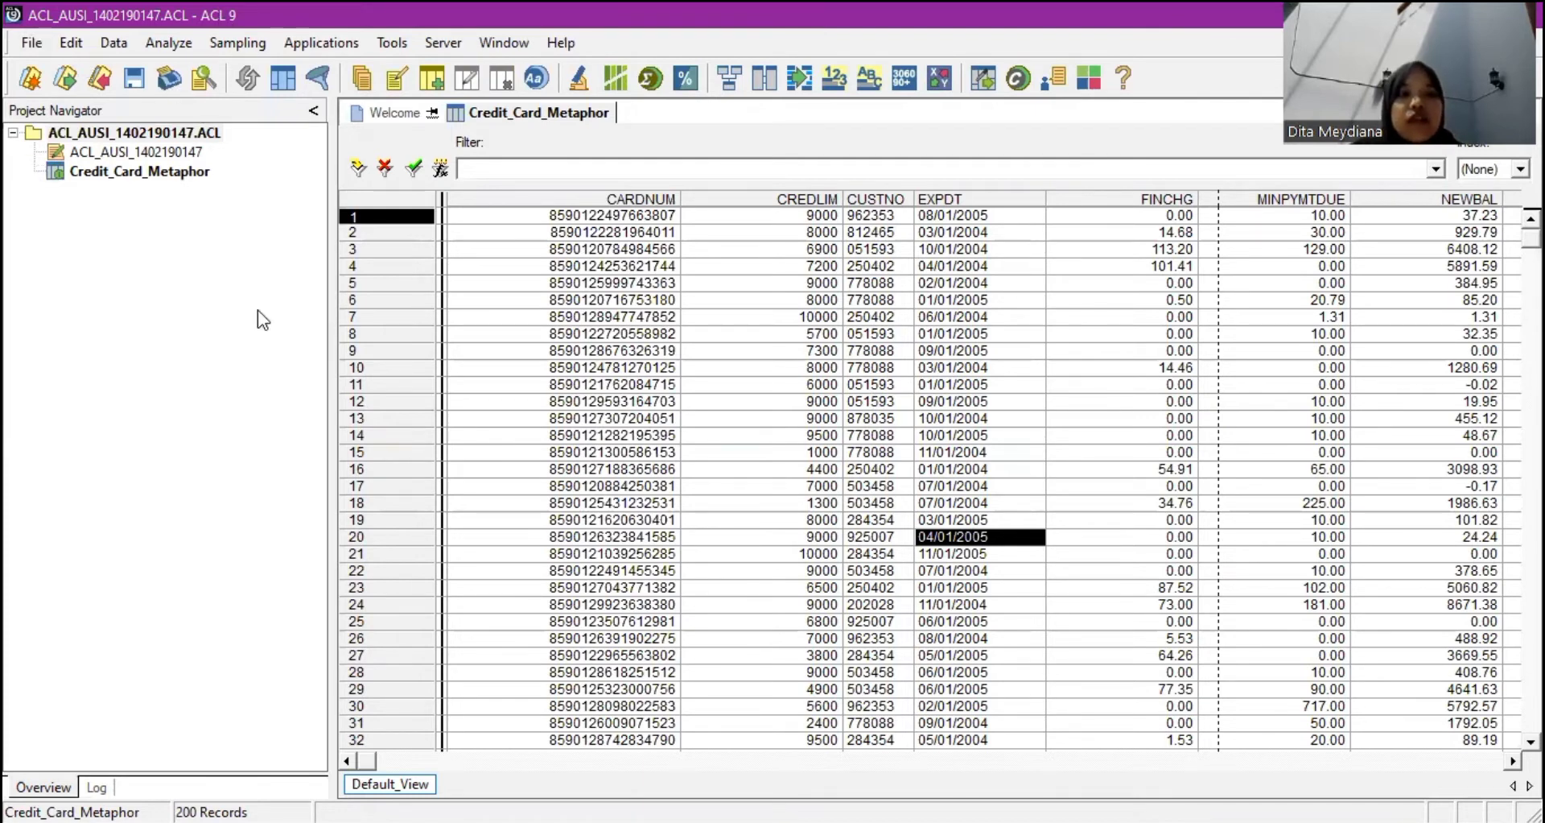
{"action": "left_click", "coordinate": [38, 41]}
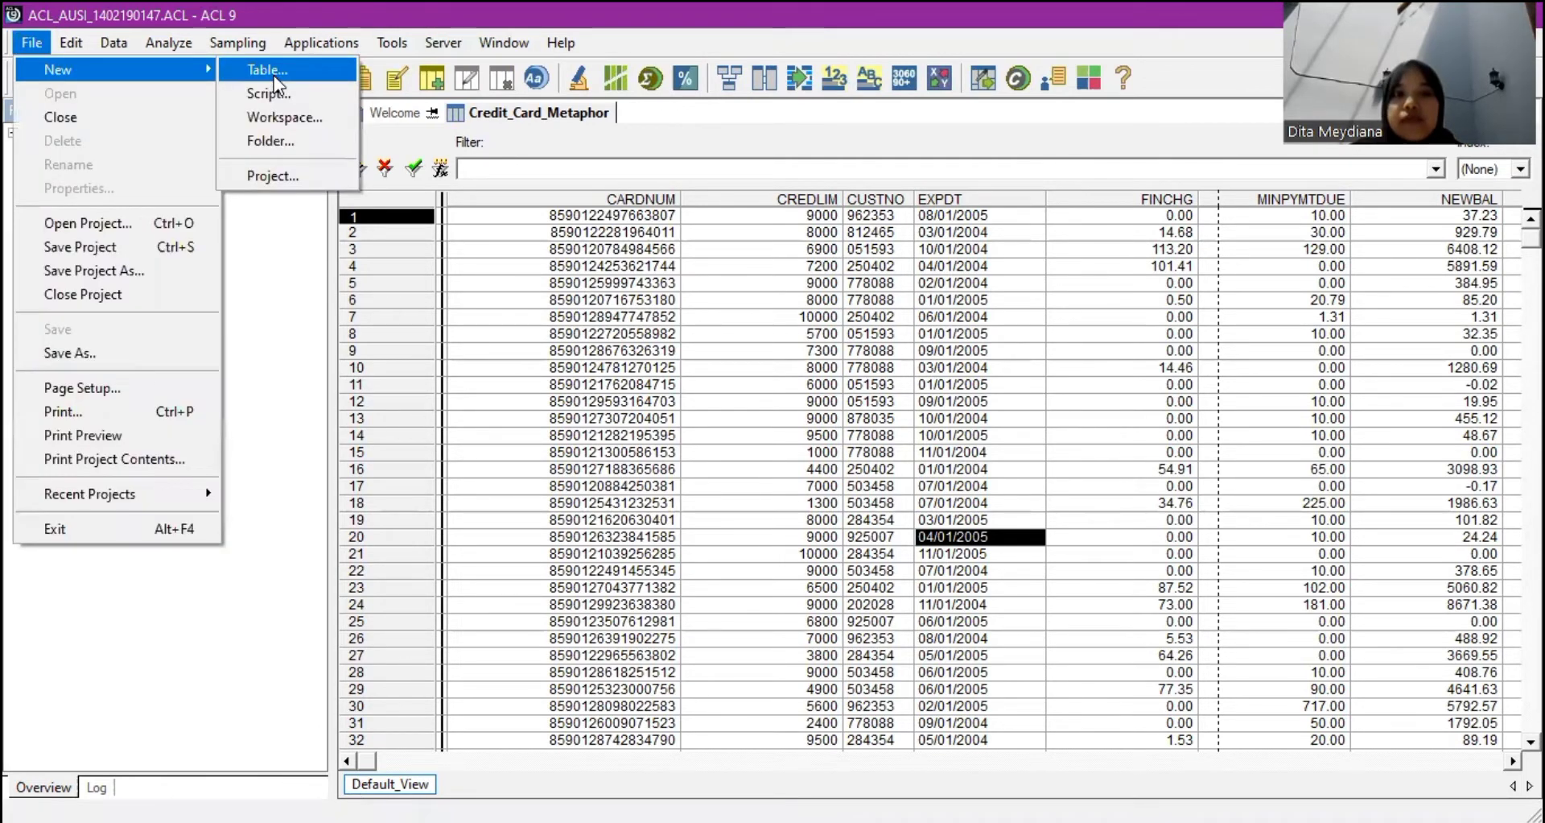
Start a new table definition that reads its data from disk.
{"action": "key", "text": "Return"}
{"action": "left_click", "coordinate": [953, 738]}
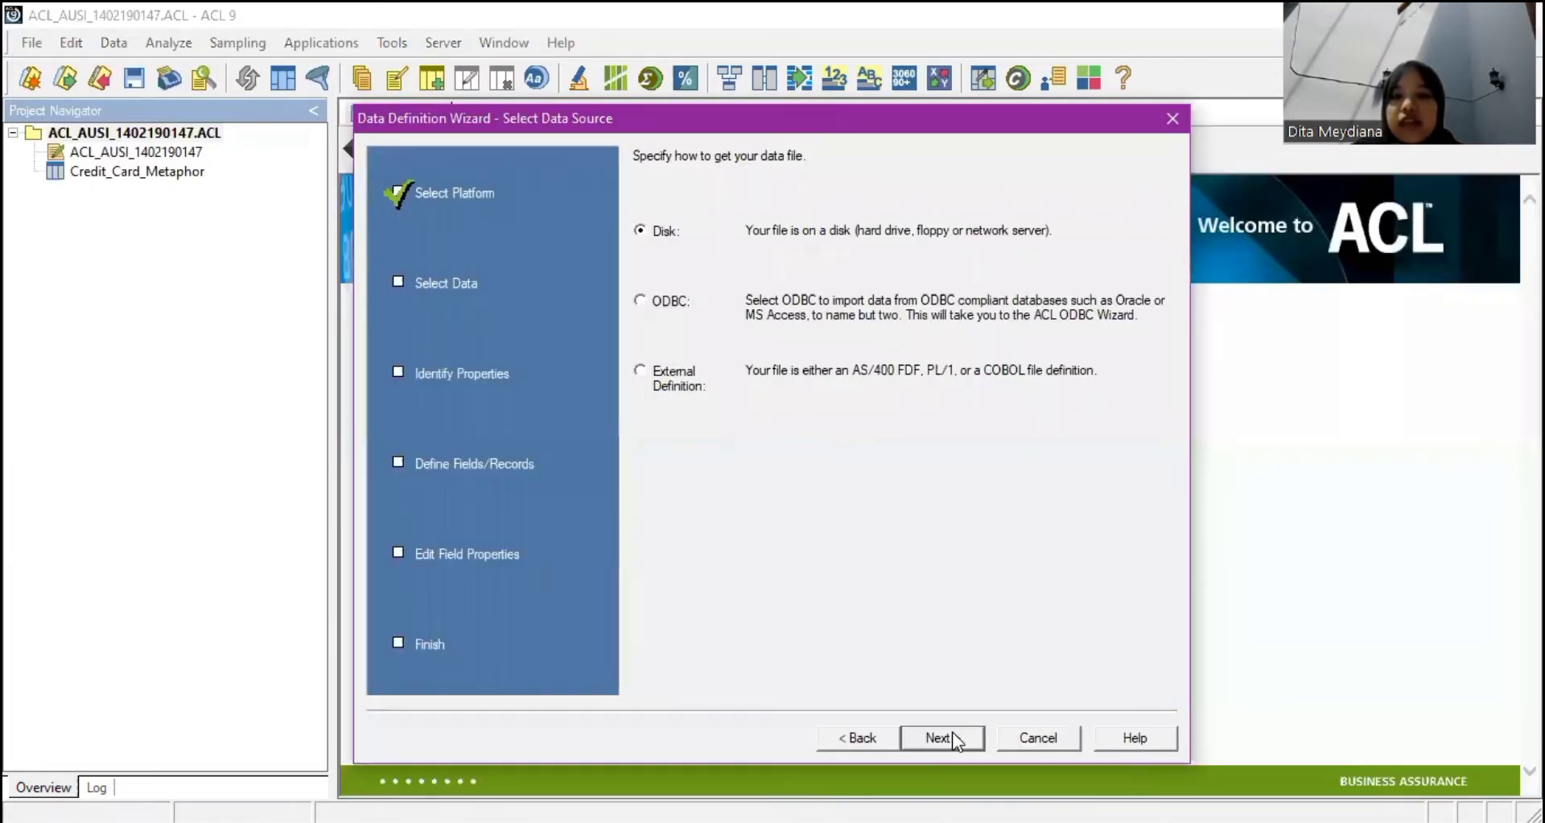
{"action": "left_click", "coordinate": [953, 738]}
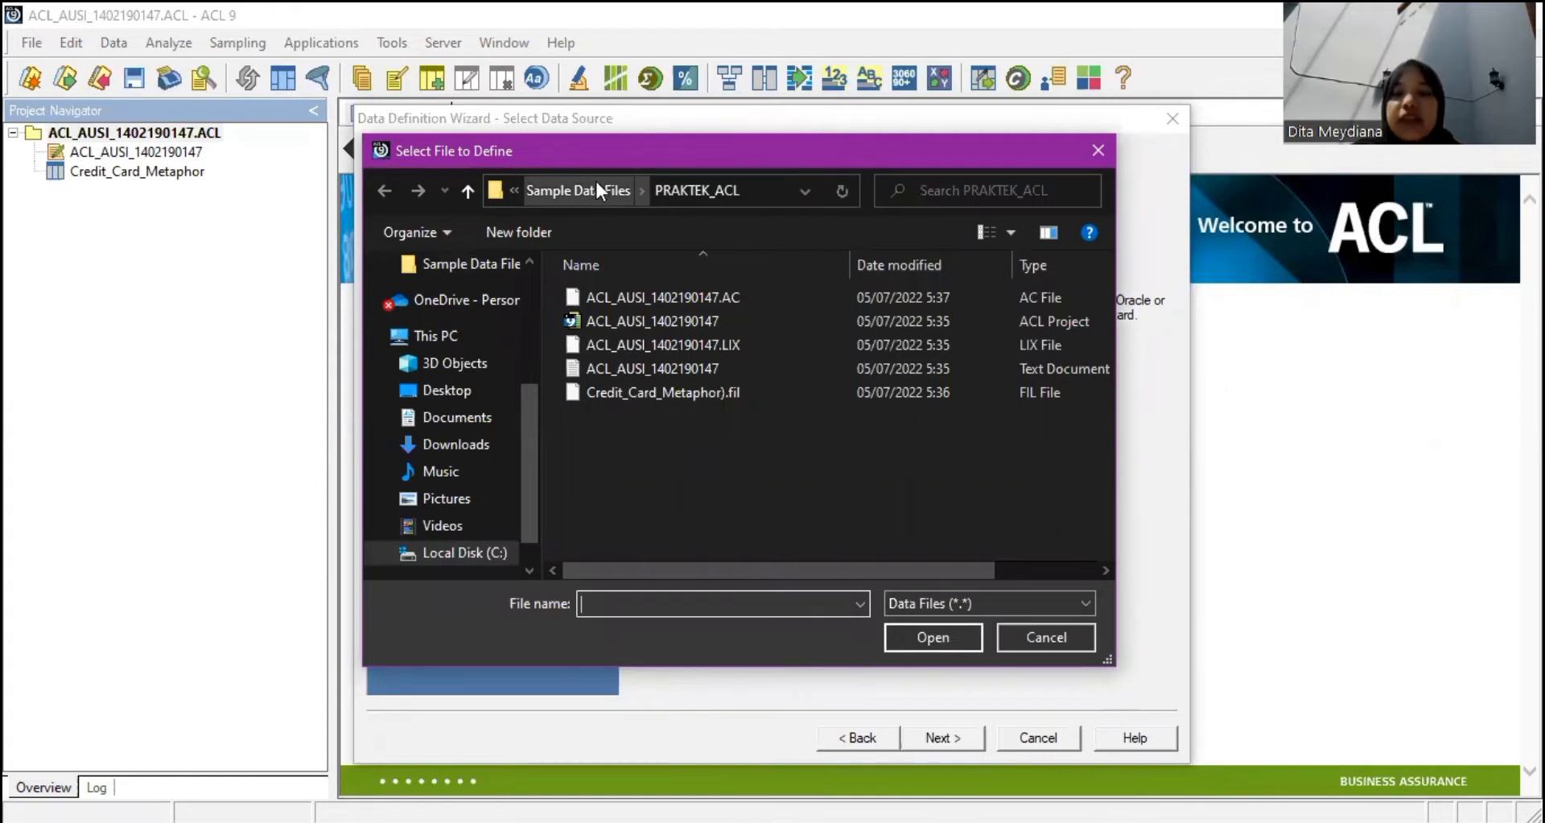
Select Trans_April from Sample Data Files and accept it as an Excel file.
{"action": "left_click", "coordinate": [636, 192]}
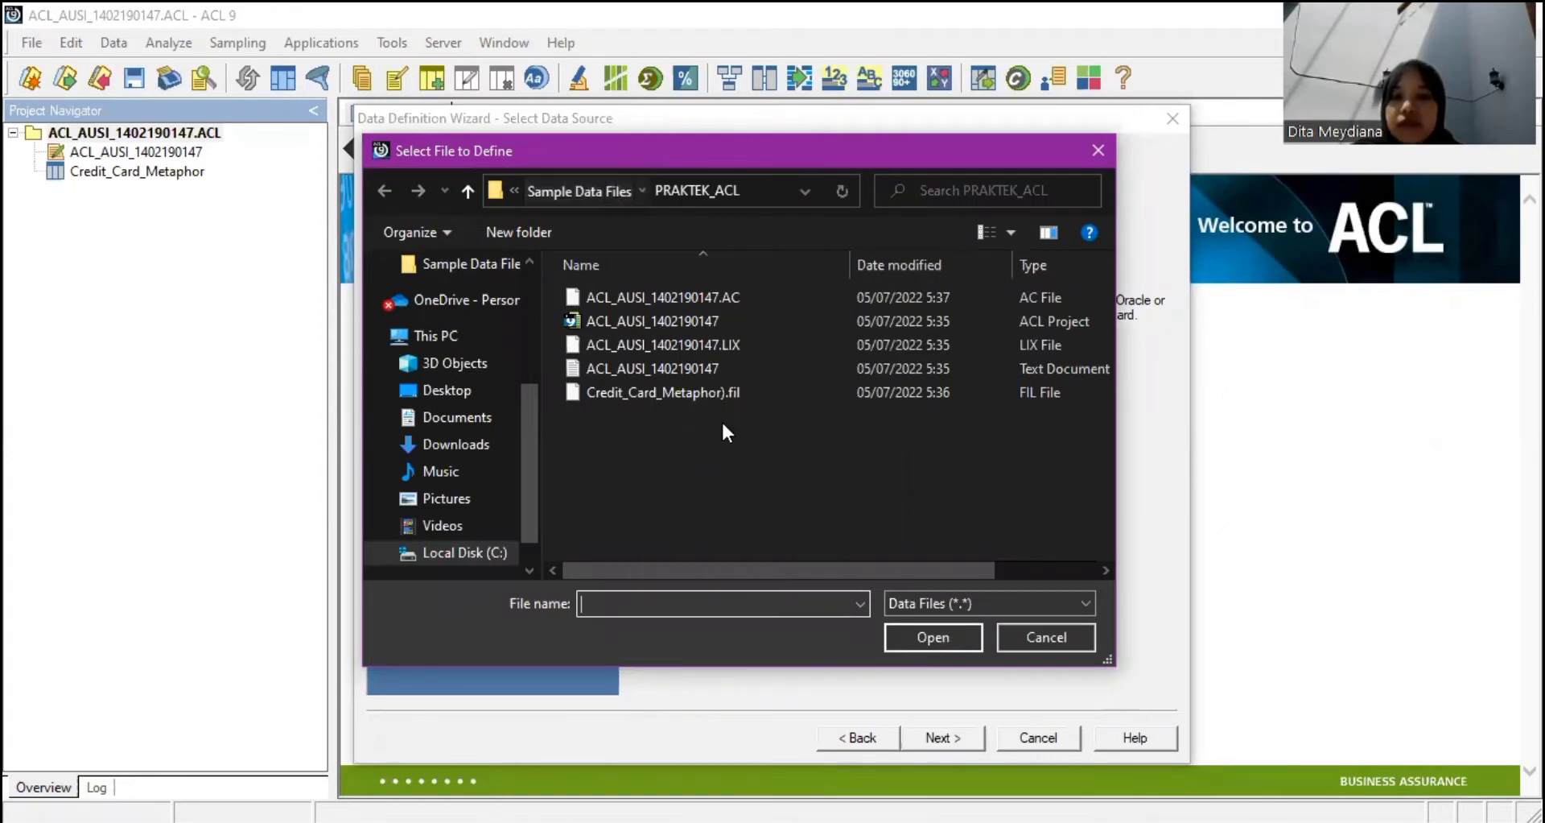
{"action": "scroll", "coordinate": [722, 432], "scroll_direction": "down", "scroll_amount": 5}
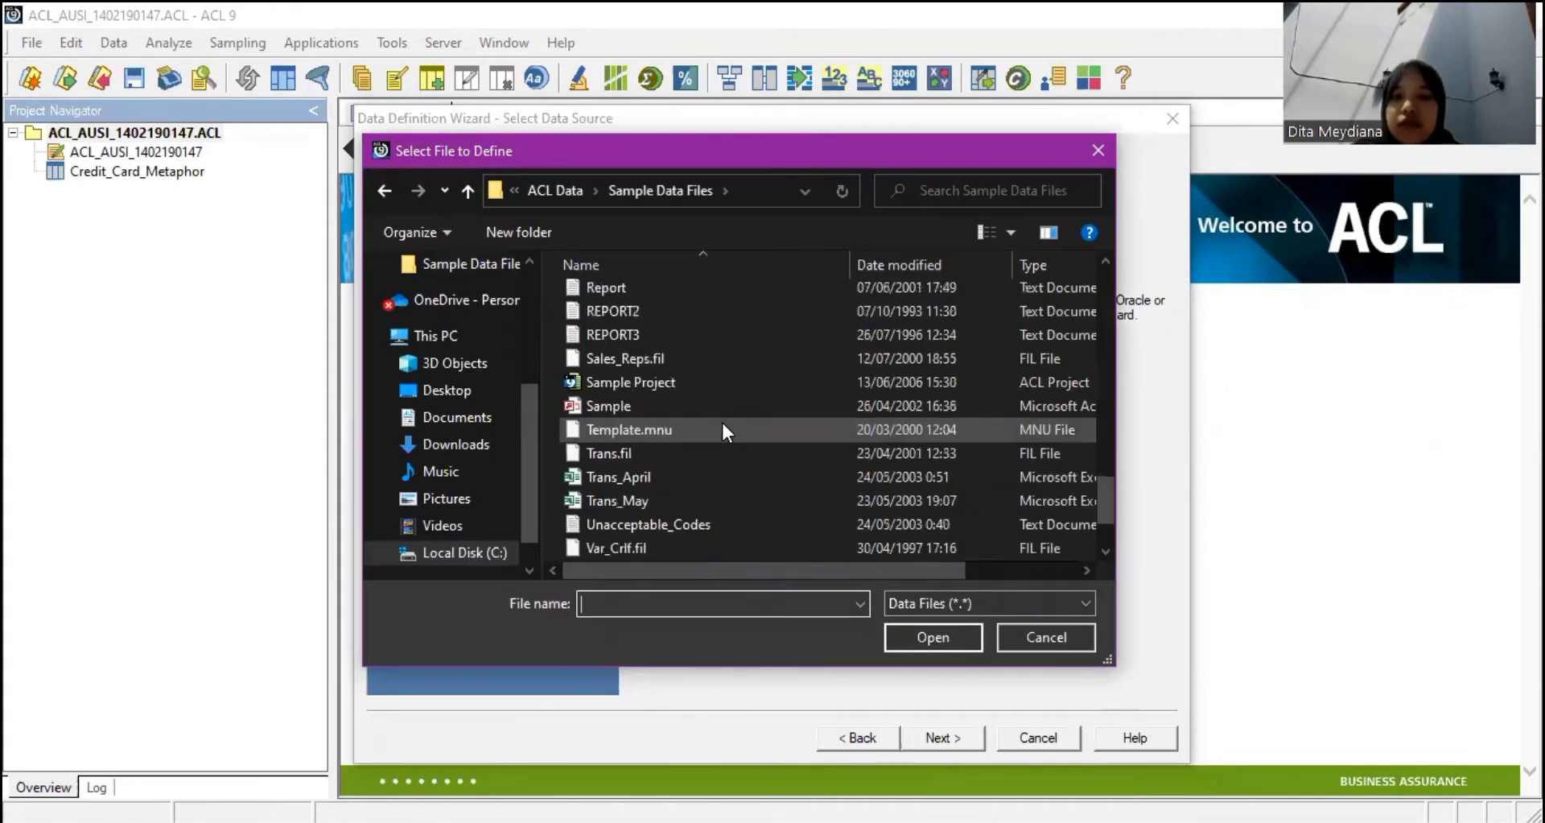
{"action": "scroll", "coordinate": [700, 390], "scroll_direction": "down", "scroll_amount": 2}
{"action": "left_click", "coordinate": [700, 385]}
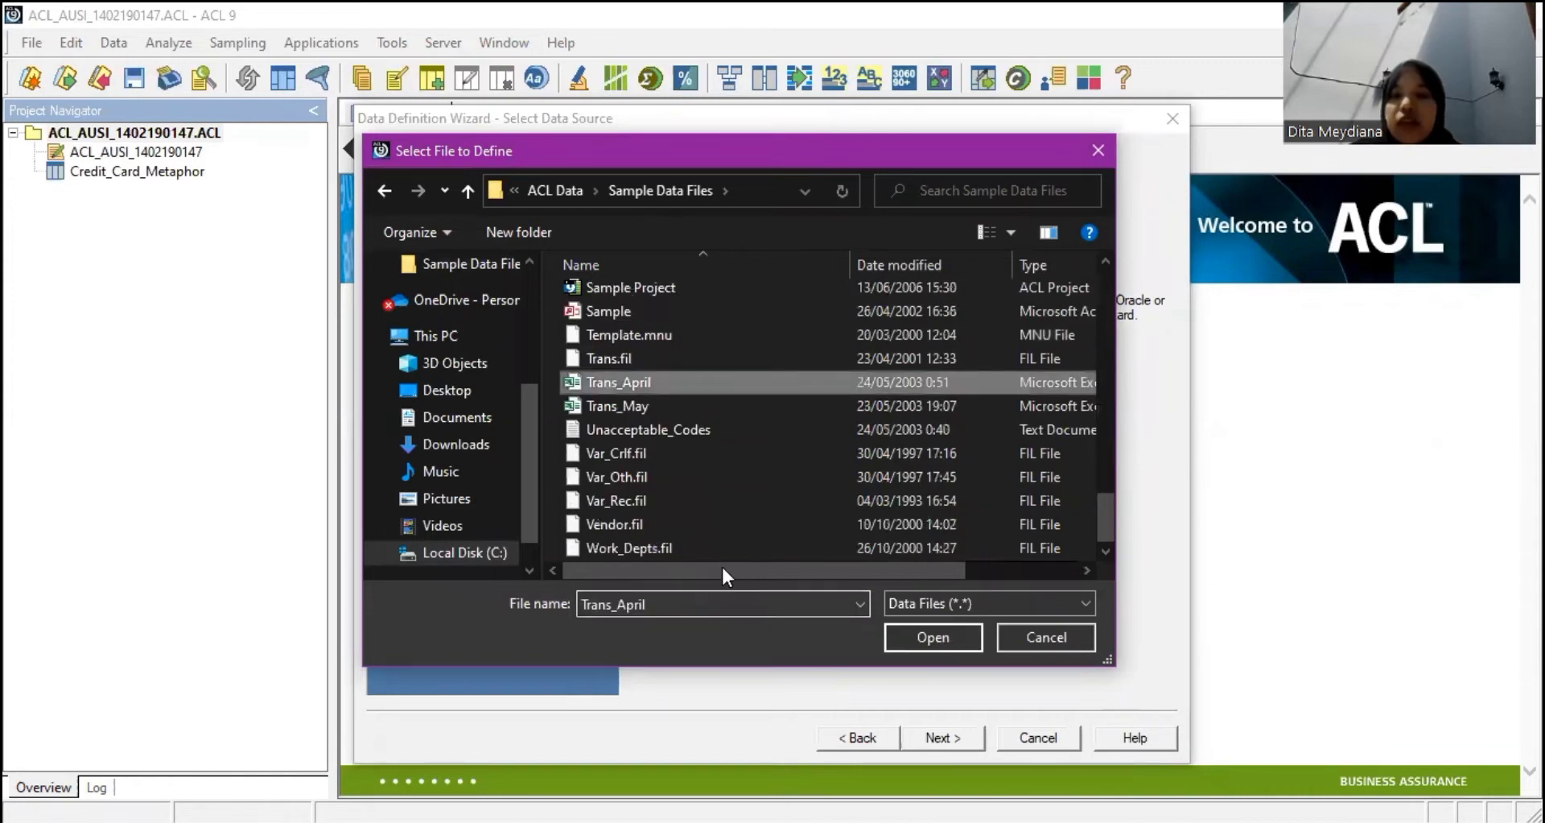
{"action": "scroll", "coordinate": [810, 577], "scroll_direction": "right", "scroll_amount": 3}
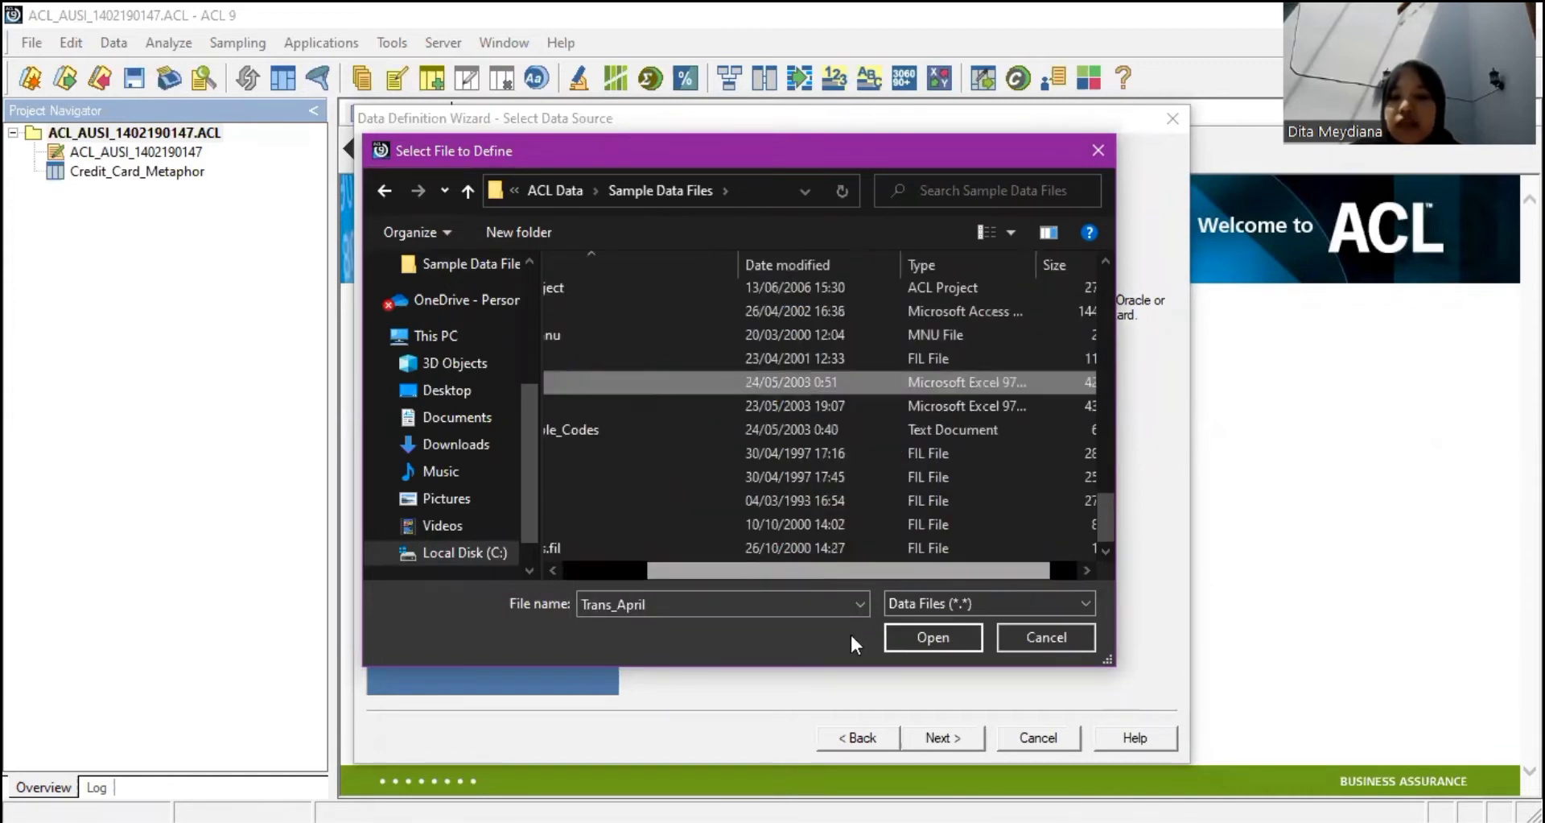
{"action": "left_click", "coordinate": [924, 636]}
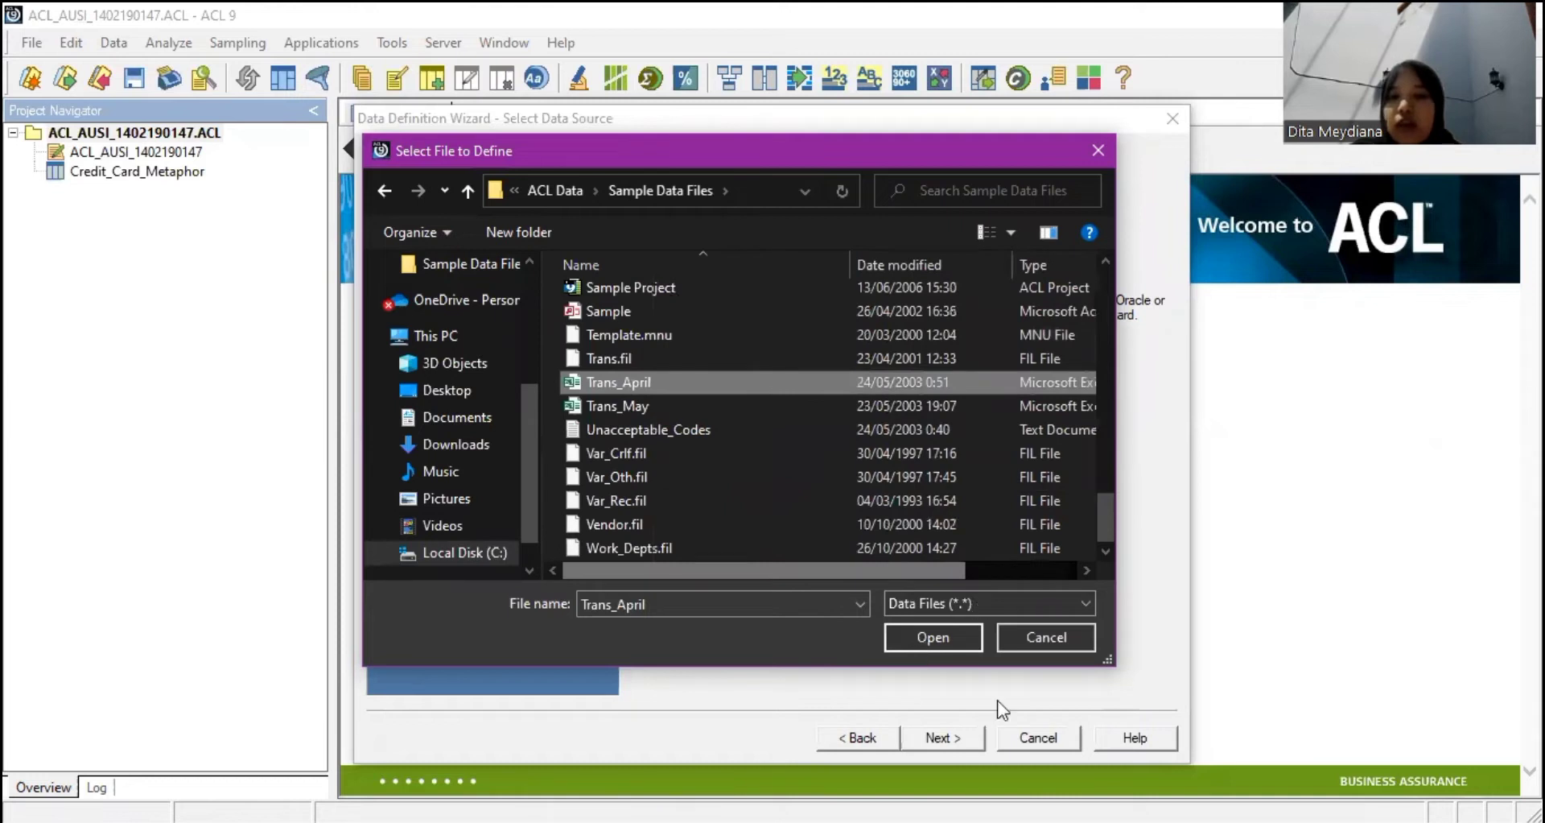
{"action": "key", "text": "Return"}
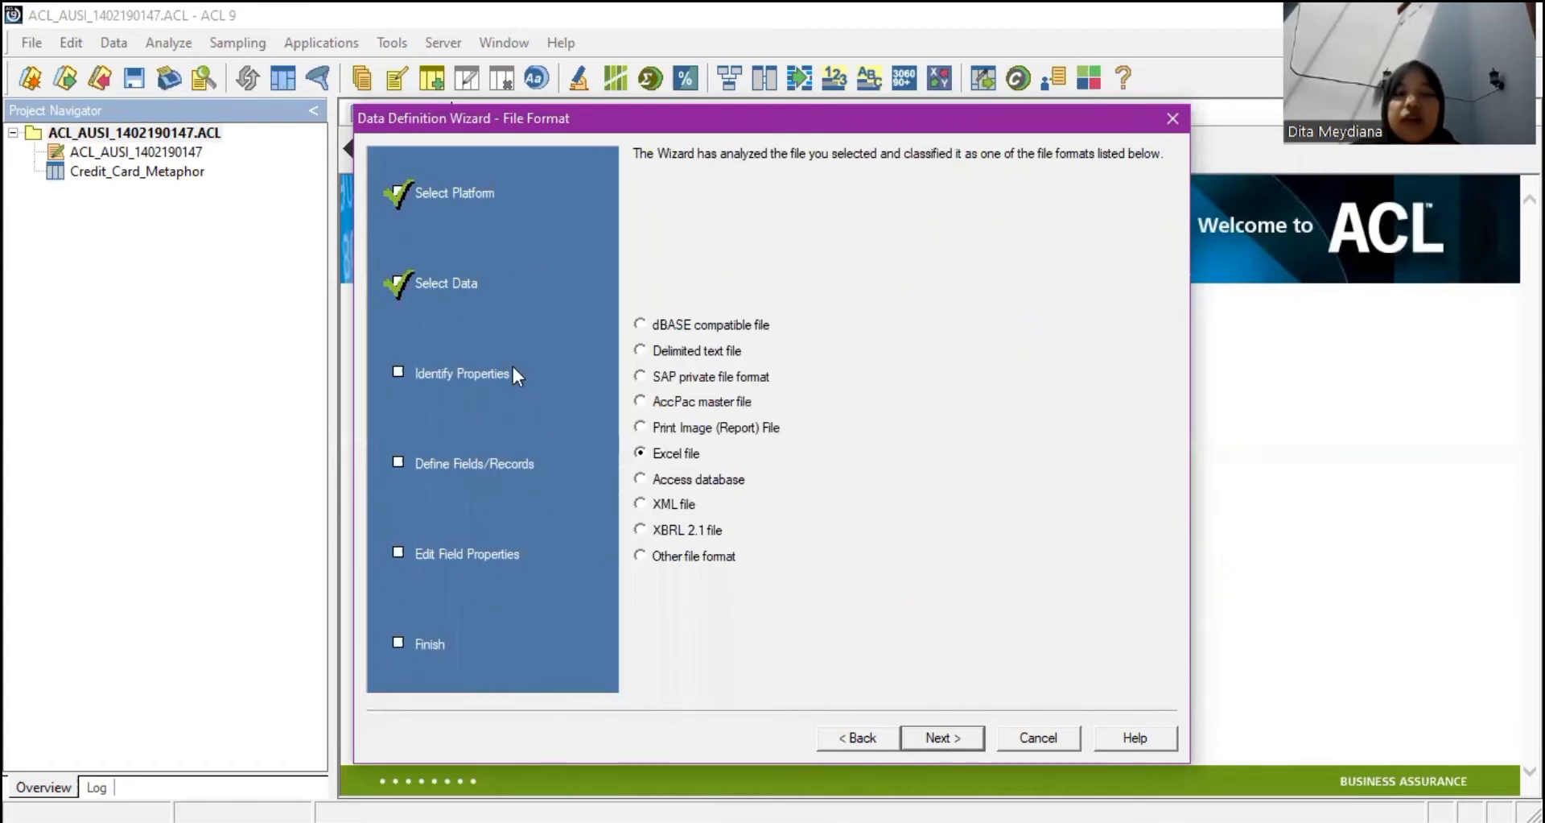
{"action": "left_click", "coordinate": [966, 739]}
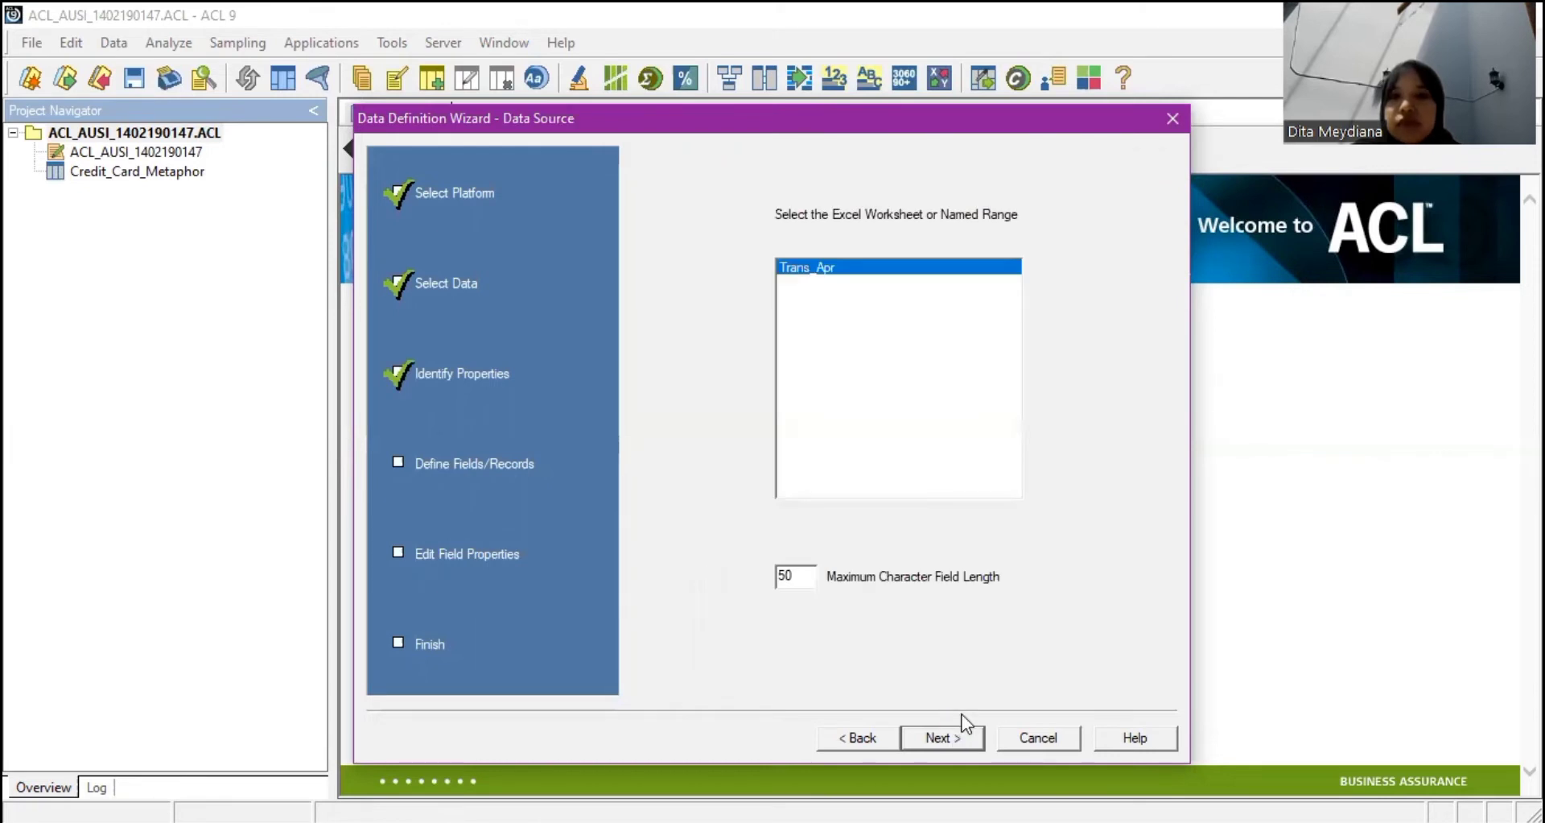
Save the Trans_April data file in PRAKTEK_ACL and keep Trans_April as the table name.
{"action": "left_click", "coordinate": [966, 725]}
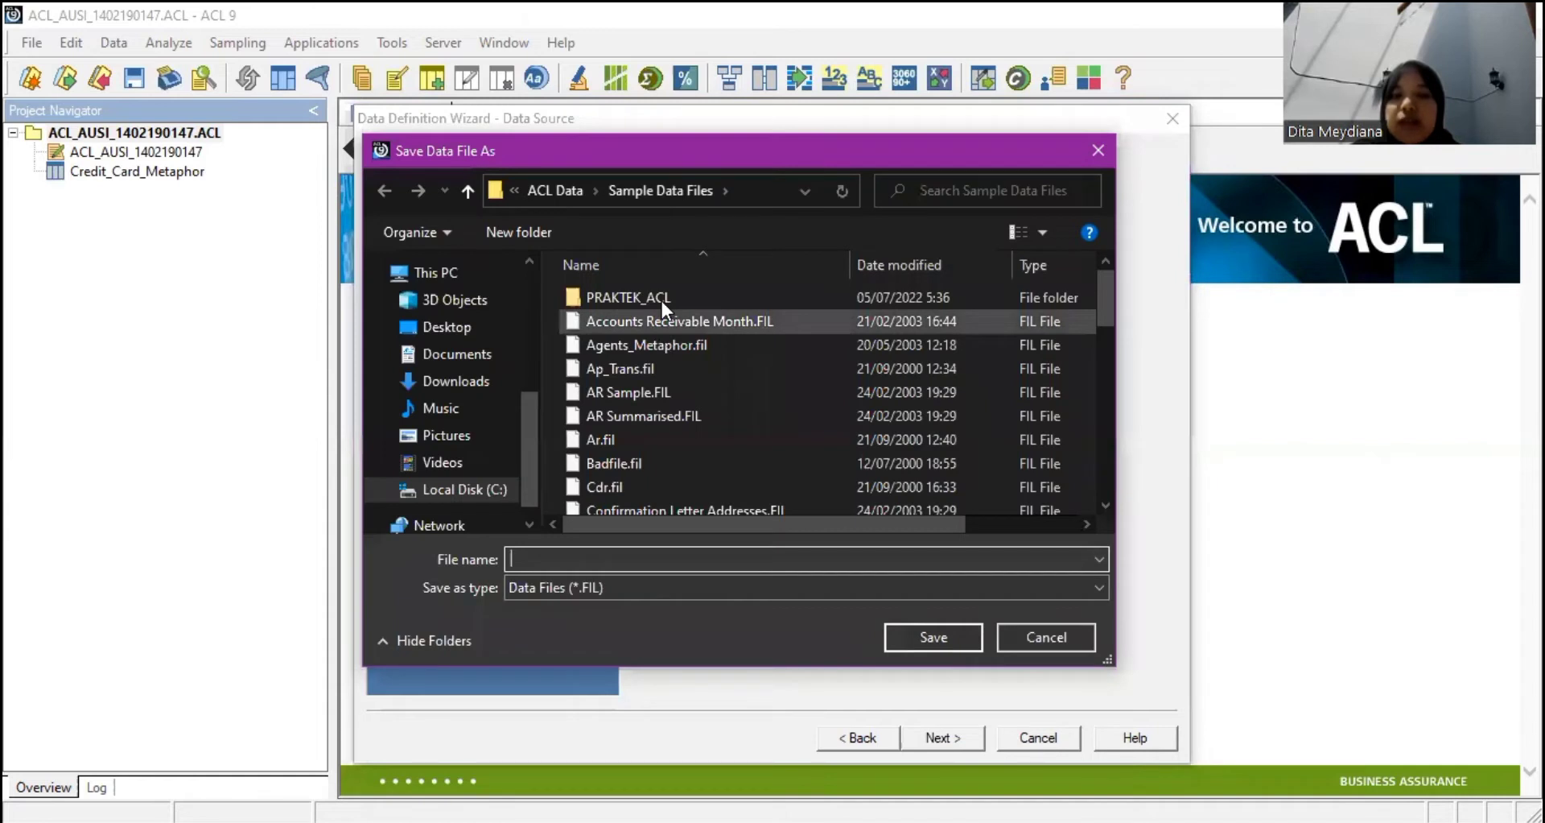
{"action": "double_click", "coordinate": [658, 298]}
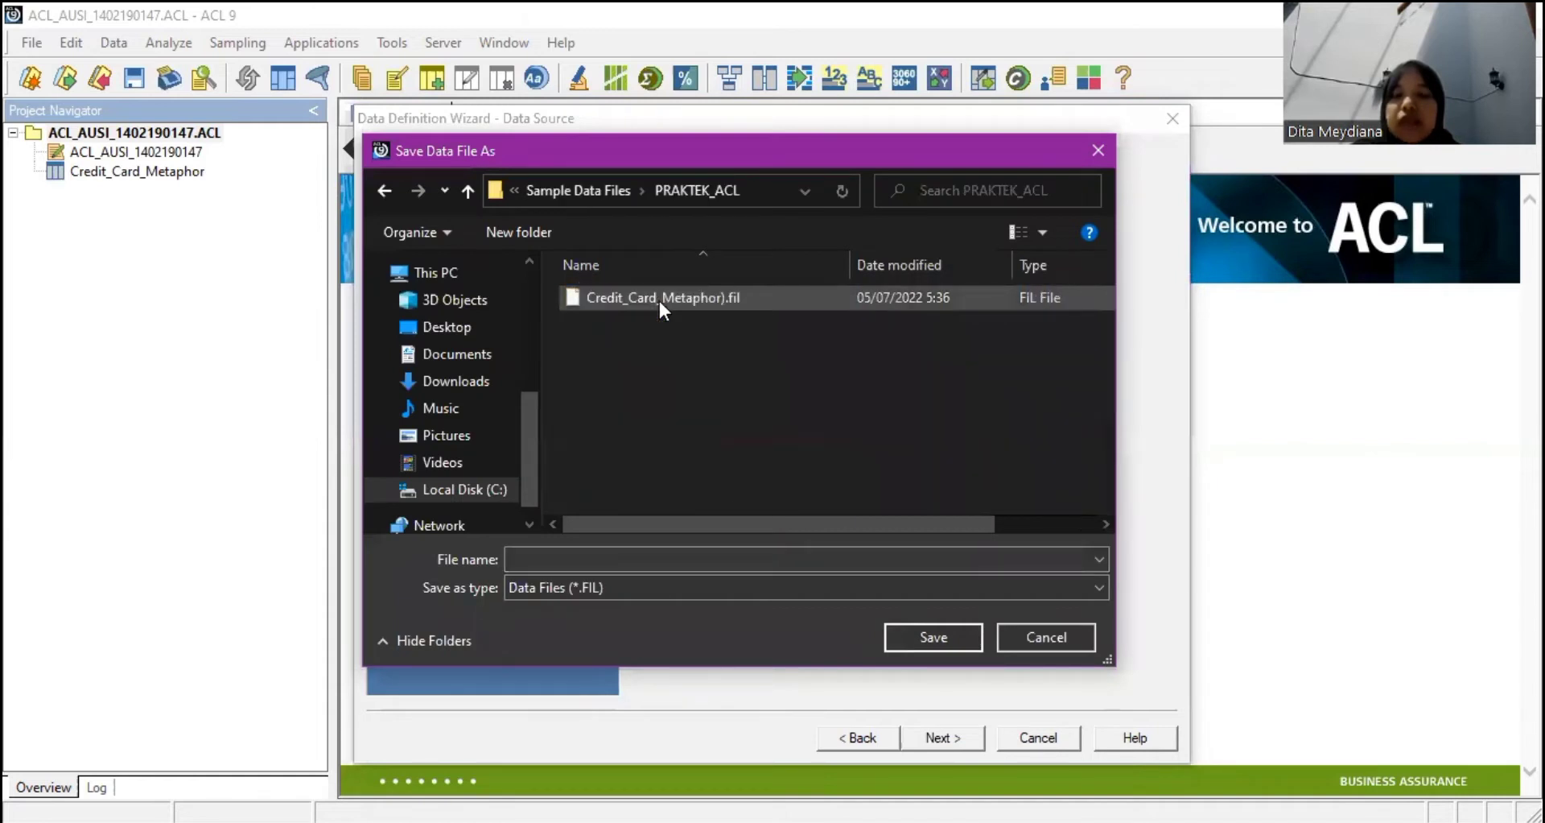
{"action": "left_click", "coordinate": [651, 557]}
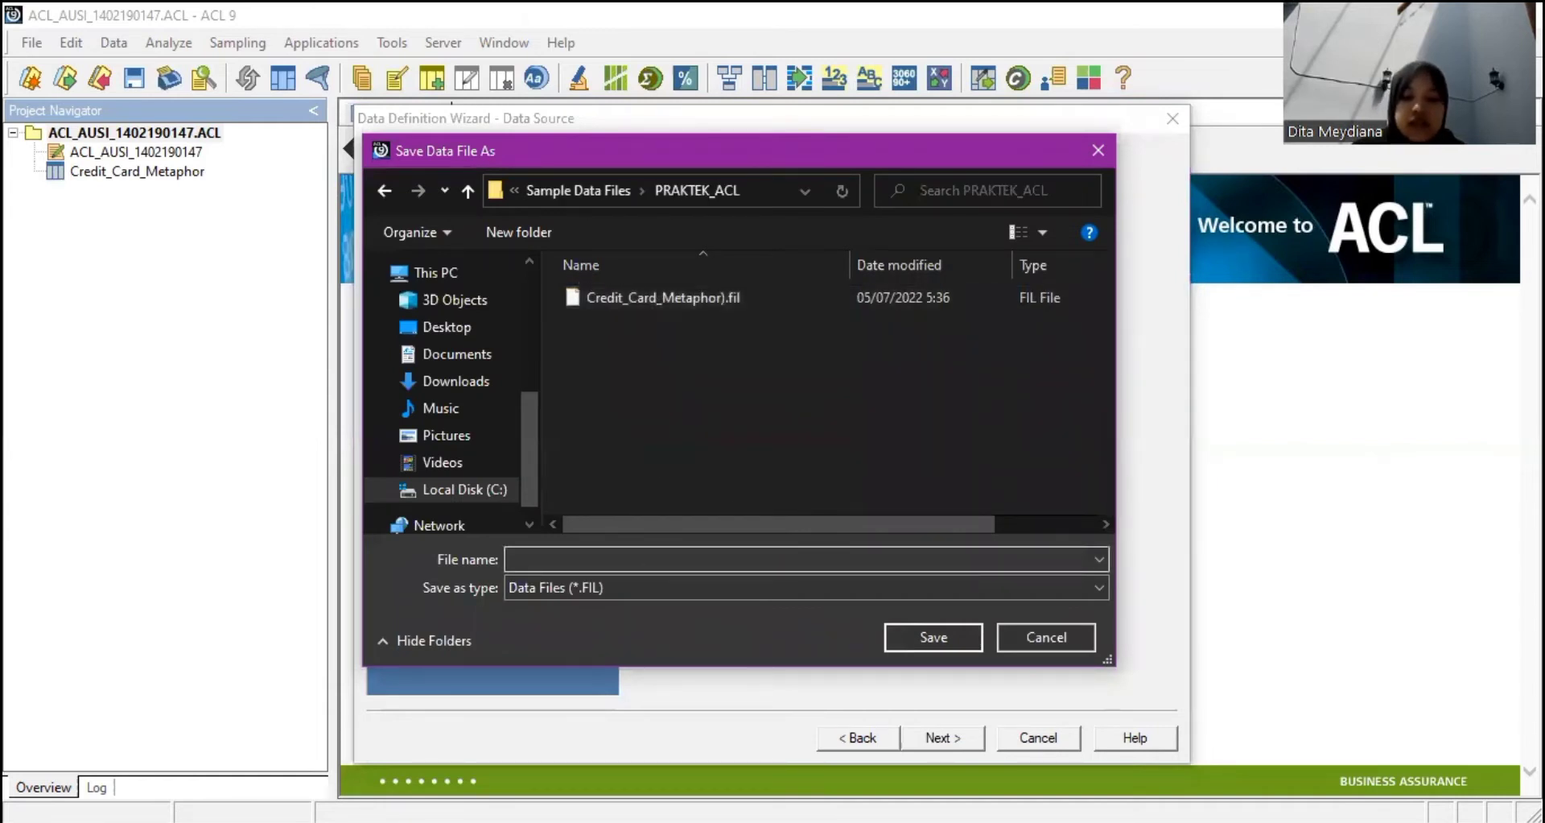
{"action": "type", "text": "Trans_Apr"}
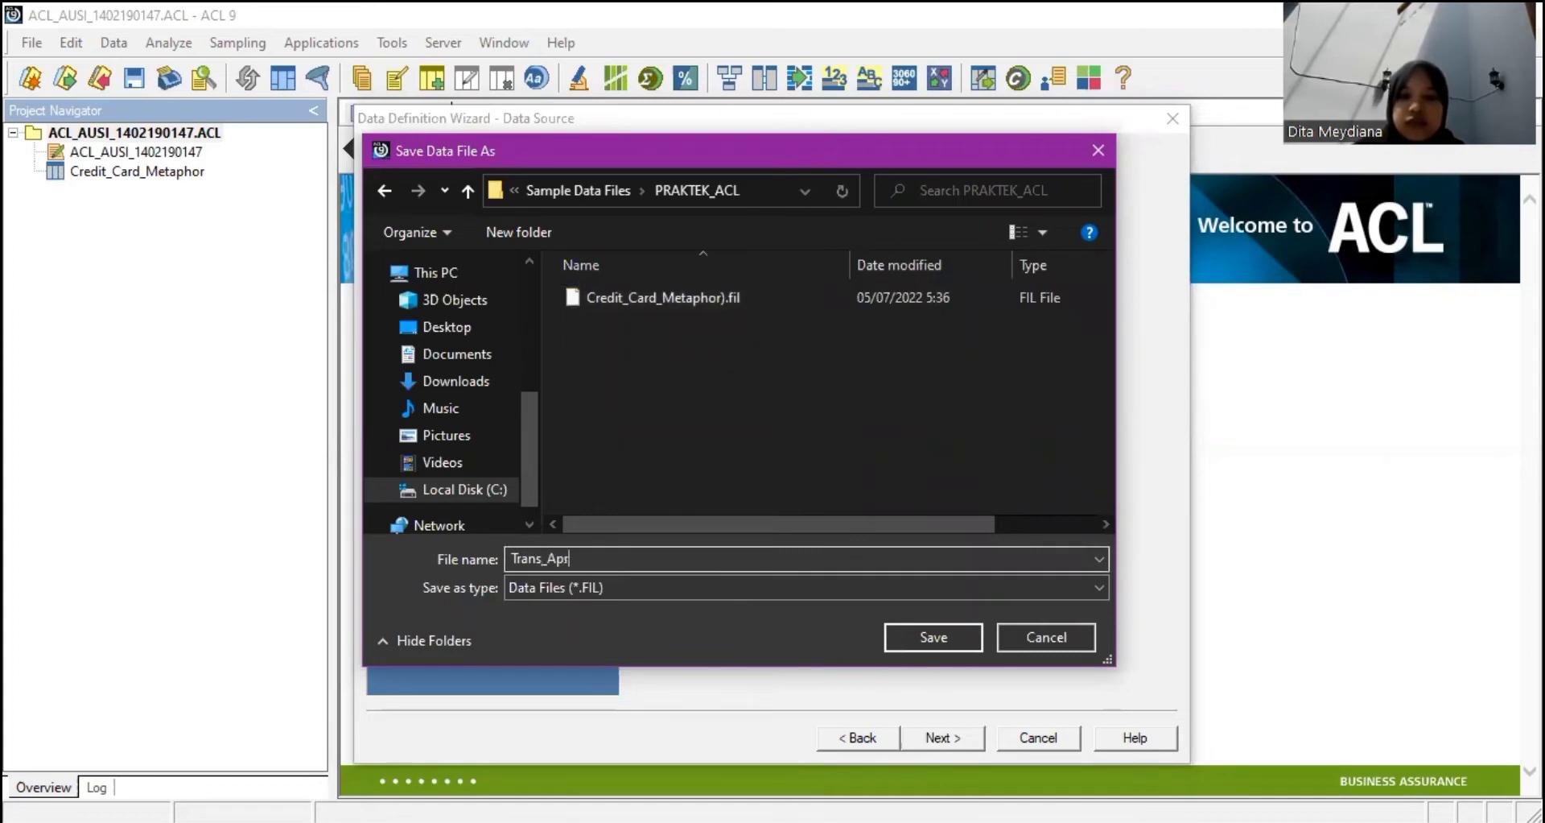
{"action": "type", "text": "il"}
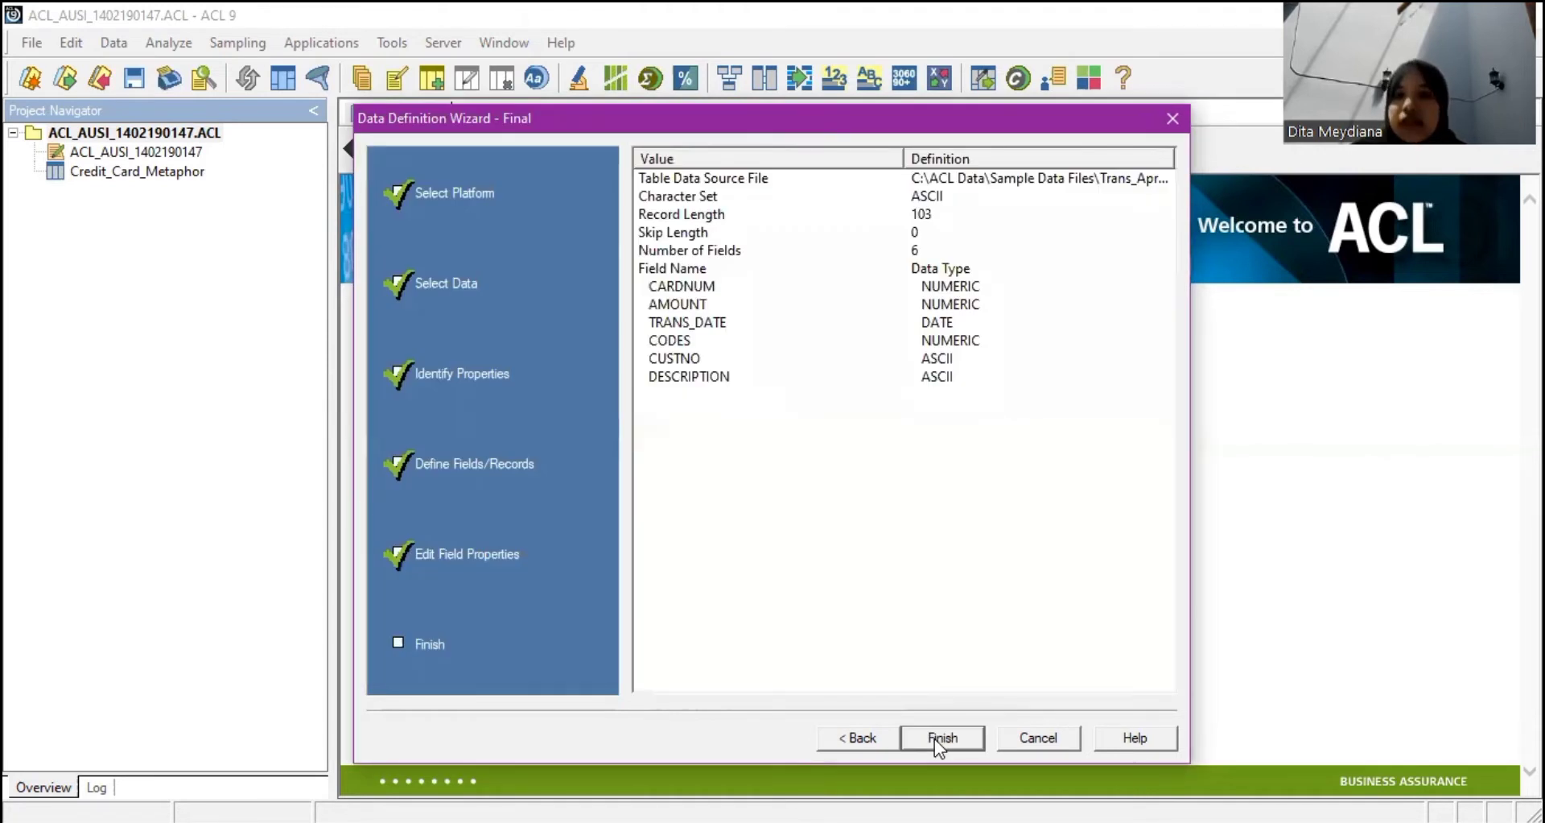
{"action": "left_click", "coordinate": [935, 737]}
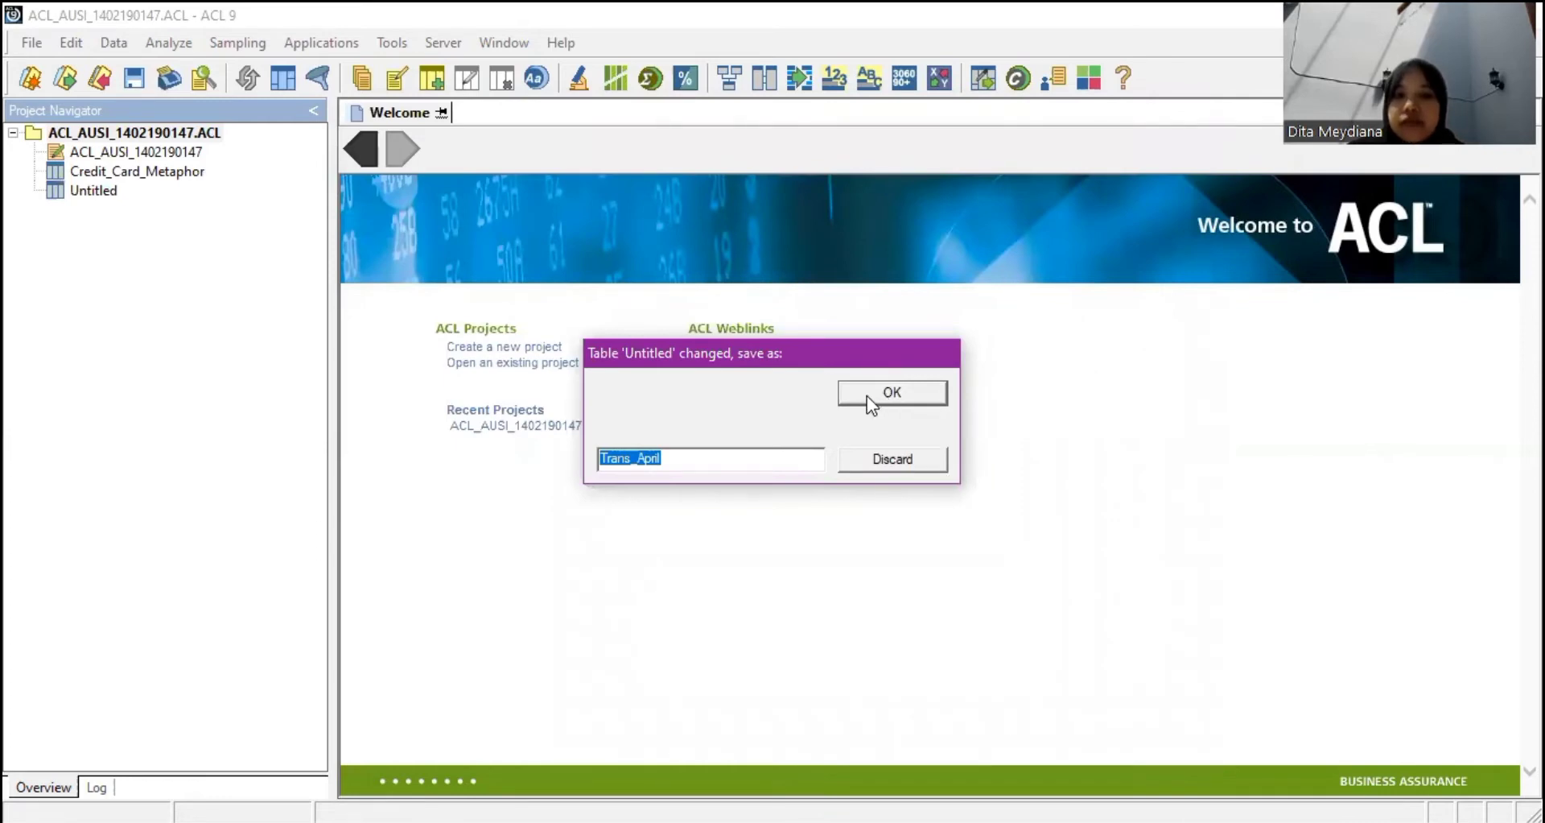
{"action": "left_click", "coordinate": [866, 395]}
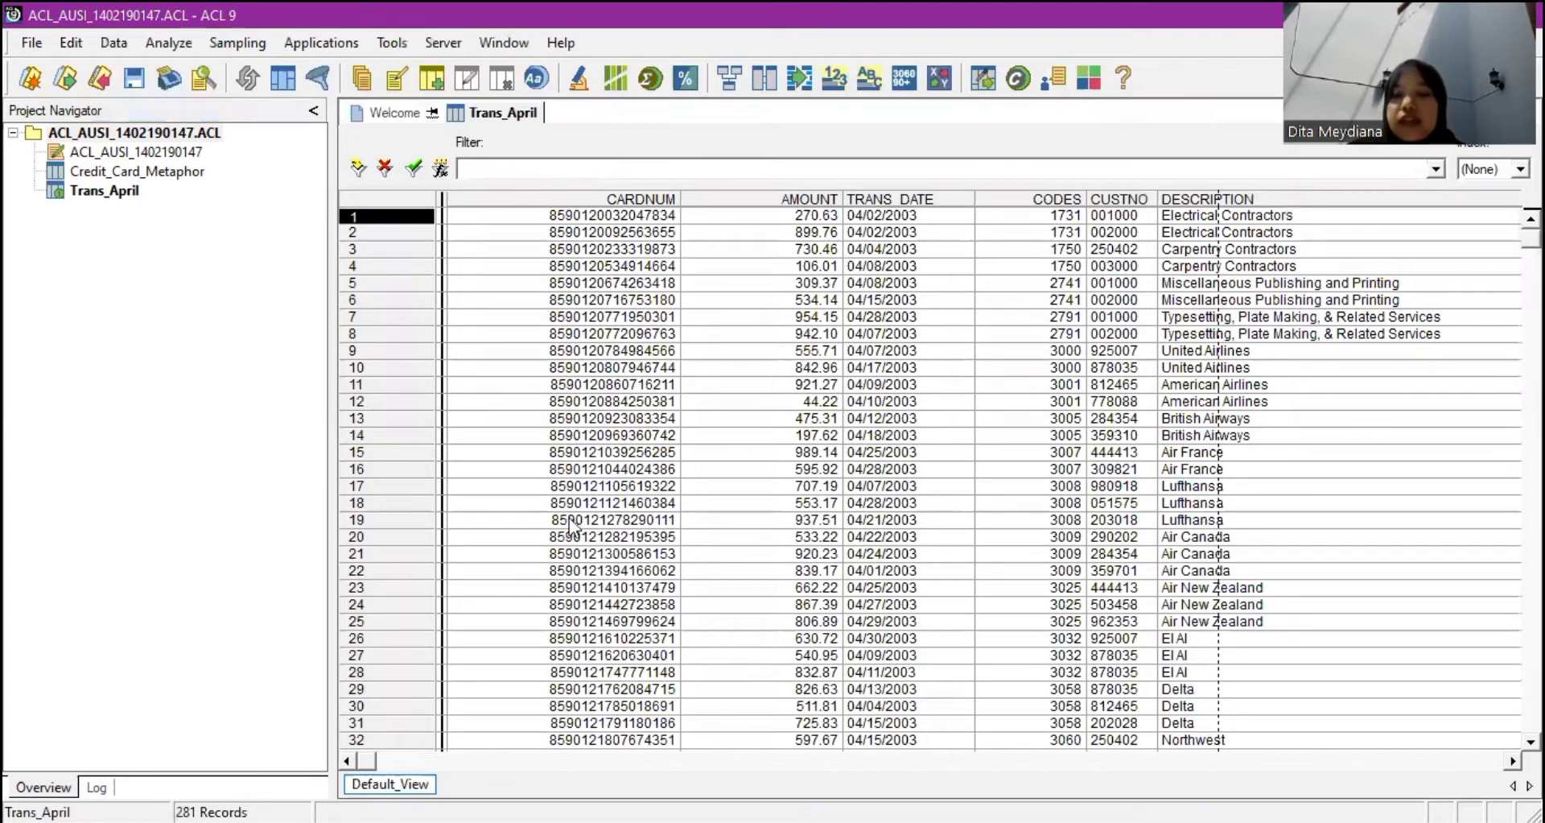
With the project selected, start creating a new table from File > New.
{"action": "left_click", "coordinate": [167, 342]}
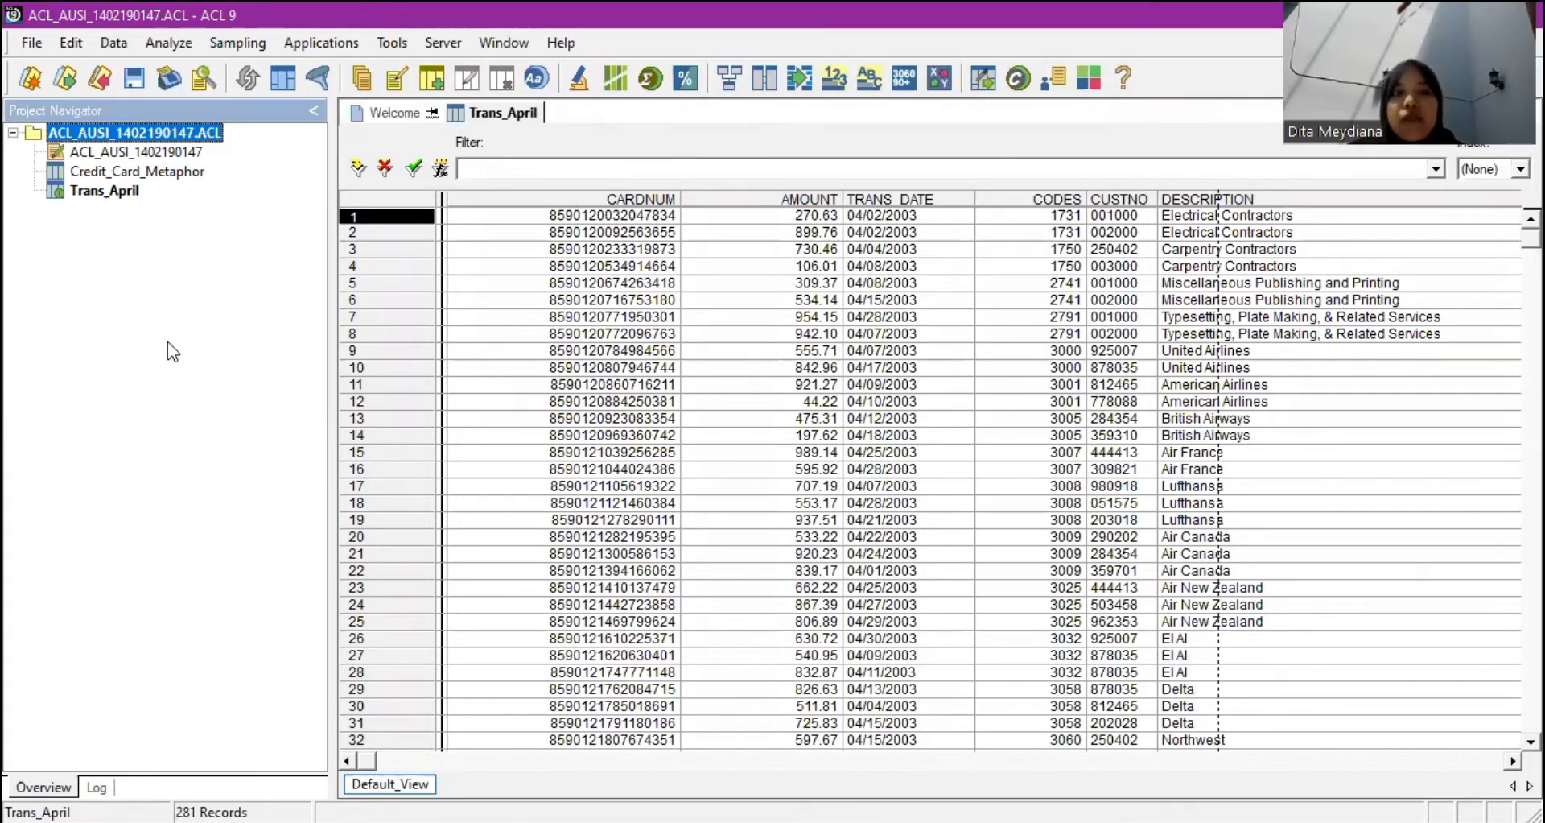
{"action": "left_click", "coordinate": [29, 45]}
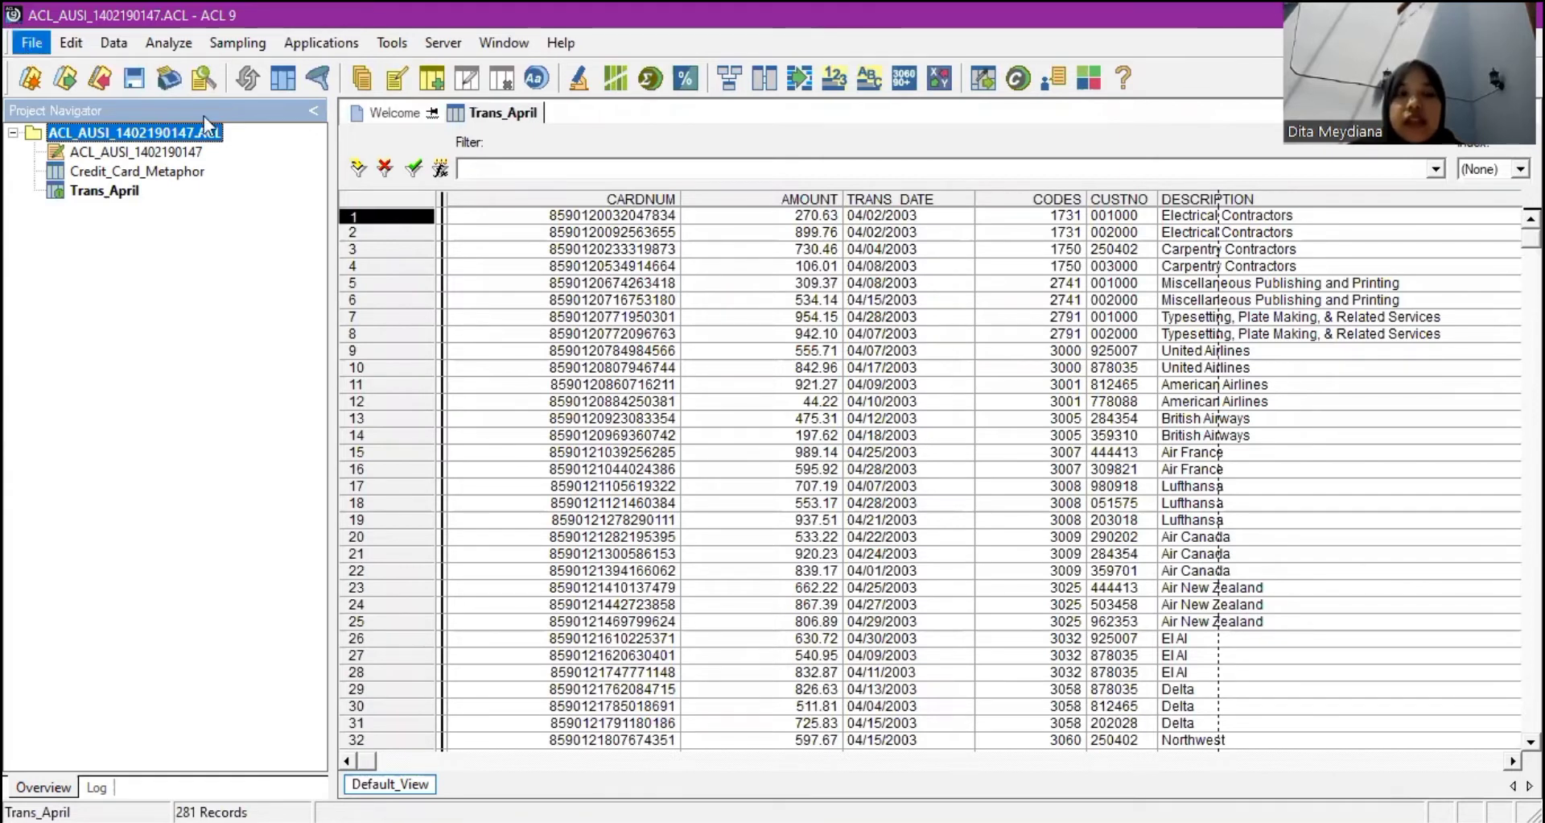
{"action": "left_click", "coordinate": [37, 46]}
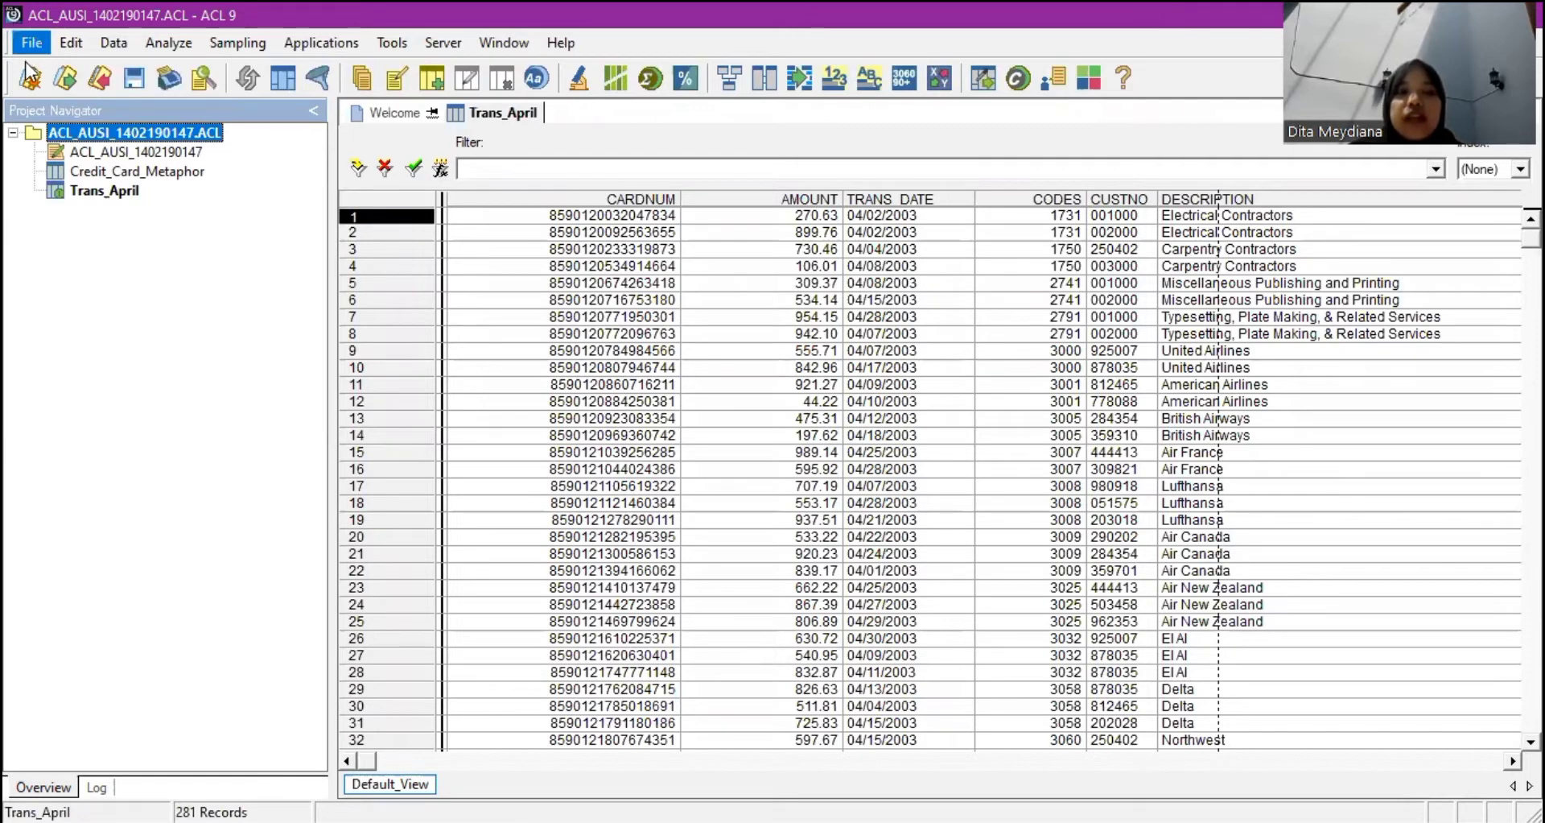
{"action": "left_click", "coordinate": [31, 42]}
{"action": "mouse_move", "coordinate": [121, 70]}
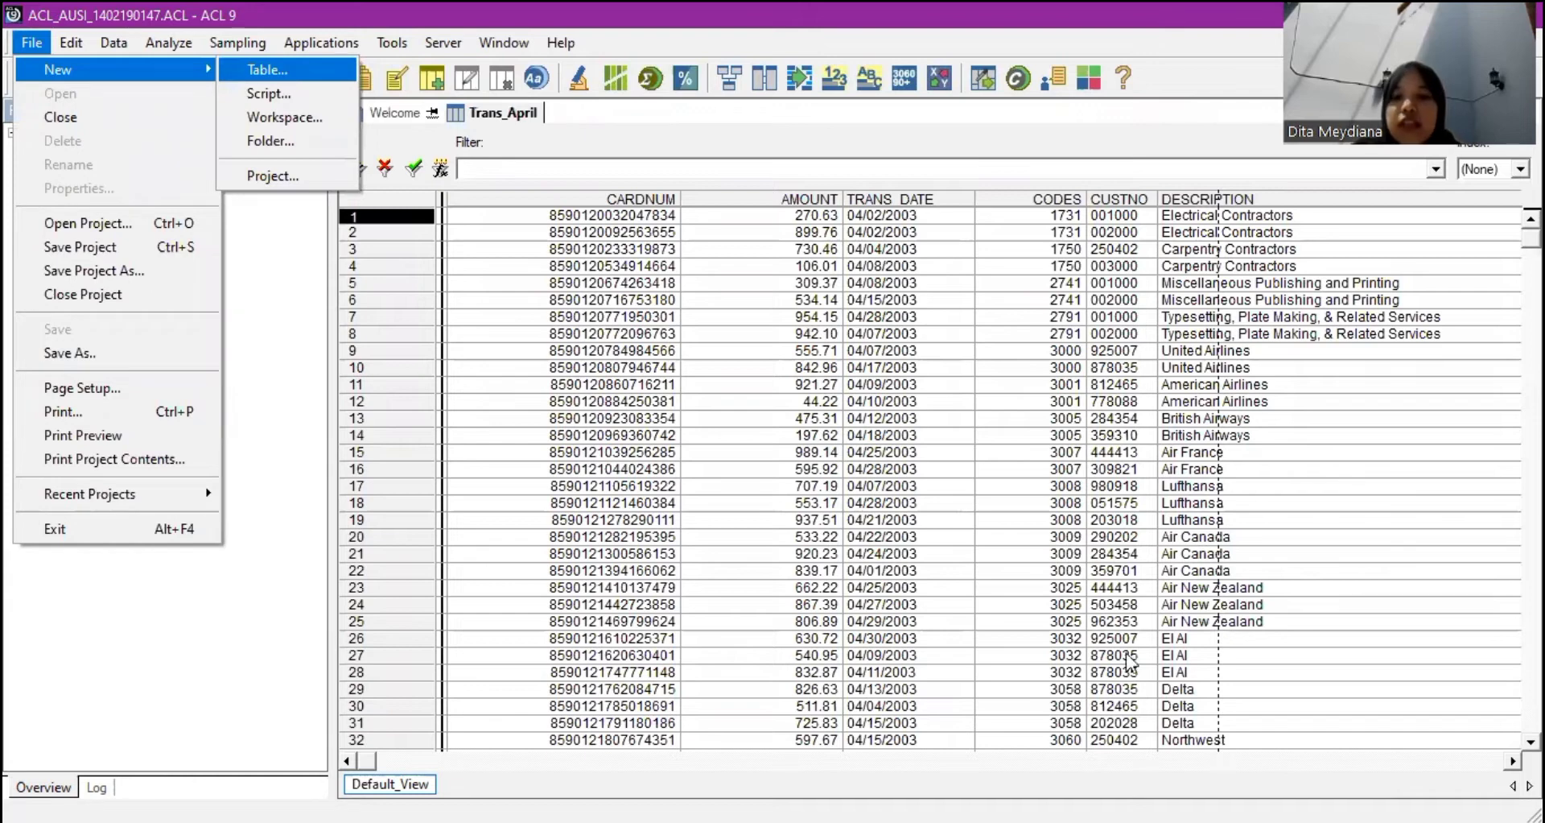
{"action": "left_click", "coordinate": [288, 70]}
Pick Unacceptable_Codes from the Sample Data Files folder on disk as the data source.
{"action": "left_click", "coordinate": [942, 737]}
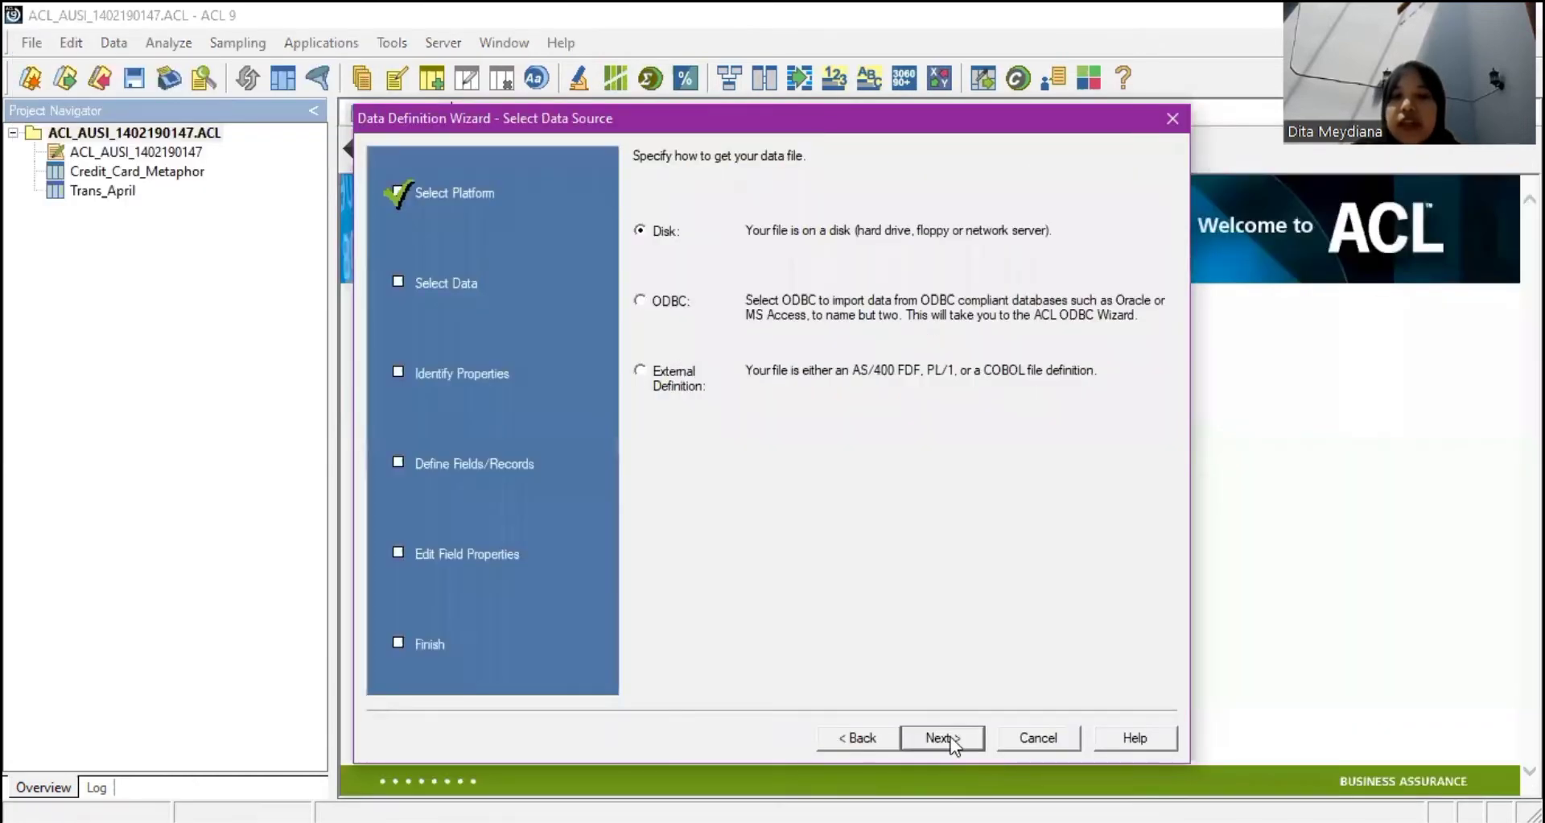
{"action": "left_click", "coordinate": [953, 741]}
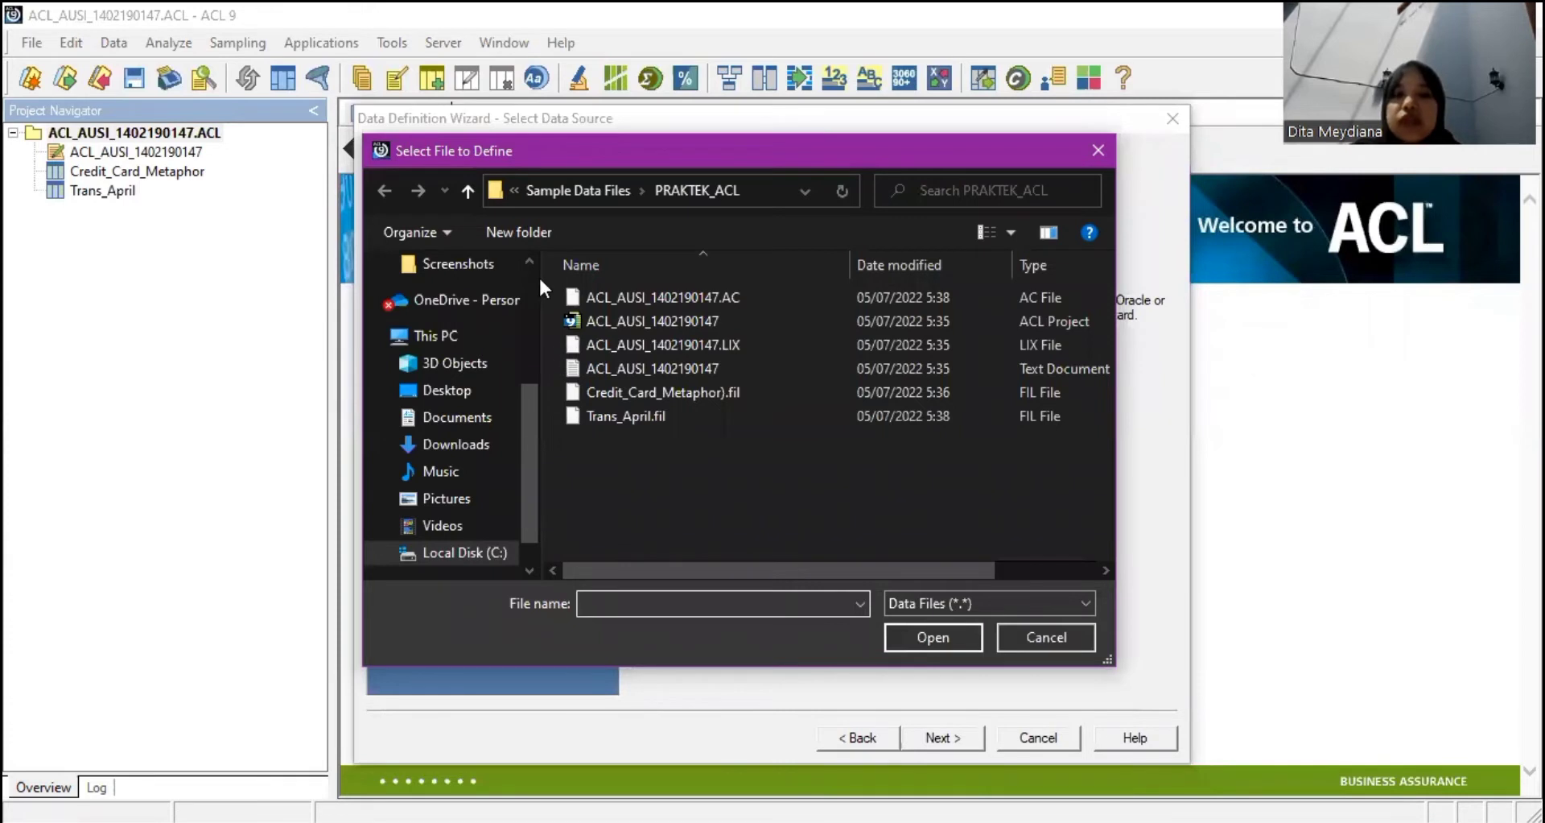
{"action": "left_click", "coordinate": [580, 193]}
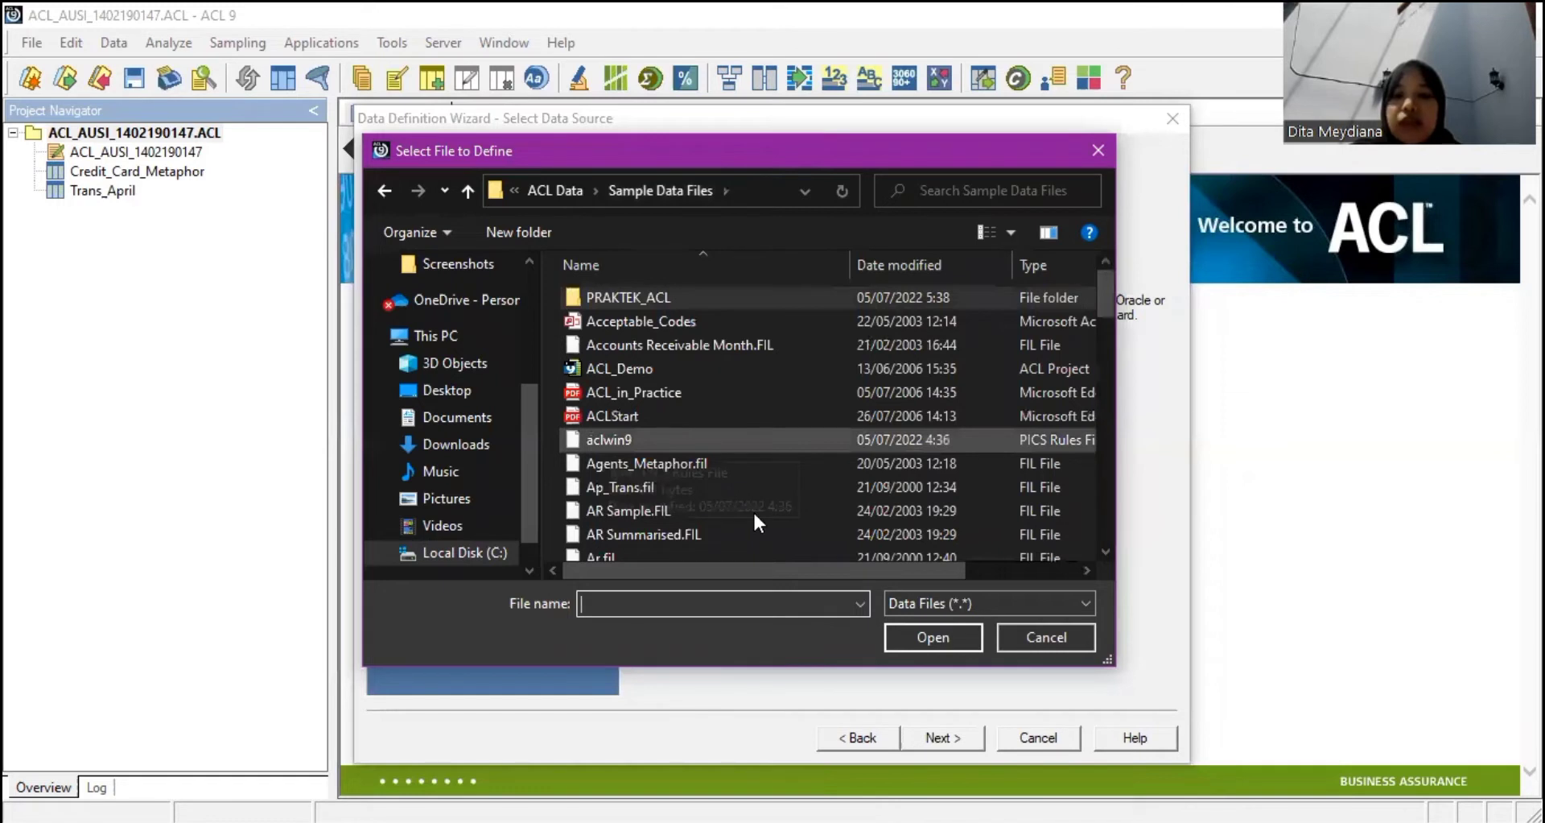
{"action": "scroll", "coordinate": [762, 512], "scroll_direction": "down", "scroll_amount": 15}
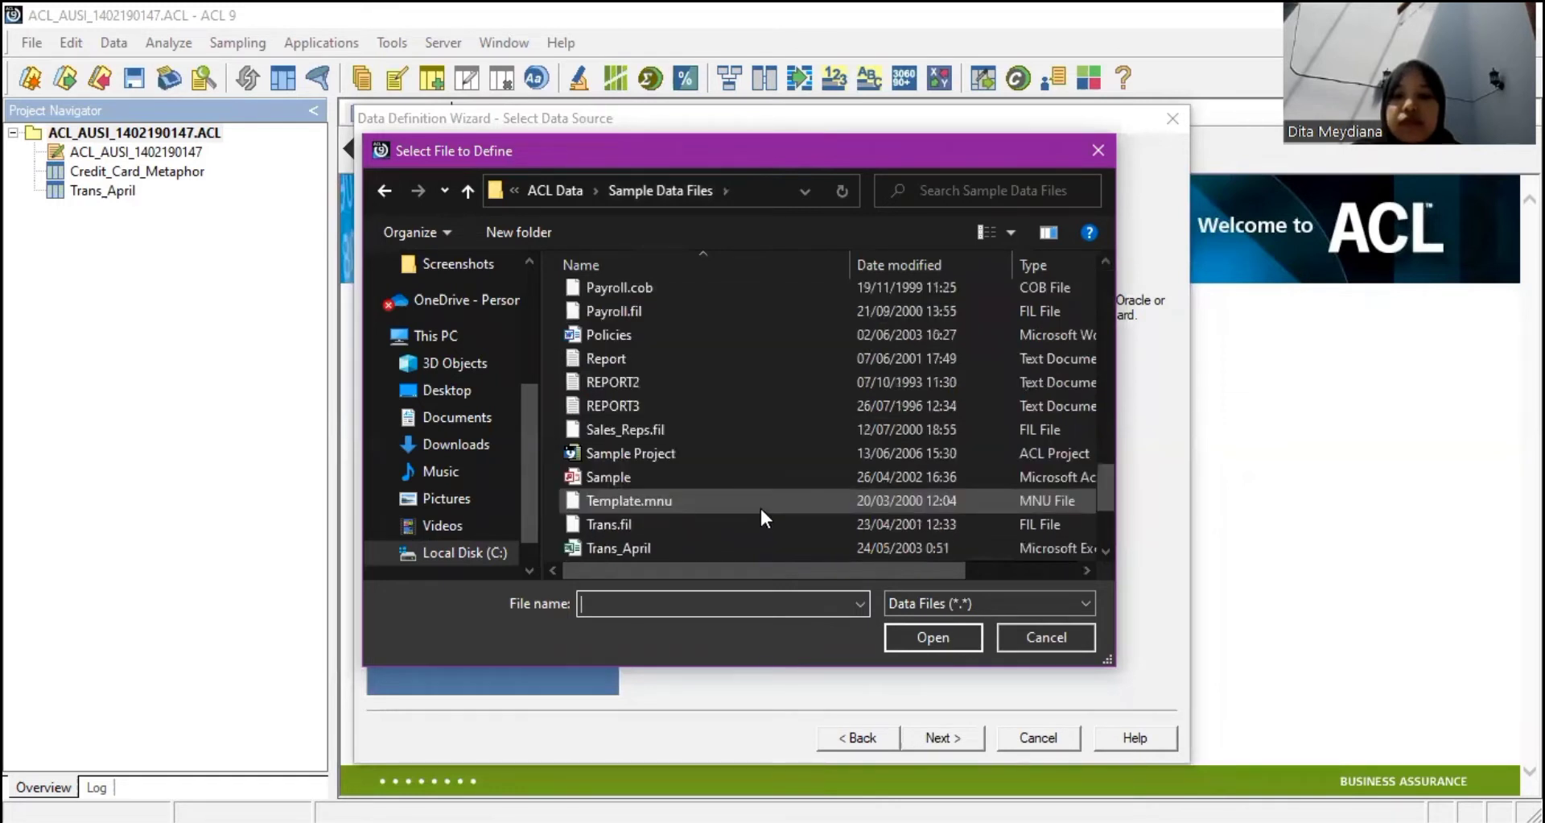
{"action": "scroll", "coordinate": [762, 512], "scroll_direction": "down", "scroll_amount": 3}
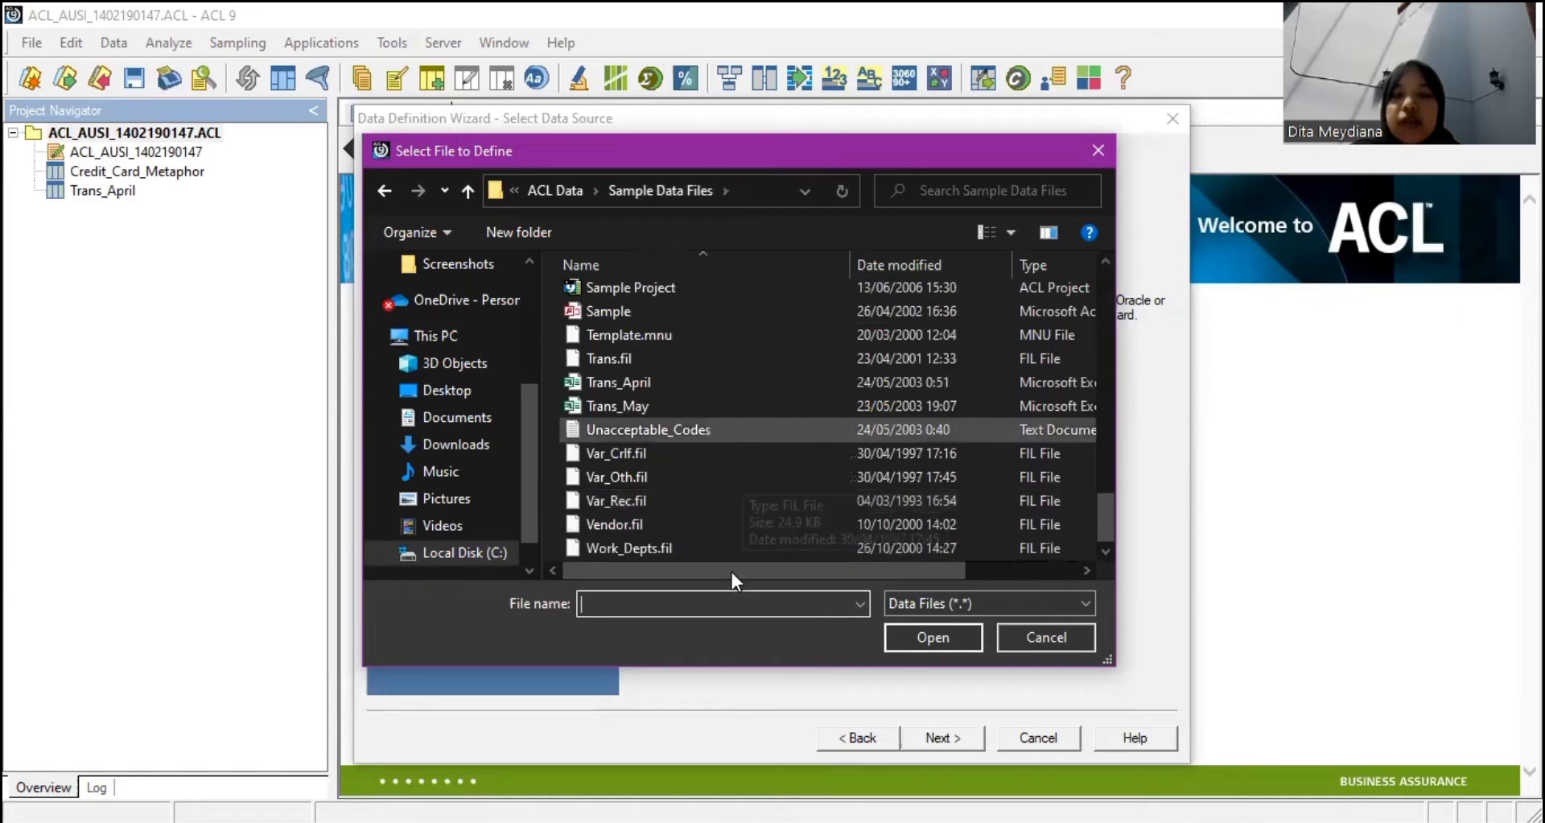
{"action": "left_click_drag", "start_coordinate": [731, 569], "coordinate": [777, 588]}
{"action": "left_click_drag", "start_coordinate": [848, 642], "coordinate": [907, 635]}
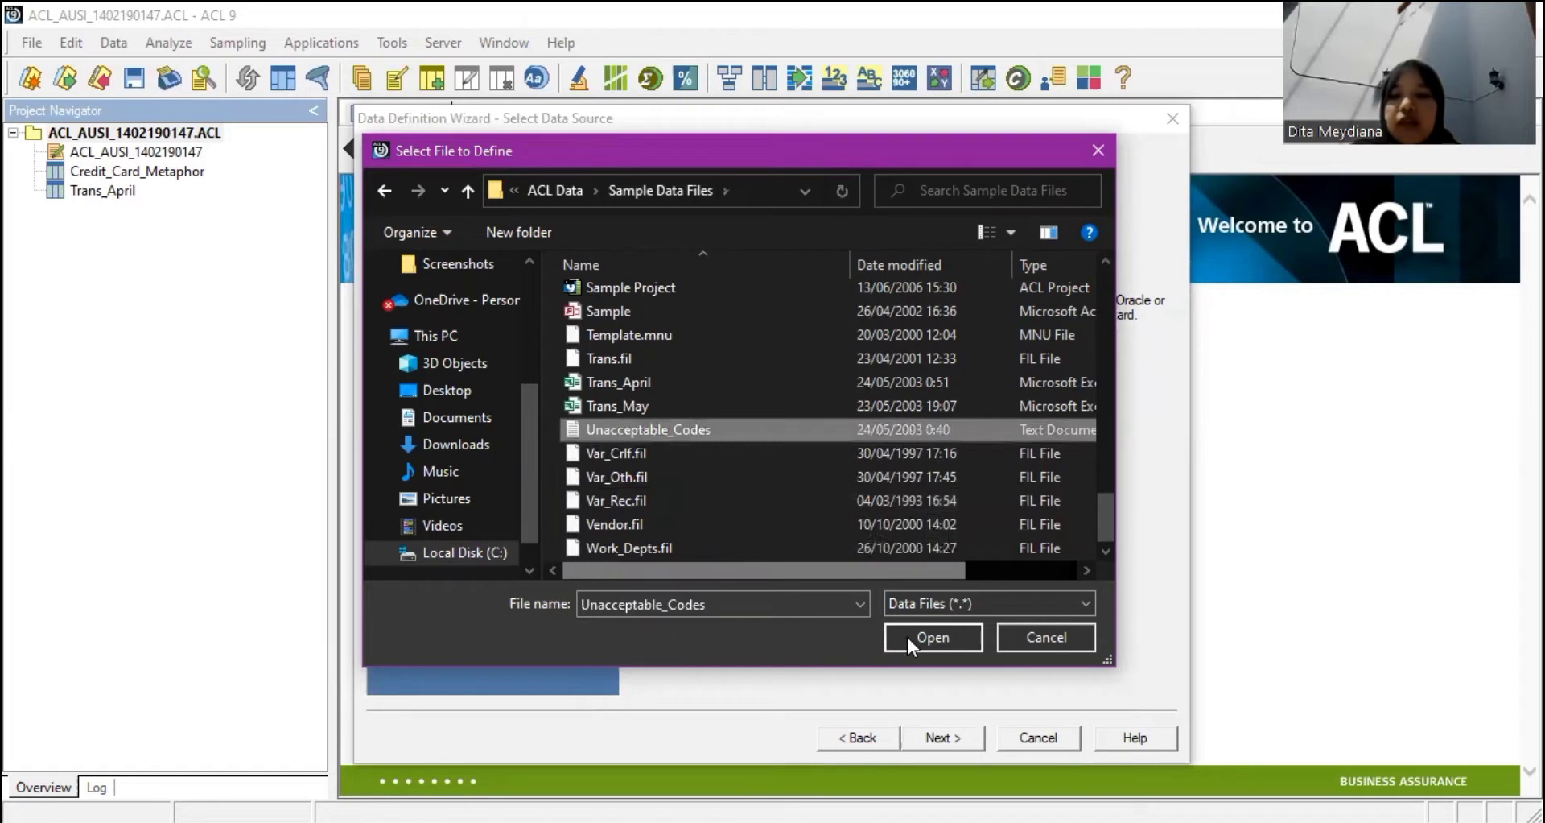
{"action": "left_click", "coordinate": [959, 737]}
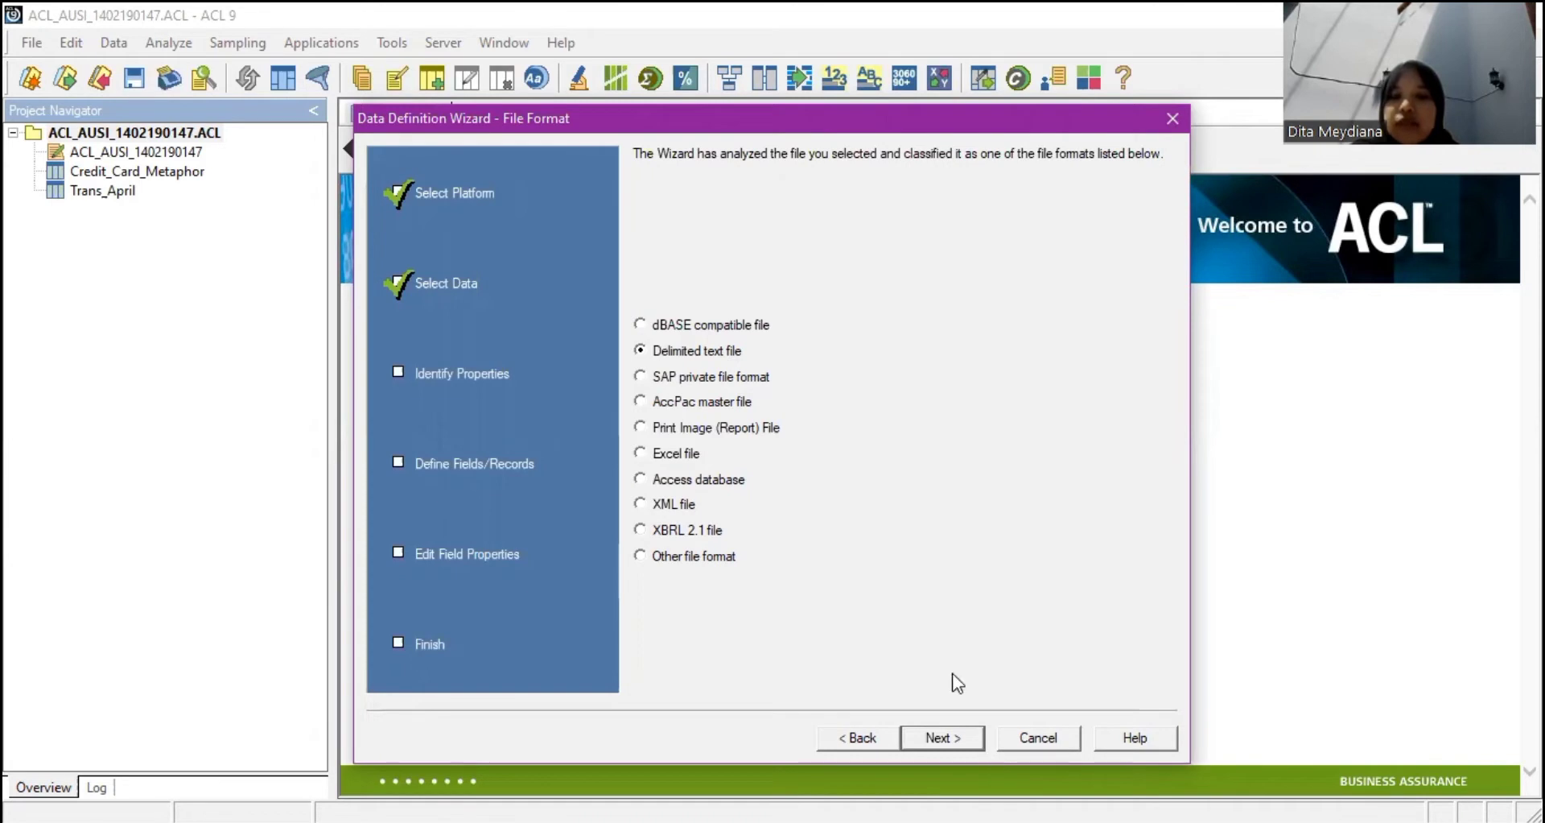
Accept delimited text format, use the first row as field names, and separate fields by TAB.
{"action": "left_click", "coordinate": [948, 739]}
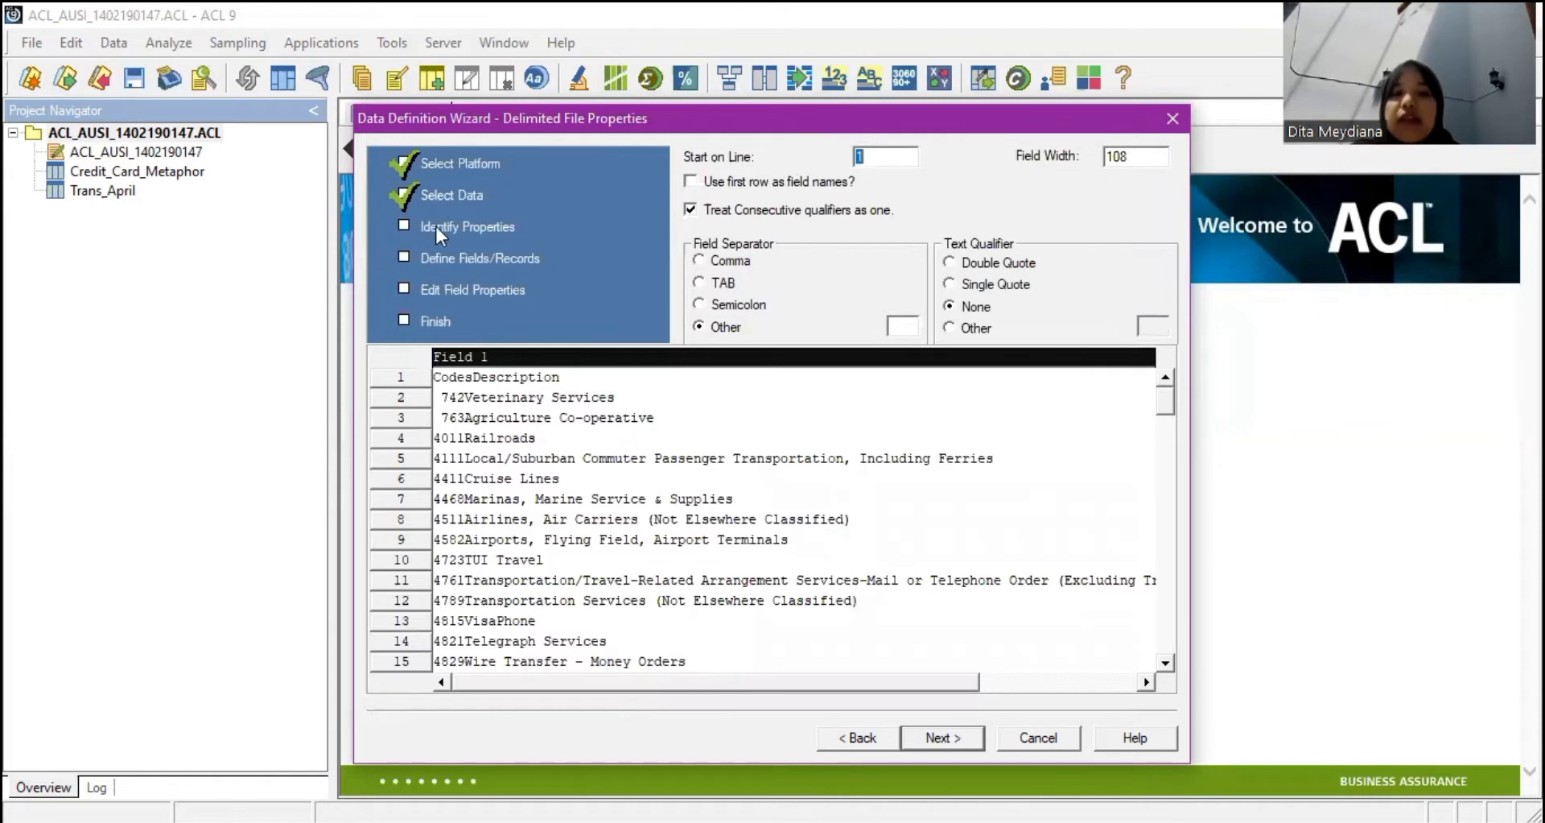
{"action": "left_click", "coordinate": [691, 183]}
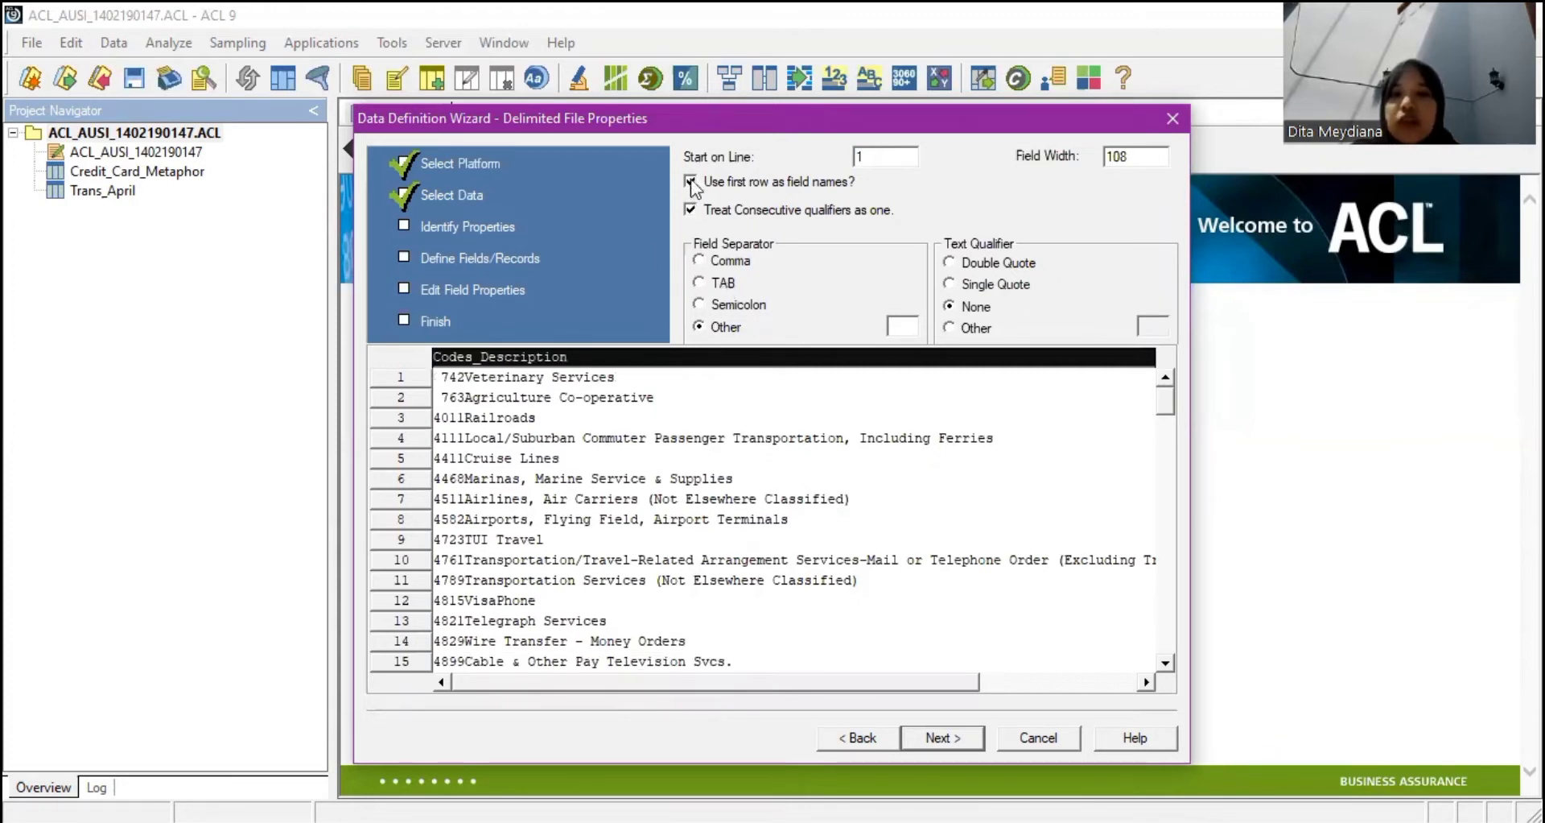
{"action": "left_click", "coordinate": [690, 181]}
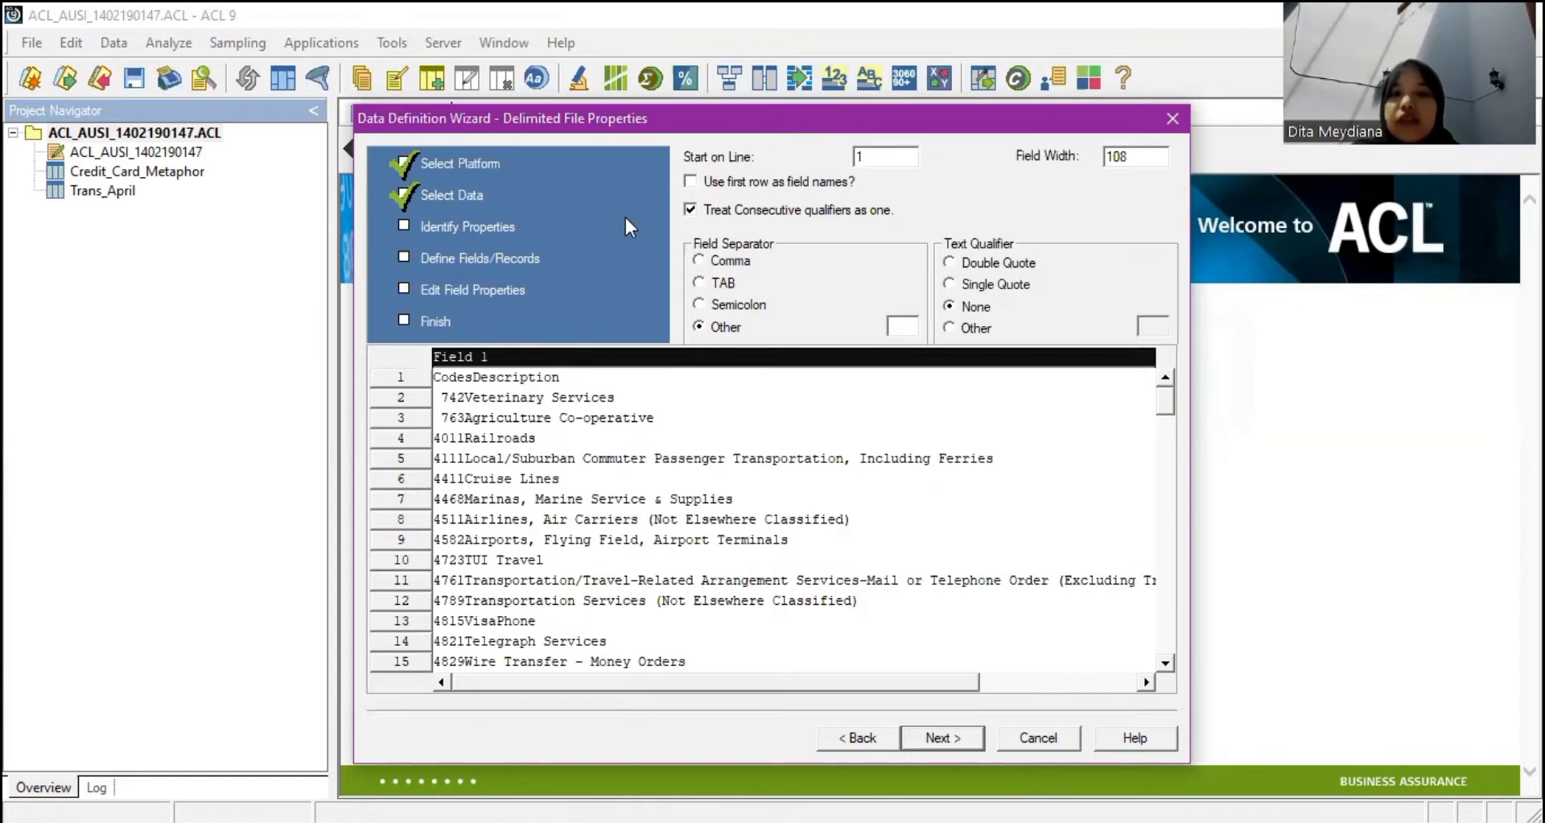
{"action": "left_click", "coordinate": [692, 182]}
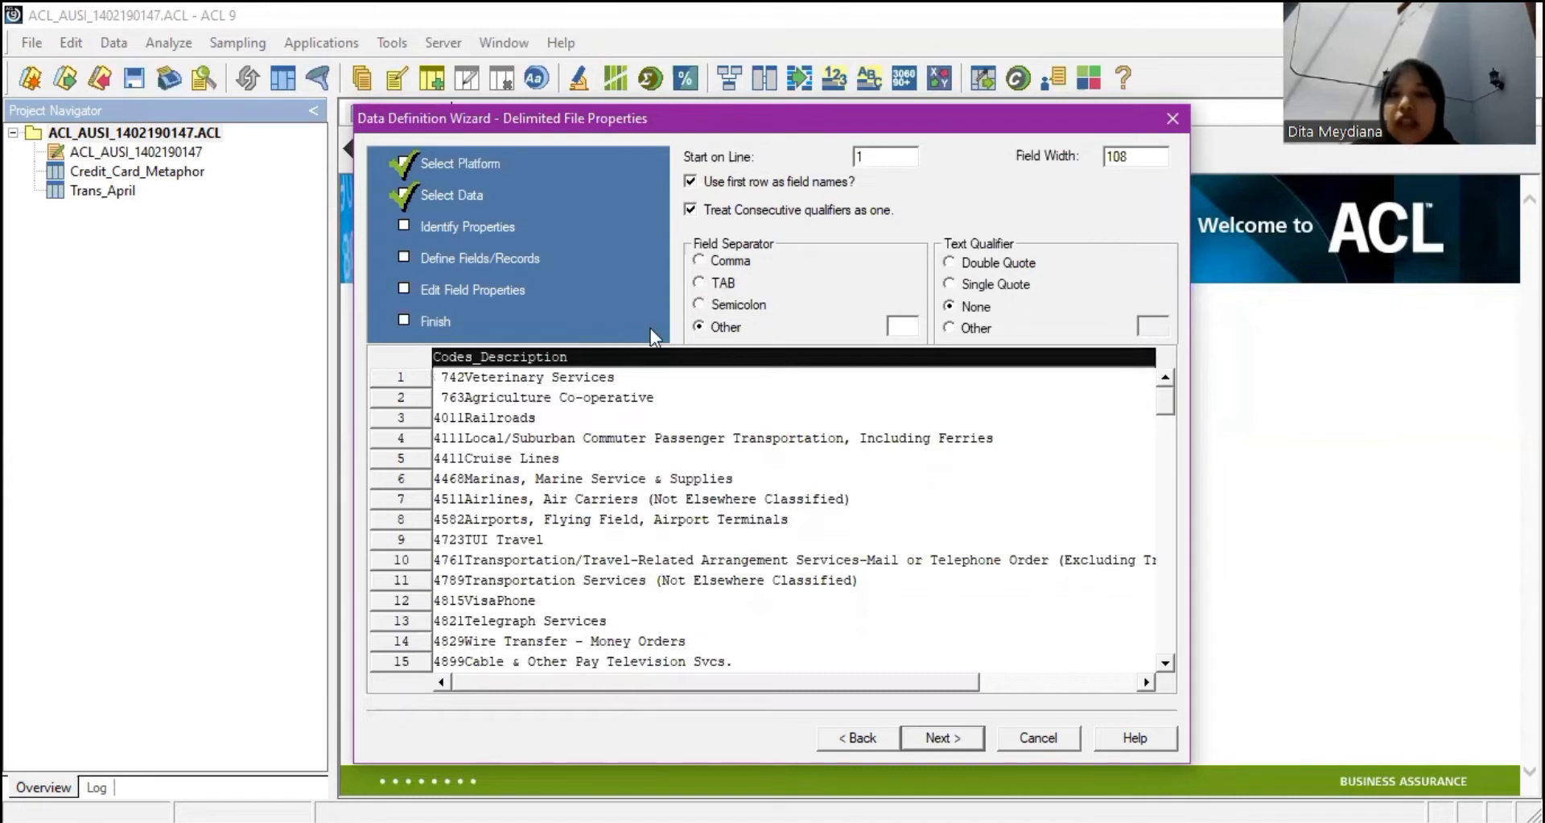
{"action": "left_click", "coordinate": [700, 282]}
{"action": "left_click", "coordinate": [963, 734]}
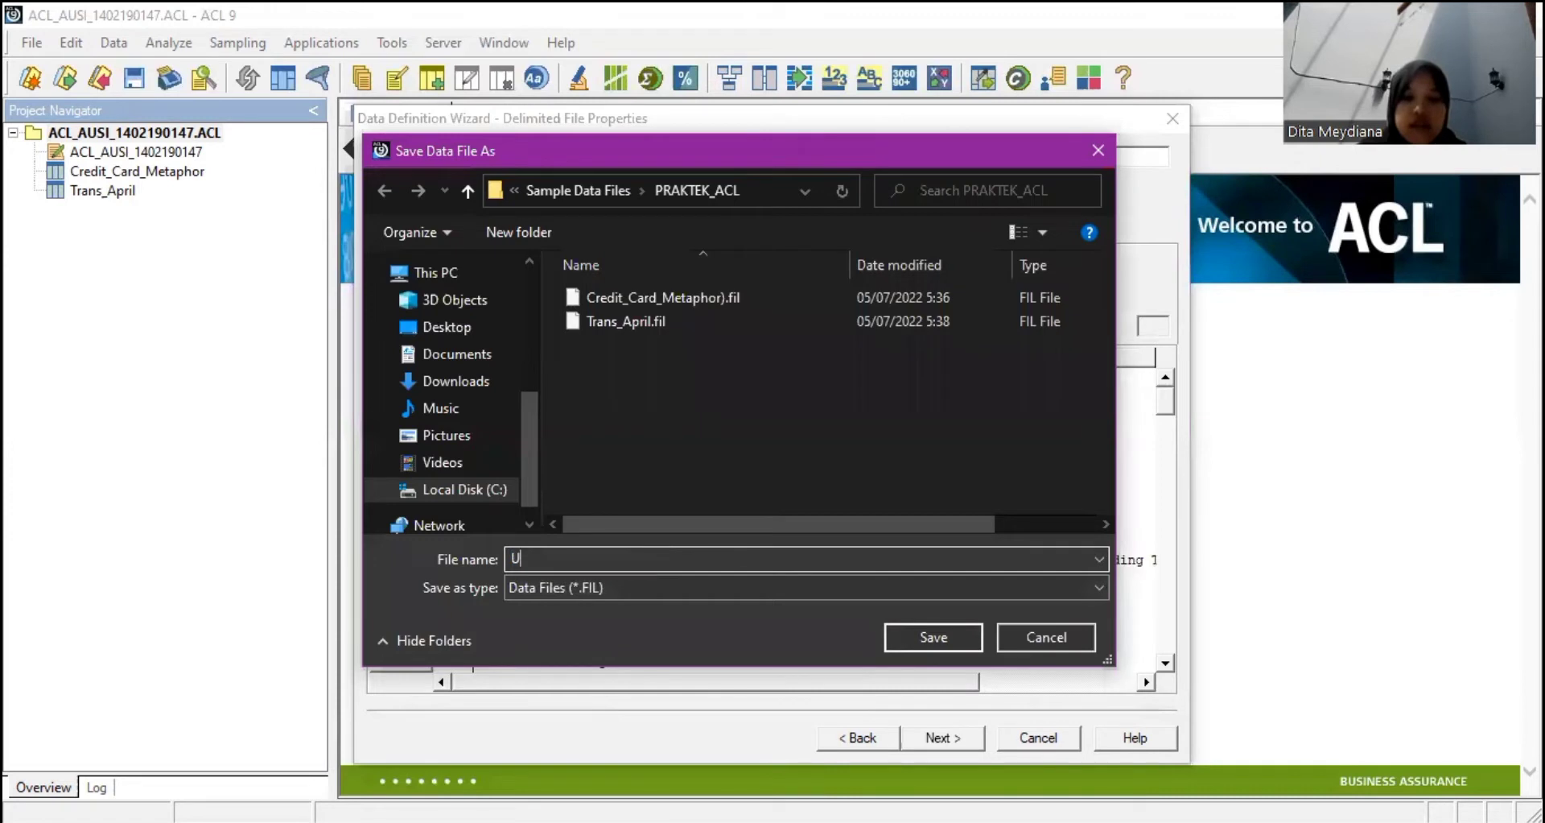
Save the data file as Unacceptable_Codes in PRAKTEK_ACL.
{"action": "type", "text": "nacp"}
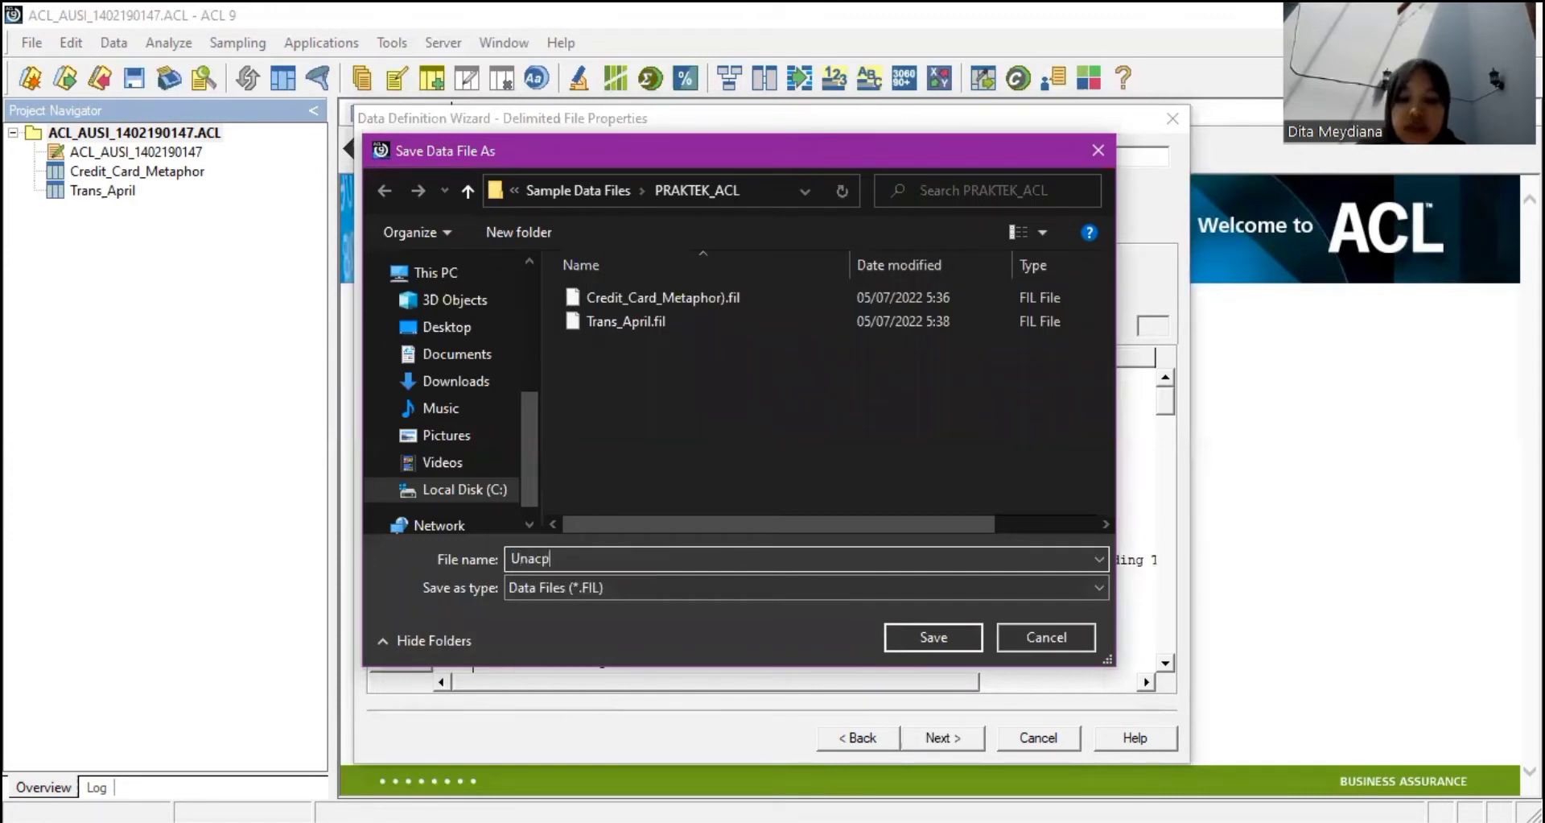
{"action": "key", "text": "BackSpace"}
{"action": "type", "text": "ceptabe"}
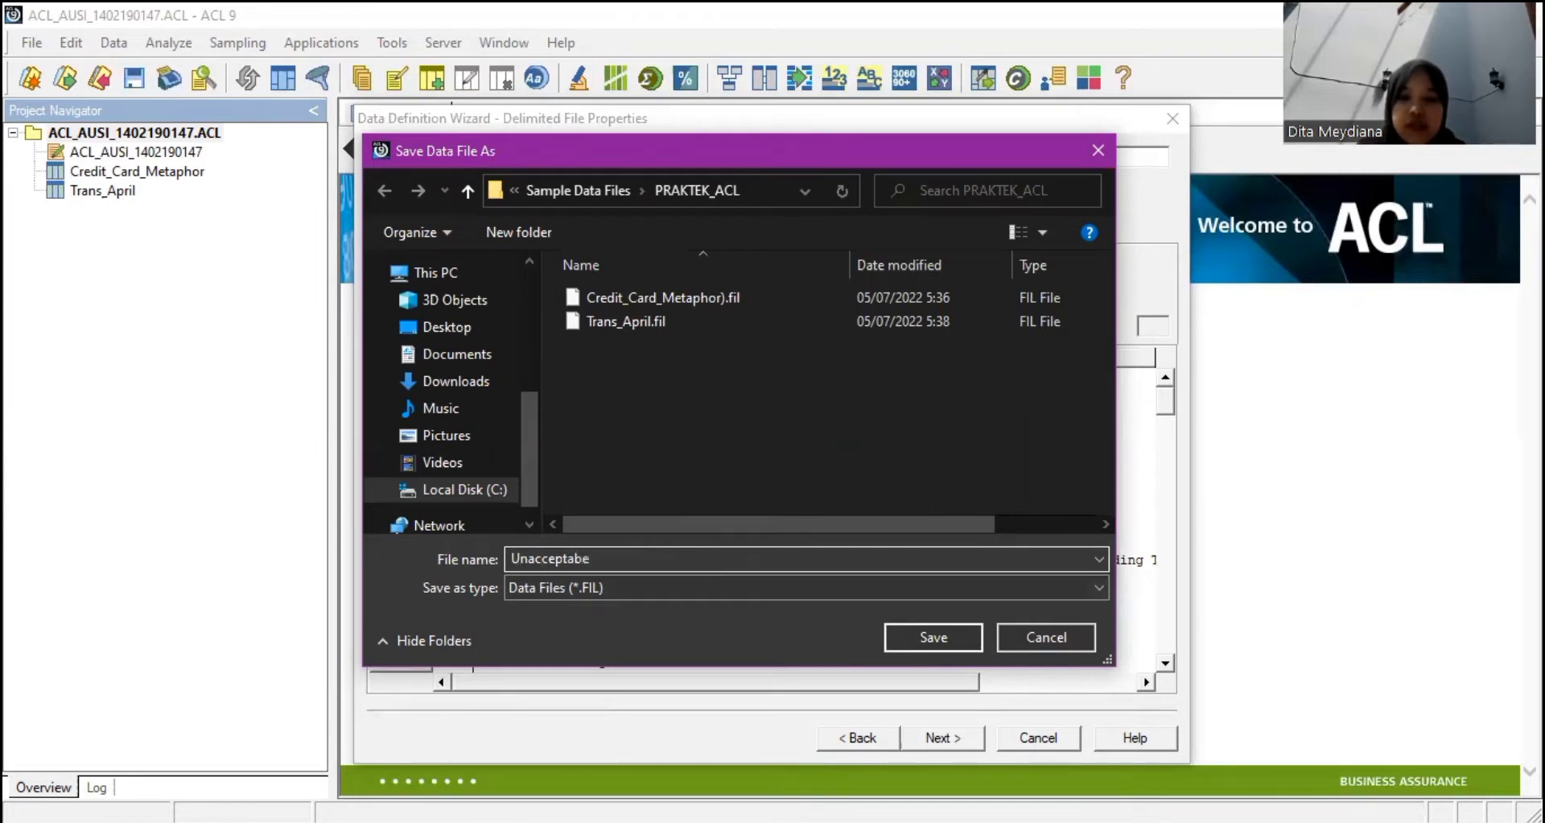
{"action": "key", "text": "BackSpace"}
{"action": "type", "text": "le Co"}
{"action": "key", "text": "BackSpace"}
{"action": "key", "text": "BackSpace"}
{"action": "key", "text": "BackSpace"}
{"action": "type", "text": "_Codes"}
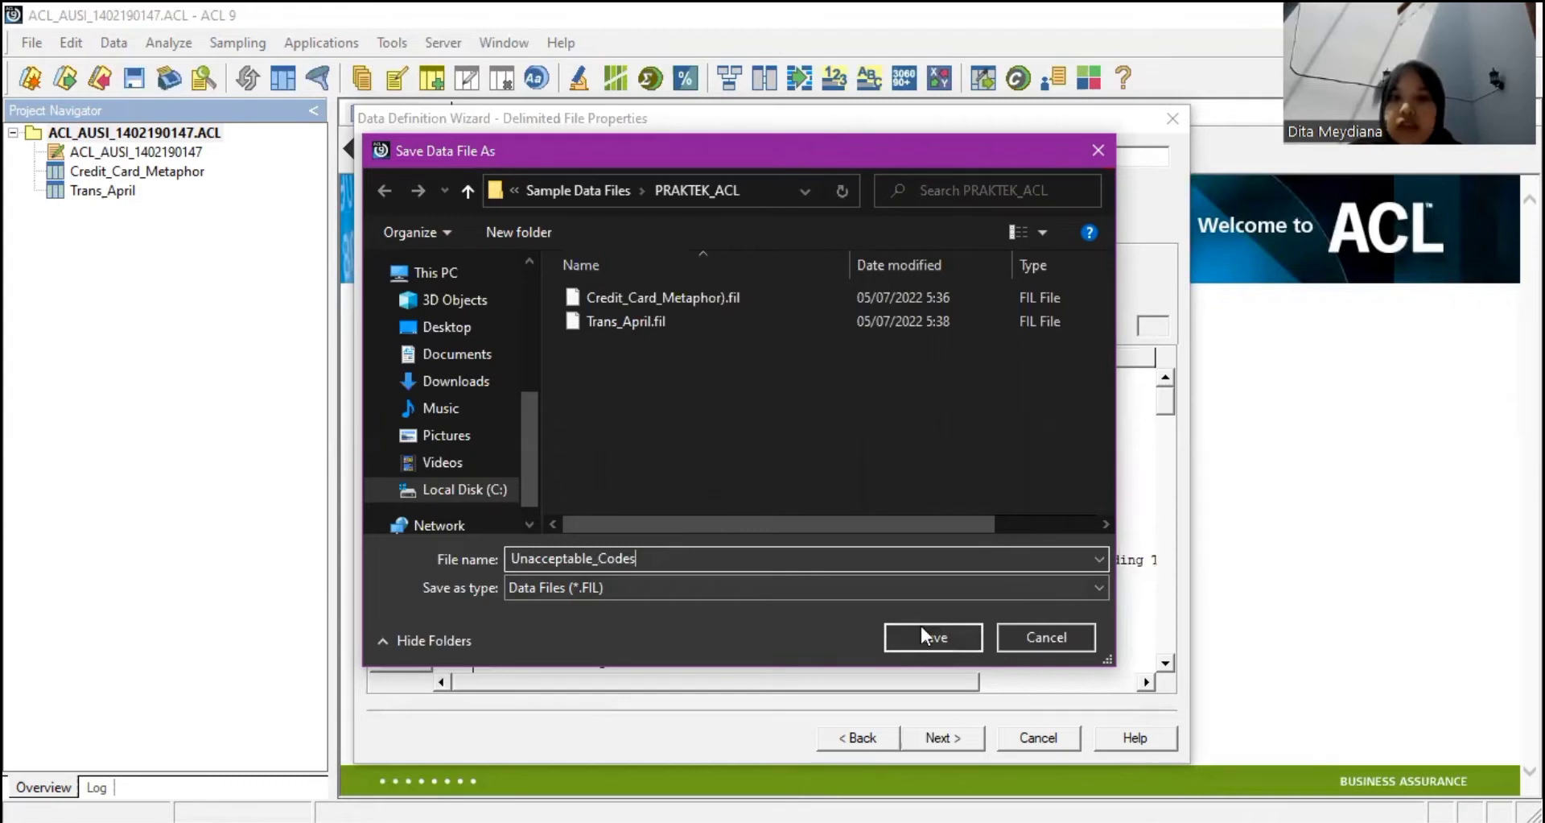
{"action": "left_click", "coordinate": [933, 637]}
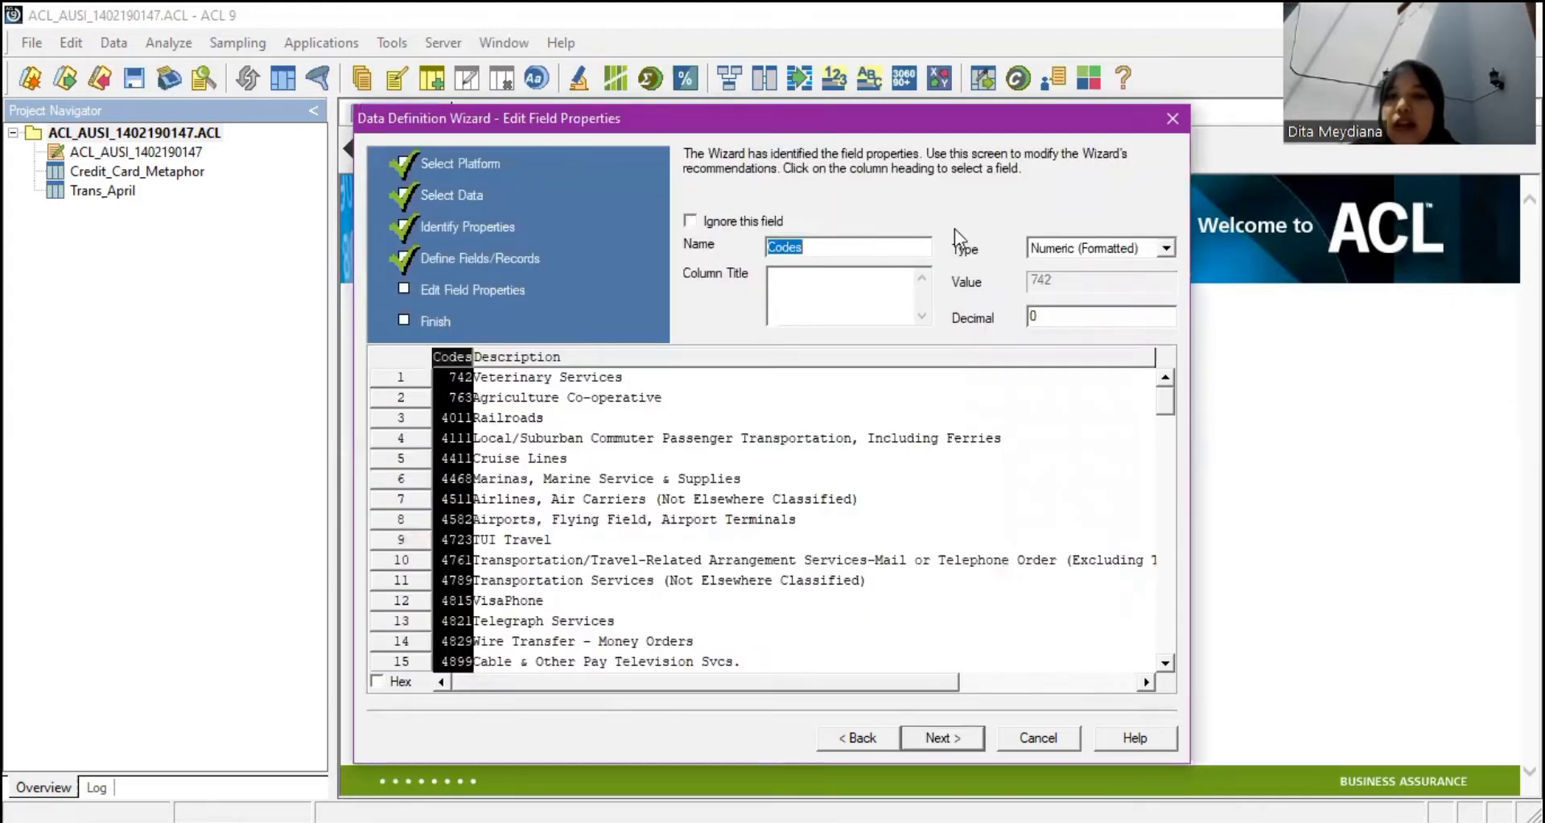
Set the Codes field type to ASCII Text and review Description before the final summary.
{"action": "left_click", "coordinate": [1167, 249]}
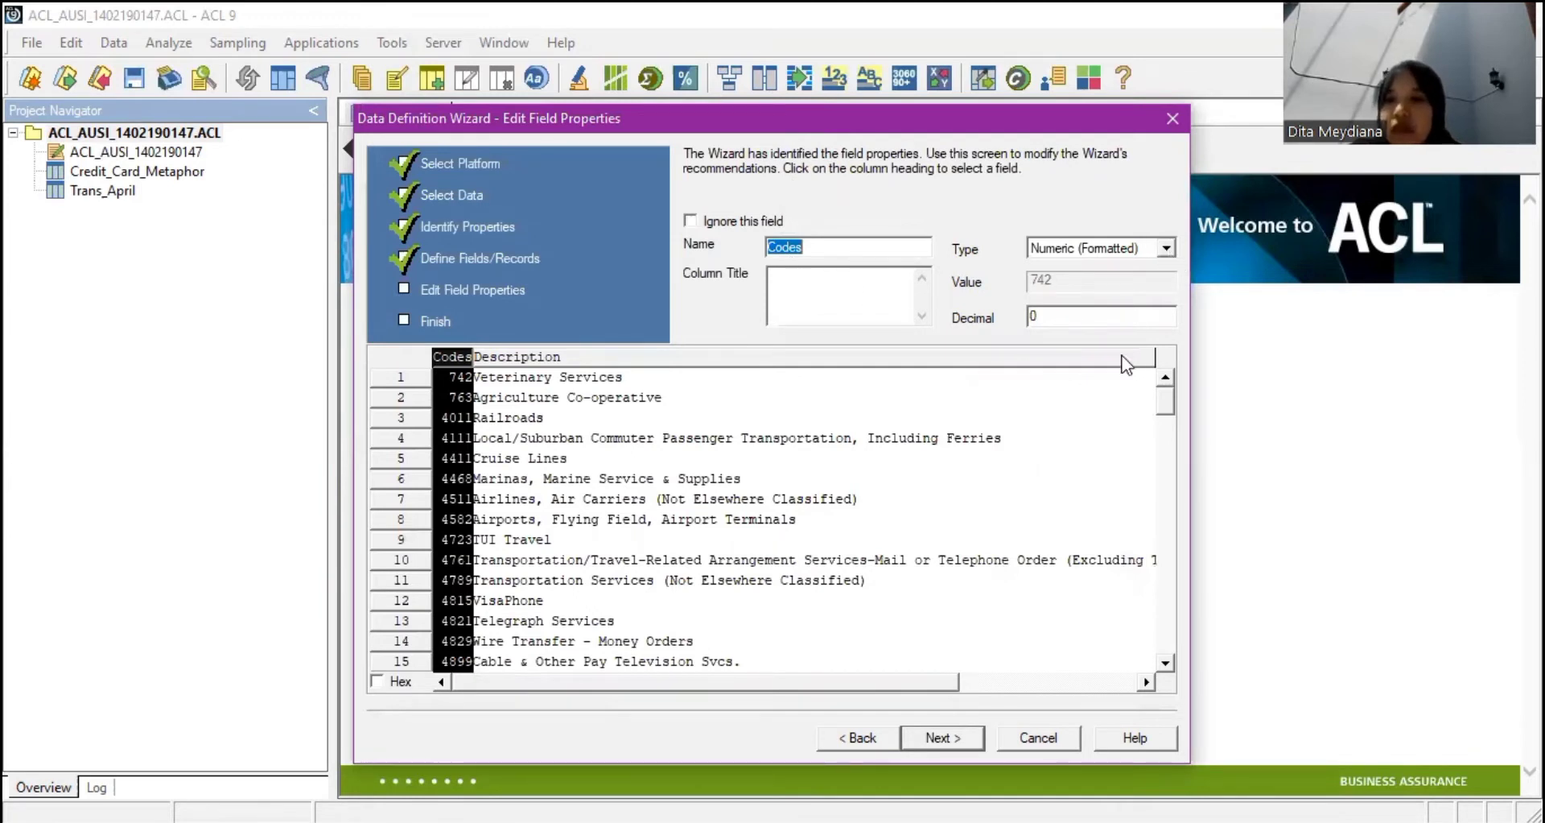
{"action": "scroll", "coordinate": [1119, 318], "scroll_direction": "up", "scroll_amount": 4}
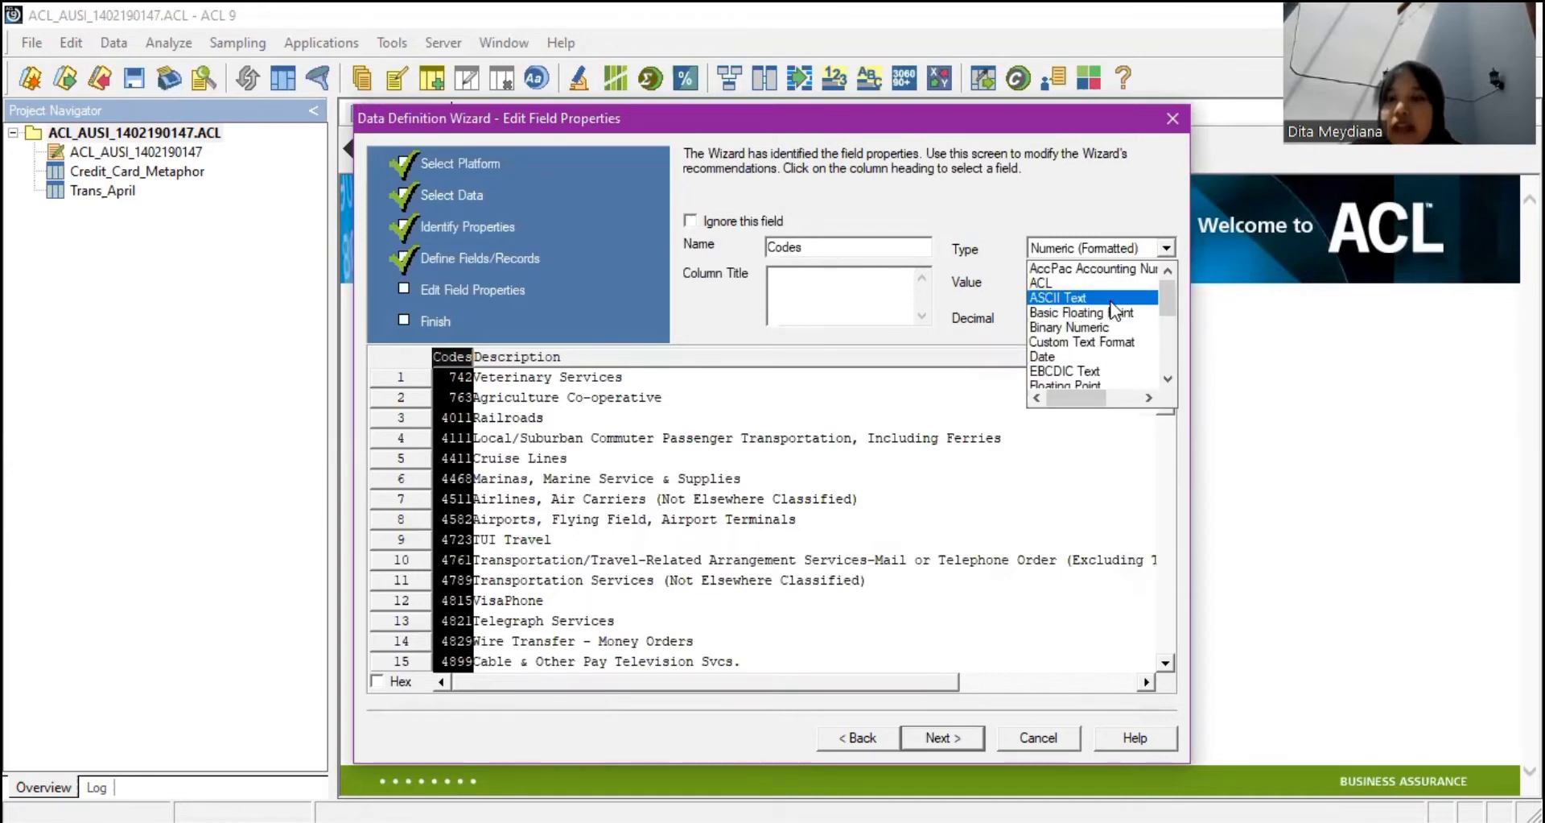
{"action": "left_click", "coordinate": [1124, 246]}
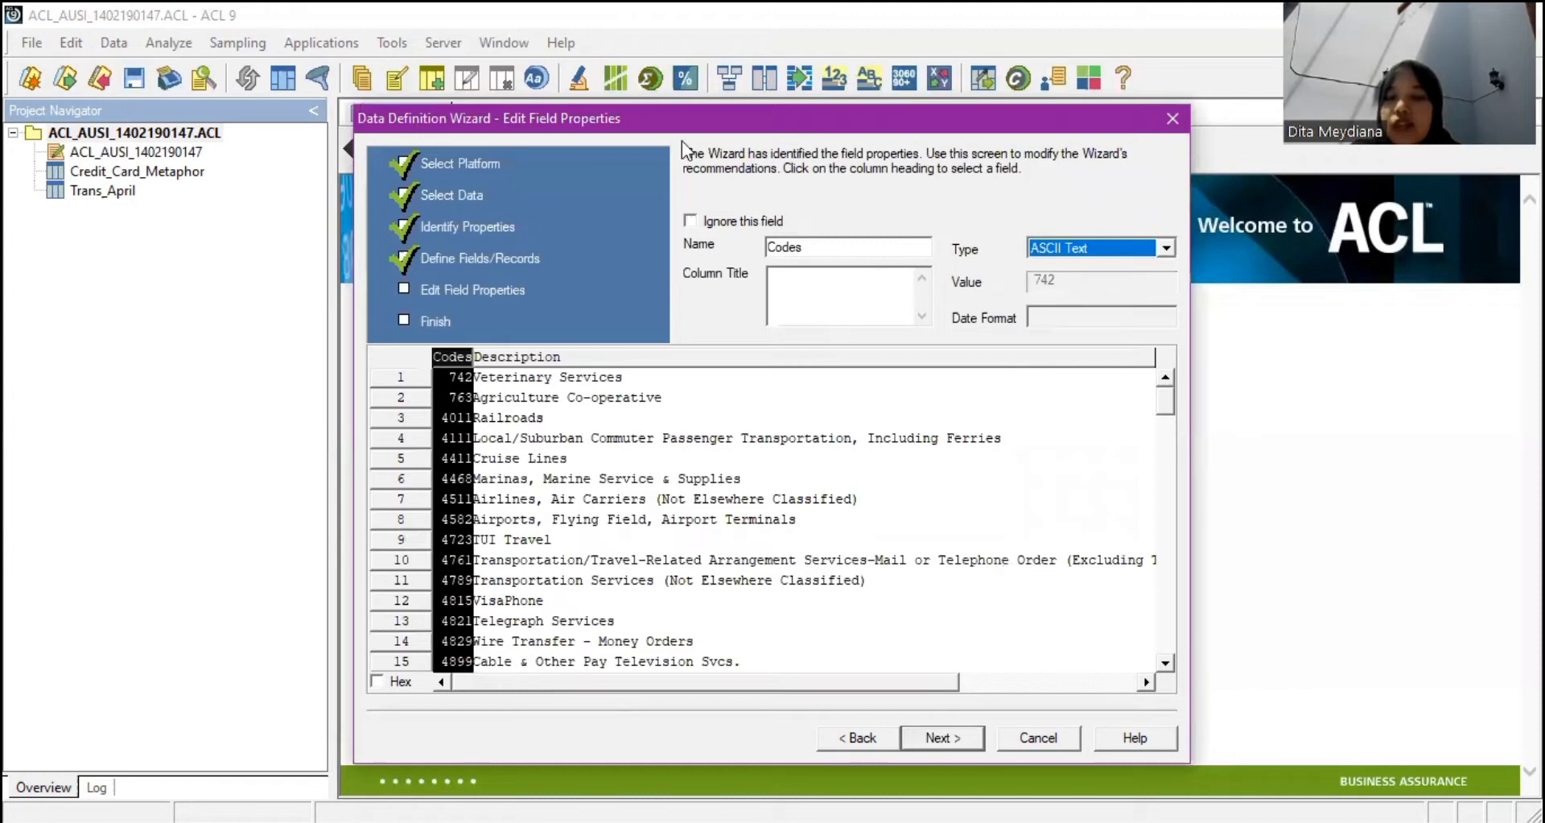
{"action": "left_click", "coordinate": [490, 359]}
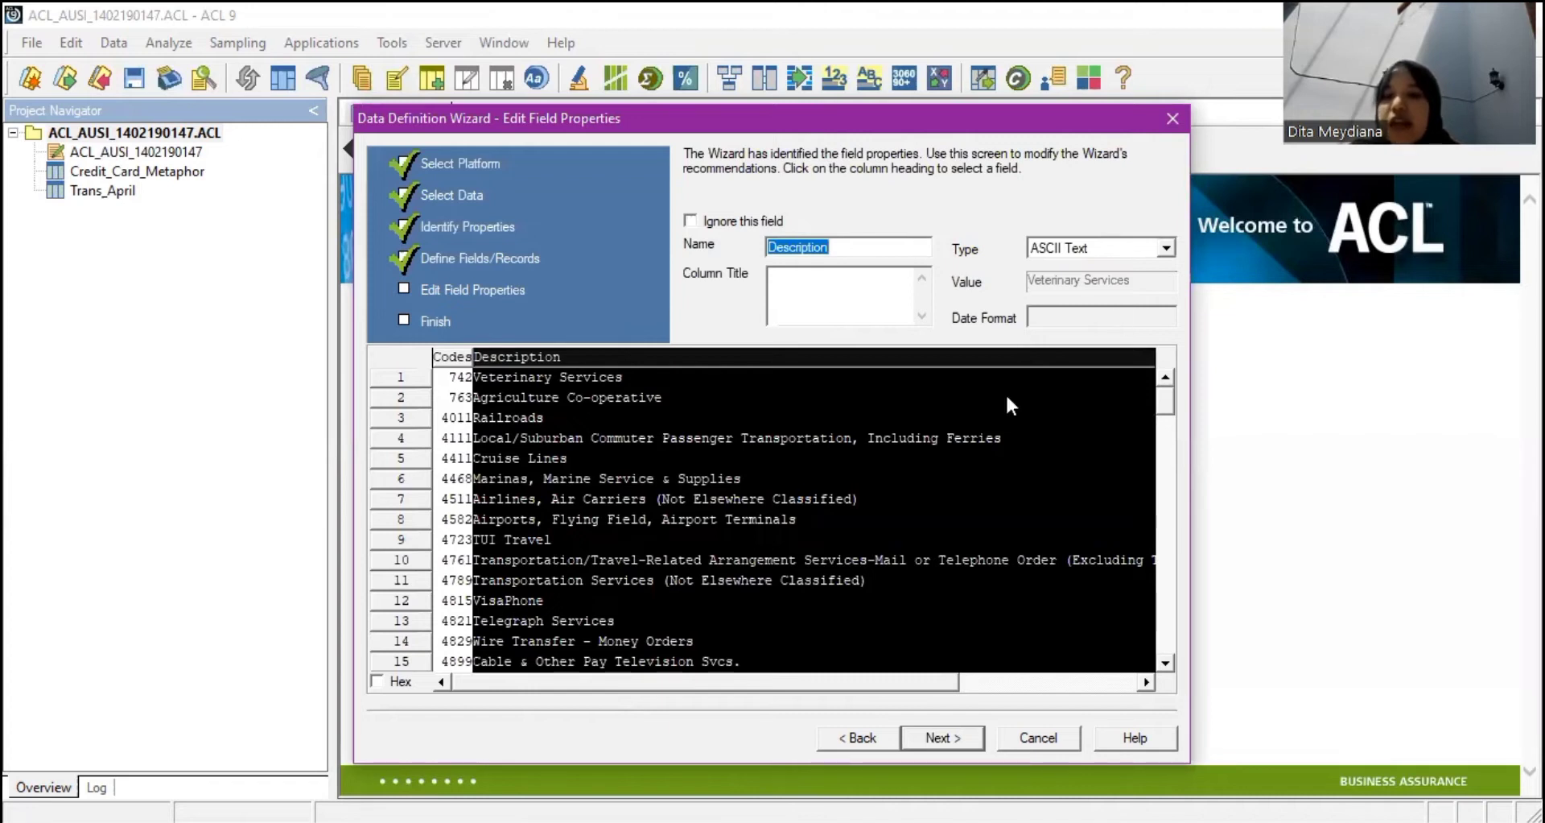
{"action": "left_click", "coordinate": [932, 742]}
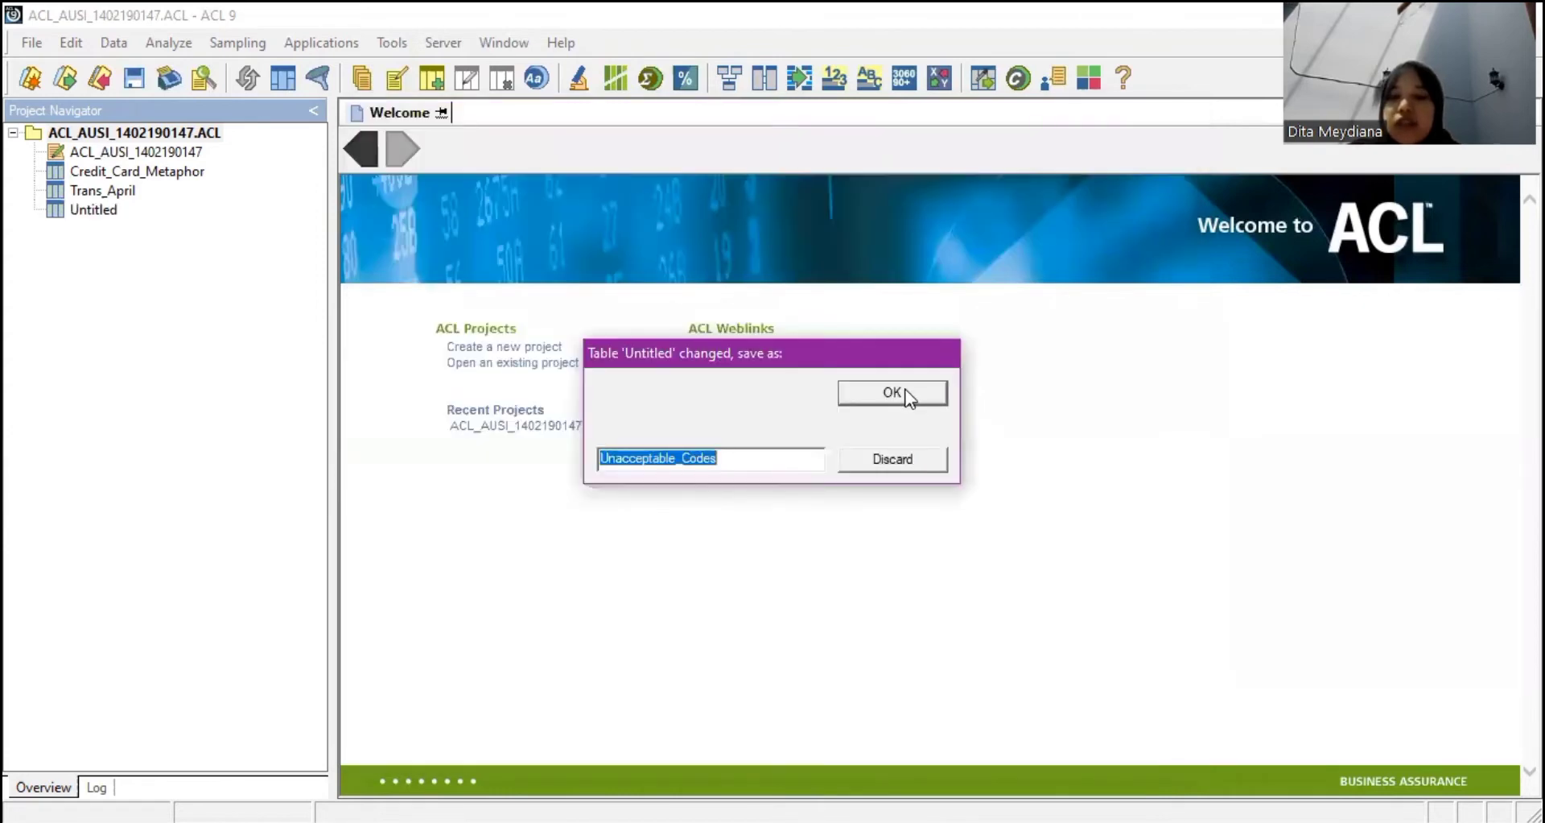
Finish the Unacceptable_Codes table with 140 records and begin another new table.
{"action": "left_click", "coordinate": [906, 394]}
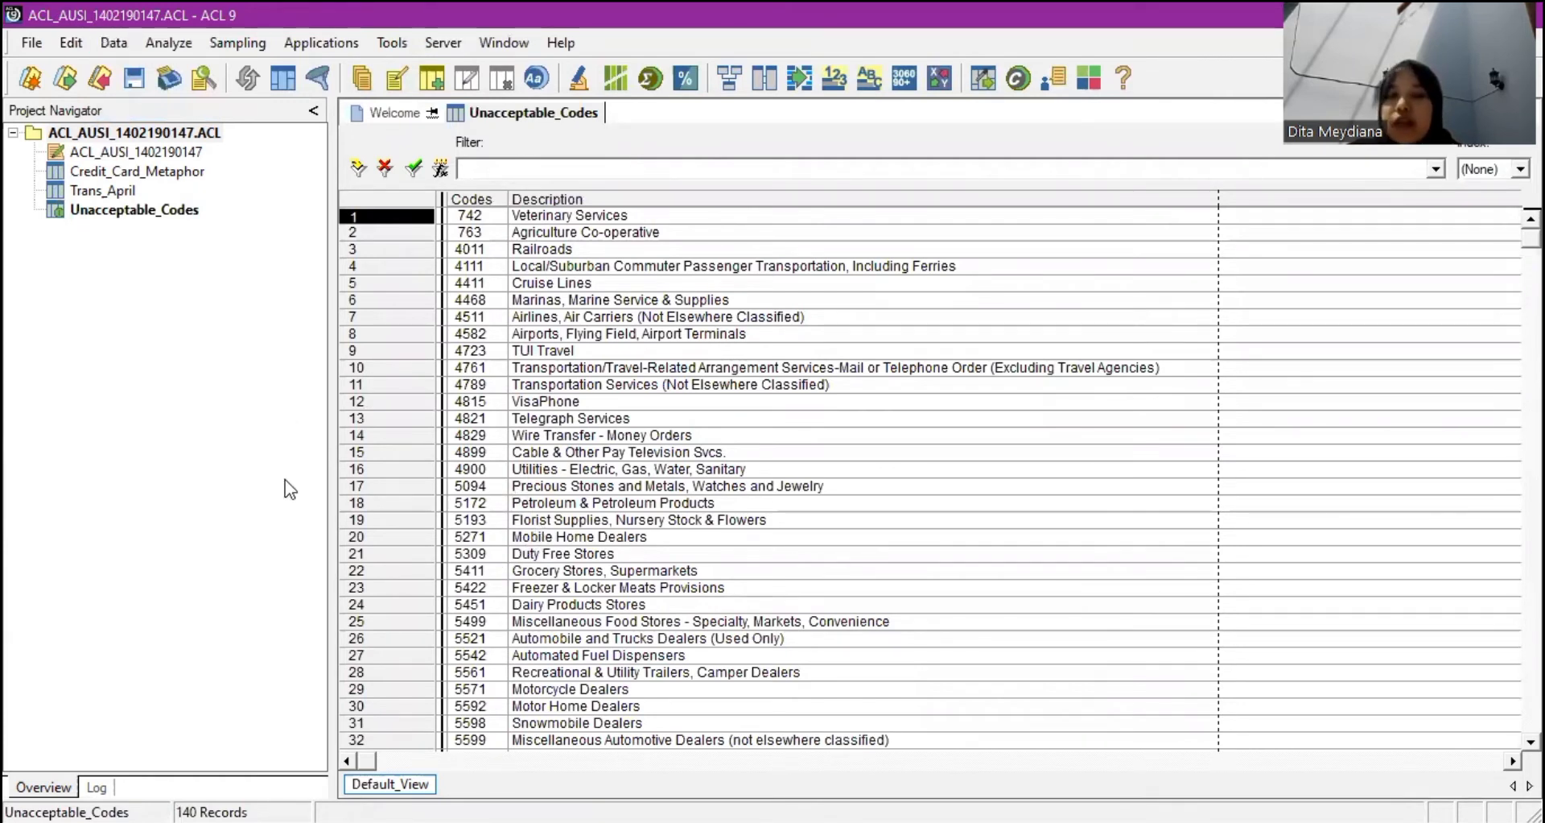
{"action": "left_click", "coordinate": [31, 46]}
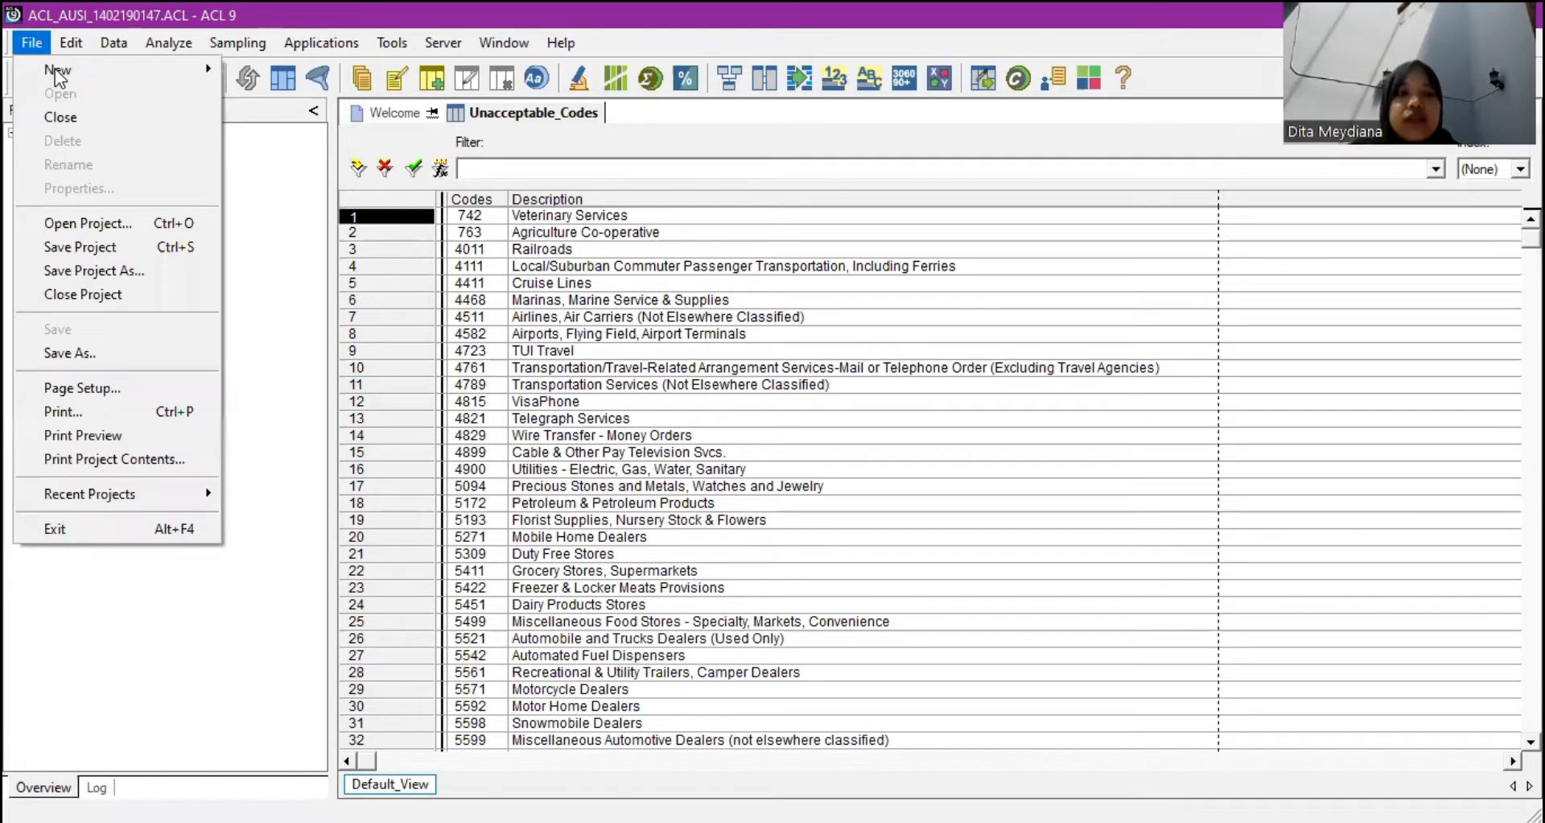
{"action": "mouse_move", "coordinate": [55, 69]}
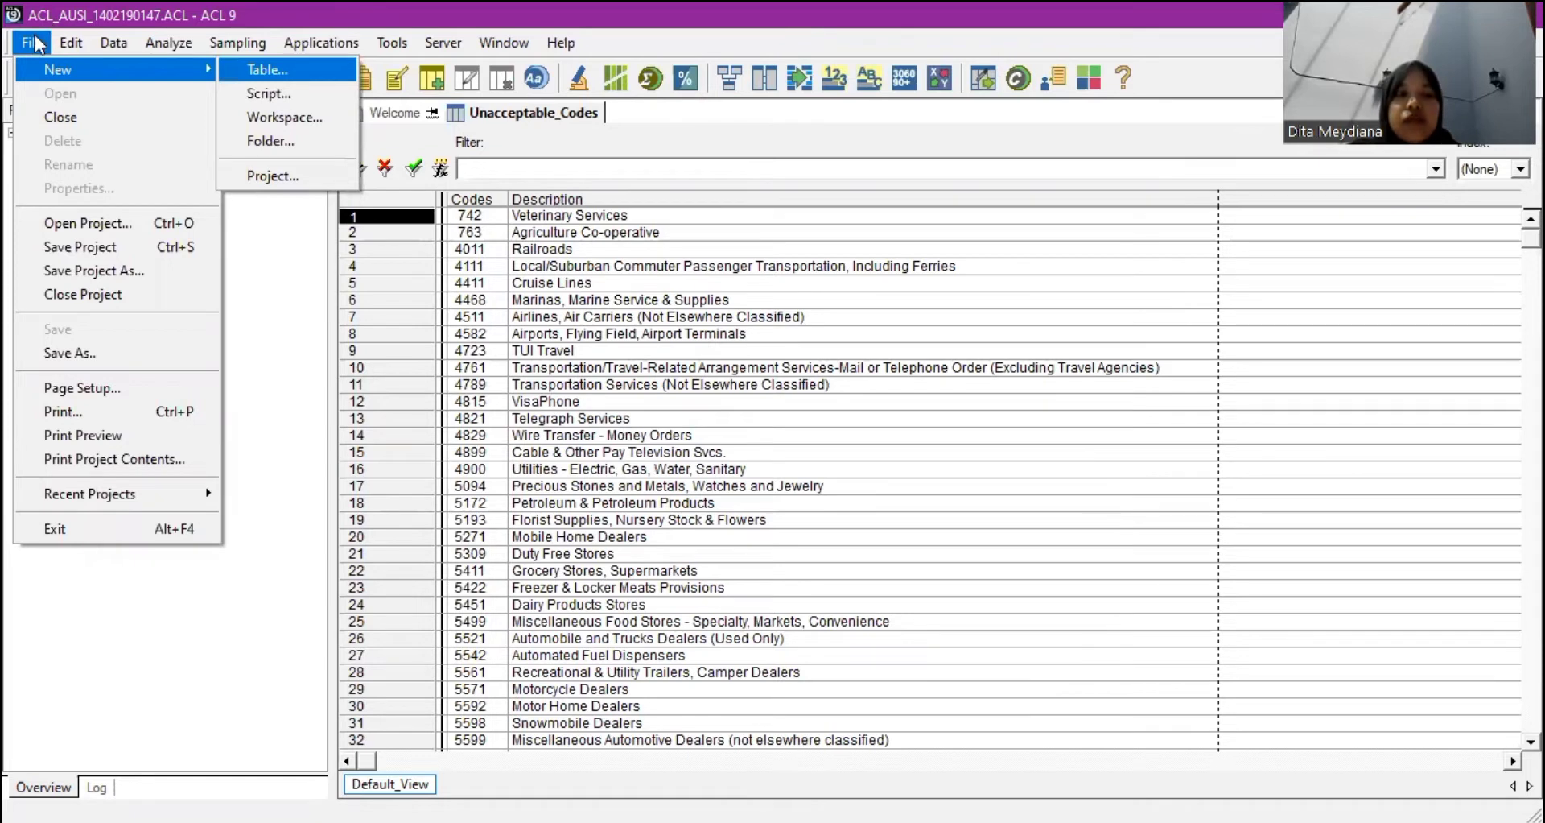
{"action": "left_click", "coordinate": [36, 44]}
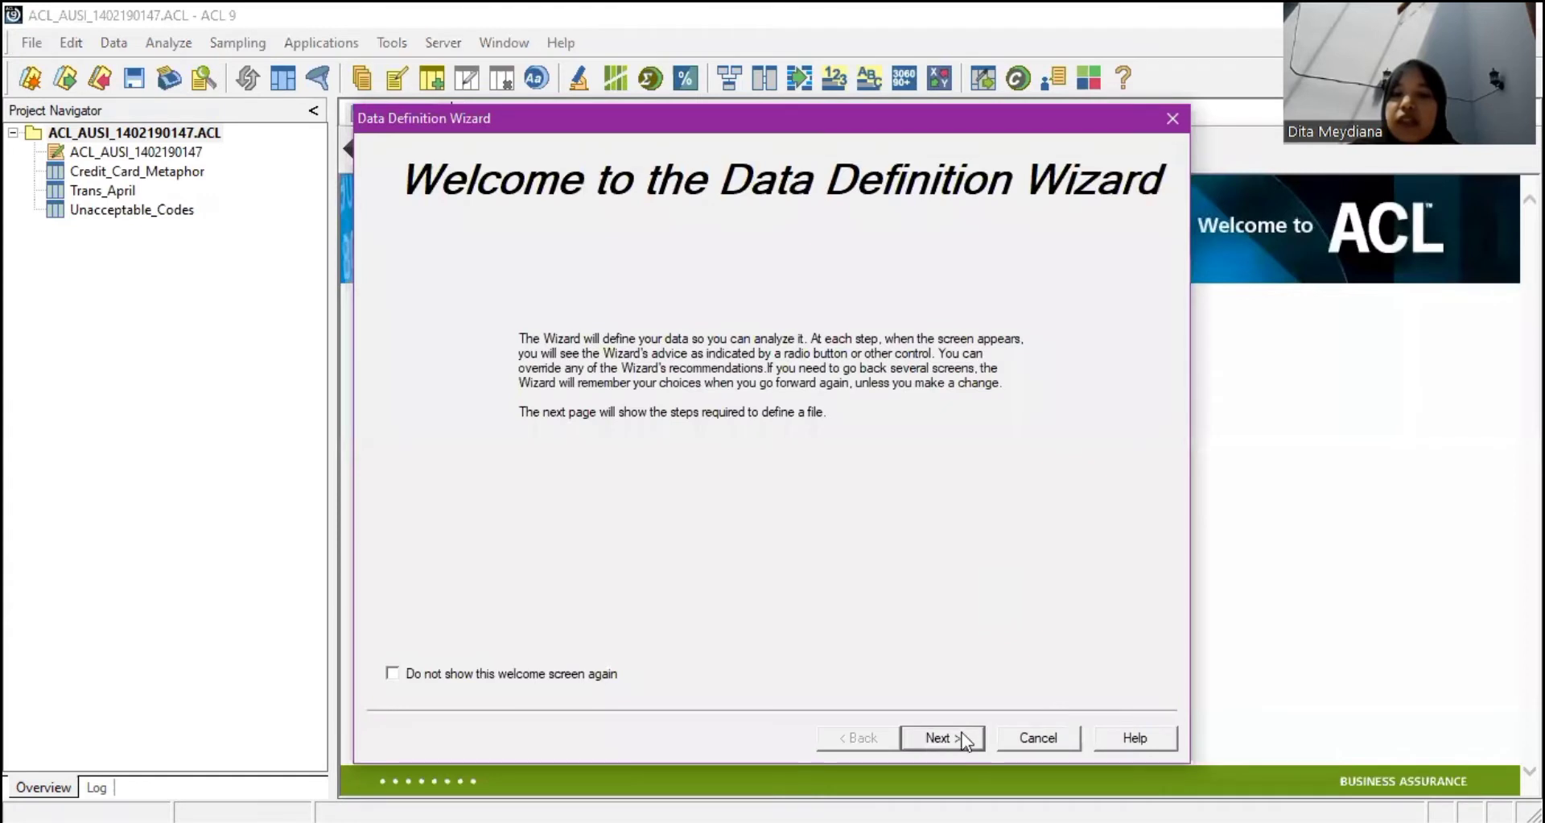
Choose Company_Departments from Sample Data Files on disk, keeping the delimited text format.
{"action": "left_click", "coordinate": [940, 737]}
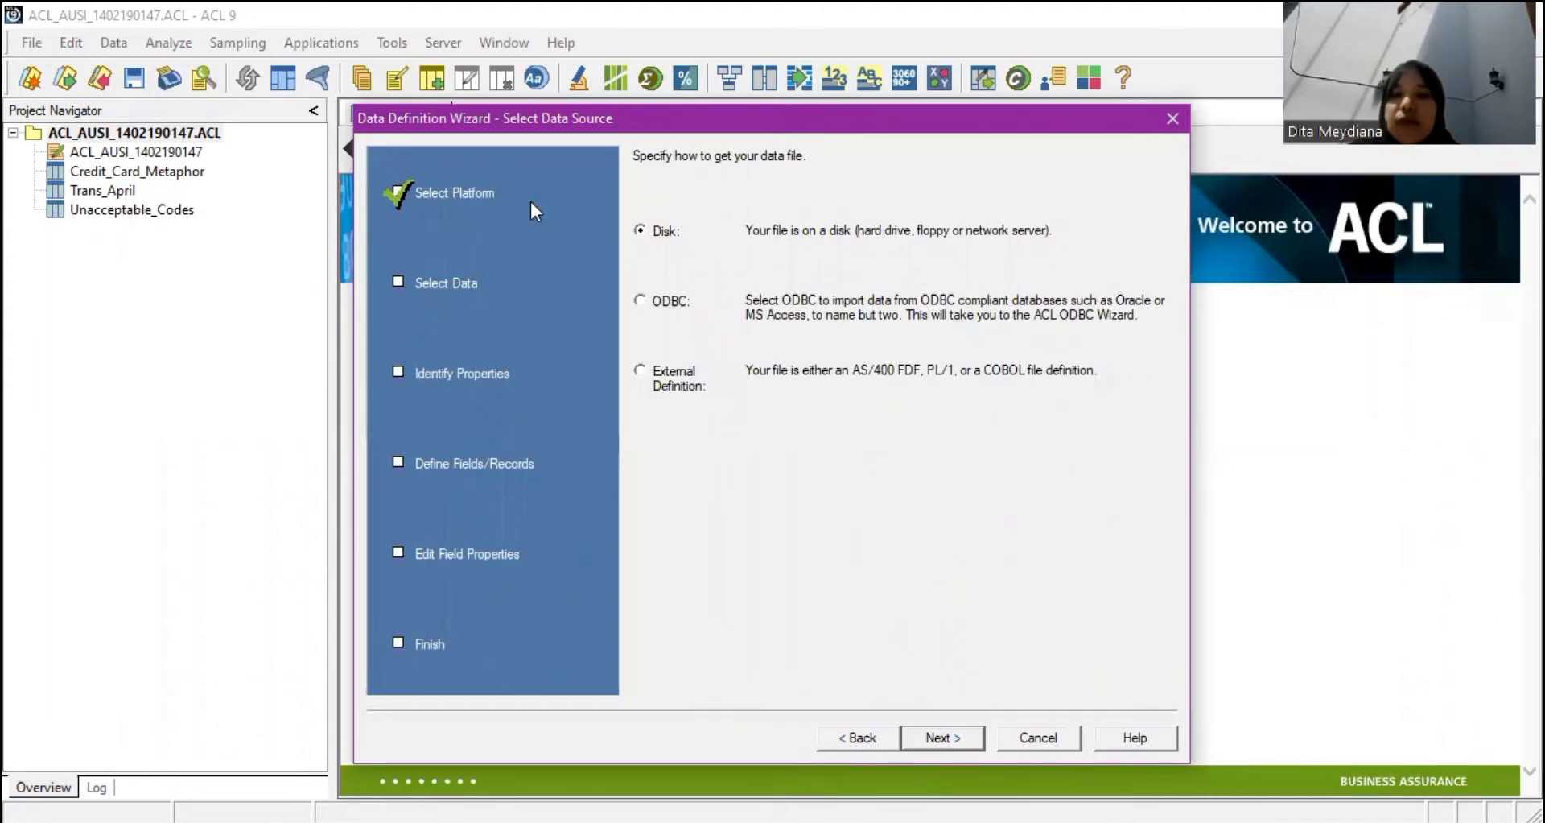
{"action": "key", "text": "Return"}
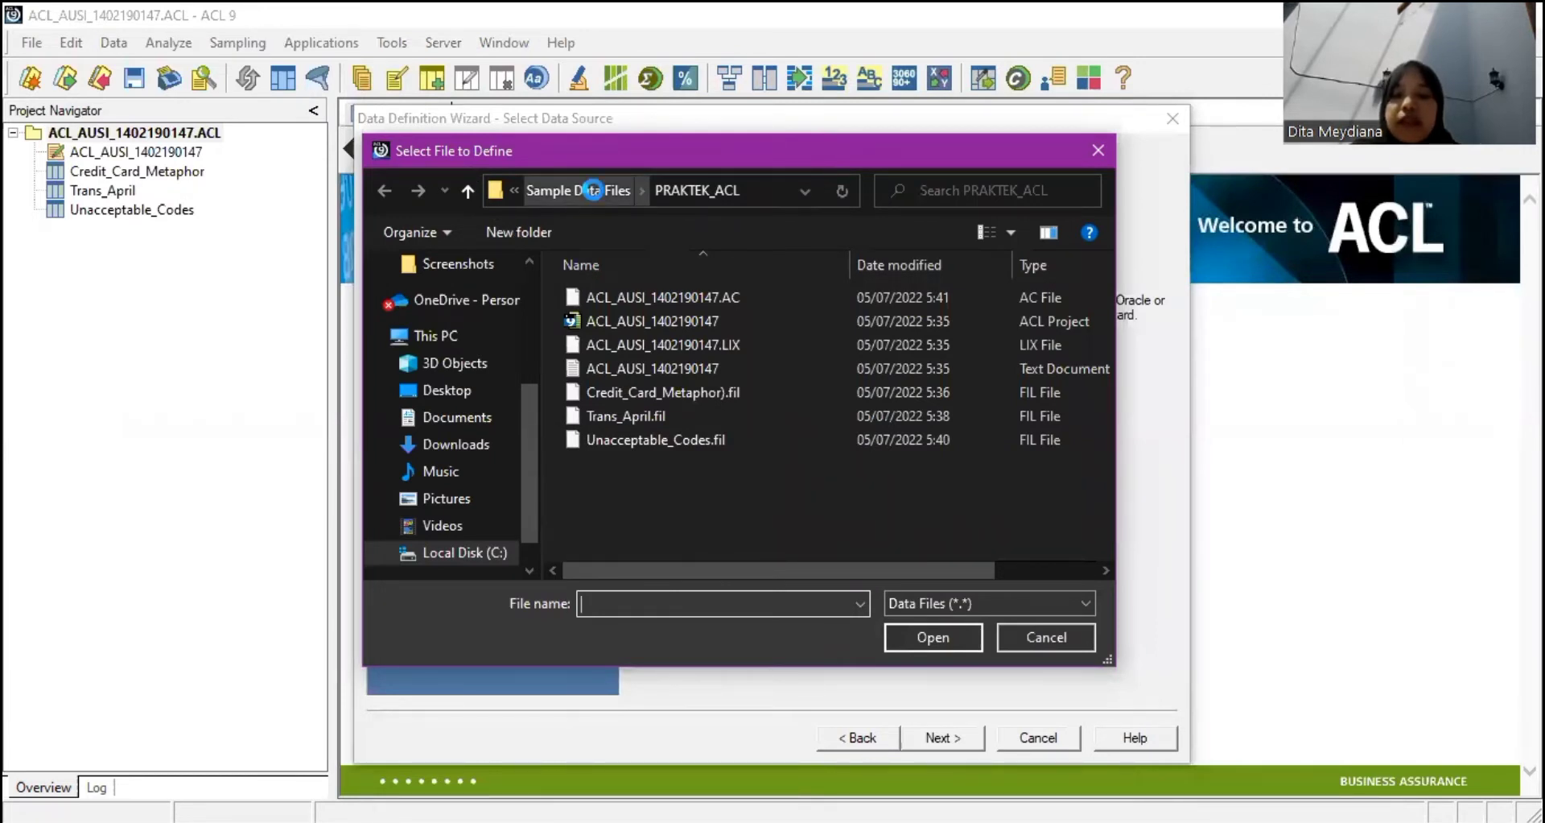
{"action": "left_click", "coordinate": [592, 190]}
{"action": "scroll", "coordinate": [741, 440], "scroll_direction": "down", "scroll_amount": 2}
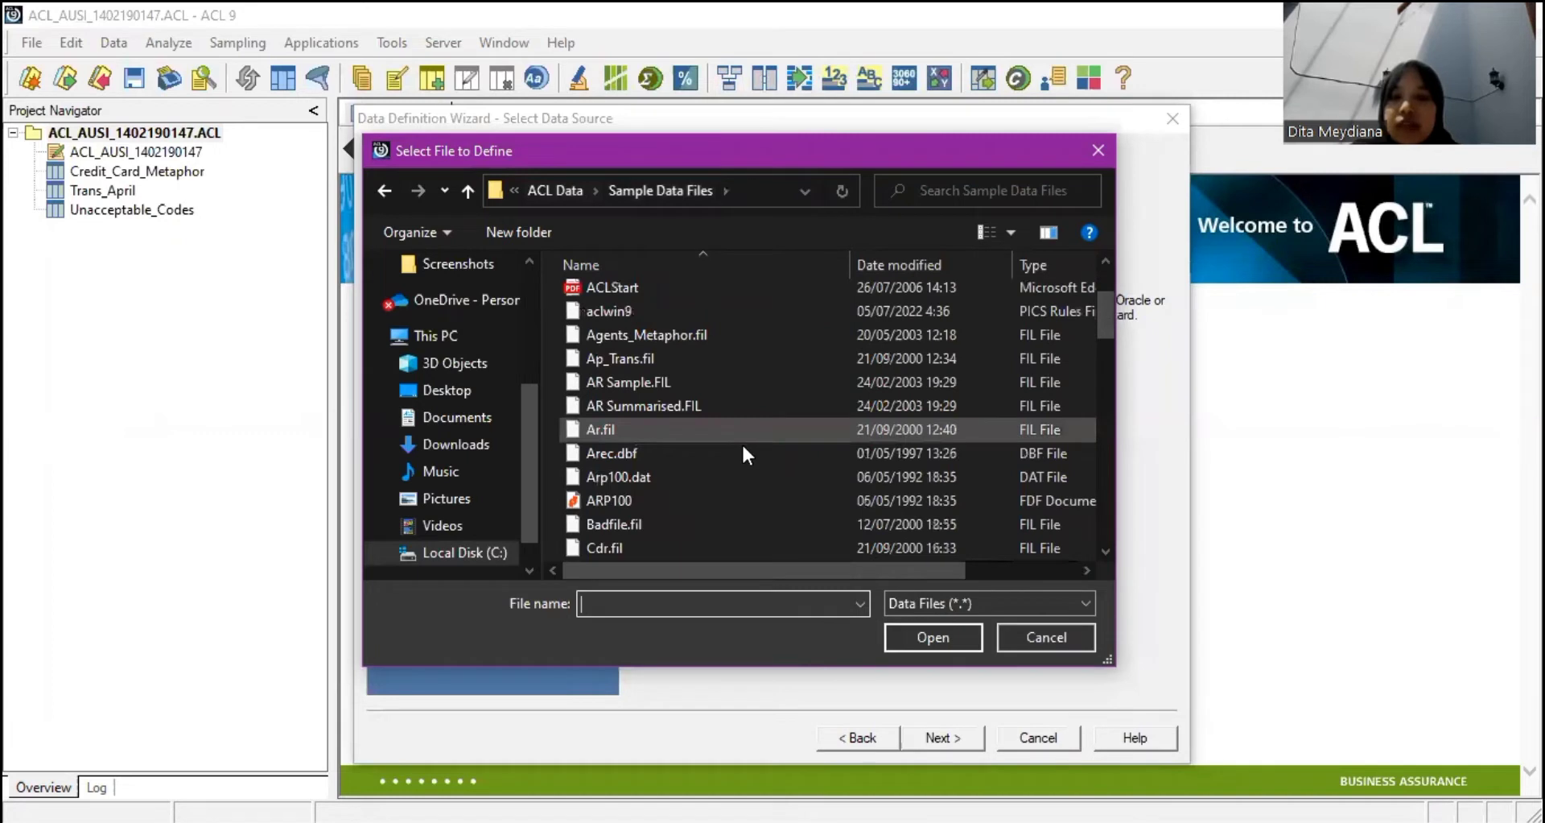
{"action": "scroll", "coordinate": [743, 447], "scroll_direction": "down", "scroll_amount": 2}
{"action": "scroll", "coordinate": [743, 427], "scroll_direction": "up", "scroll_amount": 1}
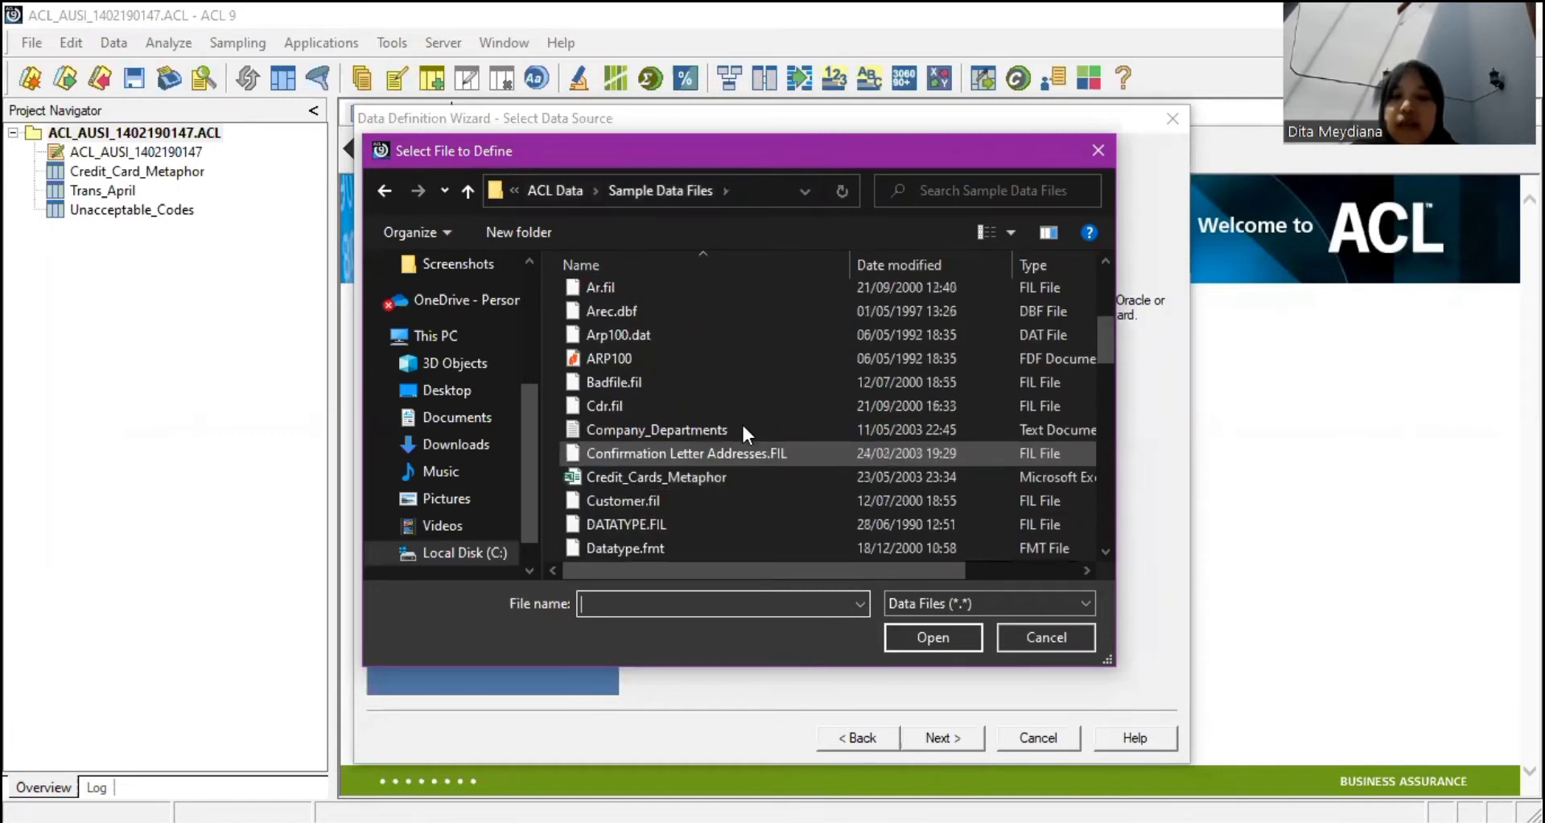
{"action": "left_click", "coordinate": [741, 429]}
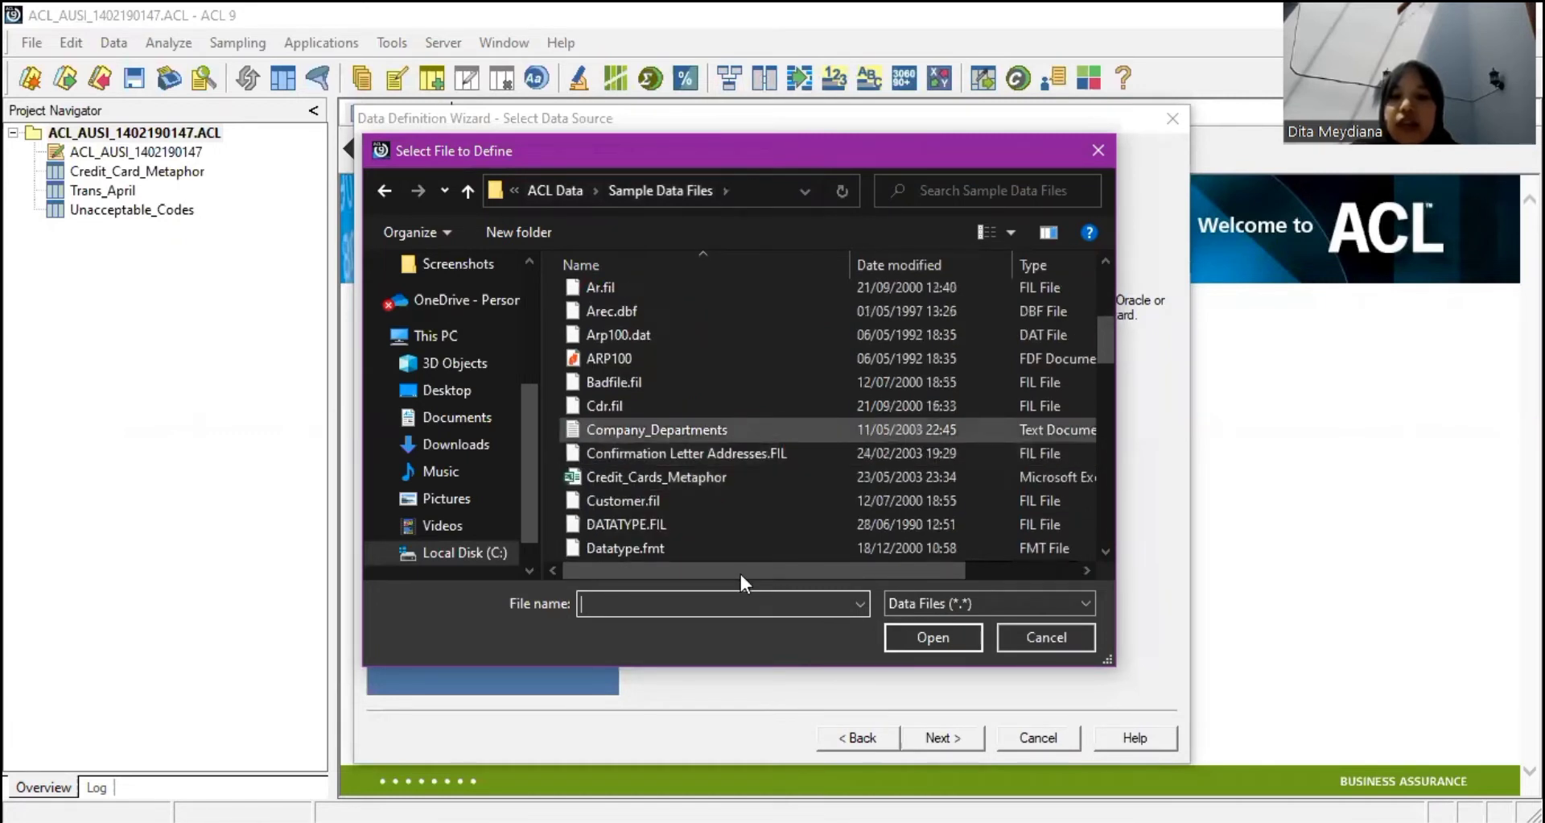
{"action": "left_click_drag", "start_coordinate": [612, 571], "coordinate": [721, 573]}
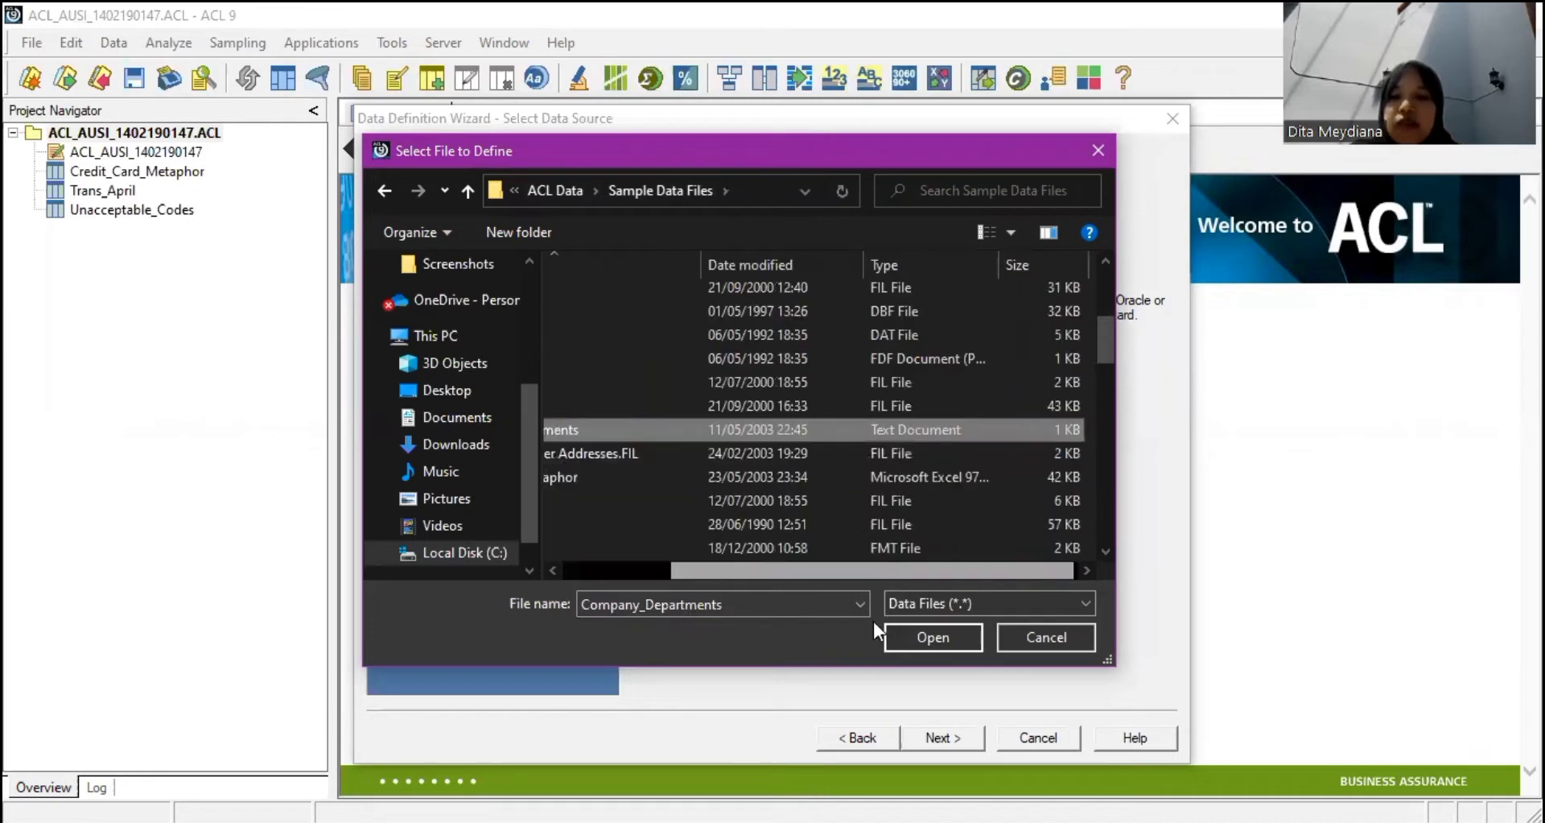
{"action": "left_click", "coordinate": [905, 631]}
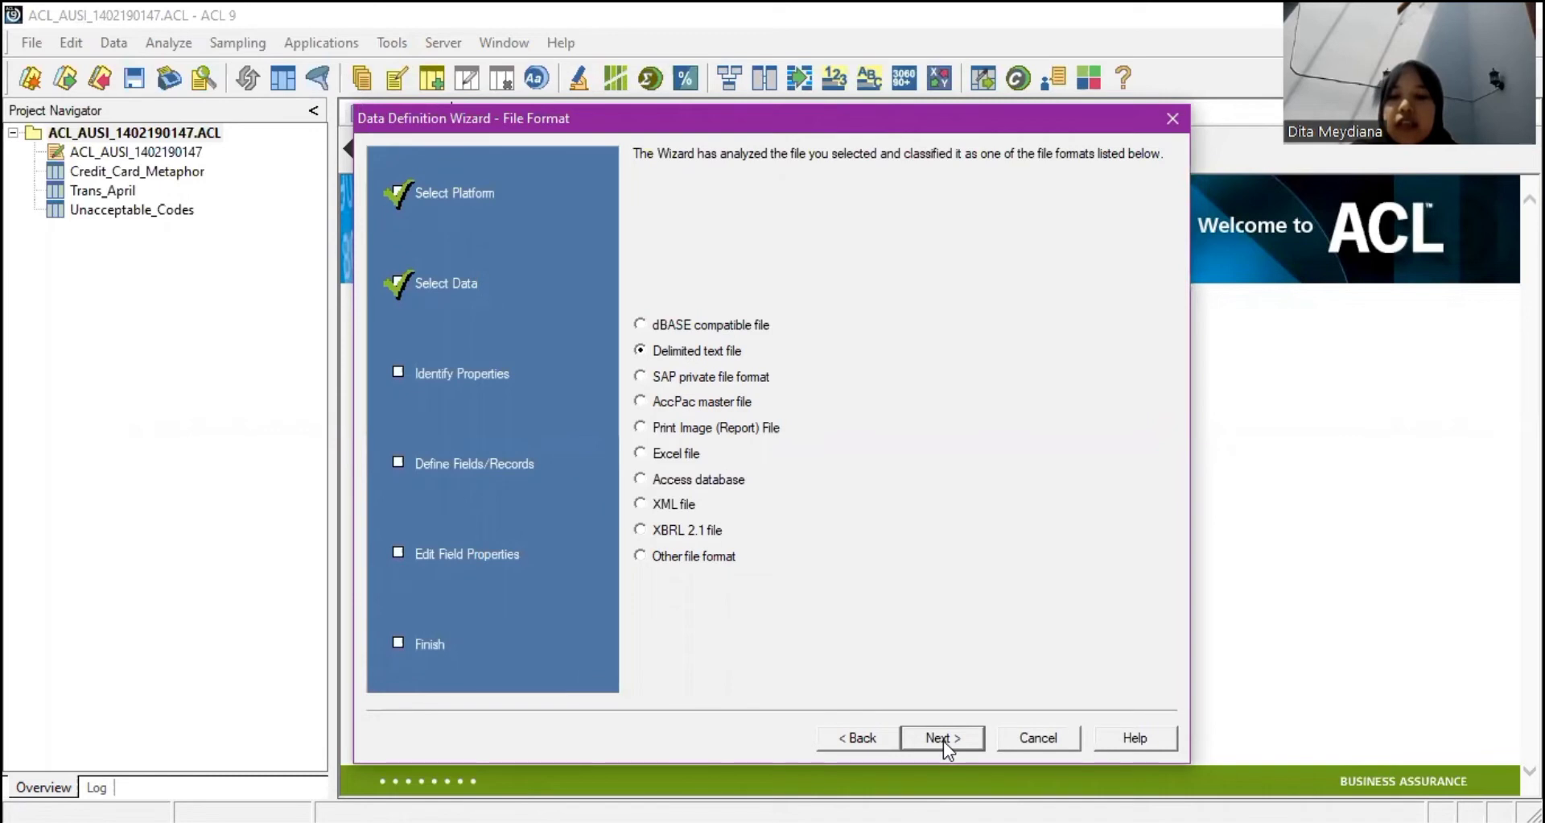
{"action": "left_click", "coordinate": [945, 744]}
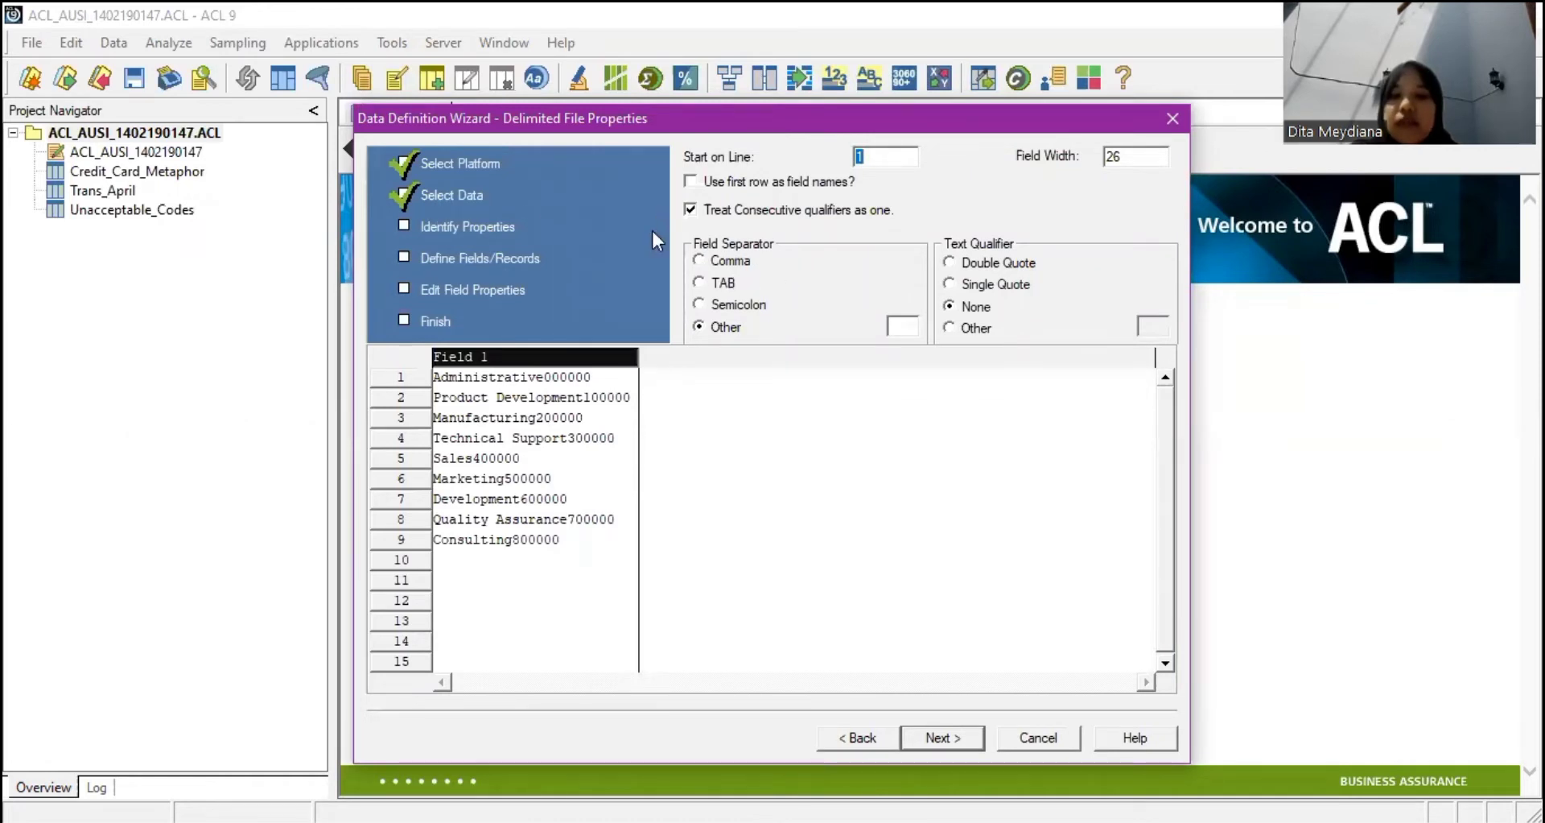
Split the department data on TAB and save the data file as Company_Debt.
{"action": "left_click", "coordinate": [698, 283]}
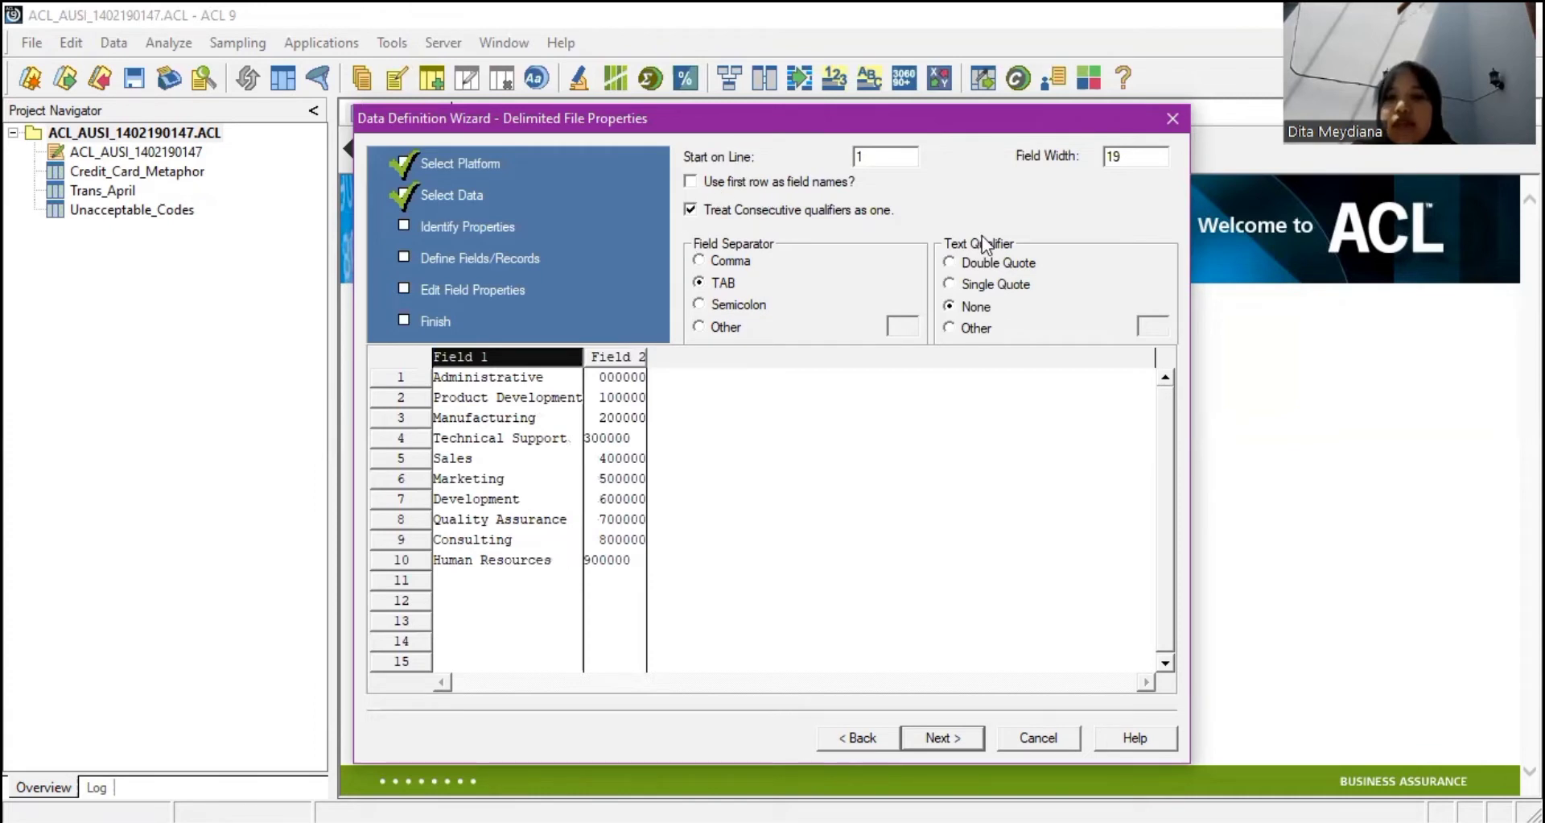
{"action": "left_click", "coordinate": [939, 731]}
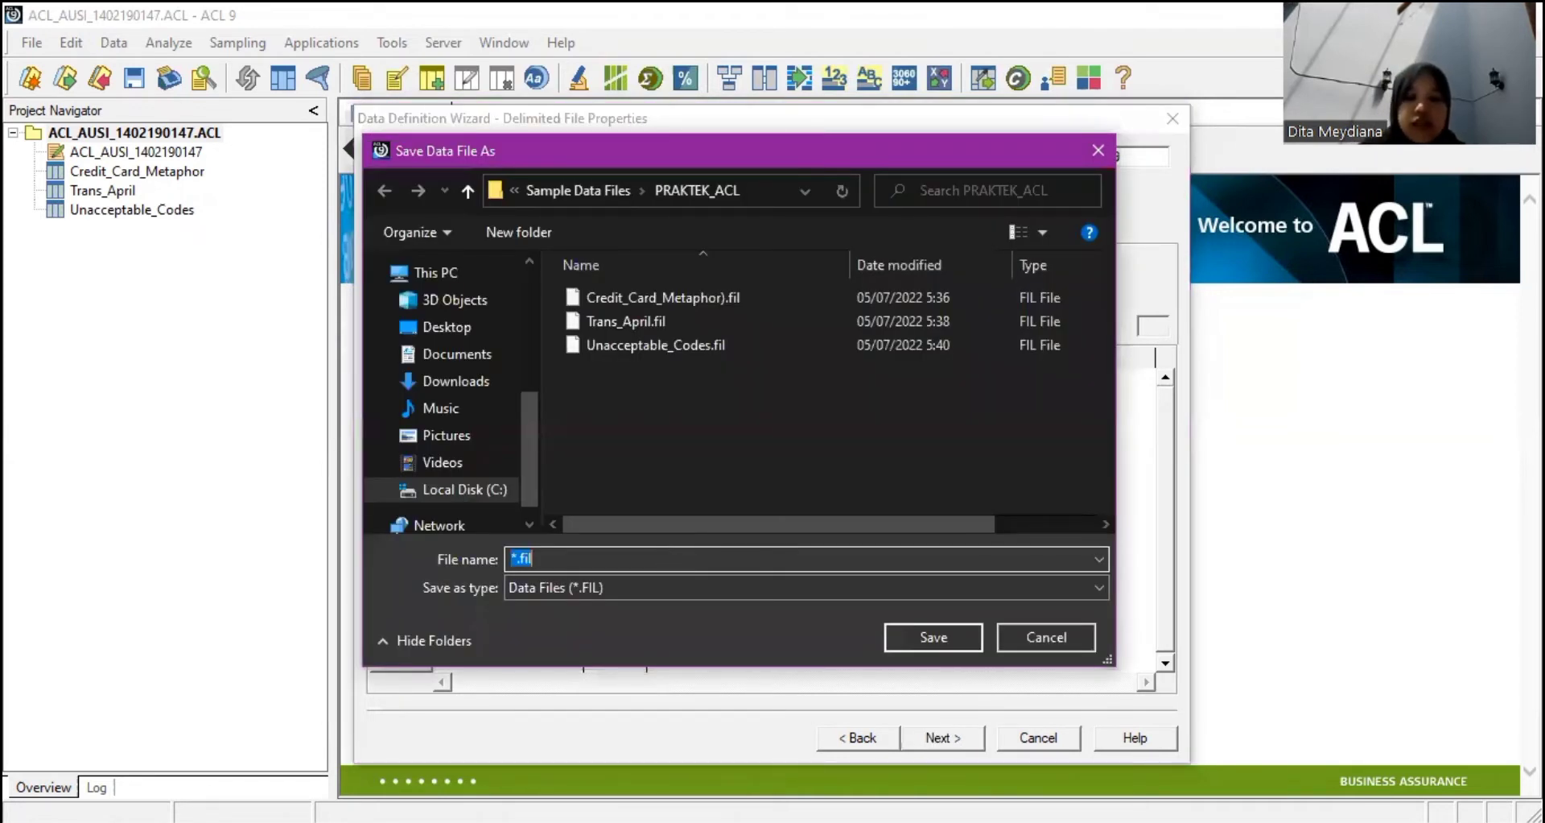
{"action": "type", "text": "Company_De"}
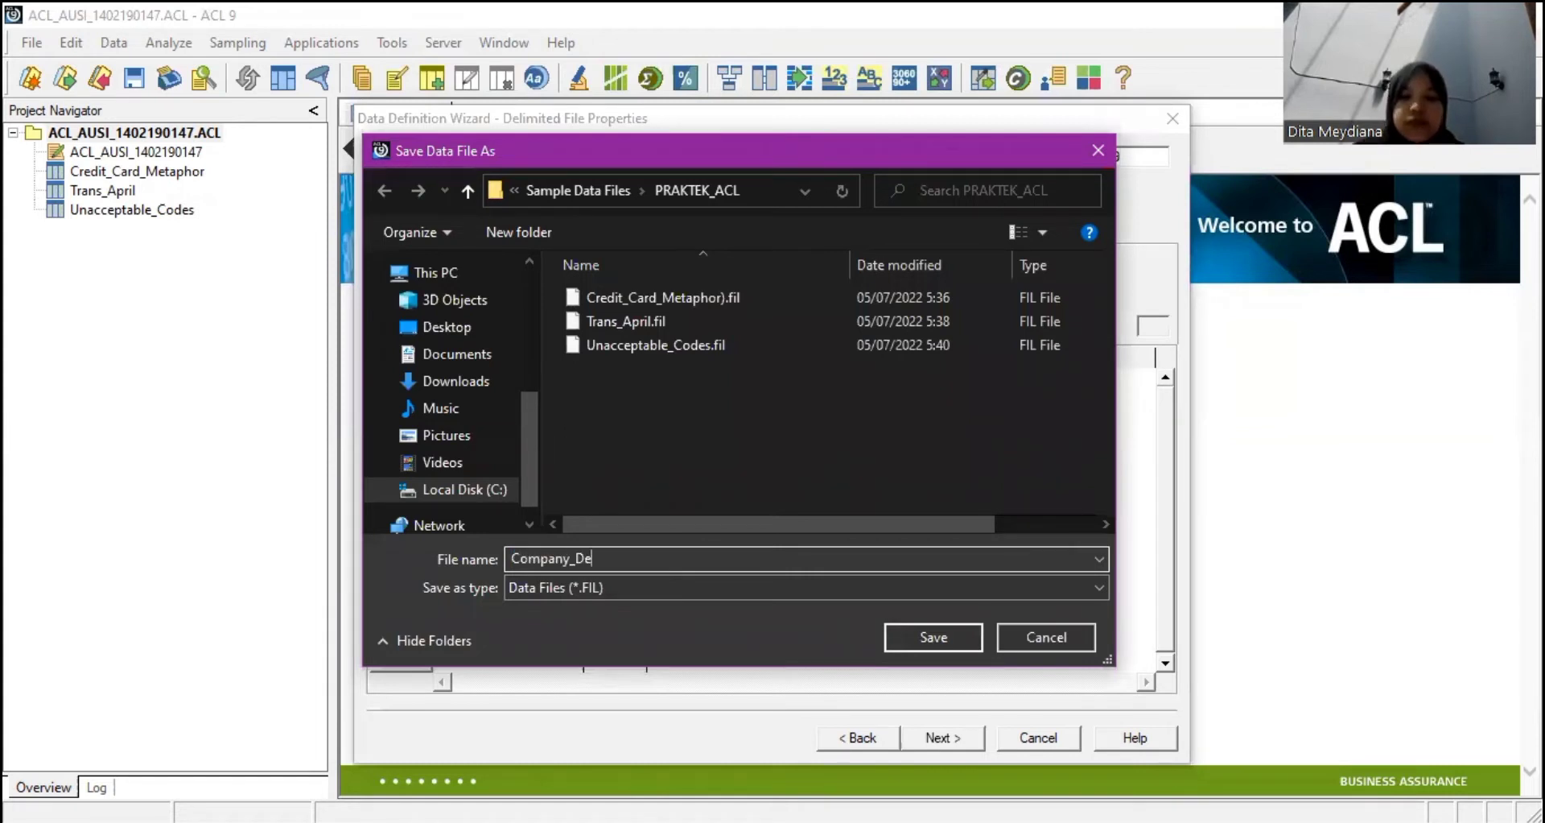
{"action": "type", "text": "bt"}
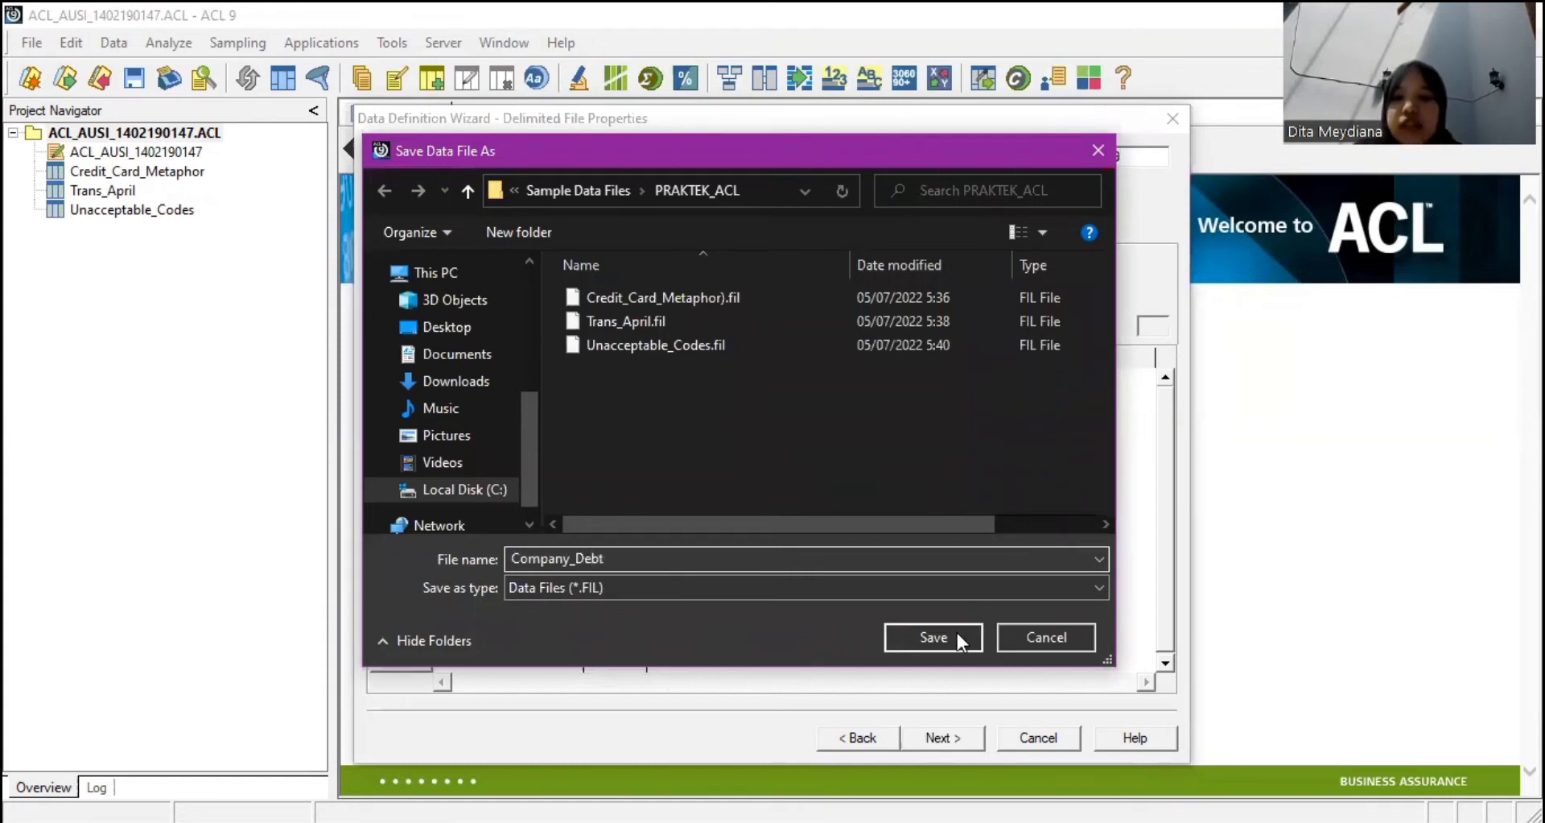
{"action": "left_click", "coordinate": [956, 638]}
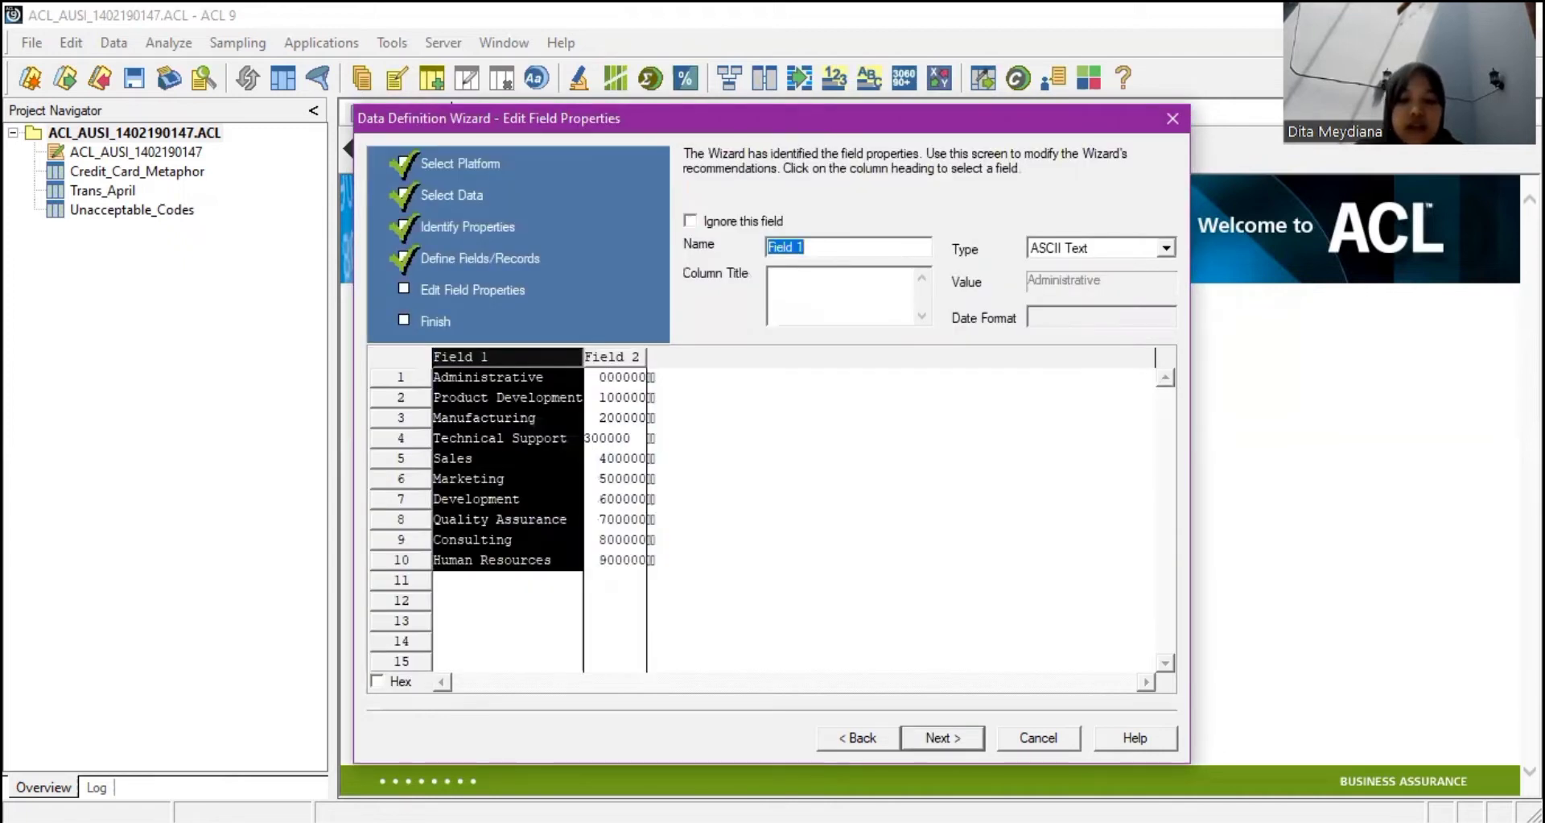
Rename Field 1 to Dept_Name.
{"action": "type", "text": "Dept_"}
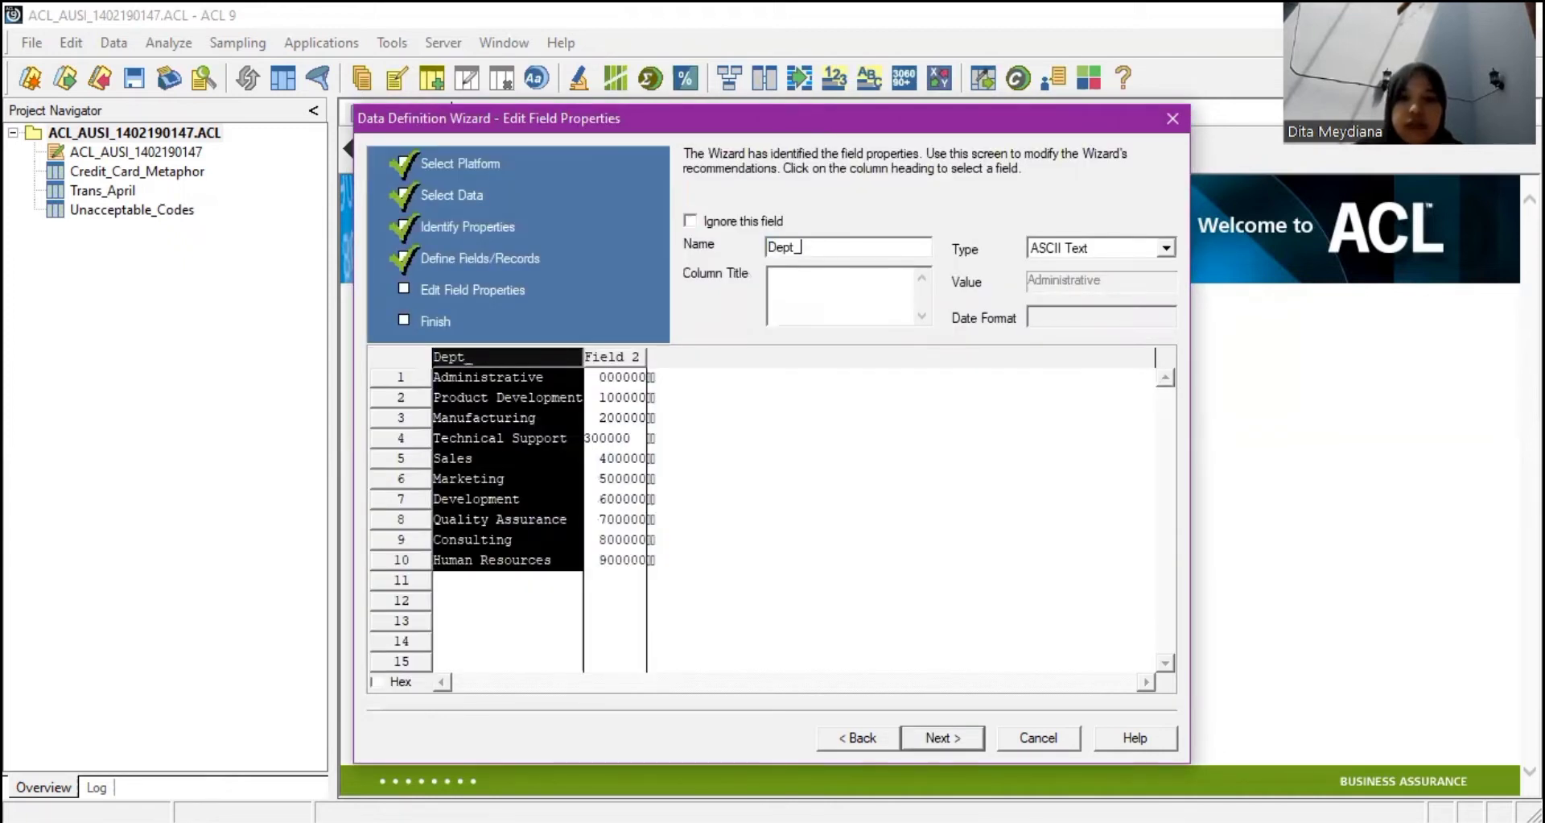
{"action": "type", "text": "Names"}
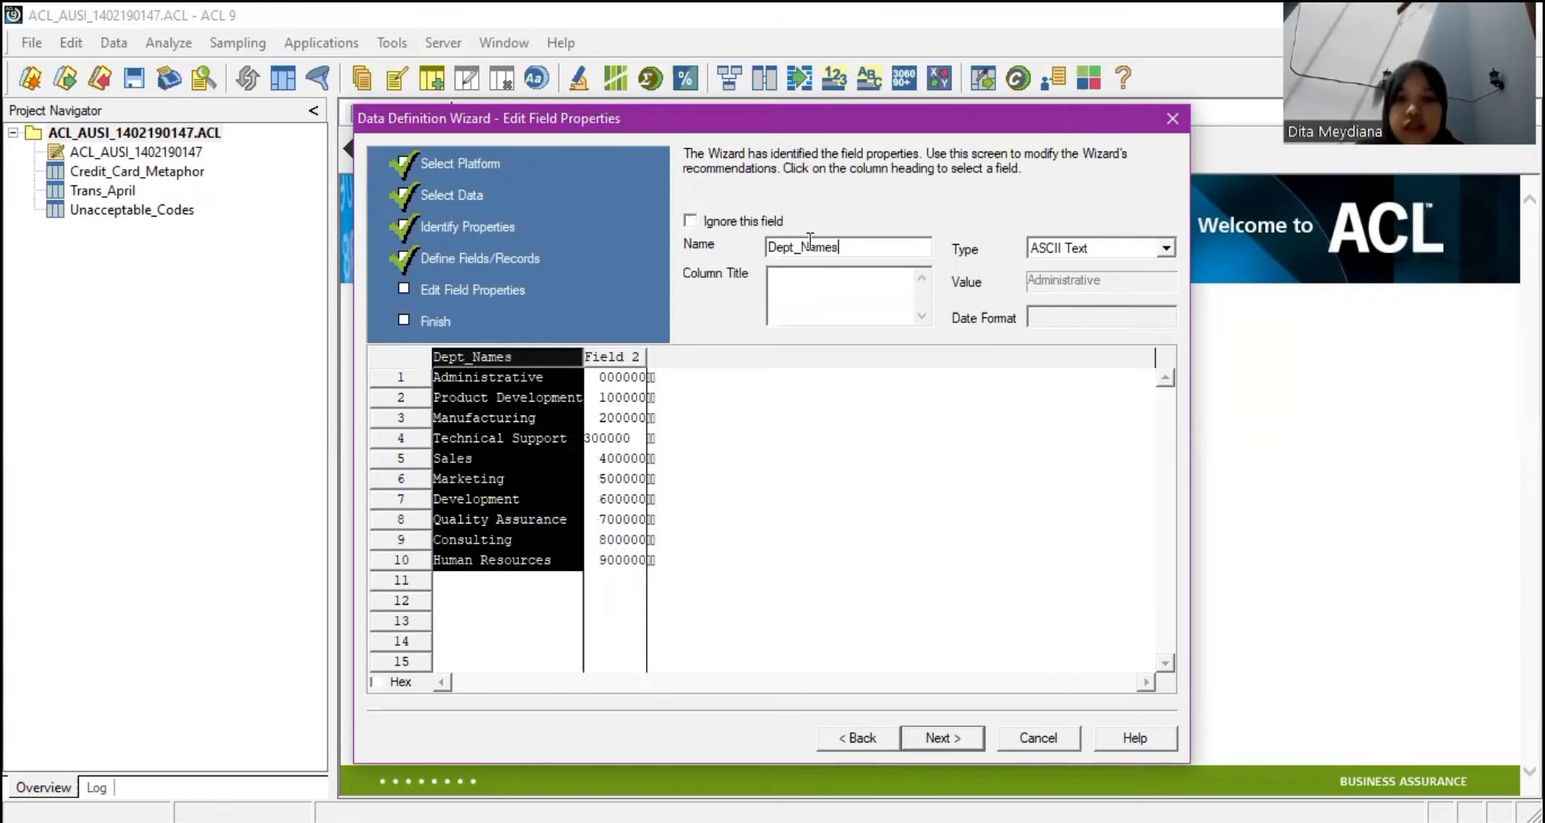
{"action": "key", "text": "BackSpace"}
{"action": "type", "text": "n"}
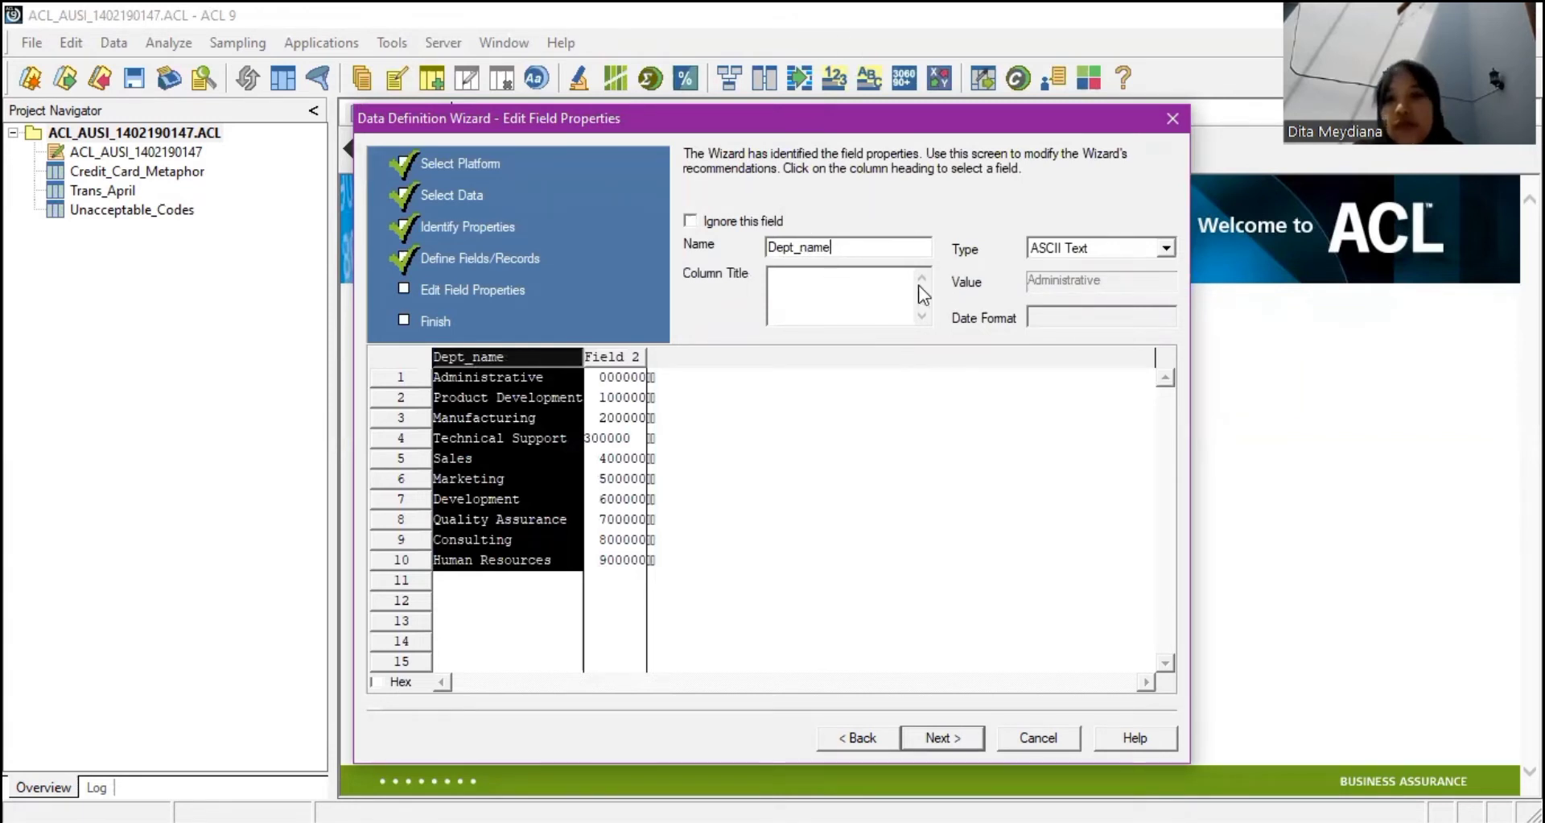
{"action": "key", "text": "BackSpace"}
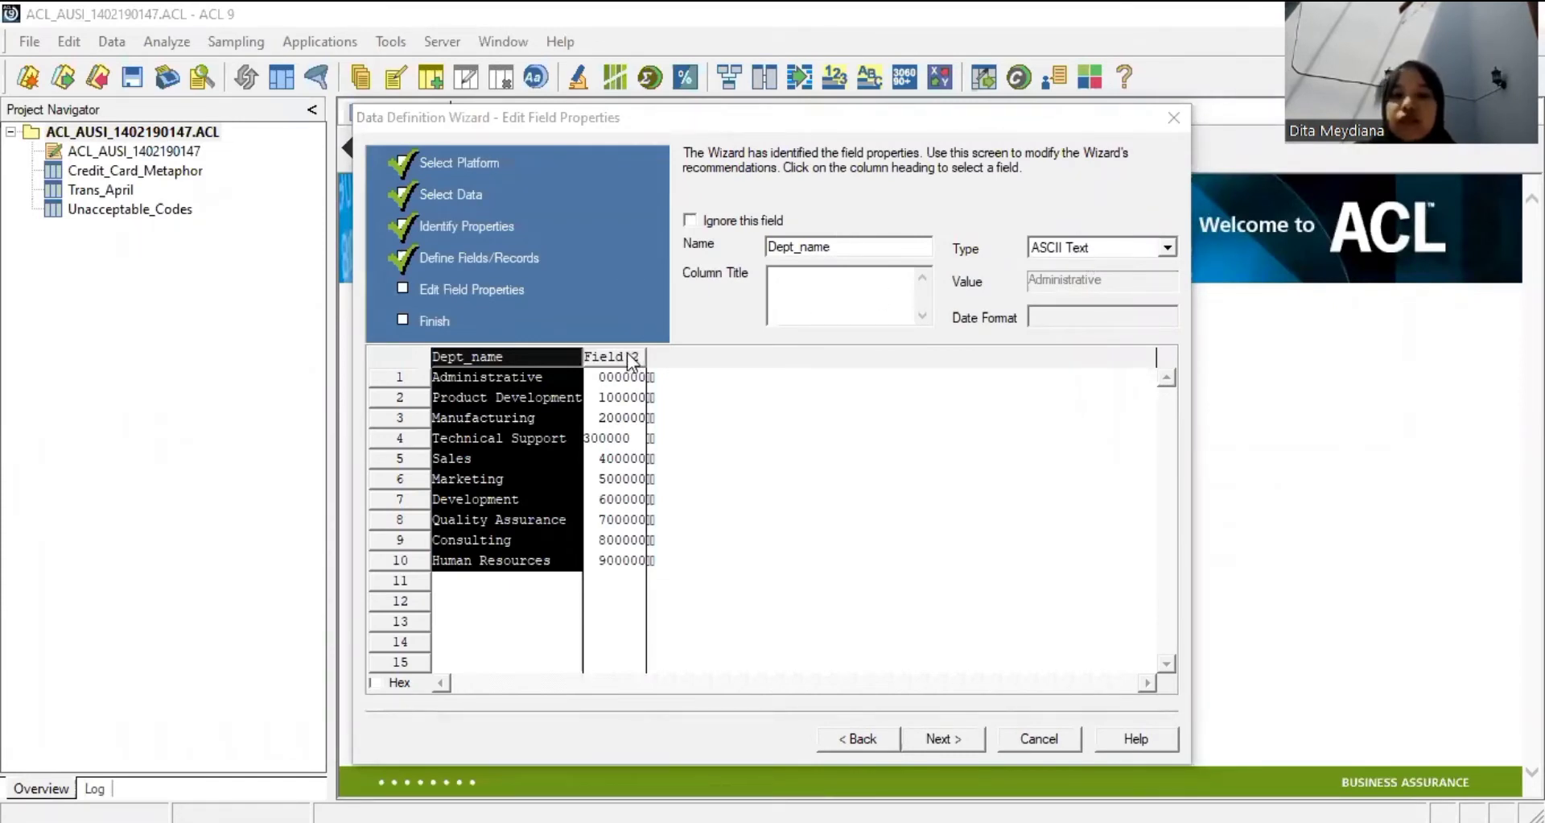
Rename Field 2 to Dept_Code and set its type to ASCII Text.
{"action": "left_click", "coordinate": [826, 242]}
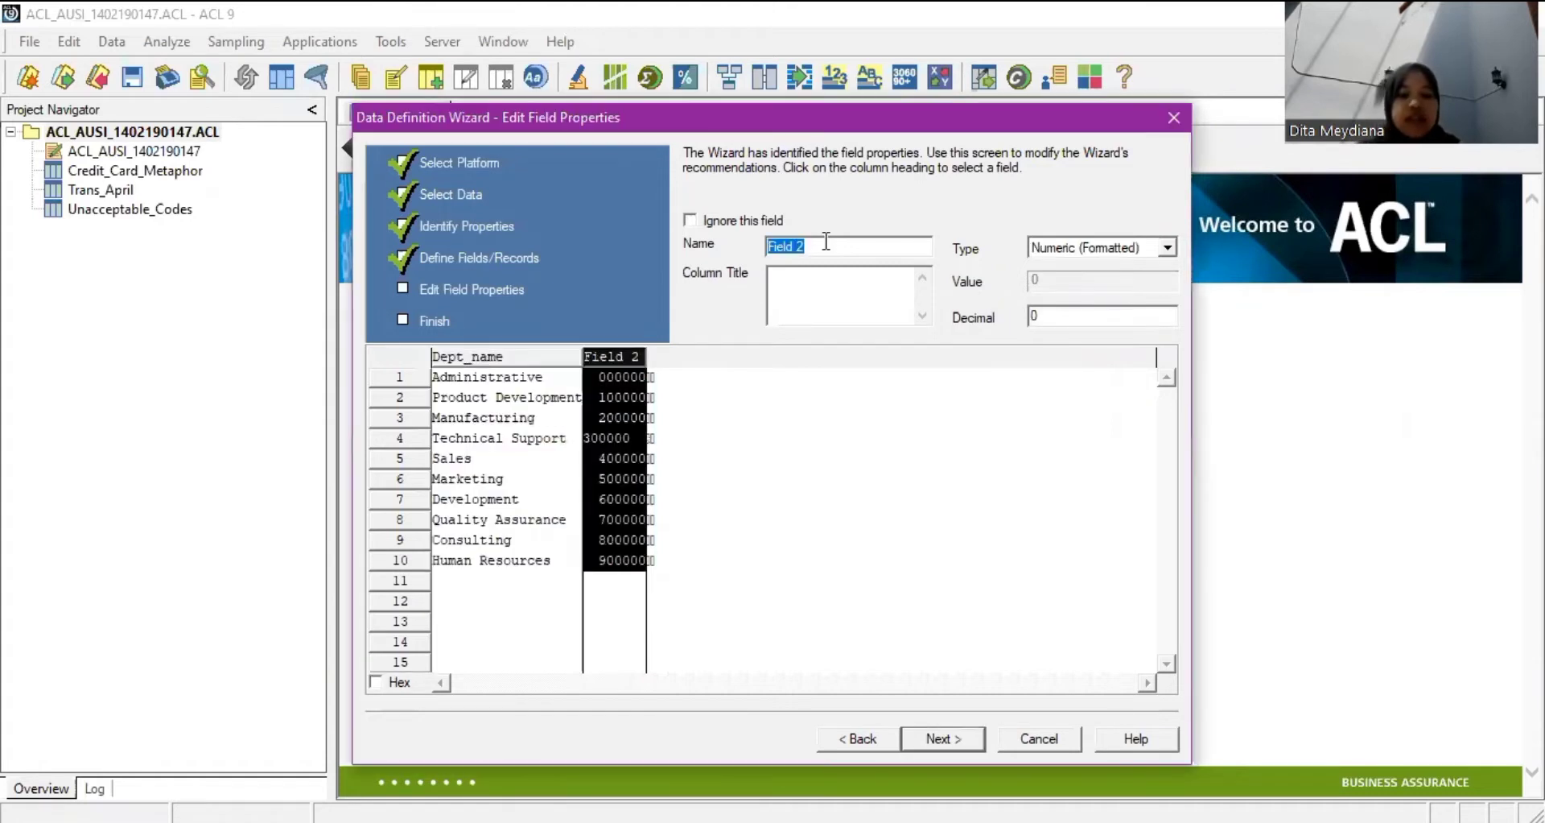
{"action": "type", "text": "Dept+"}
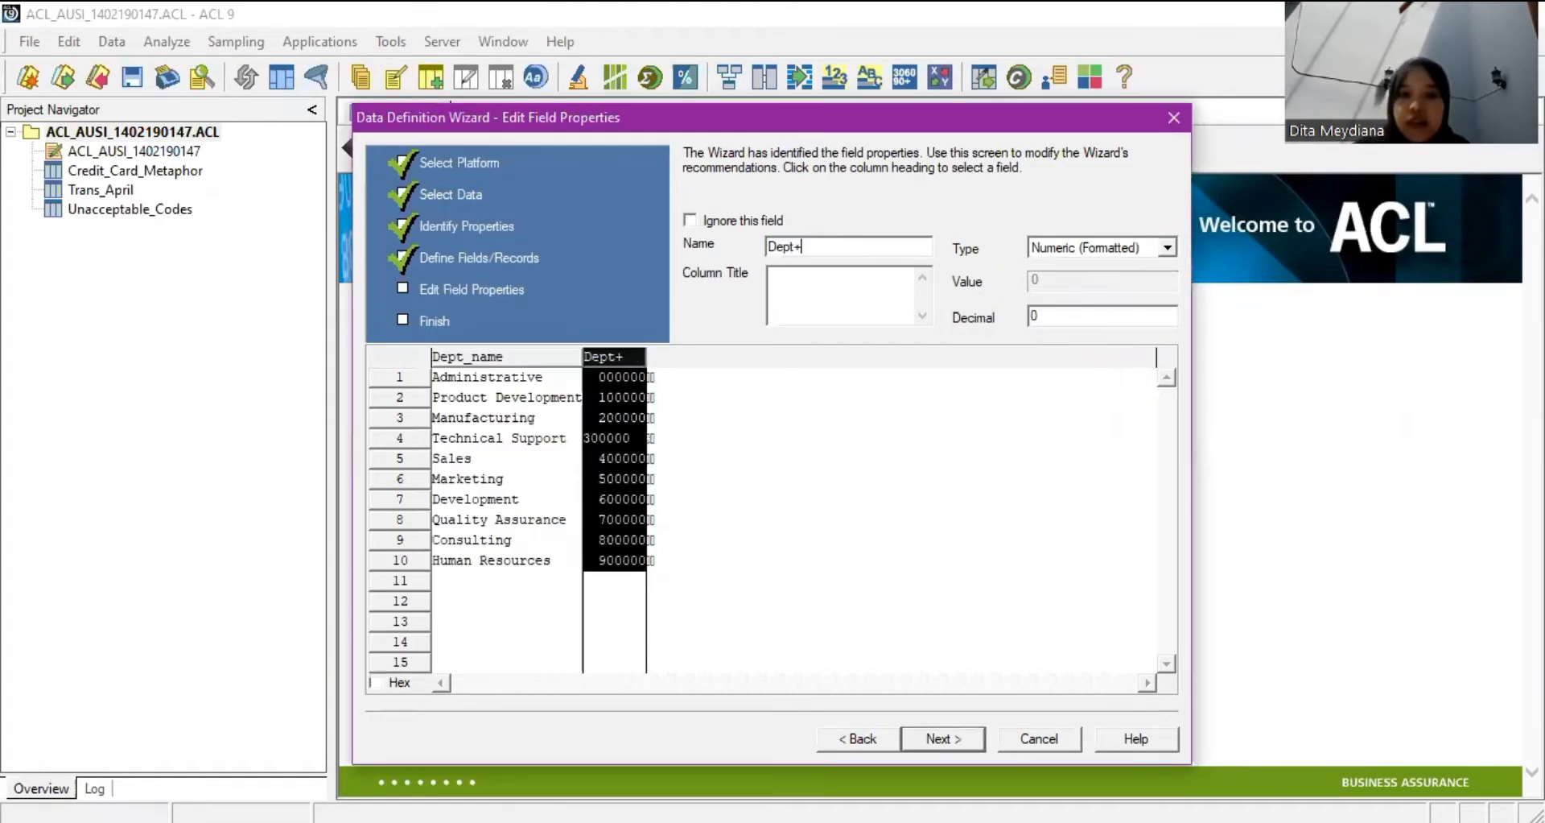
{"action": "key", "text": "BackSpace"}
{"action": "type", "text": "_Co"}
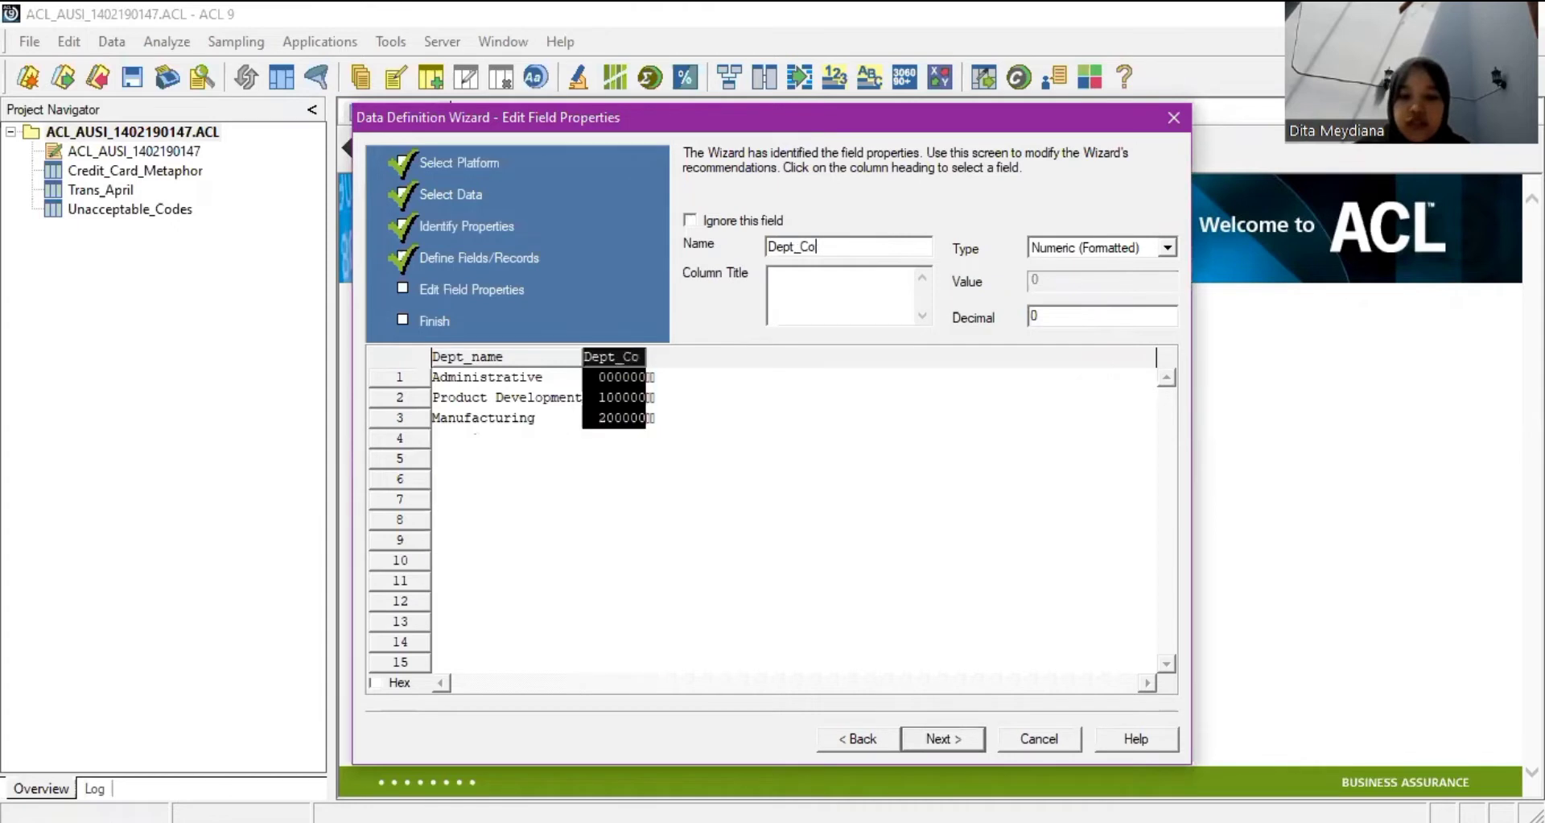
{"action": "type", "text": "de"}
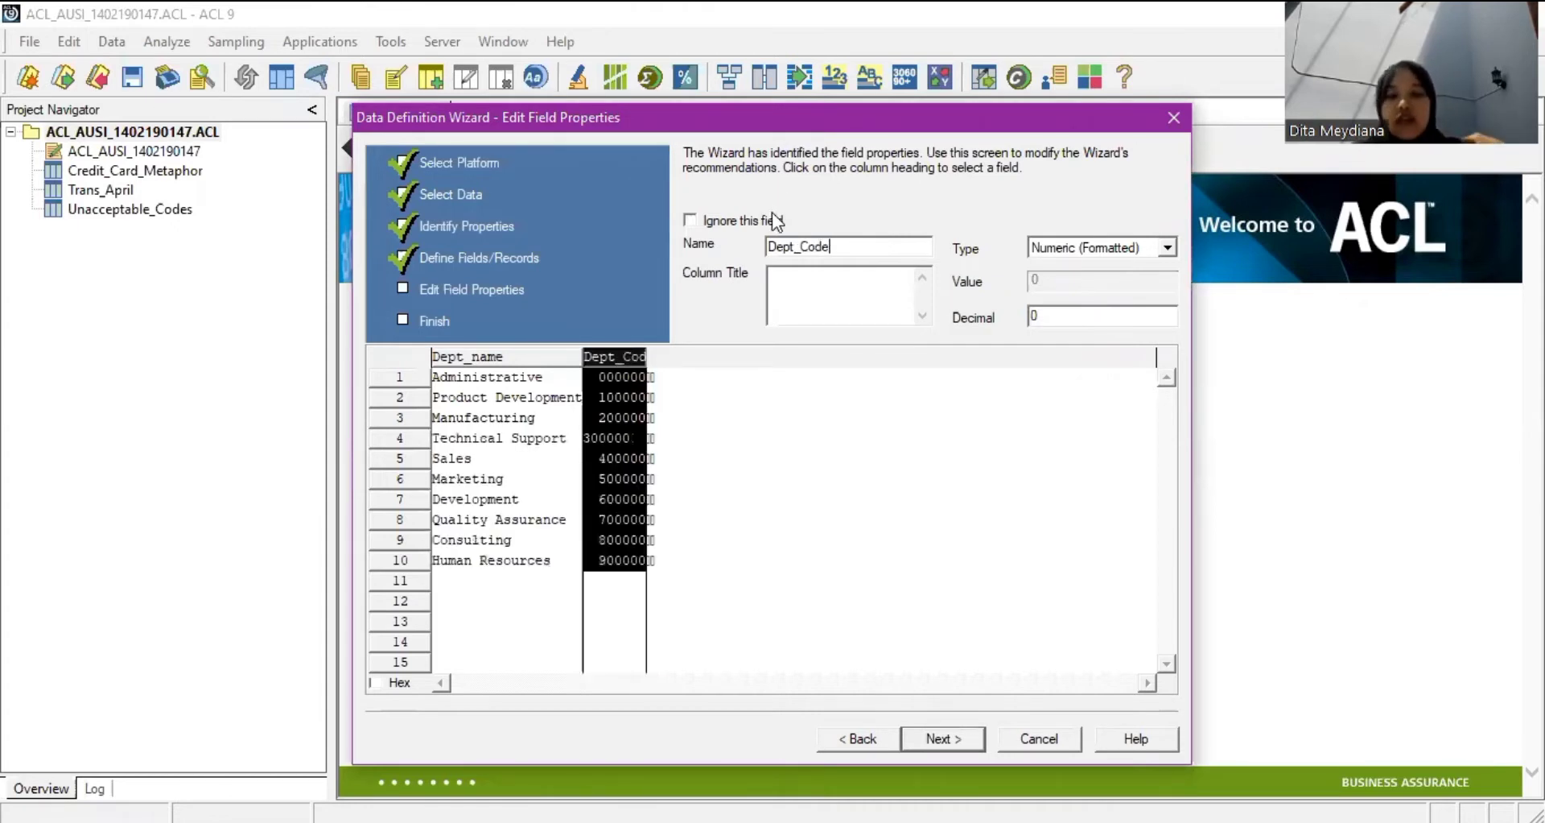
{"action": "left_click", "coordinate": [1091, 249]}
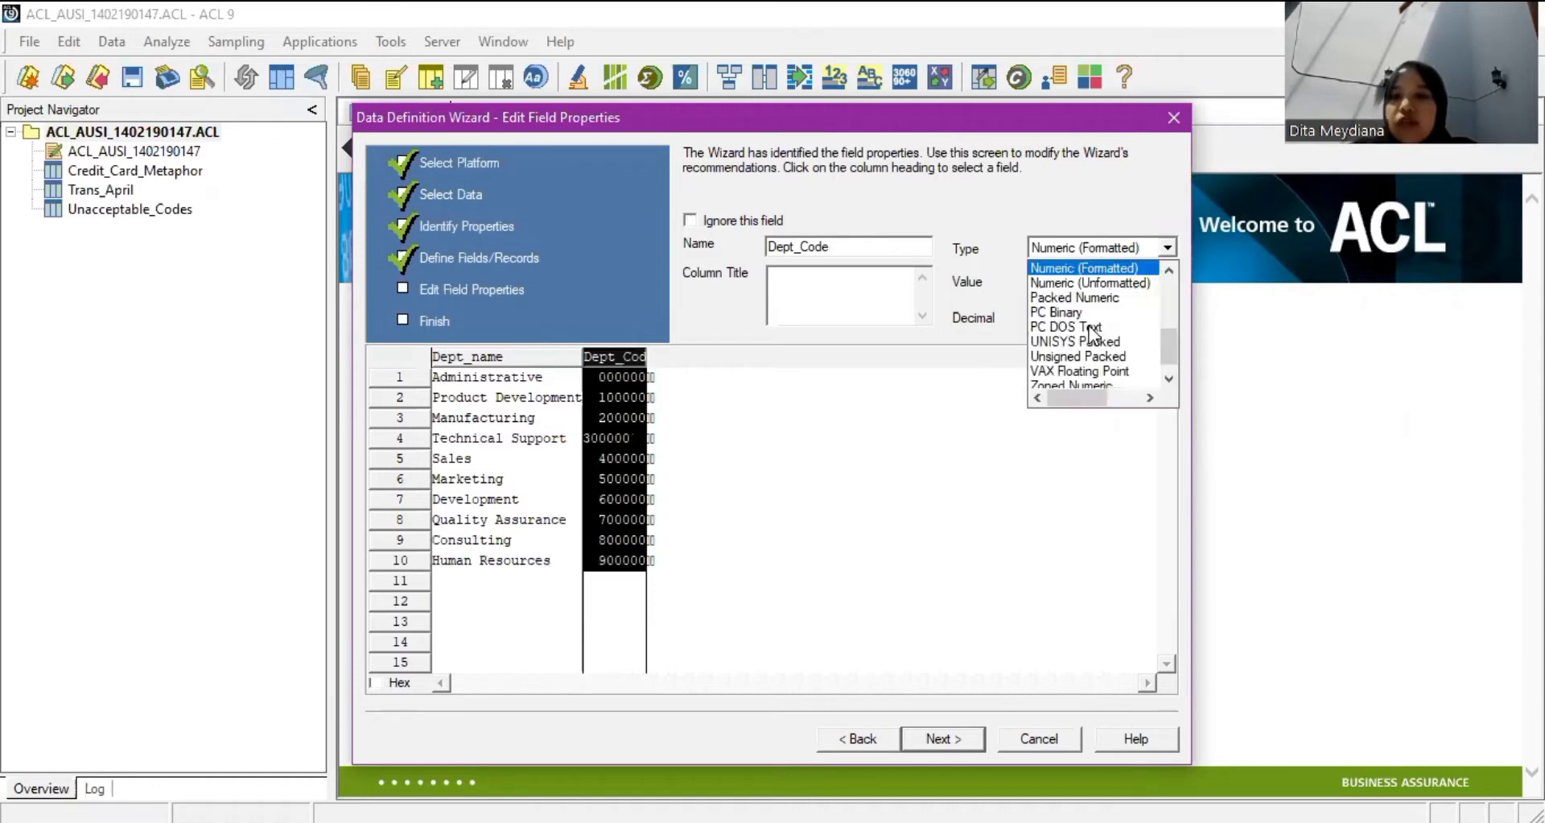
{"action": "scroll", "coordinate": [1123, 298], "scroll_direction": "up", "scroll_amount": 1}
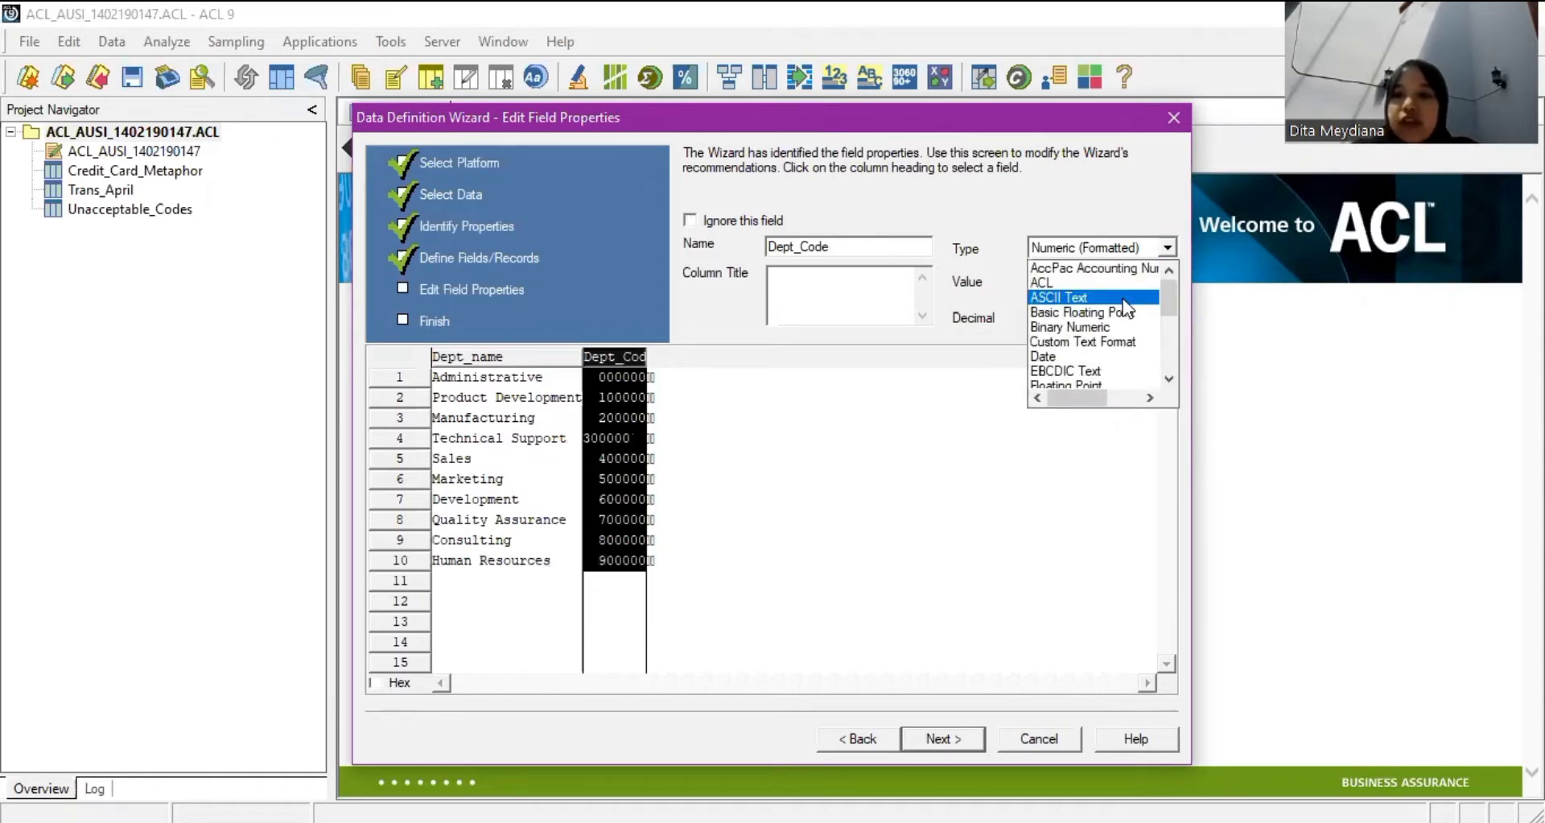
{"action": "left_click", "coordinate": [1094, 294]}
Correct the first field's name to Dept_Name with a capital N, then recheck Dept_Code.
{"action": "left_click", "coordinate": [467, 355]}
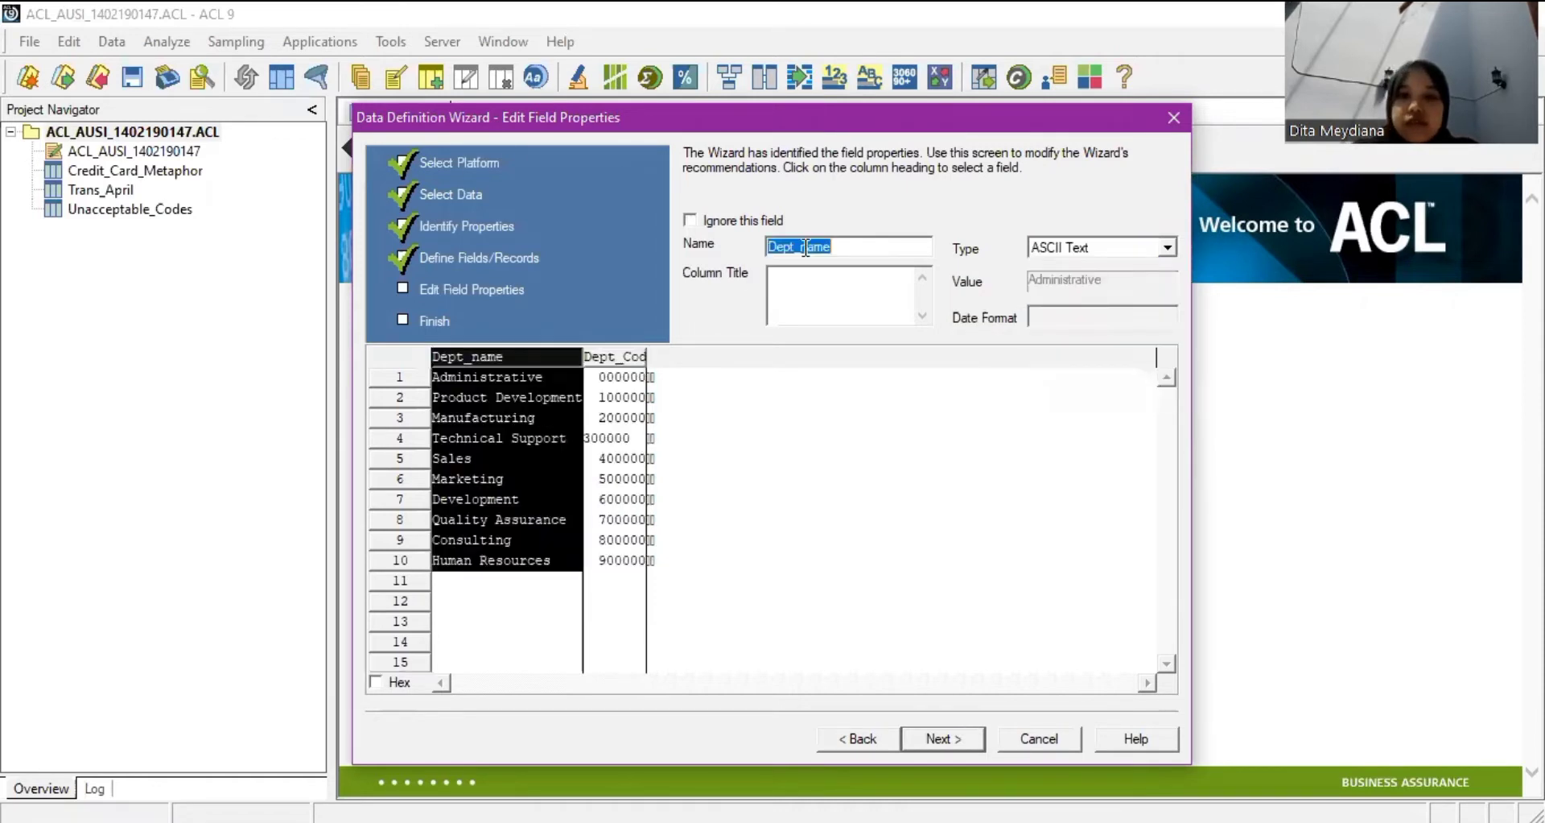
{"action": "left_click", "coordinate": [876, 287]}
{"action": "left_click", "coordinate": [805, 246]}
{"action": "key", "text": "BackSpace"}
{"action": "type", "text": "N"}
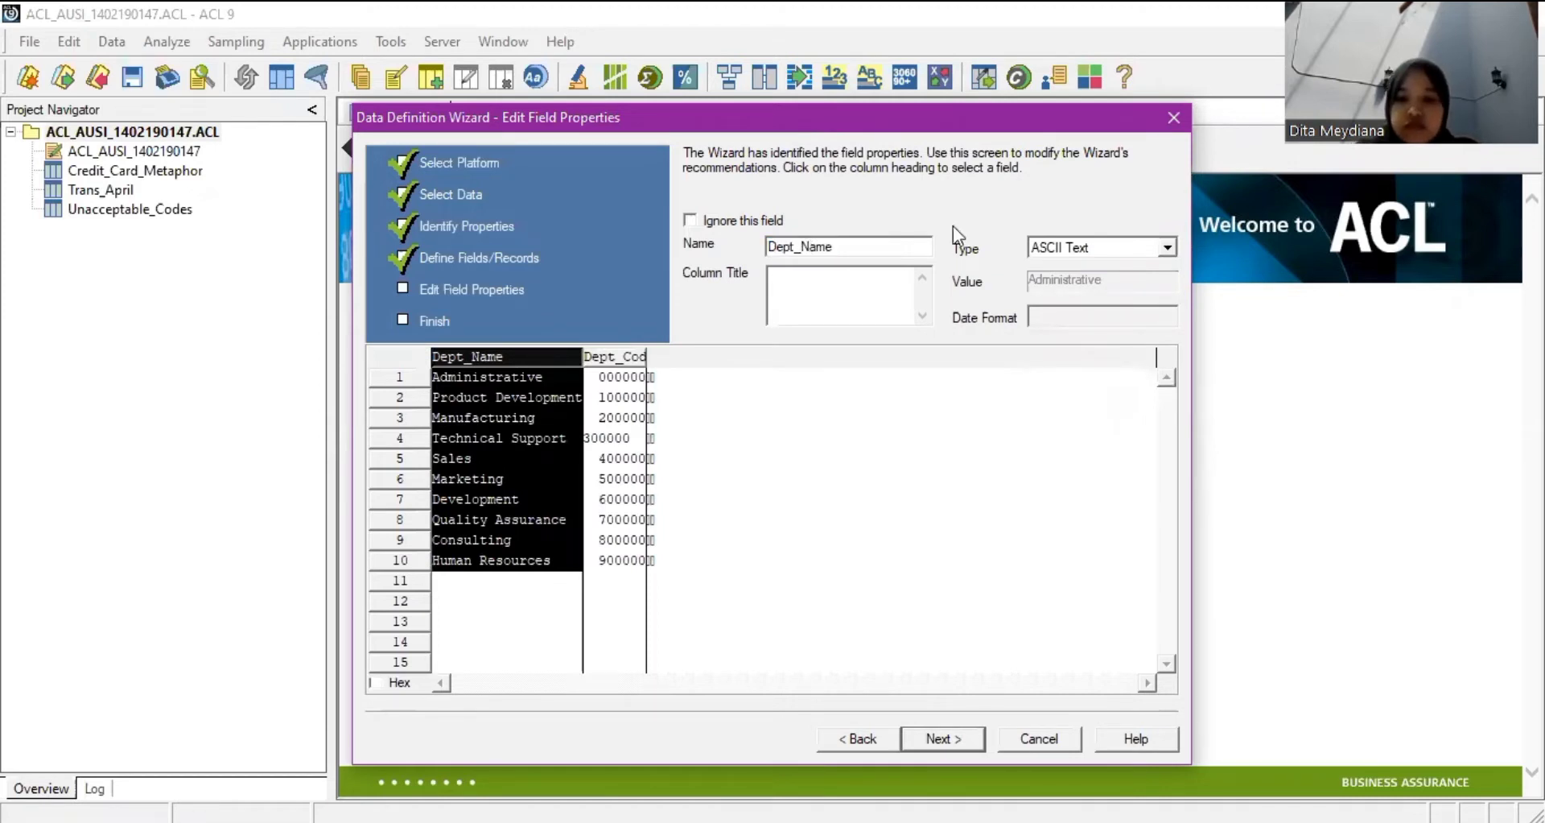
{"action": "left_click", "coordinate": [607, 358]}
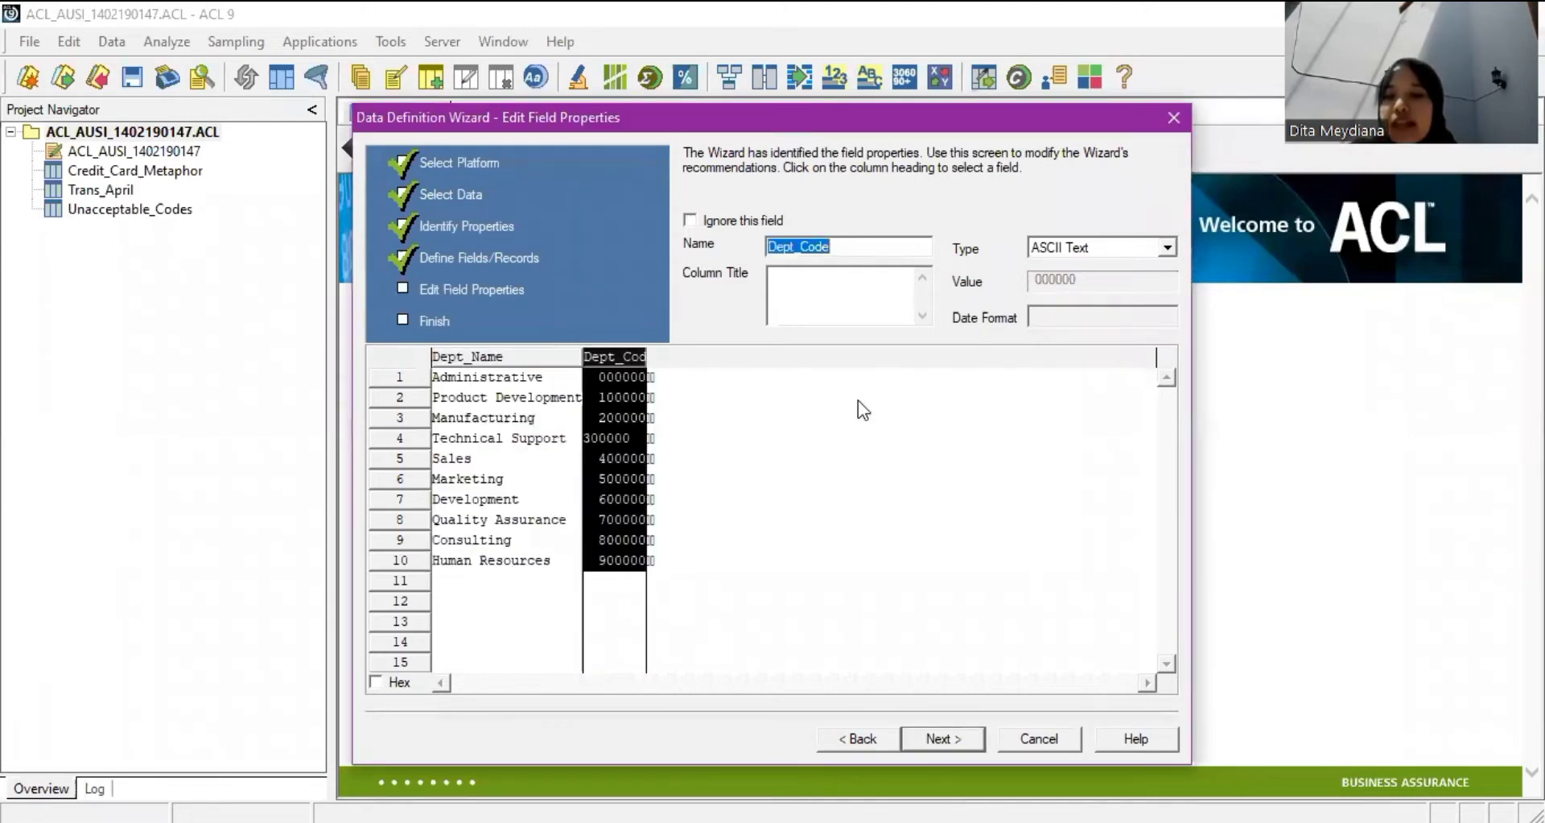
{"action": "left_click", "coordinate": [958, 735]}
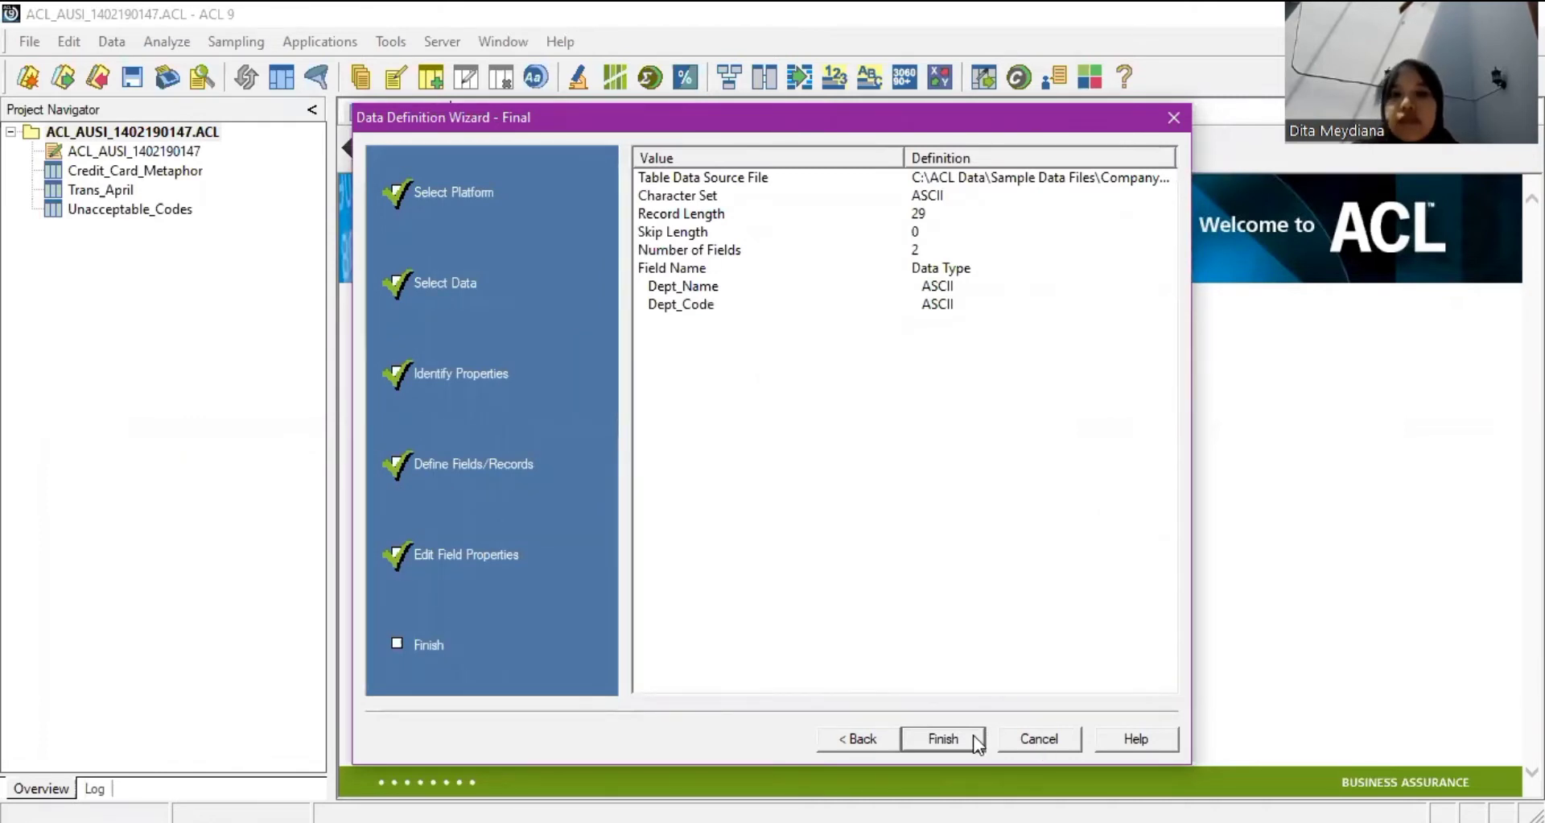
Finish the wizard and save the new table as Company_Debt.
{"action": "key", "text": "Return"}
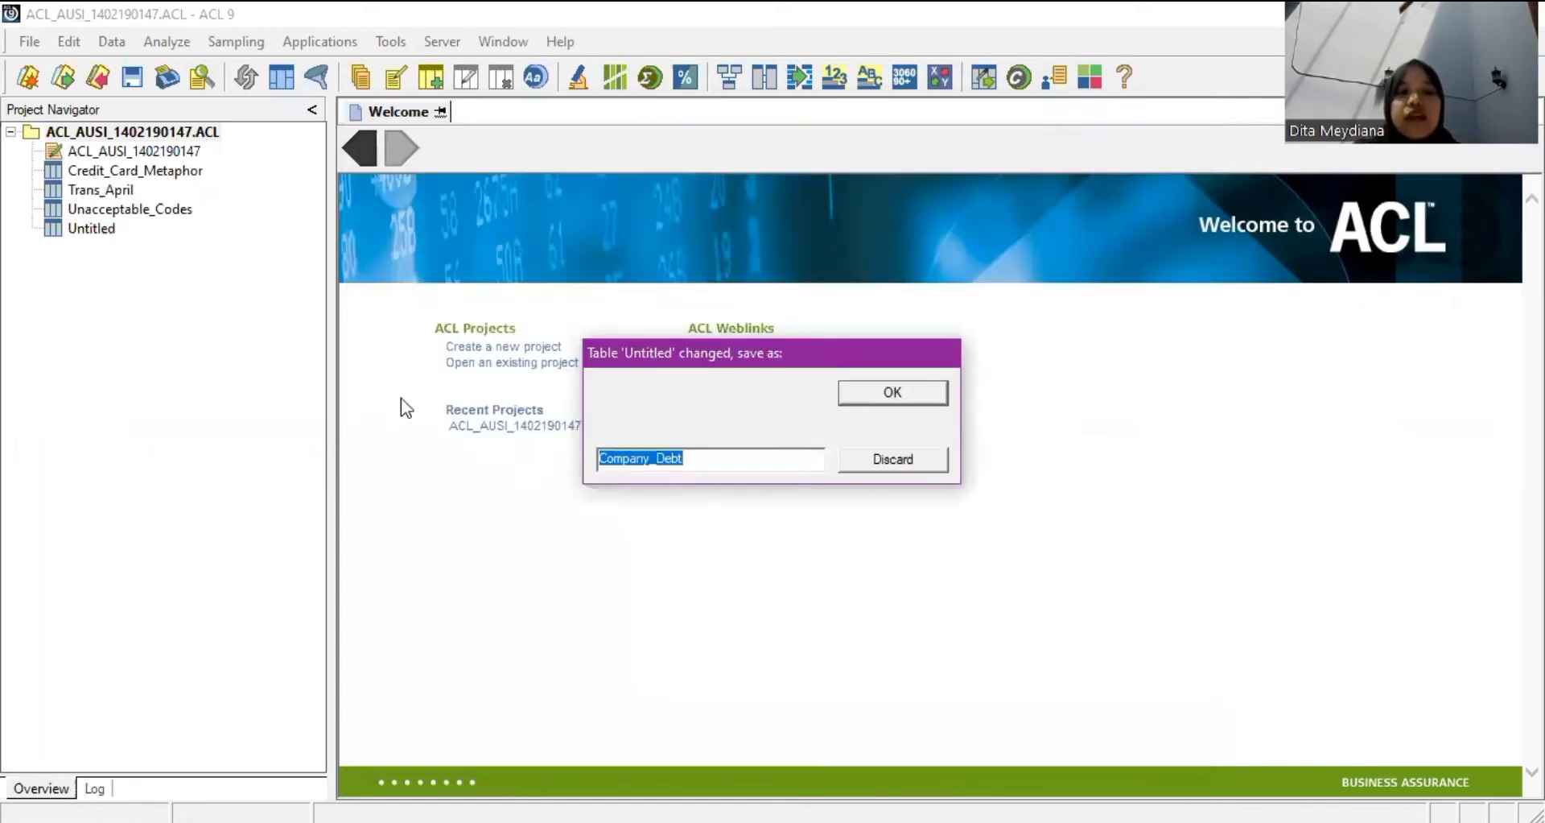
{"action": "key", "text": "Return"}
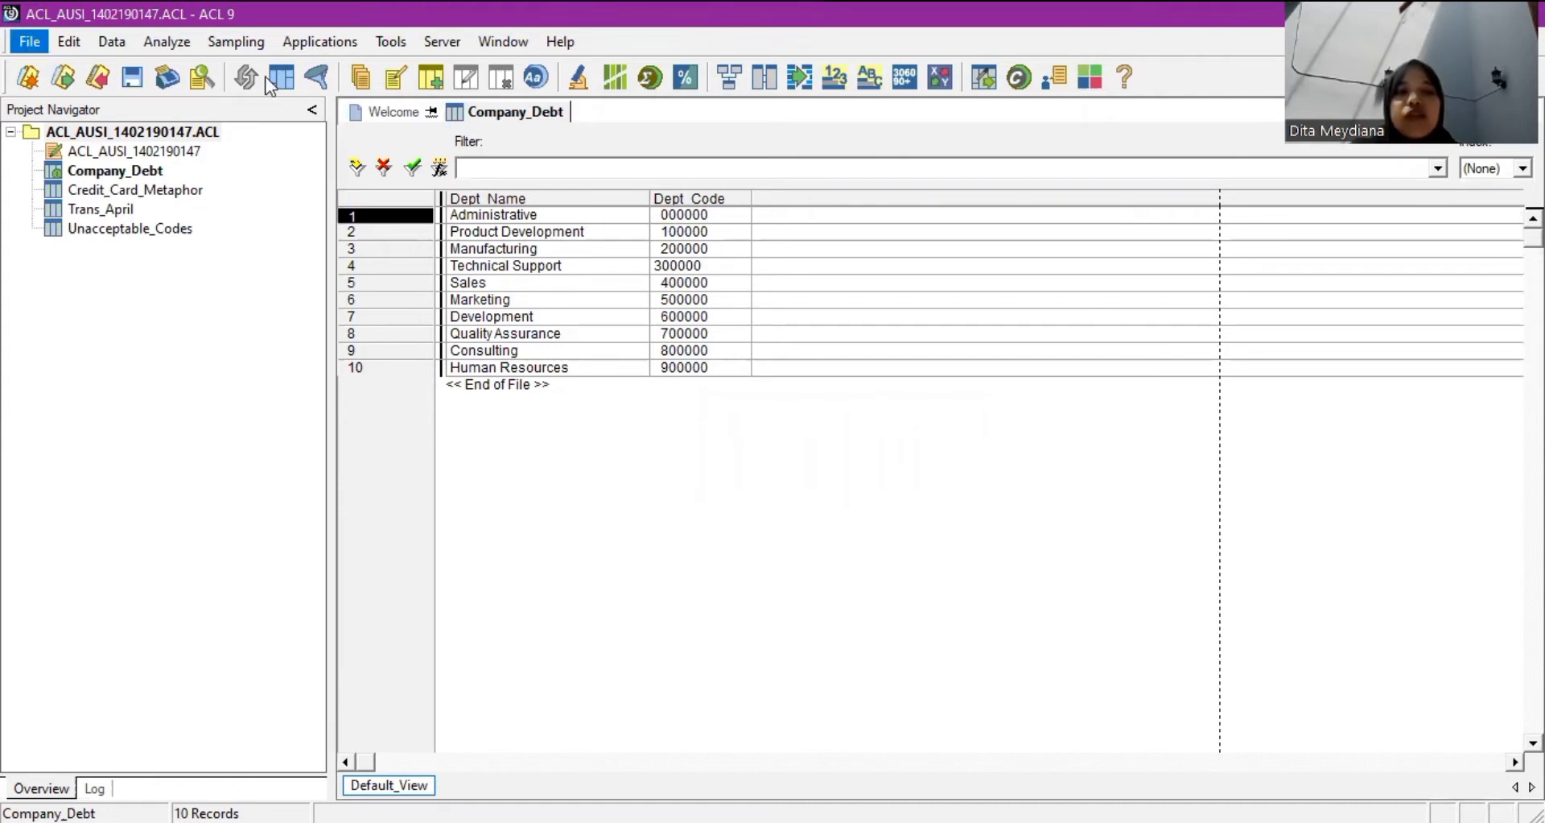
Start a new table definition with File > New > Table in the Data Definition Wizard.
{"action": "key", "text": "Down"}
{"action": "key", "text": "Right"}
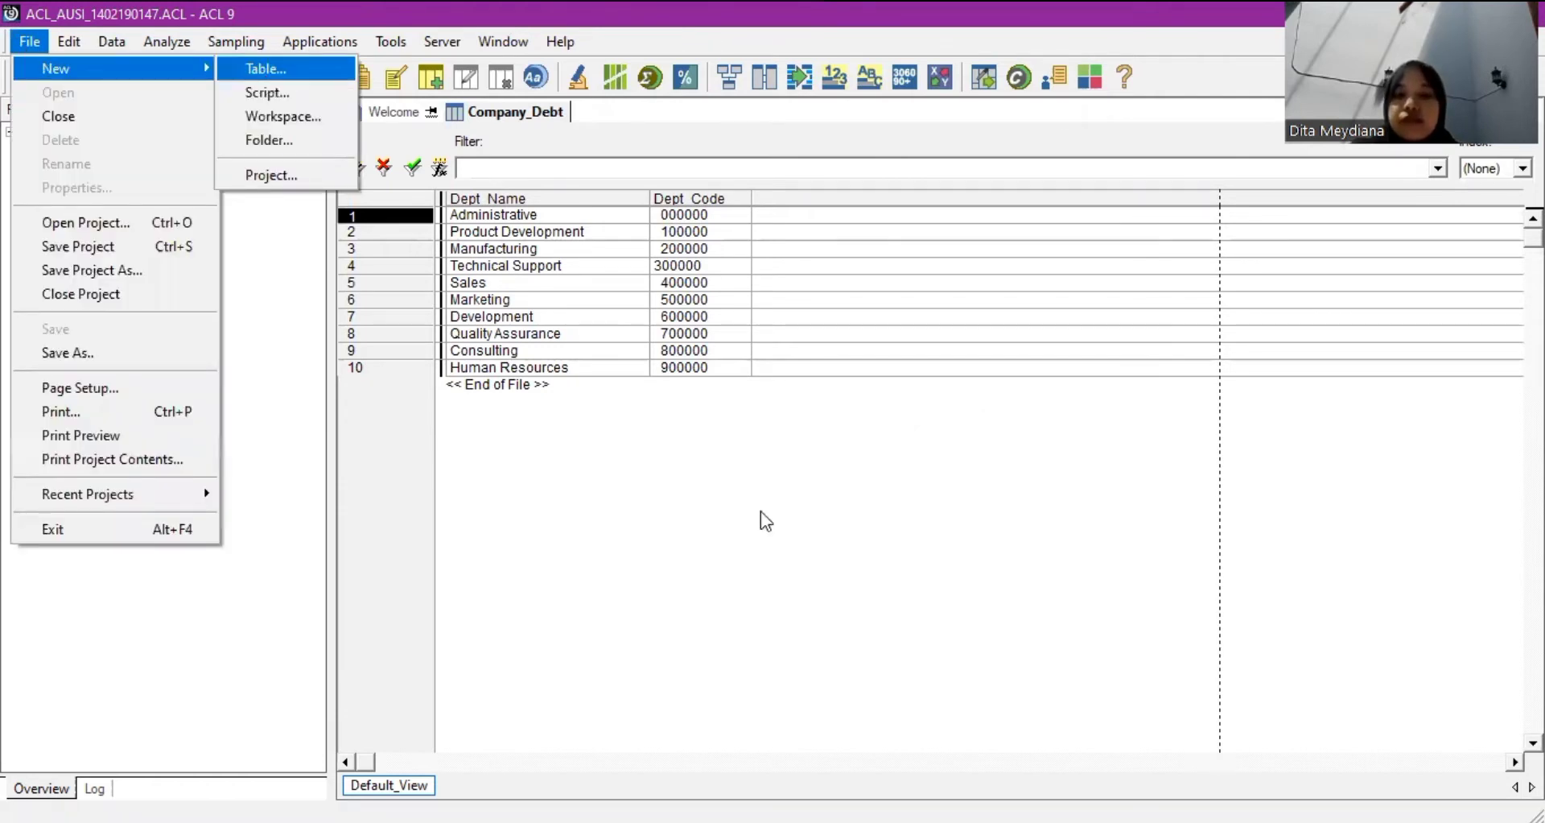
{"action": "key", "text": "Return"}
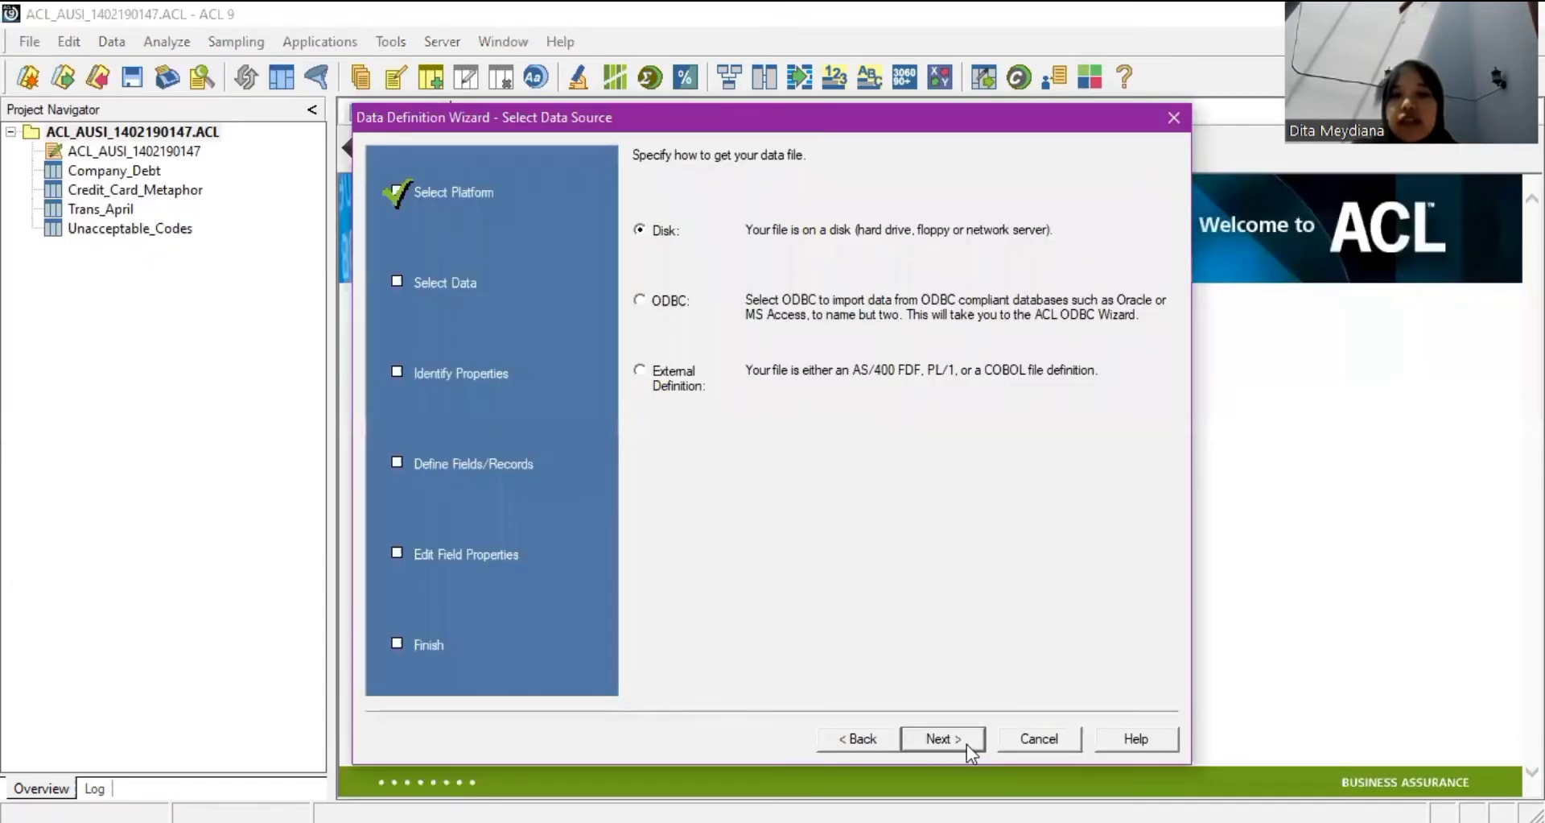
{"action": "left_click", "coordinate": [968, 744]}
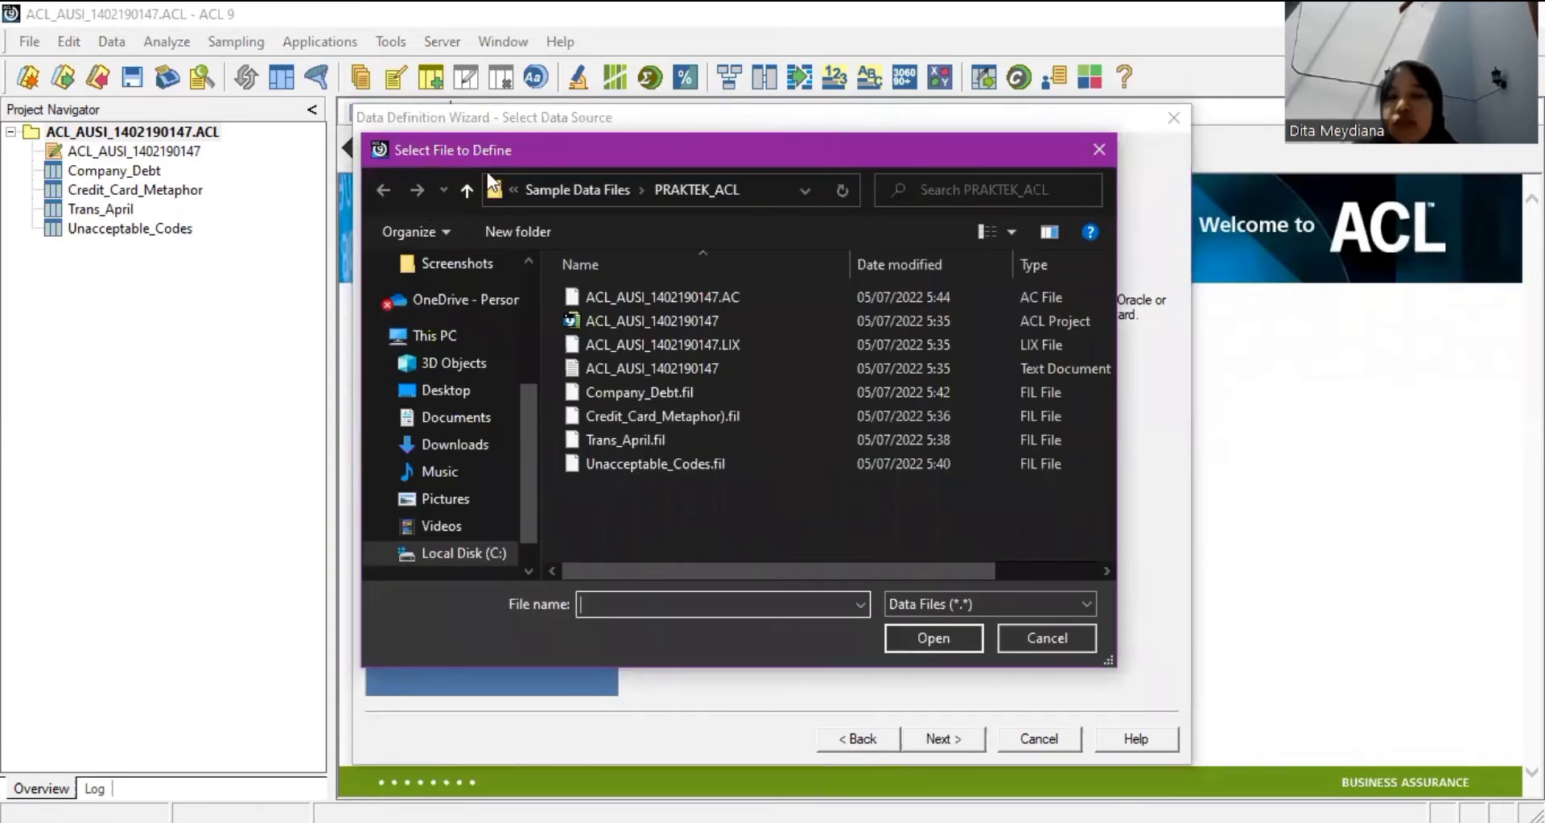
Choose the Employees file from Sample Data Files as the data source.
{"action": "left_click", "coordinate": [578, 191]}
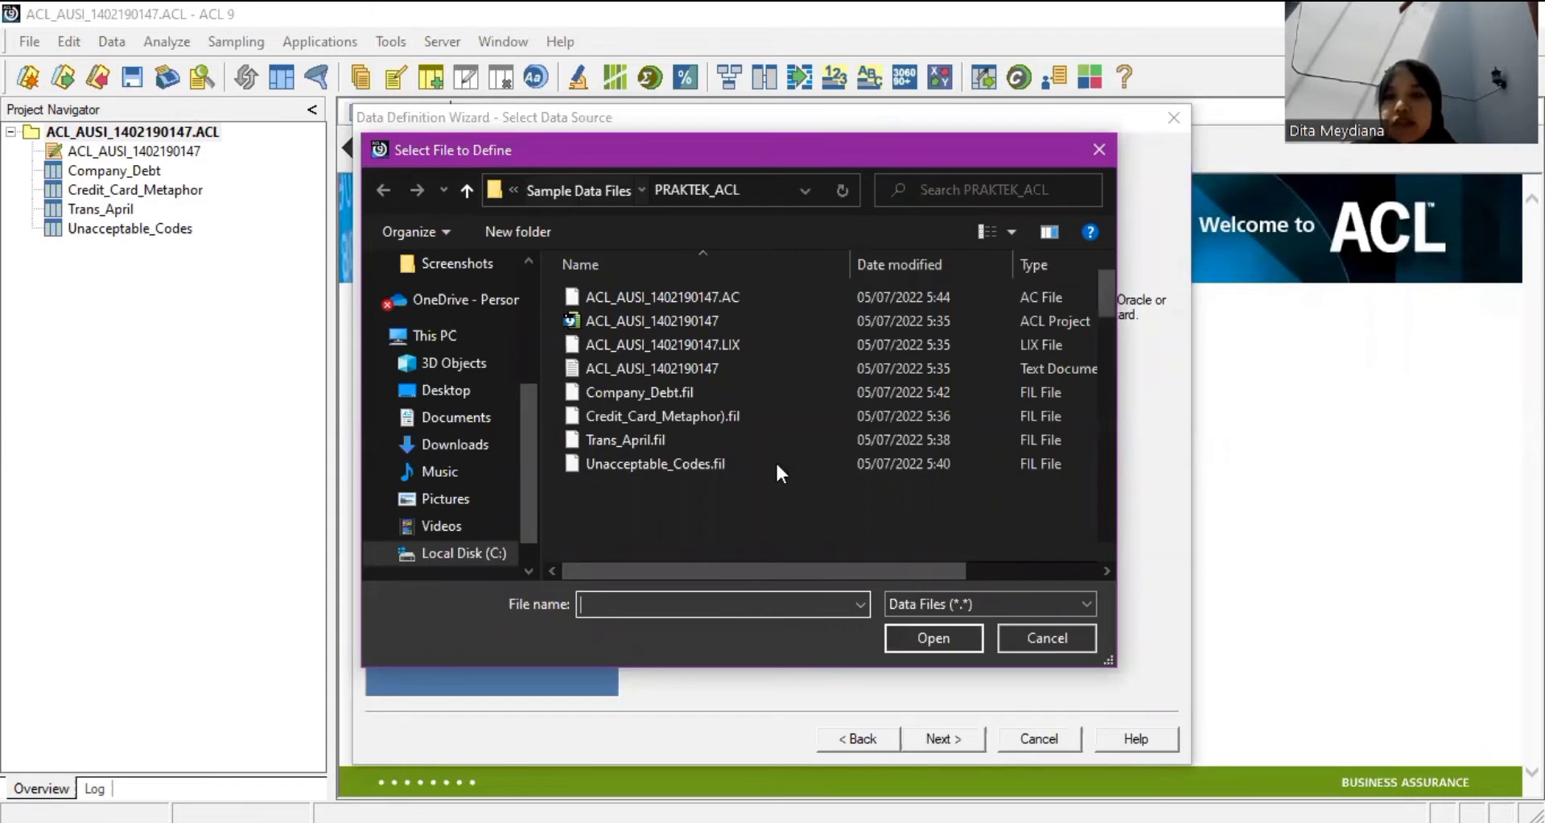
{"action": "scroll", "coordinate": [777, 461], "scroll_direction": "down", "scroll_amount": 8}
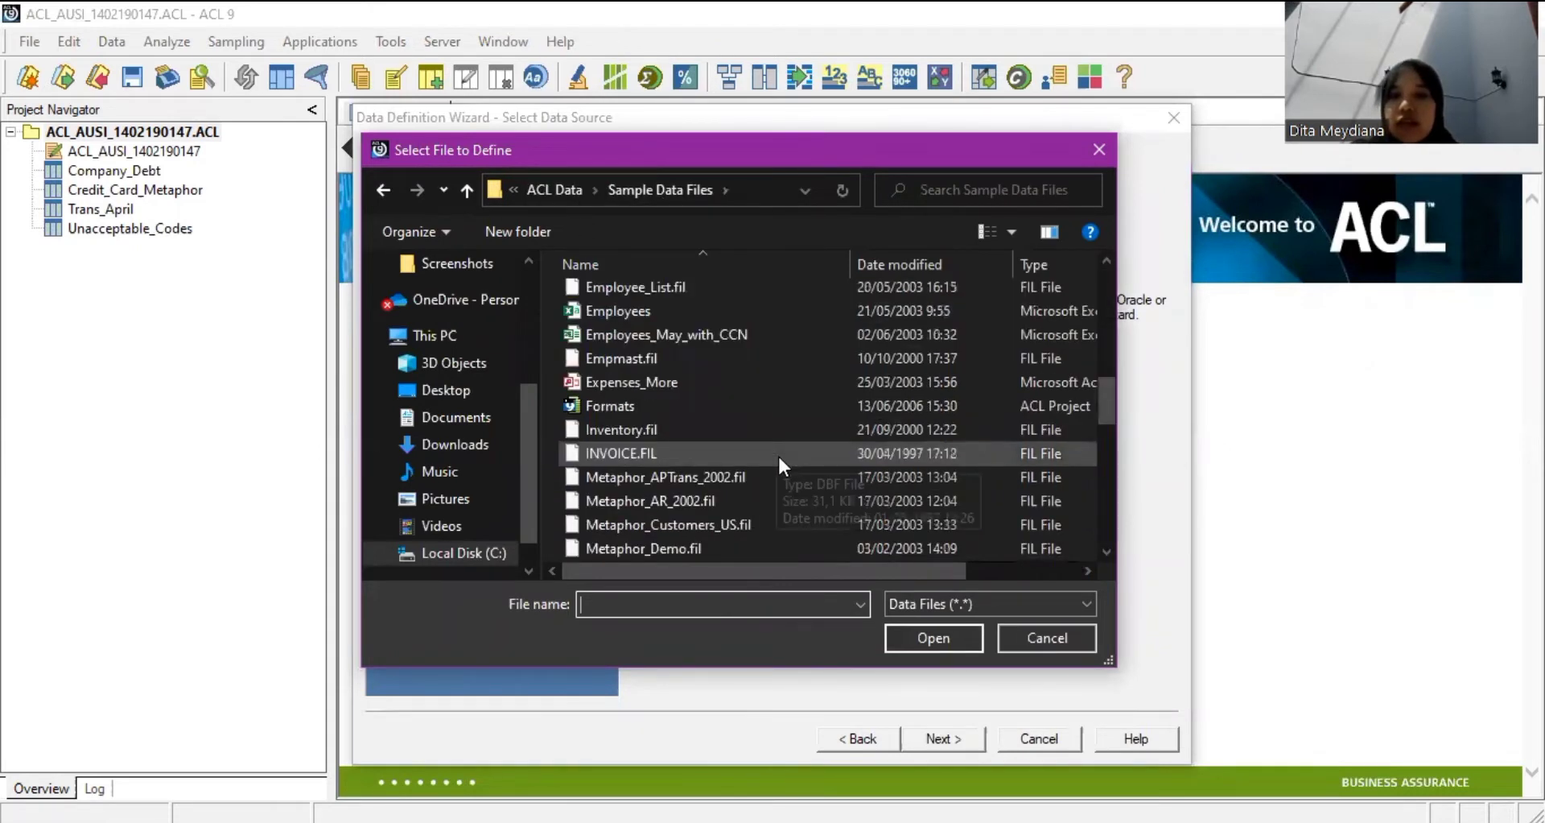
{"action": "left_click", "coordinate": [665, 304]}
{"action": "scroll", "coordinate": [784, 576], "scroll_direction": "right", "scroll_amount": 2}
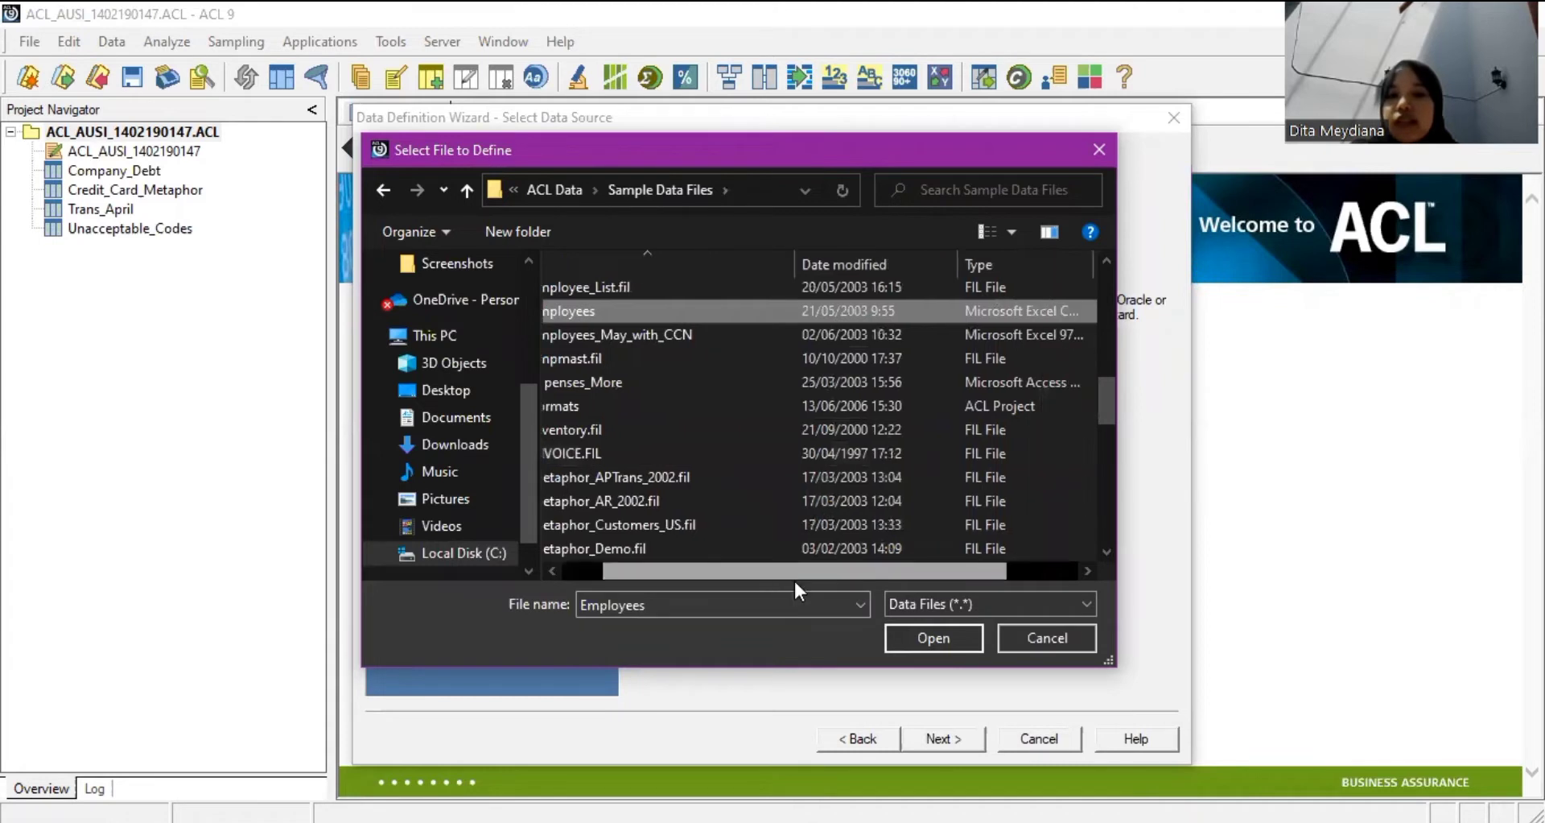
{"action": "left_click_drag", "start_coordinate": [808, 579], "coordinate": [637, 580]}
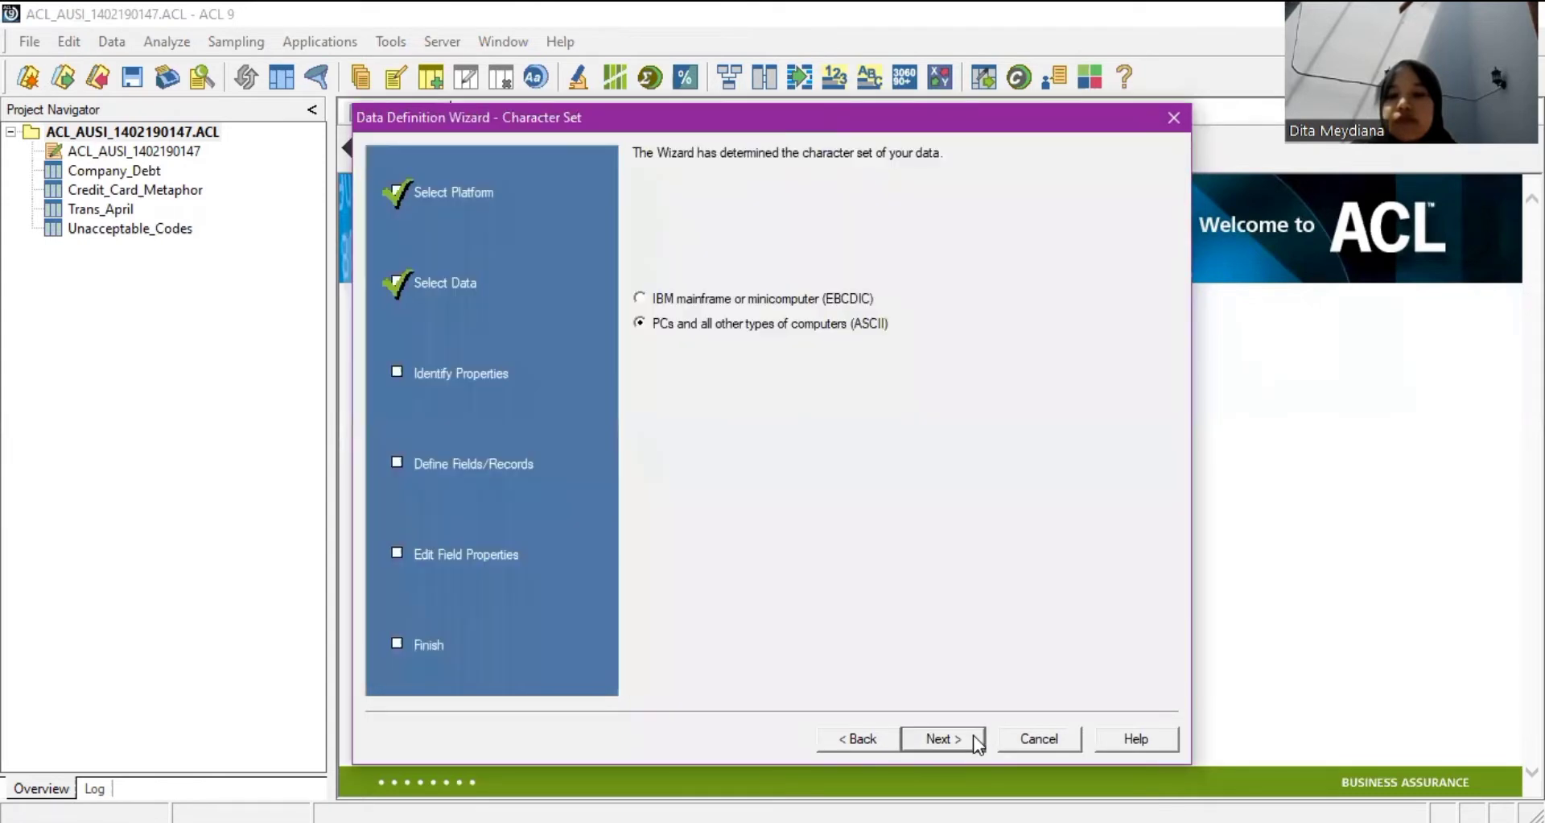
{"action": "left_click", "coordinate": [942, 739]}
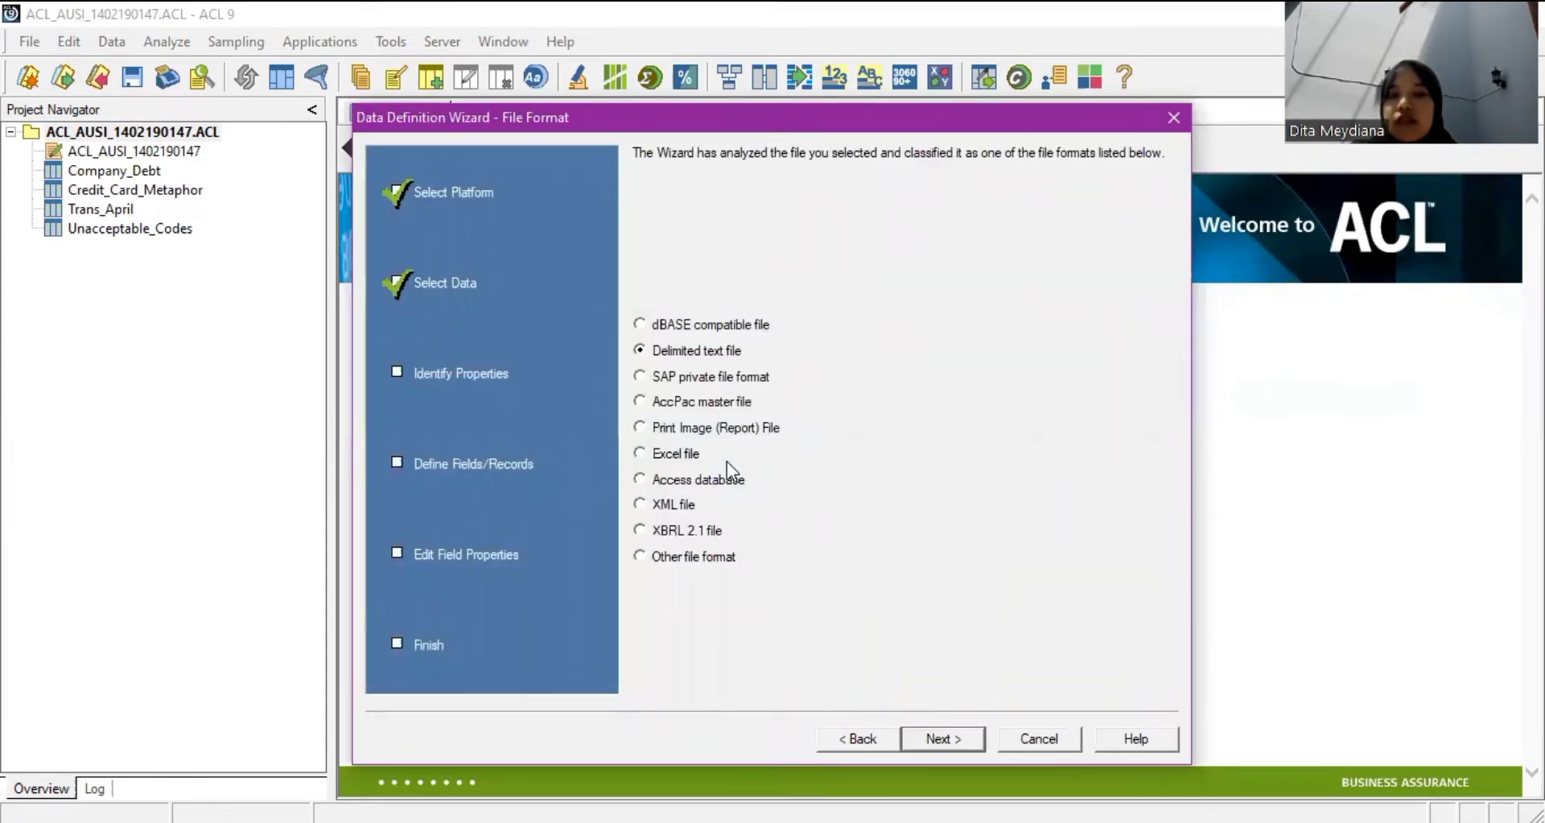
Accept the delimited text format and save the data file as 'Employees'.
{"action": "left_click", "coordinate": [960, 734]}
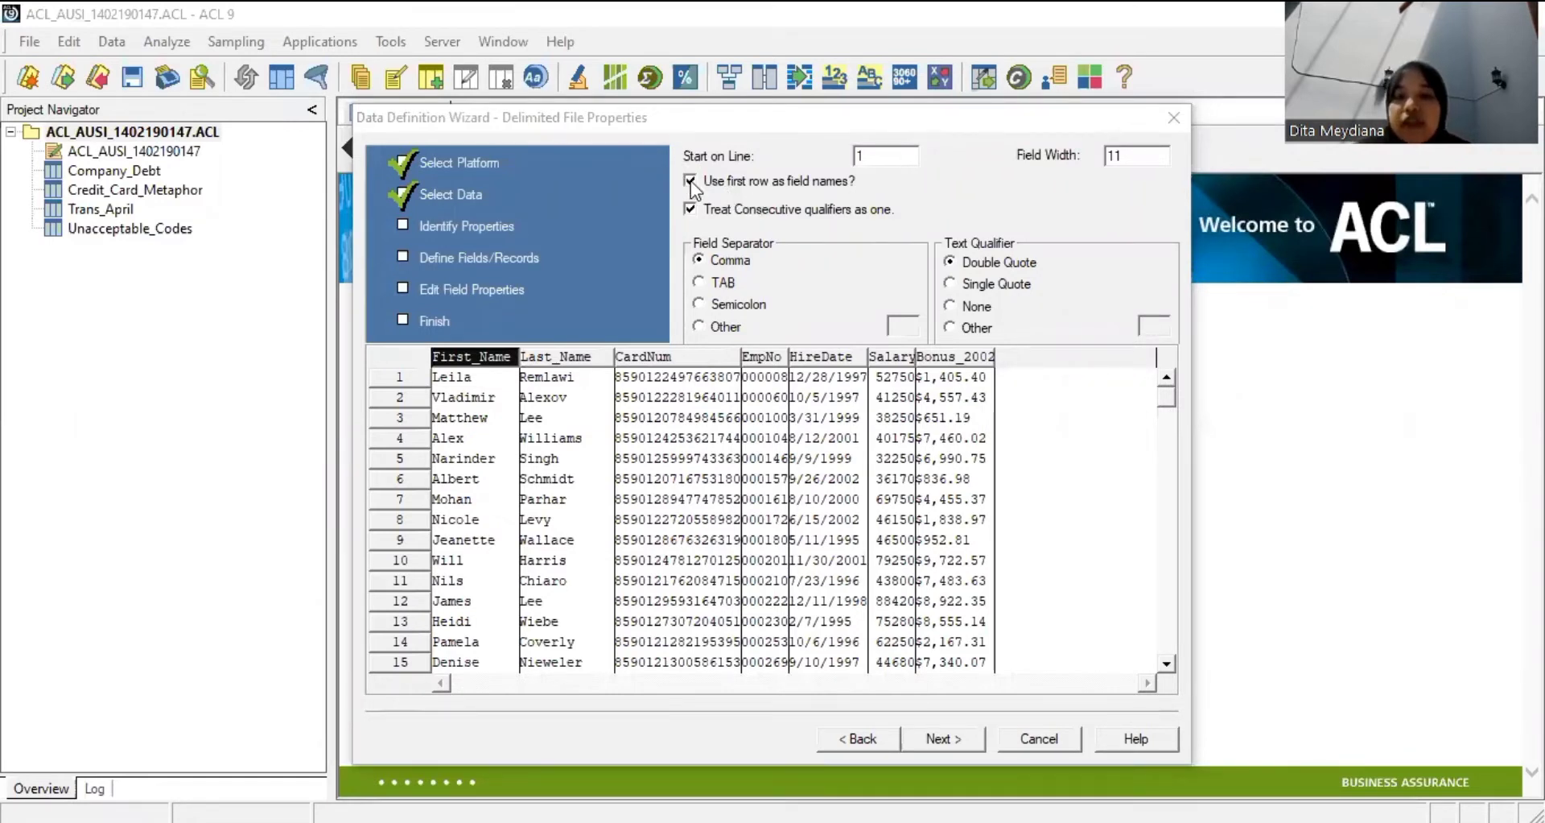
{"action": "left_click", "coordinate": [700, 263]}
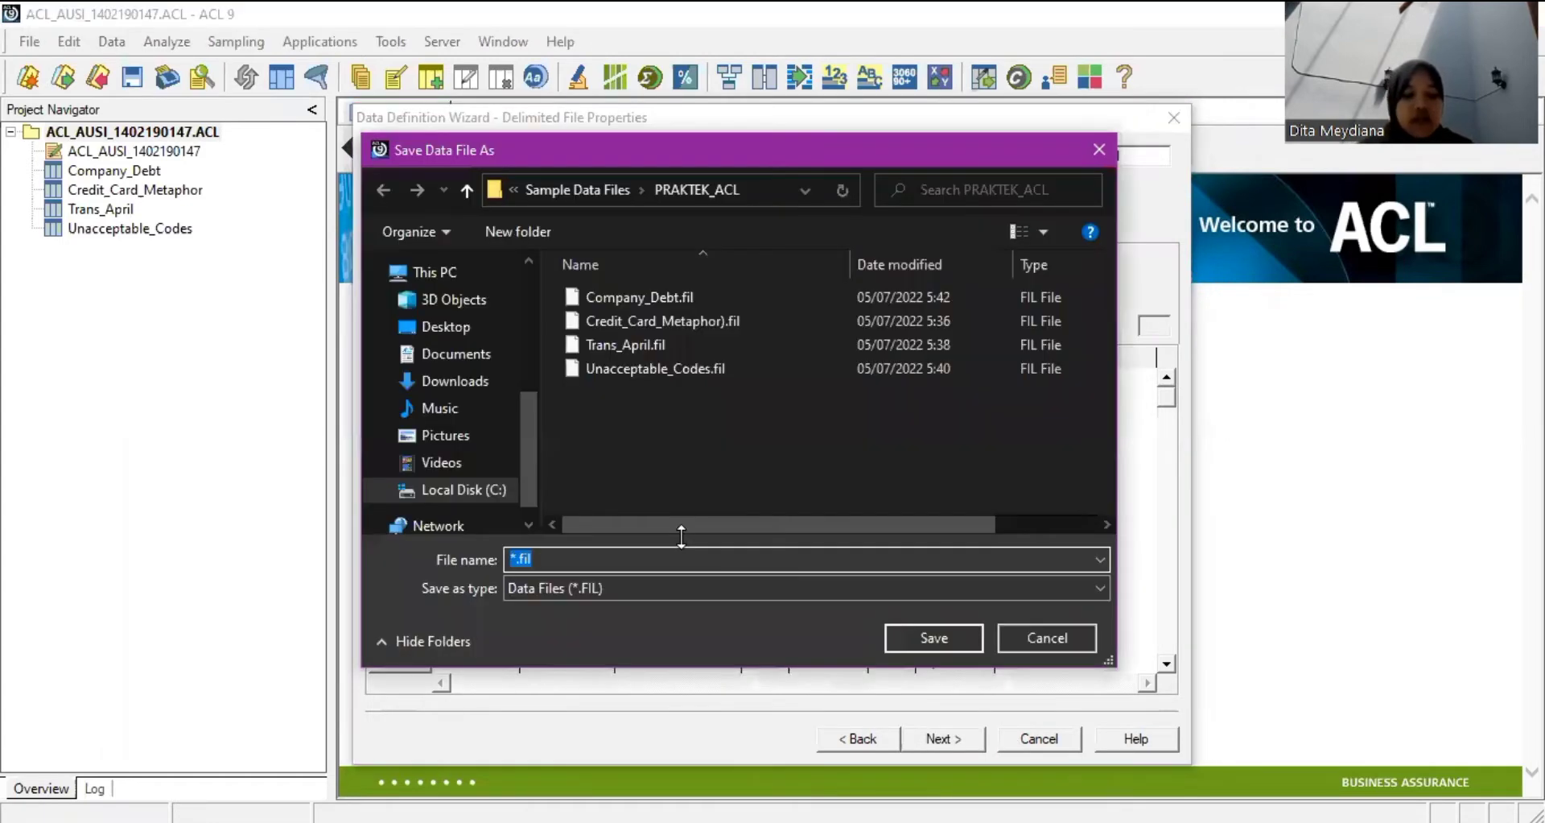
{"action": "type", "text": "Em"}
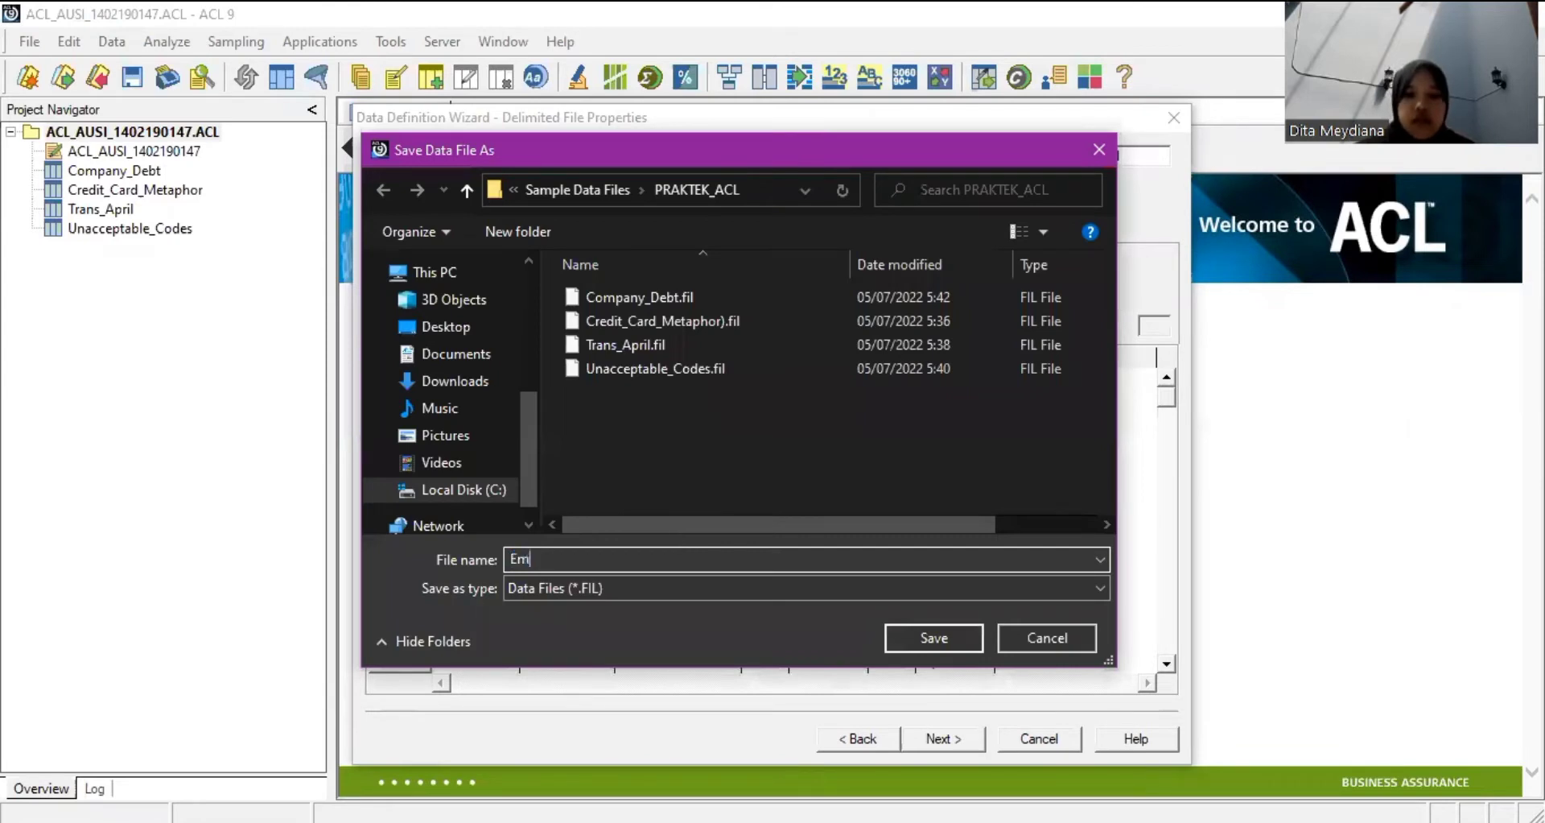
{"action": "type", "text": "ployees"}
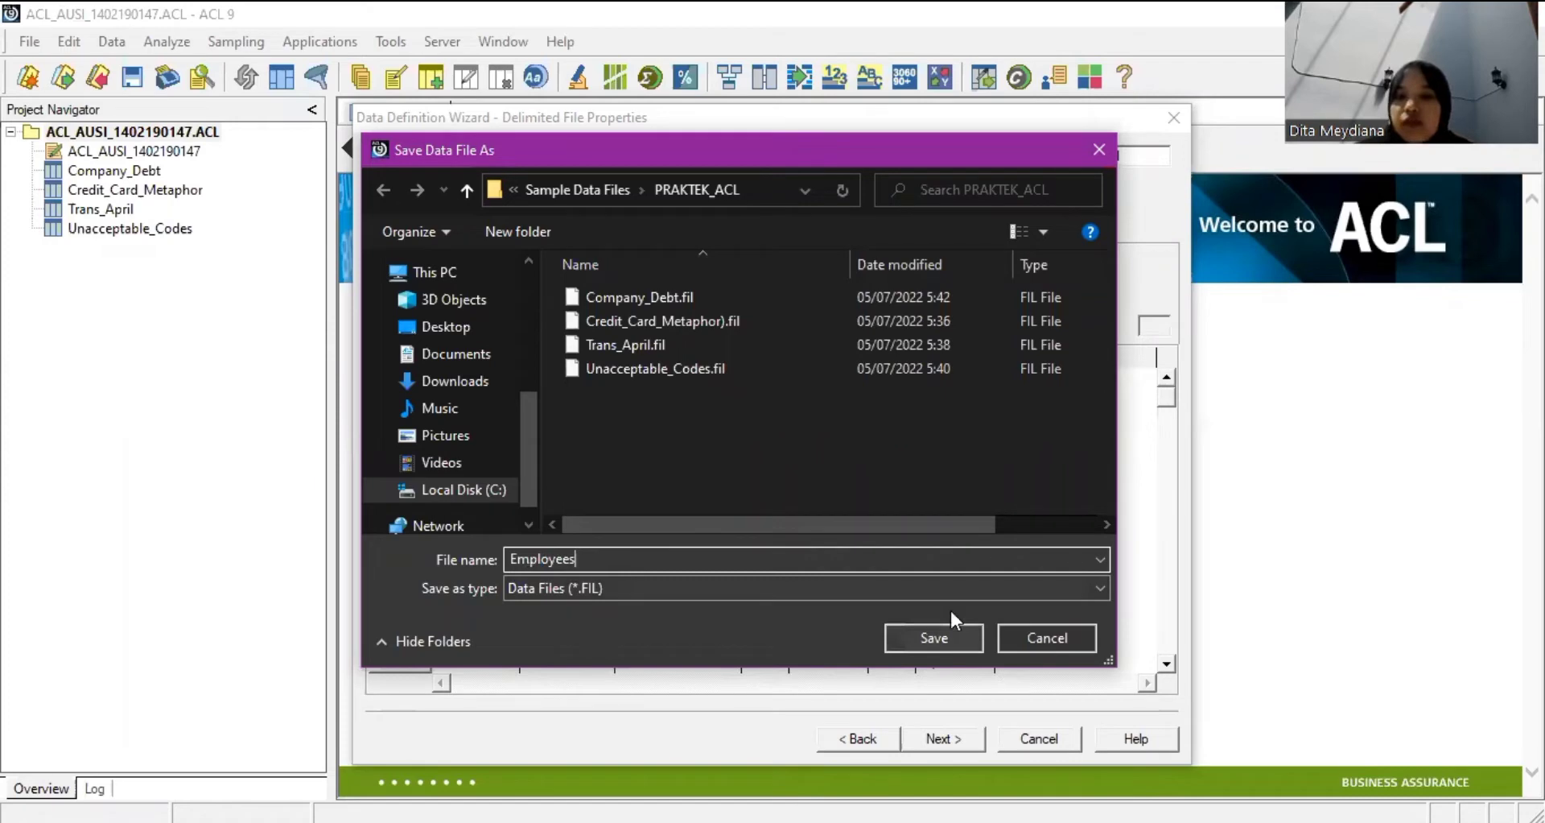
{"action": "key", "text": "Return"}
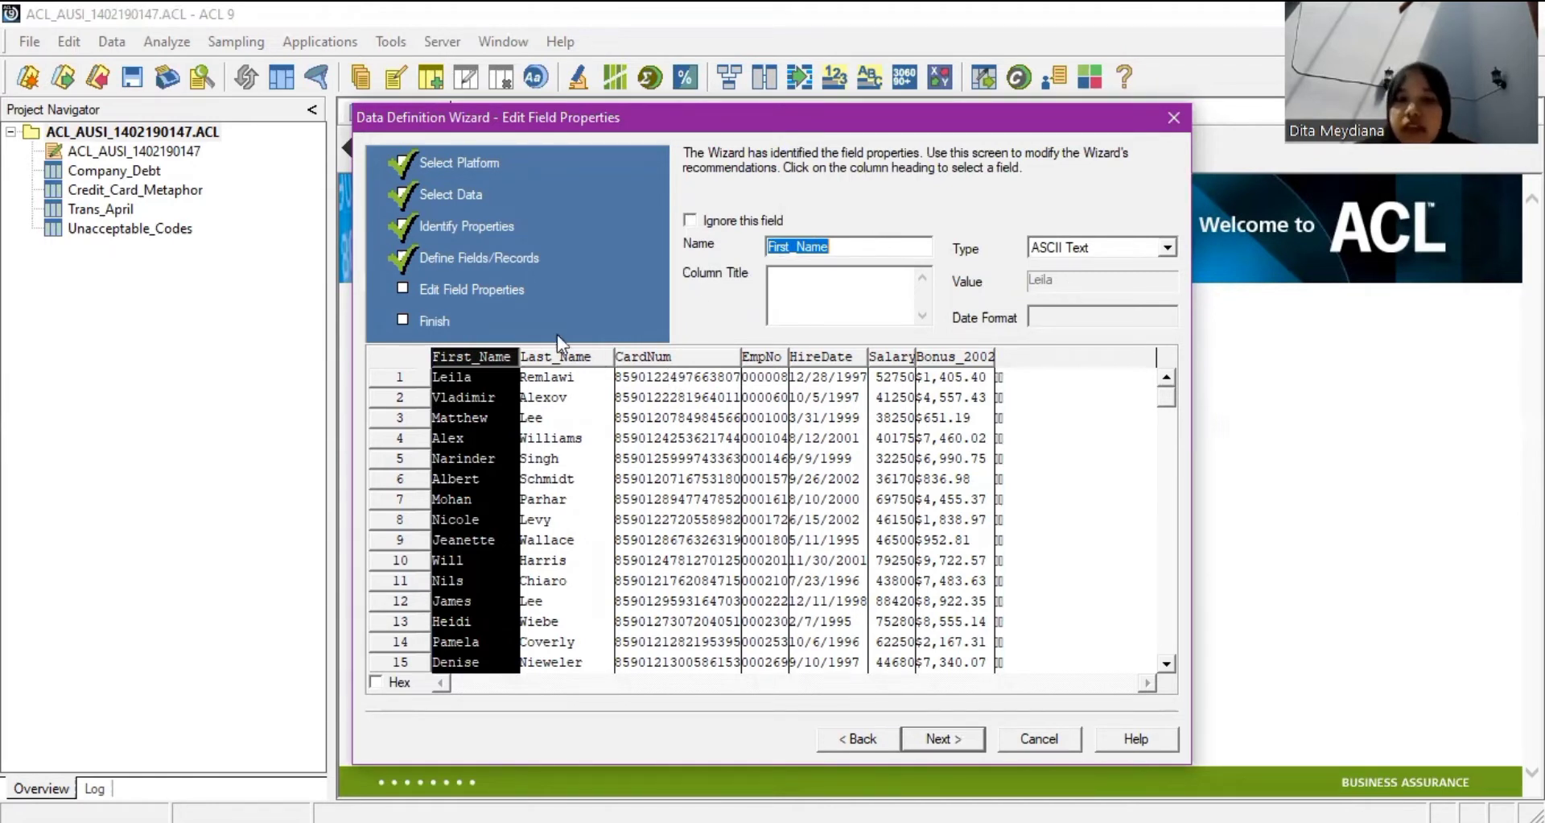
Set the CardNum and EmpNo fields to ASCII Text.
{"action": "left_click", "coordinate": [554, 359]}
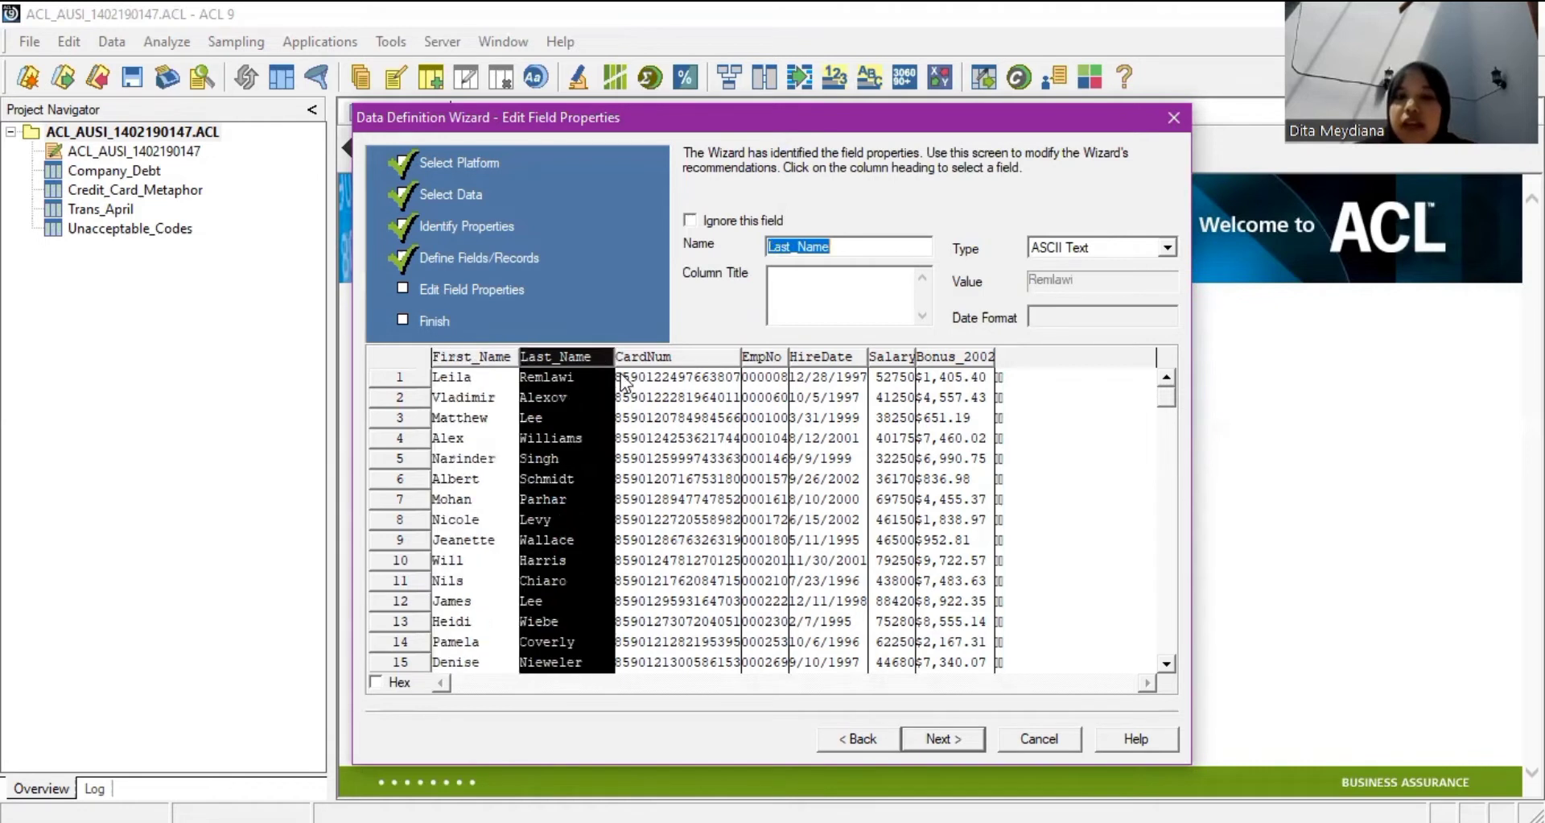
{"action": "left_click", "coordinate": [668, 364]}
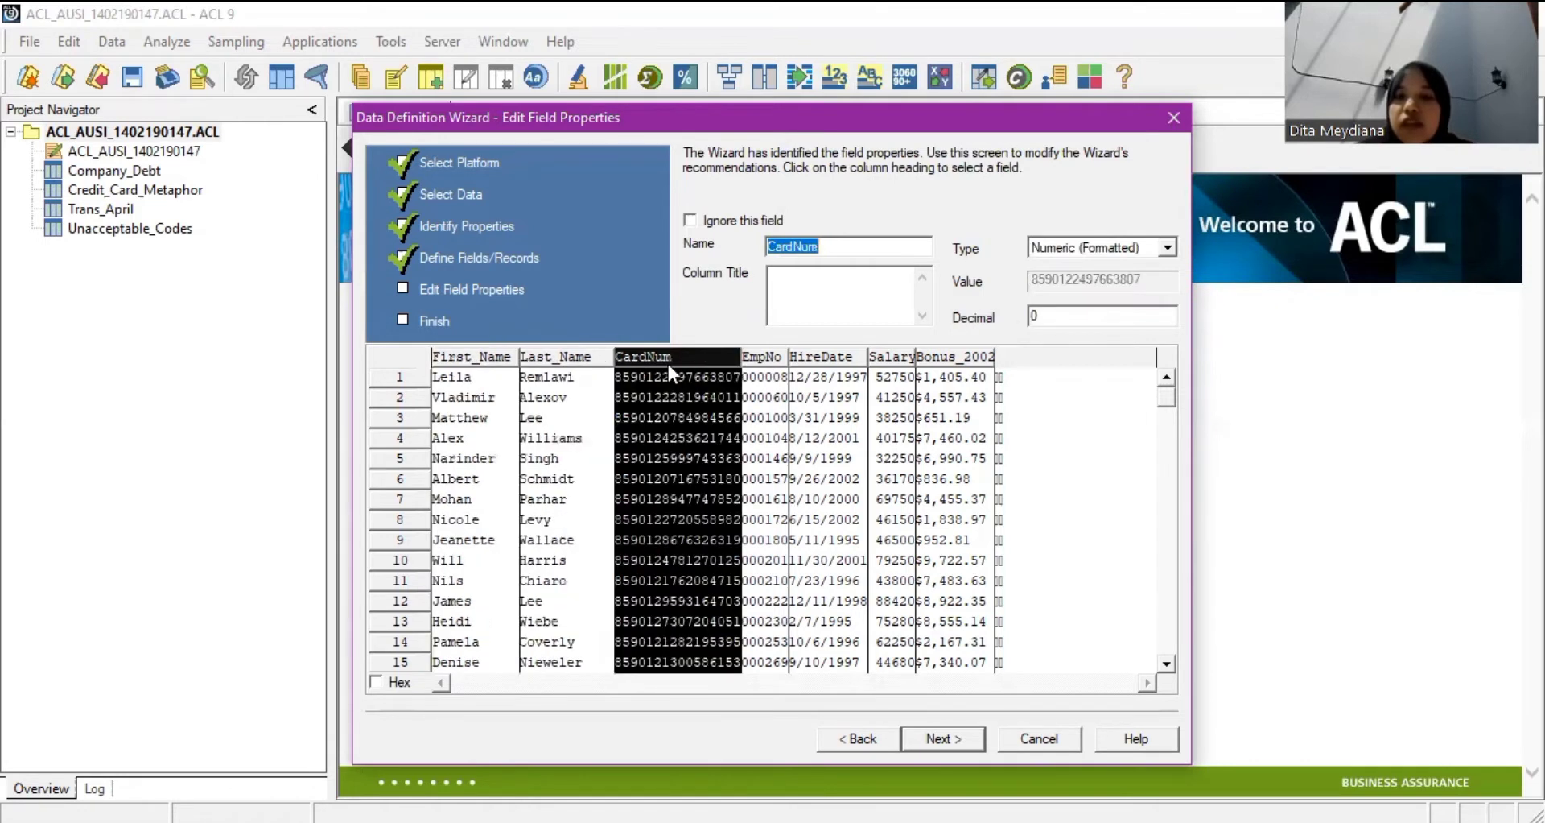
{"action": "left_click", "coordinate": [1059, 248]}
{"action": "scroll", "coordinate": [1099, 359], "scroll_direction": "up", "scroll_amount": 1}
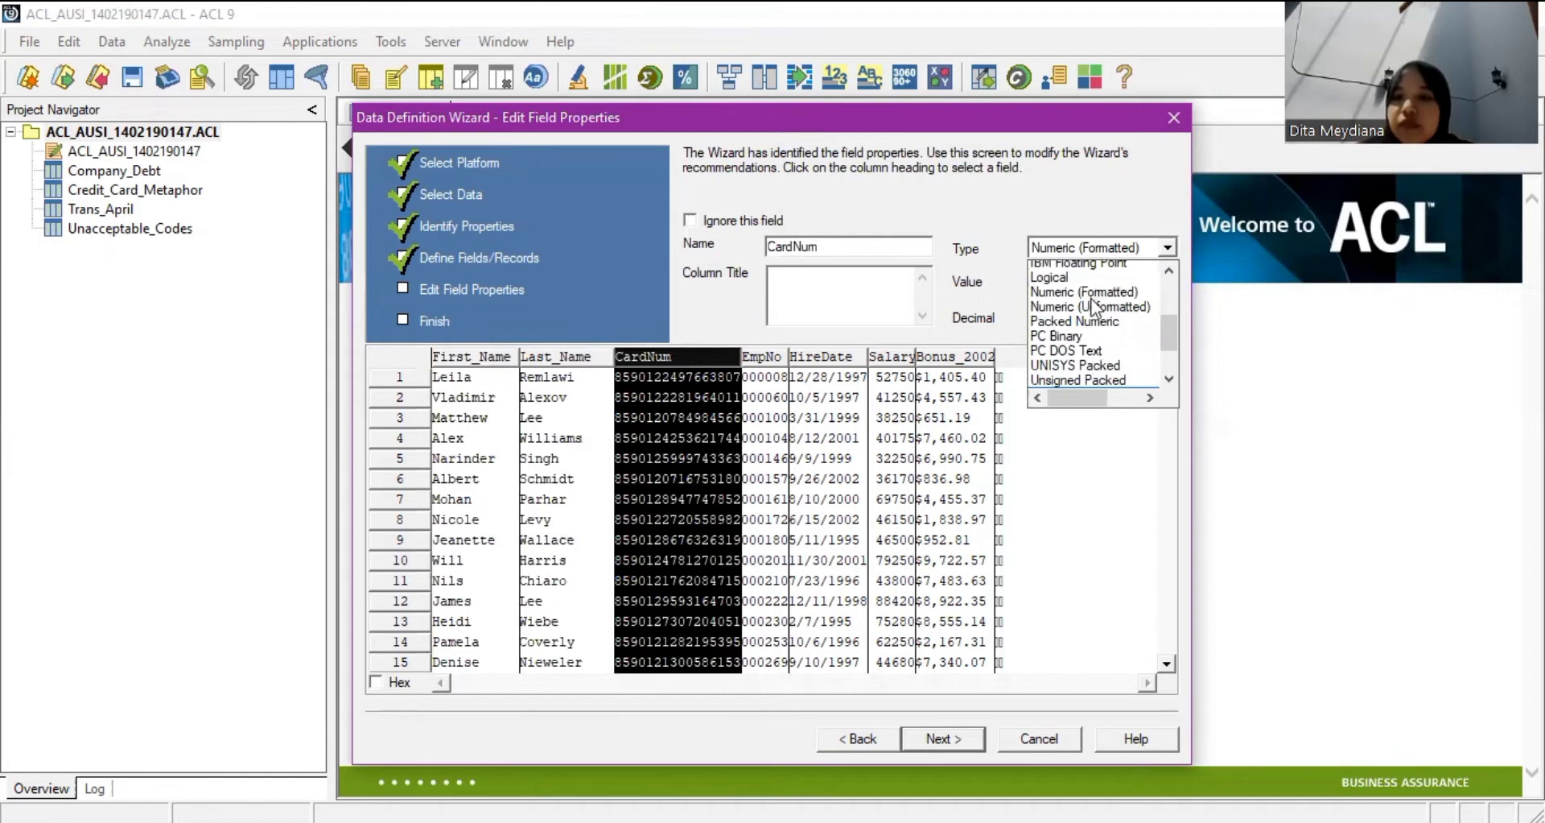
{"action": "scroll", "coordinate": [1099, 338], "scroll_direction": "up", "scroll_amount": 3}
{"action": "left_click", "coordinate": [763, 361]}
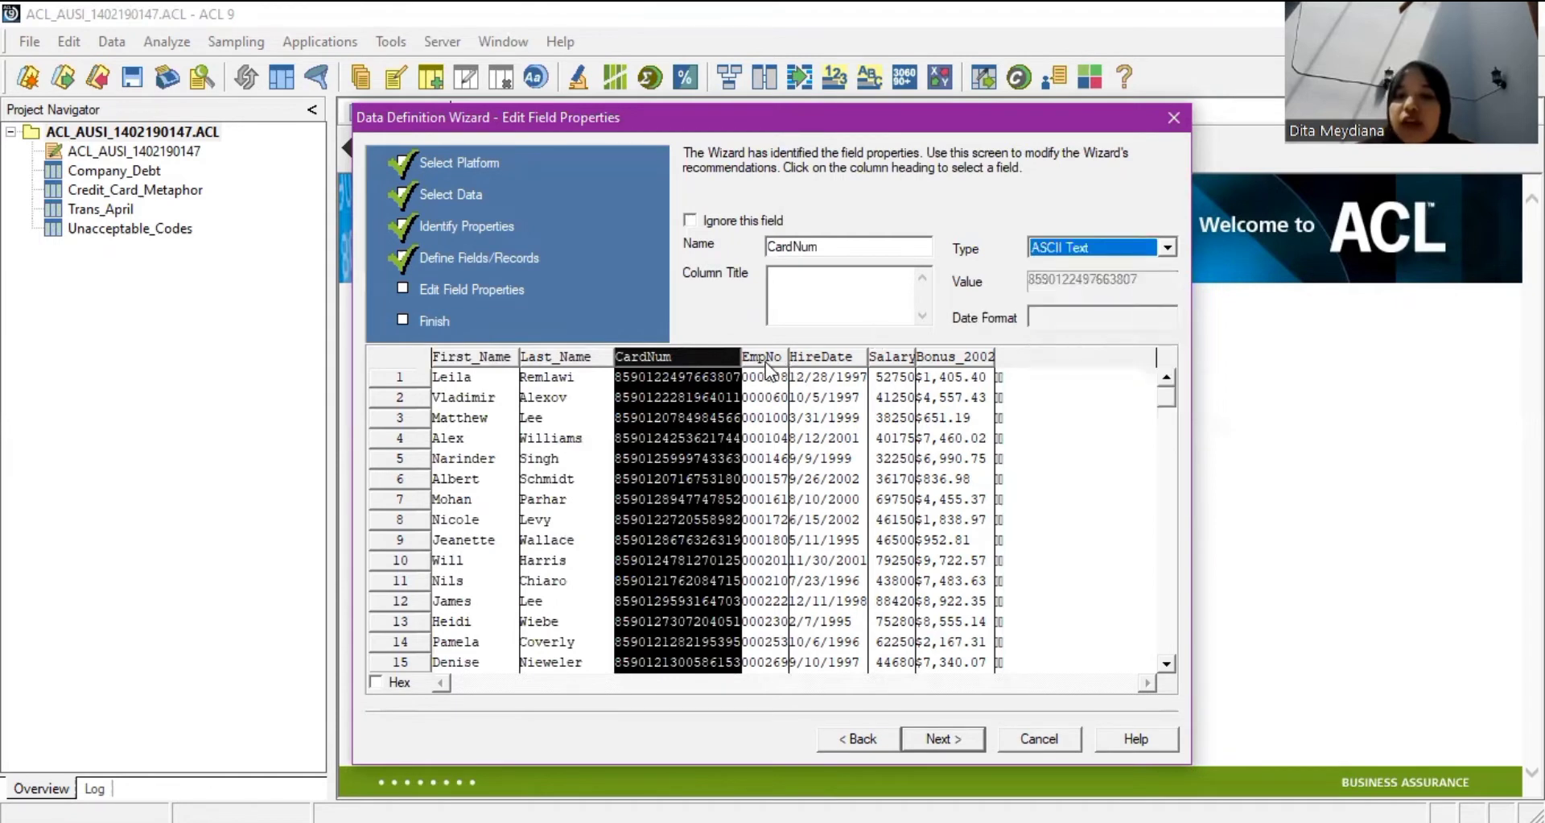
{"action": "left_click", "coordinate": [765, 361]}
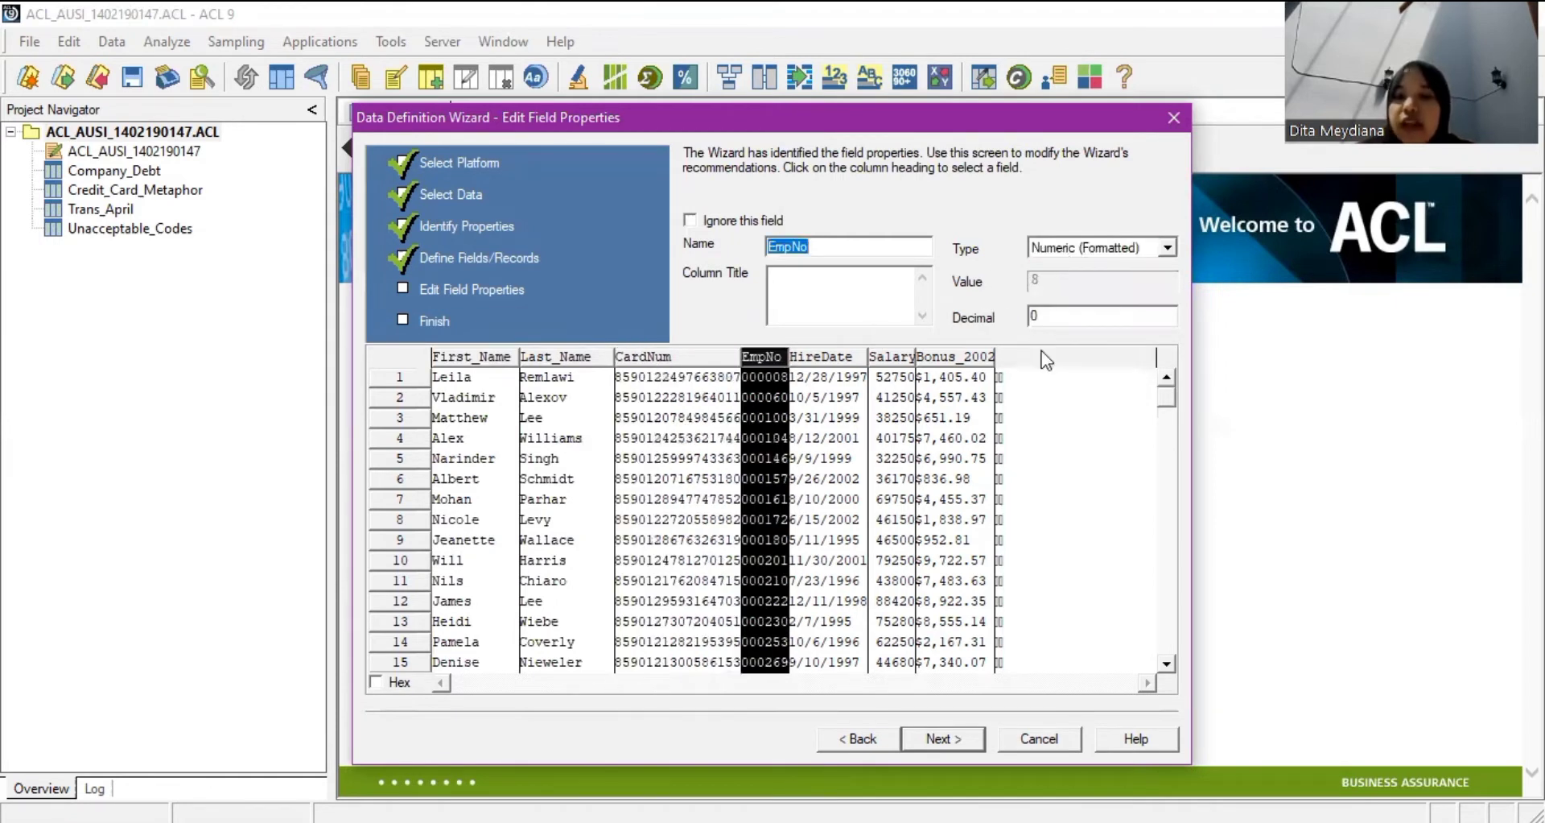
{"action": "left_click", "coordinate": [1069, 251]}
{"action": "scroll", "coordinate": [1062, 314], "scroll_direction": "up", "scroll_amount": 2}
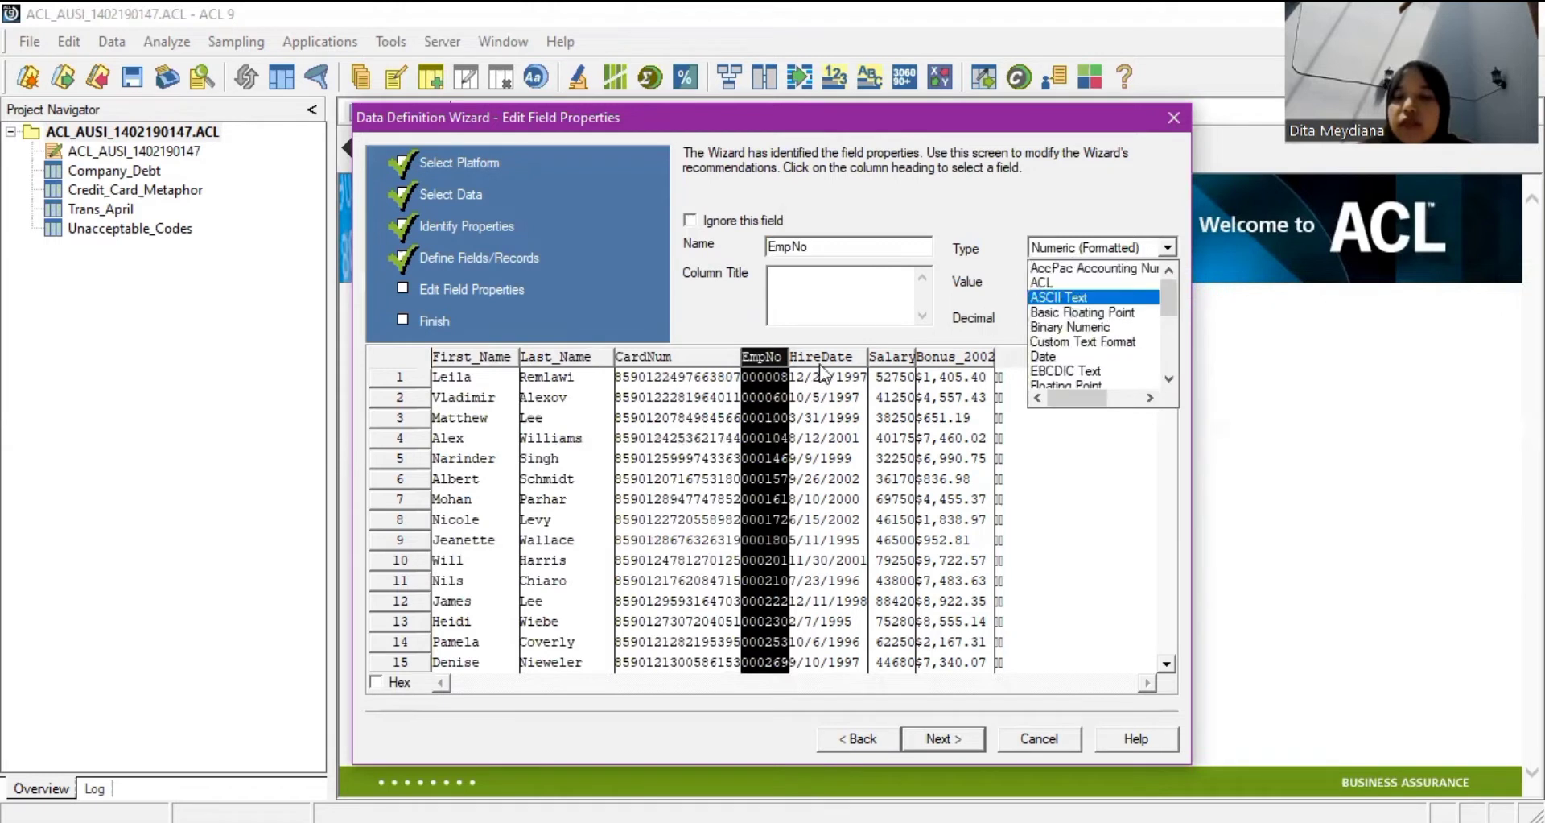
{"action": "left_click", "coordinate": [1059, 297]}
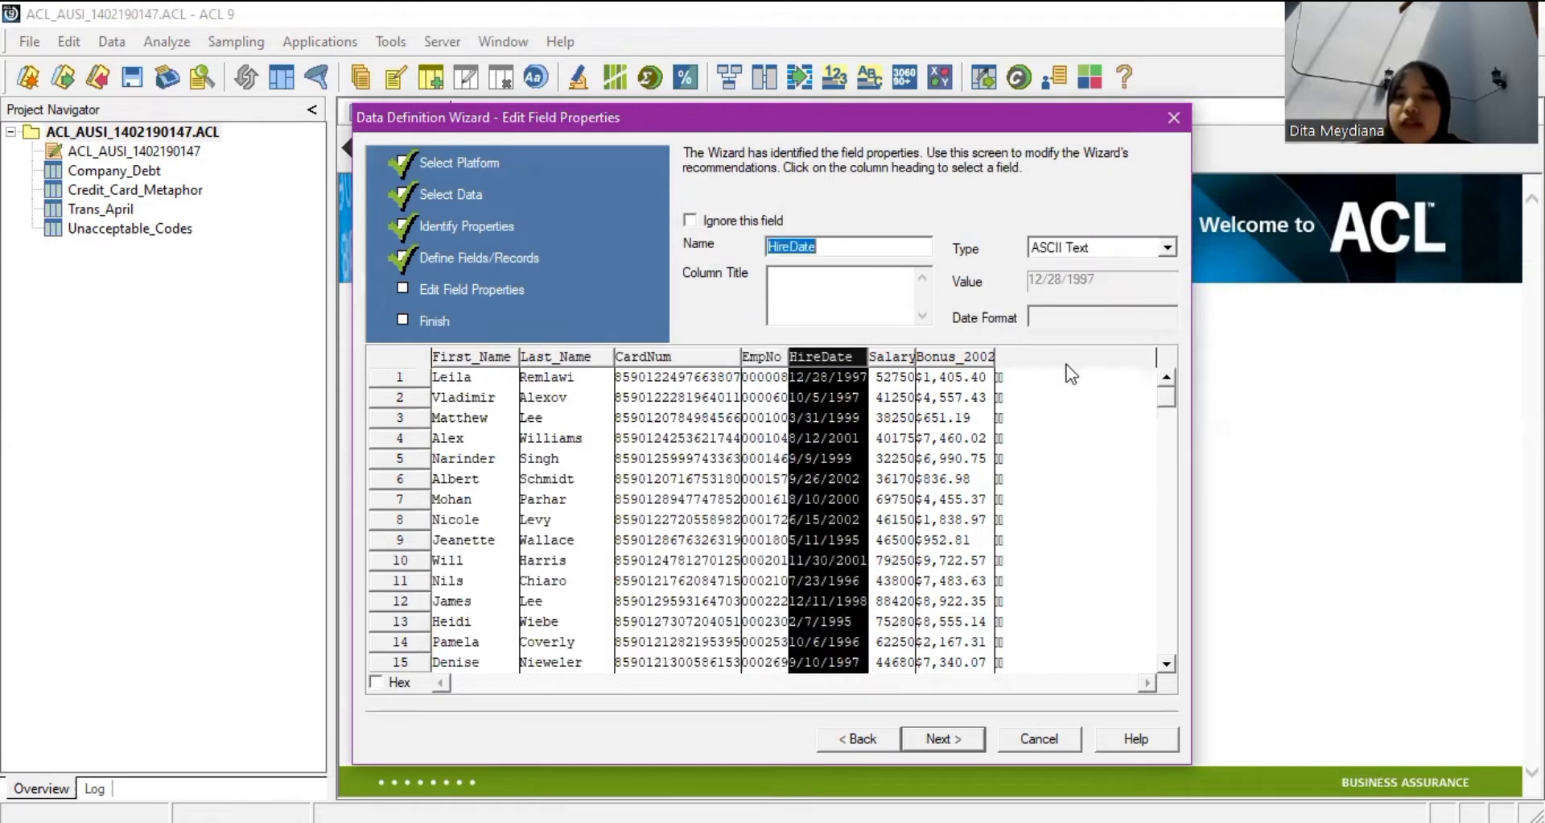
Make HireDate a Date field and Bonus_2002 a Numeric (Formatted) field.
{"action": "left_click", "coordinate": [1070, 247]}
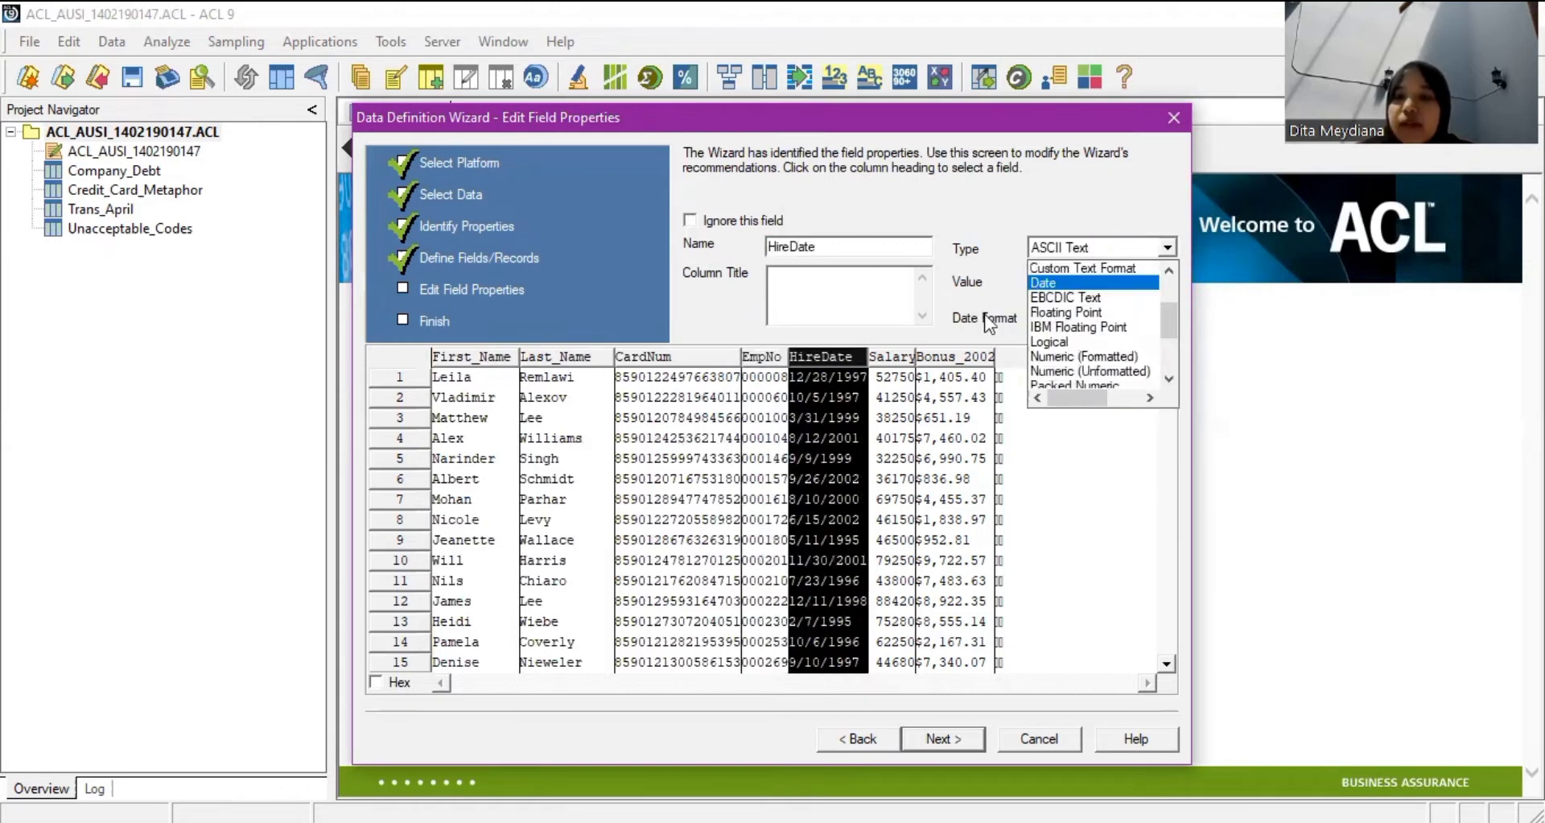
{"action": "key", "text": "Return"}
{"action": "left_click", "coordinate": [888, 356]}
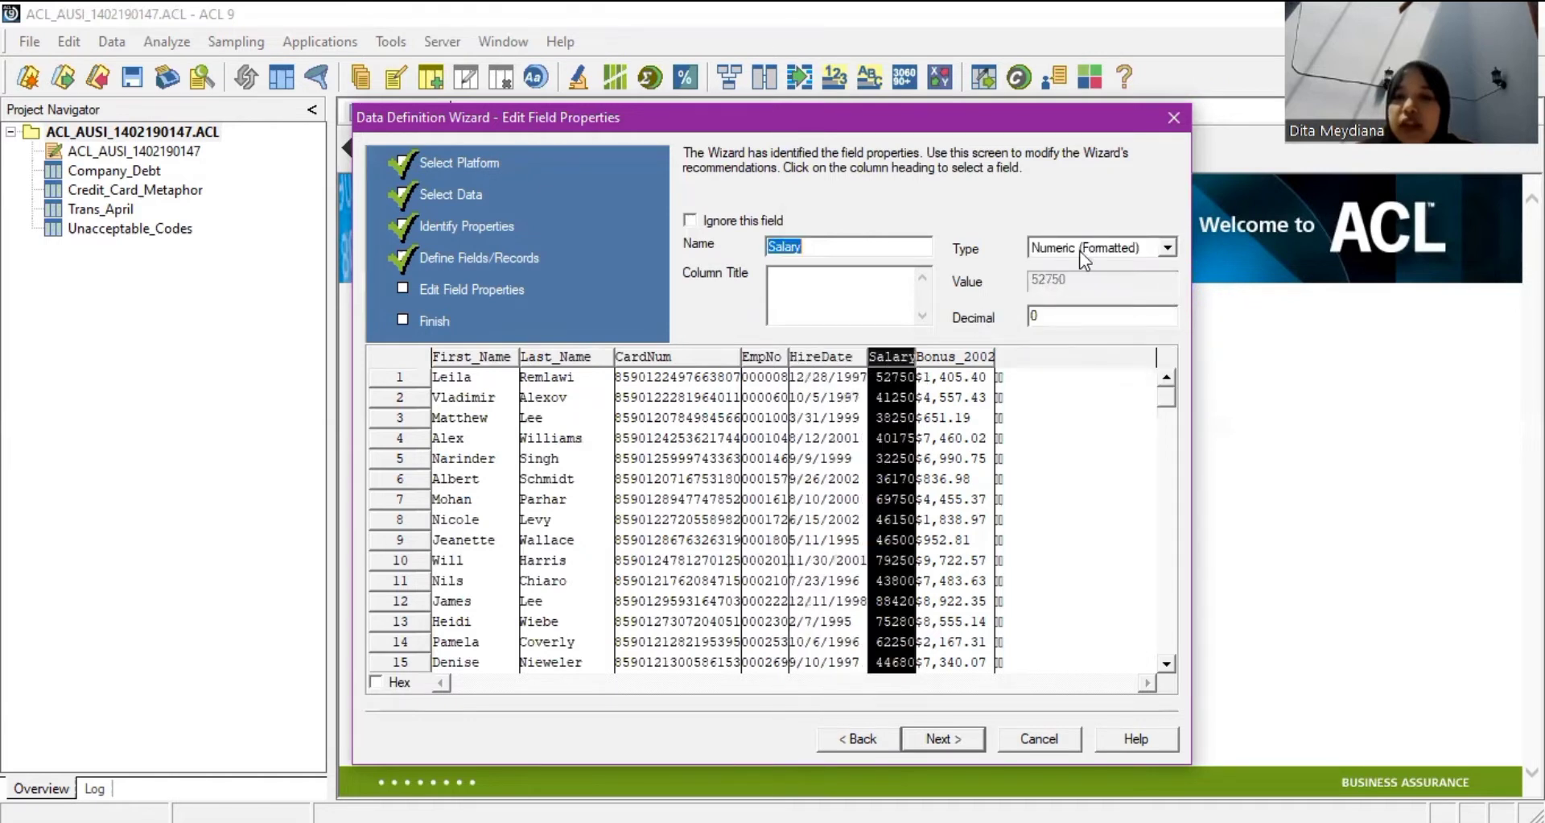
{"action": "left_click", "coordinate": [987, 358]}
{"action": "key", "text": "alt+Down"}
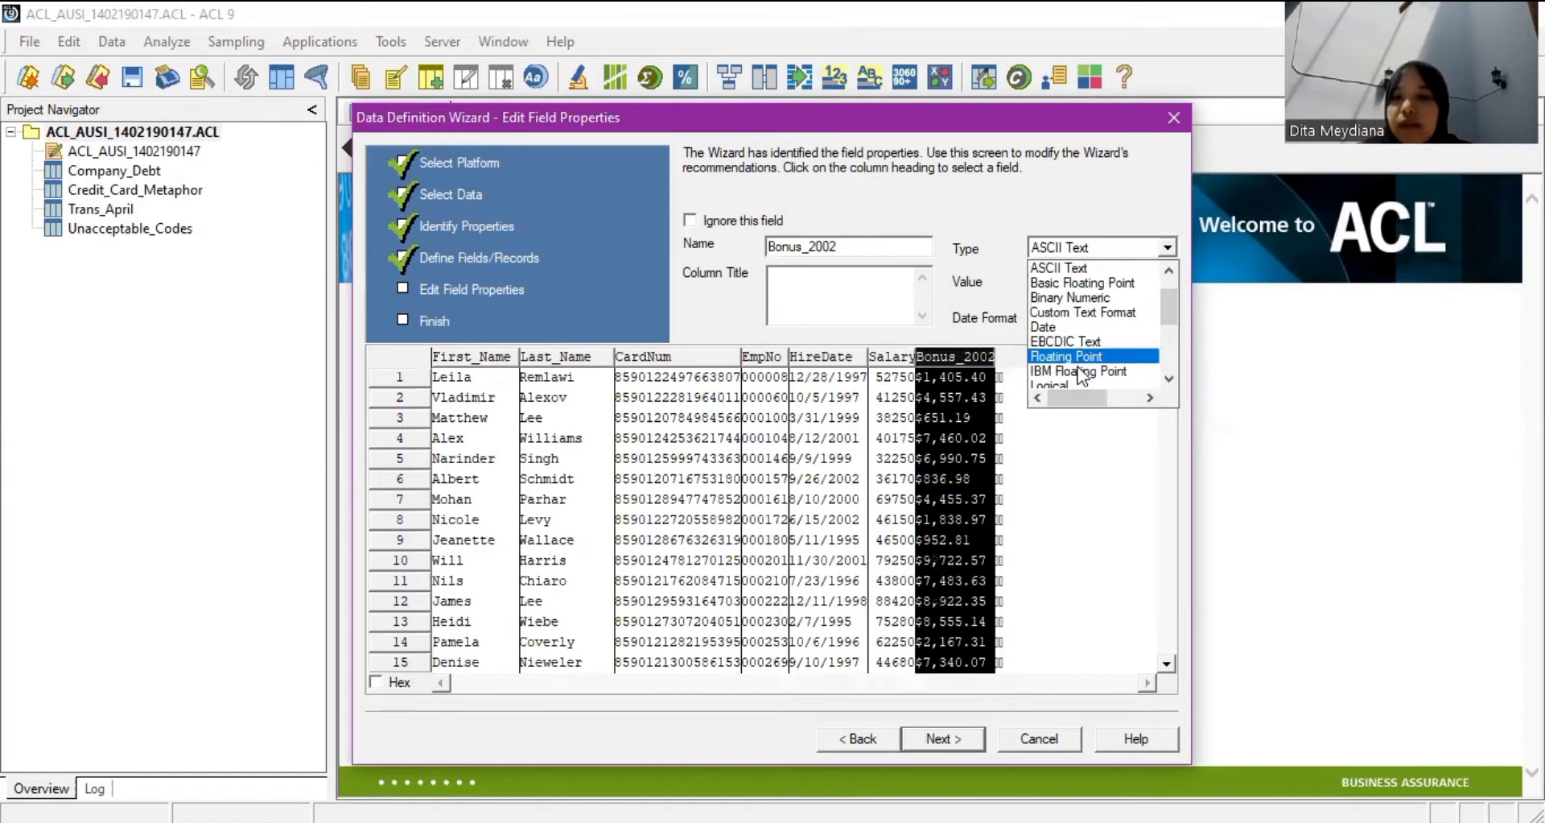
{"action": "scroll", "coordinate": [1078, 371], "scroll_direction": "down", "scroll_amount": 2}
{"action": "scroll", "coordinate": [1105, 326], "scroll_direction": "up", "scroll_amount": 2}
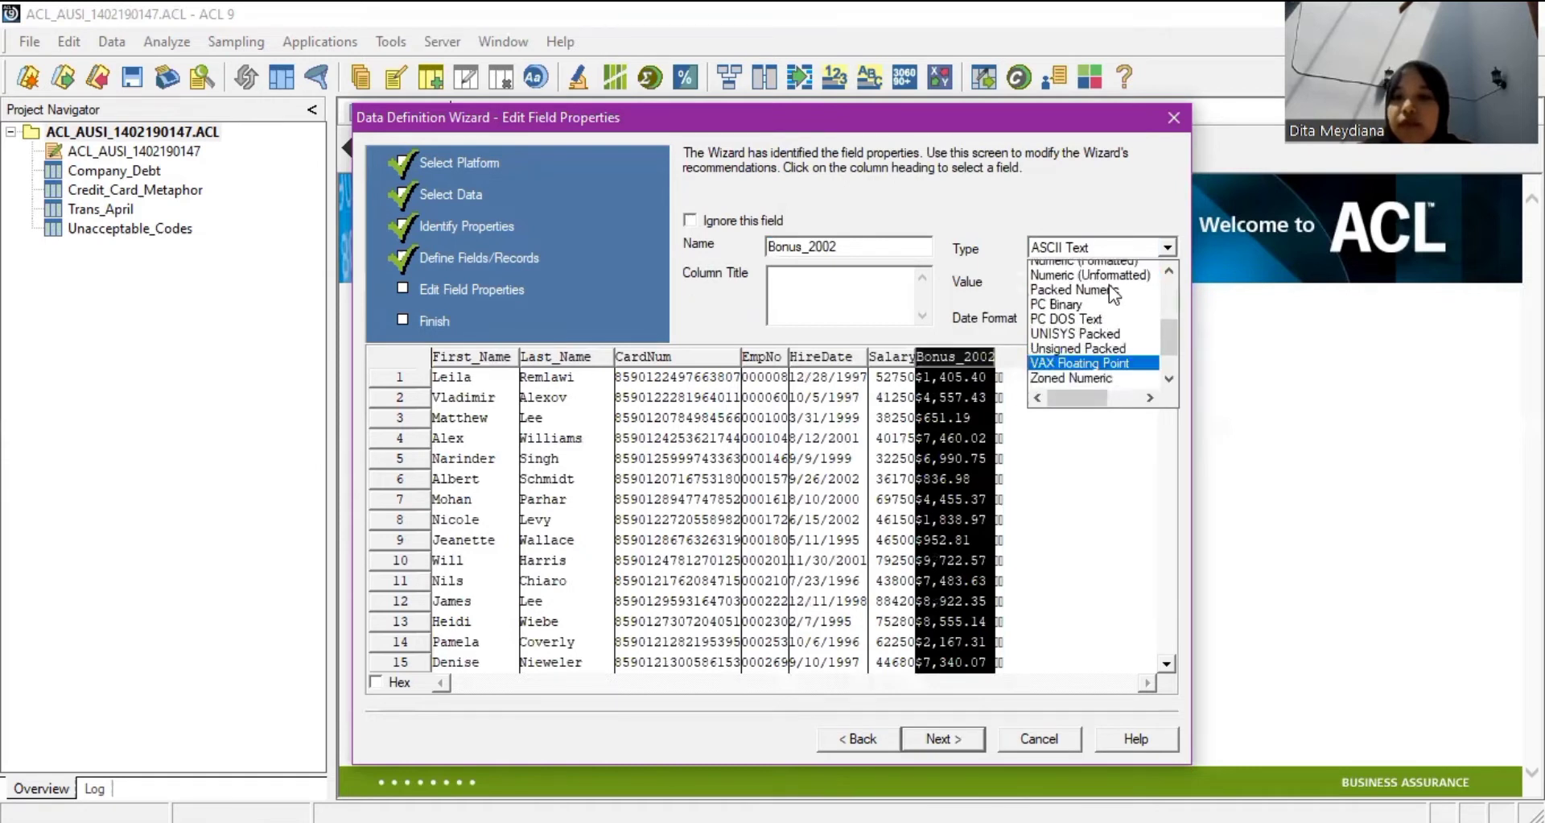
{"action": "left_click", "coordinate": [1064, 357]}
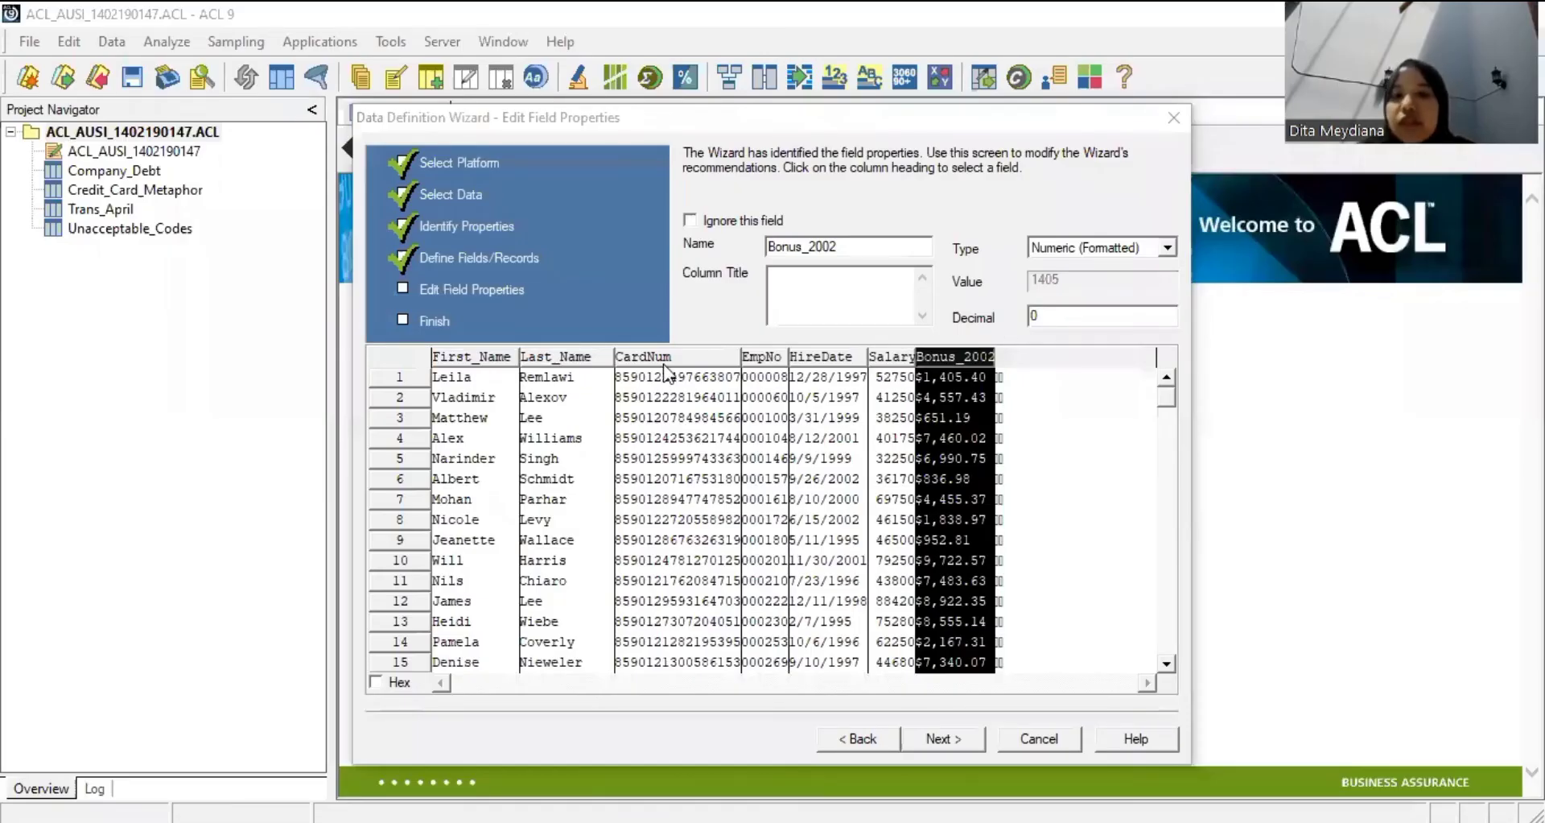
Recheck the EmpNo, HireDate, Salary and Bonus_2002 types, then finish the Employees table.
{"action": "left_click", "coordinate": [765, 358]}
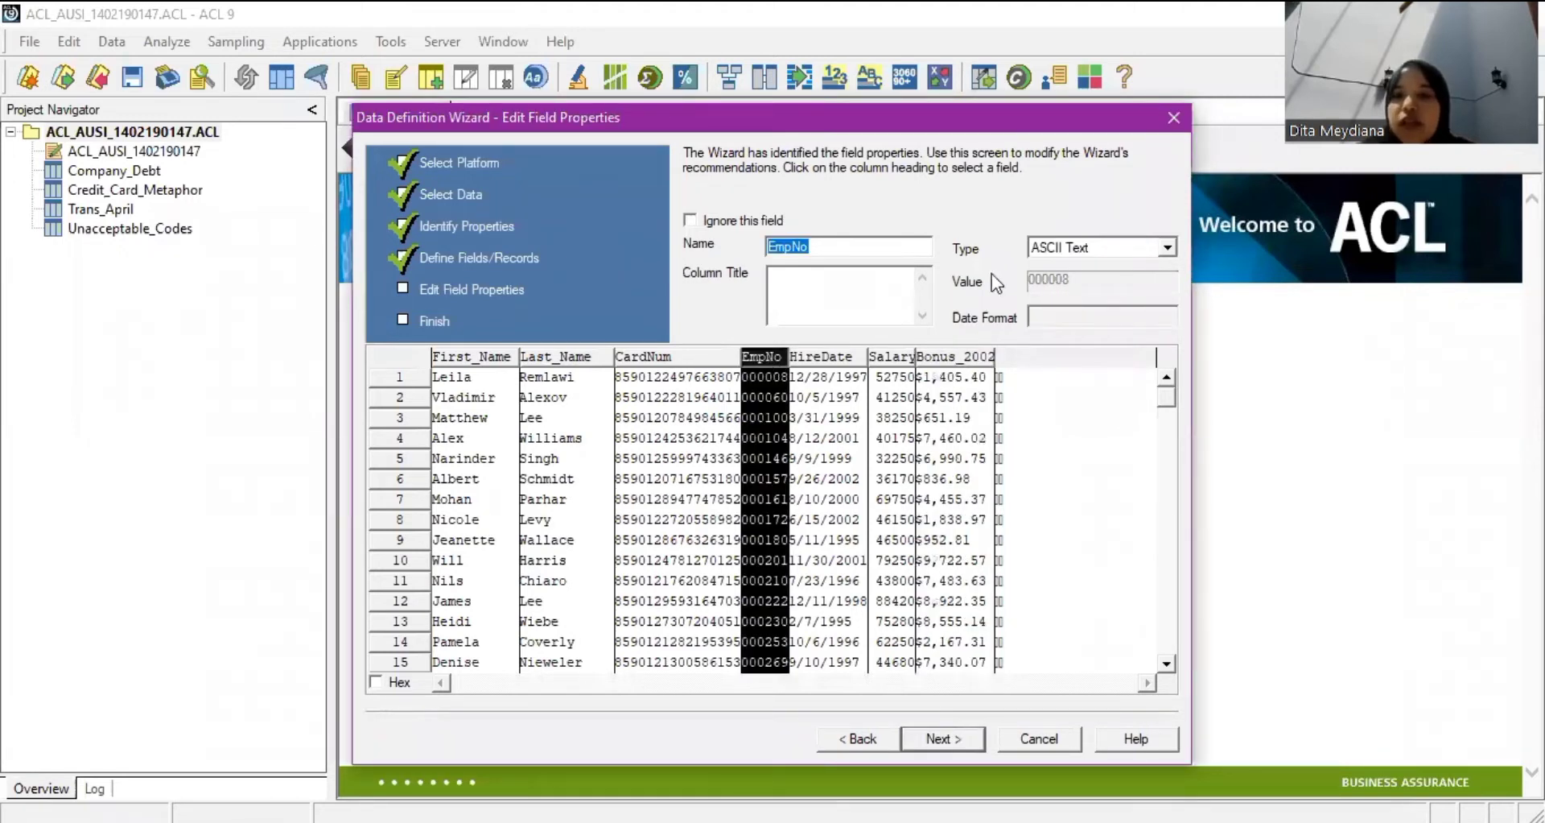
{"action": "left_click", "coordinate": [851, 359]}
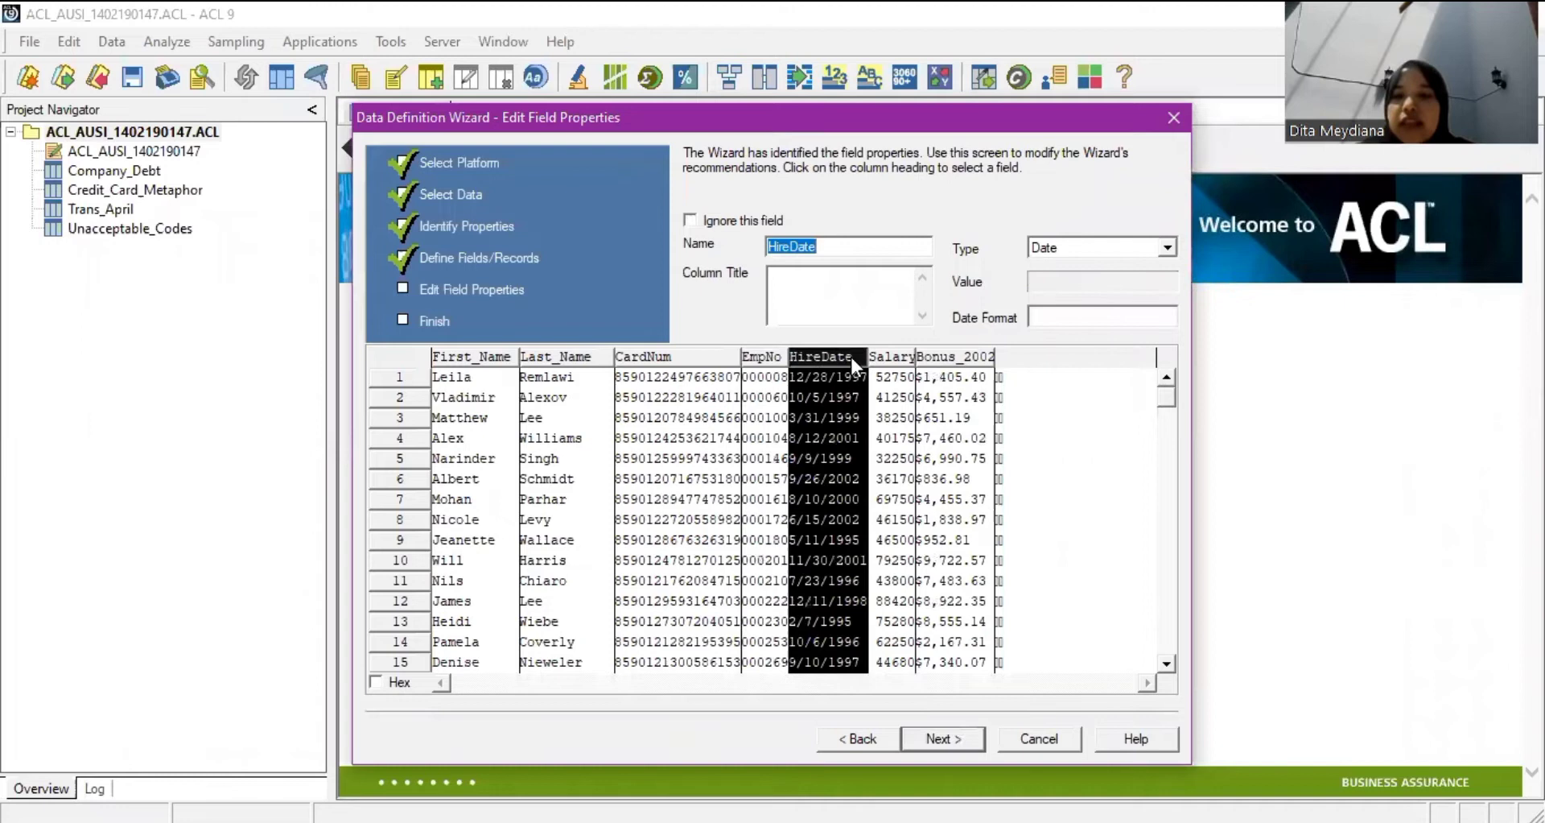
{"action": "left_click", "coordinate": [891, 359]}
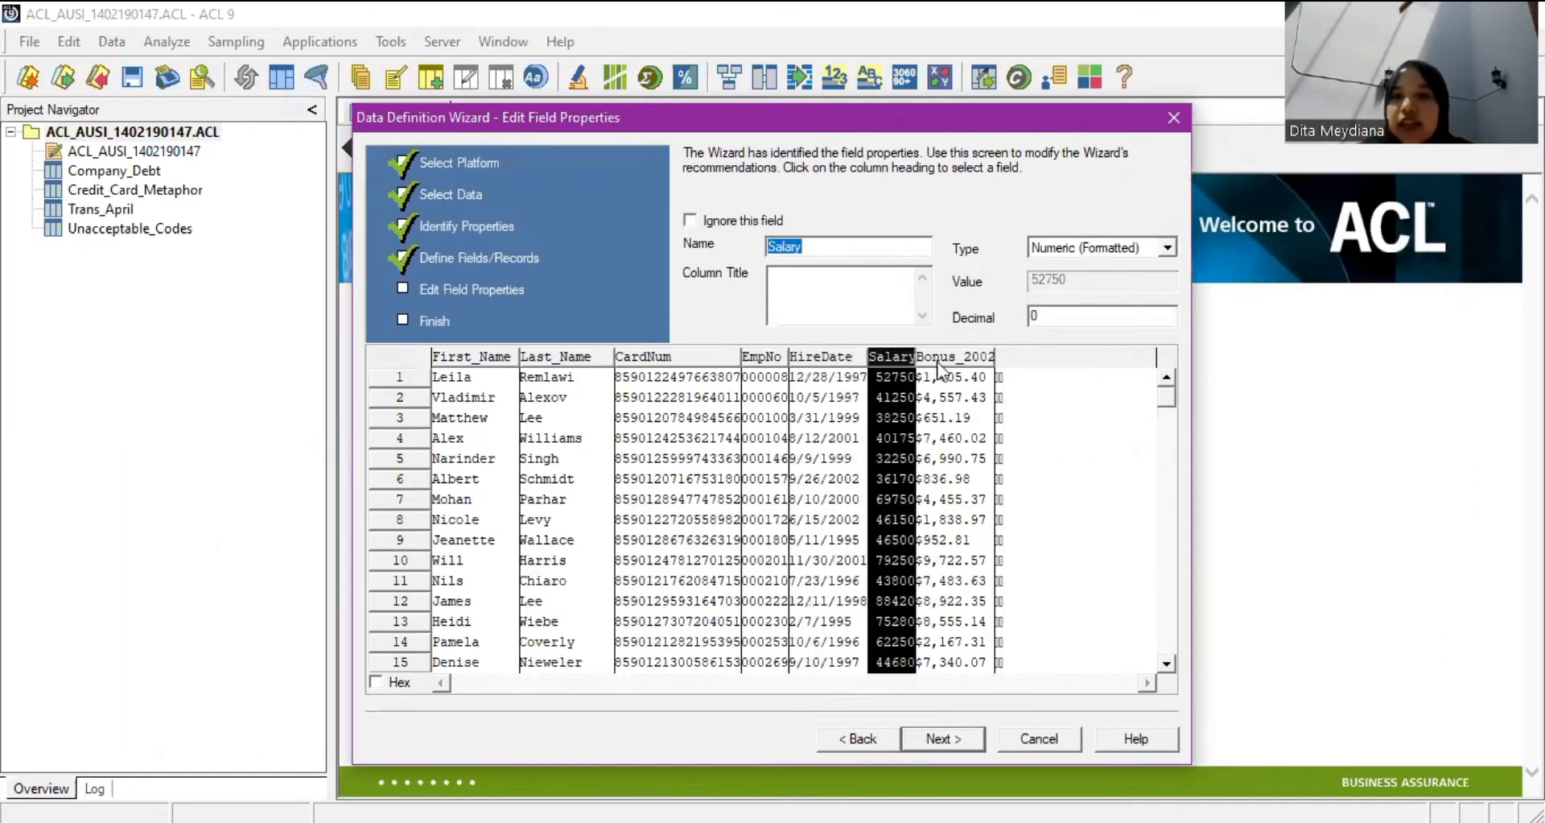
{"action": "left_click", "coordinate": [937, 359]}
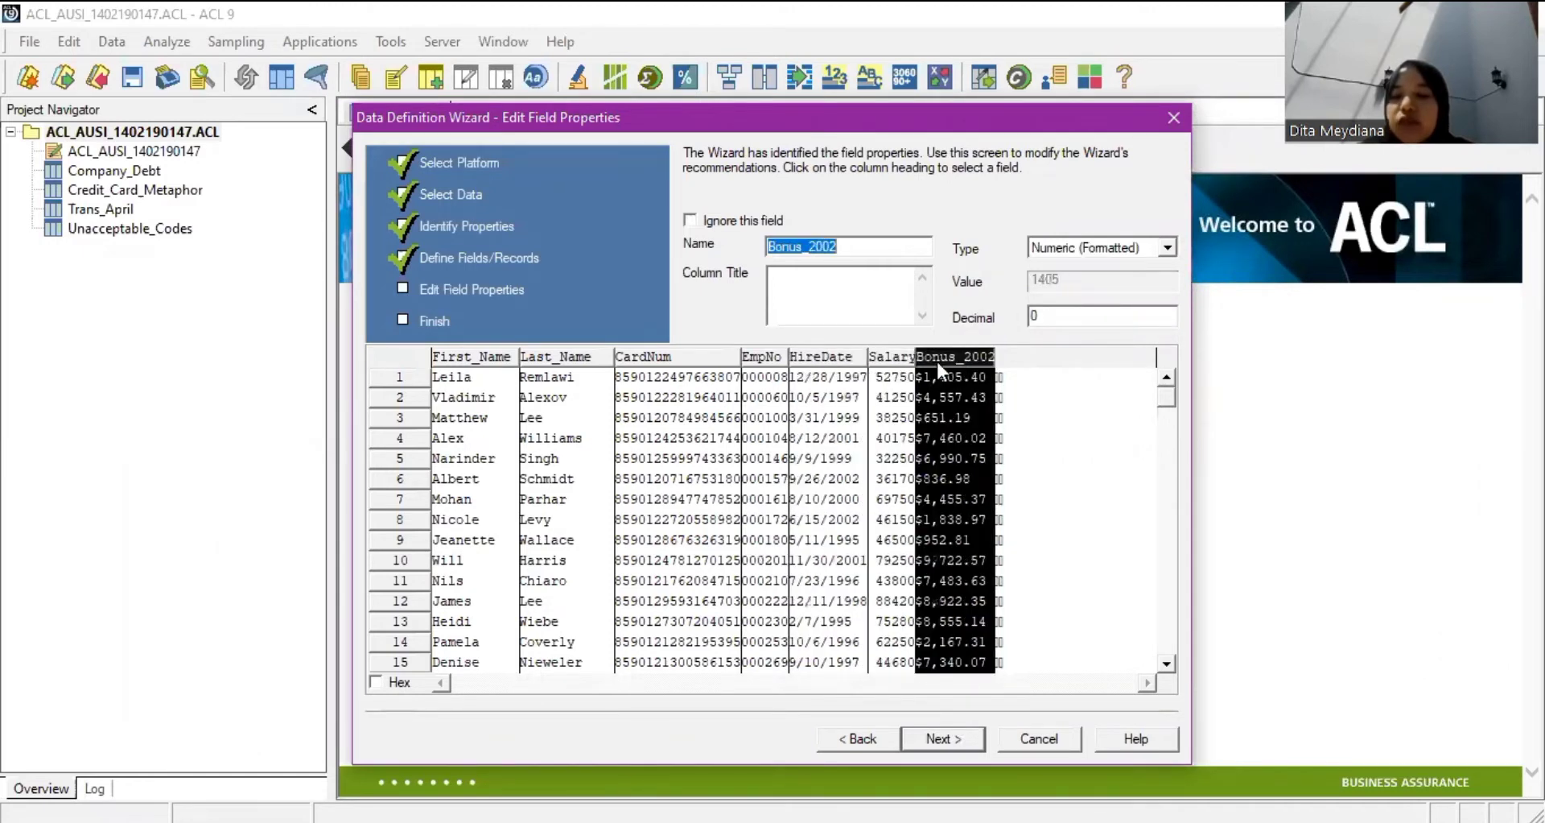
{"action": "left_click", "coordinate": [943, 740]}
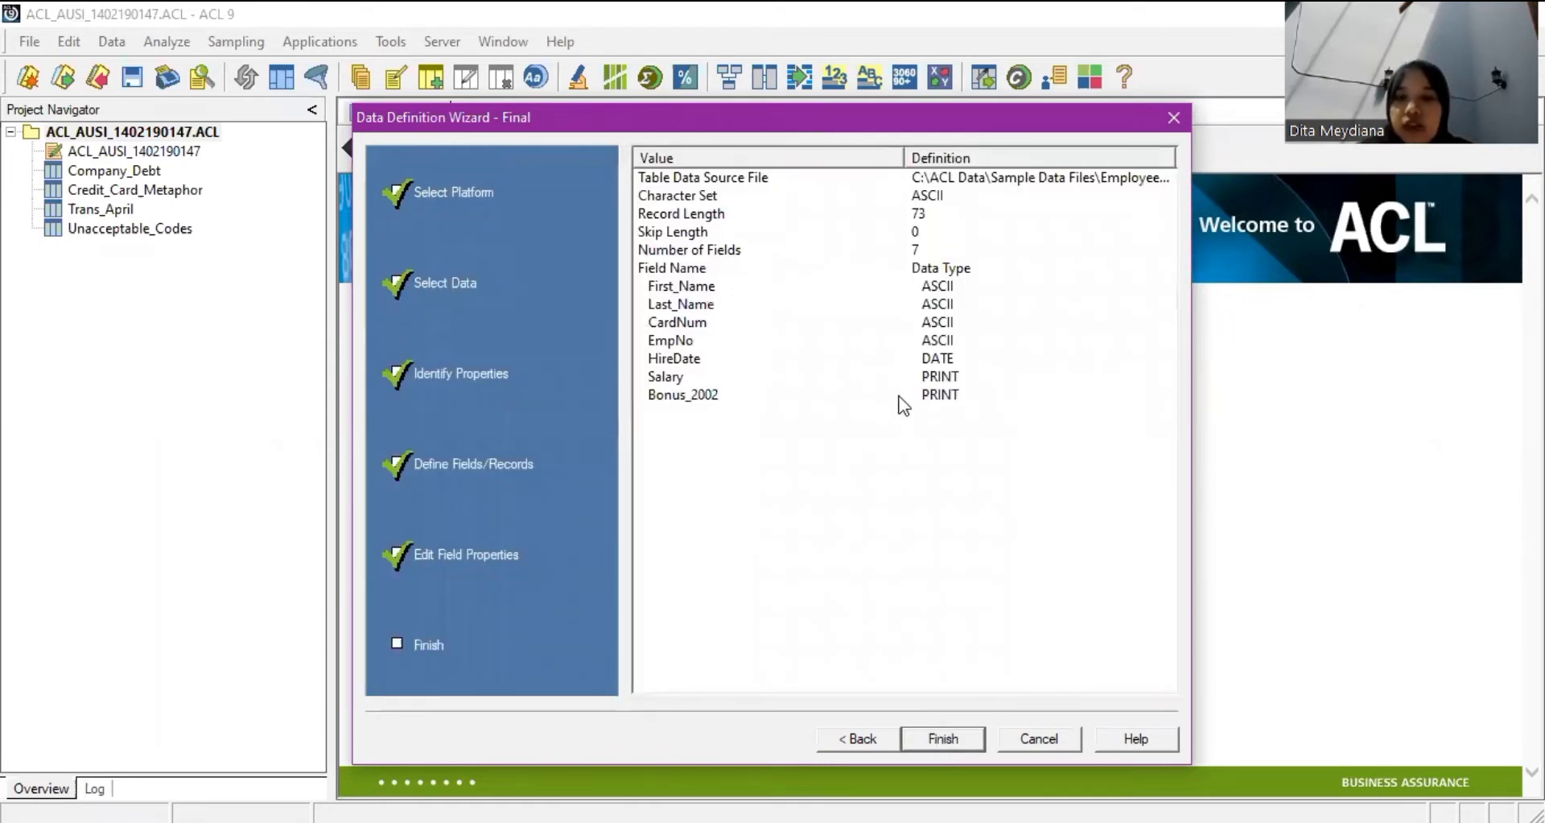
{"action": "key", "text": "Return"}
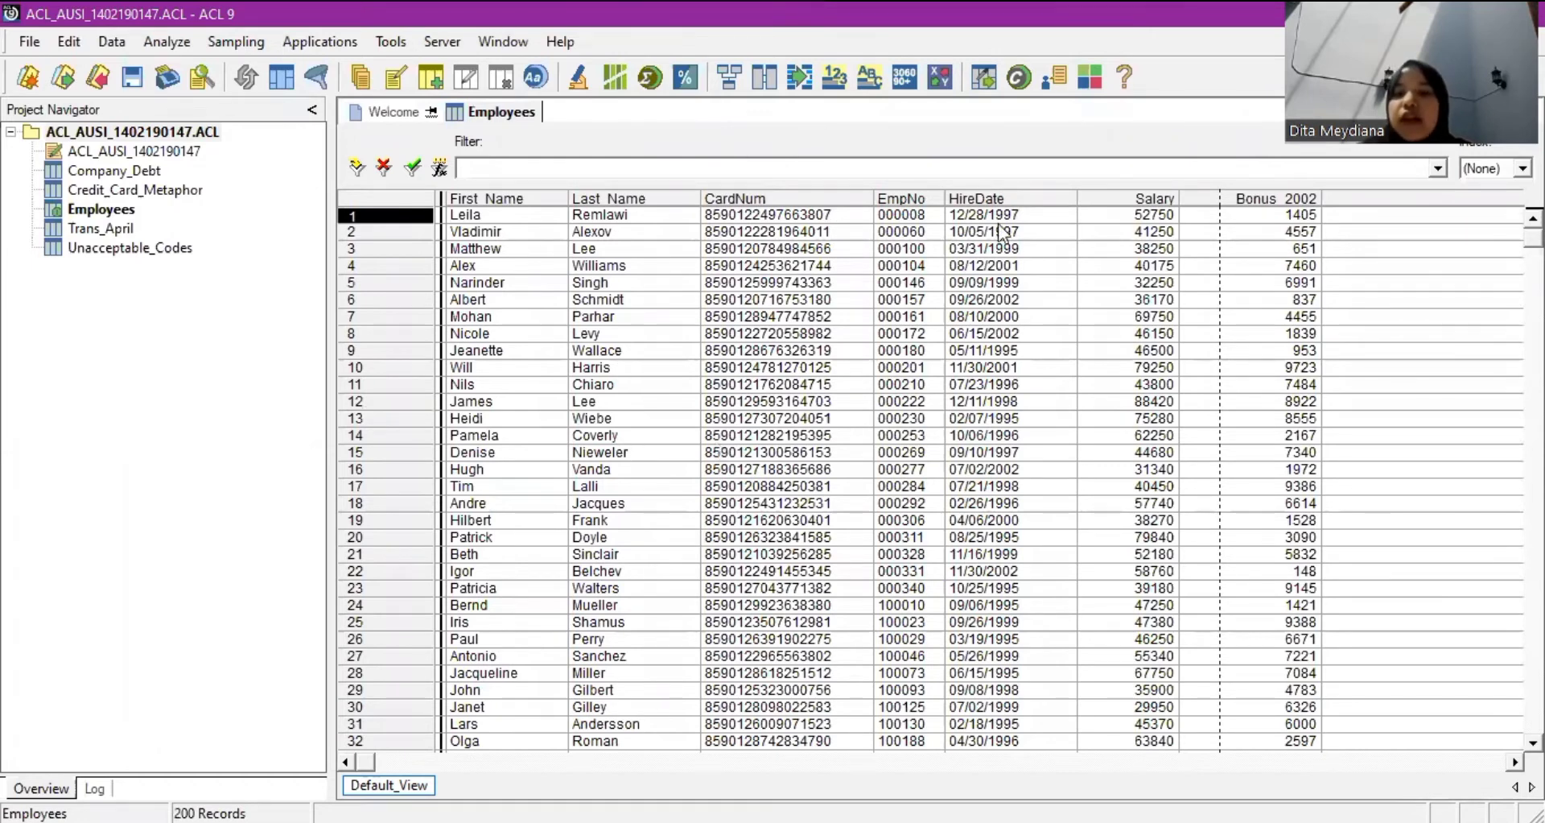
Select the project in the Project Navigator and bring up the File menu.
{"action": "left_click", "coordinate": [187, 337]}
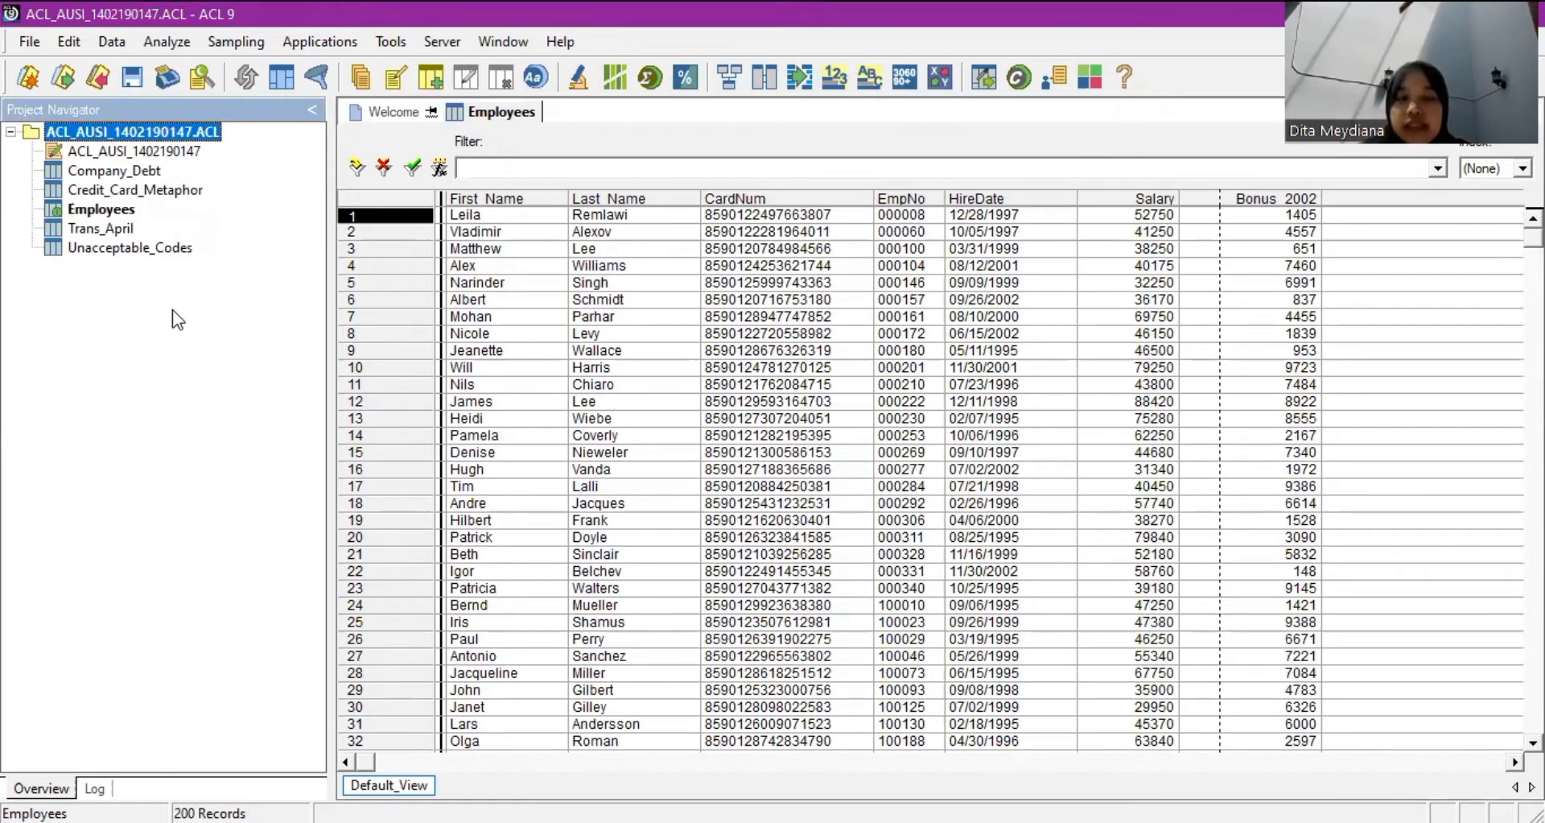
{"action": "left_click", "coordinate": [30, 42]}
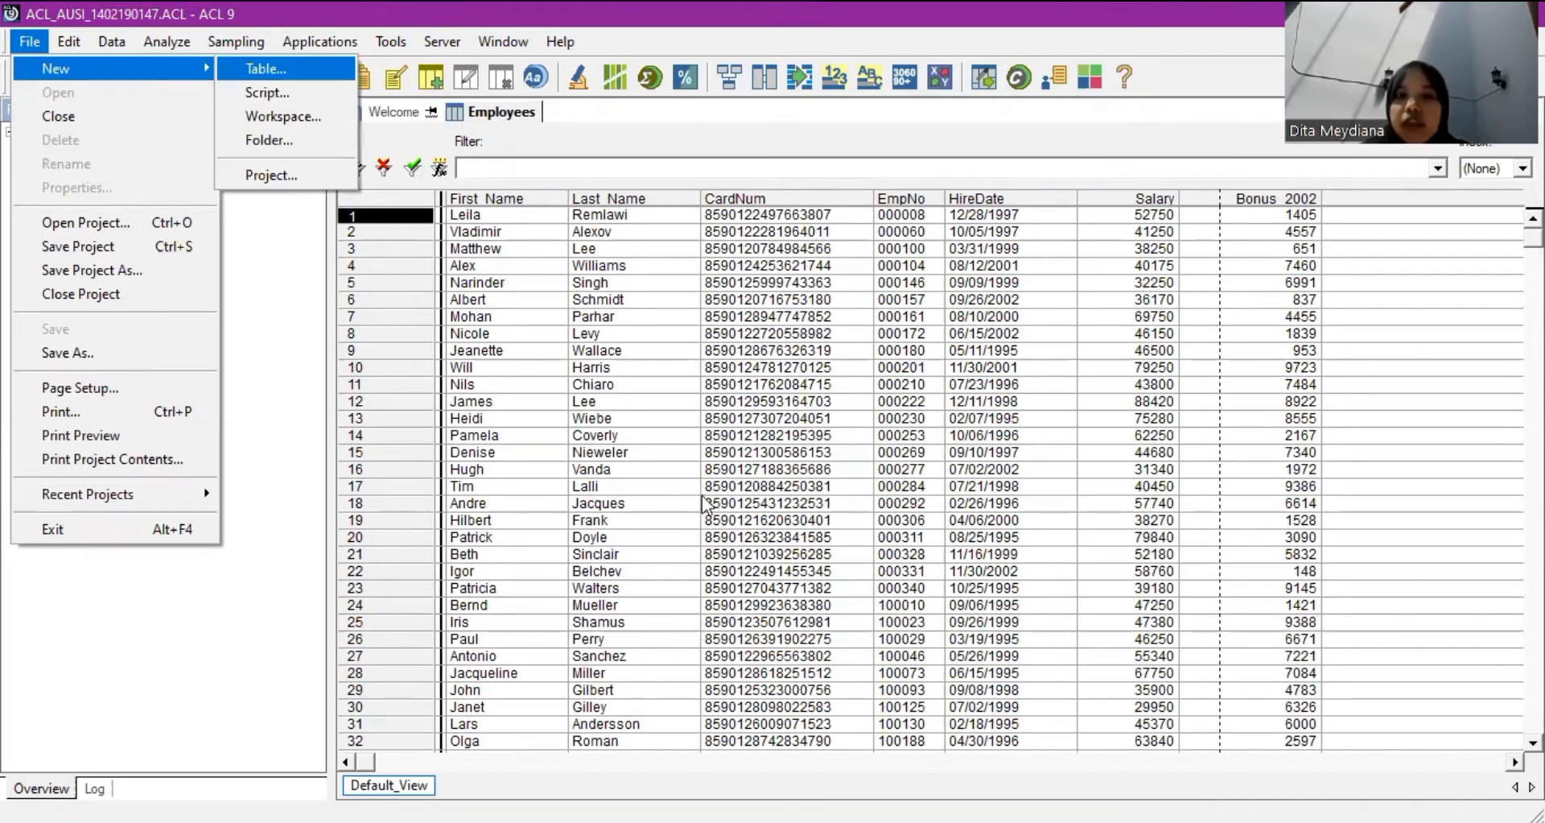
Start a new table from disk and pick Acceptable_Codes from Sample Data Files.
{"action": "left_click", "coordinate": [295, 66]}
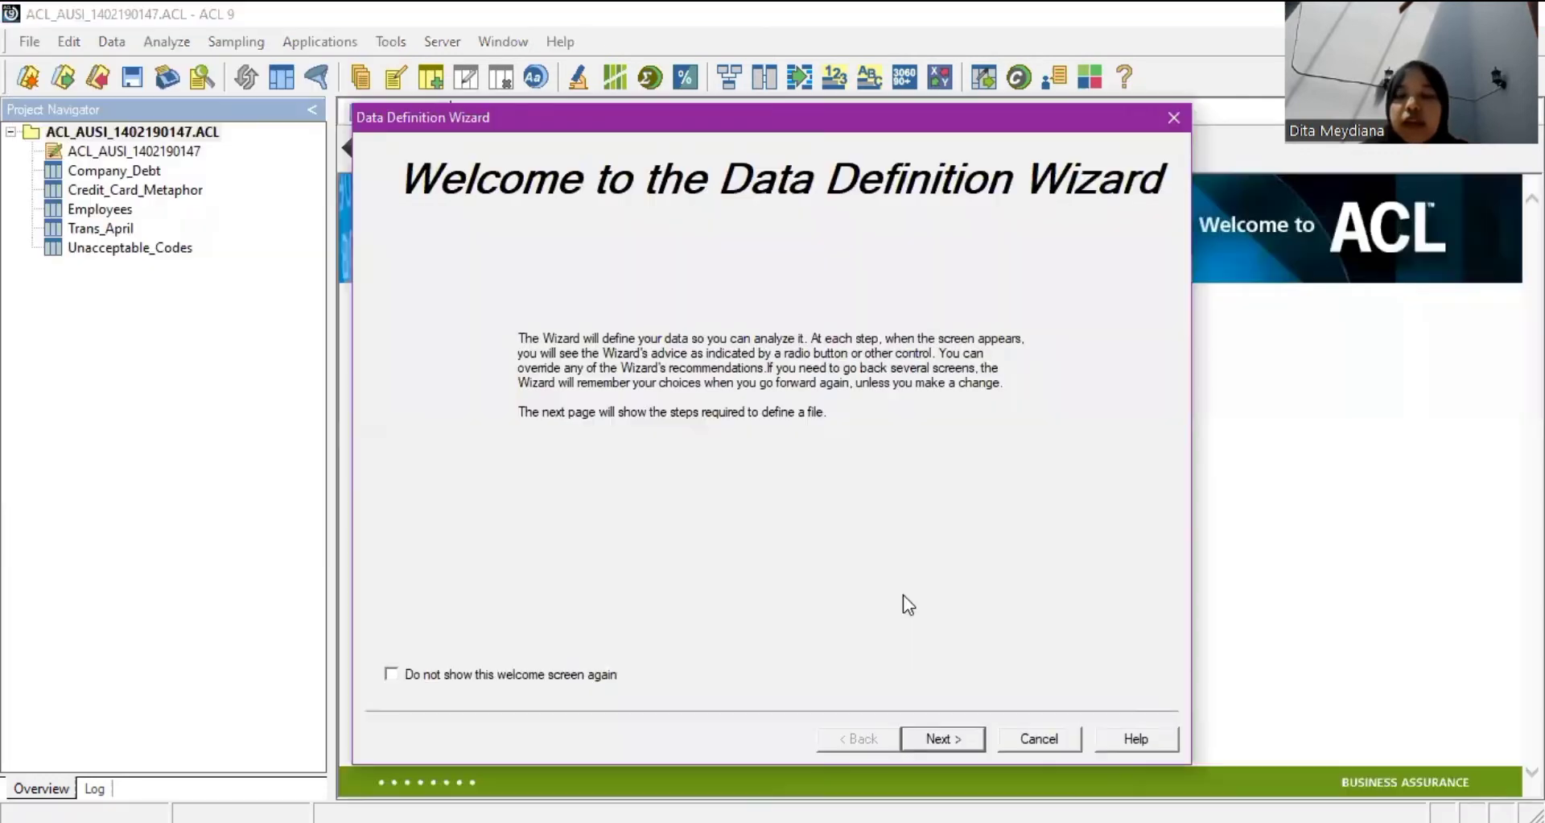
{"action": "left_click", "coordinate": [962, 736]}
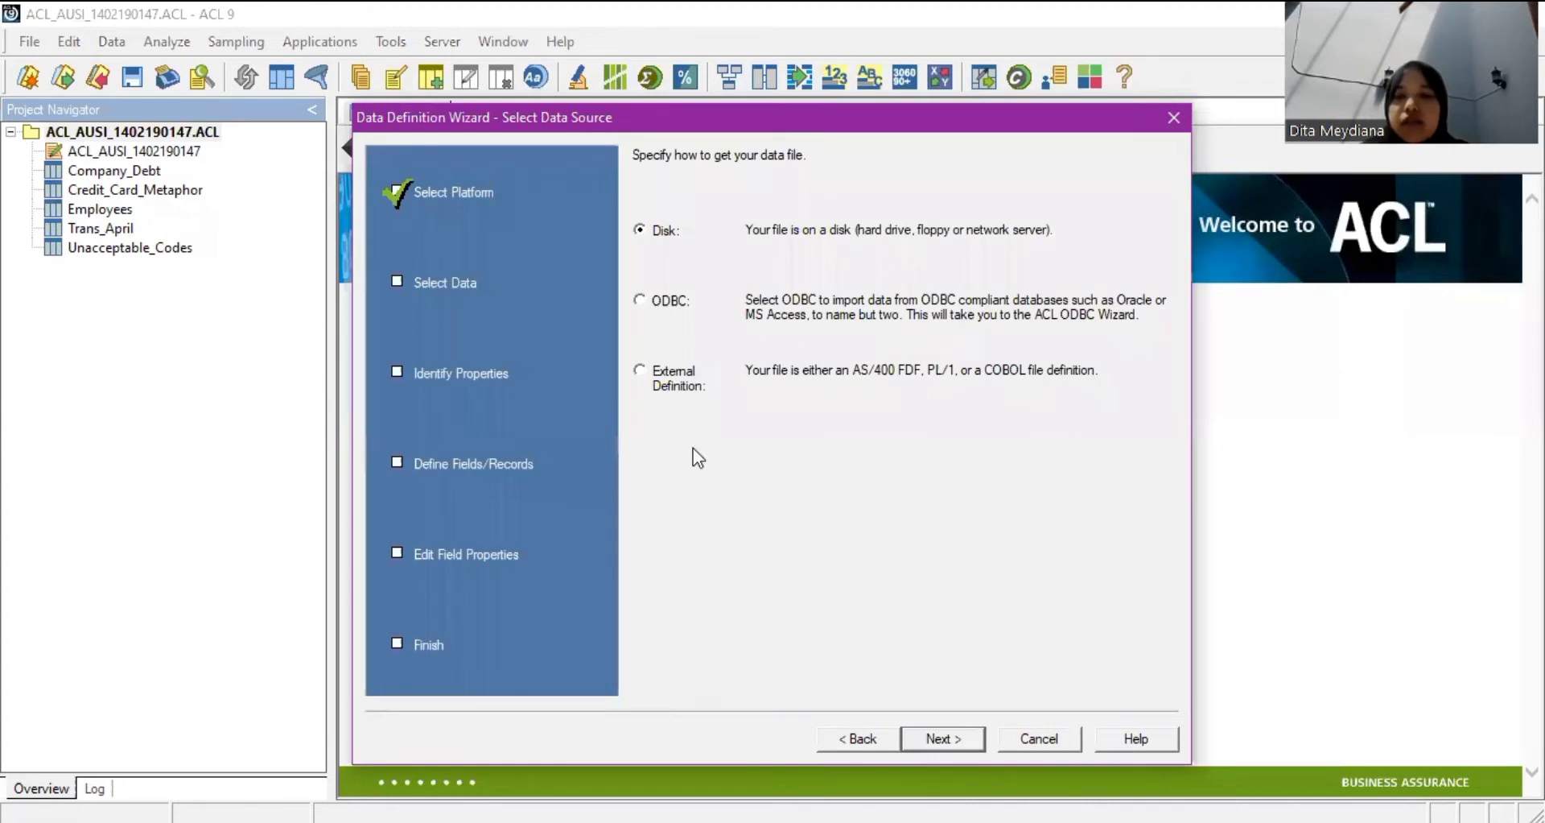
{"action": "key", "text": "Return"}
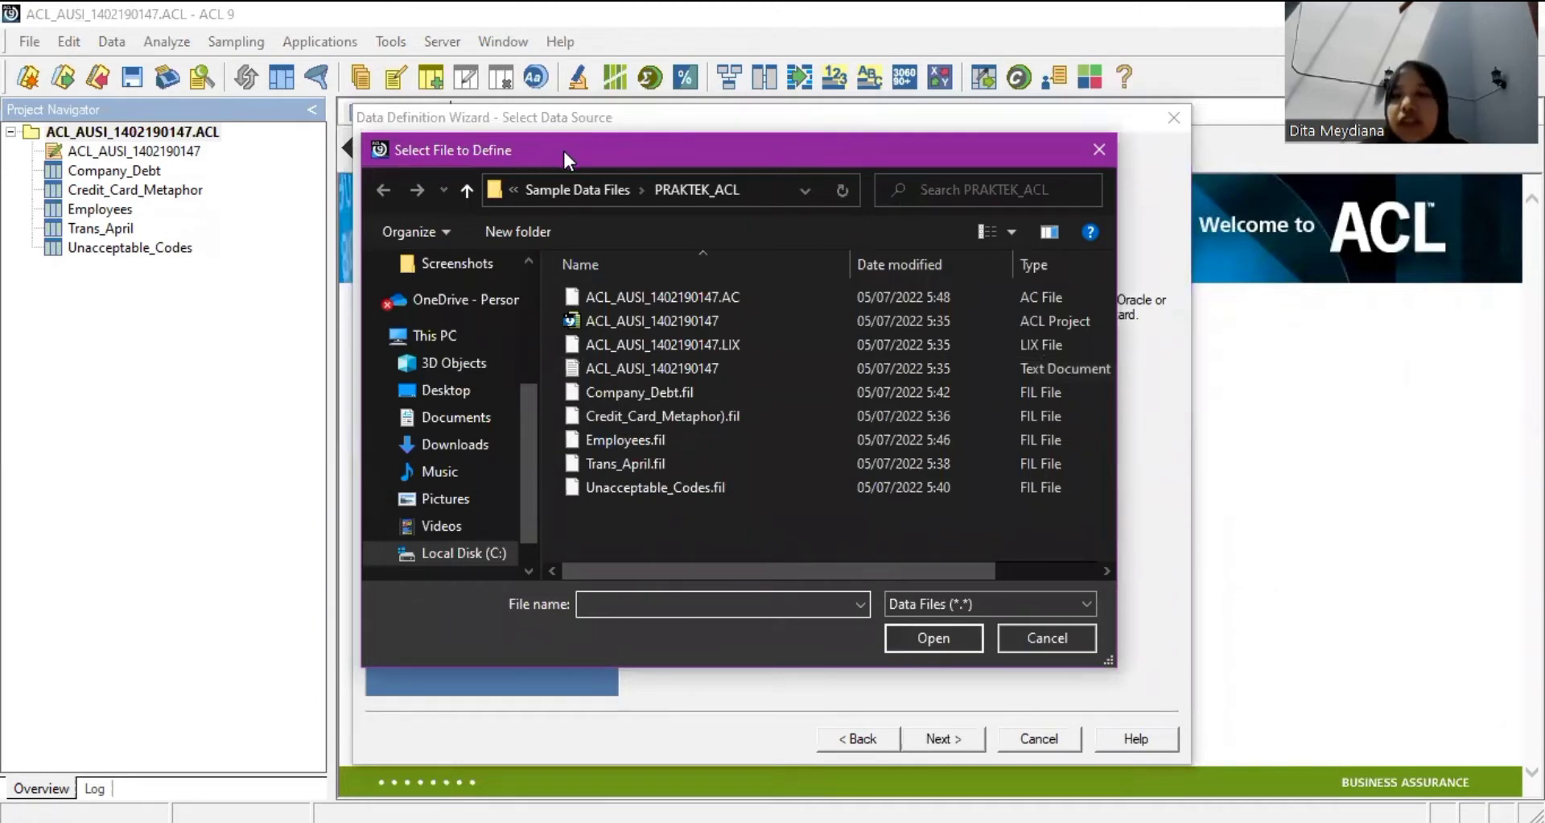
{"action": "left_click", "coordinate": [586, 188]}
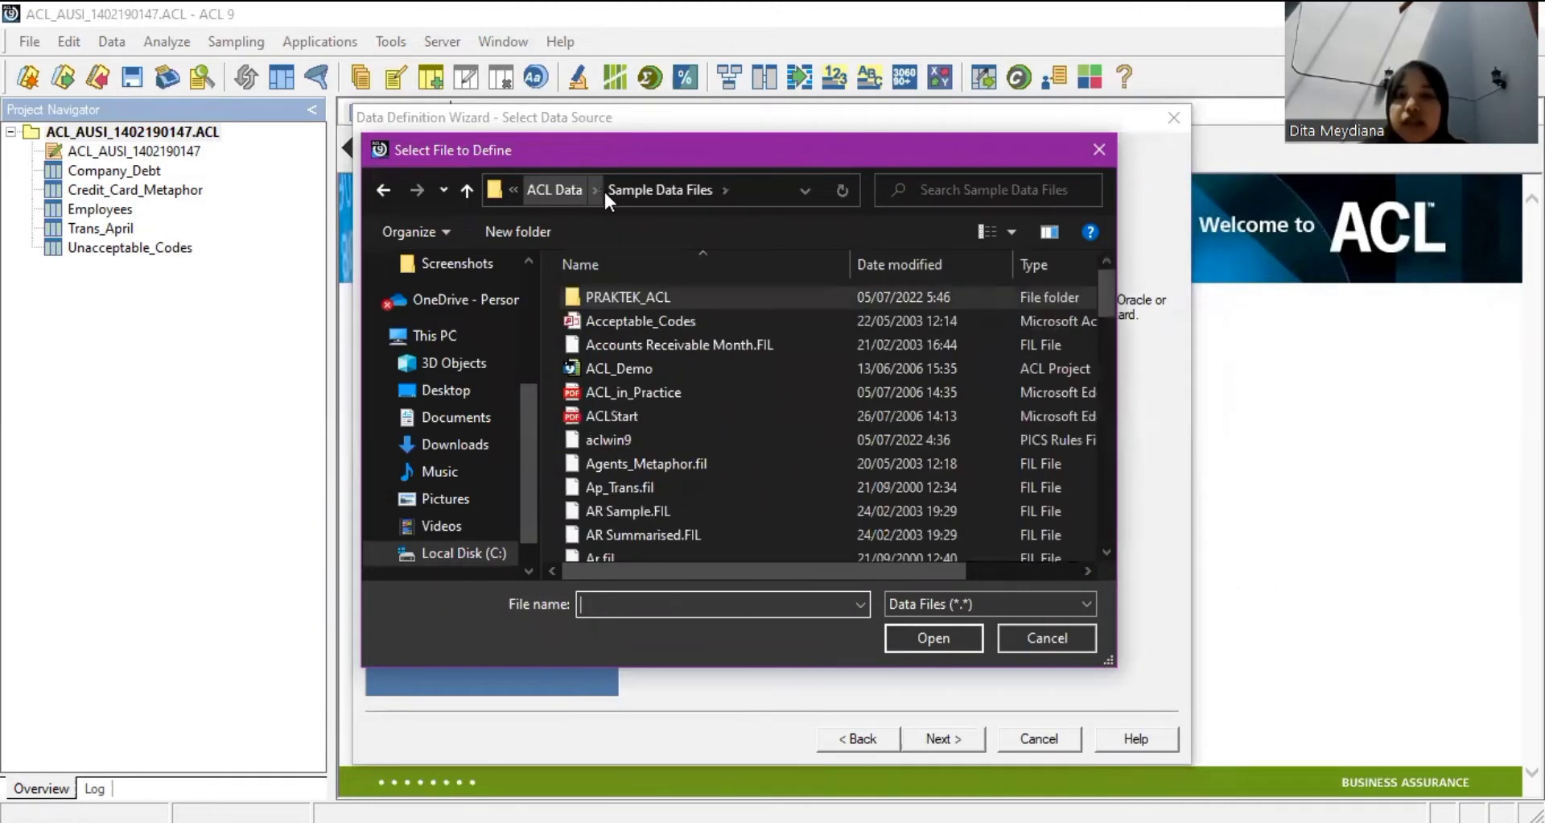
{"action": "left_click", "coordinate": [686, 319]}
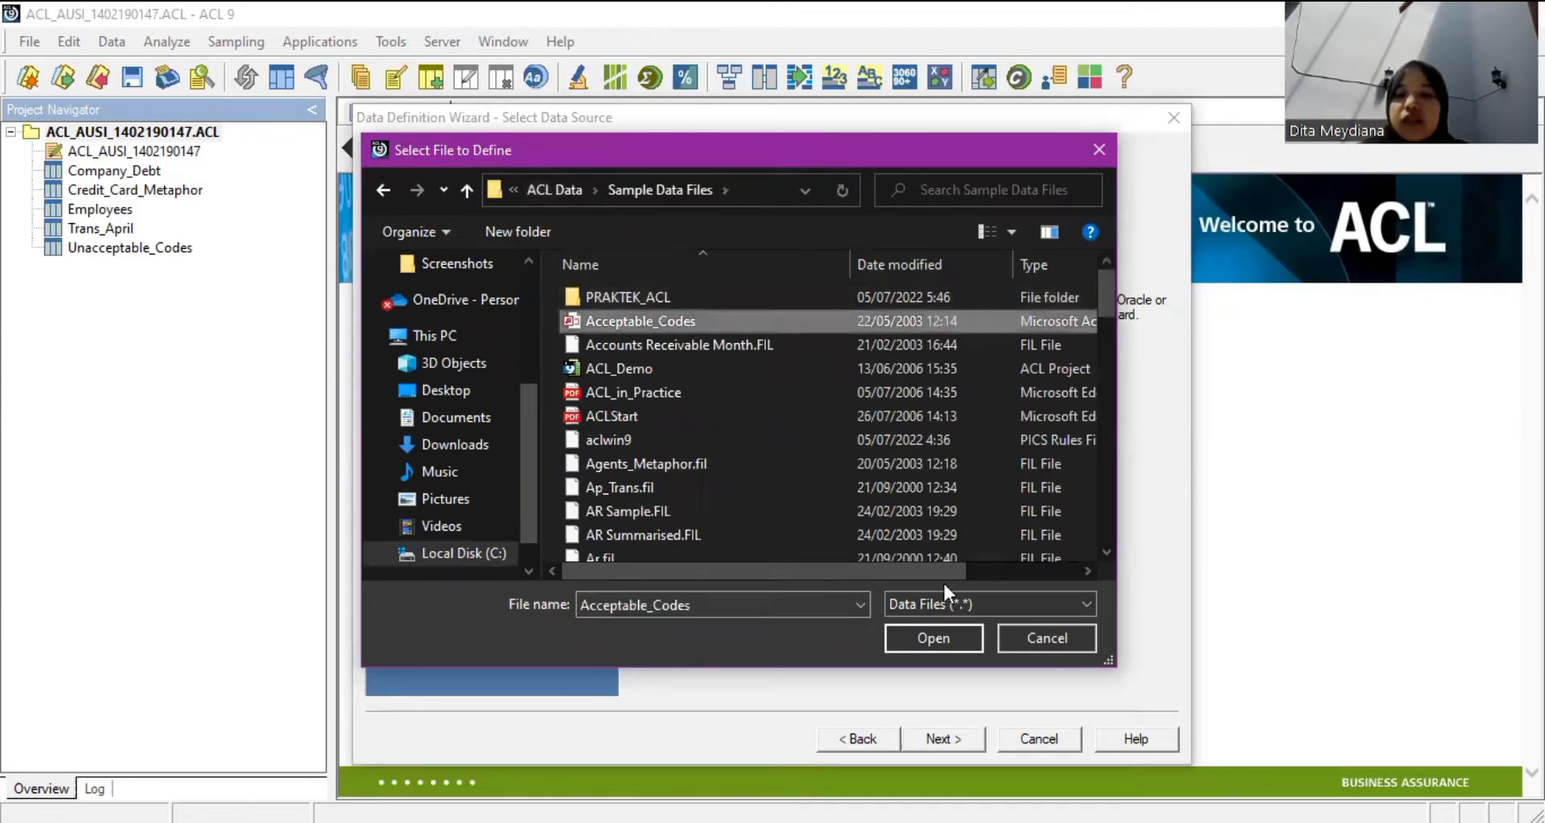
{"action": "scroll", "coordinate": [920, 364], "scroll_direction": "right", "scroll_amount": 3}
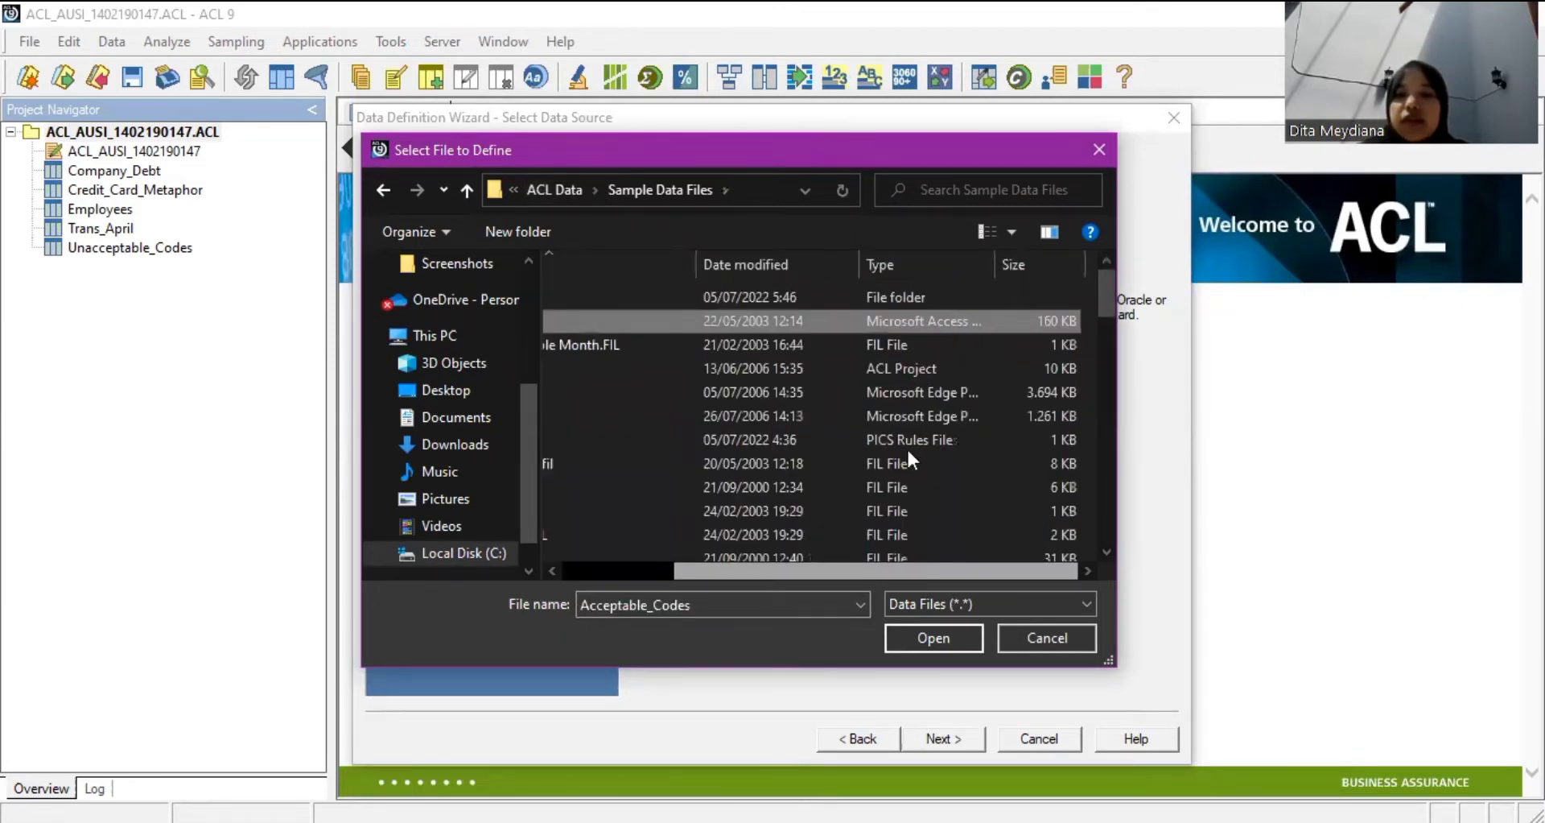
{"action": "left_click", "coordinate": [927, 637]}
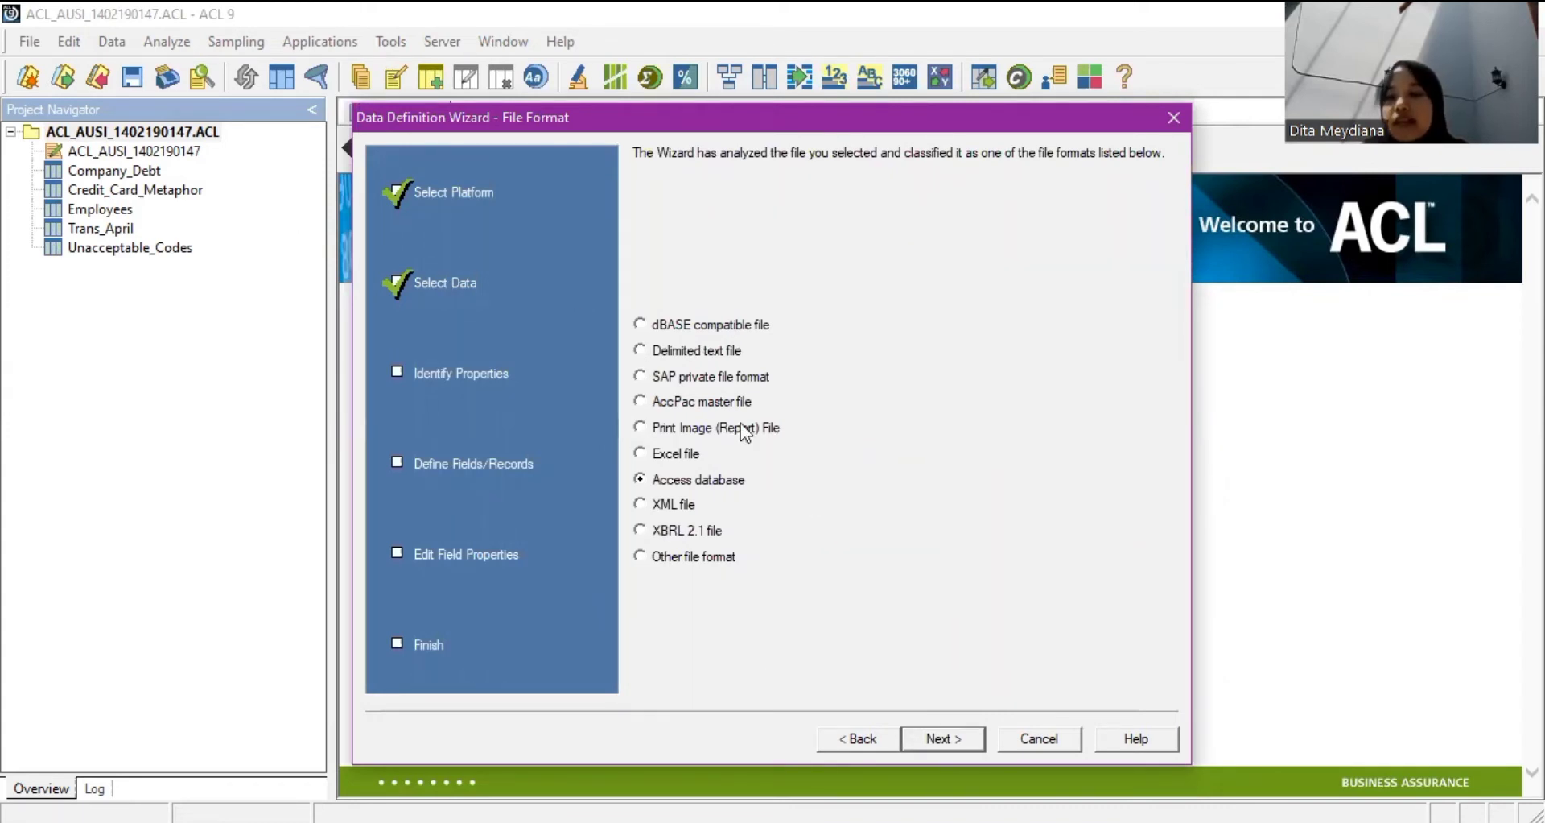
Accept the Access format and save the data file as Acceptable_Codes in PRAKTEK_ACL.
{"action": "left_click", "coordinate": [942, 738]}
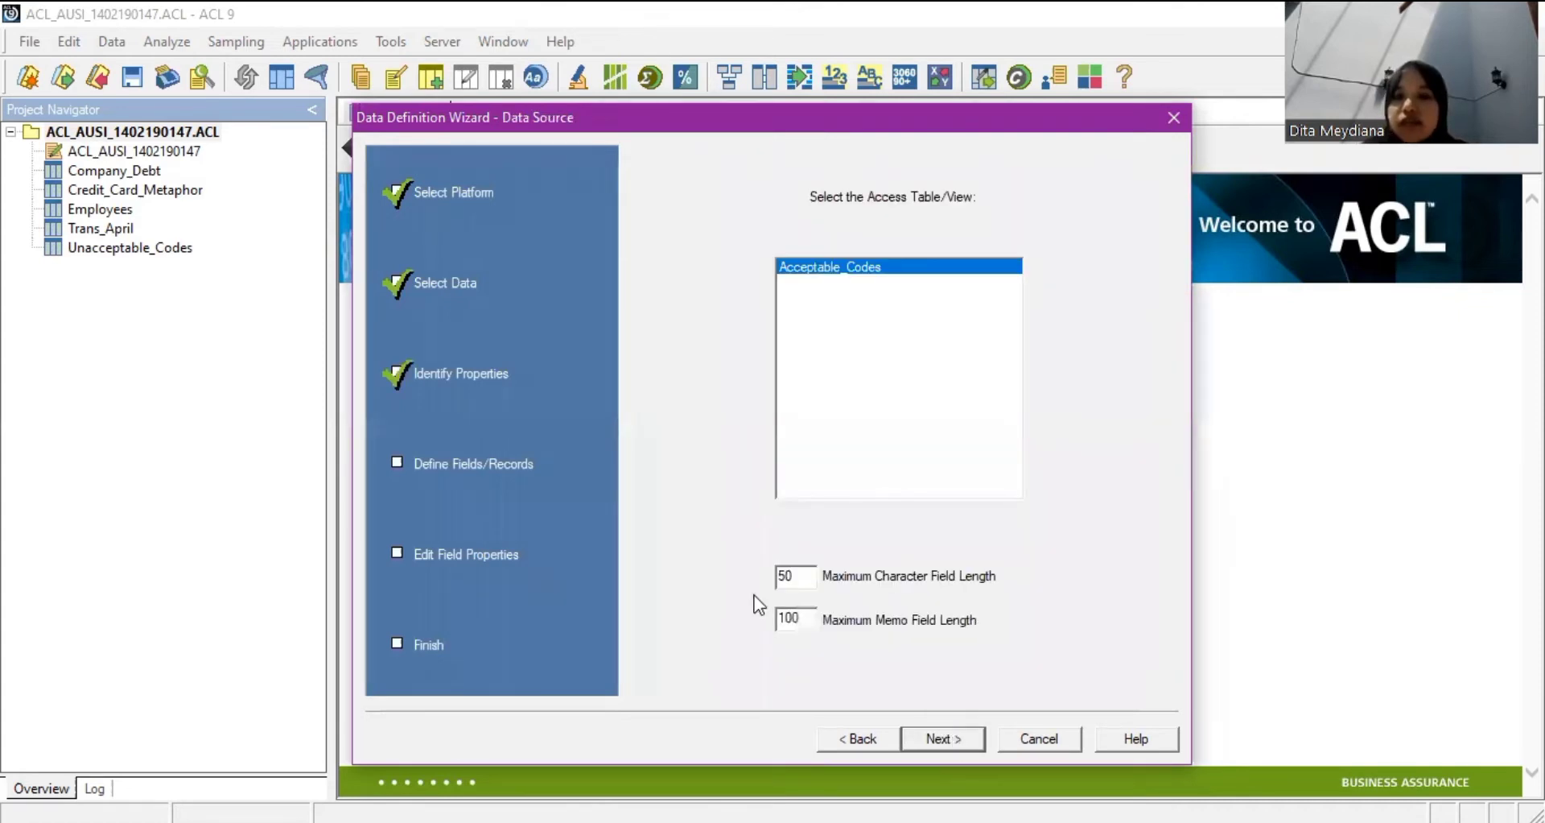
{"action": "key", "text": "Return"}
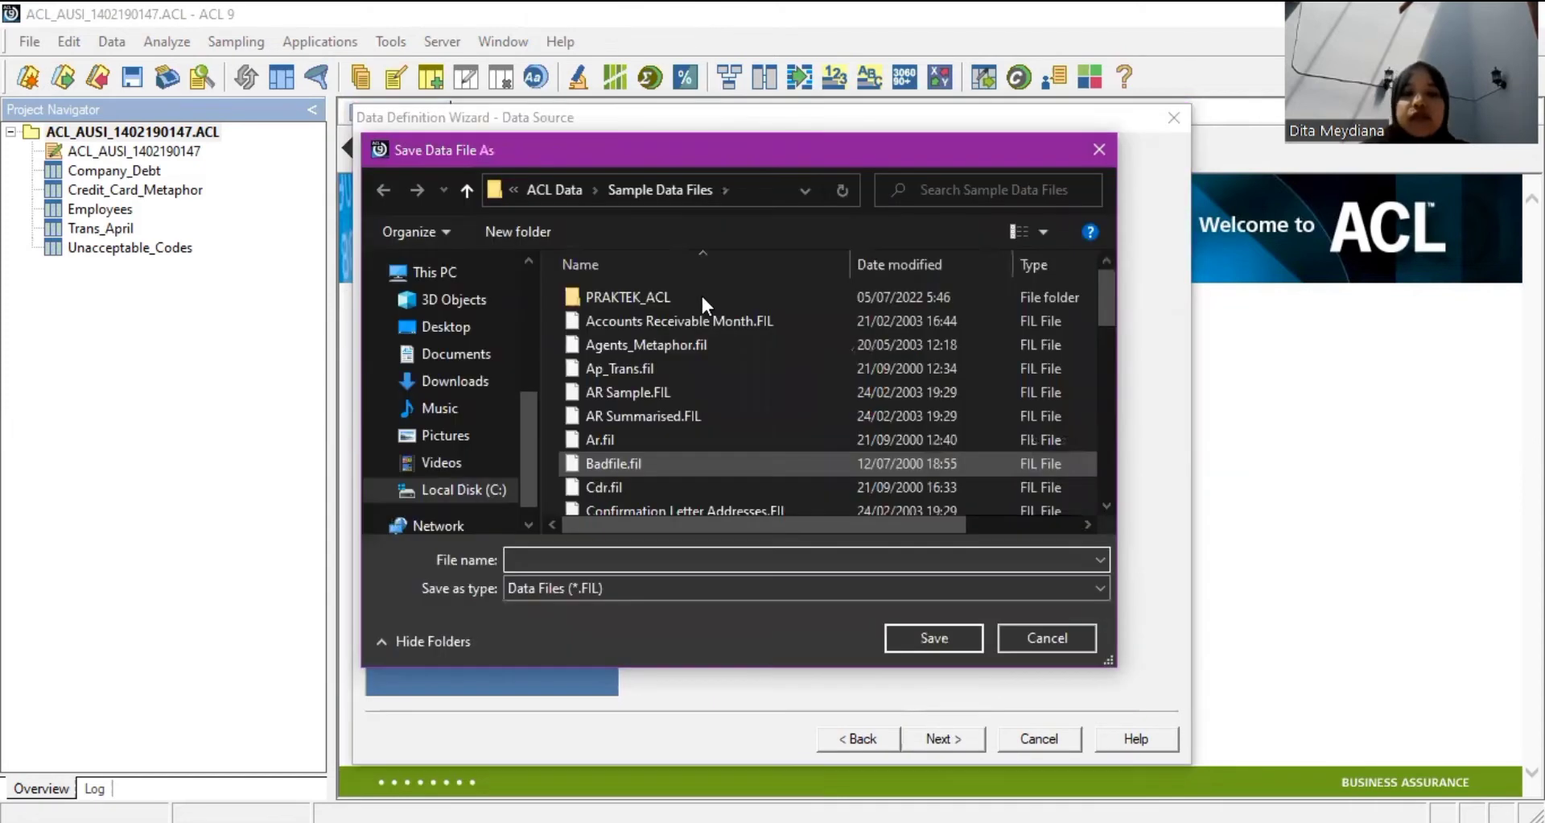
{"action": "double_click", "coordinate": [697, 293]}
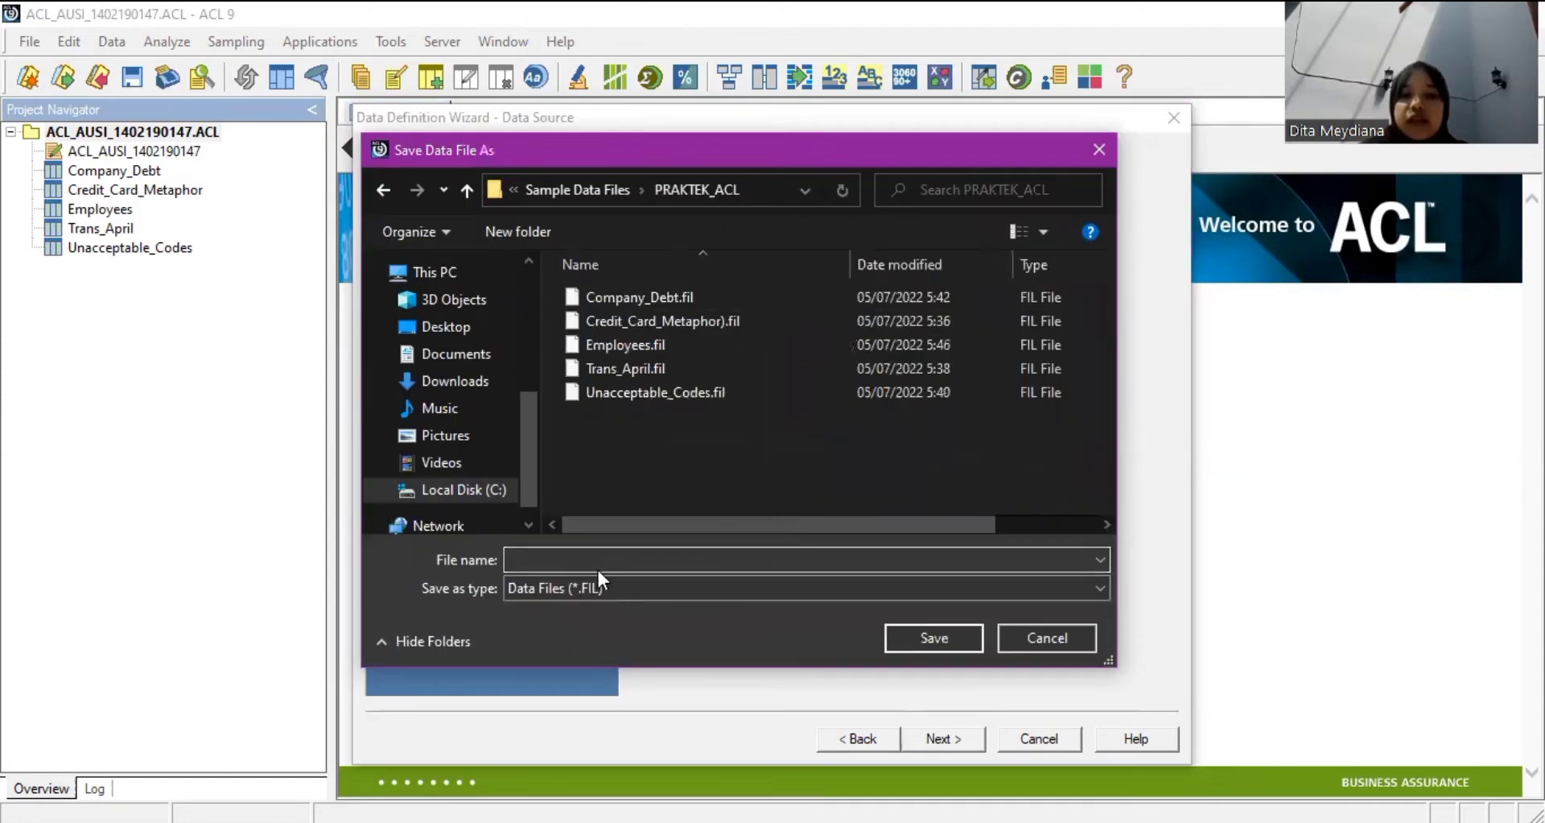
{"action": "left_click", "coordinate": [596, 559]}
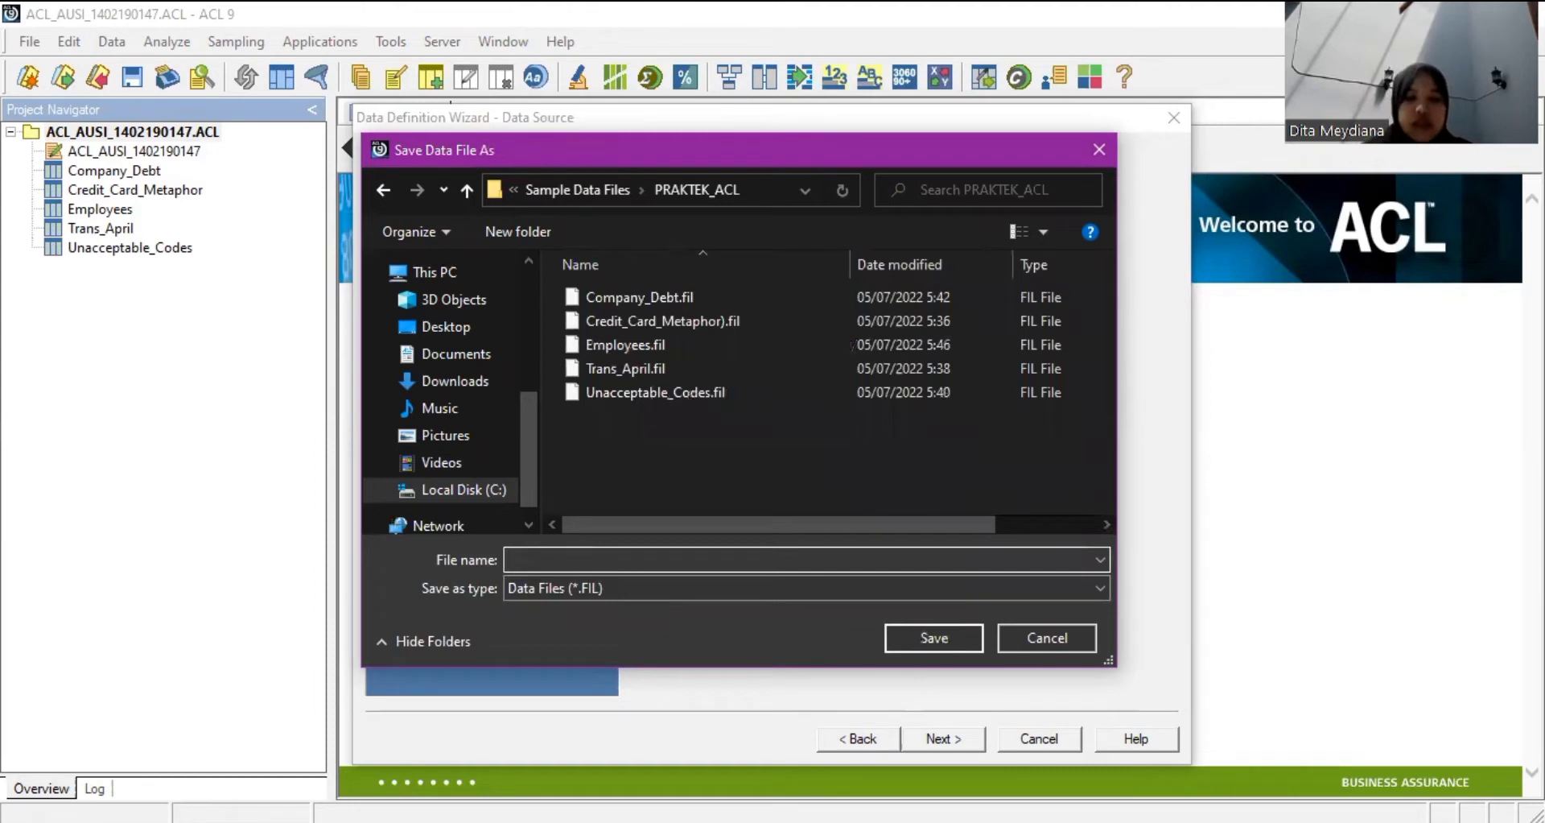
{"action": "type", "text": "Acceptable"}
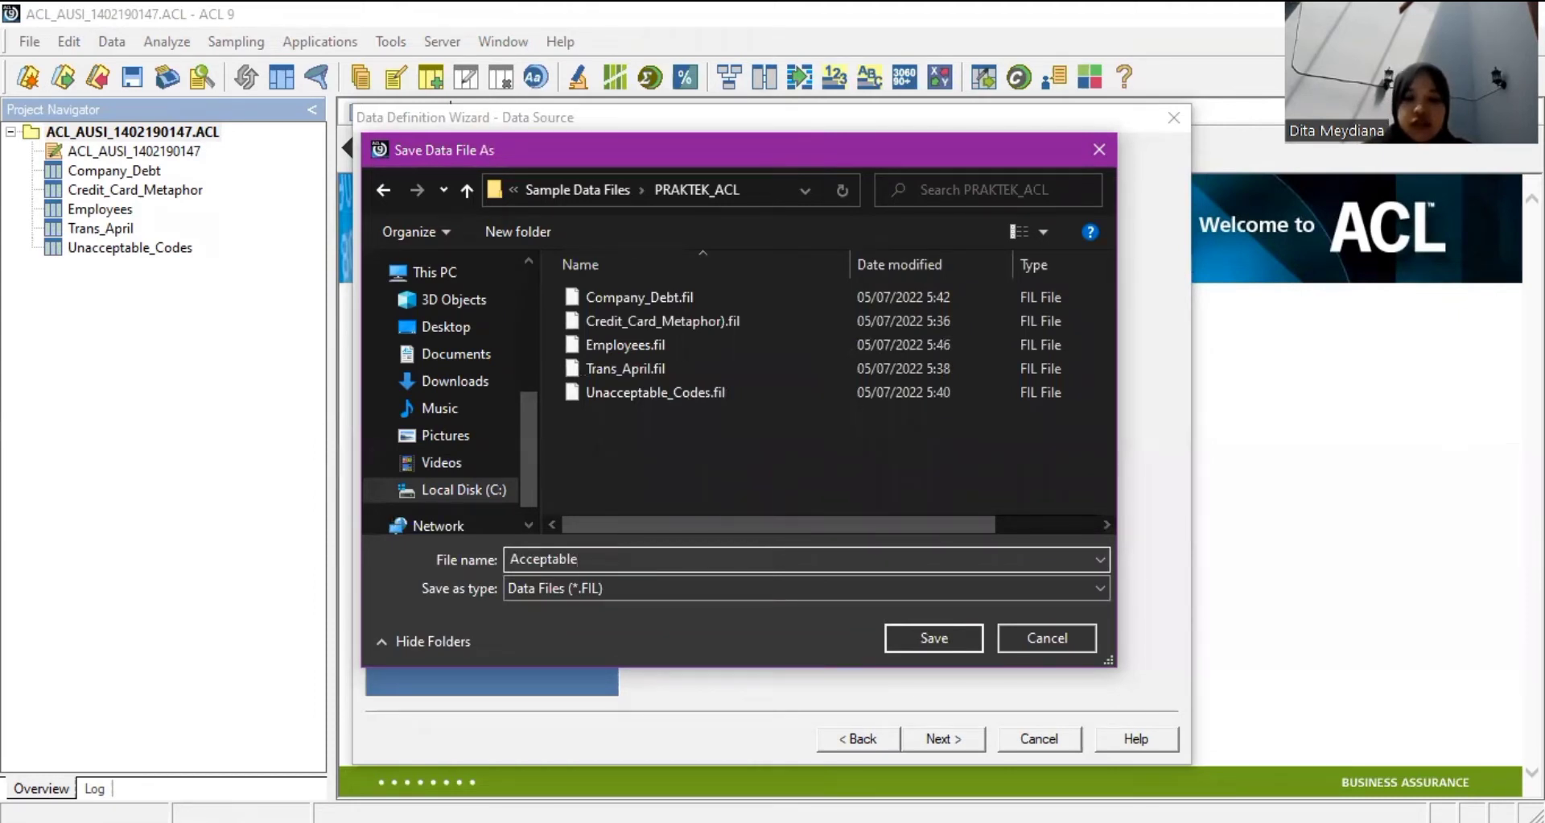
{"action": "type", "text": "_Codes"}
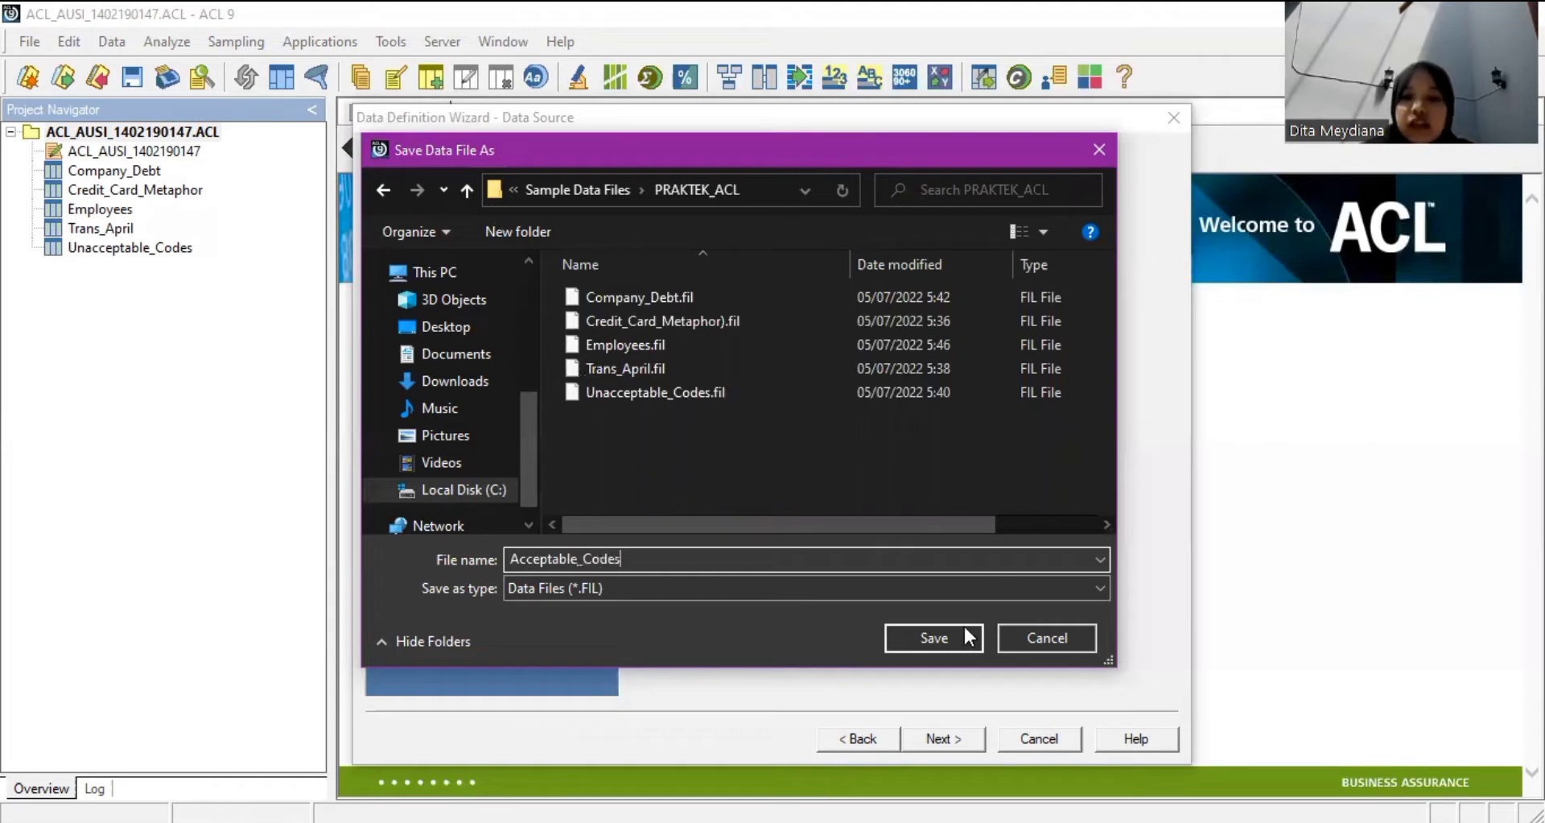
{"action": "left_click", "coordinate": [969, 638]}
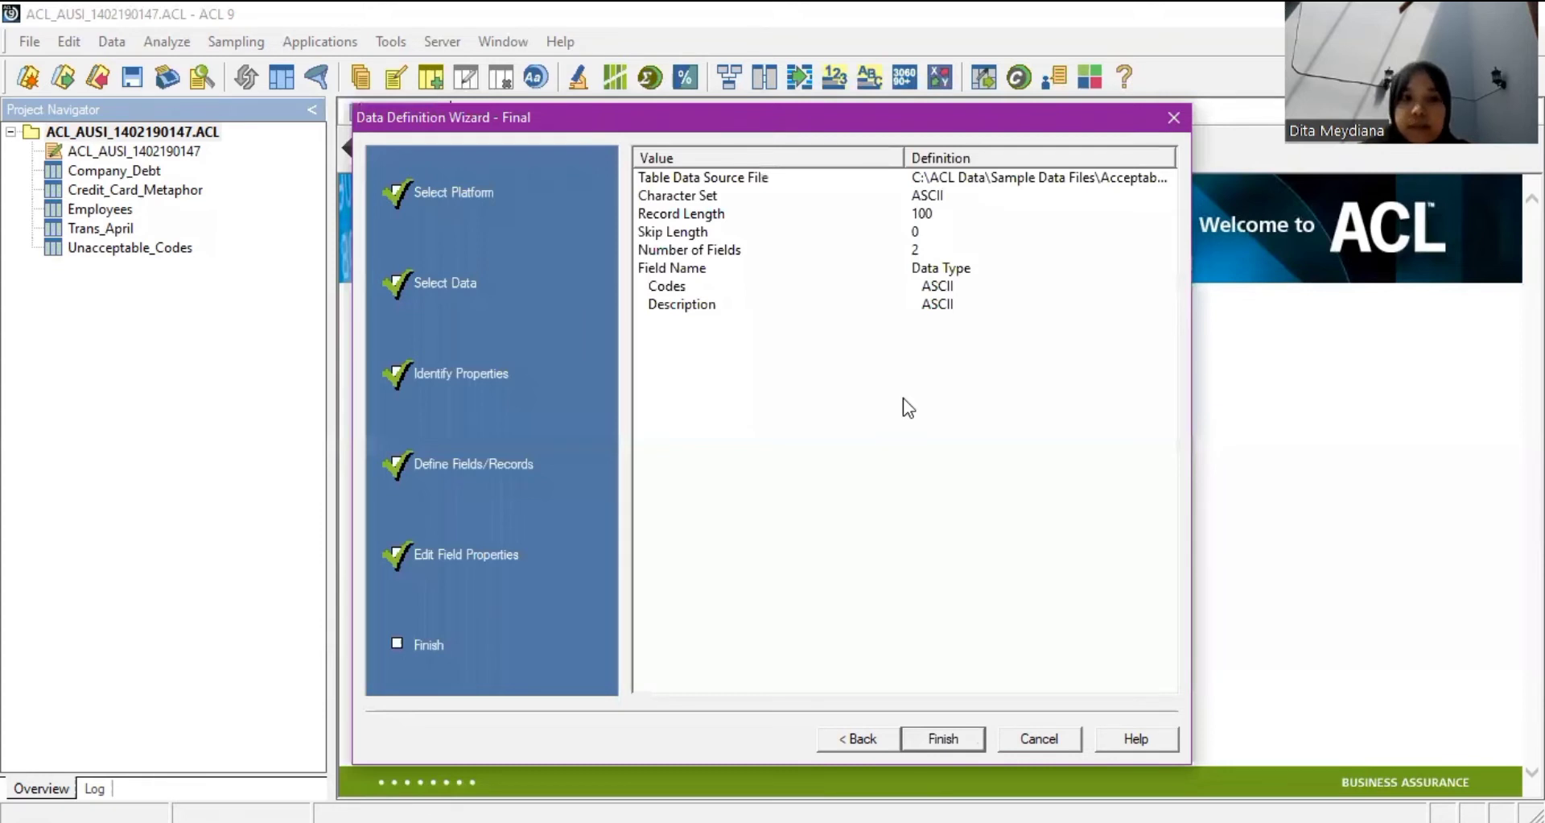
Finish the wizard to open Acceptable_Codes, then browse the project's tables and the File menu.
{"action": "key", "text": "Return"}
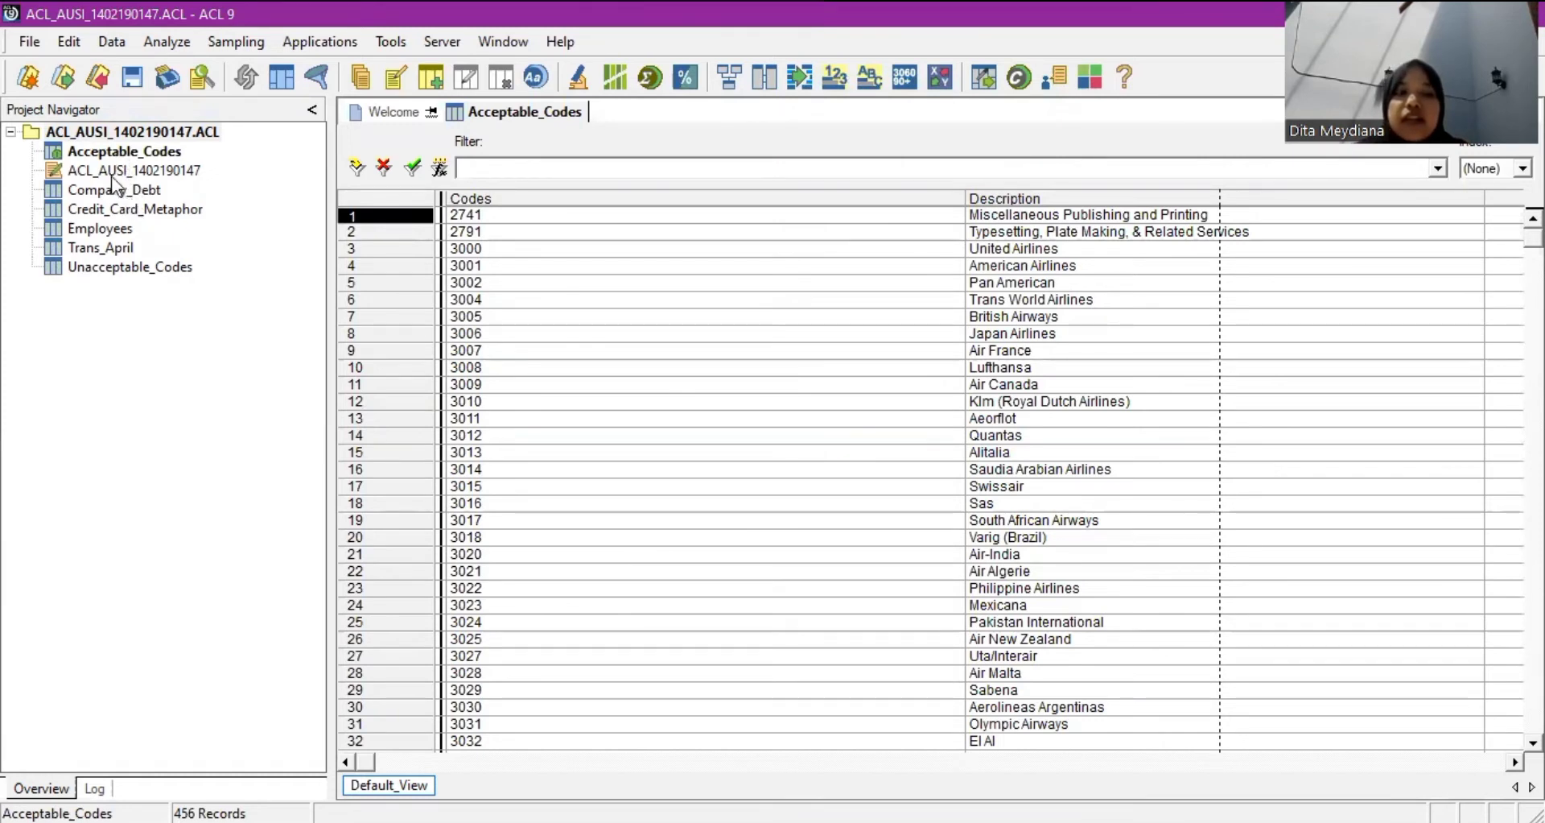
{"action": "left_click", "coordinate": [144, 215]}
{"action": "key", "text": "Down"}
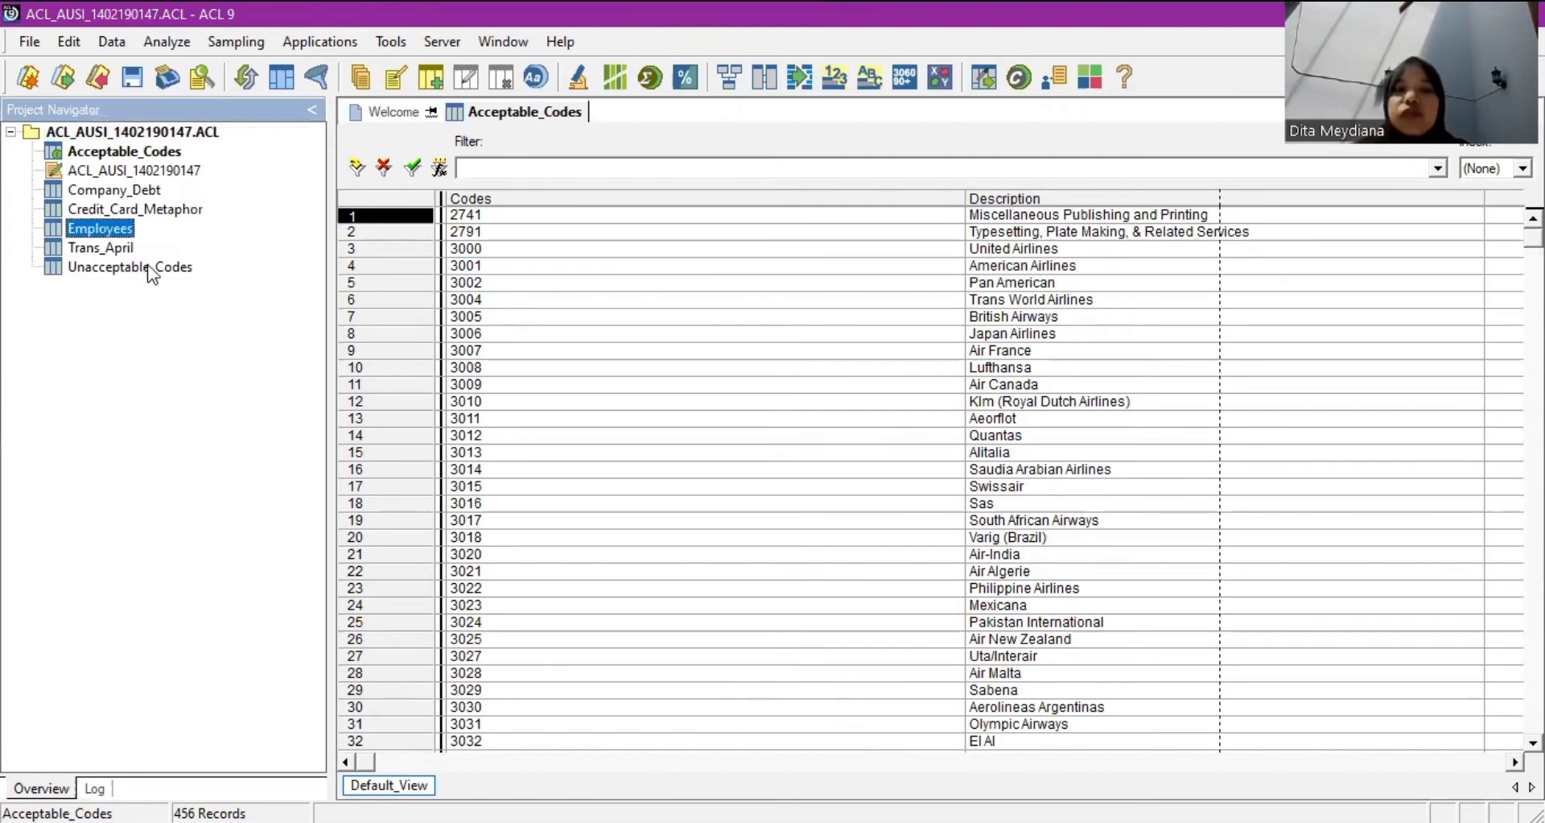
{"action": "left_click", "coordinate": [147, 266]}
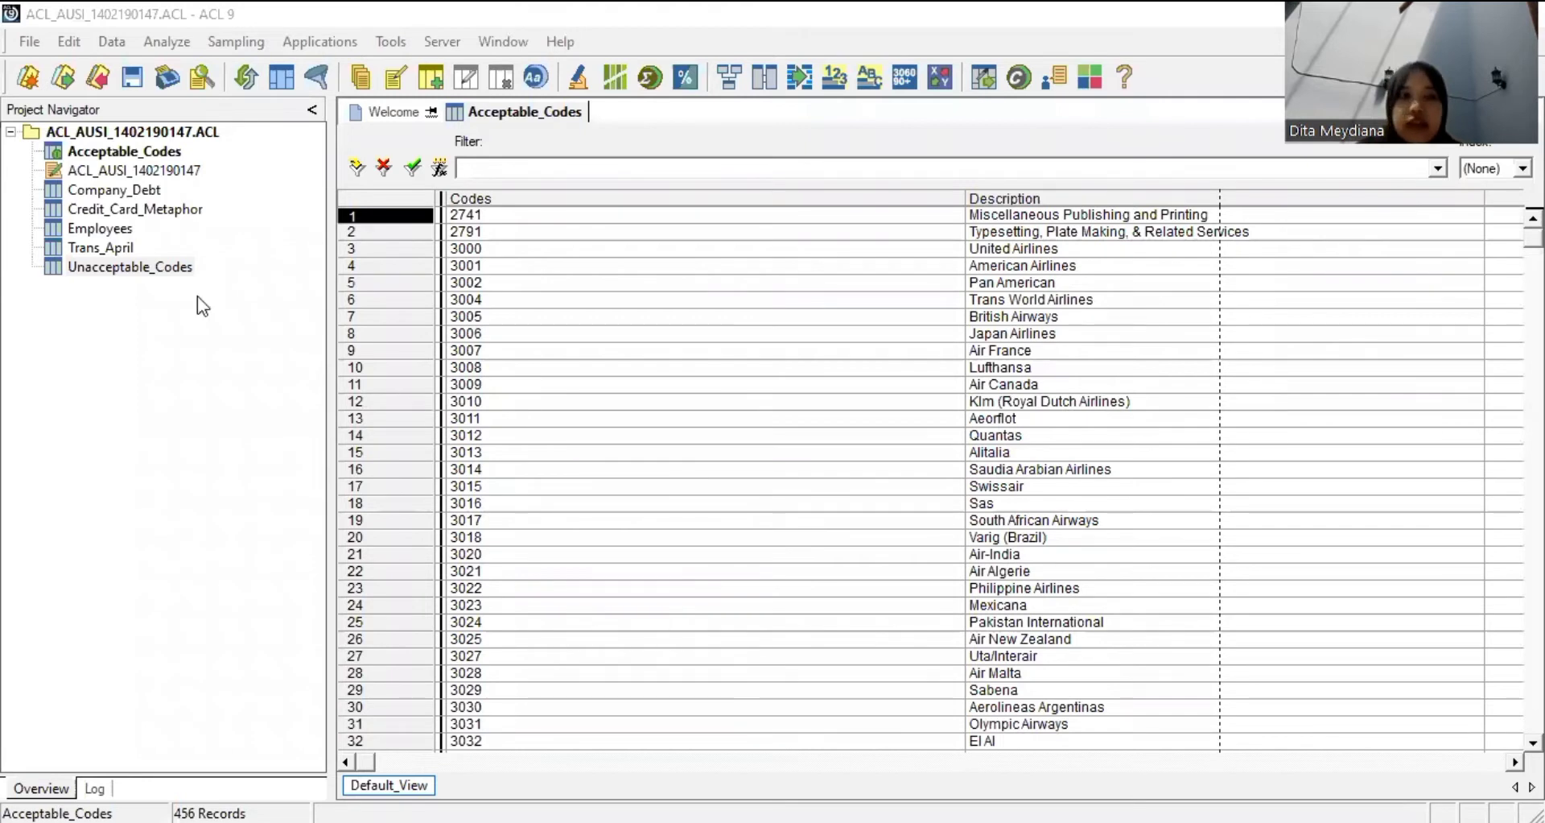
{"action": "left_click", "coordinate": [121, 81]}
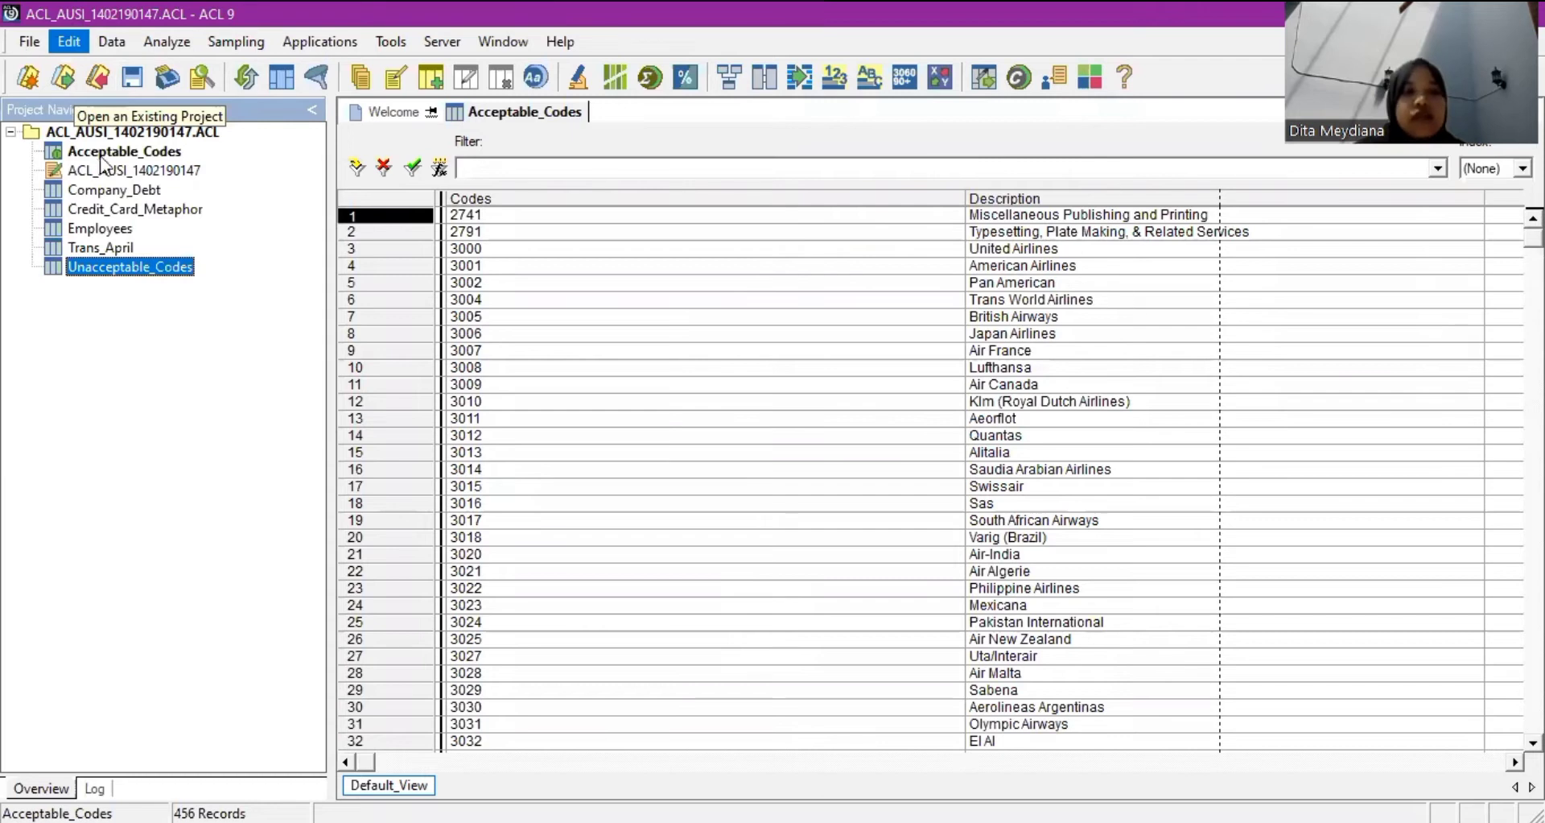
{"action": "left_click", "coordinate": [16, 42]}
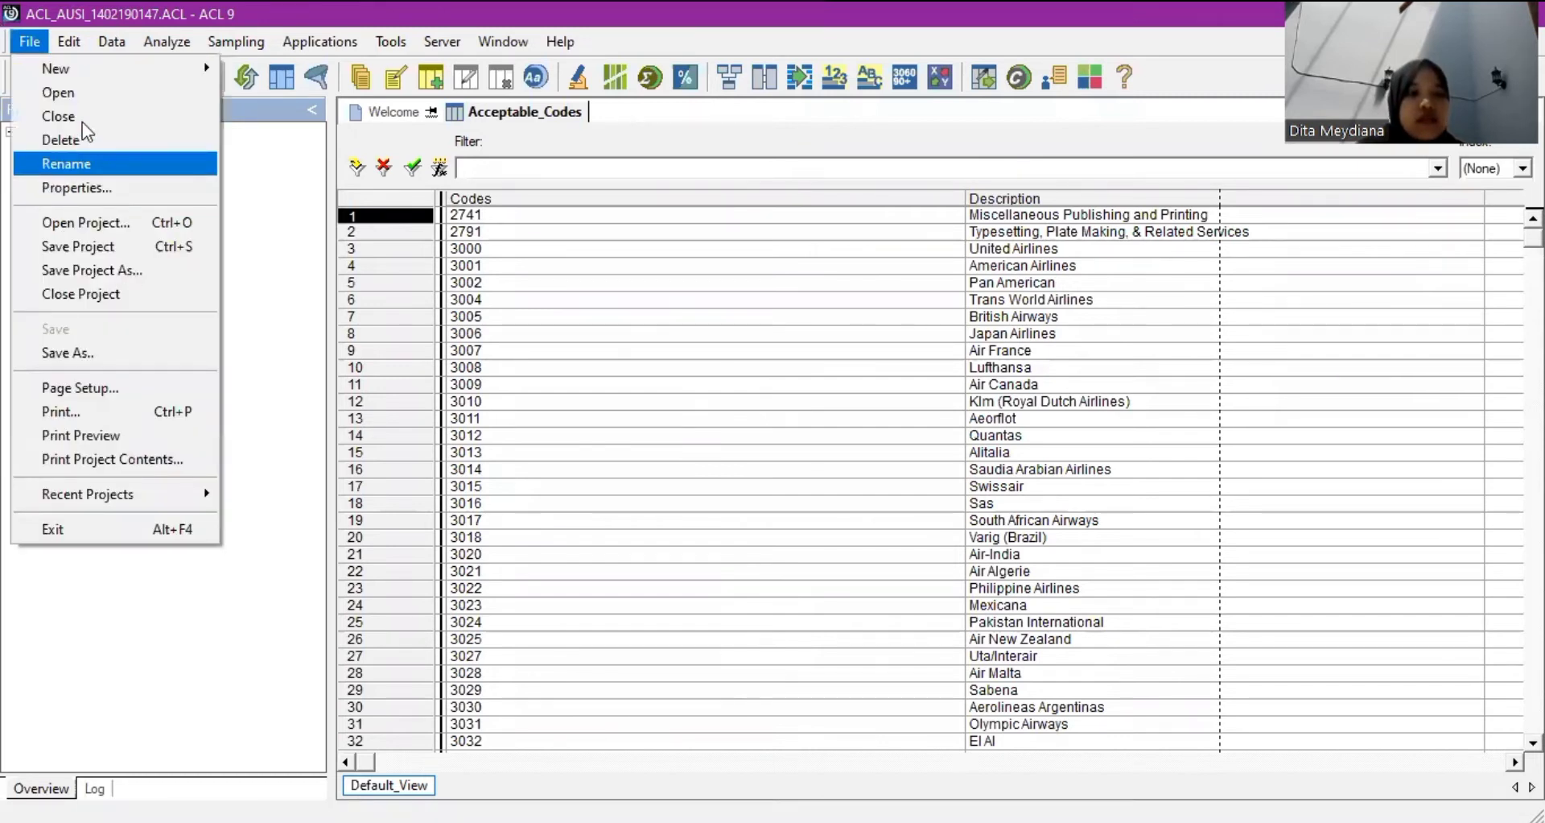
Close the Acceptable_Codes table and open Credit_Card_Metaphor from the Project Navigator.
{"action": "left_click", "coordinate": [81, 119]}
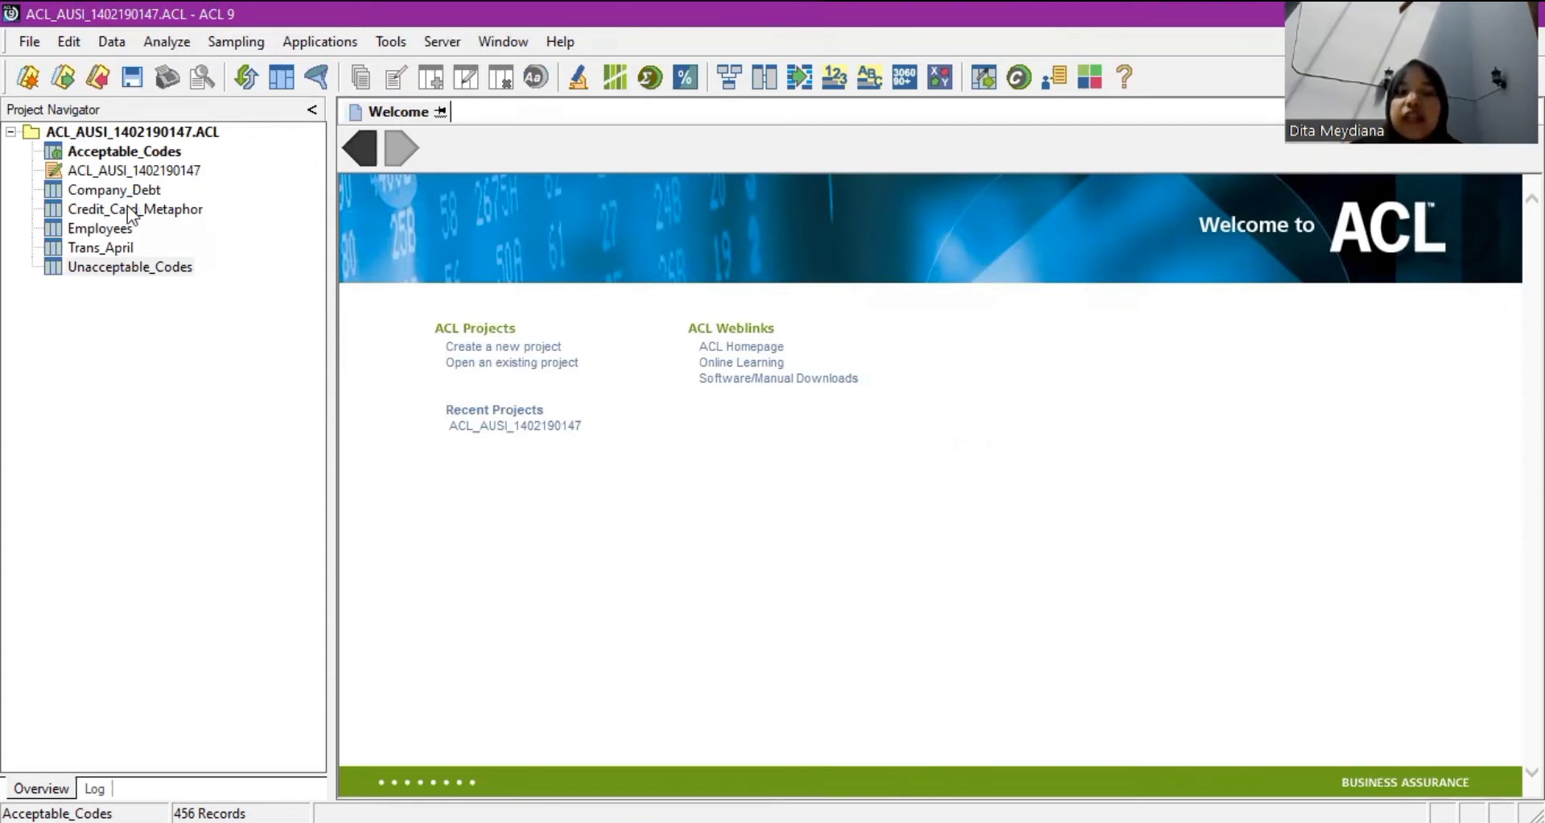
{"action": "left_click", "coordinate": [129, 211]}
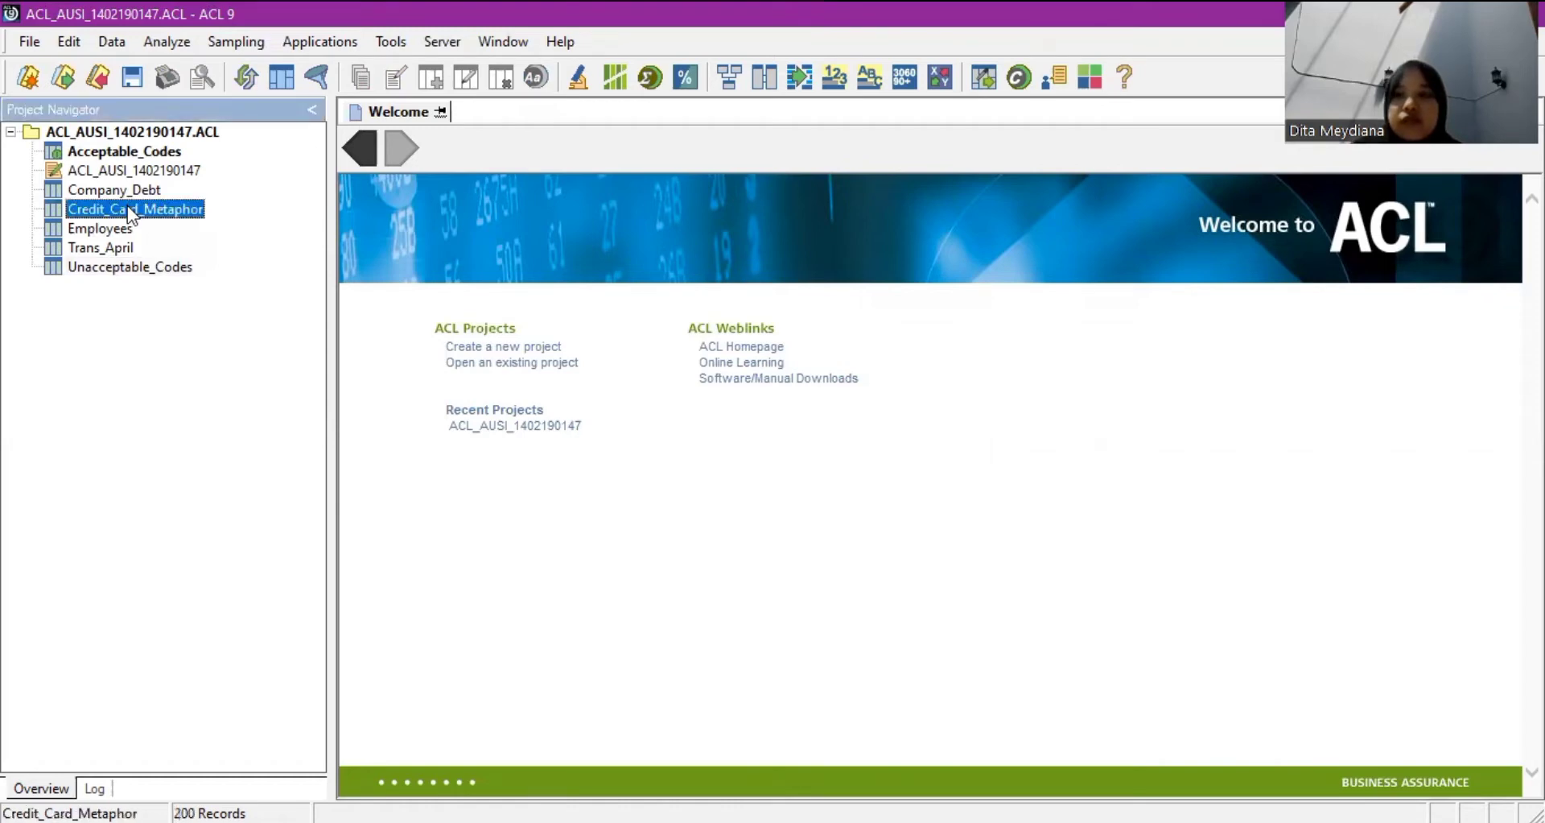
{"action": "double_click", "coordinate": [127, 207]}
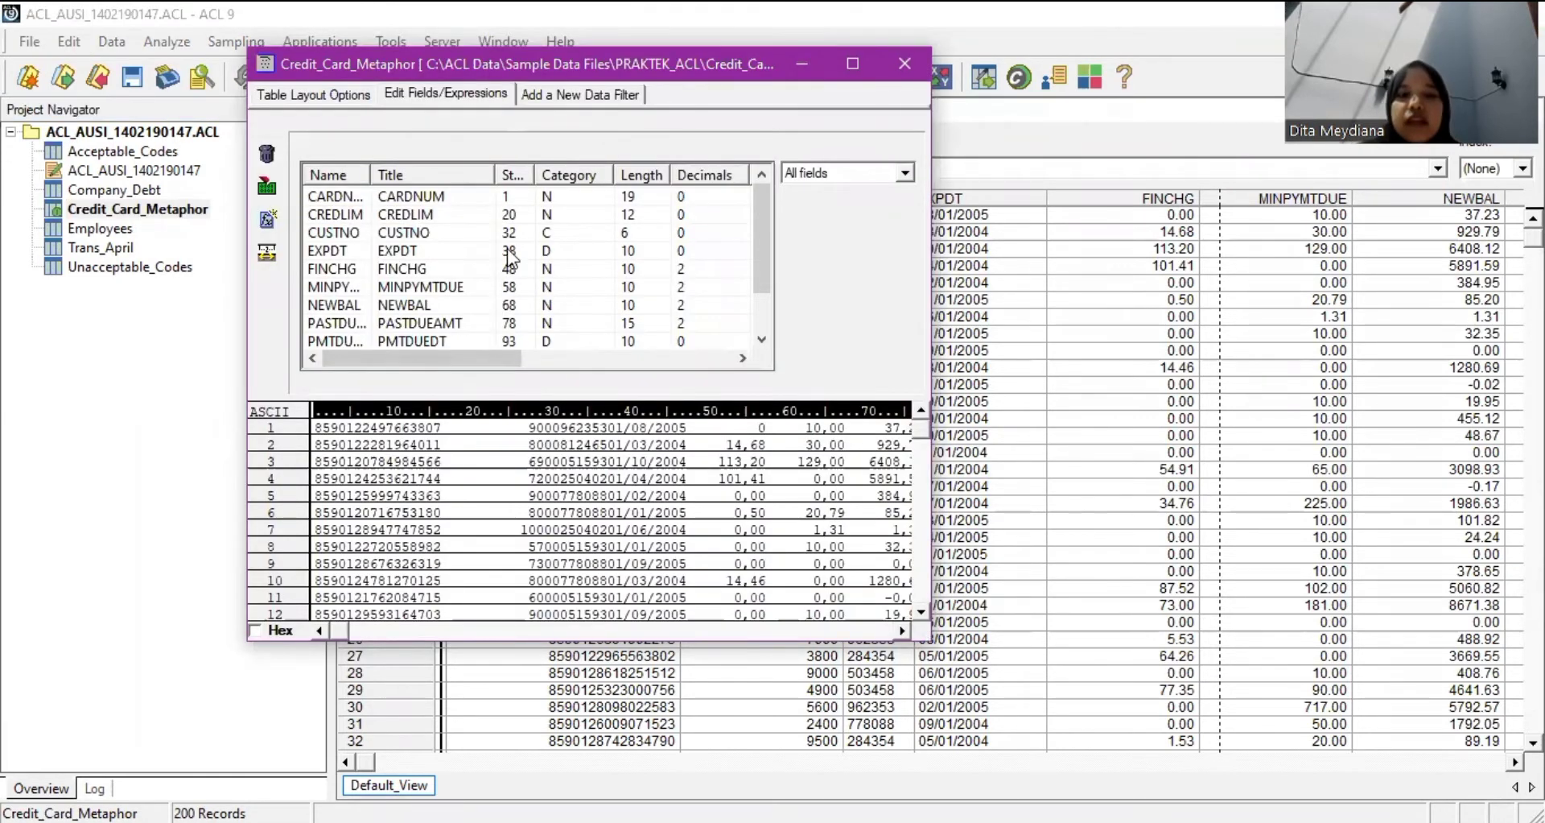
Change the CARDNUM field's type from NUMERIC to ASCII and accept the edit.
{"action": "left_click", "coordinate": [454, 194]}
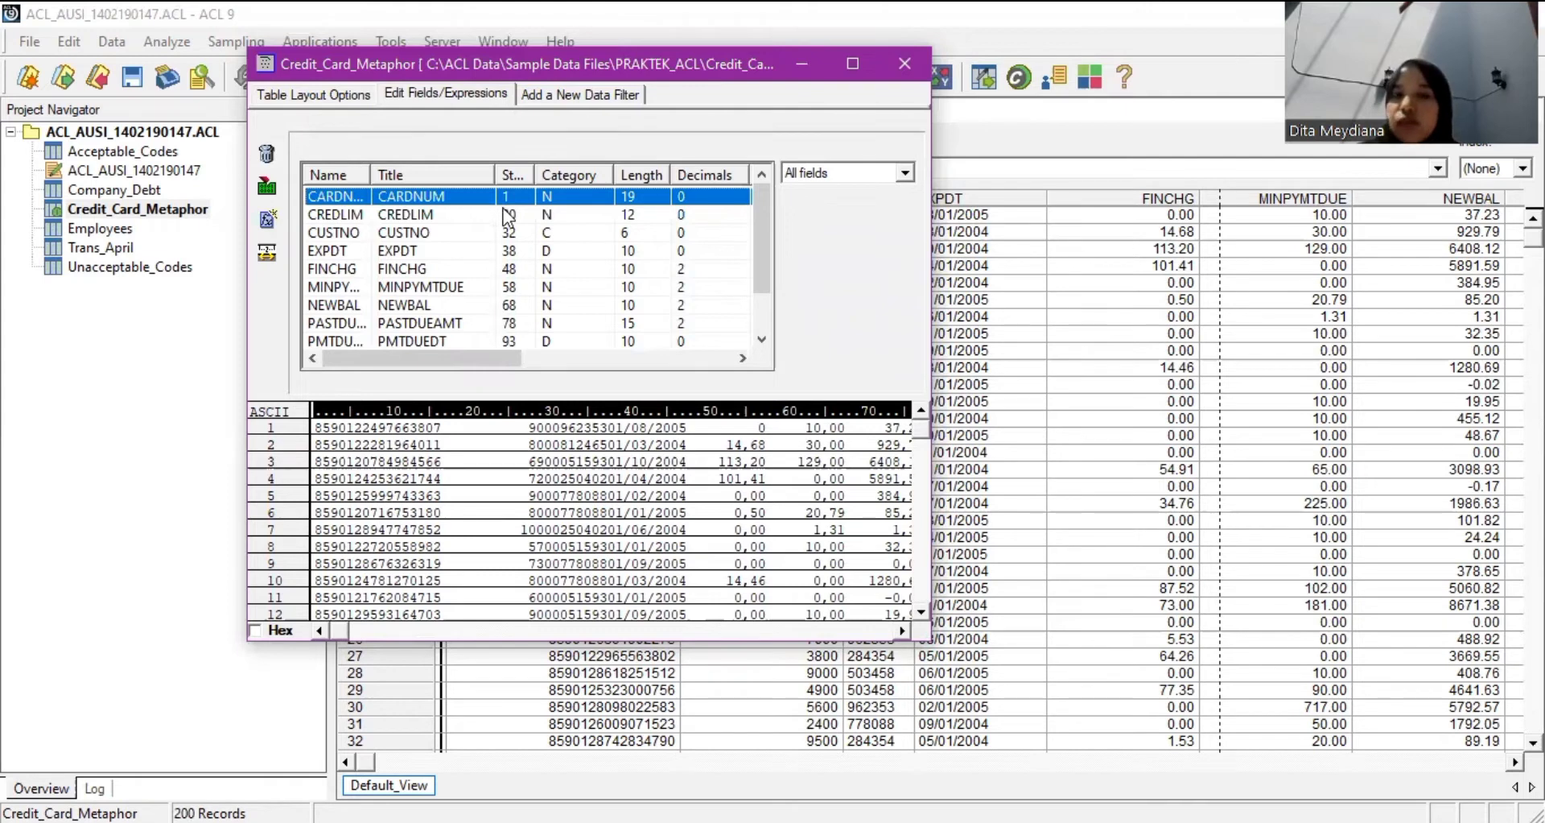
{"action": "double_click", "coordinate": [482, 195]}
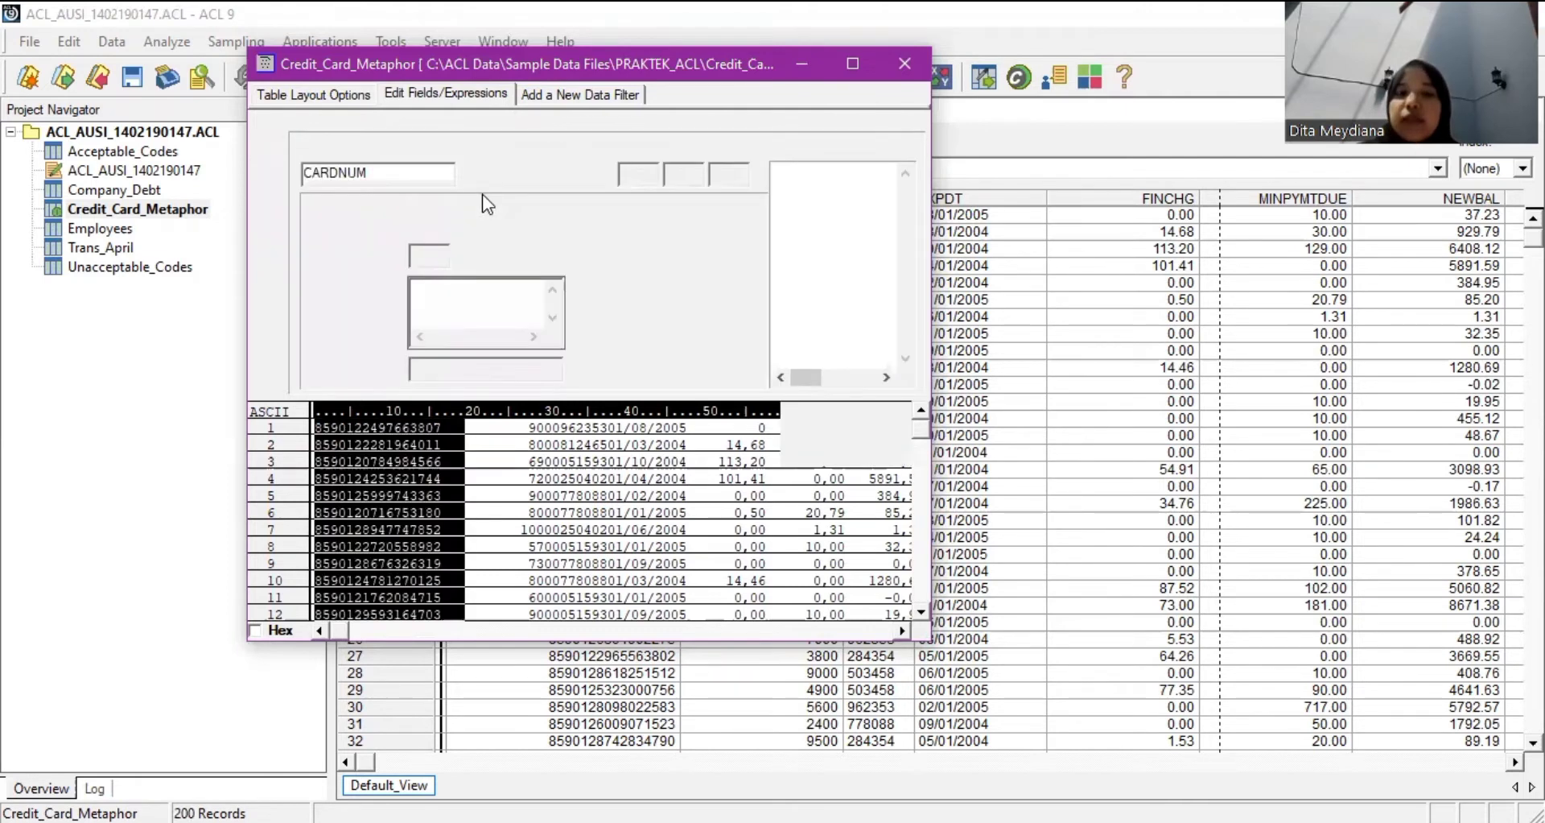
{"action": "left_click", "coordinate": [588, 172]}
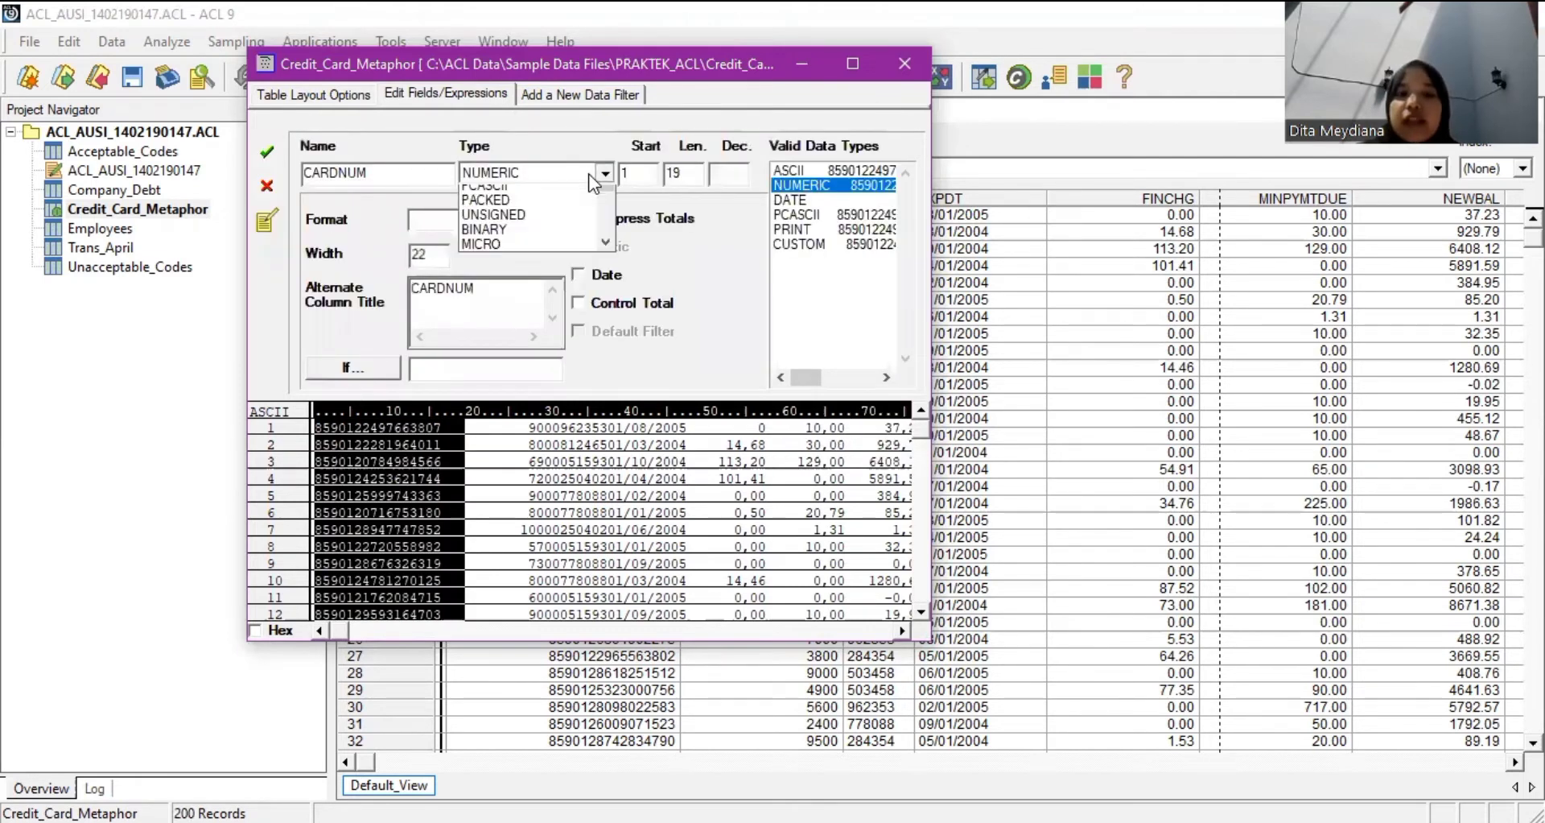
{"action": "scroll", "coordinate": [535, 259], "scroll_direction": "up", "scroll_amount": 1}
{"action": "scroll", "coordinate": [520, 203], "scroll_direction": "up", "scroll_amount": 1}
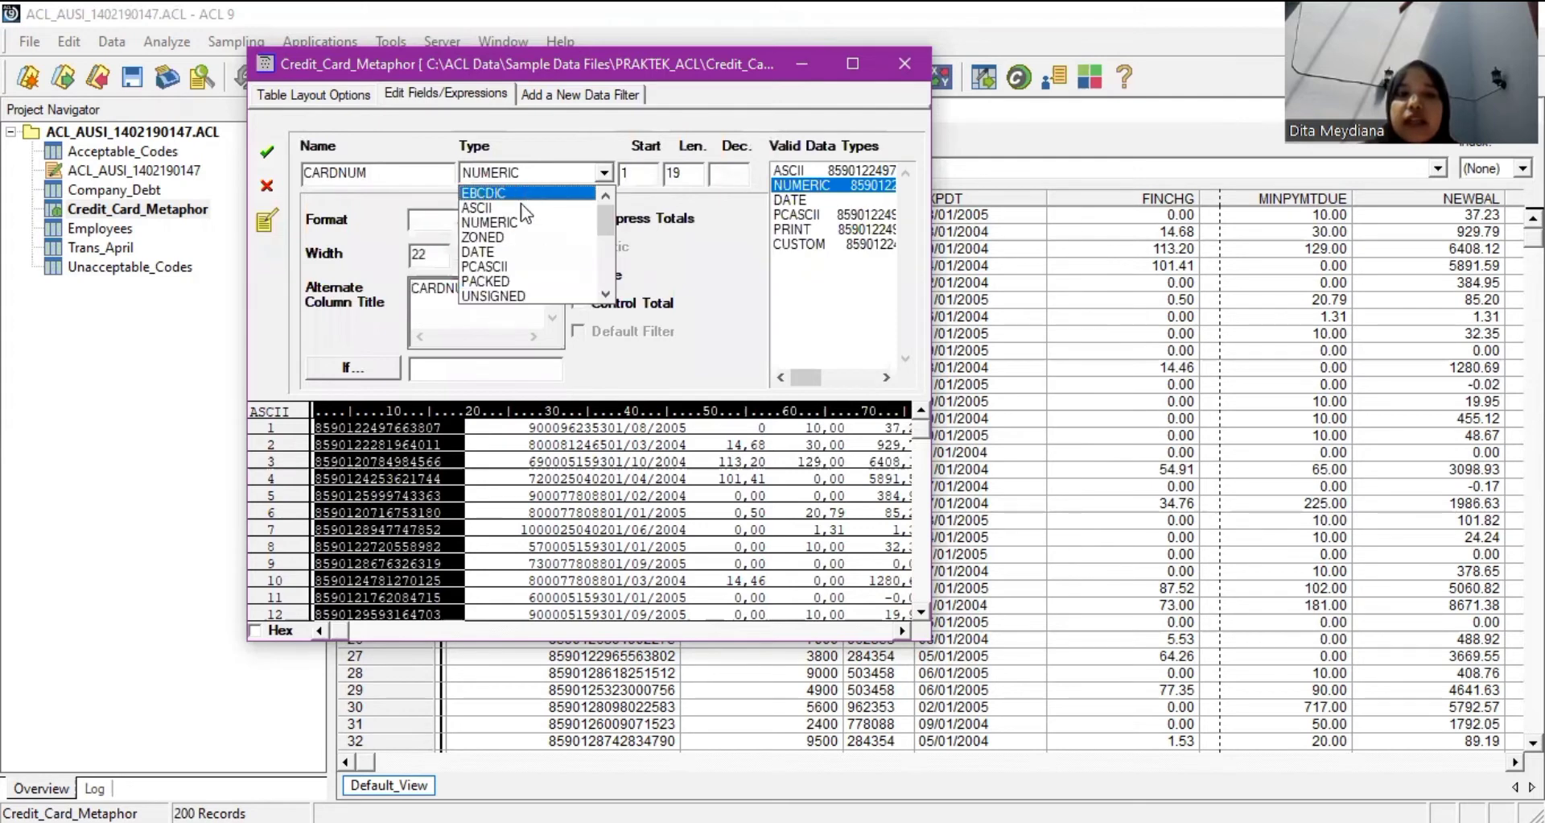
{"action": "left_click", "coordinate": [519, 211]}
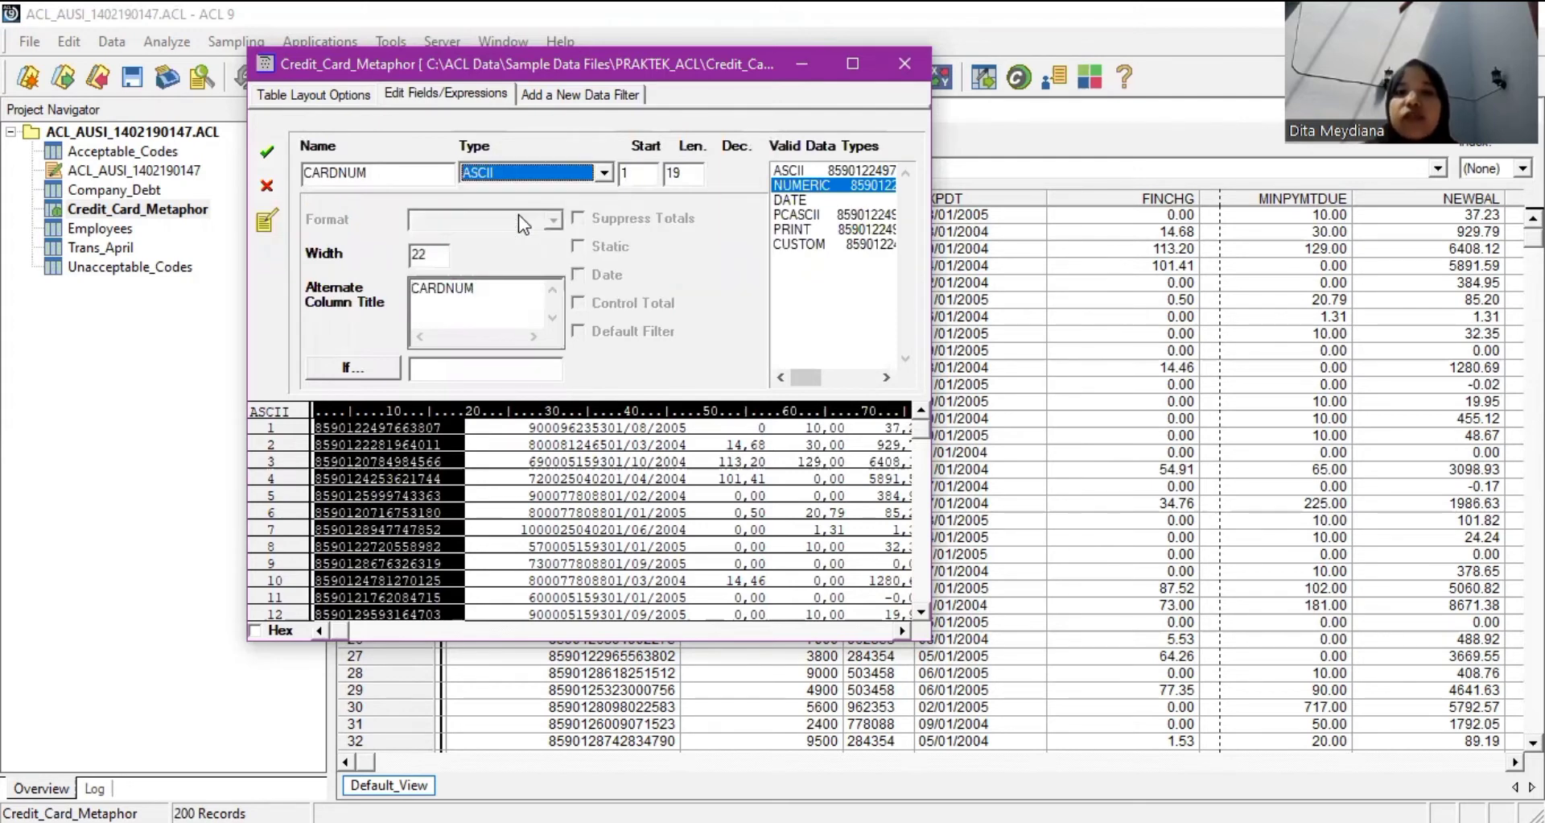
{"action": "left_click", "coordinate": [274, 157]}
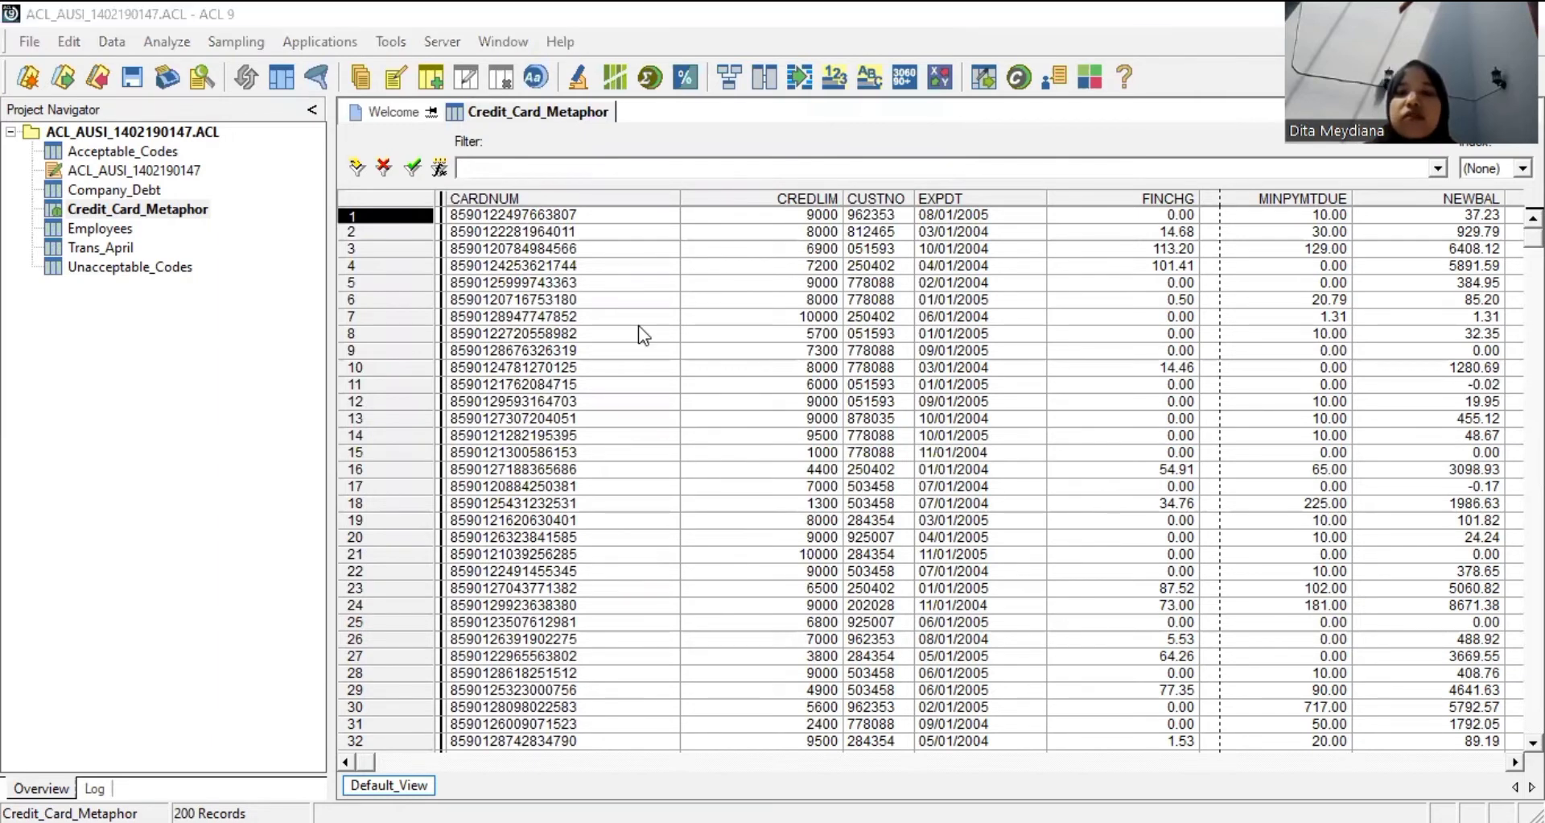
Run Verify on all Credit_Card_Metaphor fields, finding 0 data validity errors.
{"action": "left_click", "coordinate": [137, 209]}
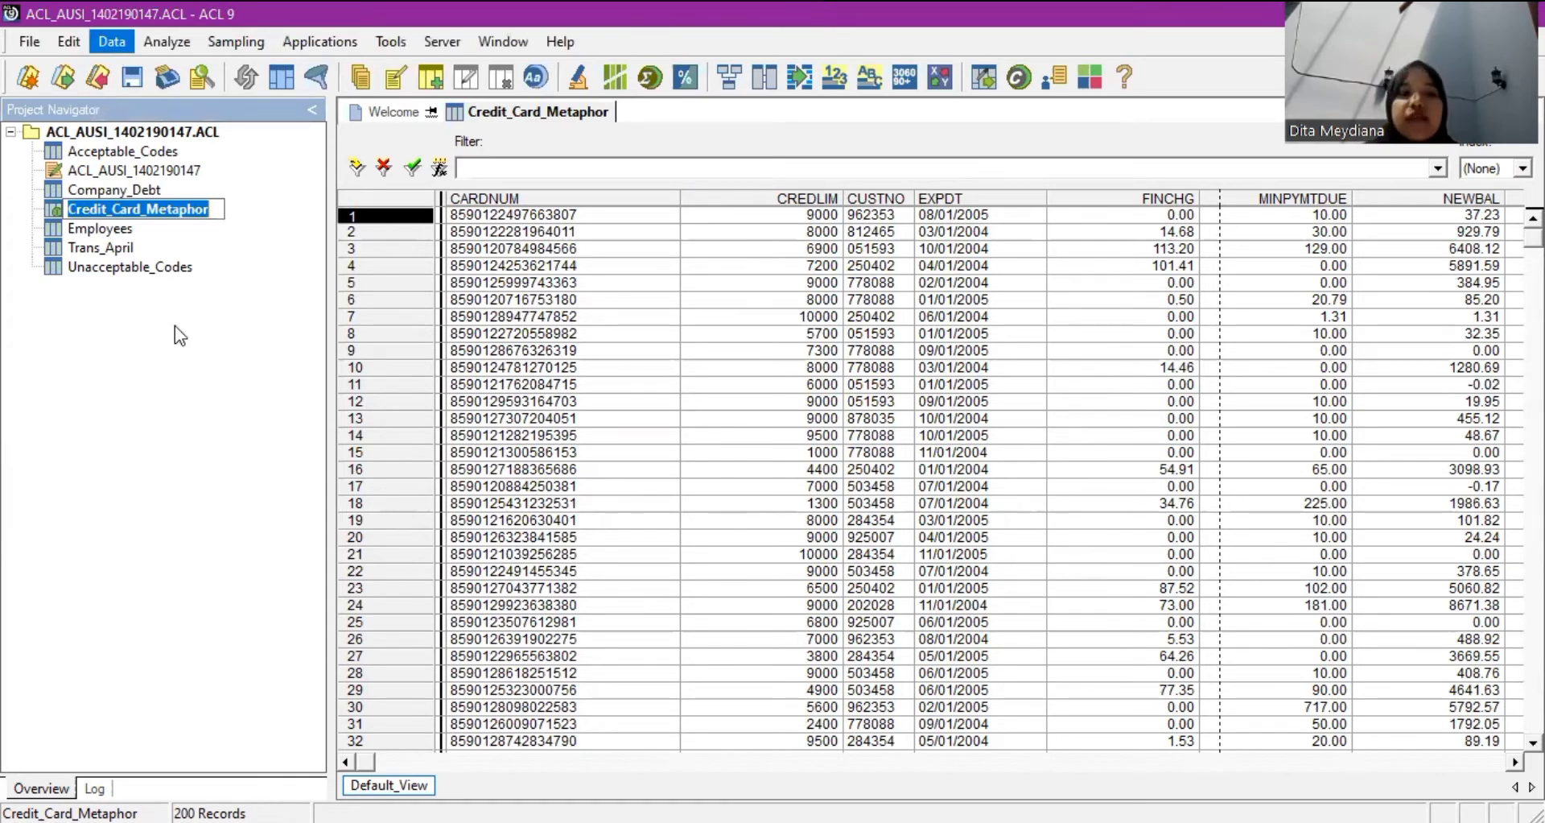
{"action": "key", "text": "Return"}
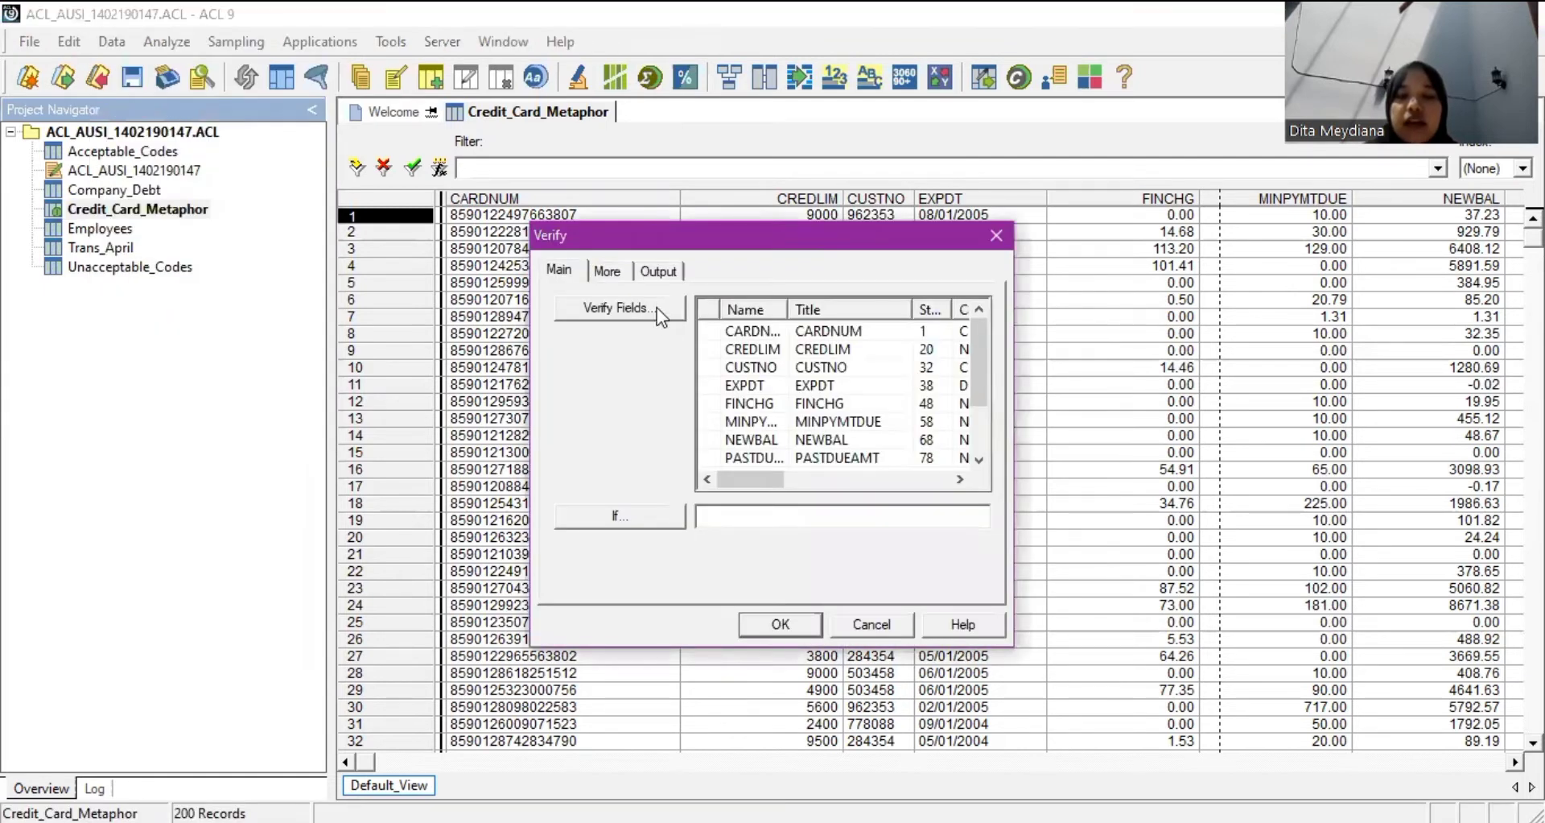
{"action": "left_click", "coordinate": [656, 307]}
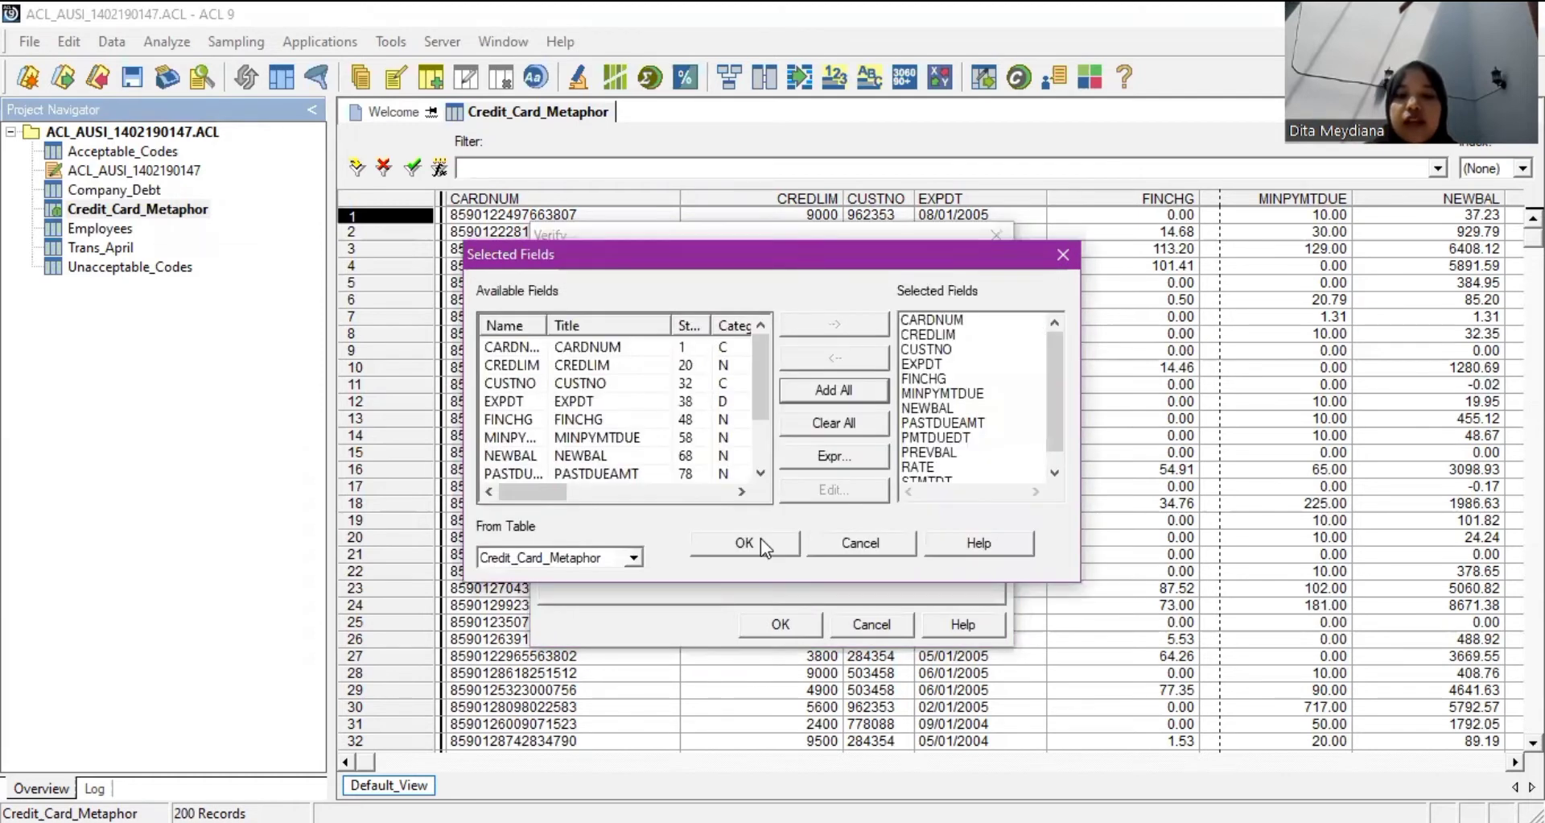
{"action": "left_click", "coordinate": [761, 541]}
{"action": "left_click", "coordinate": [780, 624]}
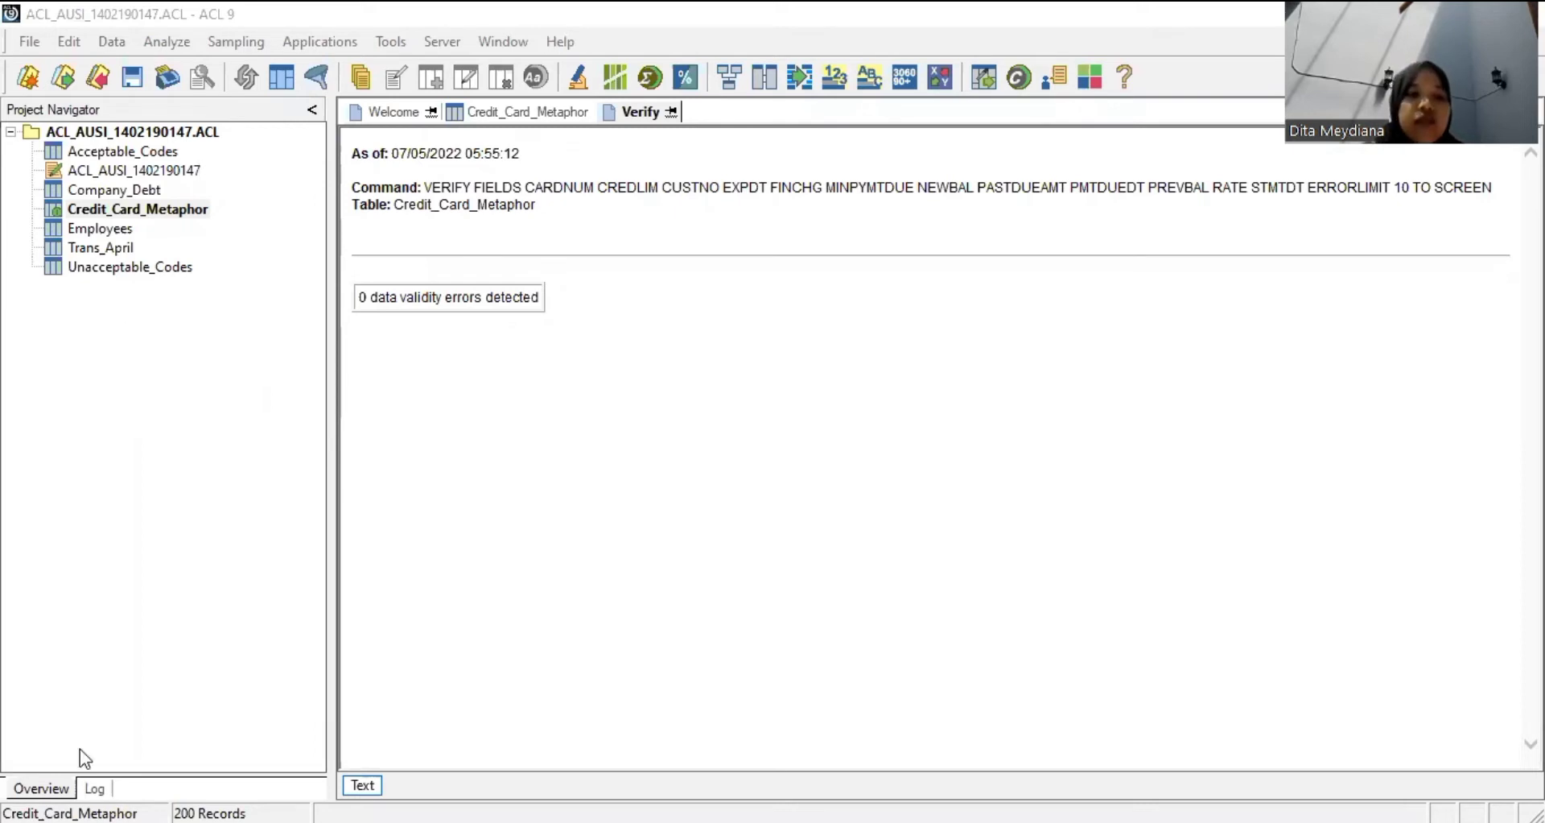
Select Credit_Card_Metaphor in the Project Navigator and bring up its context menu.
{"action": "left_click", "coordinate": [4, 157]}
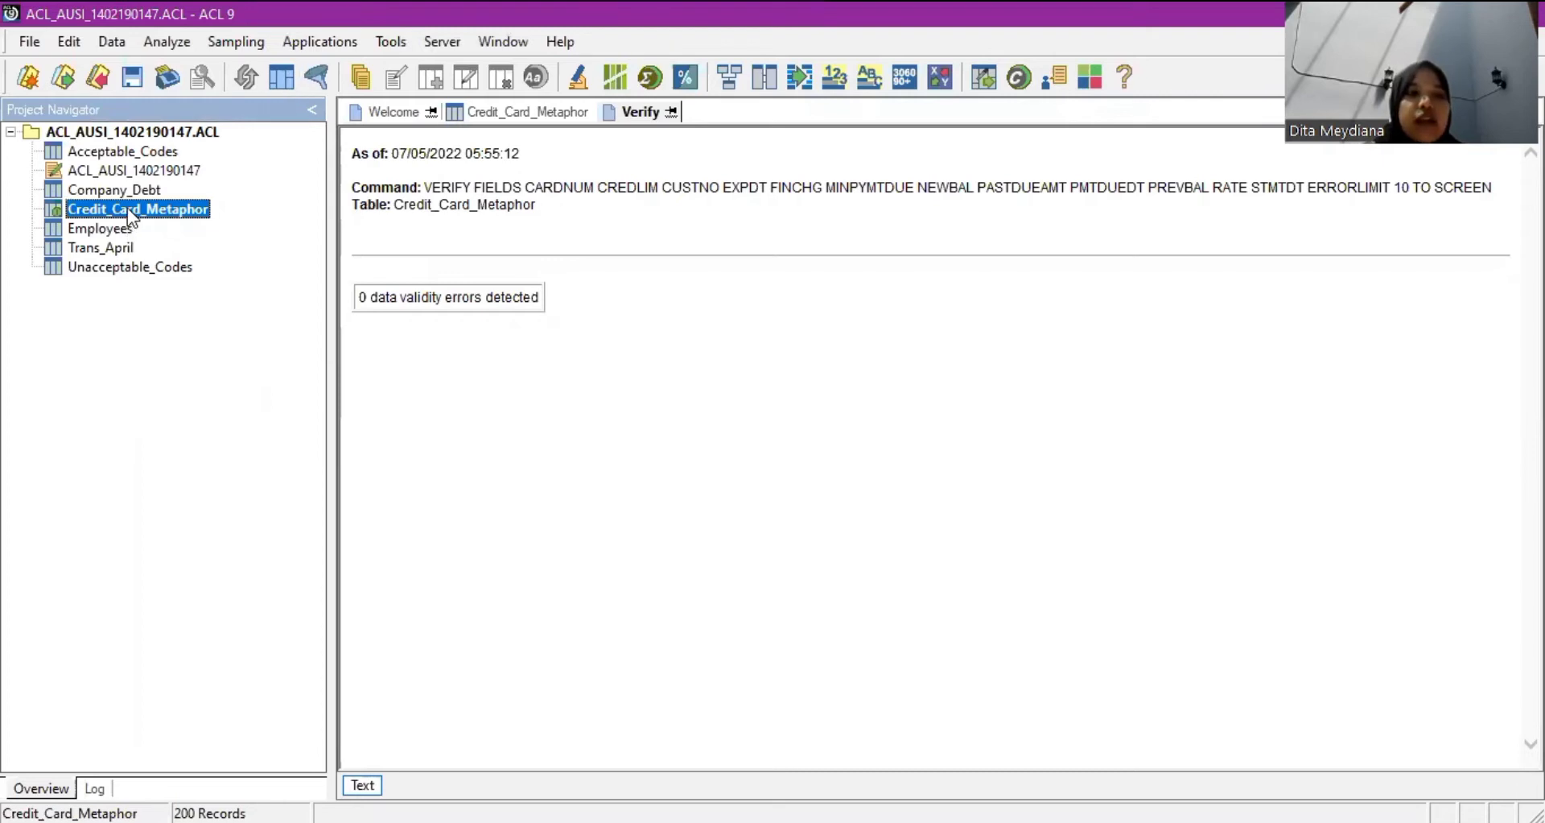
{"action": "key", "text": "Menu"}
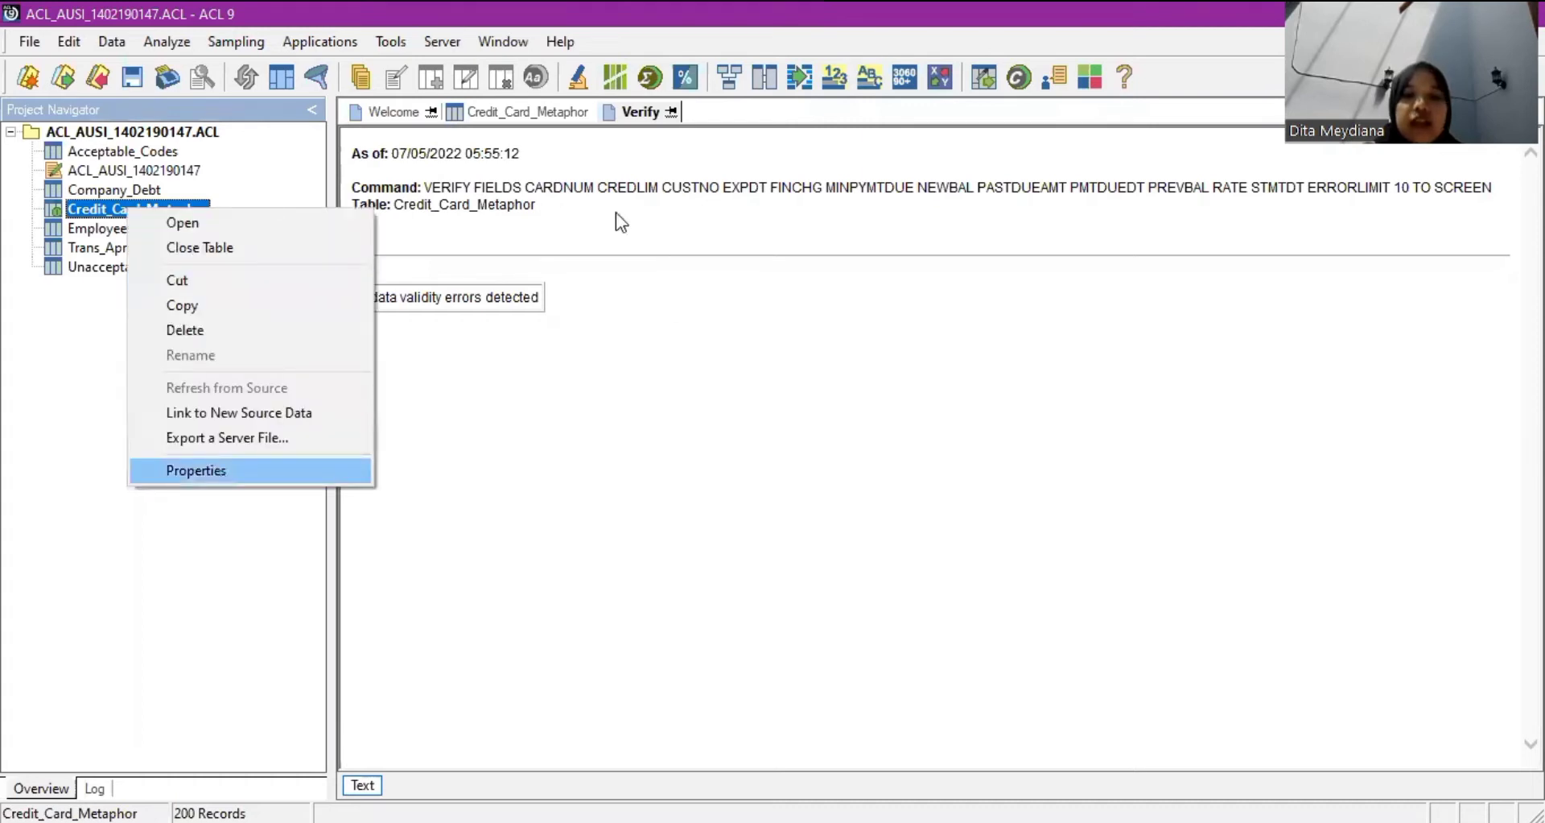
Save the note '07/07/2022 jam 5.55 akan melakukan pengecekan ulang' in Credit_Card_Metaphor's table properties.
{"action": "key", "text": "Return"}
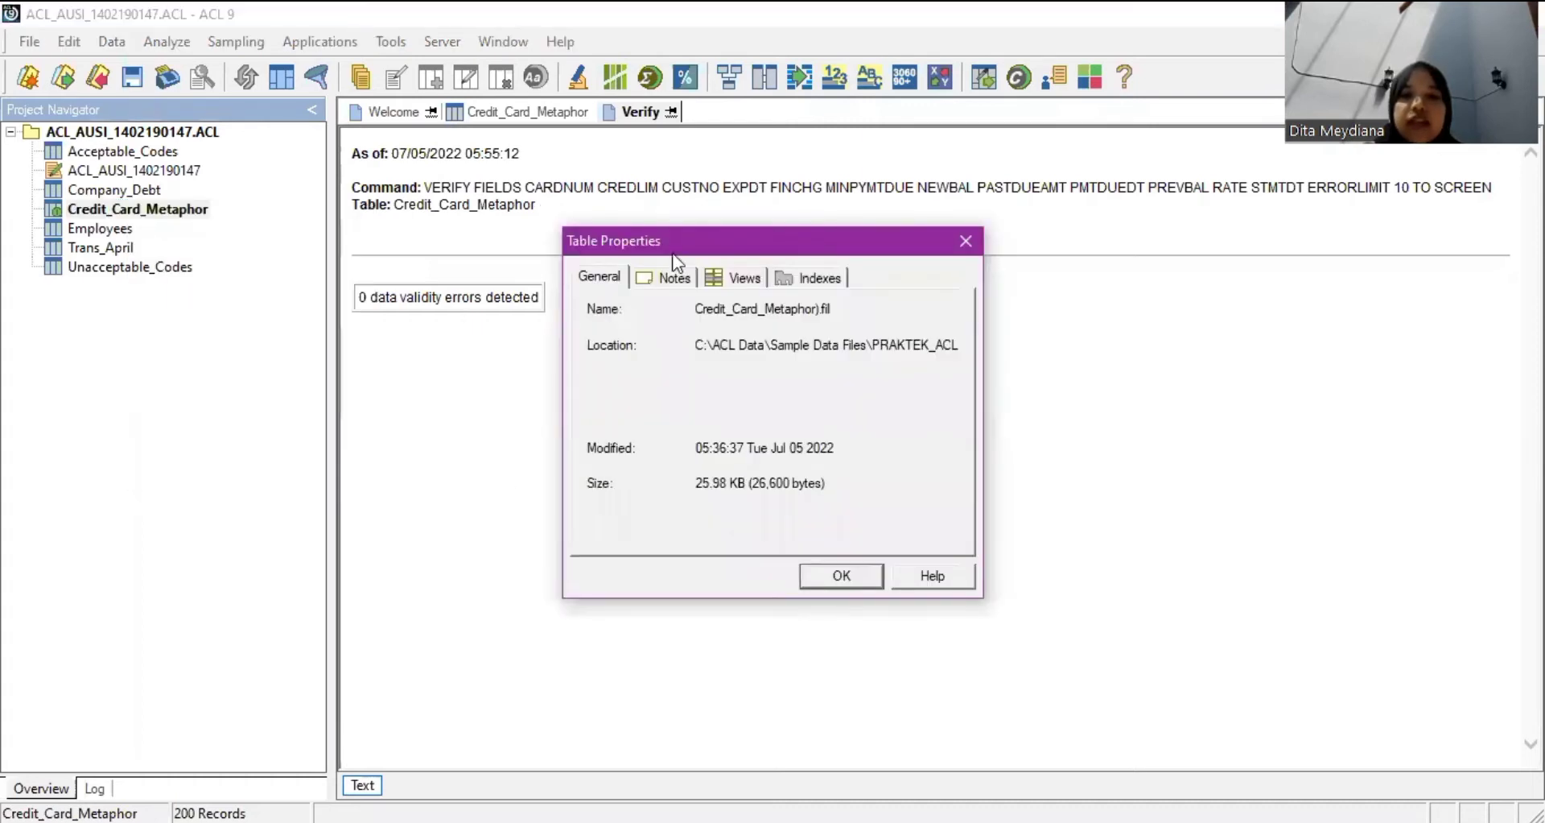
{"action": "left_click", "coordinate": [680, 278]}
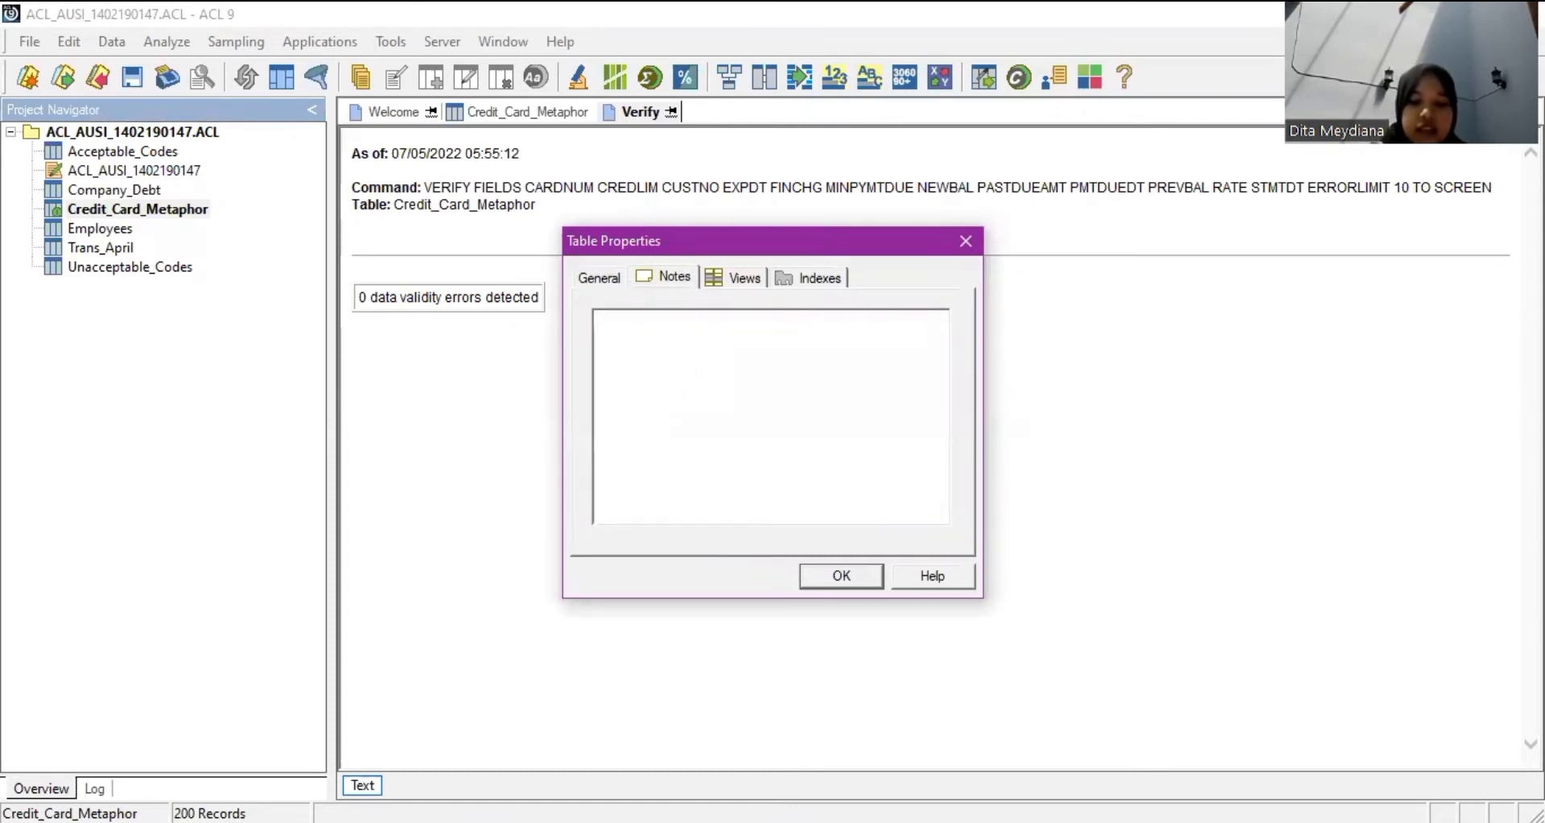
{"action": "type", "text": "07"}
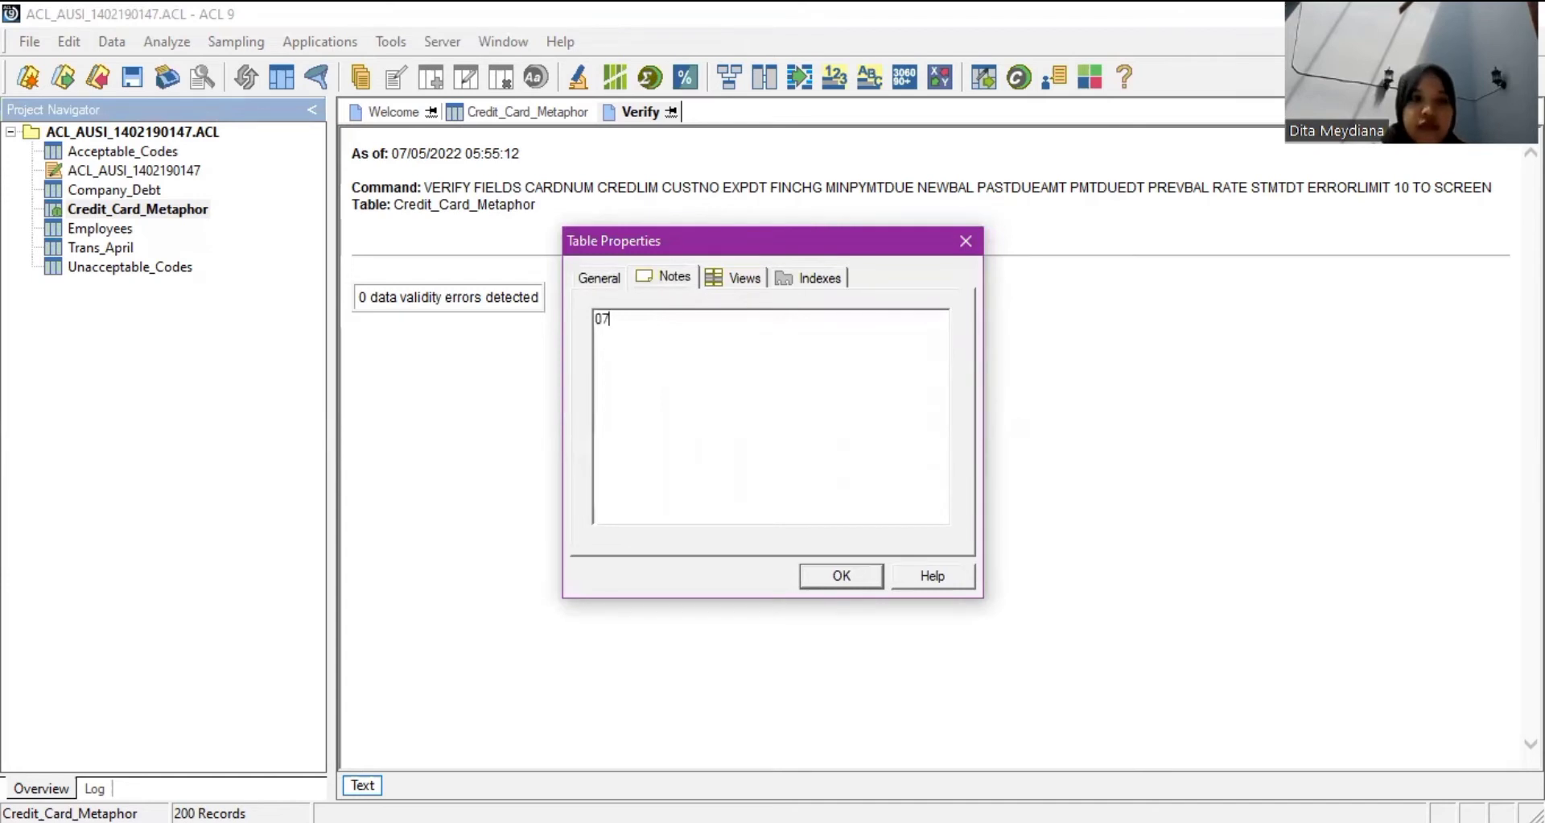
{"action": "type", "text": " ju"}
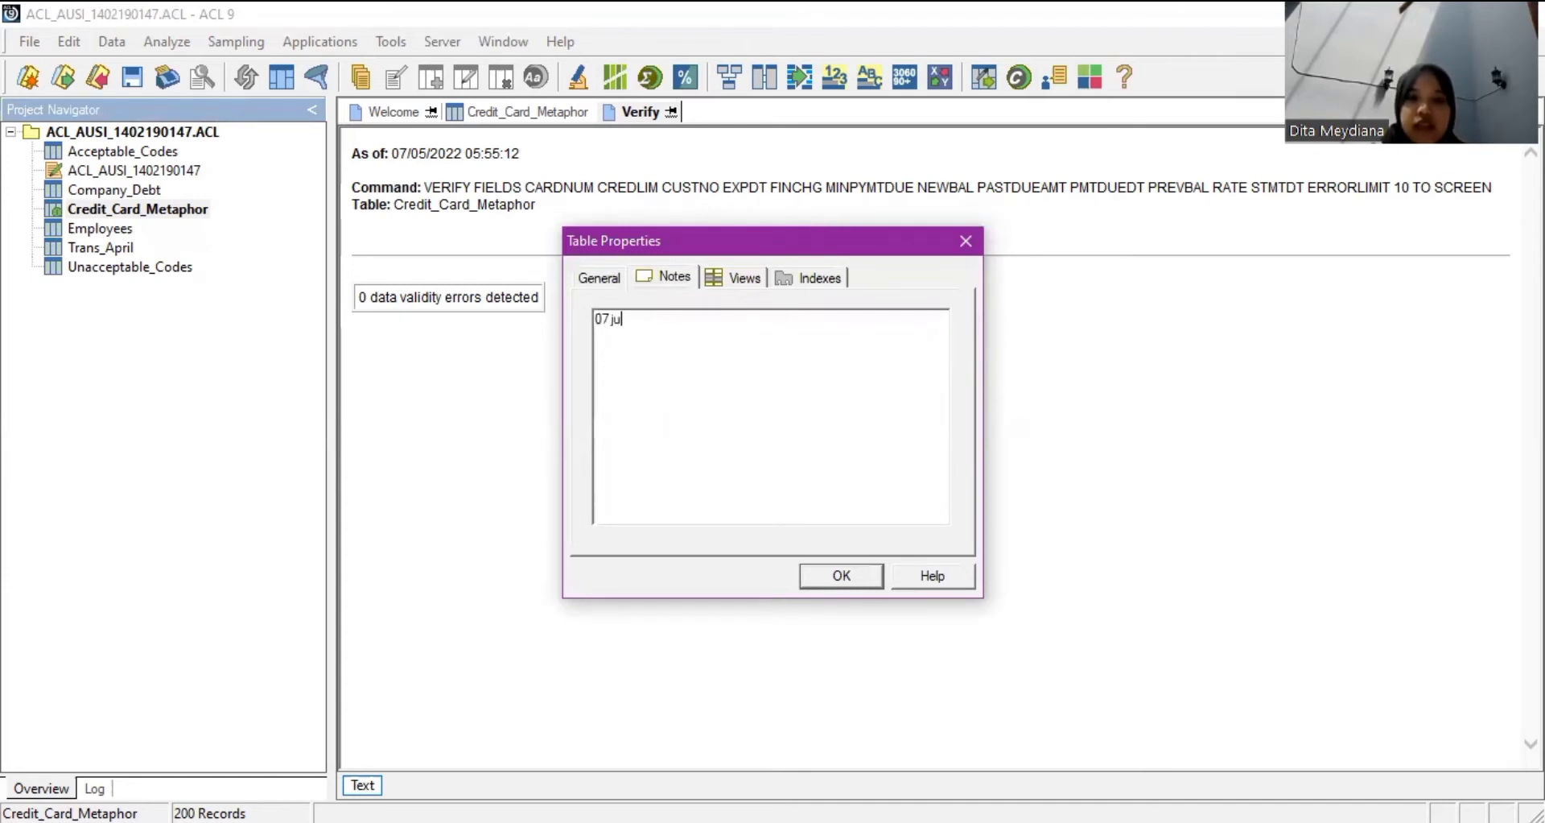
{"action": "type", "text": "l"}
{"action": "key", "text": "BackSpace"}
{"action": "key", "text": "BackSpace"}
{"action": "key", "text": "BackSpace"}
{"action": "key", "text": "BackSpace"}
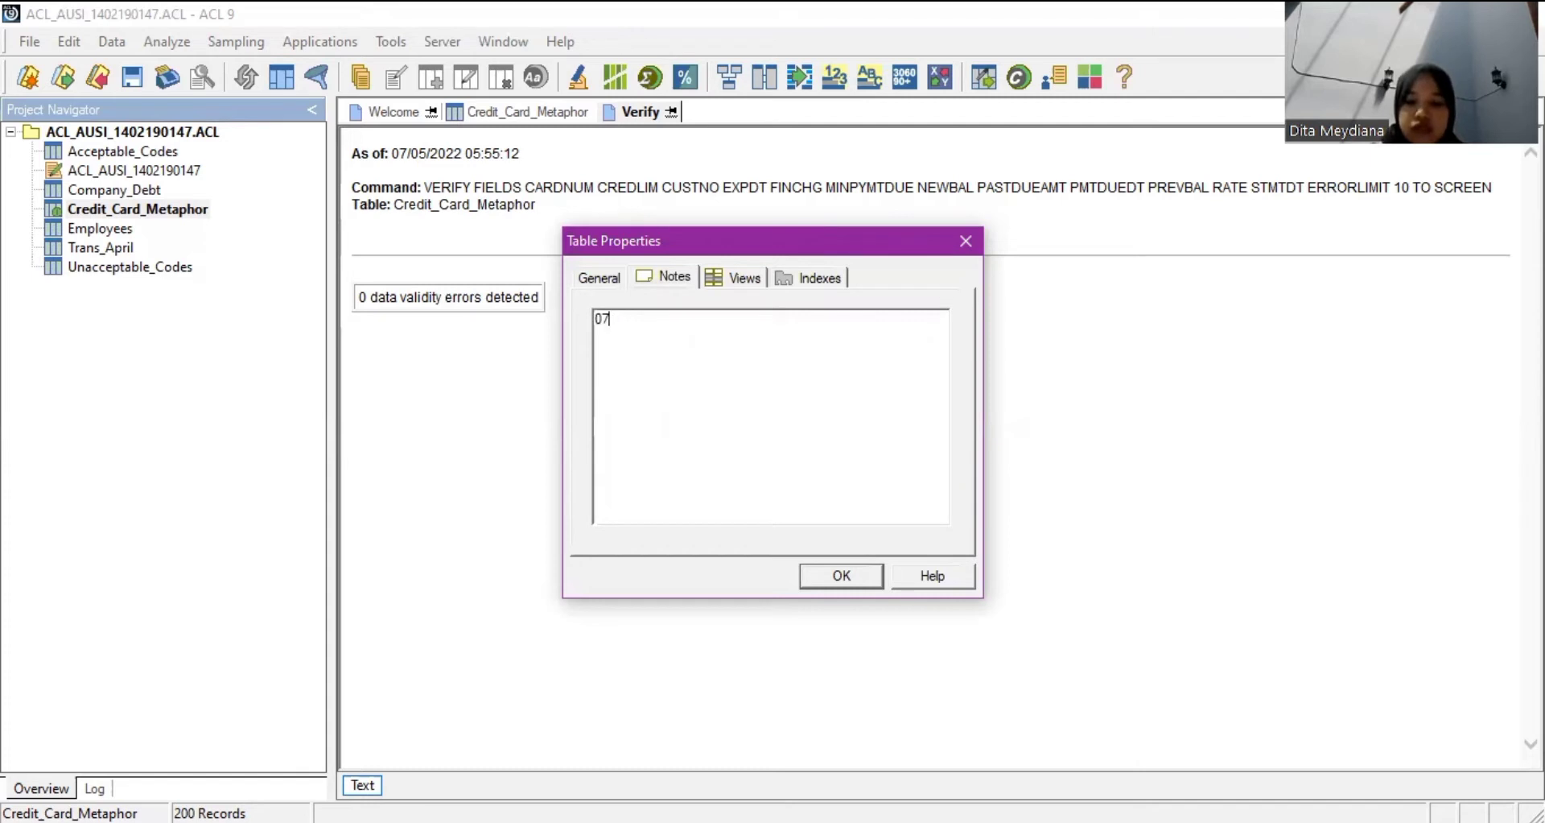
{"action": "type", "text": "/08"}
{"action": "key", "text": "BackSpace"}
{"action": "type", "text": "7"}
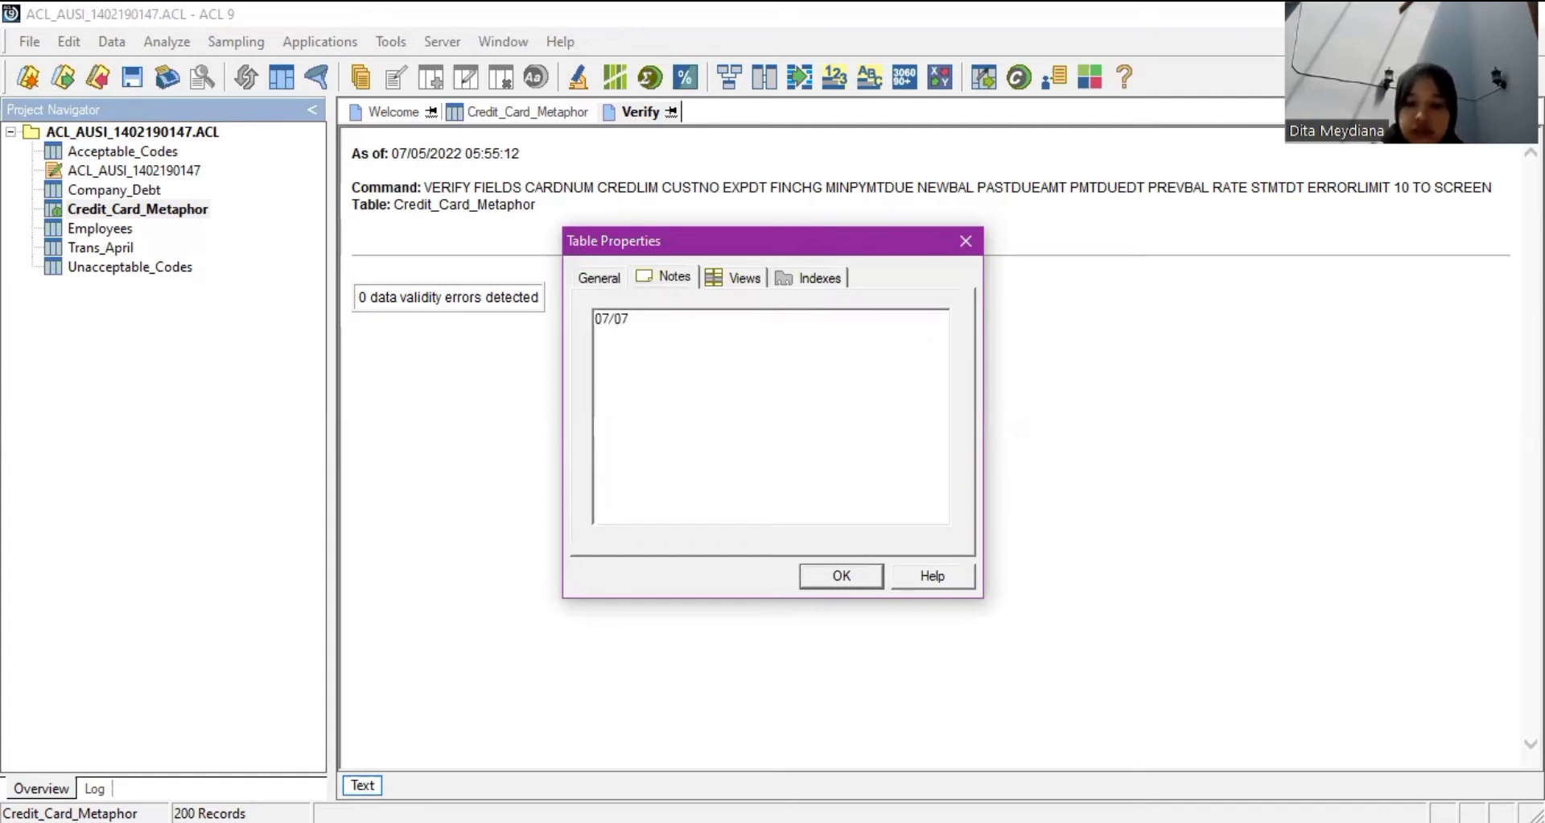
{"action": "type", "text": "/2022 "}
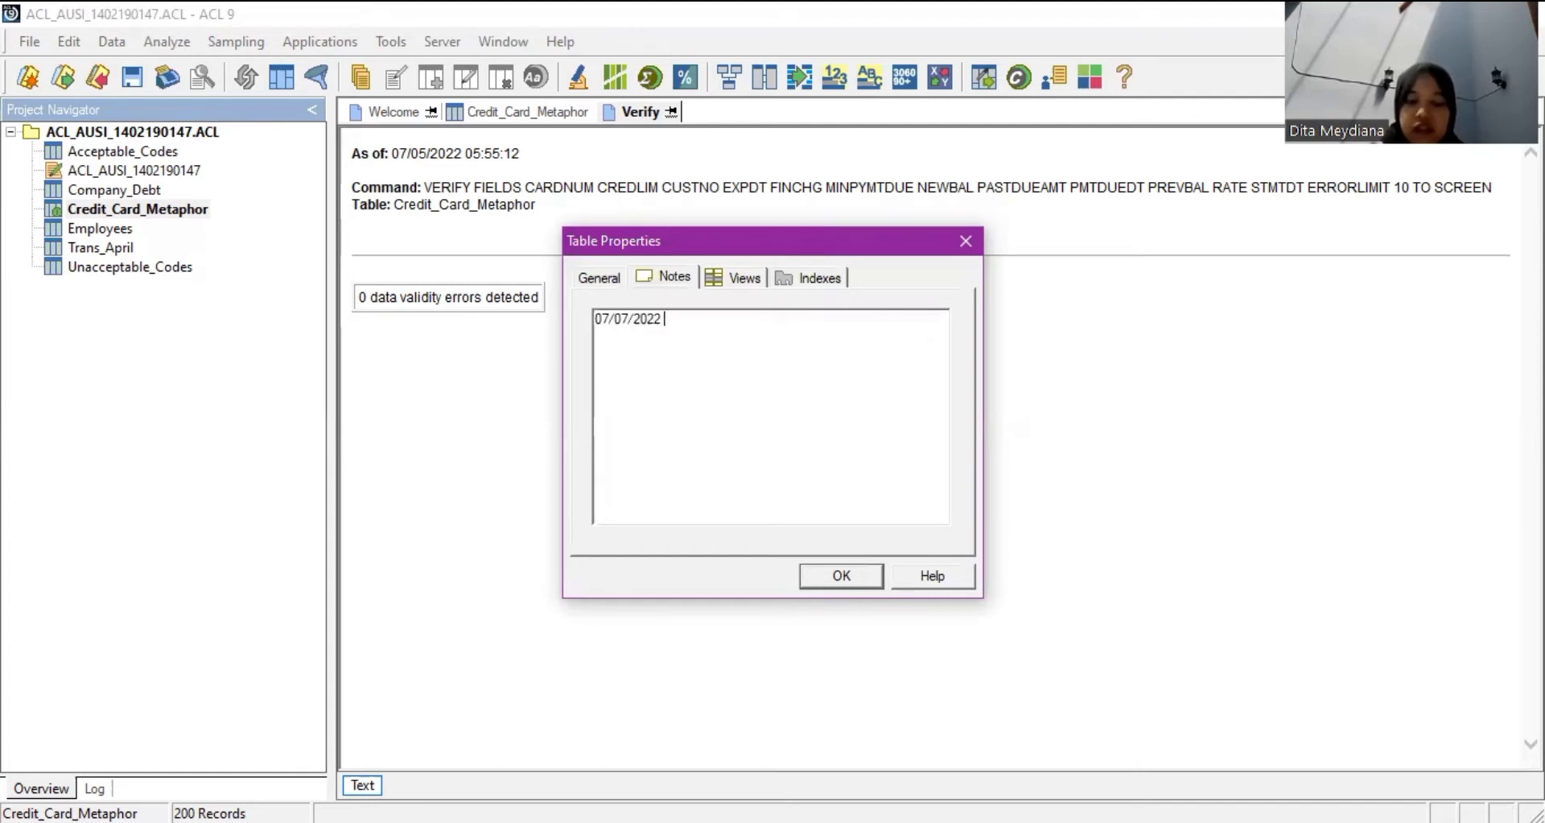
{"action": "type", "text": "jam"}
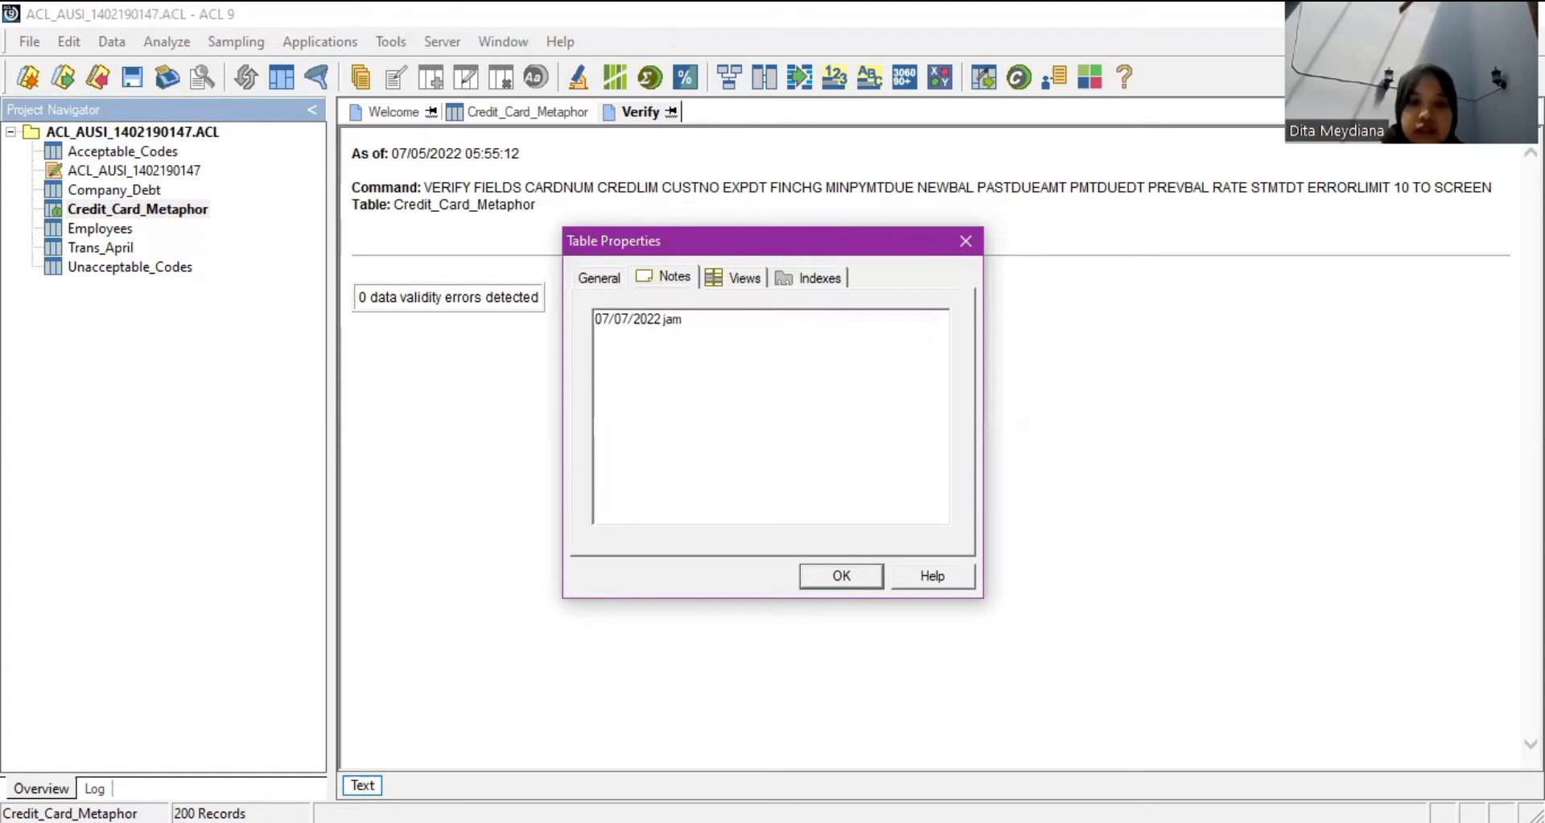
{"action": "type", "text": " 5.55"}
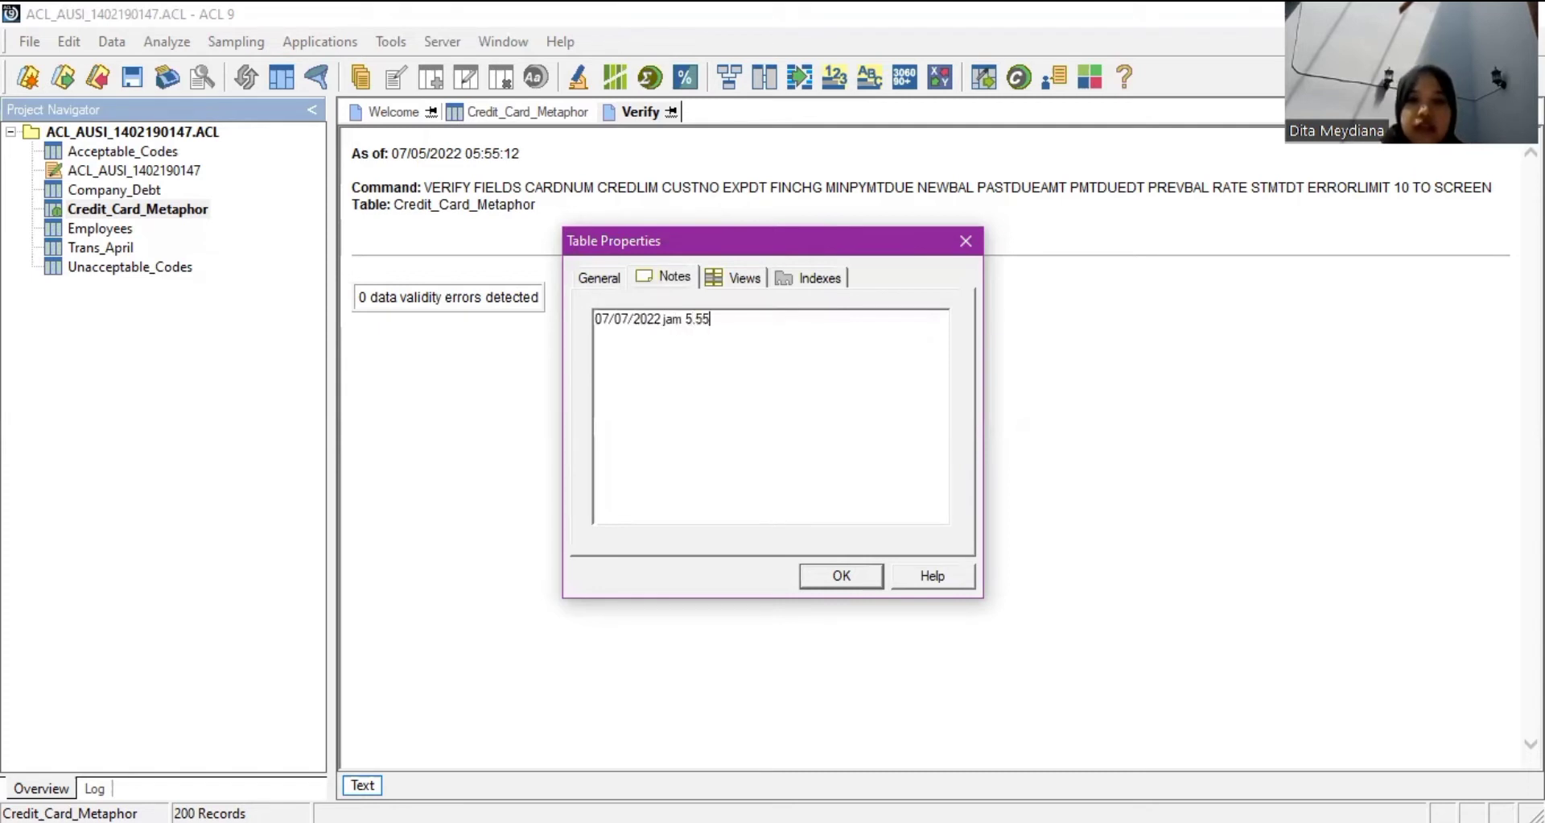
{"action": "type", "text": " akan melakukan "}
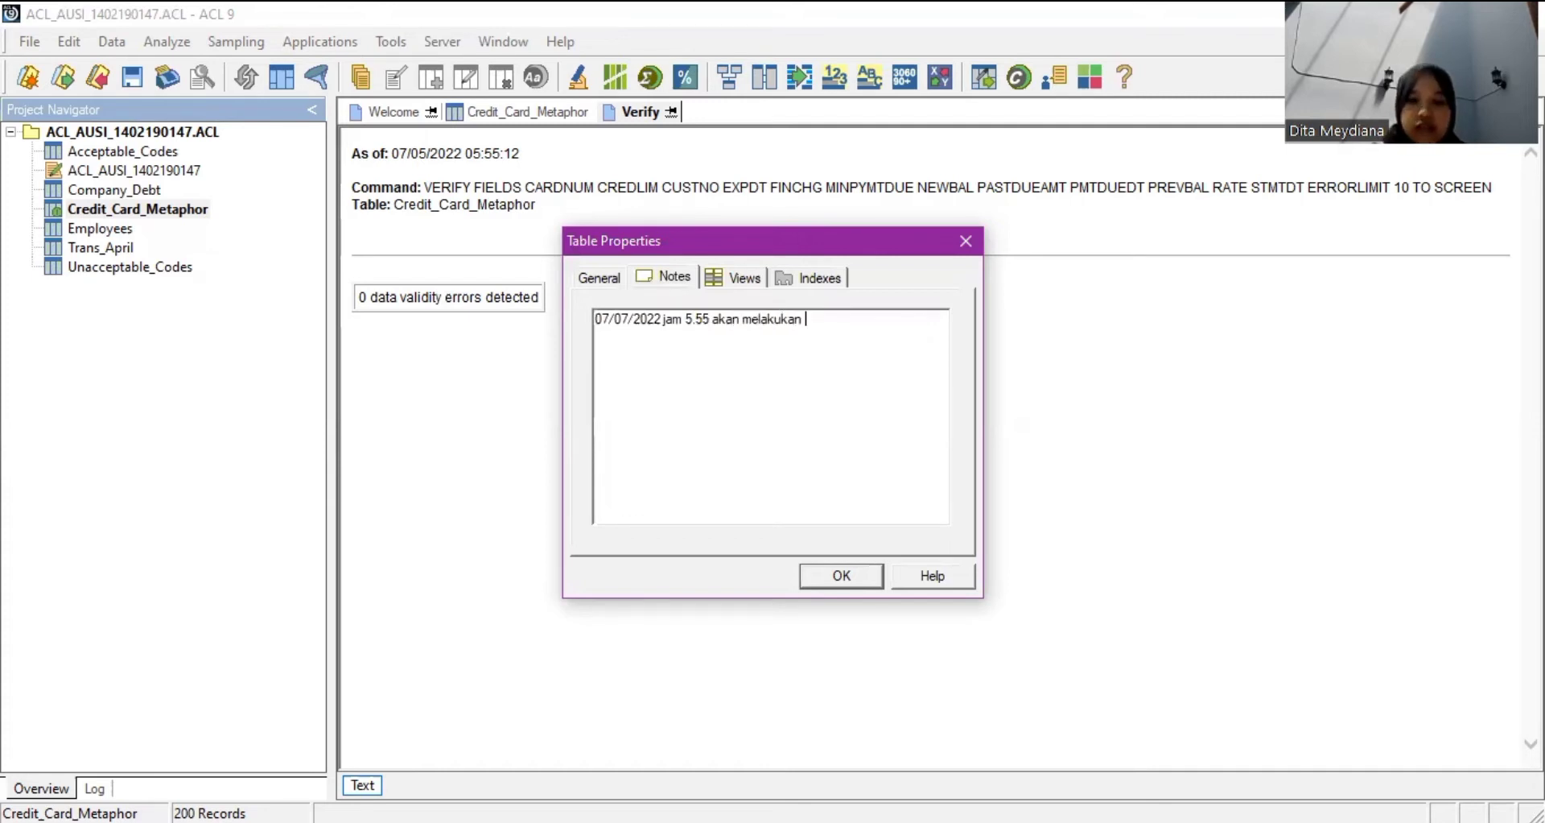
{"action": "type", "text": "pengecekan ulang"}
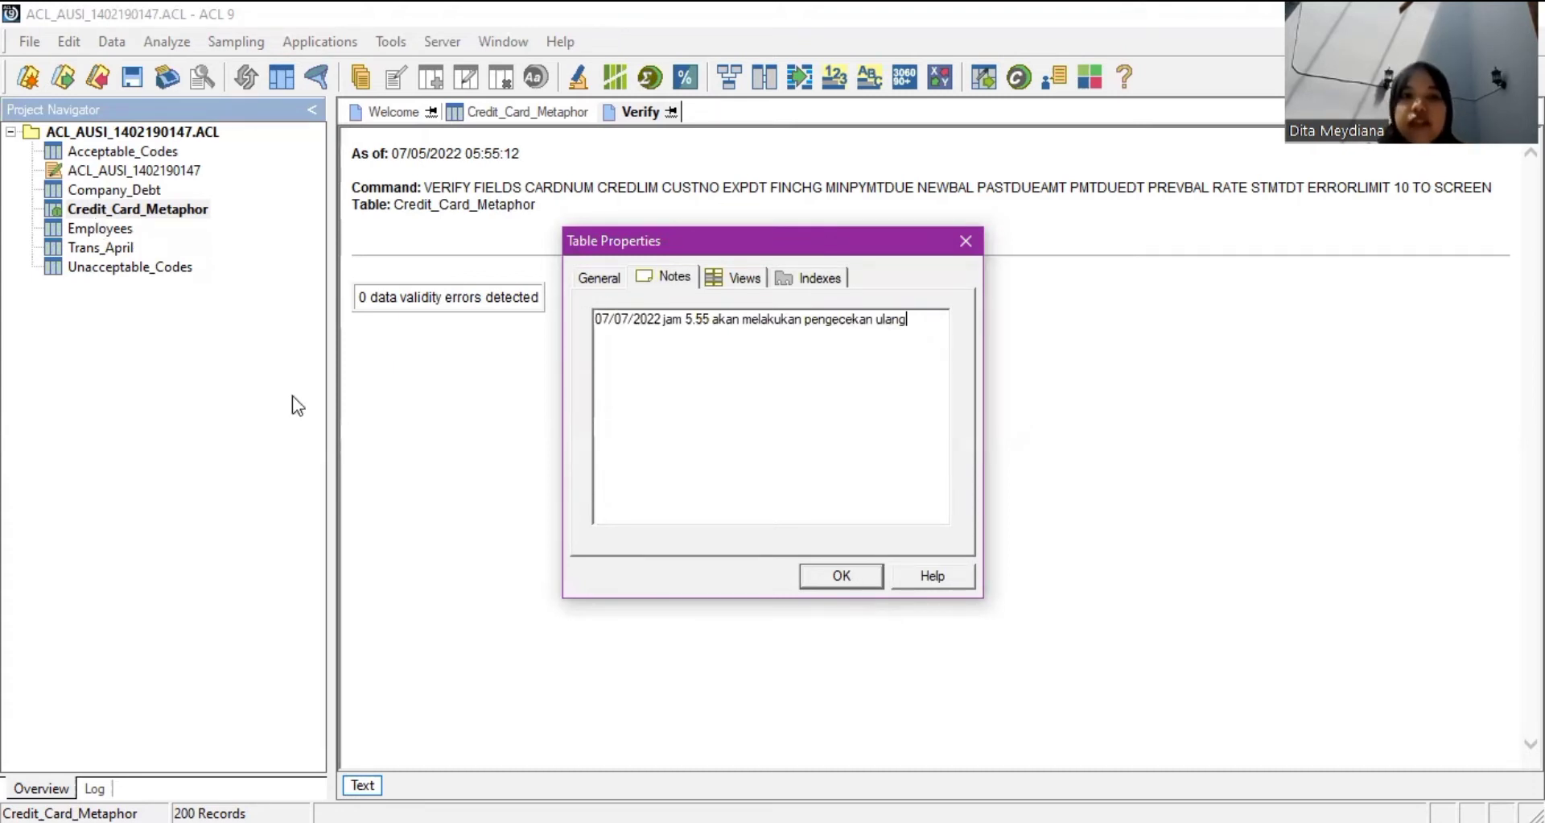
{"action": "key", "text": "Return"}
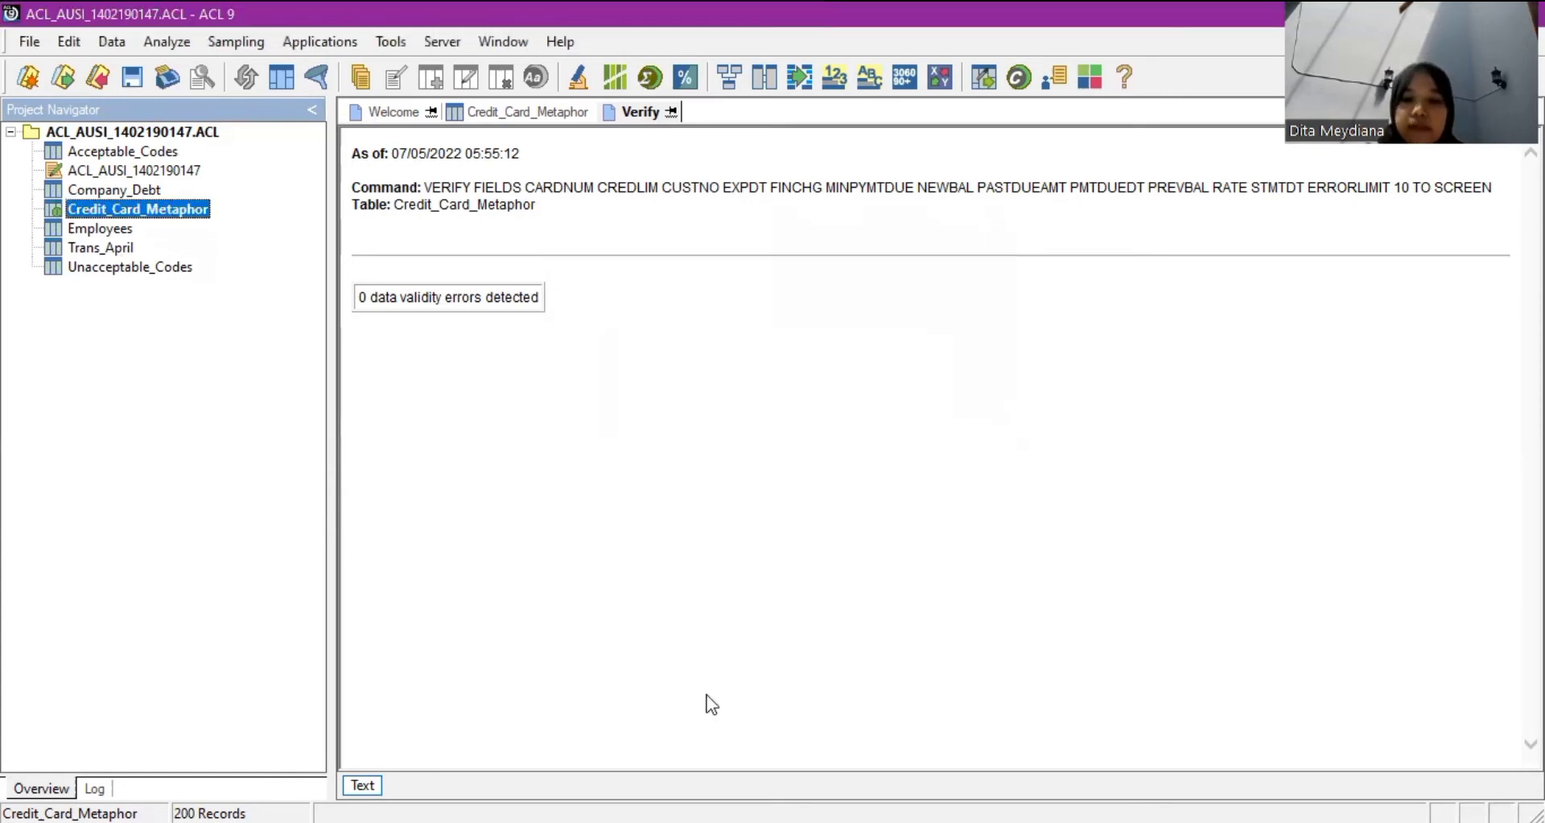
{"action": "right_click", "coordinate": [185, 212]}
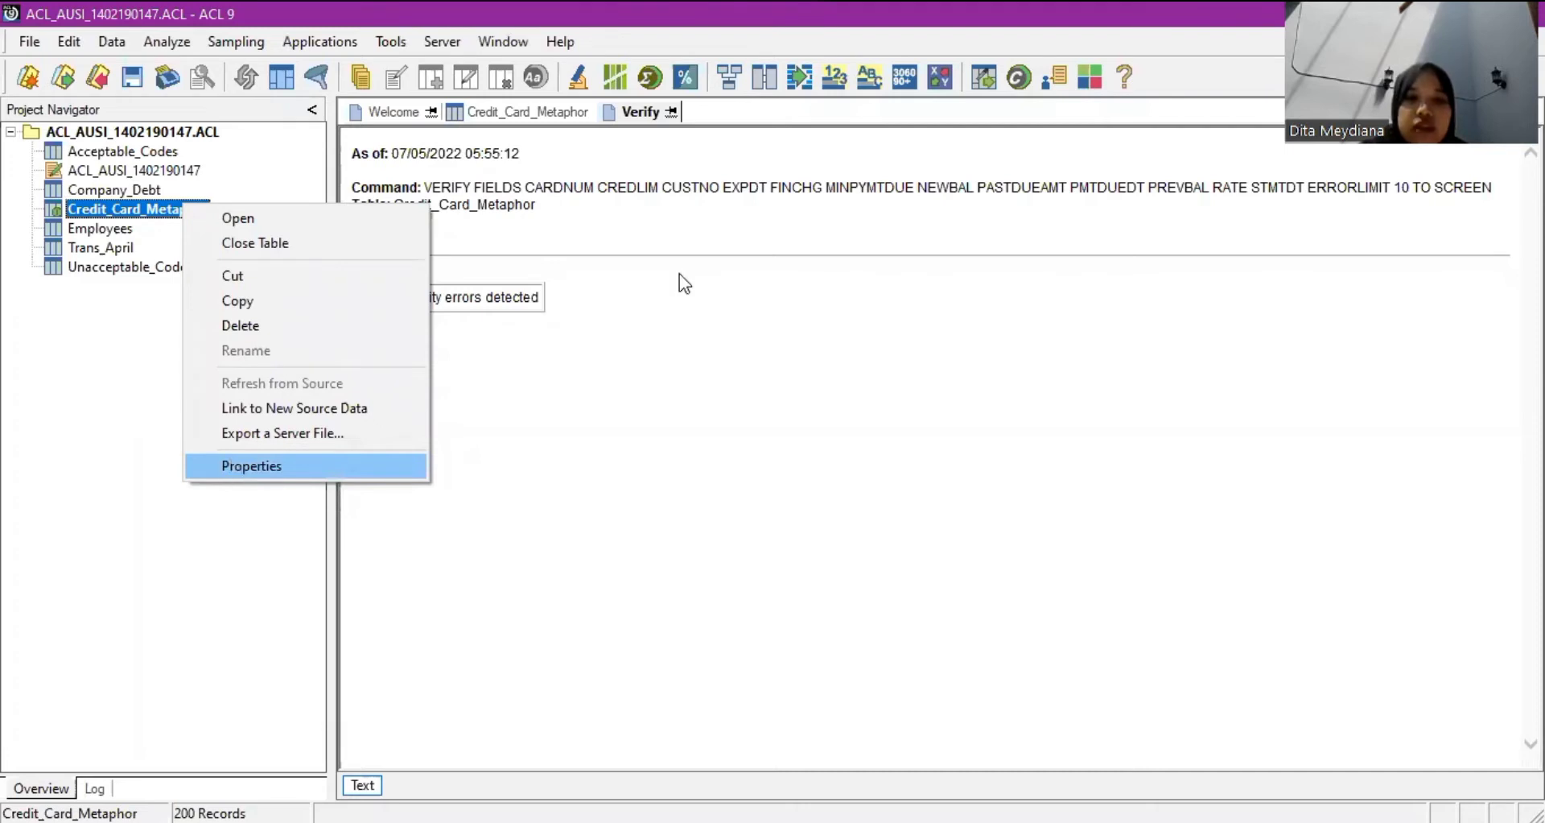
{"action": "left_click", "coordinate": [251, 465]}
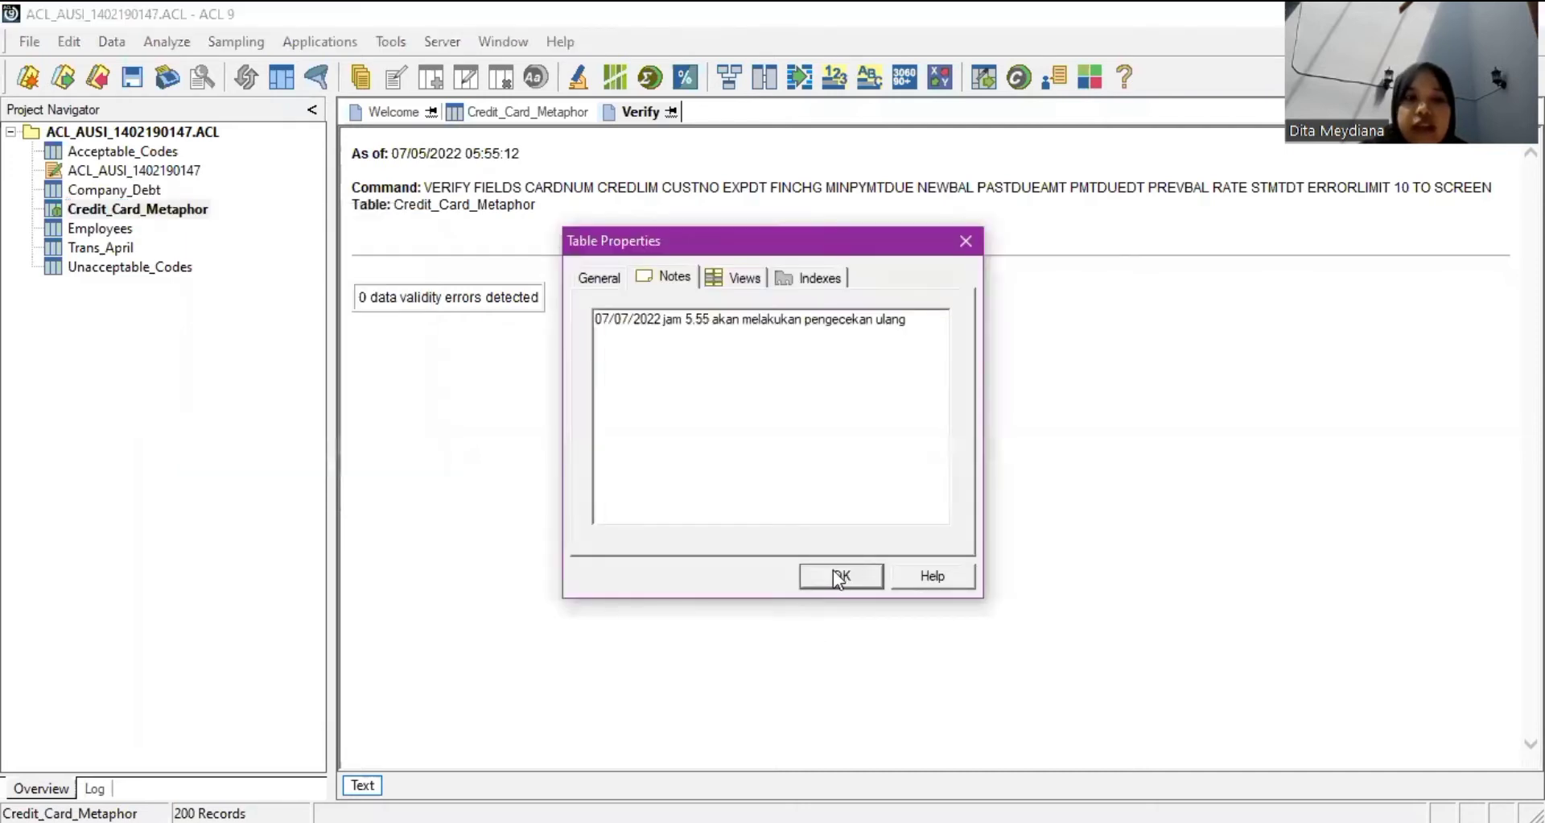
{"action": "left_click", "coordinate": [839, 576]}
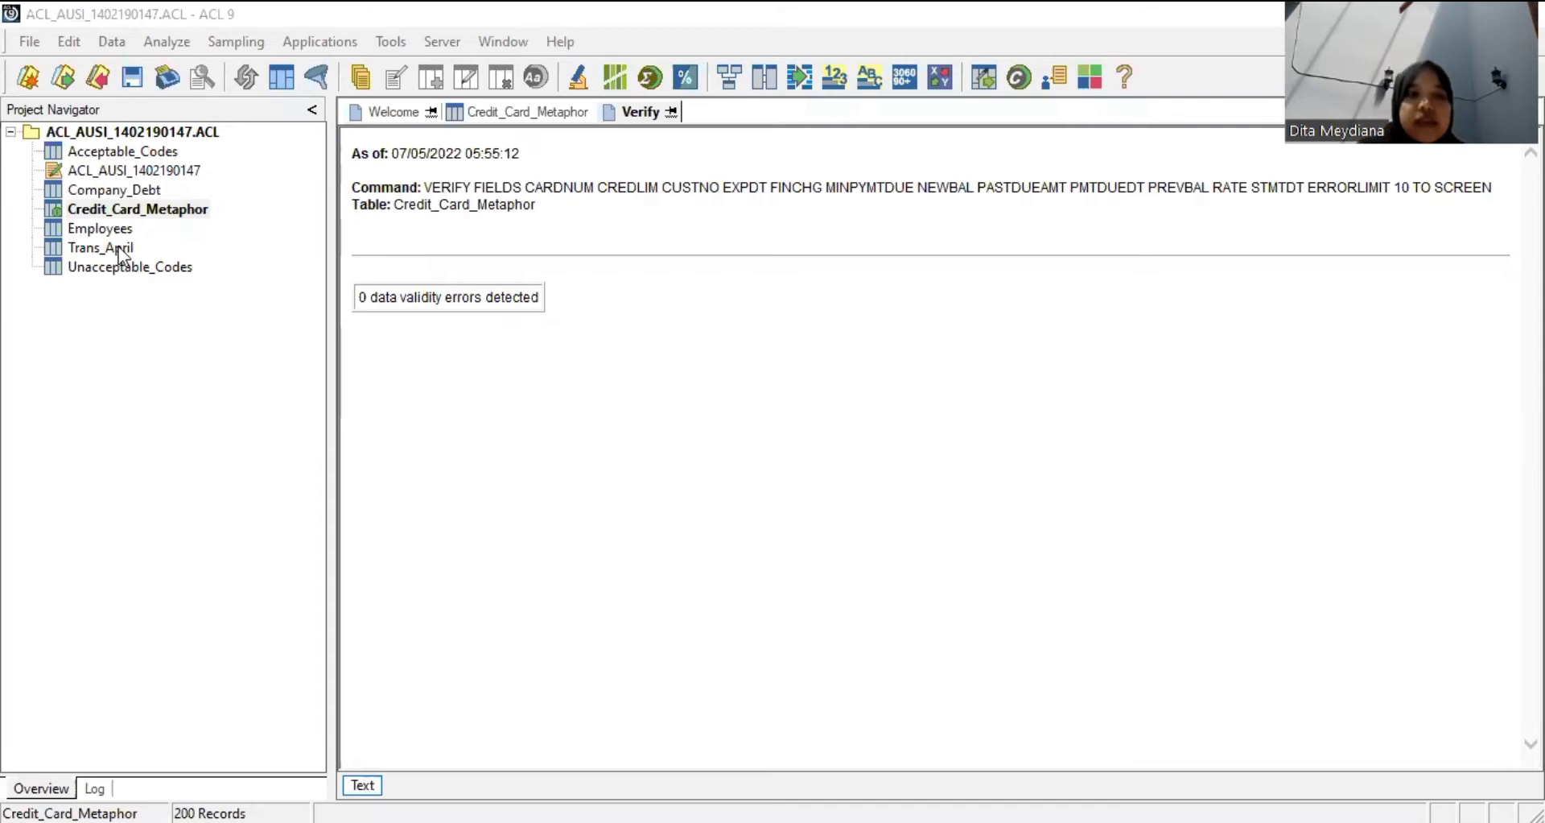
Open the Trans_April table and return to its first record.
{"action": "double_click", "coordinate": [119, 249]}
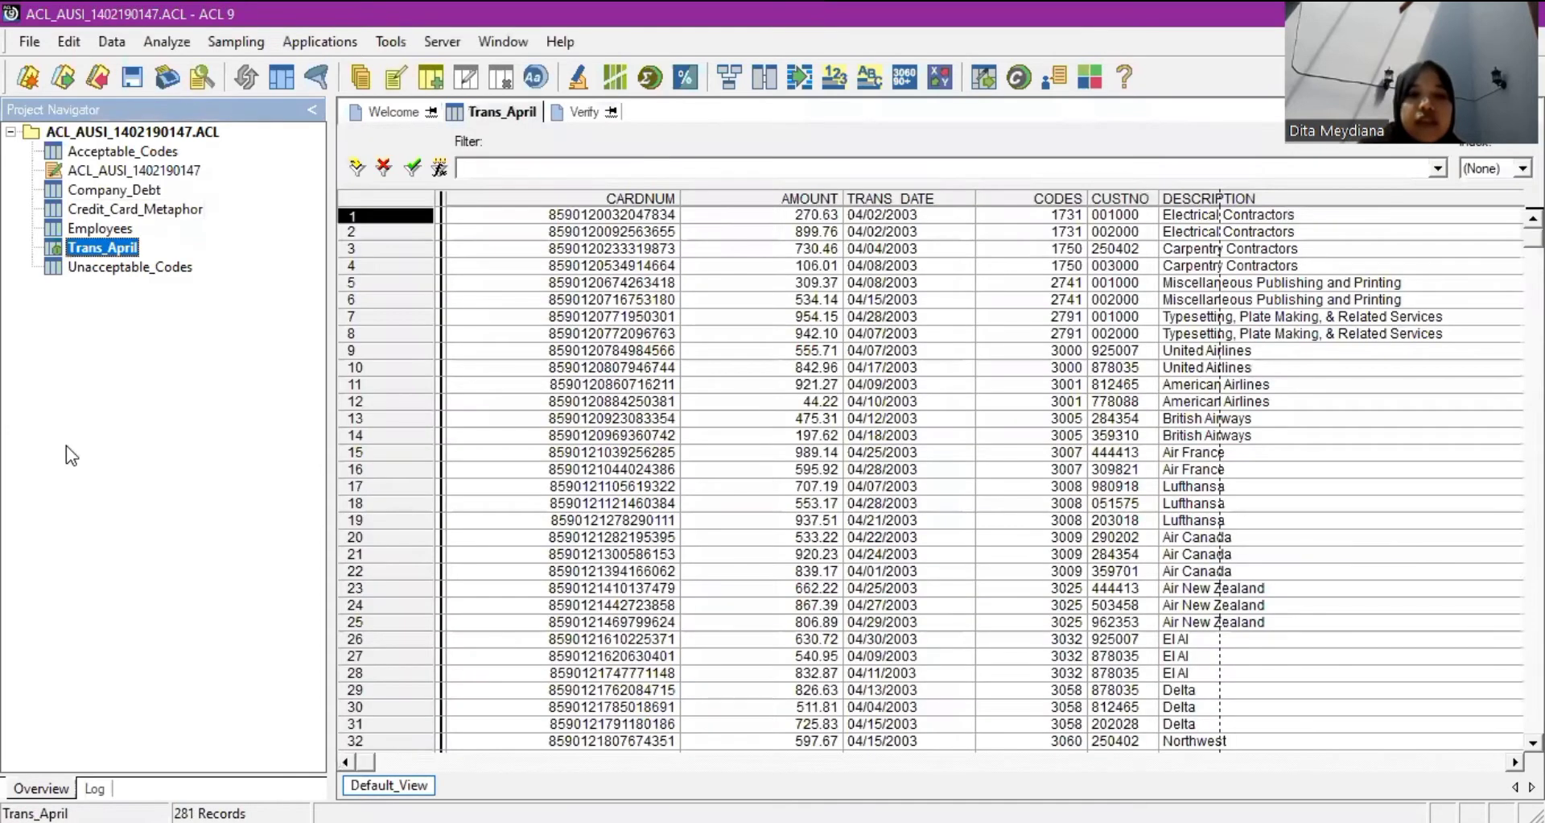
{"action": "left_click", "coordinate": [351, 246]}
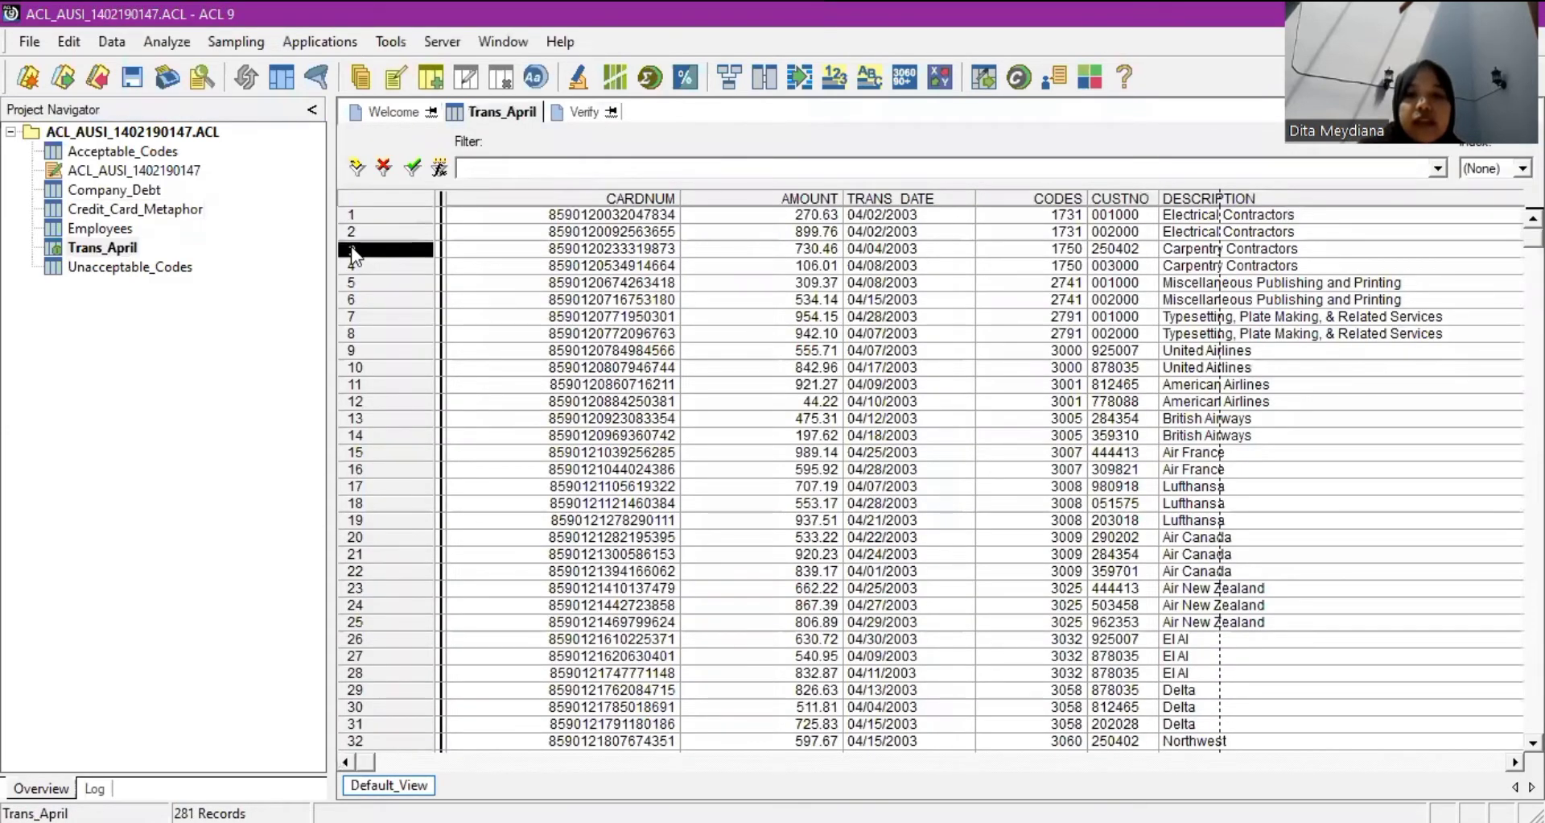
{"action": "left_click", "coordinate": [394, 765]}
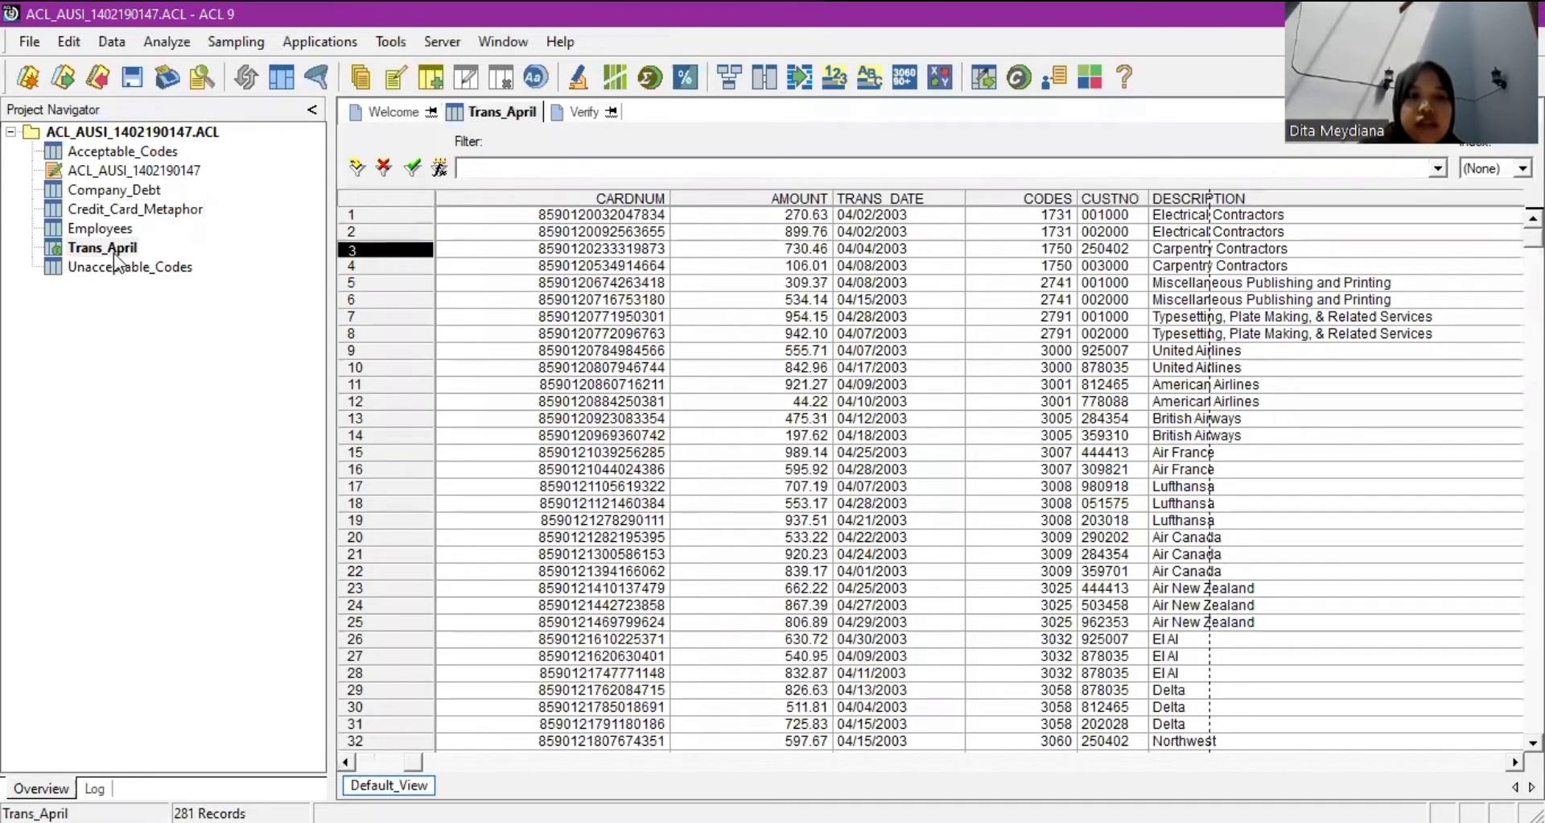
{"action": "left_click", "coordinate": [114, 253]}
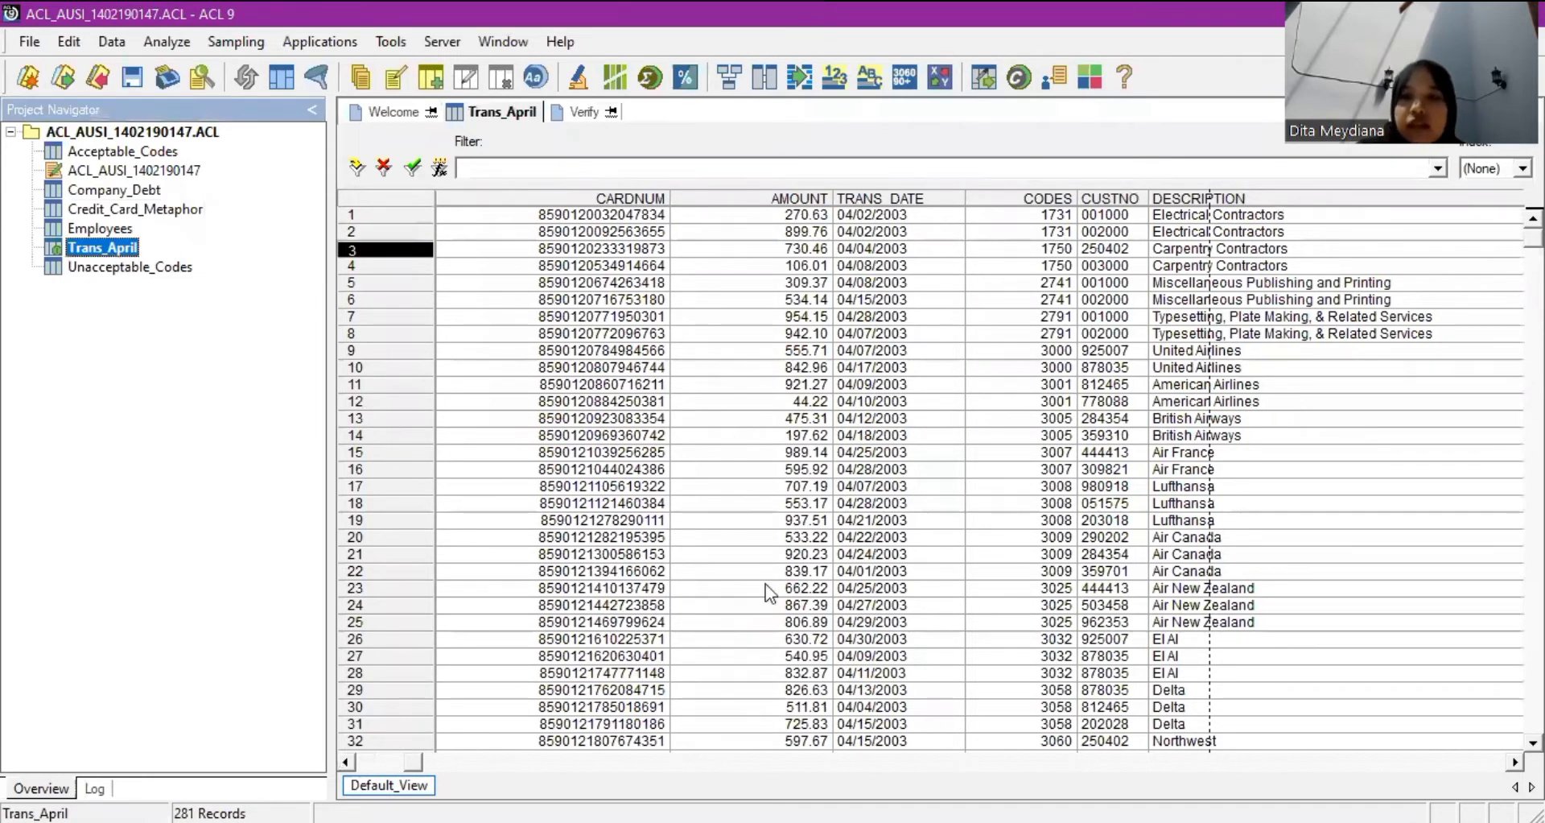
{"action": "left_click", "coordinate": [666, 503]}
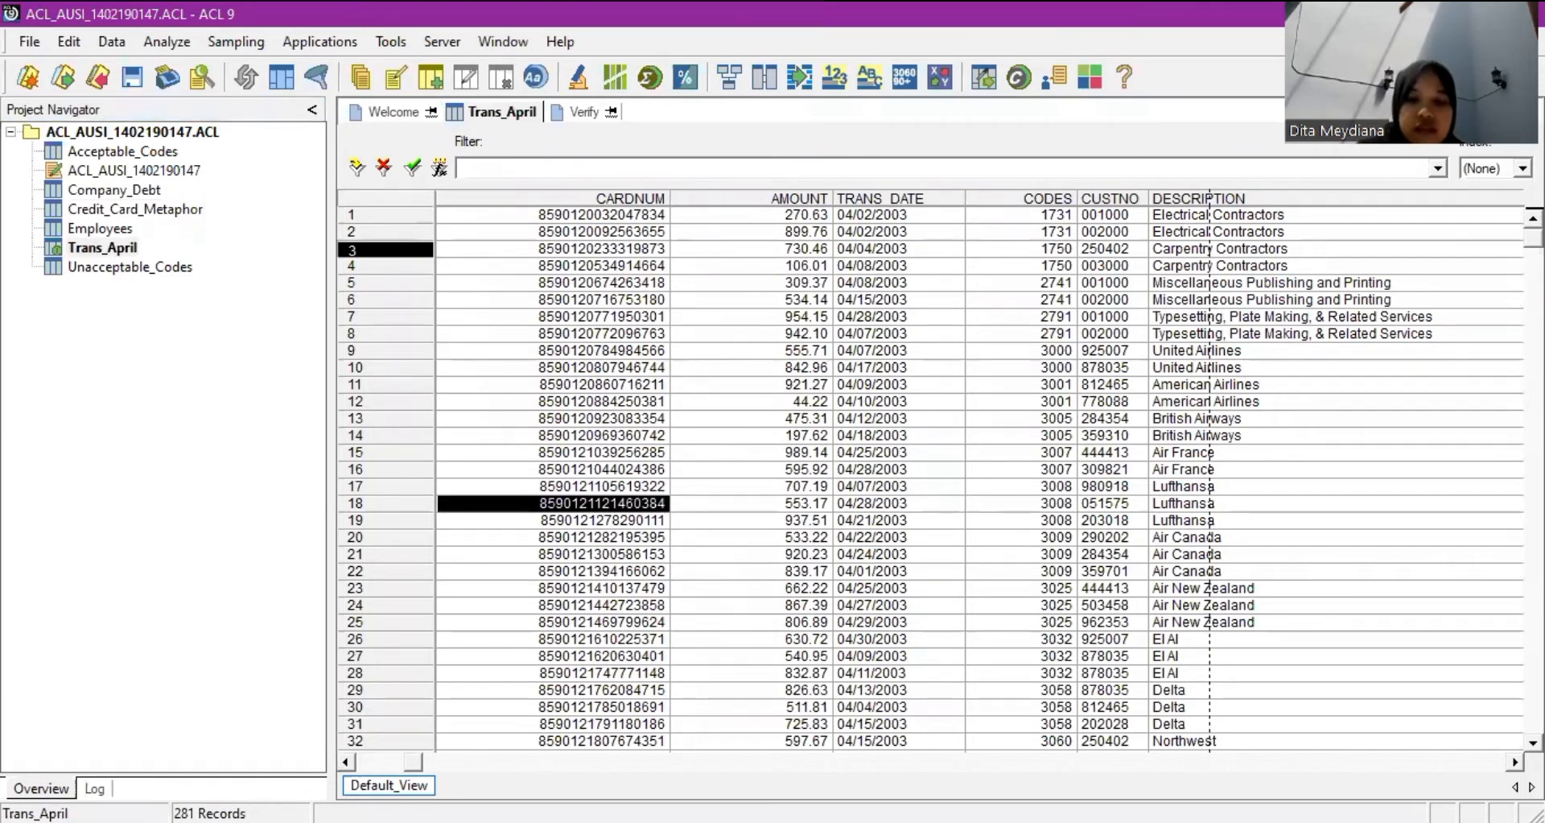
{"action": "key", "text": "ctrl+Home"}
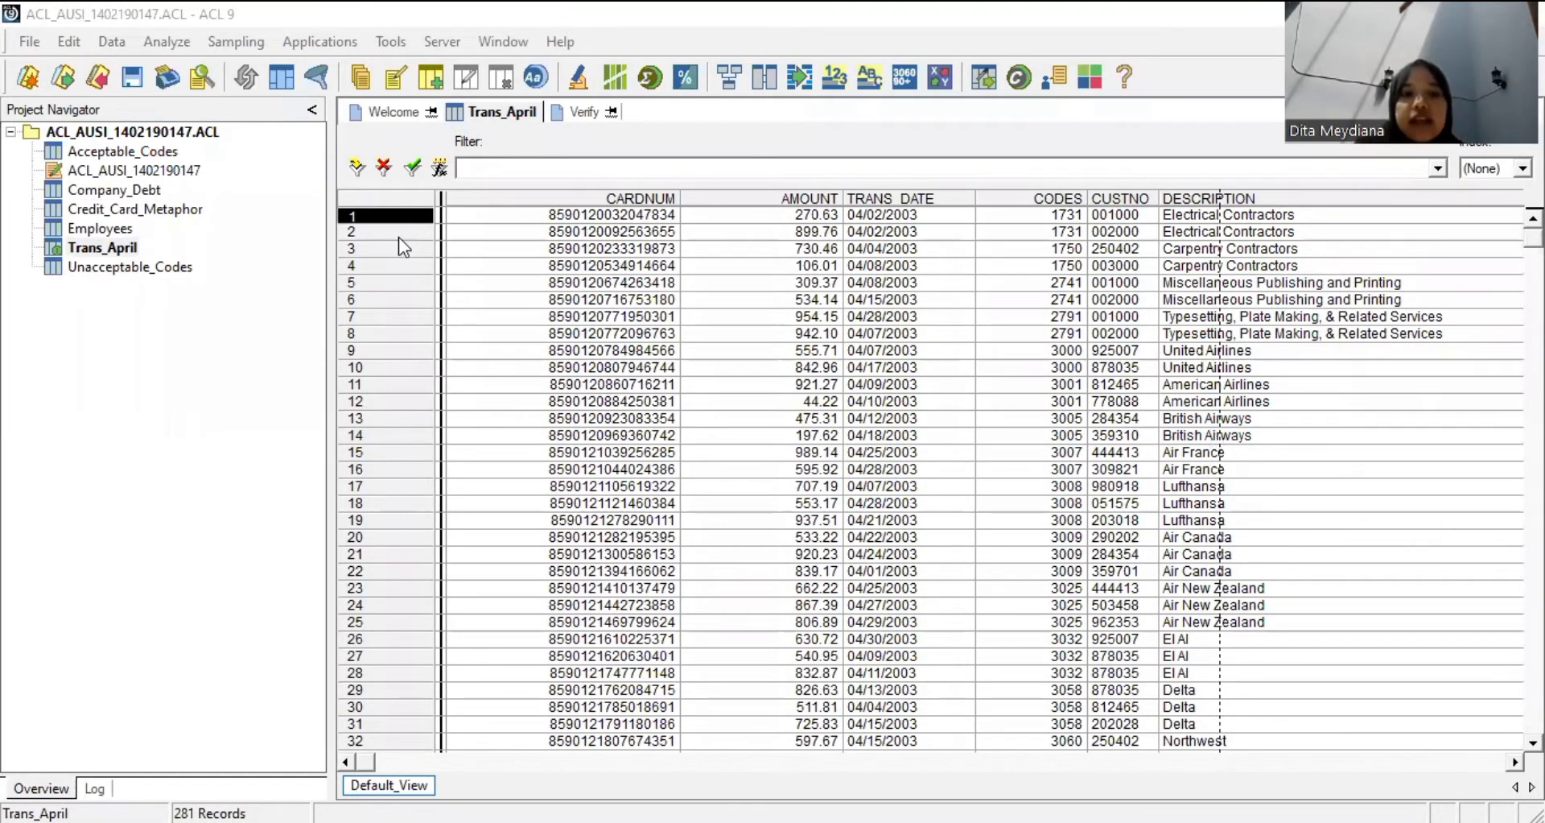
Add the note 'Transaksi ini tidak disertai dengan bukti' to record 1.
{"action": "right_click", "coordinate": [384, 214]}
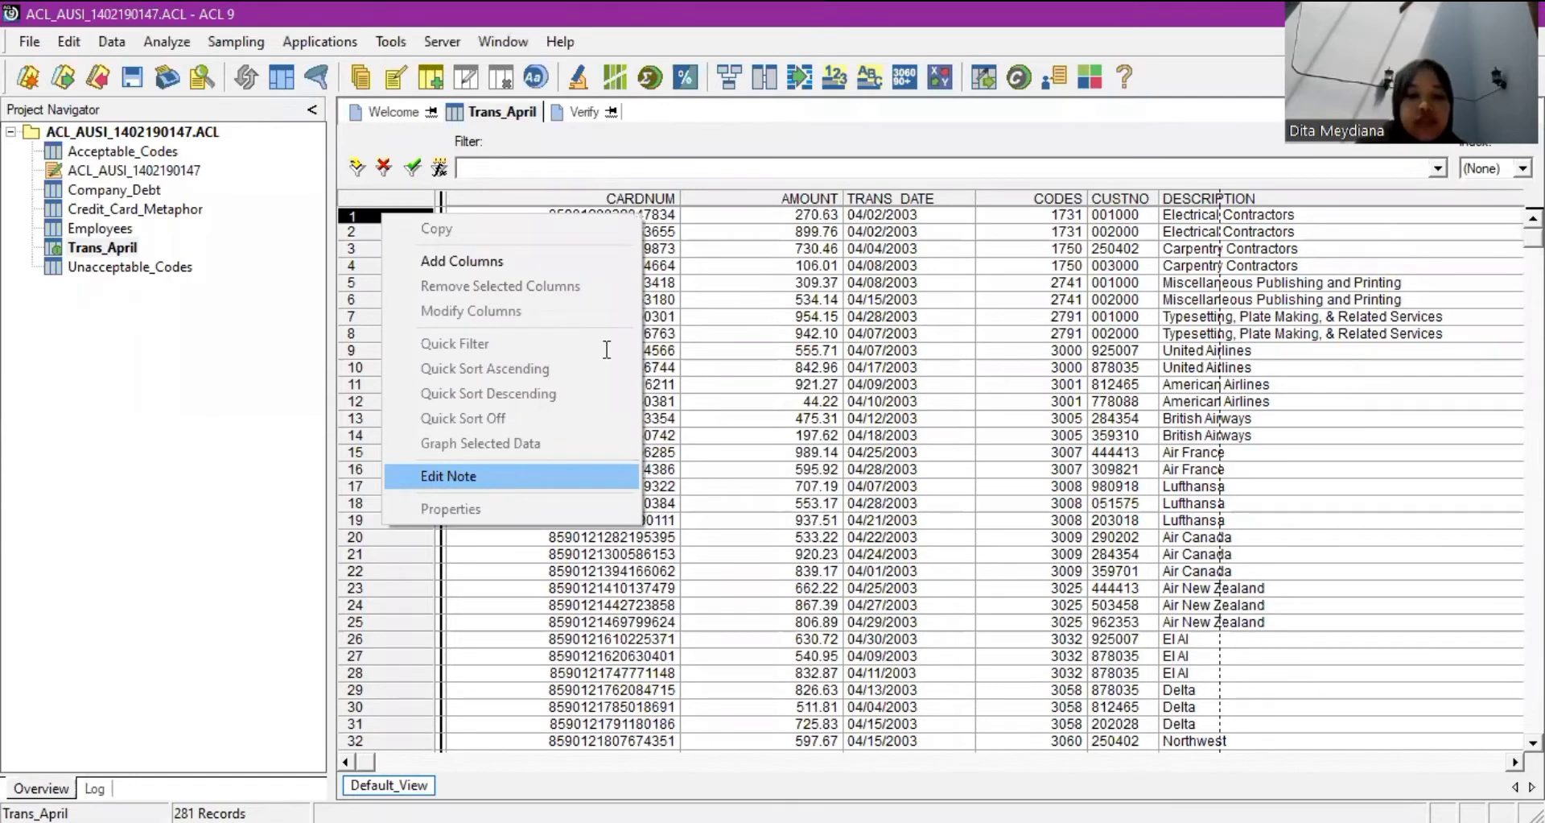
{"action": "key", "text": "Return"}
{"action": "type", "text": "TR"}
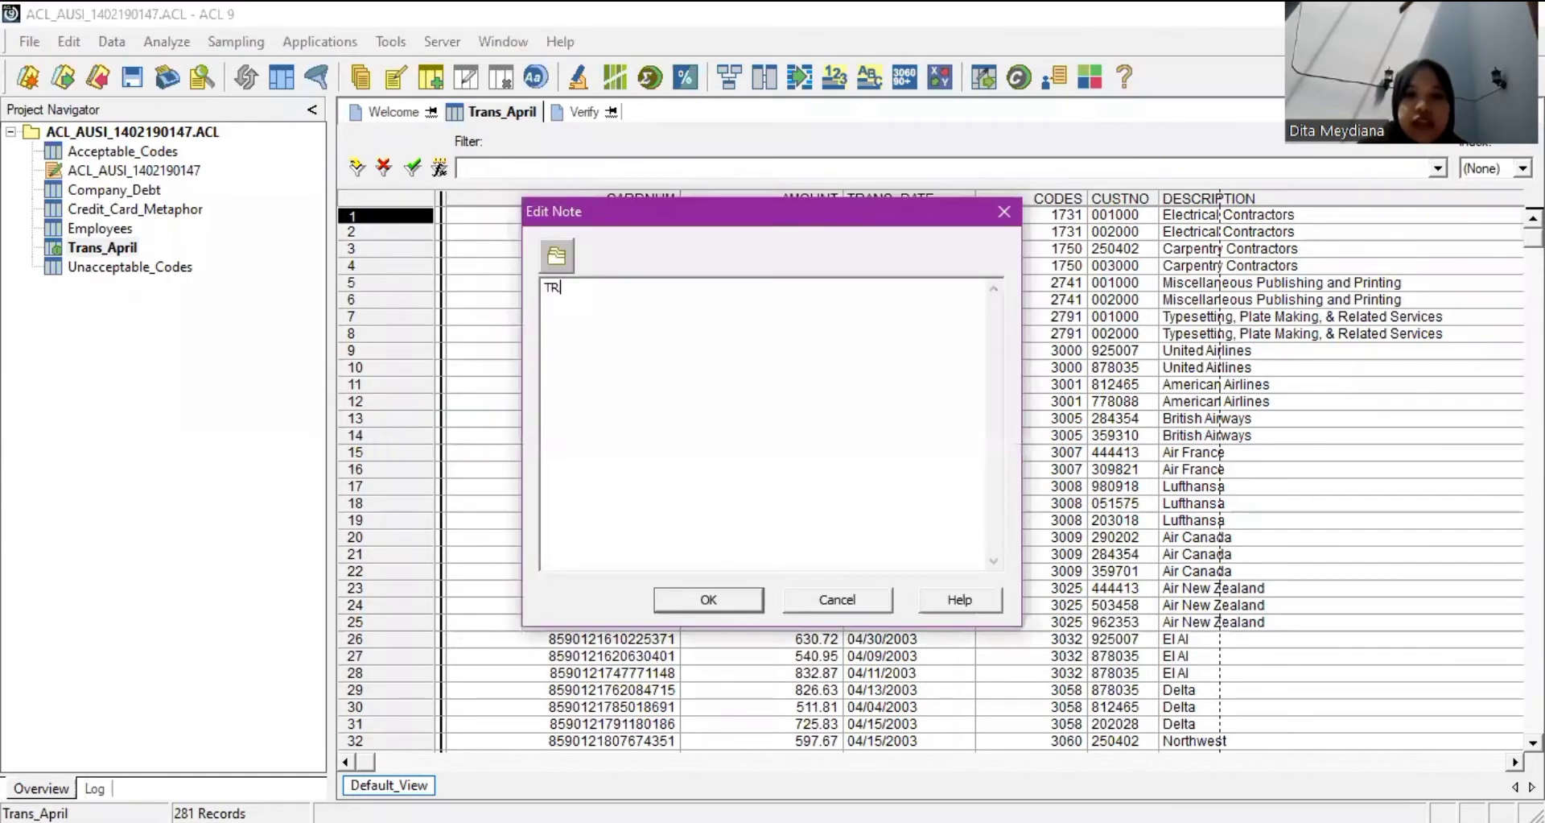
{"action": "type", "text": "na"}
{"action": "key", "text": "BackSpace"}
{"action": "key", "text": "BackSpace"}
{"action": "key", "text": "BackSpace"}
{"action": "type", "text": "r"}
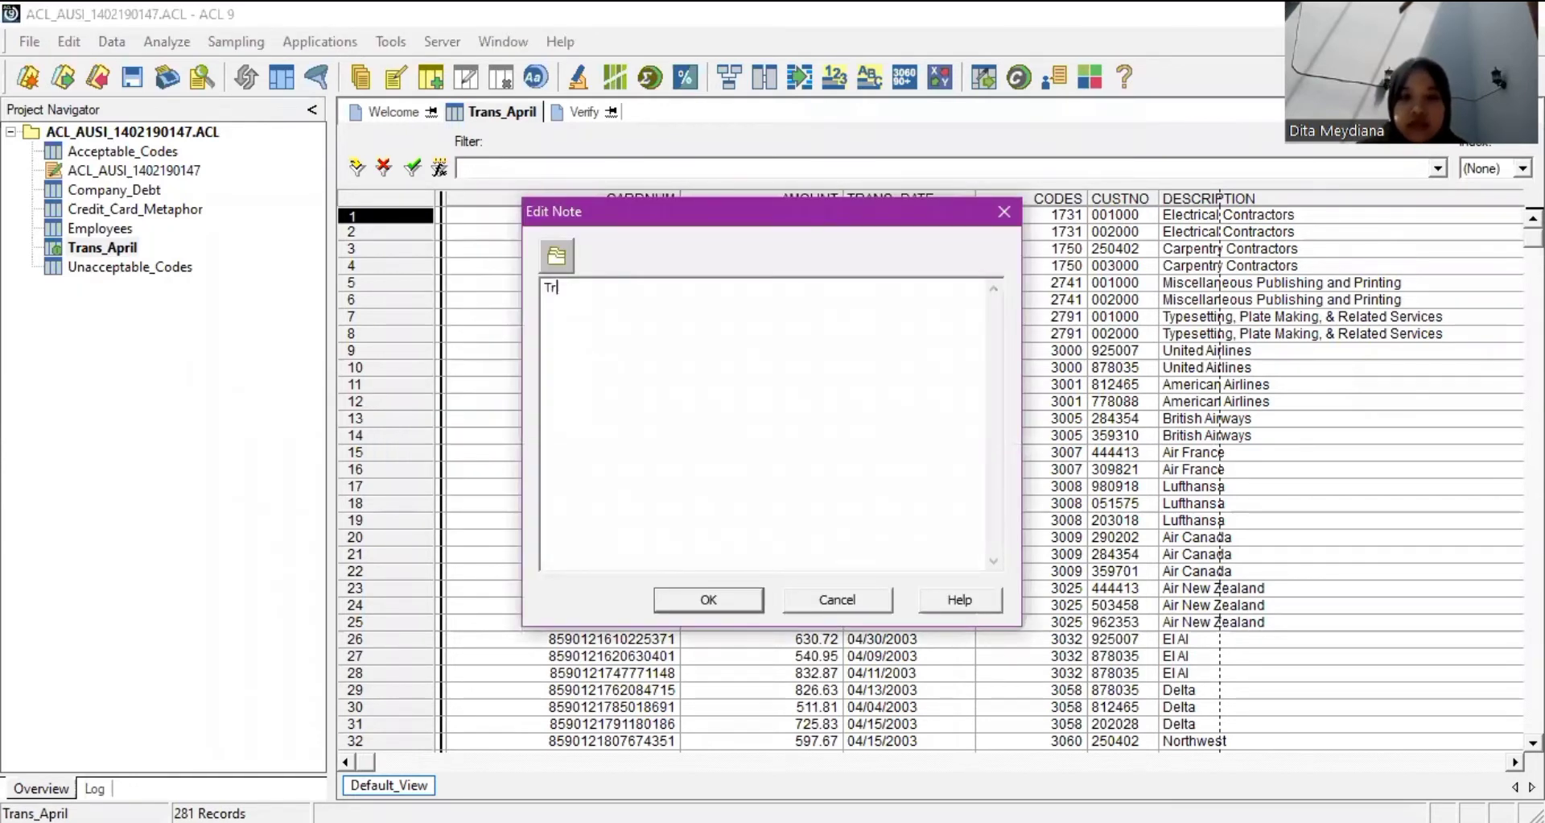
{"action": "type", "text": "ansaksi ini "}
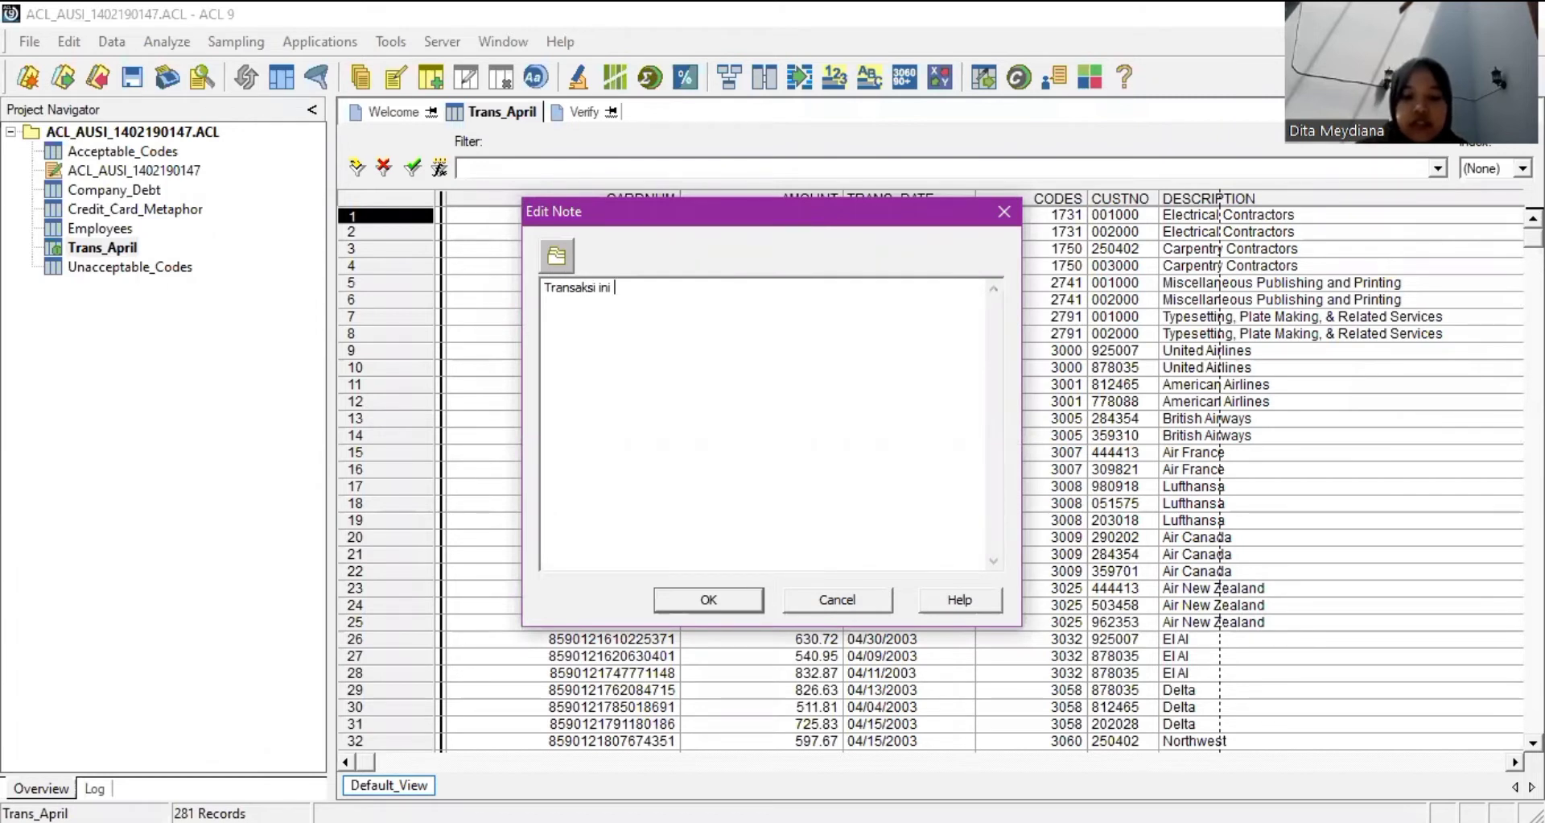
{"action": "type", "text": "tidak dis"}
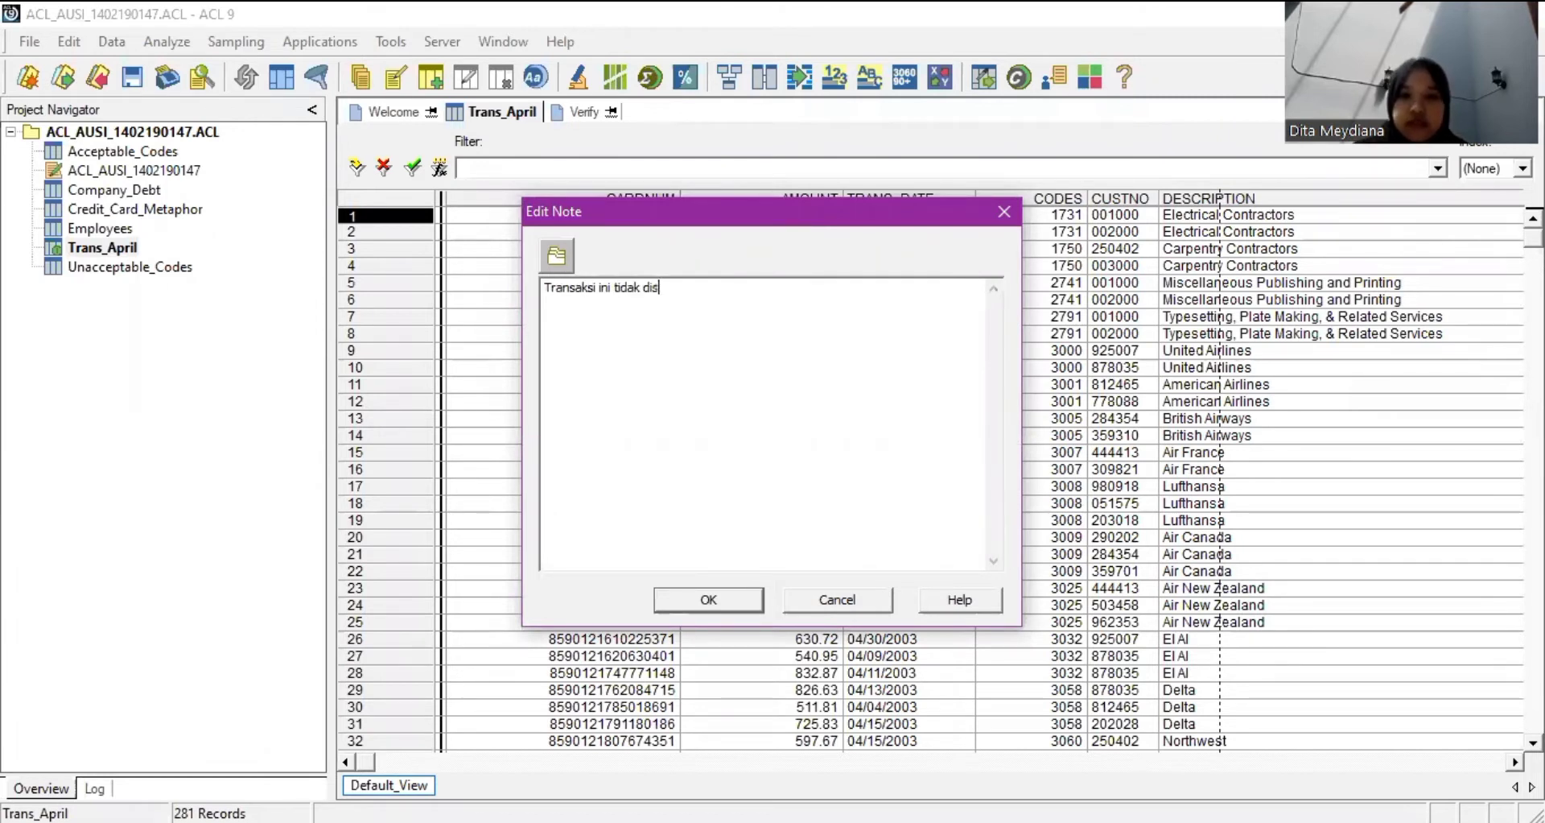
{"action": "type", "text": "ertai dengan g"}
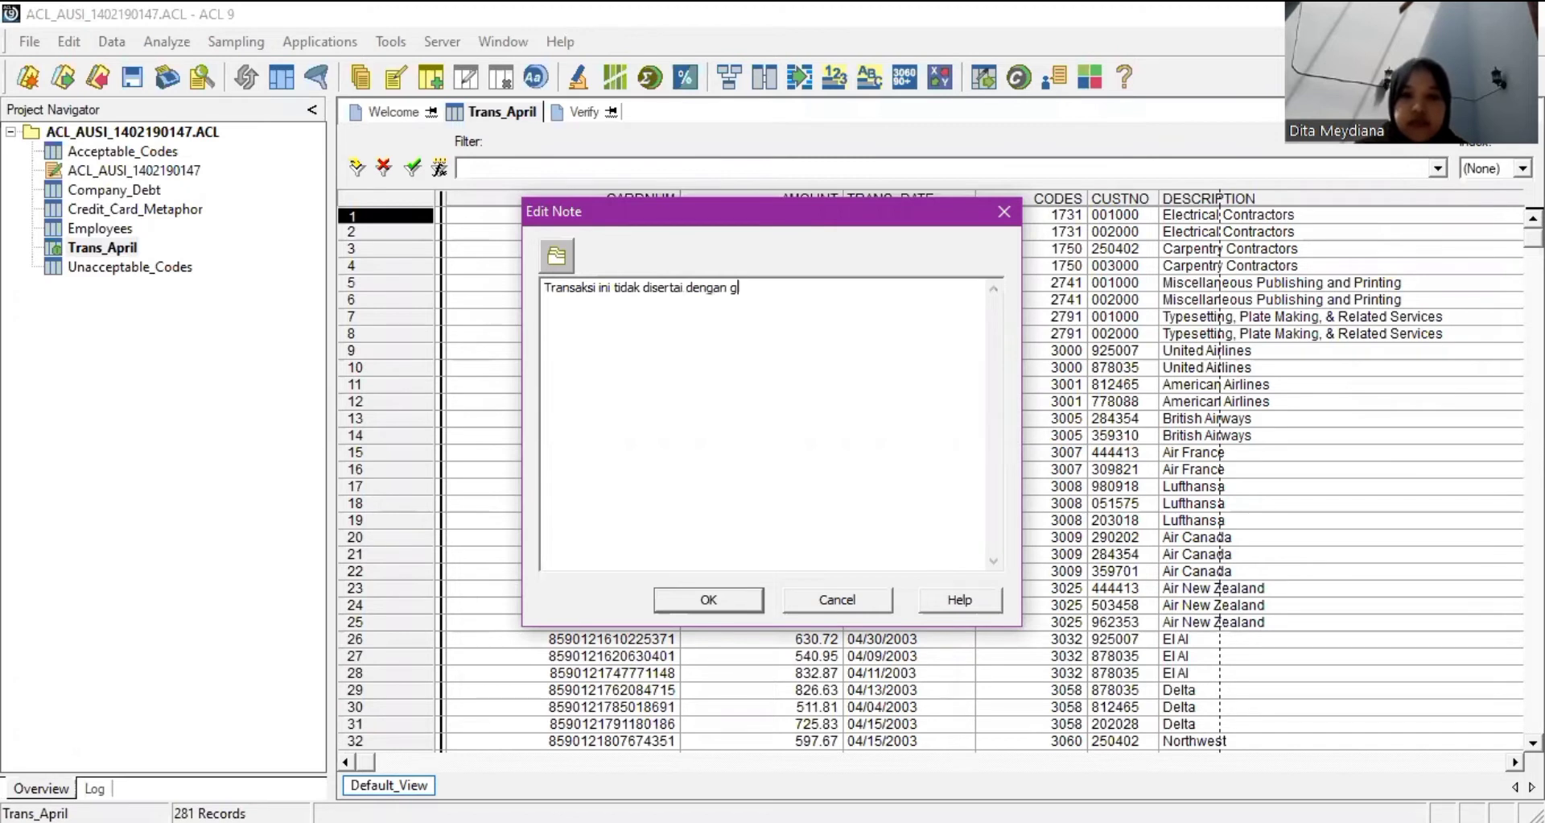
{"action": "key", "text": "BackSpace"}
{"action": "type", "text": "bukti"}
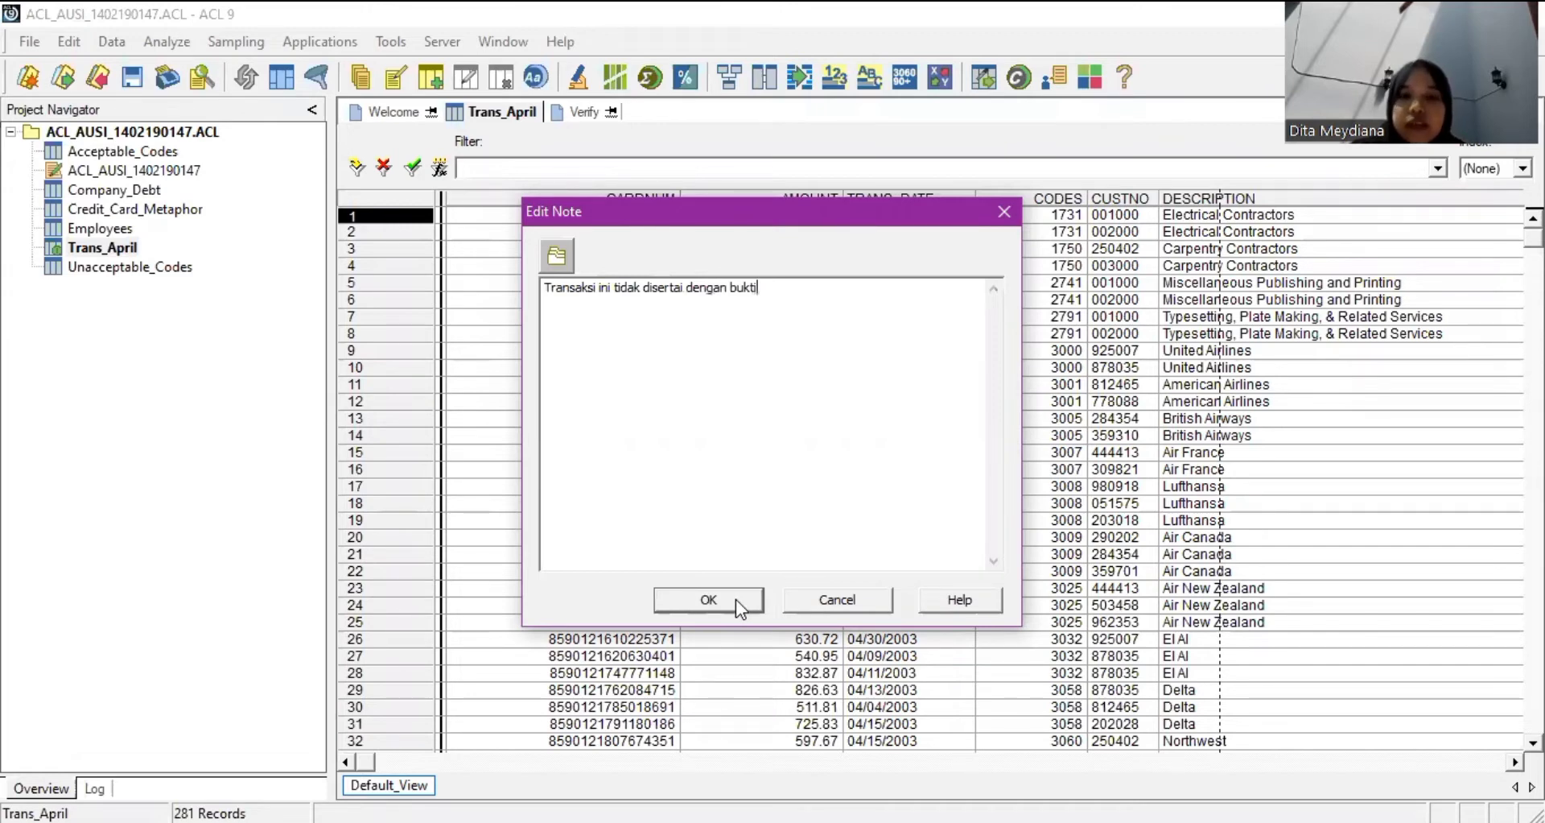
{"action": "key", "text": "Return"}
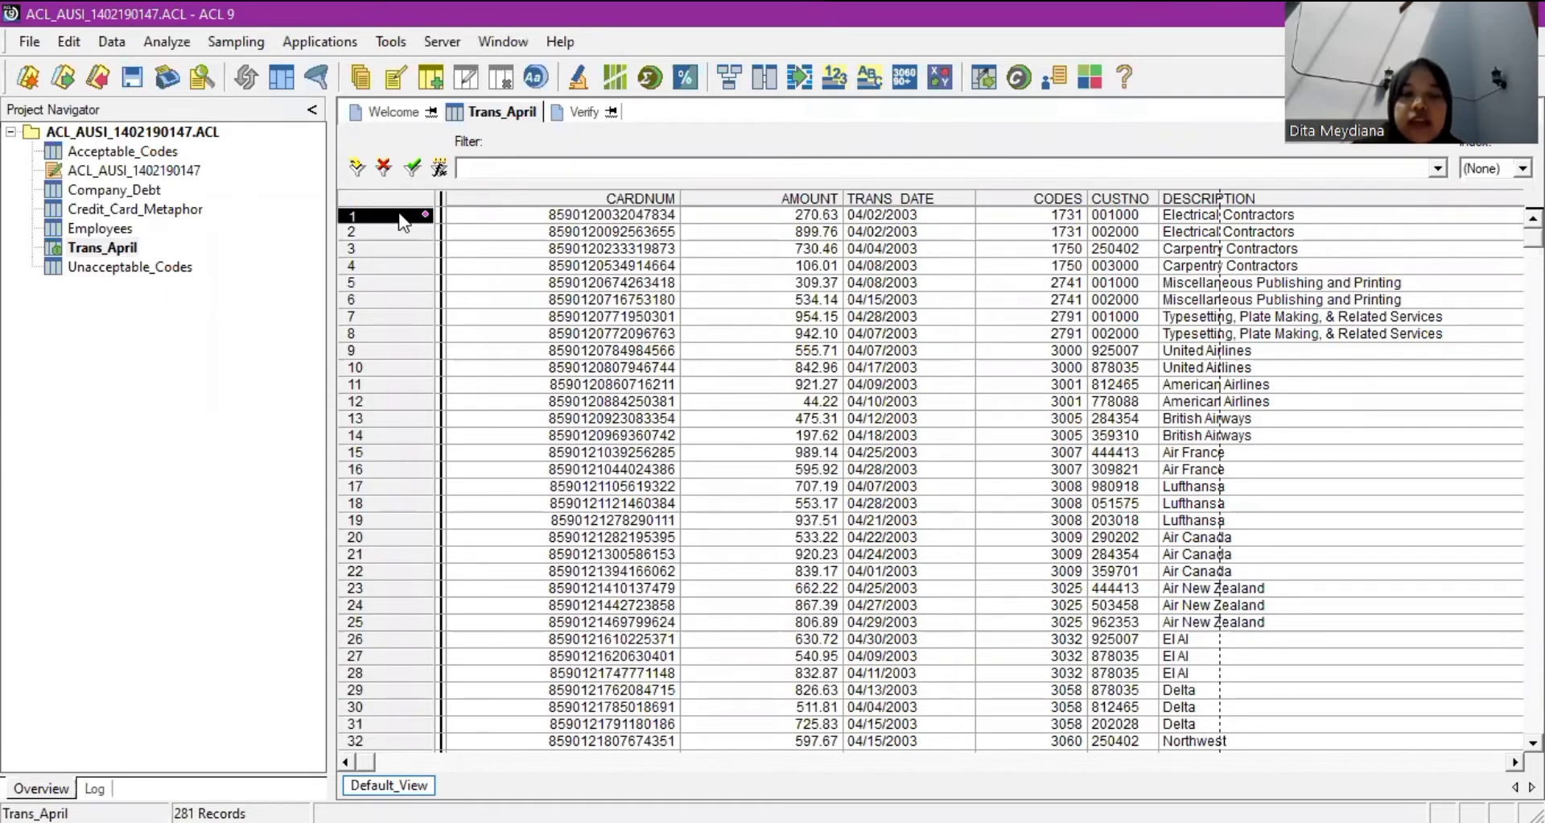
Open Employees and note record 3 with 'Karyawan ini masih aktif hingga tahun 2017'.
{"action": "double_click", "coordinate": [113, 231]}
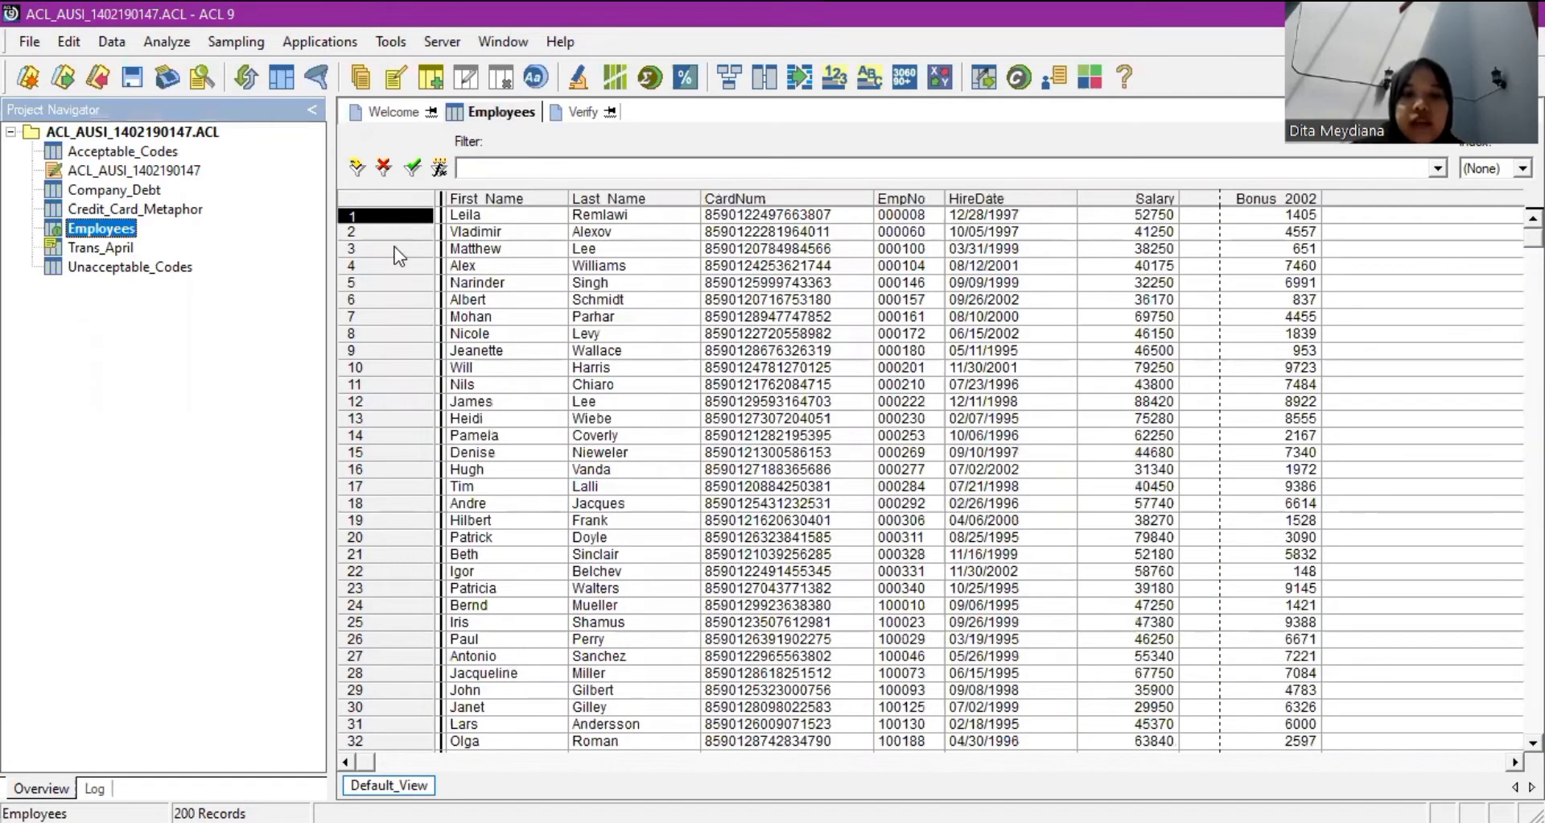
{"action": "left_click", "coordinate": [394, 247]}
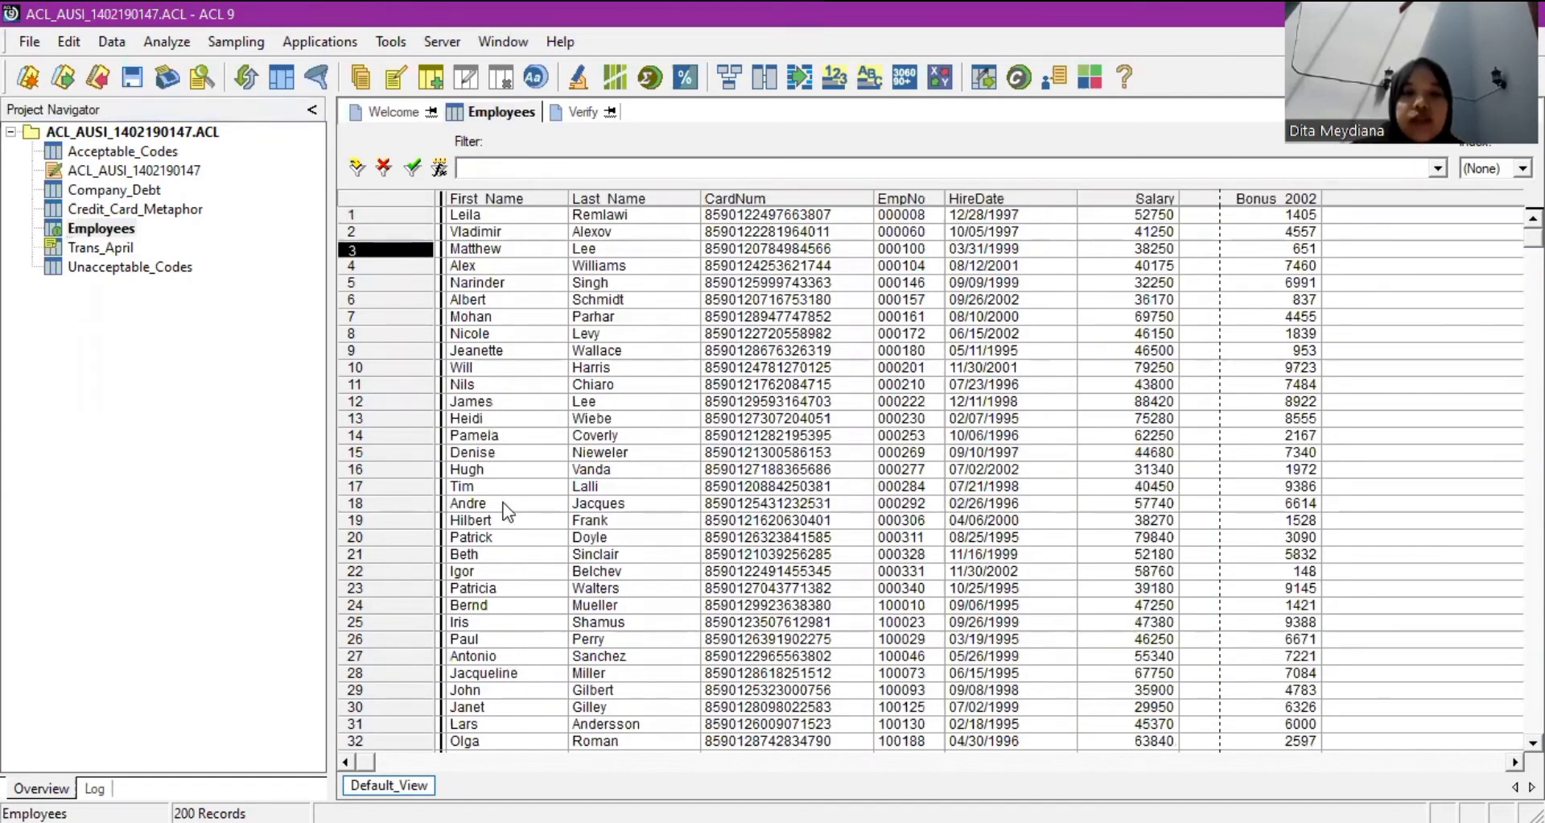
{"action": "key", "text": "ctrl+e"}
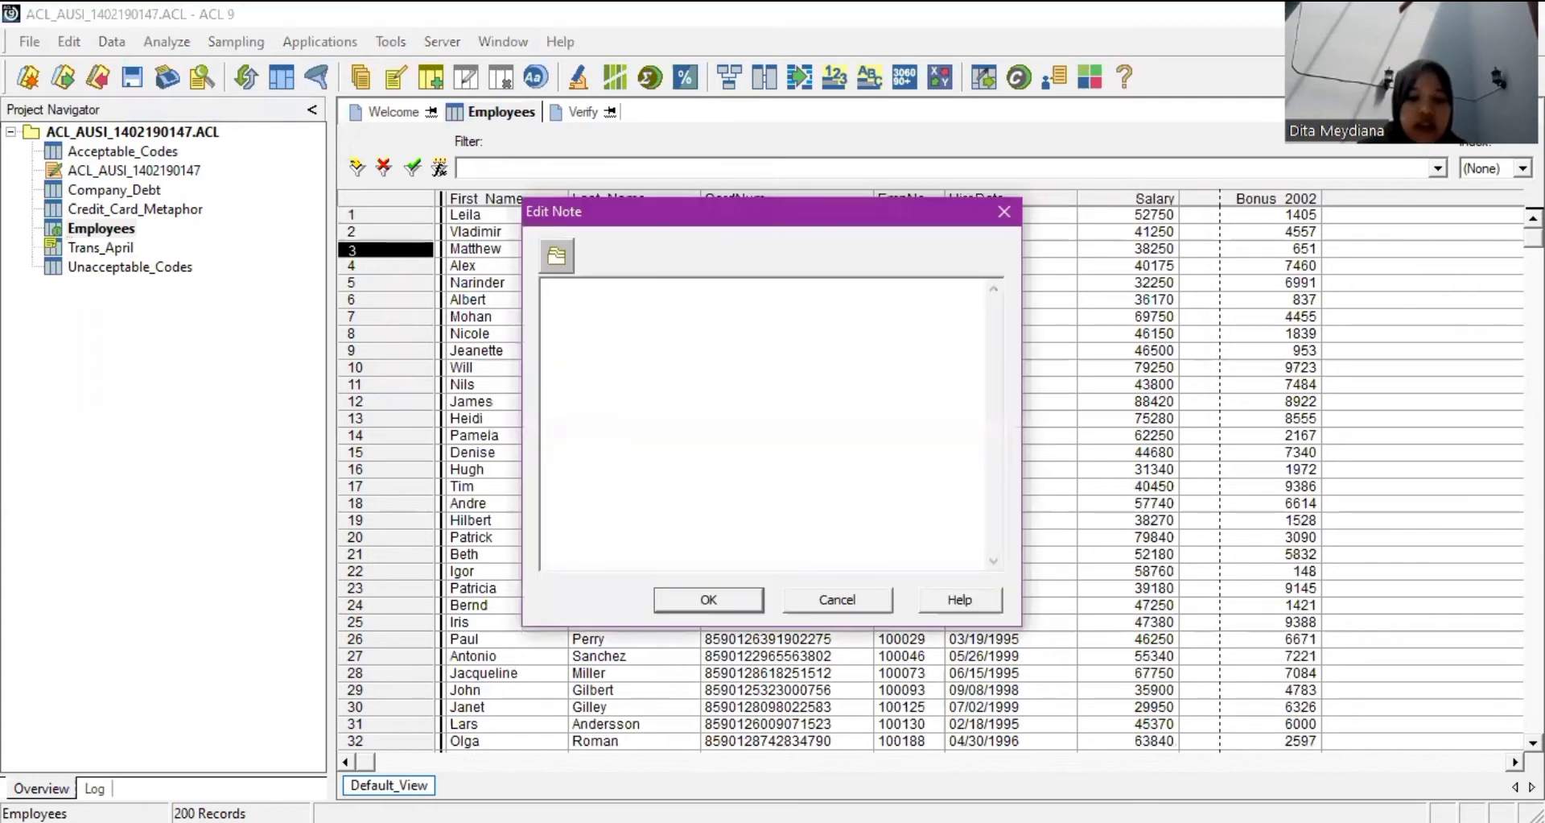
{"action": "type", "text": "Kar"}
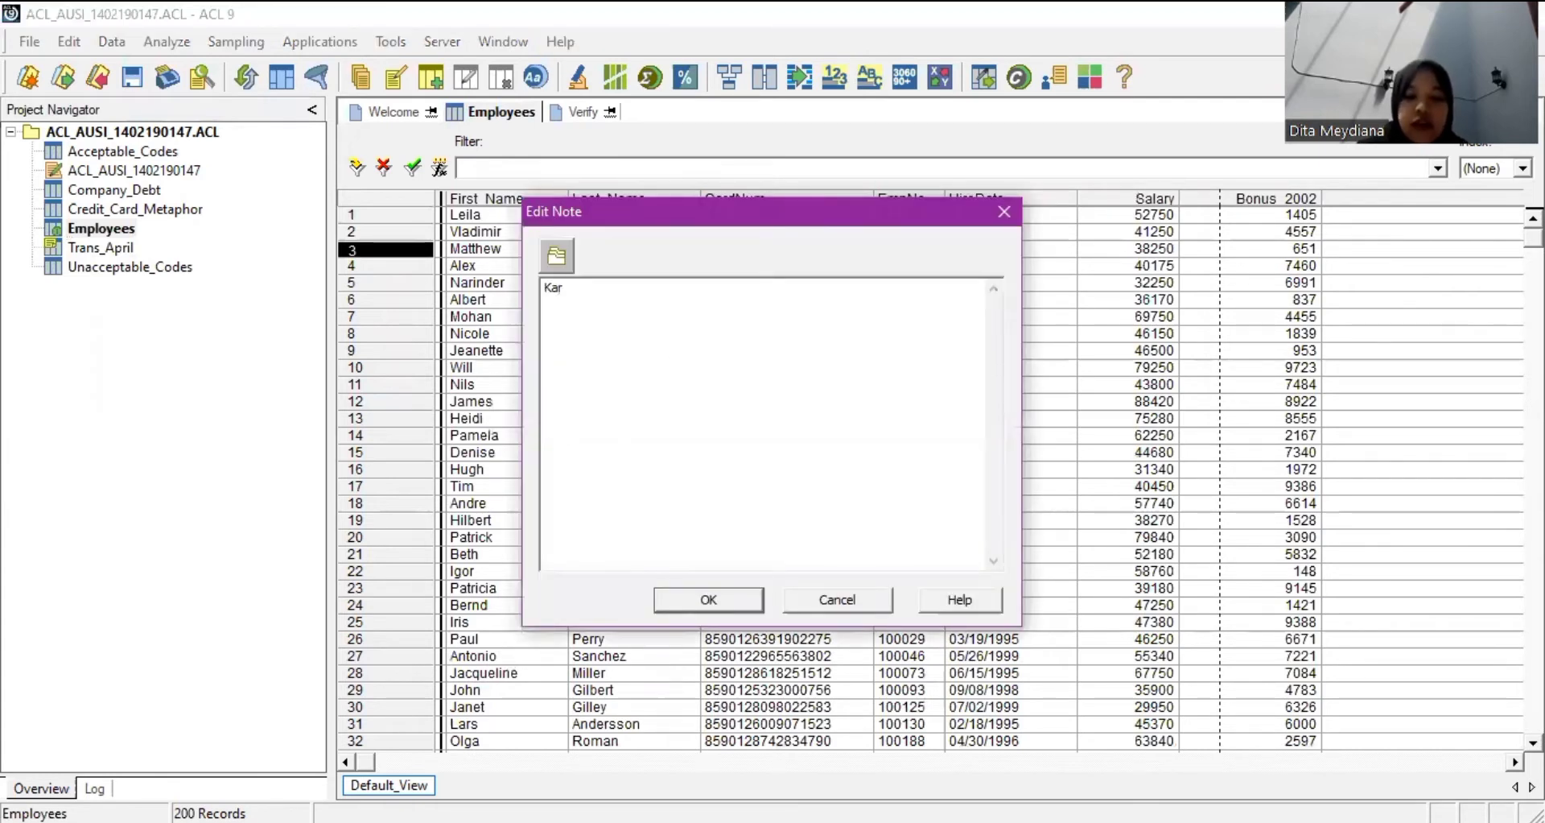
{"action": "type", "text": "yawan ini masih aktif"}
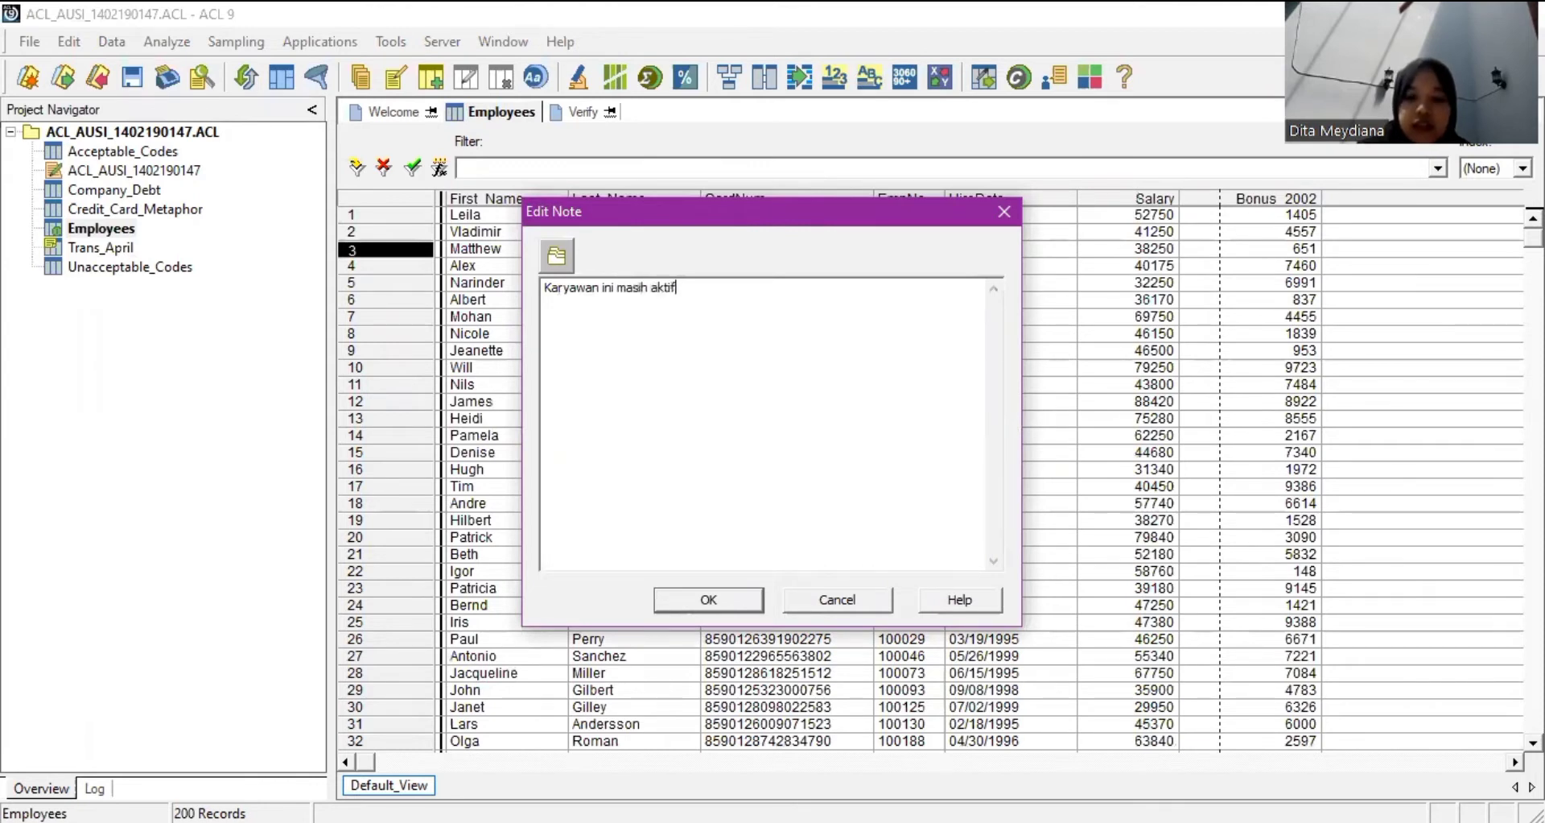
{"action": "type", "text": " hingga tah"}
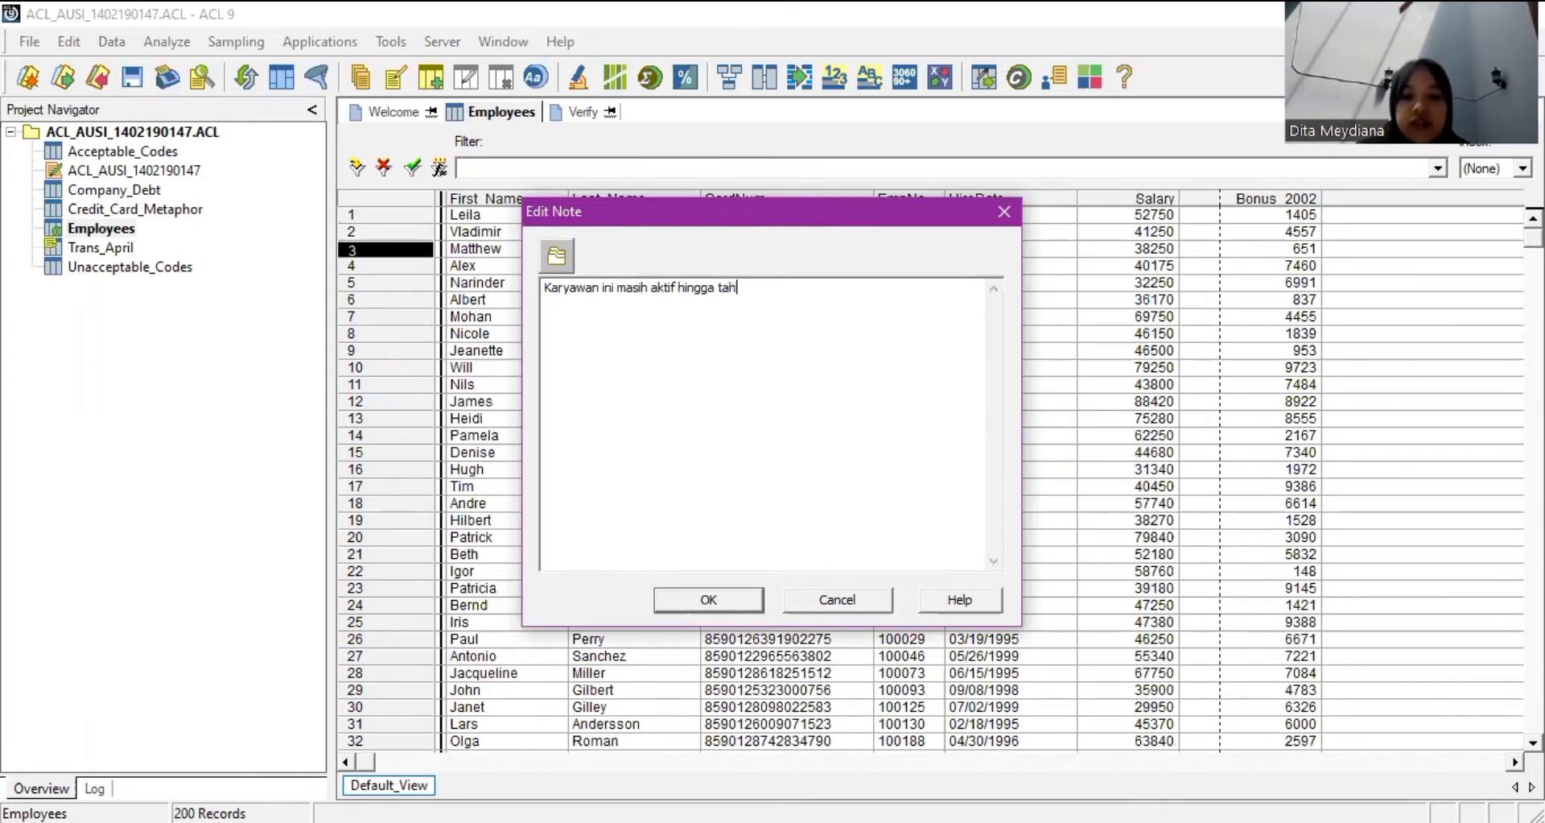
{"action": "type", "text": "un 2017"}
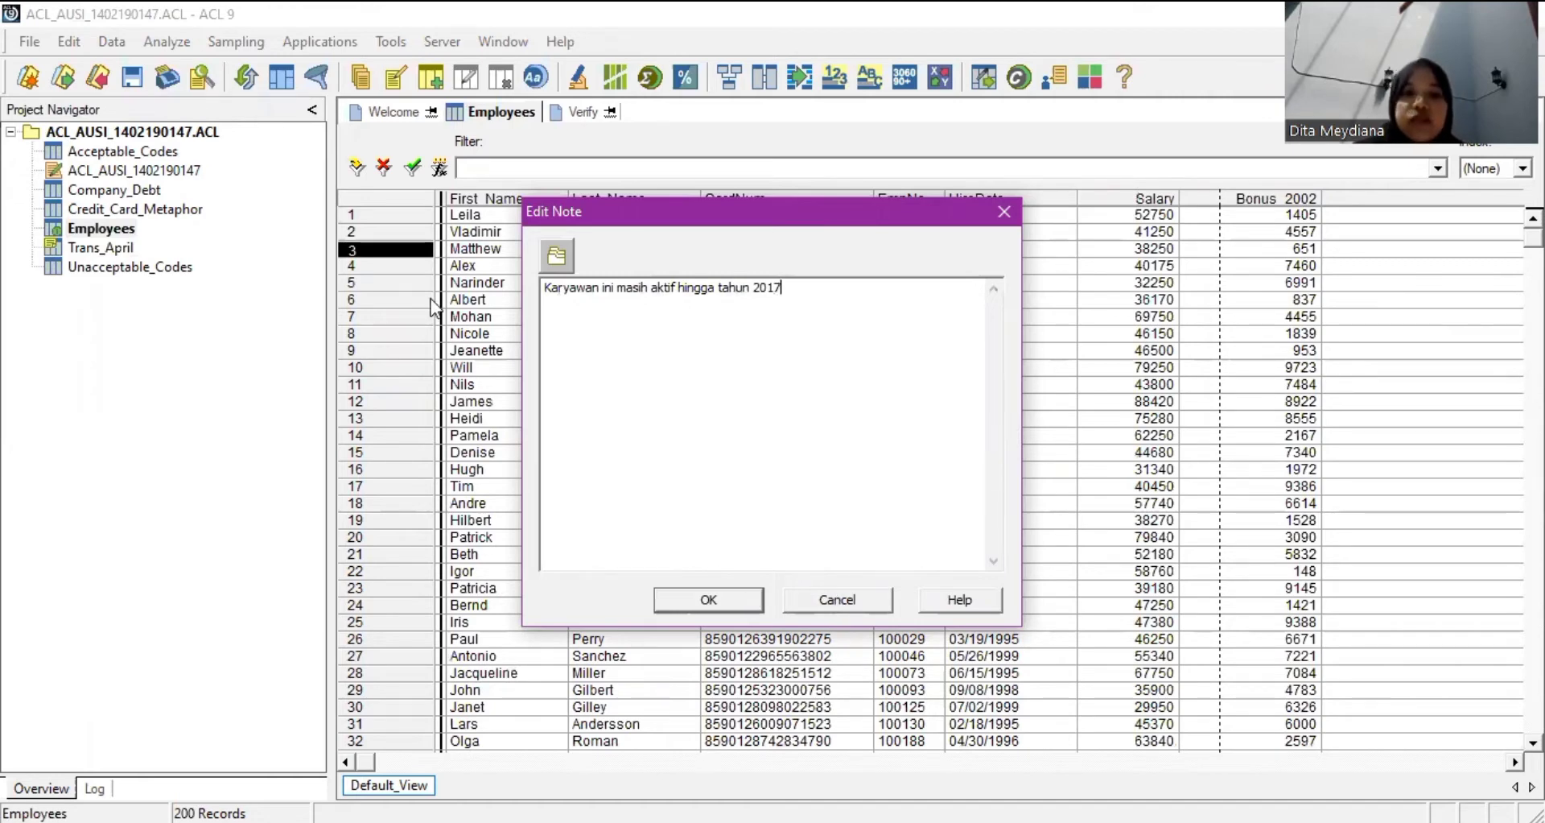
{"action": "key", "text": "Return"}
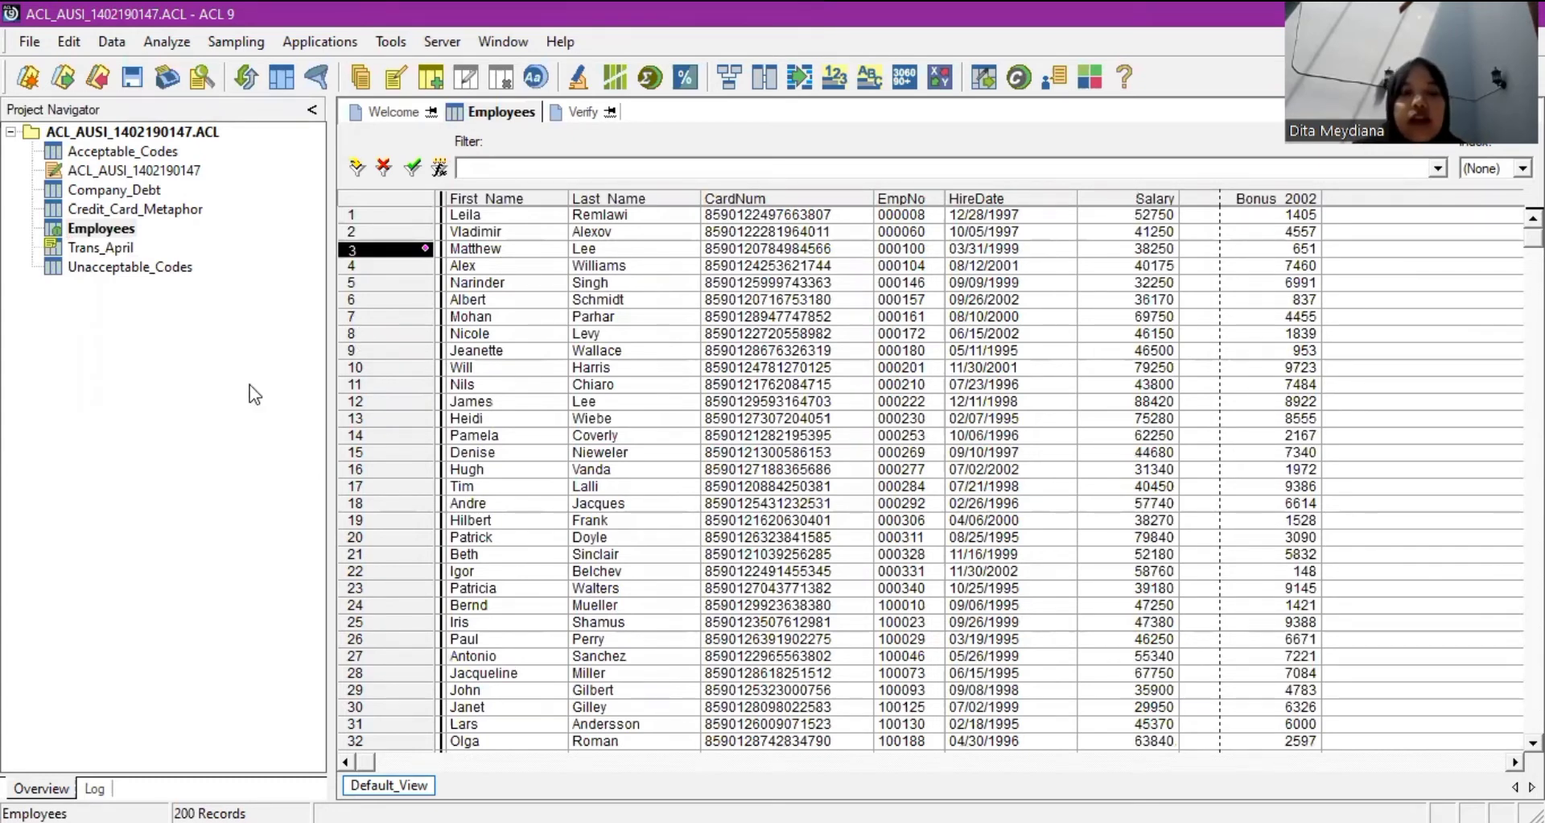
Move the Project Navigator selection from Employees to Credit_Card_Metaphor.
{"action": "left_click", "coordinate": [112, 229]}
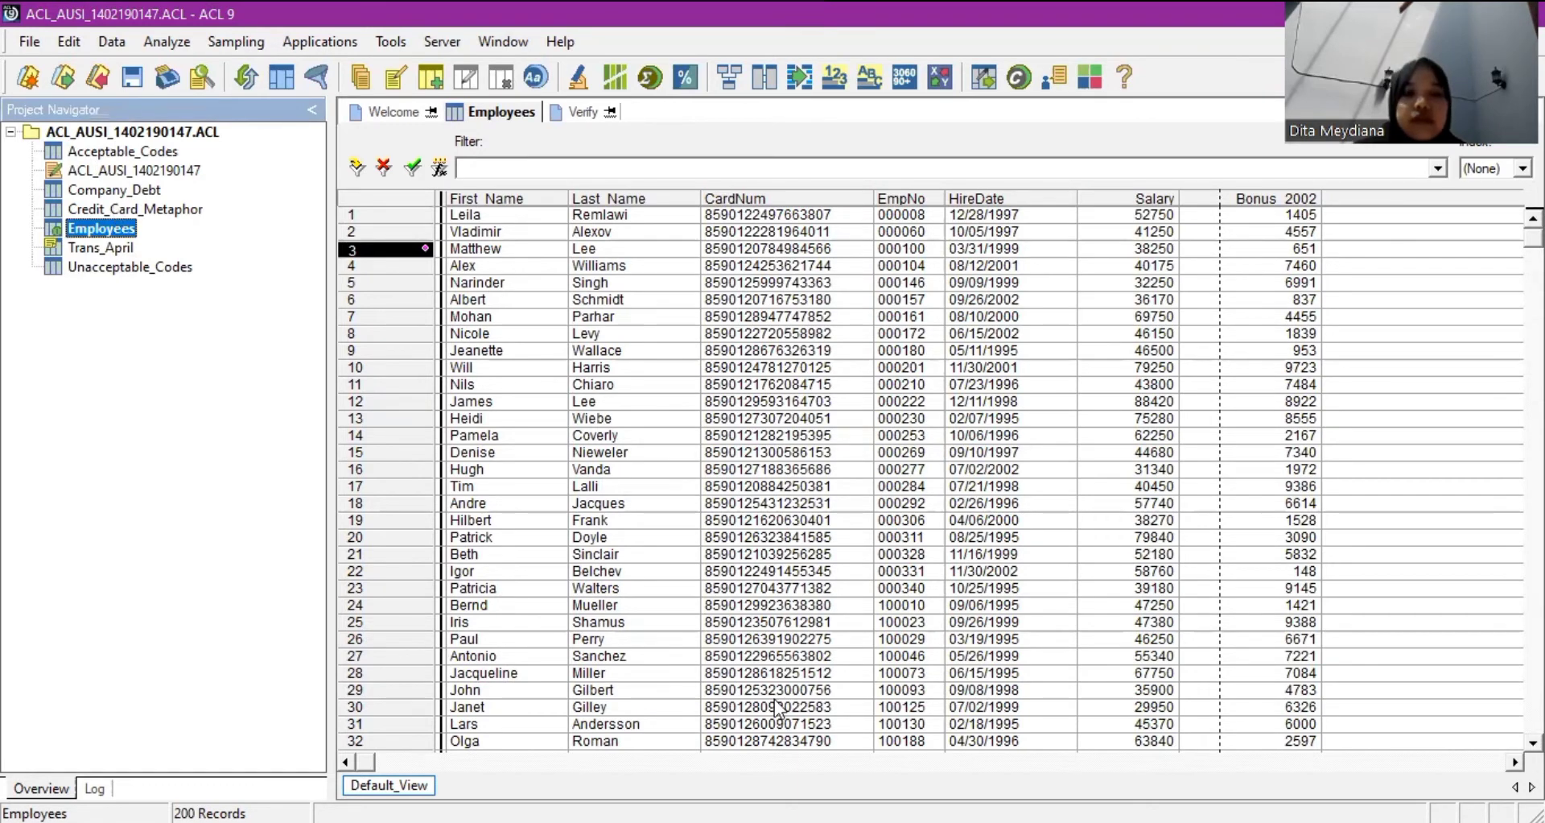
{"action": "key", "text": "Up"}
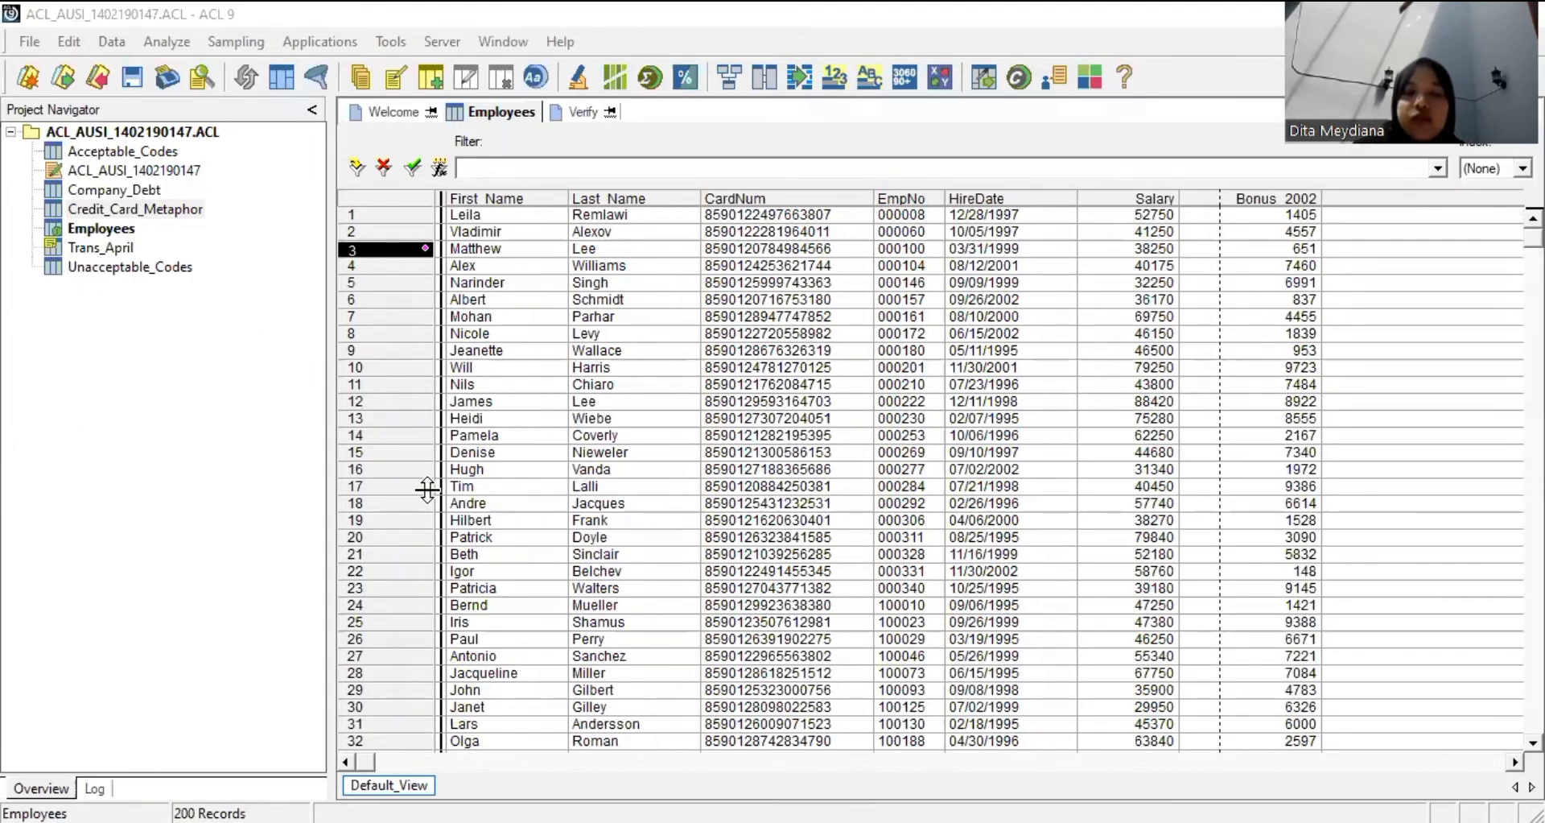
{"action": "left_click", "coordinate": [52, 454]}
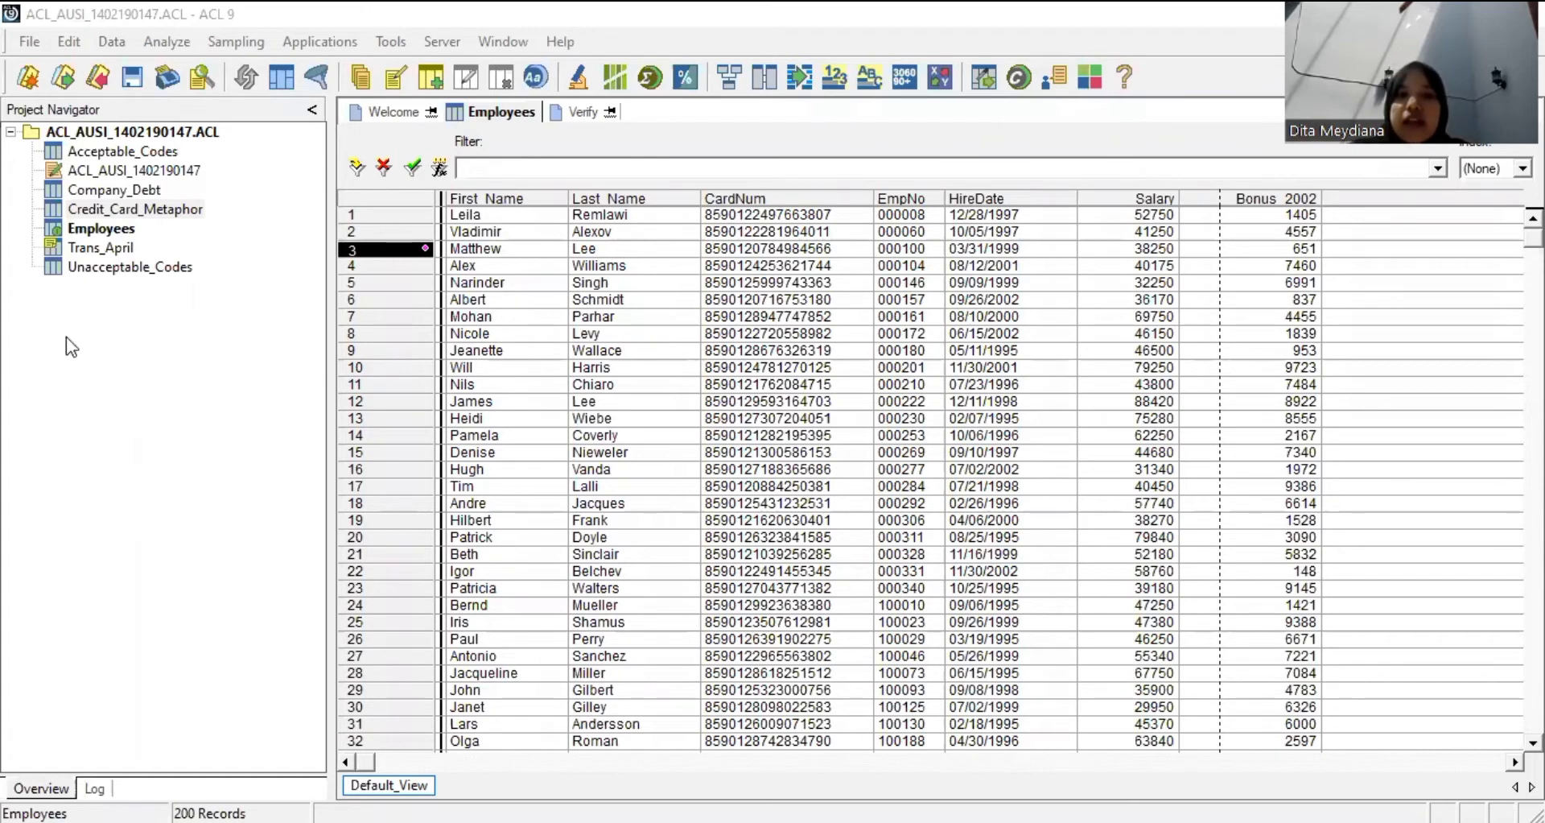
Close the Employees table from the File menu, answering the save prompt.
{"action": "left_click", "coordinate": [18, 42]}
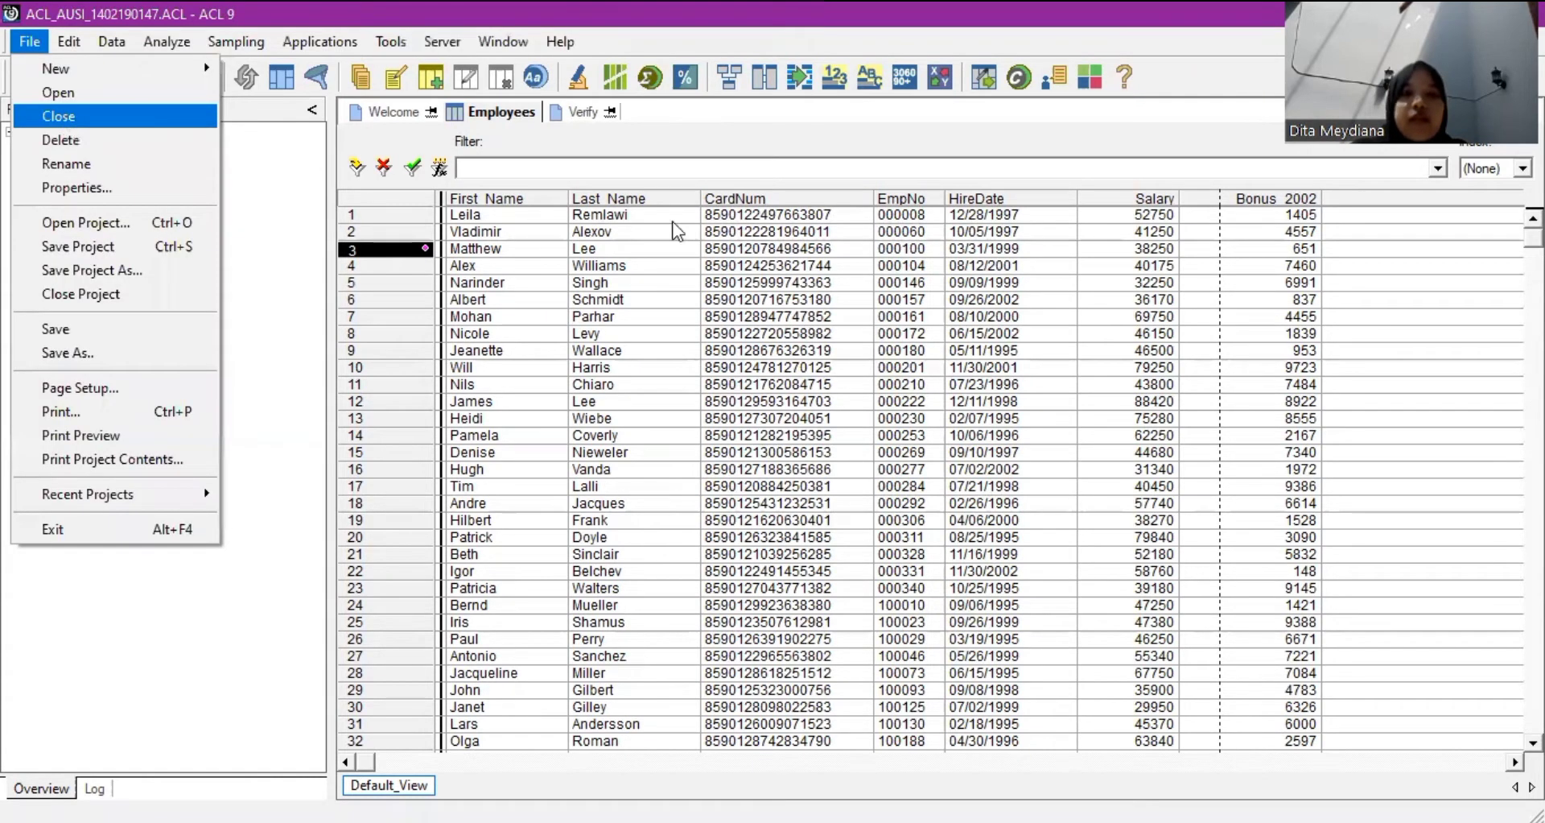
{"action": "left_click", "coordinate": [60, 117]}
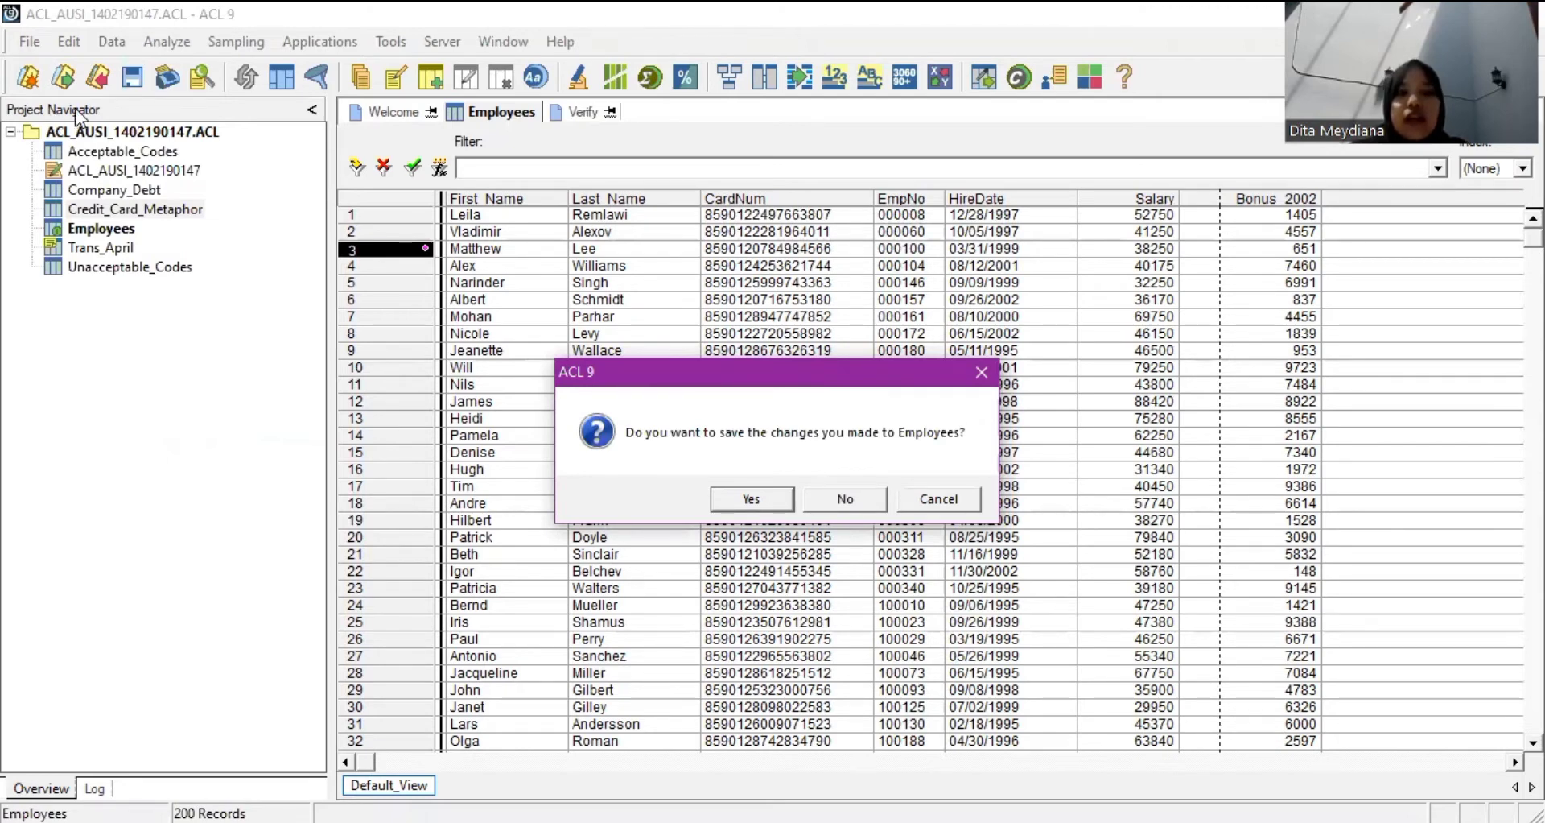
{"action": "key", "text": "Return"}
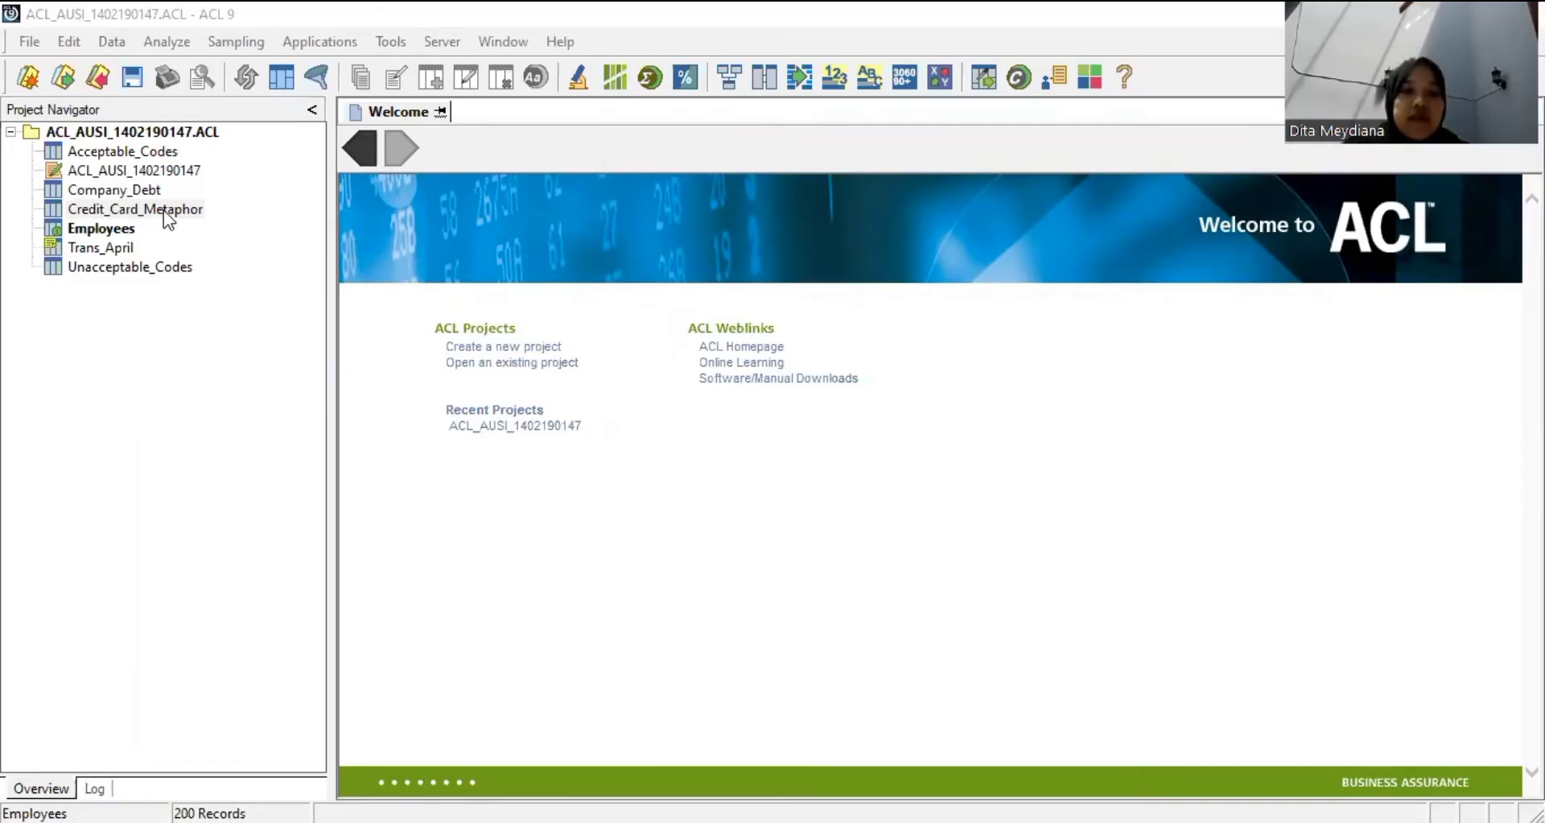
{"action": "double_click", "coordinate": [161, 208]}
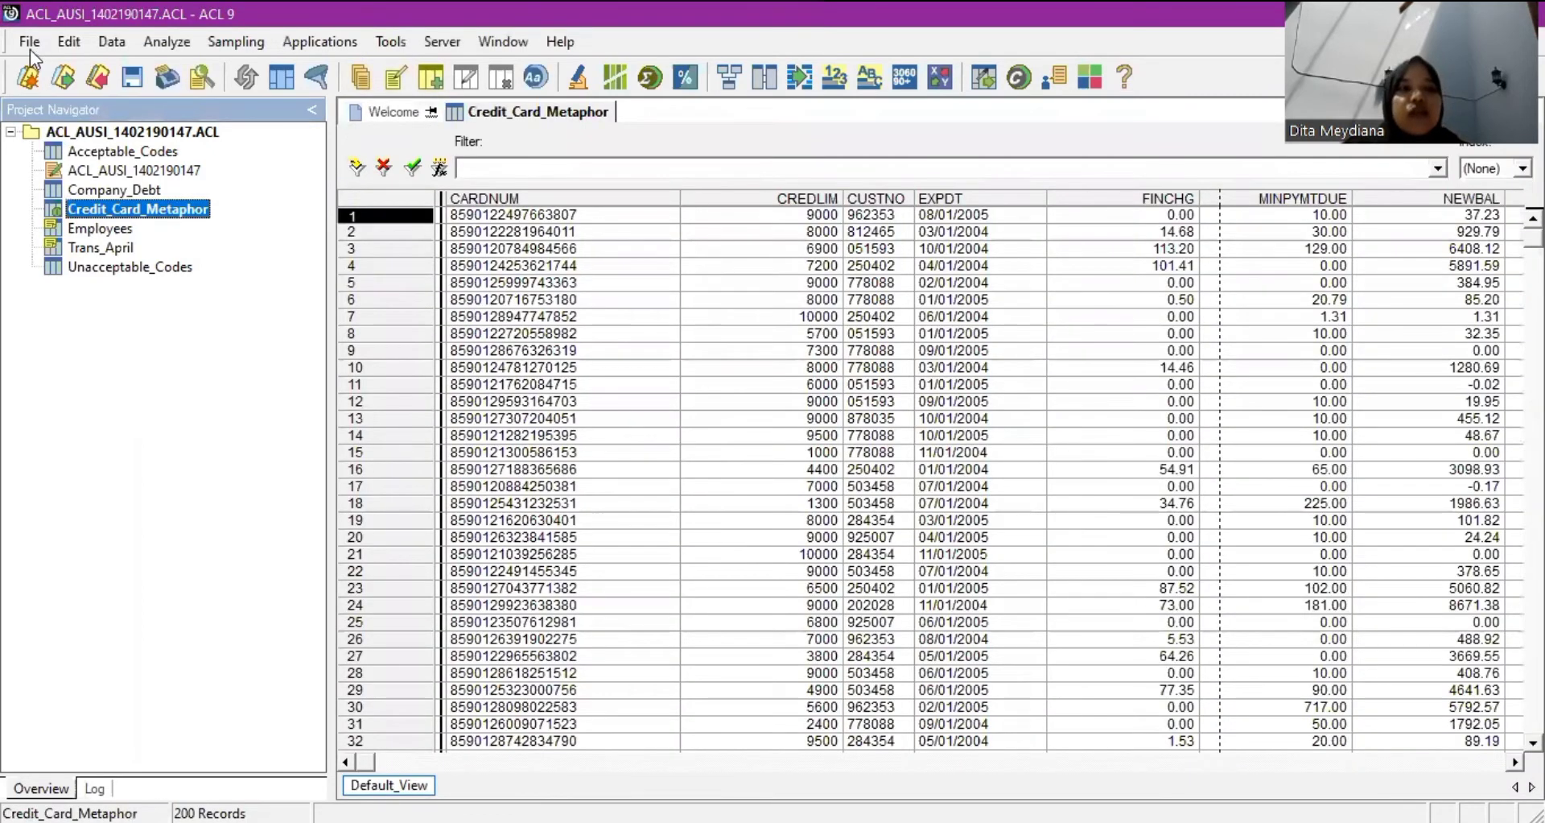
{"action": "left_click", "coordinate": [31, 50]}
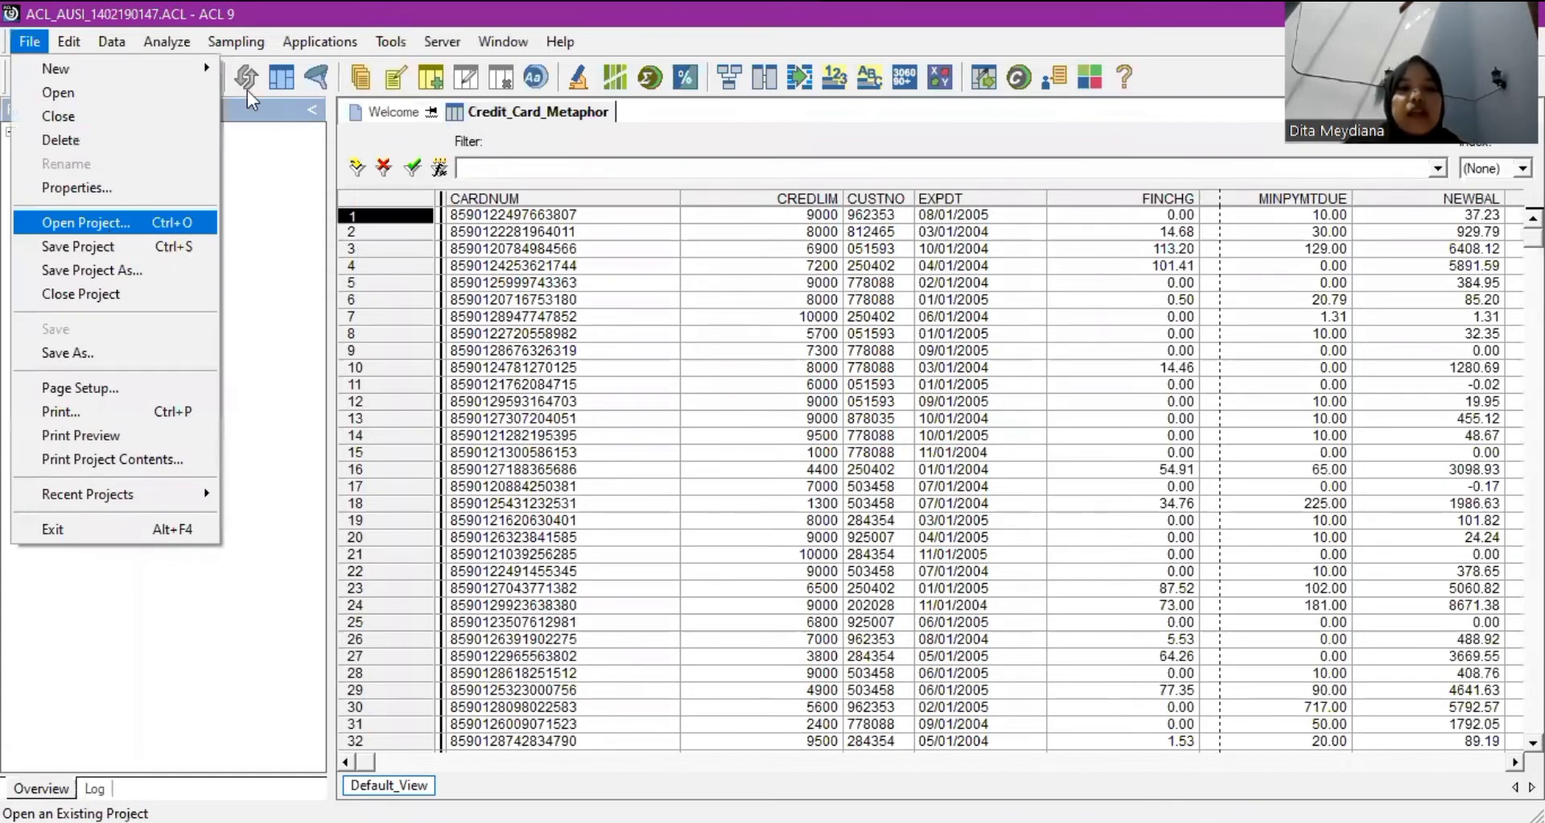
{"action": "key", "text": "Return"}
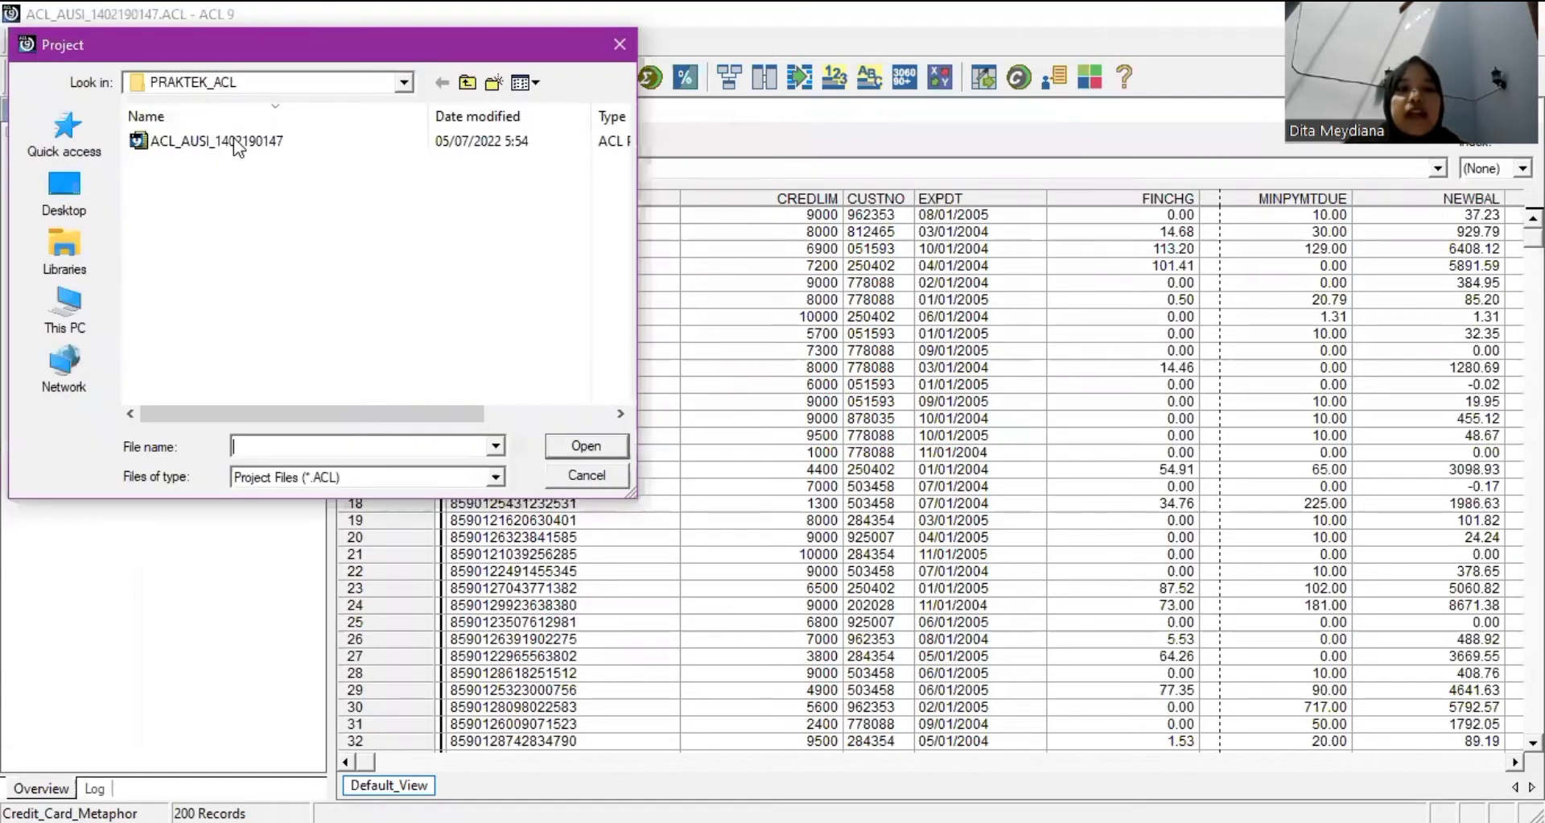
{"action": "double_click", "coordinate": [238, 144]}
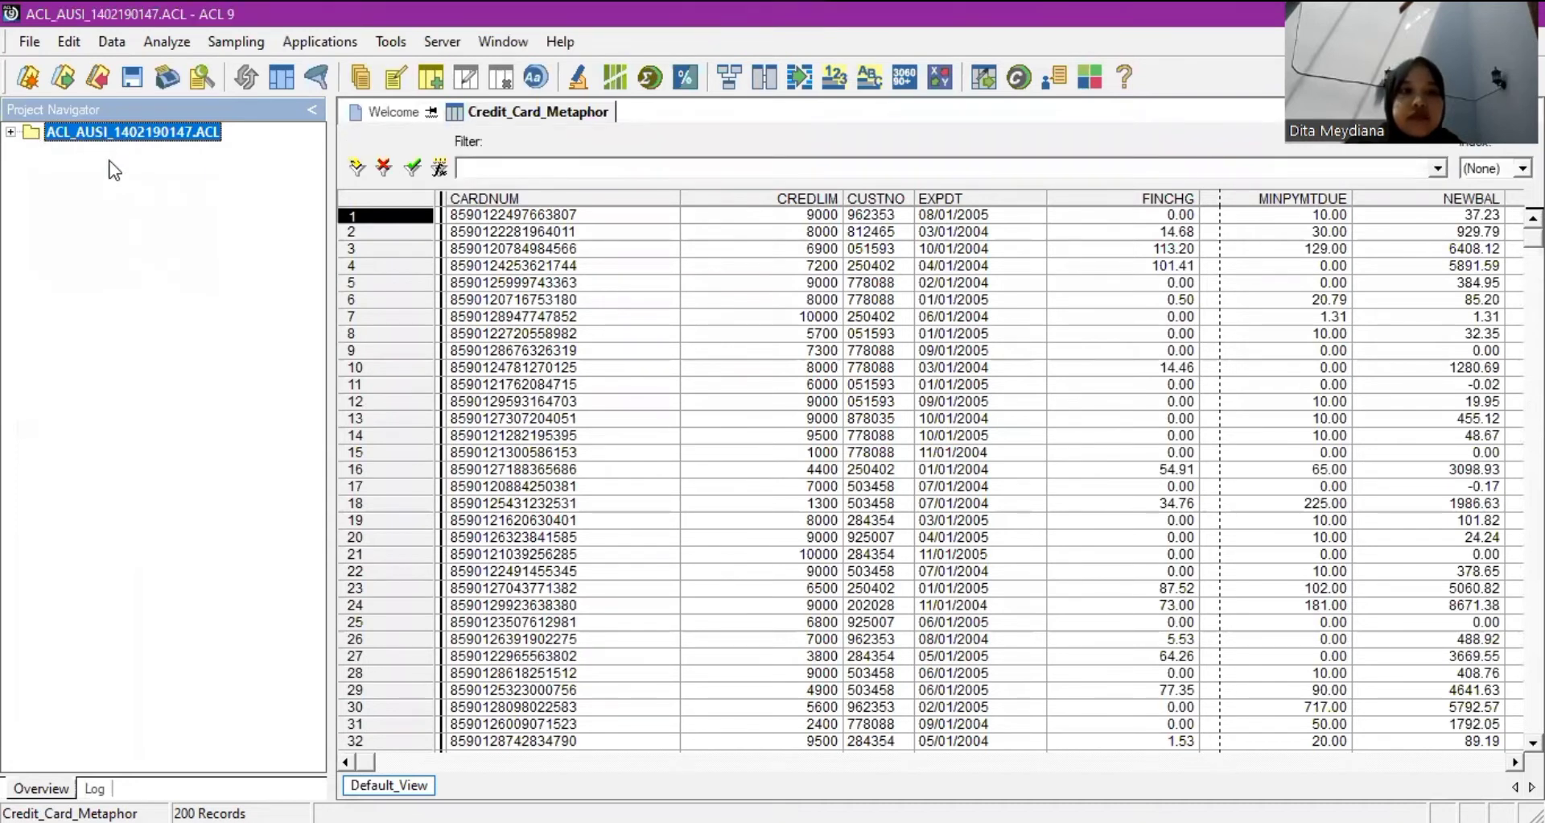
{"action": "left_click", "coordinate": [124, 210]}
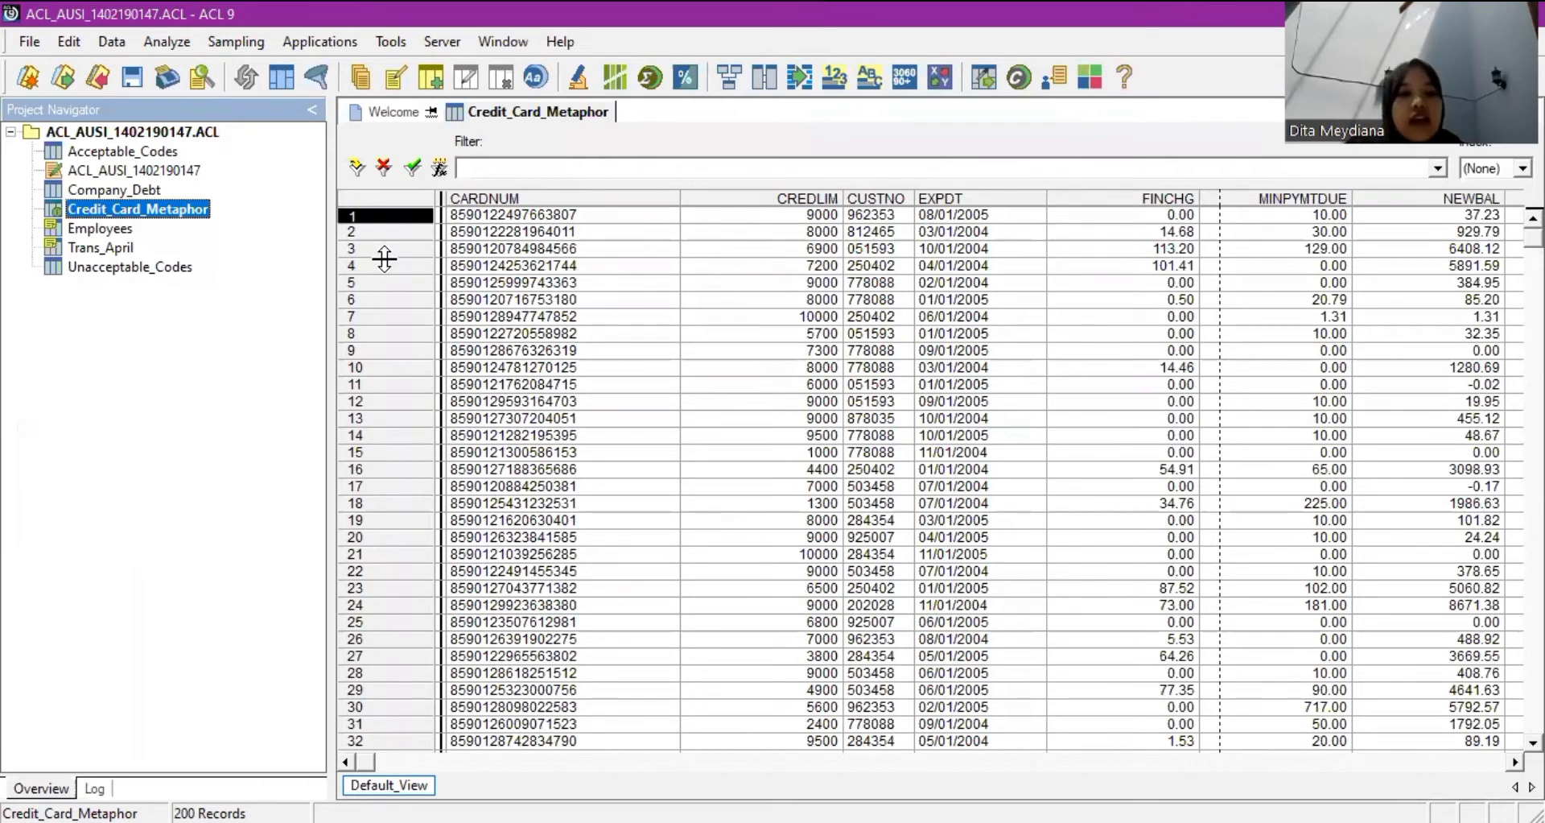
{"action": "left_click", "coordinate": [241, 46]}
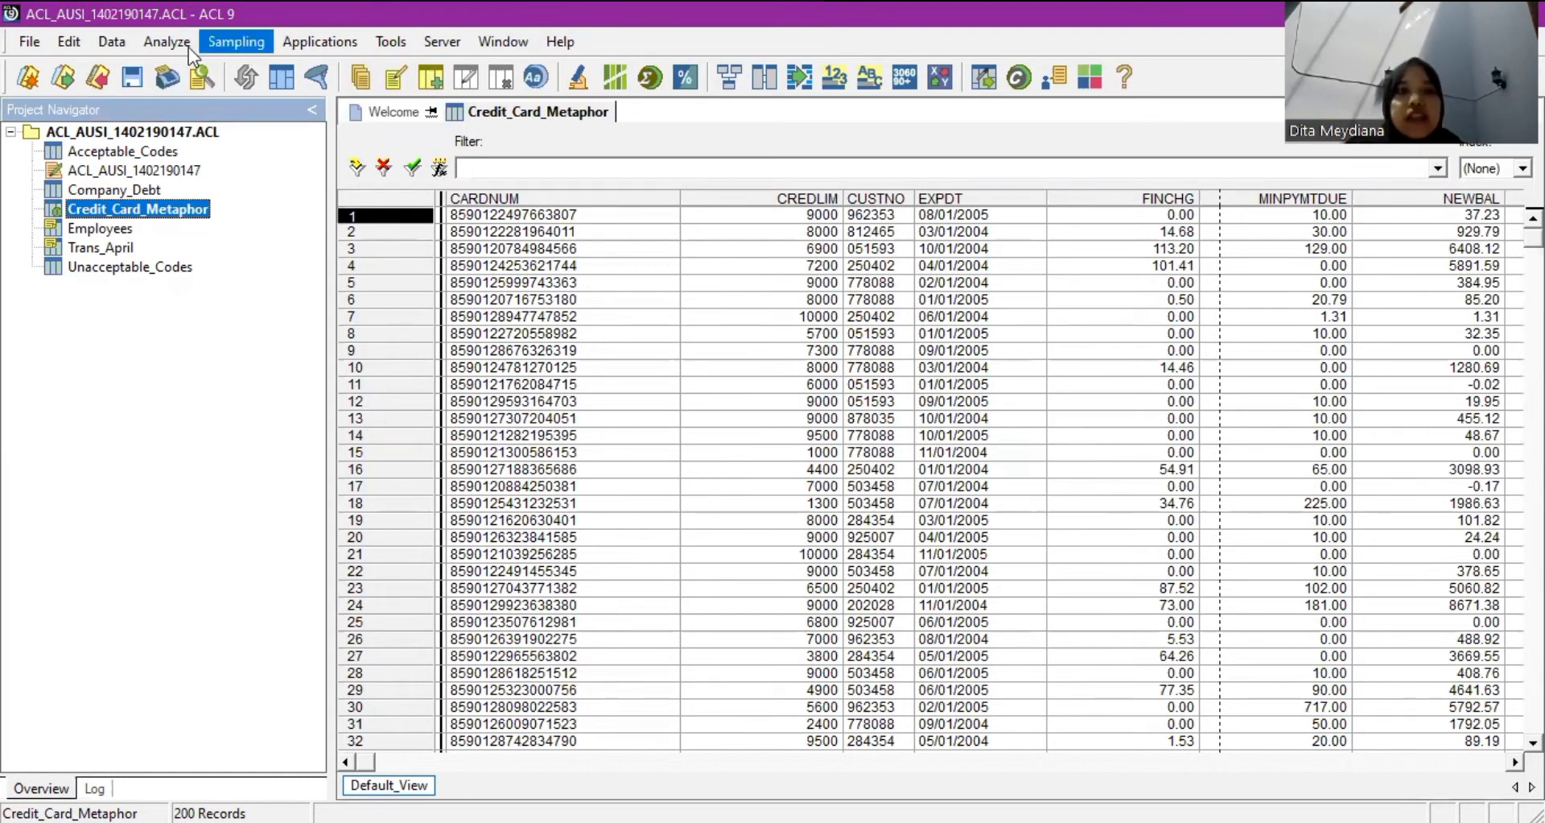
{"action": "left_click", "coordinate": [186, 46]}
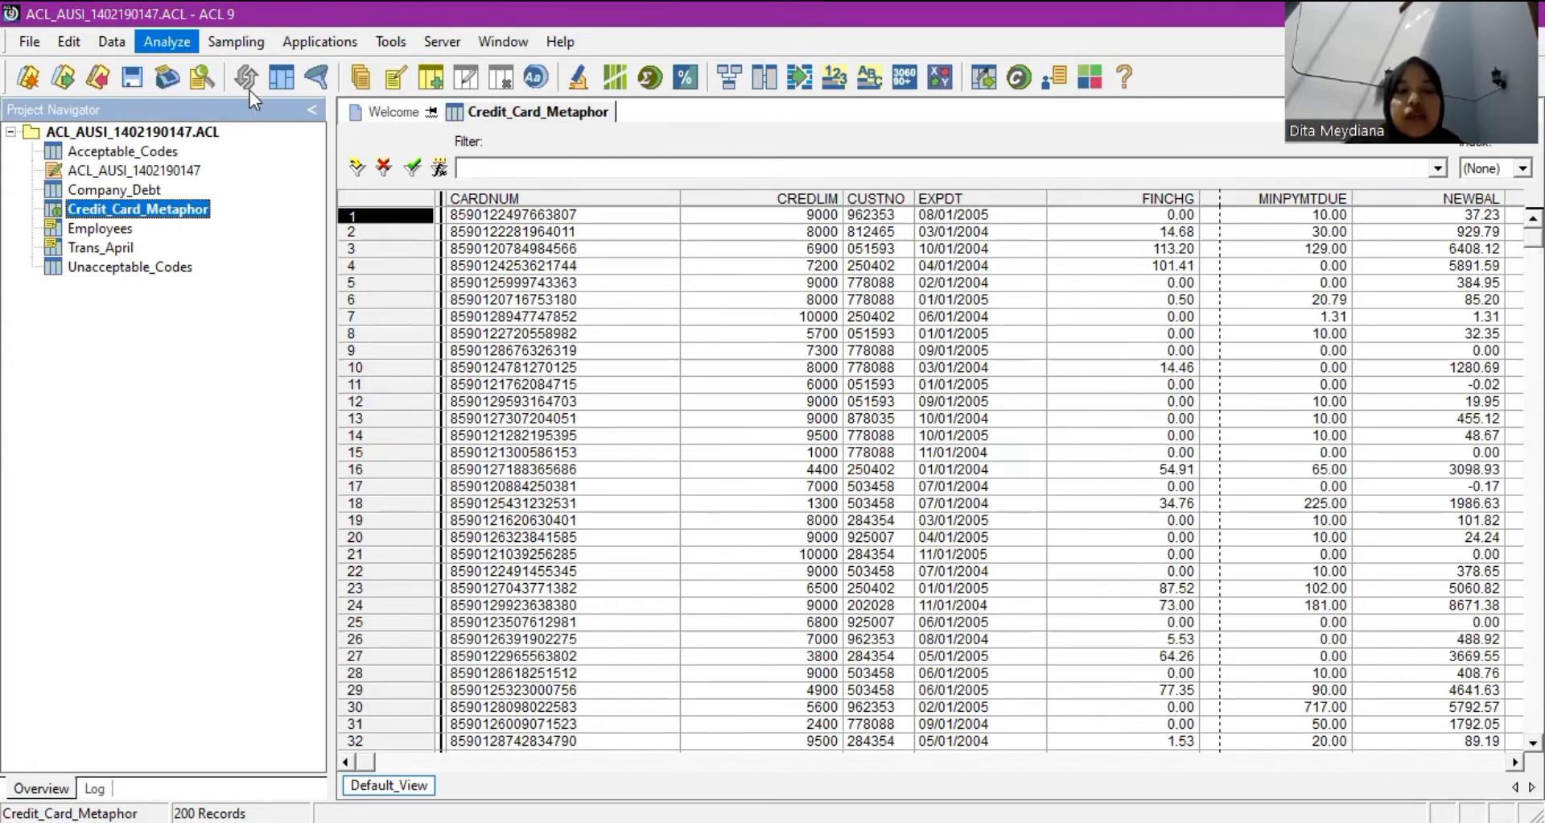
{"action": "key", "text": "Down"}
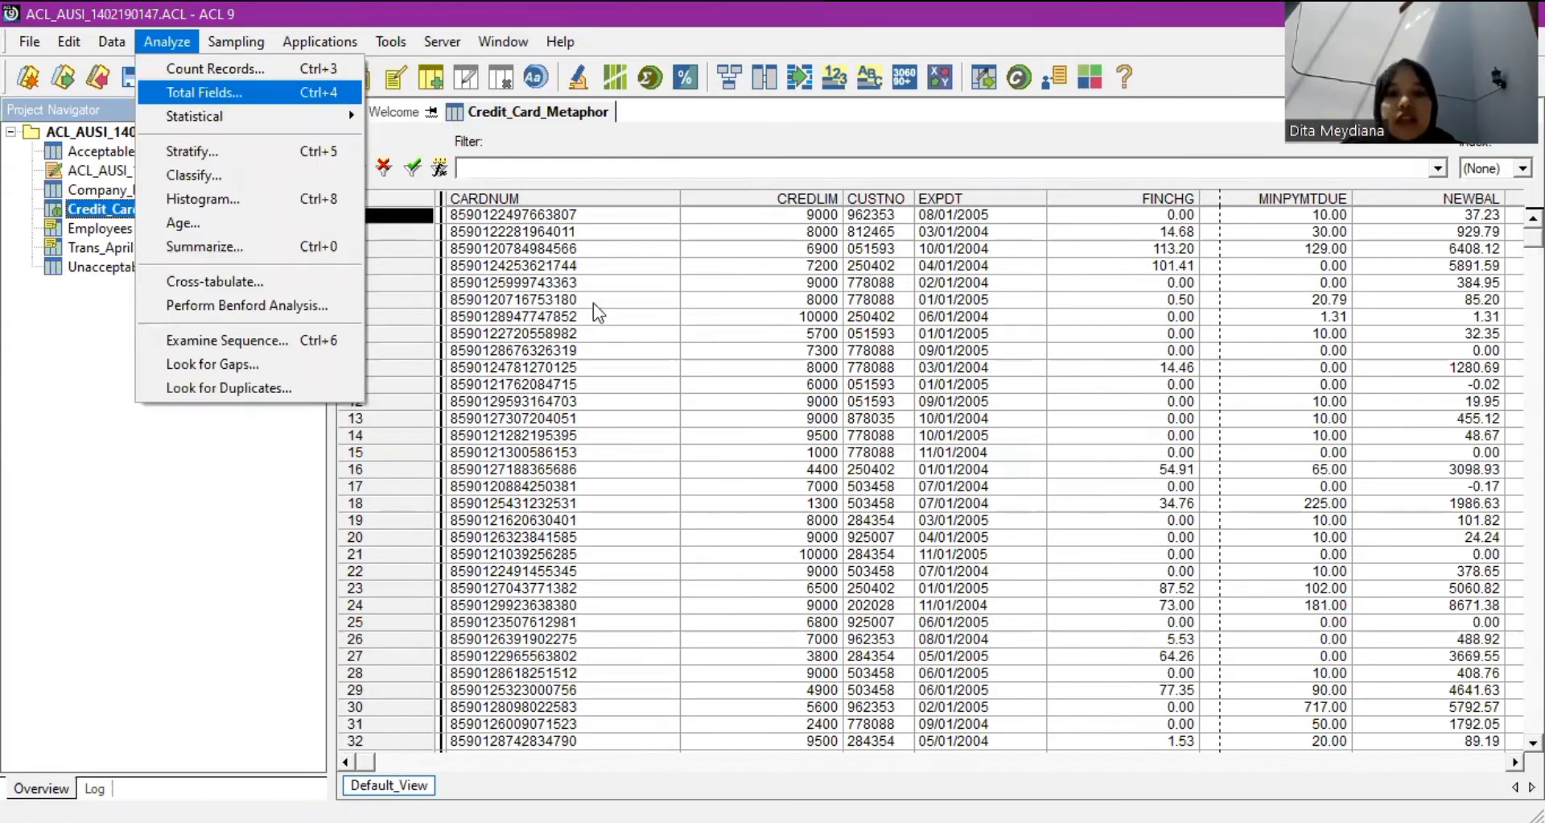
Total the CREDLIM field of Credit_Card_Metaphor, giving 1,440,800.
{"action": "key", "text": "Return"}
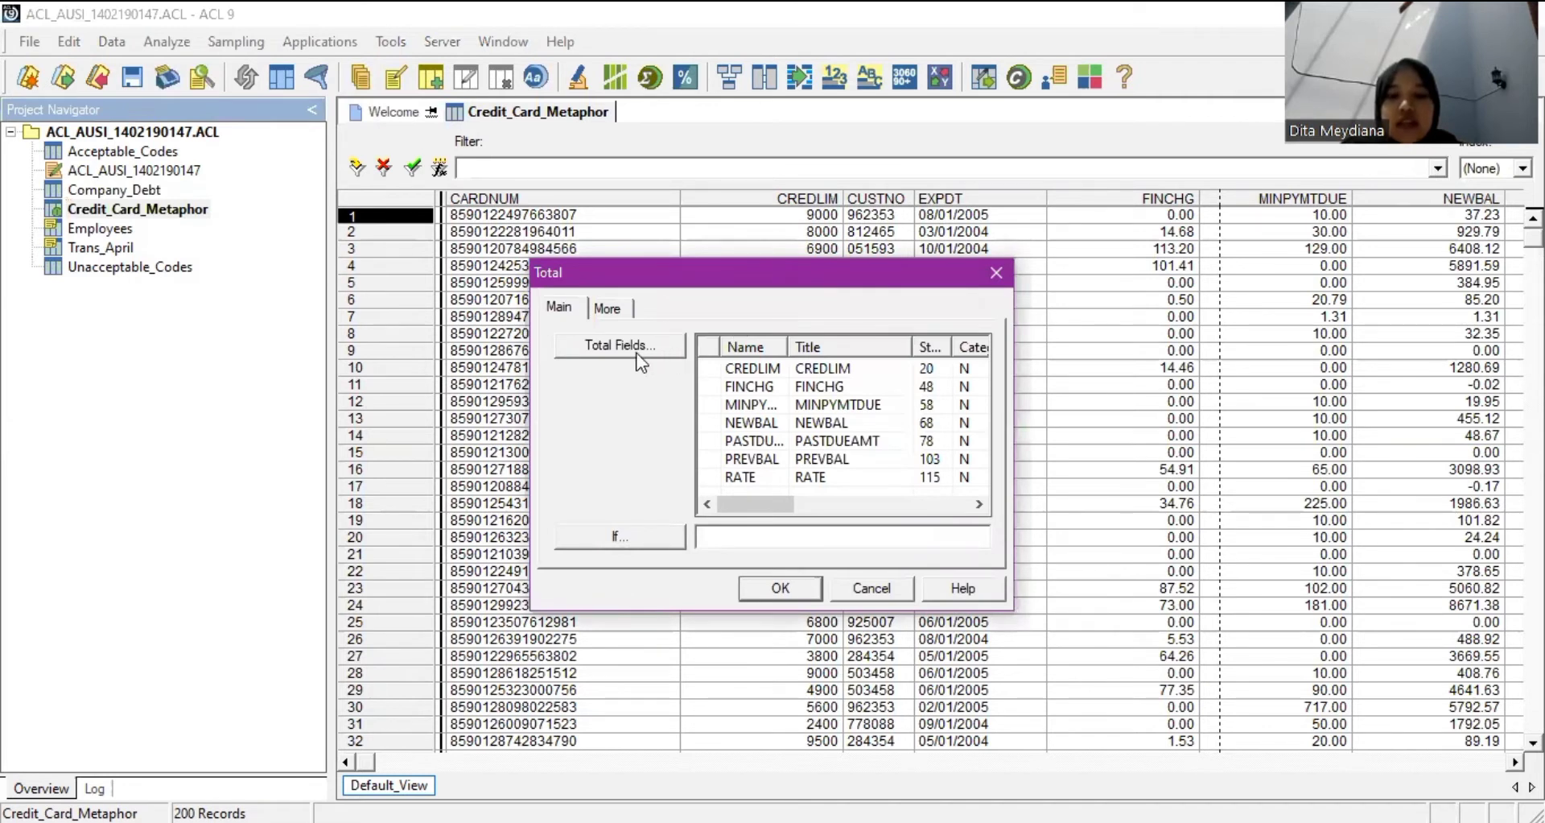
{"action": "left_click", "coordinate": [638, 355]}
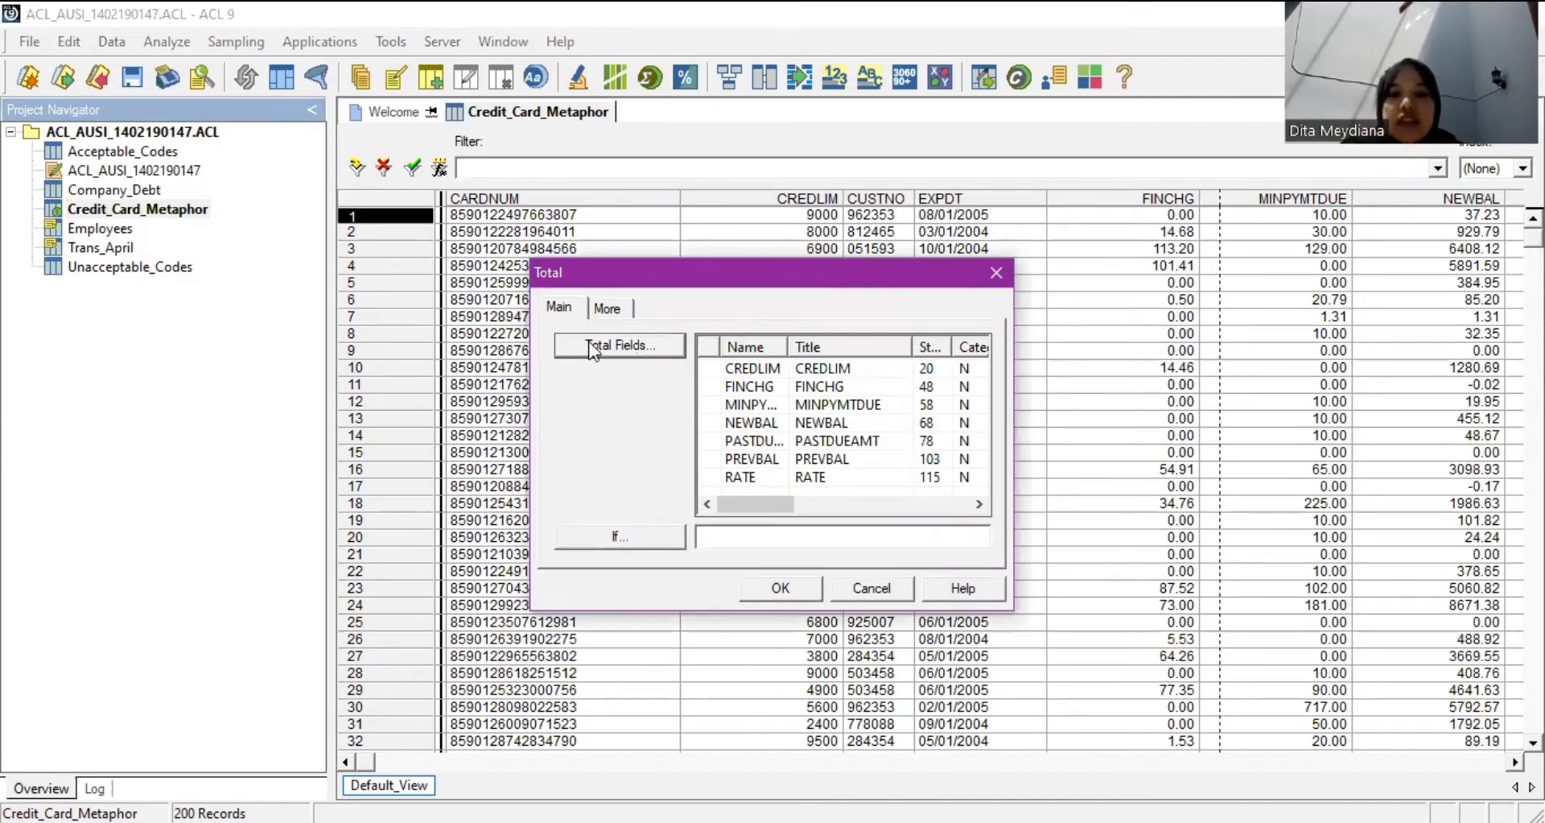
{"action": "key", "text": "Return"}
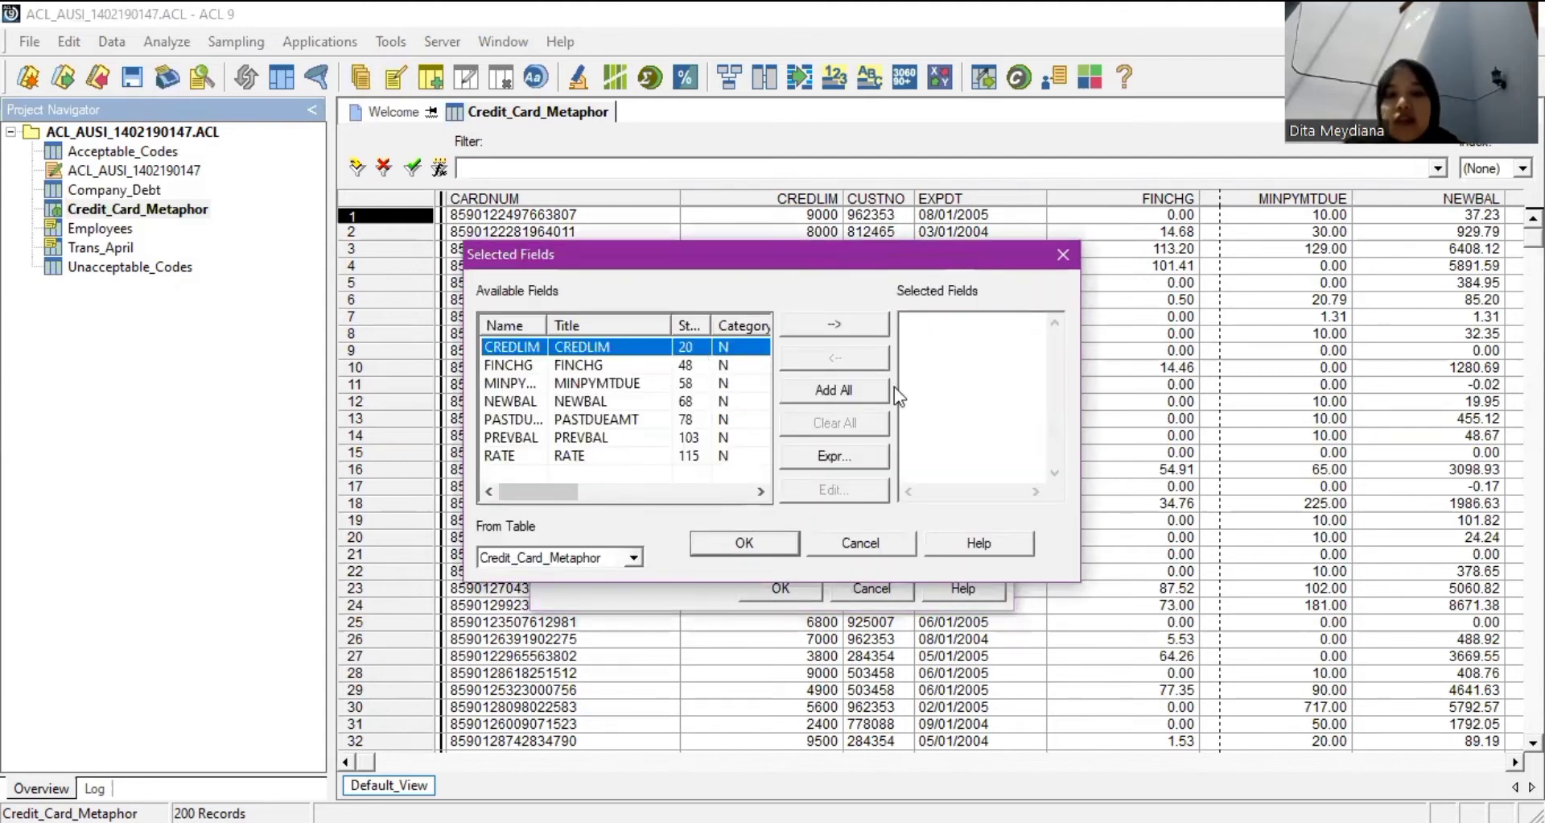
{"action": "double_click", "coordinate": [641, 357]}
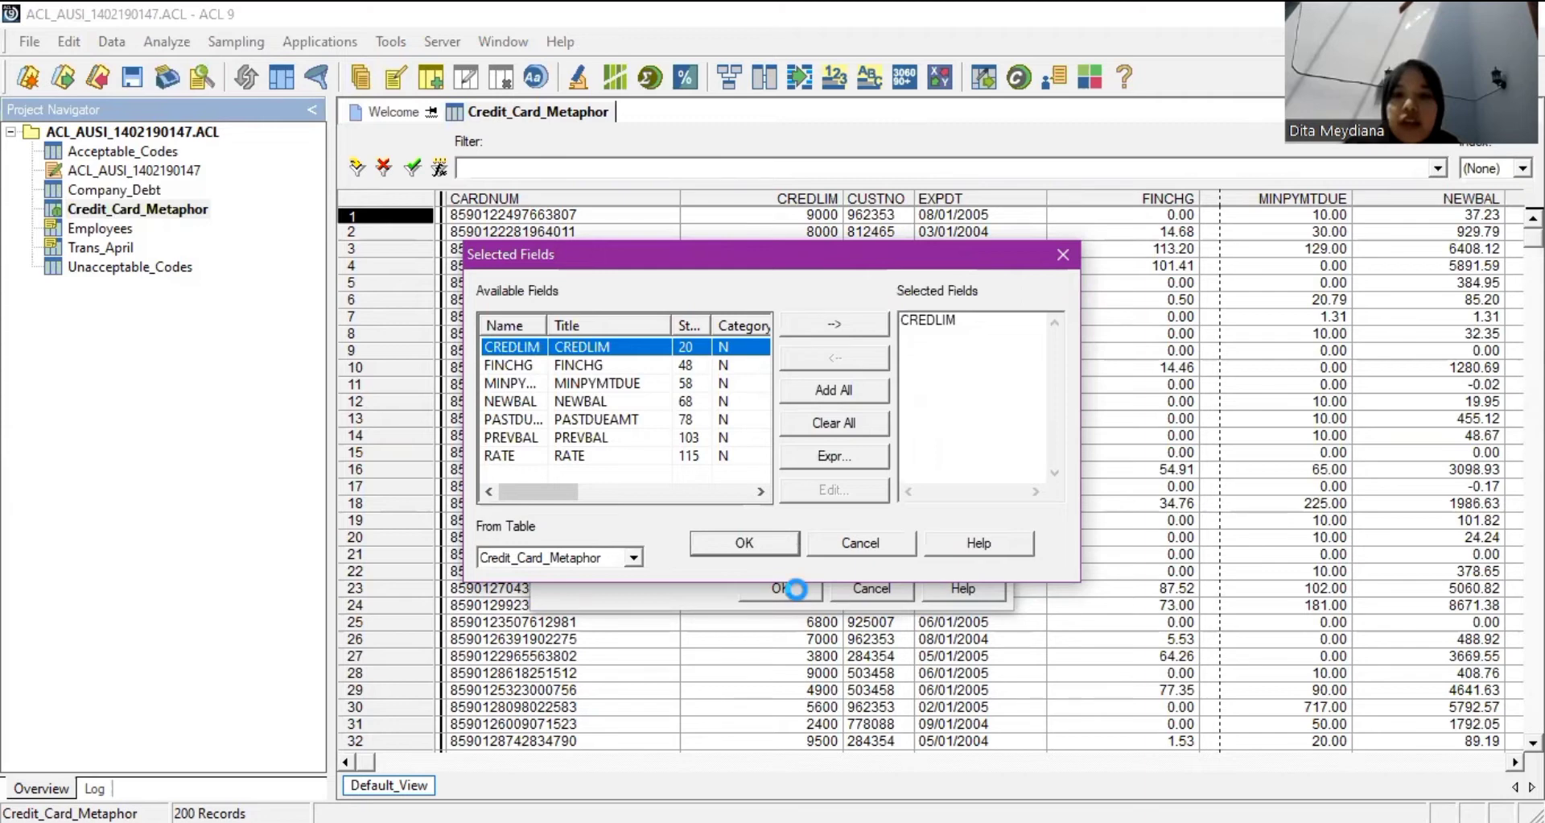
{"action": "key", "text": "Return"}
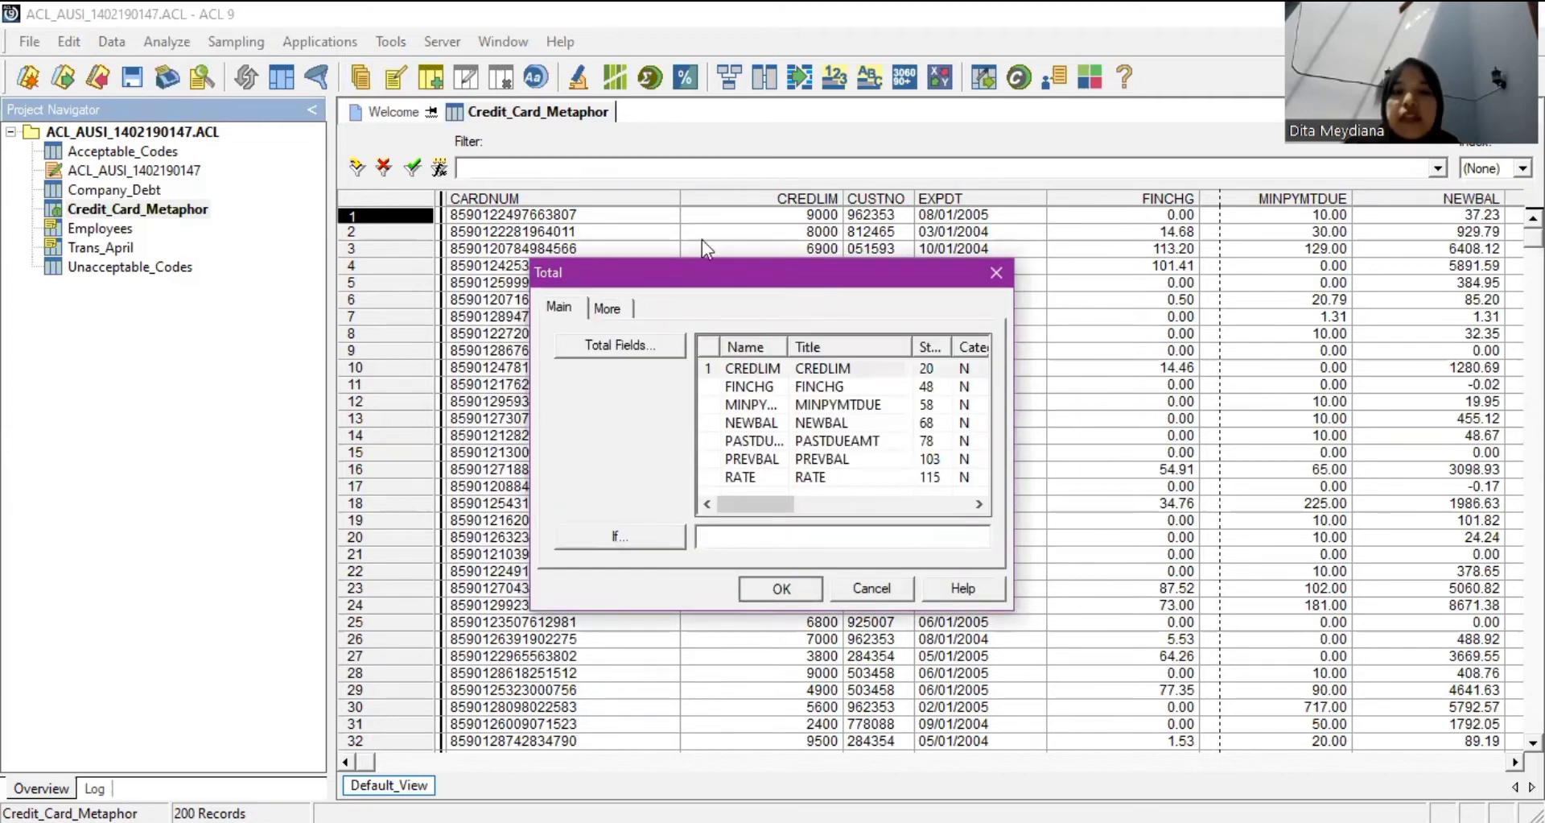
{"action": "key", "text": "Return"}
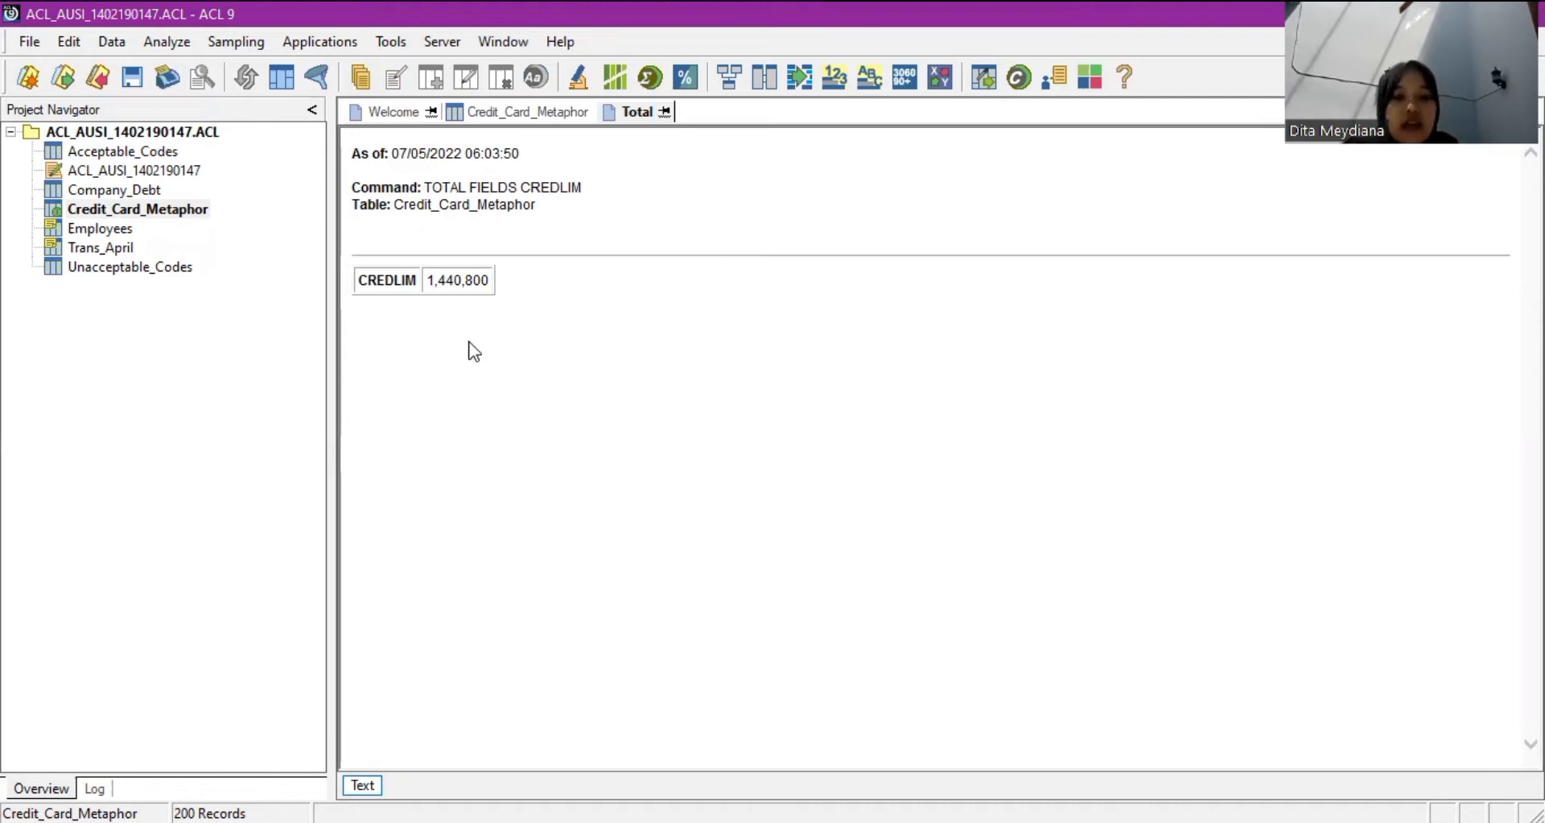
Return to the Credit_Card_Metaphor table view showing its 200 records.
{"action": "double_click", "coordinate": [185, 211]}
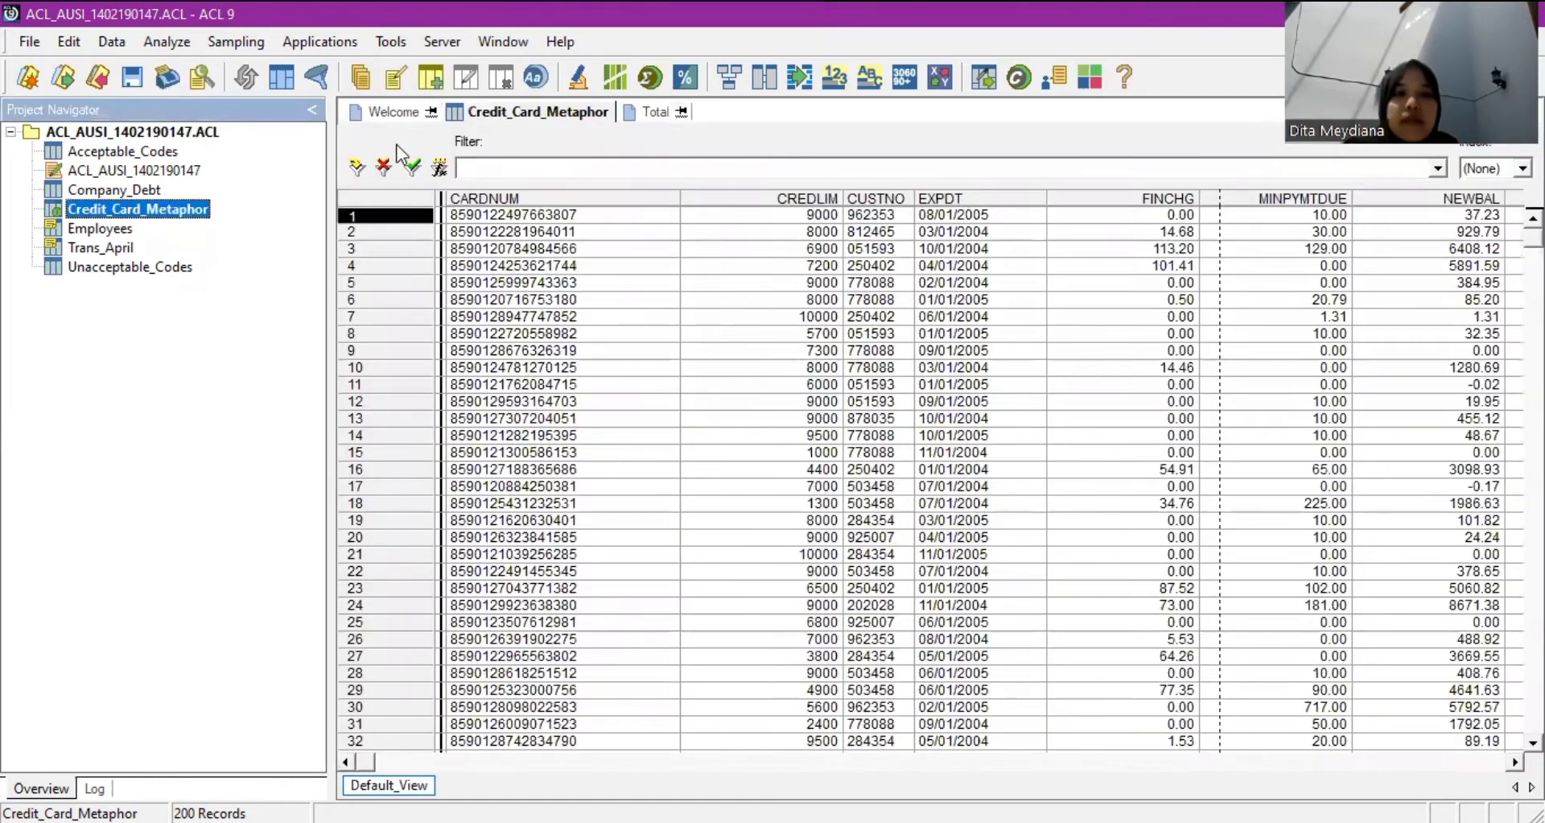
{"action": "left_click", "coordinate": [274, 198]}
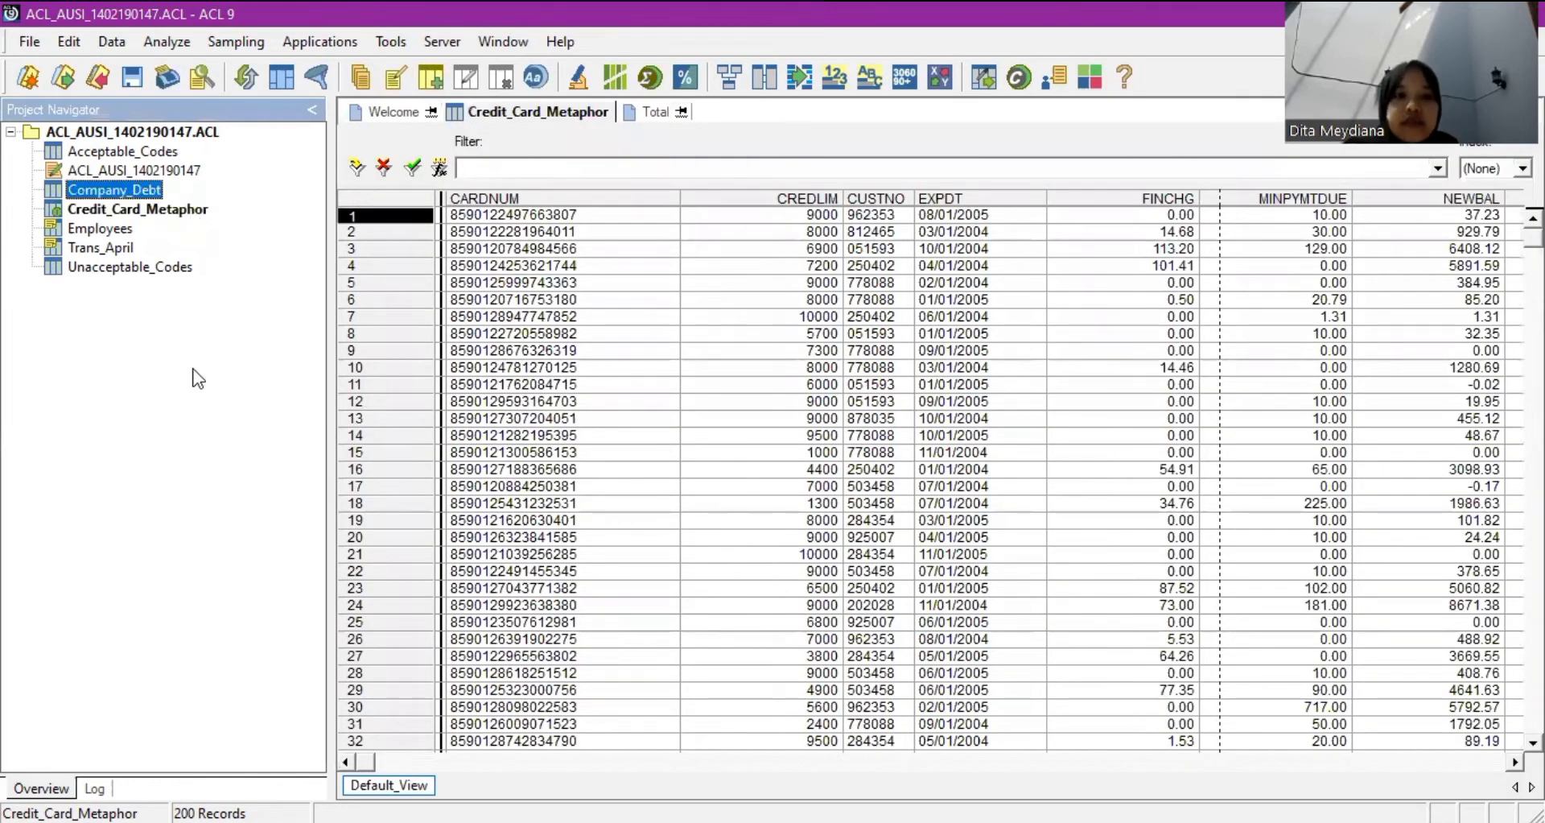
{"action": "key", "text": "Down"}
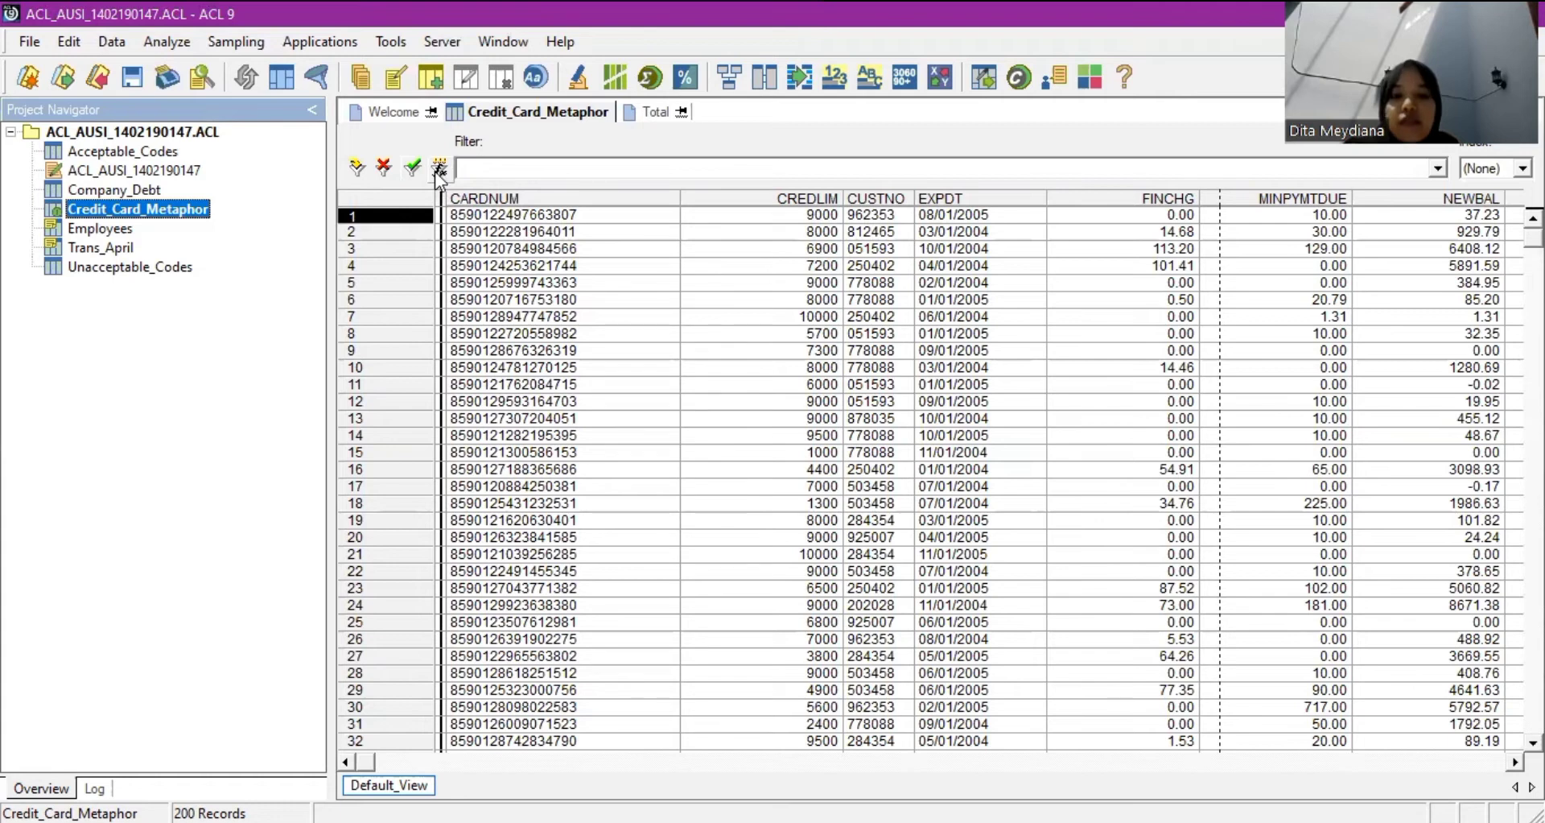
Start a view filter expression reading EXPDT <= in the expression builder.
{"action": "left_click", "coordinate": [438, 171]}
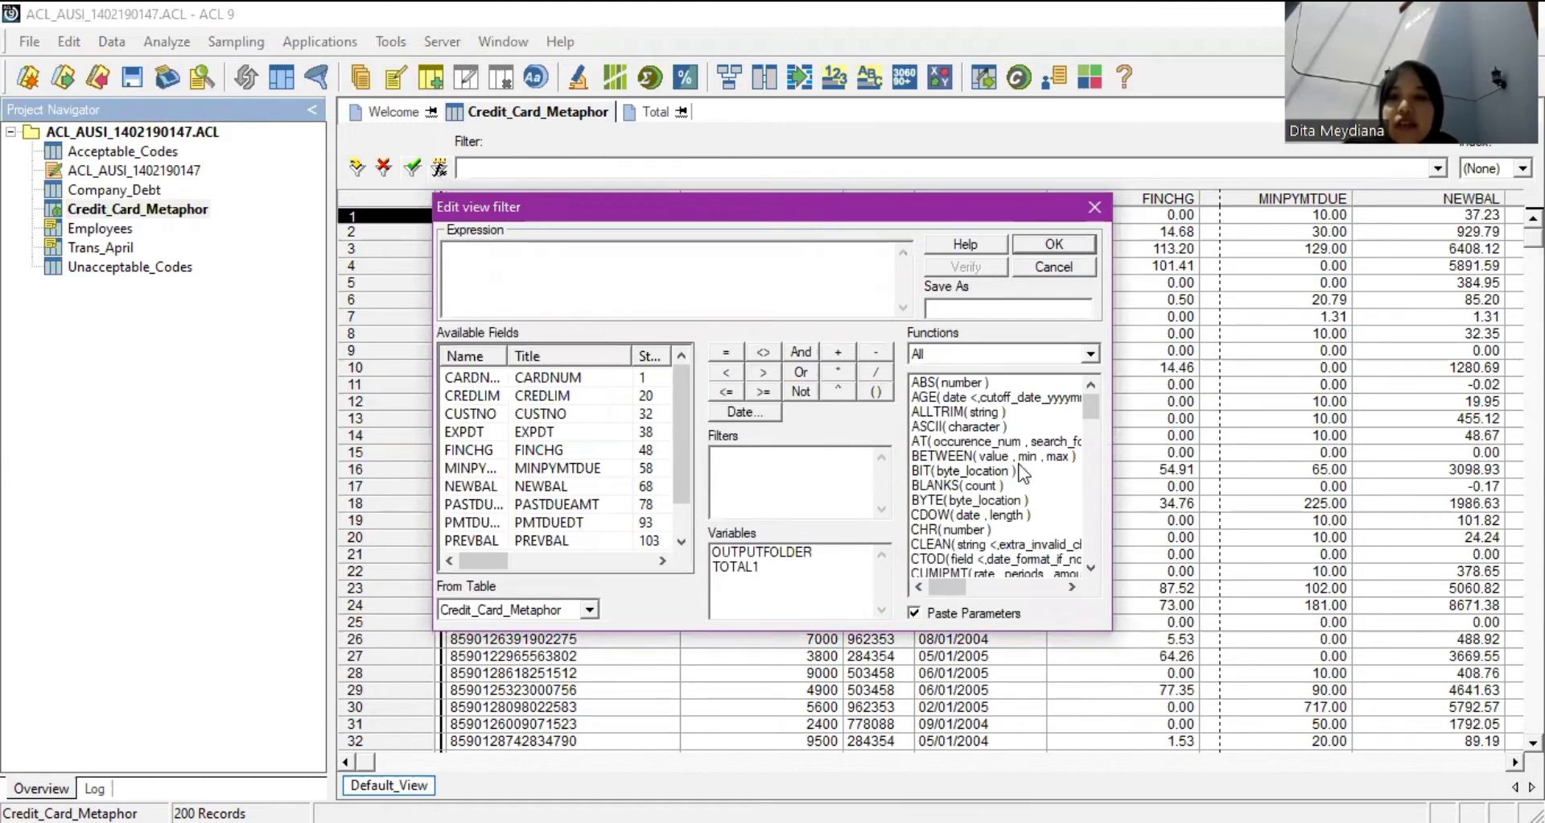
{"action": "scroll", "coordinate": [1022, 473], "scroll_direction": "down", "scroll_amount": 3}
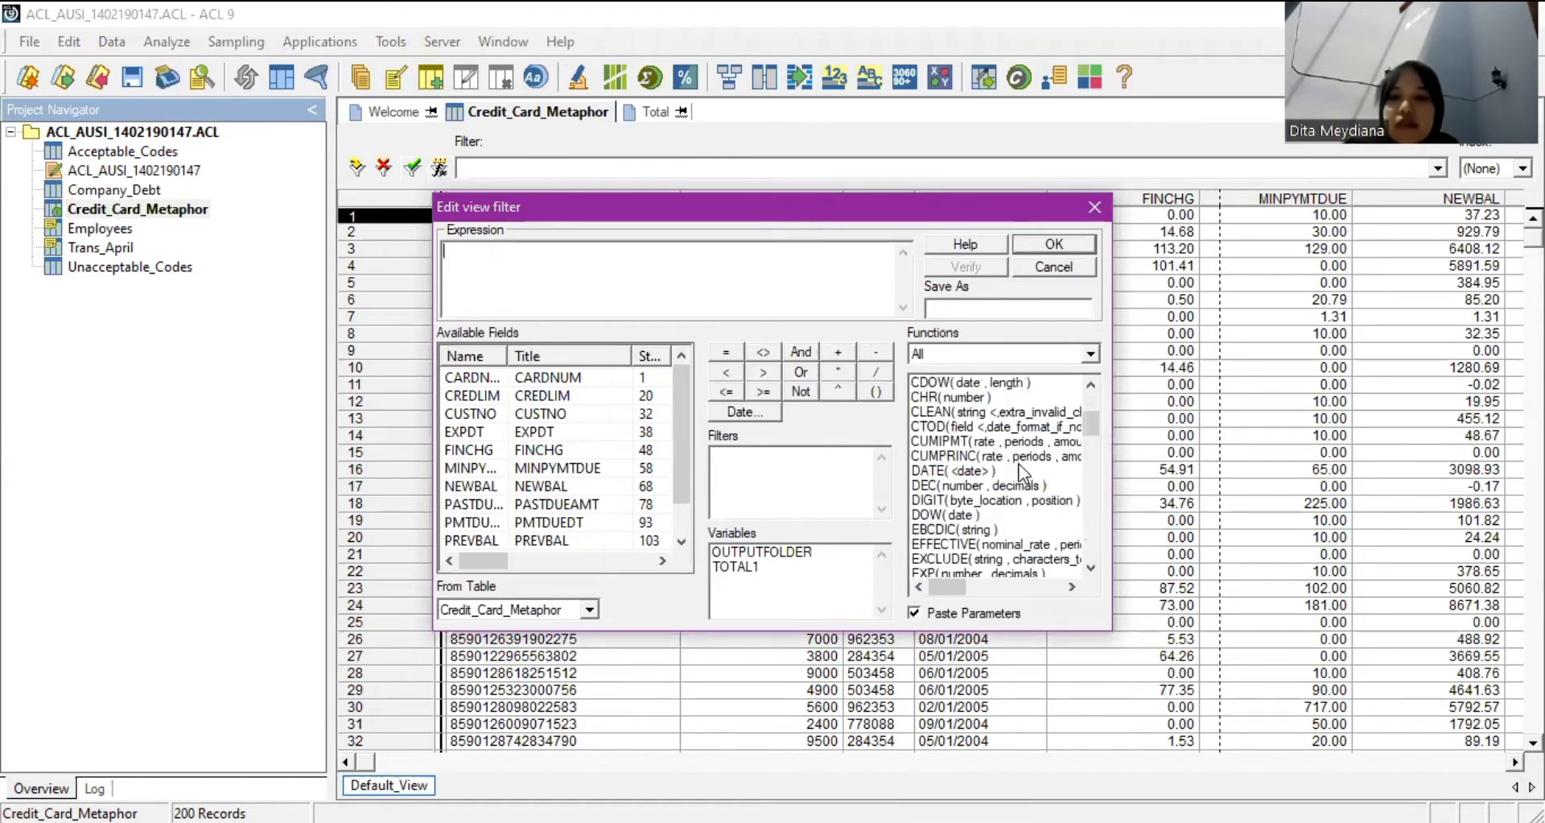
{"action": "scroll", "coordinate": [1022, 473], "scroll_direction": "down", "scroll_amount": 3}
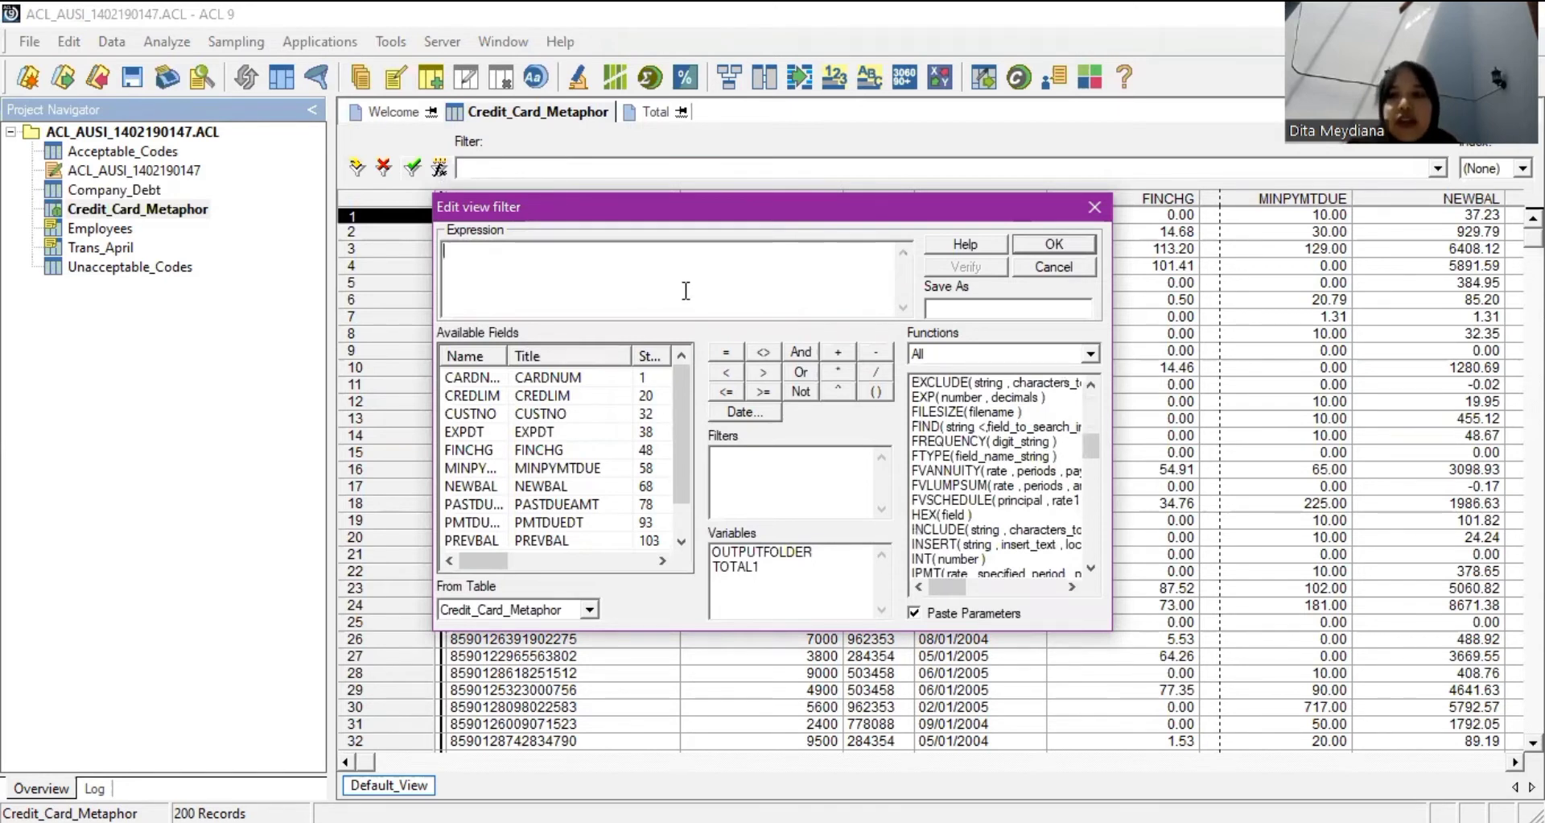
{"action": "type", "text": "e"}
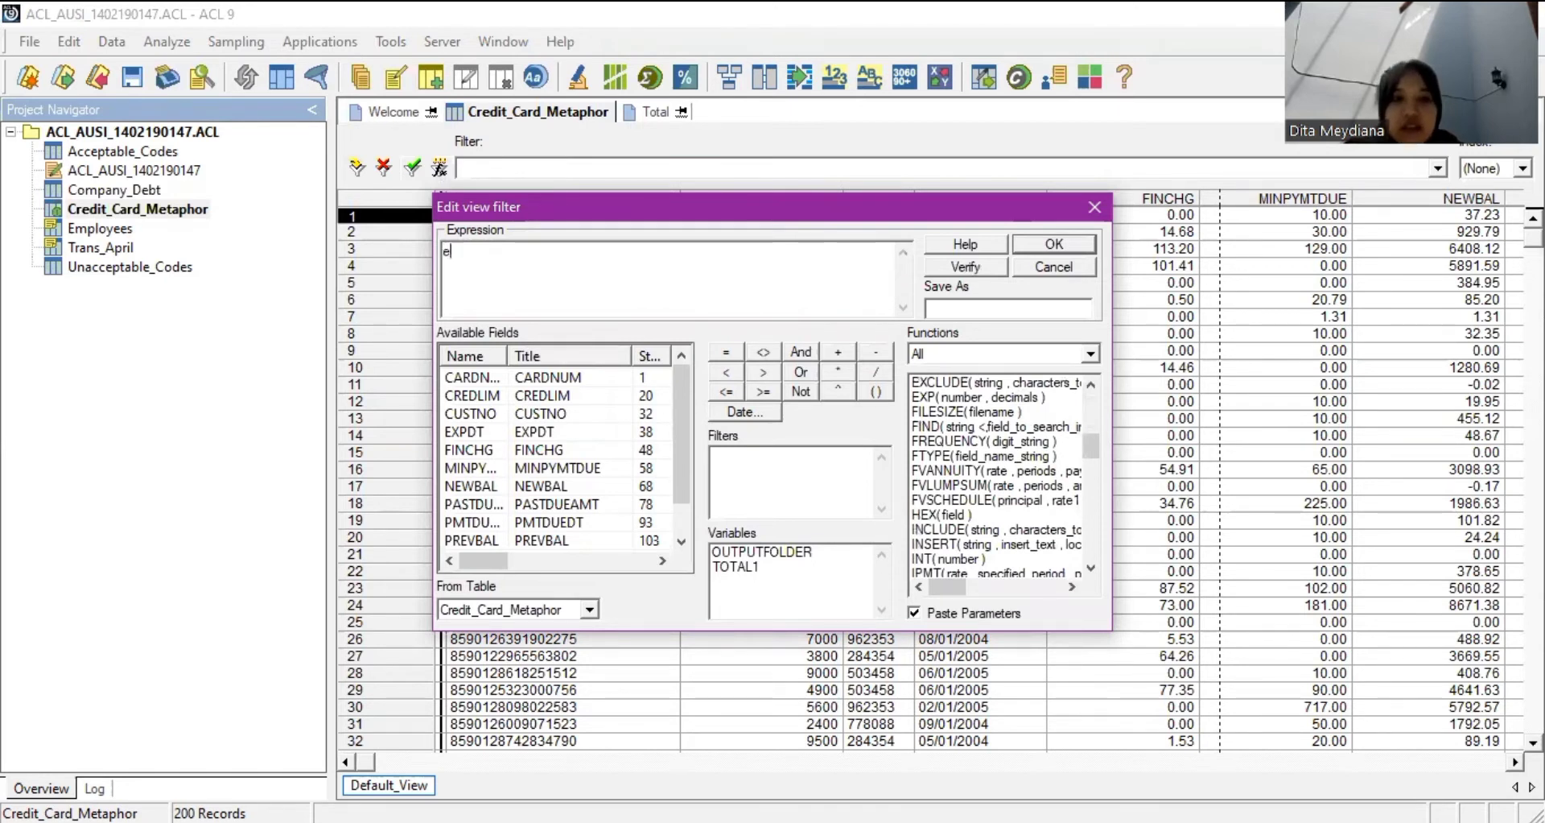
{"action": "key", "text": "BackSpace"}
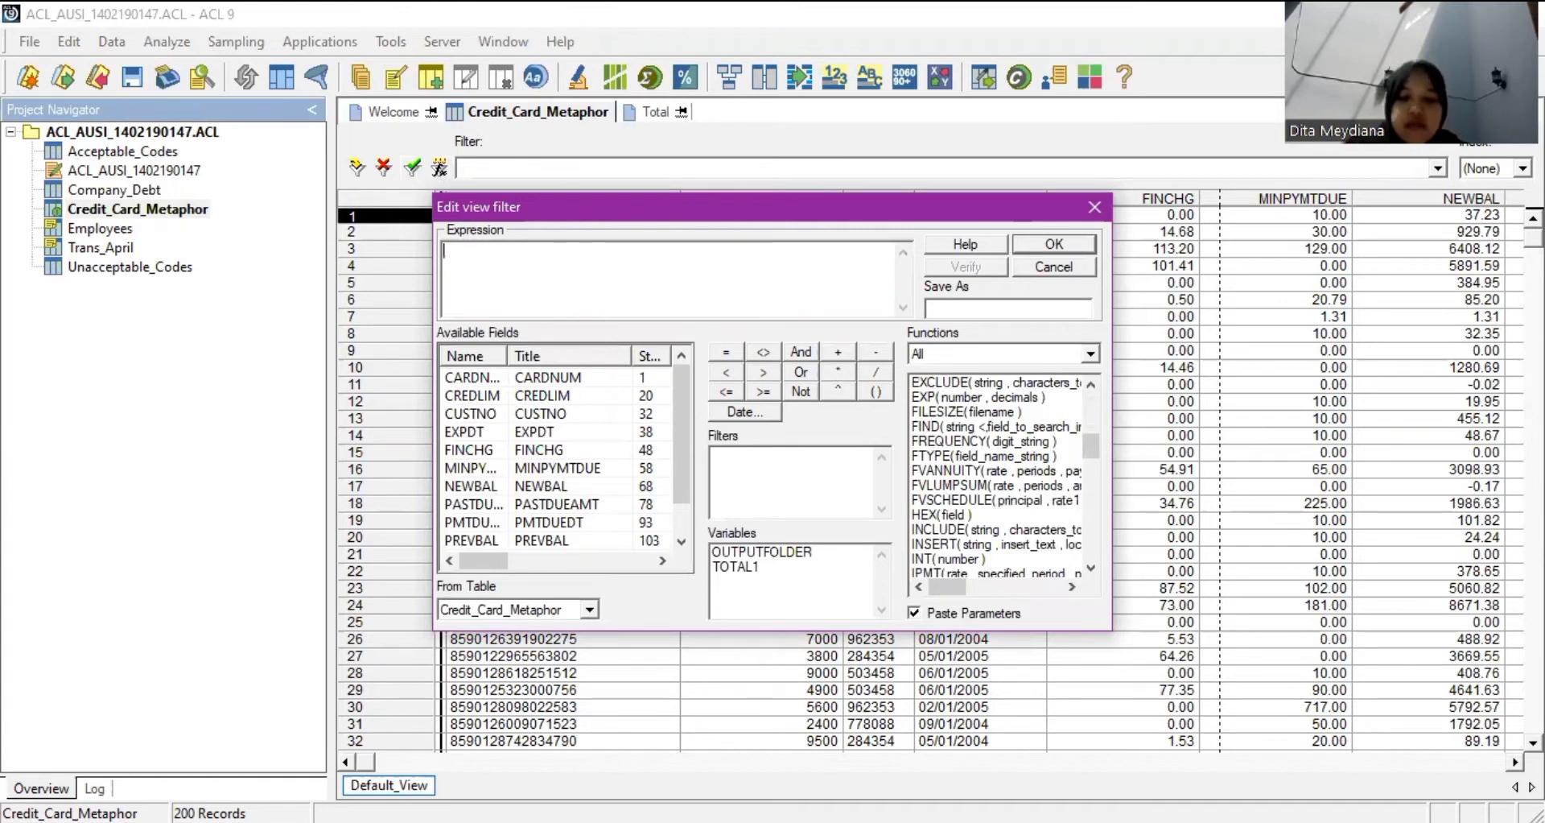
{"action": "type", "text": "EXP"}
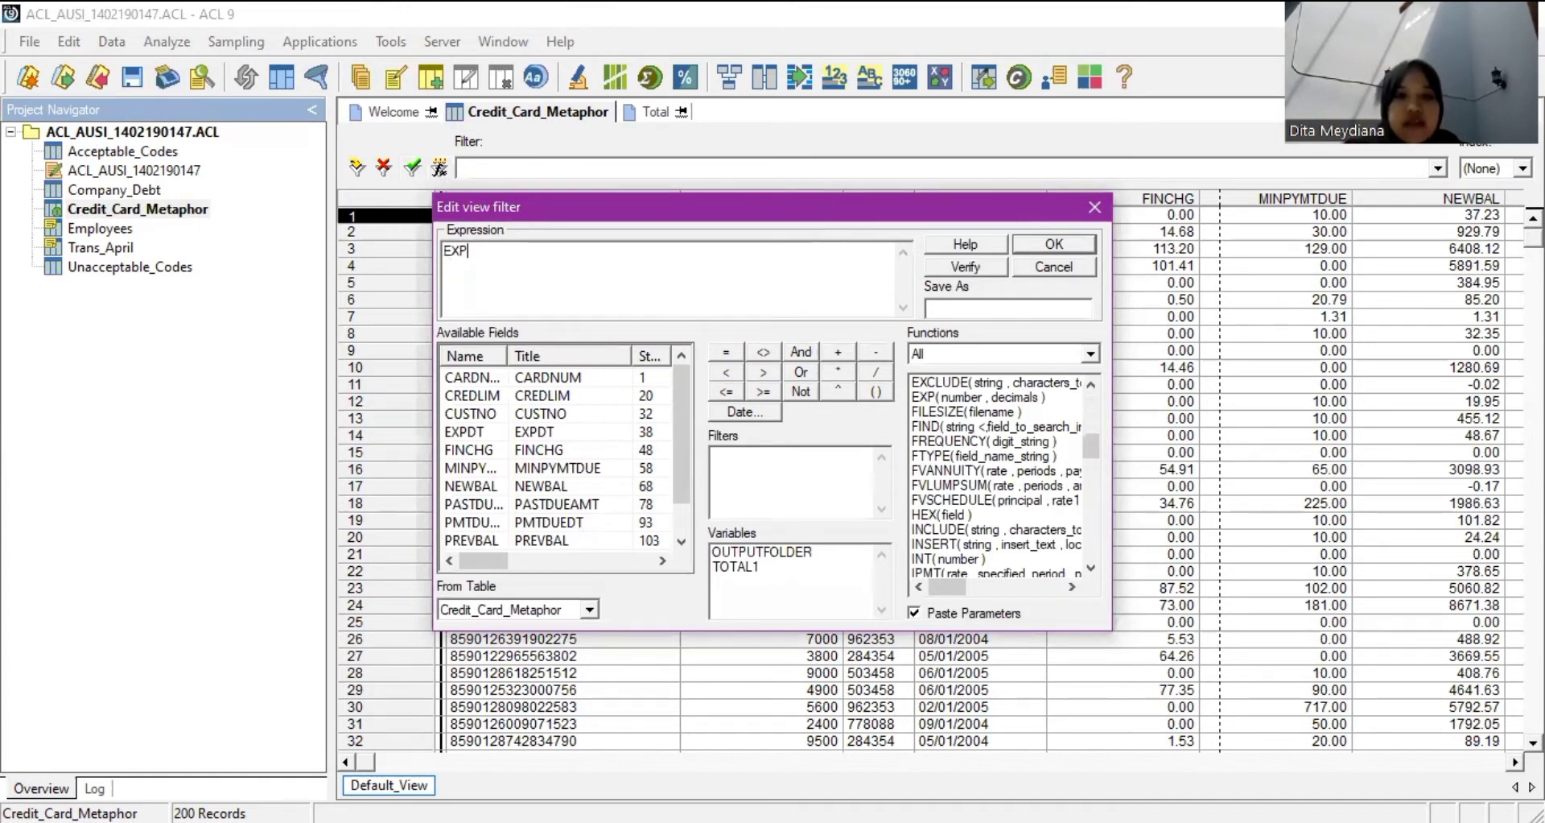
{"action": "type", "text": "DT"}
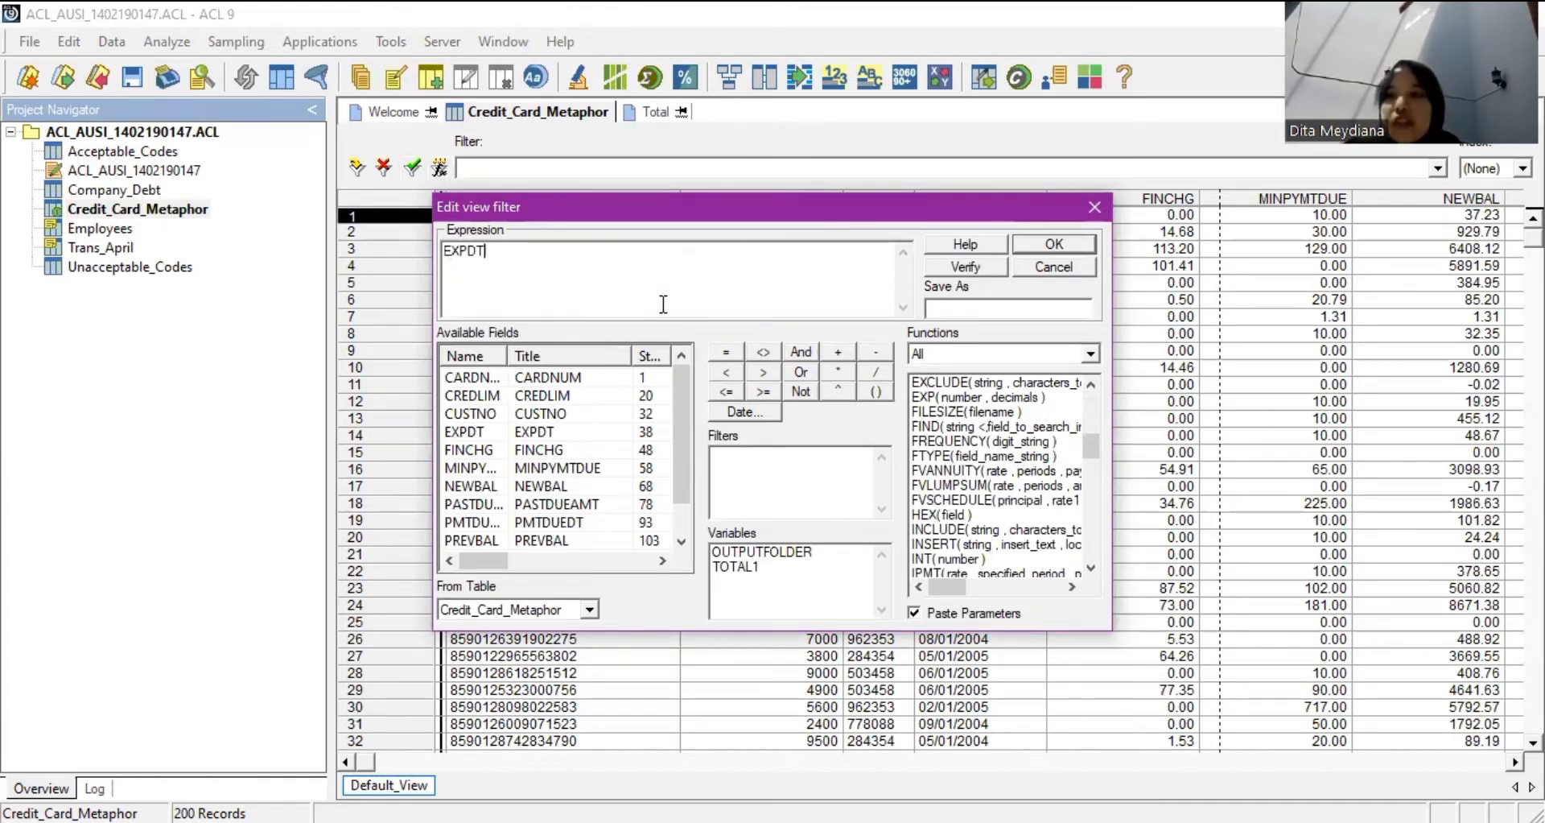
{"action": "left_click", "coordinate": [733, 393]}
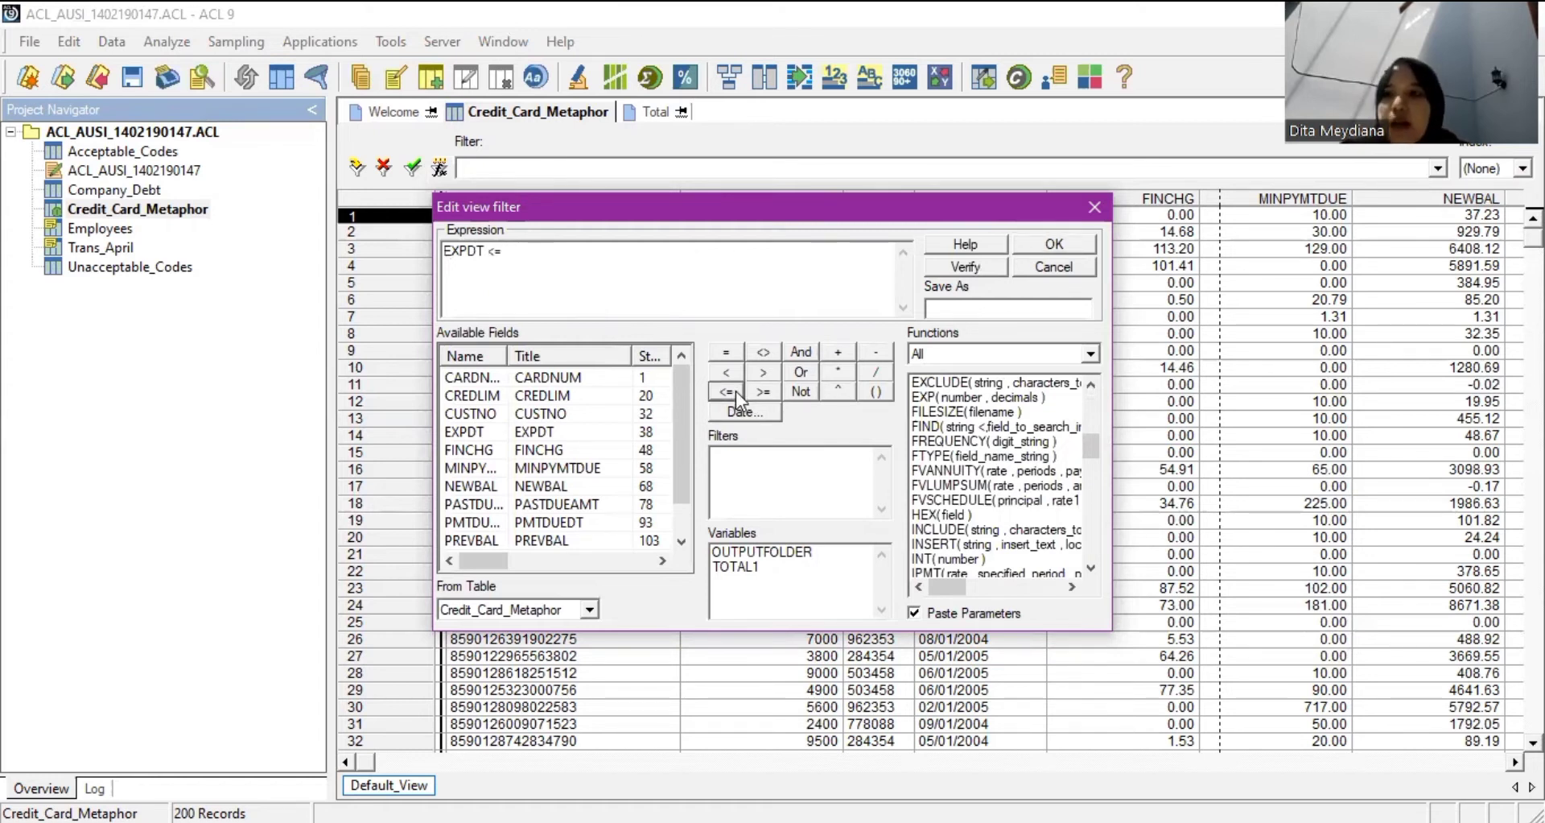
Insert the cutoff date 01/01/2004 and name the filter EXPIRY20040101.
{"action": "left_click", "coordinate": [769, 413]}
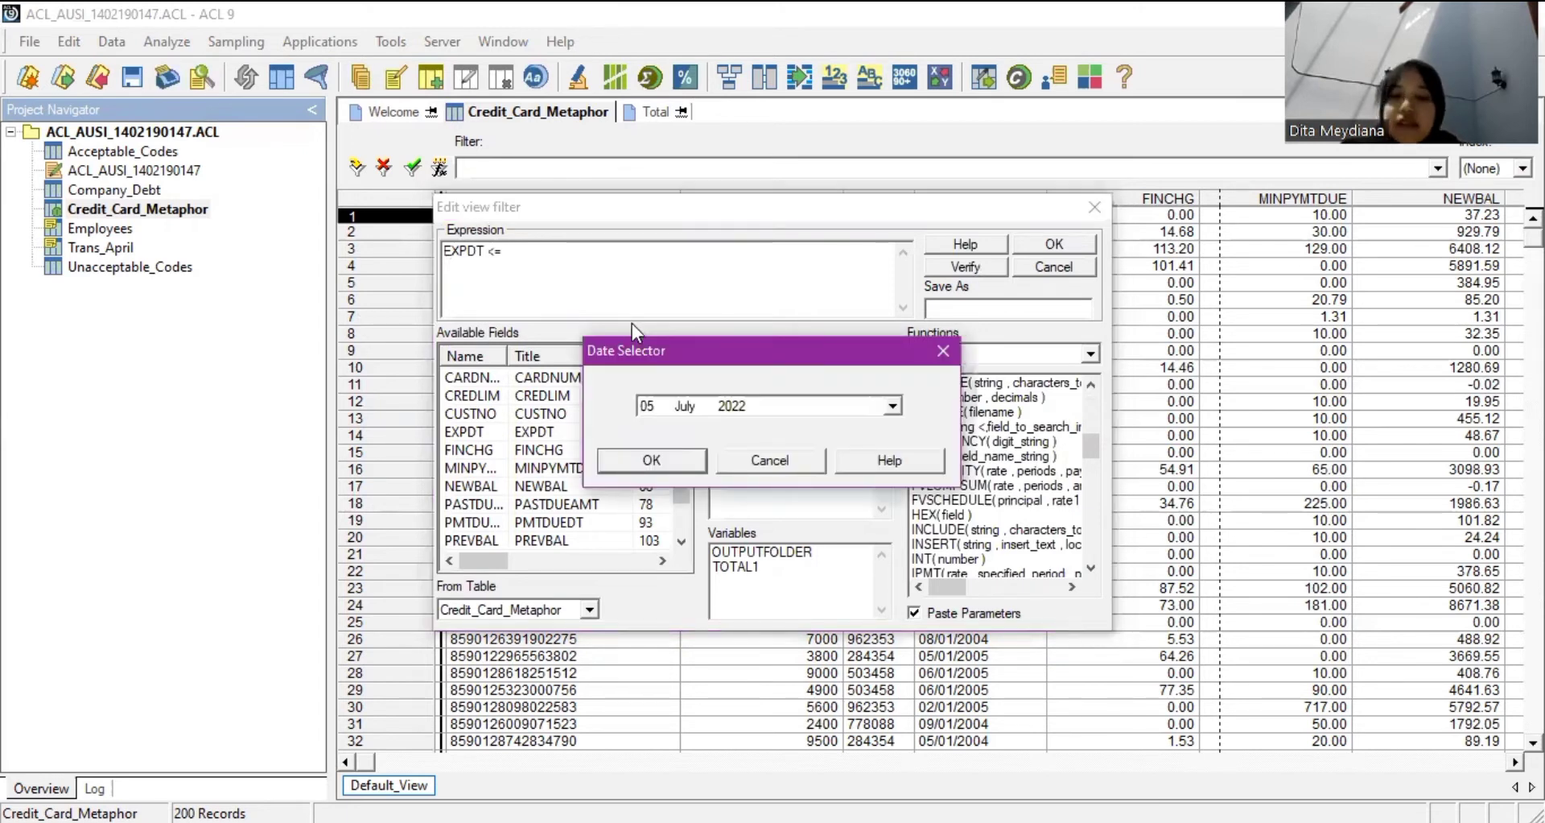
{"action": "left_click", "coordinate": [648, 408]}
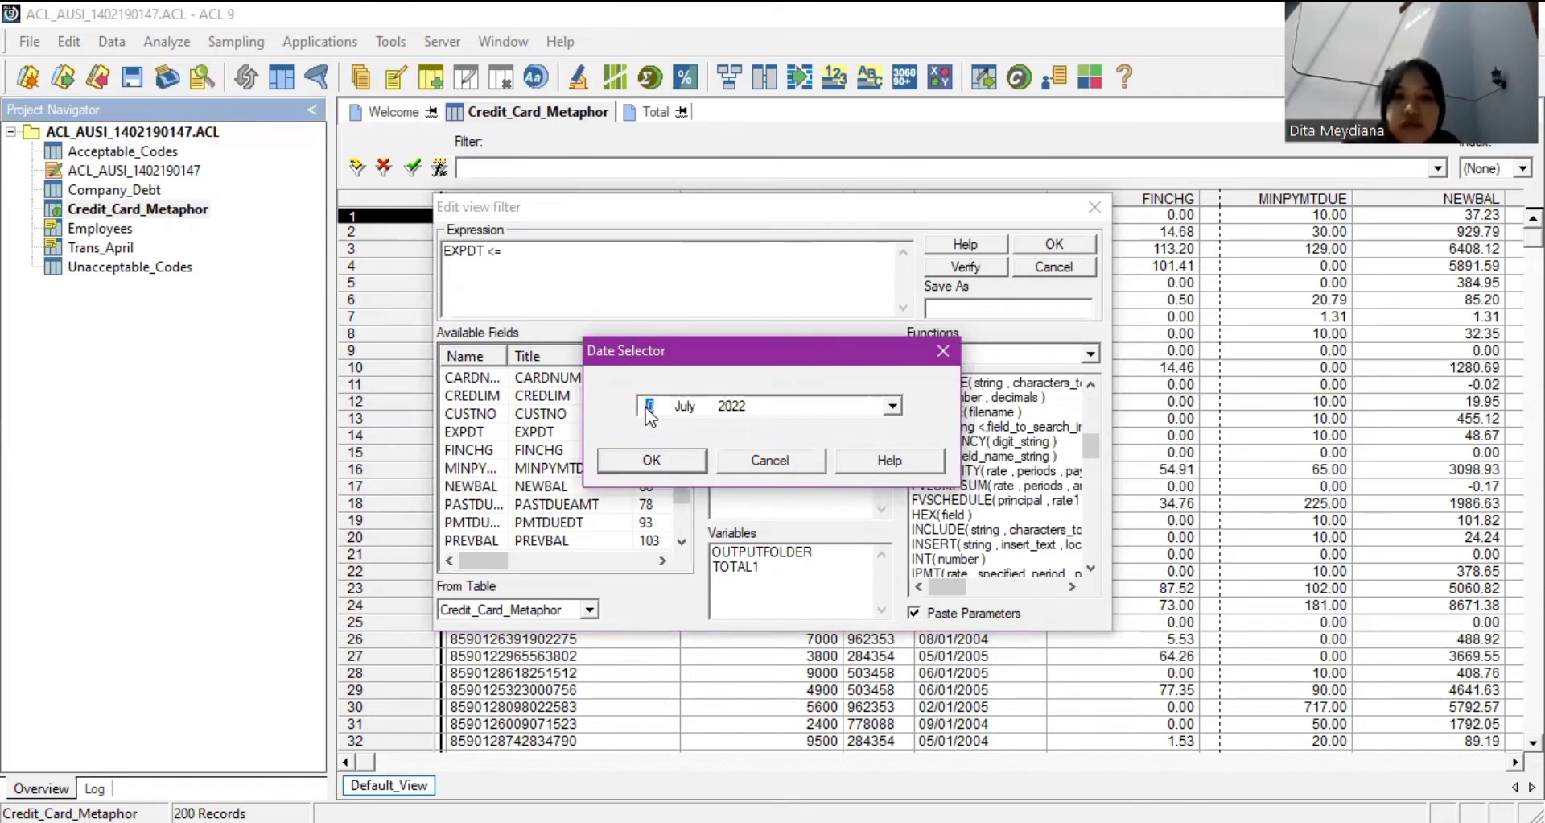
{"action": "type", "text": "01"}
{"action": "left_click", "coordinate": [683, 407]}
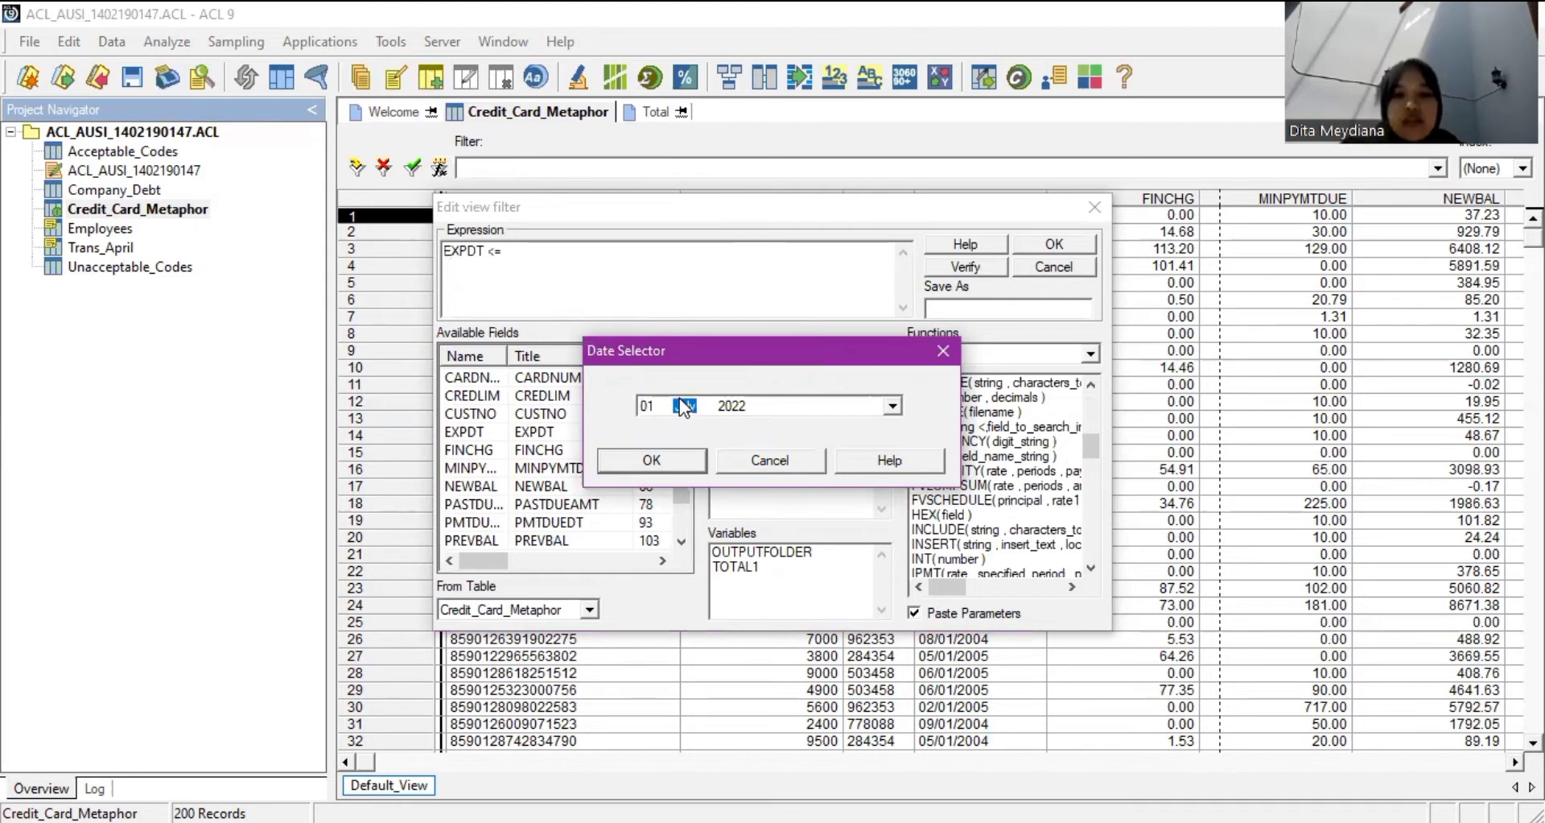
{"action": "key", "text": "Right"}
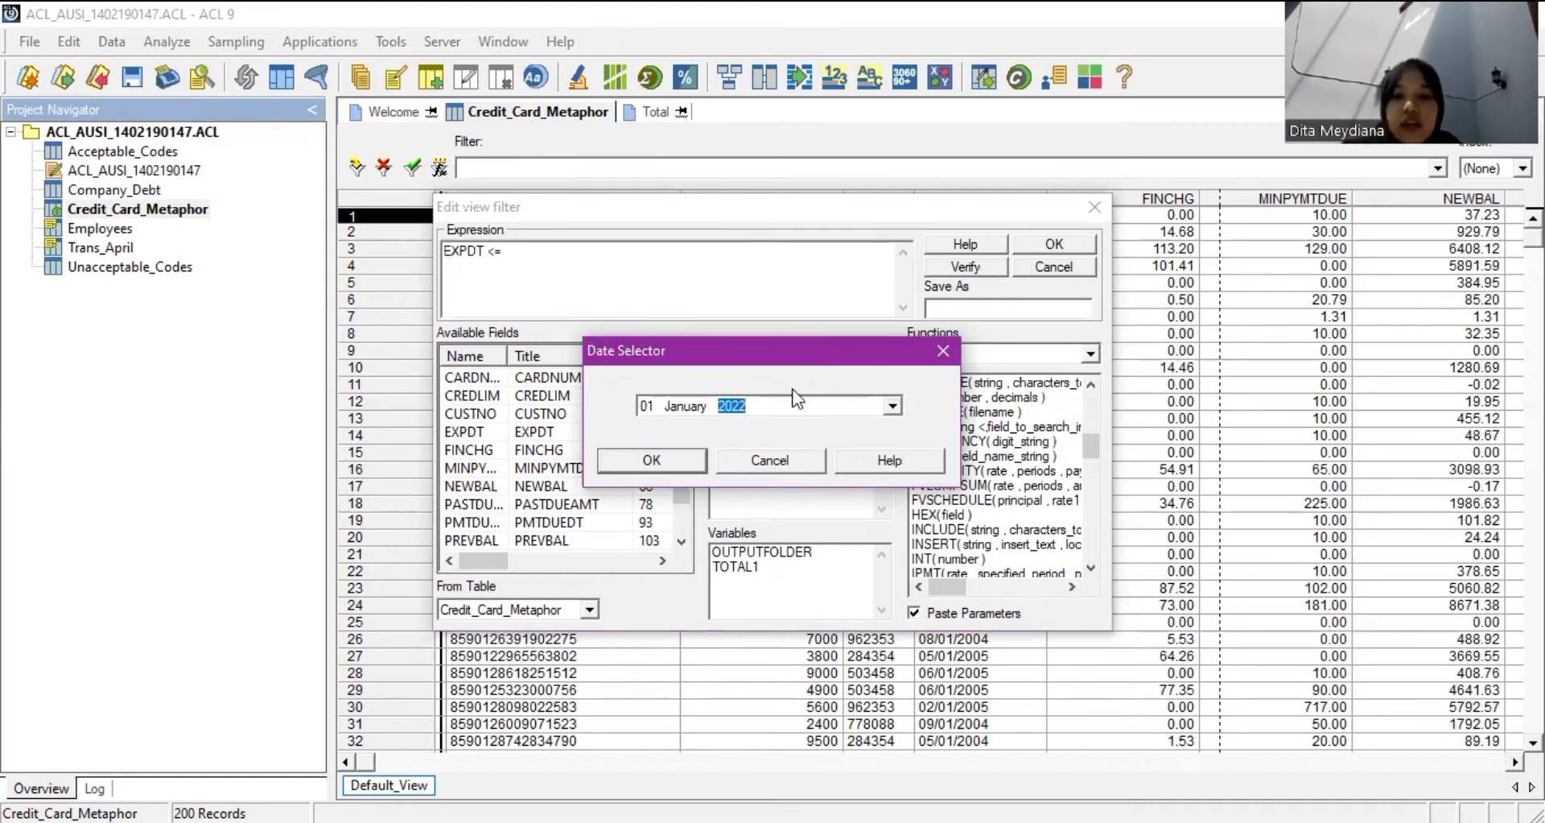
{"action": "type", "text": "2004"}
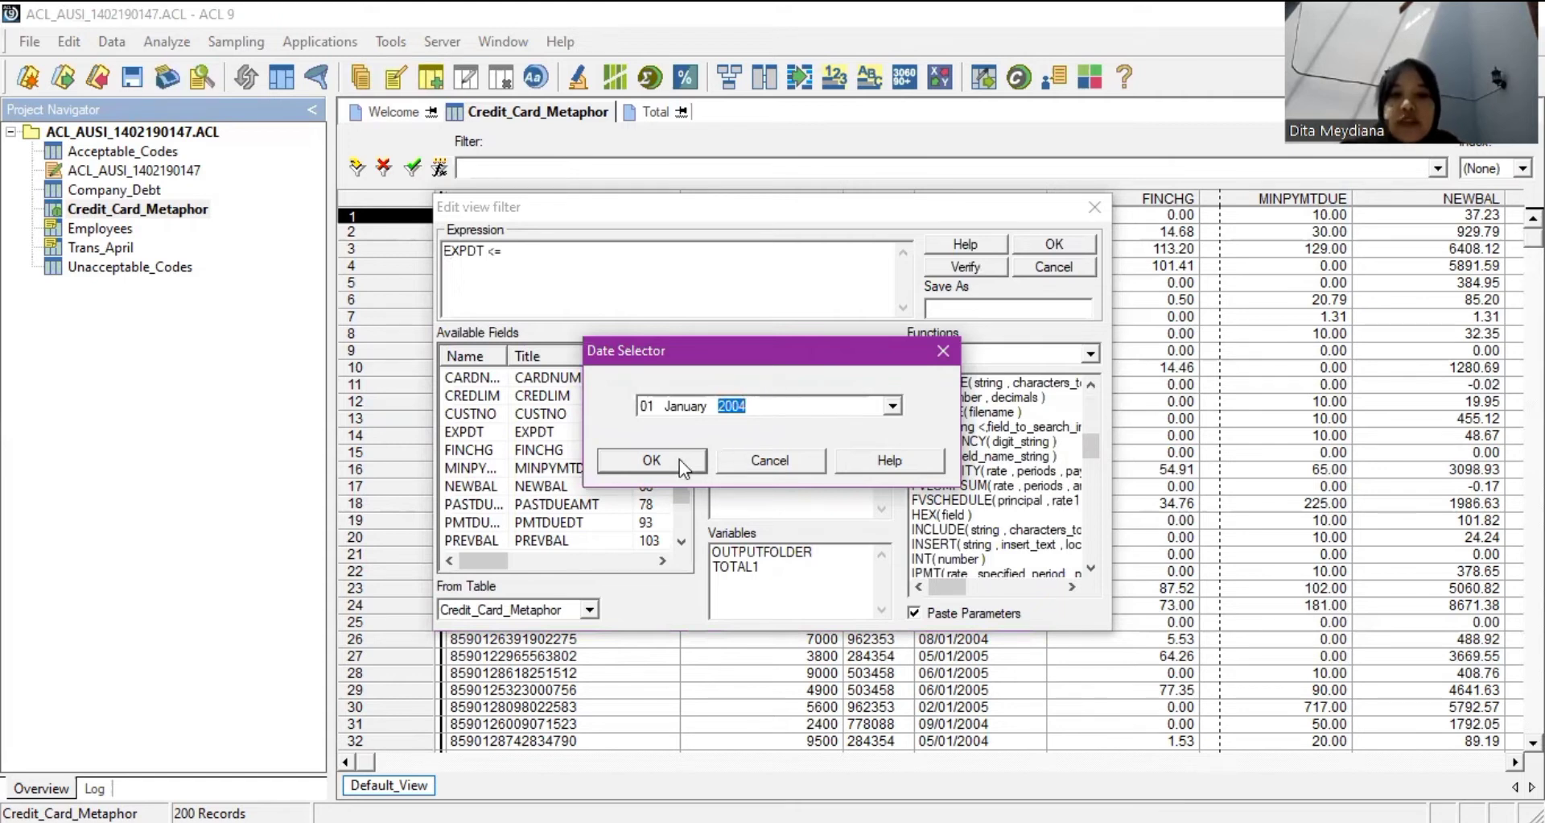
{"action": "left_click", "coordinate": [733, 405]}
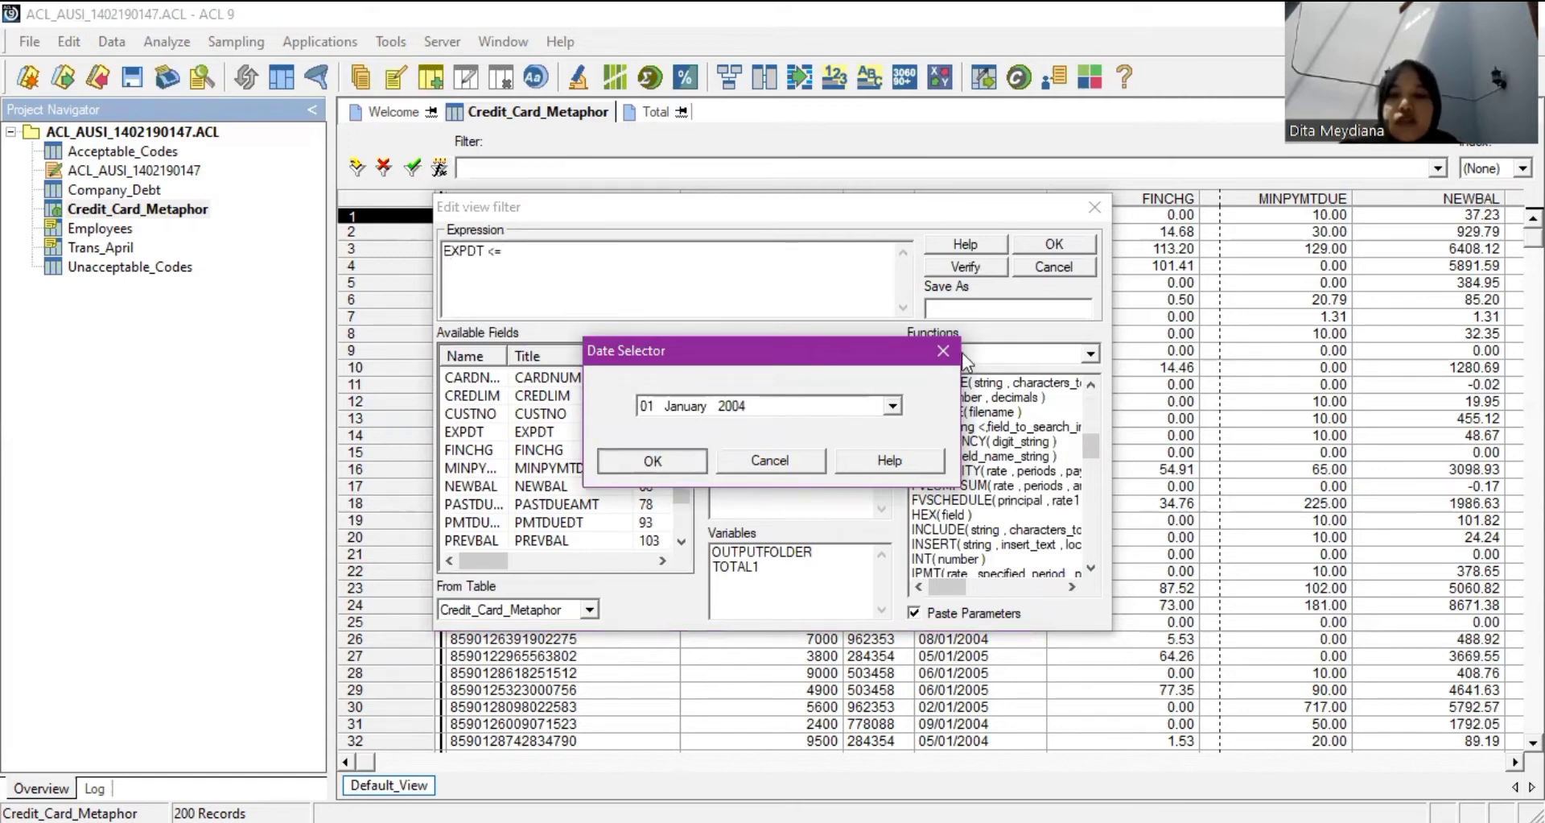
{"action": "key", "text": "Return"}
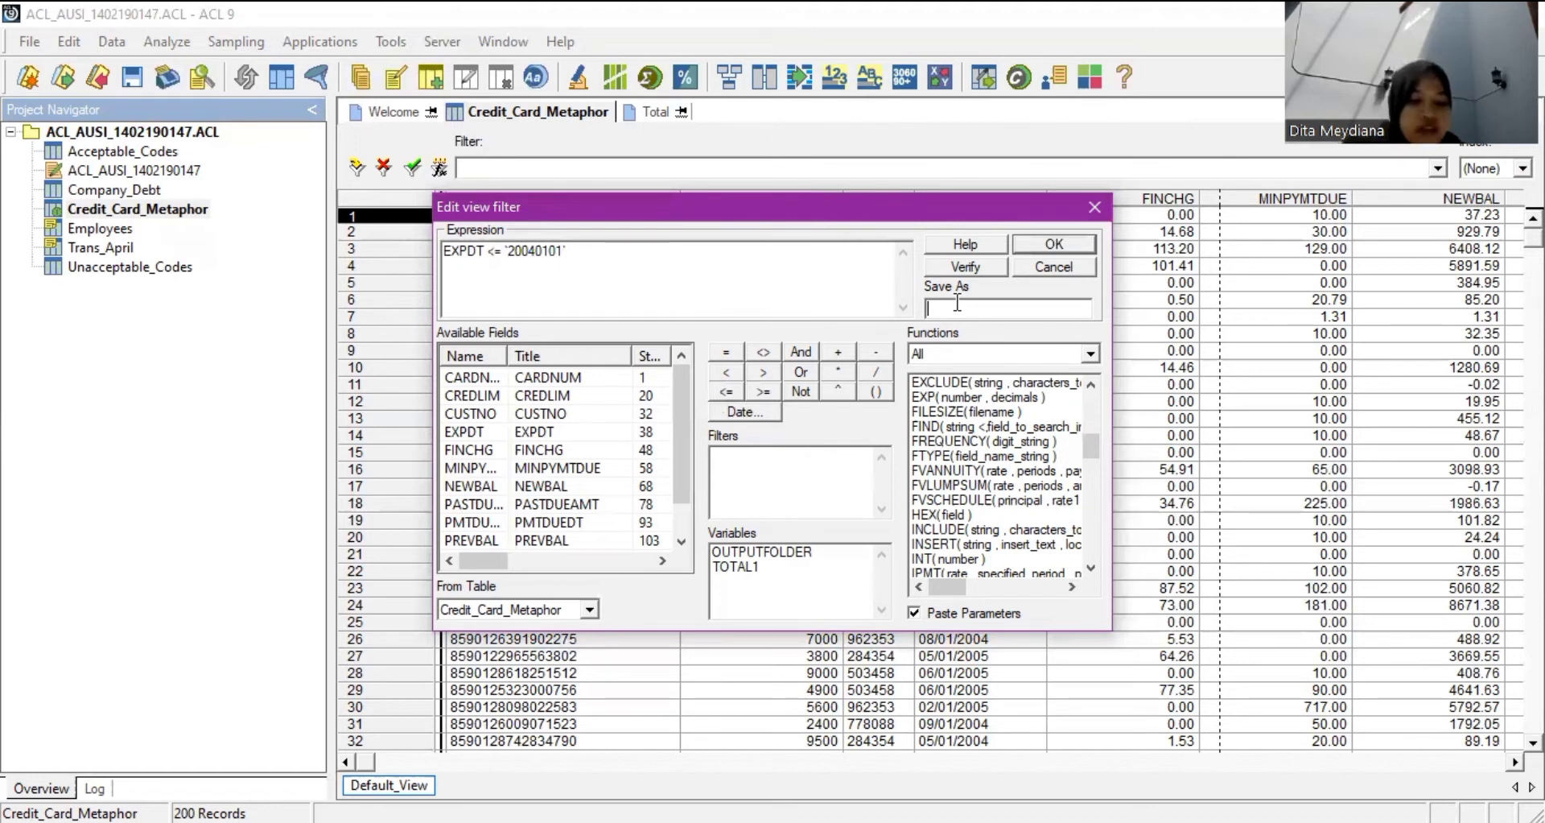
{"action": "type", "text": "EXPIR"}
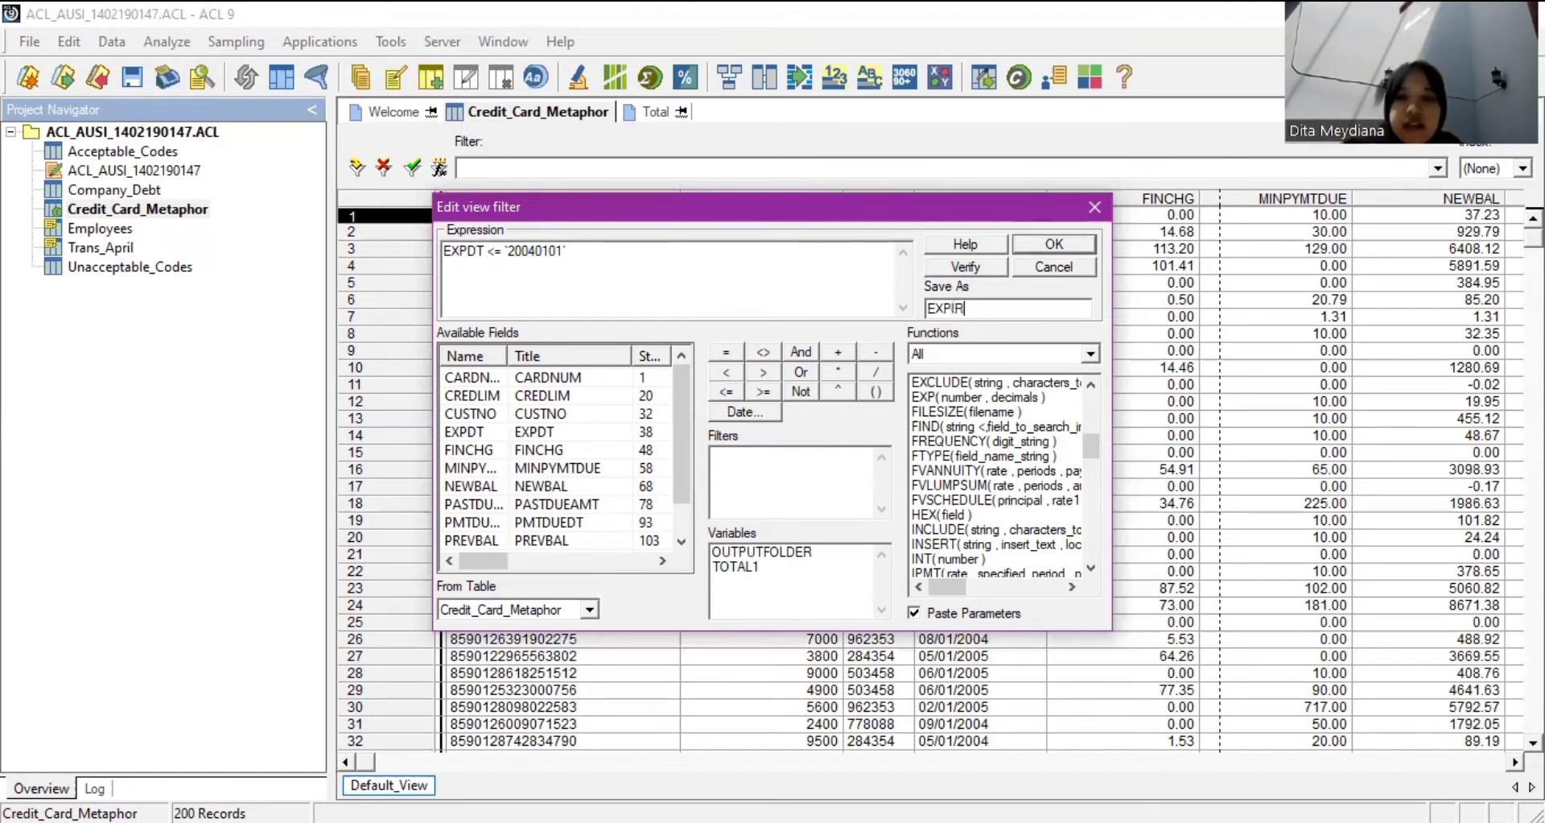
{"action": "type", "text": "Y"}
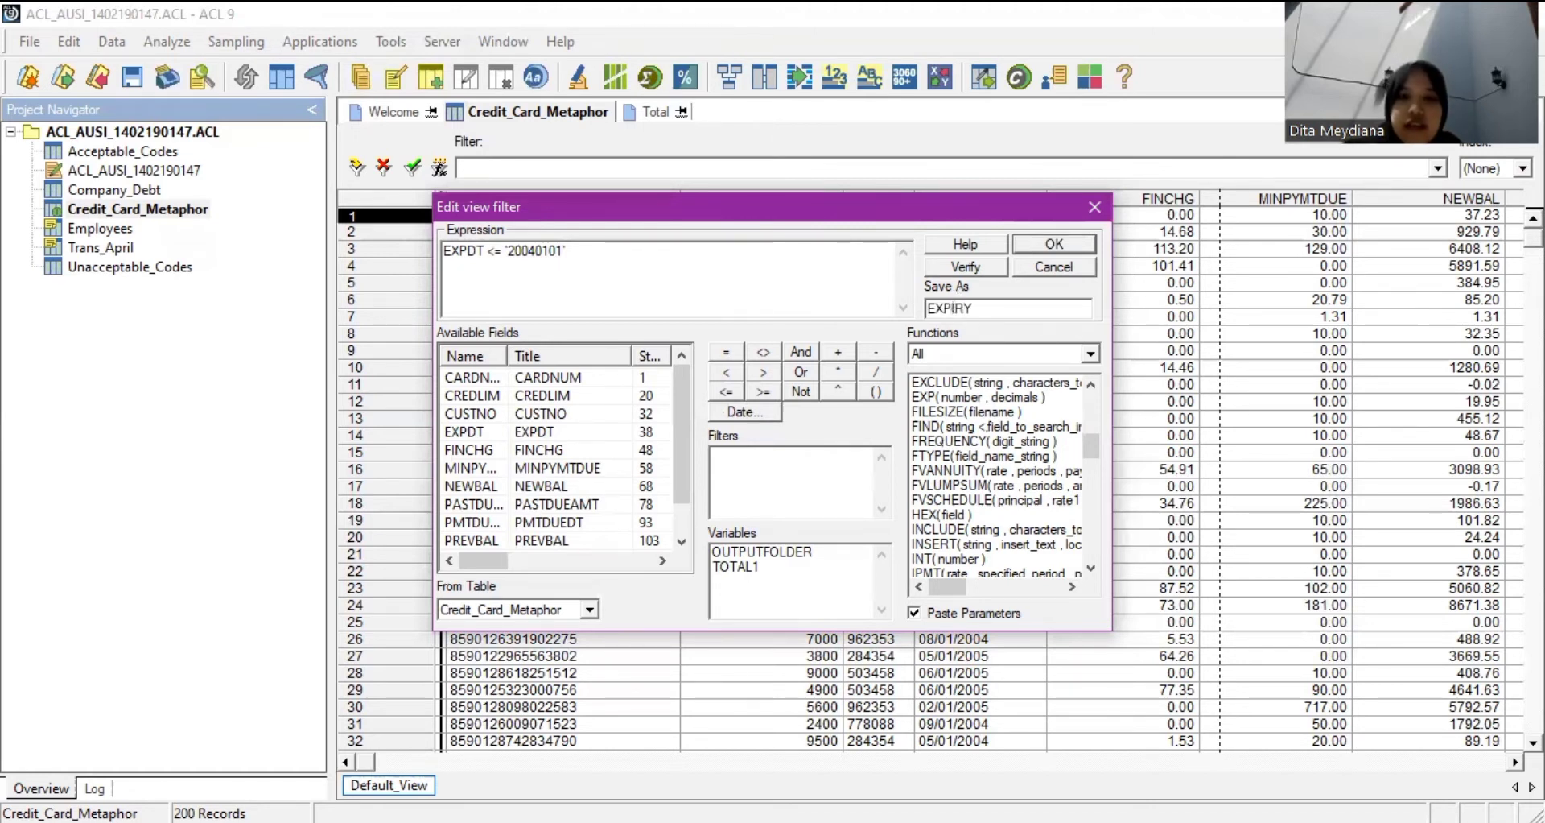
{"action": "type", "text": "20040"}
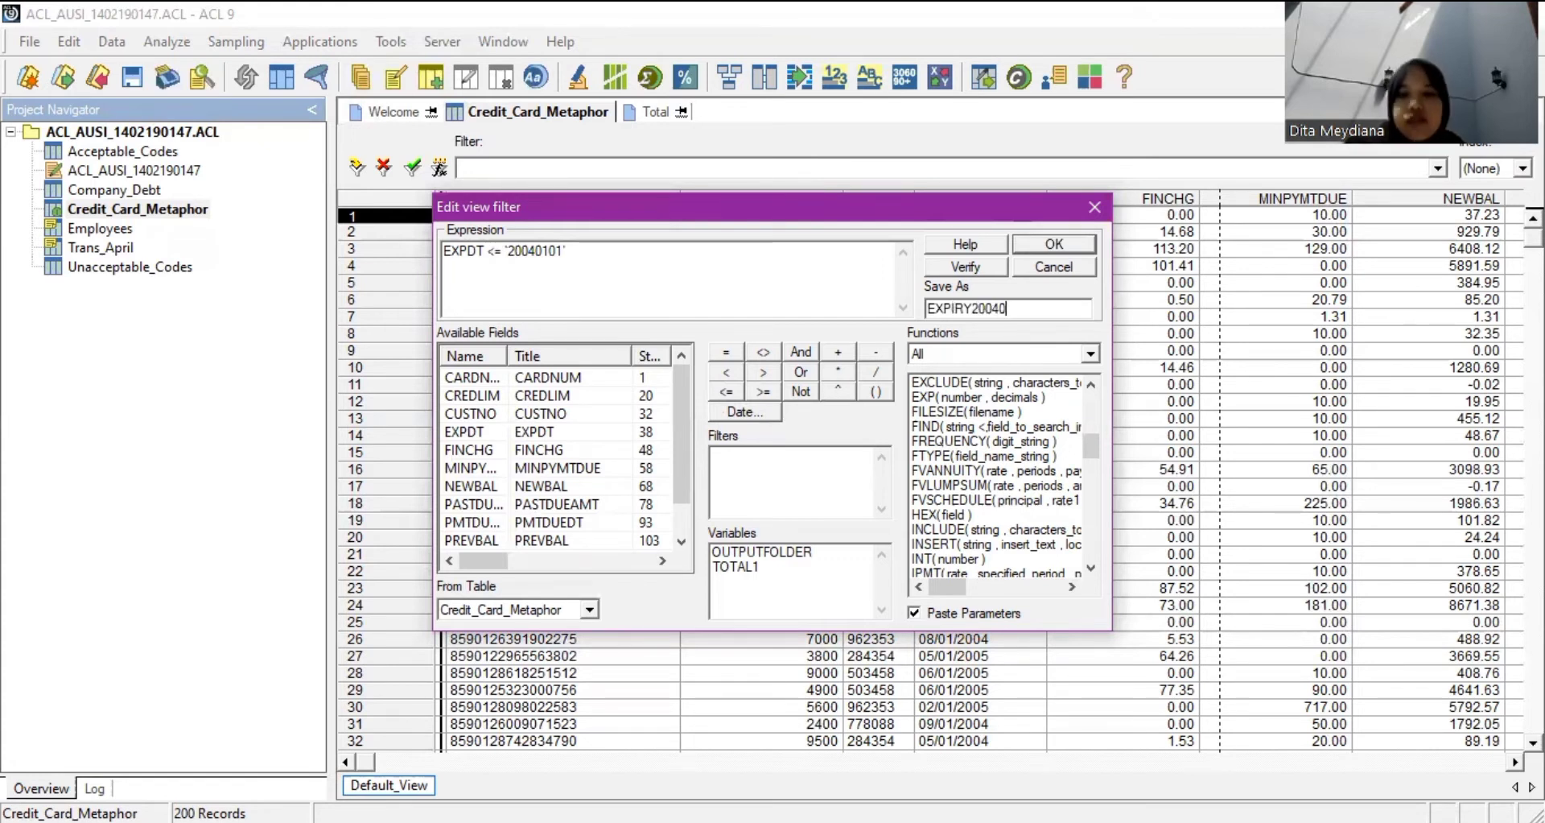
{"action": "type", "text": "101"}
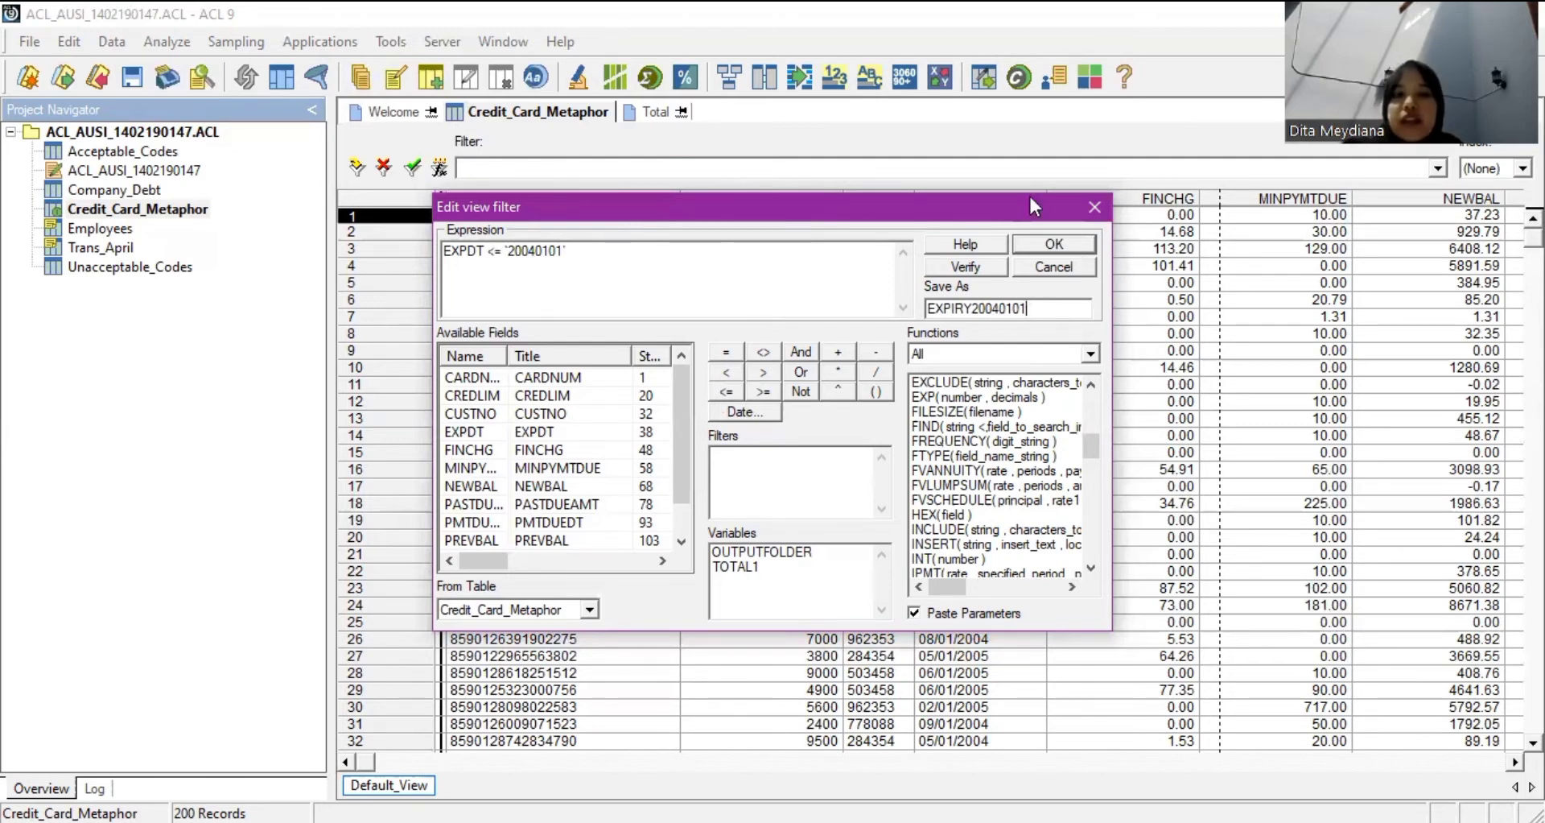
Apply the EXPIRY20040101 filter, narrowing the table to 8 records, then start Count Records.
{"action": "key", "text": "Return"}
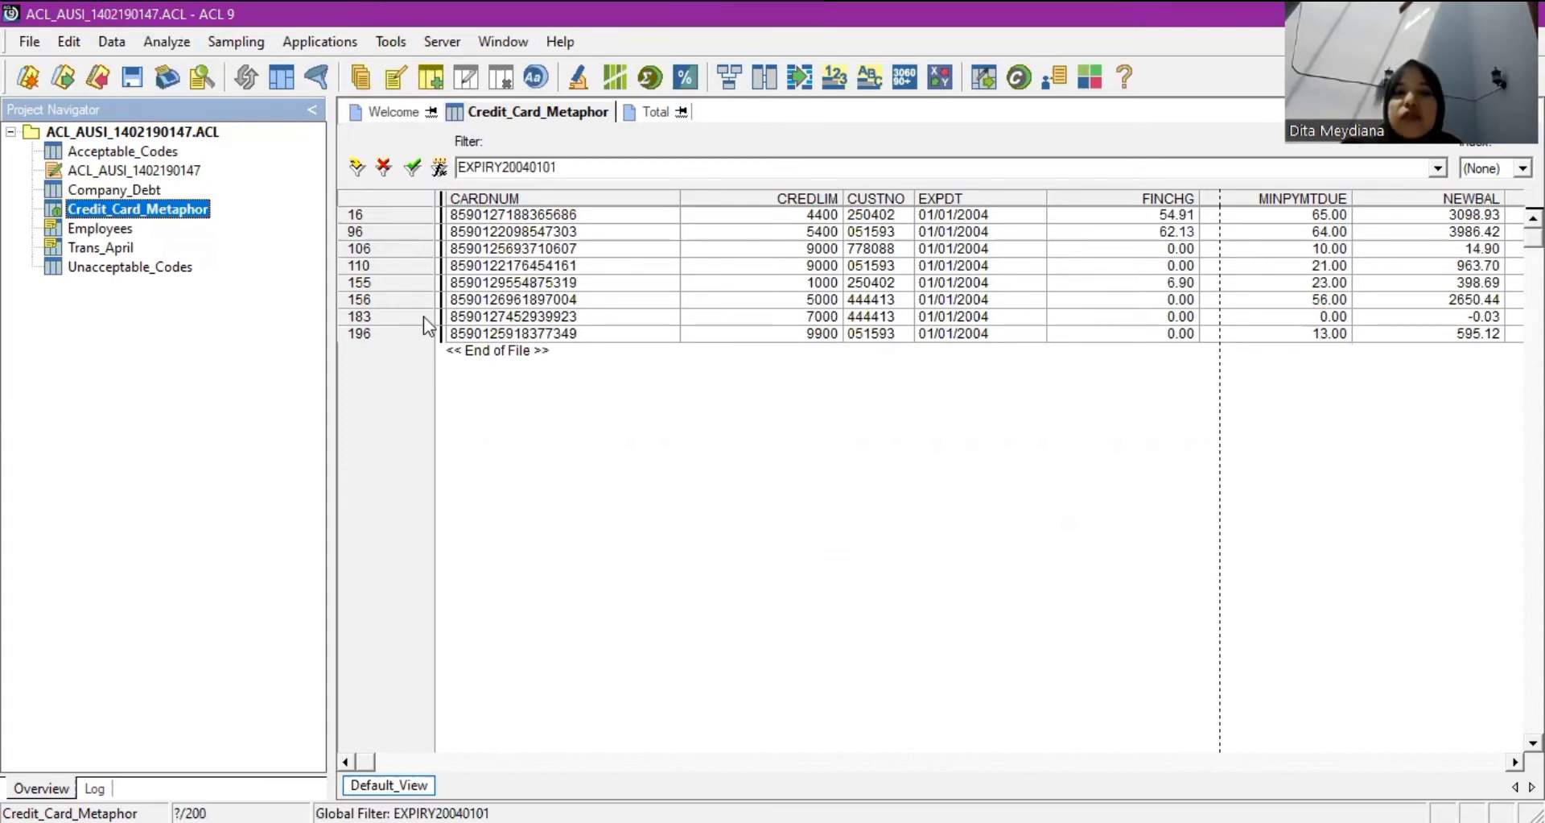
{"action": "left_click", "coordinate": [167, 41]}
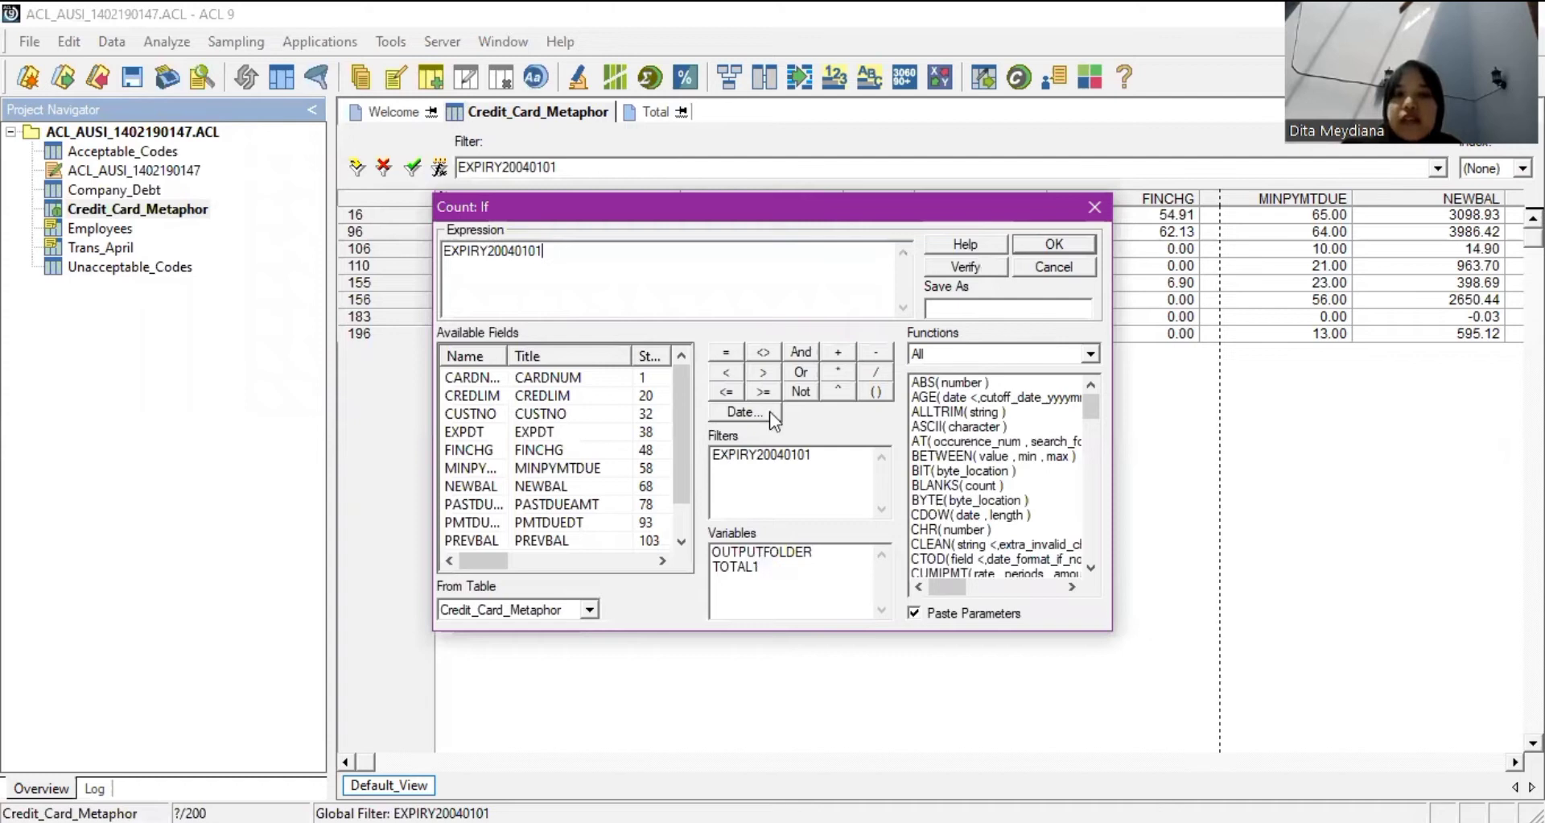
Run the count, which reports 8 records for the EXPIRY20040101 filter.
{"action": "key", "text": "Return"}
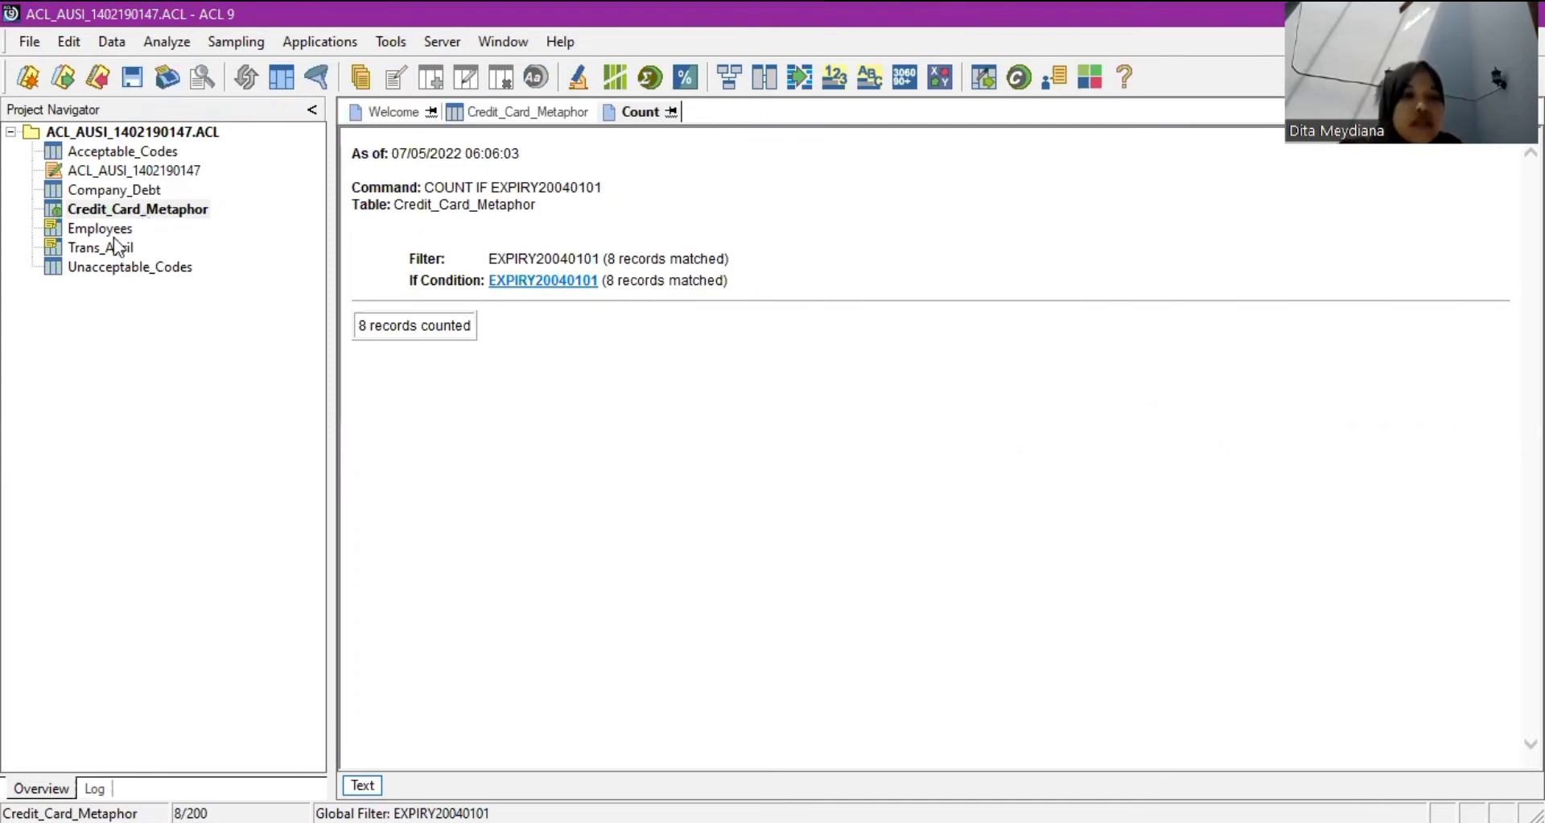
Reopen the Credit_Card_Metaphor table and remove the EXPIRY20040101 filter to list all 200 records.
{"action": "left_click", "coordinate": [126, 214]}
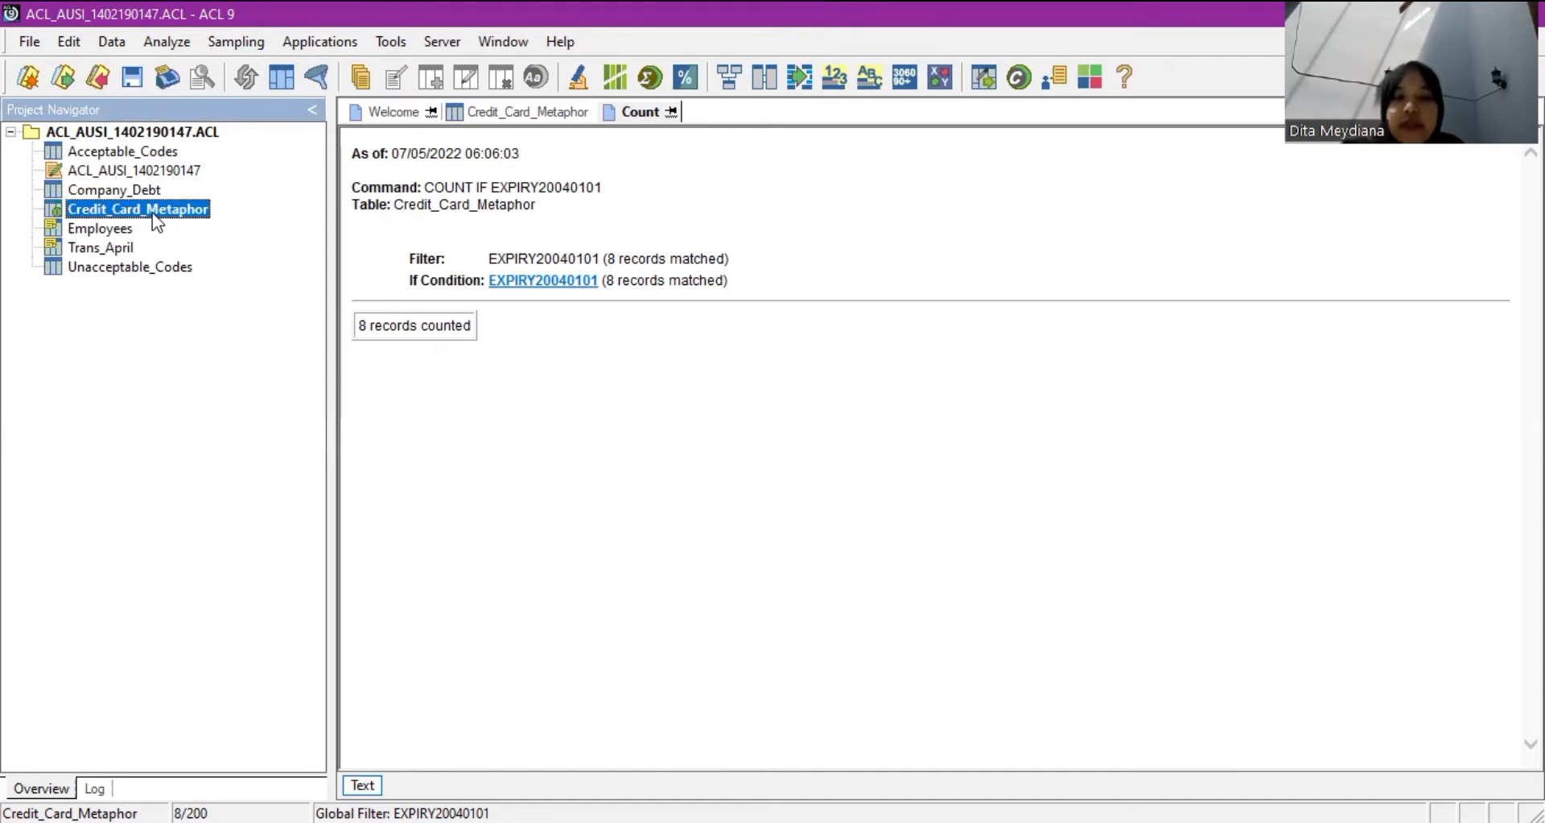
{"action": "double_click", "coordinate": [159, 213]}
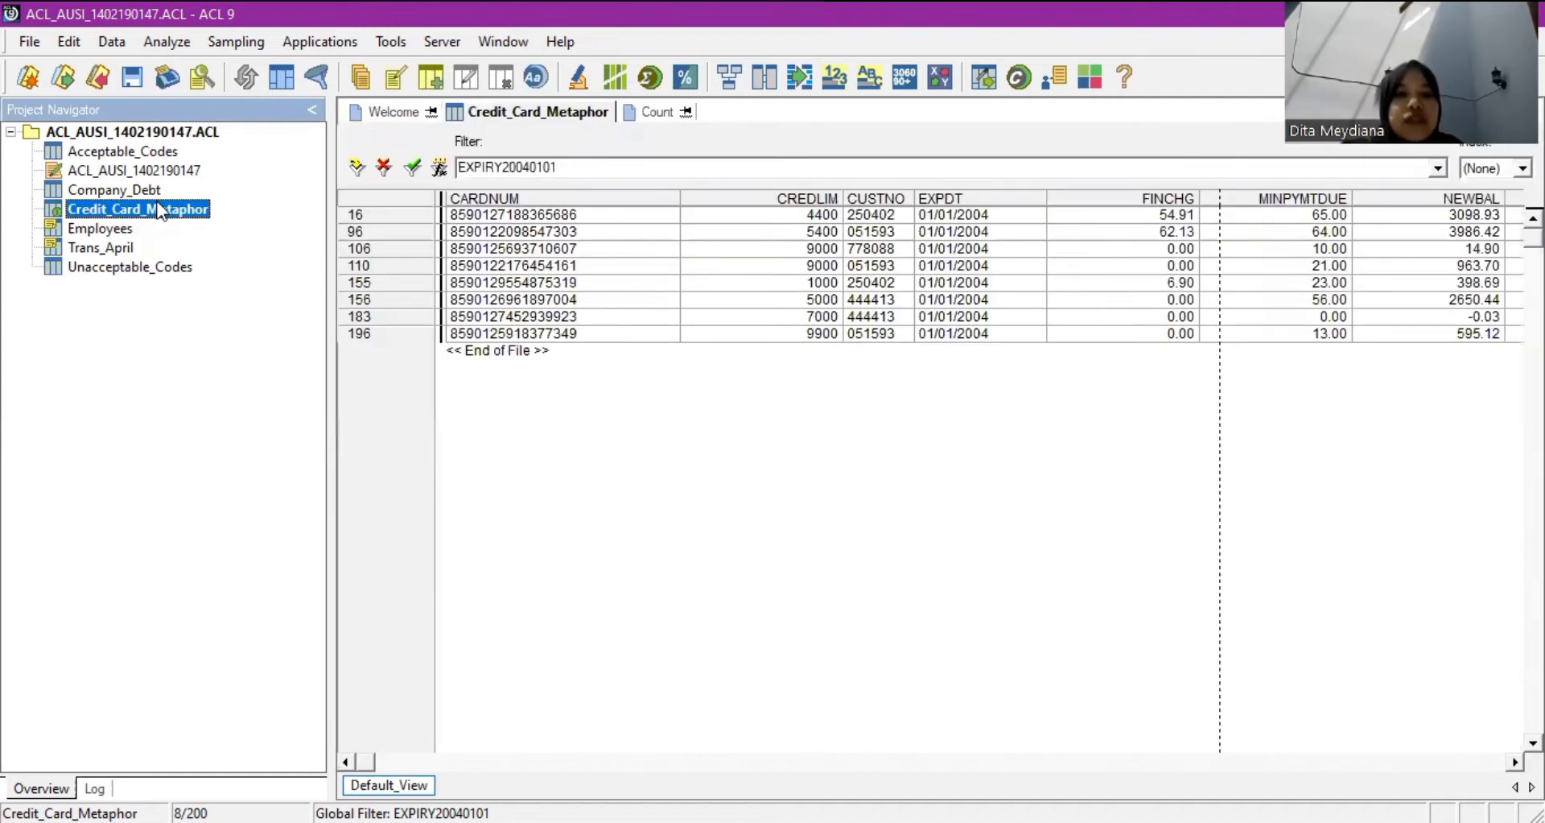
{"action": "left_click", "coordinate": [387, 169]}
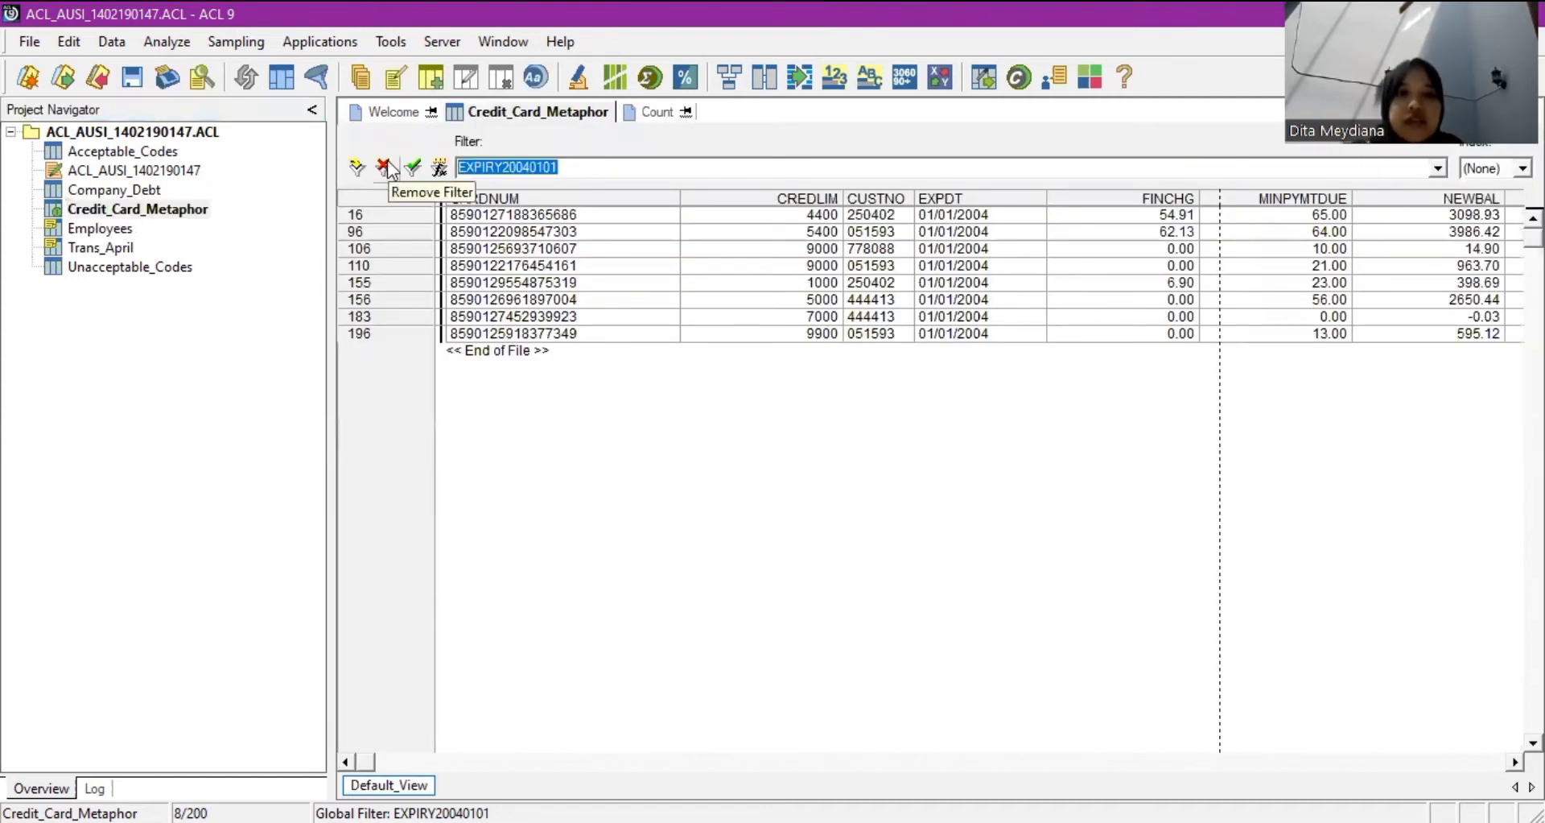
{"action": "left_click", "coordinate": [386, 169]}
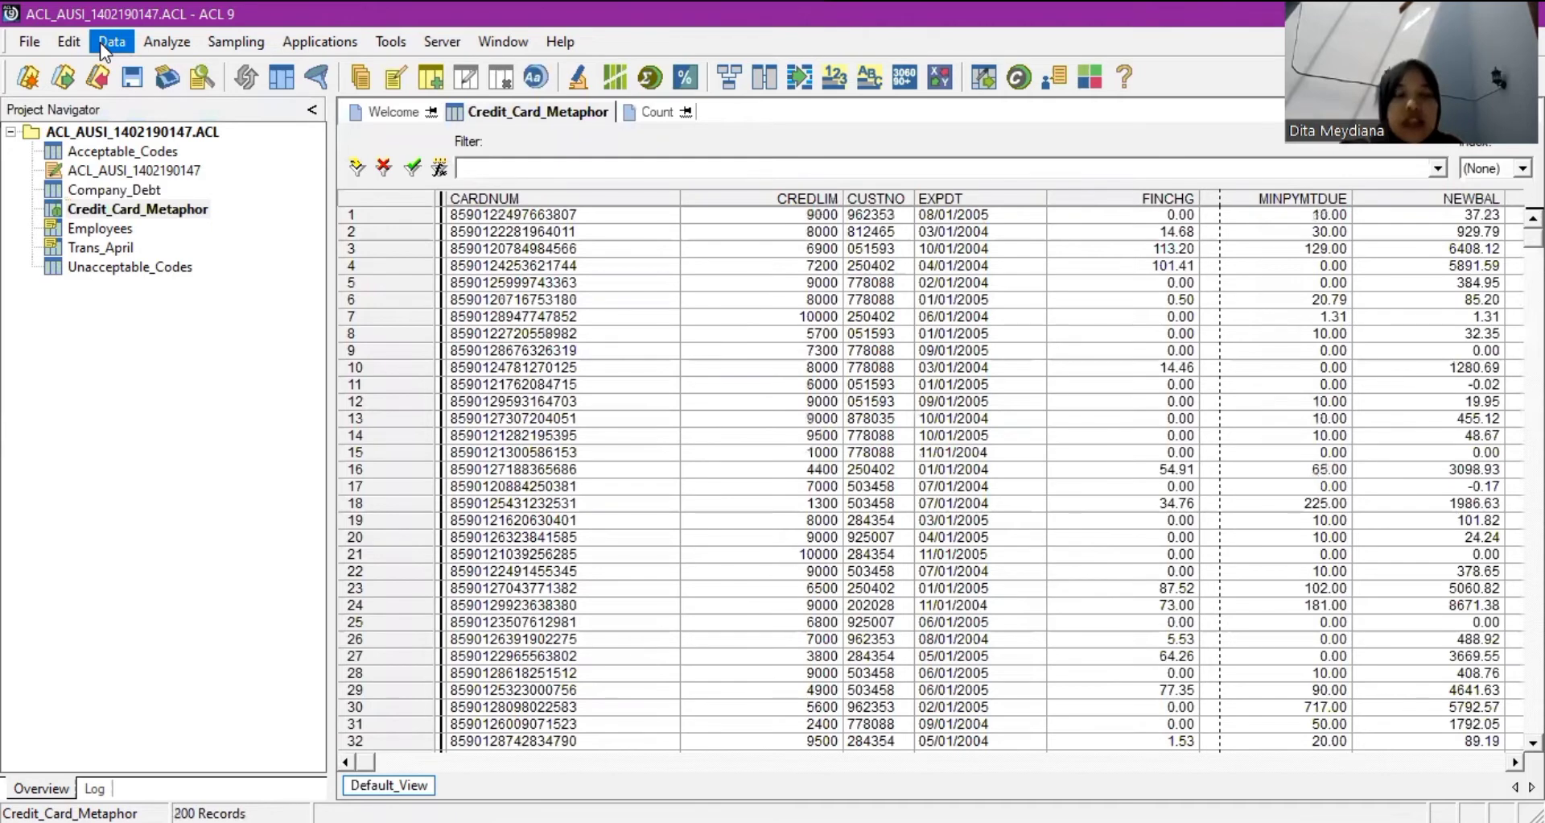
Export the current Credit_Card_Metaphor view as text to the file EXPIRY20040101.
{"action": "left_click", "coordinate": [100, 42]}
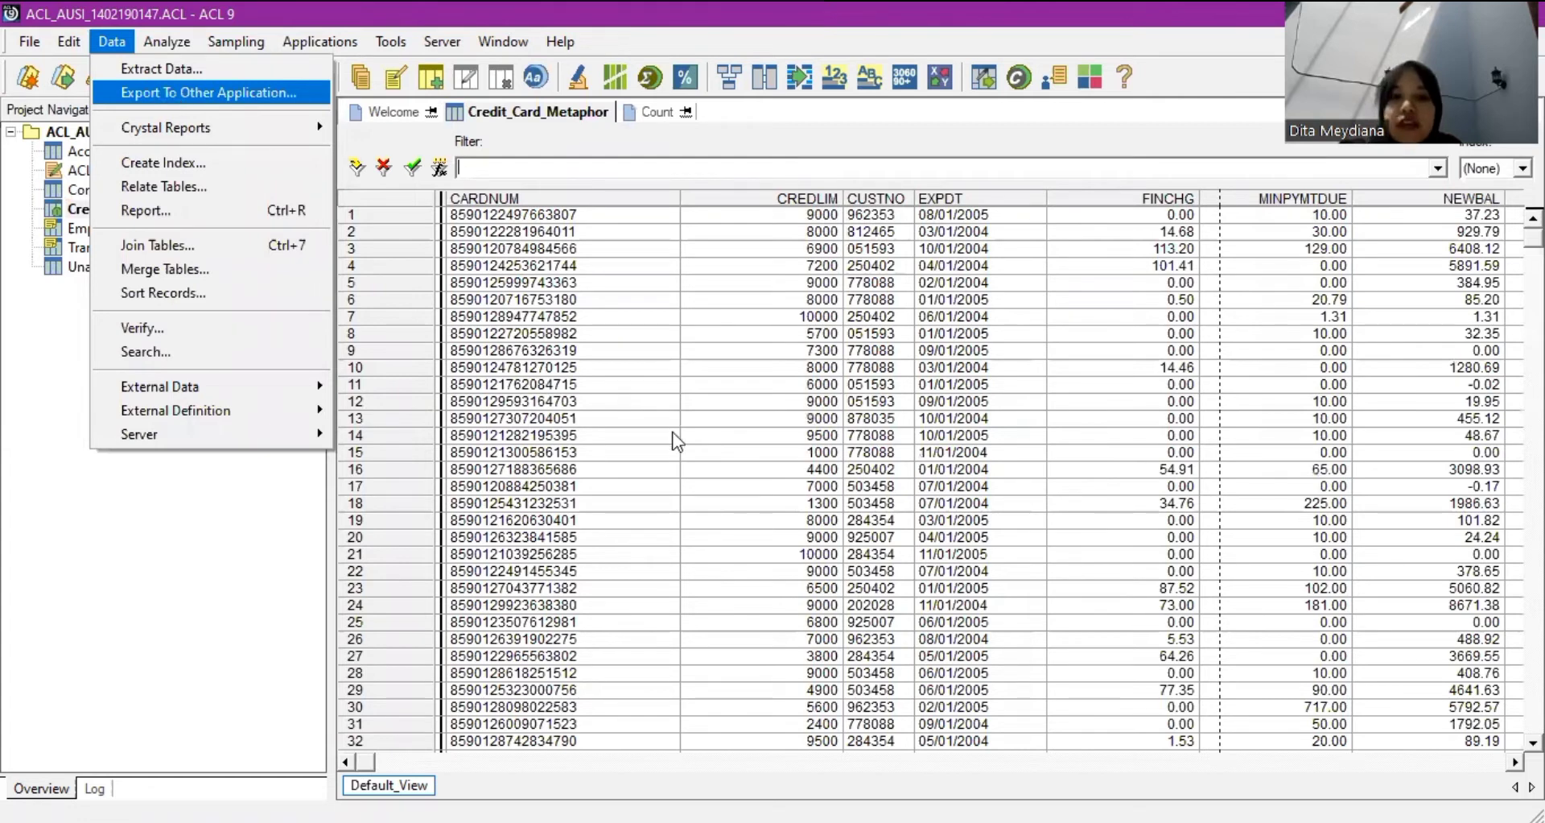
{"action": "key", "text": "Return"}
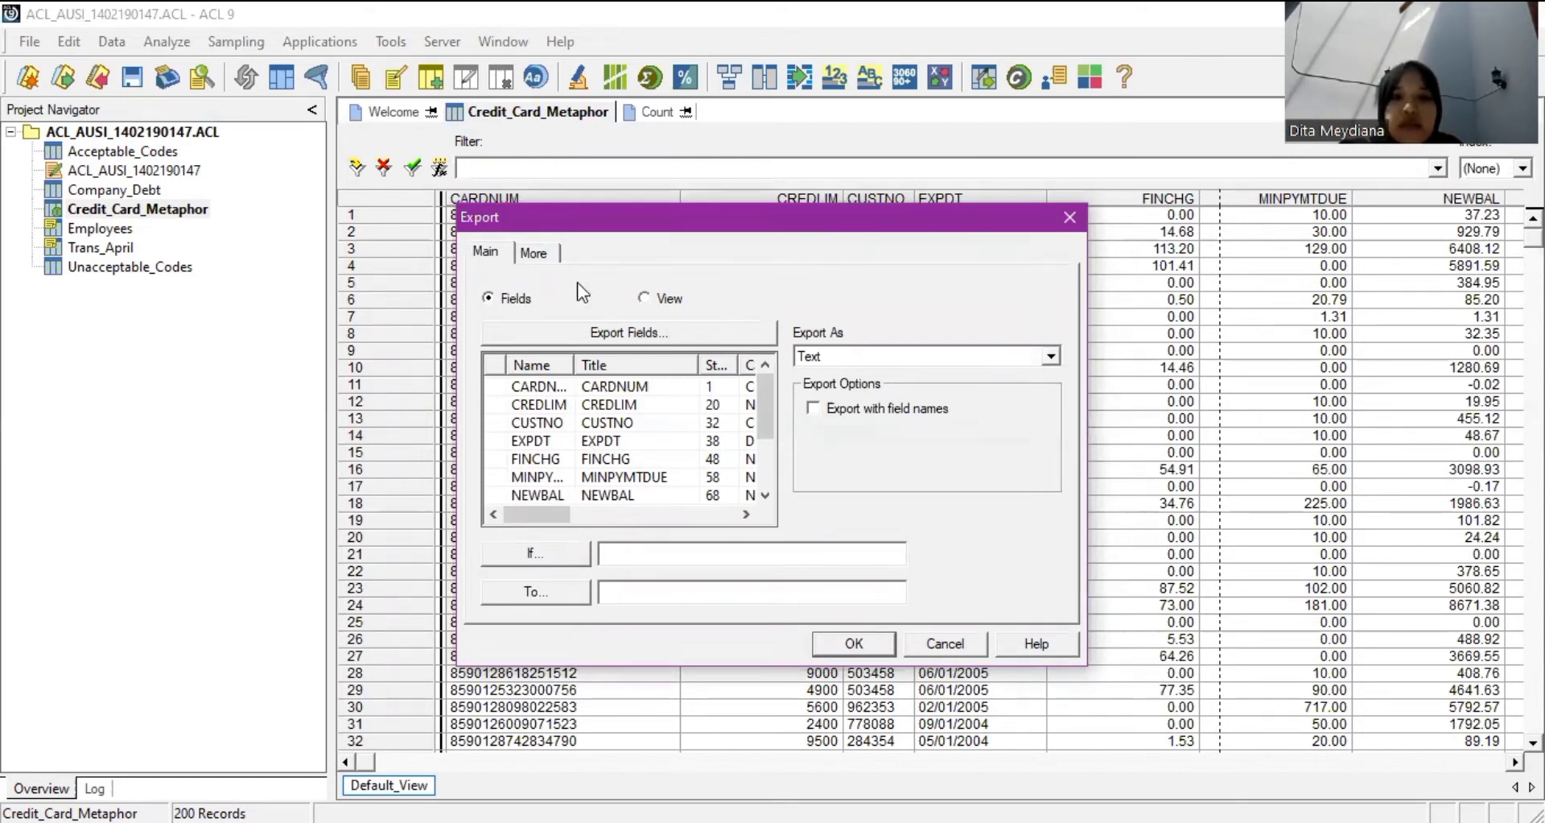
{"action": "left_click", "coordinate": [648, 299]}
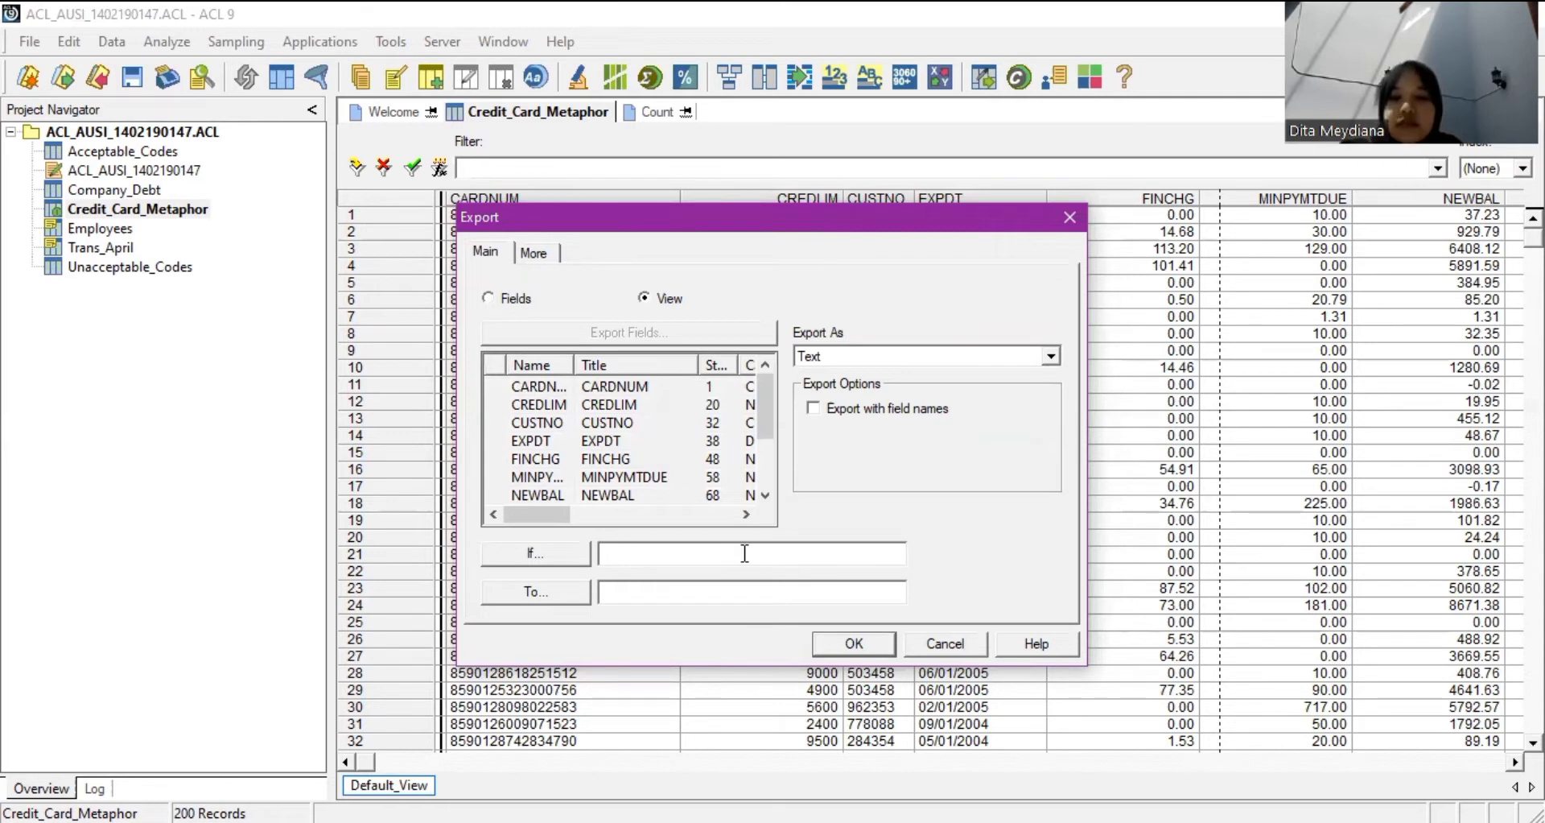
{"action": "left_click", "coordinate": [702, 595]}
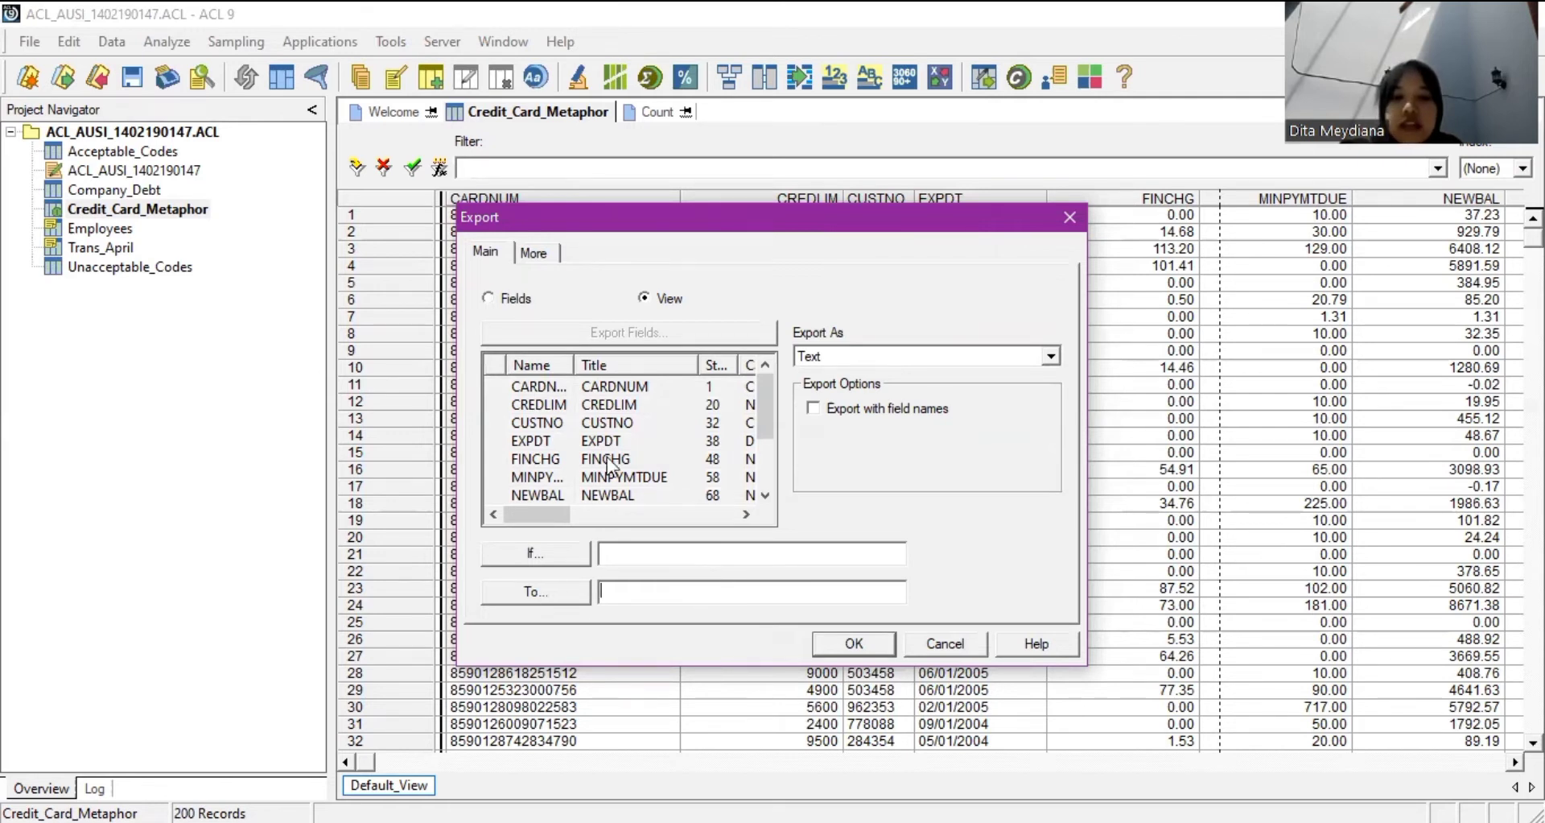
{"action": "left_click", "coordinate": [535, 592]}
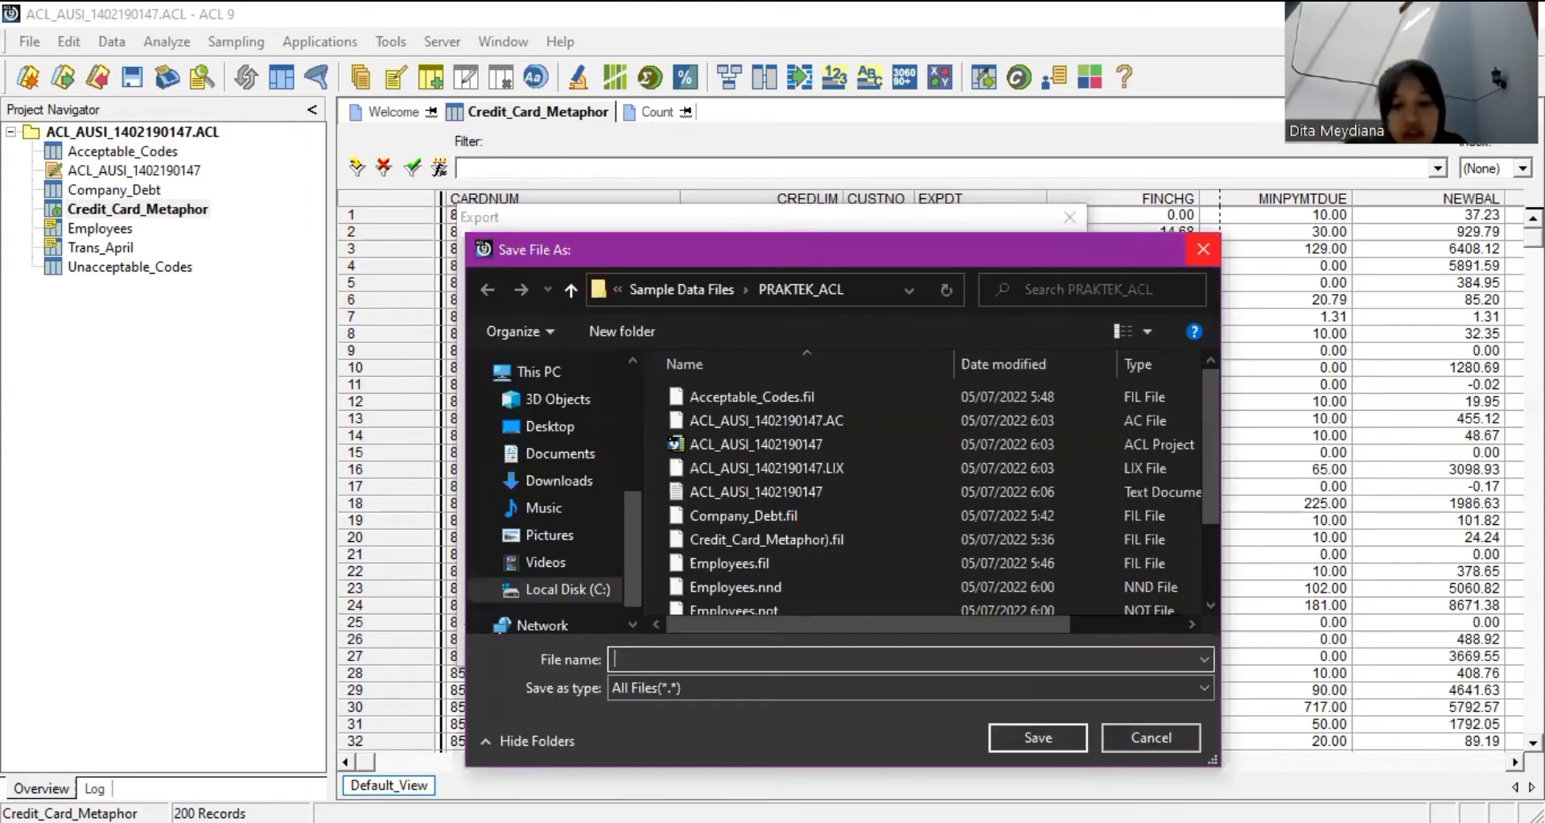
{"action": "type", "text": "A"}
{"action": "key", "text": "Return"}
{"action": "key", "text": "BackSpace"}
{"action": "type", "text": "EX"}
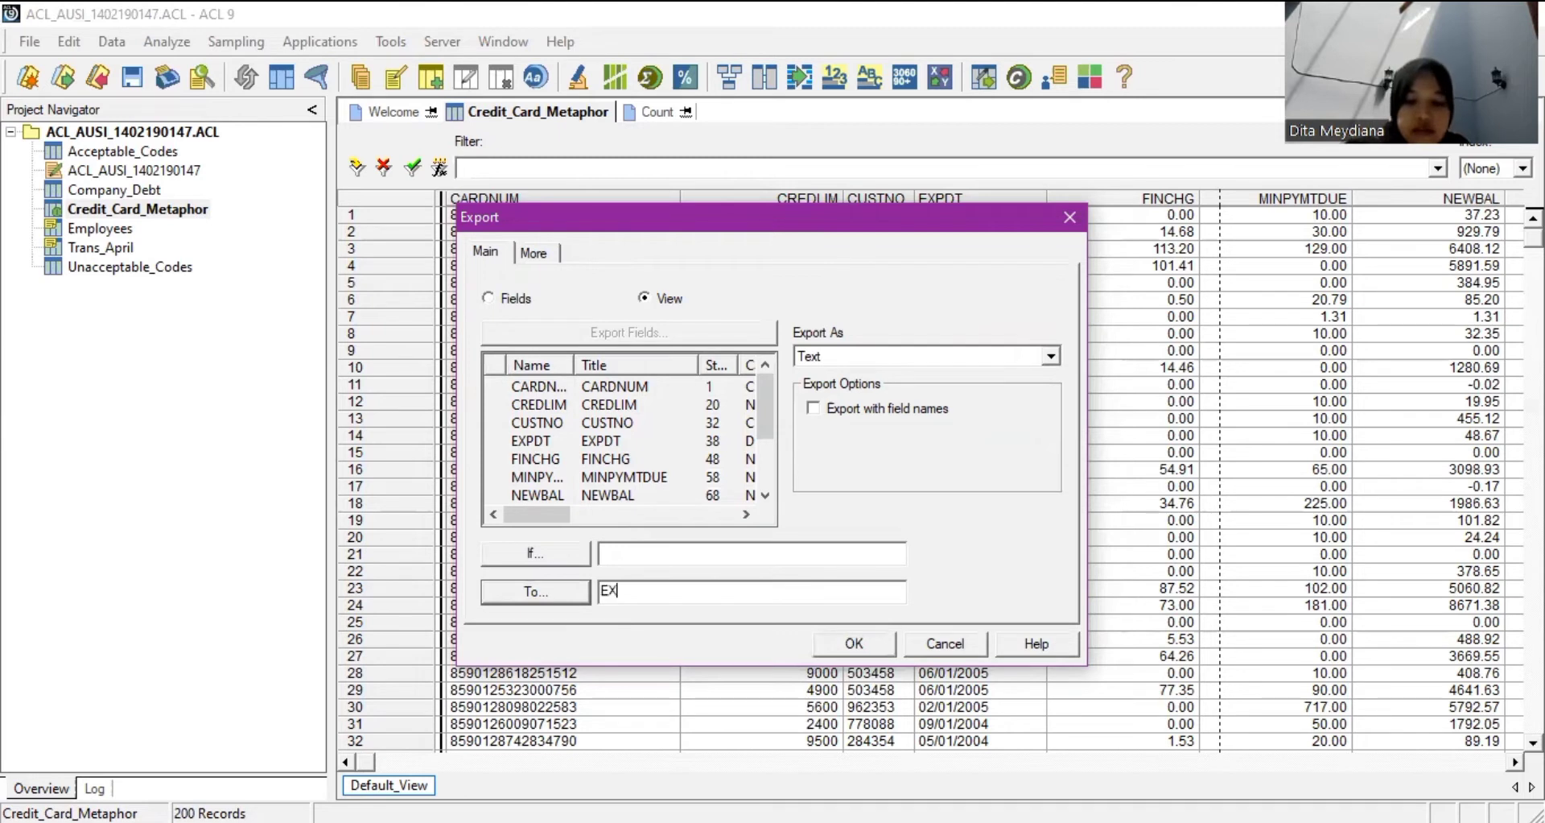
{"action": "type", "text": "PIR"}
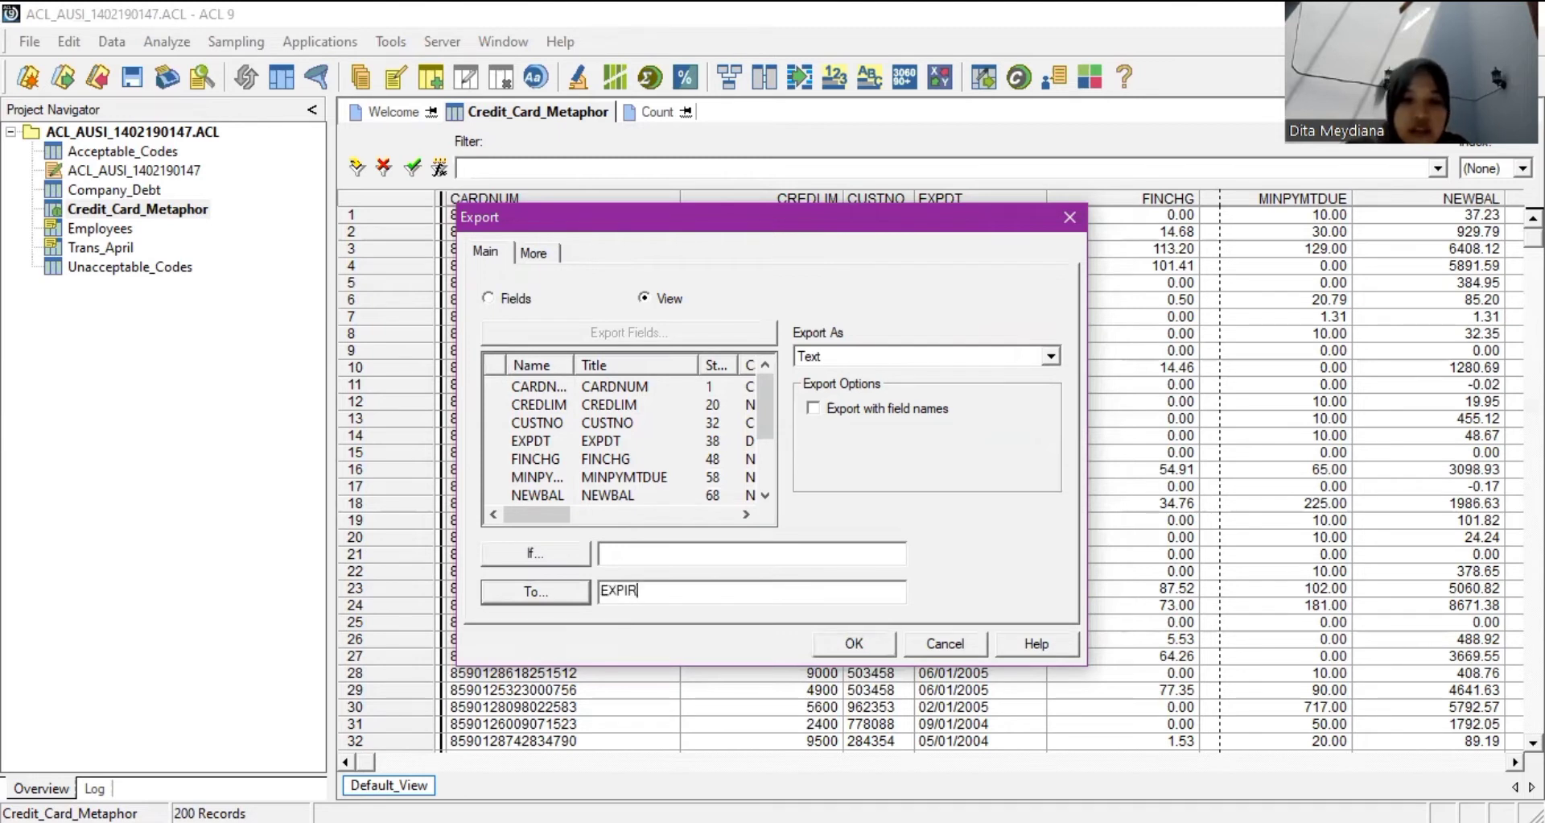
{"action": "type", "text": "Y"}
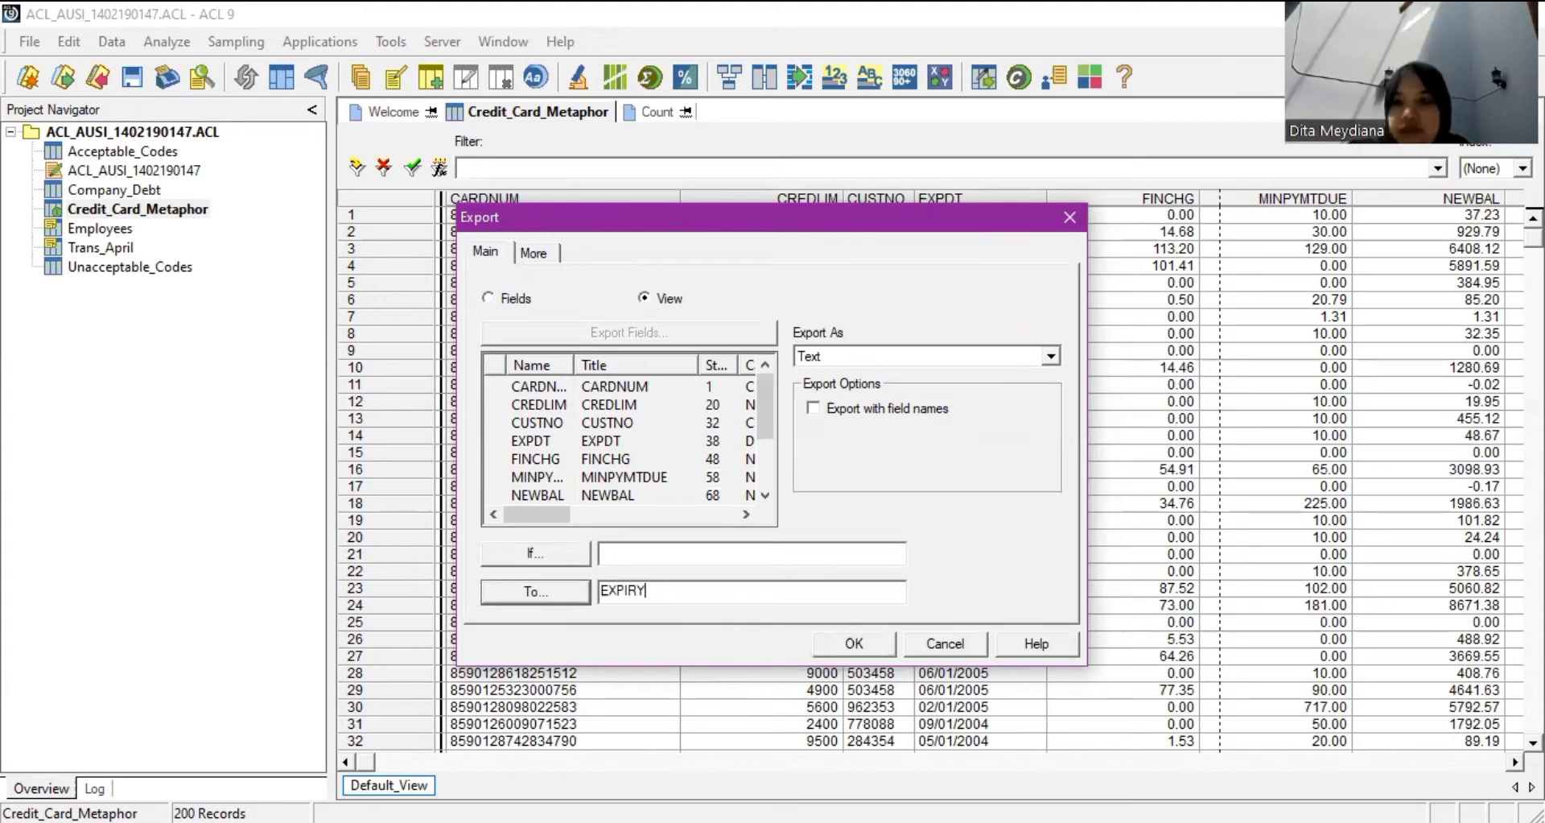
{"action": "type", "text": "2"}
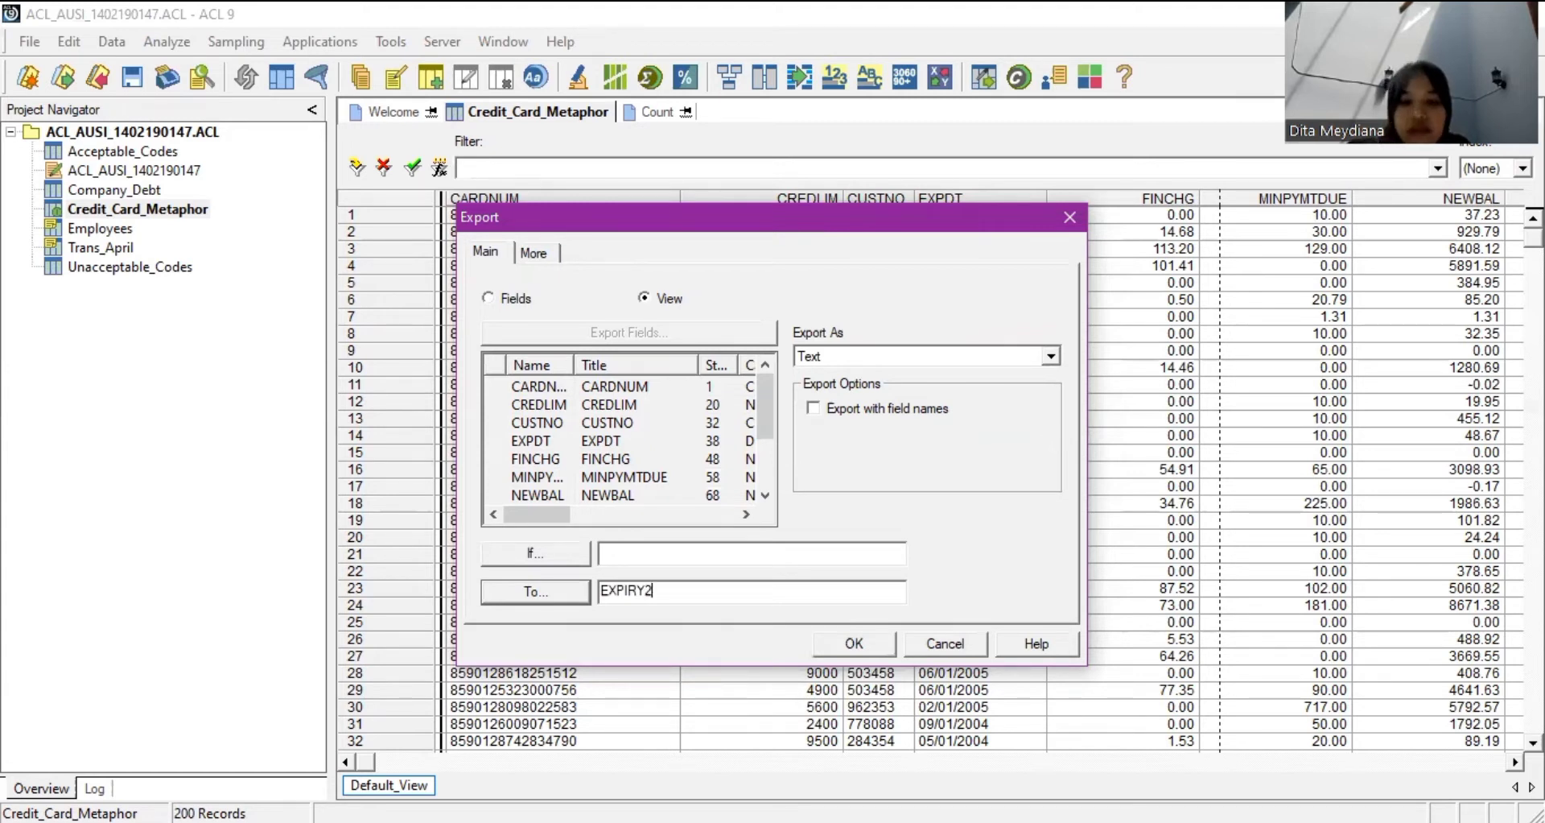
{"action": "type", "text": "0040"}
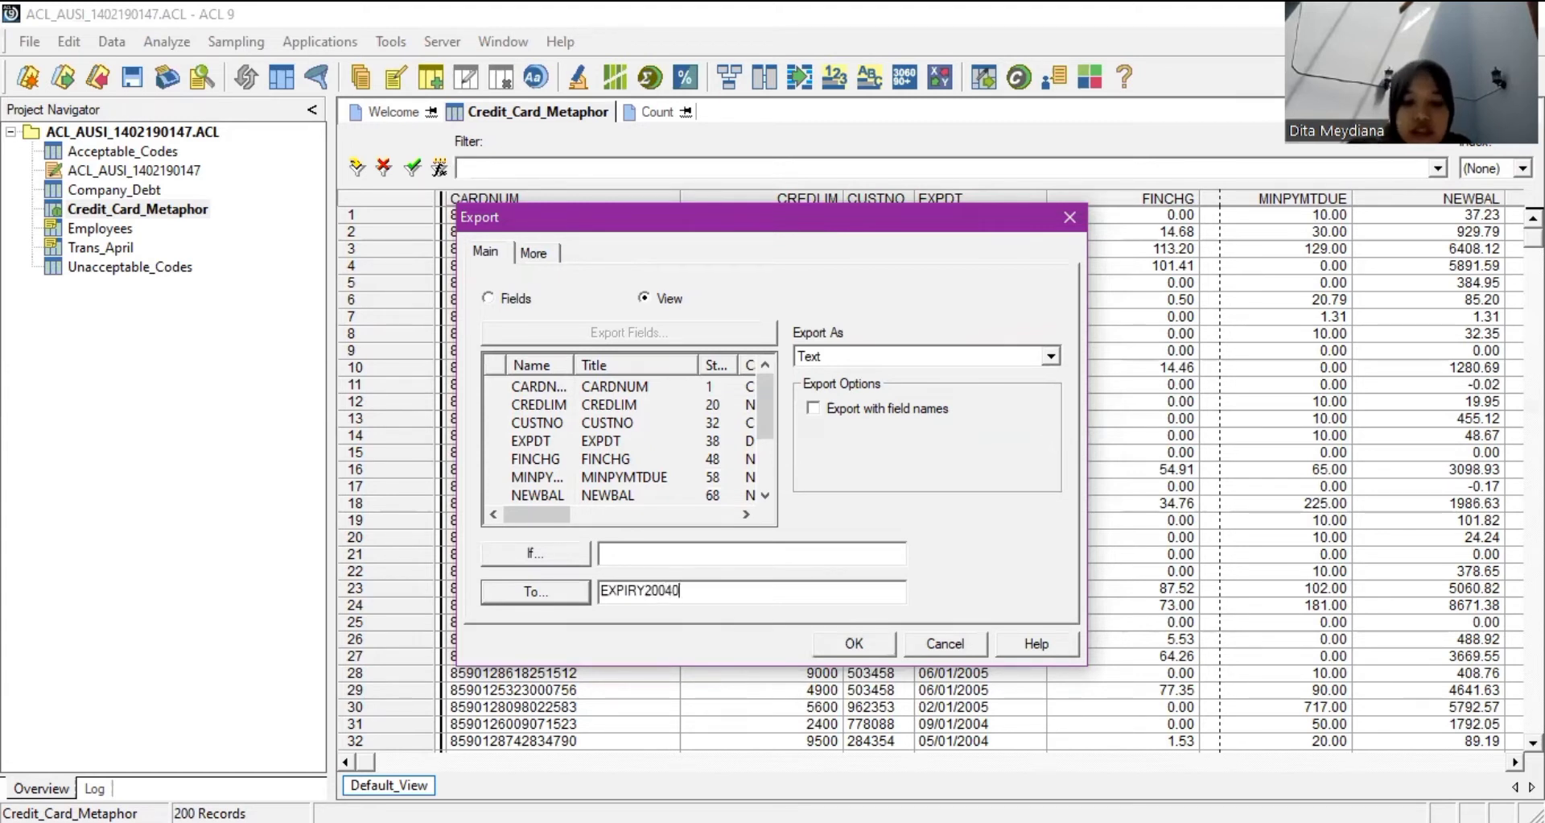
{"action": "type", "text": "101"}
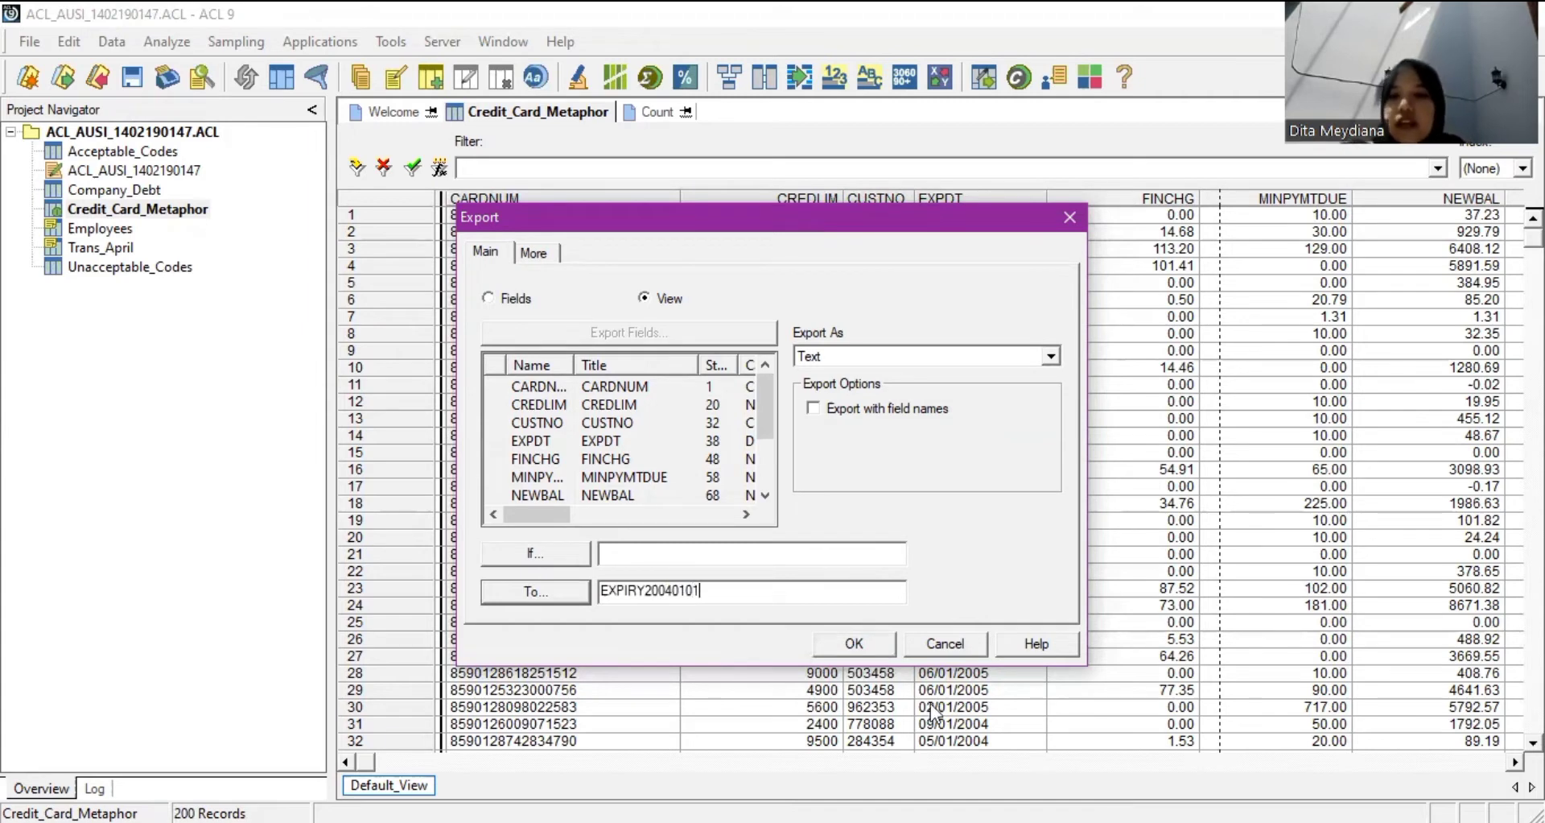
{"action": "left_click", "coordinate": [861, 645]}
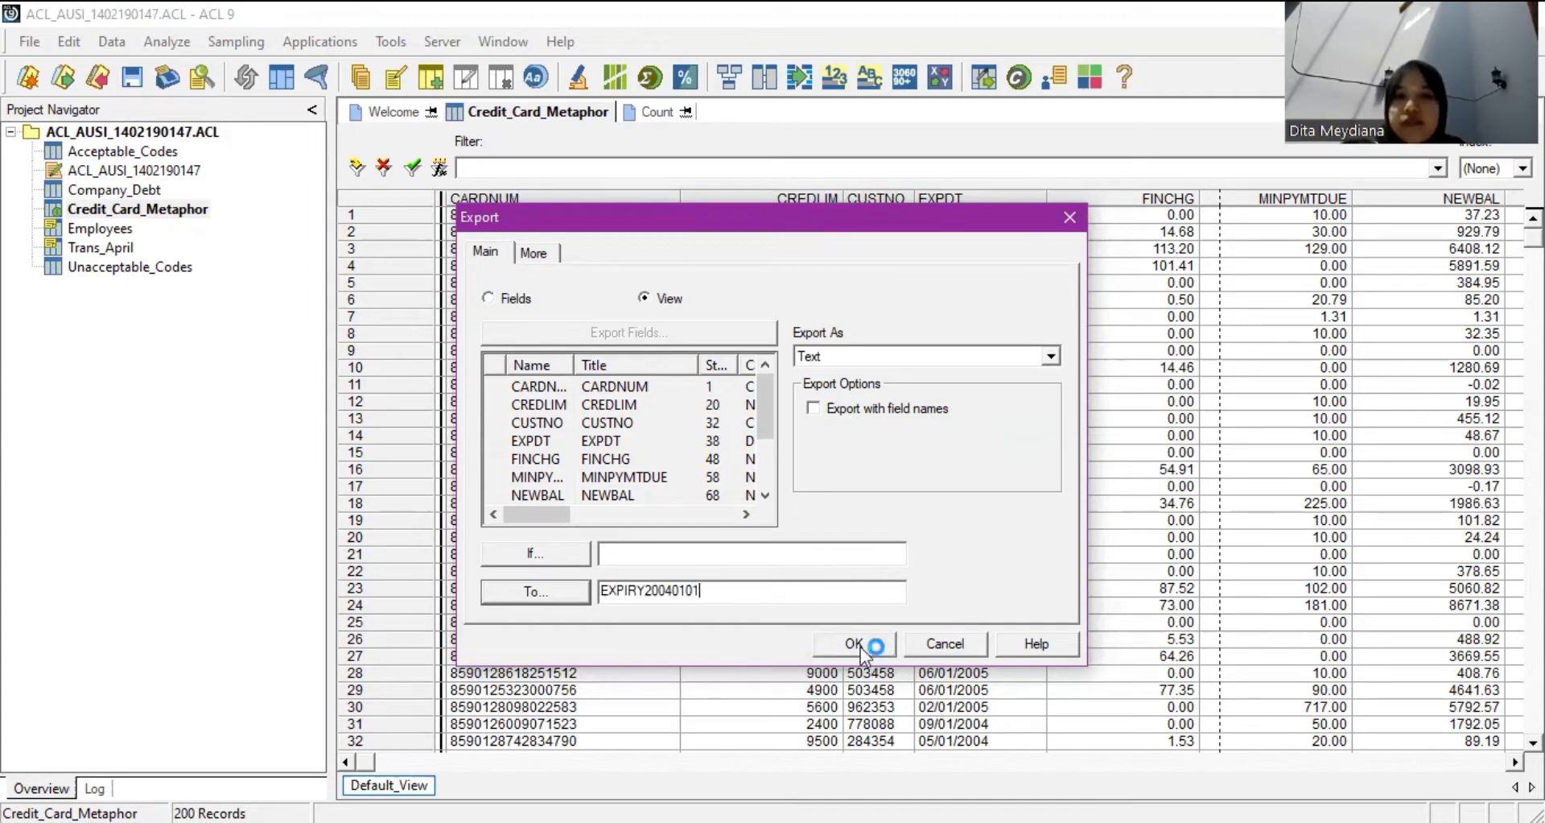
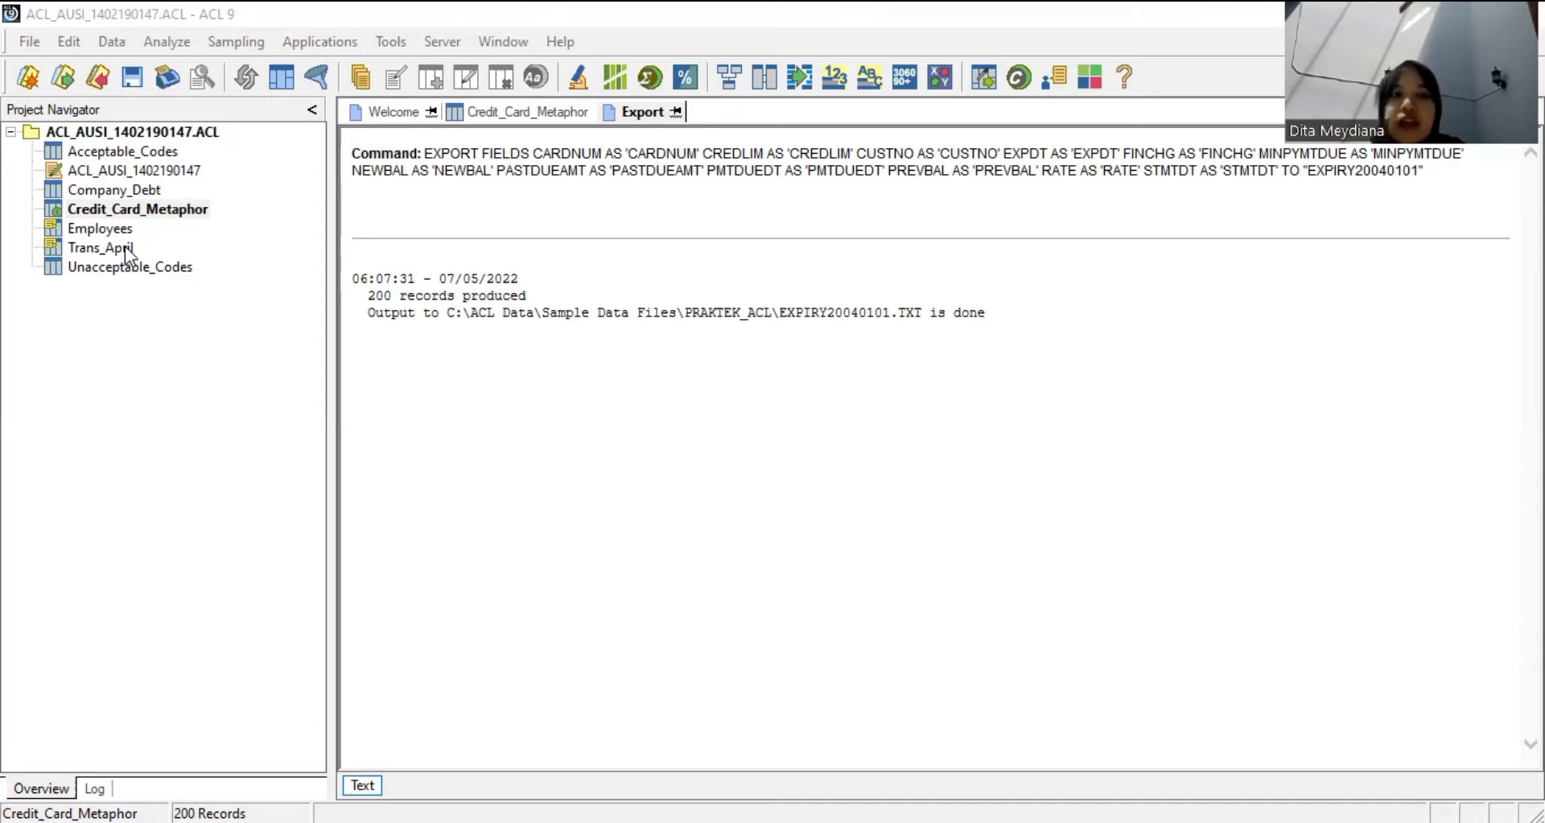
Open the Trans_April table with its 281 transaction records.
{"action": "double_click", "coordinate": [101, 247]}
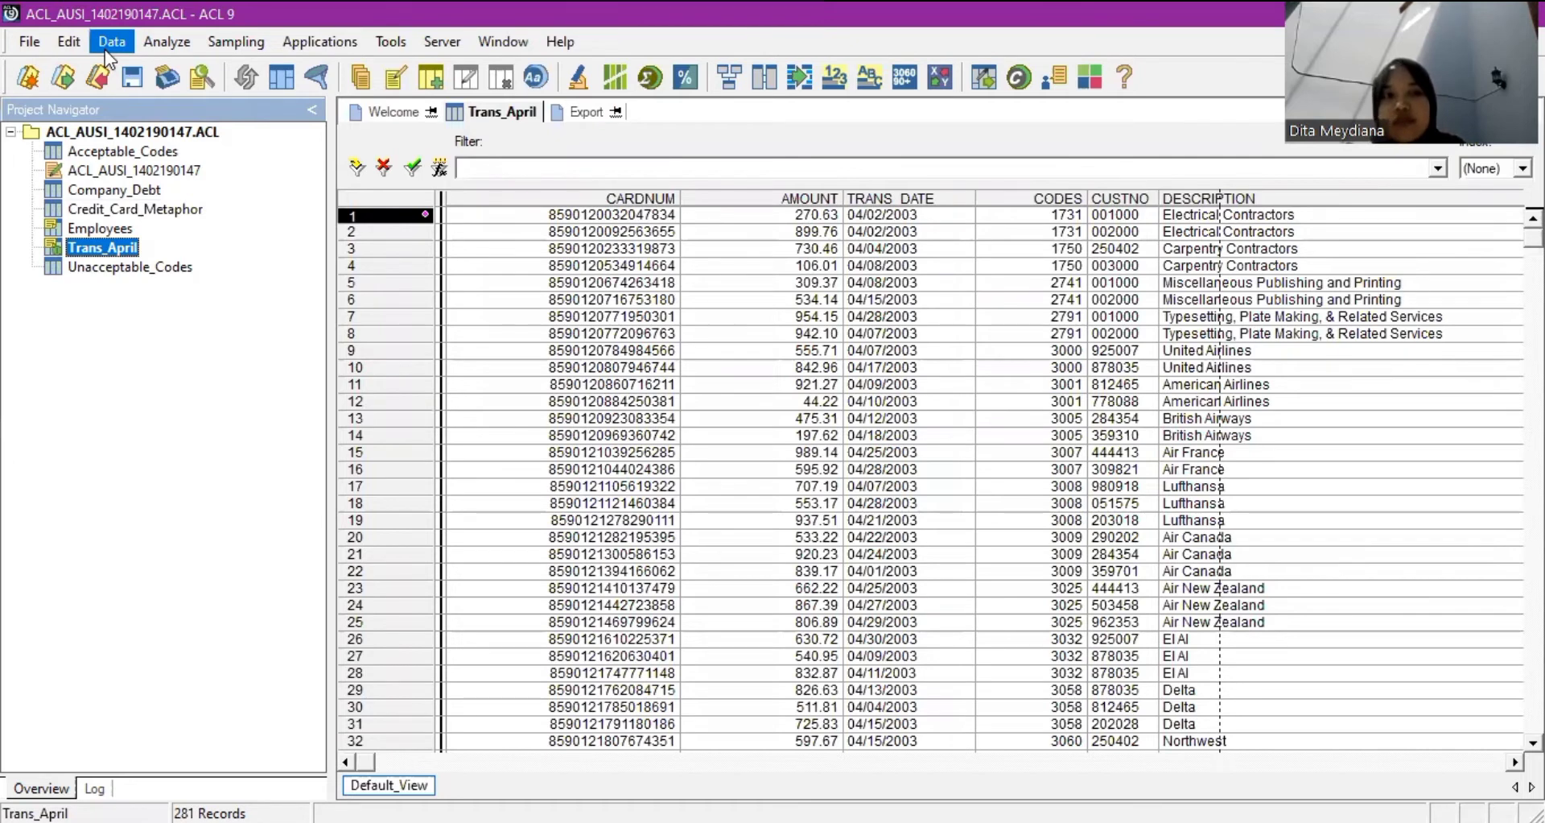
Verify all seven Trans_April fields (0 validity errors), then reopen the table.
{"action": "key", "text": "Down"}
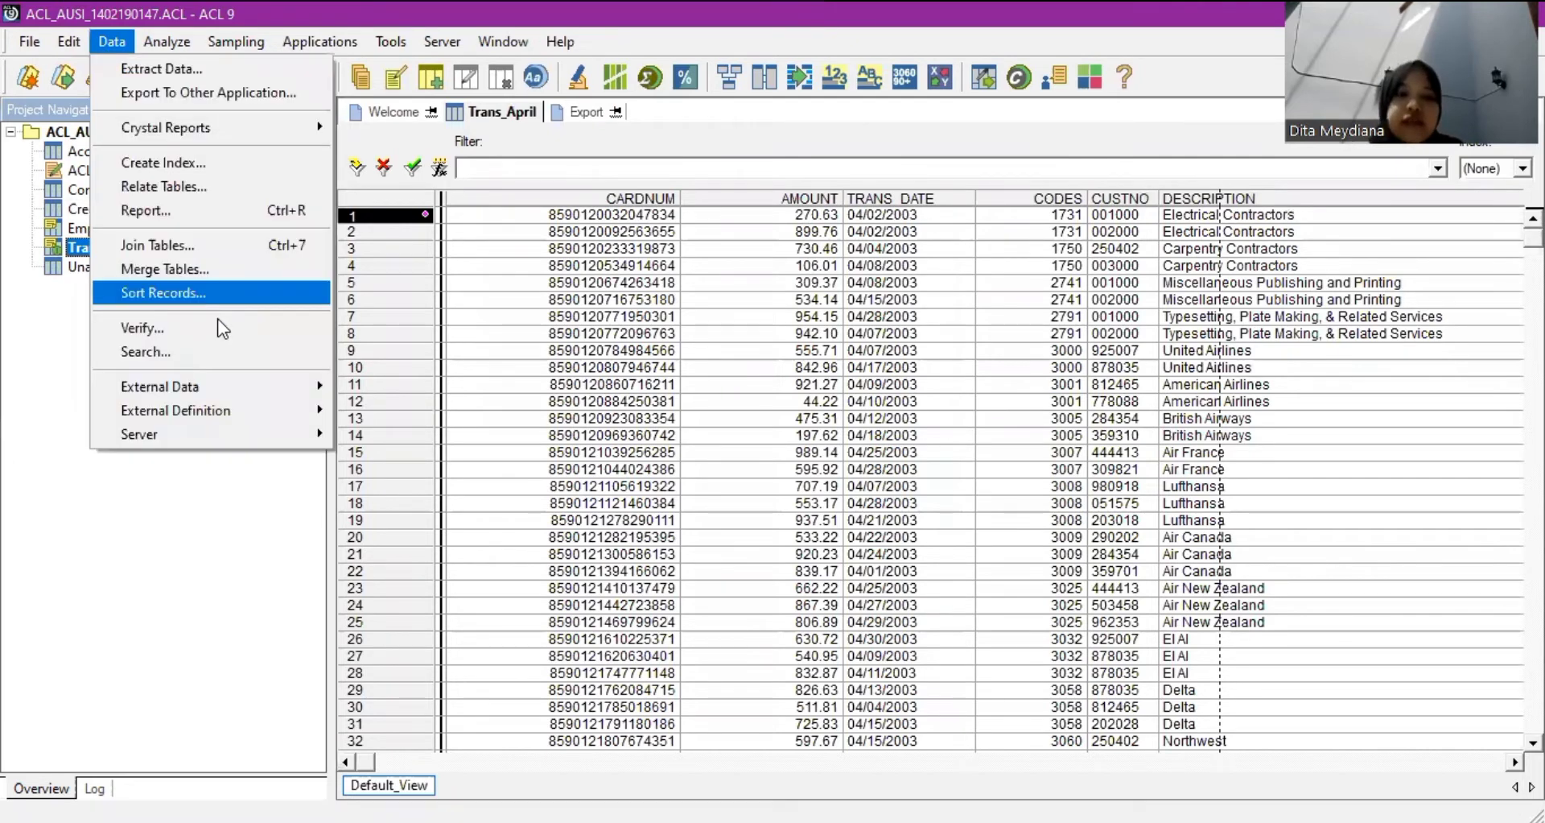
{"action": "left_click", "coordinate": [219, 326]}
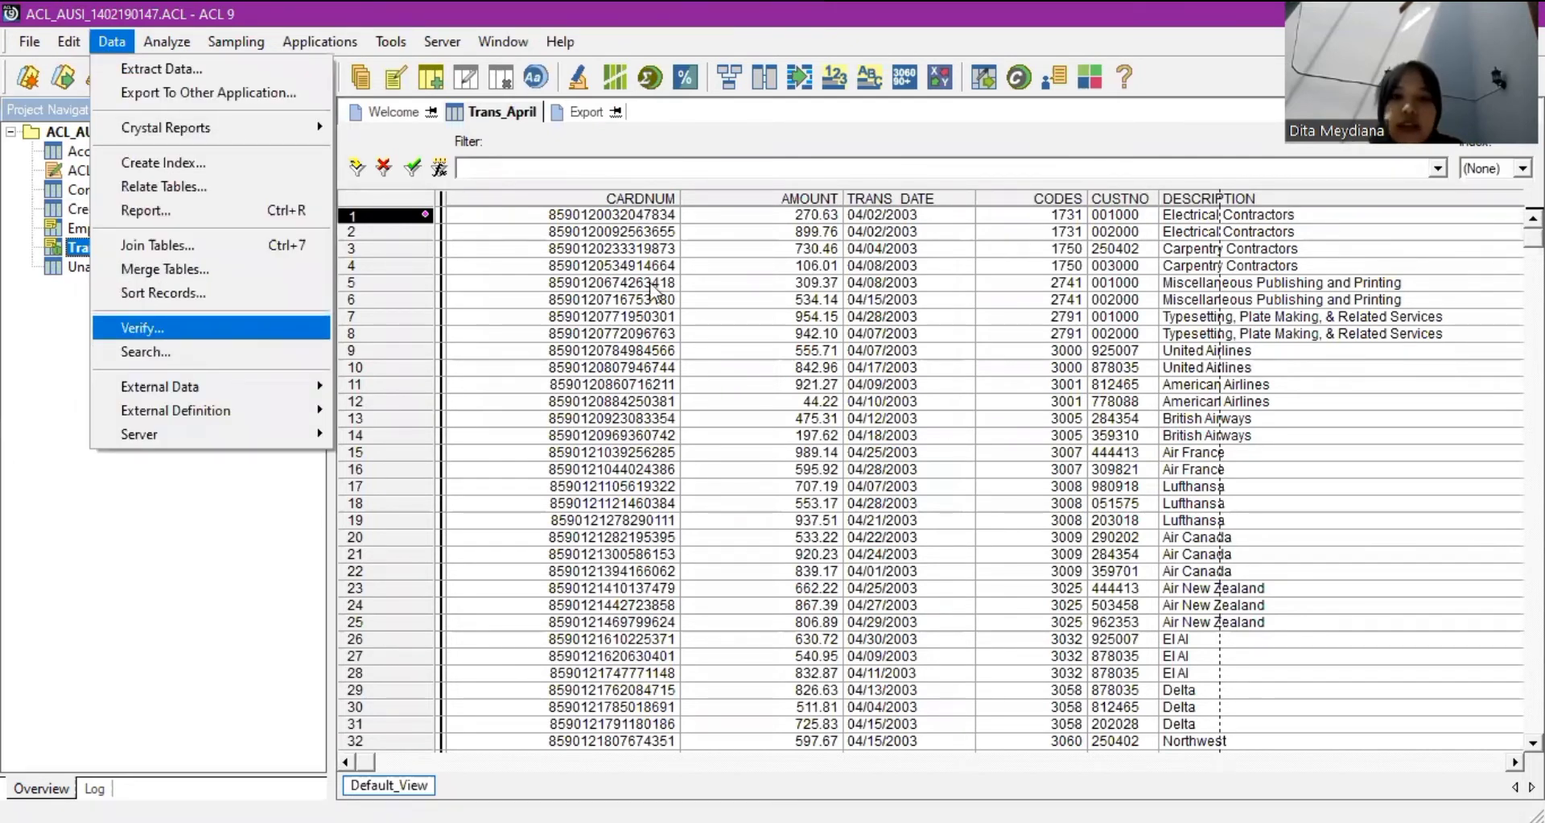
{"action": "left_click", "coordinate": [659, 307]}
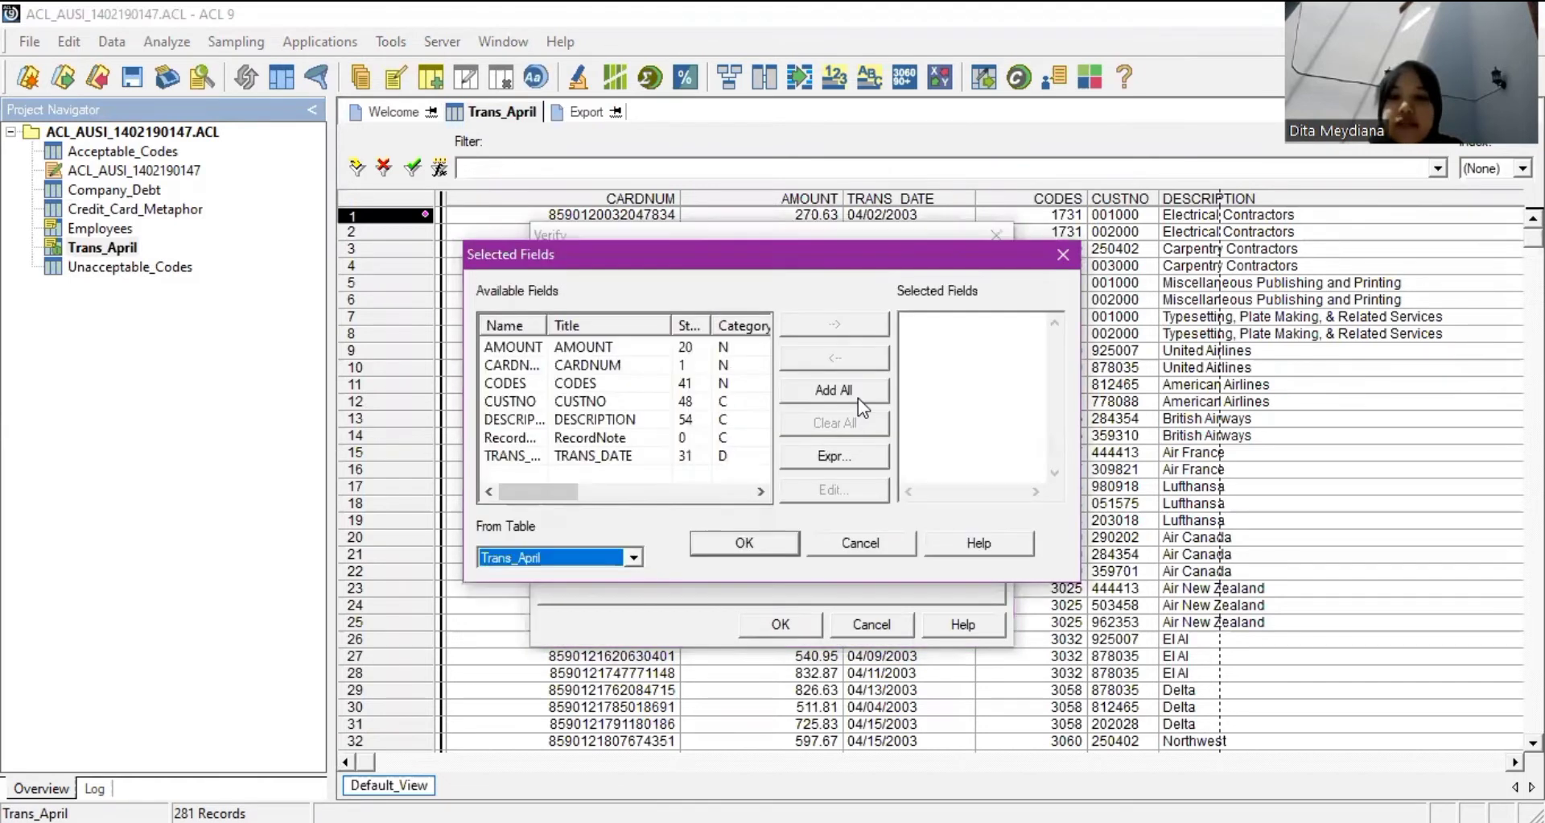
{"action": "left_click", "coordinate": [858, 398]}
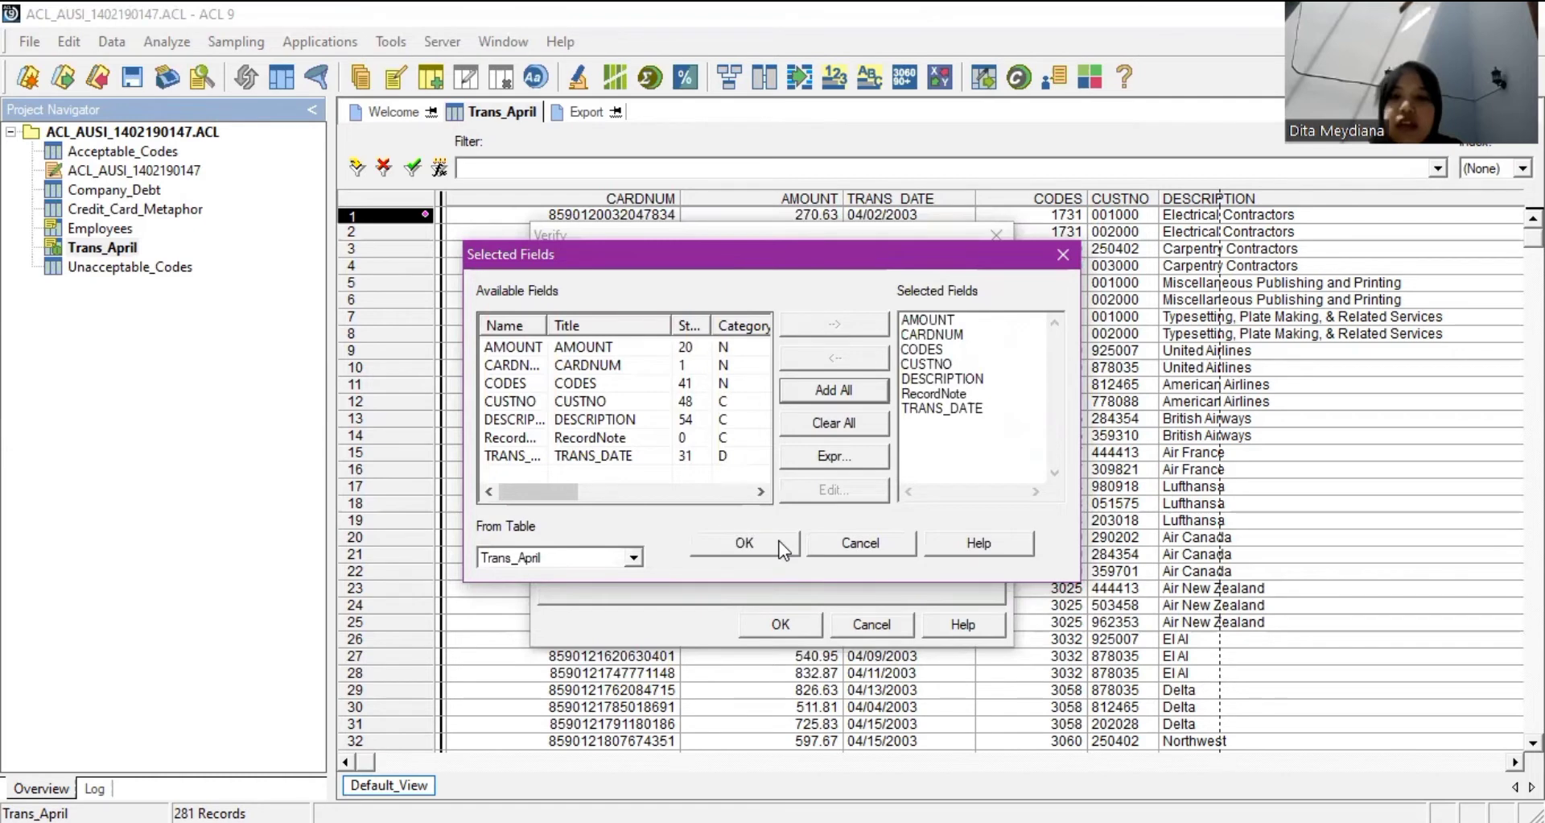
{"action": "left_click", "coordinate": [782, 627]}
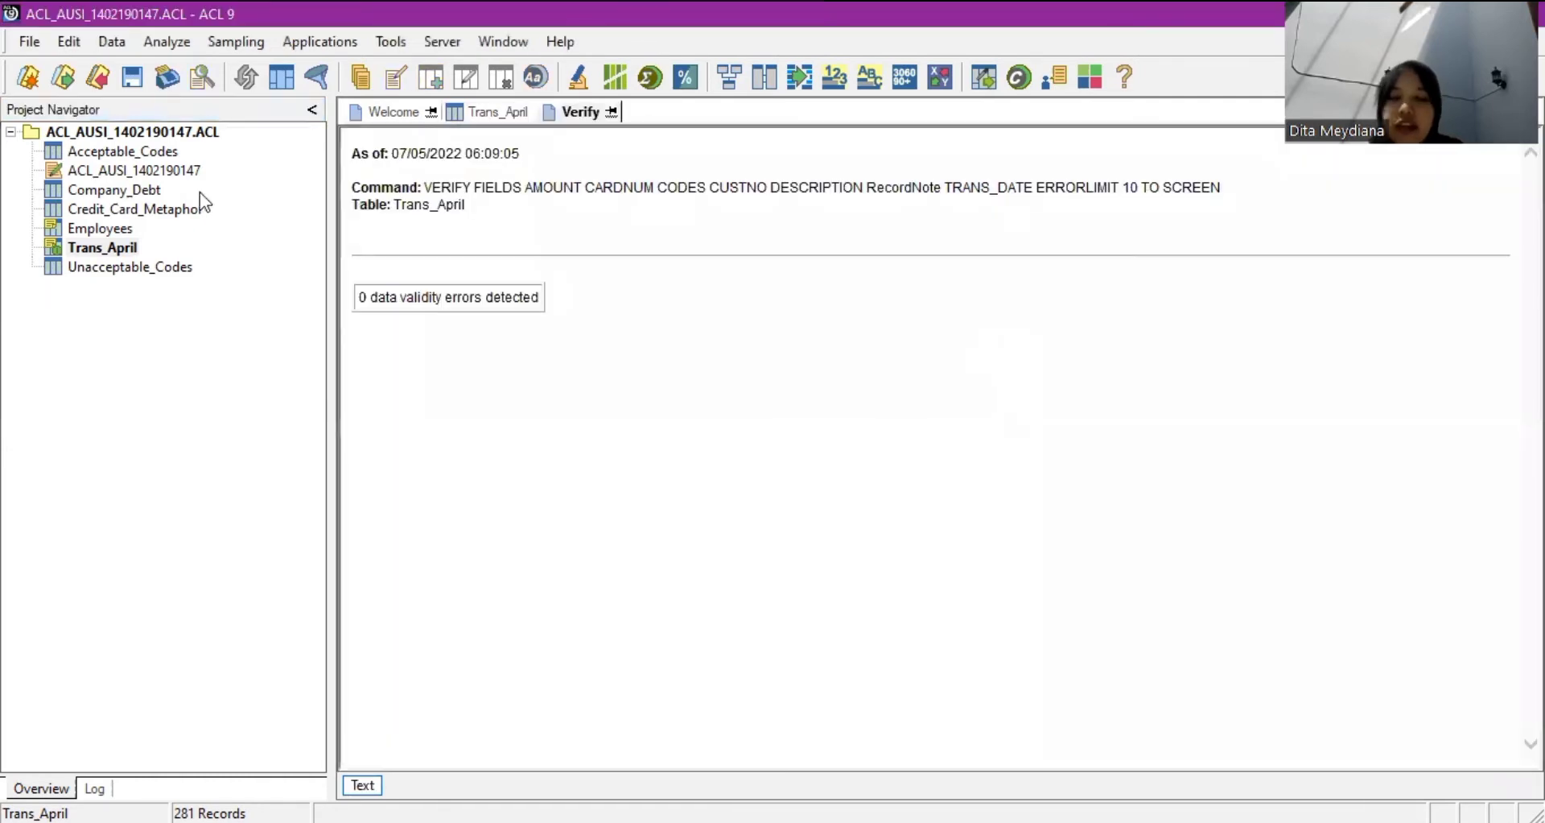
{"action": "double_click", "coordinate": [116, 246]}
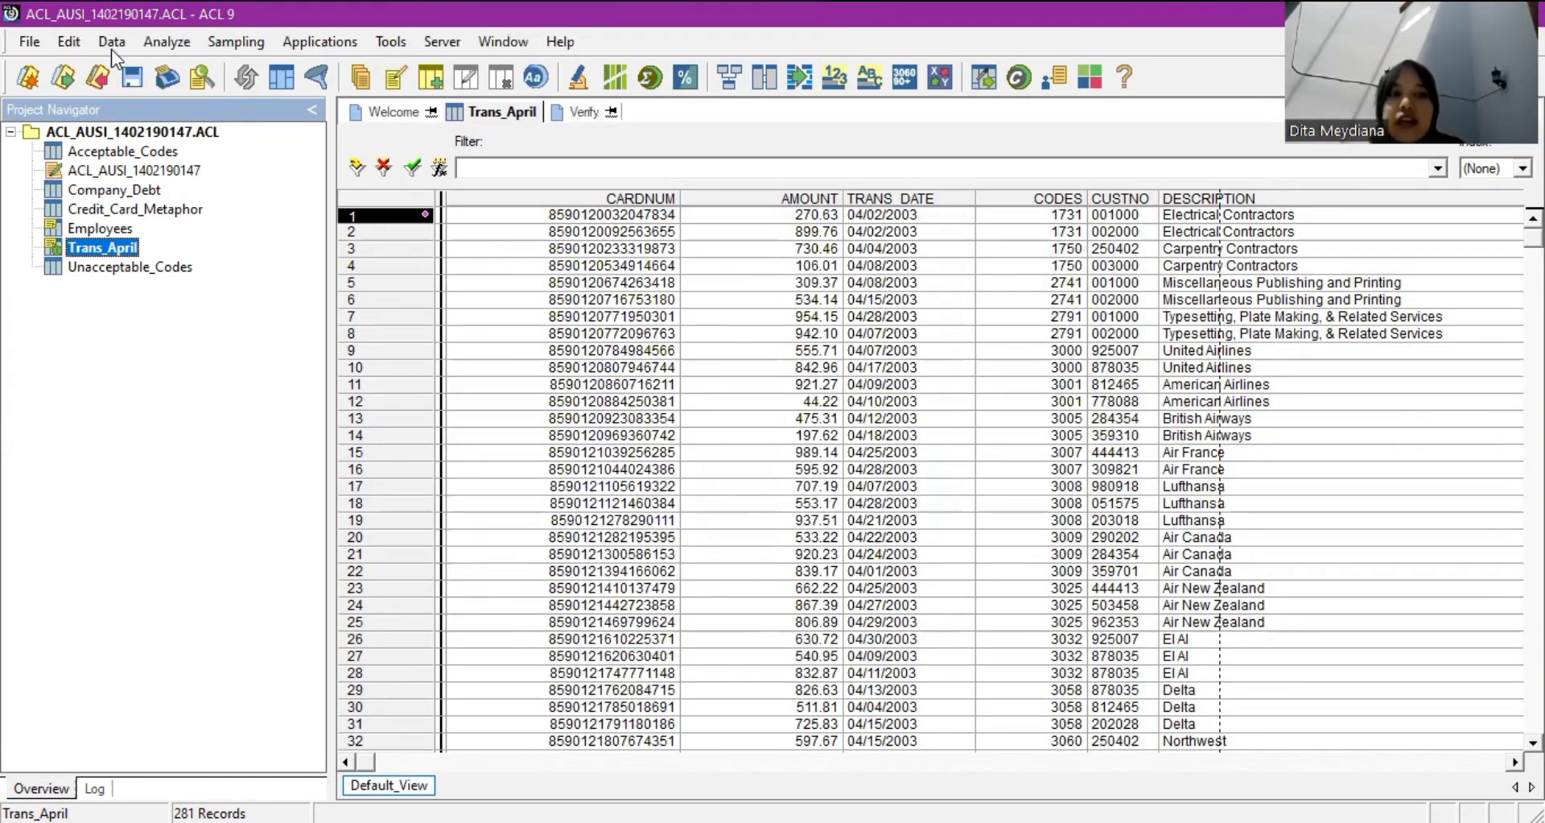
In the Trans_April table layout, change the CARDNUM field type to ASCII.
{"action": "left_click", "coordinate": [71, 43]}
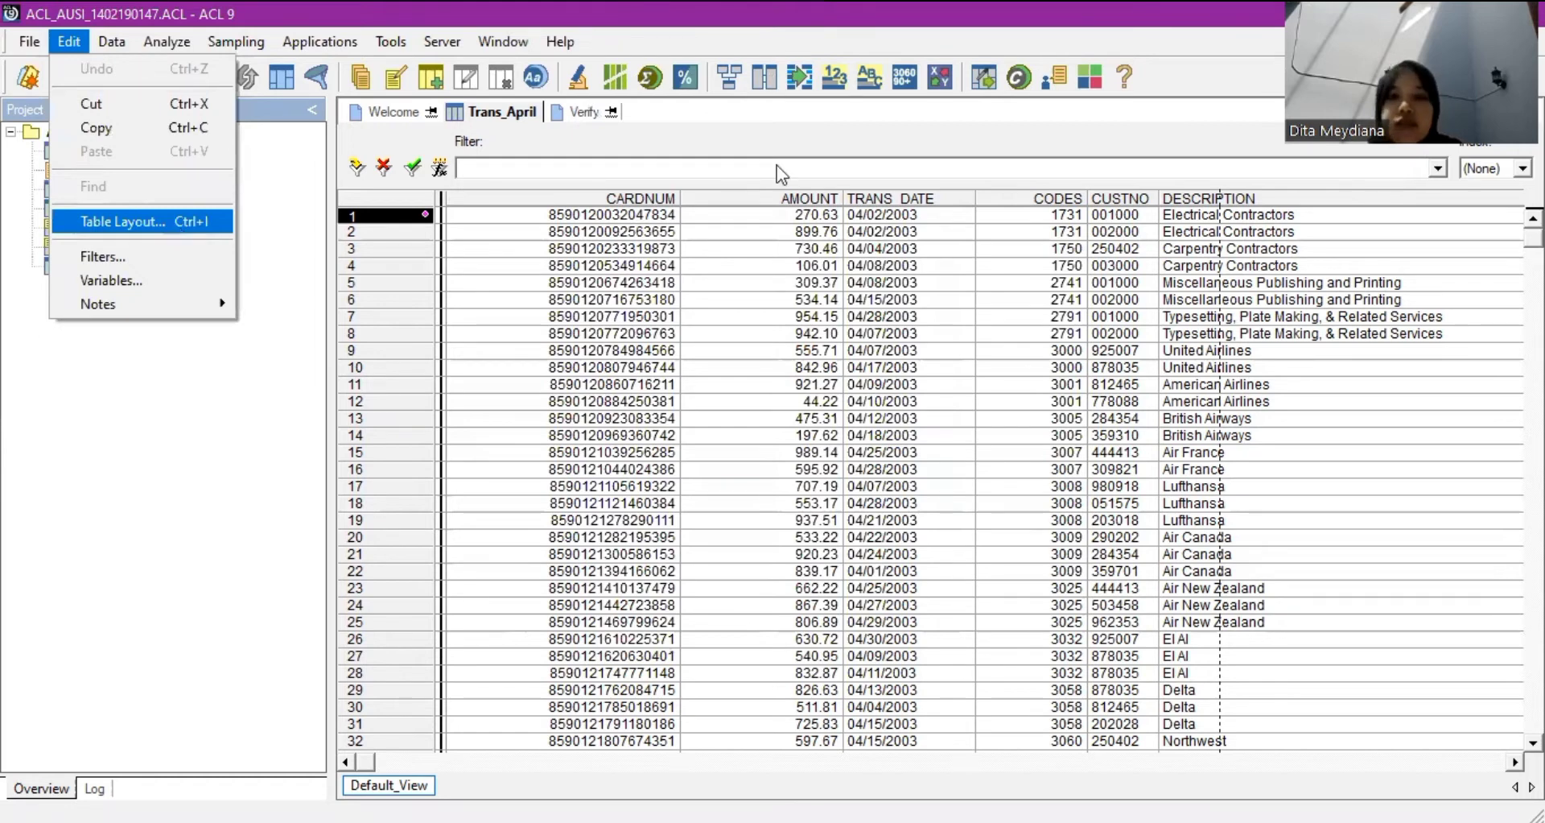
{"action": "left_click", "coordinate": [176, 224]}
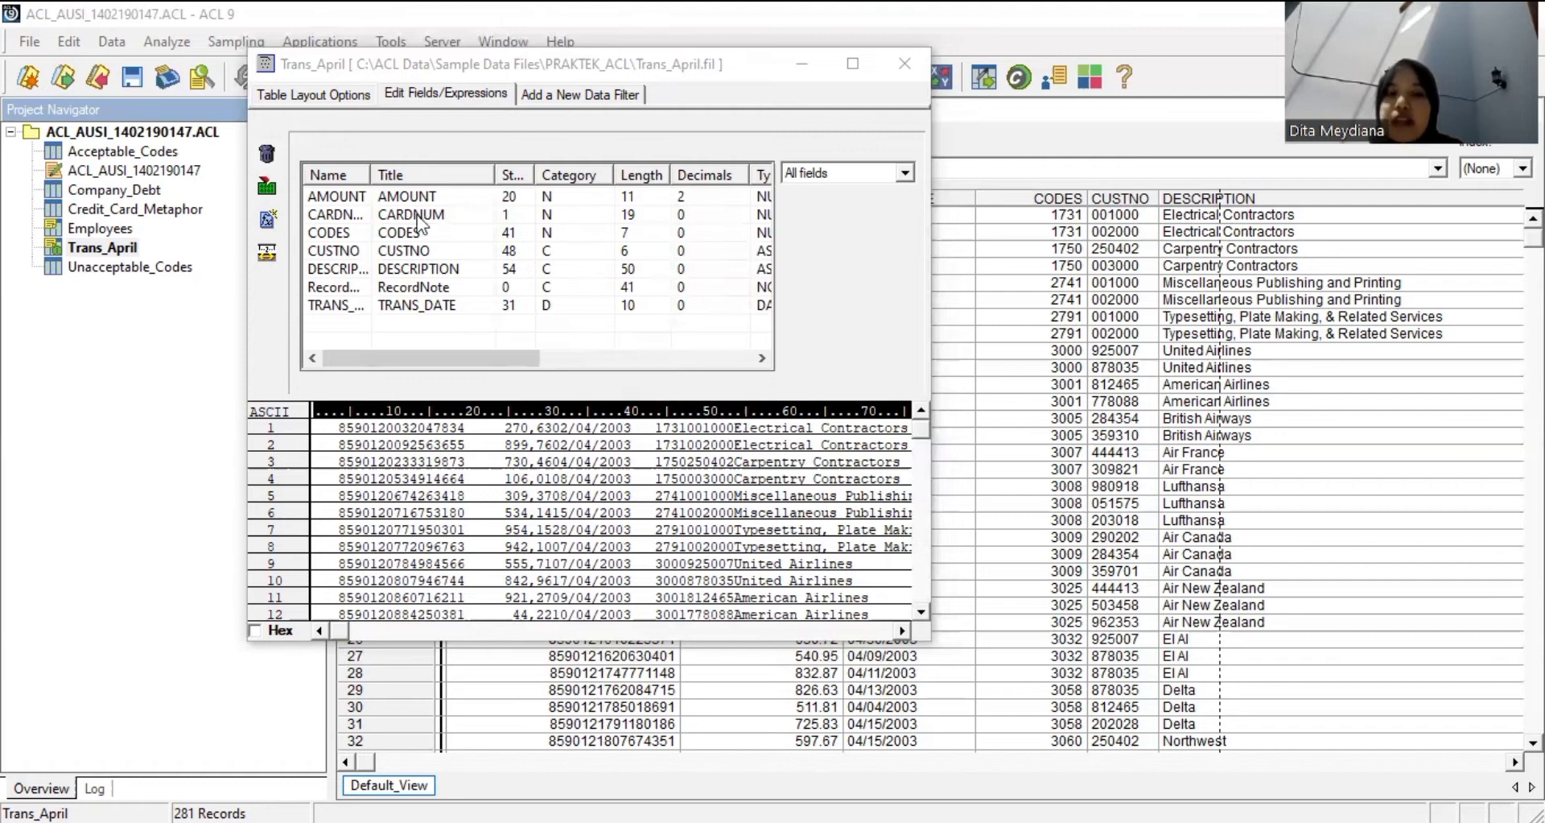
{"action": "double_click", "coordinate": [419, 214]}
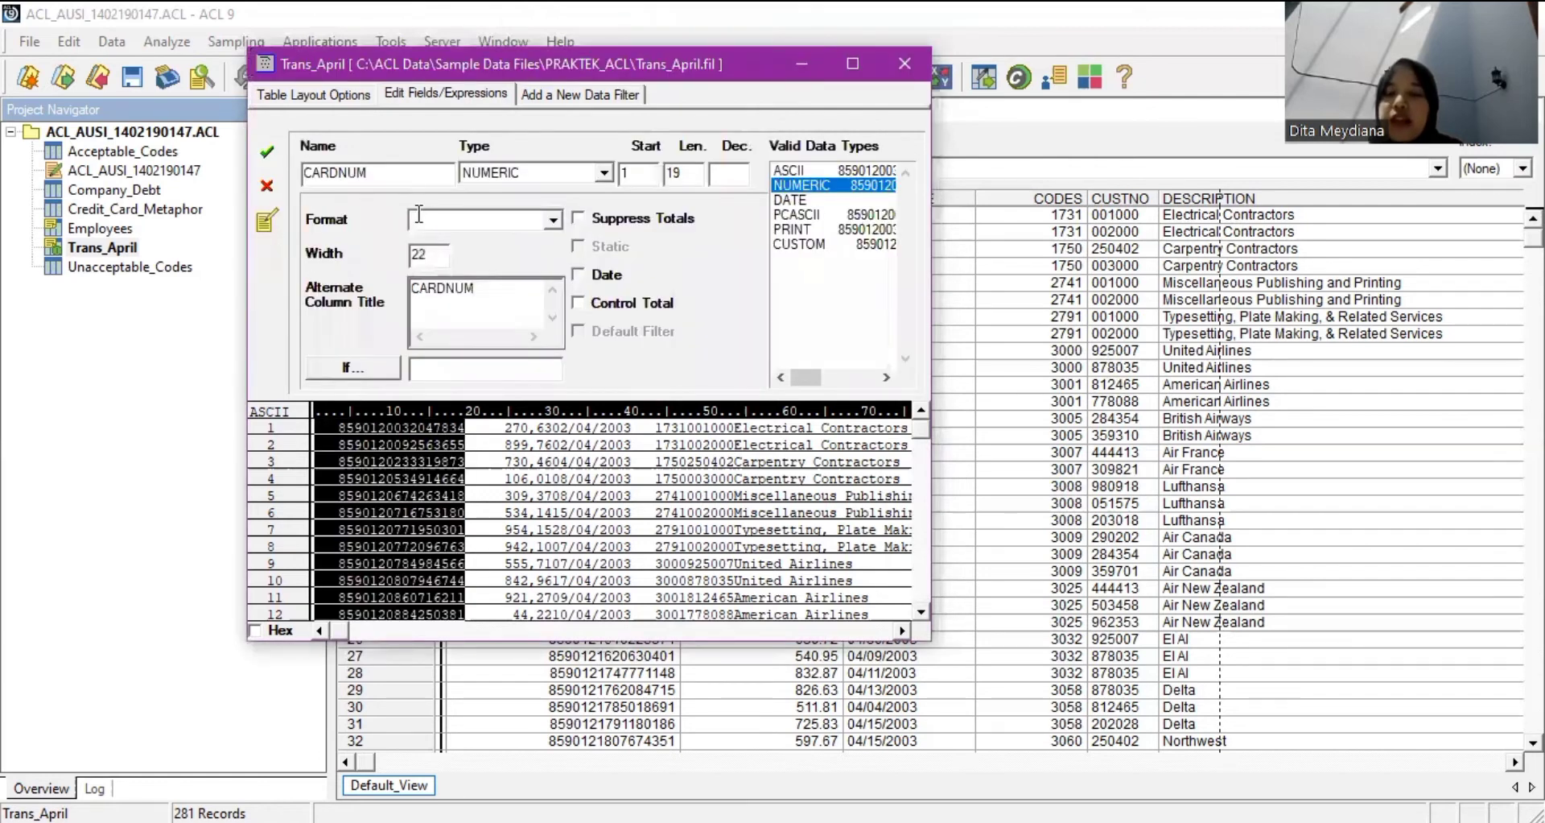
{"action": "left_click", "coordinate": [543, 172]}
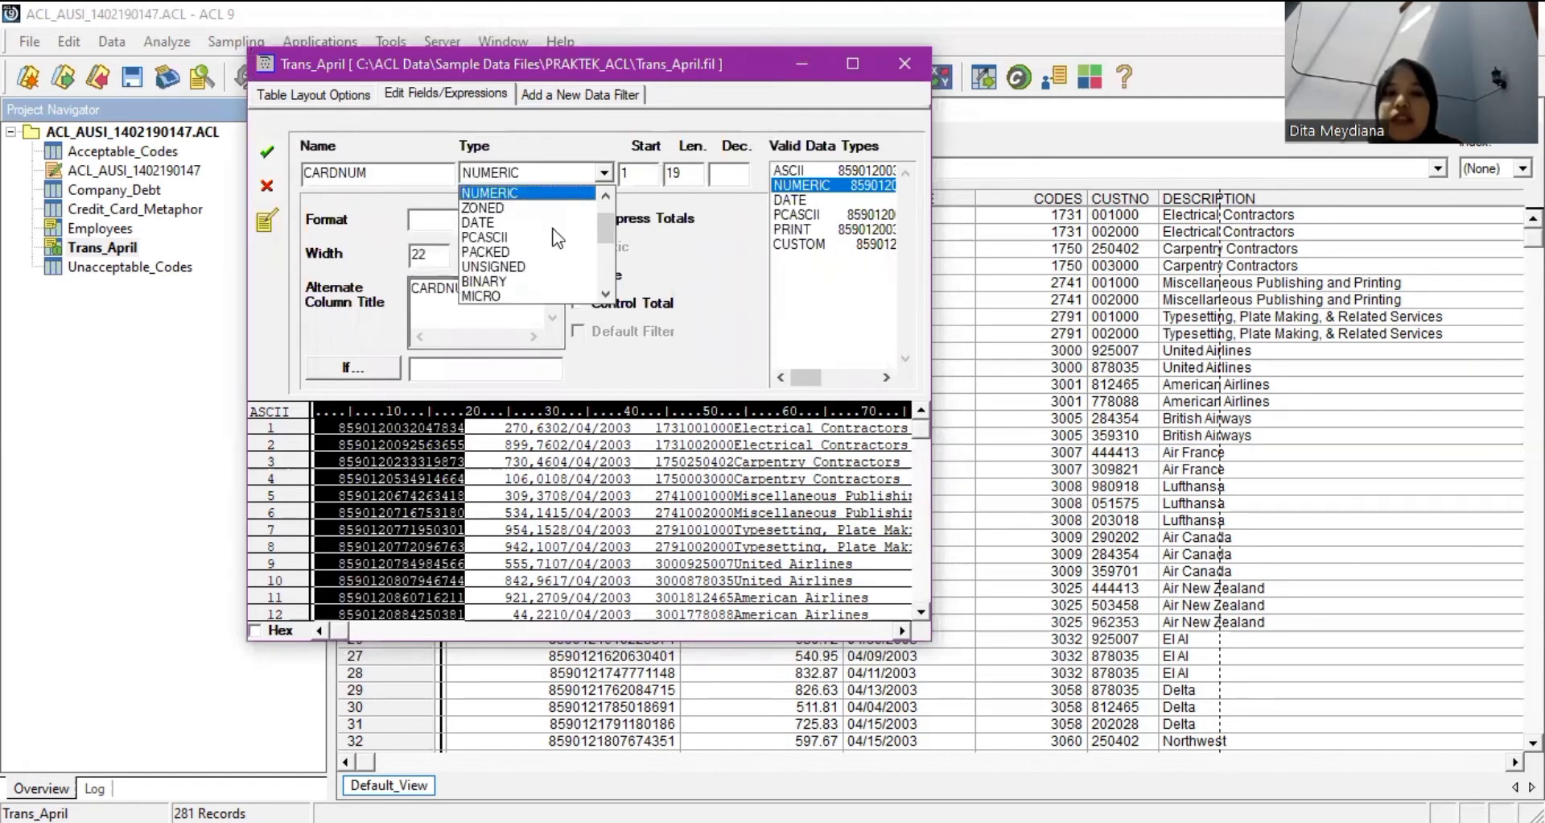
{"action": "left_click", "coordinate": [505, 207]}
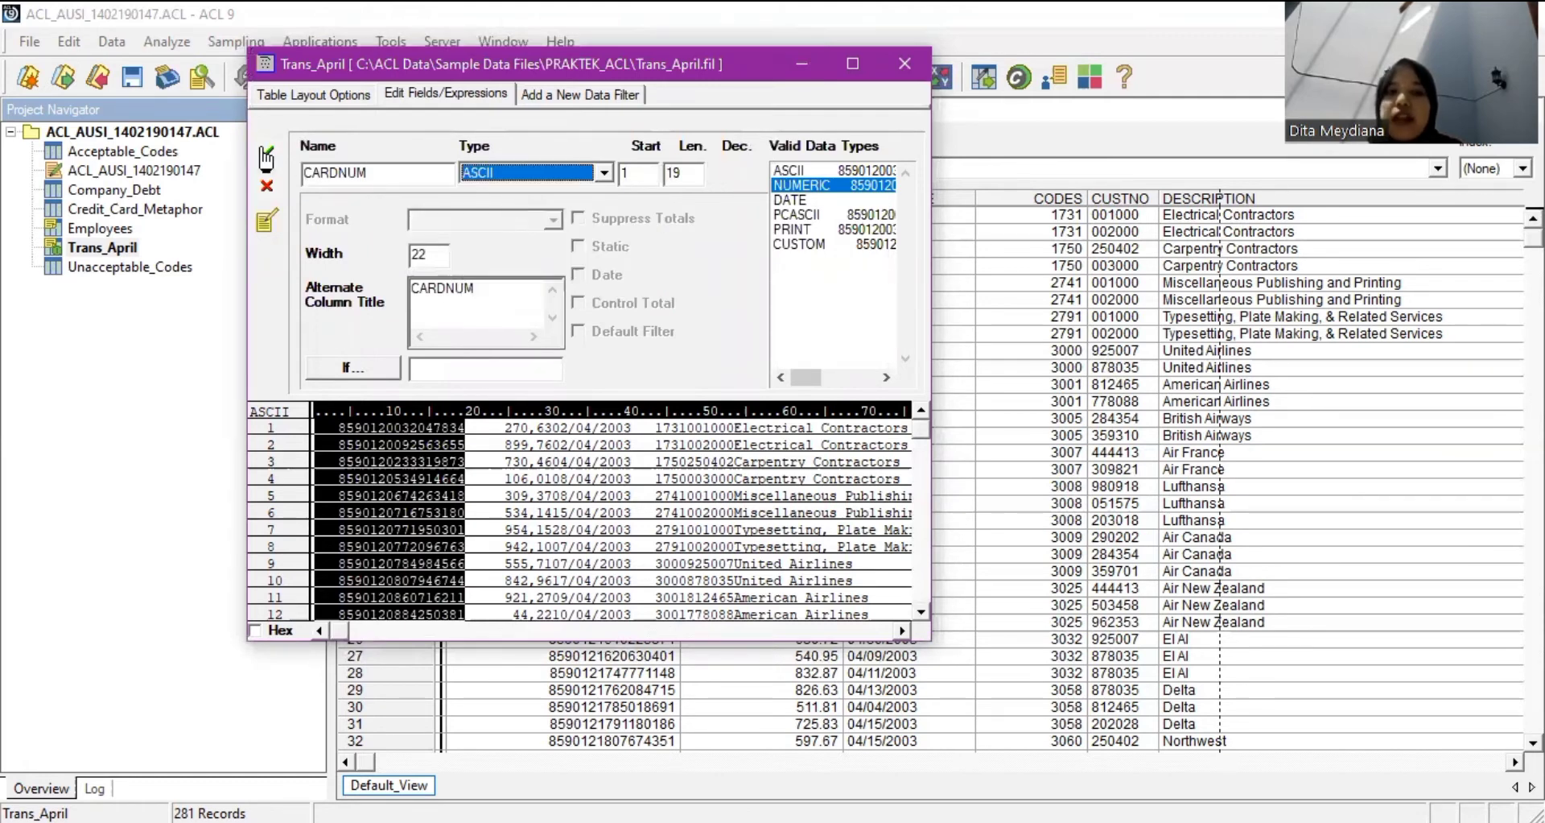
{"action": "left_click", "coordinate": [266, 155]}
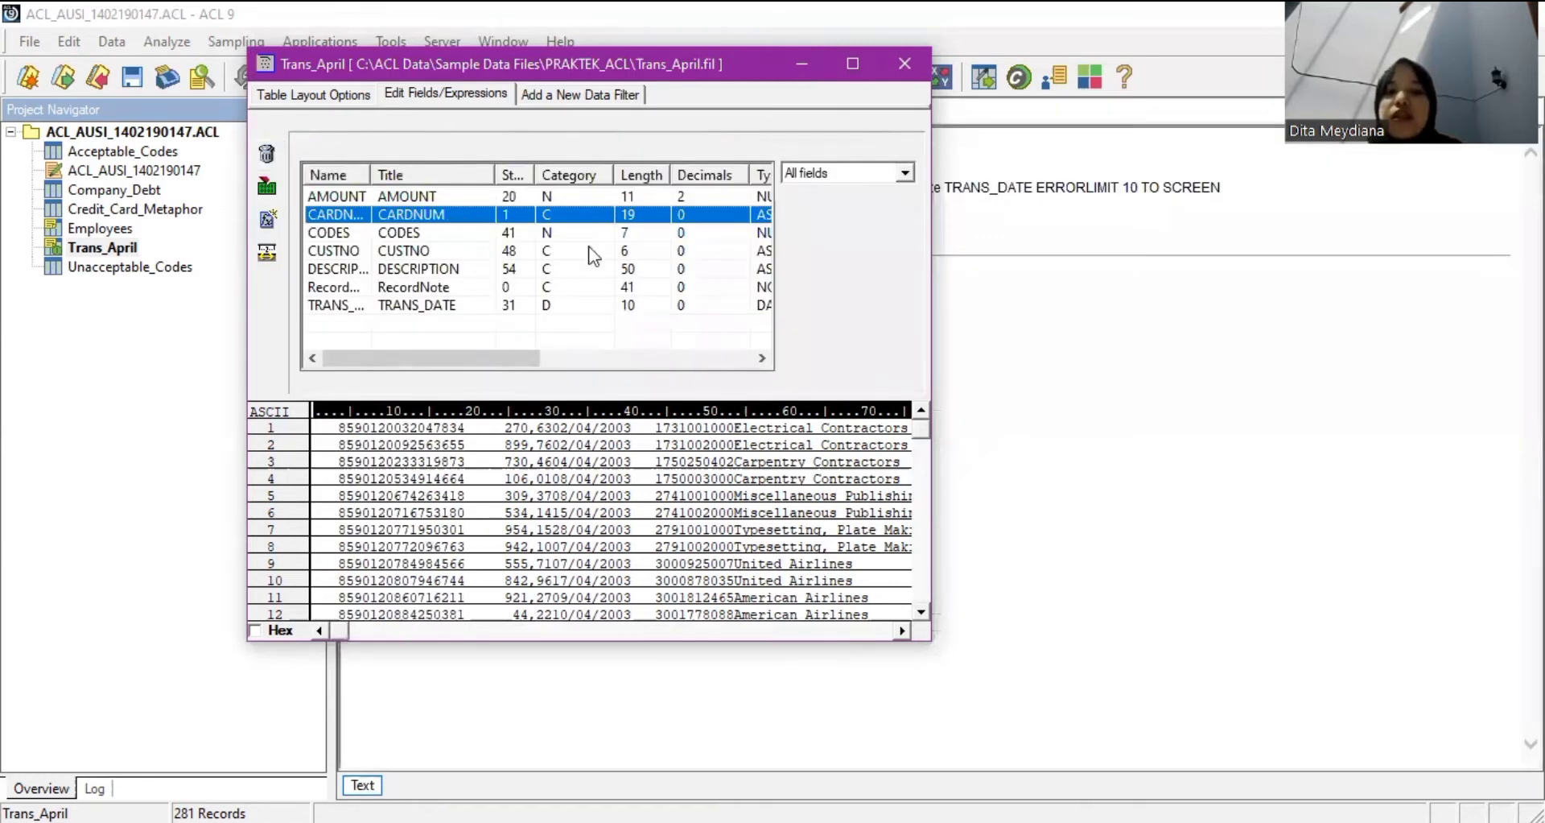
Change the CODES field type to ASCII as well.
{"action": "left_click", "coordinate": [571, 233]}
{"action": "double_click", "coordinate": [572, 233]}
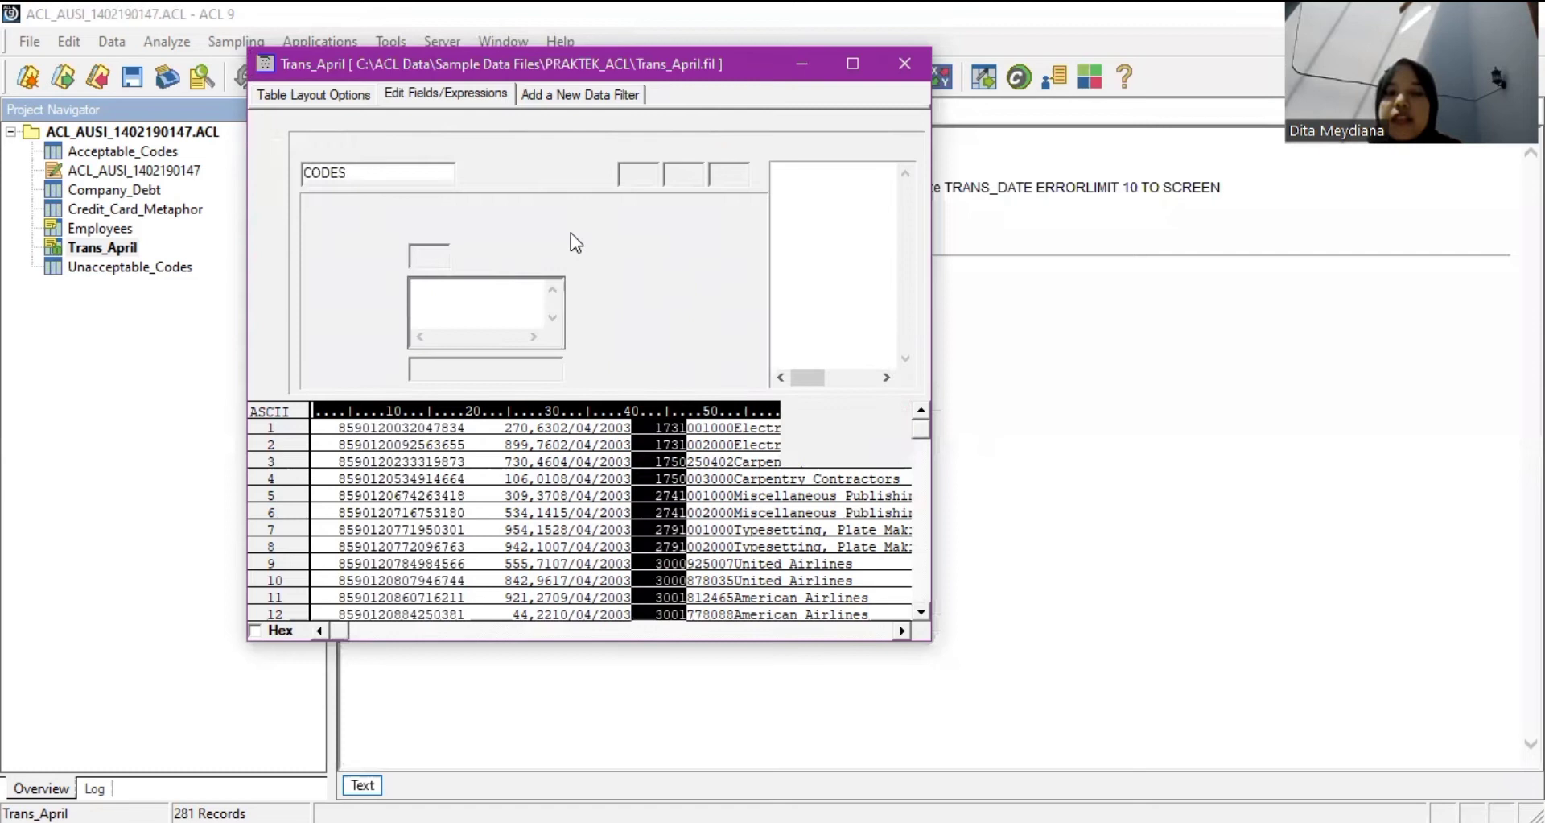
{"action": "left_click", "coordinate": [568, 175]}
{"action": "scroll", "coordinate": [568, 235], "scroll_direction": "up", "scroll_amount": 2}
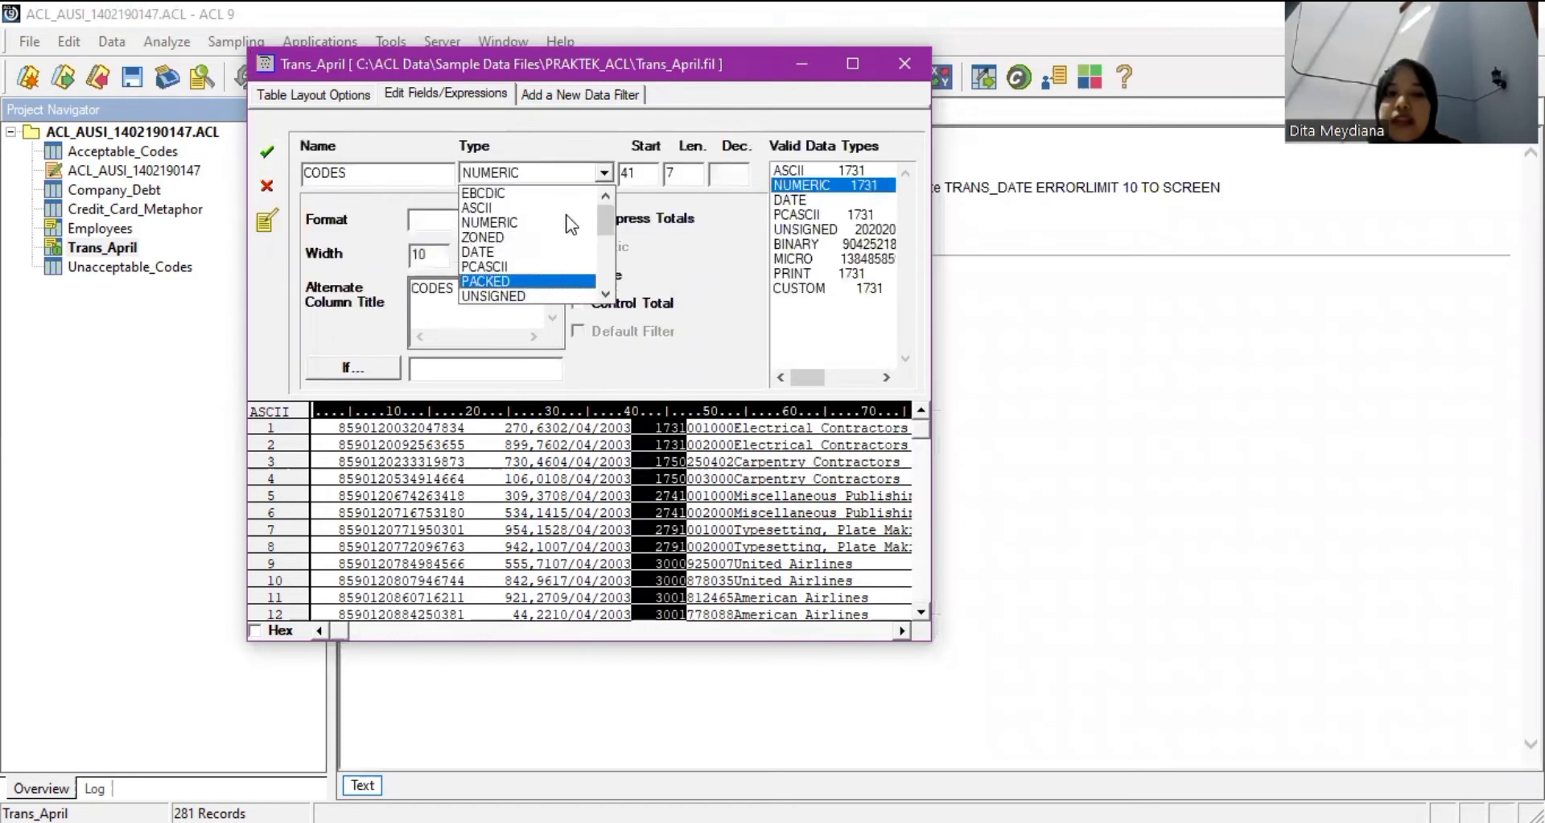
{"action": "key", "text": "Up"}
{"action": "key", "text": "Return"}
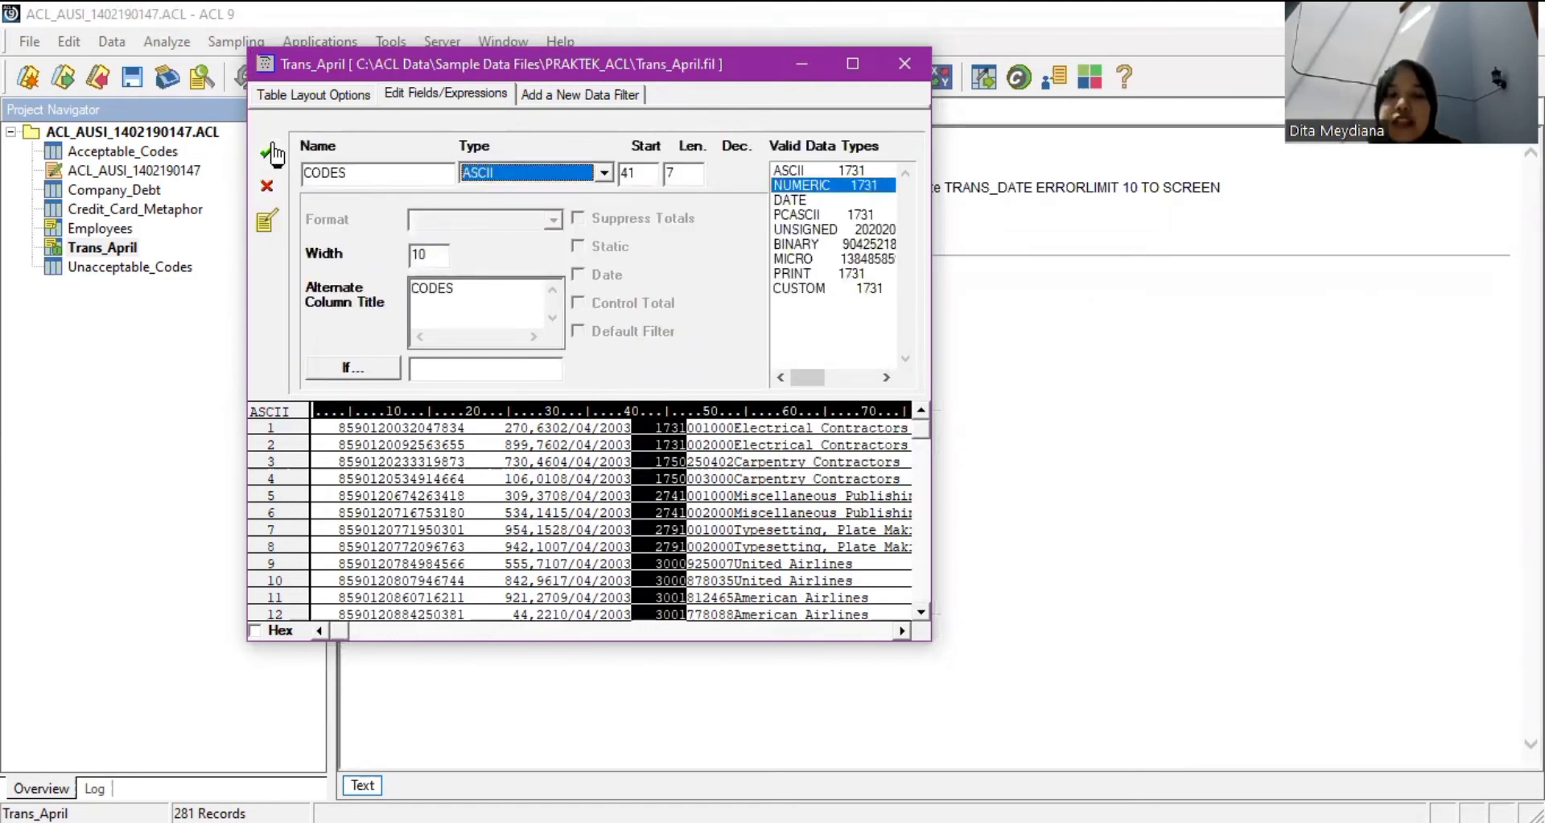
{"action": "left_click", "coordinate": [272, 152]}
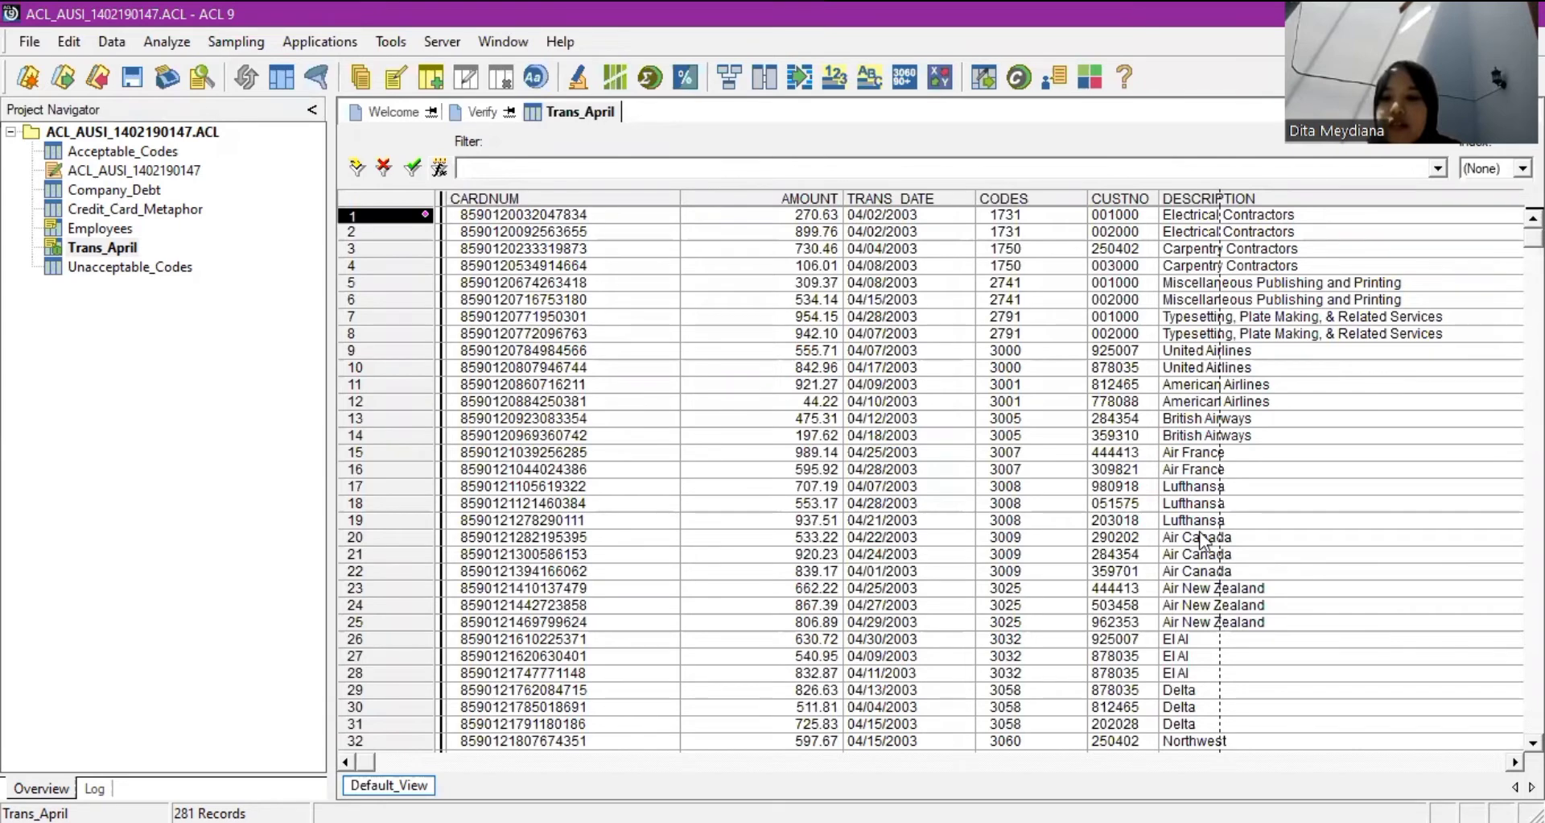
Start a view filter using FIND with the search string "444413".
{"action": "left_click", "coordinate": [437, 167]}
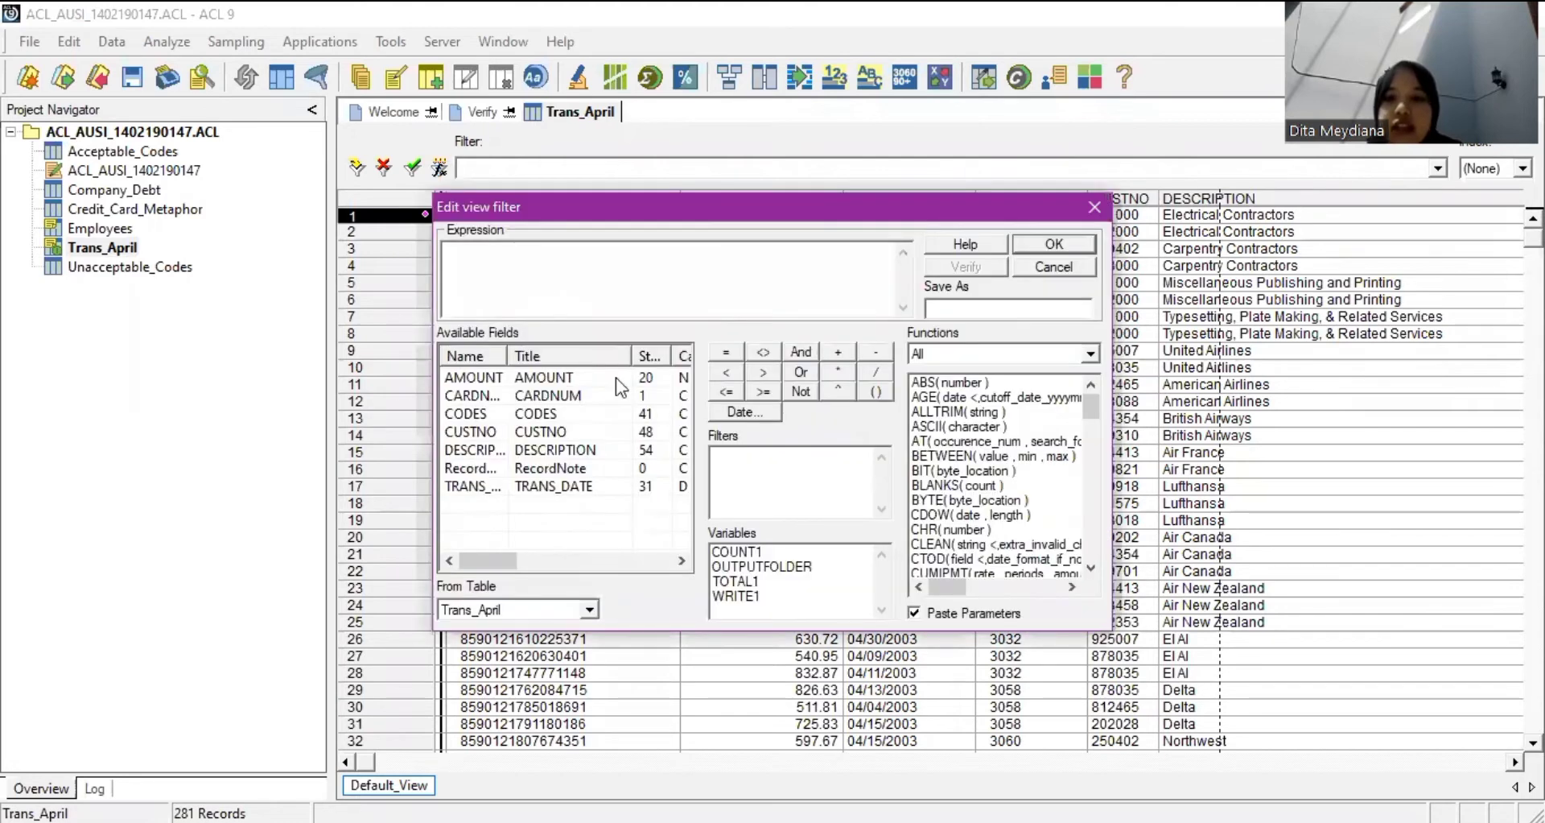
{"action": "scroll", "coordinate": [1012, 462], "scroll_direction": "down", "scroll_amount": 2}
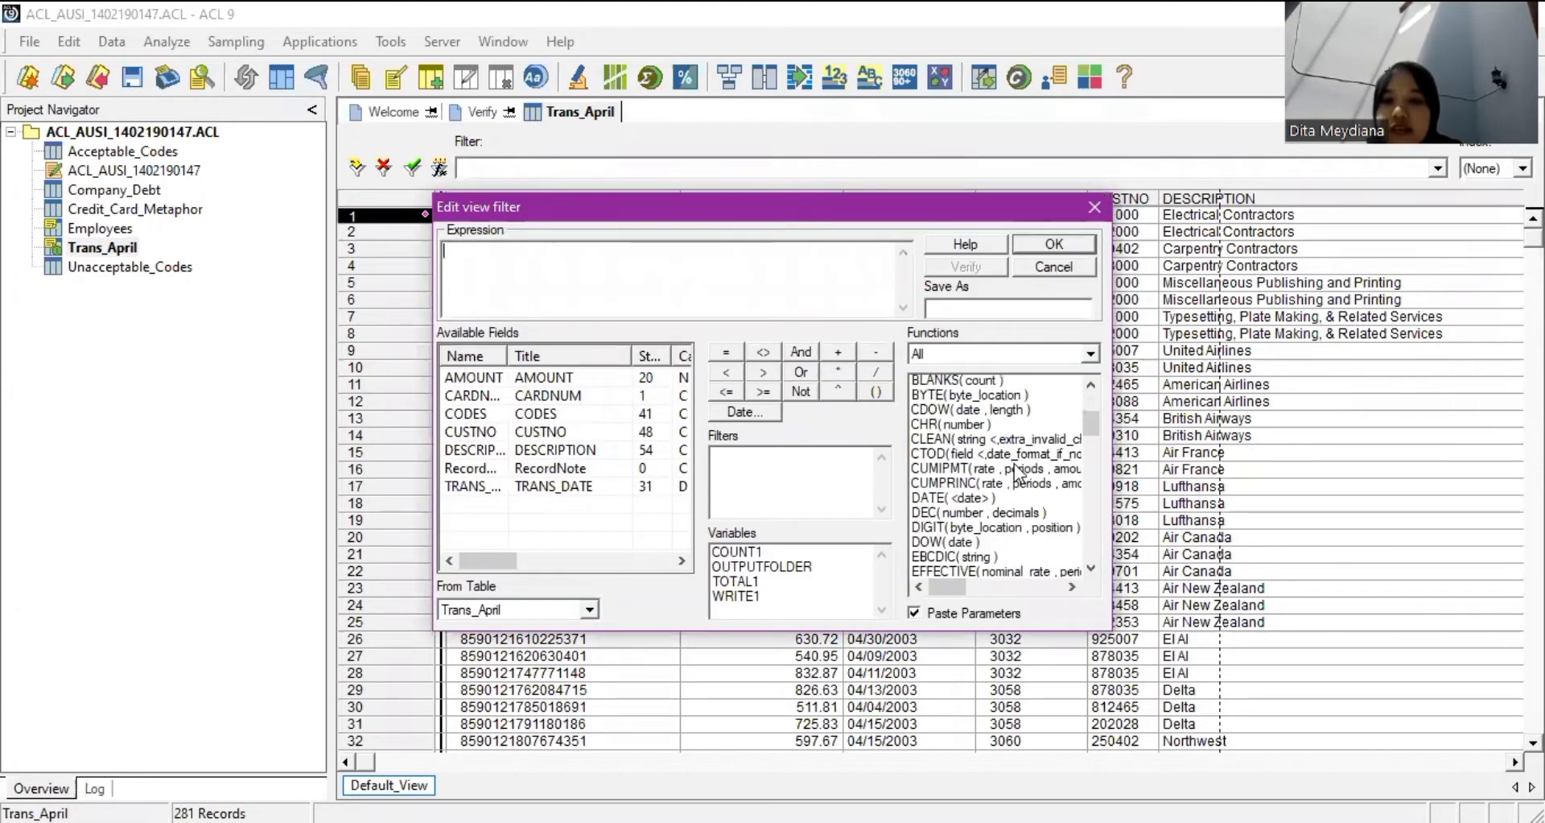
{"action": "scroll", "coordinate": [1014, 464], "scroll_direction": "down", "scroll_amount": 2}
{"action": "scroll", "coordinate": [1014, 464], "scroll_direction": "down", "scroll_amount": 2}
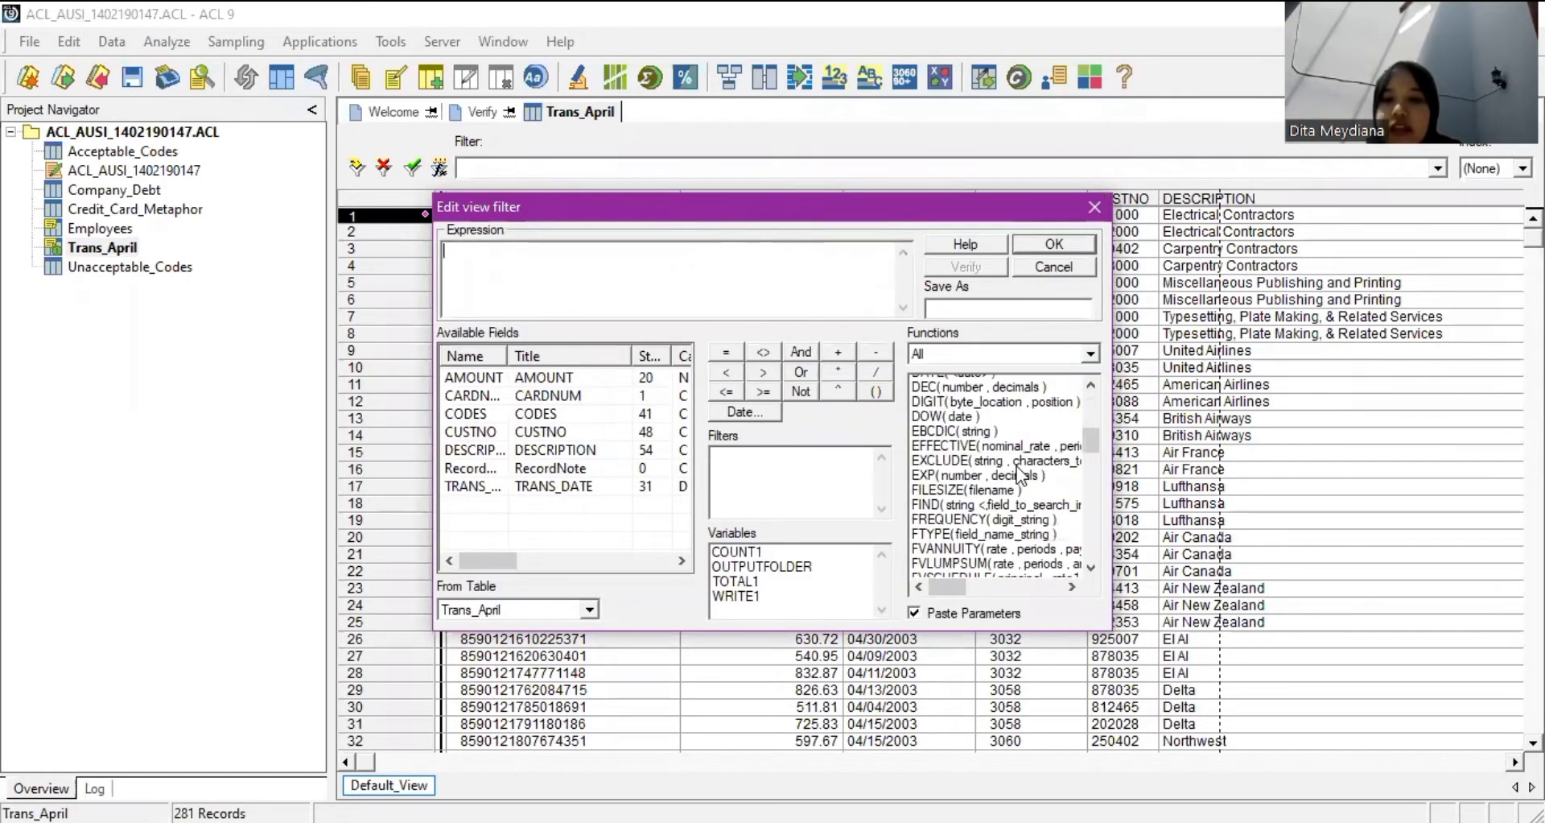
{"action": "double_click", "coordinate": [971, 471]}
{"action": "left_click_drag", "start_coordinate": [642, 256], "coordinate": [478, 265]}
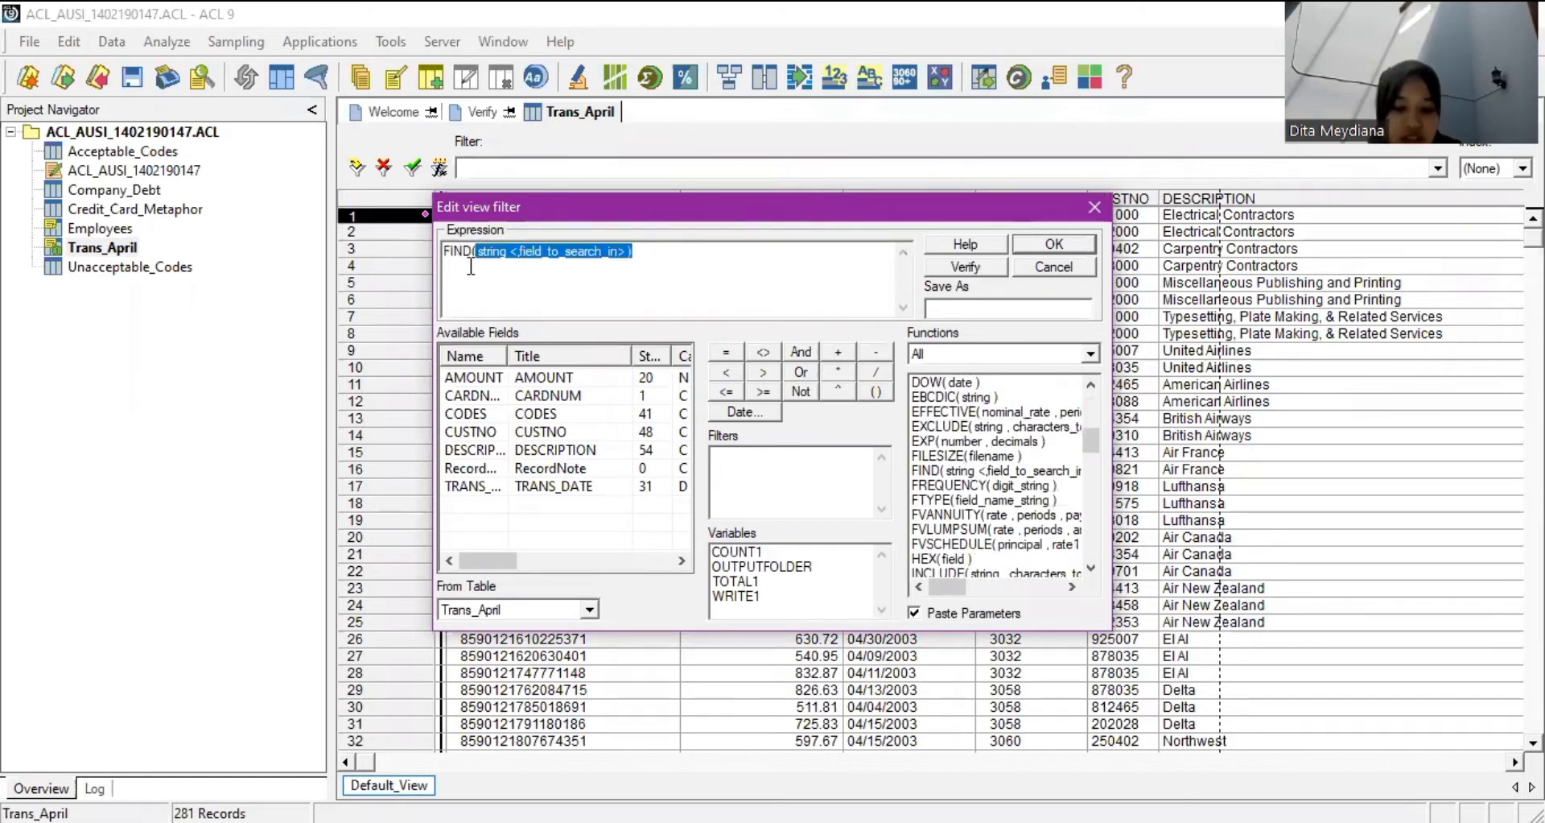
{"action": "key", "text": "BackSpace"}
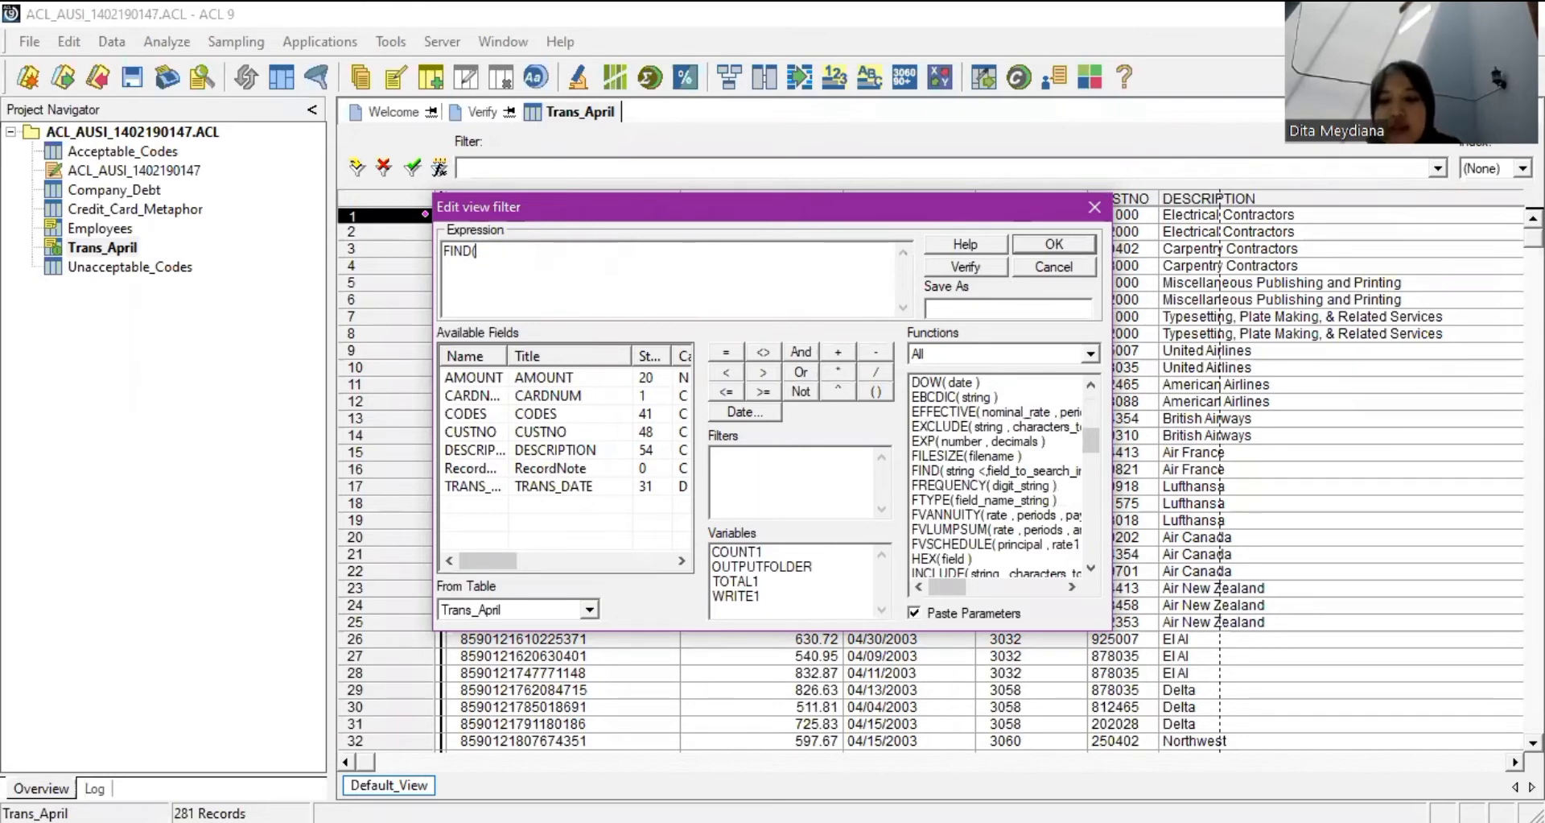
{"action": "type", "text": "\"4"}
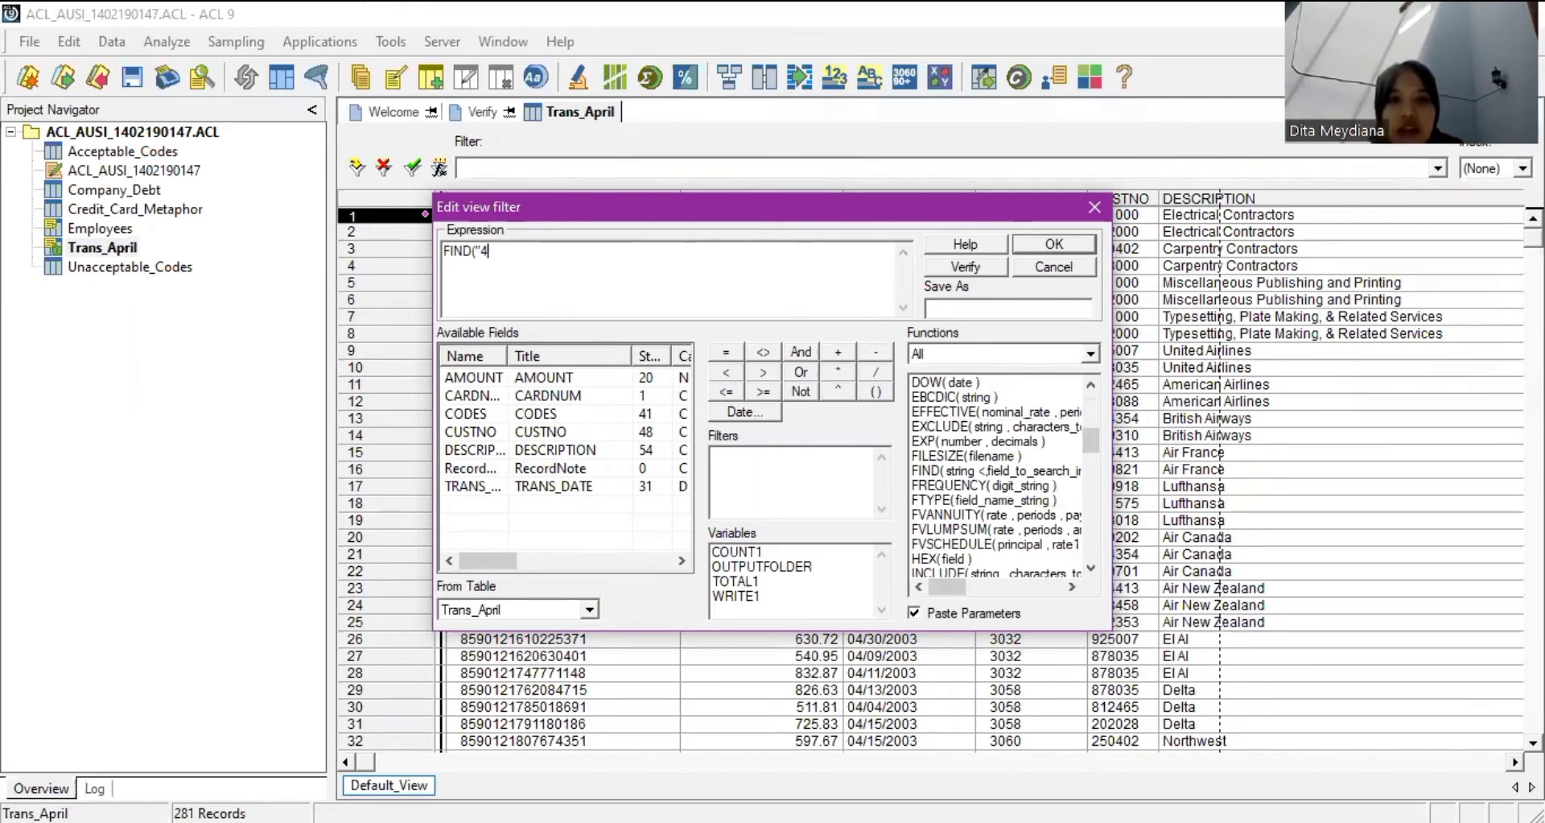
{"action": "type", "text": "444"}
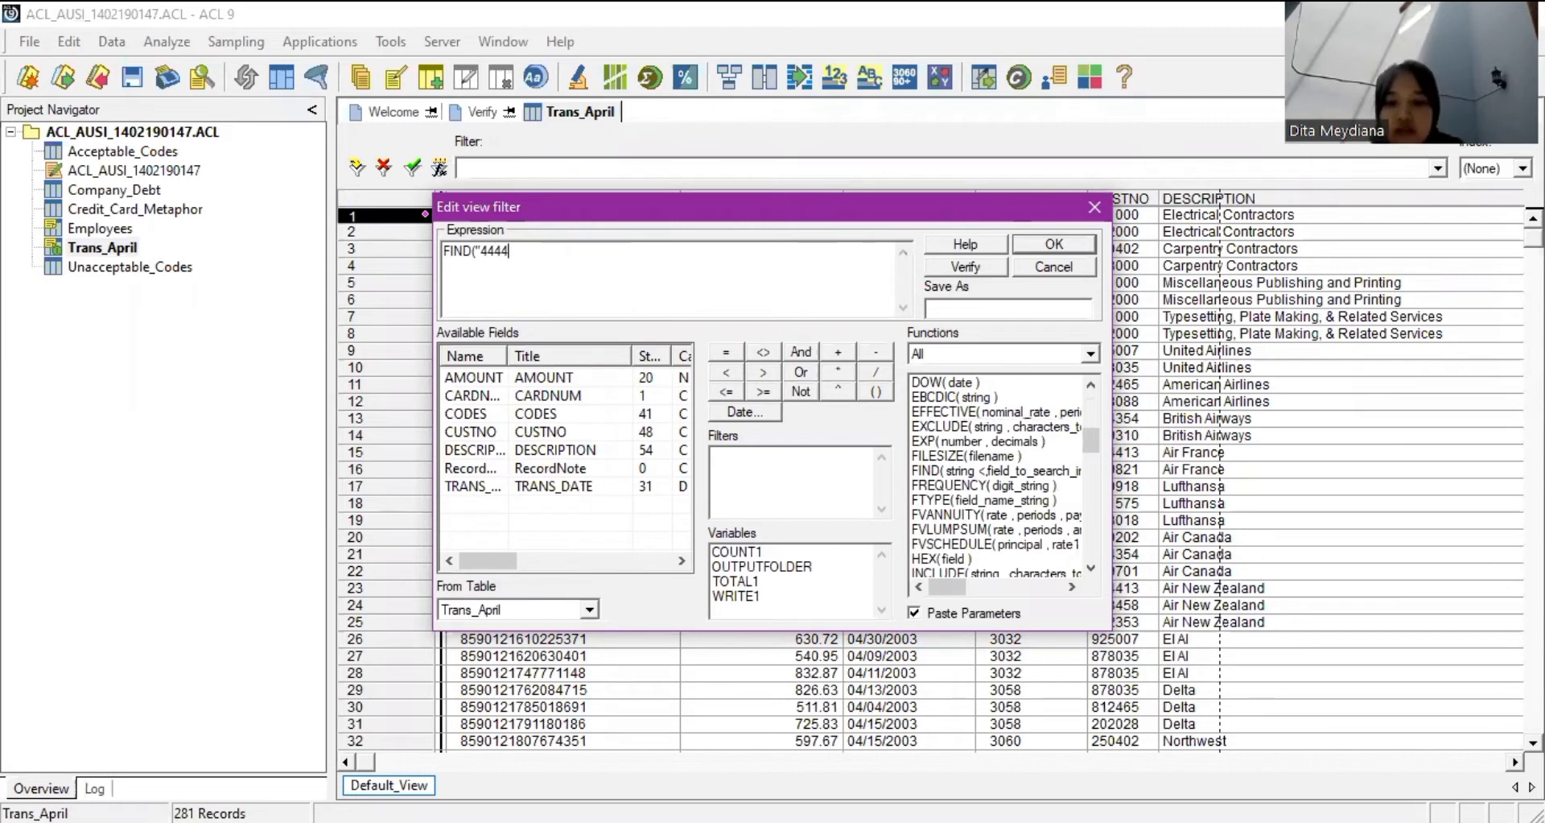
{"action": "type", "text": "13"}
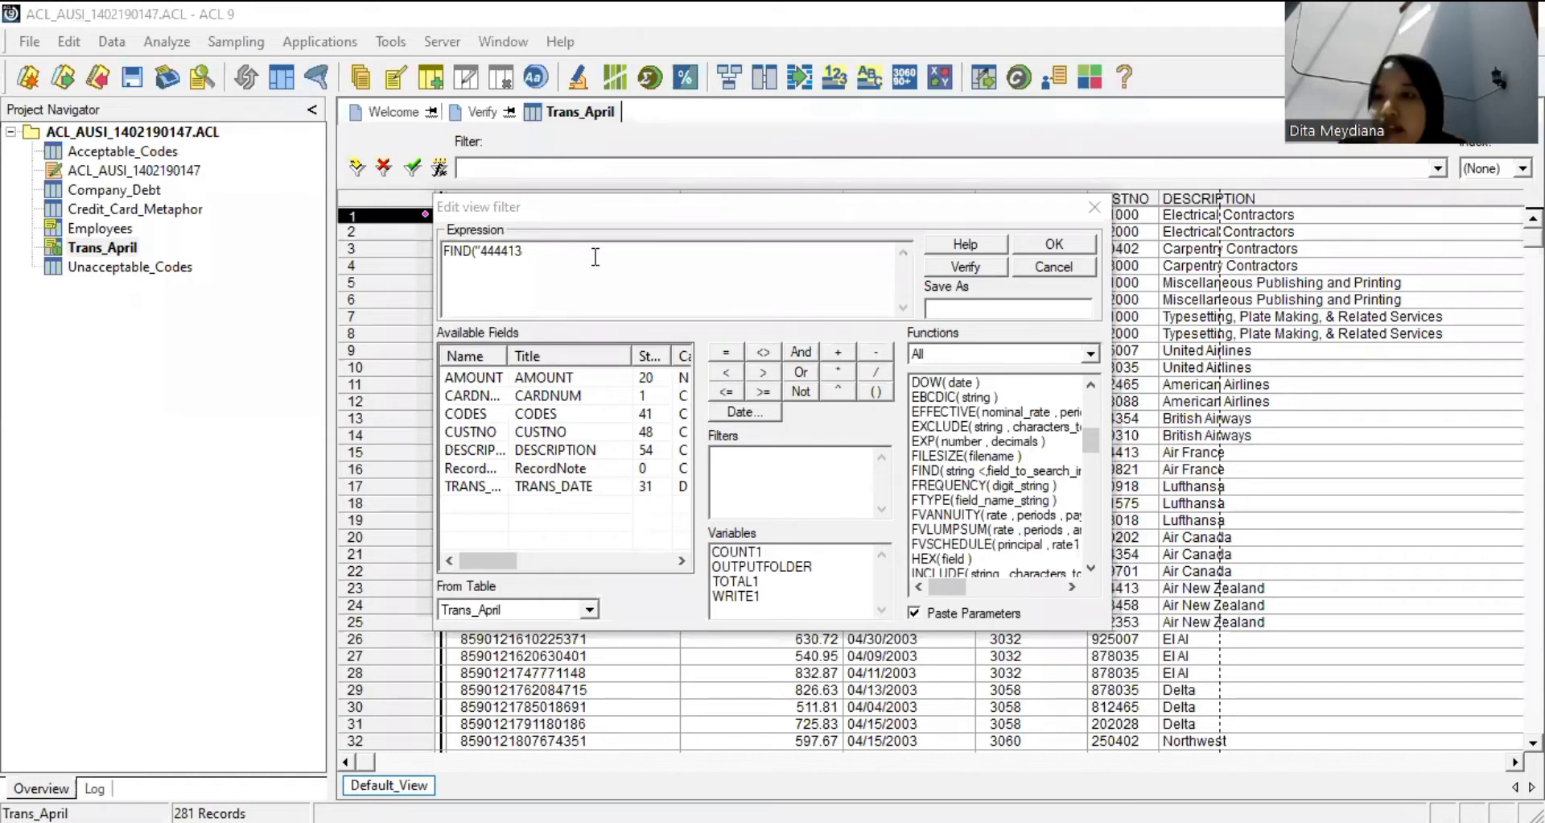
{"action": "left_click", "coordinate": [543, 269]}
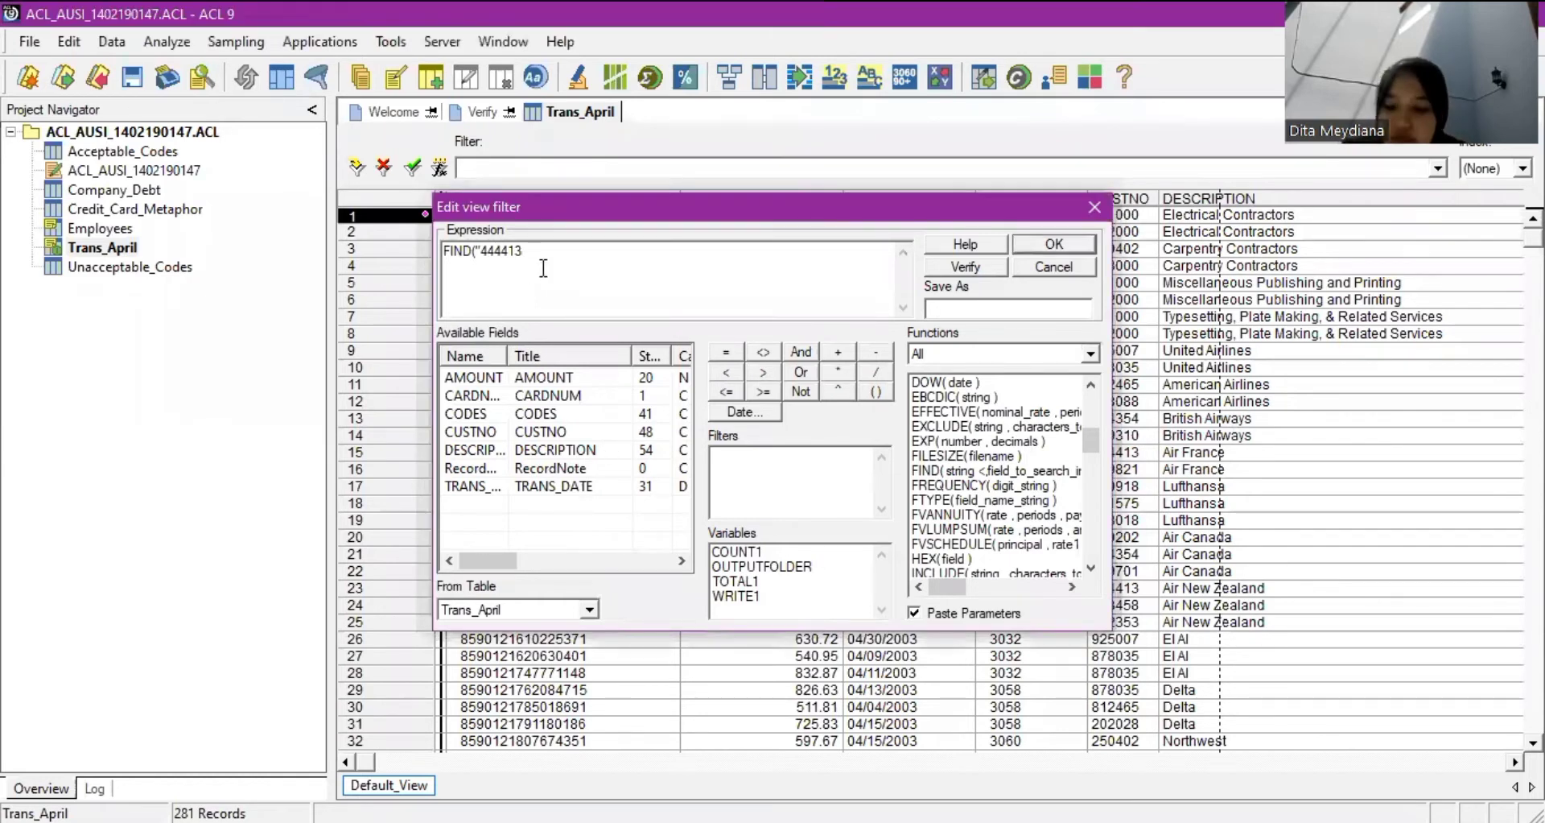
{"action": "type", "text": "\","}
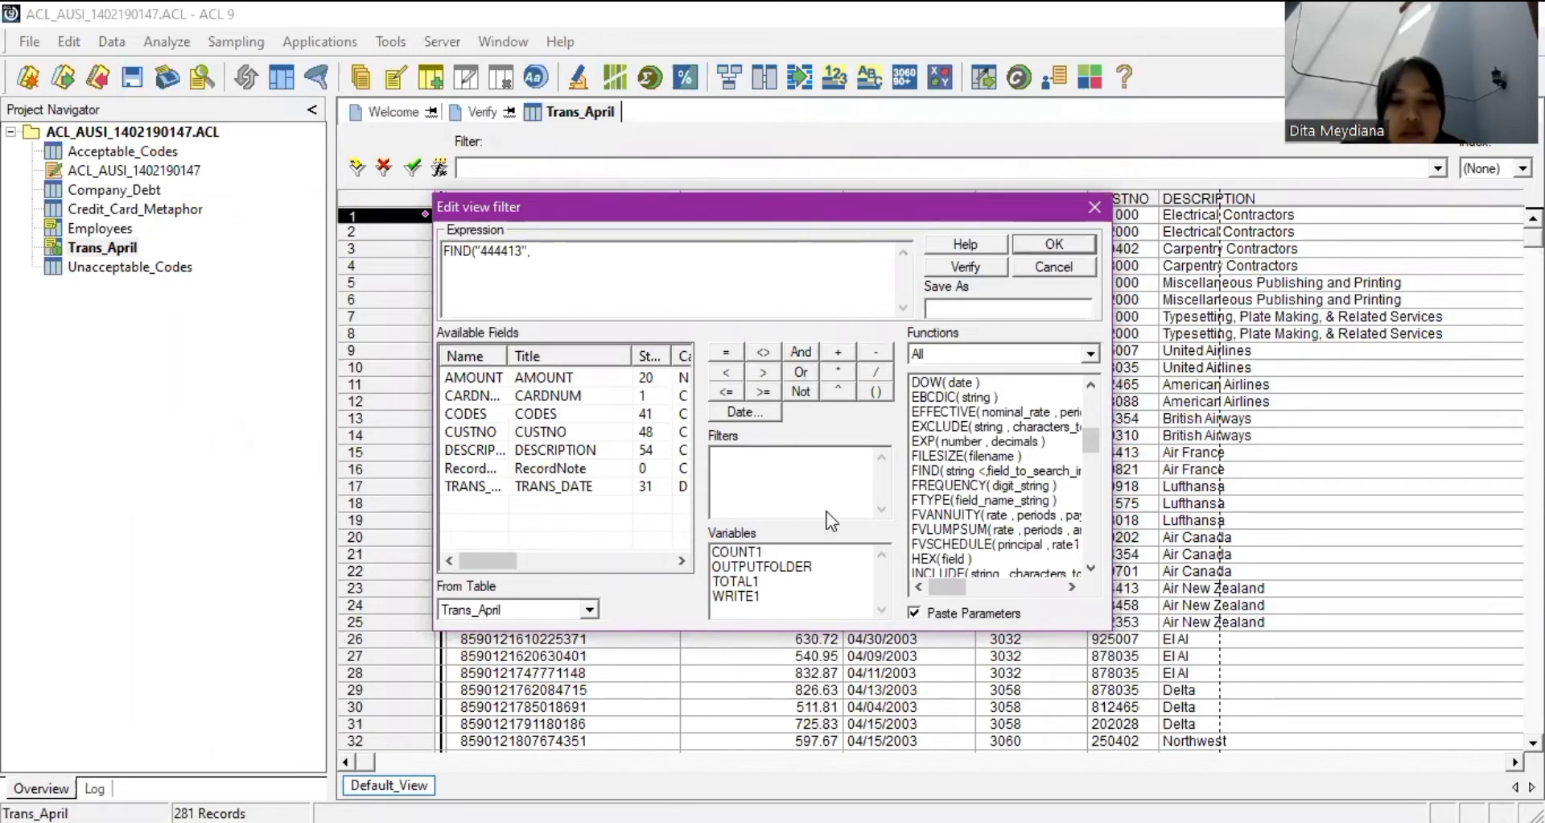
Complete the filter expression as FIND("444413", CUSTNO).
{"action": "double_click", "coordinate": [482, 415]}
{"action": "double_click", "coordinate": [501, 432]}
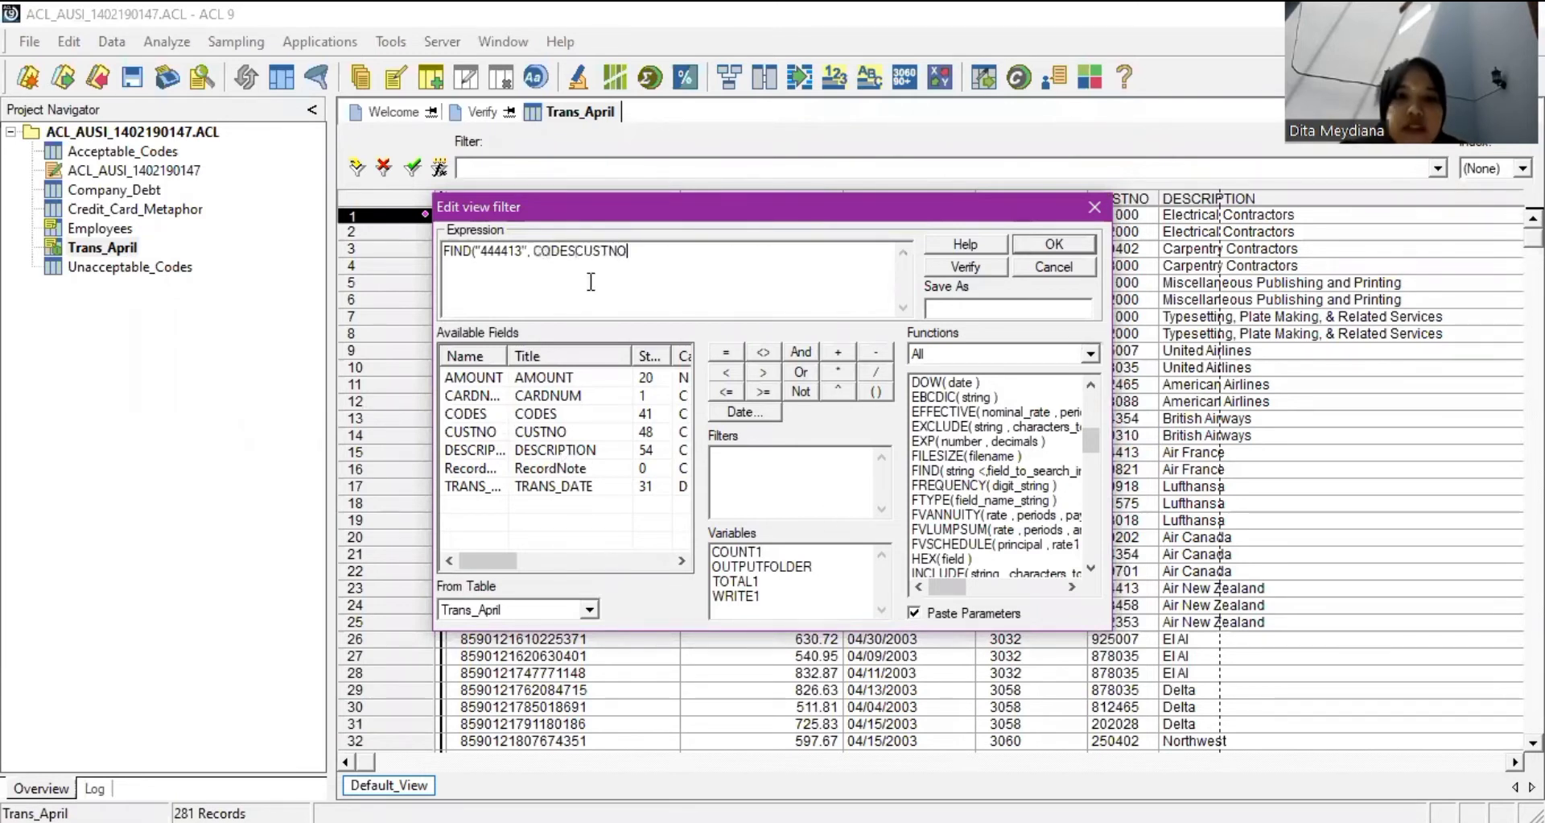
{"action": "left_click", "coordinate": [575, 258]}
{"action": "double_click", "coordinate": [534, 253]}
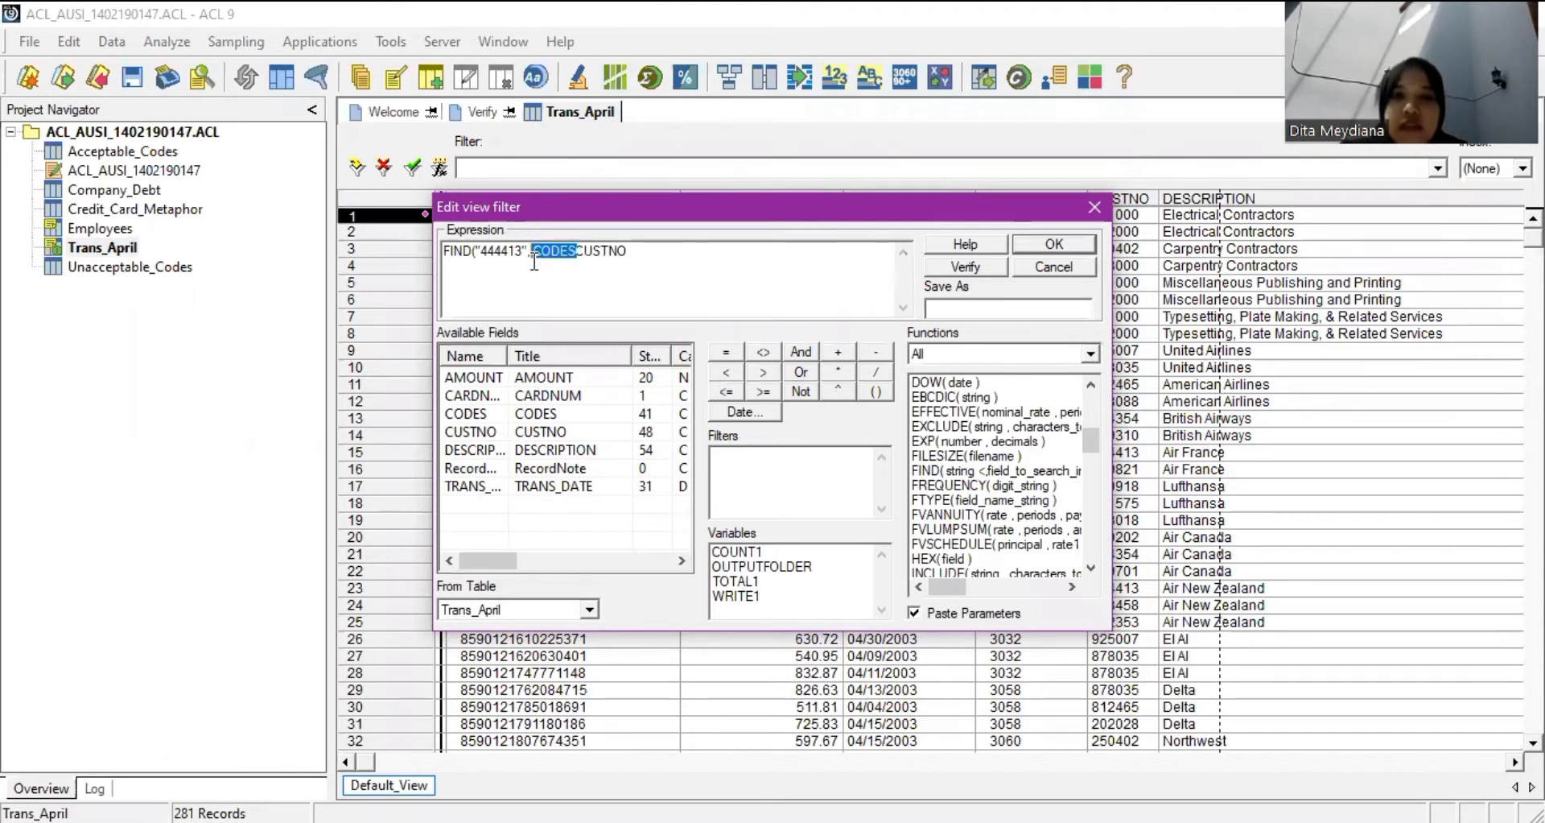
{"action": "key", "text": "Delete"}
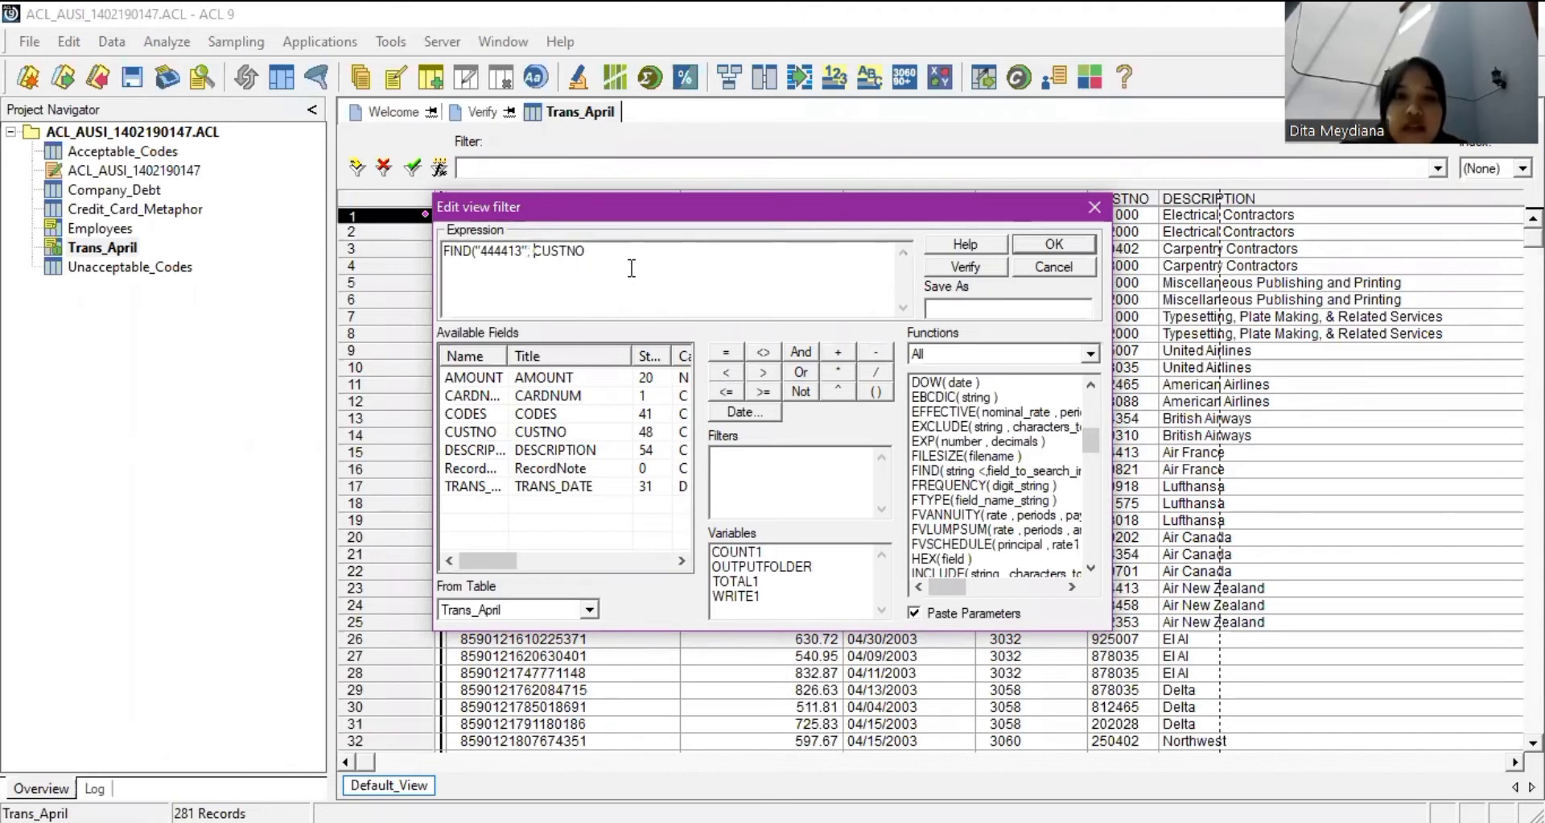
{"action": "type", "text": ")"}
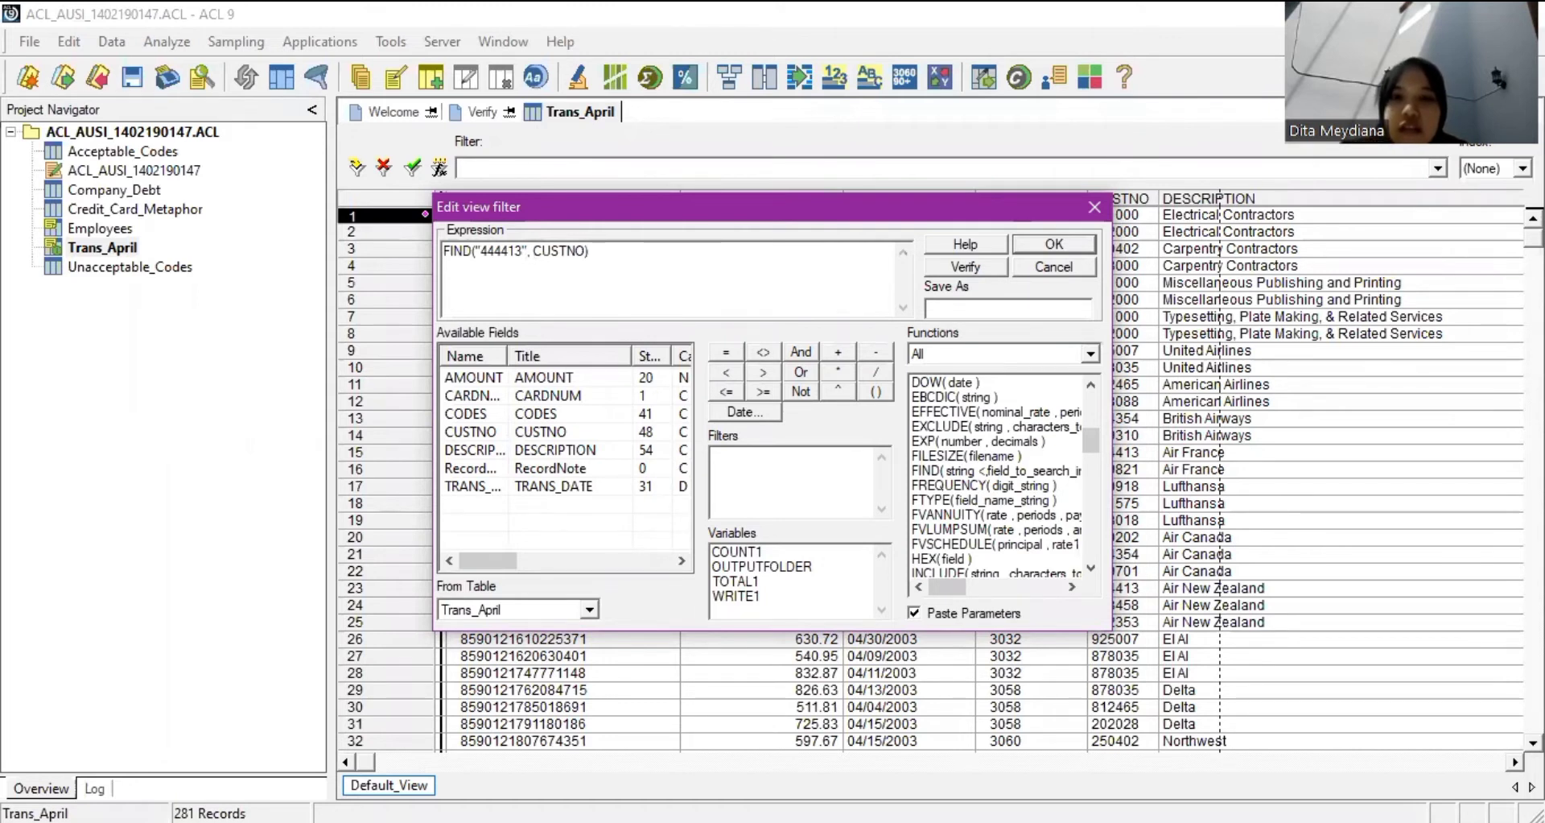
Save the filter as CUSTNO444413 and apply it, leaving 26 transactions.
{"action": "left_click", "coordinate": [966, 304]}
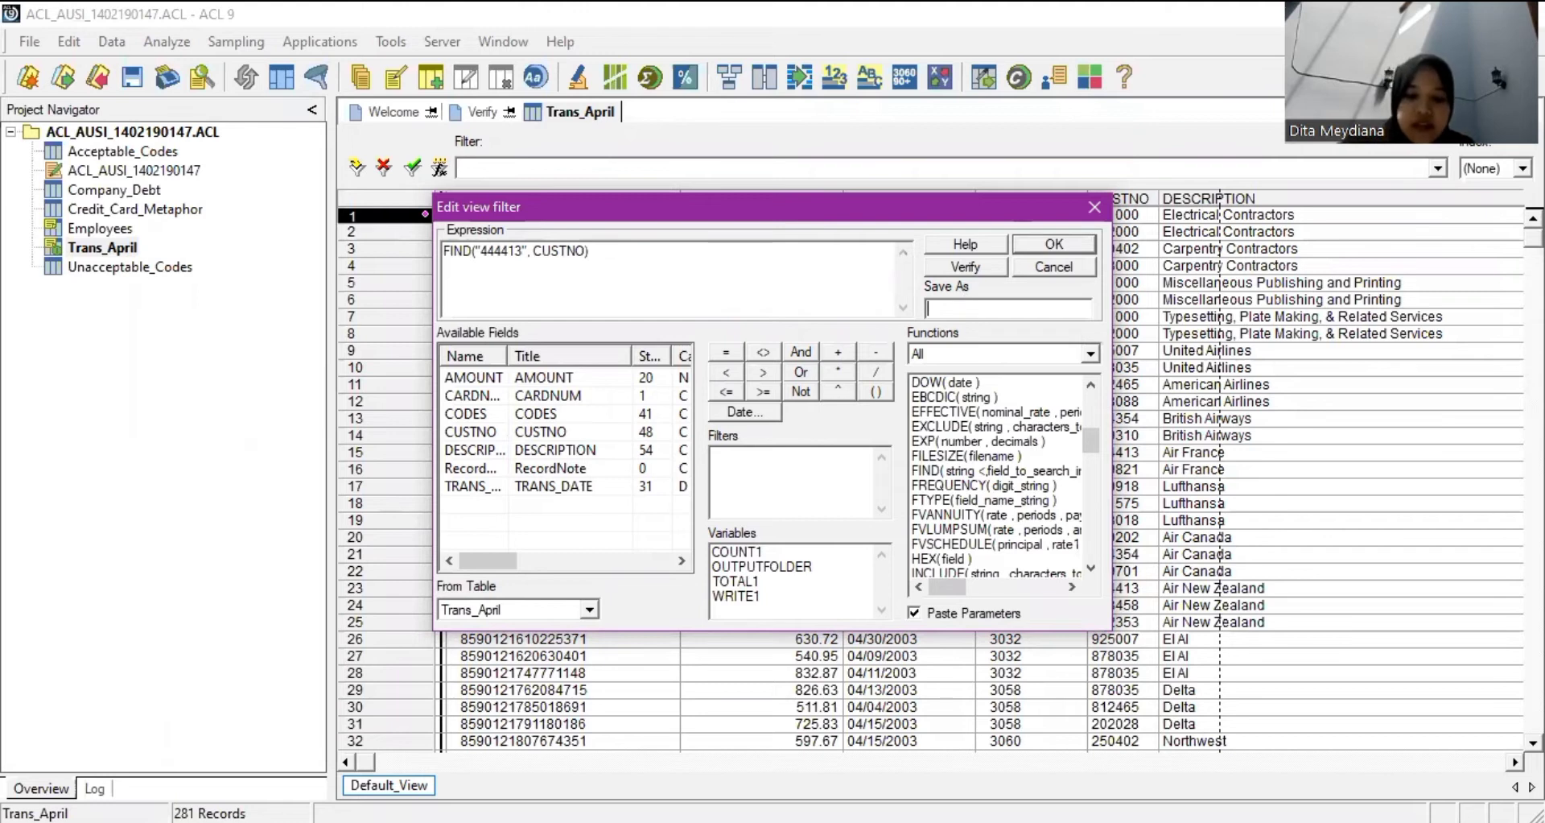
{"action": "type", "text": "CUSTNO"}
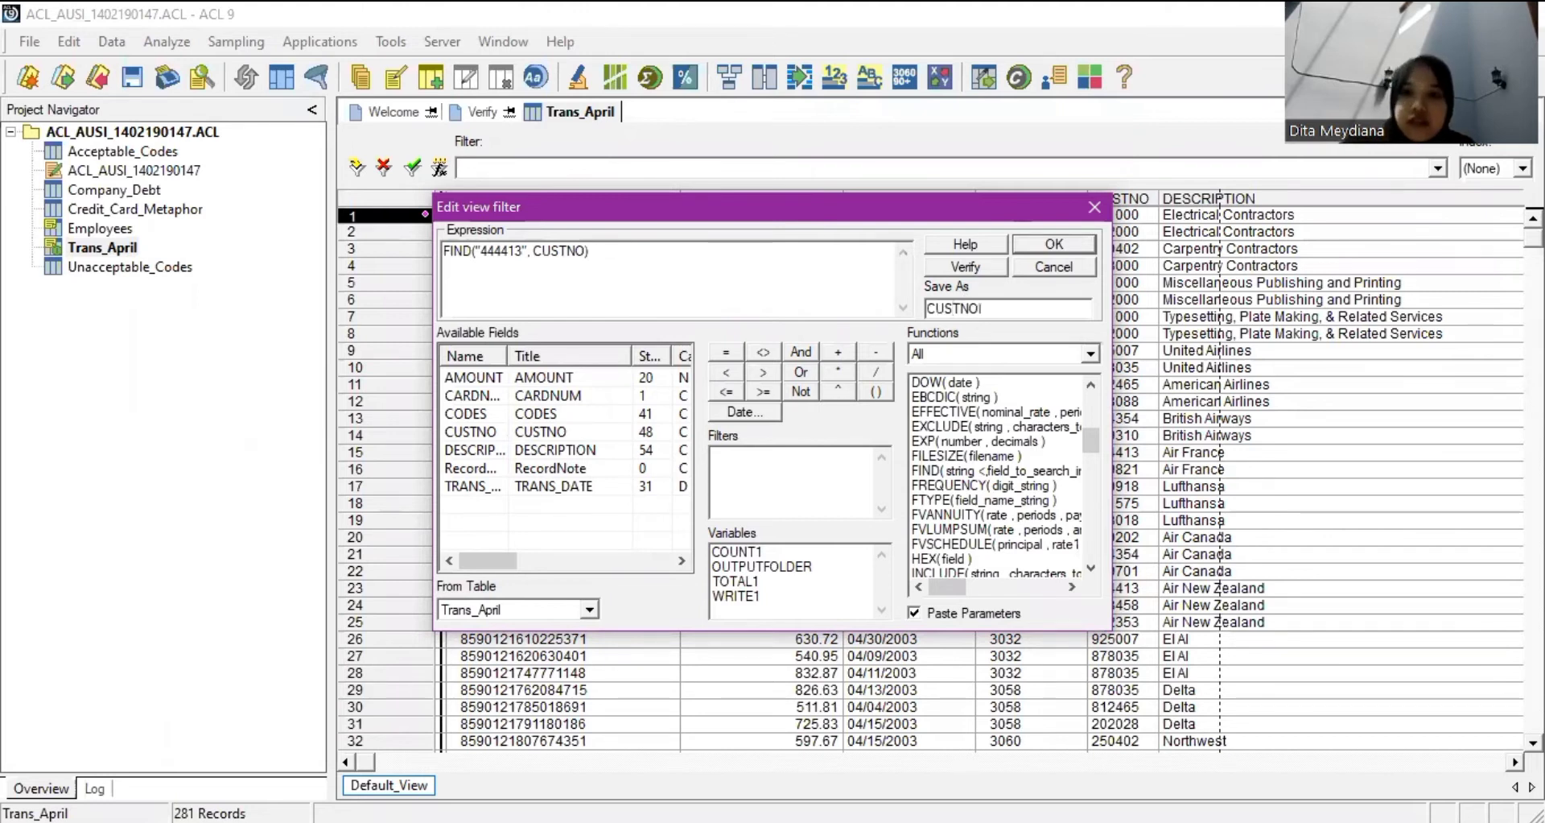
{"action": "type", "text": "445"}
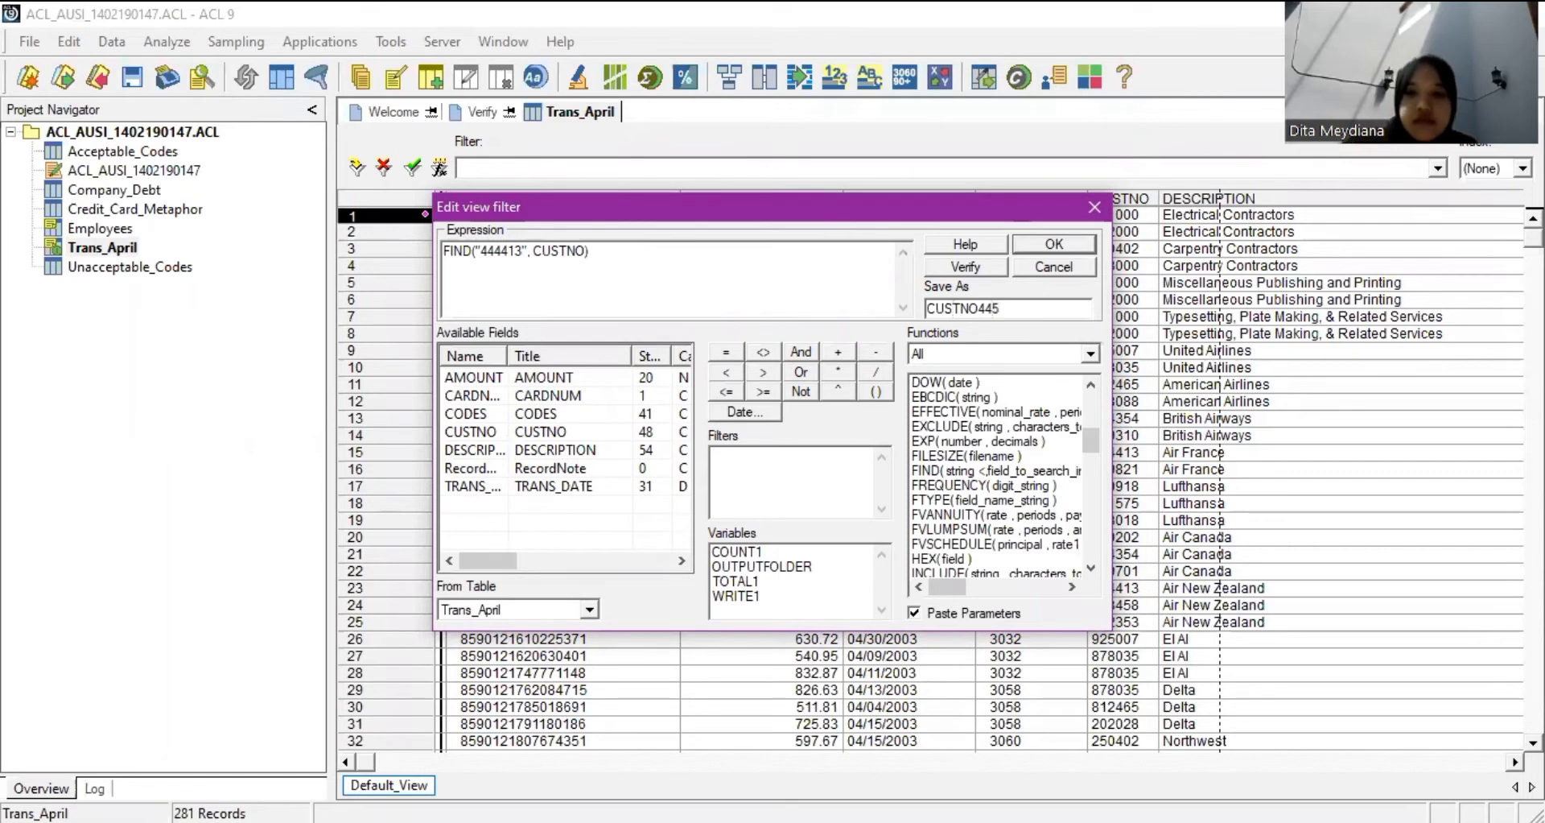
{"action": "key", "text": "BackSpace"}
{"action": "type", "text": "44"}
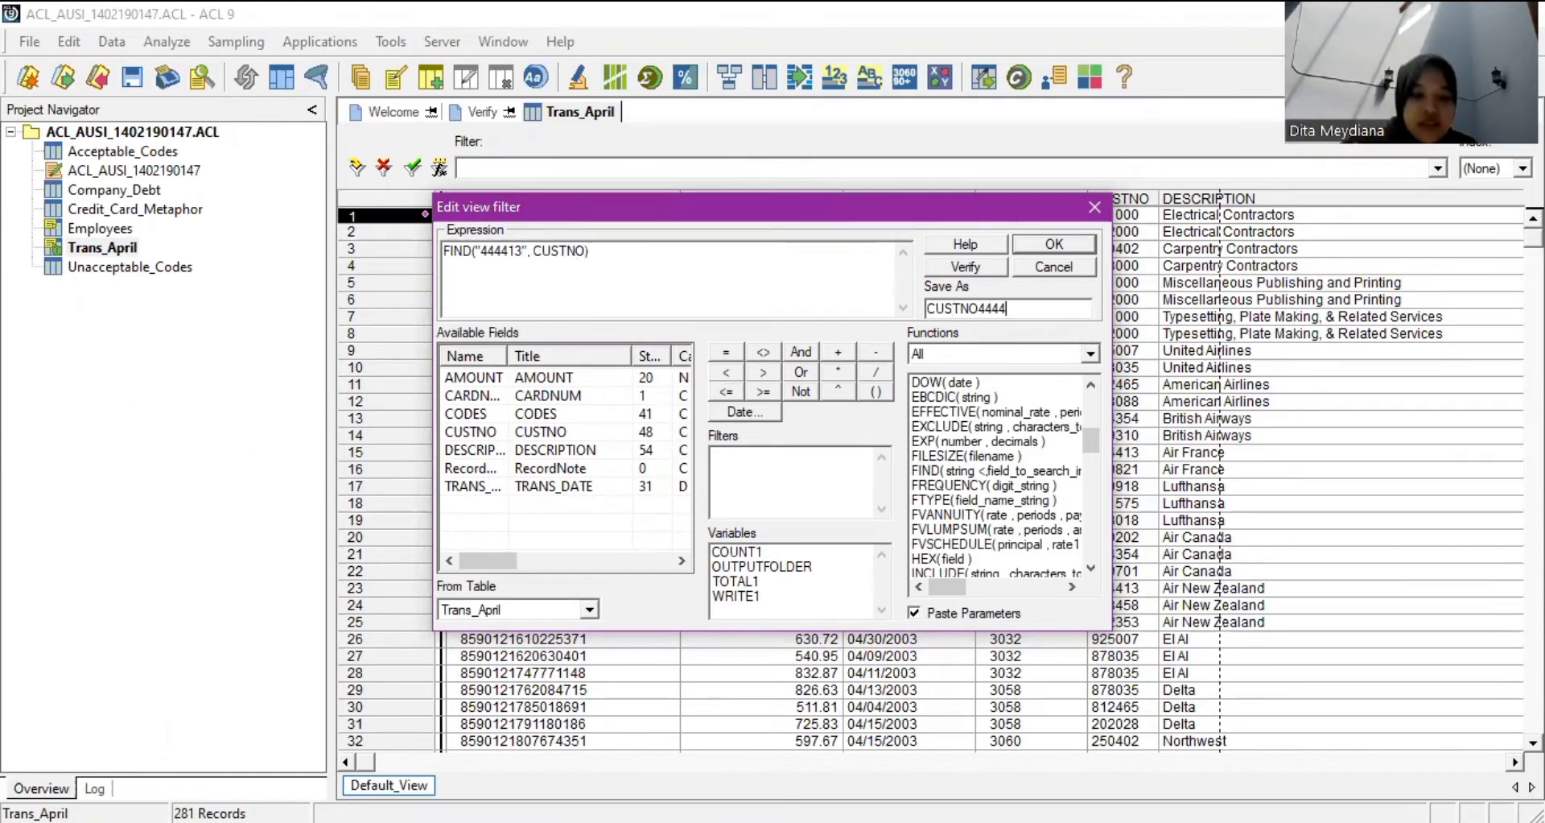
{"action": "type", "text": "13"}
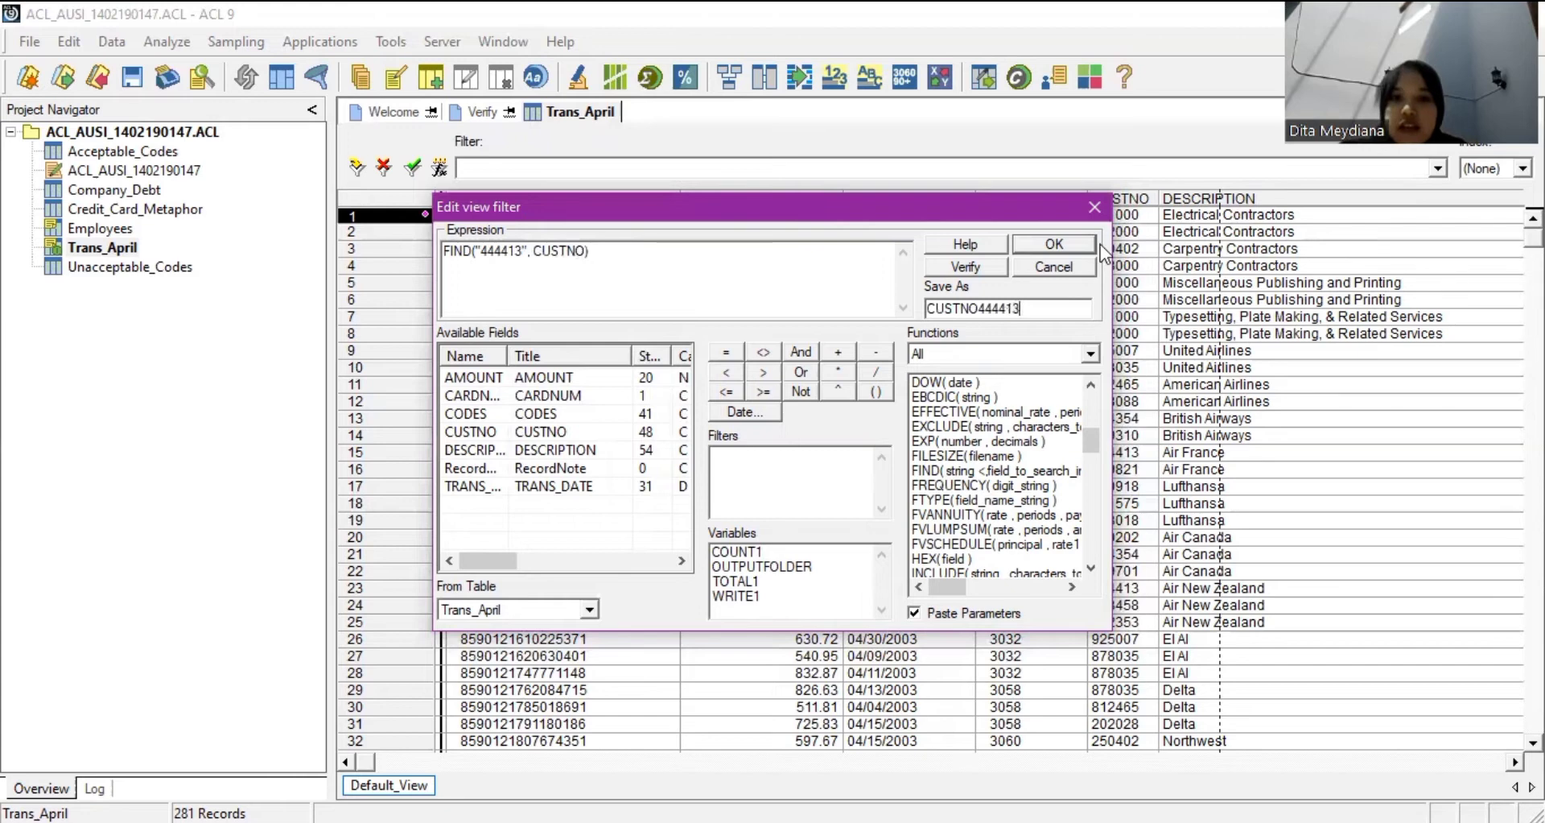
{"action": "key", "text": "Return"}
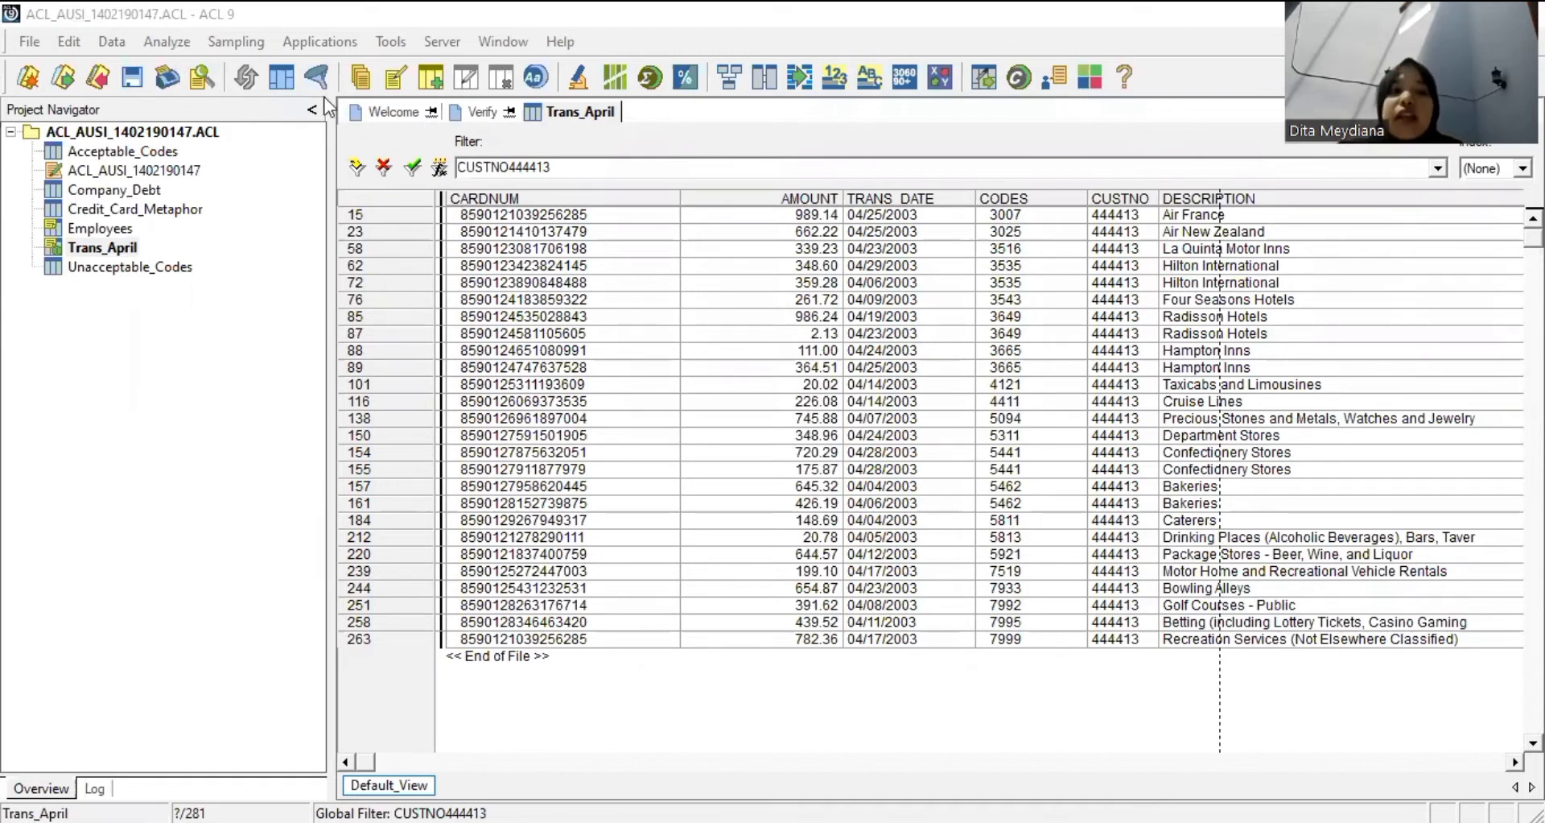
Count records under the CUSTNO444413 filter (26), then return to Trans_April.
{"action": "left_click", "coordinate": [181, 45]}
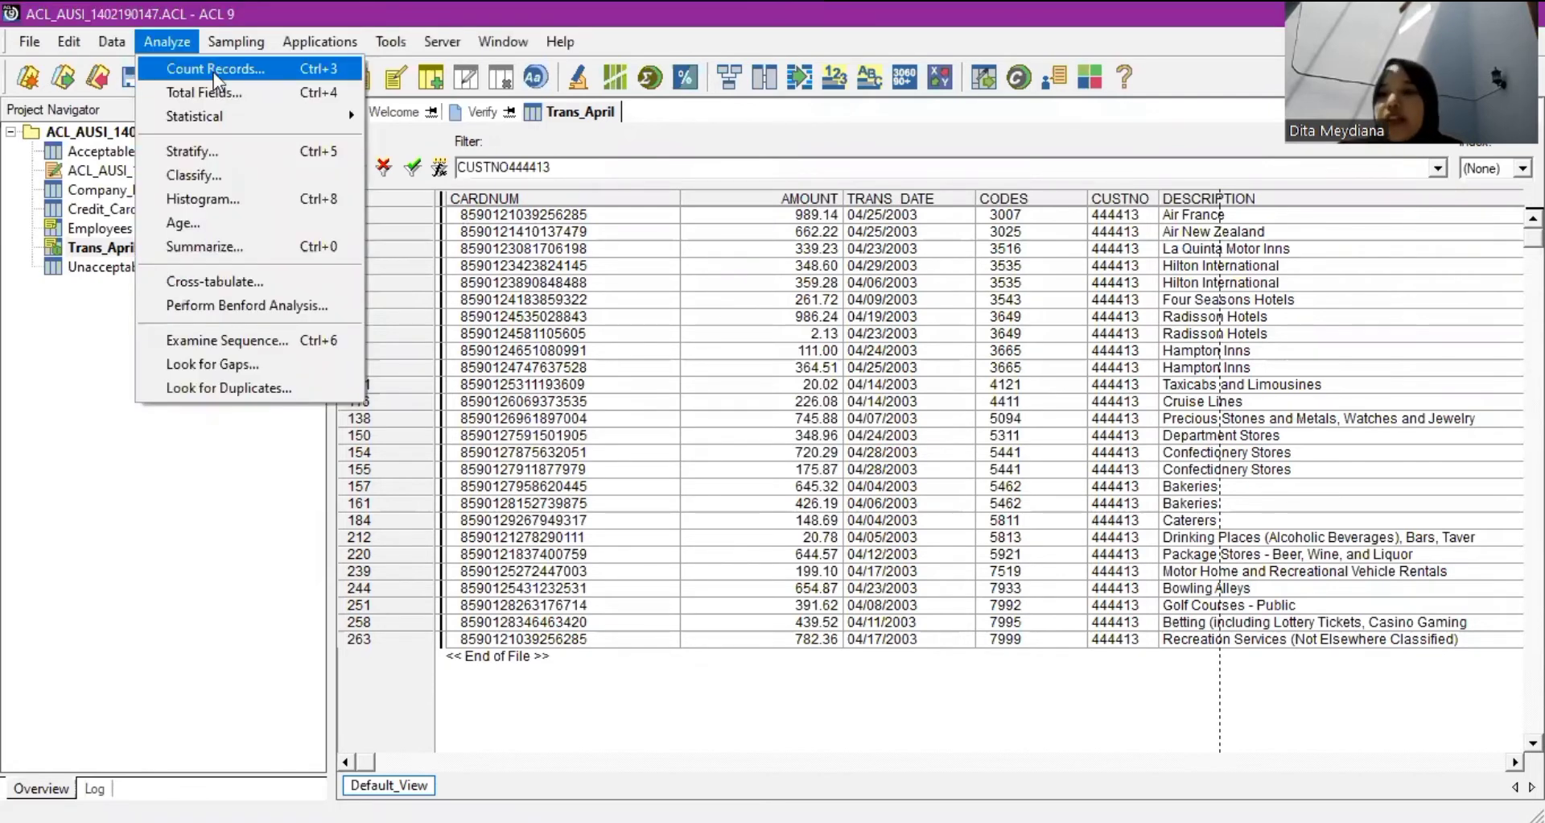
{"action": "left_click", "coordinate": [214, 70]}
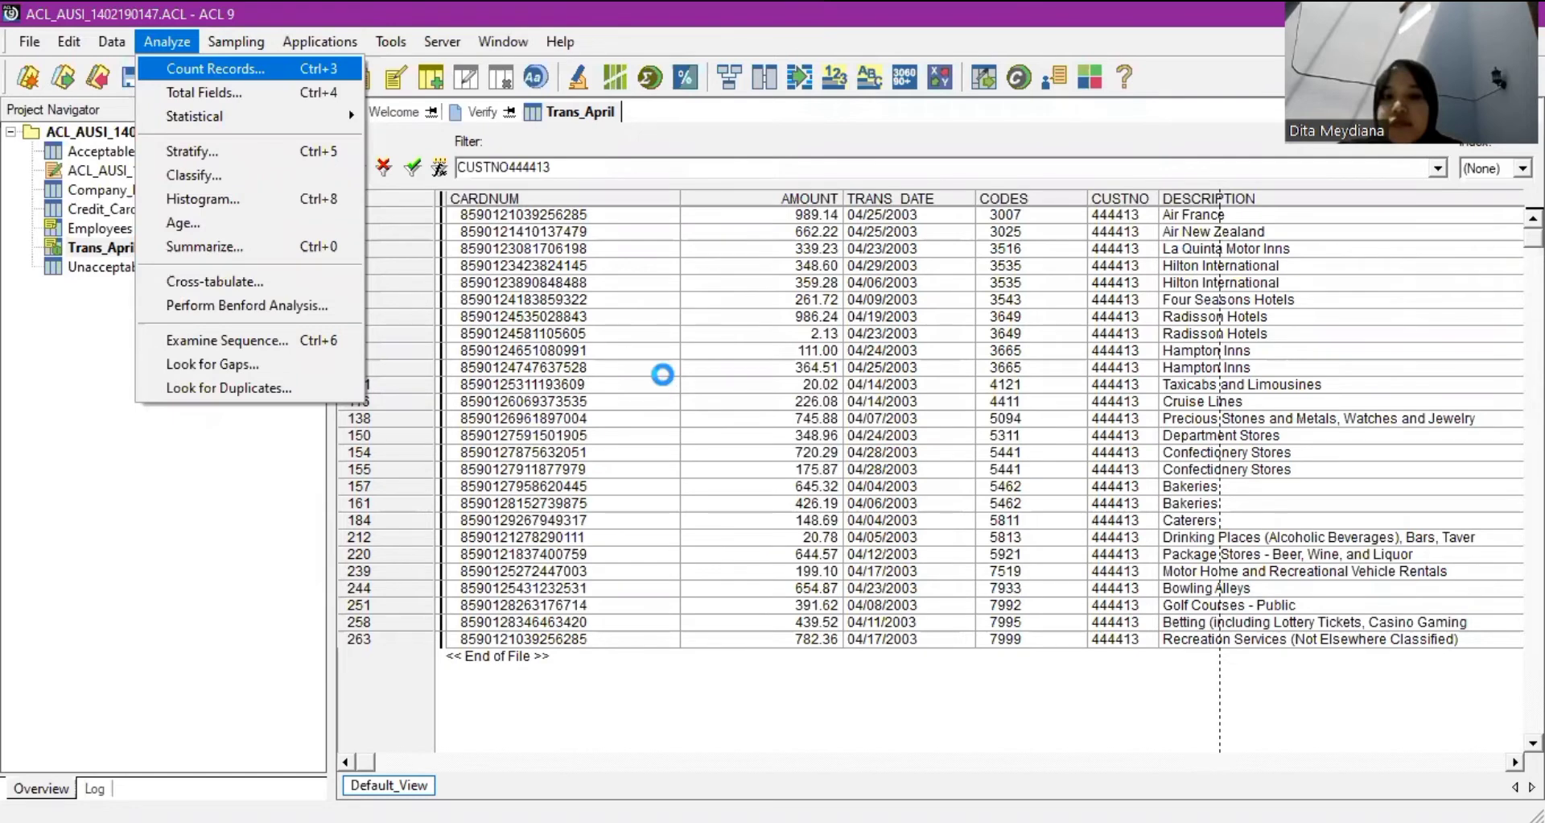
{"action": "double_click", "coordinate": [770, 455]}
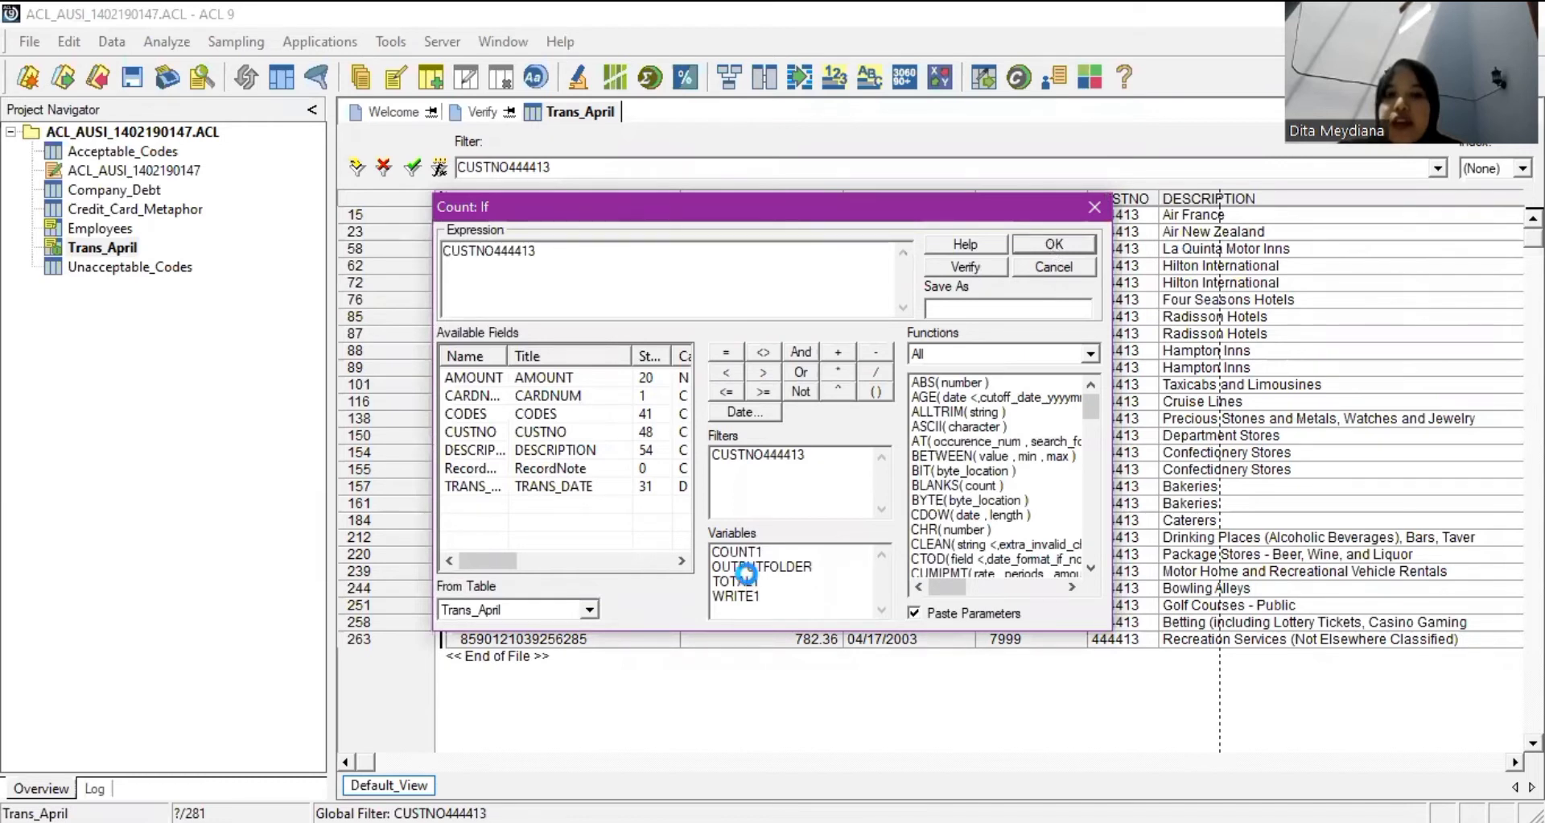
{"action": "key", "text": "Return"}
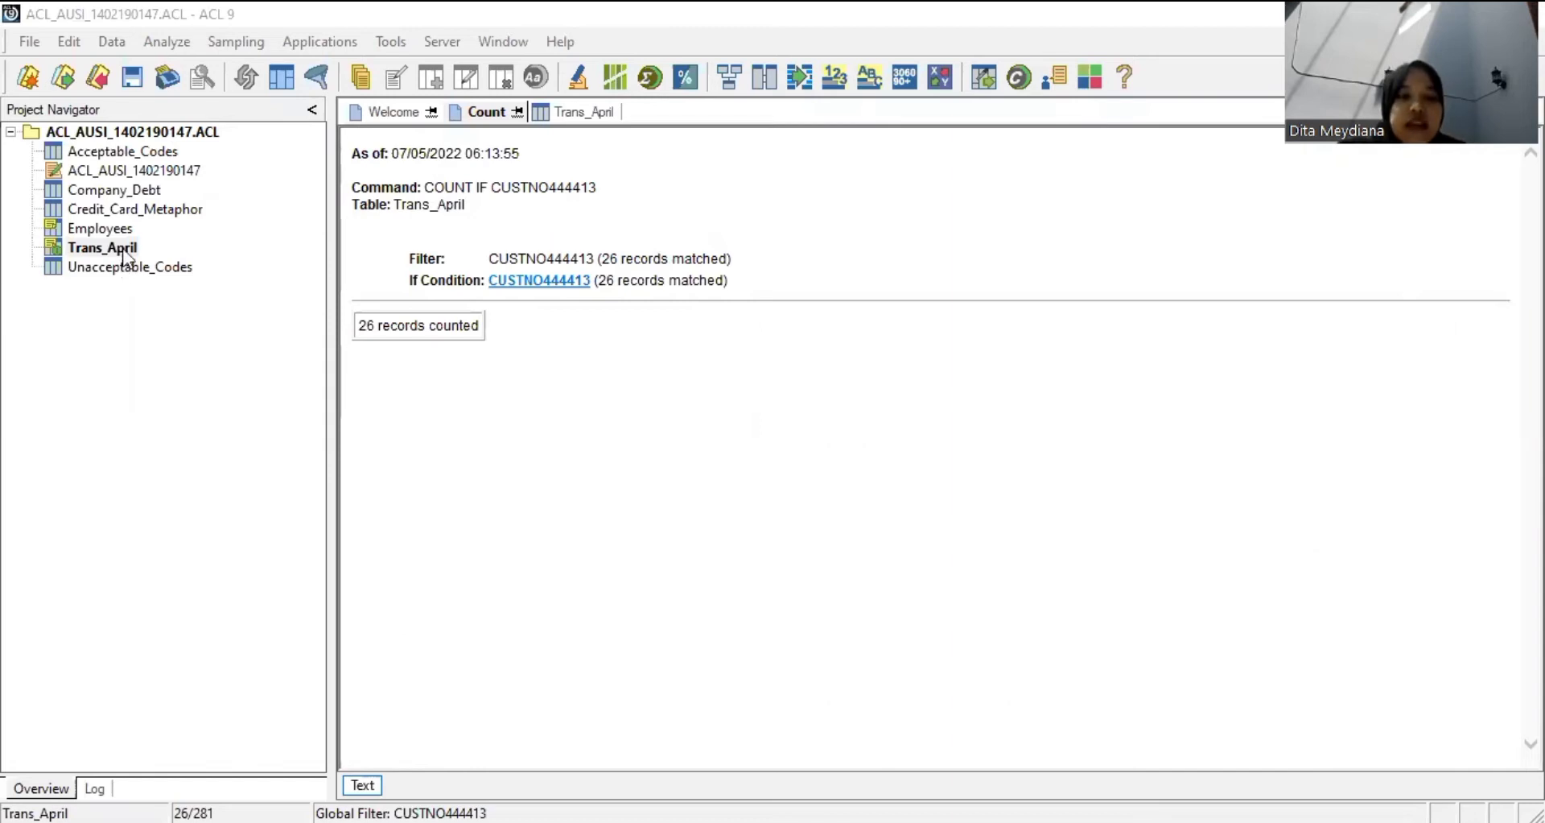
{"action": "left_click", "coordinate": [573, 111]}
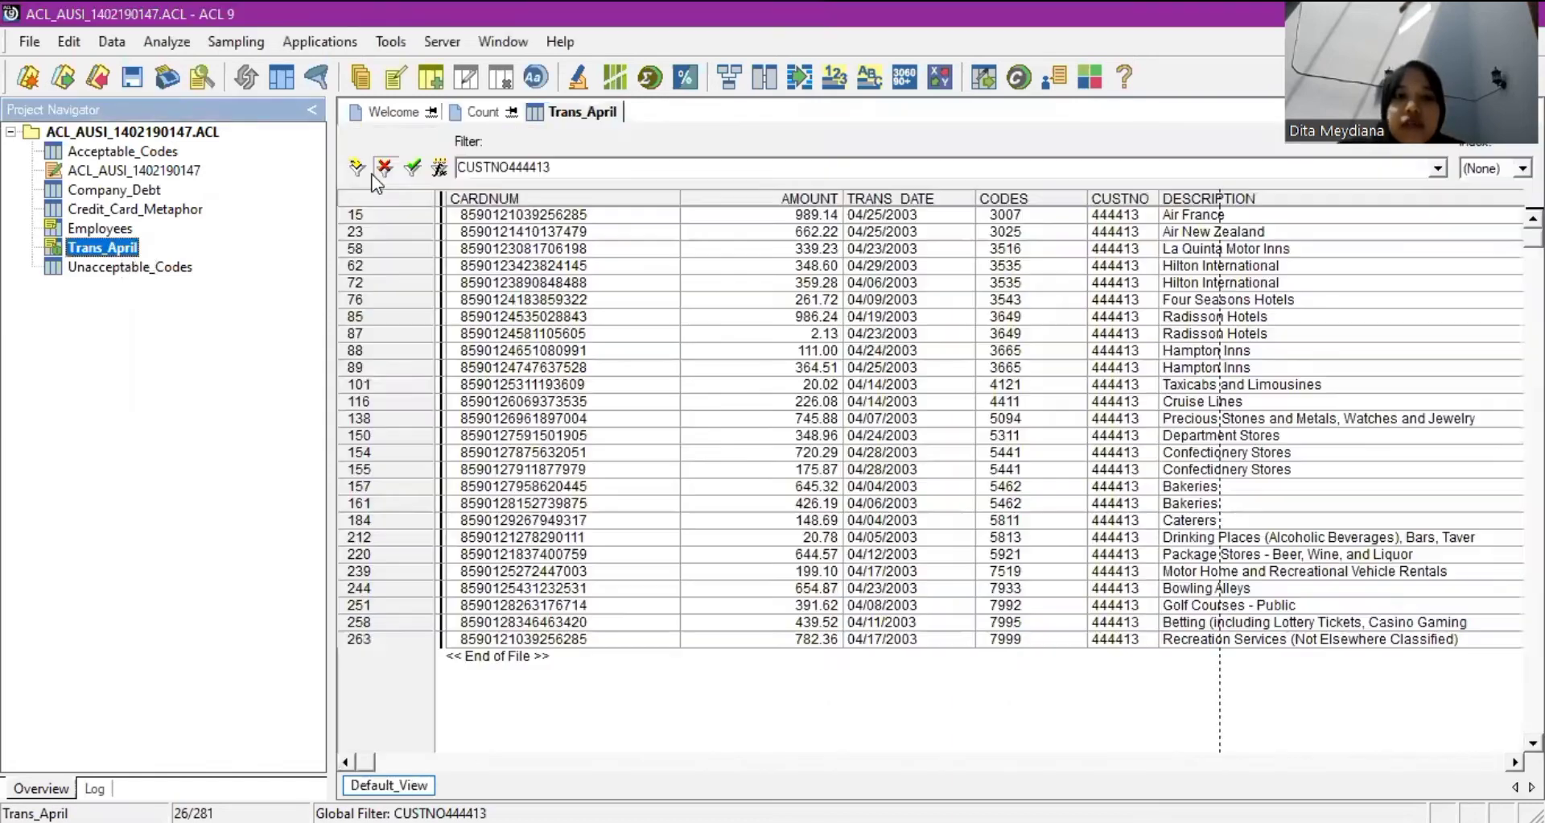
Filter Trans_April with CUSTNO = "444413", then clear it to show all 281 records.
{"action": "left_click", "coordinate": [384, 166]}
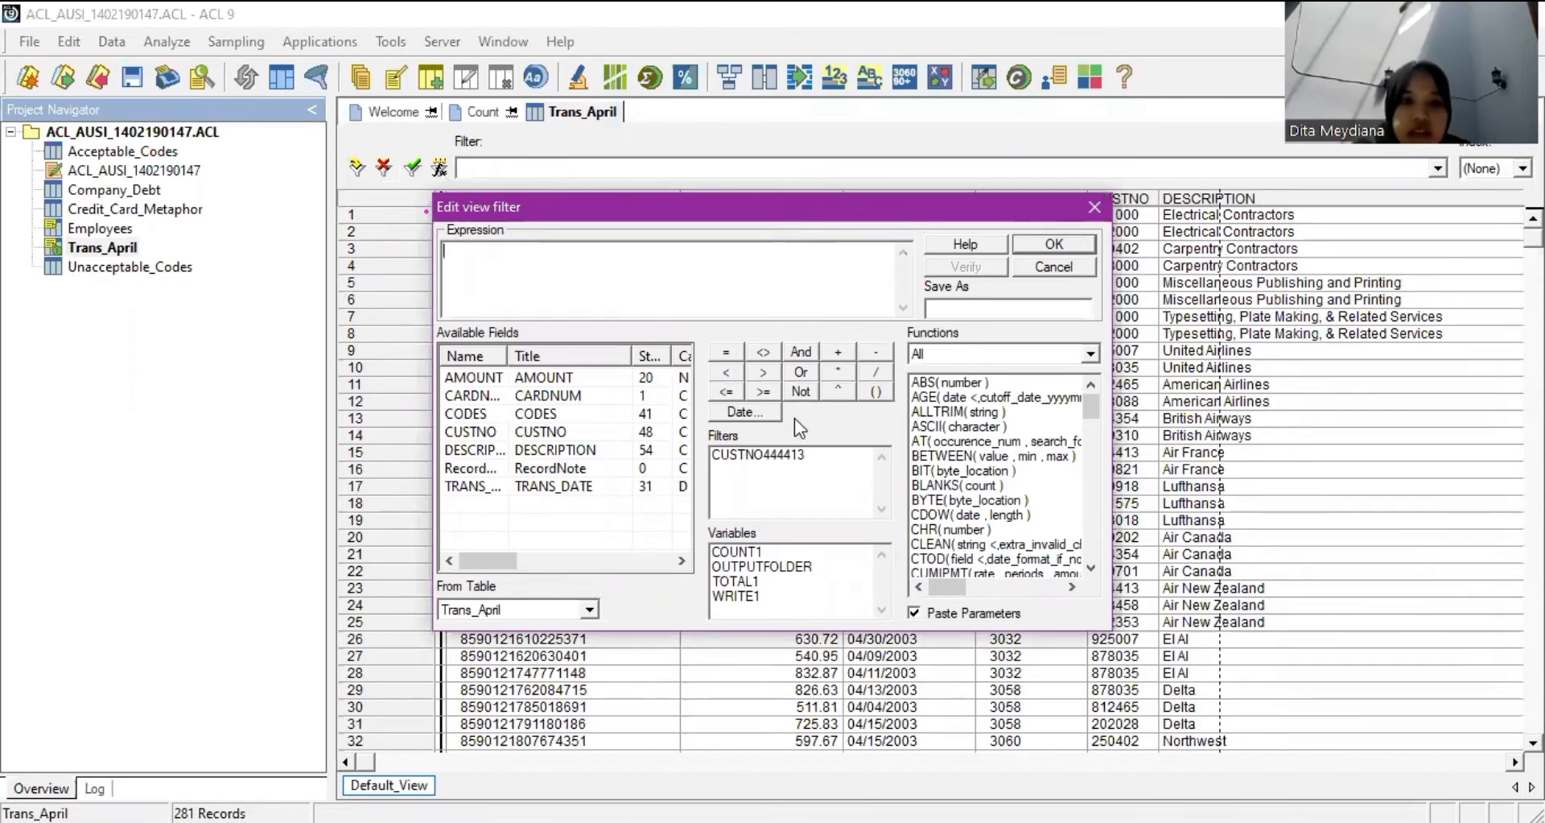
{"action": "double_click", "coordinate": [485, 441]}
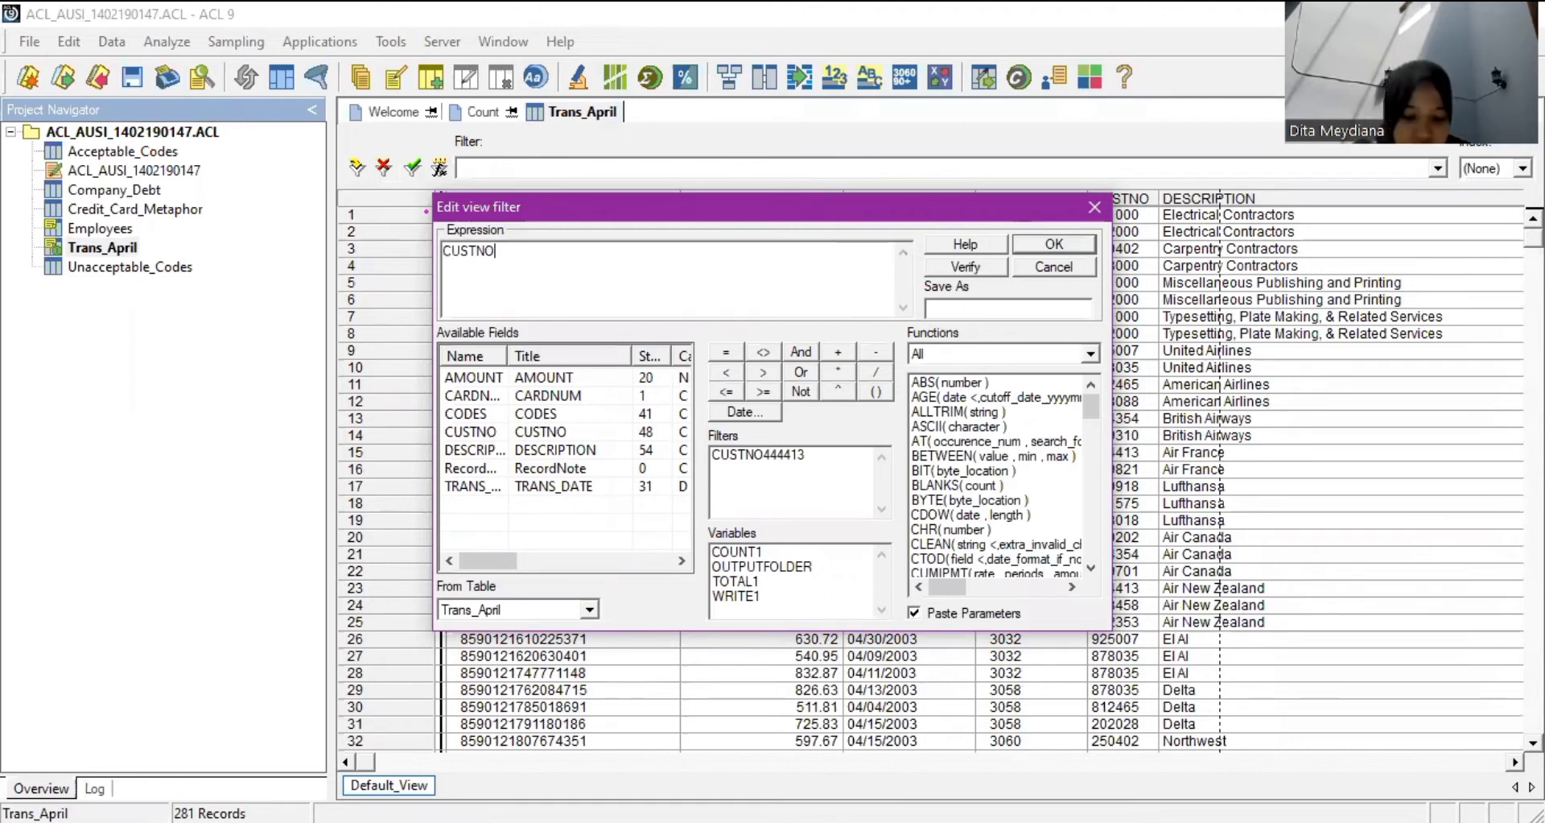
{"action": "type", "text": "\"444"}
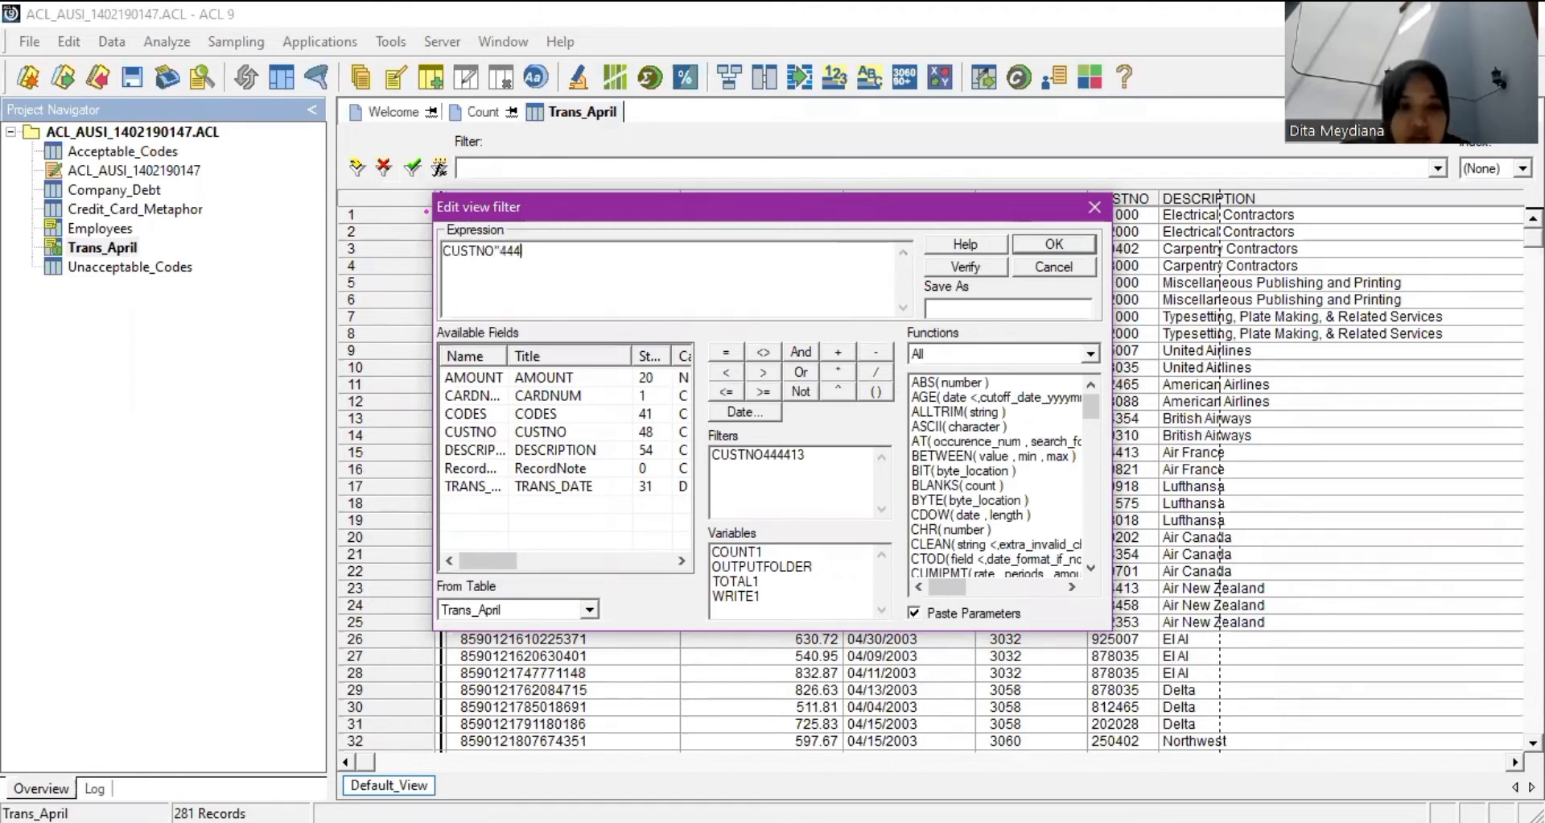
{"action": "type", "text": "413"}
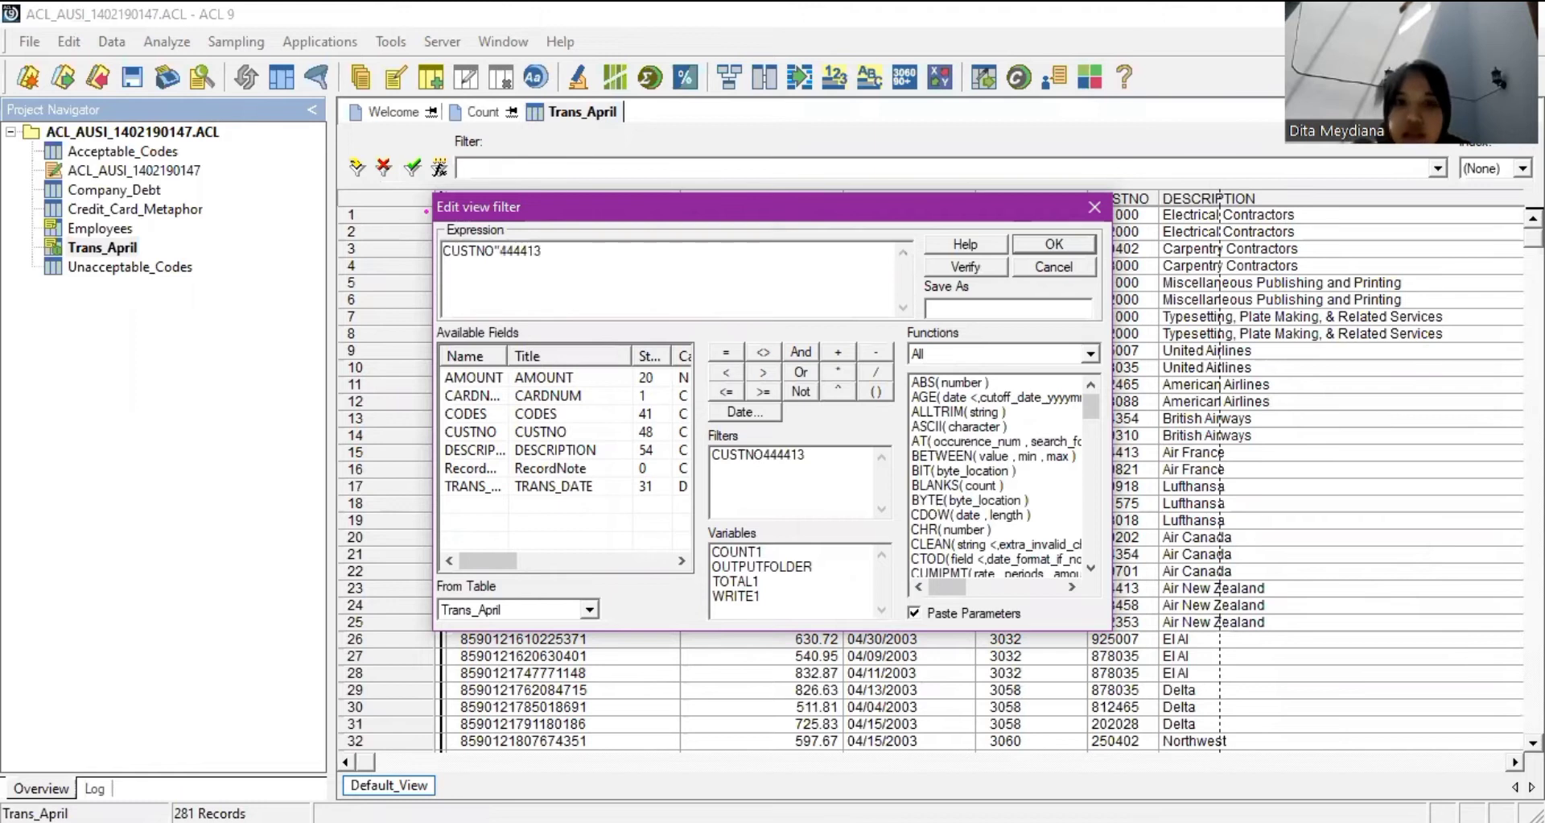
{"action": "type", "text": "\""}
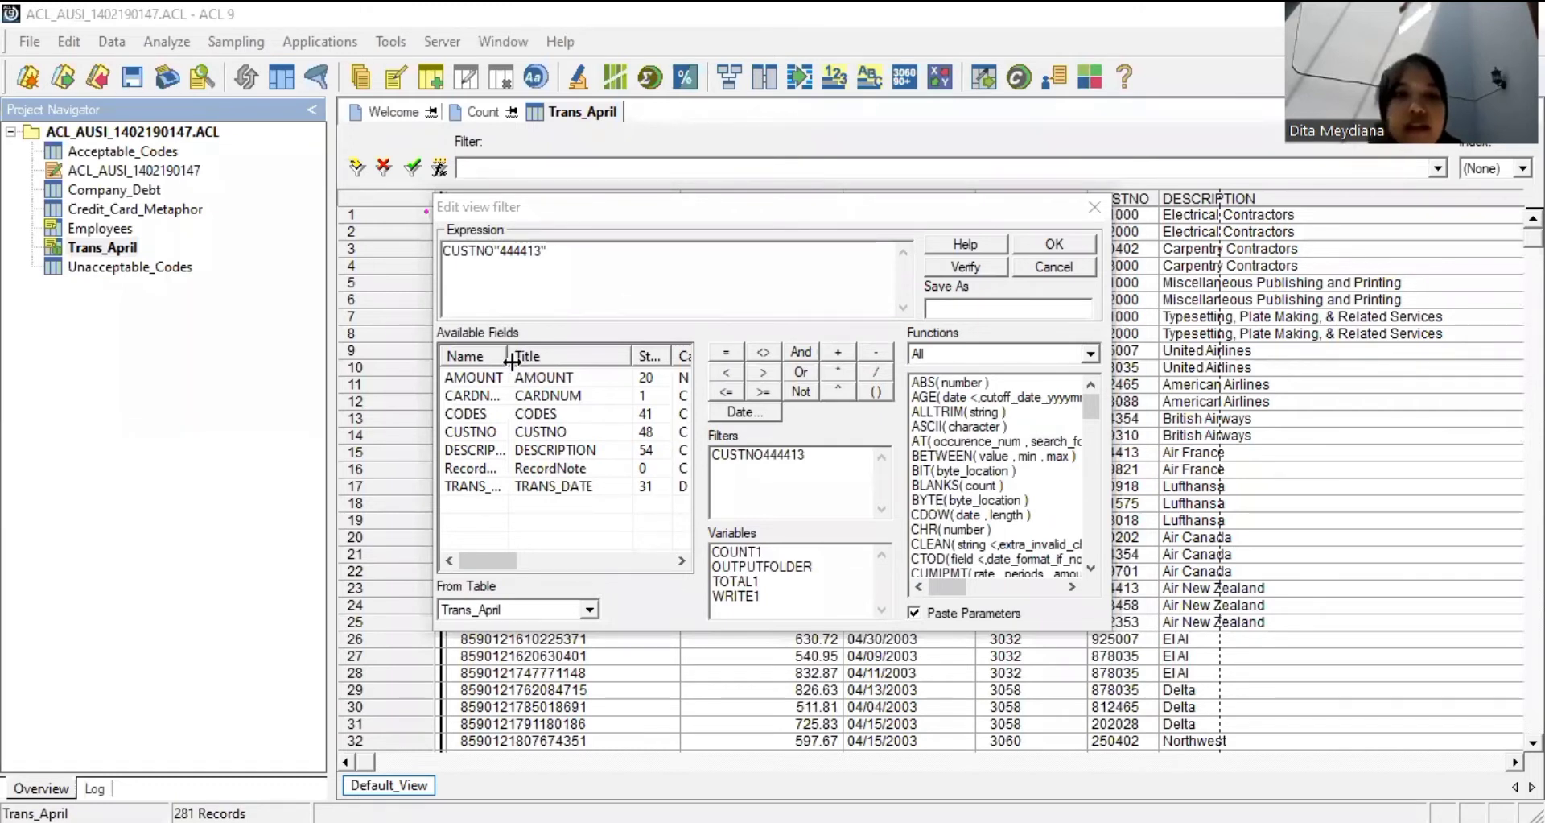
{"action": "left_click", "coordinate": [722, 360]}
{"action": "left_click", "coordinate": [722, 354]}
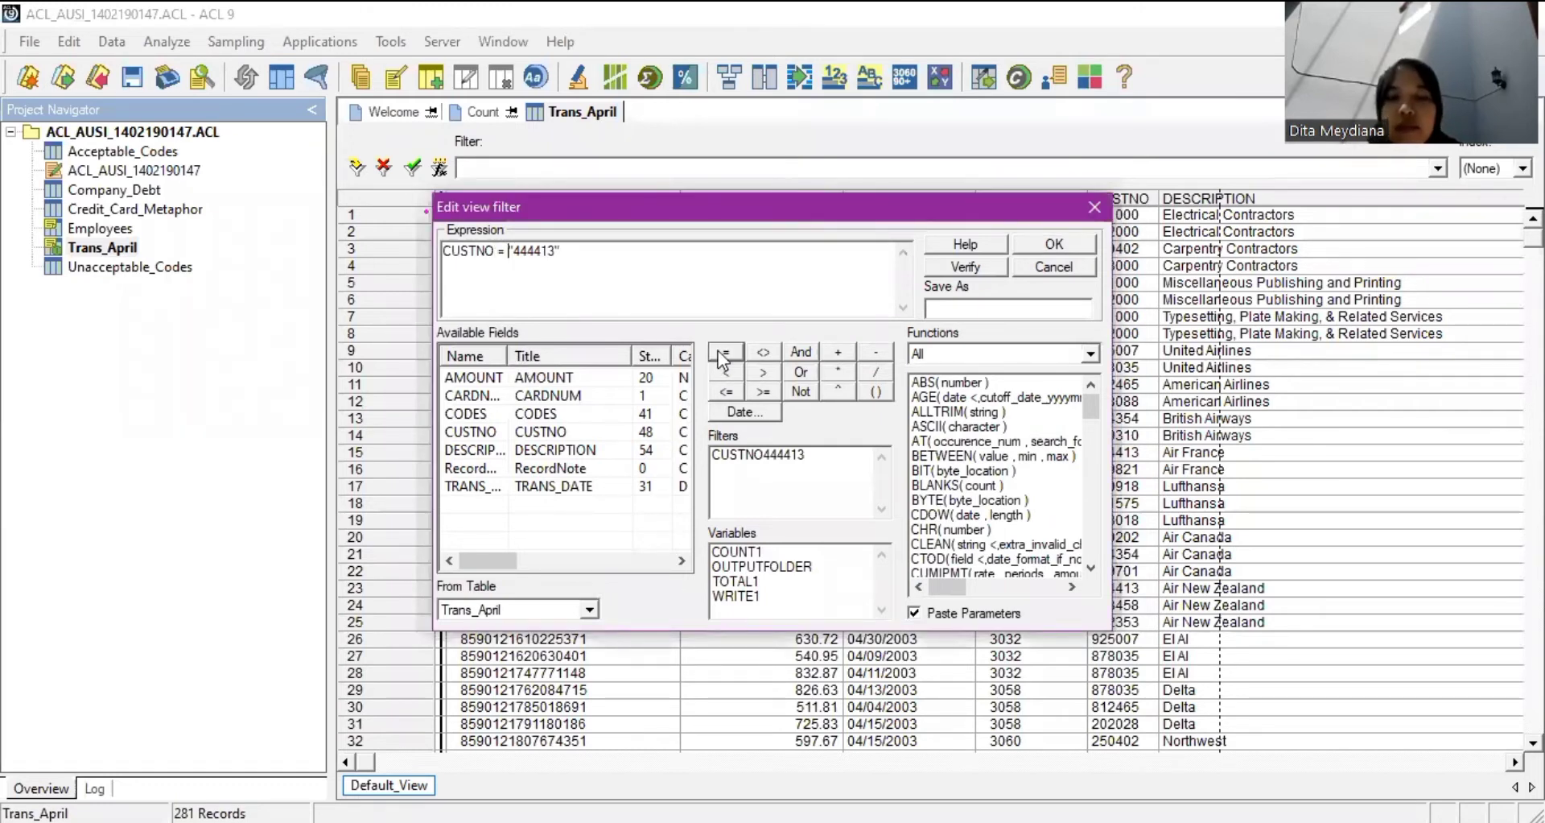
{"action": "left_click", "coordinate": [1033, 246]}
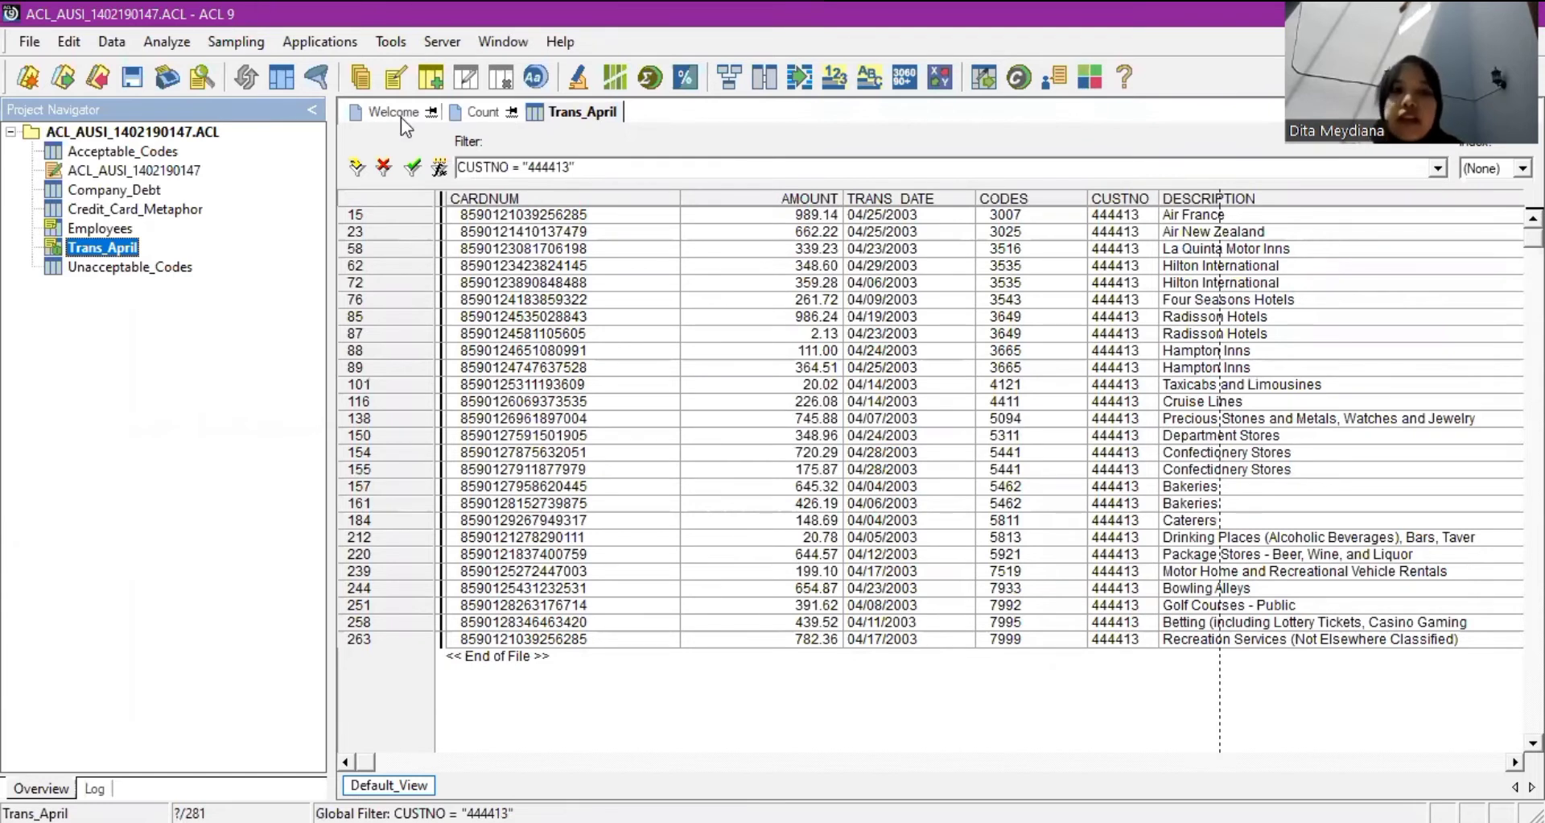
{"action": "left_click", "coordinate": [385, 168]}
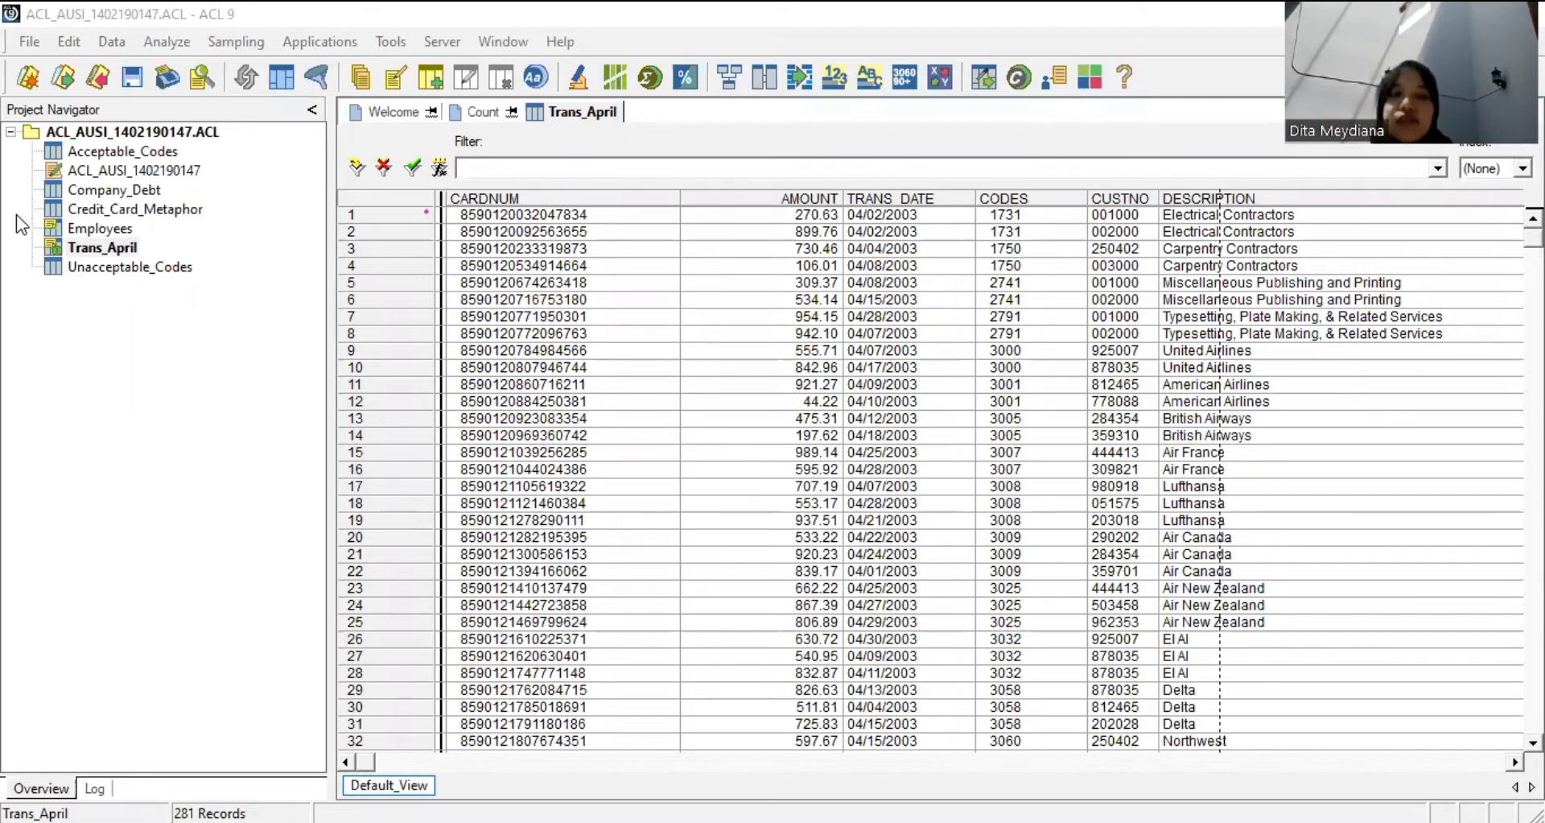
Open Credit_Card_Metaphor and quick-sort the NEWBAL column descending.
{"action": "double_click", "coordinate": [121, 209]}
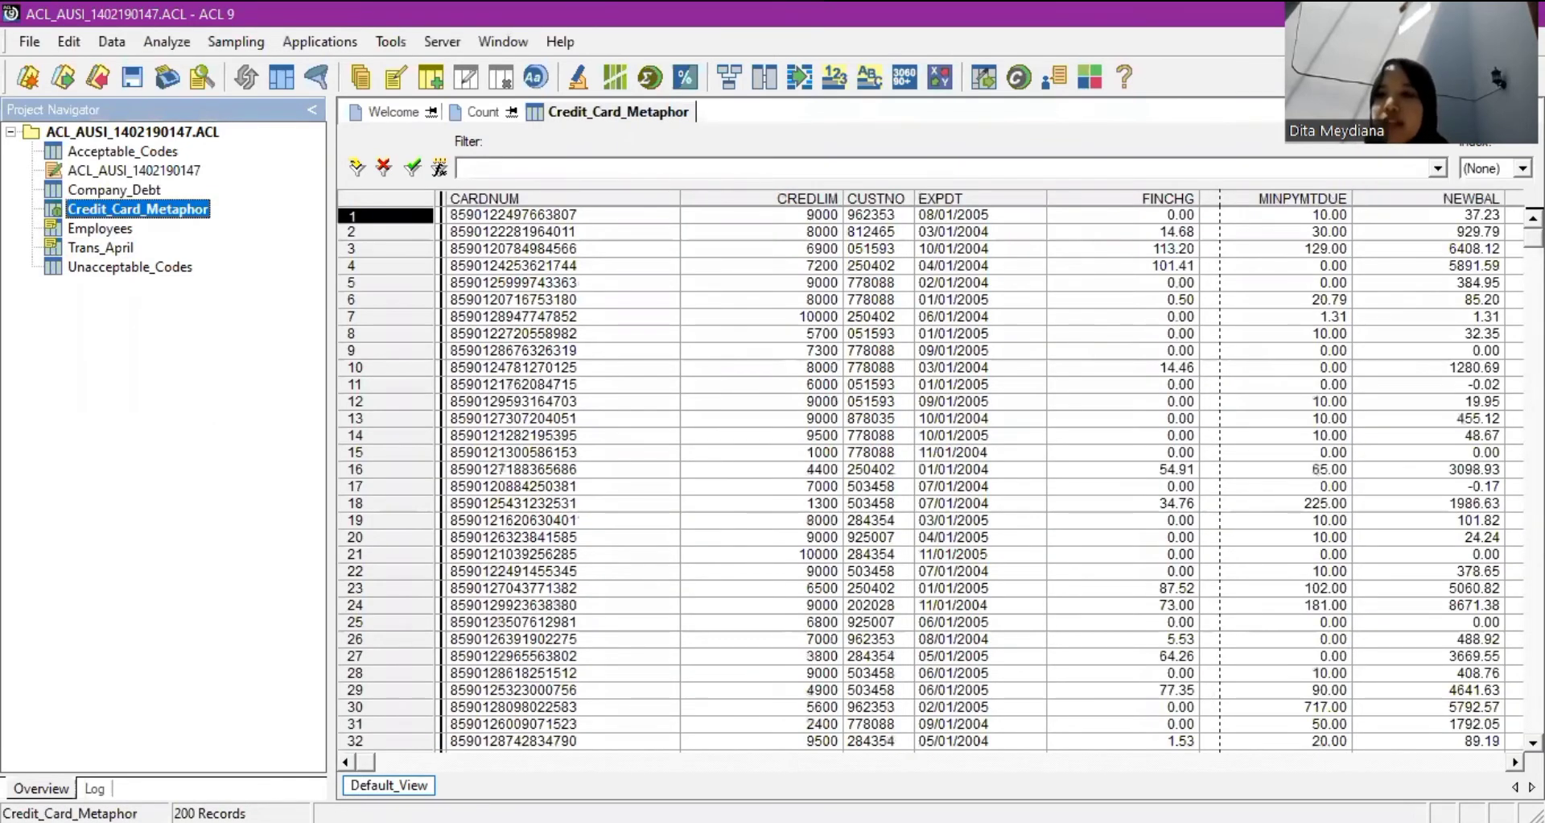
{"action": "left_click", "coordinate": [1456, 198]}
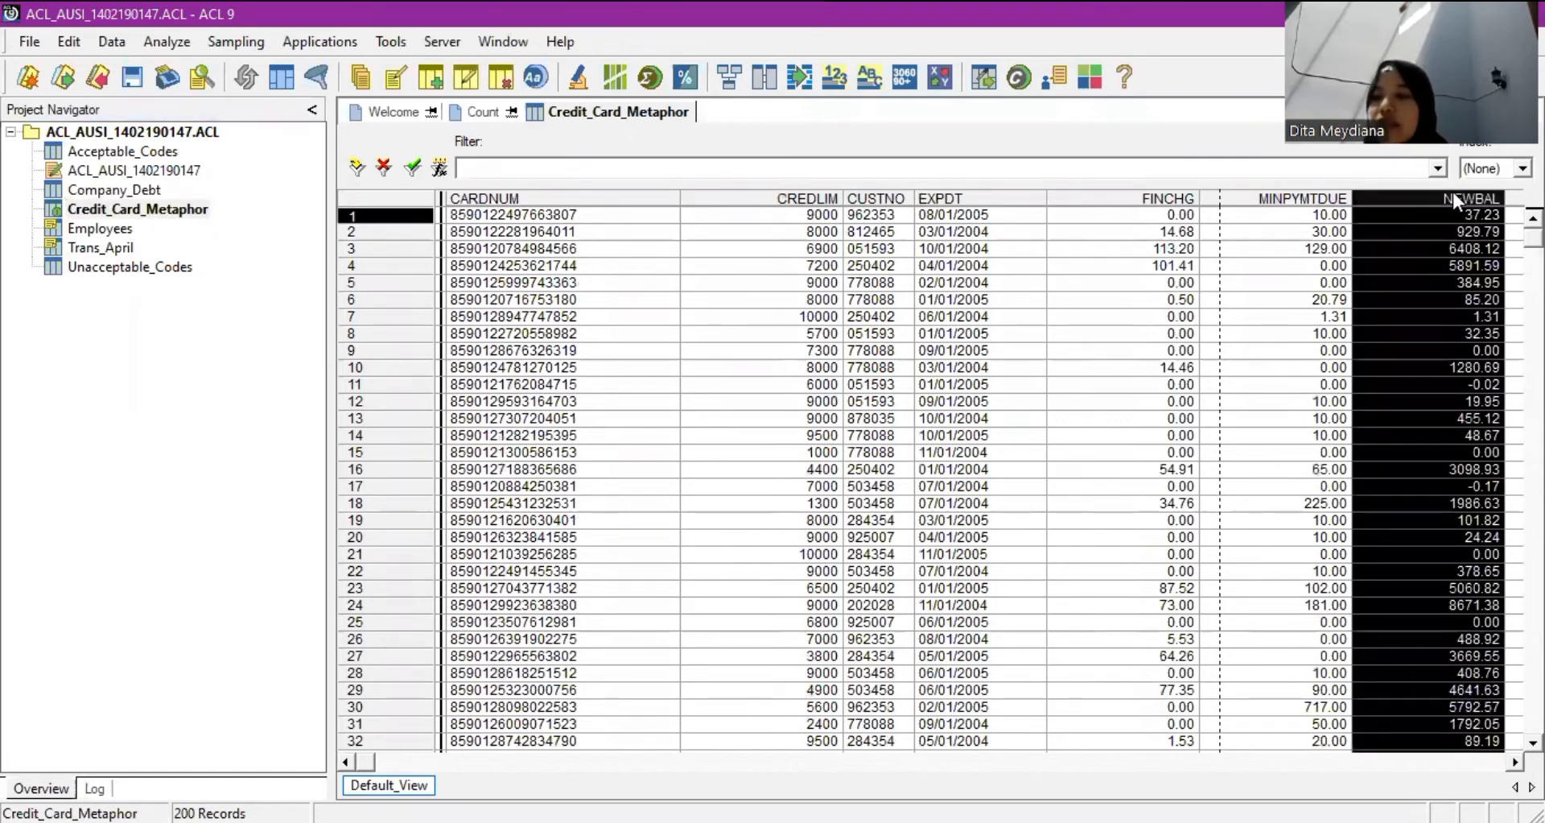
{"action": "right_click", "coordinate": [1452, 194]}
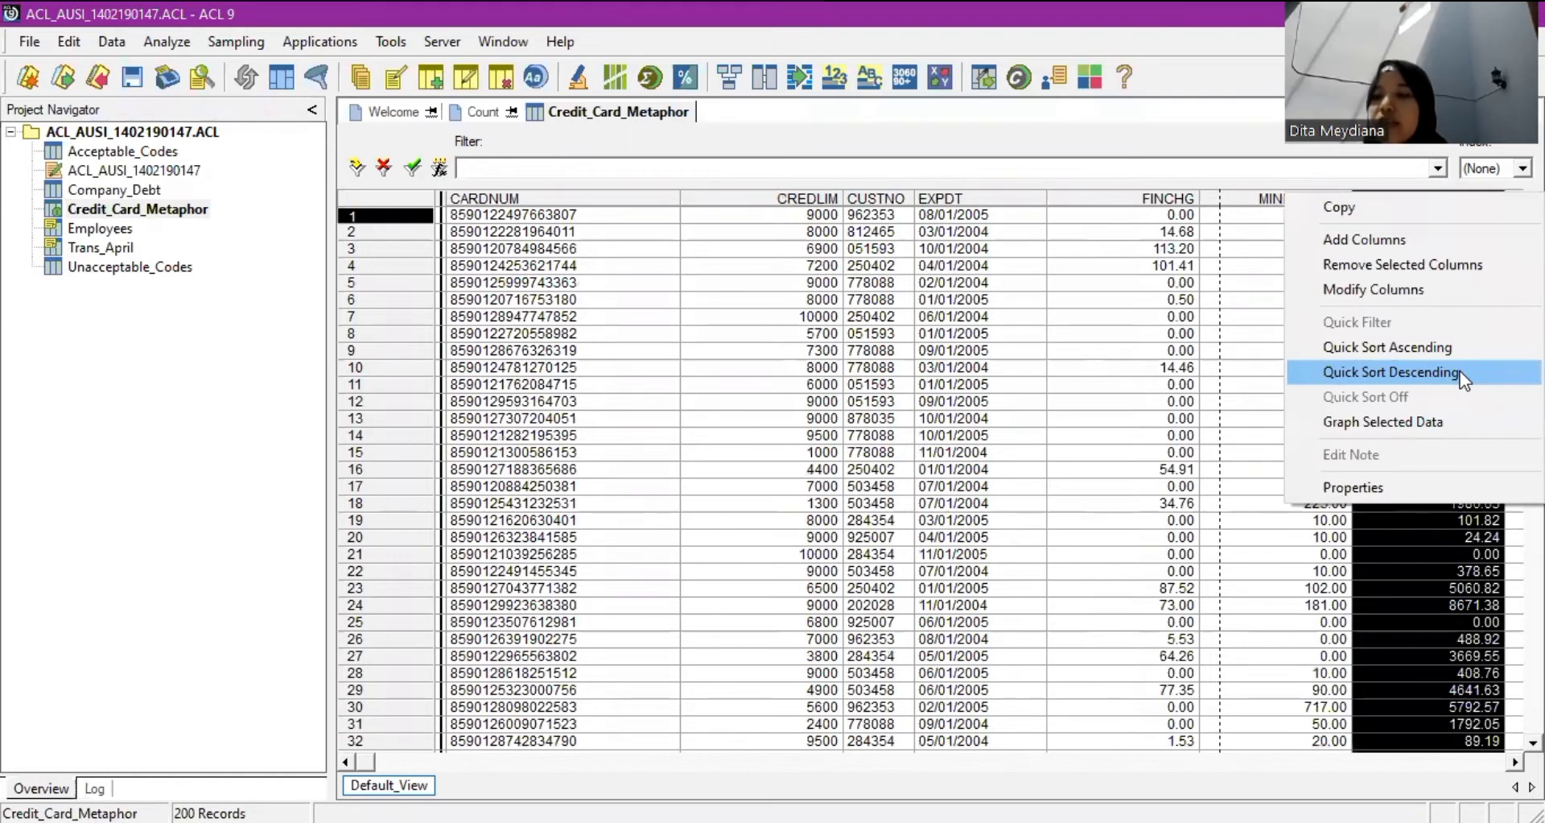
{"action": "left_click", "coordinate": [1460, 371]}
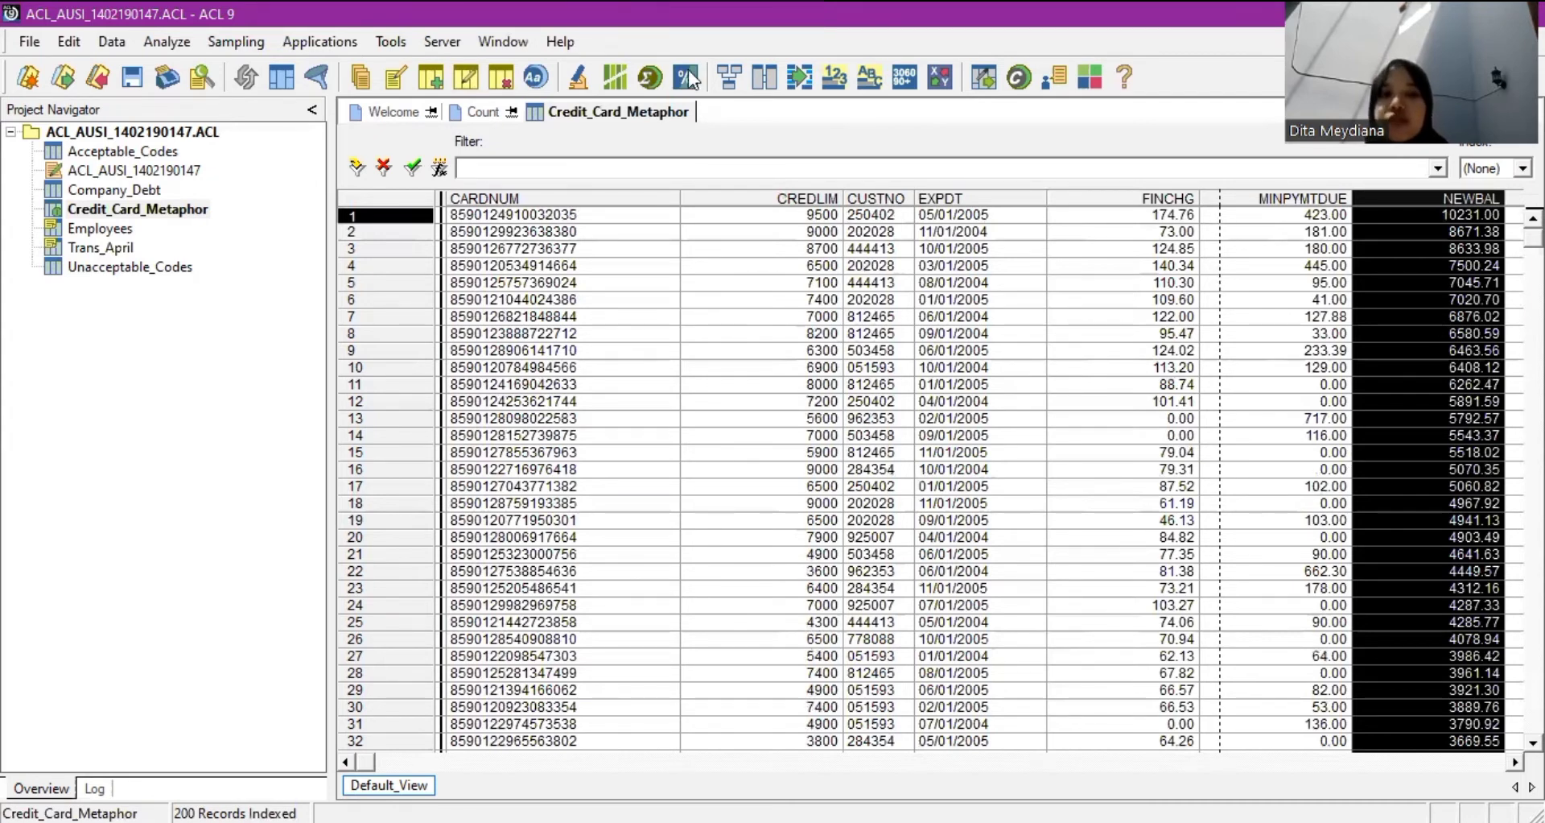
{"action": "left_click", "coordinate": [440, 168]}
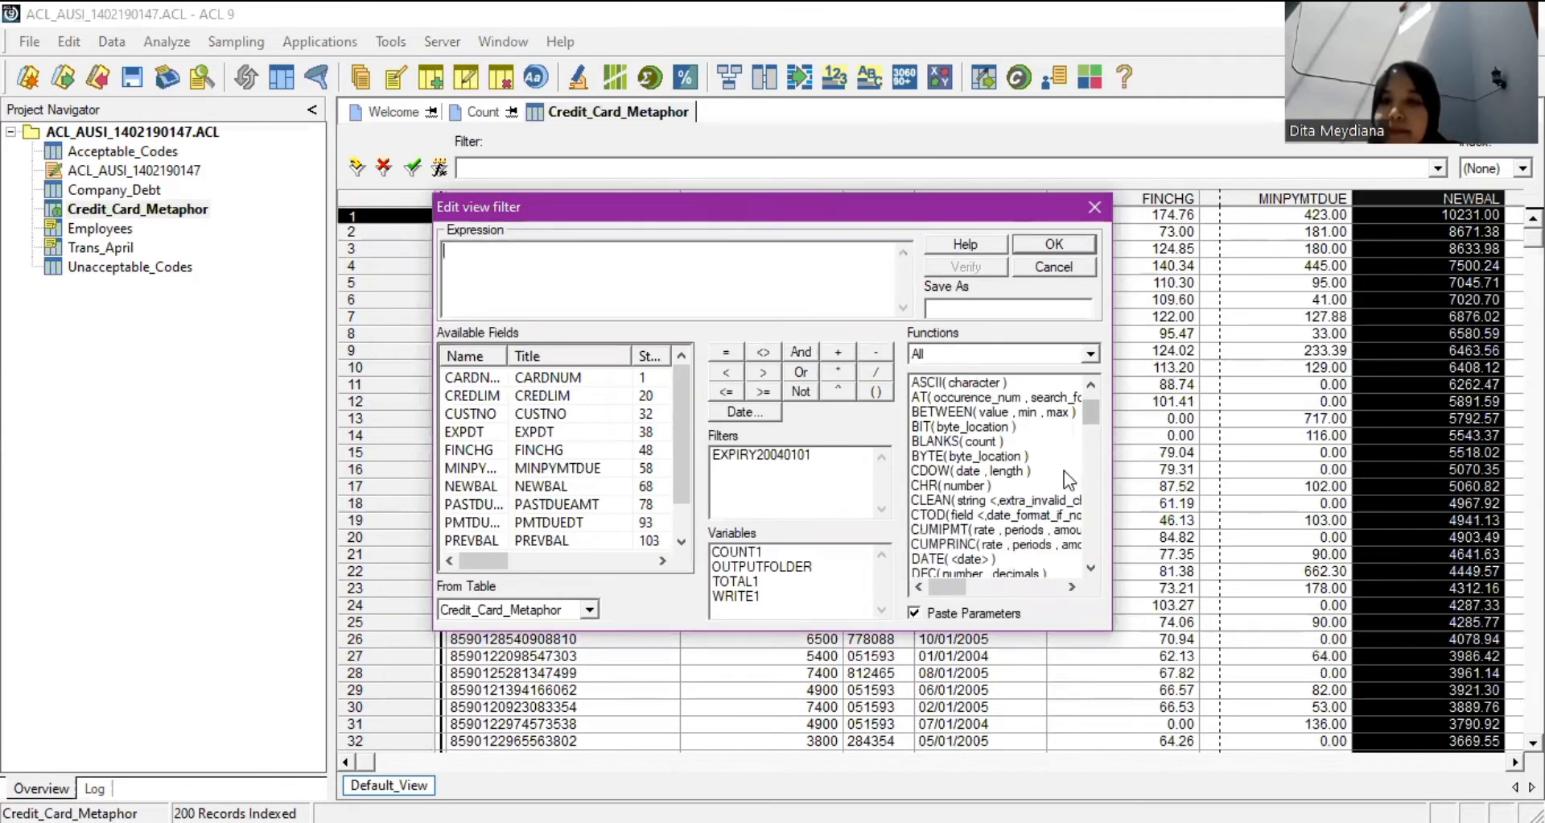
Filter Credit_Card_Metaphor to NEWBAL > 2000, saved as NEWBAL2000.
{"action": "scroll", "coordinate": [606, 452], "scroll_direction": "down", "scroll_amount": 2}
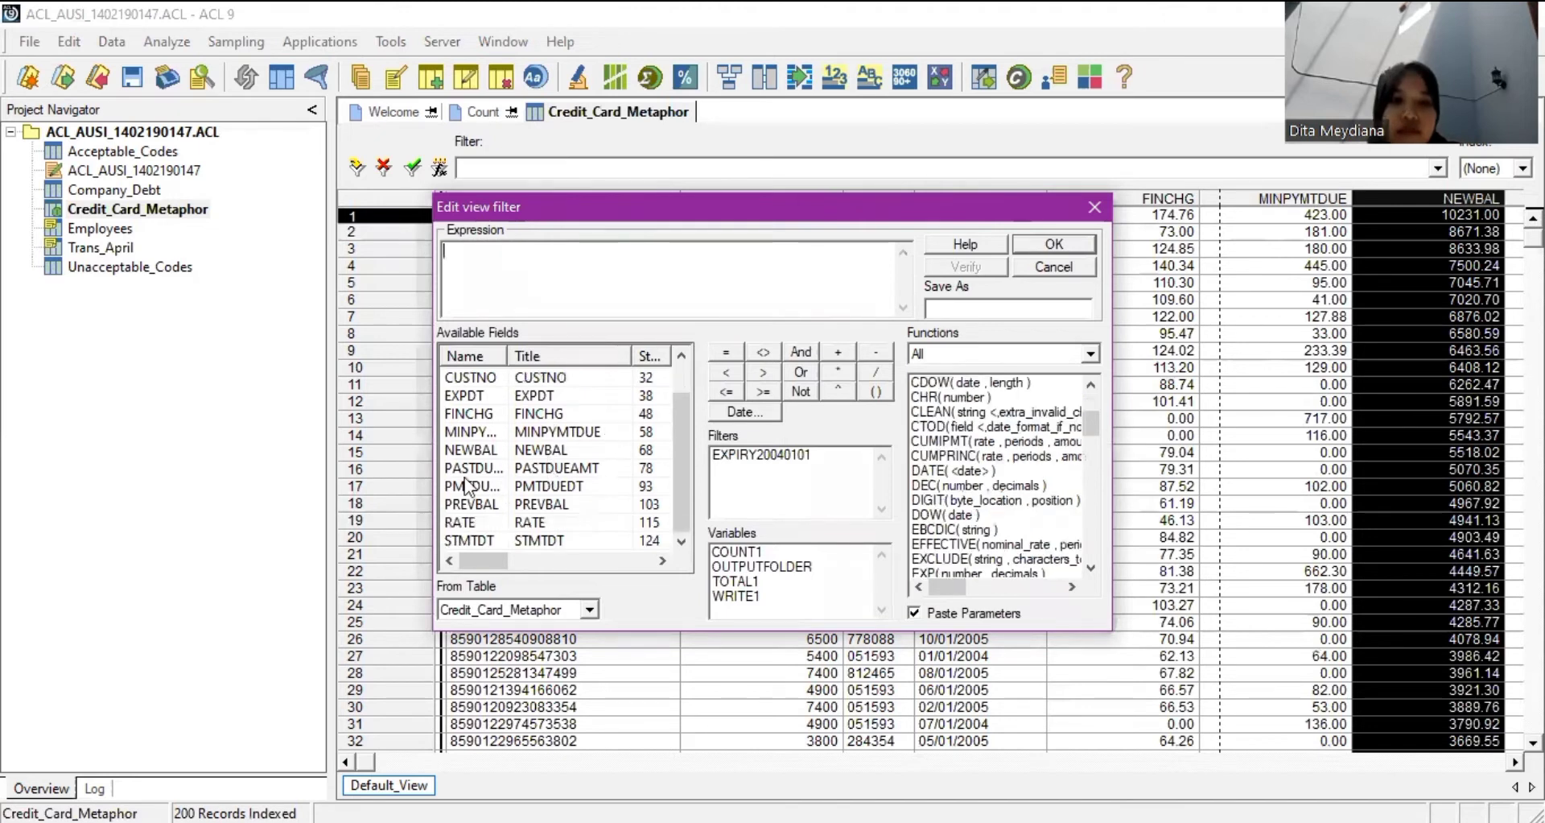
{"action": "double_click", "coordinate": [493, 451]}
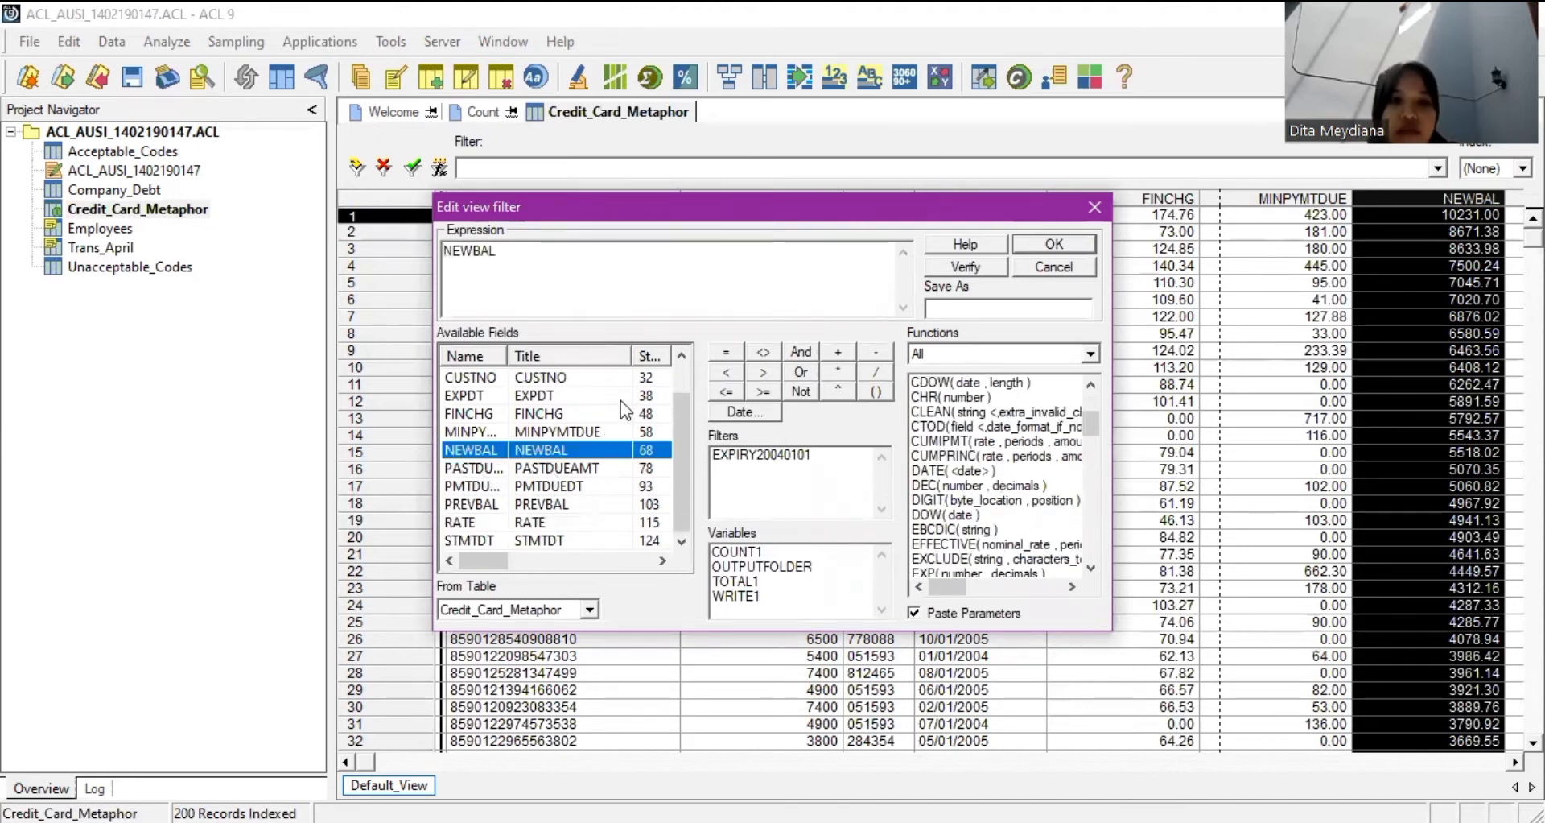
{"action": "left_click", "coordinate": [770, 370]}
{"action": "type", "text": "20"}
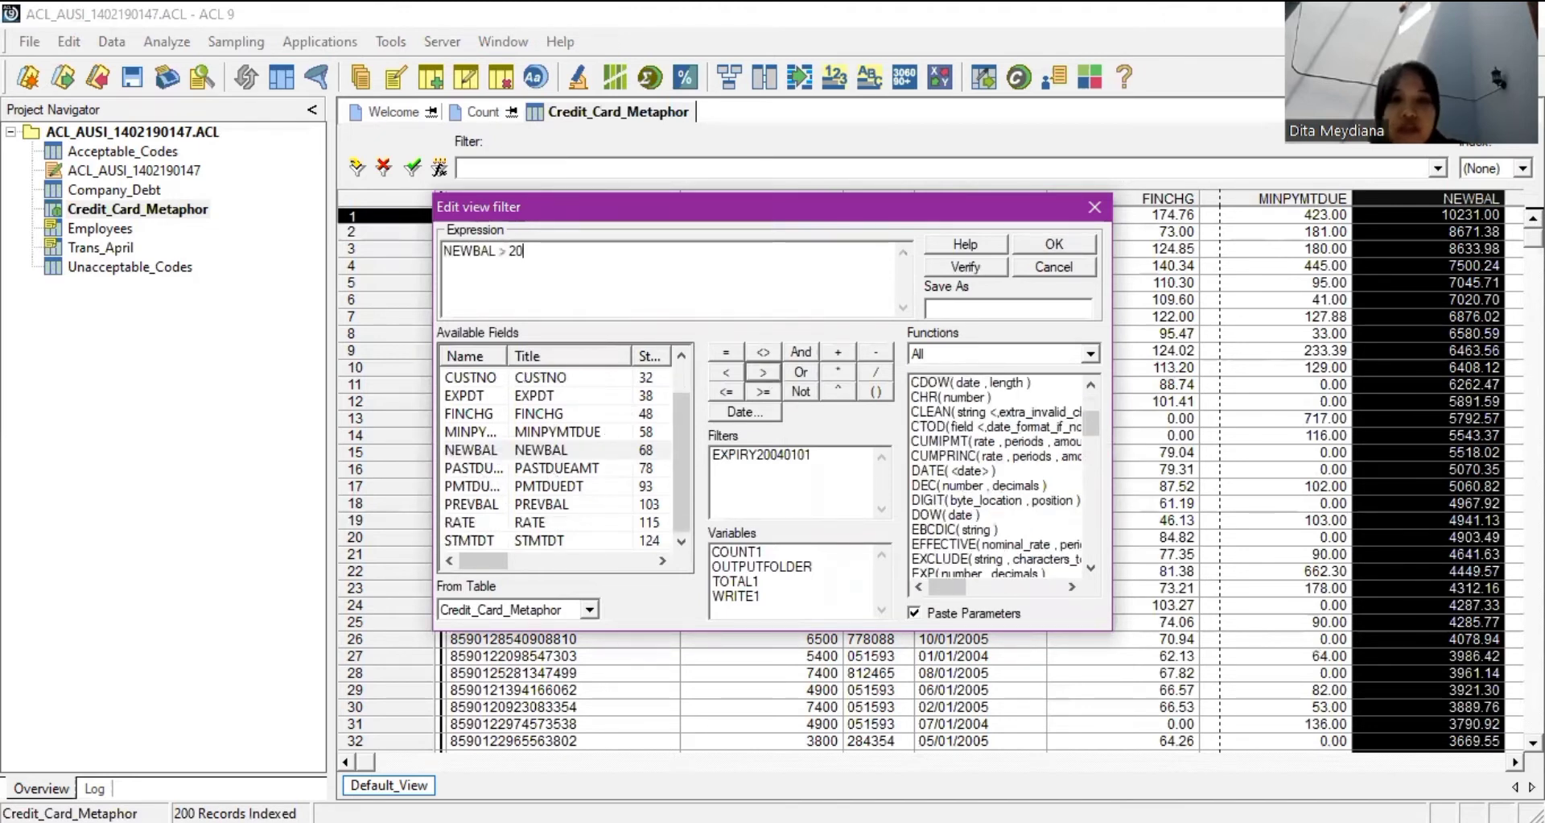
{"action": "type", "text": "00"}
{"action": "left_click", "coordinate": [982, 314]}
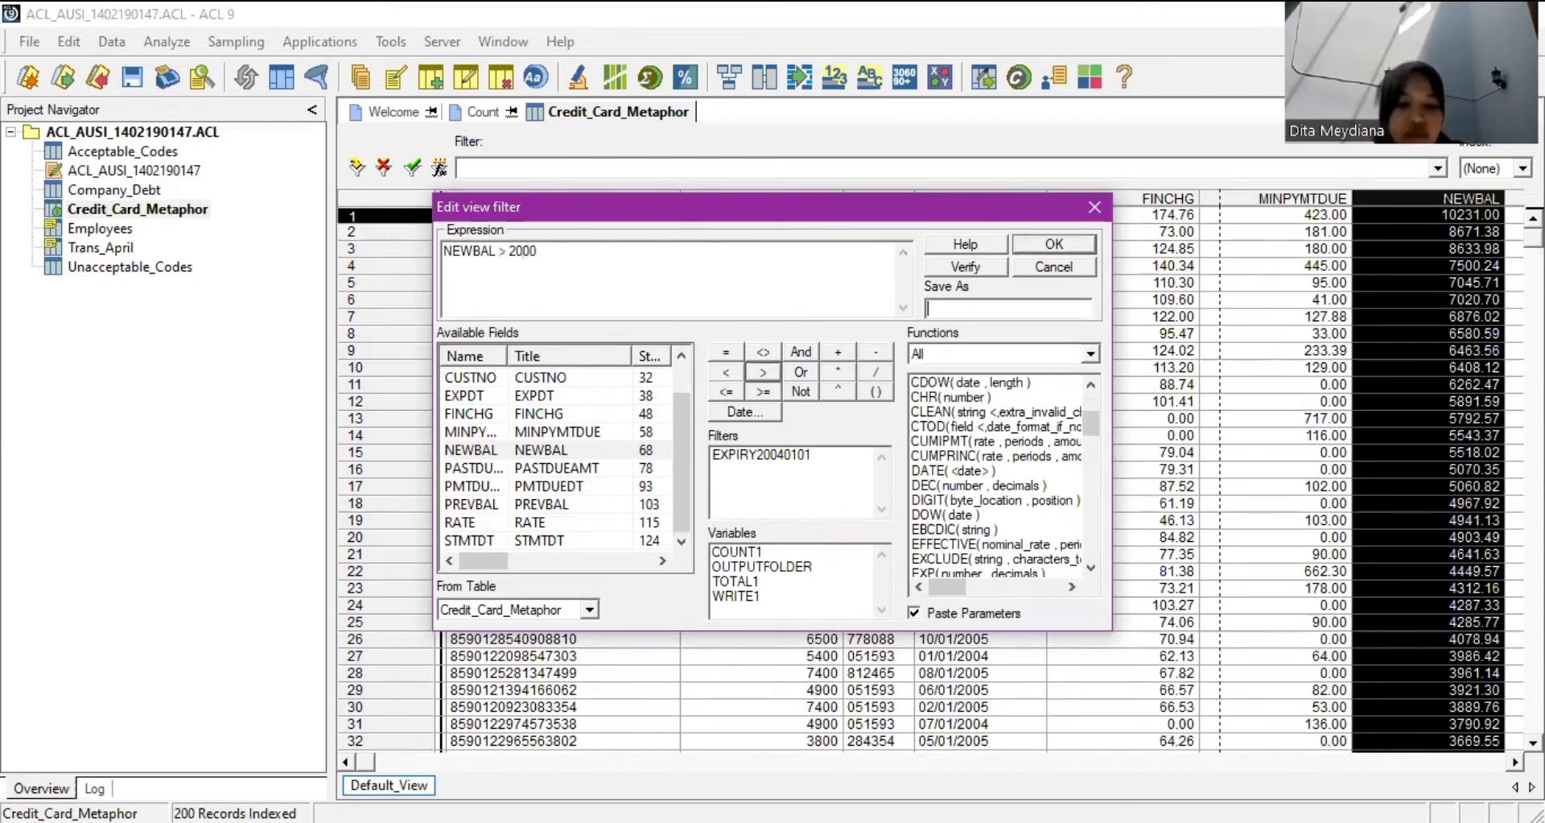
{"action": "type", "text": "NEWBAL"}
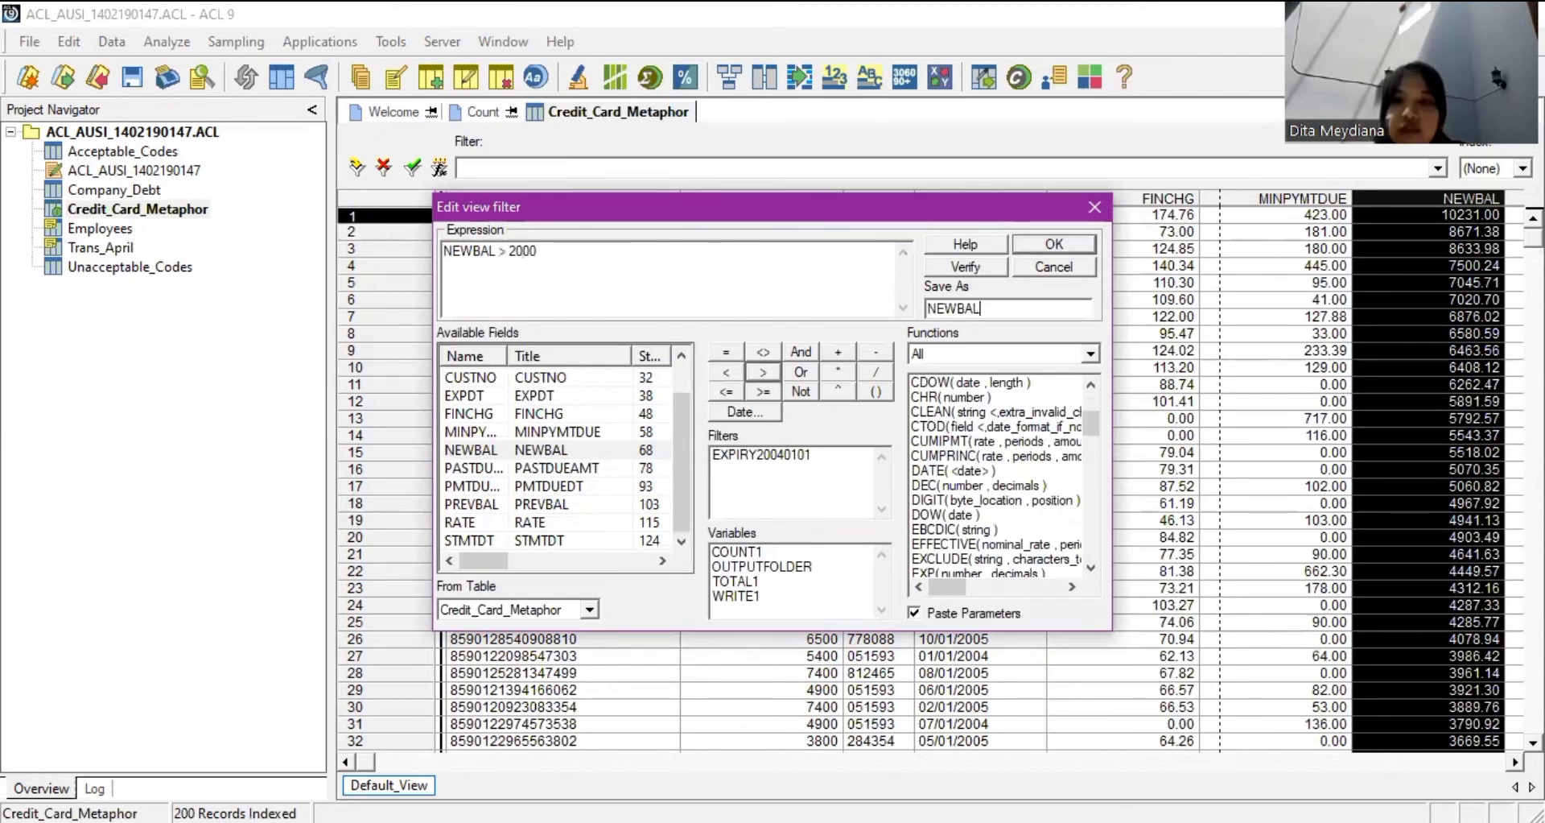
{"action": "type", "text": "2000"}
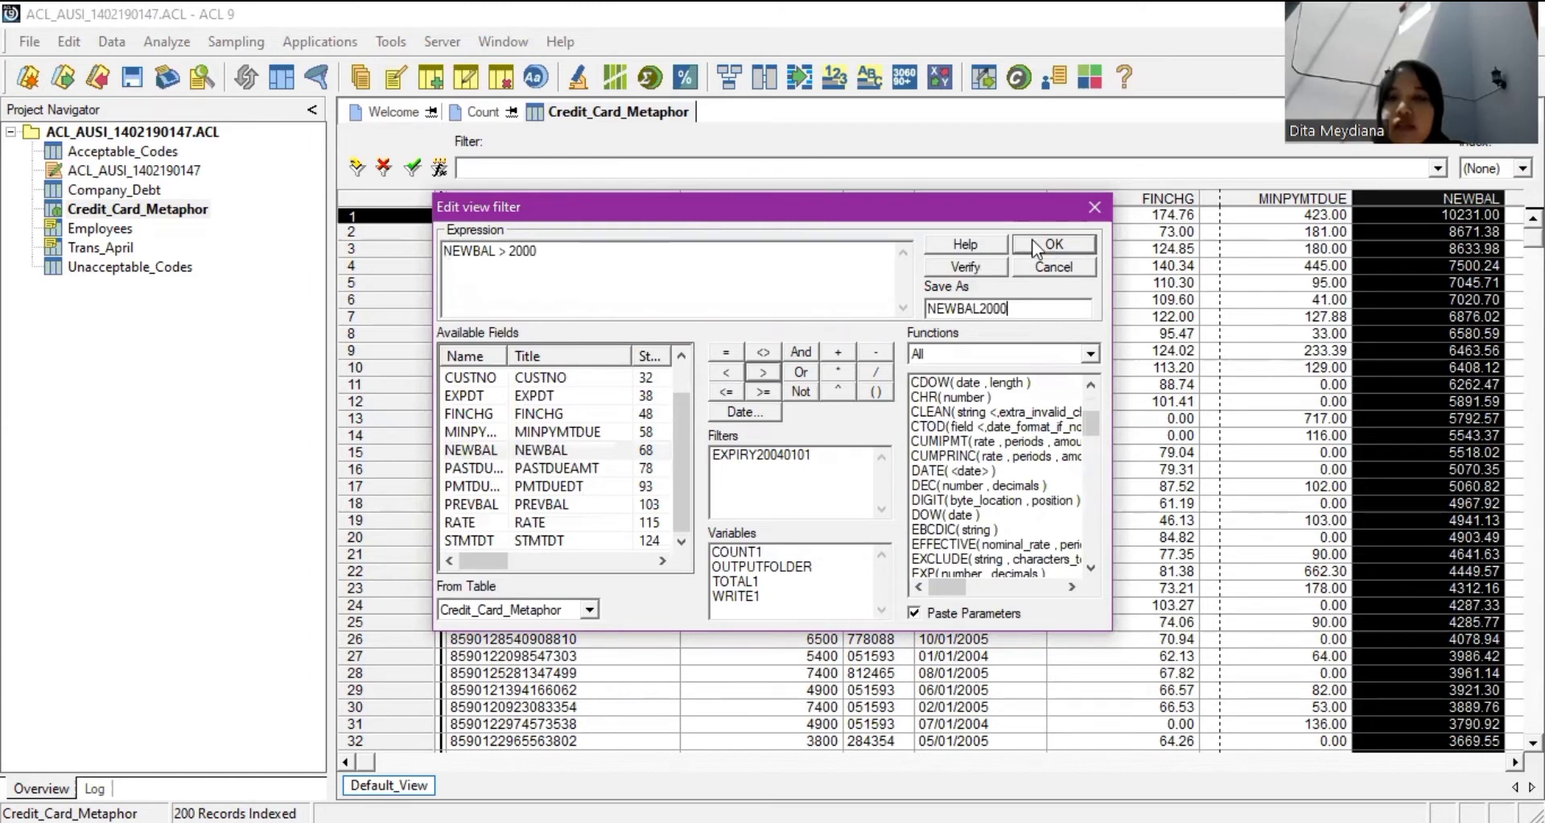
{"action": "left_click", "coordinate": [1031, 243]}
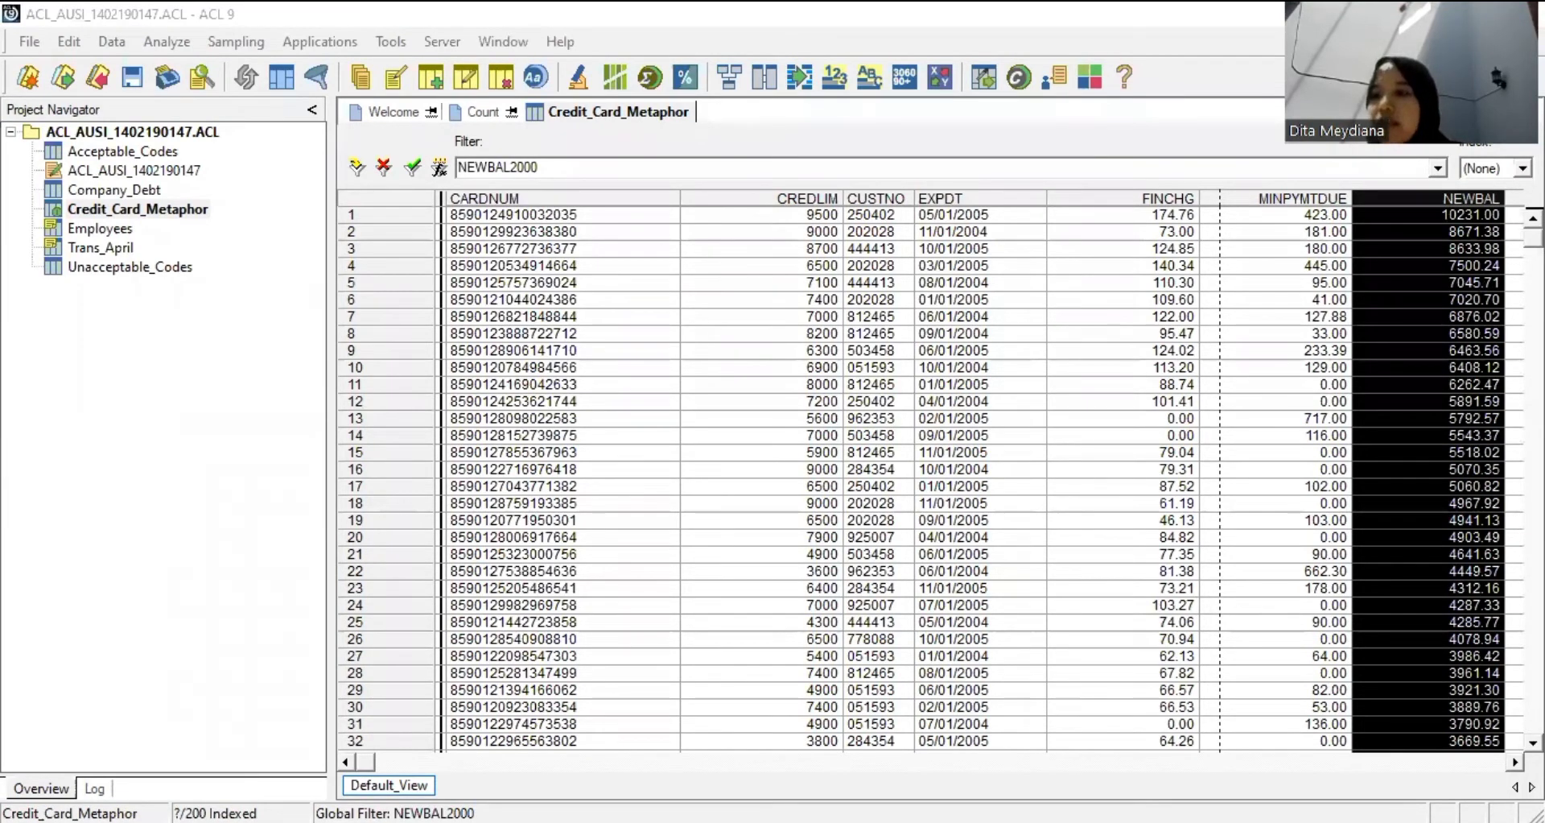
{"action": "scroll", "coordinate": [926, 475], "scroll_direction": "down", "scroll_amount": 3}
{"action": "scroll", "coordinate": [926, 475], "scroll_direction": "down", "scroll_amount": 2}
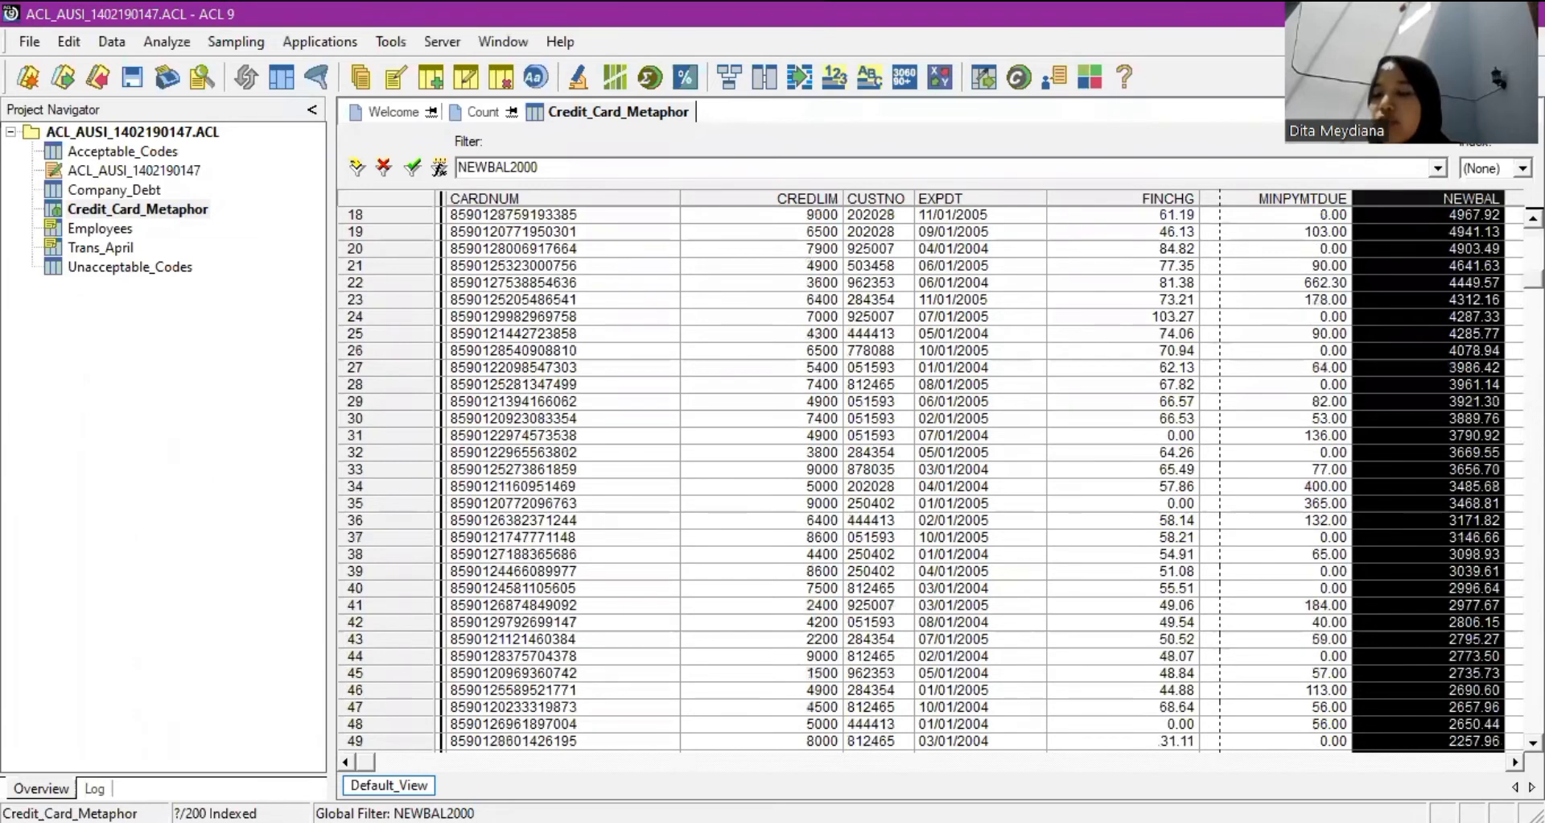
{"action": "scroll", "coordinate": [926, 475], "scroll_direction": "down", "scroll_amount": 7}
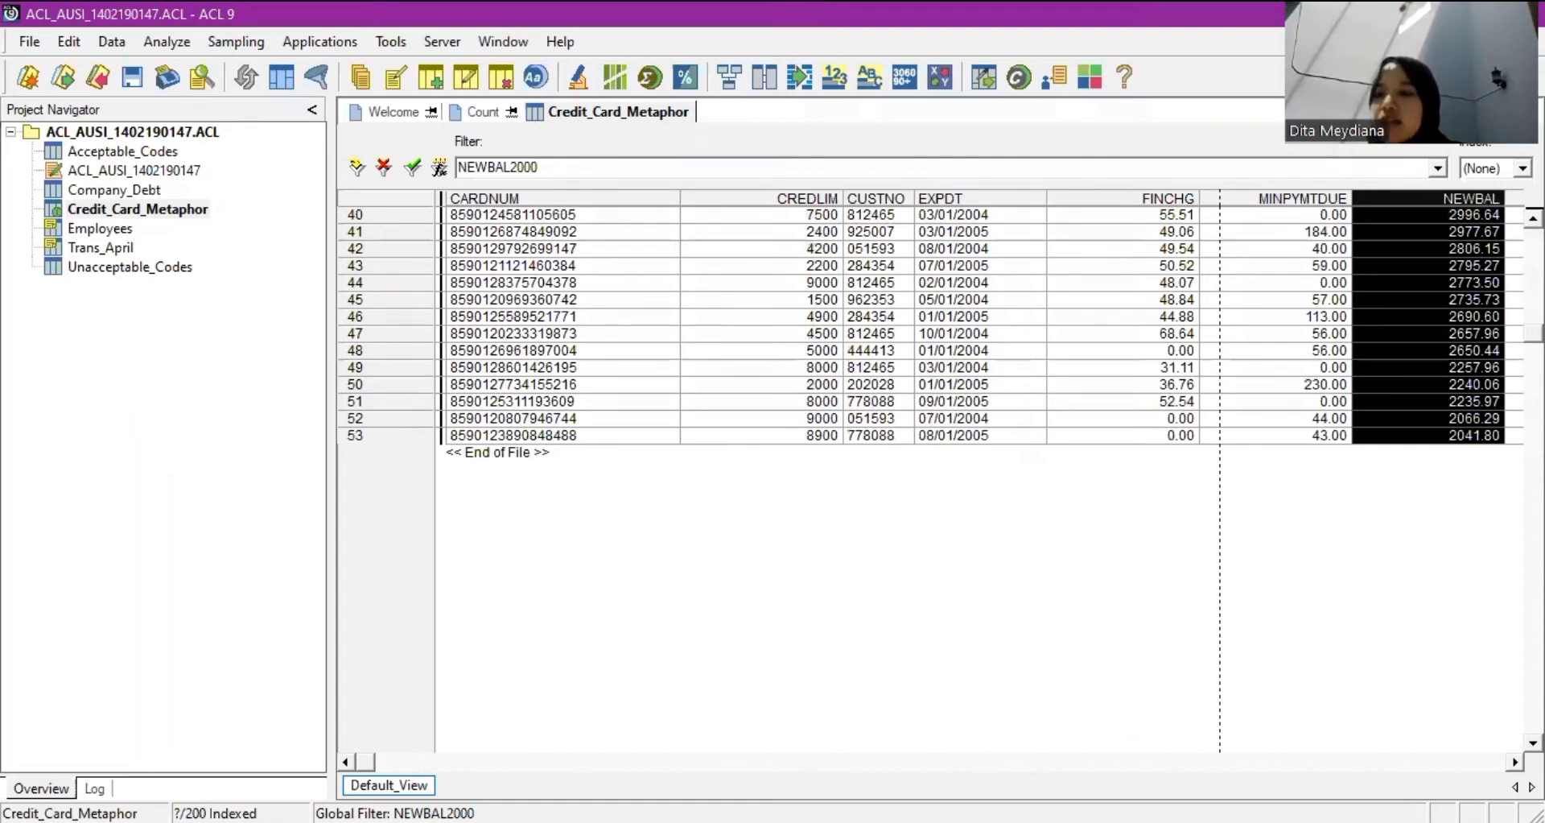
{"action": "scroll", "coordinate": [925, 475], "scroll_direction": "up", "scroll_amount": 13}
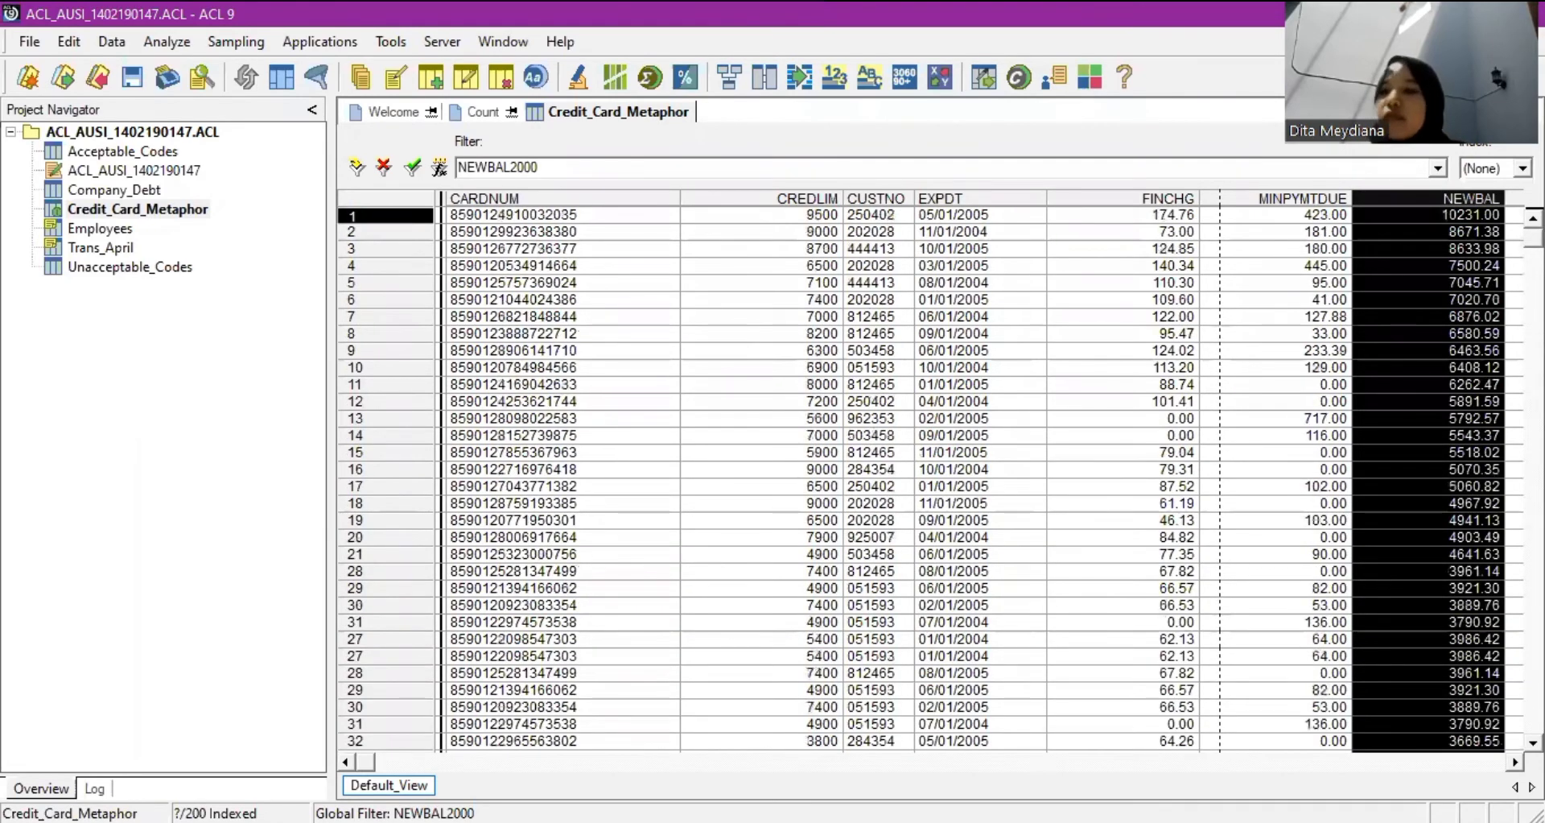
{"action": "scroll", "coordinate": [926, 475], "scroll_direction": "down", "scroll_amount": 15}
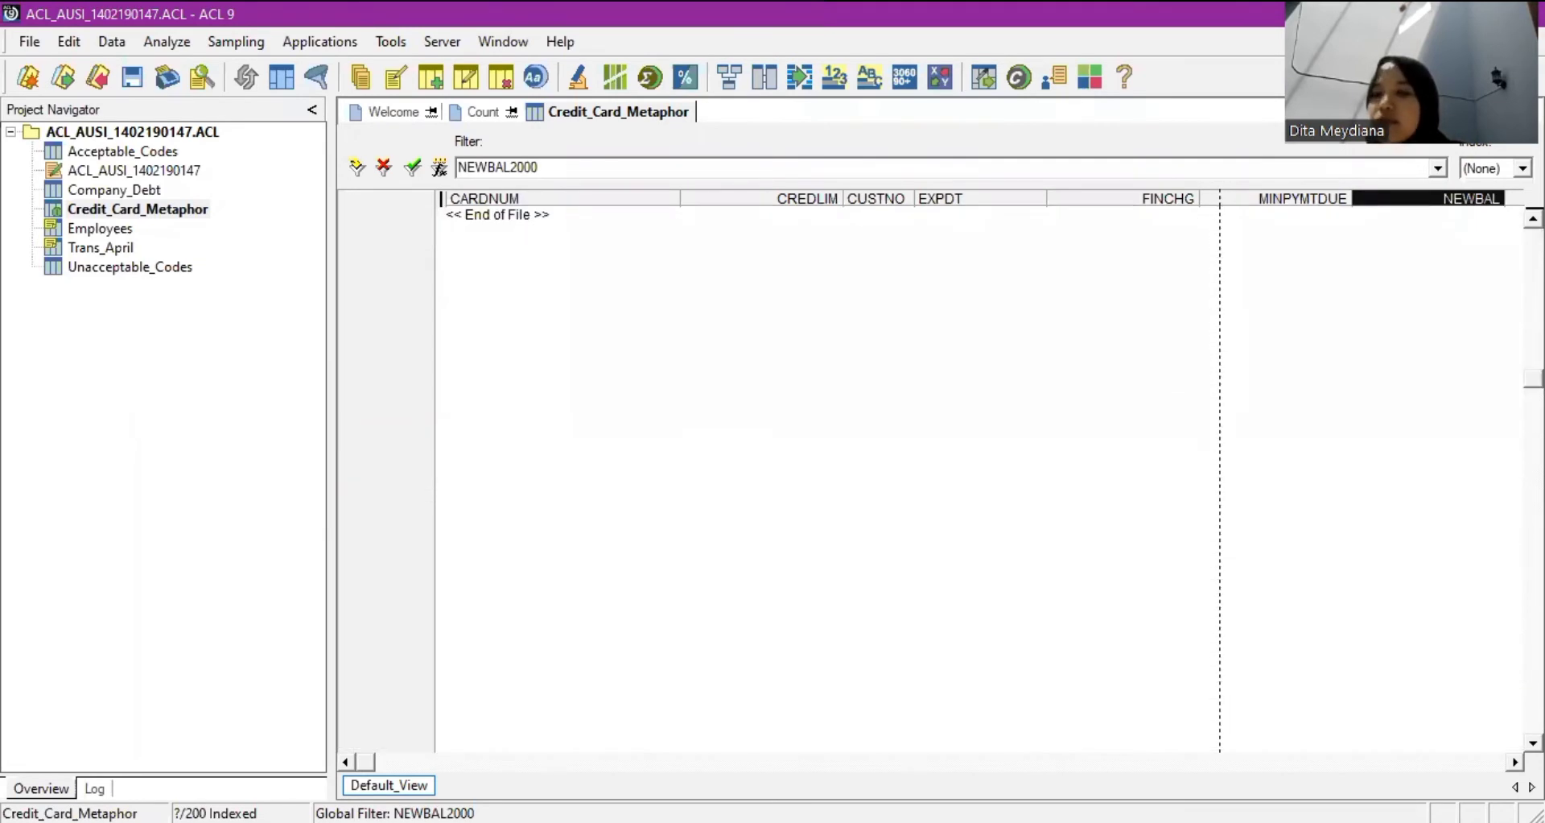
{"action": "scroll", "coordinate": [926, 474], "scroll_direction": "up", "scroll_amount": 15}
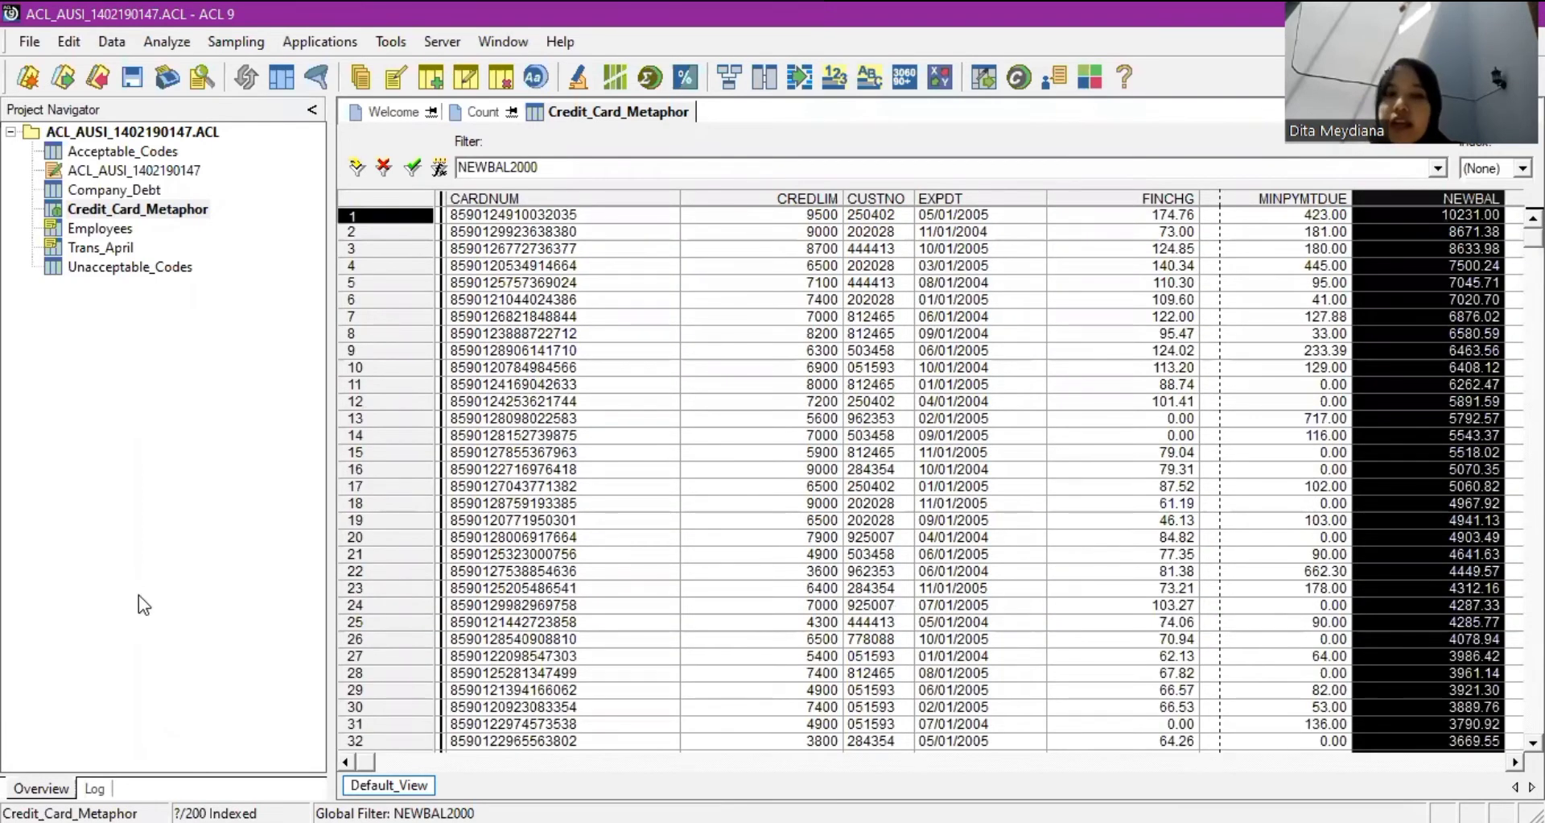
Count records meeting NEWBAL2000 (53), then return to Credit_Card_Metaphor.
{"action": "left_click", "coordinate": [158, 49]}
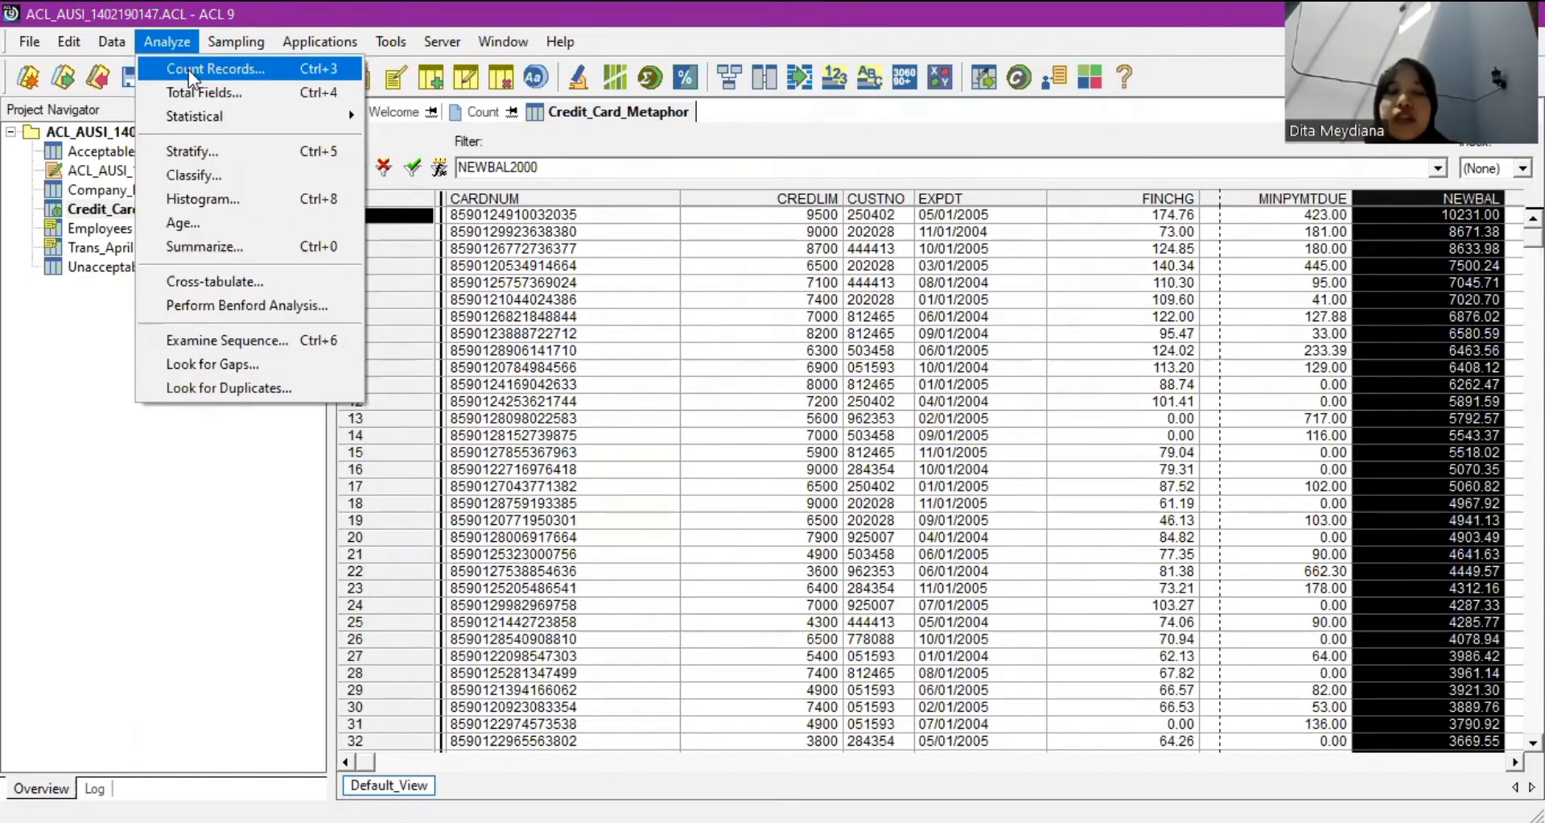
{"action": "left_click", "coordinate": [188, 69]}
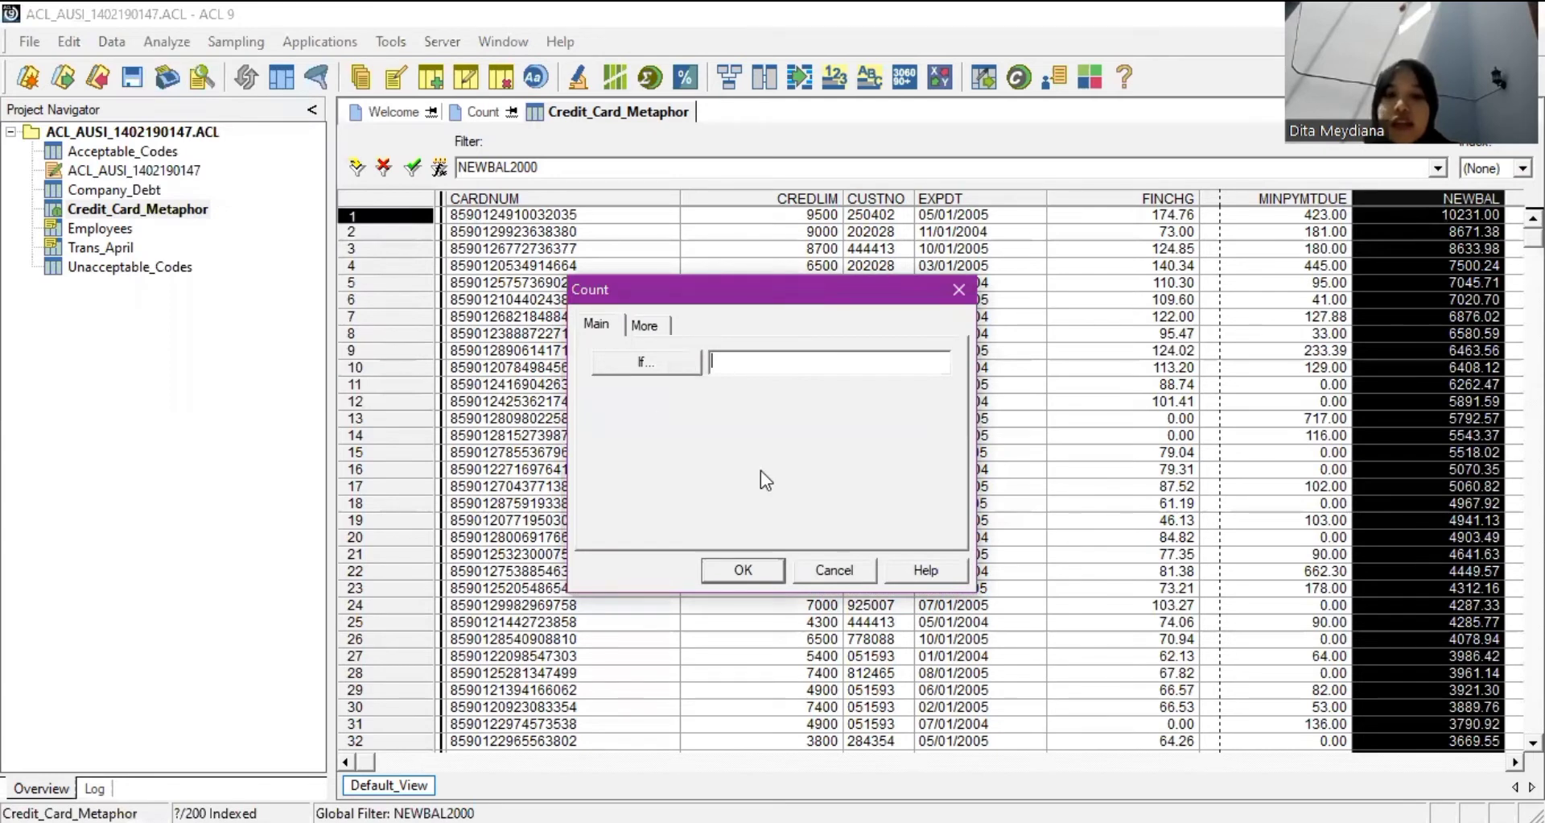
{"action": "key", "text": "alt+i"}
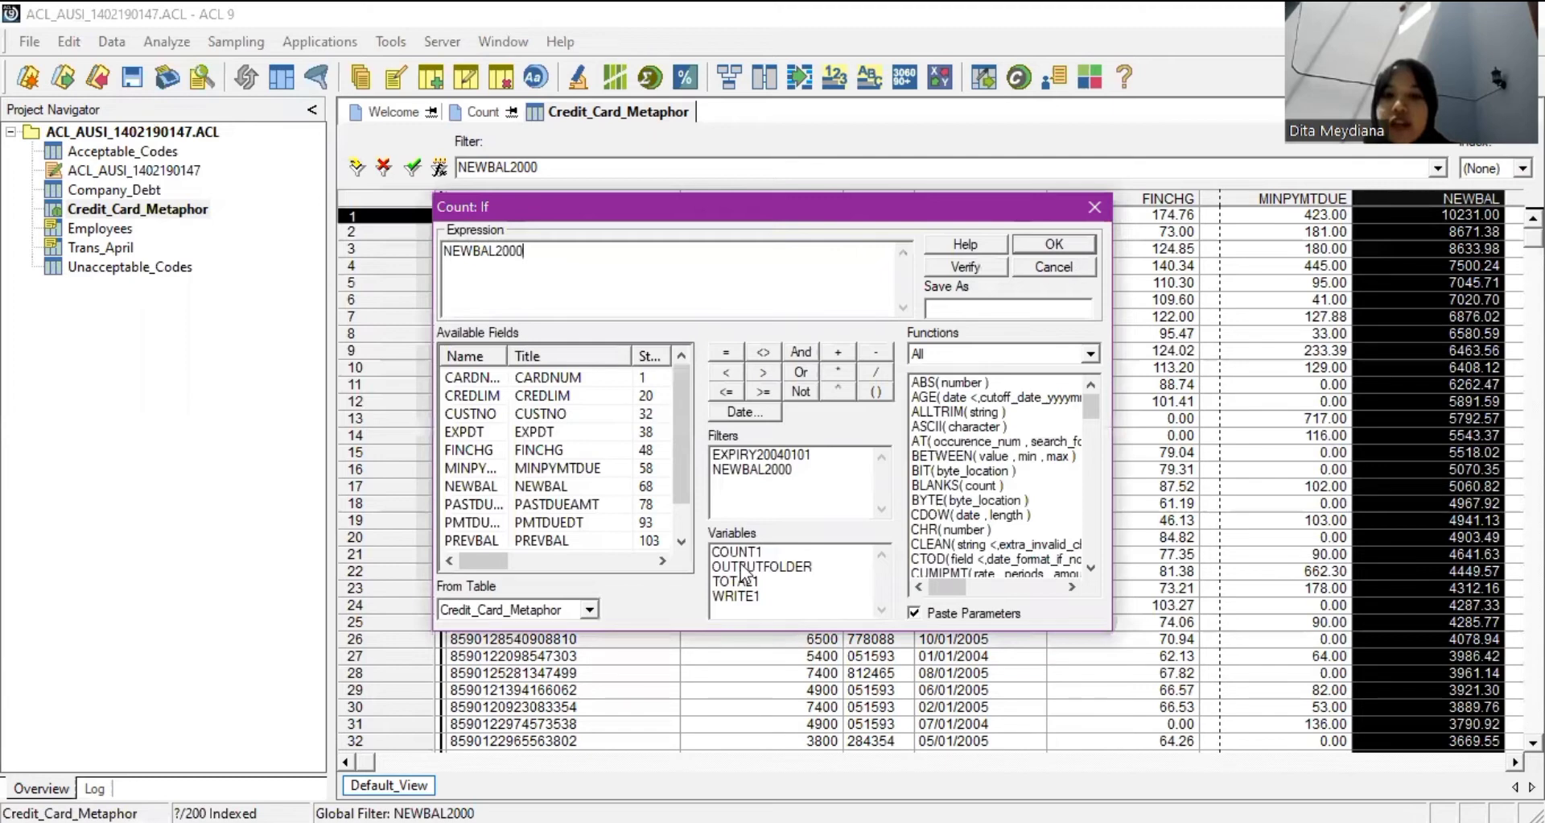
{"action": "key", "text": "Return"}
{"action": "key", "text": "Return"}
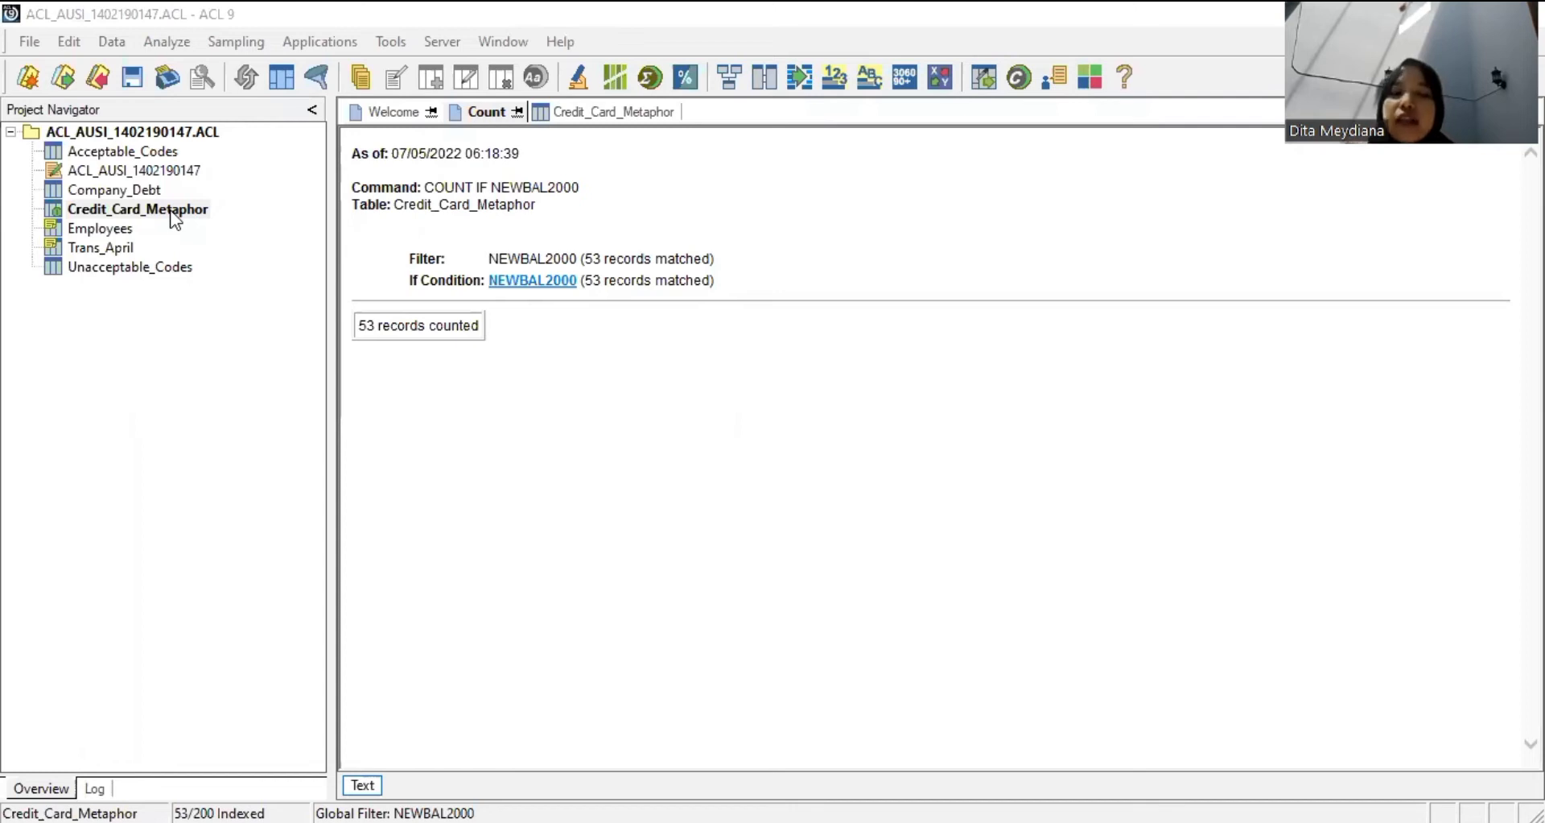
{"action": "left_click", "coordinate": [604, 112]}
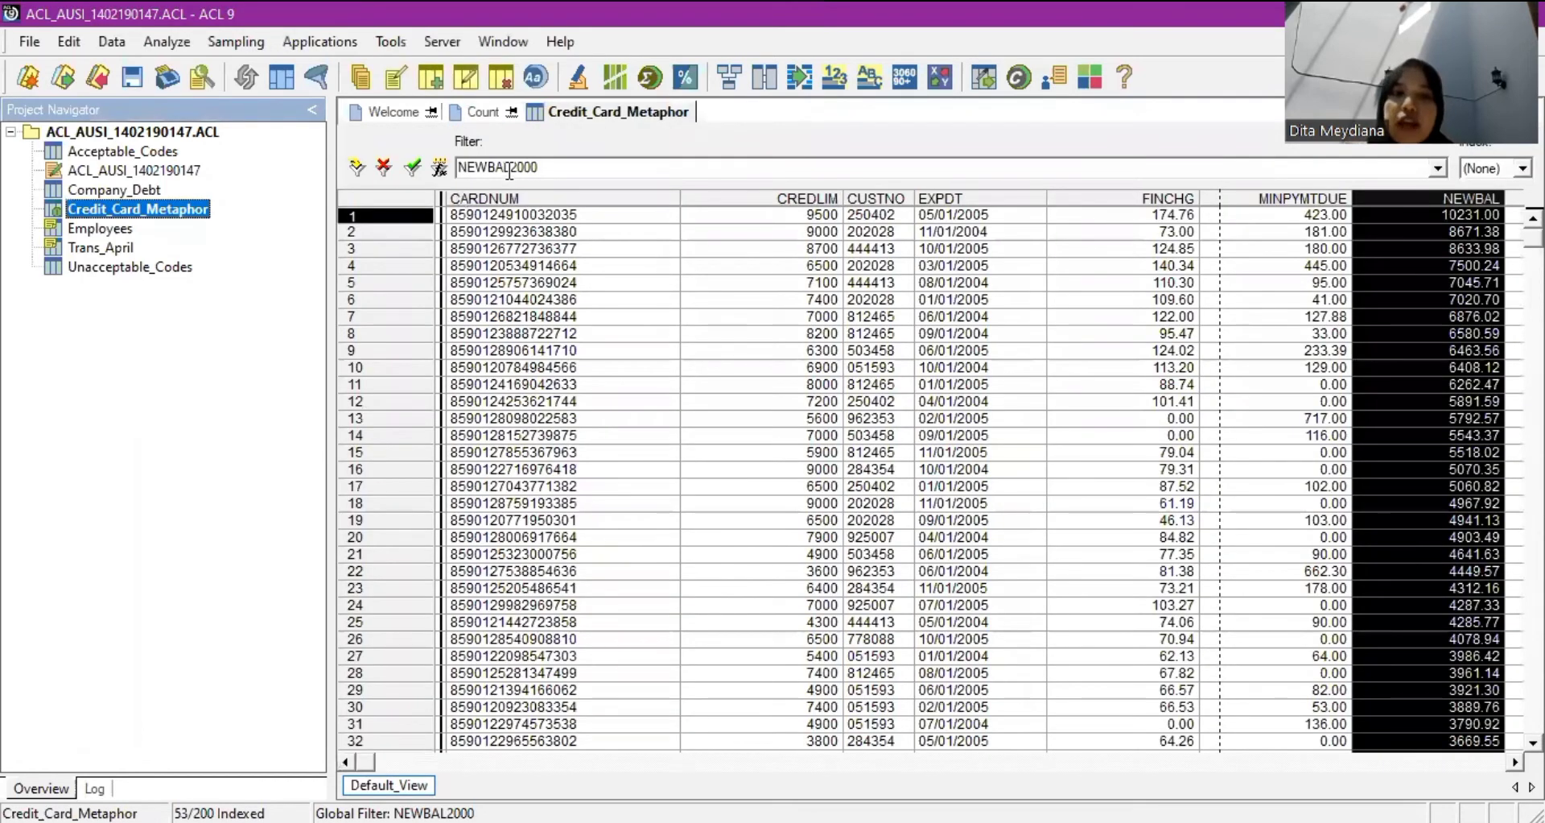
Replace the view filter expression with a greater-than-1000 balance test.
{"action": "left_click", "coordinate": [440, 179]}
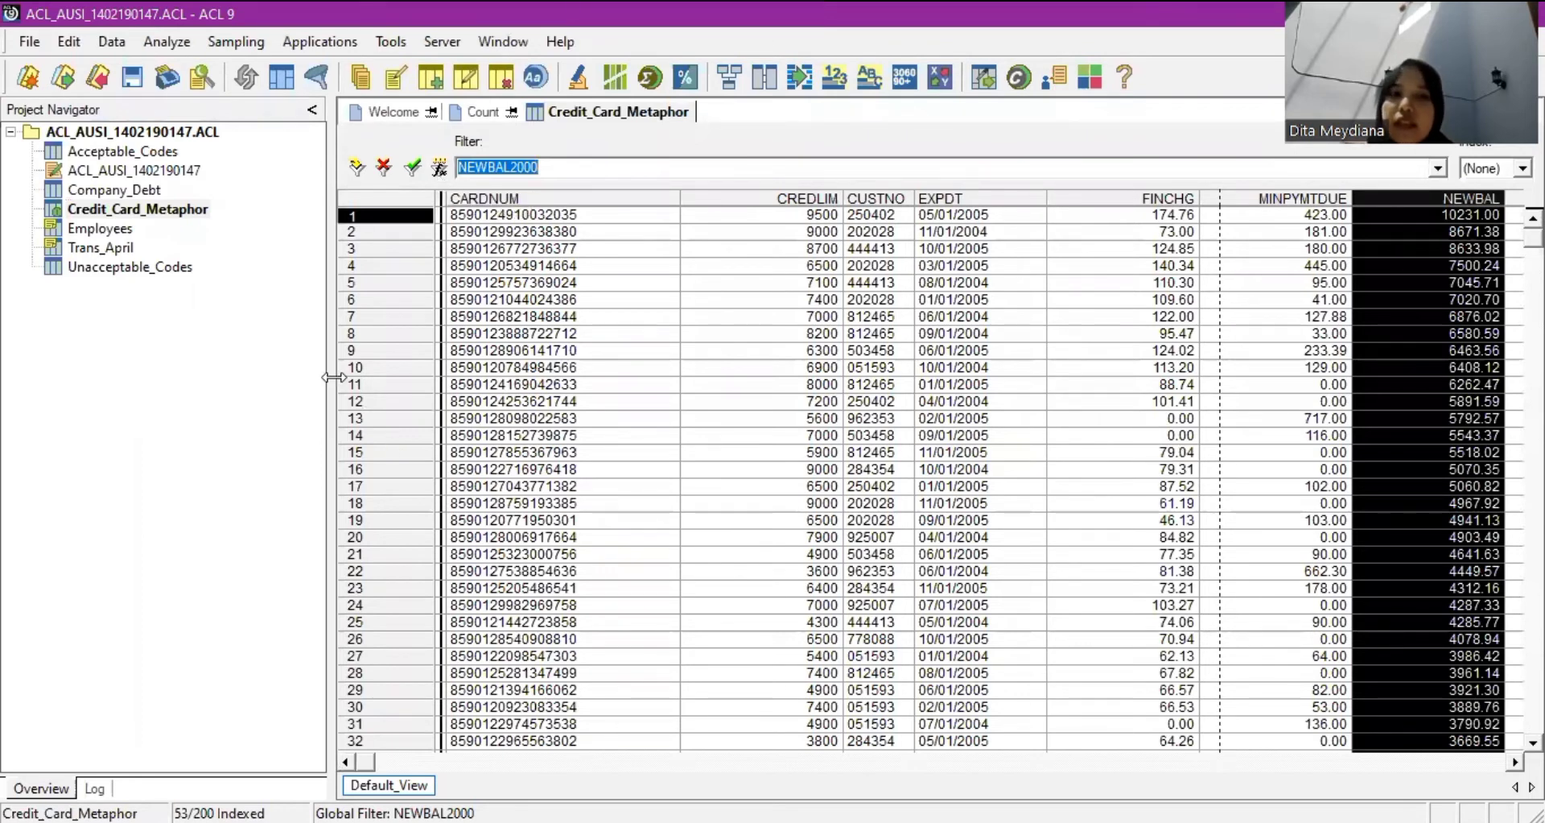
{"action": "left_click", "coordinate": [439, 167]}
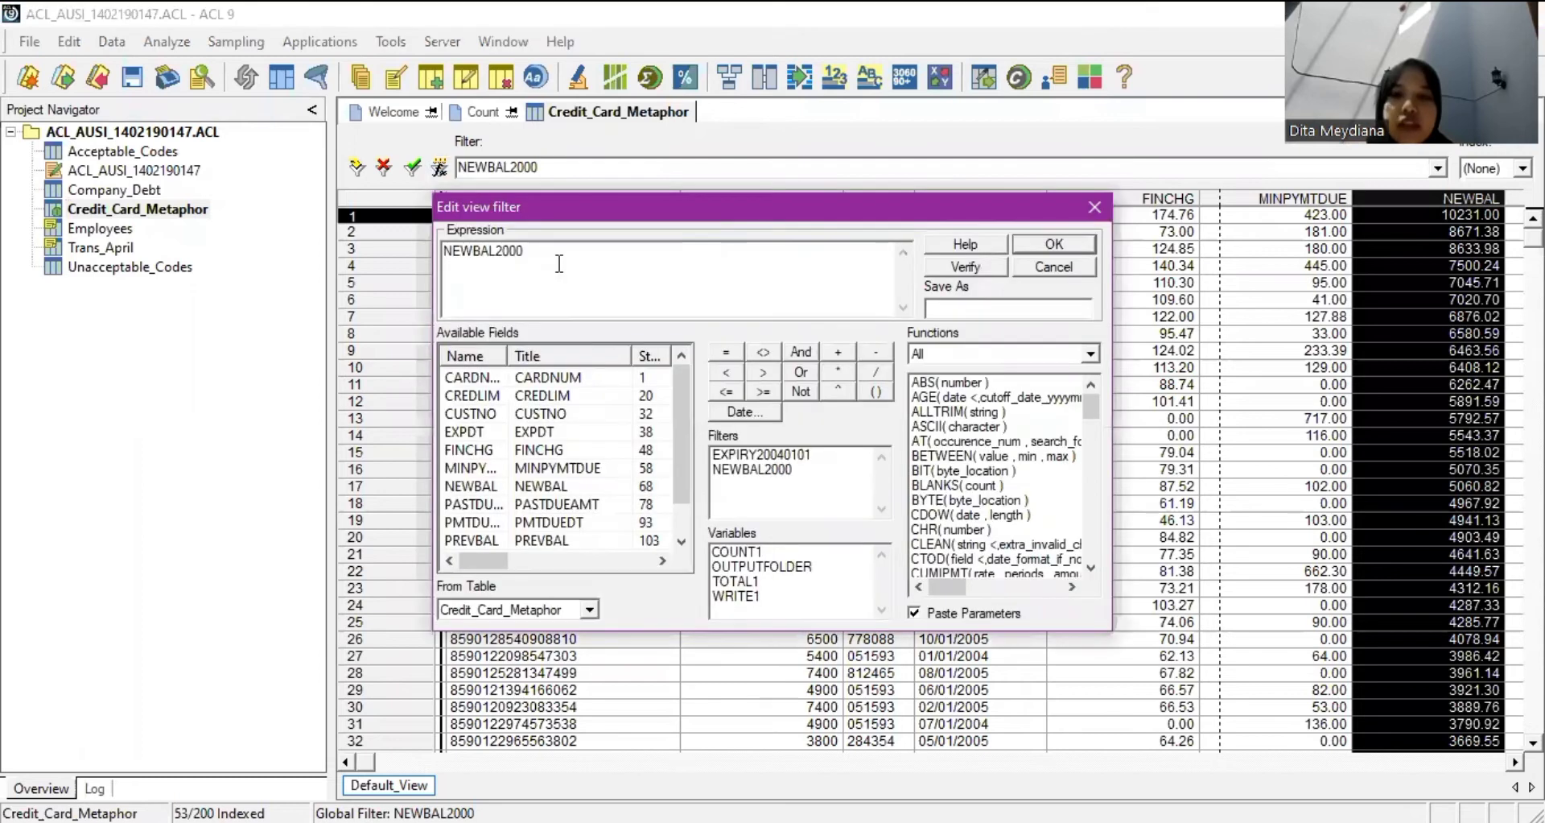
{"action": "double_click", "coordinate": [749, 470]}
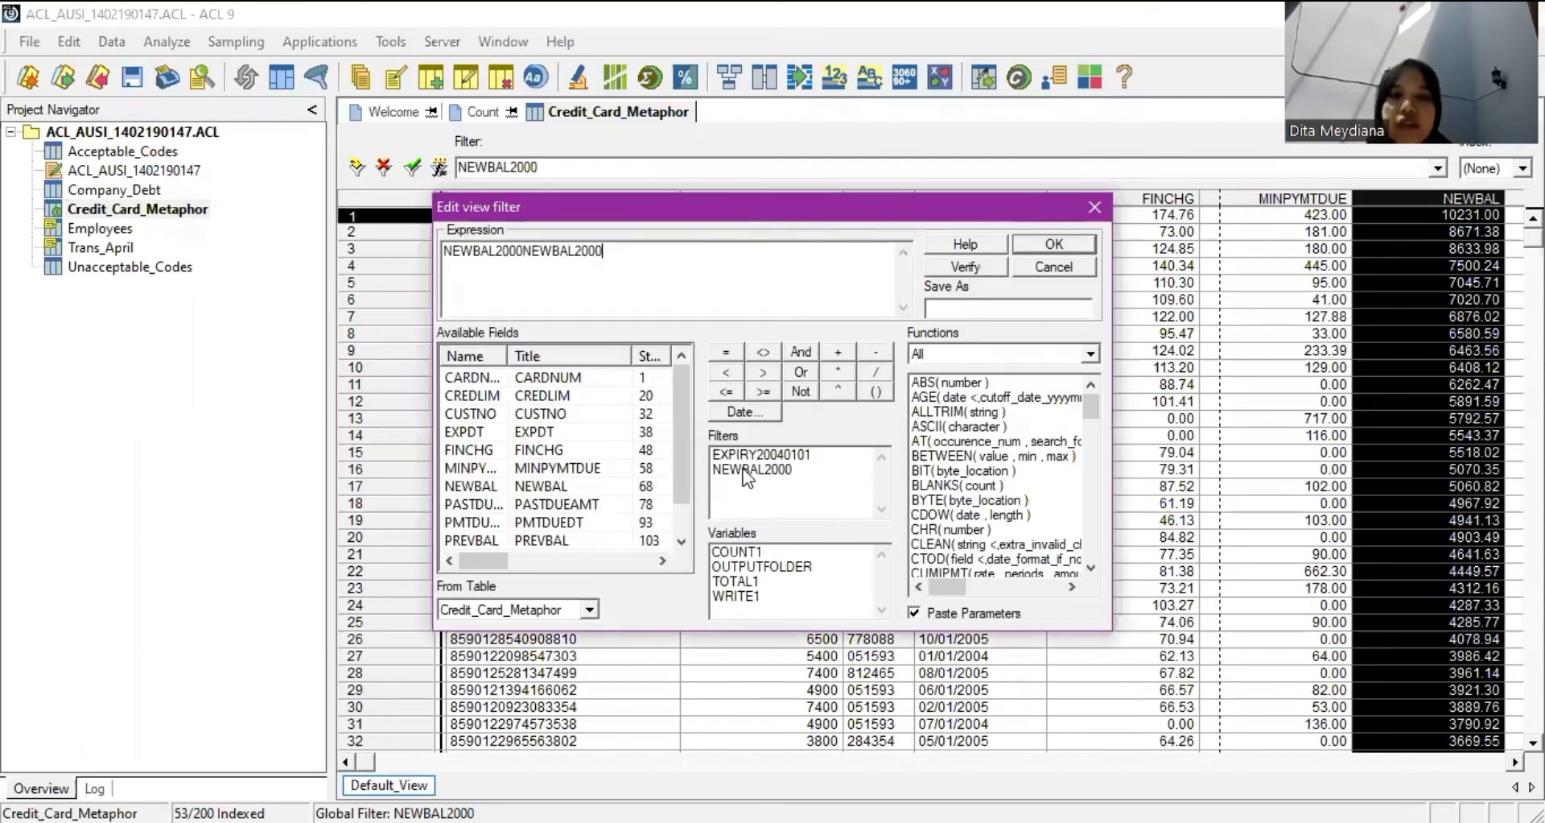
{"action": "key", "text": "ctrl+a"}
{"action": "key", "text": "BackSpace"}
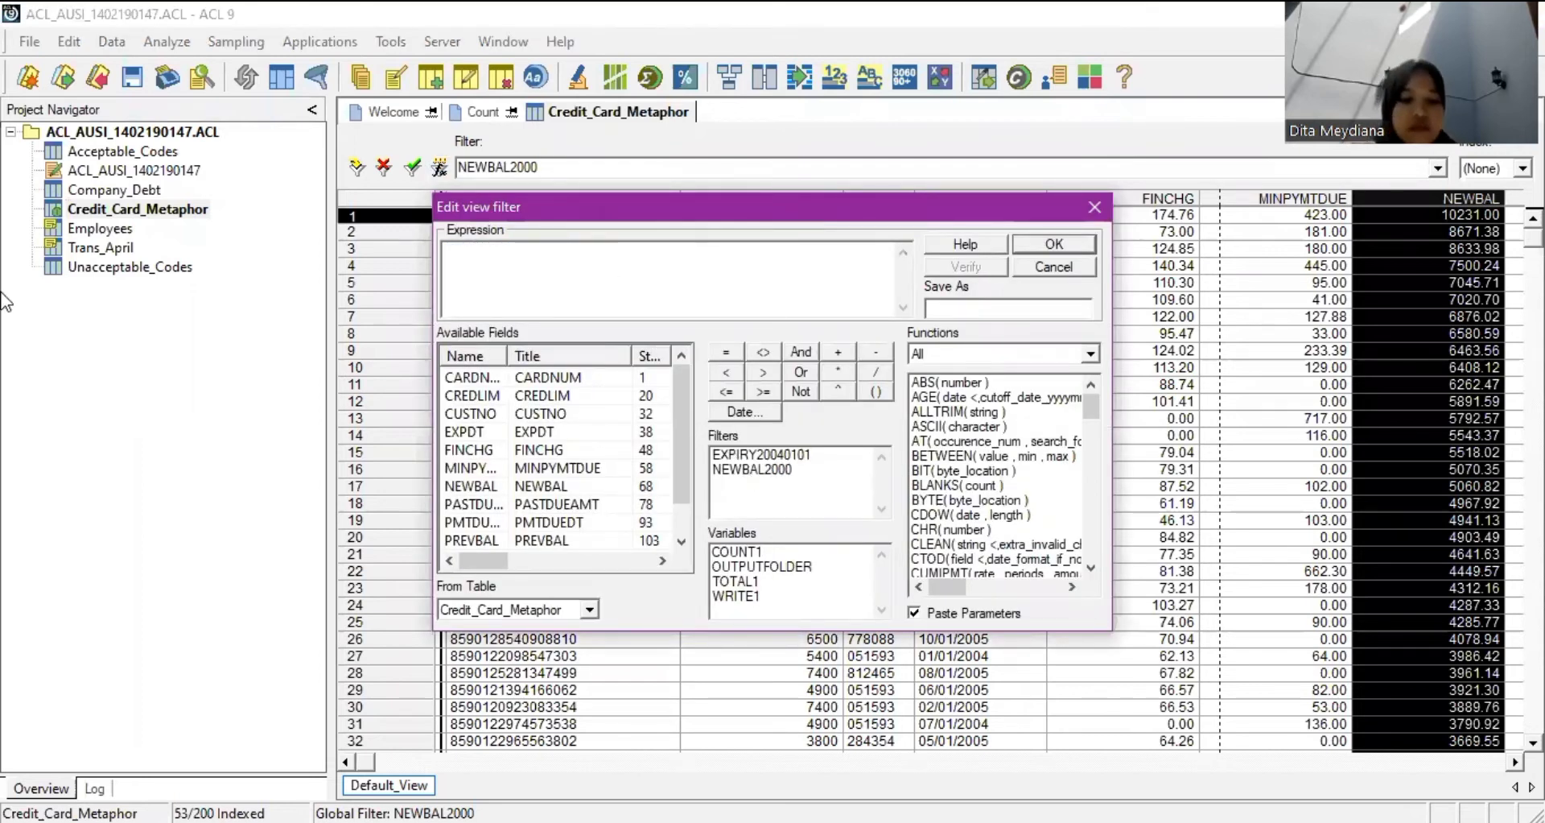
{"action": "type", "text": "NEWBALL"}
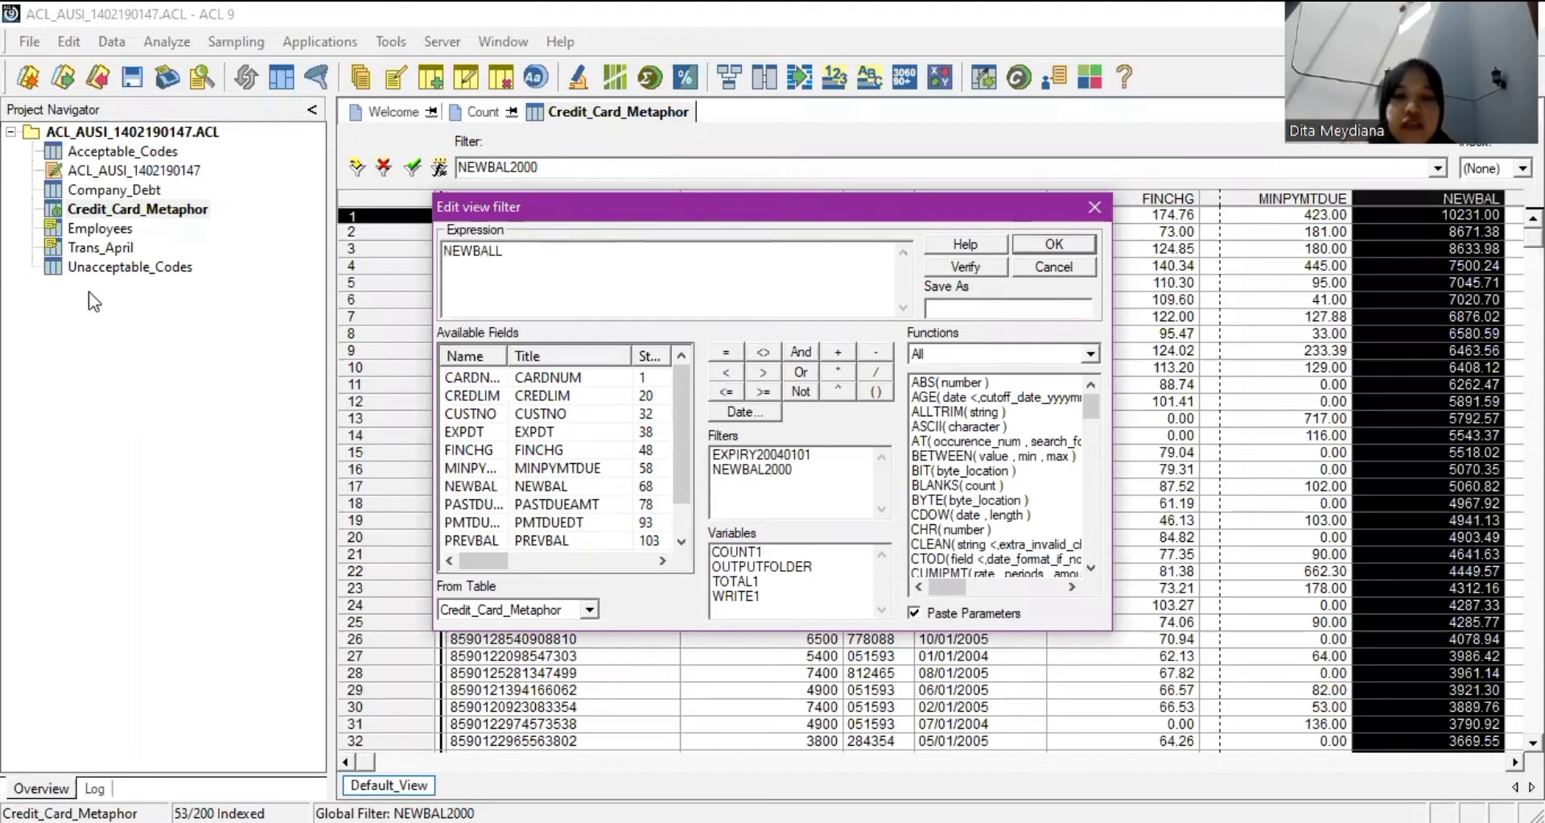
{"action": "left_click", "coordinate": [761, 371]}
{"action": "type", "text": "1000"}
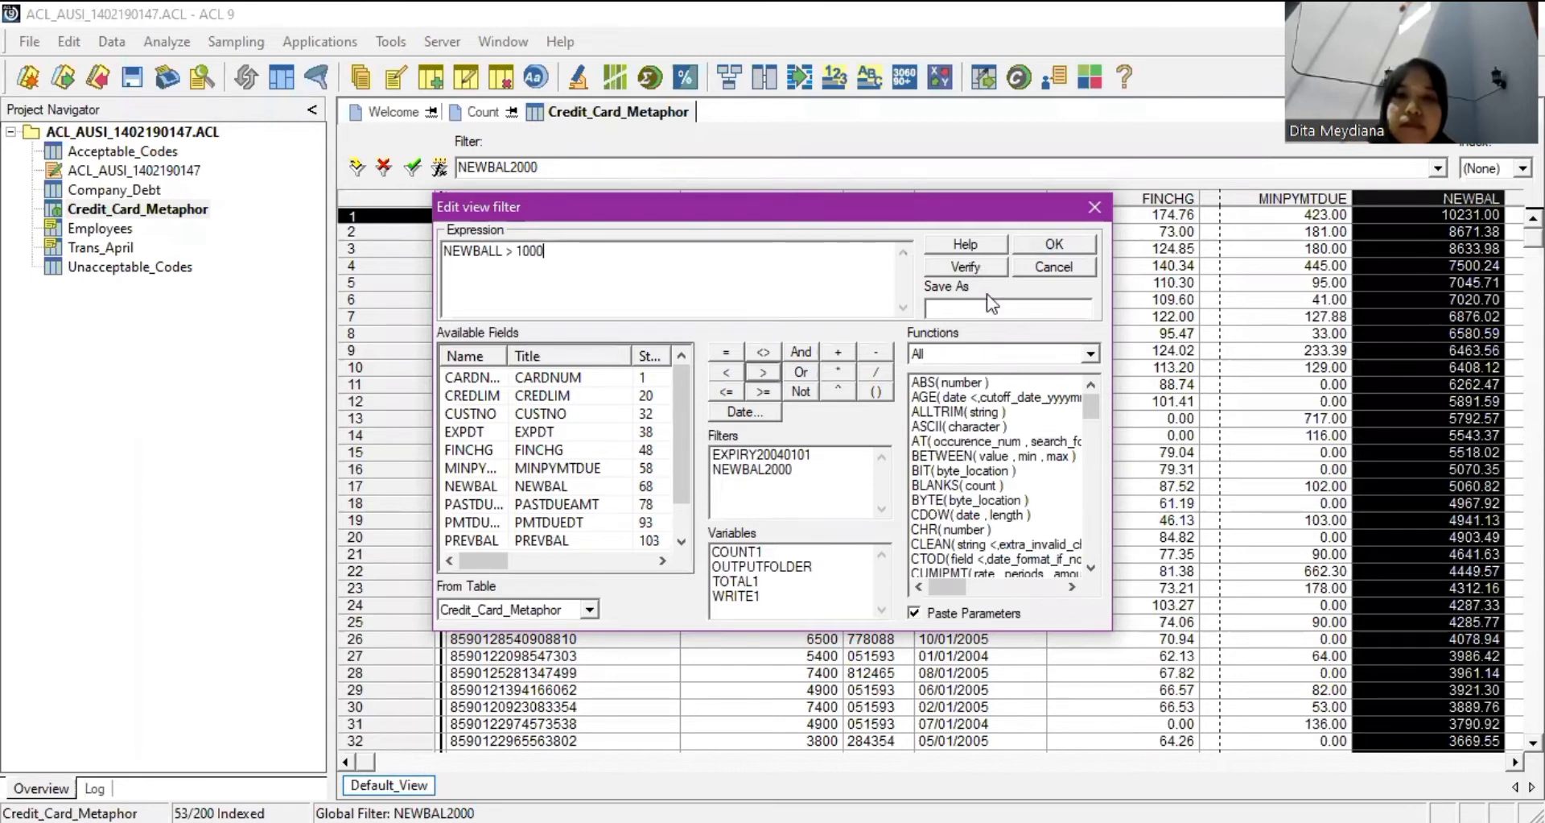
{"action": "left_click", "coordinate": [1055, 243]}
Save the filter as NEWBAL1000, correct NEWBALL to NEWBAL, and apply it.
{"action": "left_click", "coordinate": [1008, 308]}
{"action": "type", "text": "NEWBAL"}
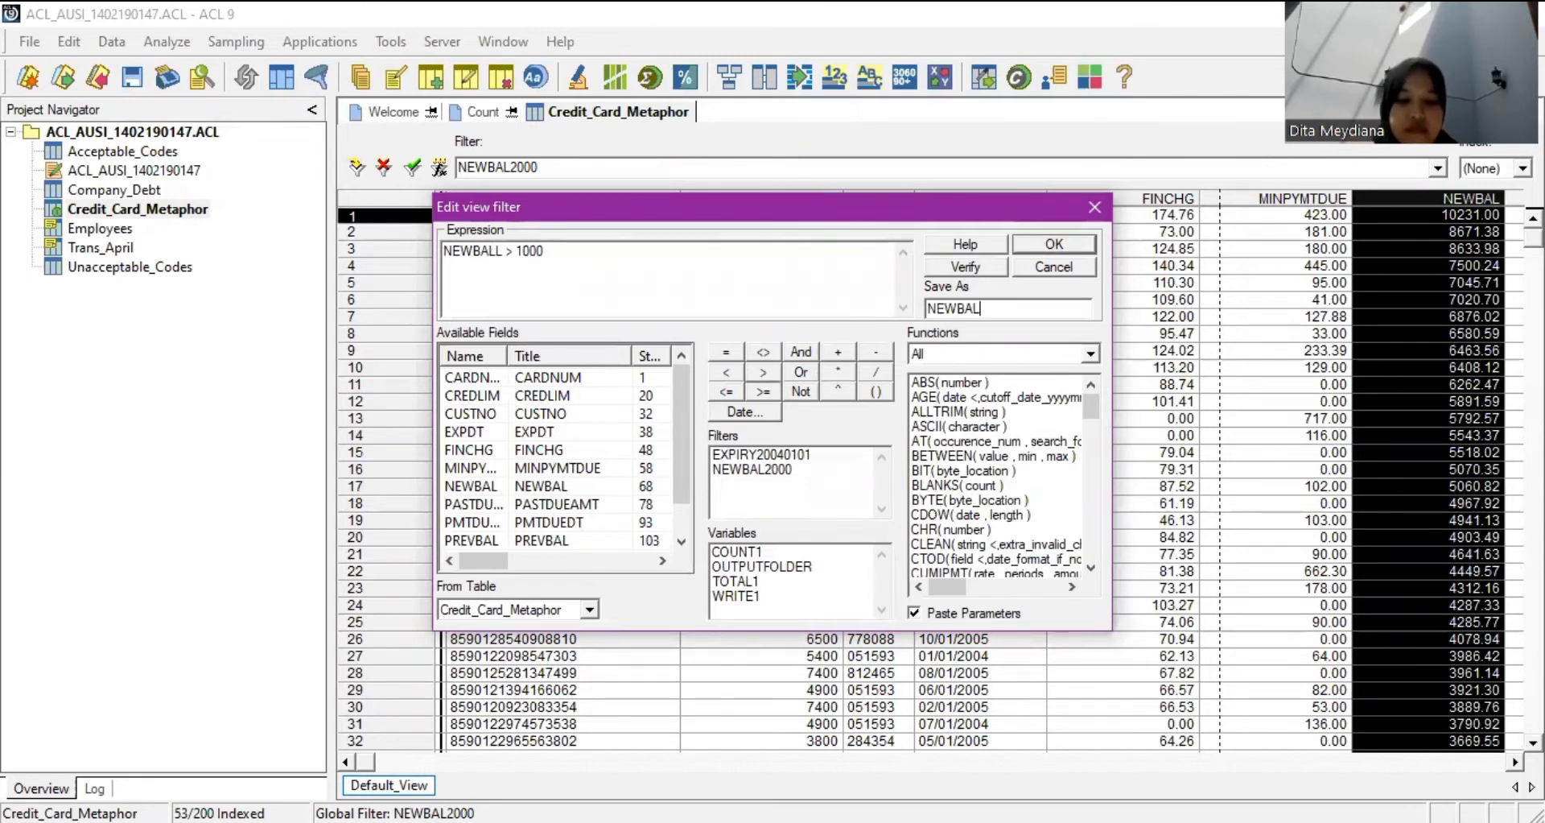
{"action": "type", "text": "1000"}
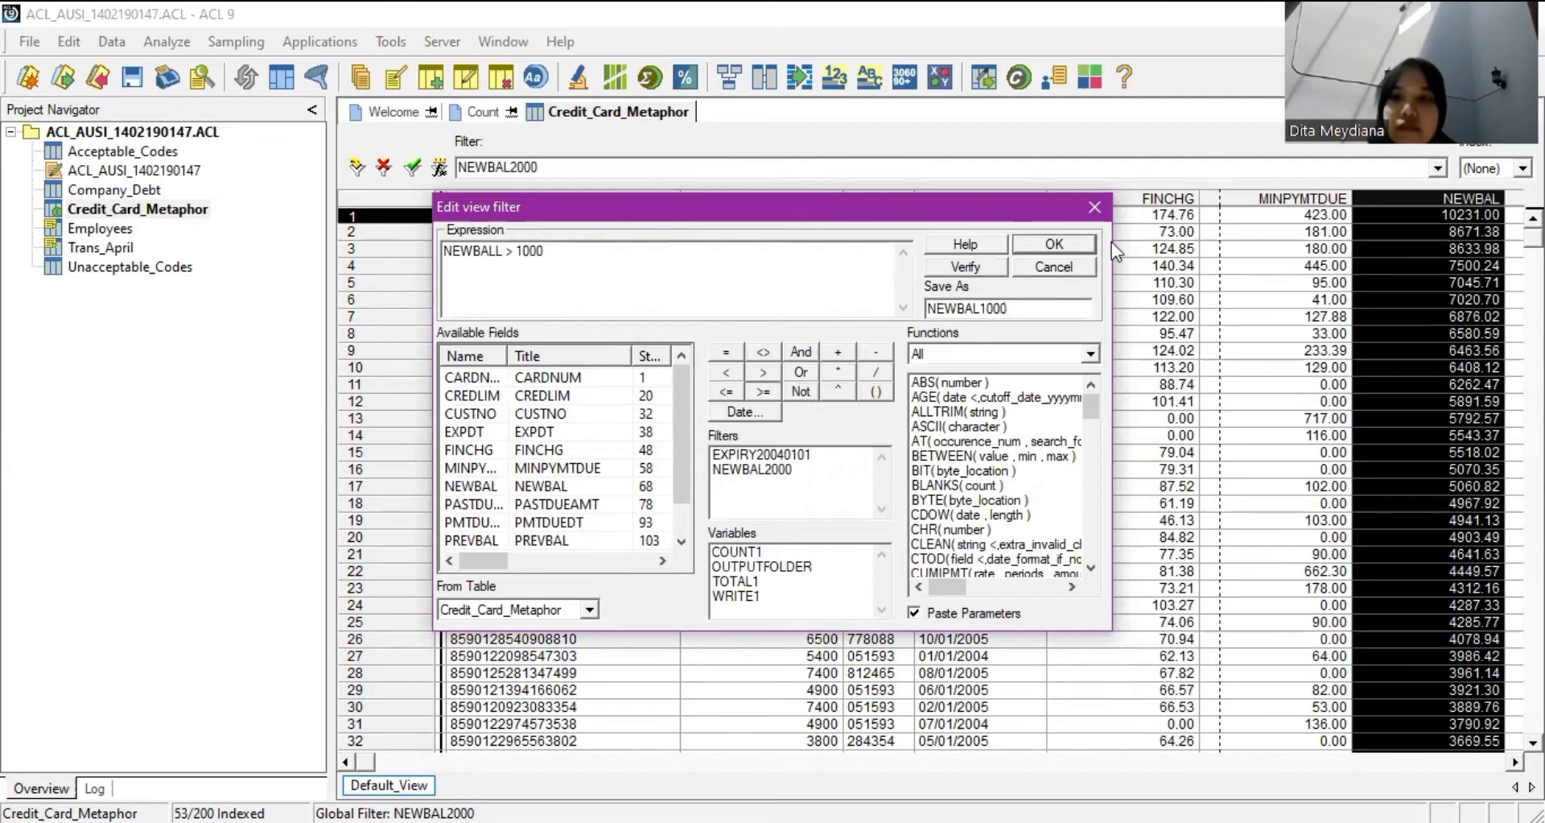
{"action": "key", "text": "Return"}
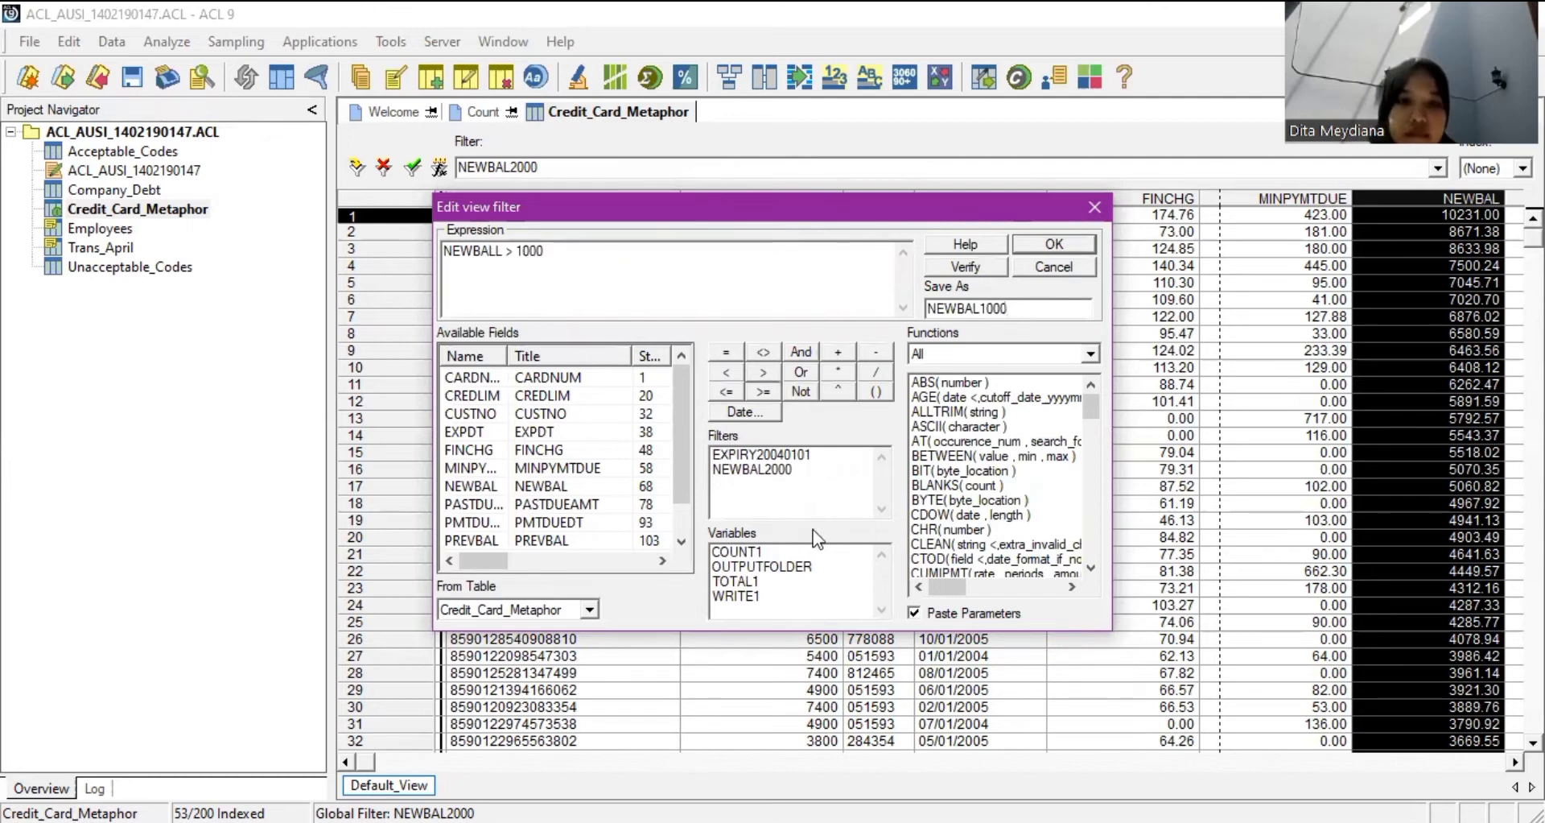
{"action": "left_click", "coordinate": [813, 531]}
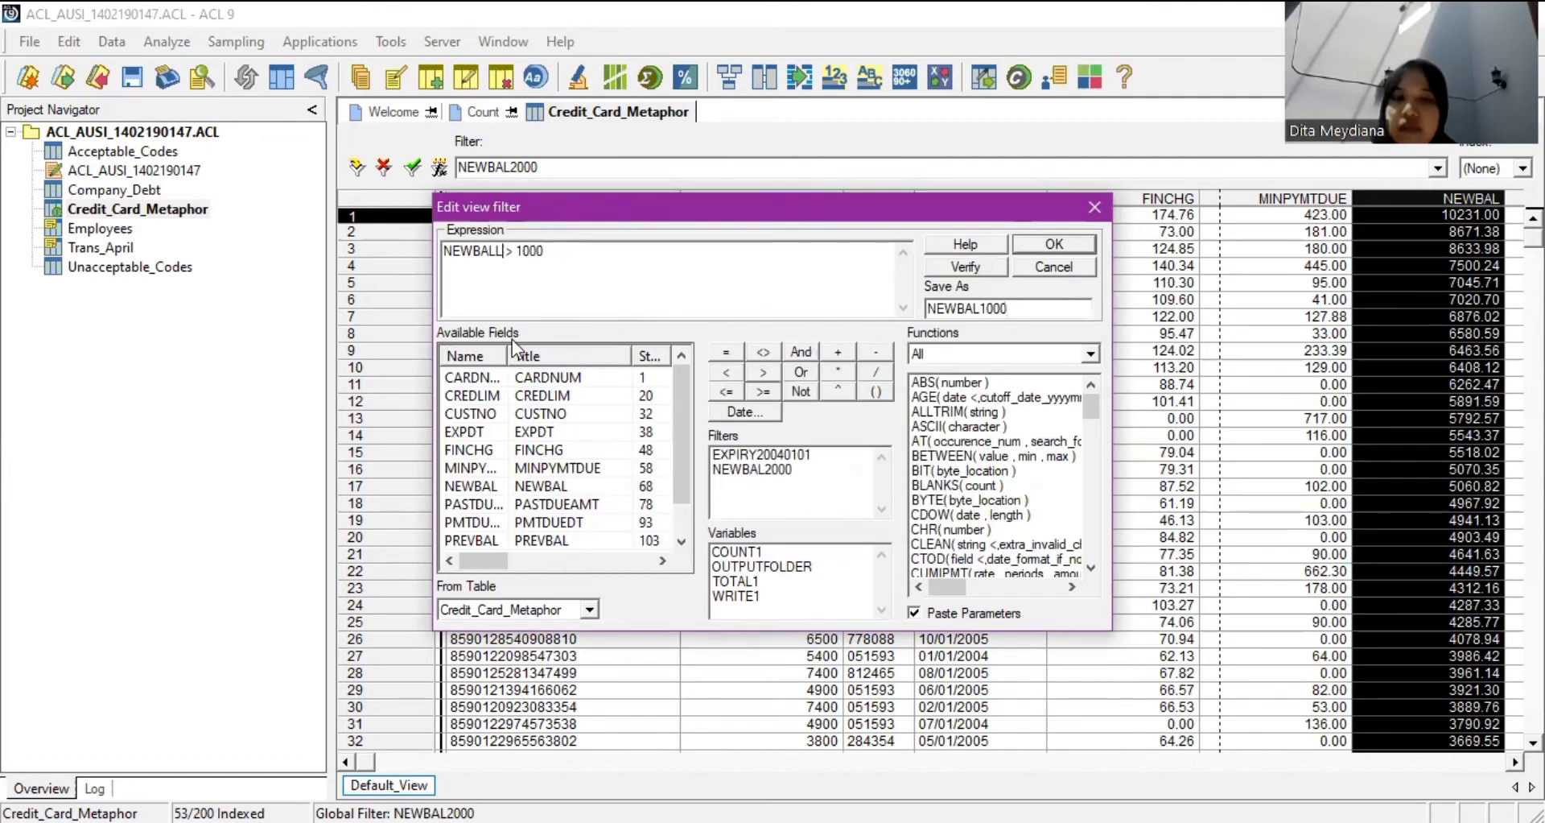
{"action": "key", "text": "BackSpace"}
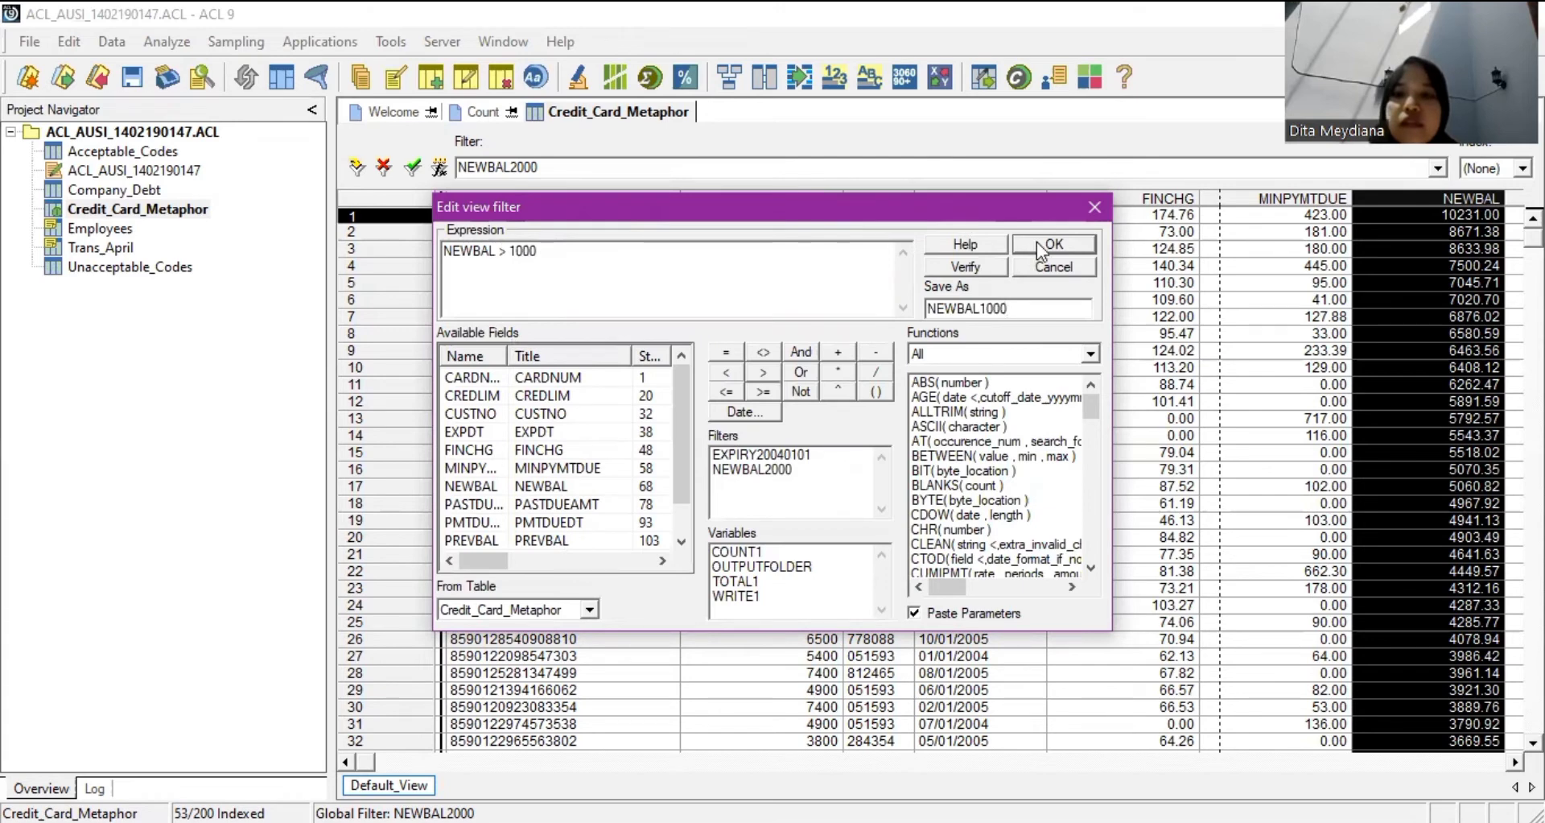
{"action": "left_click", "coordinate": [1042, 246]}
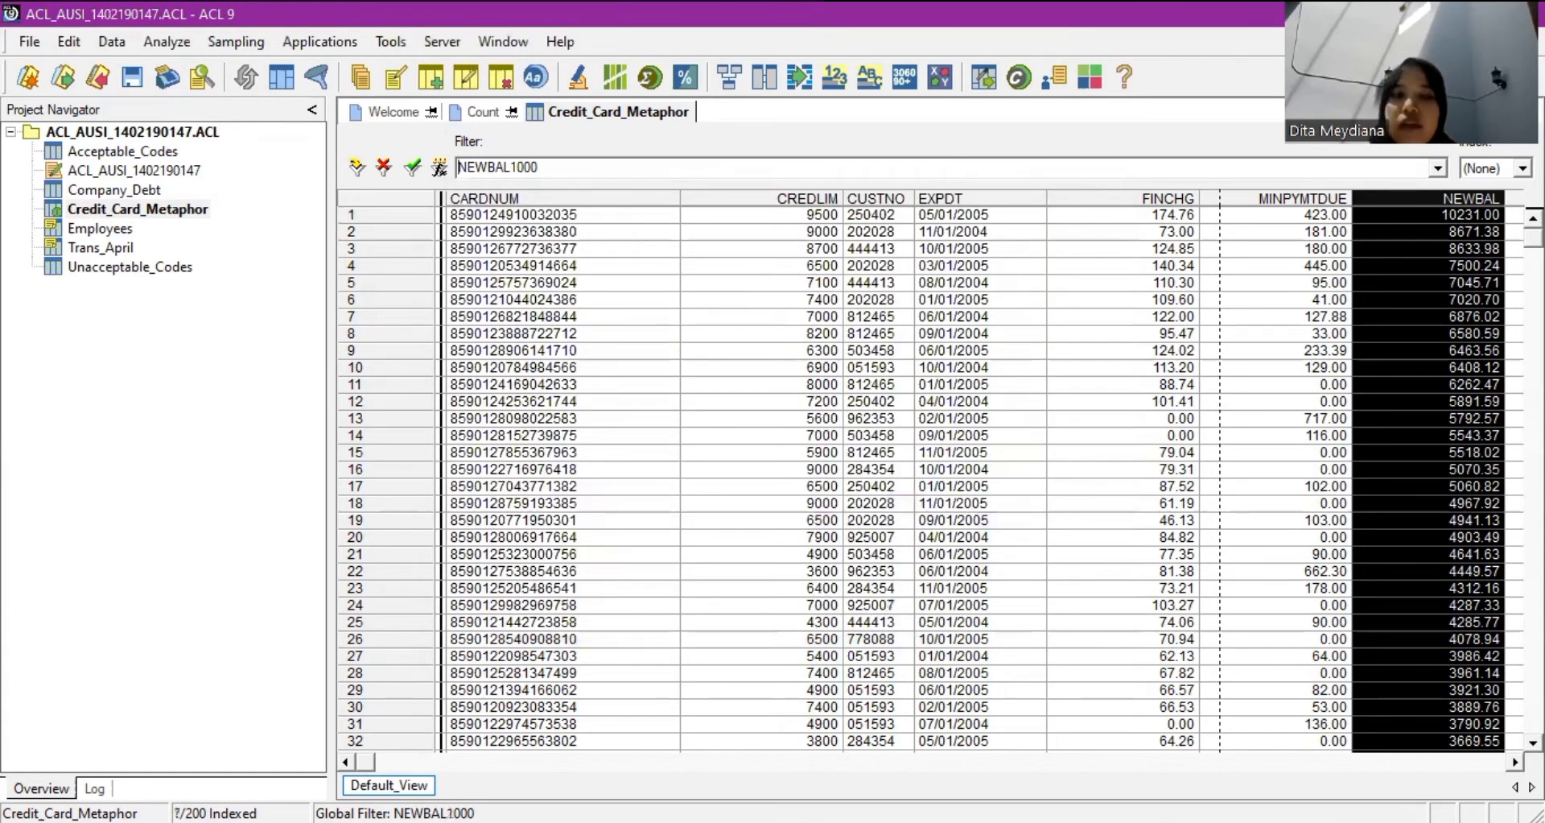
Count Credit_Card_Metaphor records under the NEWBAL1000 condition alone, giving 65 records.
{"action": "scroll", "coordinate": [925, 475], "scroll_direction": "down", "scroll_amount": 12}
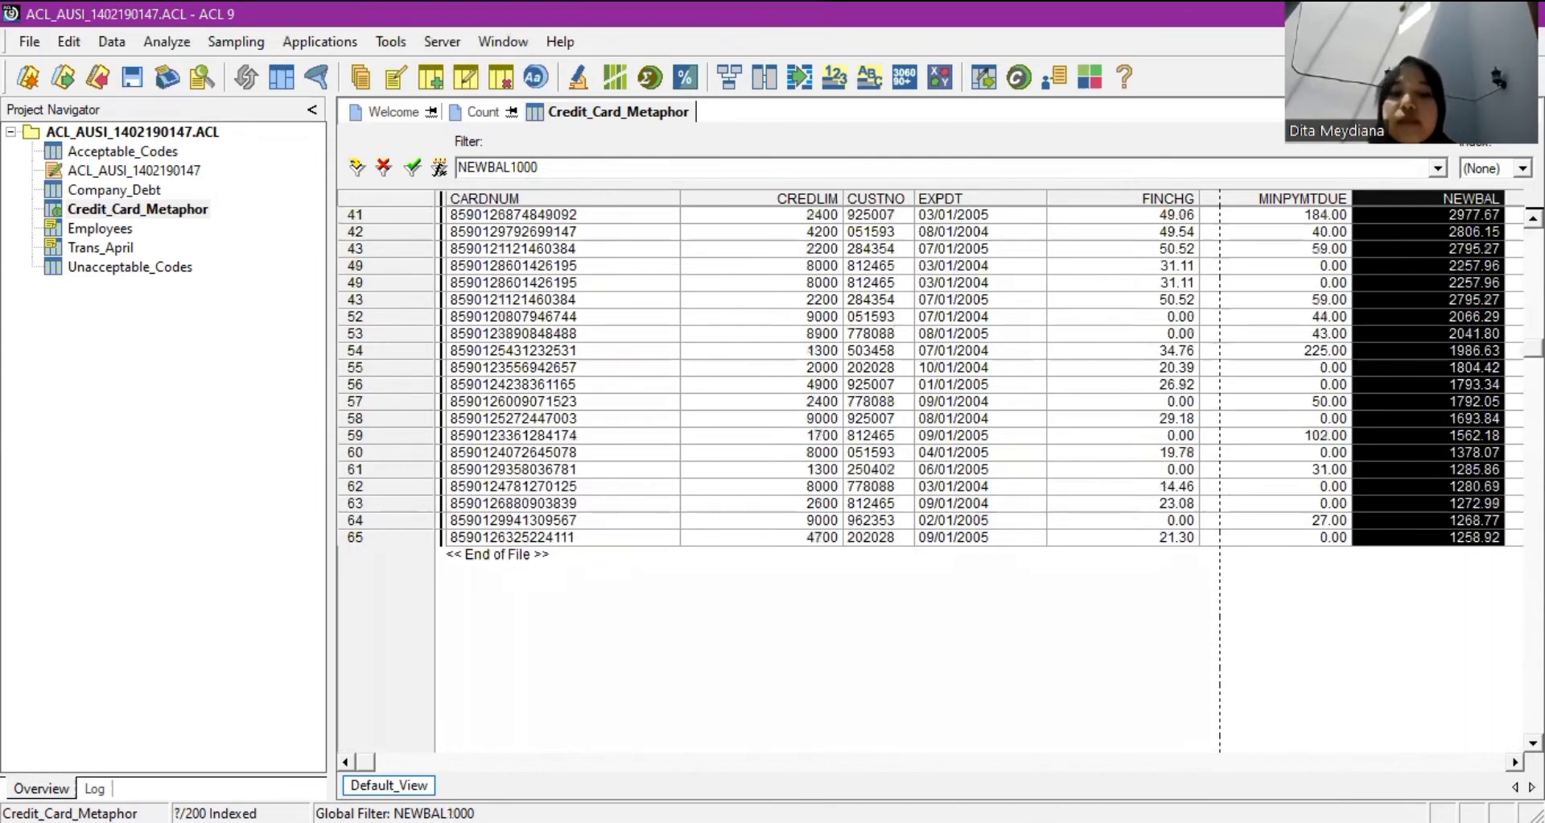
{"action": "scroll", "coordinate": [926, 474], "scroll_direction": "up", "scroll_amount": 12}
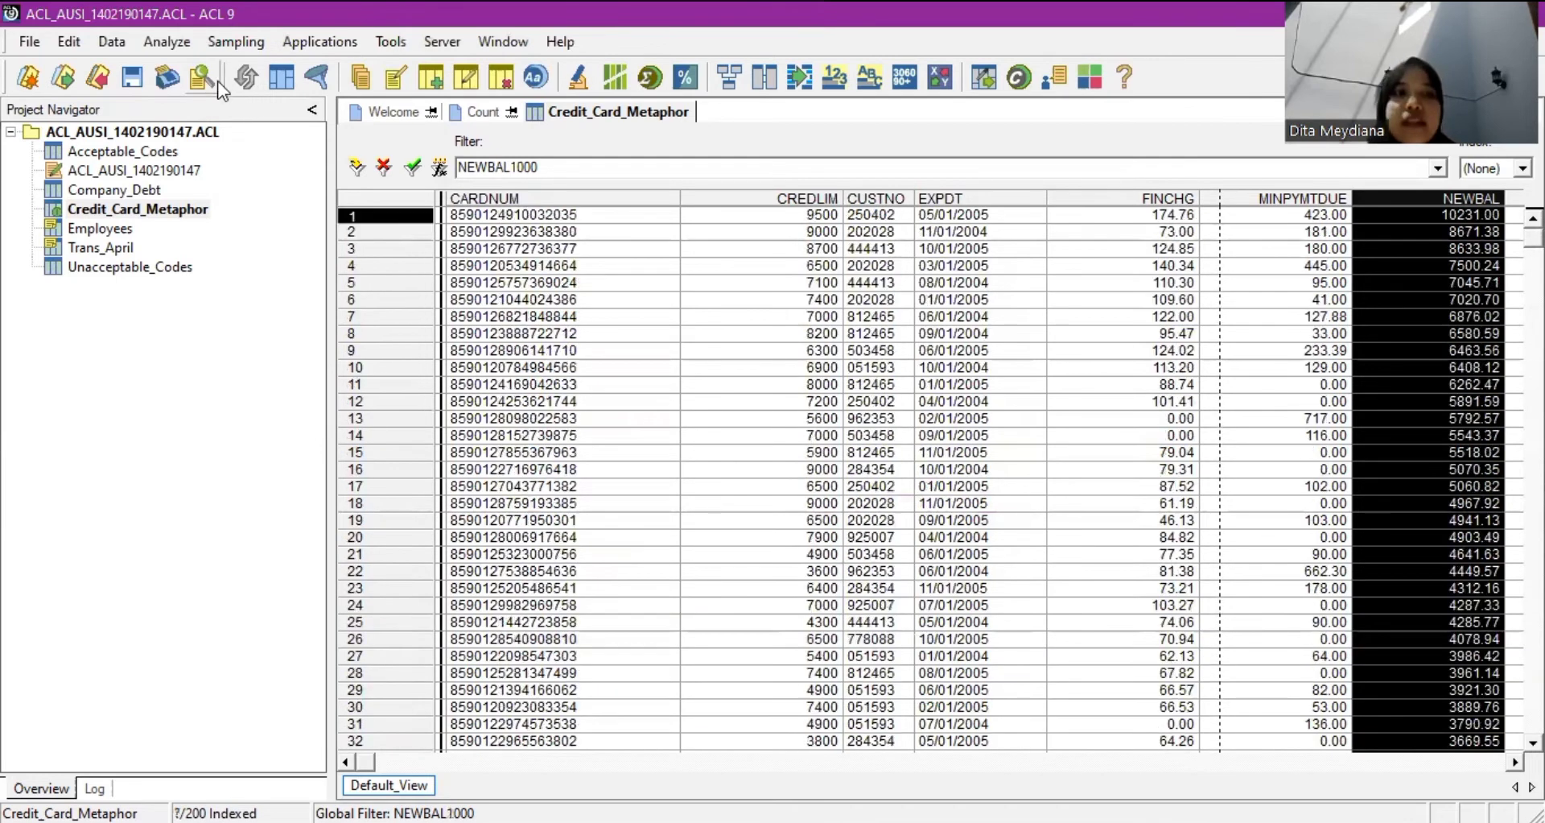
{"action": "left_click", "coordinate": [172, 40]}
{"action": "left_click", "coordinate": [184, 51]}
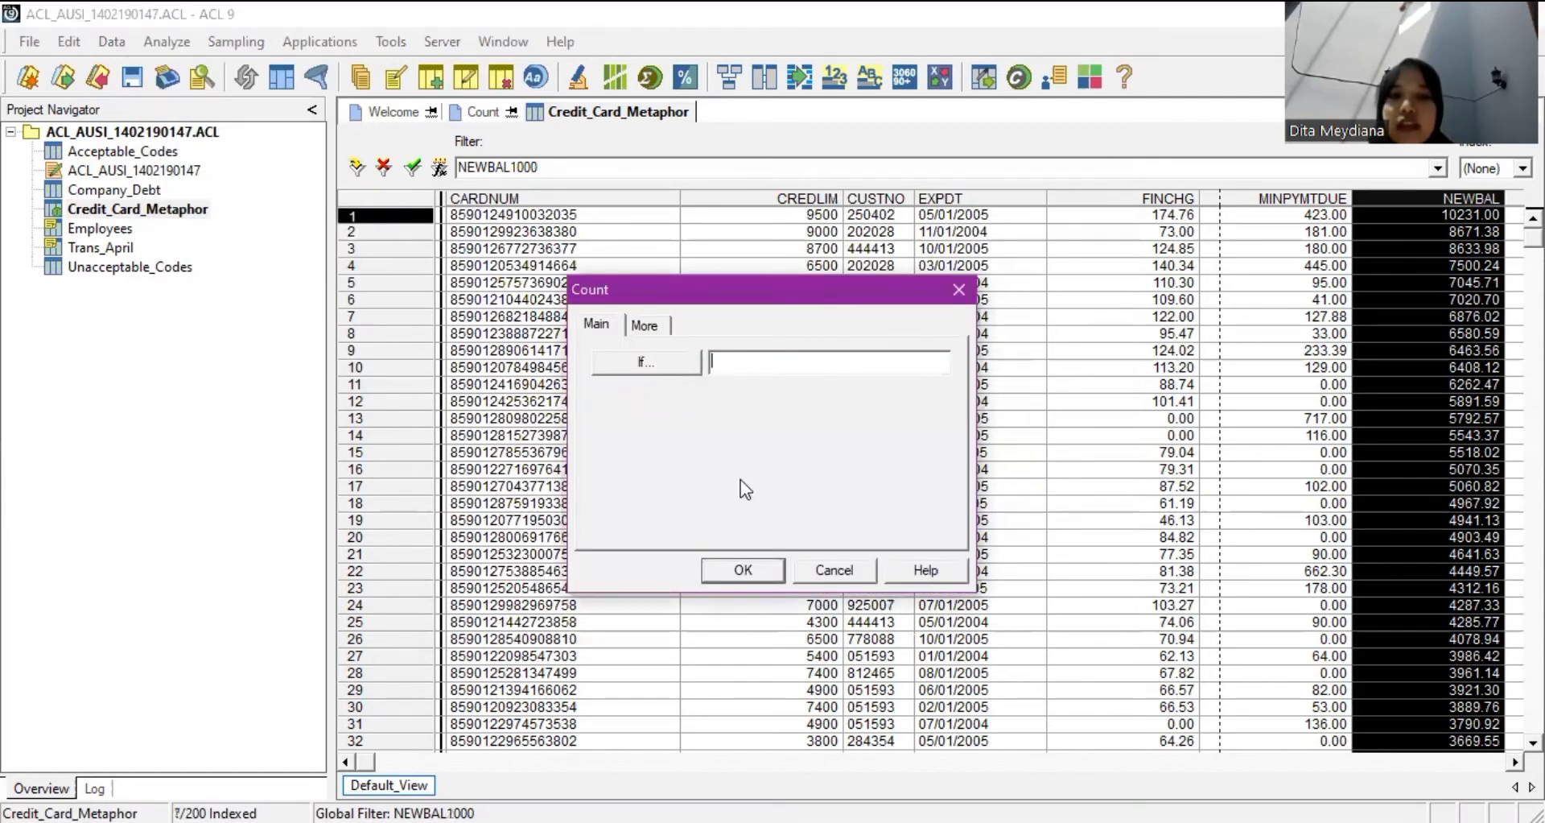
{"action": "double_click", "coordinate": [761, 455]}
{"action": "double_click", "coordinate": [760, 469]}
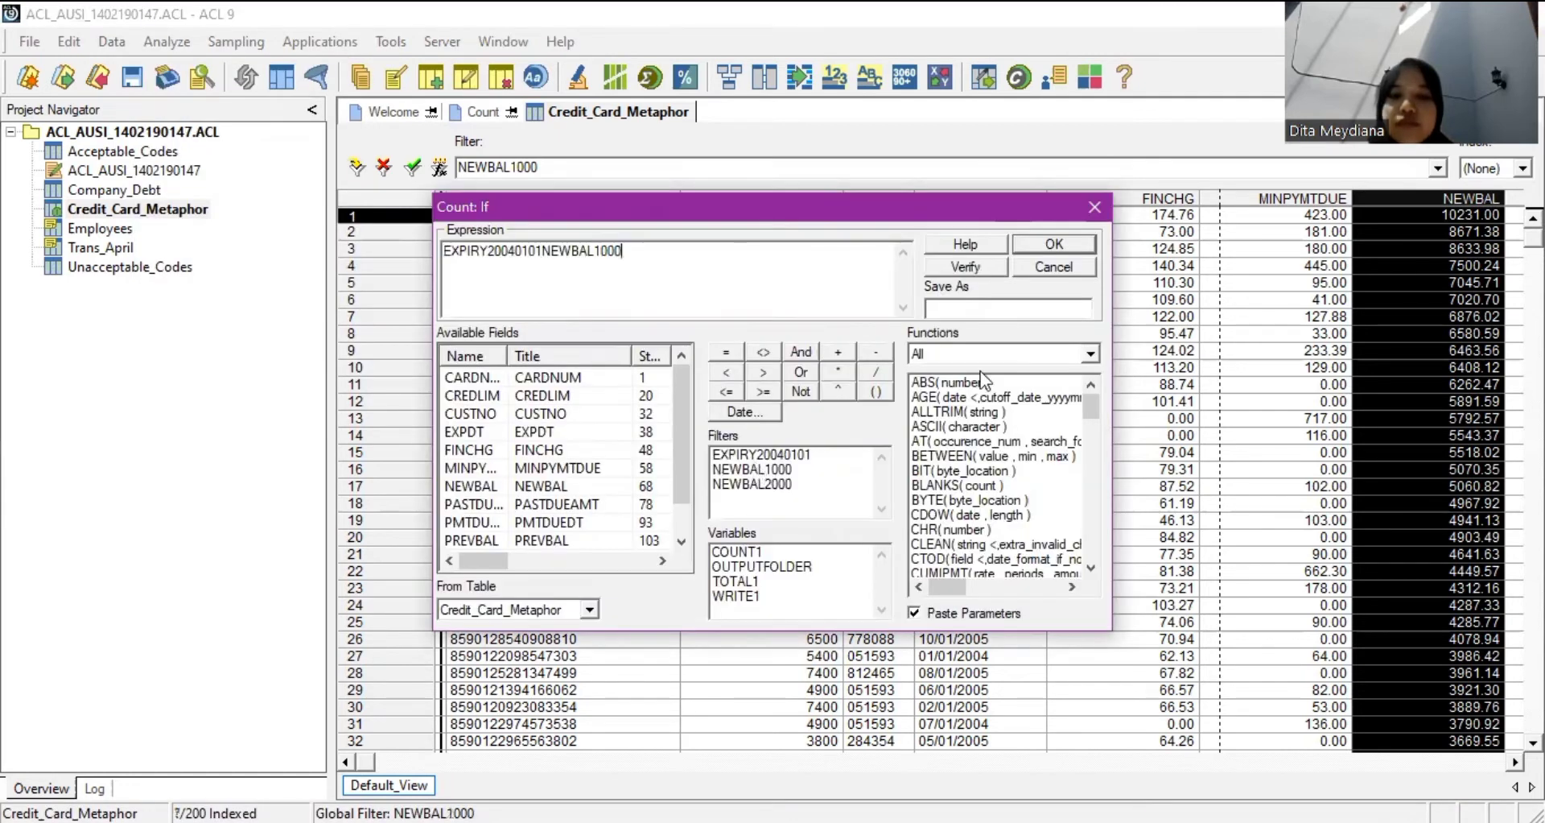
{"action": "key", "text": "Left"}
{"action": "key", "text": "Left"}
{"action": "key", "text": "Left"}
{"action": "key", "text": "Left"}
{"action": "key", "text": "Left"}
{"action": "key", "text": "Left"}
{"action": "key", "text": "Left"}
{"action": "key", "text": "Left"}
{"action": "key", "text": "Left"}
{"action": "key", "text": "Left"}
{"action": "key", "text": "shift+Home"}
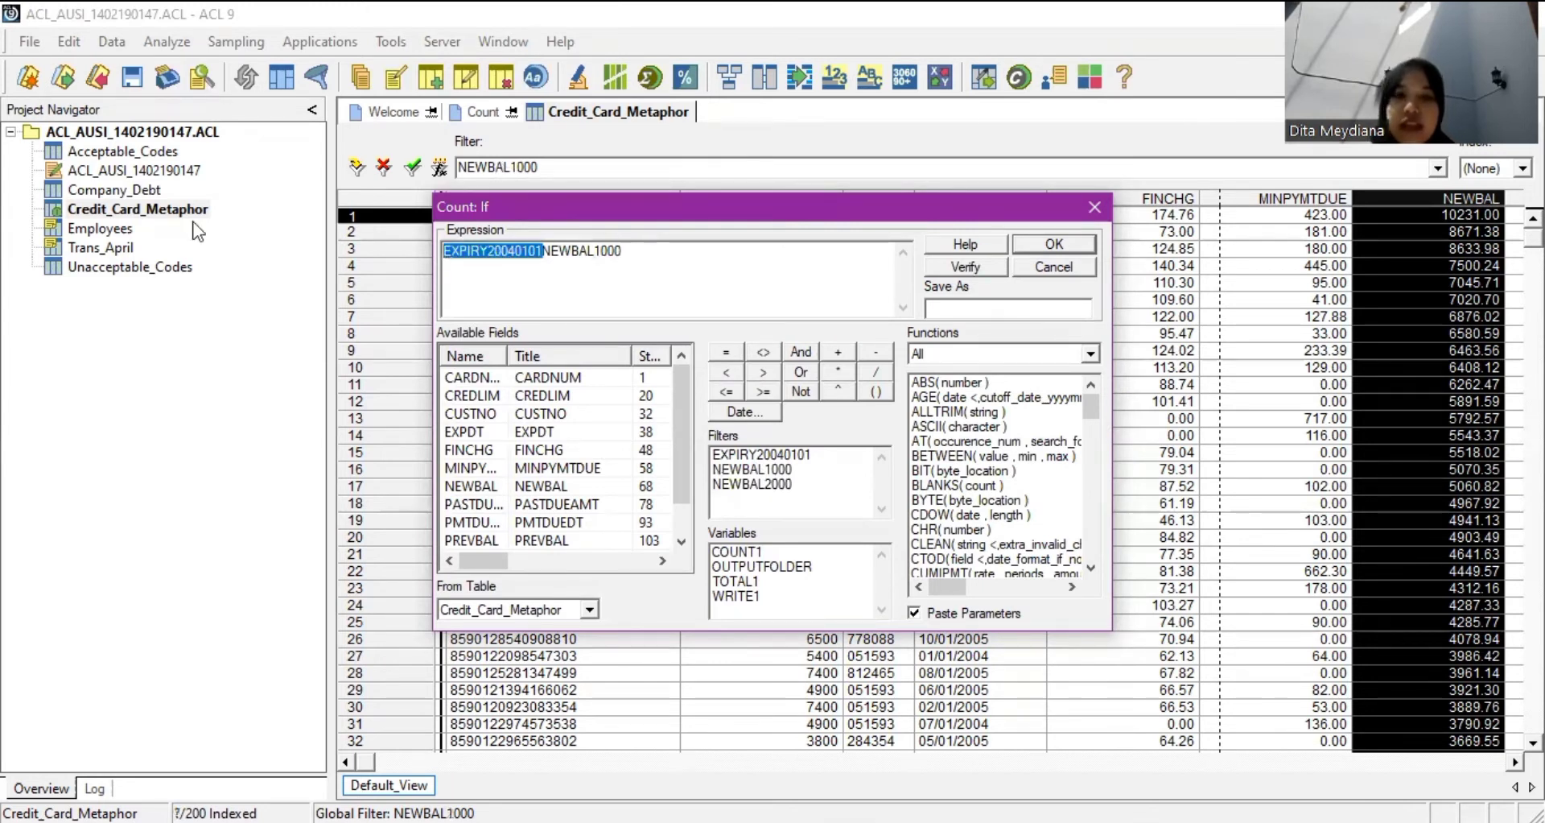
{"action": "key", "text": "Delete"}
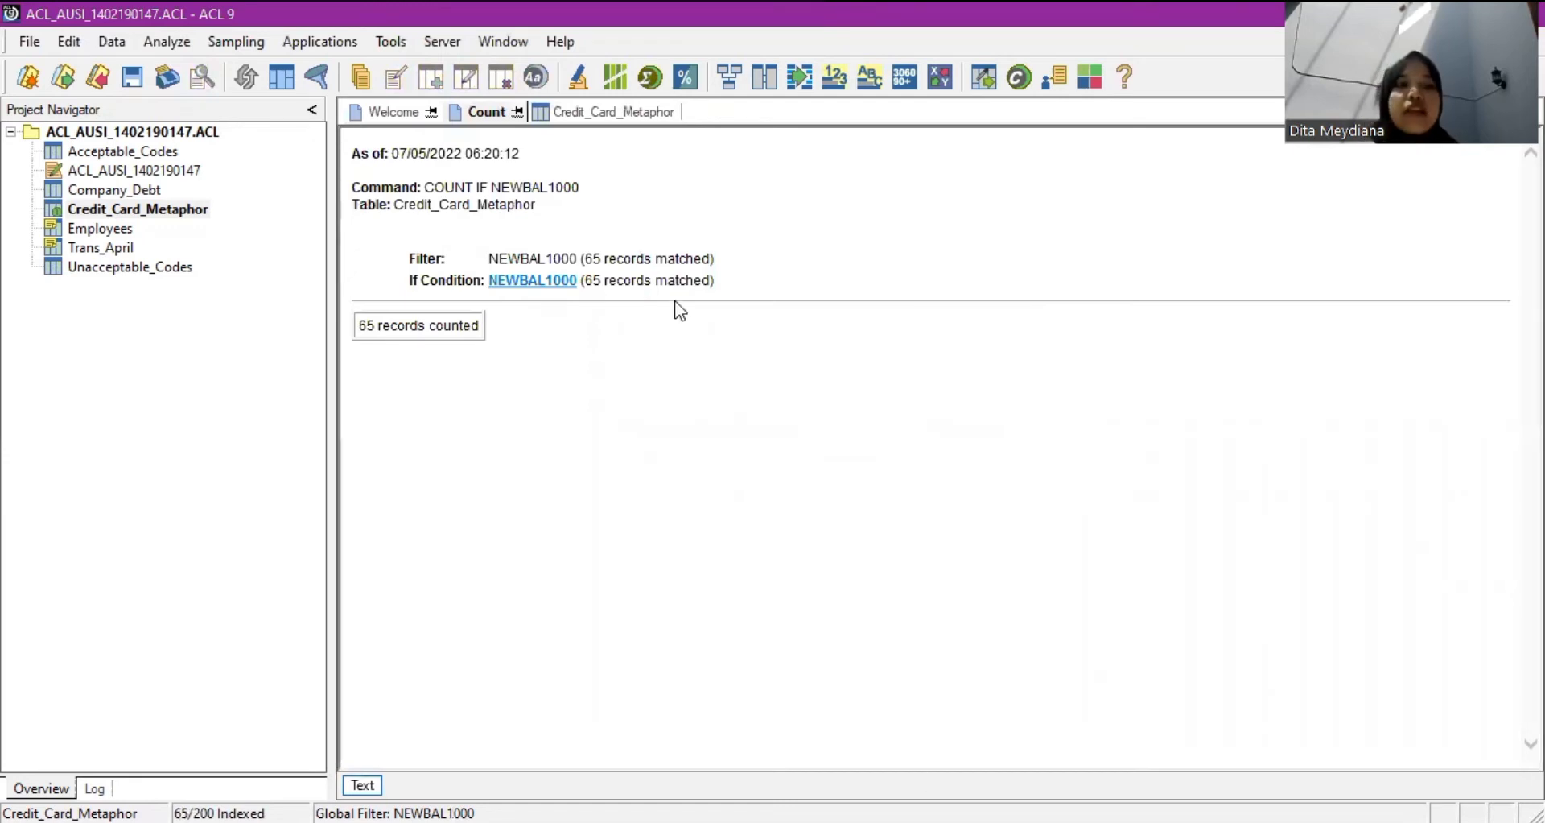
Reopen the Credit_Card_Metaphor table and scroll right to the PASTDUEAMT column.
{"action": "double_click", "coordinate": [149, 209]}
{"action": "left_click", "coordinate": [149, 209]}
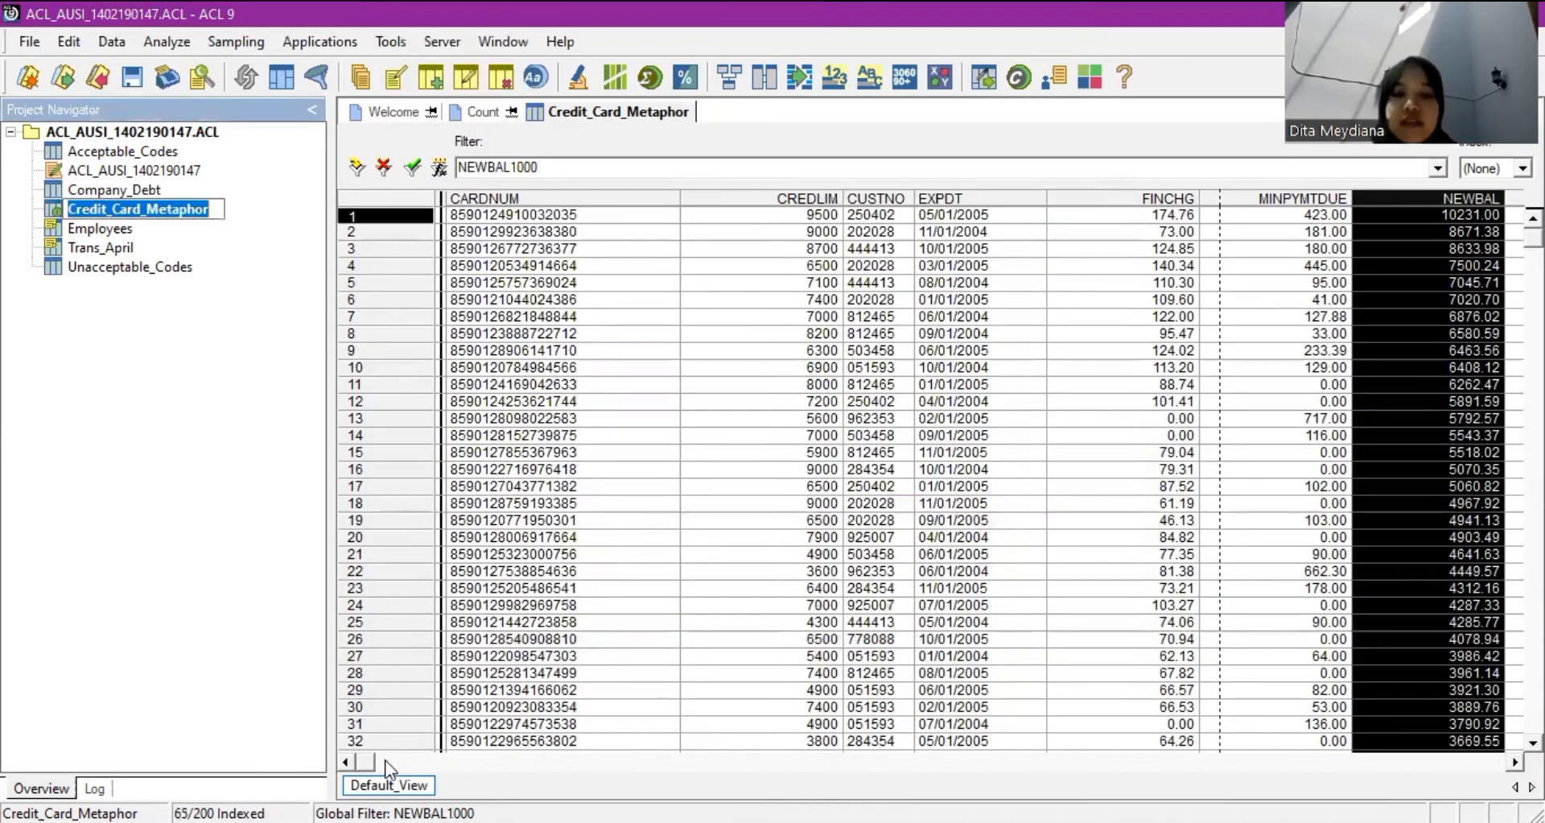
{"action": "scroll", "coordinate": [940, 480], "scroll_direction": "right", "scroll_amount": 1}
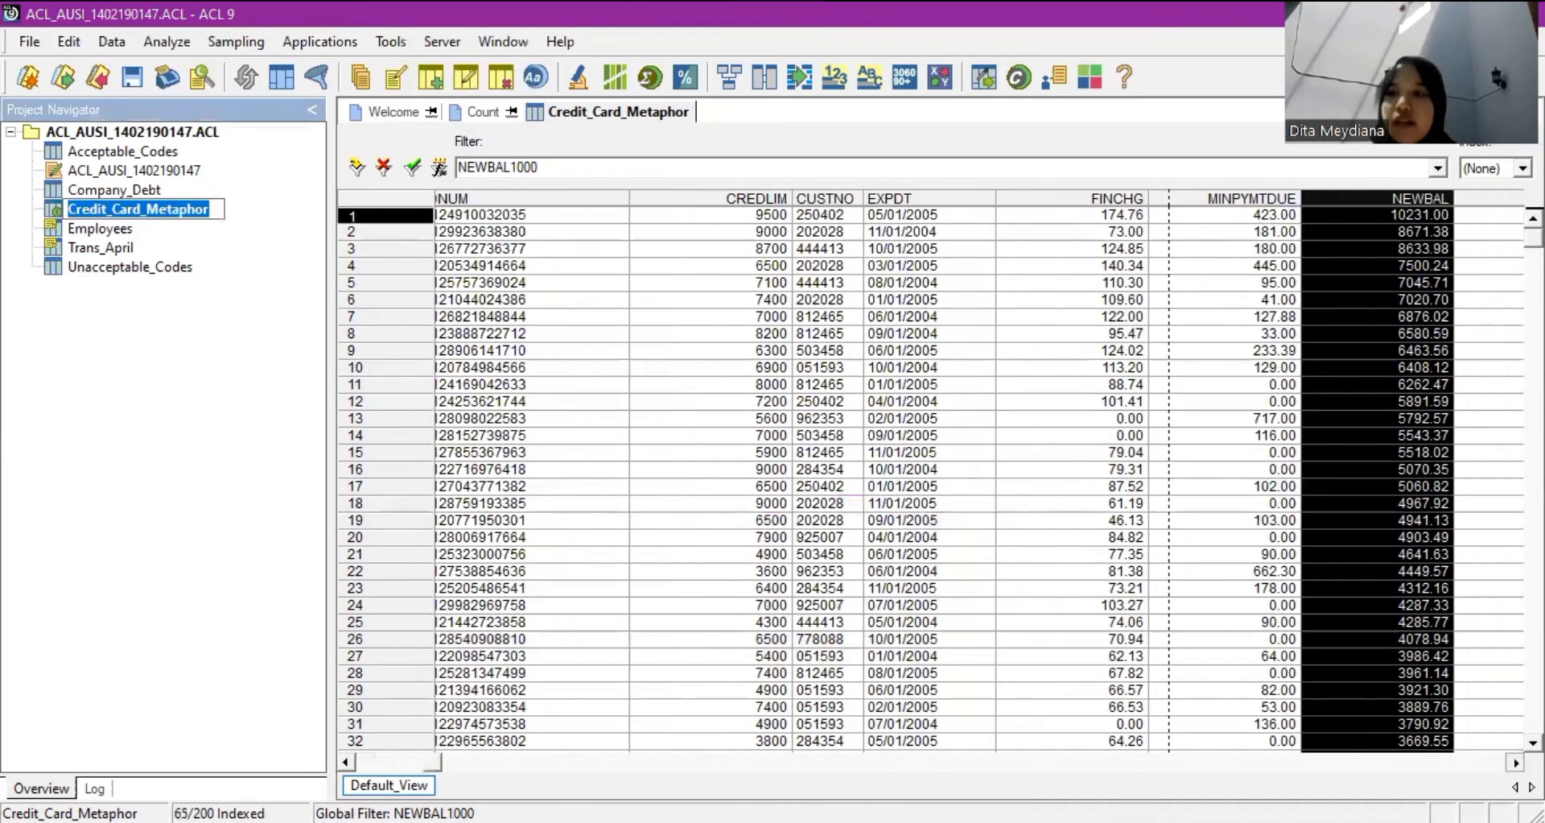
{"action": "scroll", "coordinate": [940, 481], "scroll_direction": "right", "scroll_amount": 1}
{"action": "scroll", "coordinate": [940, 480], "scroll_direction": "right", "scroll_amount": 1}
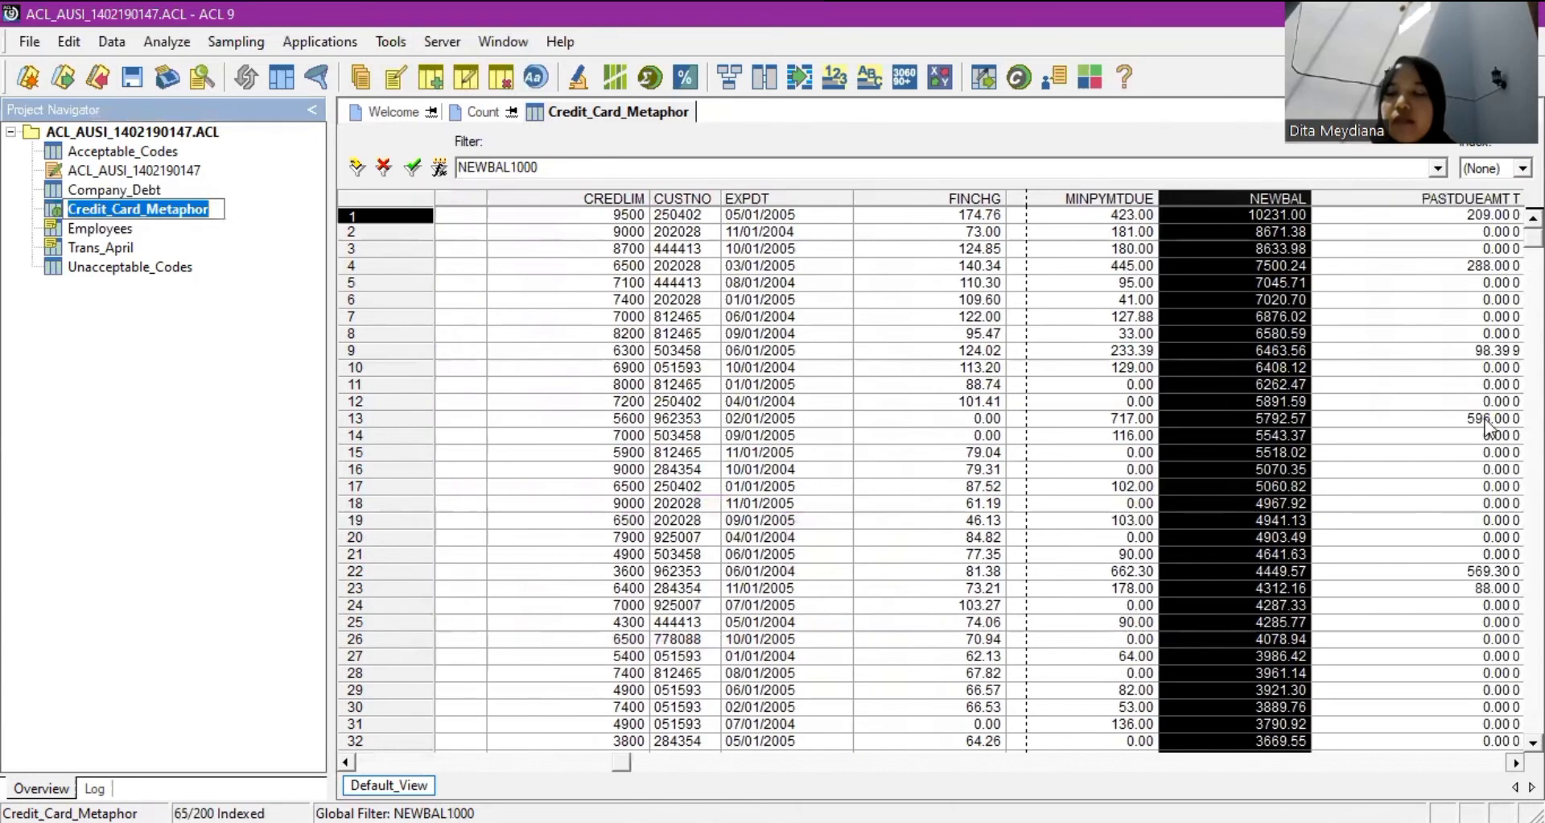
{"action": "scroll", "coordinate": [941, 480], "scroll_direction": "right", "scroll_amount": 1}
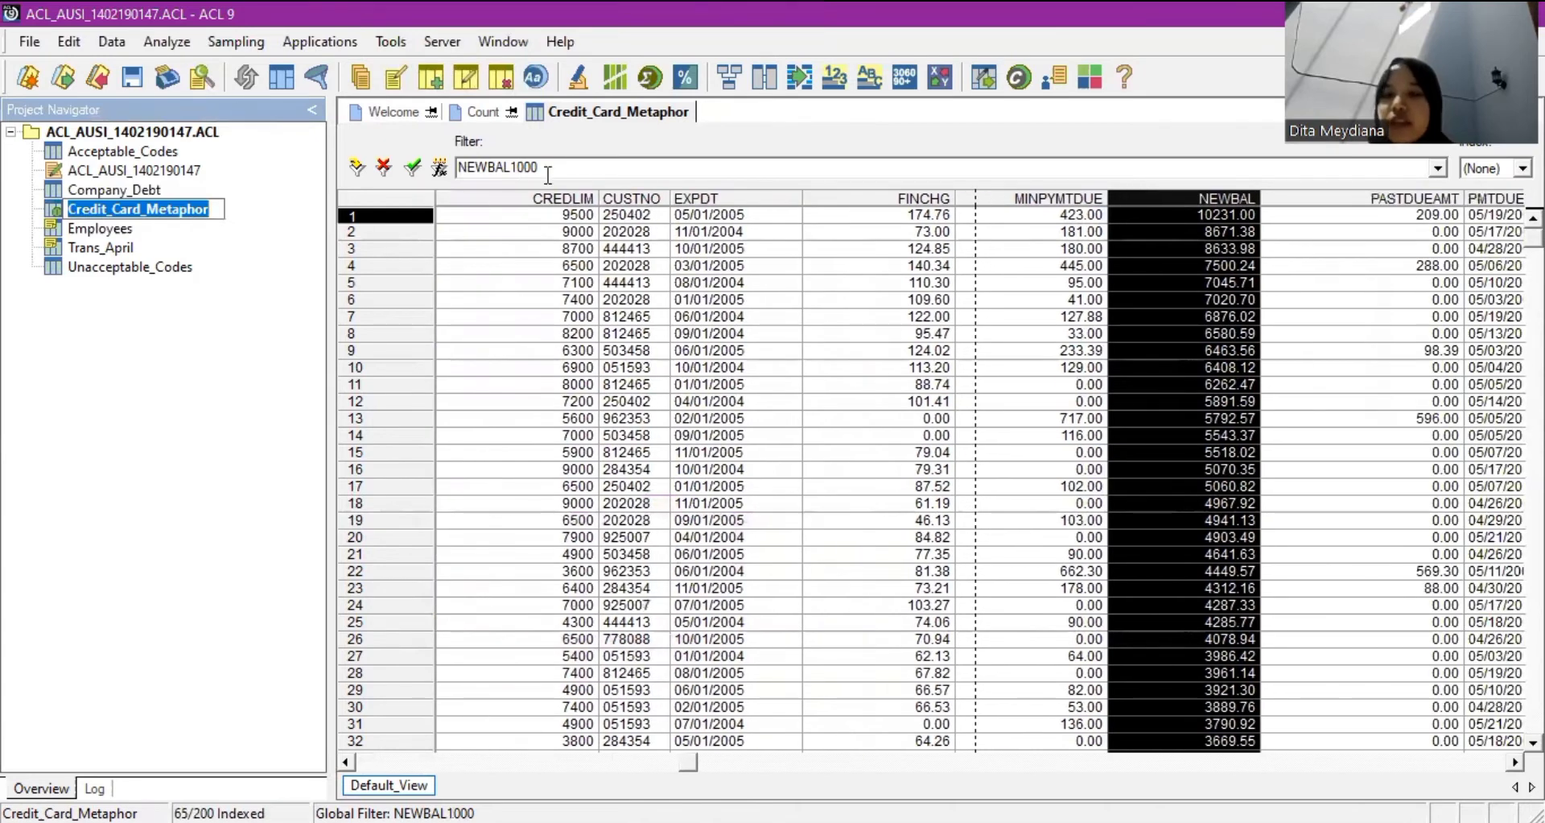
Replace the NEWBAL1000 view filter with PASTDUEAMT > 0, leaving 20 records.
{"action": "double_click", "coordinate": [483, 170]}
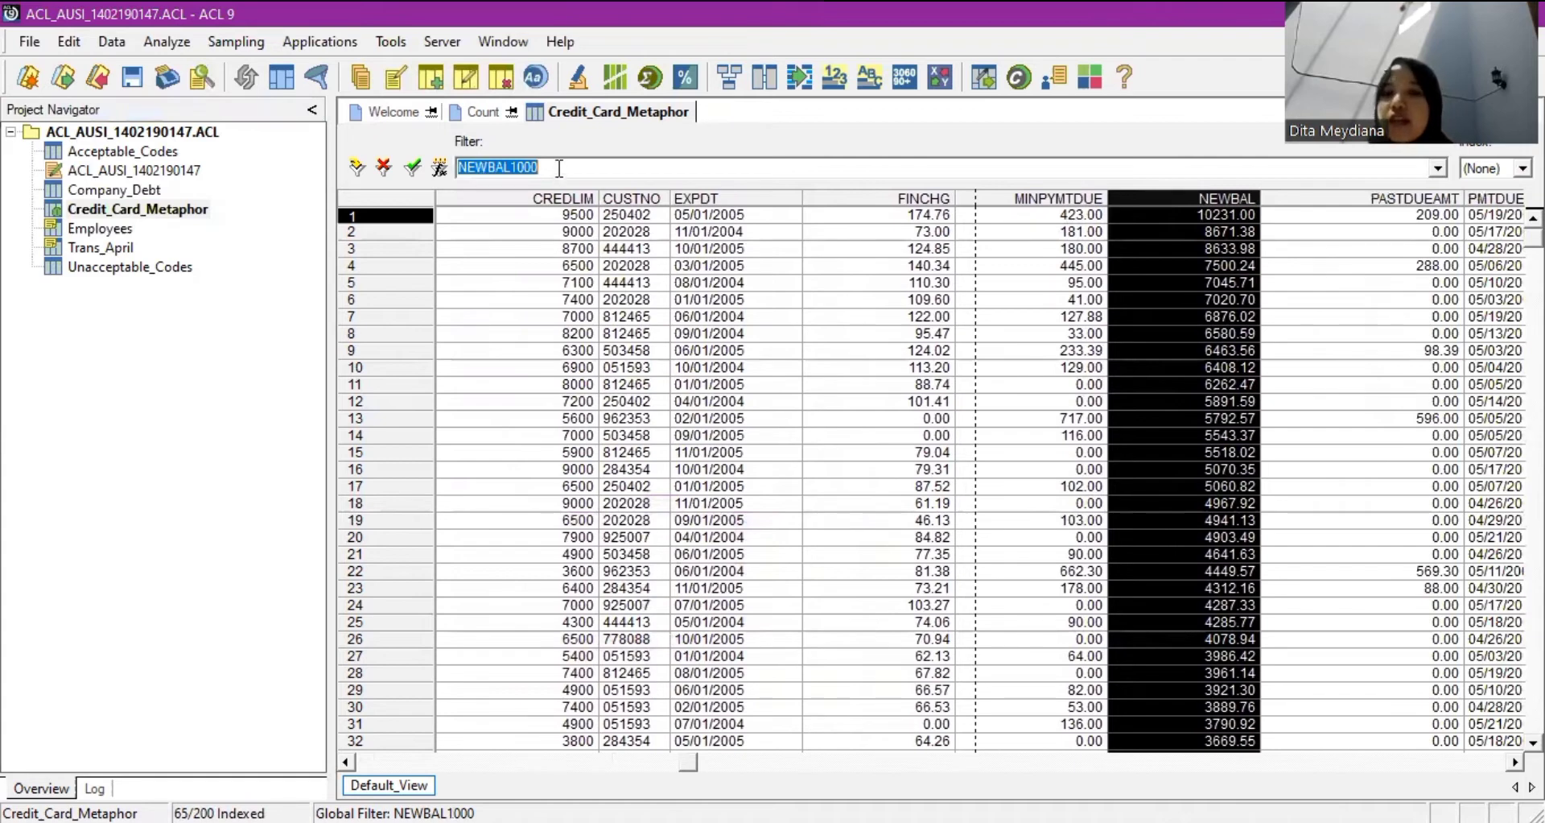
{"action": "key", "text": "End"}
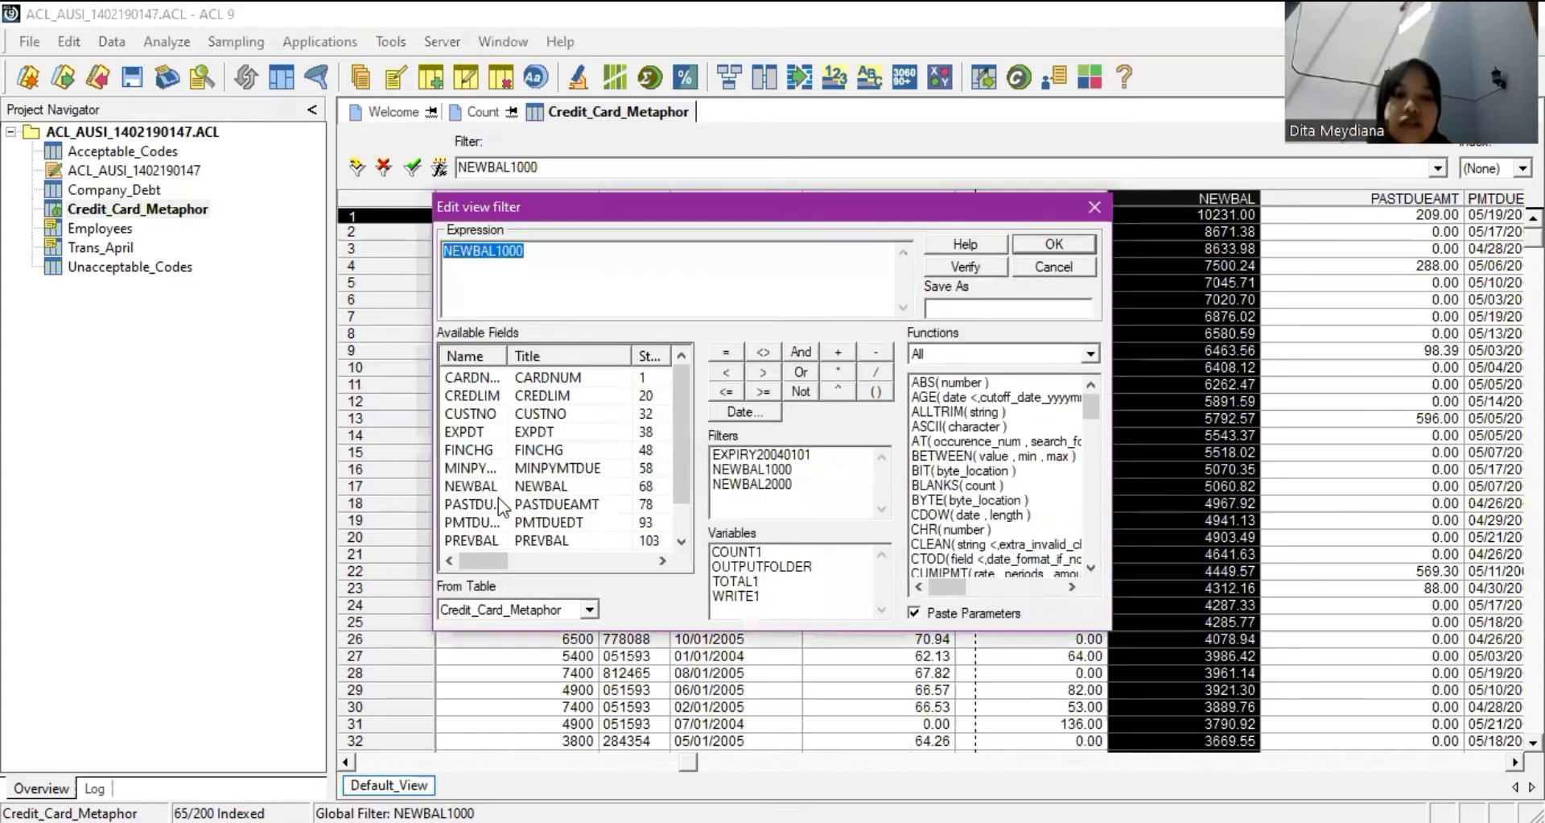
{"action": "double_click", "coordinate": [473, 504]}
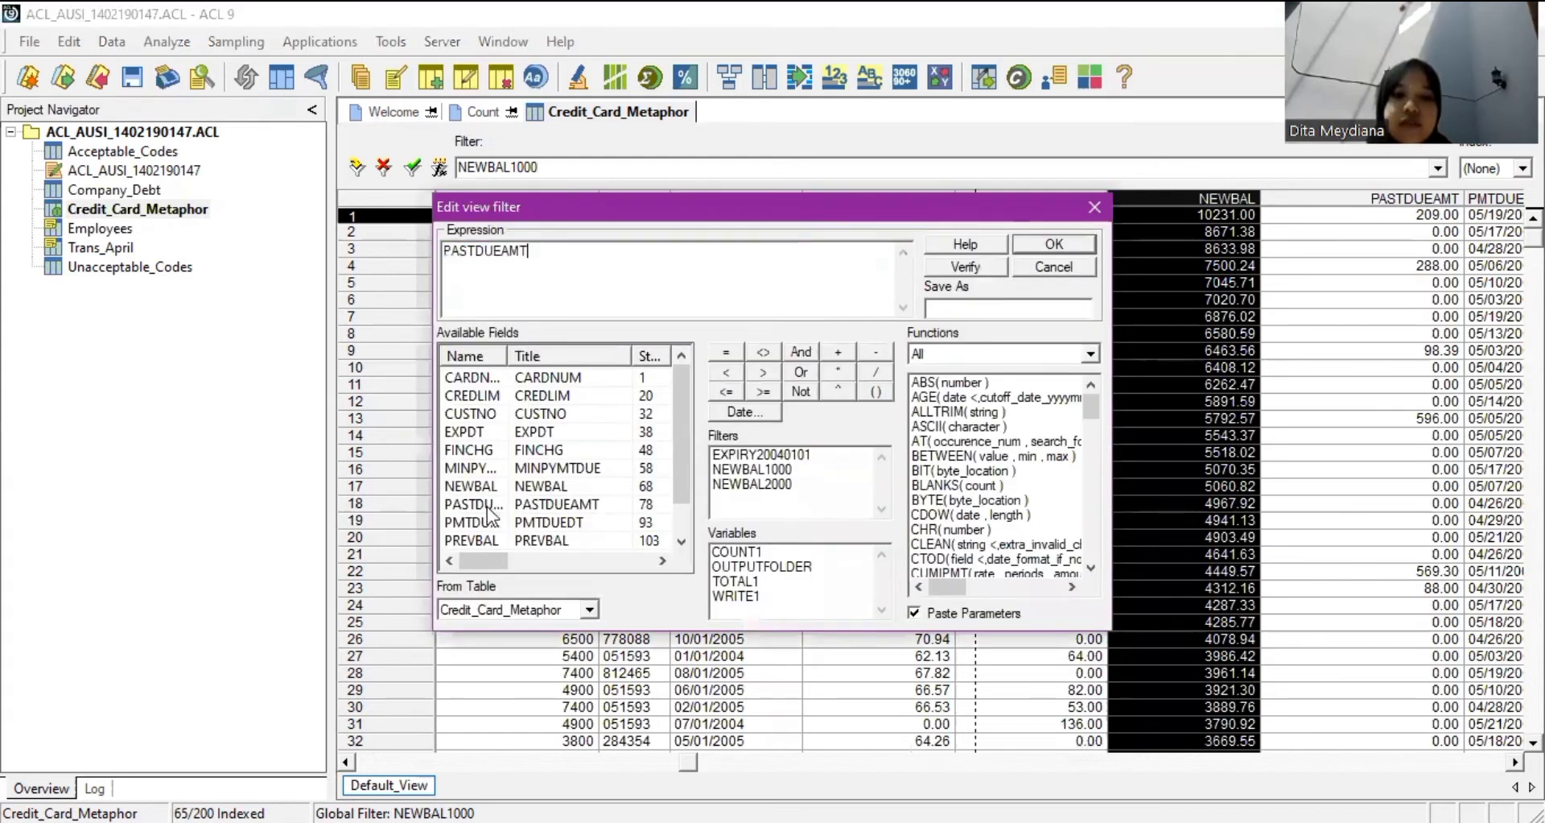
{"action": "left_click", "coordinate": [762, 372]}
{"action": "type", "text": "0"}
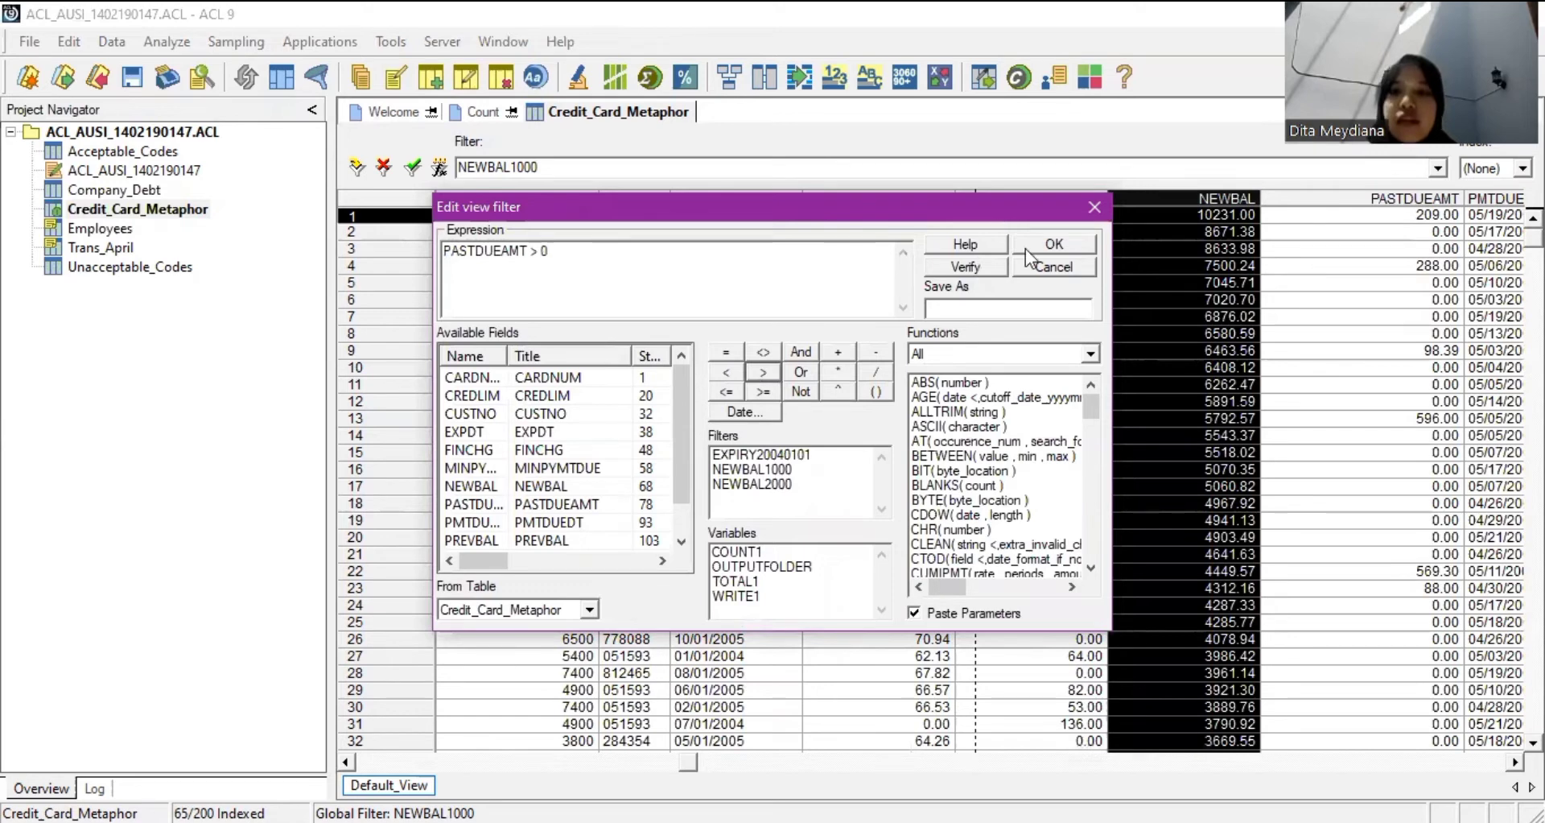
{"action": "key", "text": "Return"}
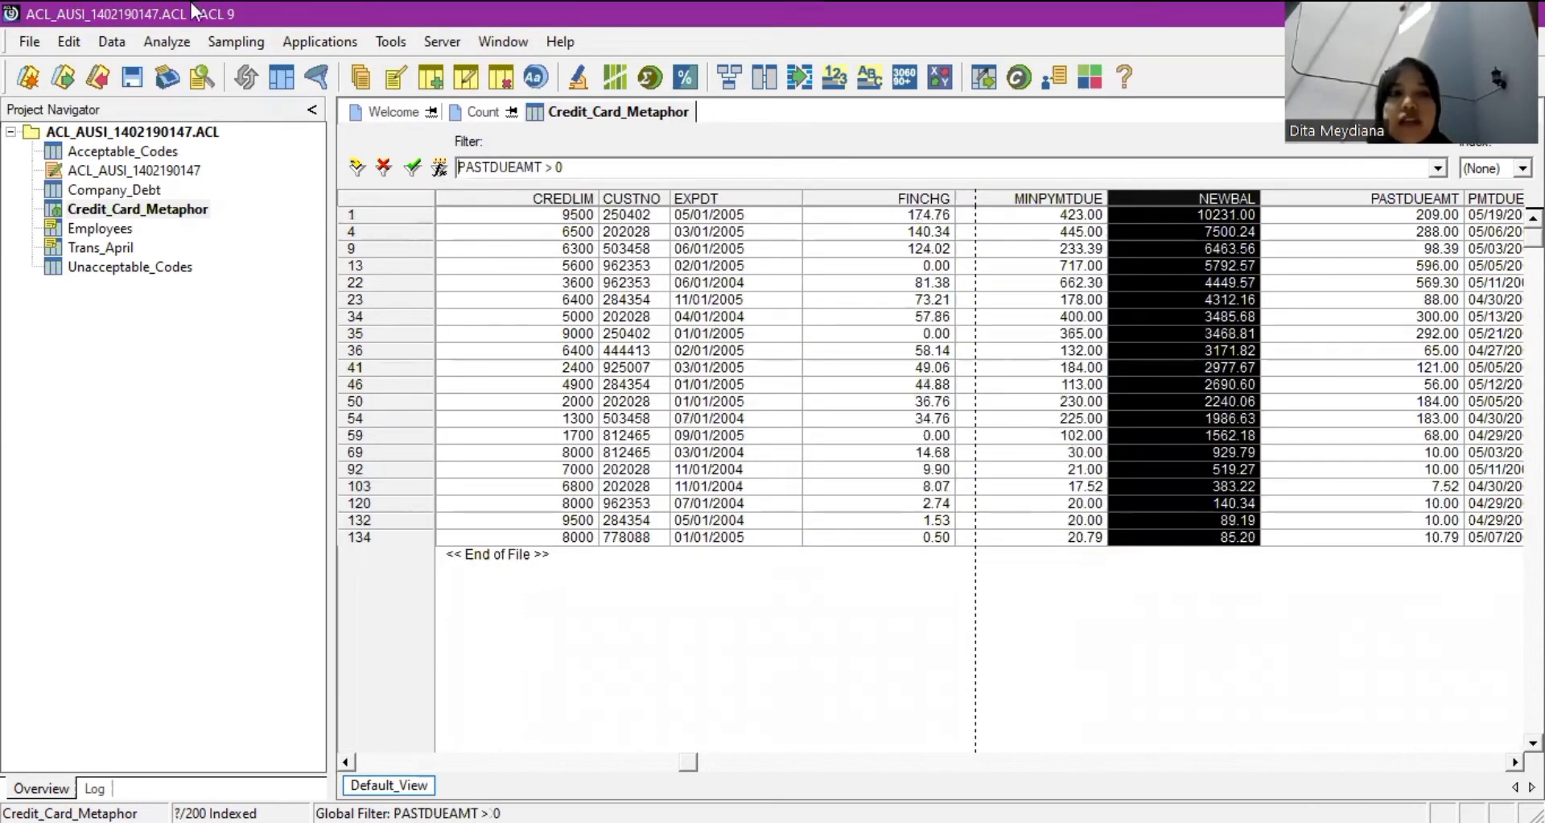
{"action": "left_click", "coordinate": [166, 47]}
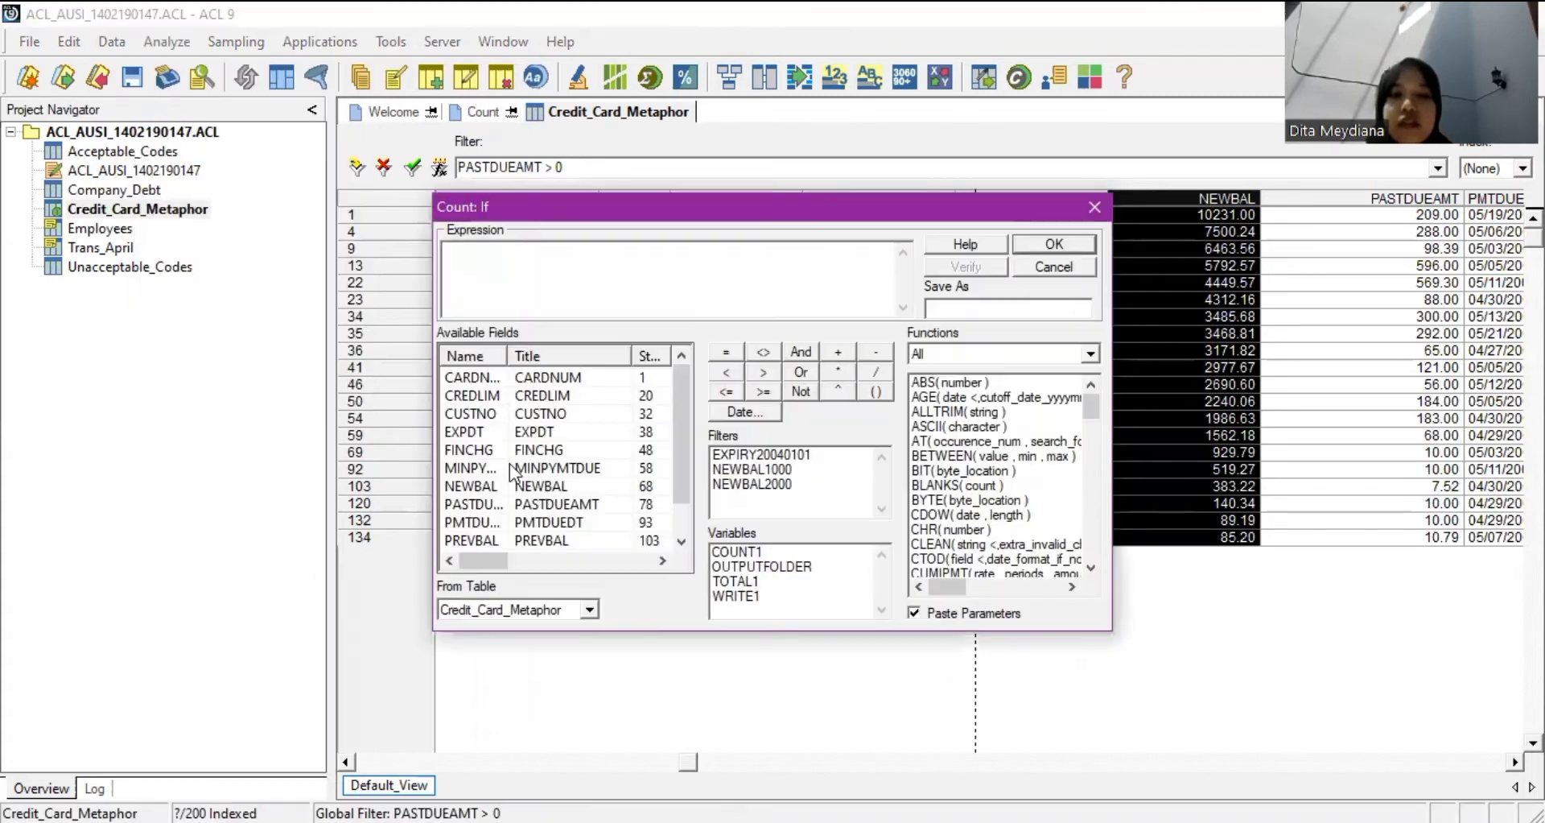
Count records where PASTDUEAMT > 0 (20) and return to the Credit_Card_Metaphor table.
{"action": "scroll", "coordinate": [495, 475], "scroll_direction": "down", "scroll_amount": 1}
{"action": "type", "text": "PASTDUEAMT"}
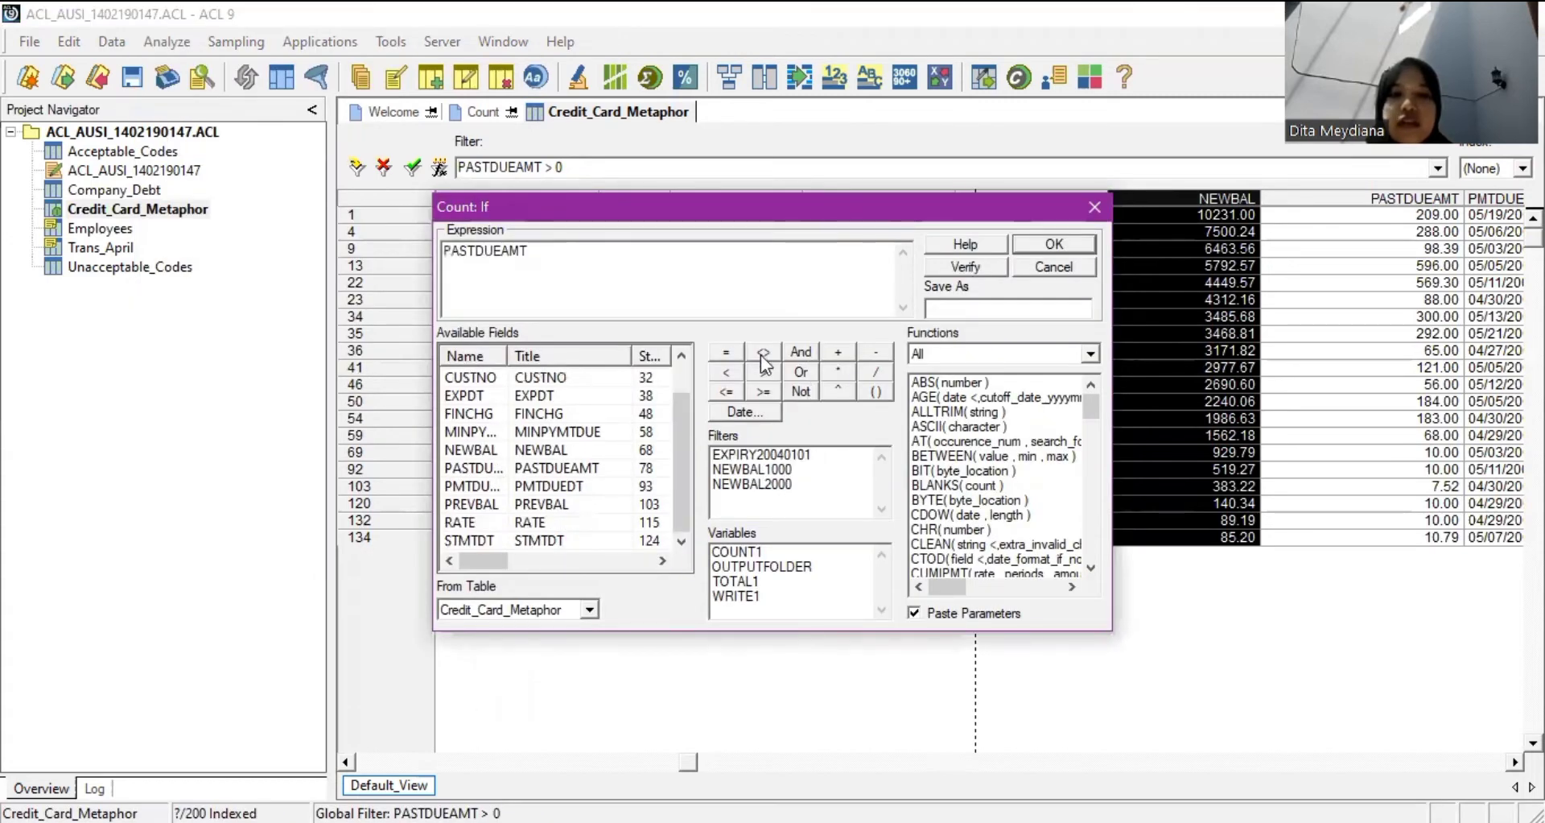
{"action": "left_click", "coordinate": [762, 372]}
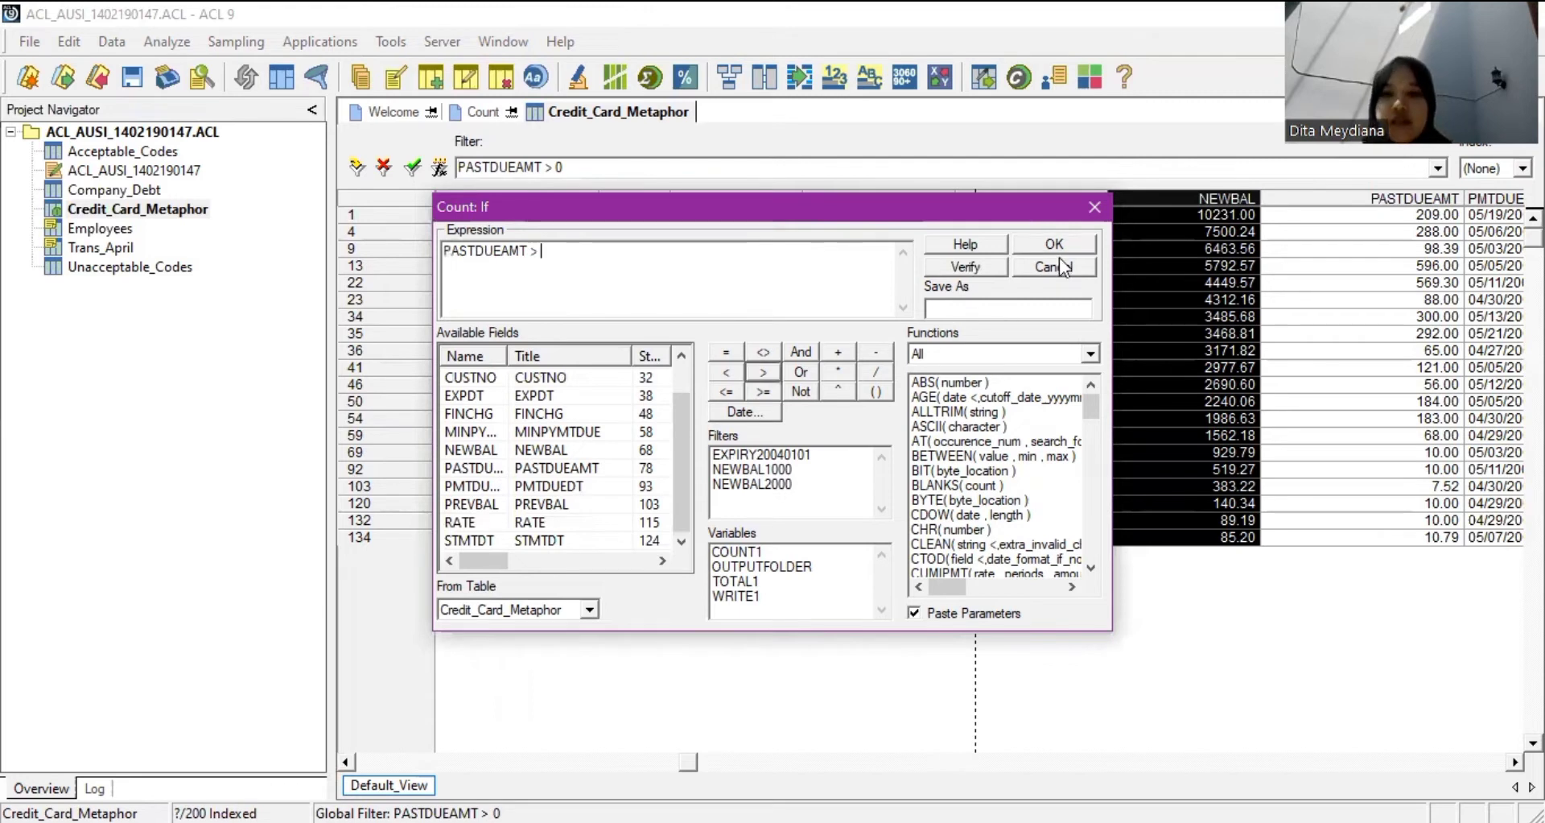
{"action": "type", "text": "0"}
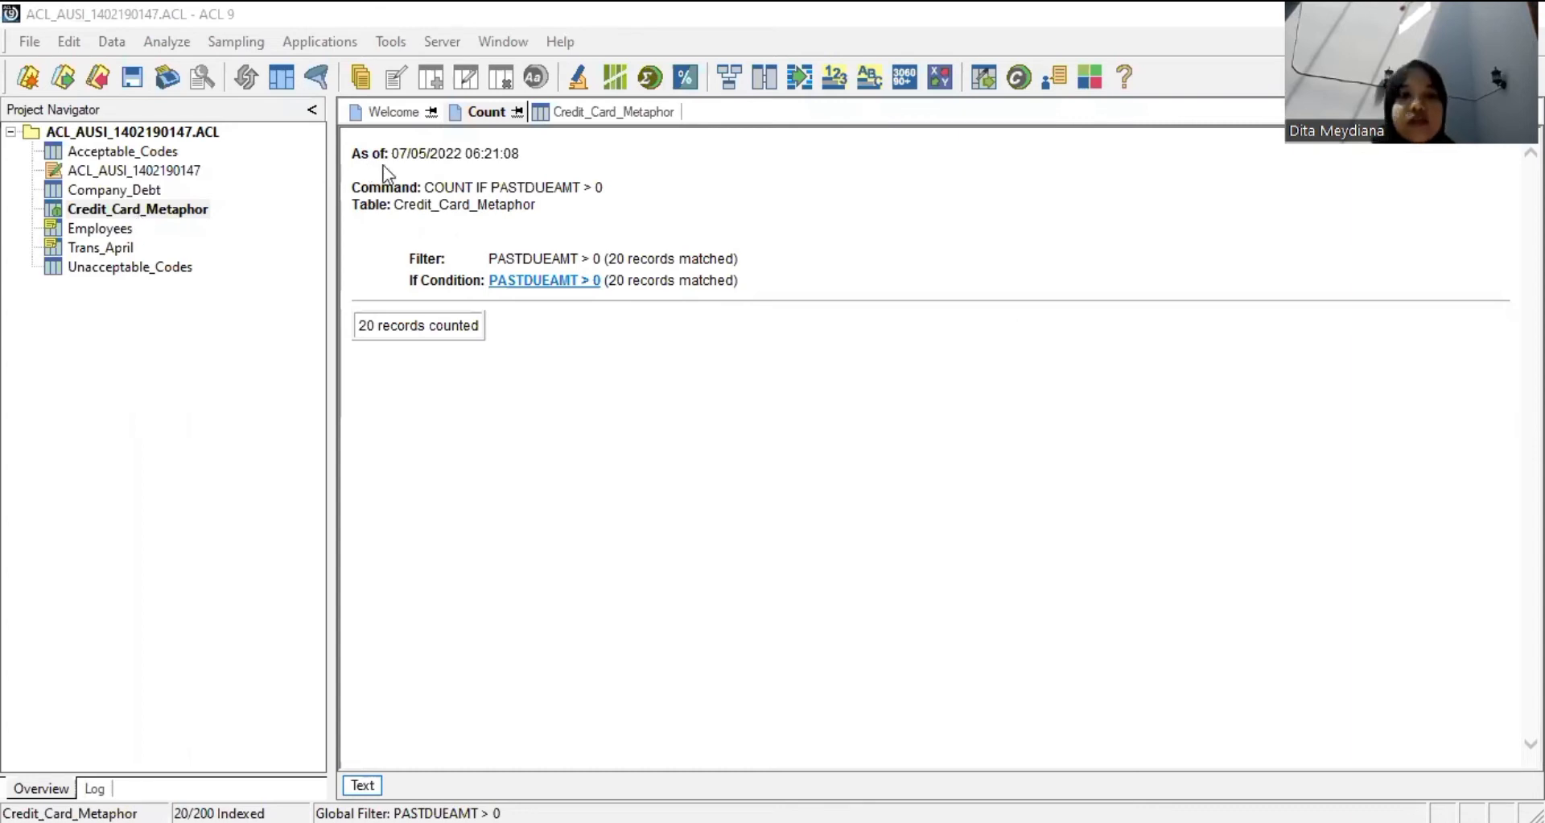
{"action": "left_click", "coordinate": [1154, 482]}
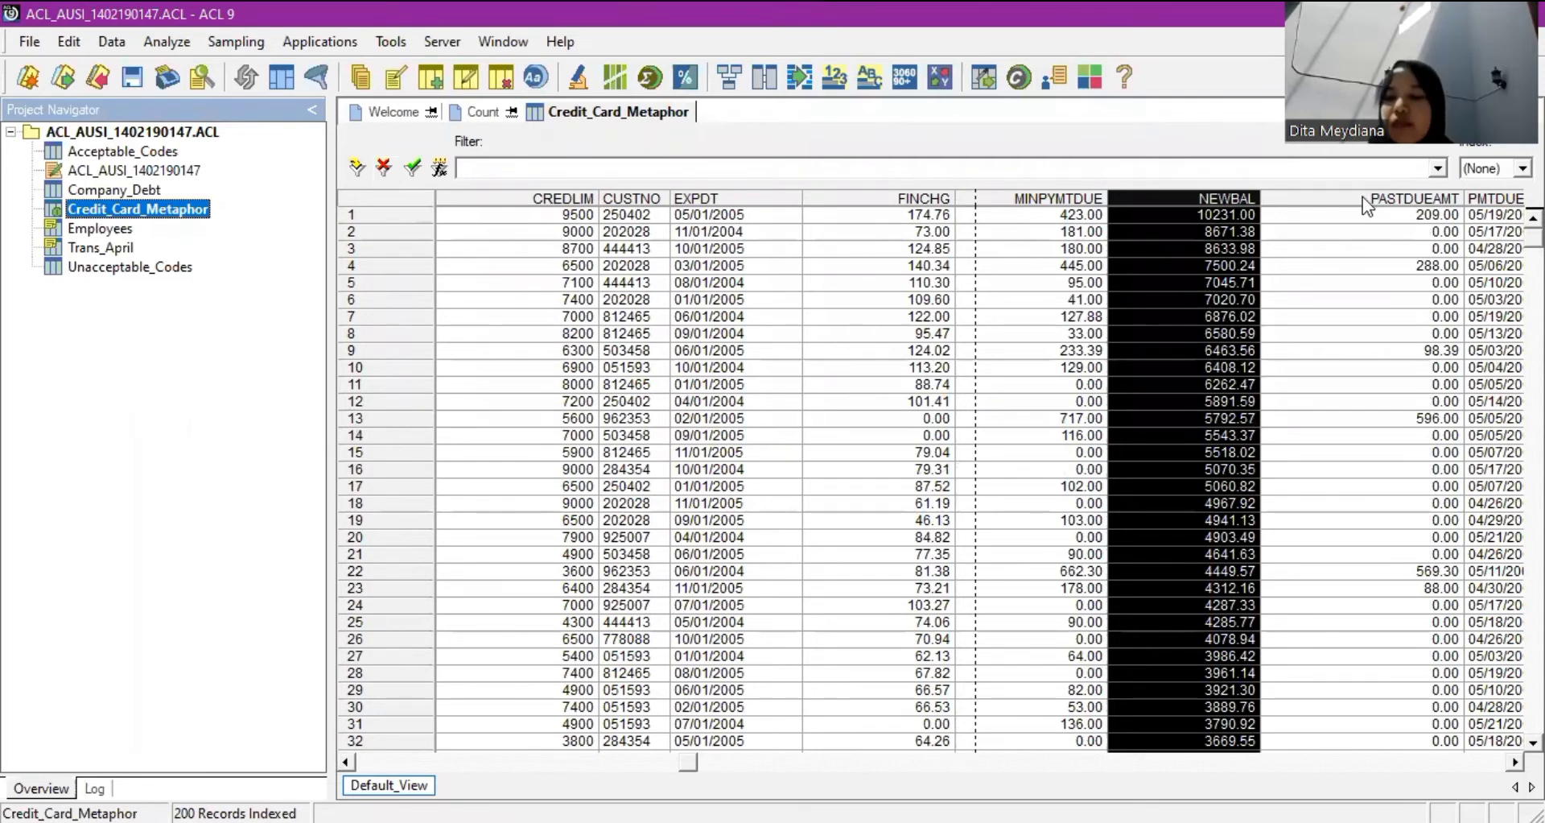
Quick-sort Credit_Card_Metaphor by PASTDUEAMT descending, 596.00 on top, then scroll back left.
{"action": "right_click", "coordinate": [1434, 390]}
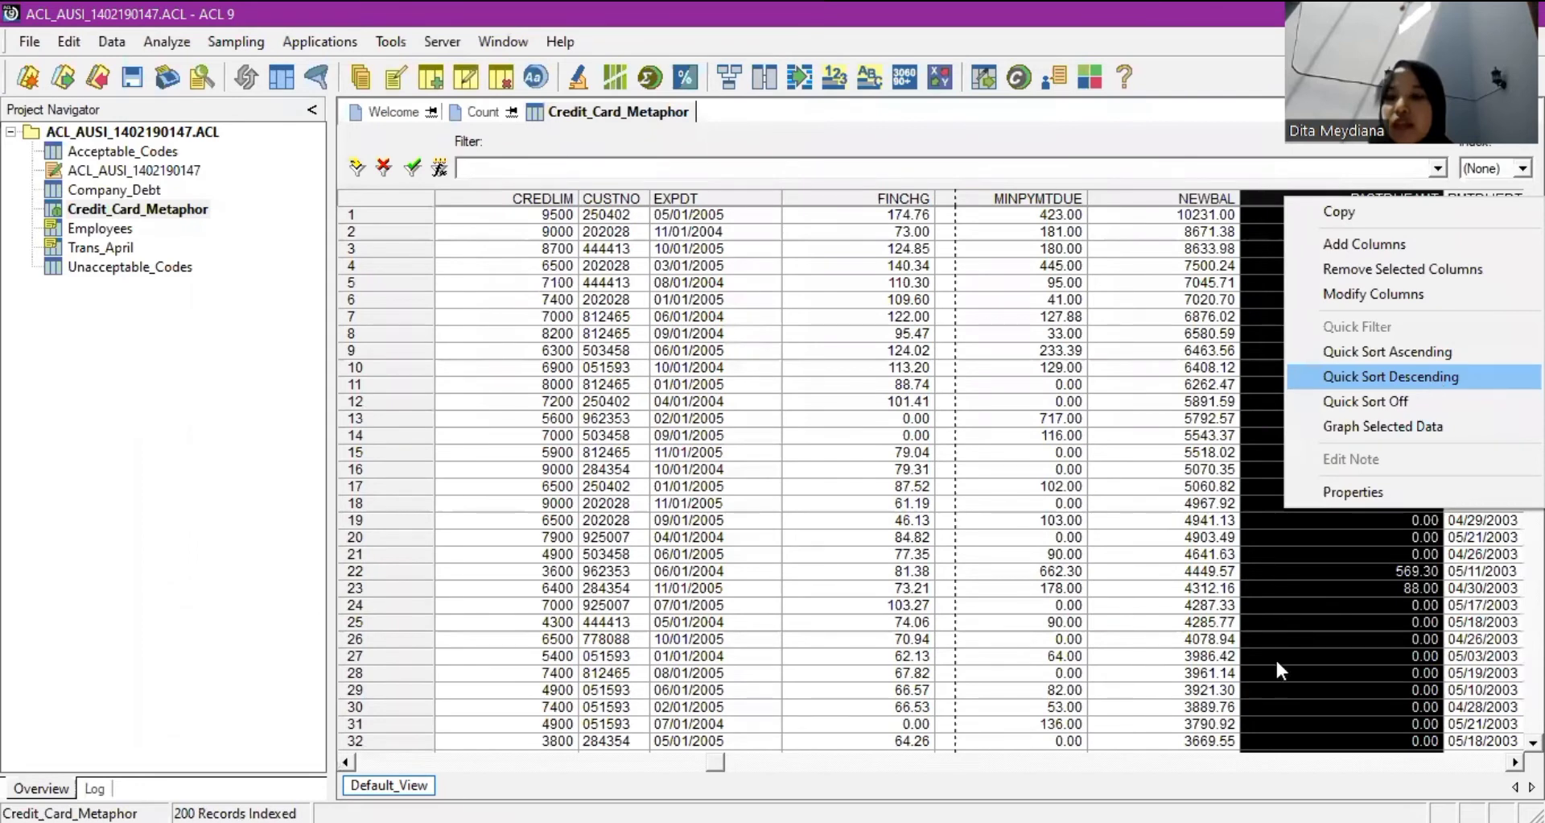
{"action": "key", "text": "Return"}
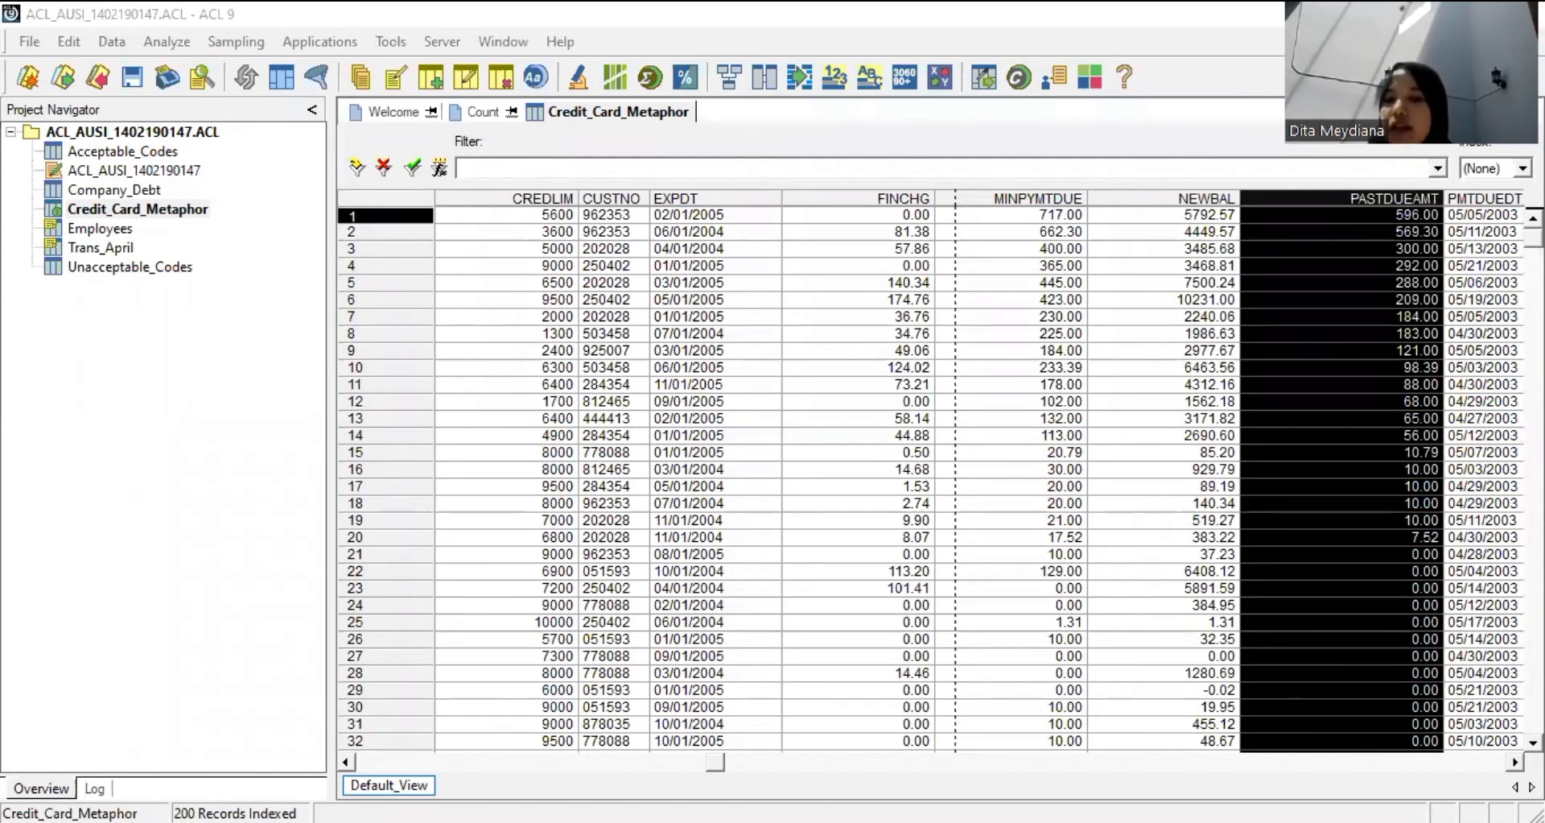
{"action": "scroll", "coordinate": [1503, 205], "scroll_direction": "down", "scroll_amount": 6}
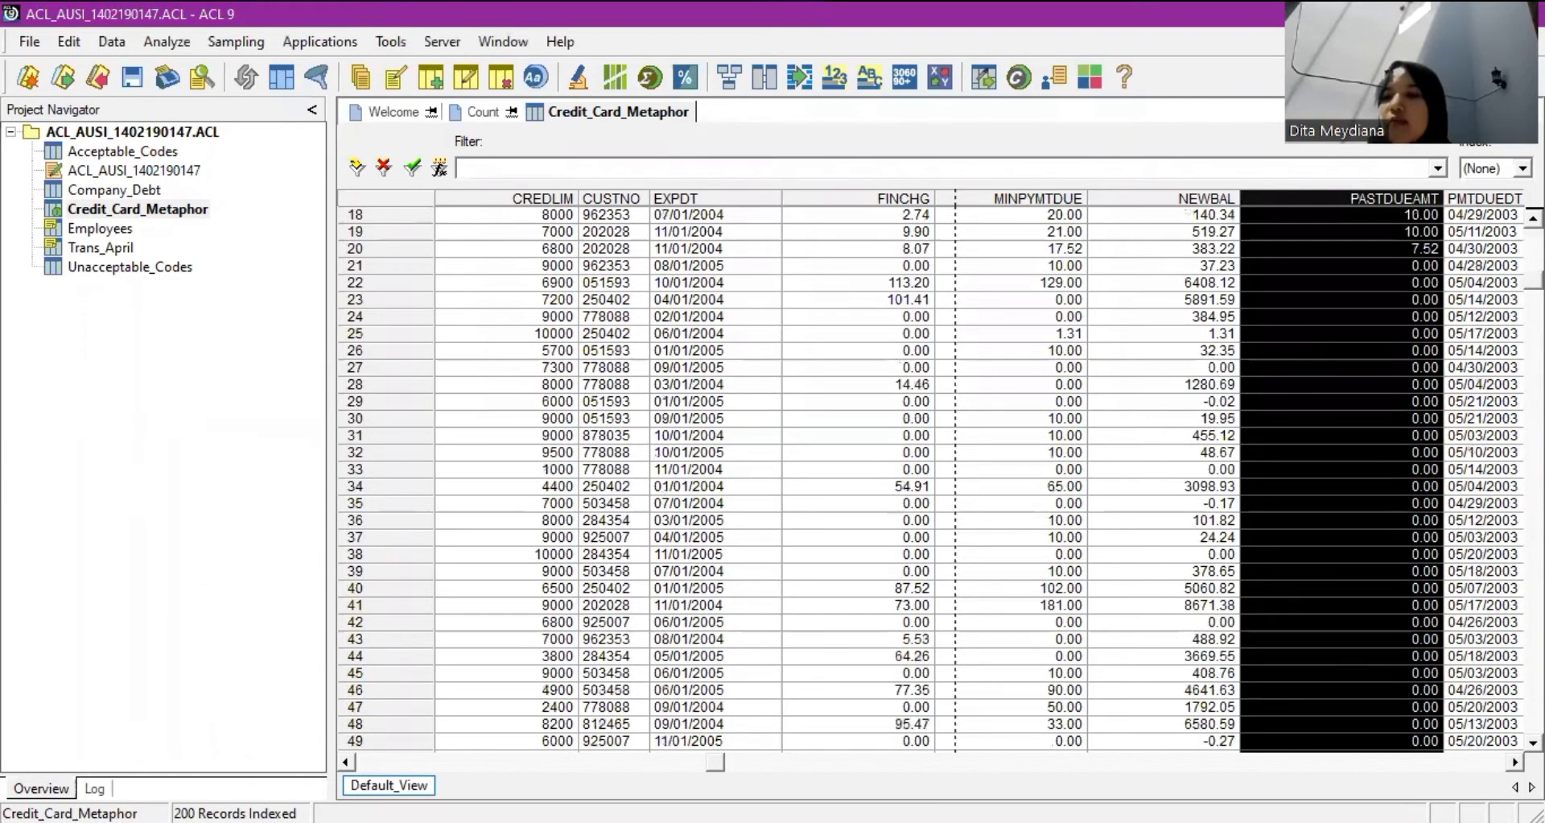
{"action": "scroll", "coordinate": [1504, 206], "scroll_direction": "up", "scroll_amount": 6}
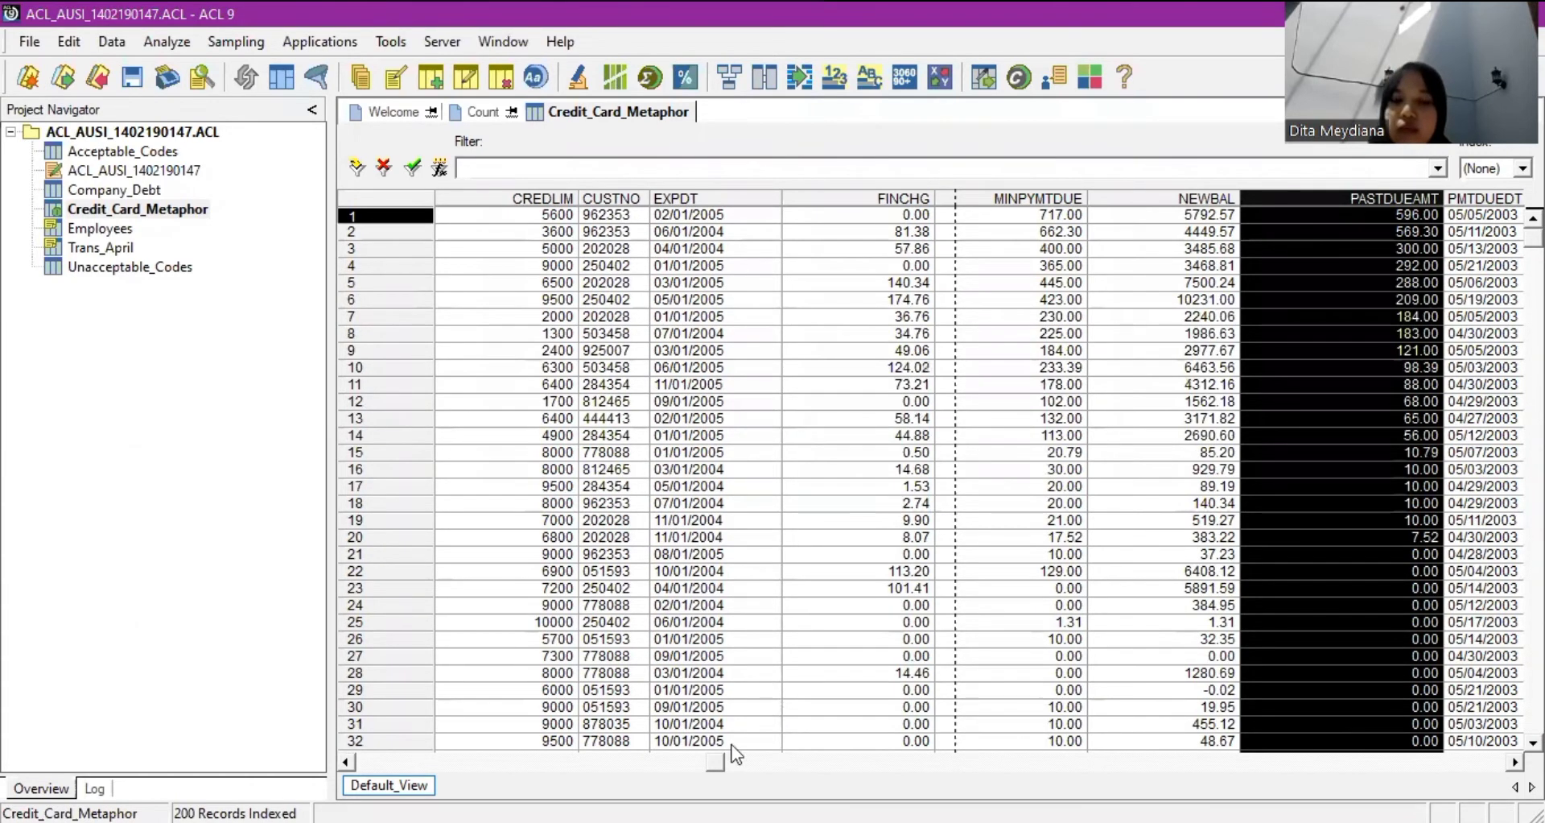
{"action": "left_click_drag", "start_coordinate": [714, 761], "coordinate": [364, 736]}
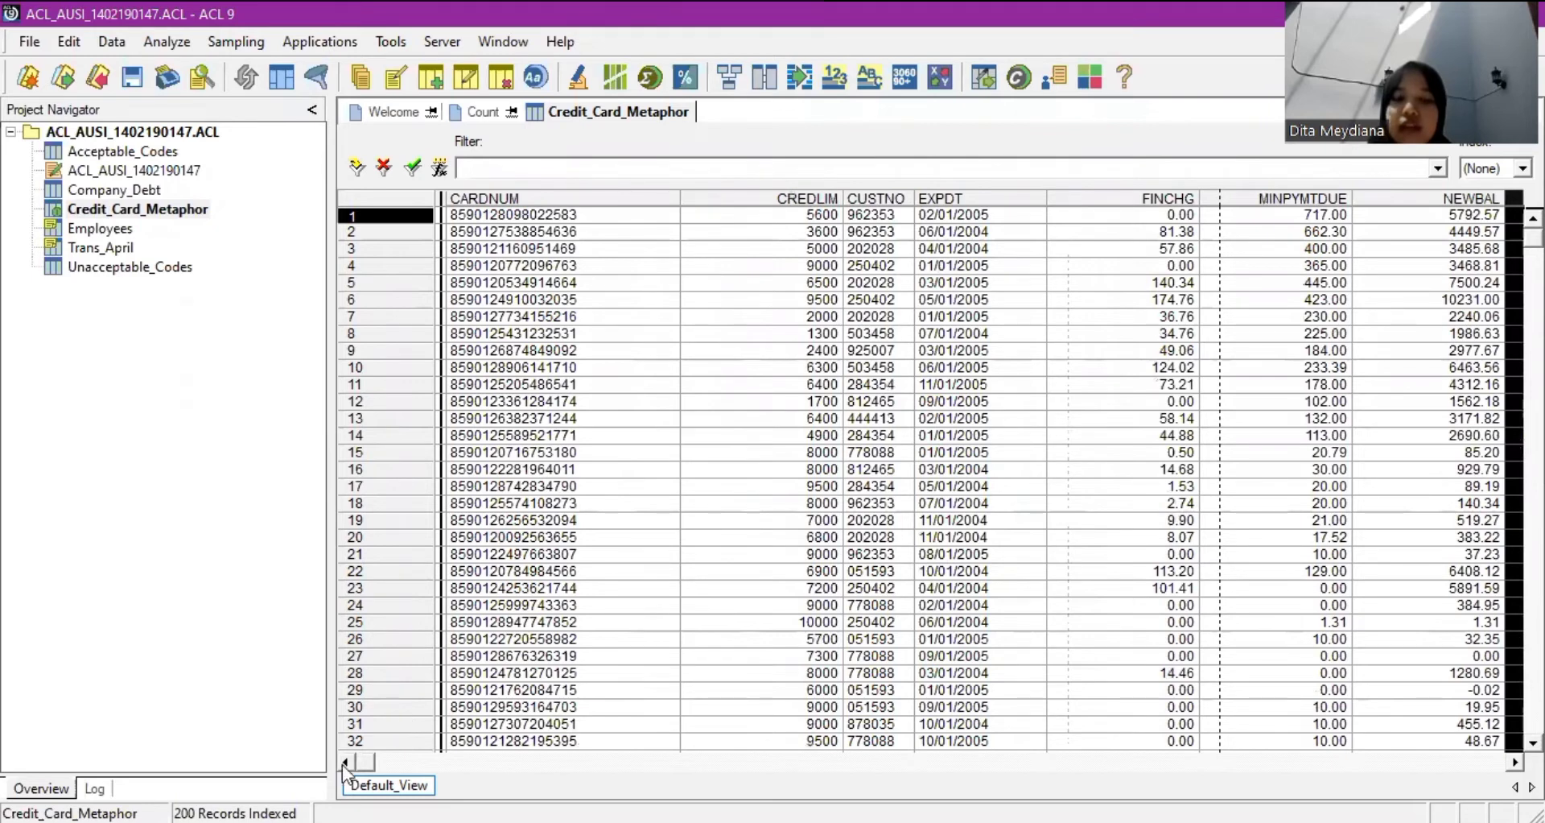
{"action": "left_click_drag", "start_coordinate": [362, 765], "coordinate": [262, 773]}
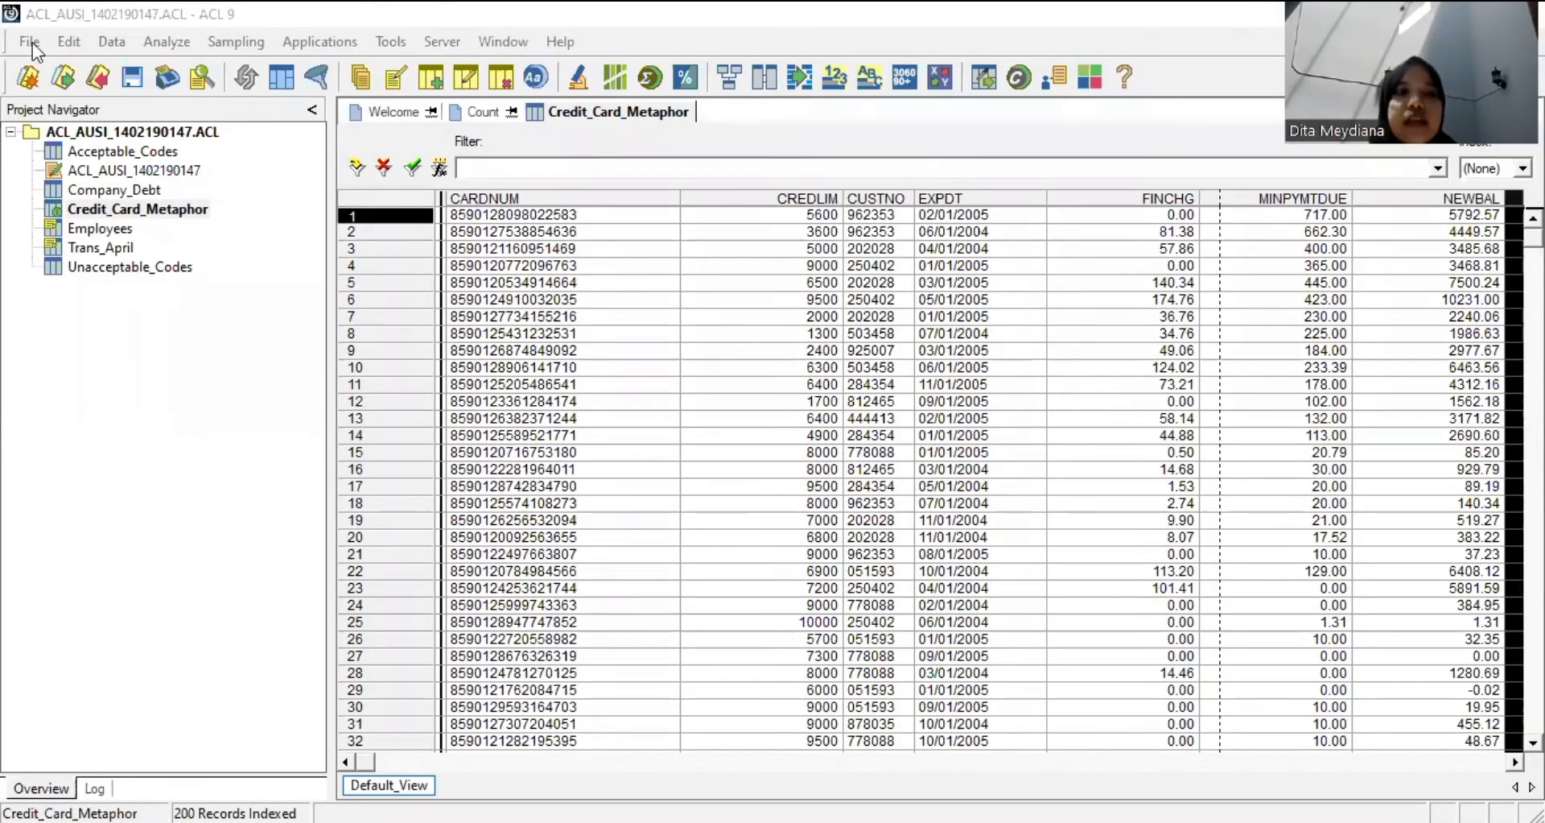
Close the Credit_Card_Metaphor table view and the count result, leaving the Welcome page.
{"action": "left_click", "coordinate": [31, 42]}
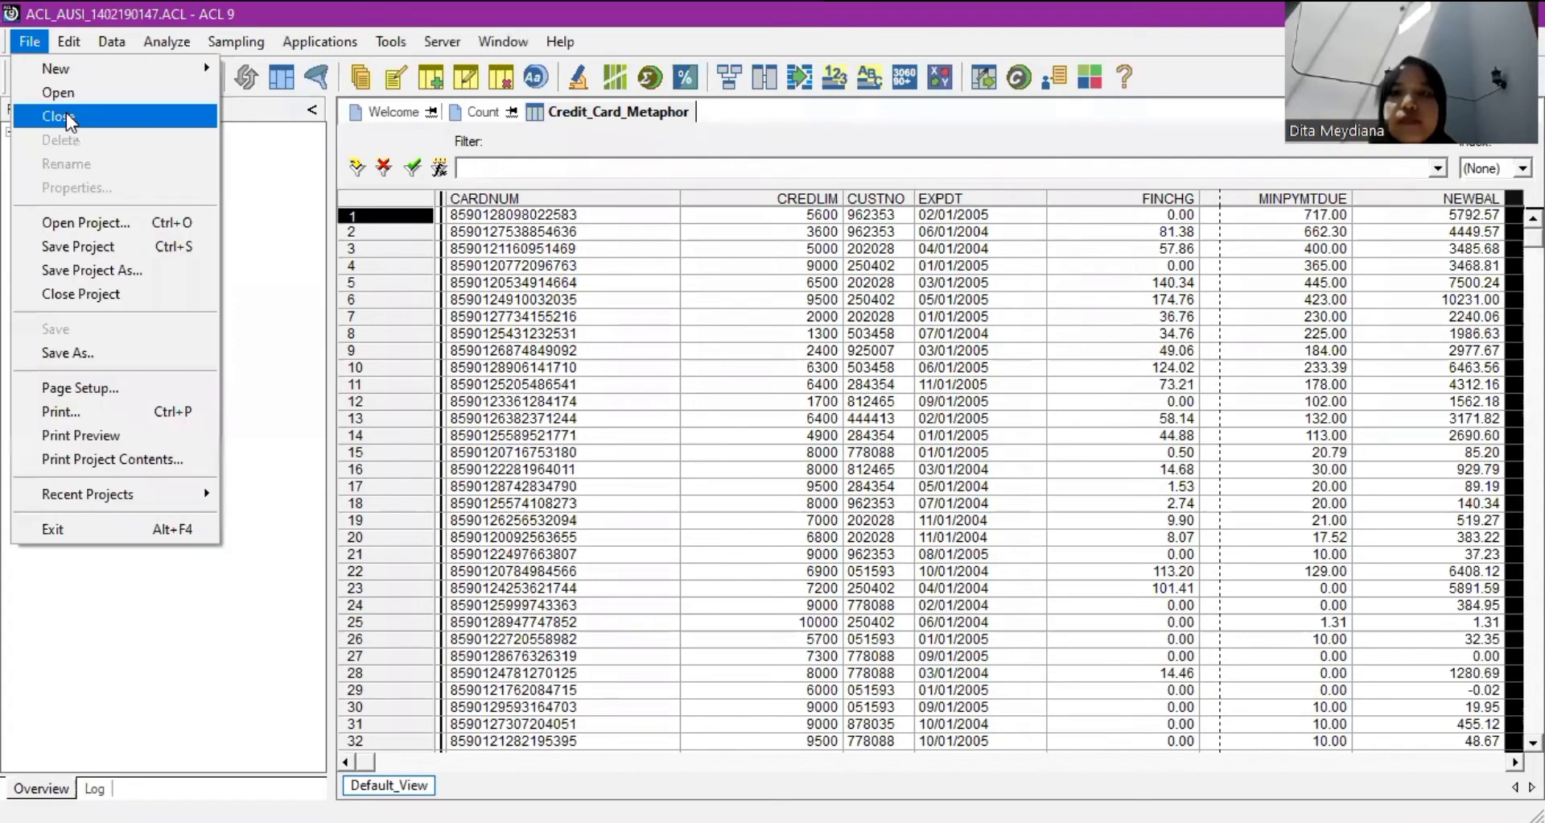
{"action": "left_click", "coordinate": [66, 112]}
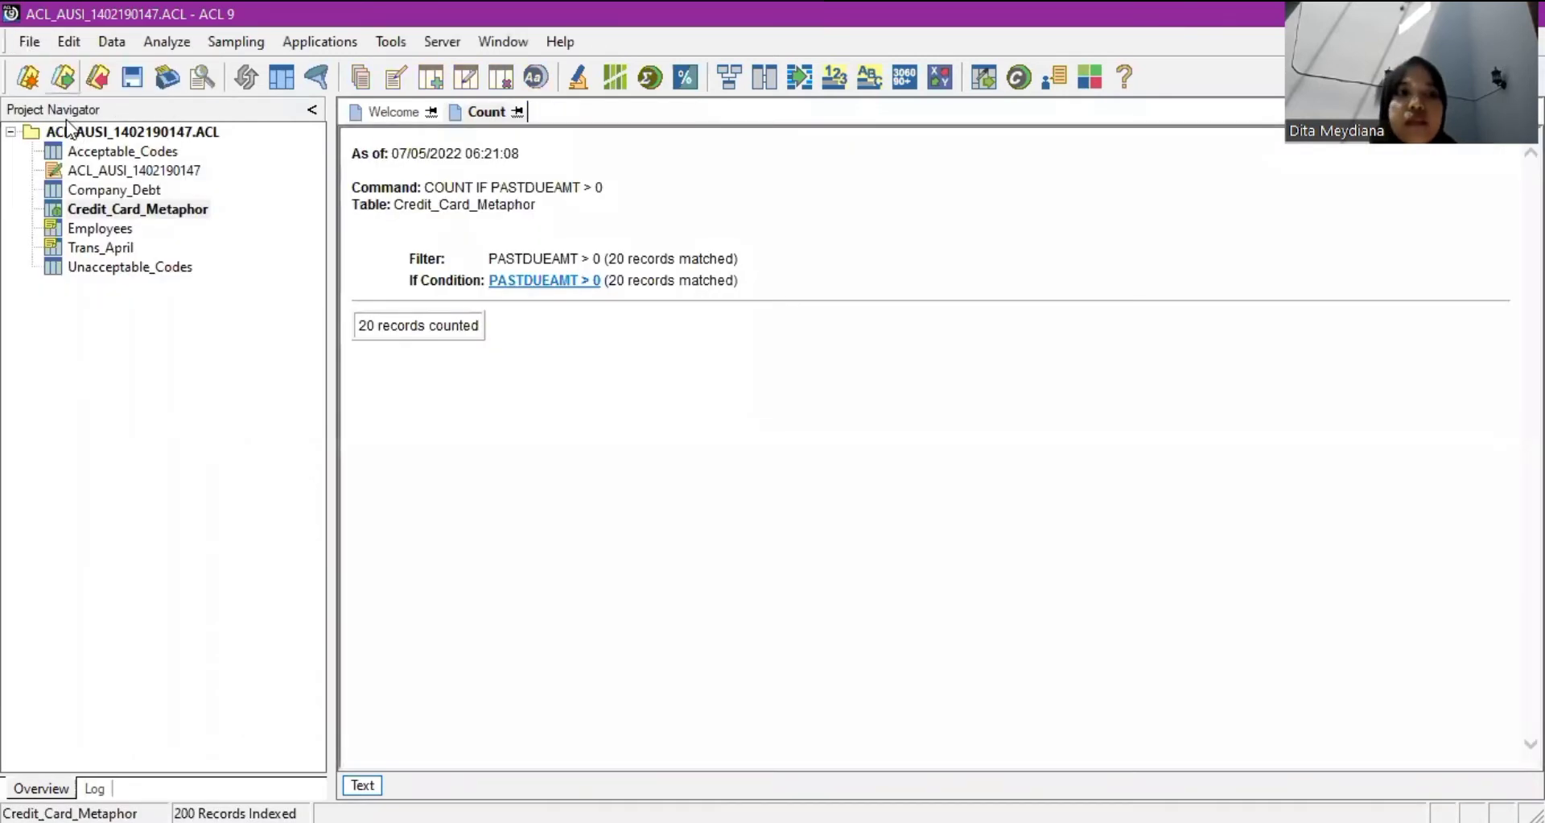
{"action": "left_click", "coordinate": [518, 111]}
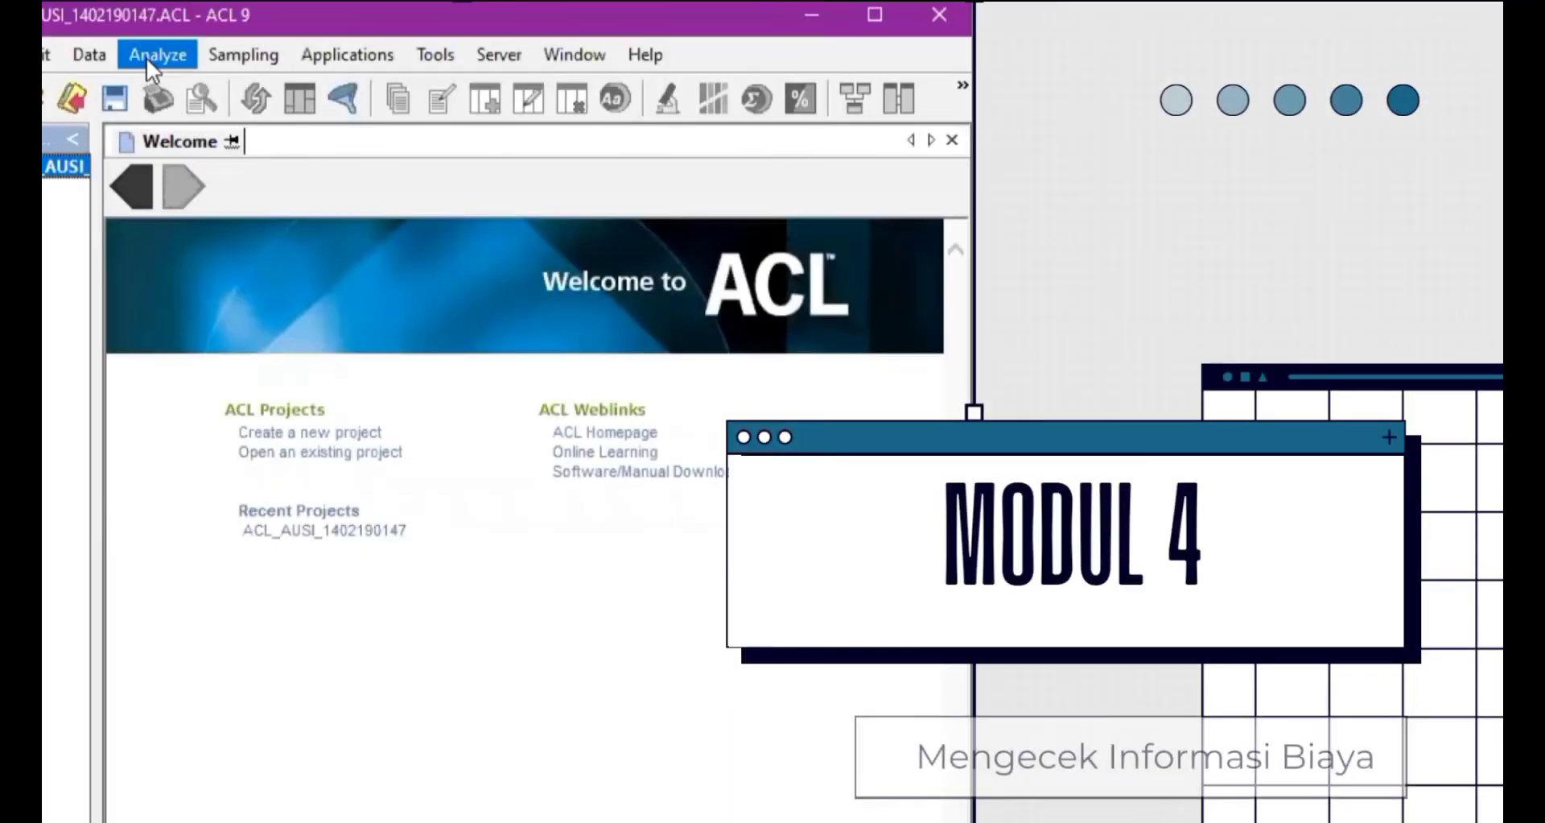
{"action": "left_click", "coordinate": [146, 56]}
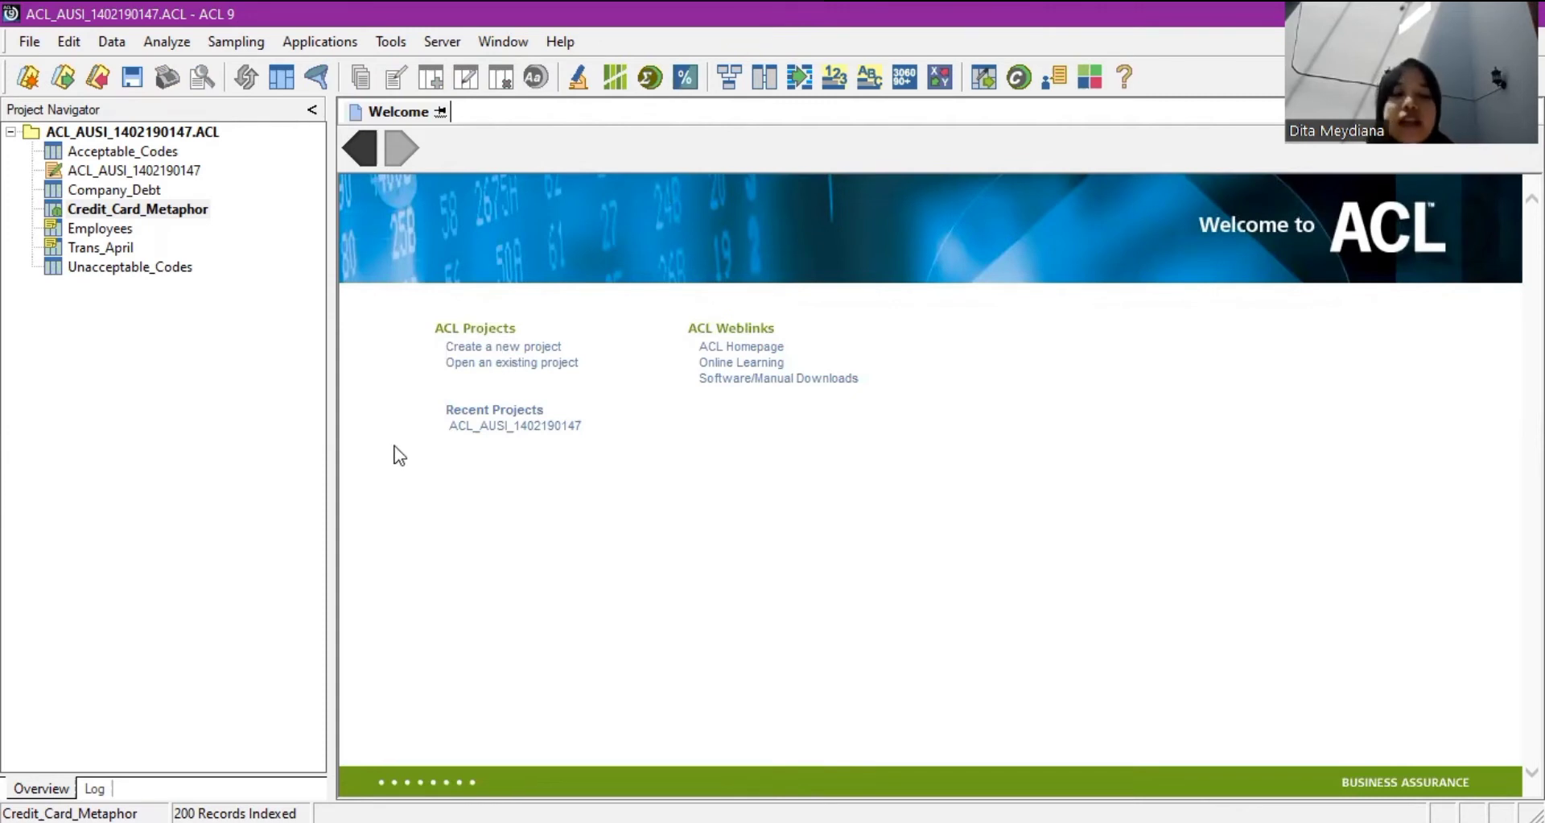
Open the Trans_April table and start the Summarize command.
{"action": "left_click", "coordinate": [130, 252]}
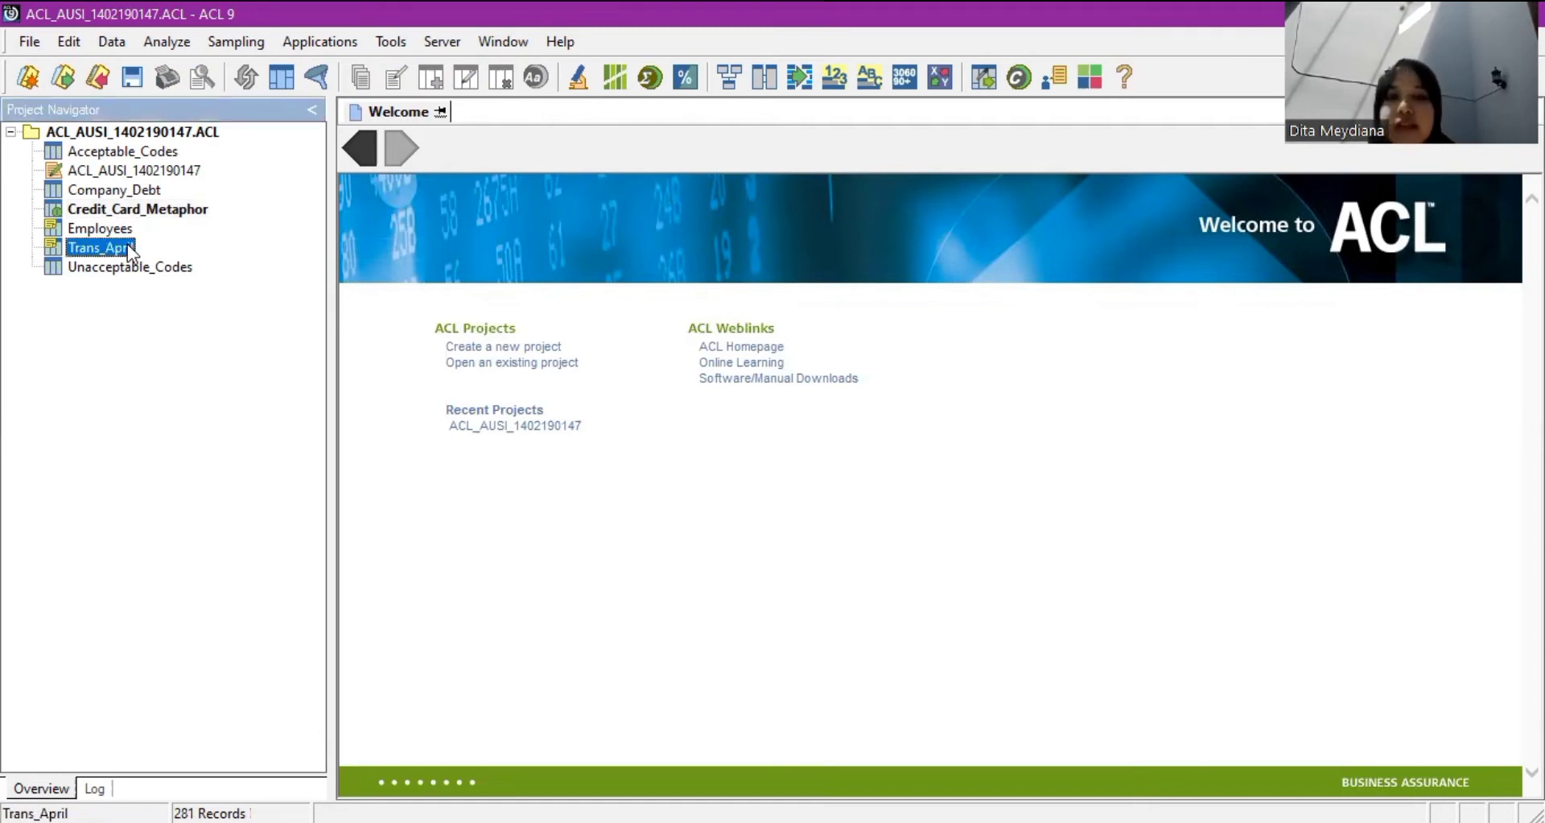
{"action": "double_click", "coordinate": [130, 252]}
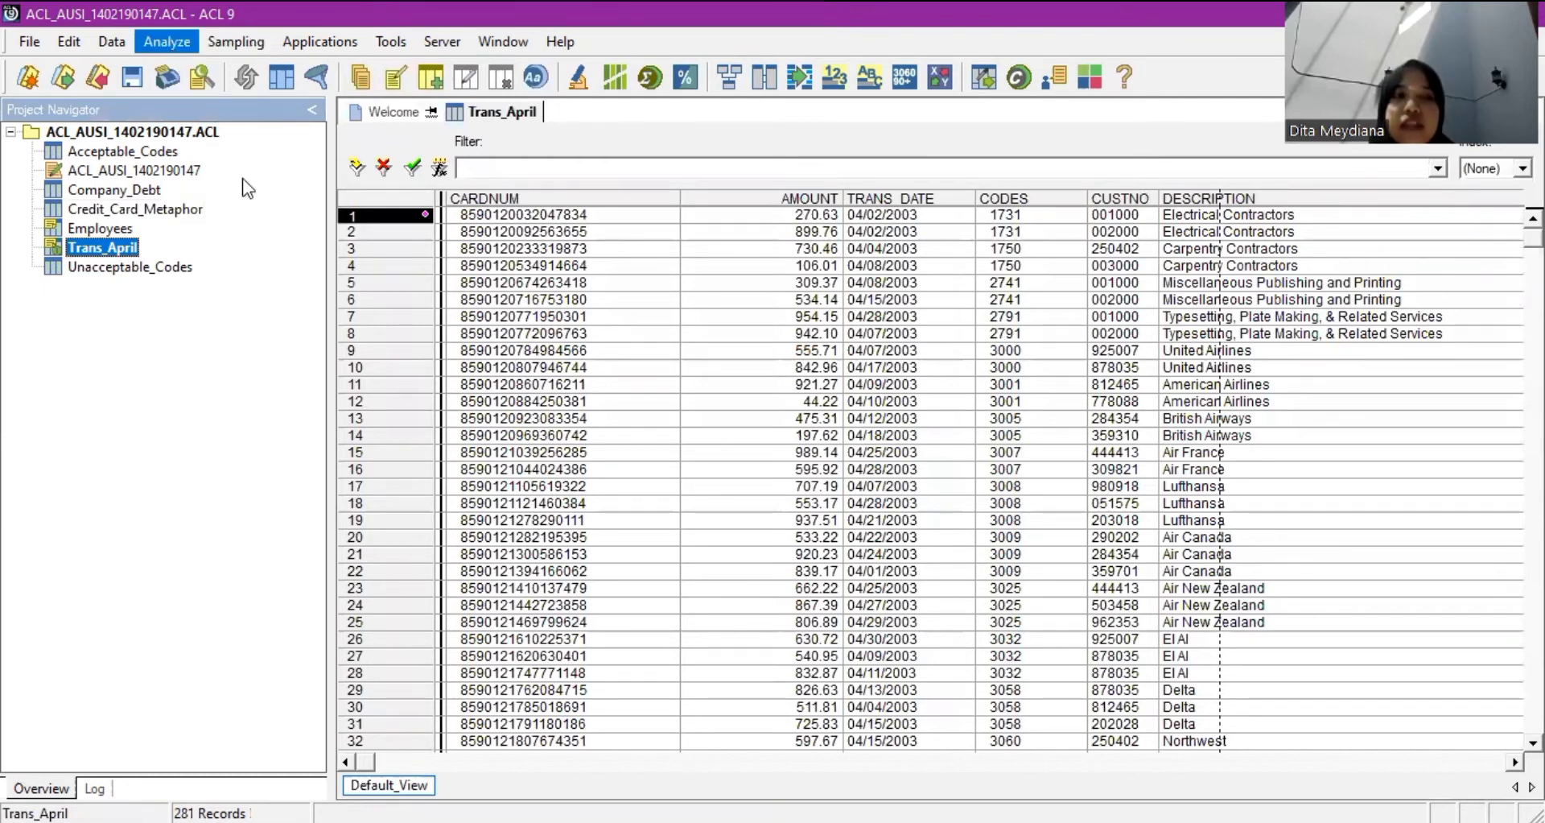
{"action": "key", "text": "Down"}
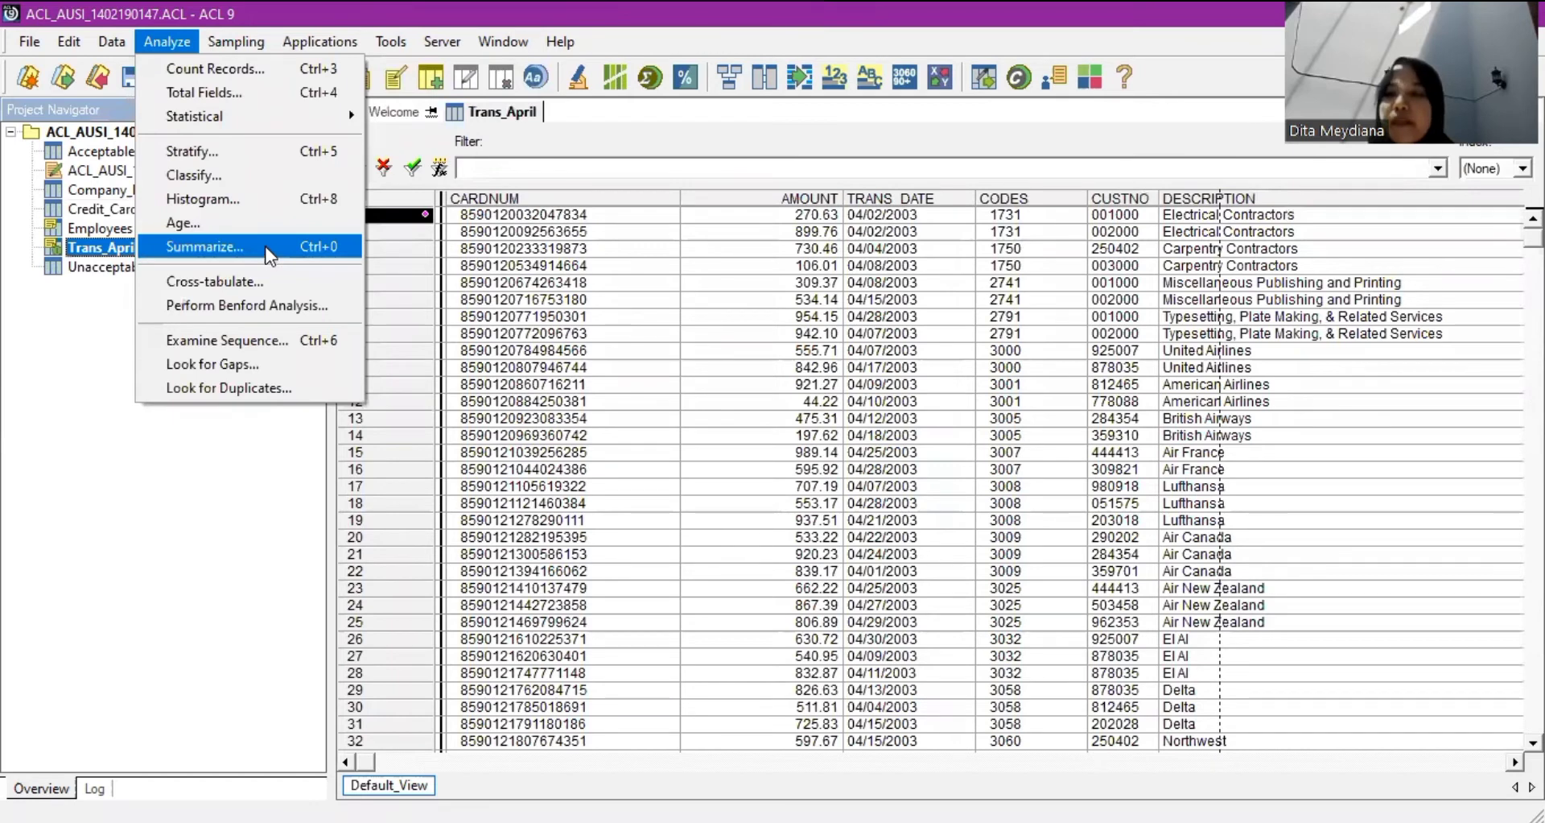
{"action": "key", "text": "Return"}
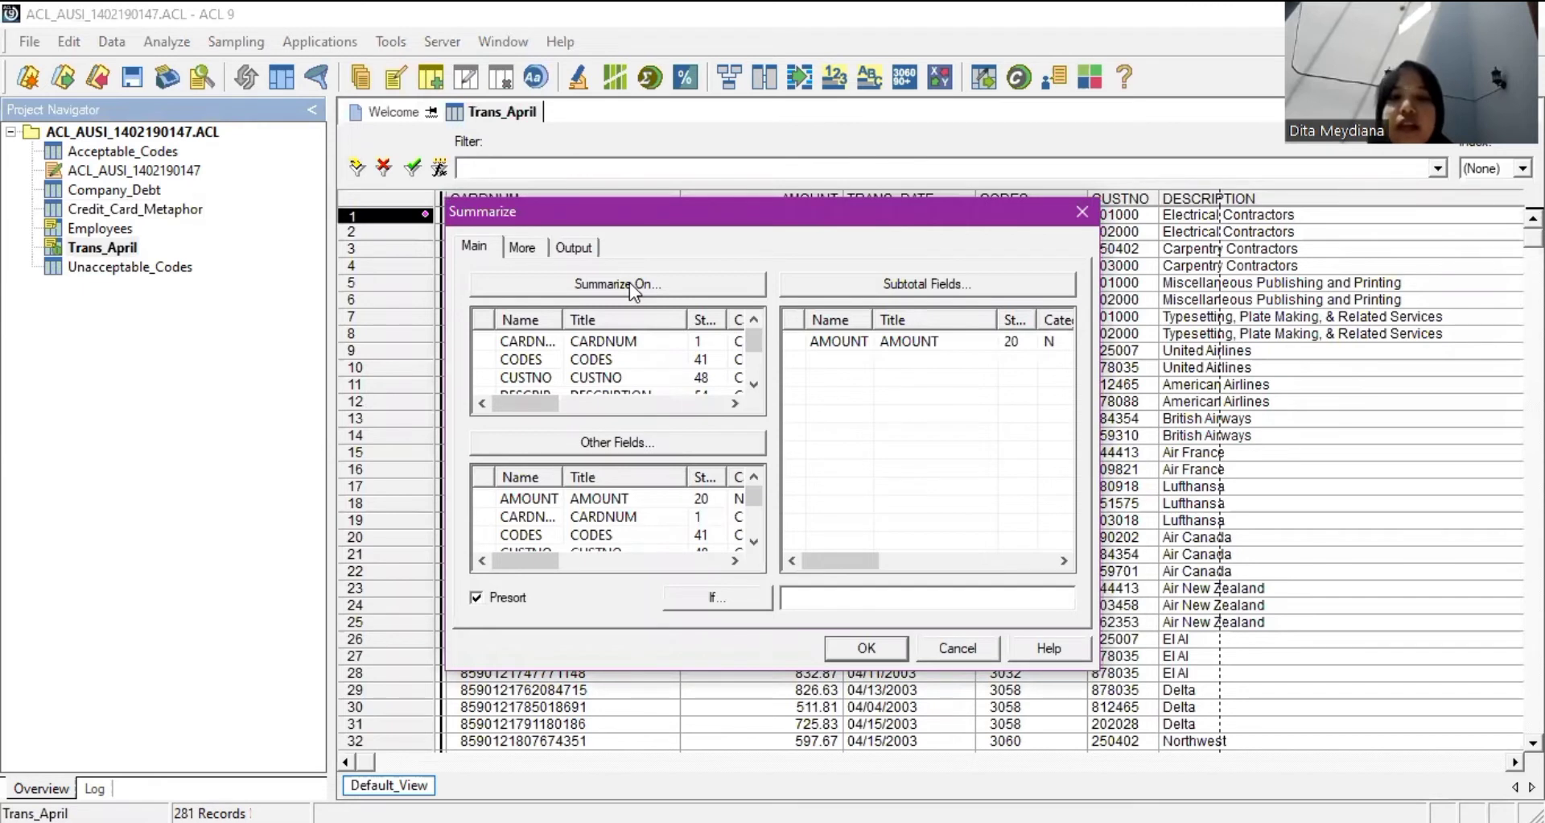
Summarize on CODES and add DESCRIPTION as an extra output field.
{"action": "left_click", "coordinate": [629, 283]}
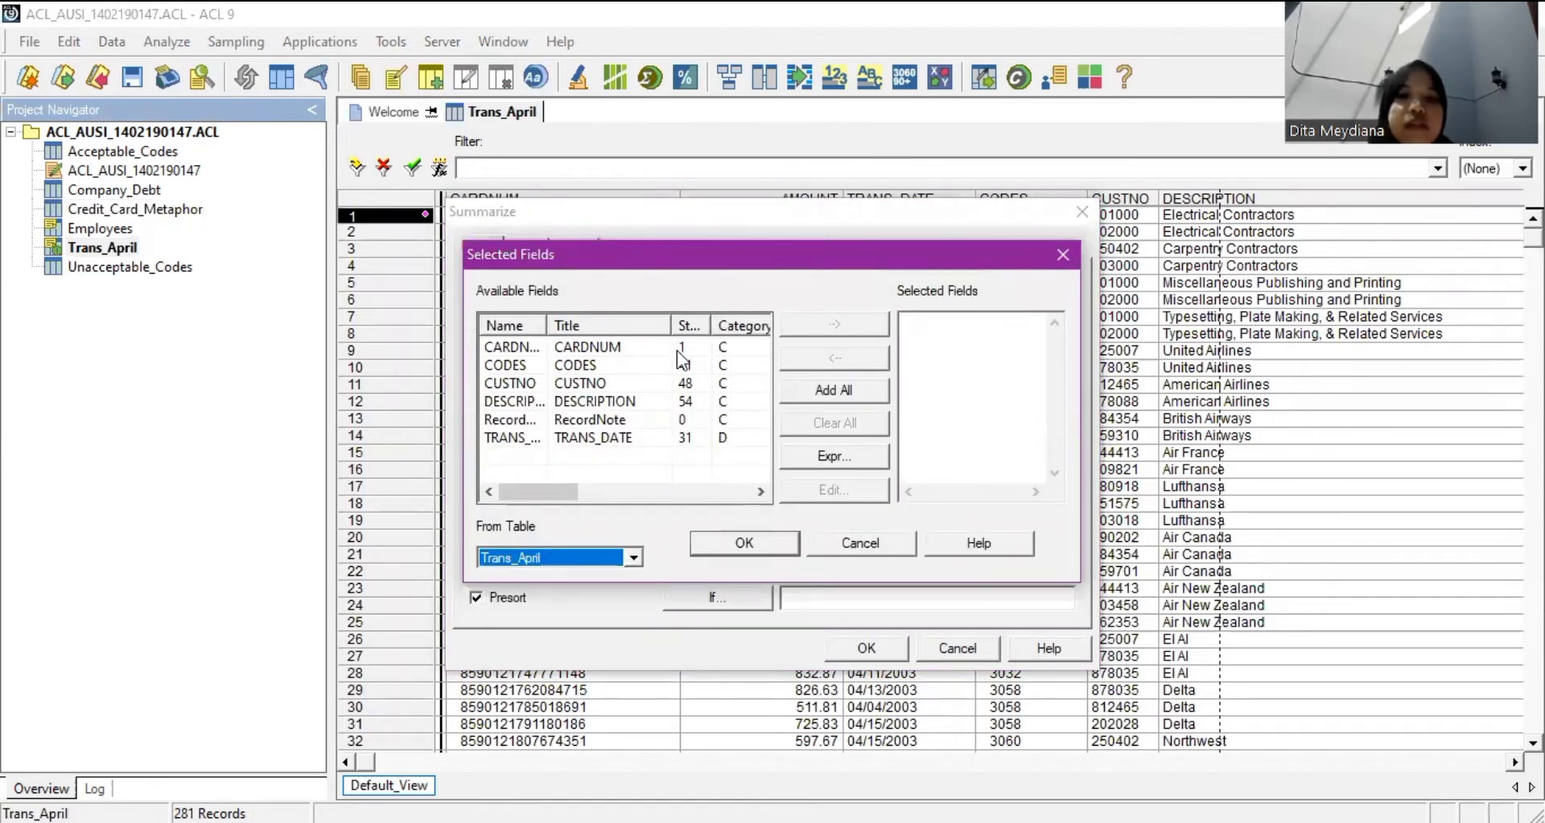
{"action": "double_click", "coordinate": [505, 364]}
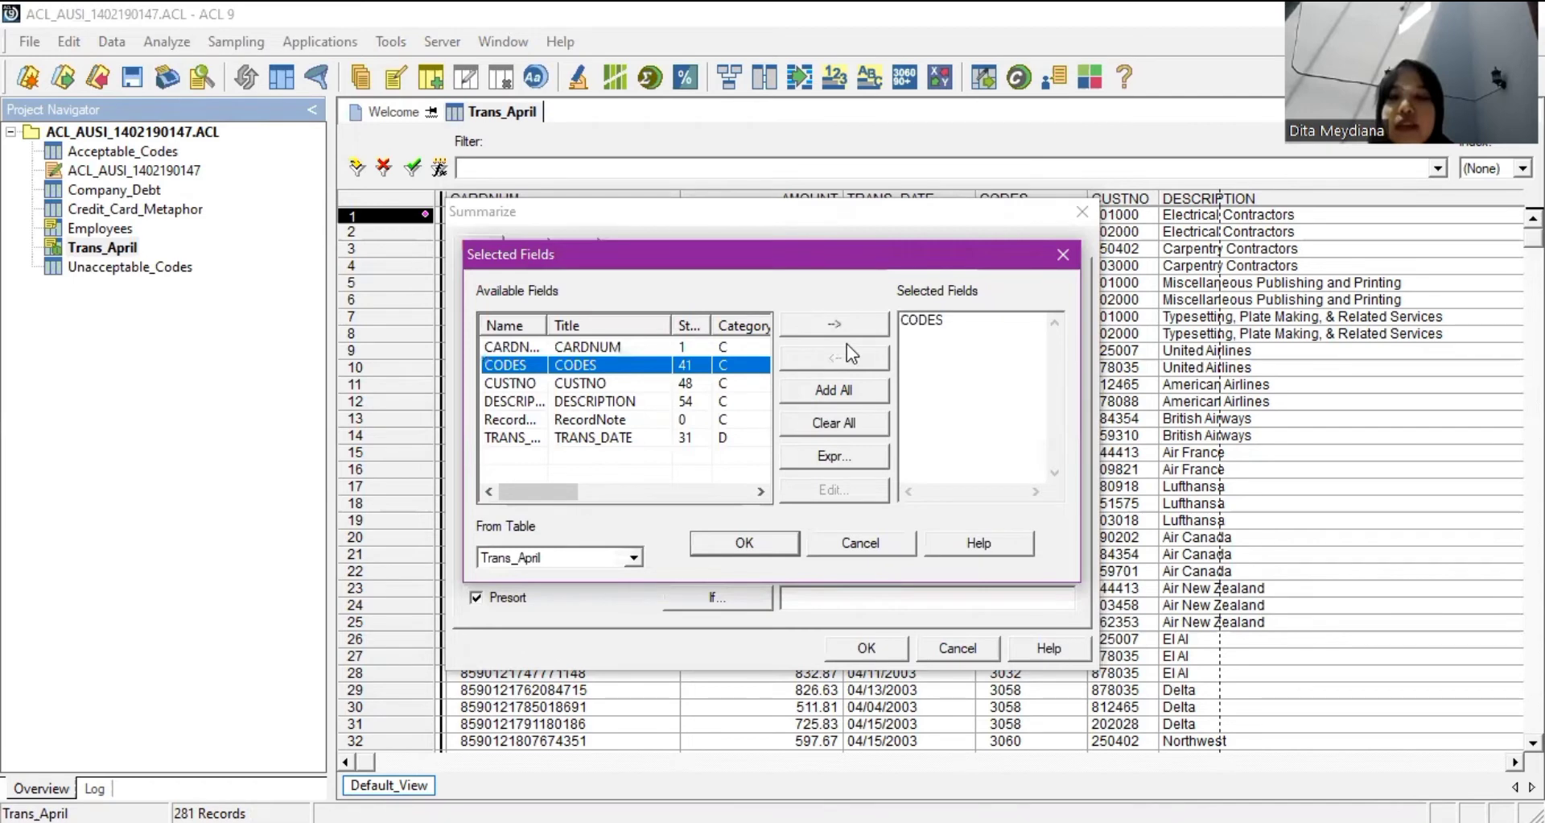
{"action": "key", "text": "Return"}
{"action": "left_click", "coordinate": [688, 442]}
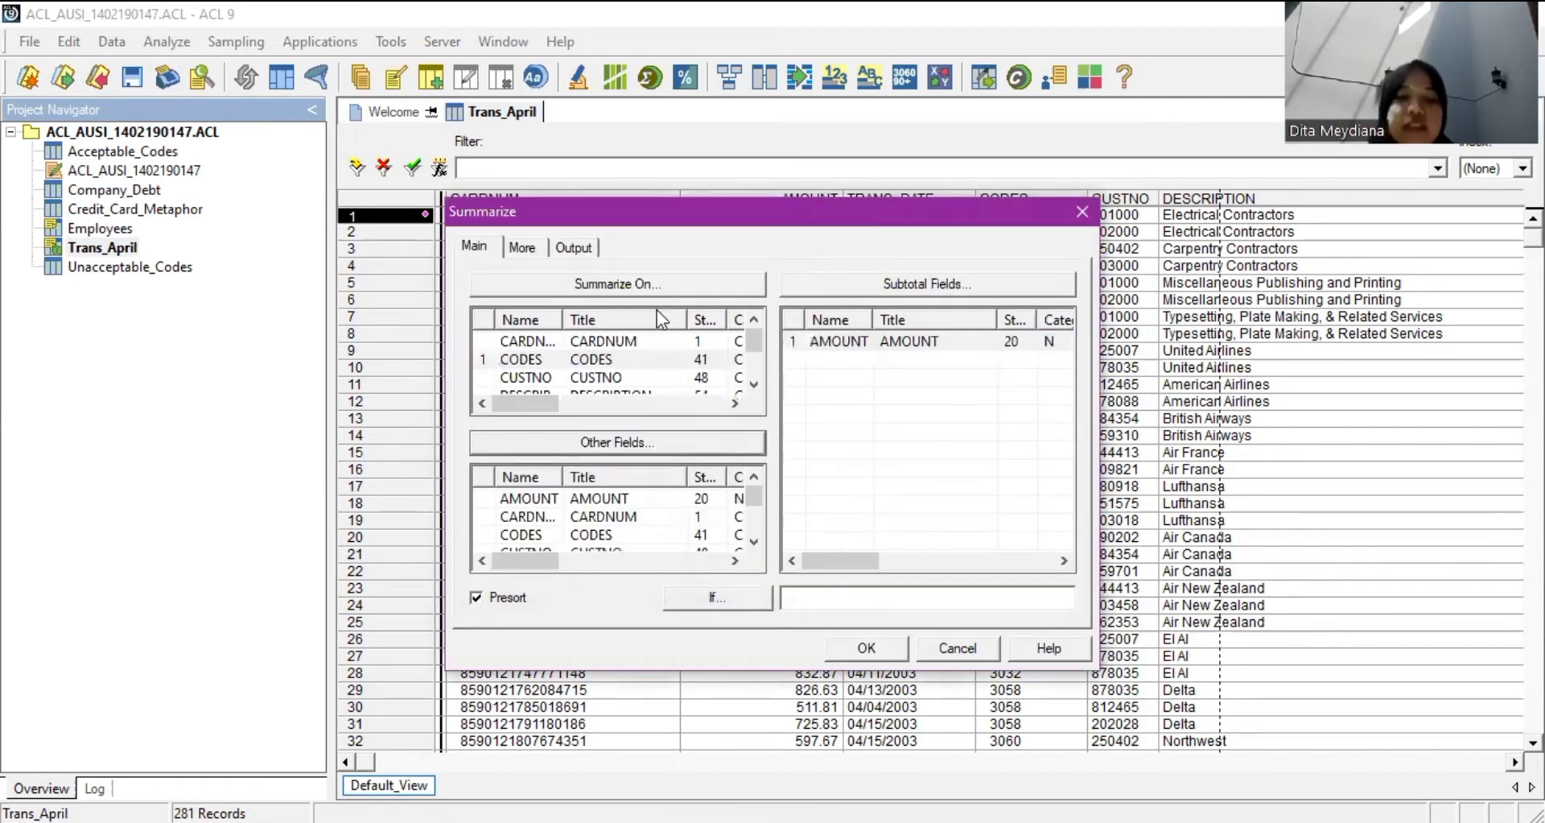
{"action": "left_click", "coordinate": [625, 417]}
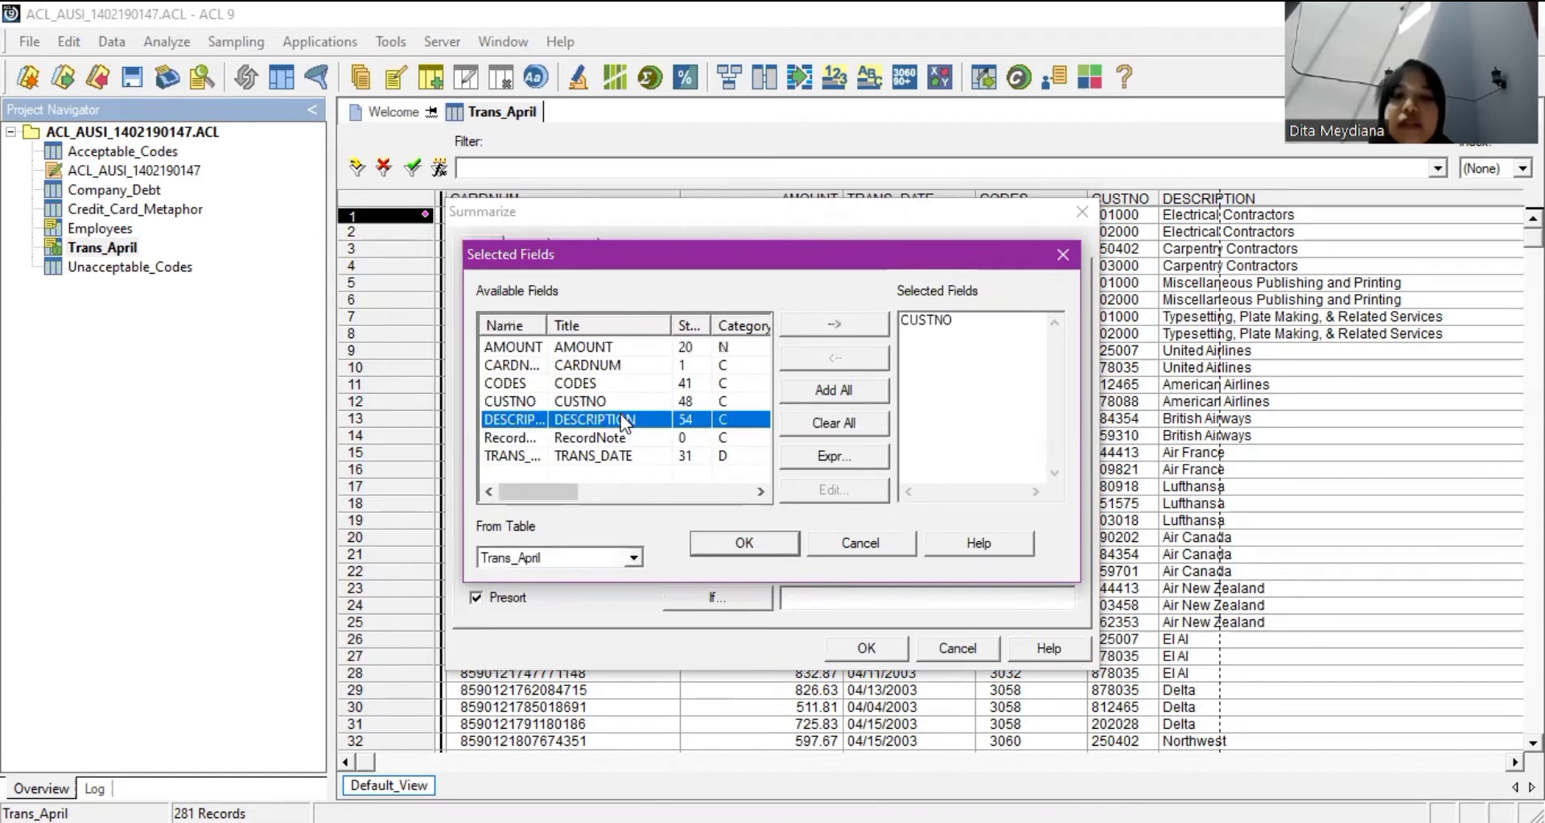
{"action": "left_click_drag", "start_coordinate": [630, 415], "coordinate": [909, 382]}
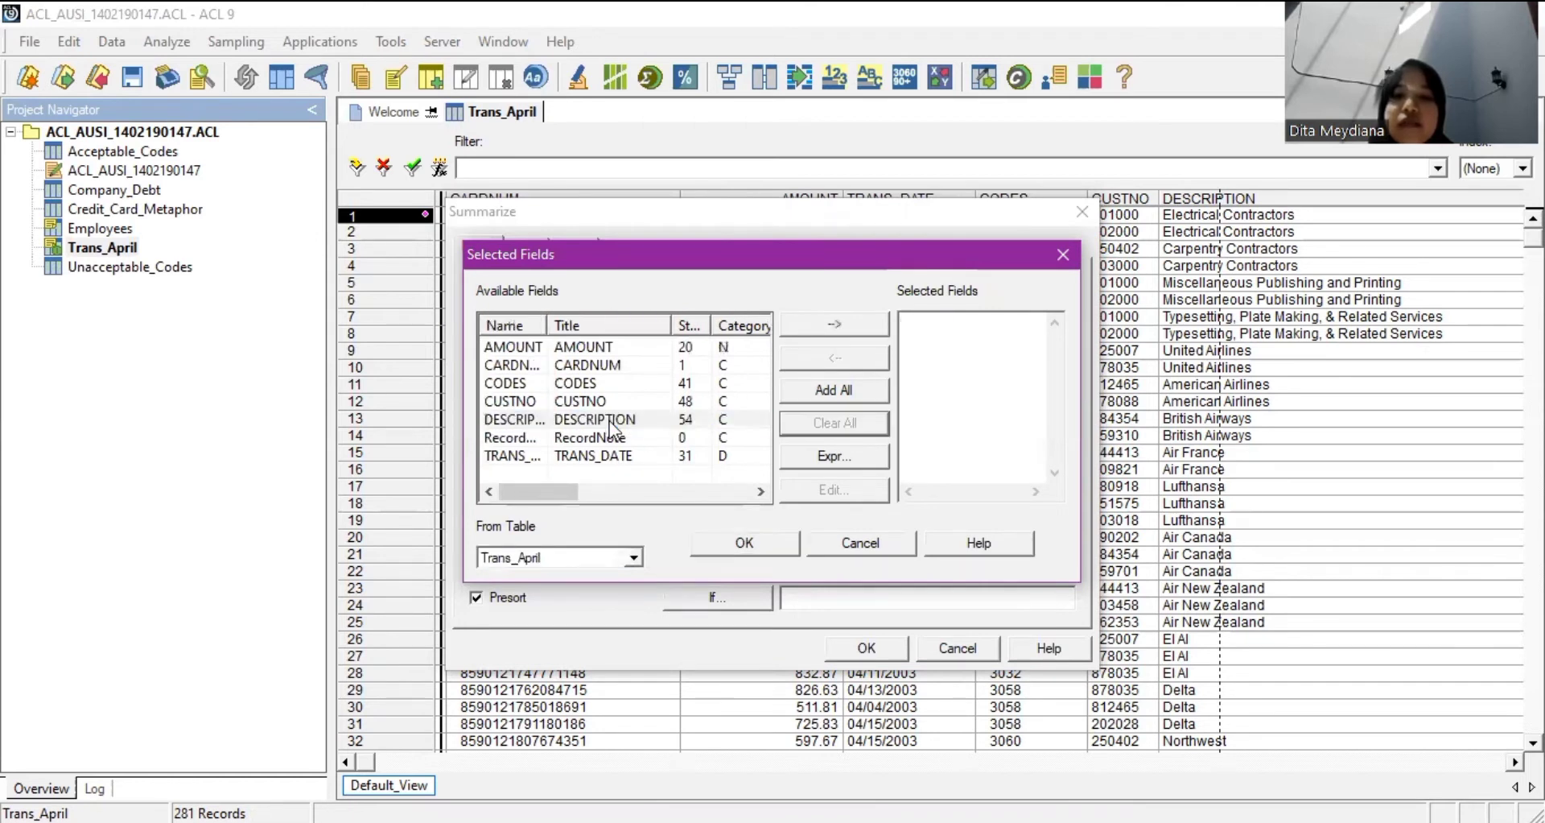
{"action": "left_click", "coordinate": [784, 550]}
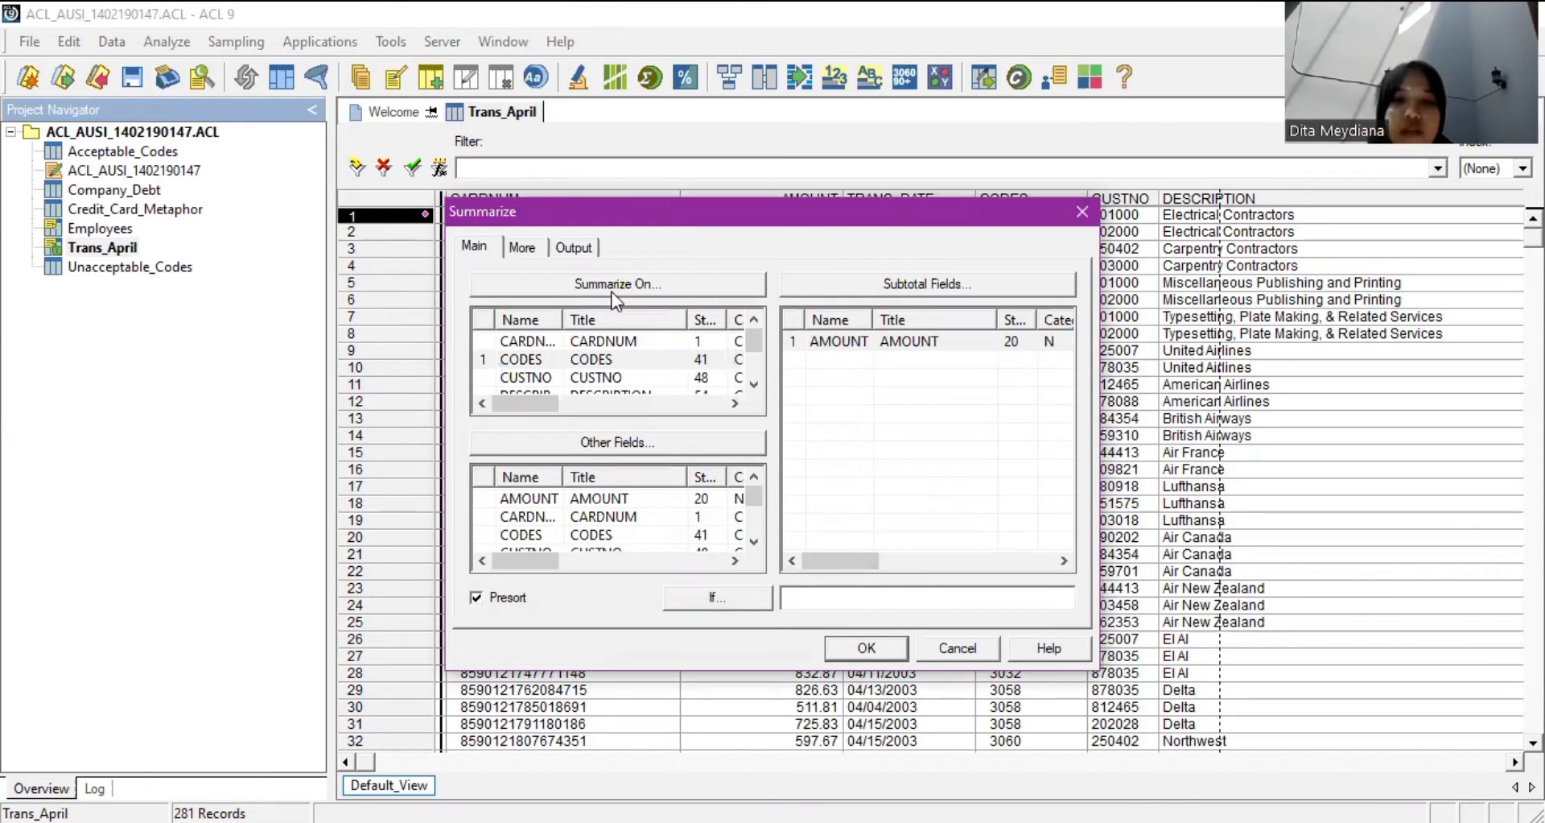
Output the summary to a new ACL table named Trans_by_Code, yielding 105 records.
{"action": "left_click", "coordinate": [577, 248]}
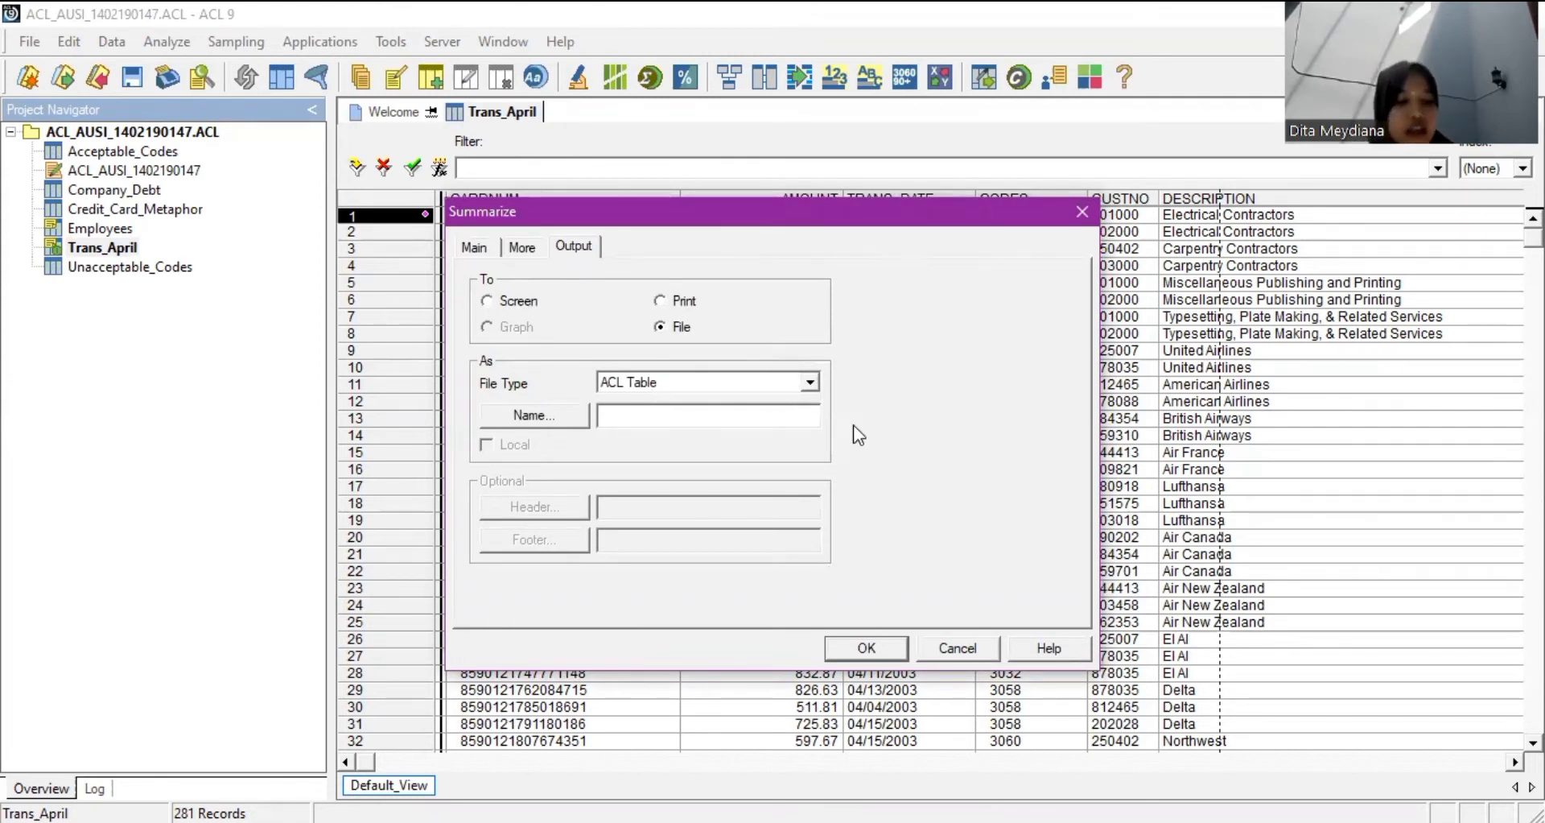
{"action": "type", "text": "T"}
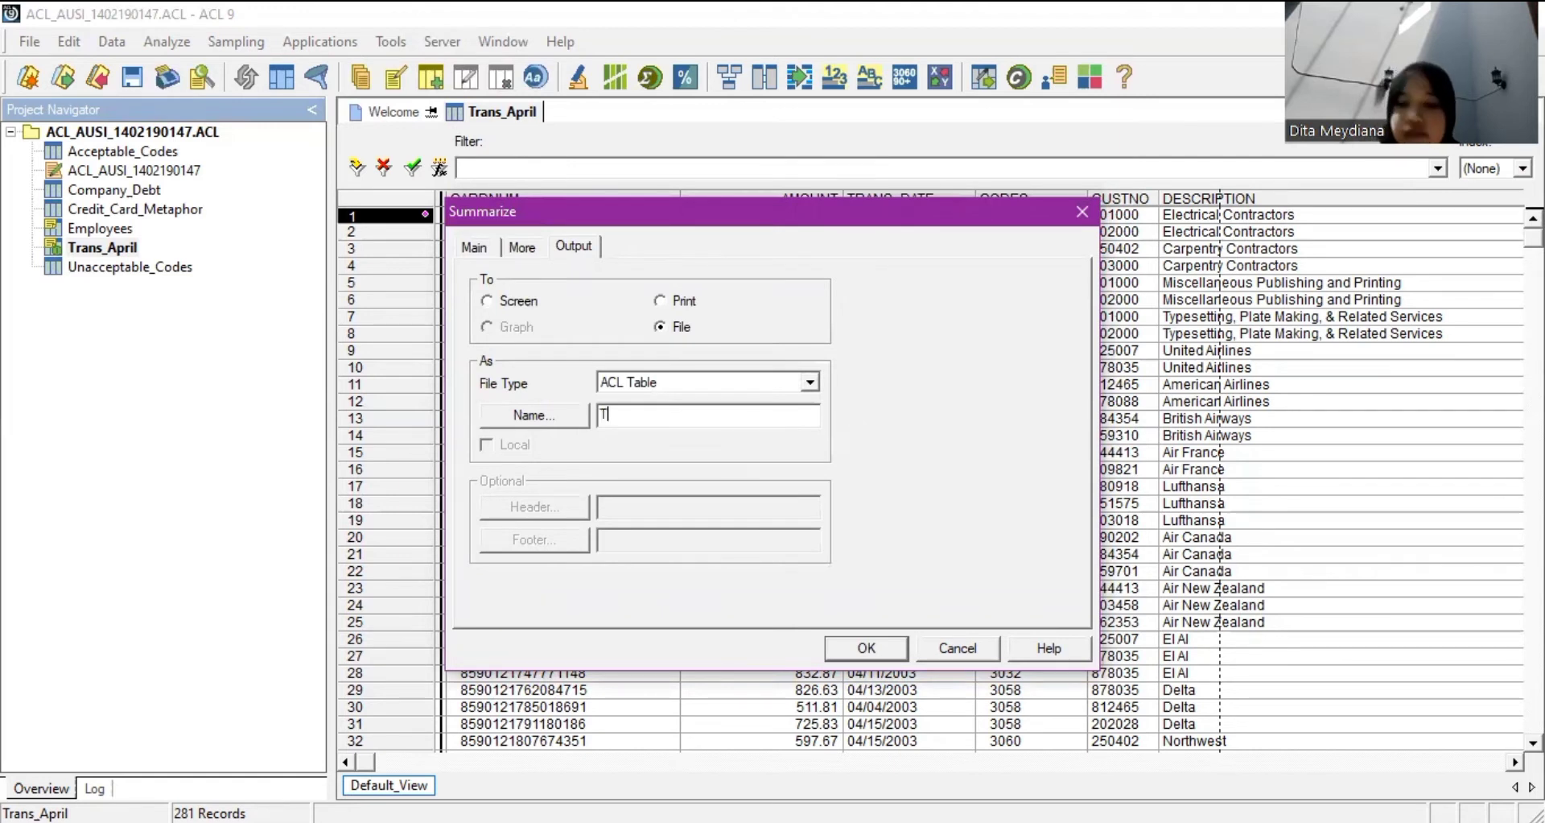
{"action": "type", "text": "rans"}
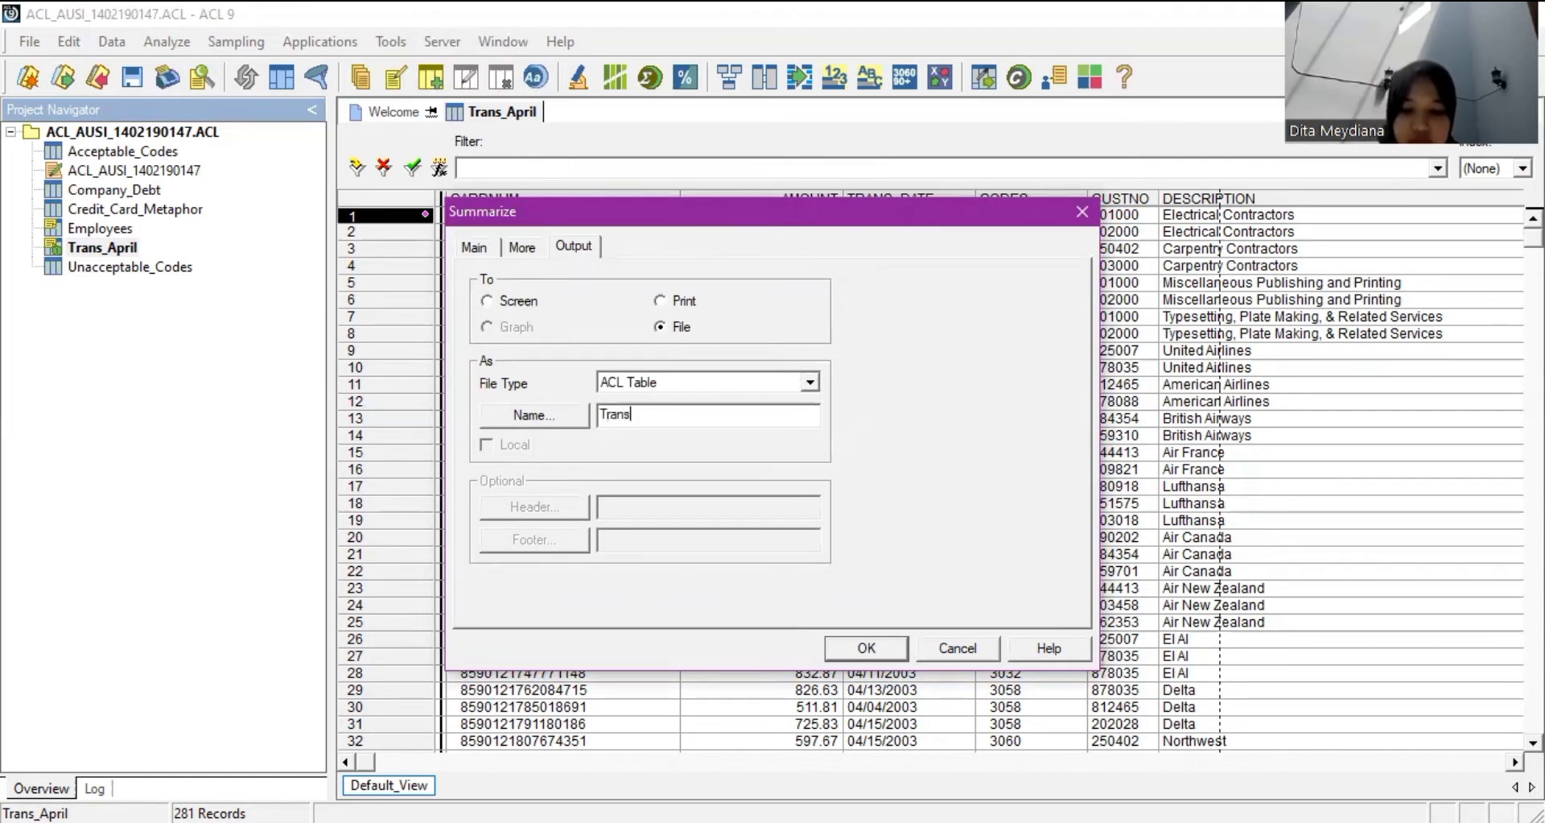
{"action": "type", "text": "_by"}
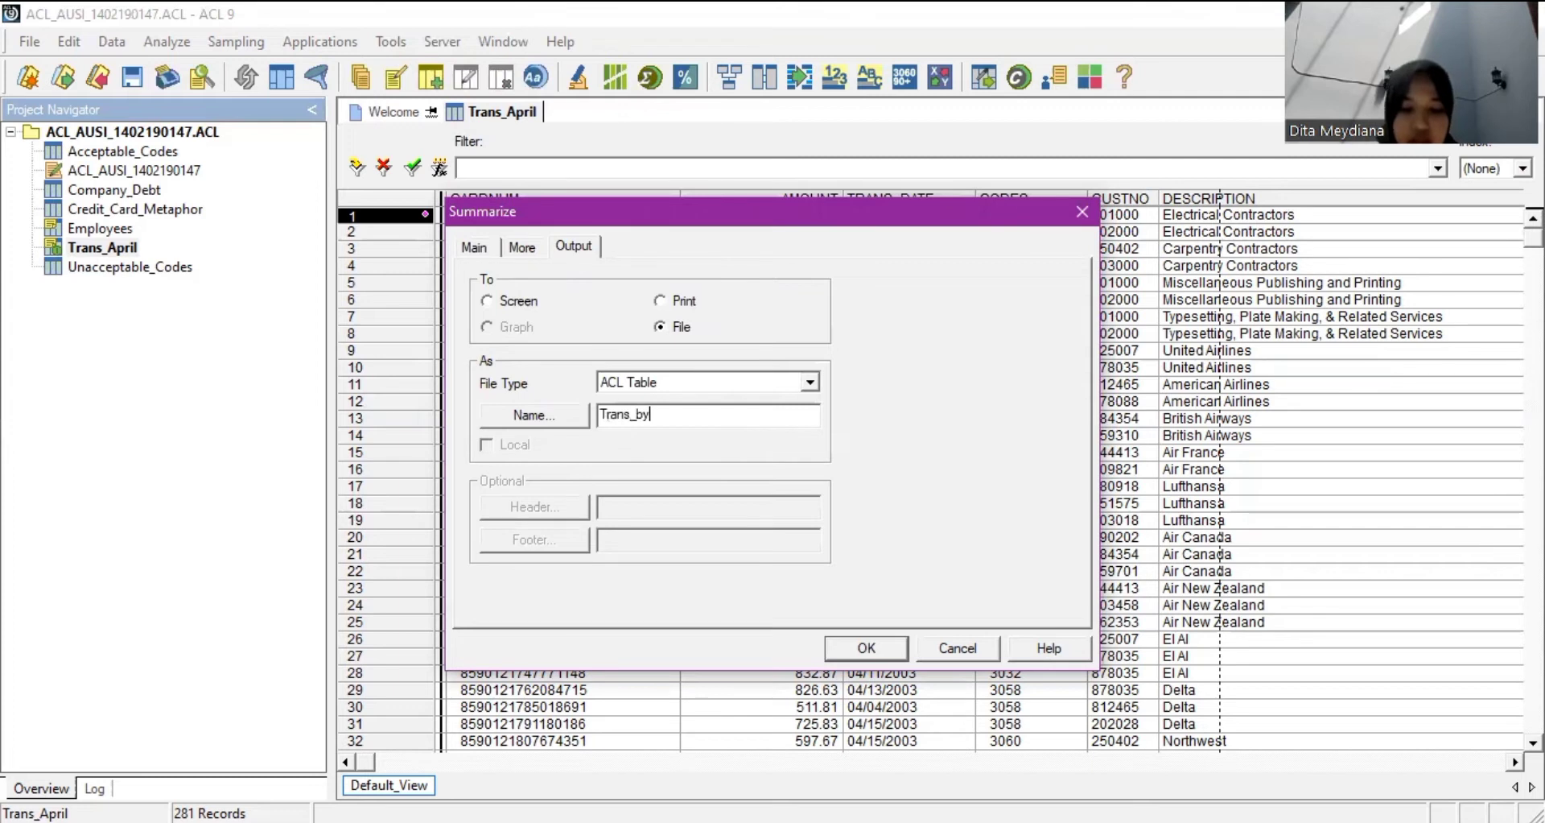
{"action": "type", "text": "_Codes"}
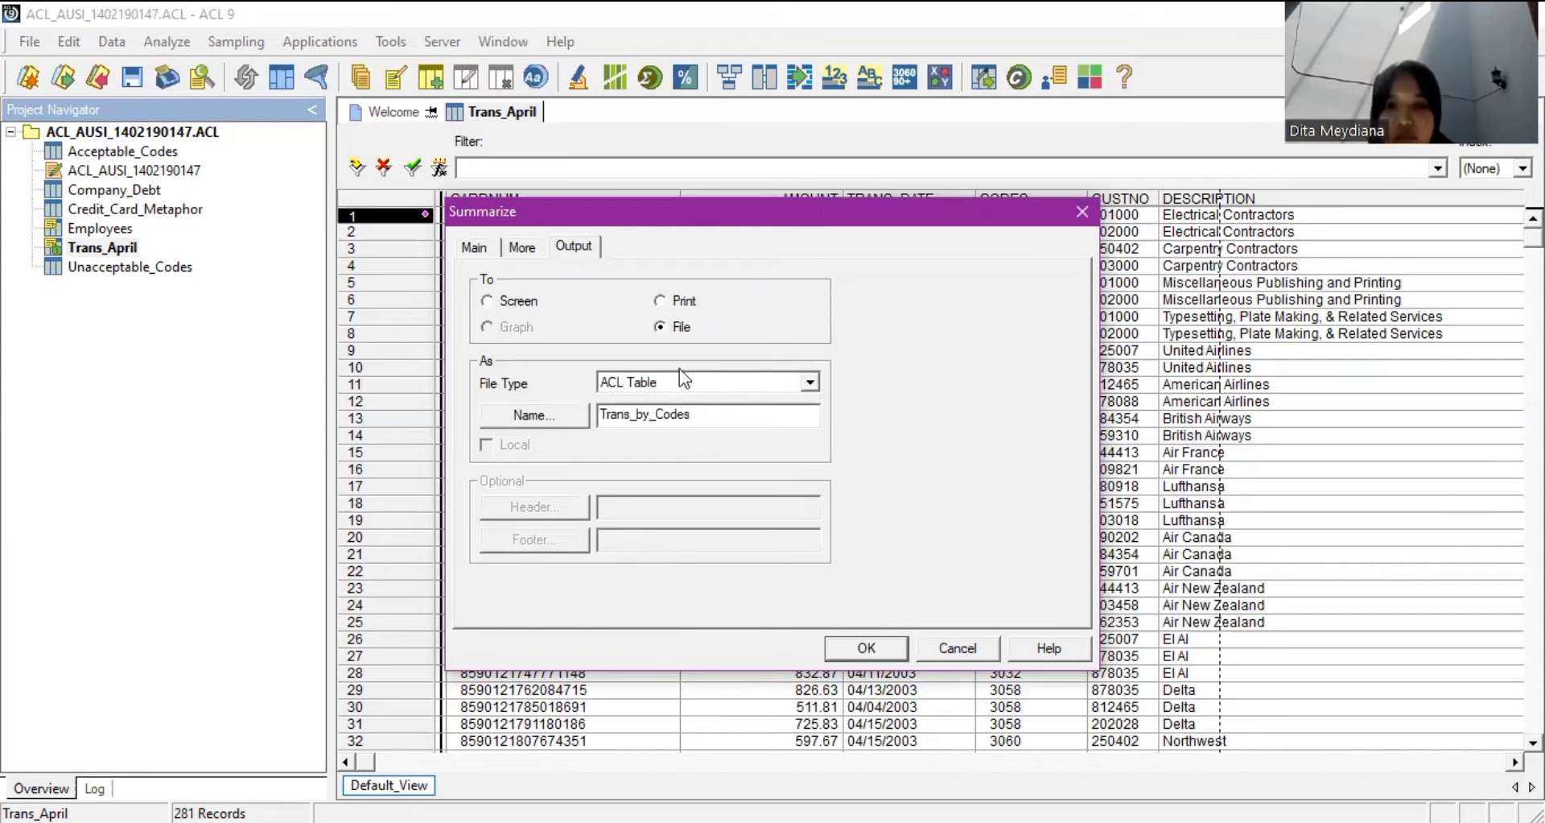
{"action": "key", "text": "BackSpace"}
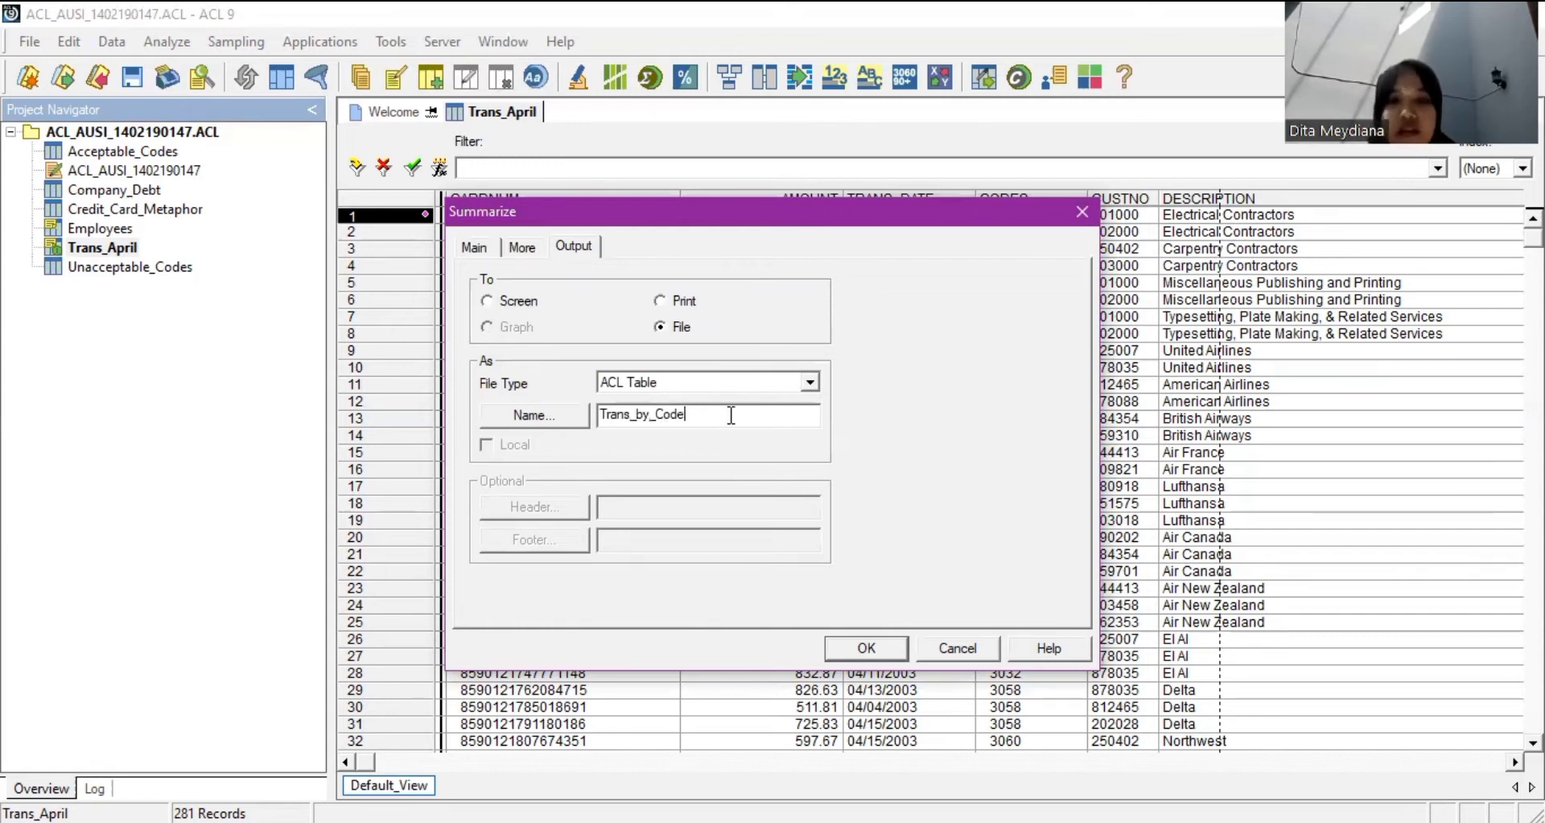
{"action": "left_click", "coordinate": [866, 649]}
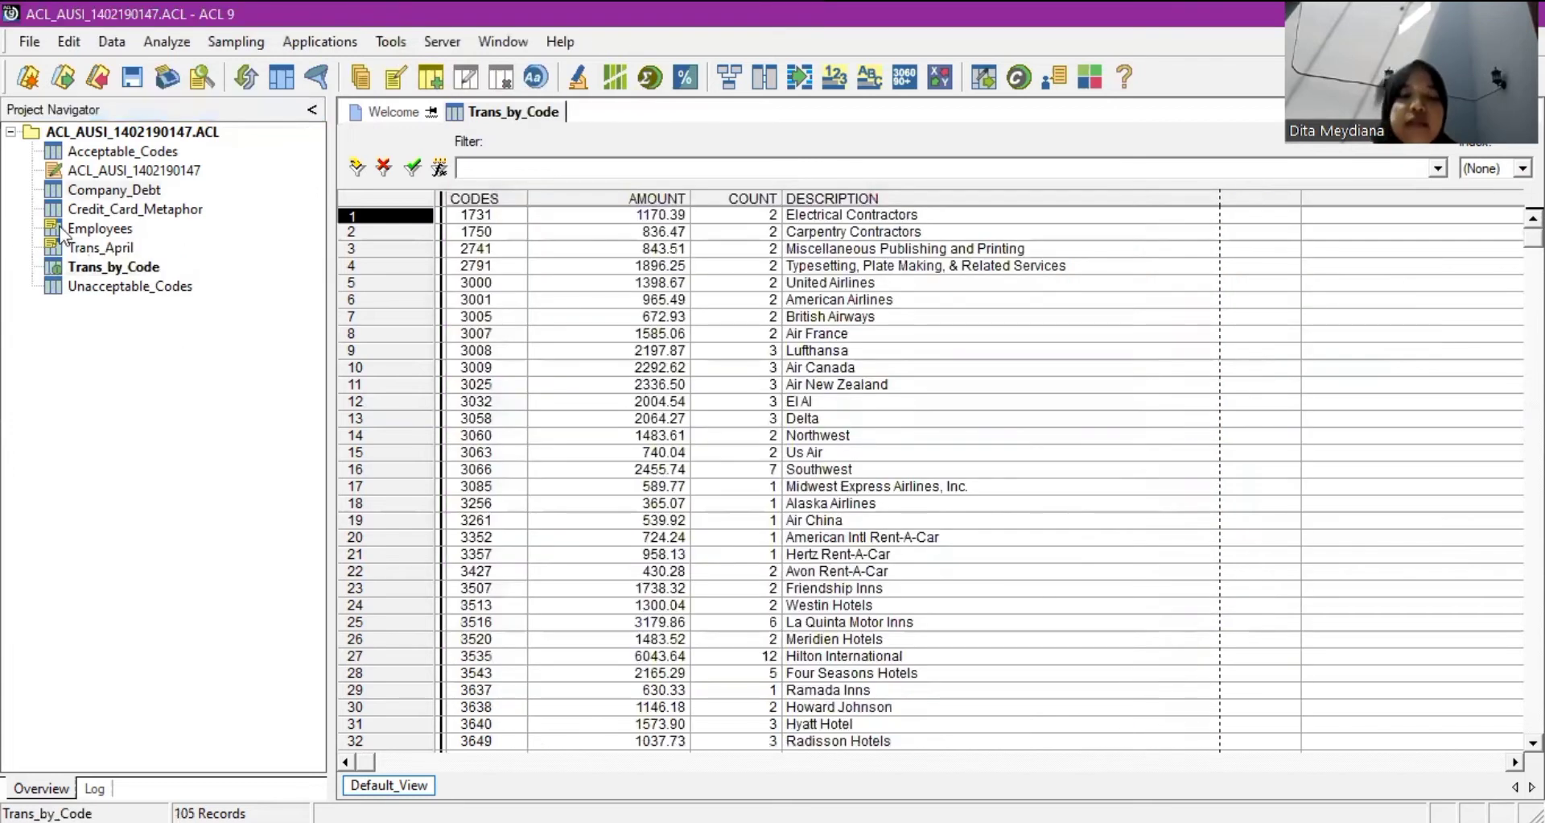
Select Trans_by_Code, then reopen the Trans_April table with its 281 records.
{"action": "left_click", "coordinate": [124, 266]}
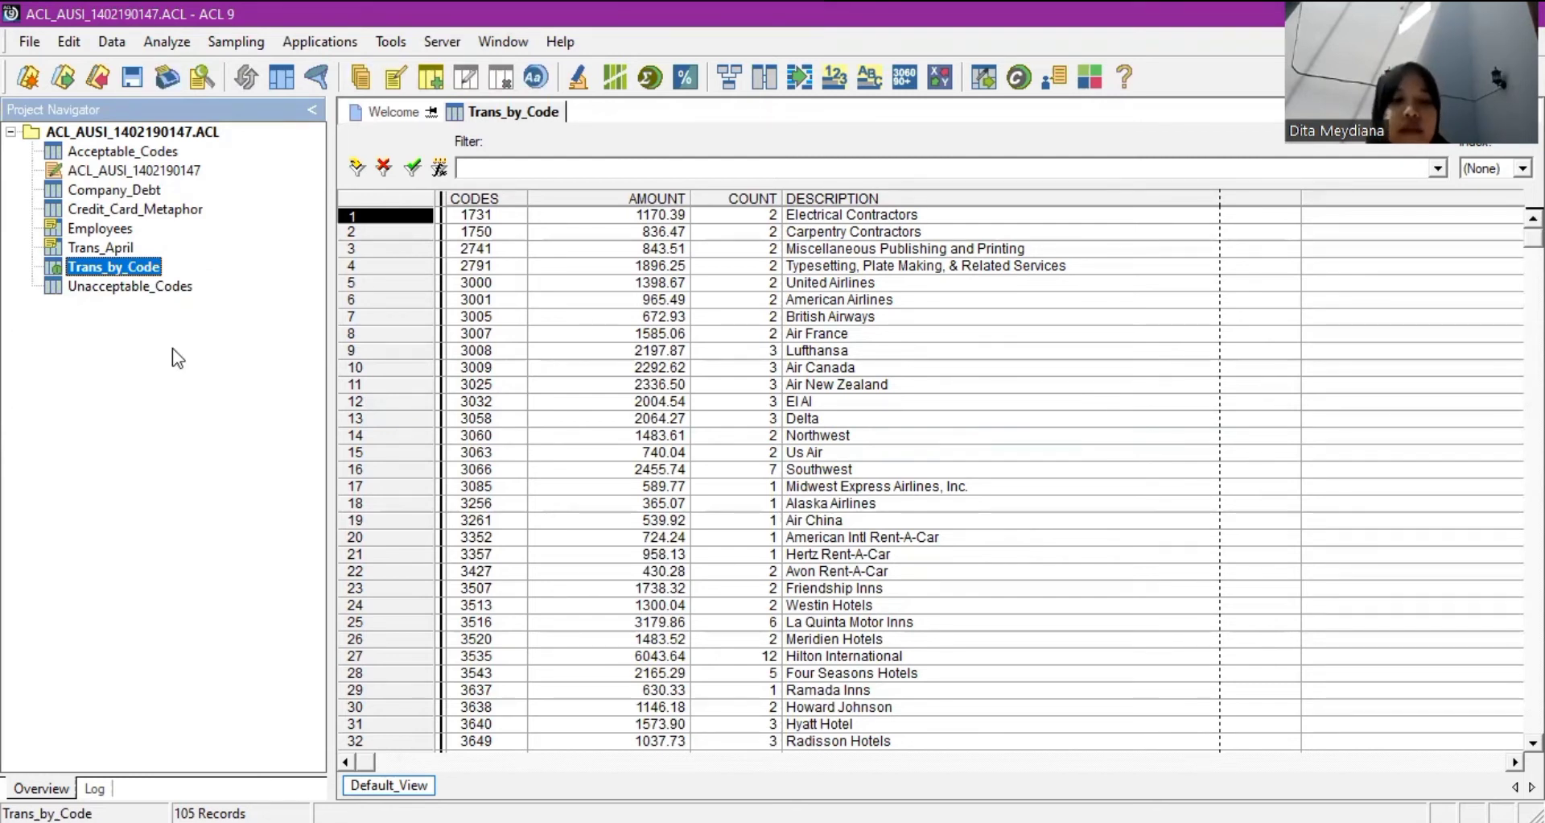
{"action": "double_click", "coordinate": [113, 245]}
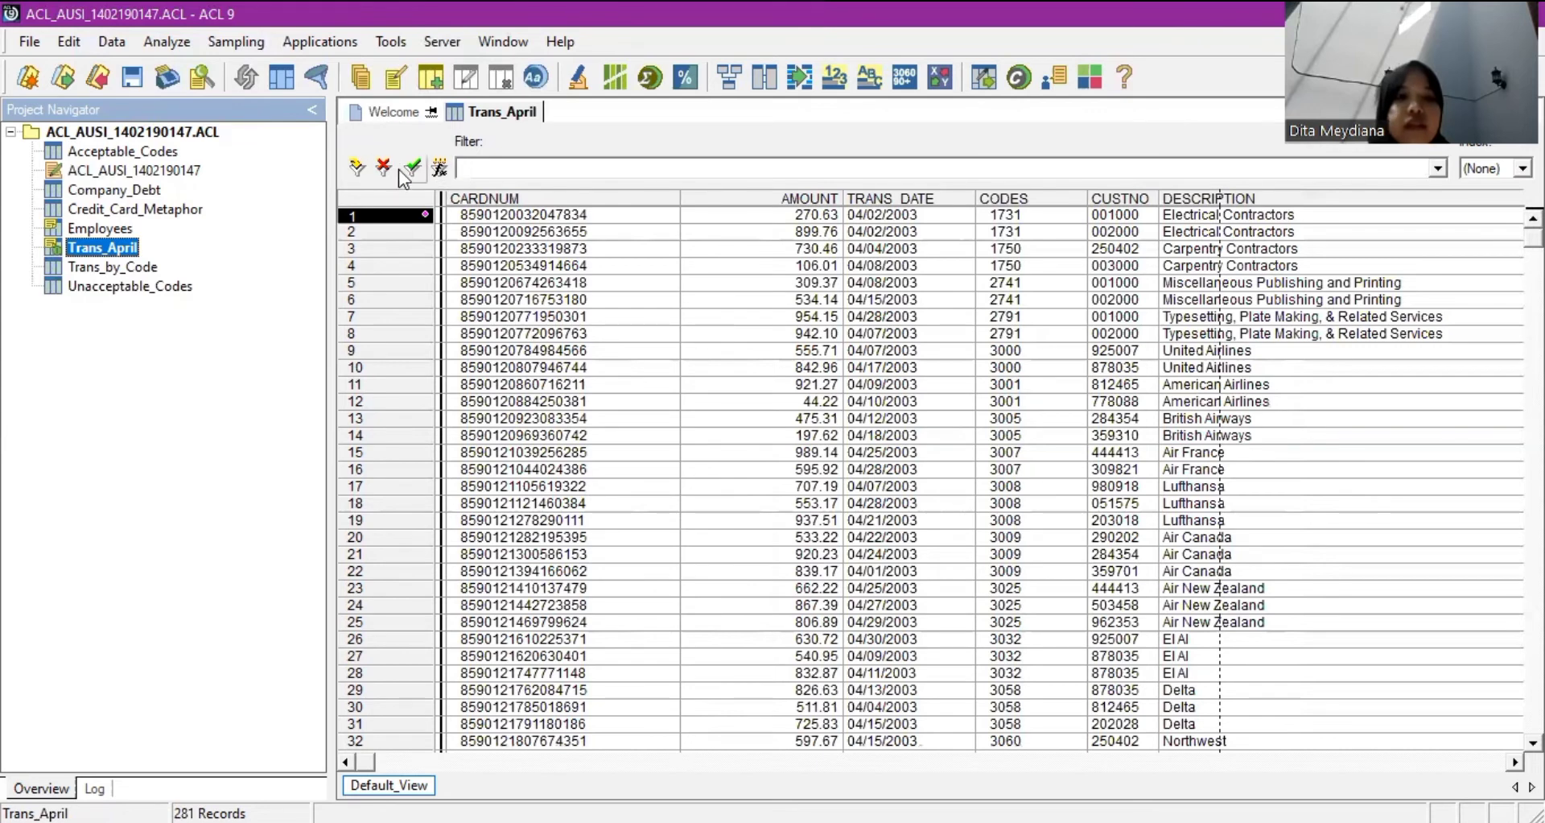
Build the Trans_April view filter BETWEEN(ALLTRIM(CODES),"3000","3750").
{"action": "left_click", "coordinate": [443, 168]}
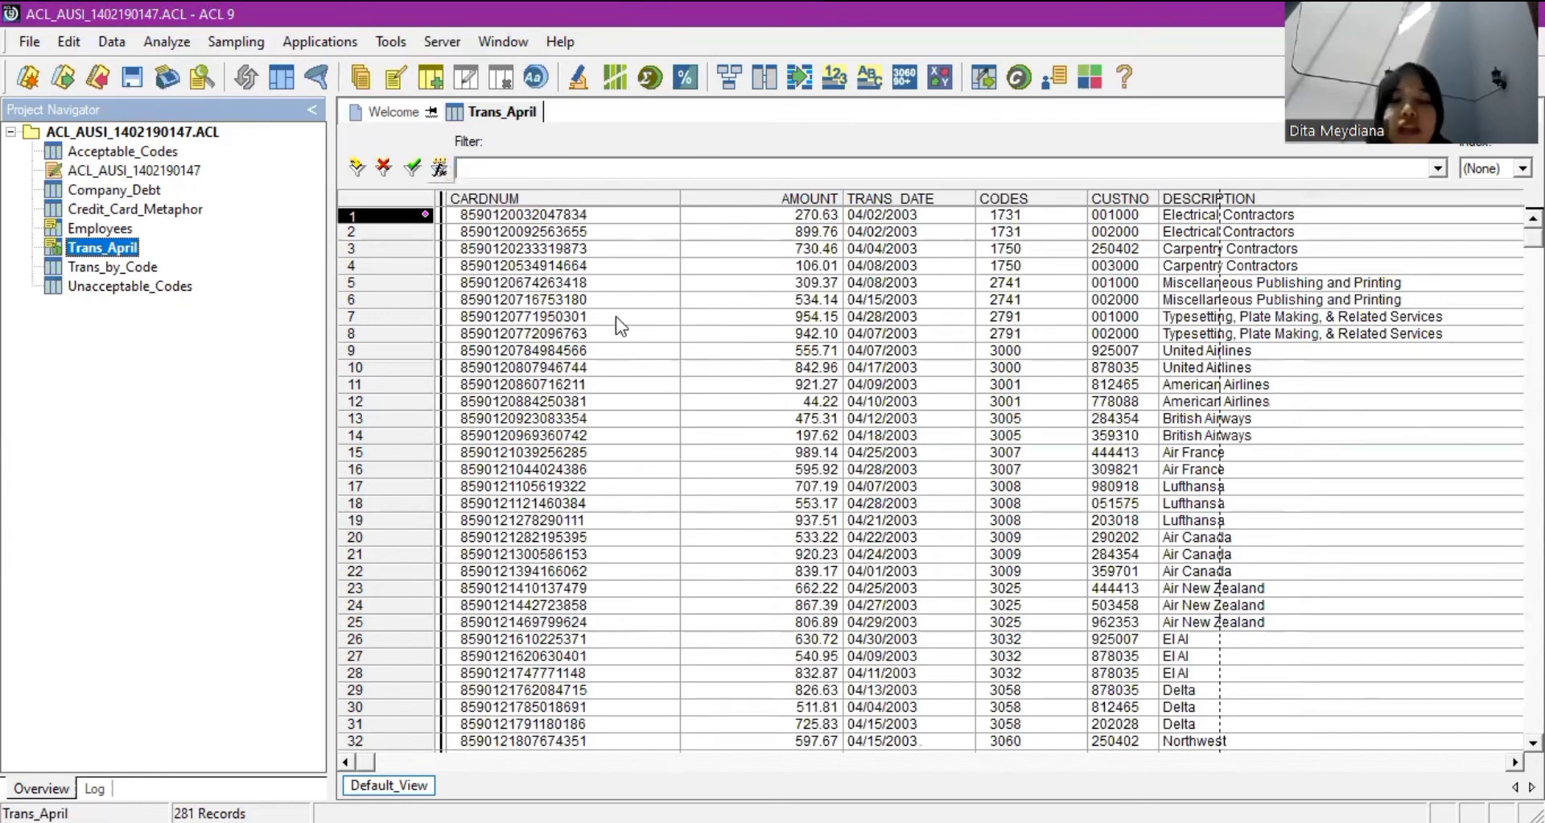
{"action": "scroll", "coordinate": [1027, 475], "scroll_direction": "down", "scroll_amount": 2}
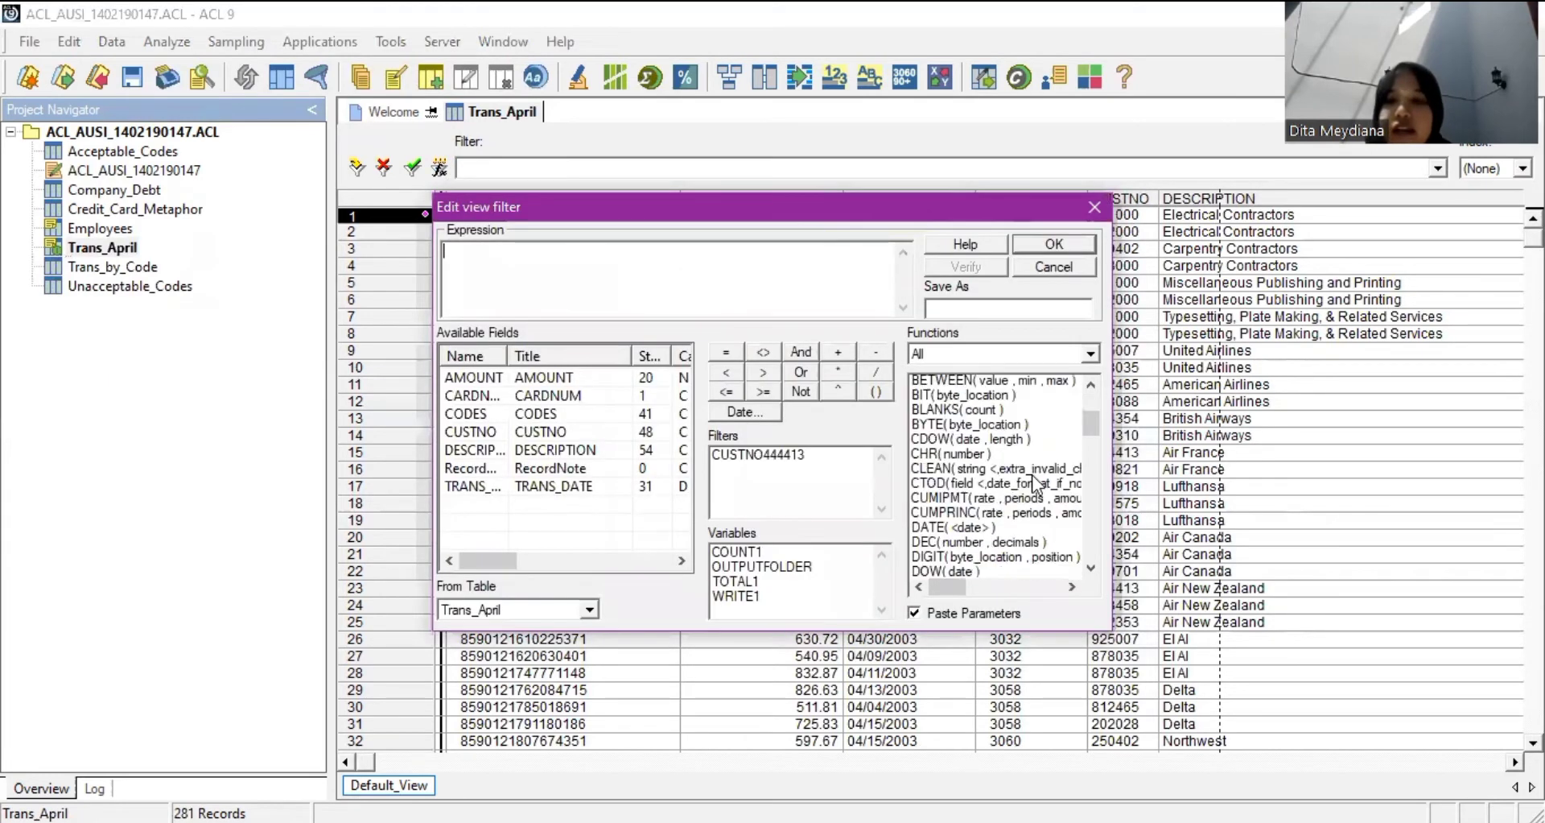
{"action": "scroll", "coordinate": [1036, 483], "scroll_direction": "up", "scroll_amount": 1}
{"action": "scroll", "coordinate": [1030, 477], "scroll_direction": "up", "scroll_amount": 1}
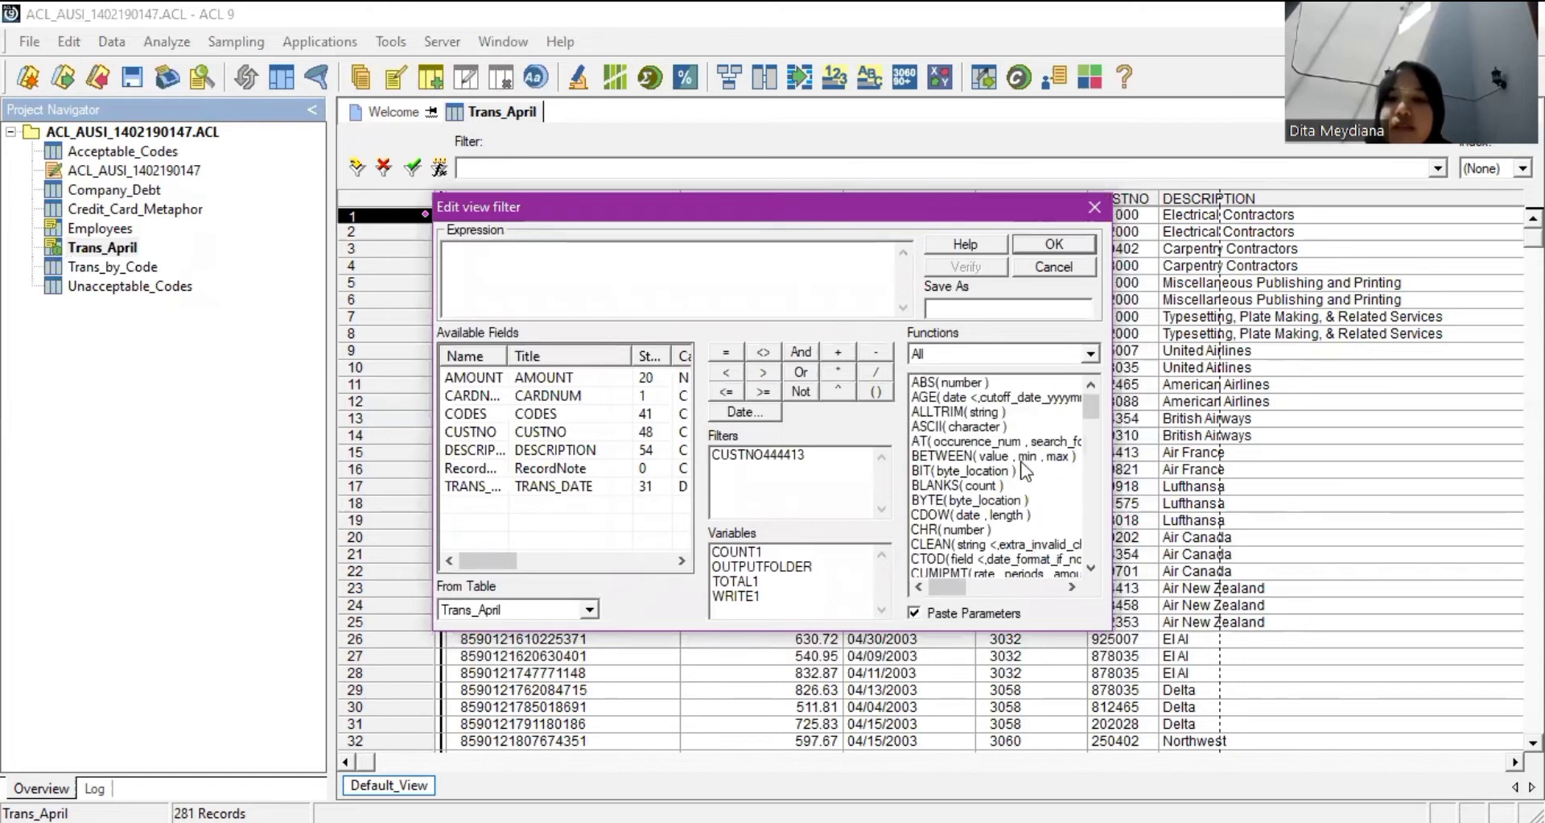
{"action": "double_click", "coordinate": [1021, 458]}
{"action": "left_click", "coordinate": [510, 254]}
{"action": "key", "text": "shift+End"}
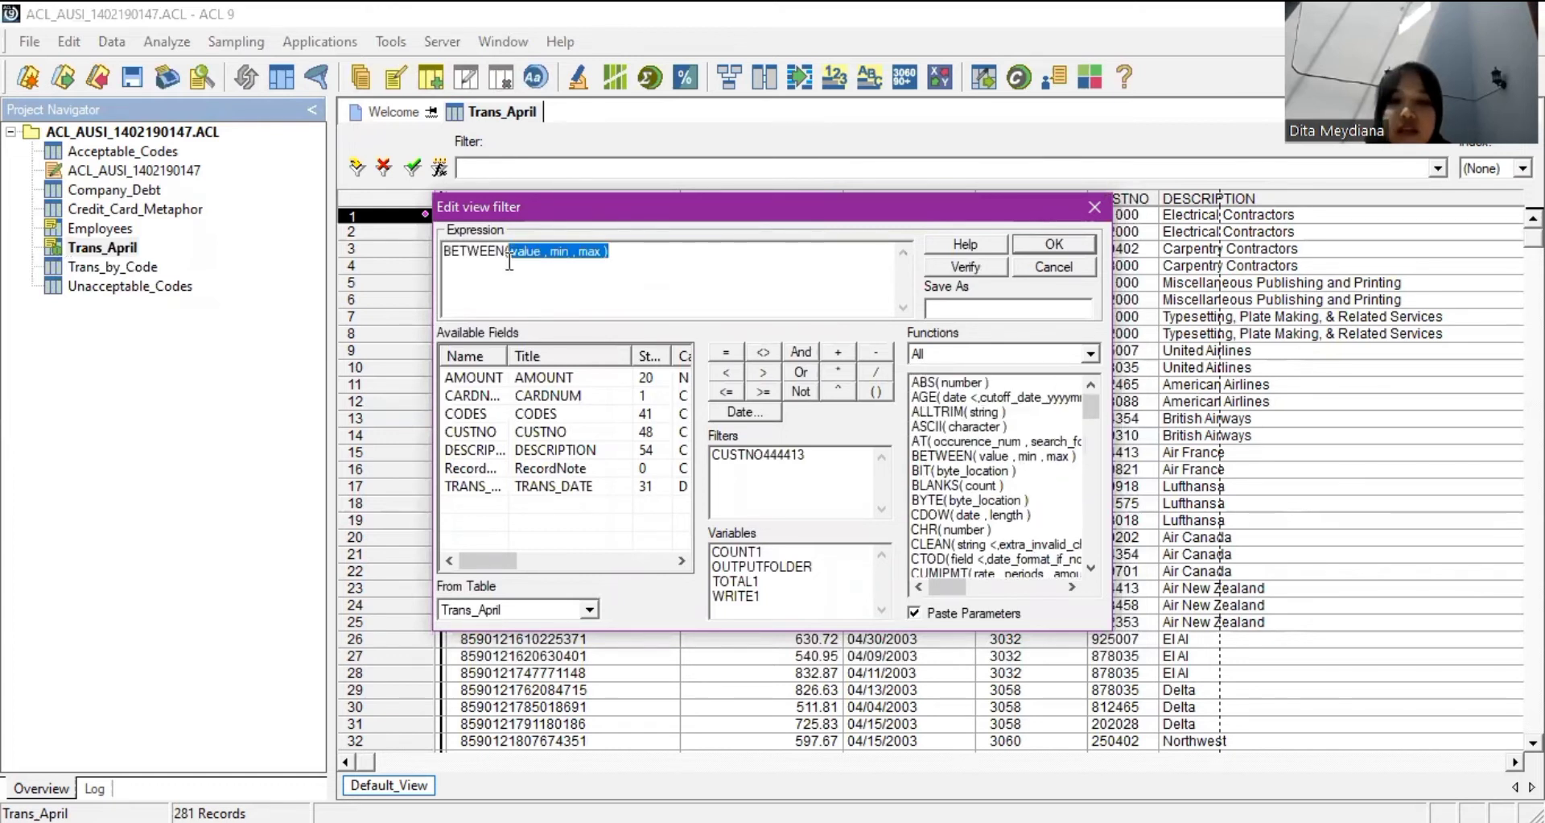
{"action": "key", "text": "BackSpace"}
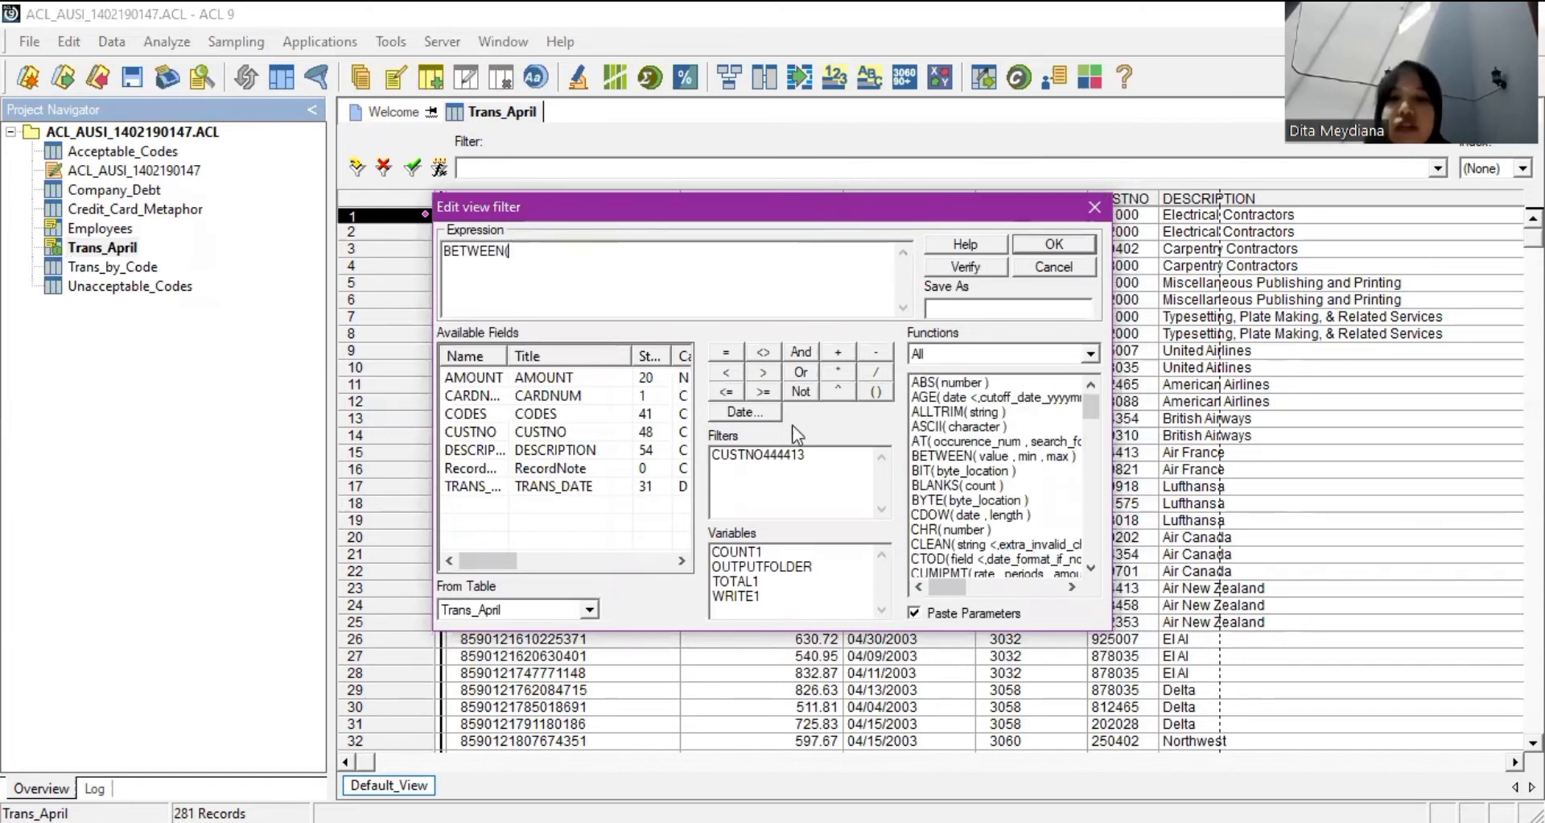
{"action": "left_click_drag", "start_coordinate": [949, 412], "coordinate": [611, 249]}
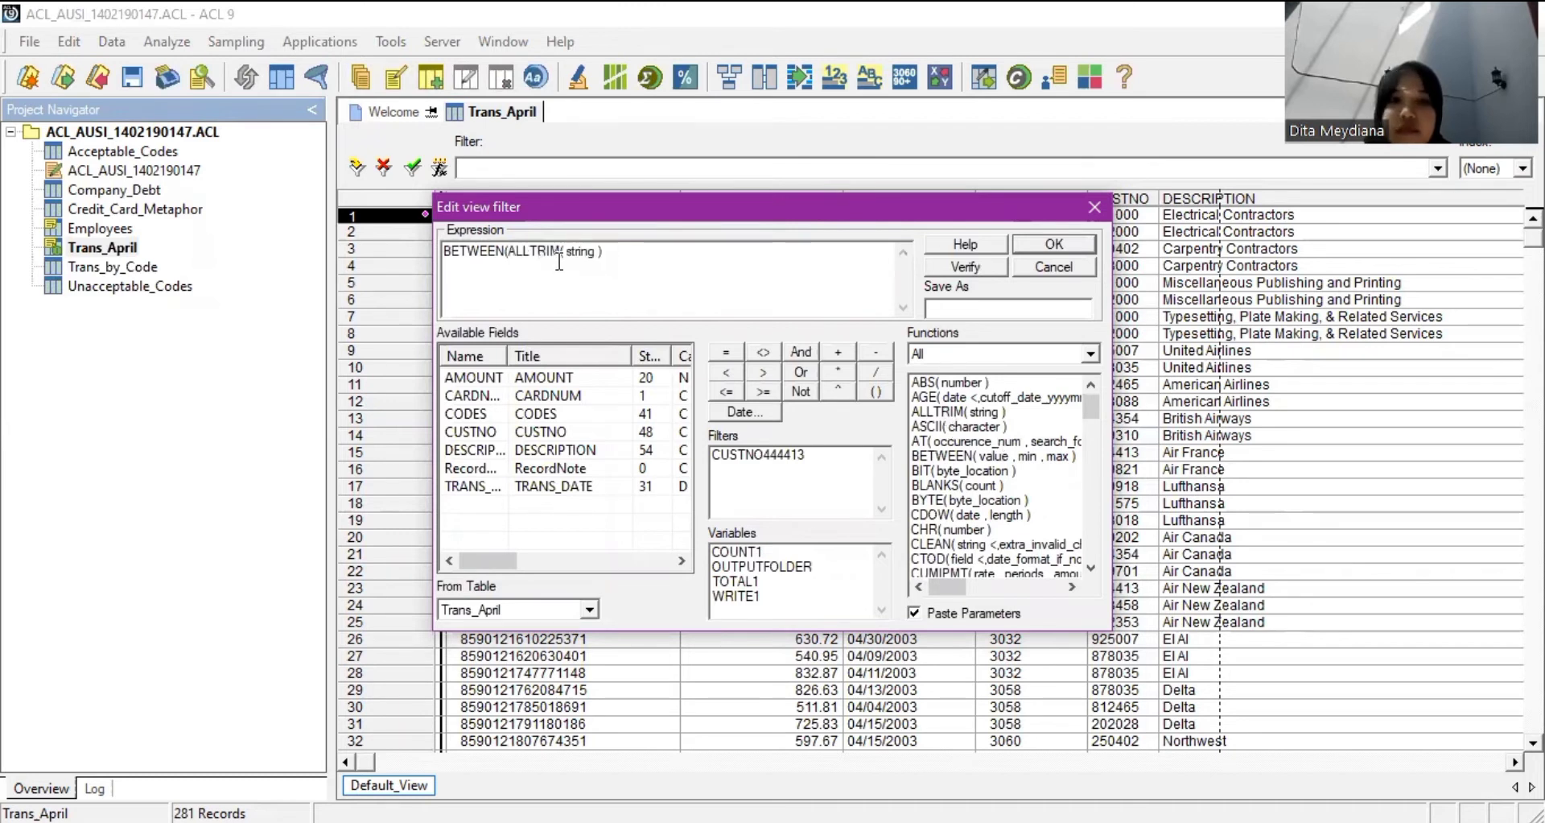
{"action": "left_click", "coordinate": [562, 253]}
{"action": "key", "text": "shift+End"}
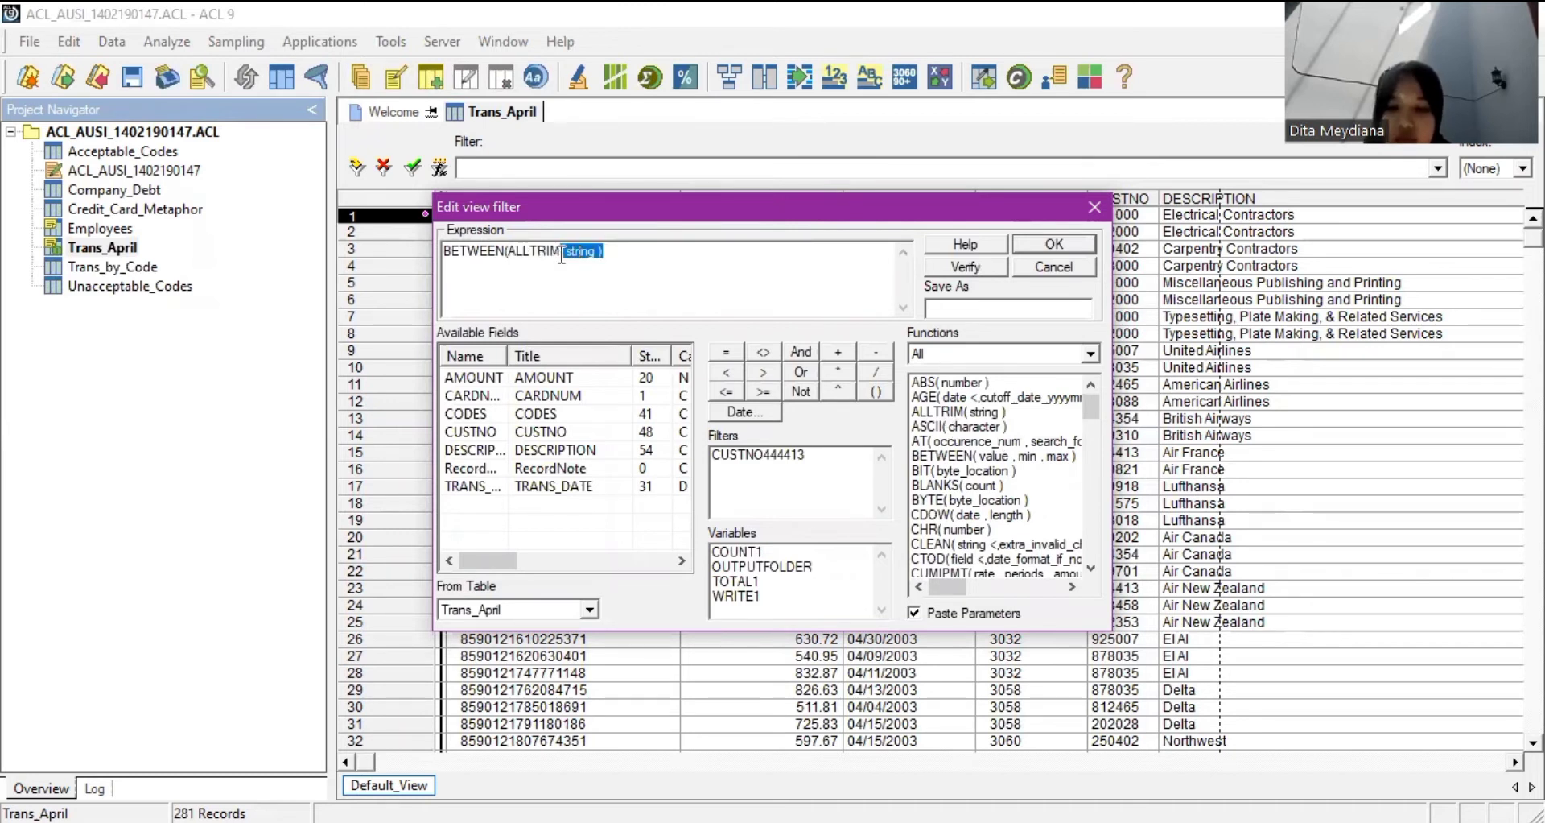
{"action": "key", "text": "BackSpace"}
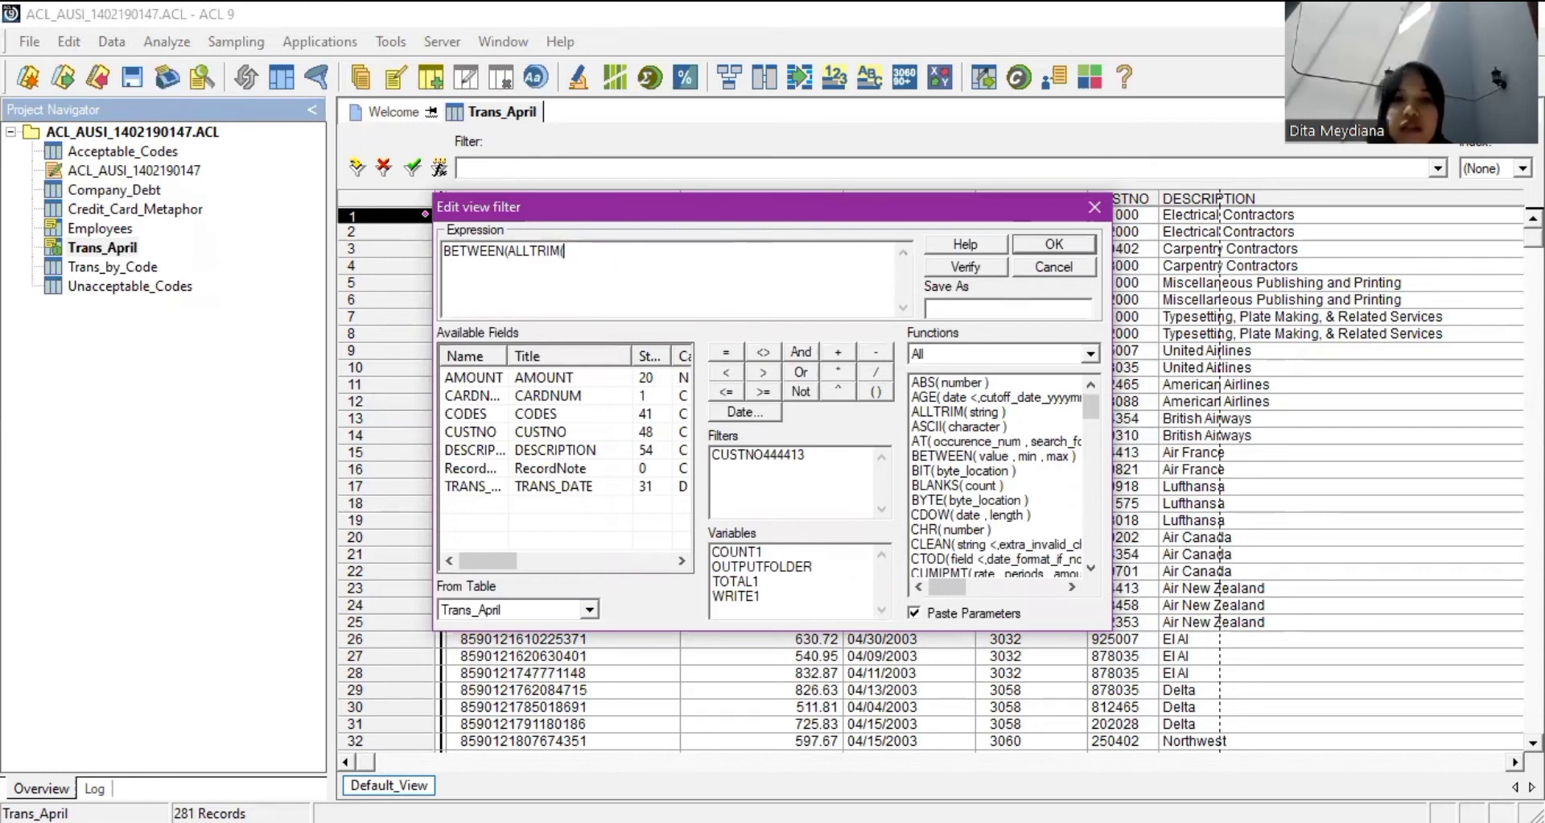
{"action": "double_click", "coordinate": [489, 414]}
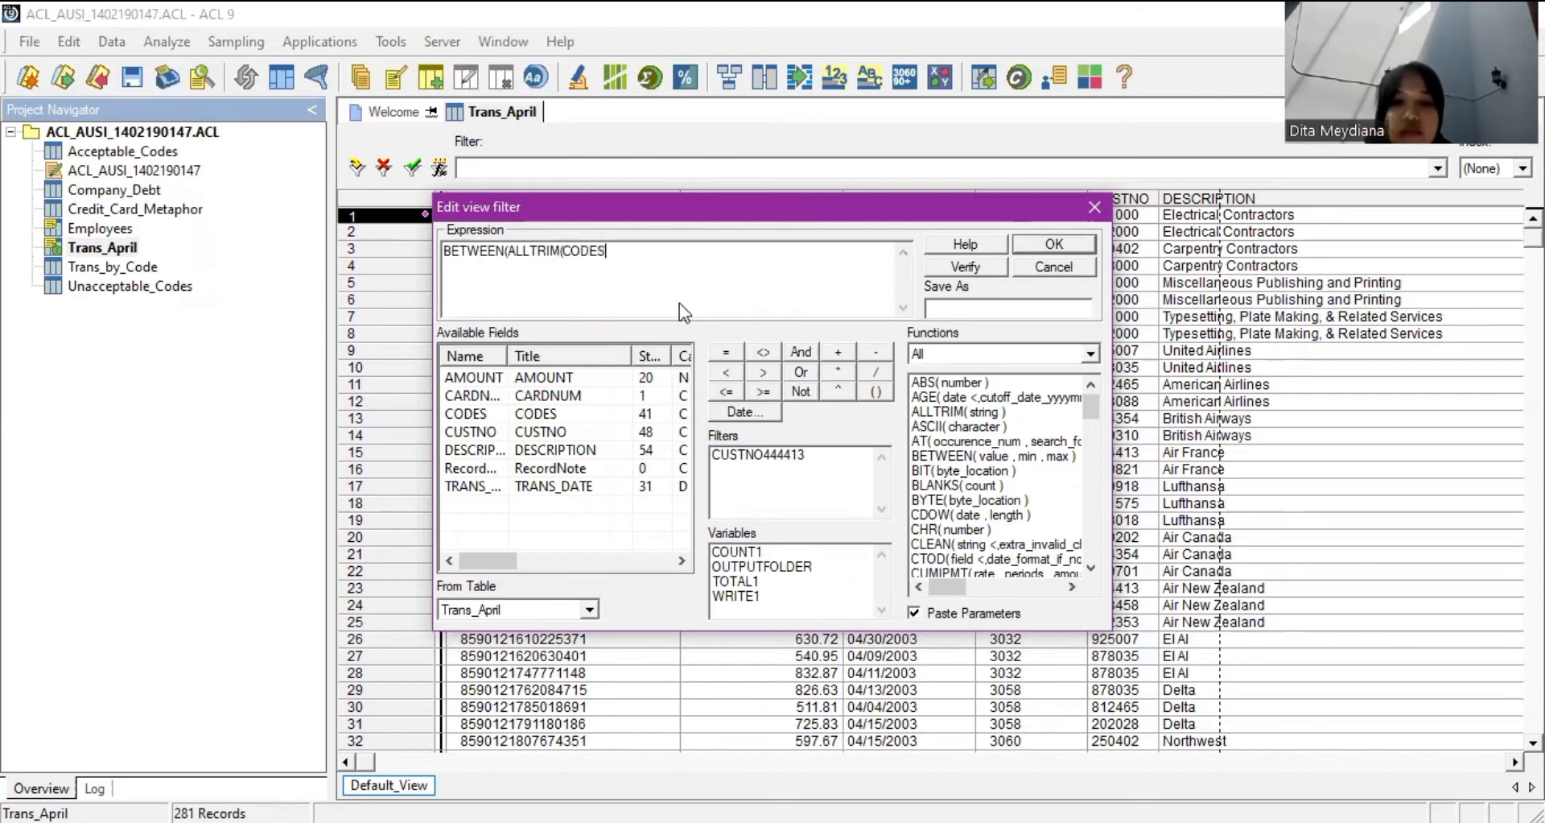
{"action": "key", "text": "Return"}
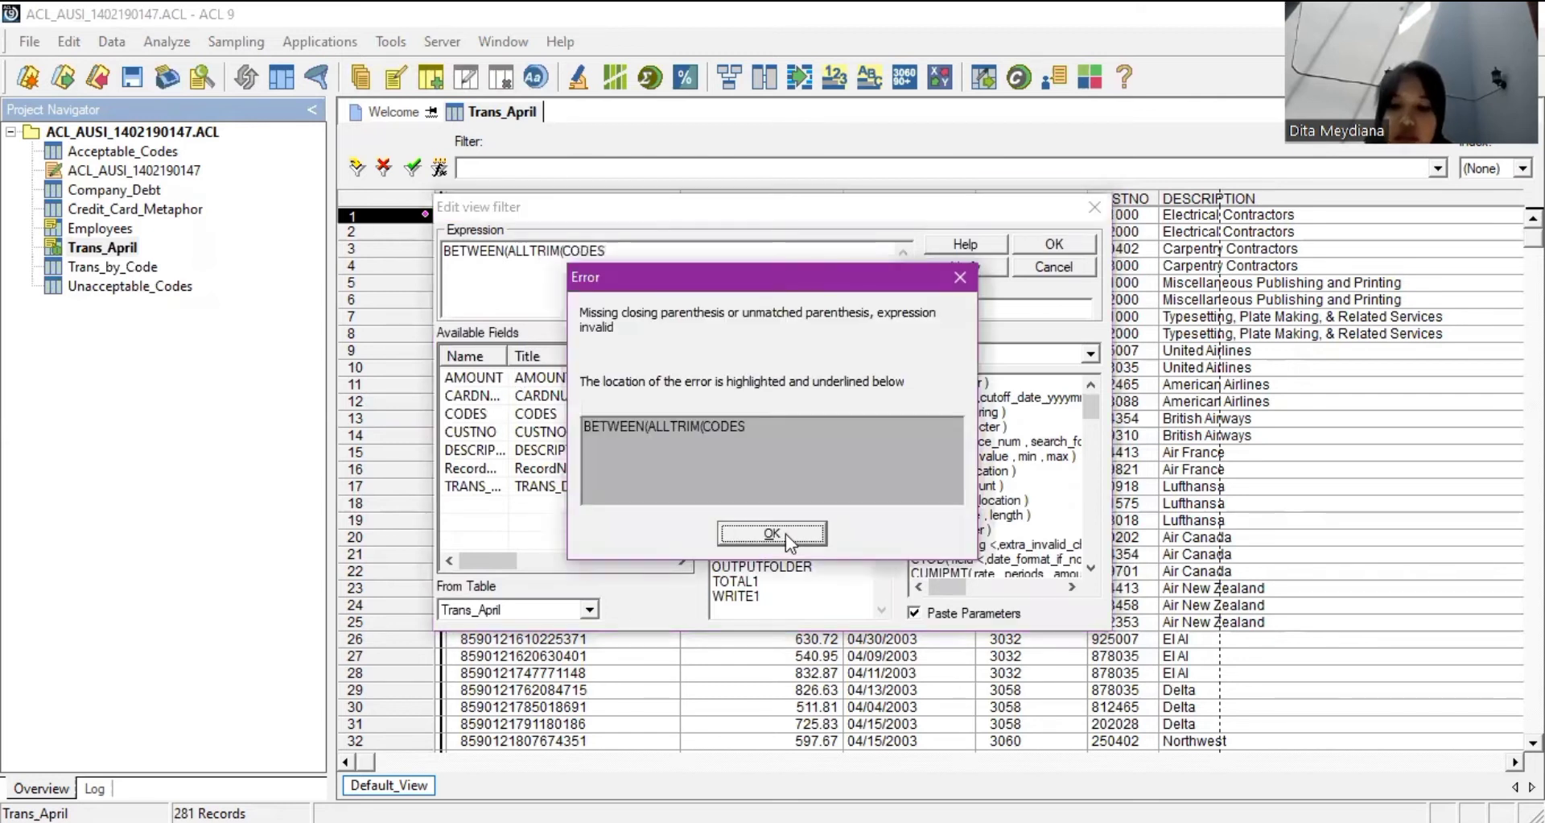
{"action": "key", "text": "Return"}
{"action": "type", "text": ")"}
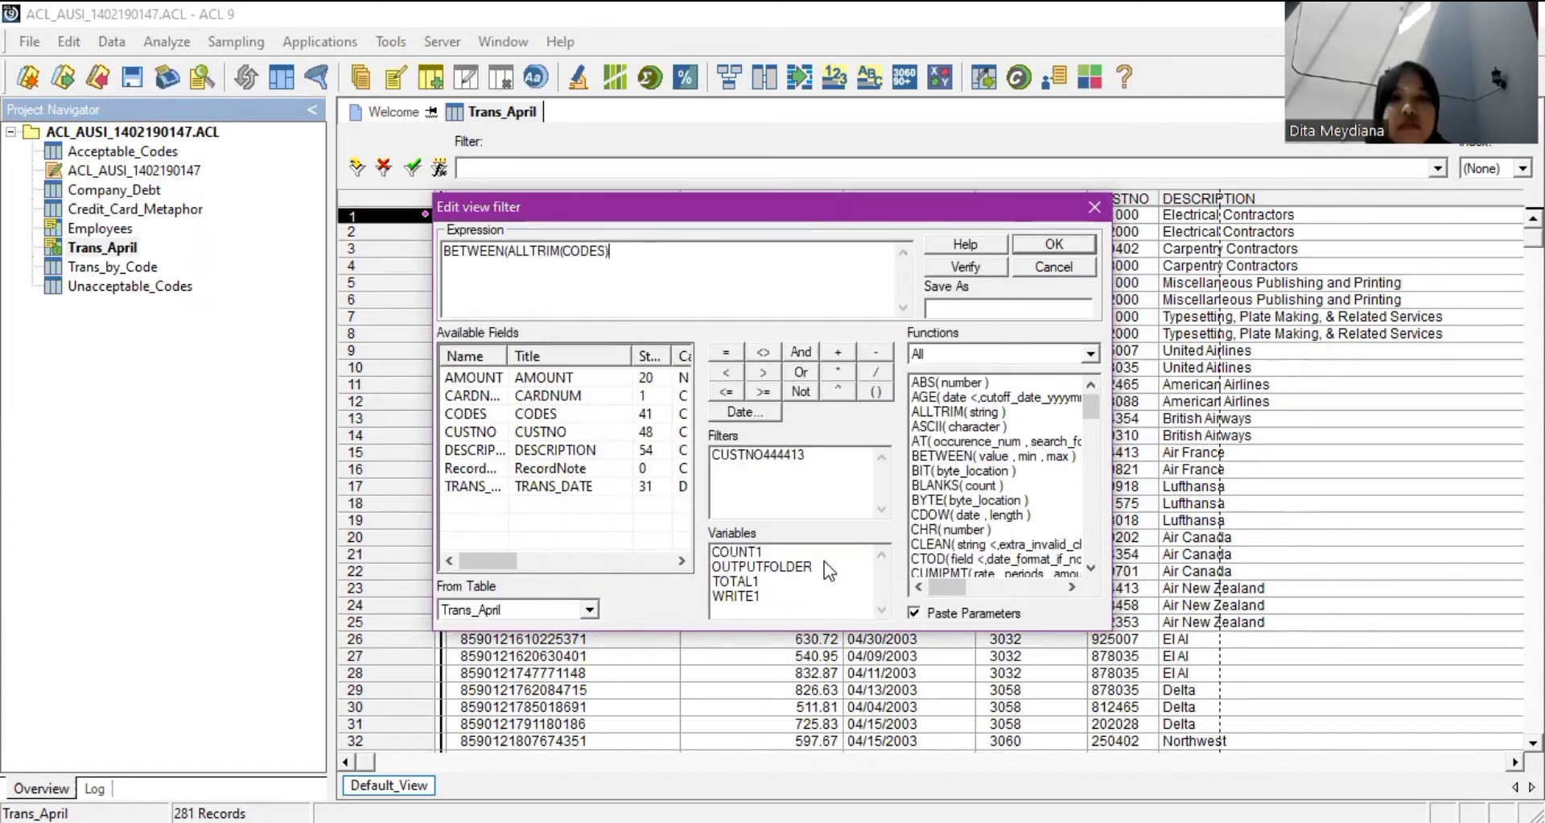
{"action": "type", "text": ","}
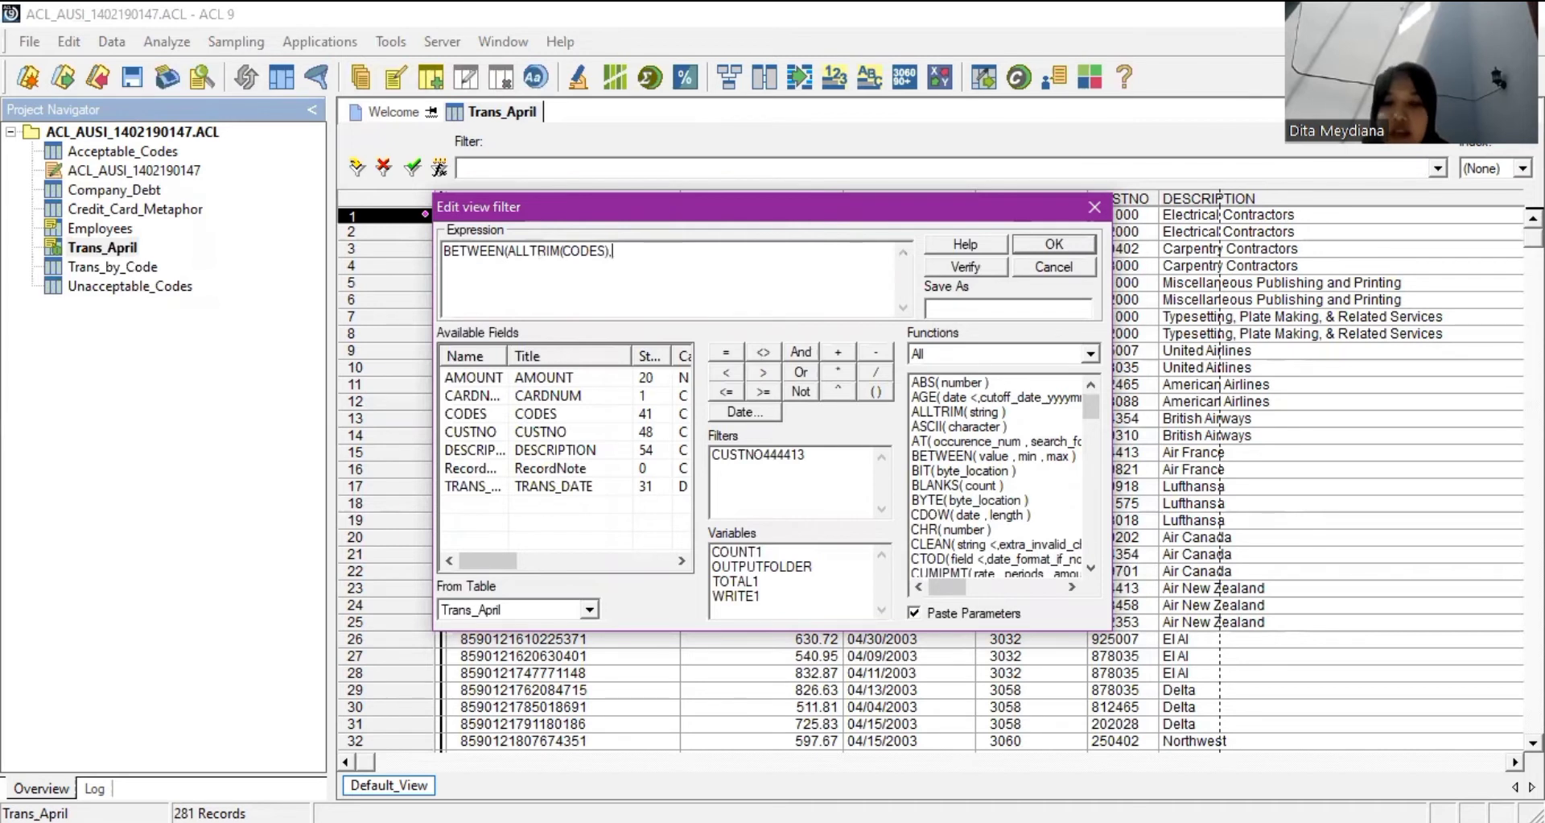
{"action": "type", "text": "\"3"}
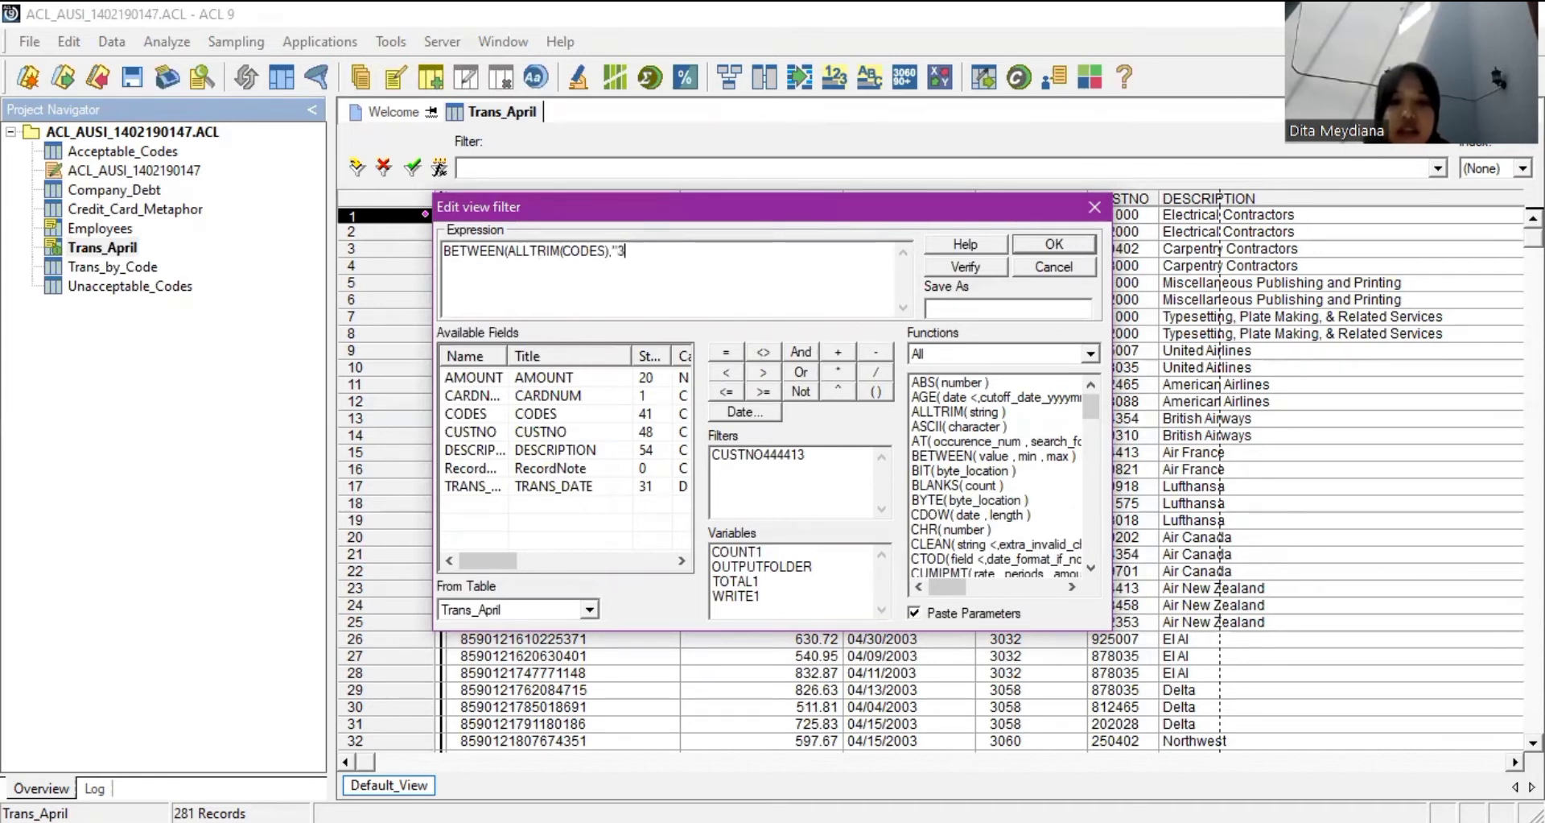
{"action": "type", "text": "000\","}
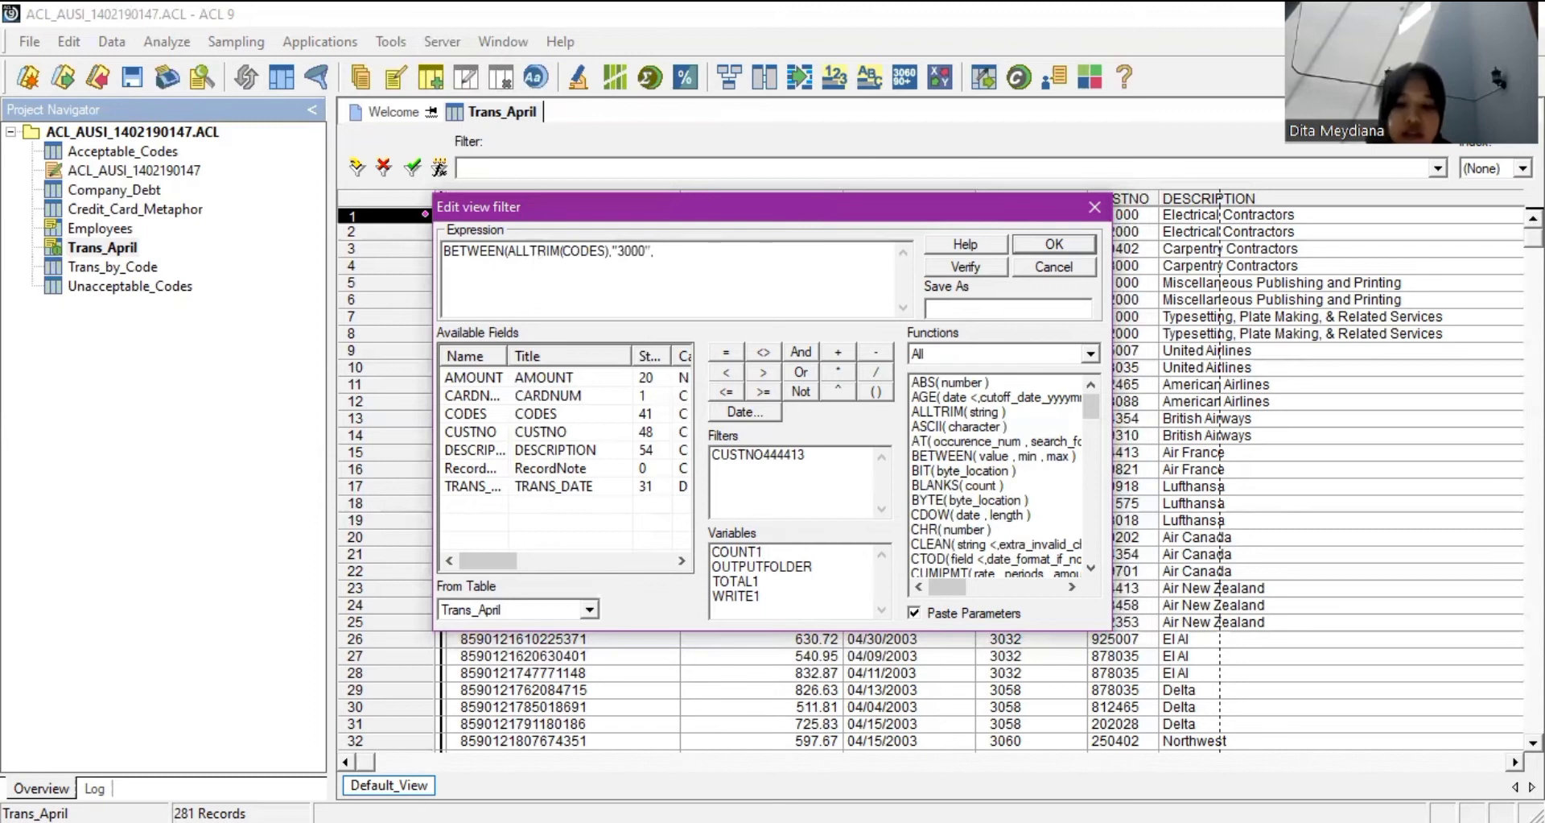
{"action": "type", "text": "\""}
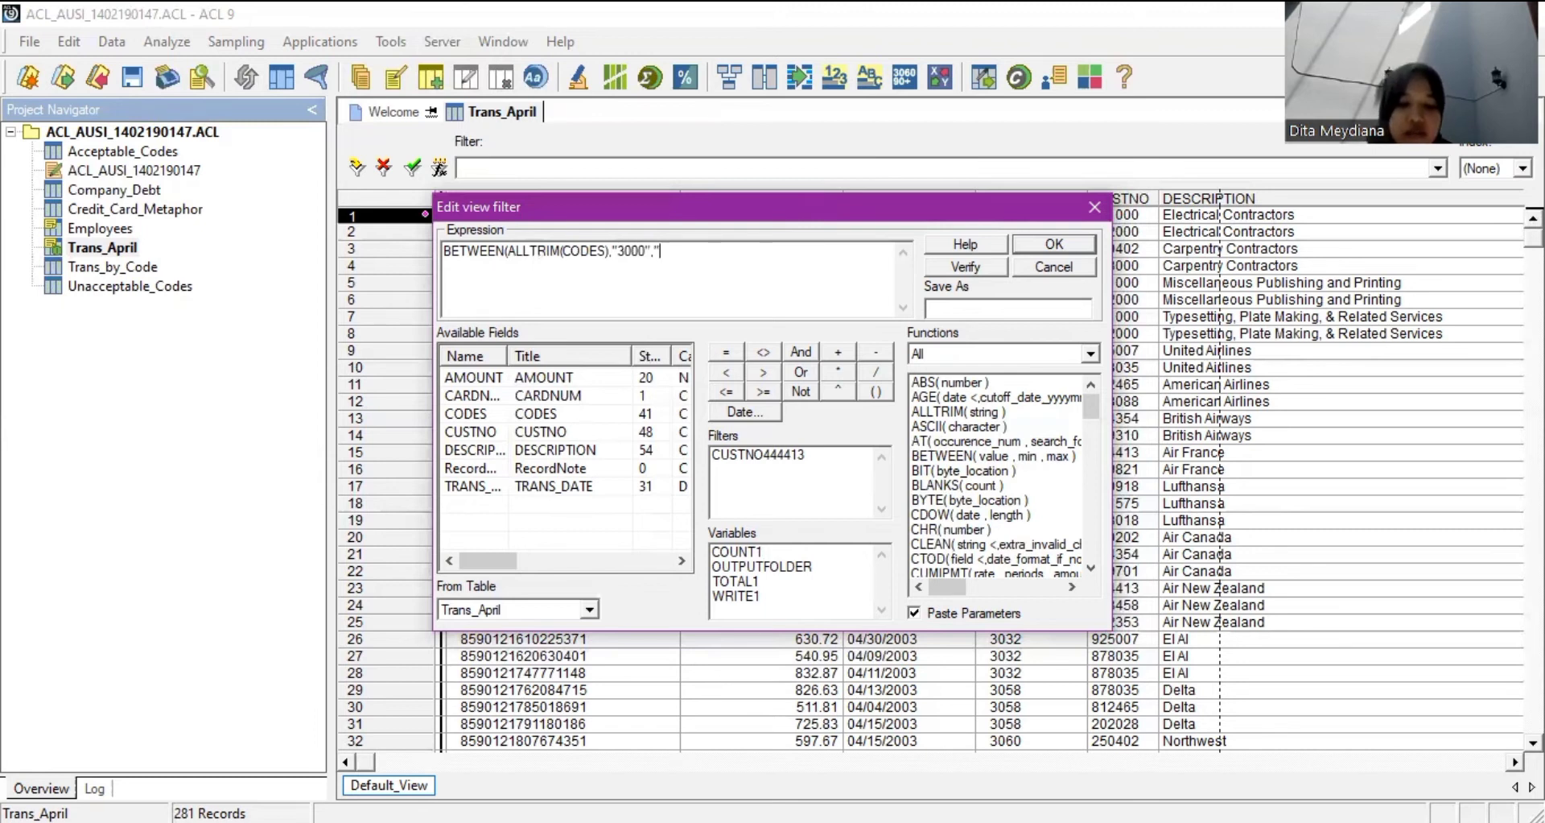
{"action": "type", "text": "3750\""}
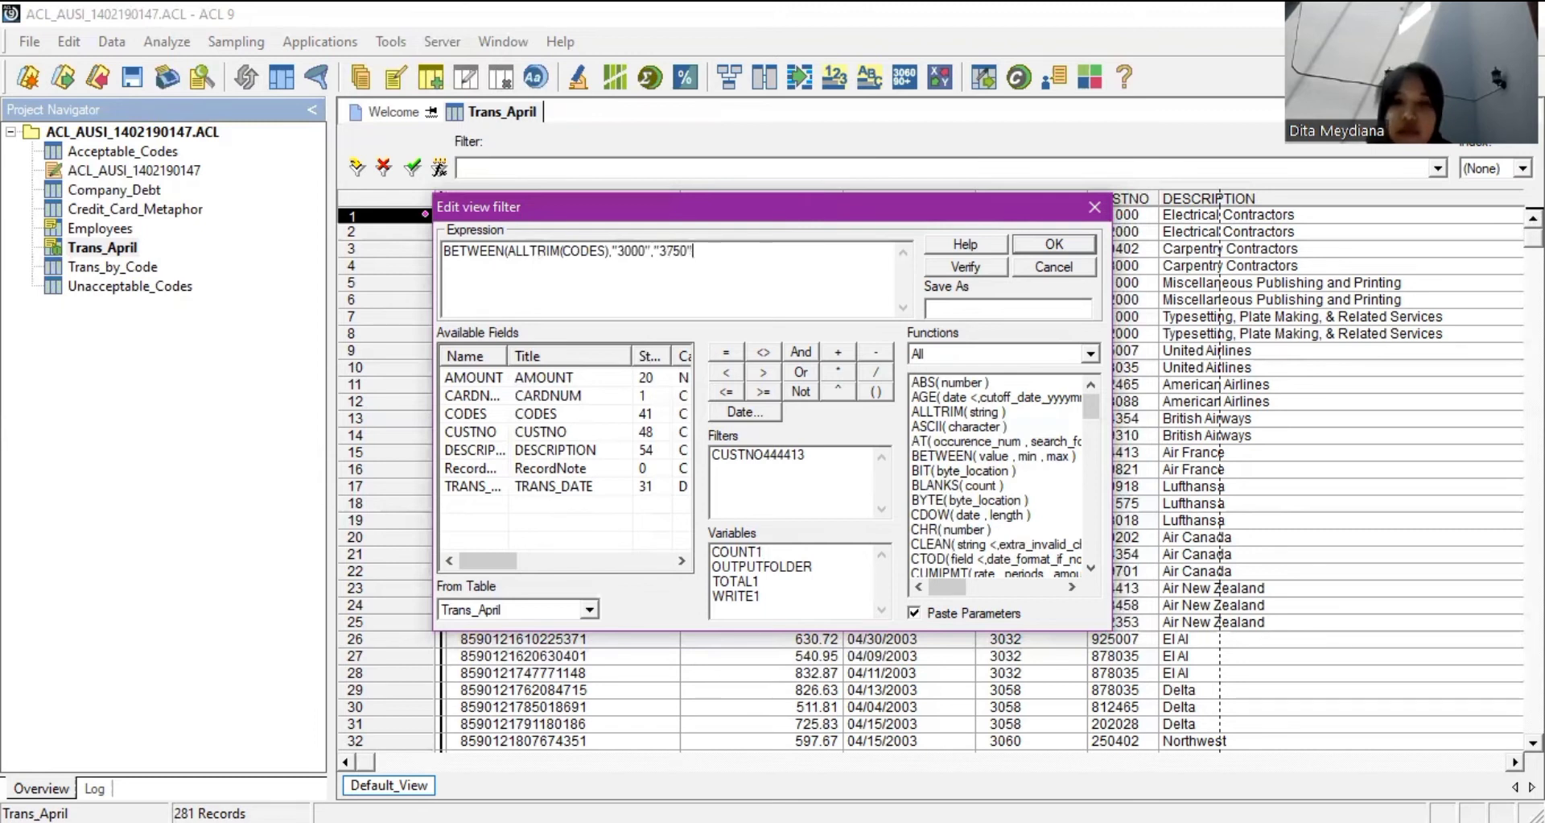
{"action": "type", "text": ")"}
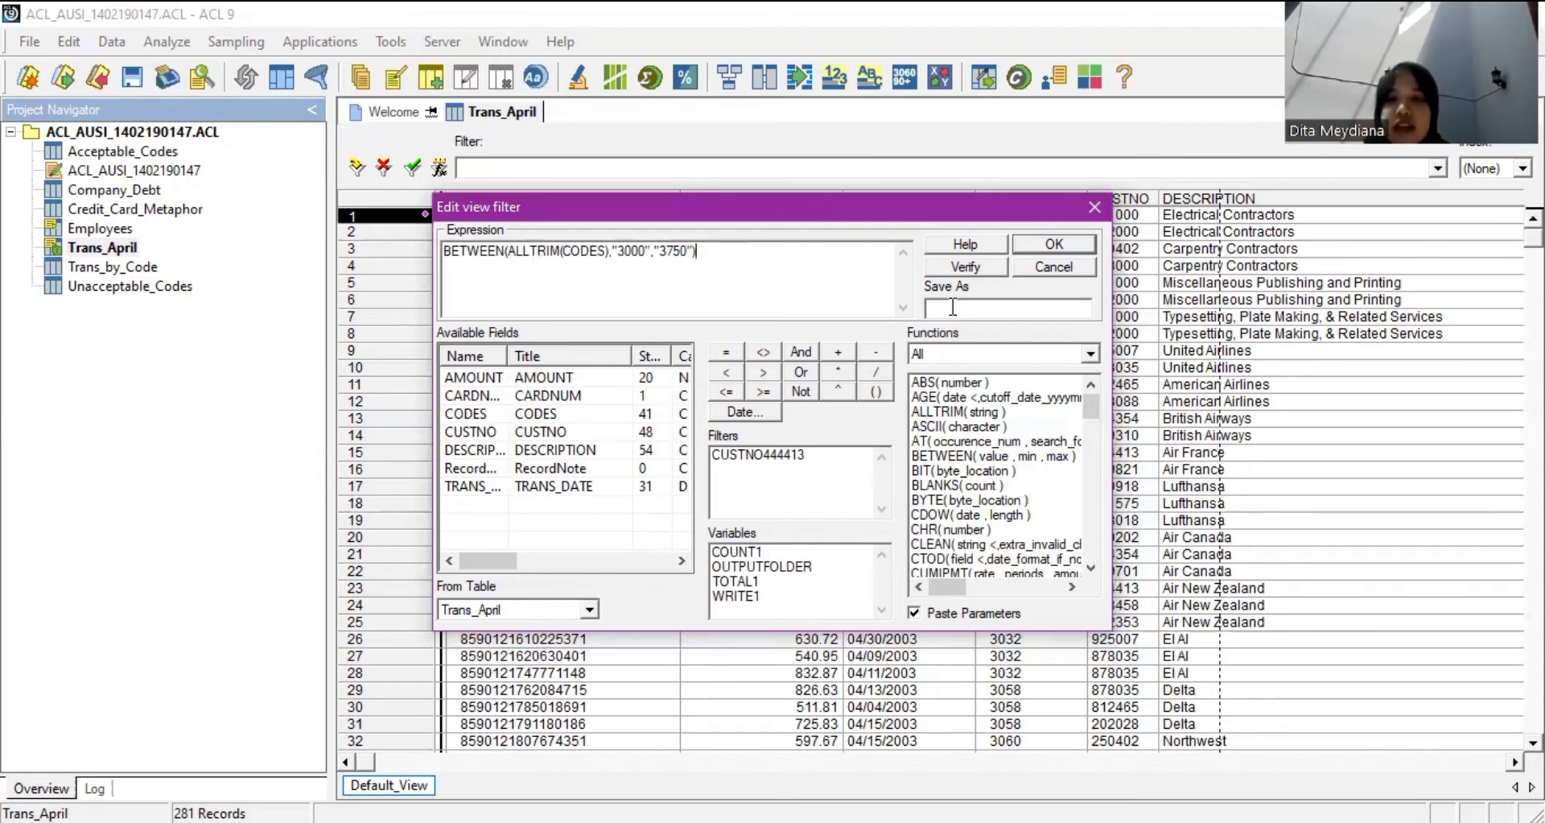
Save the filter under the name BETWEEN3000_3750 and apply it.
{"action": "left_click", "coordinate": [950, 305]}
{"action": "type", "text": "BE"}
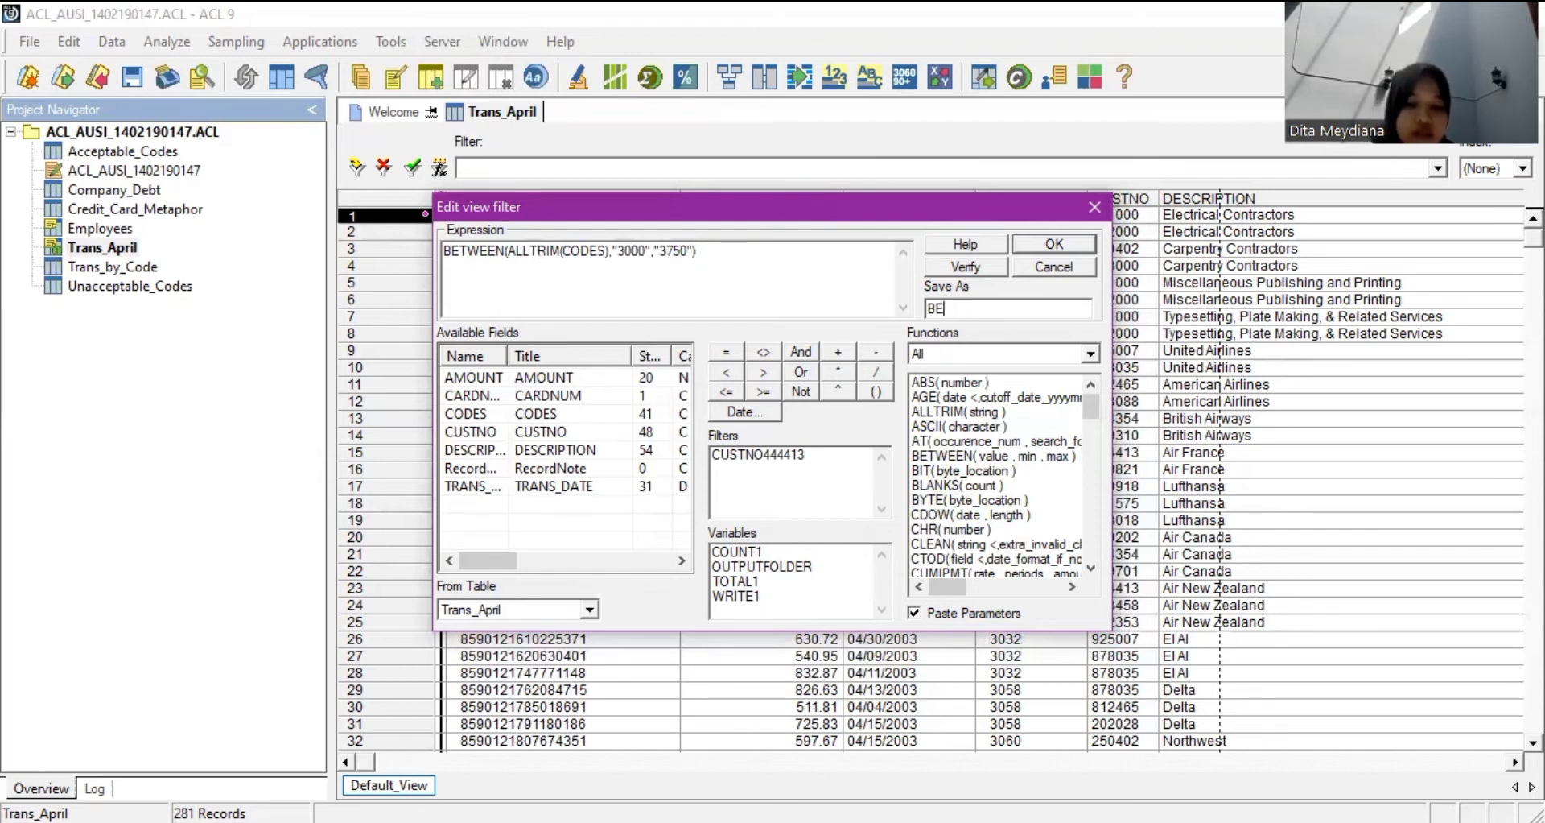
{"action": "type", "text": "TWWE"}
{"action": "key", "text": "BackSpace"}
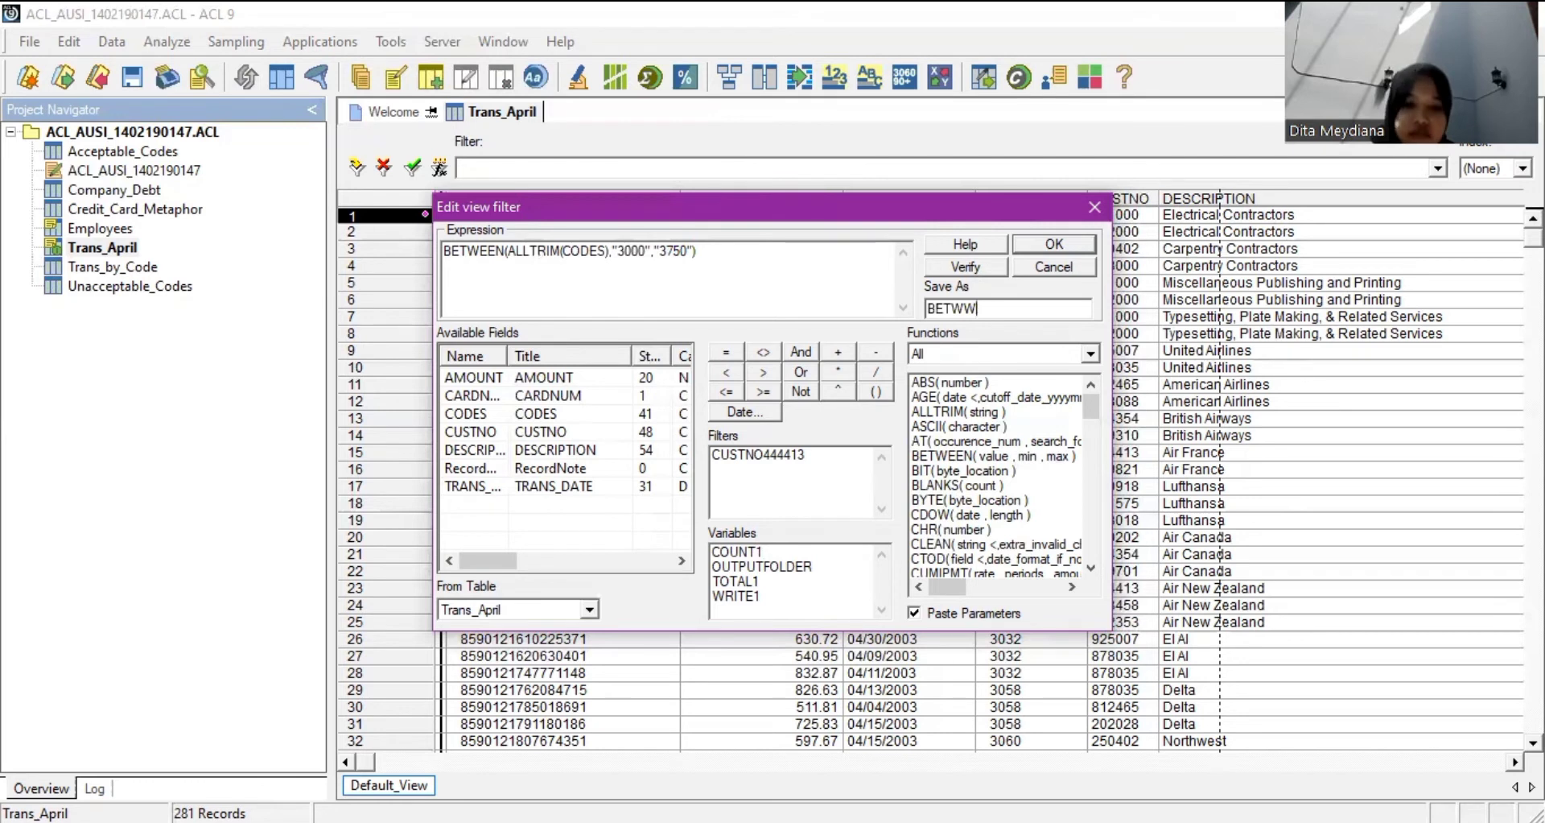
{"action": "key", "text": "BackSpace"}
{"action": "type", "text": "EEN_"}
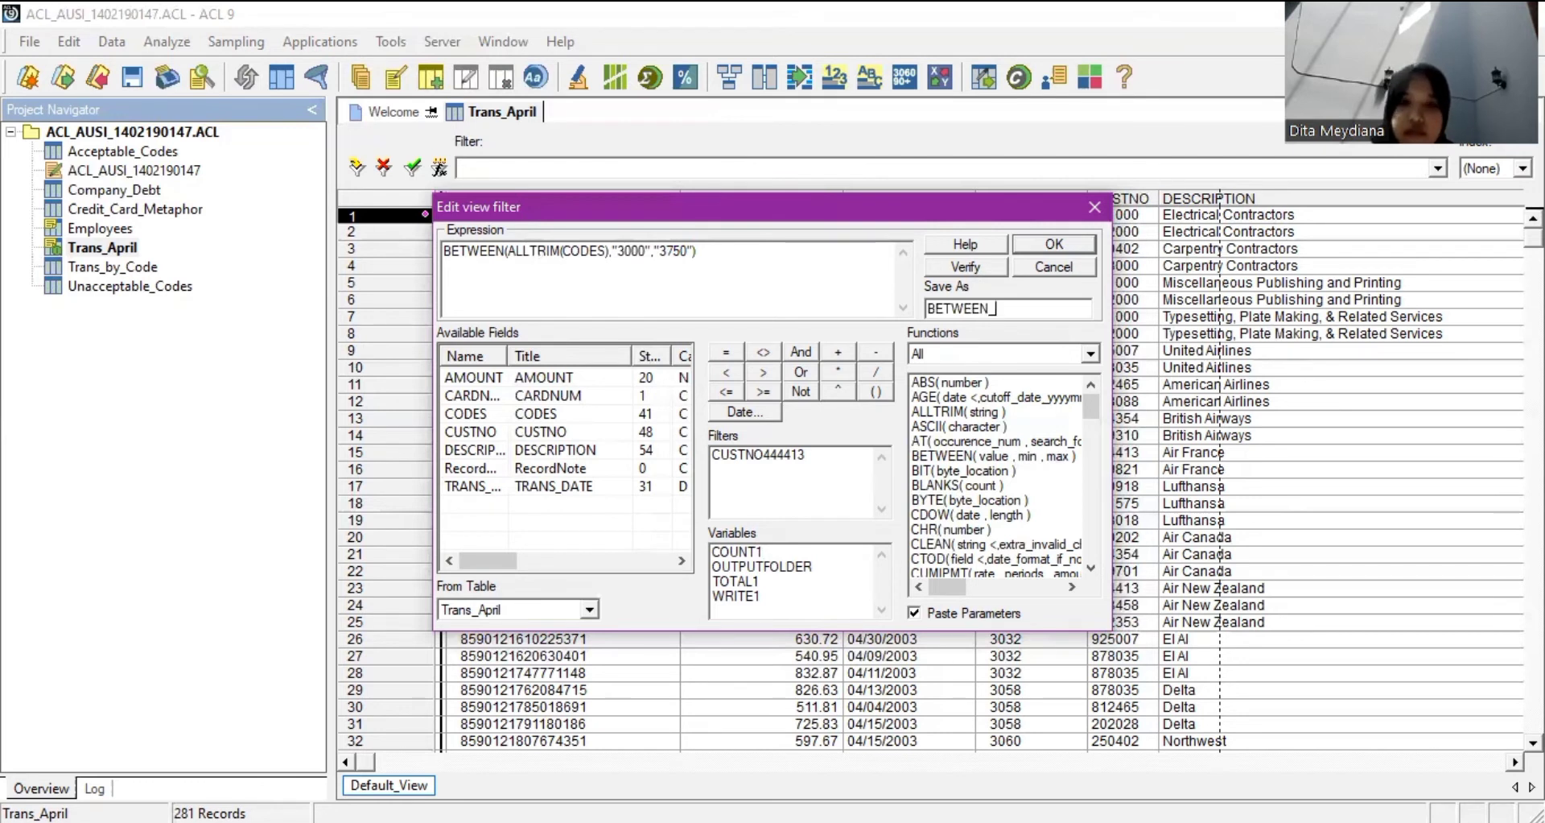
{"action": "type", "text": "3000"}
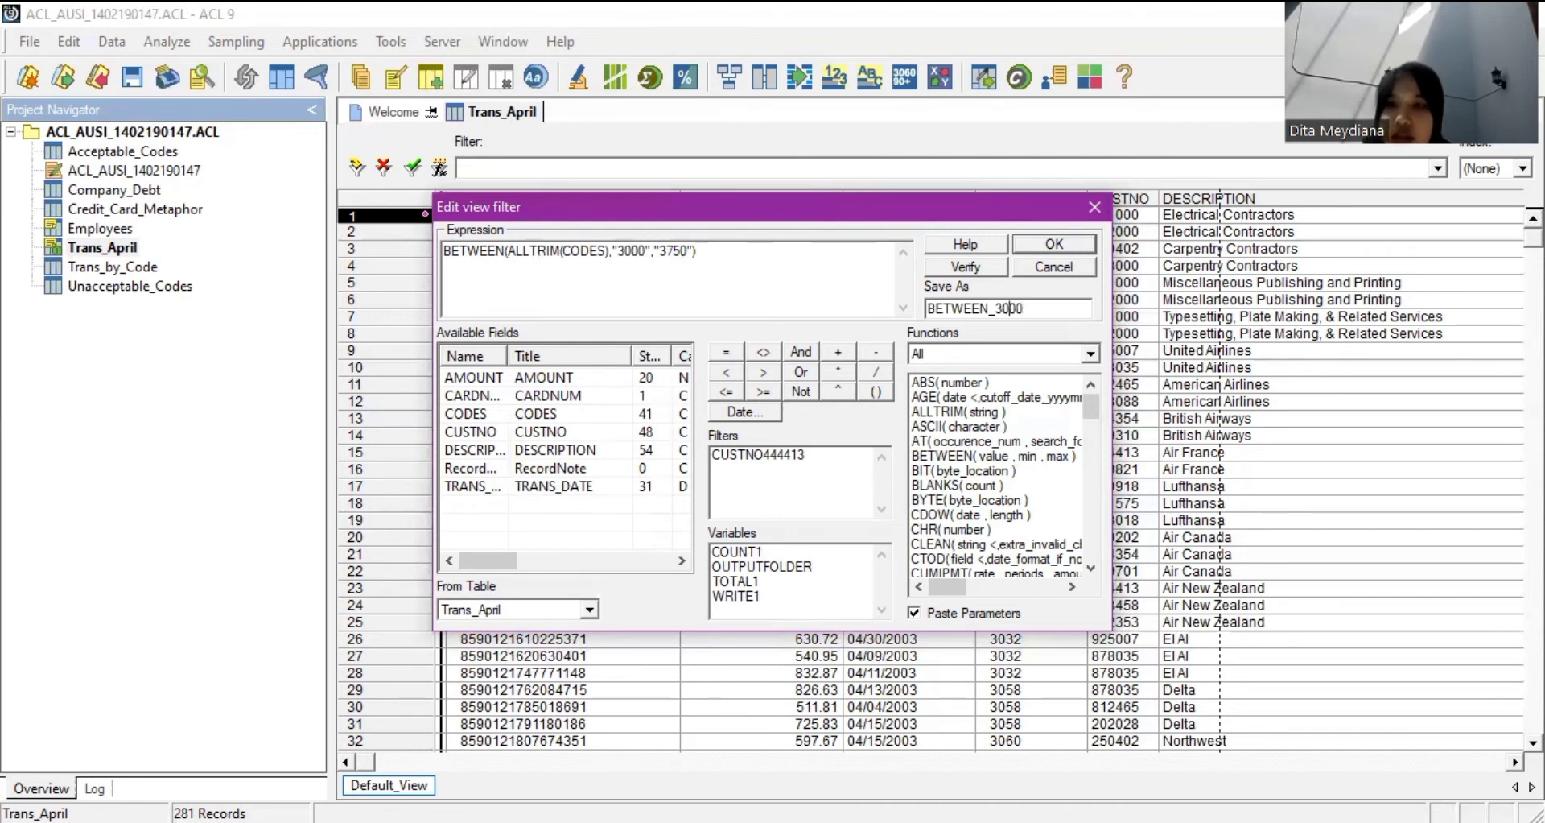
{"action": "left_click", "coordinate": [997, 308]}
{"action": "key", "text": "BackSpace"}
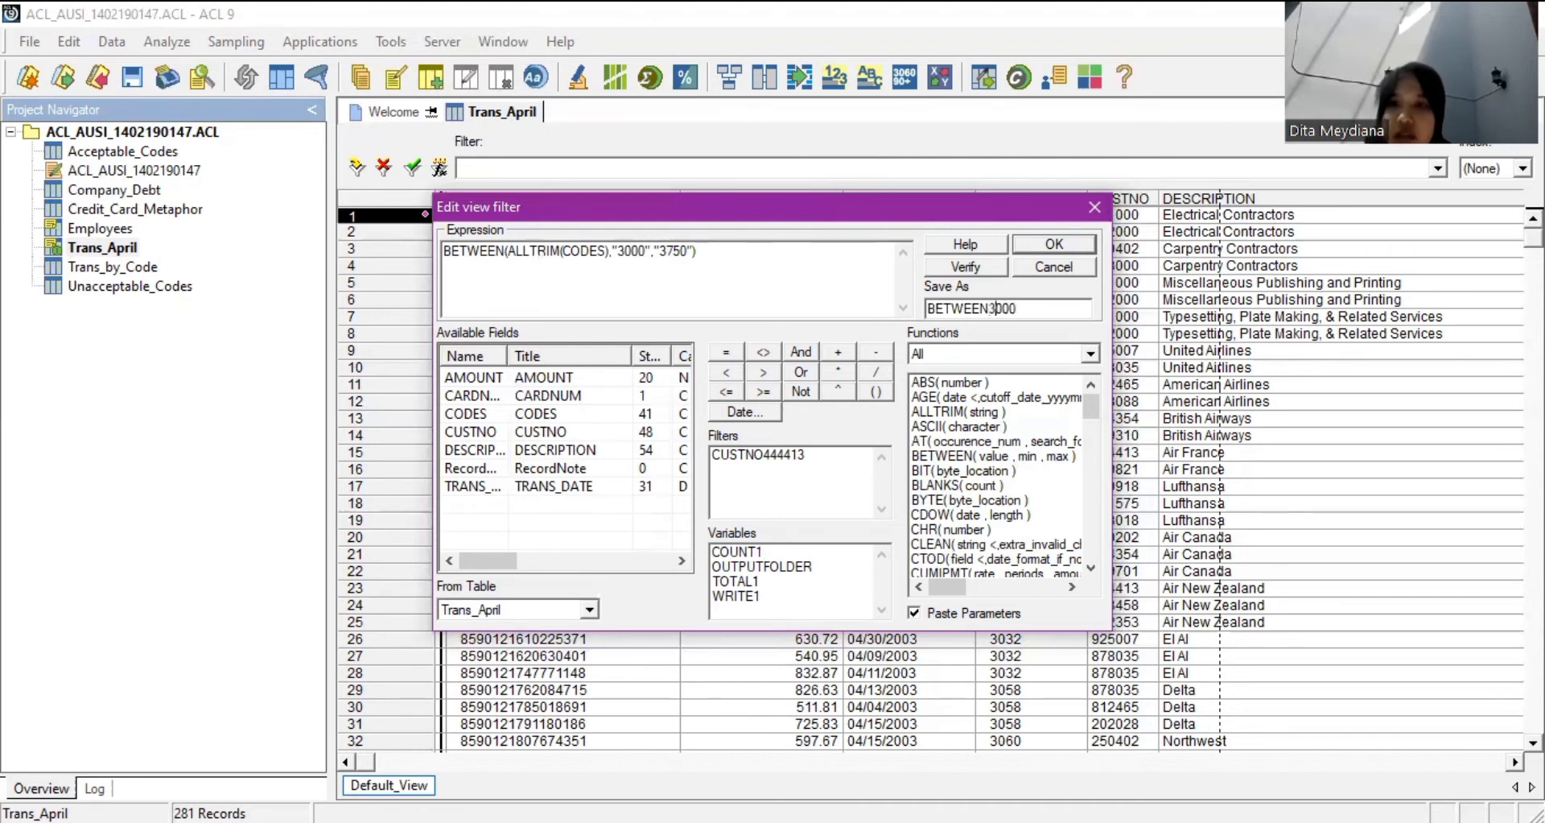
{"action": "left_click", "coordinate": [1022, 309]}
{"action": "type", "text": "_37"}
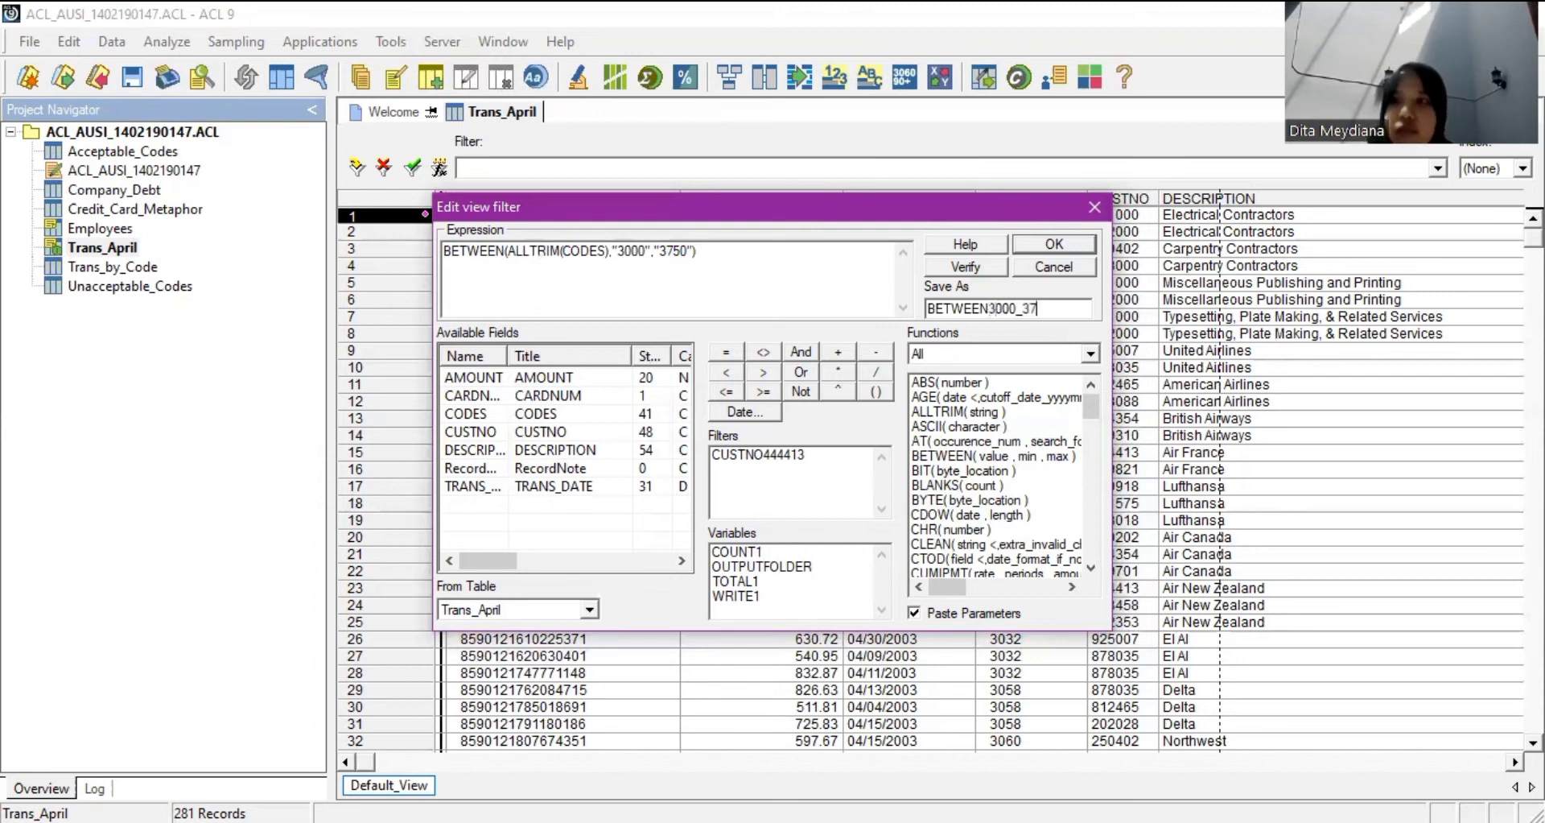
{"action": "type", "text": "50"}
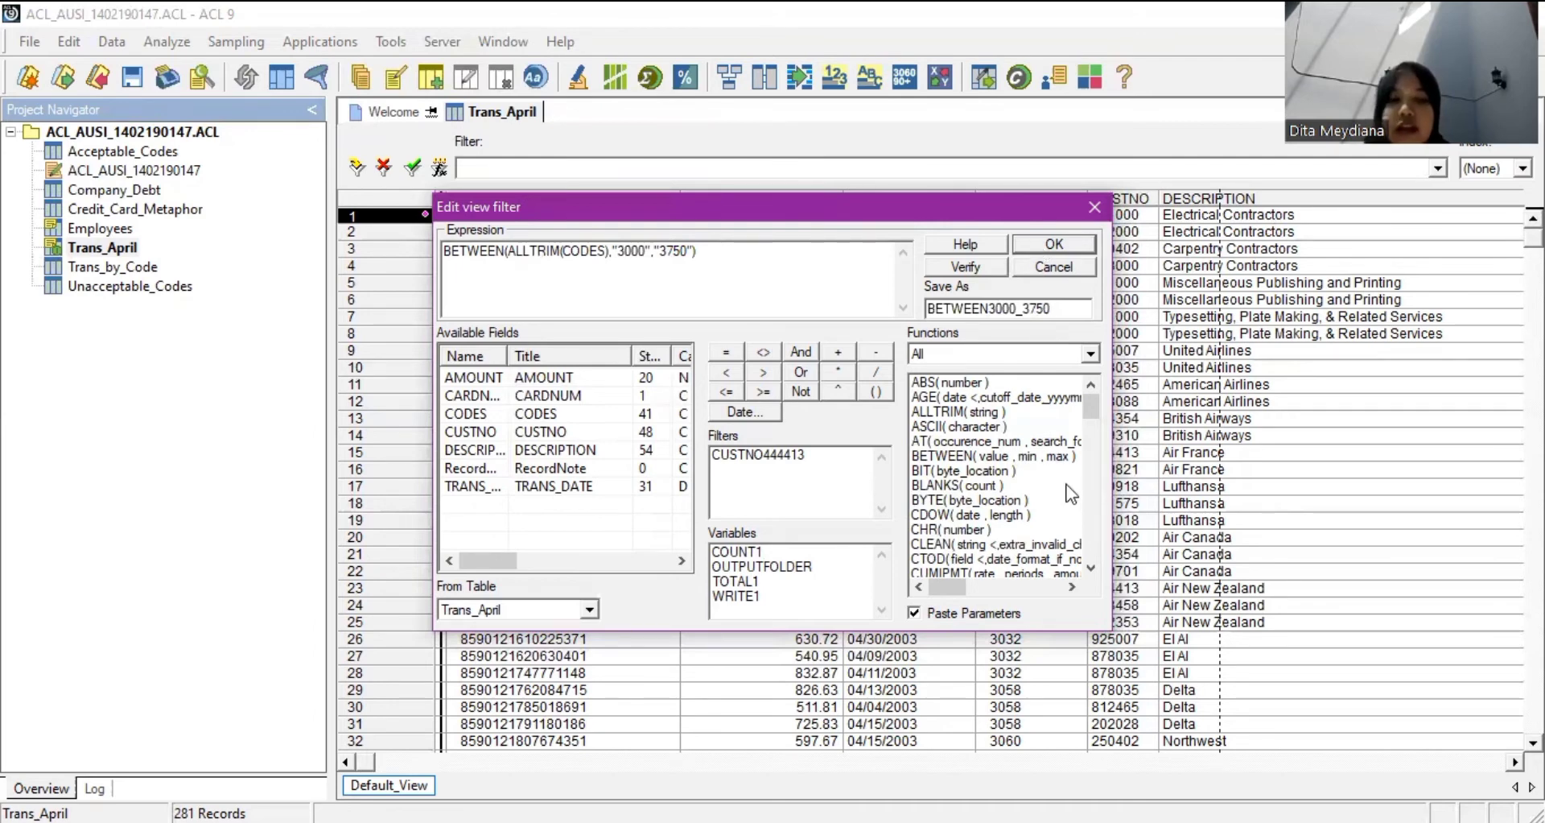
{"action": "key", "text": "Return"}
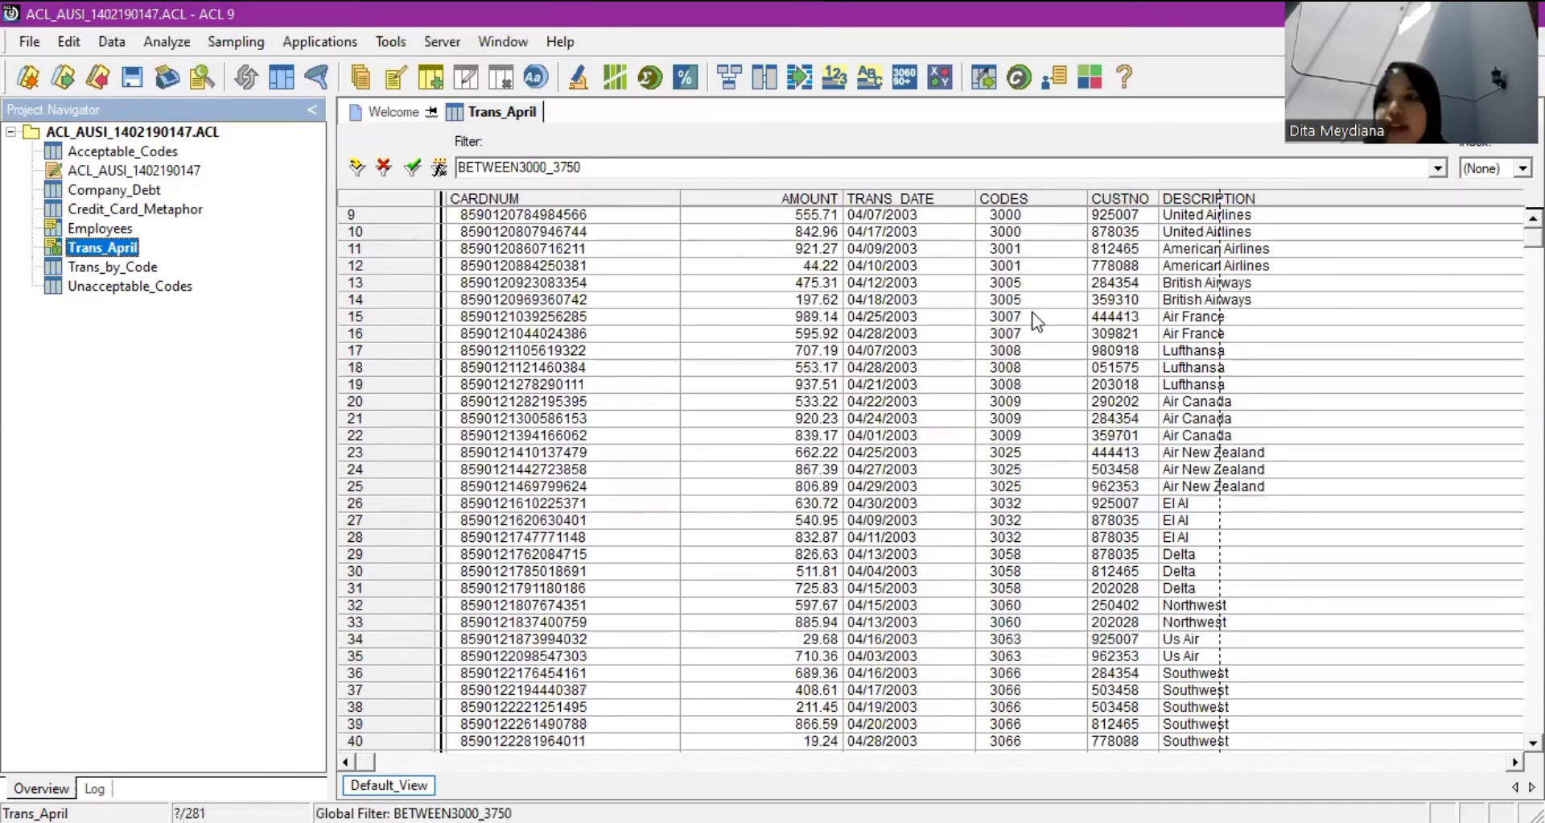
Count Trans_April records matching BETWEEN3000_3750 (88) and reopen the filtered table.
{"action": "left_click", "coordinate": [175, 41]}
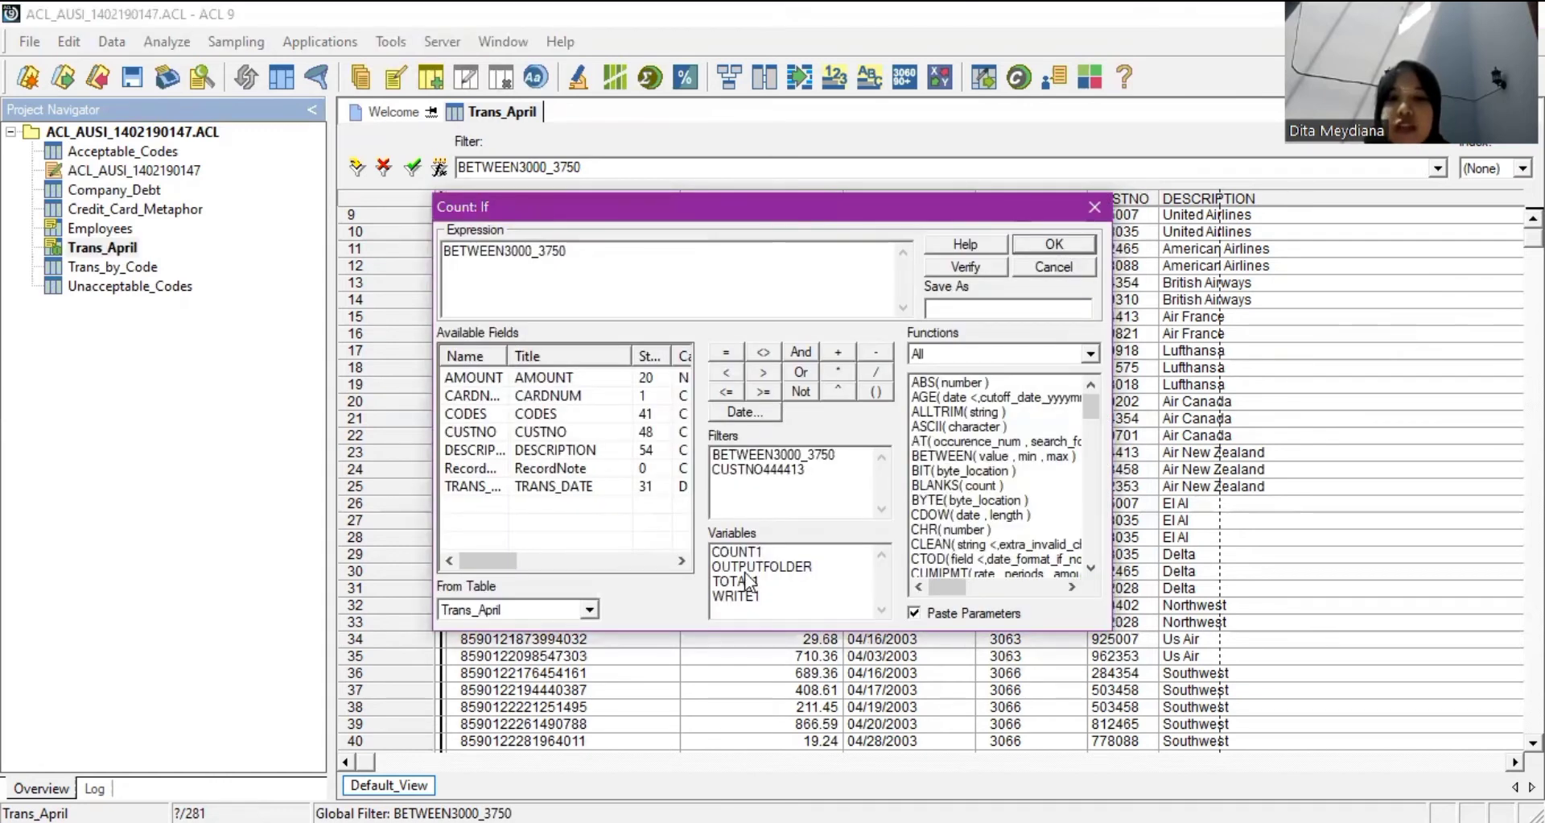
{"action": "key", "text": "Return"}
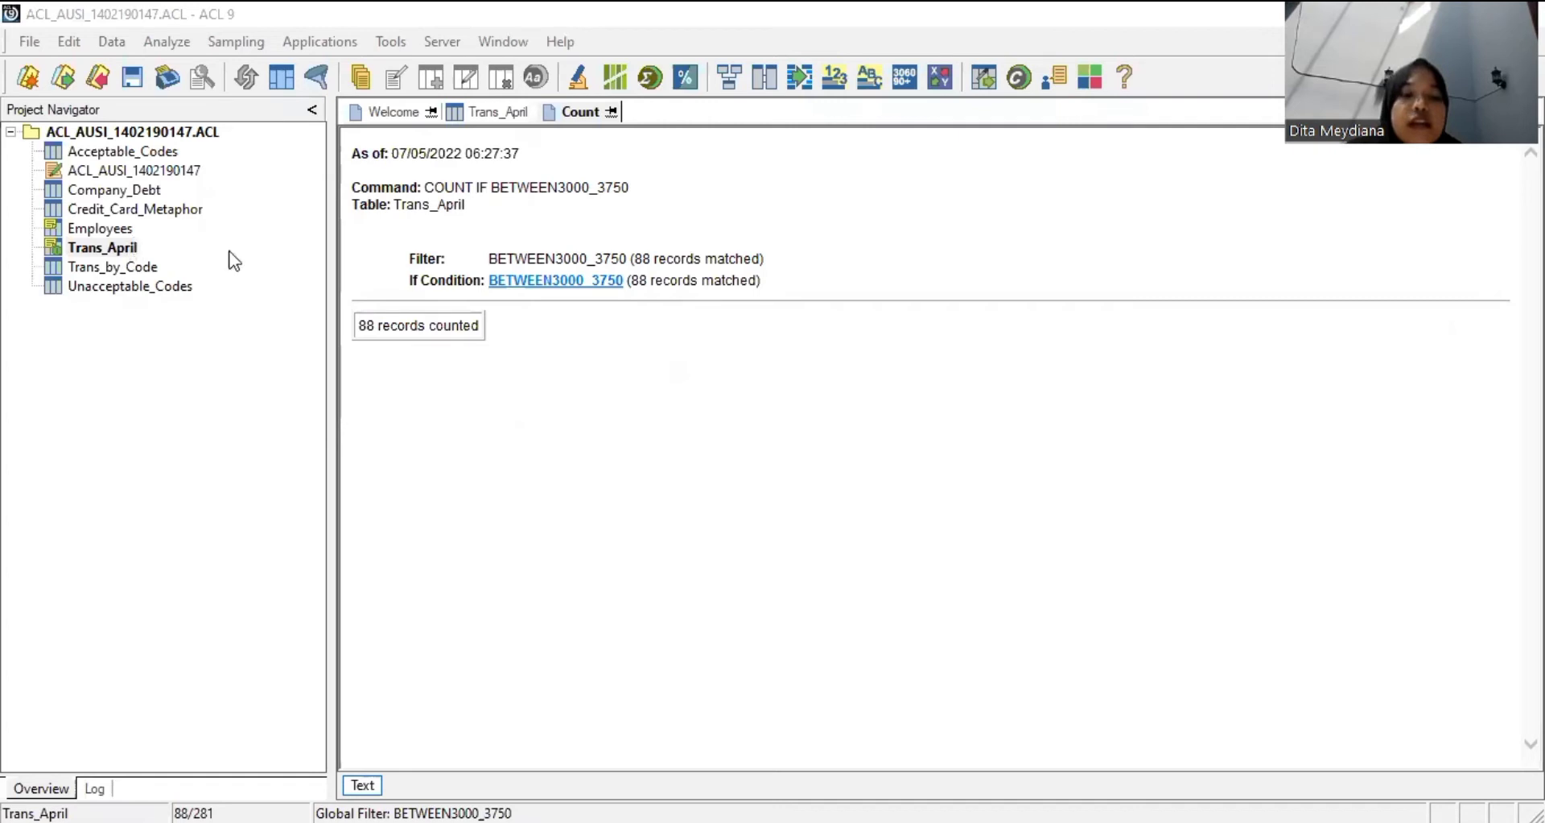
{"action": "left_click", "coordinate": [125, 251]}
{"action": "double_click", "coordinate": [122, 245]}
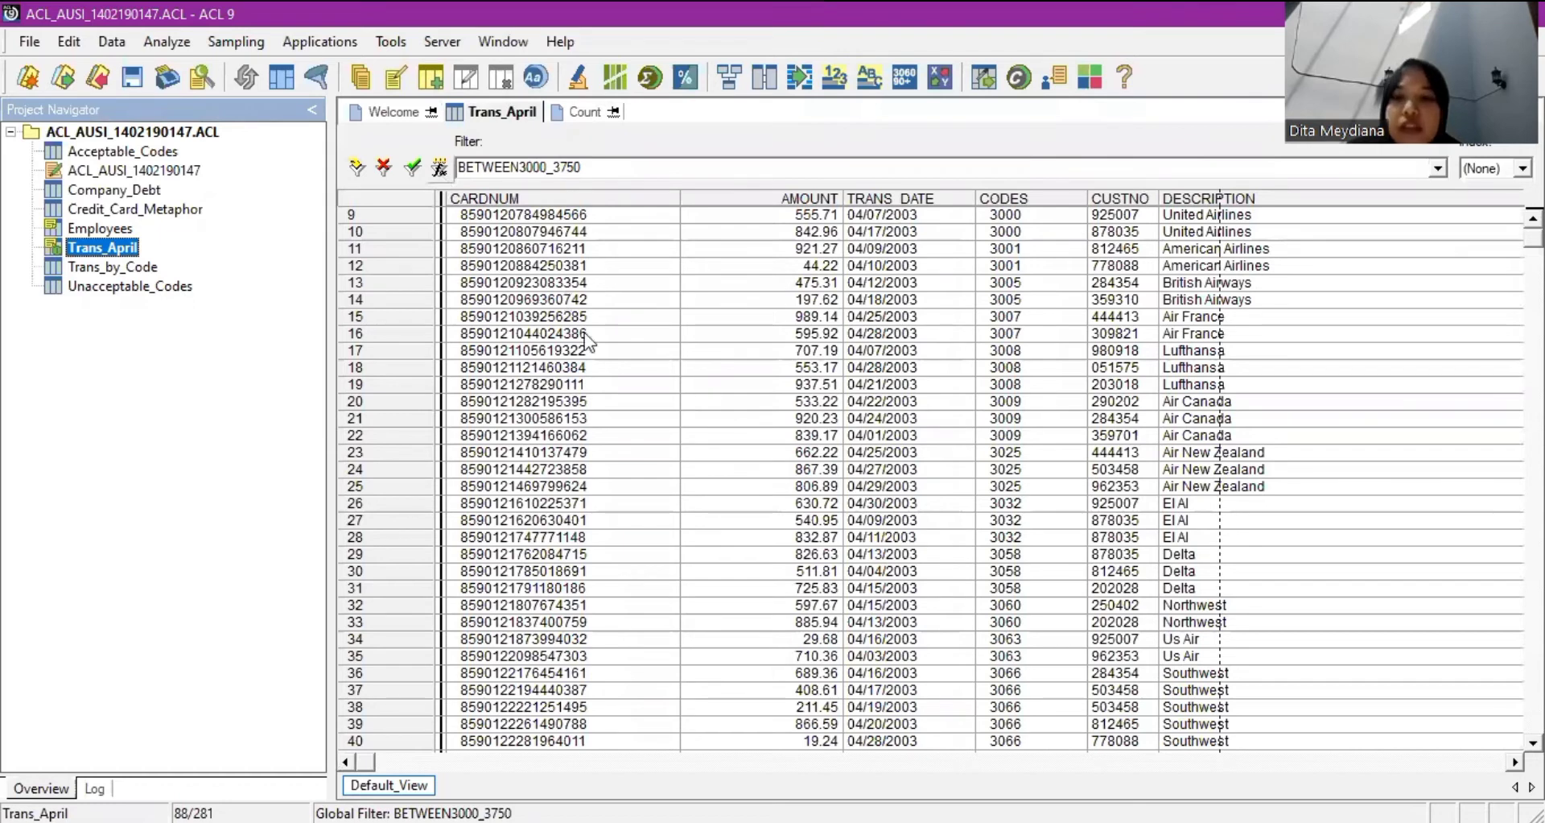
Verify the view filter expression is valid, then cancel the pending conditional Count.
{"action": "left_click", "coordinate": [970, 266]}
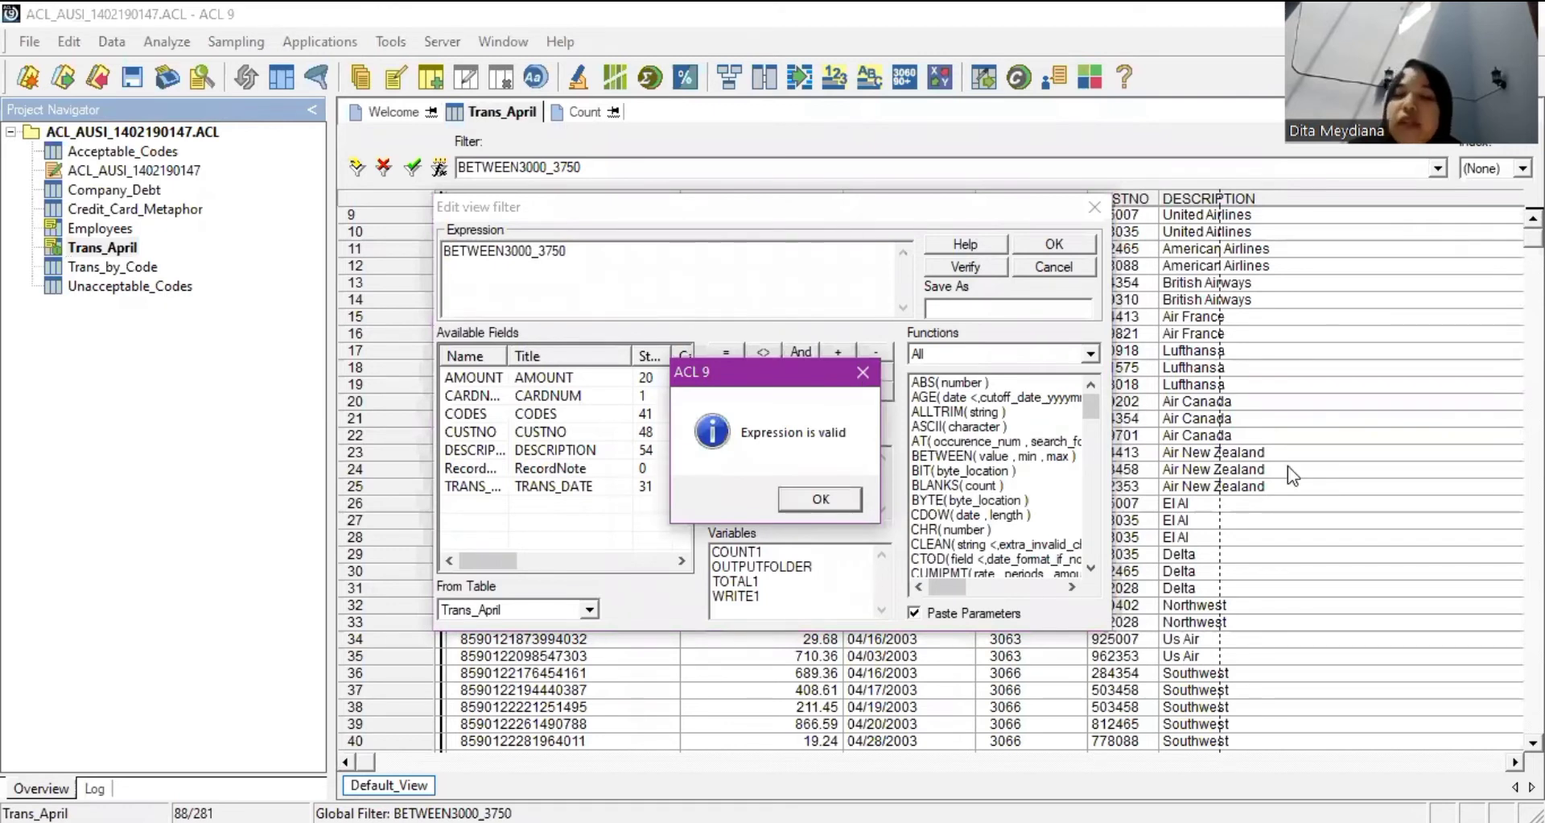
{"action": "left_click", "coordinate": [863, 372]}
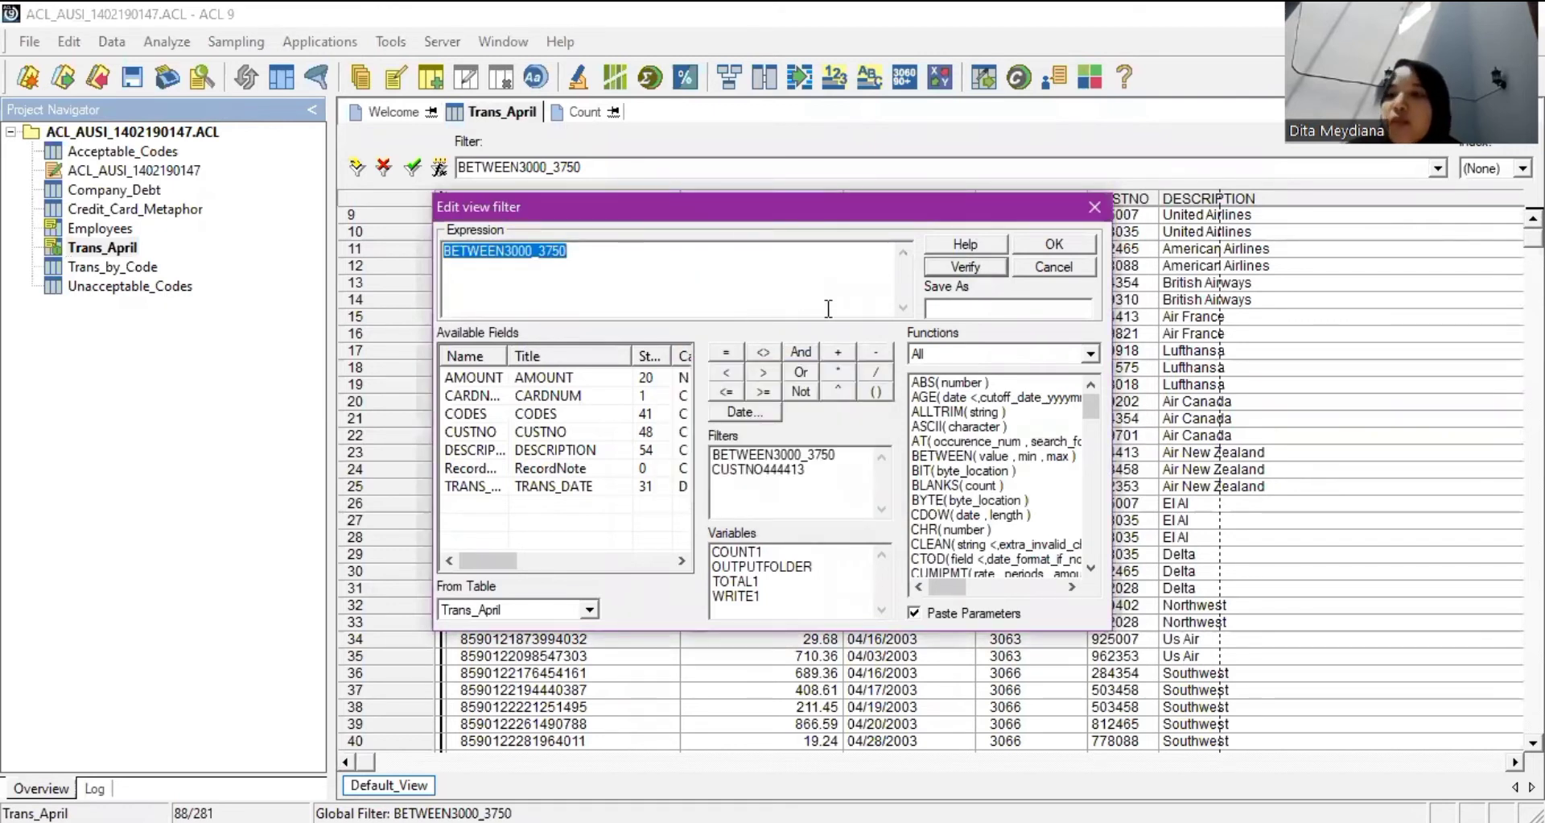
{"action": "left_click", "coordinate": [987, 271]}
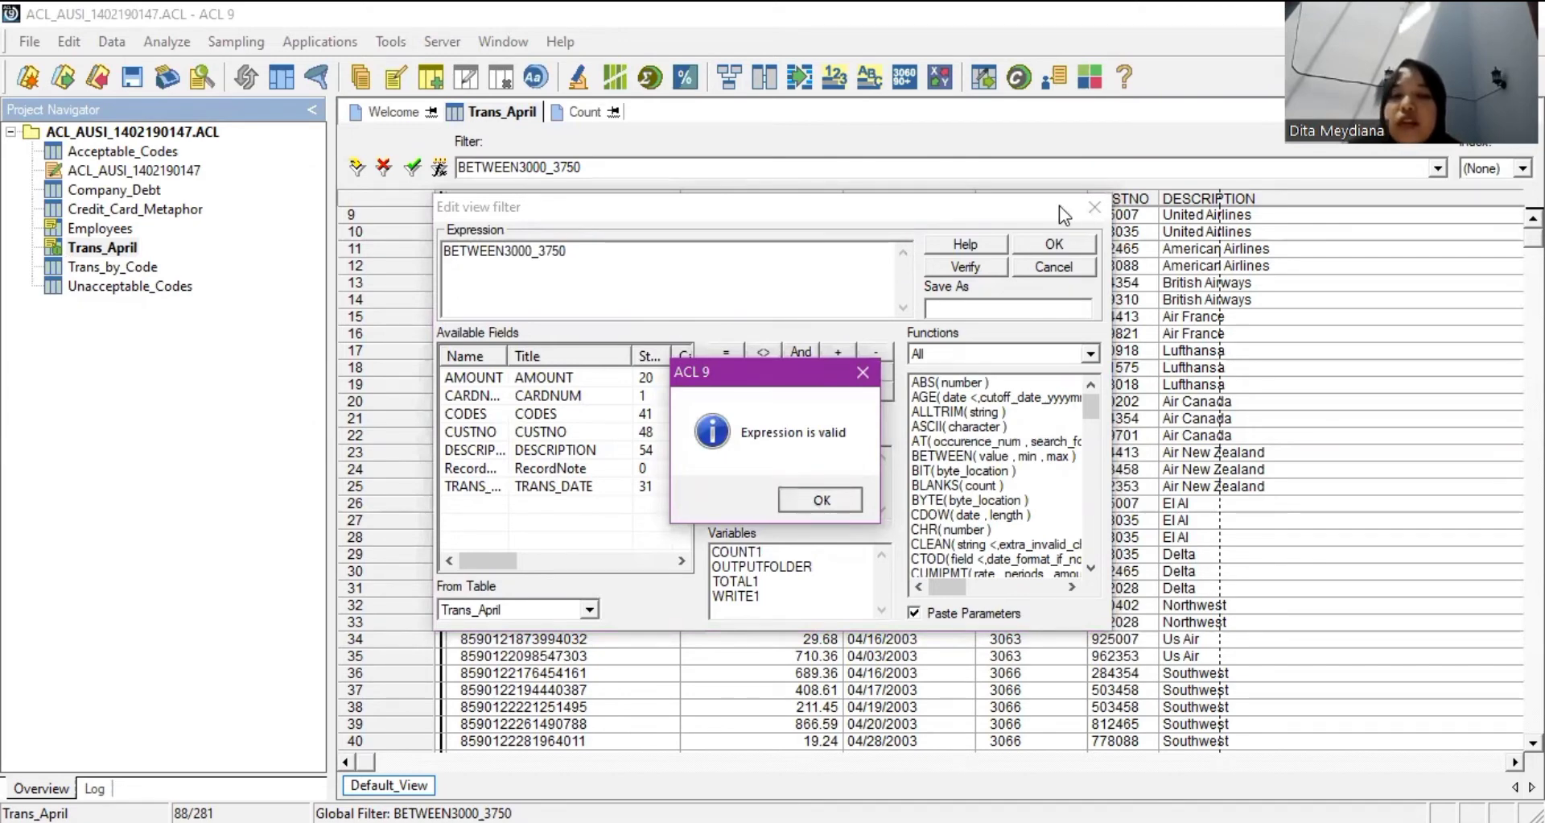
{"action": "key", "text": "Return"}
{"action": "key", "text": "Return"}
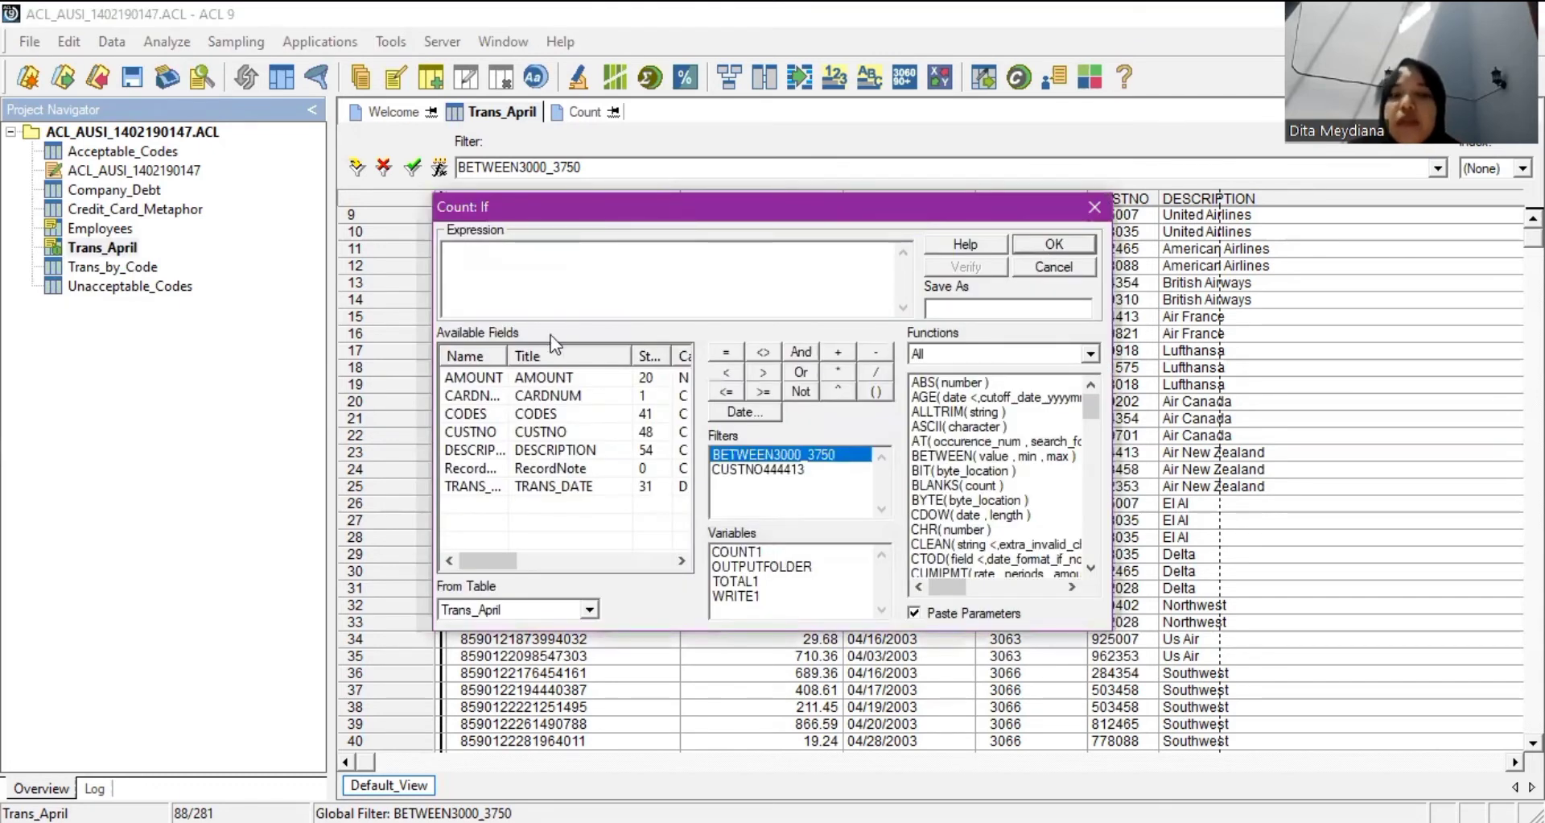
{"action": "key", "text": "Escape"}
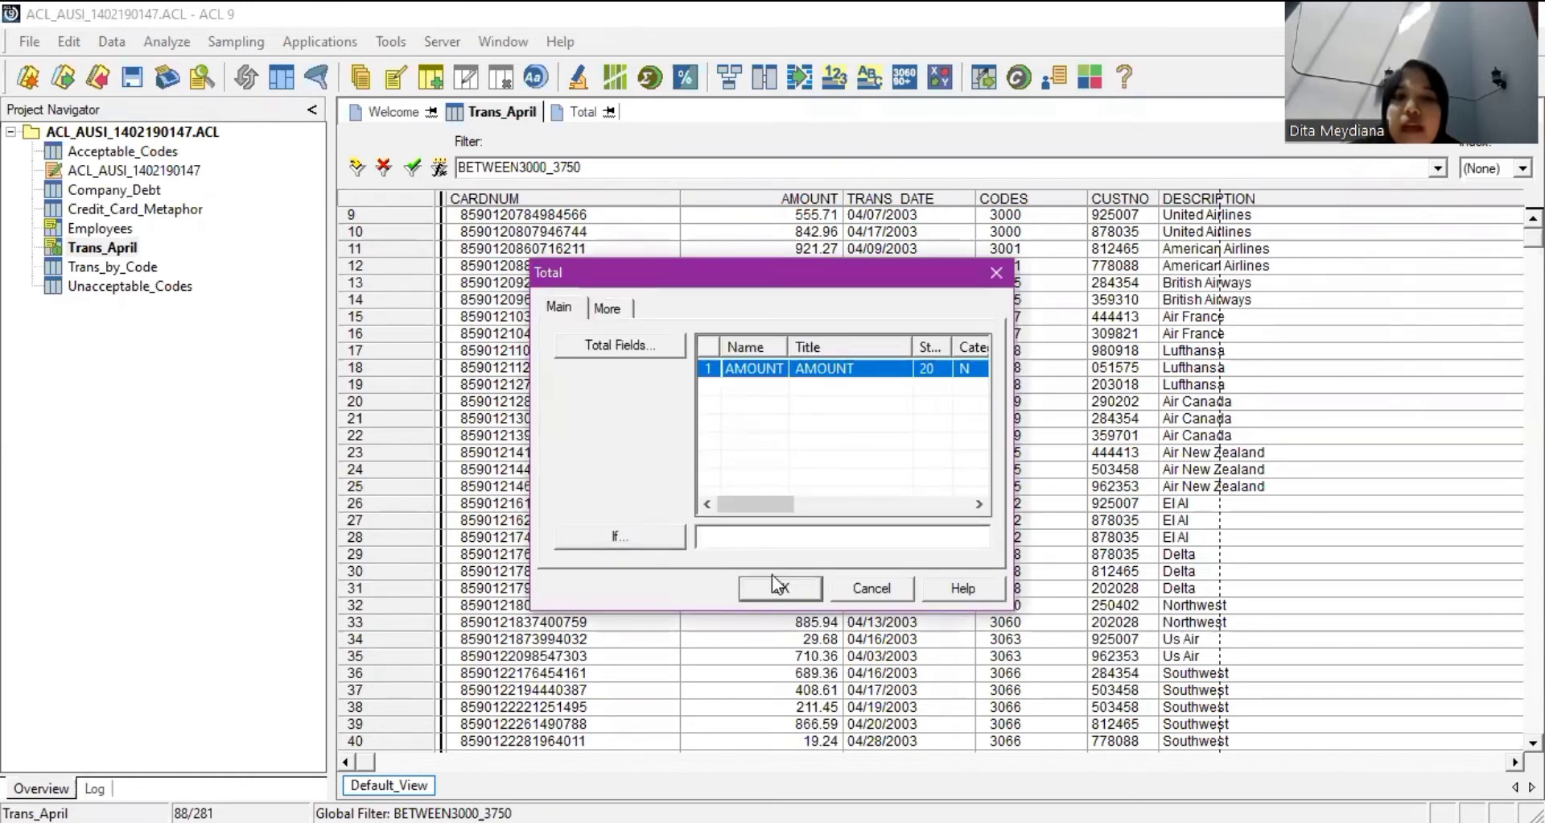
Total AMOUNT for the 88 filtered records (47,248.27) and reopen Trans_April.
{"action": "left_click", "coordinate": [774, 581]}
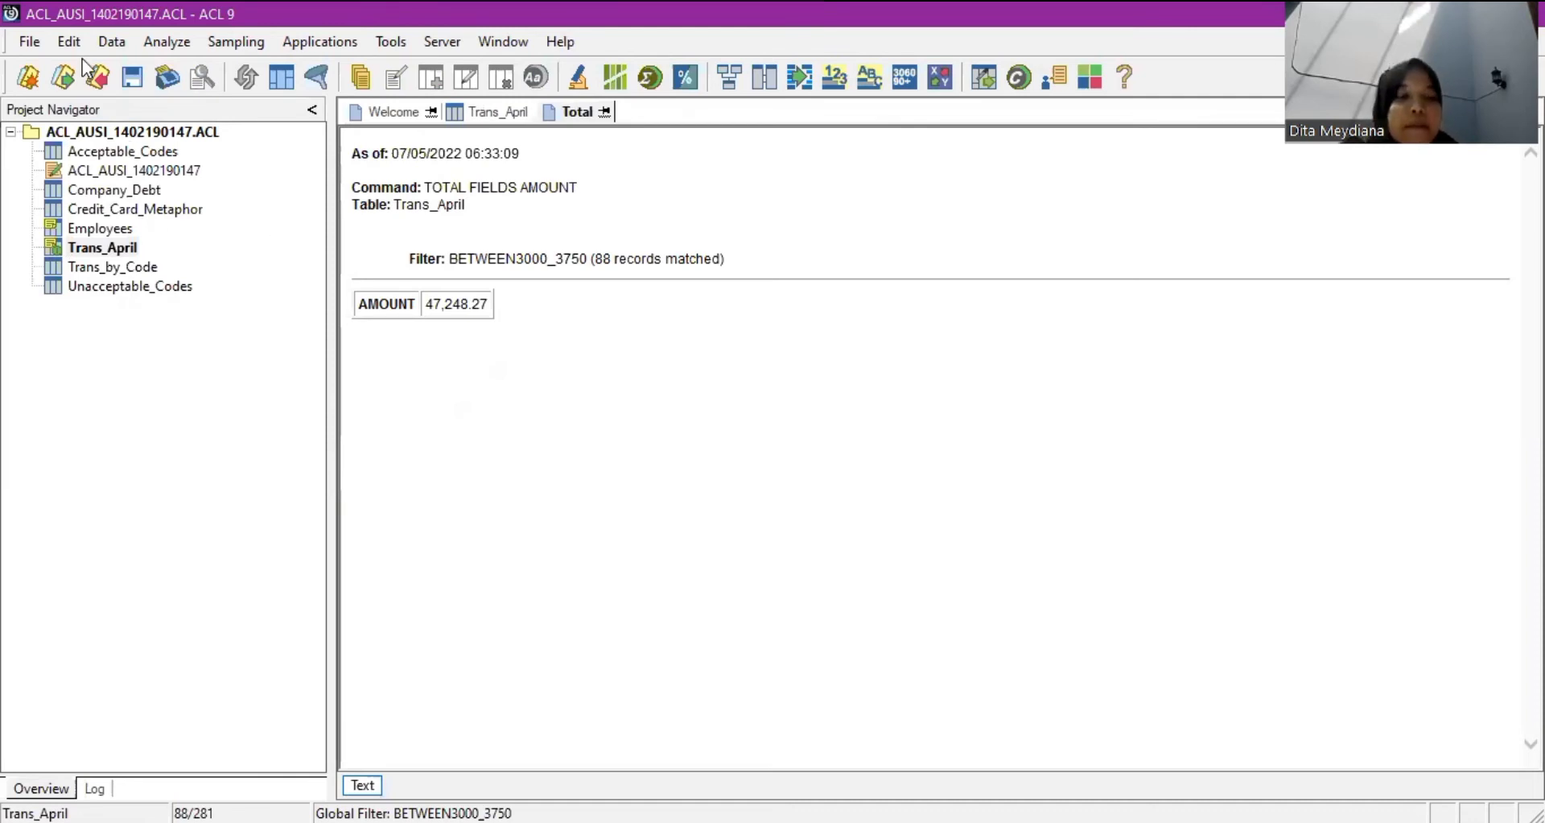
{"action": "left_click", "coordinate": [124, 249]}
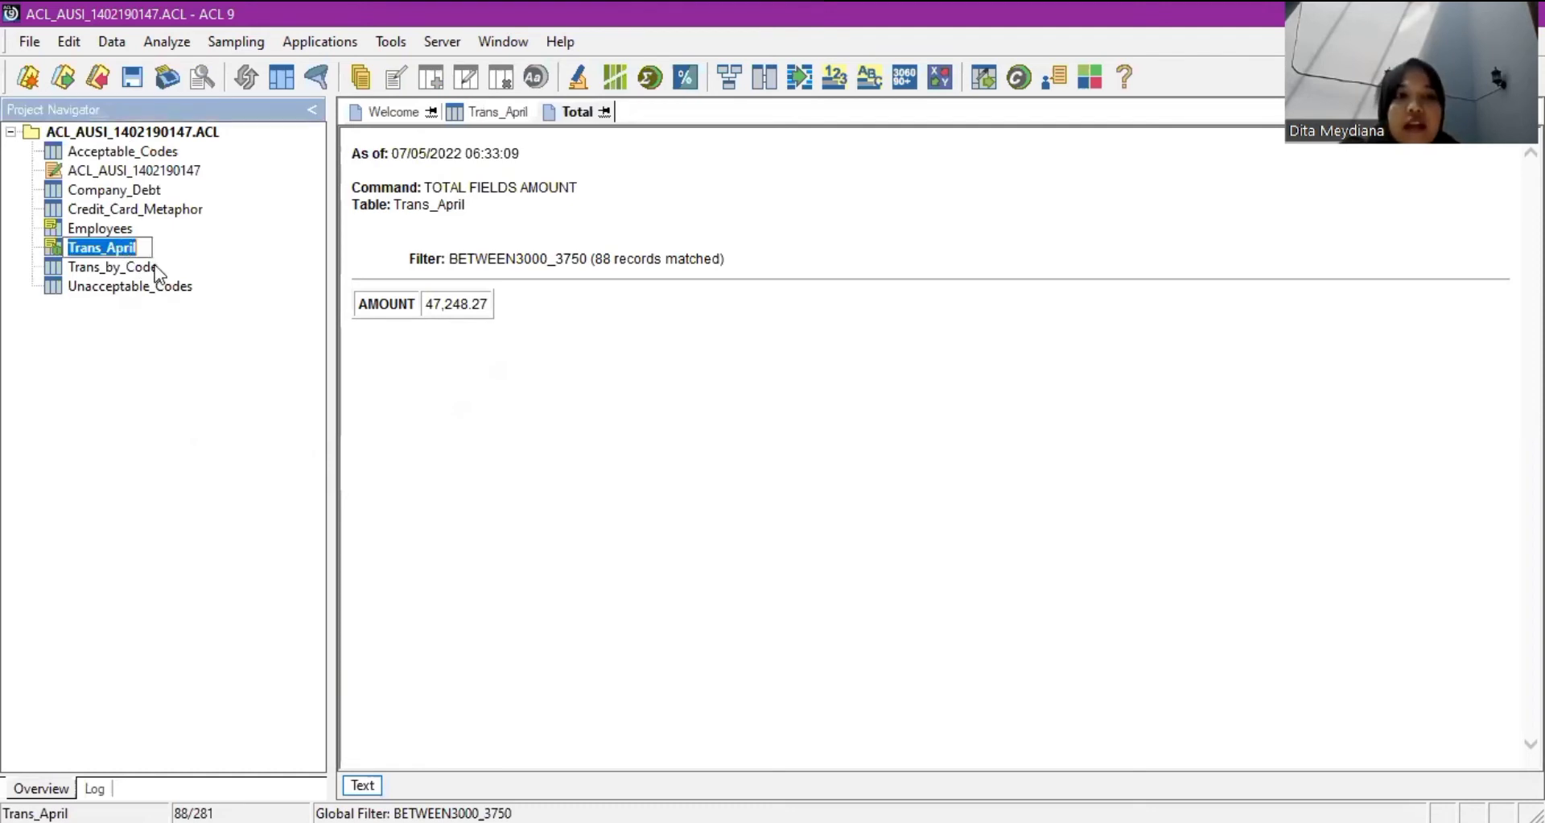
{"action": "double_click", "coordinate": [116, 247]}
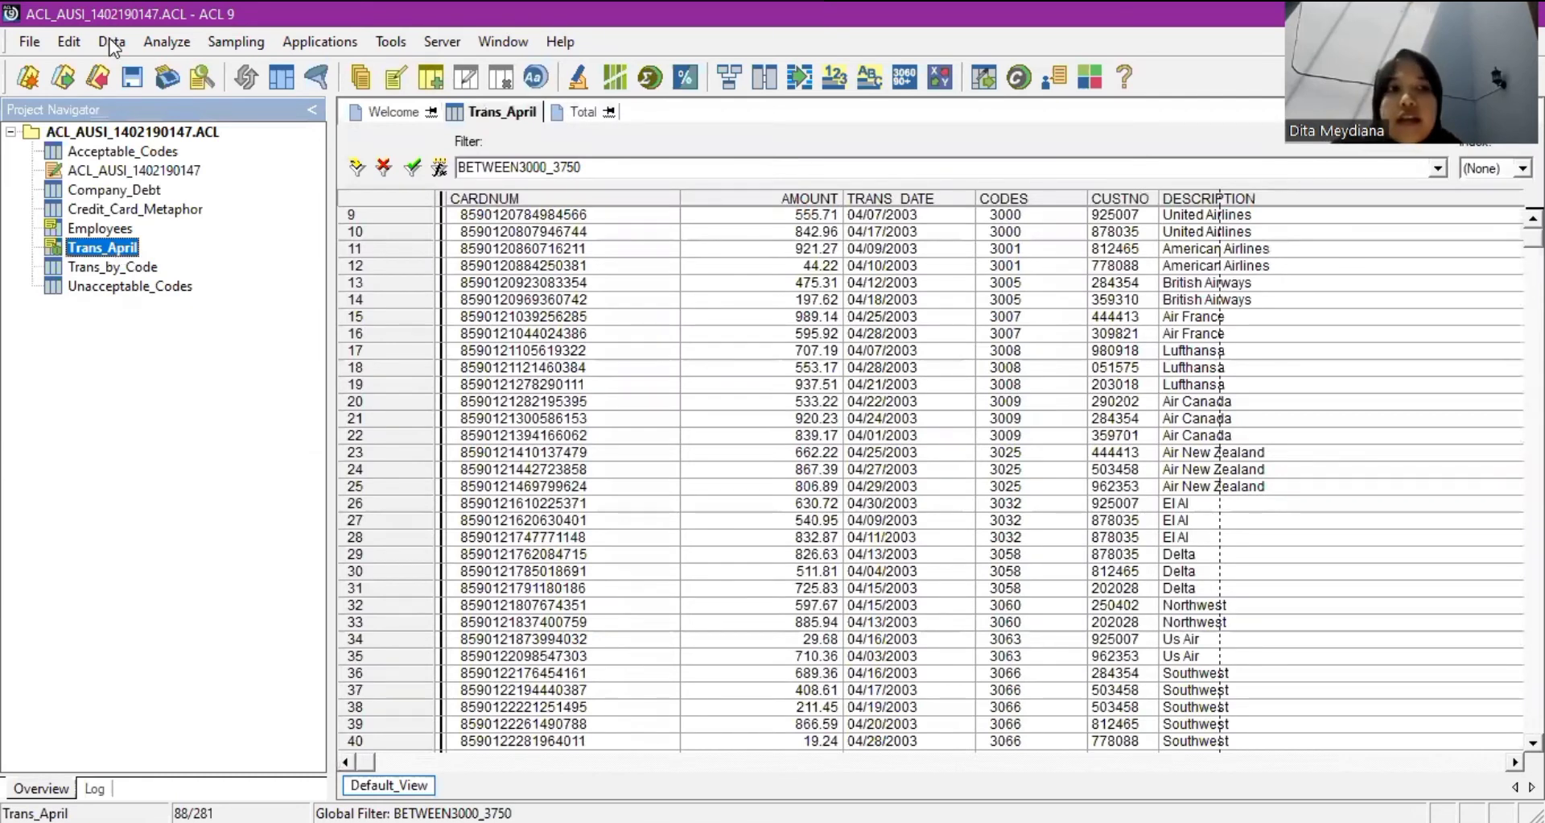
Extract the 88 filtered records into a new table named Trans_April_Travel.
{"action": "left_click", "coordinate": [169, 78]}
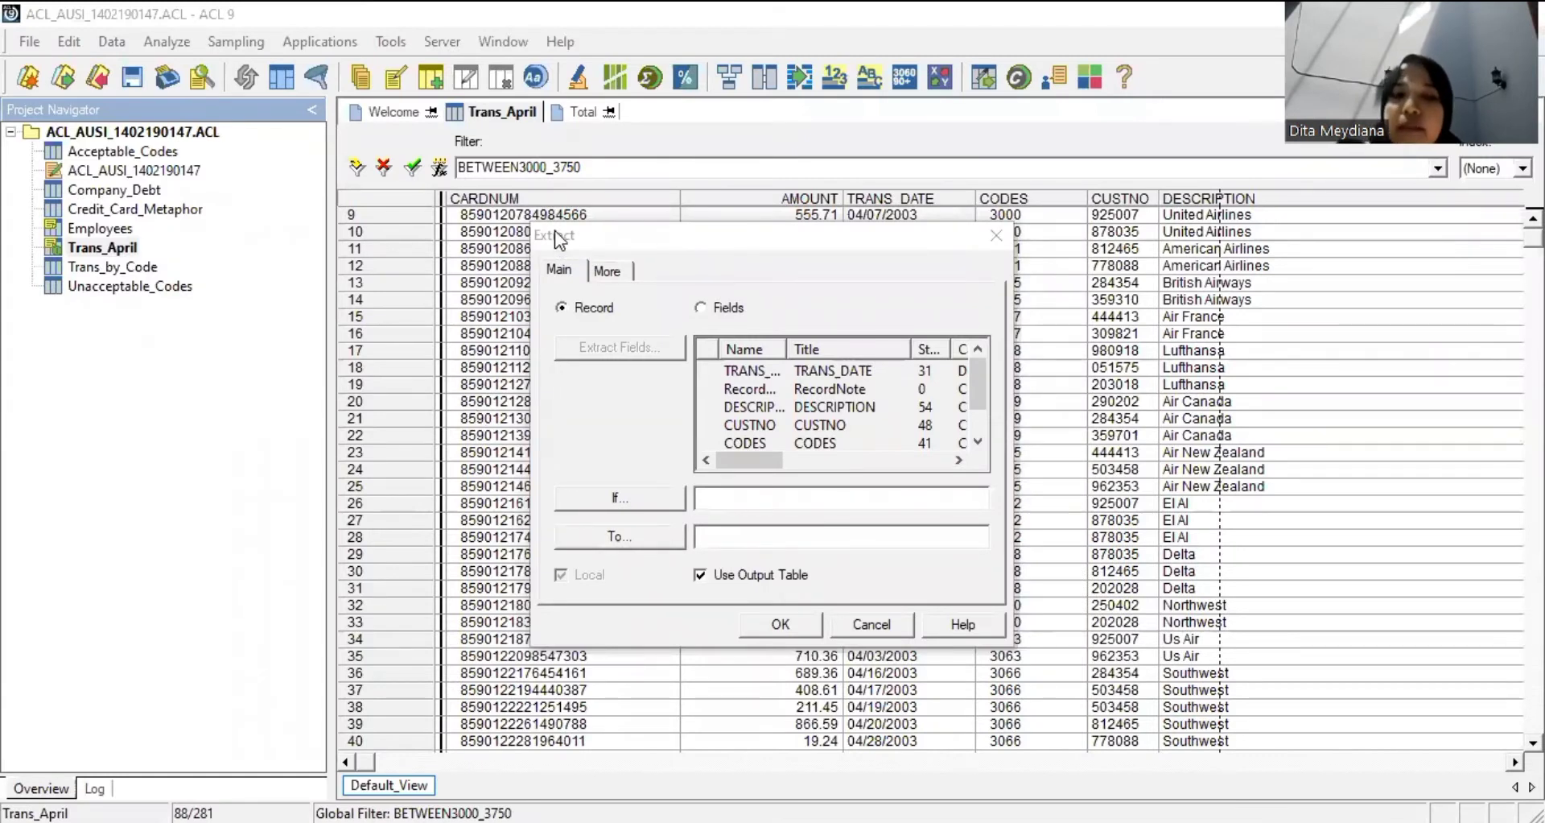
{"action": "left_click", "coordinate": [564, 308]}
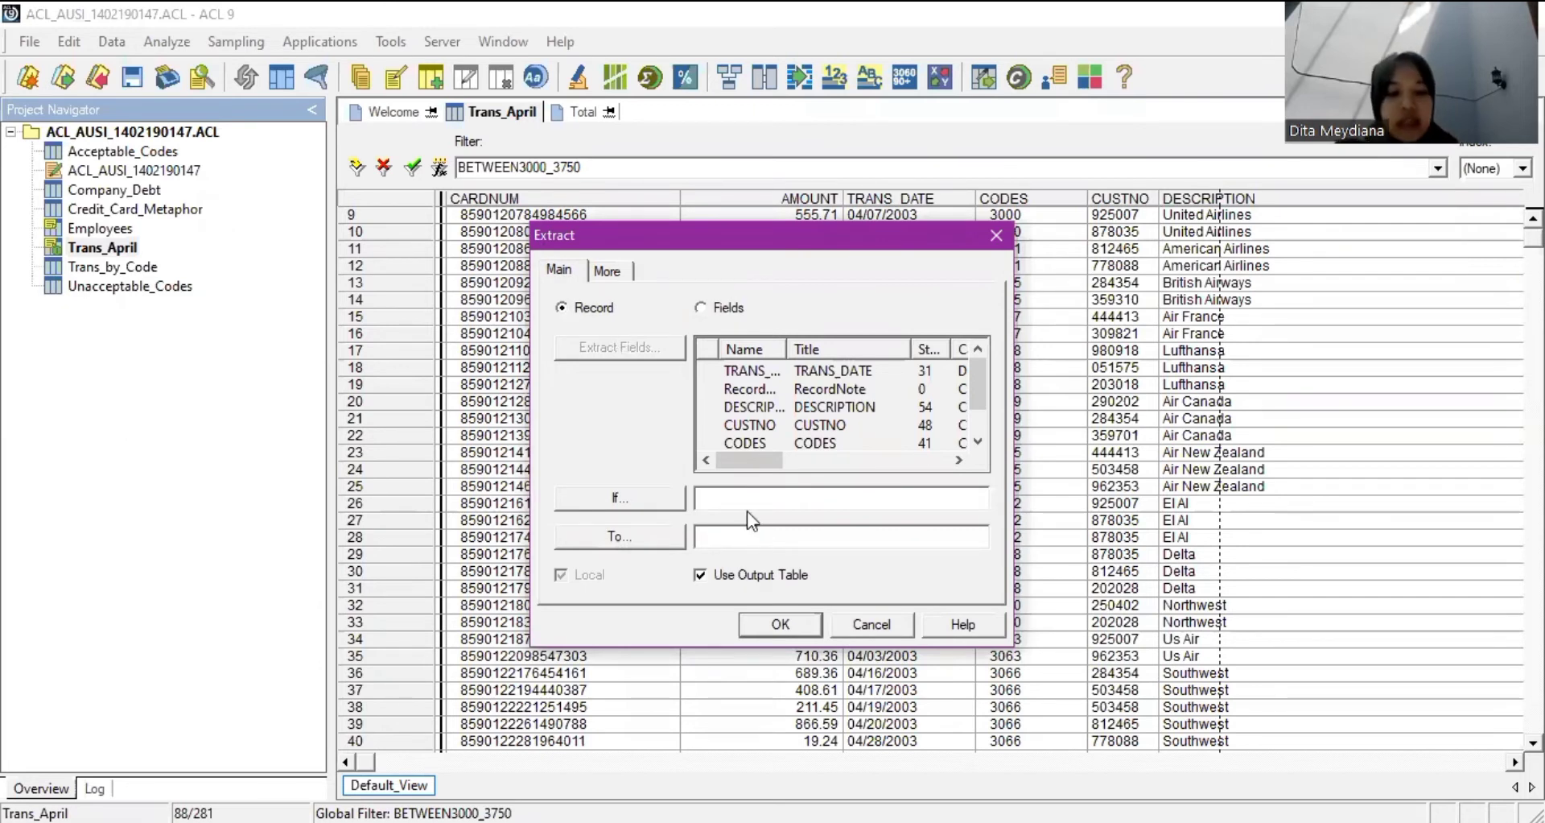
{"action": "type", "text": "Tr"}
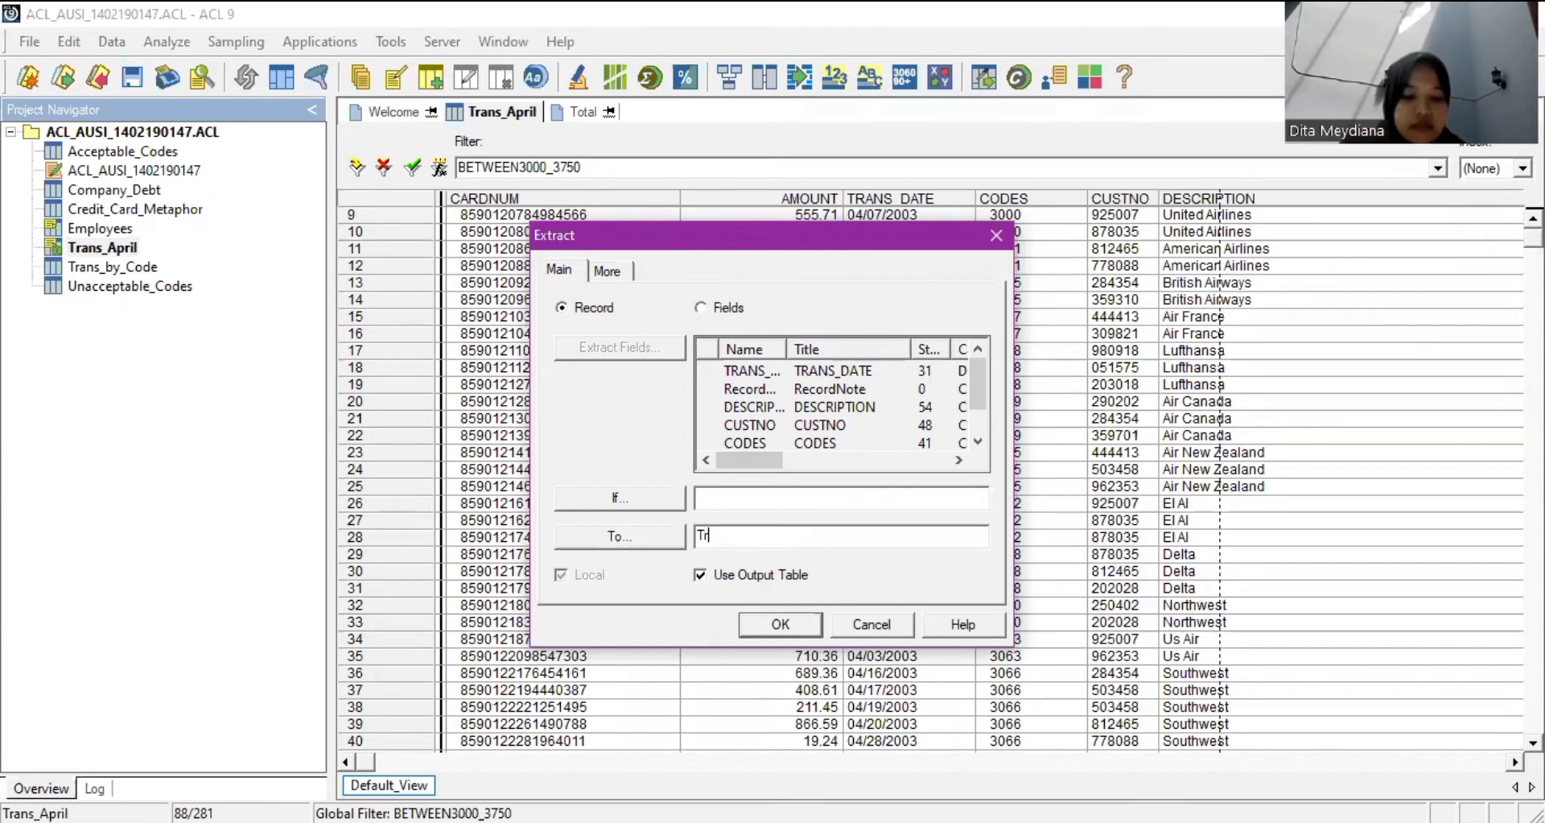
{"action": "type", "text": "ans _"}
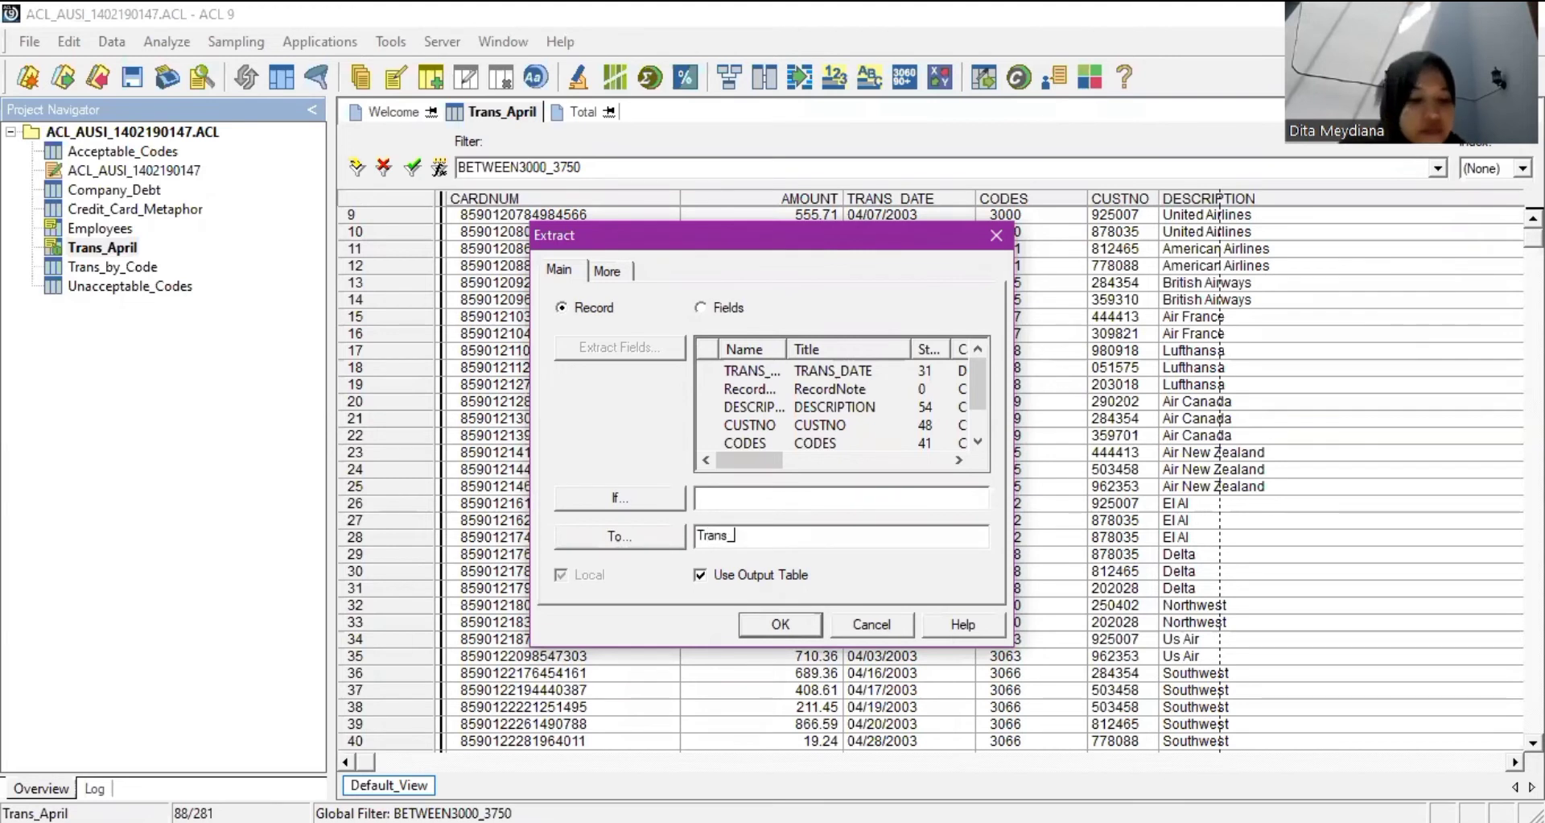
{"action": "type", "text": "by_"}
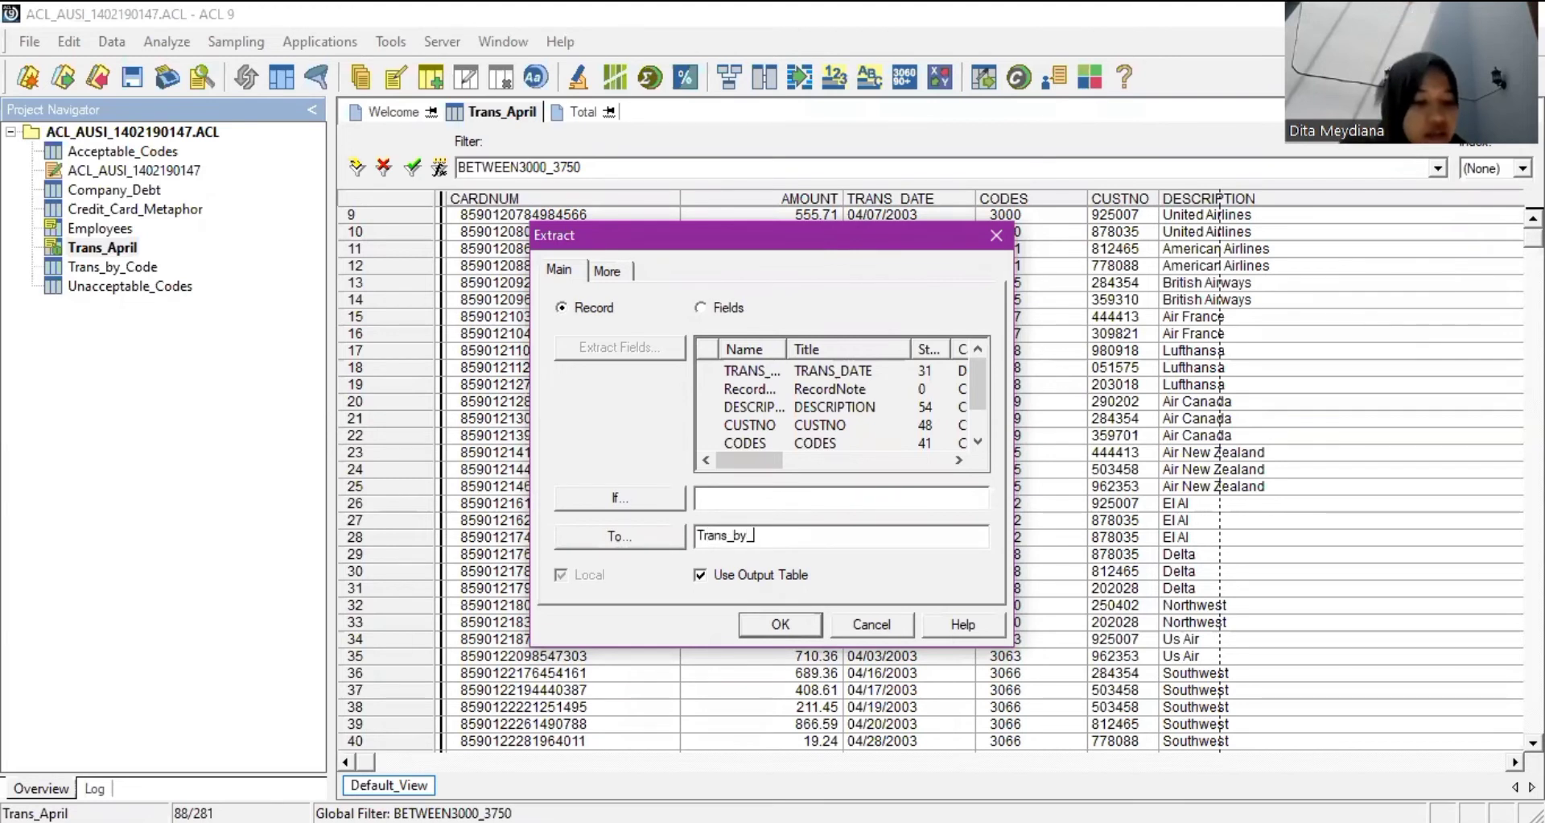
{"action": "type", "text": "TR"}
{"action": "key", "text": "BackSpace"}
{"action": "key", "text": "BackSpace"}
{"action": "key", "text": "BackSpace"}
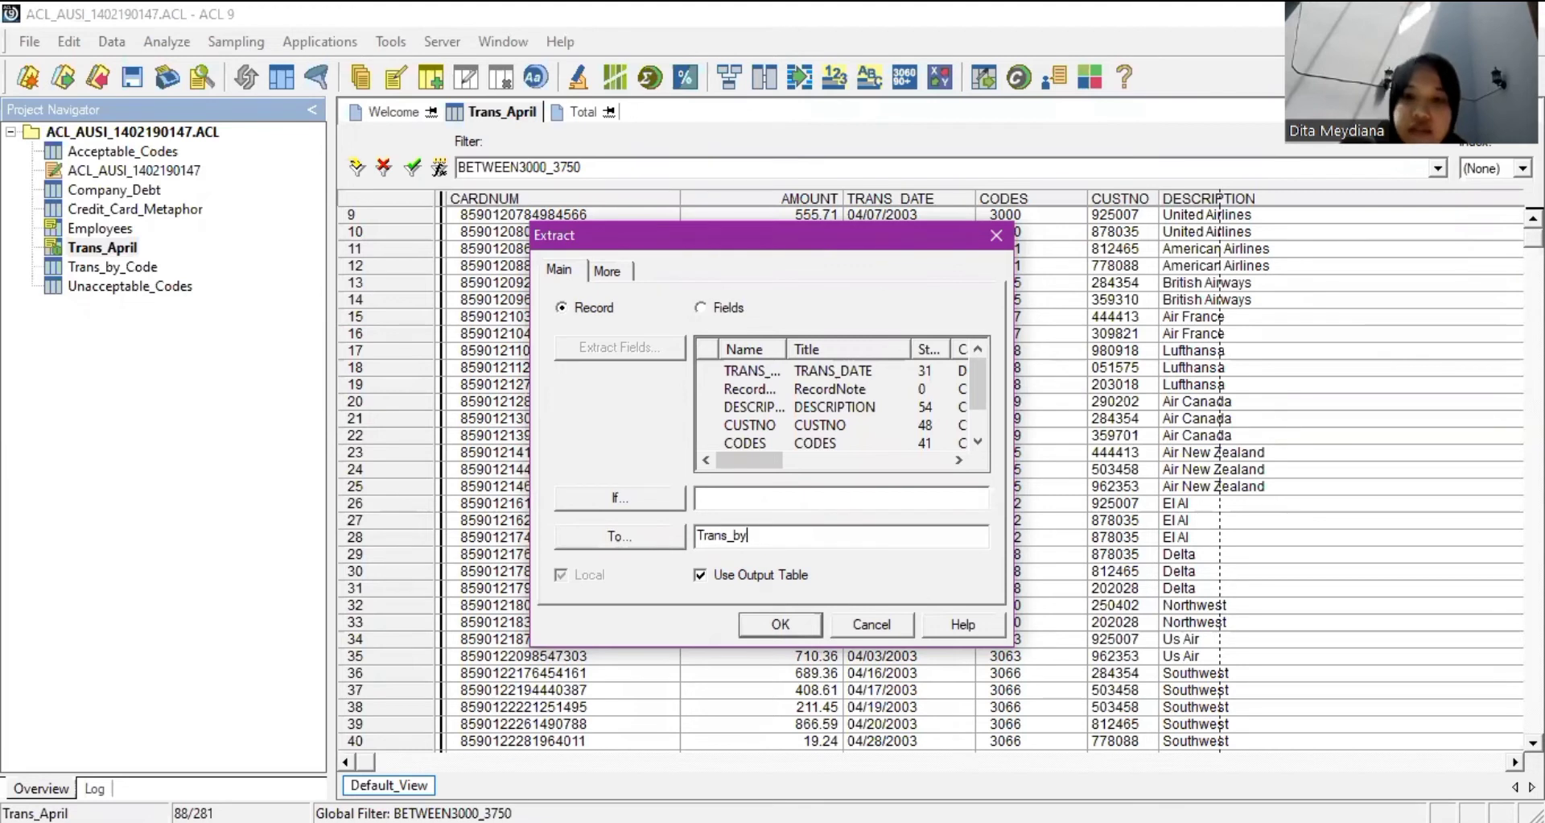
{"action": "key", "text": "BackSpace"}
{"action": "key", "text": "BackSpace"}
{"action": "type", "text": "Apr"}
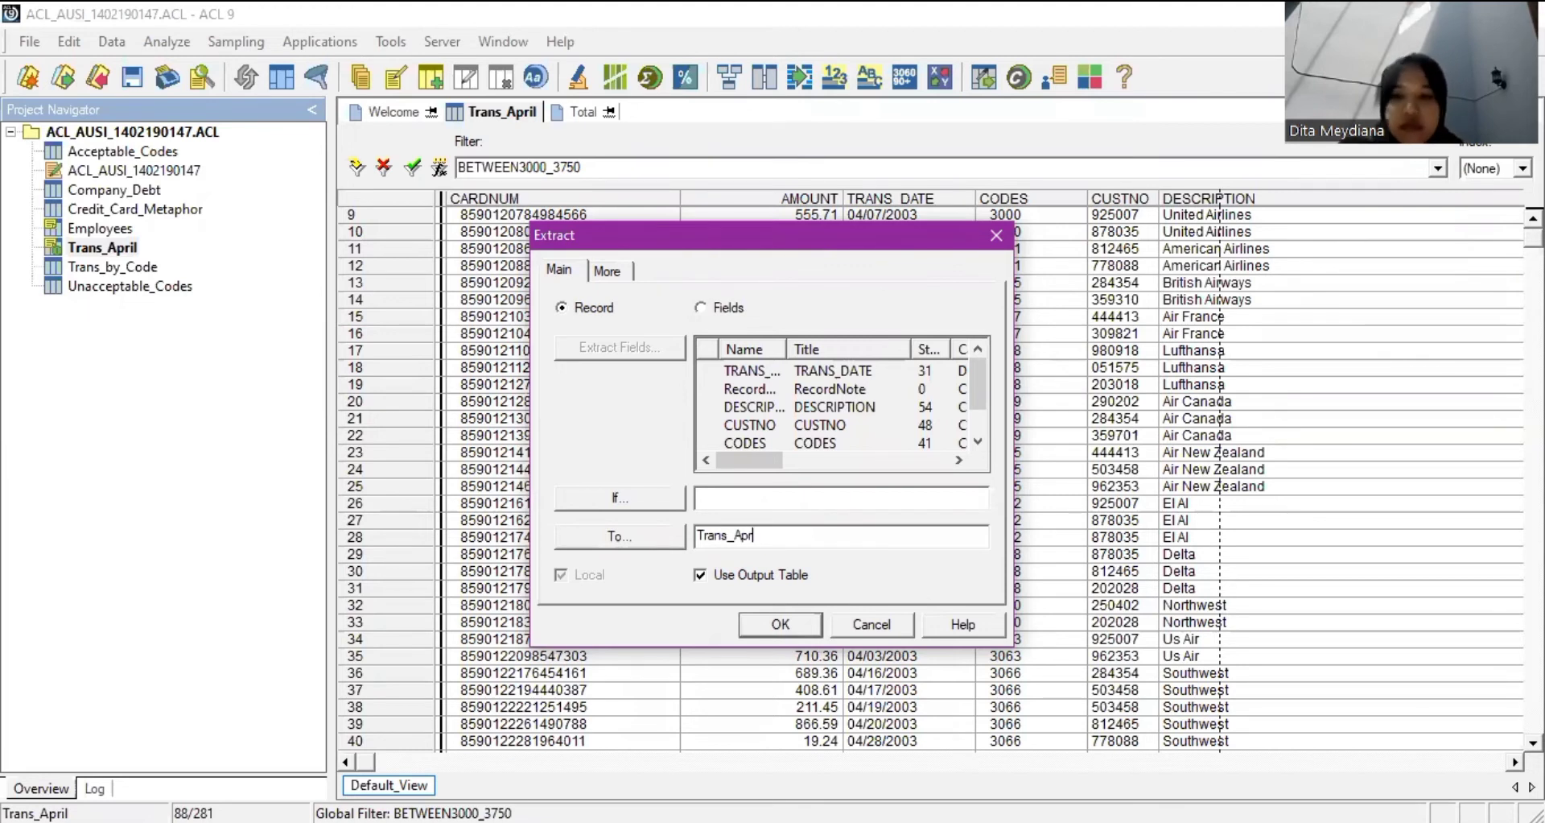
{"action": "type", "text": "il_T"}
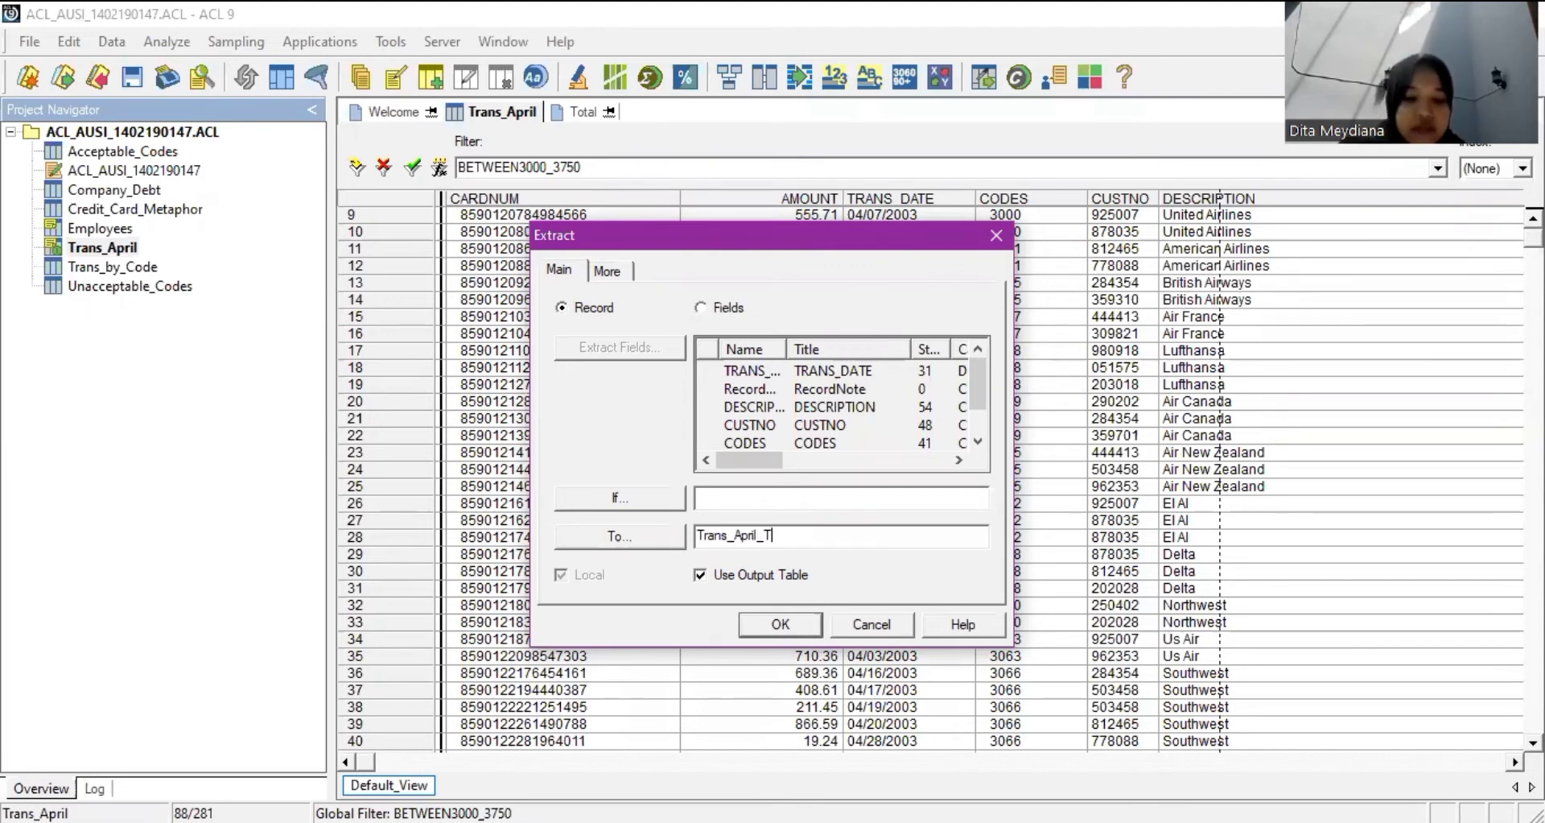
{"action": "type", "text": "rav"}
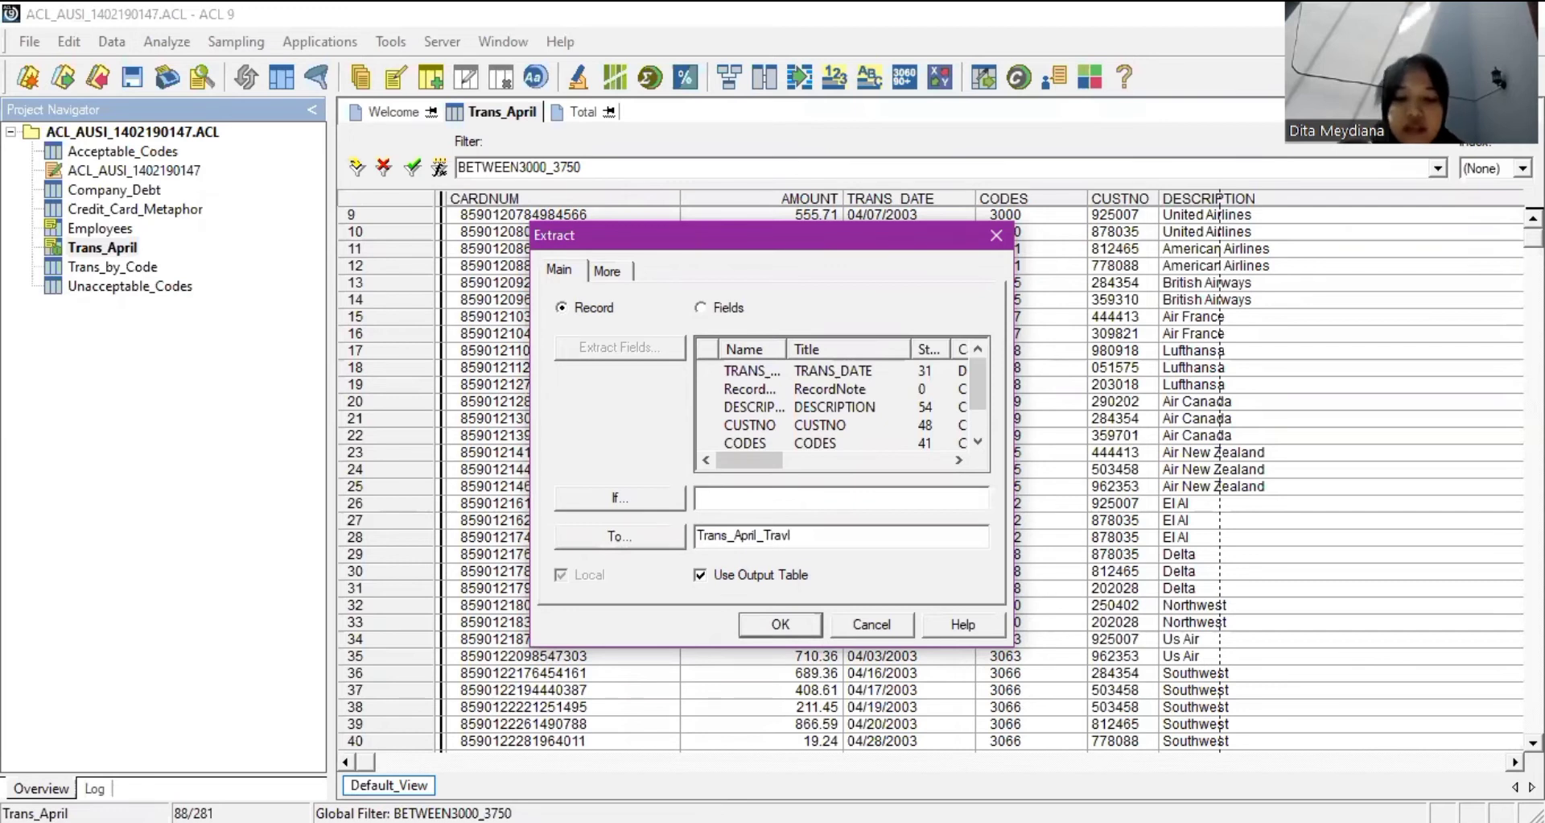
{"action": "type", "text": "el"}
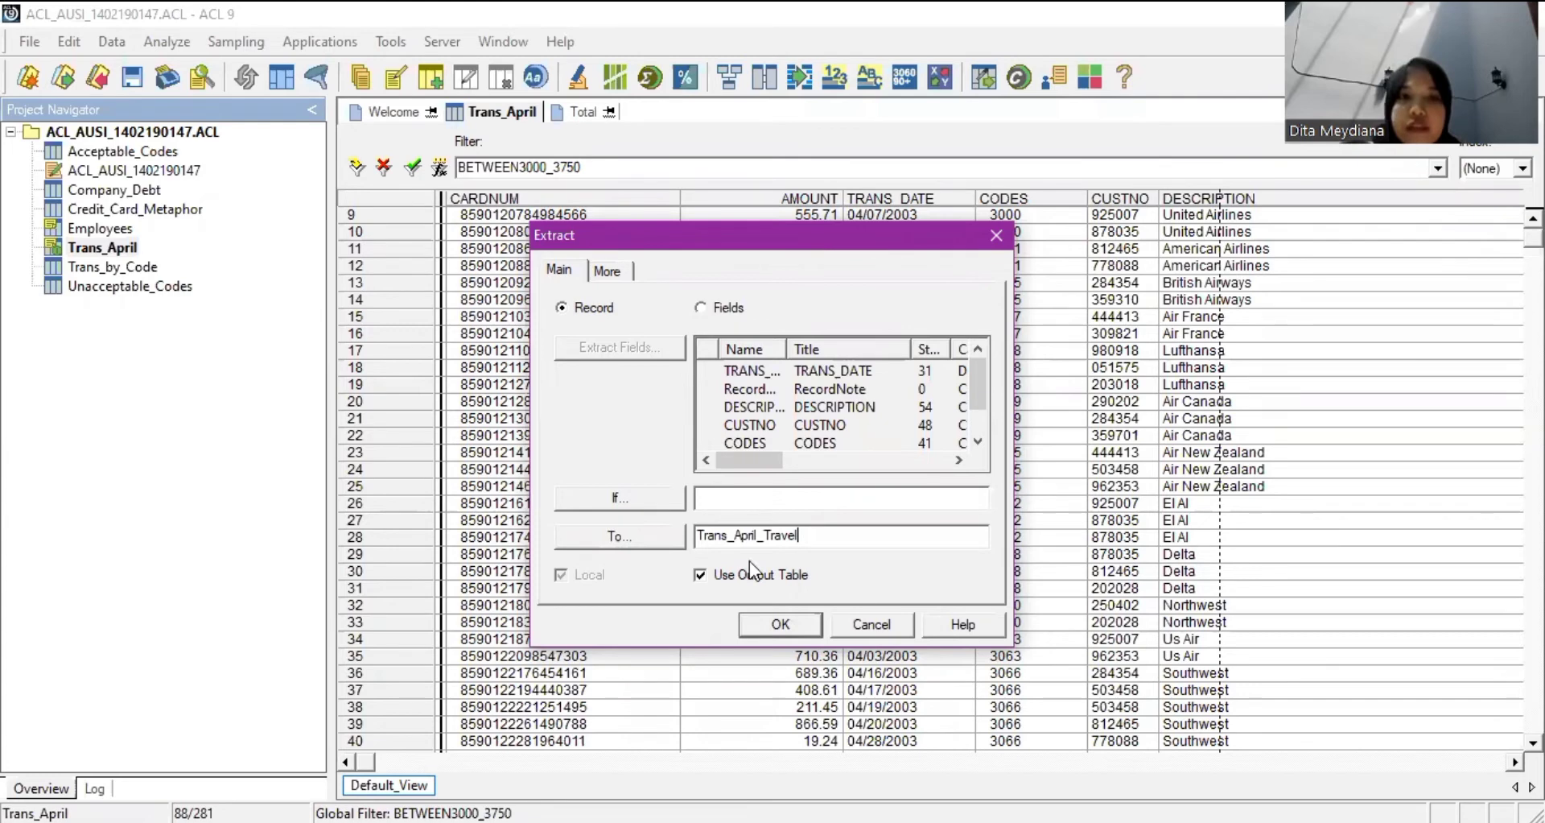
{"action": "key", "text": "Return"}
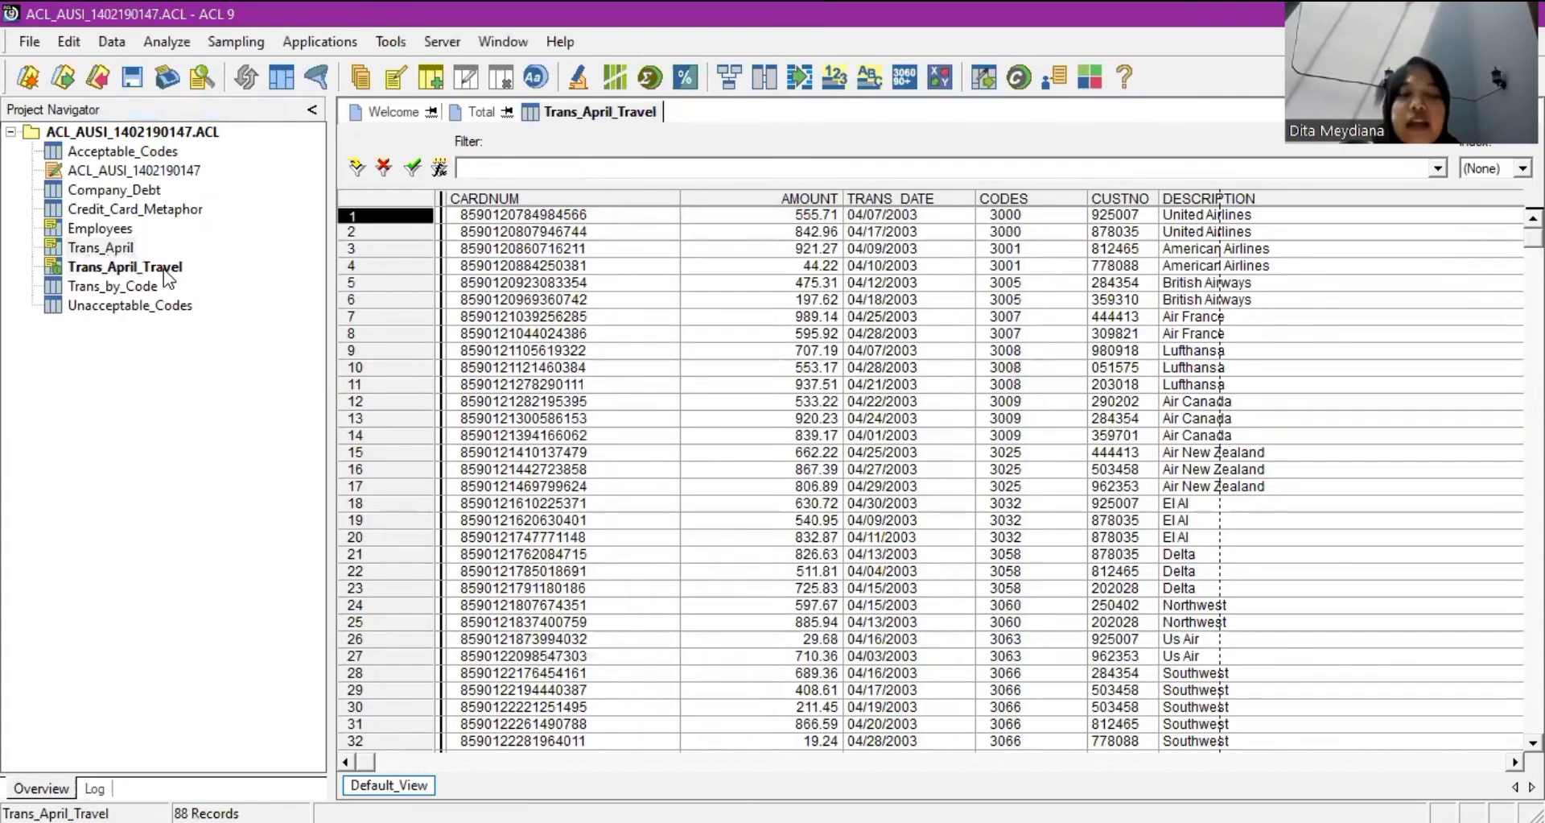
{"action": "left_click", "coordinate": [163, 268]}
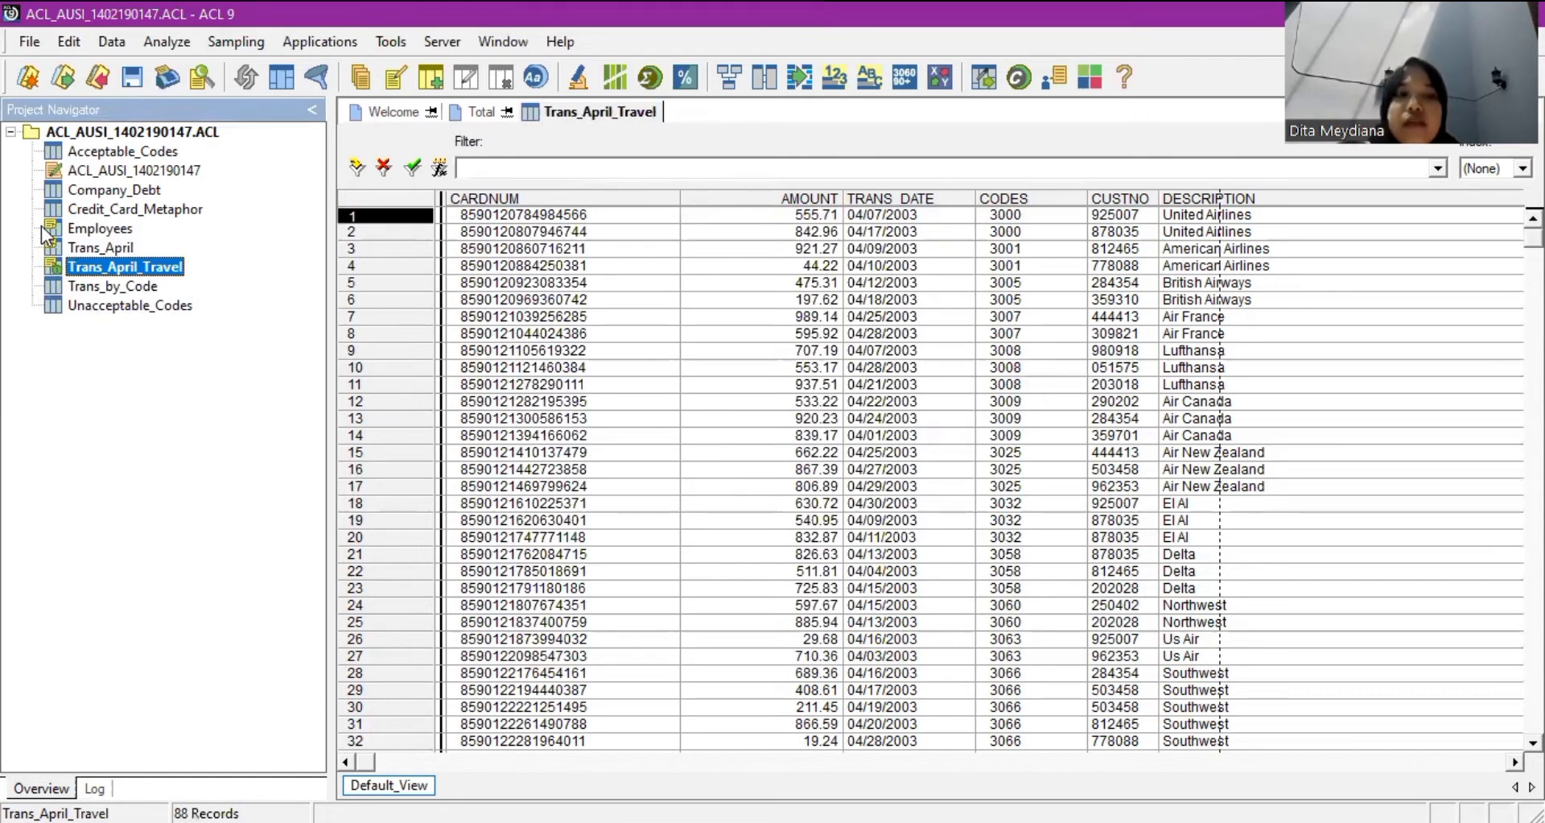
{"action": "left_click", "coordinate": [925, 573]}
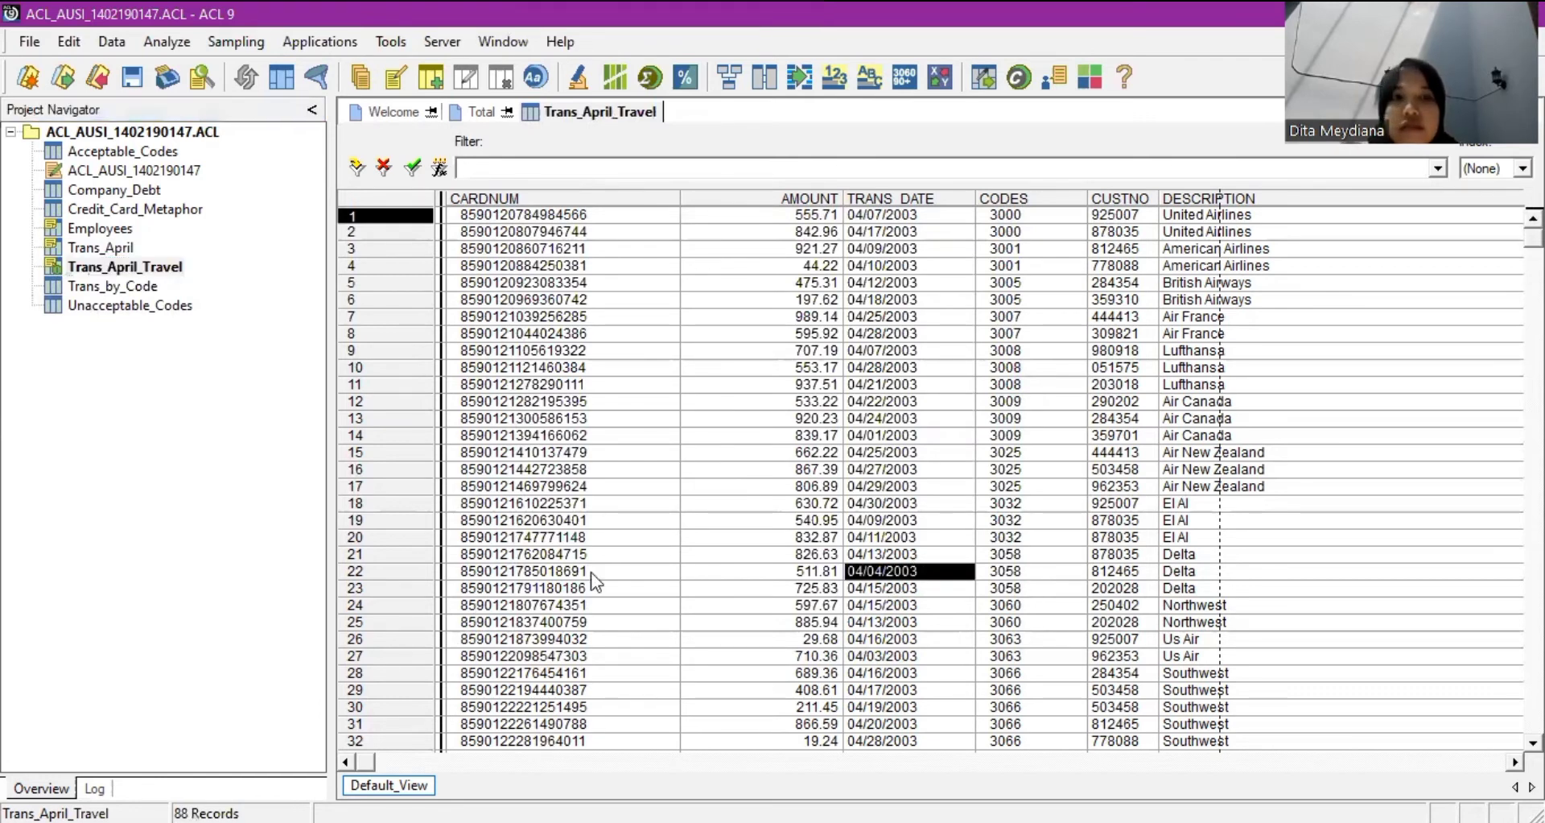
{"action": "left_click", "coordinate": [523, 300]}
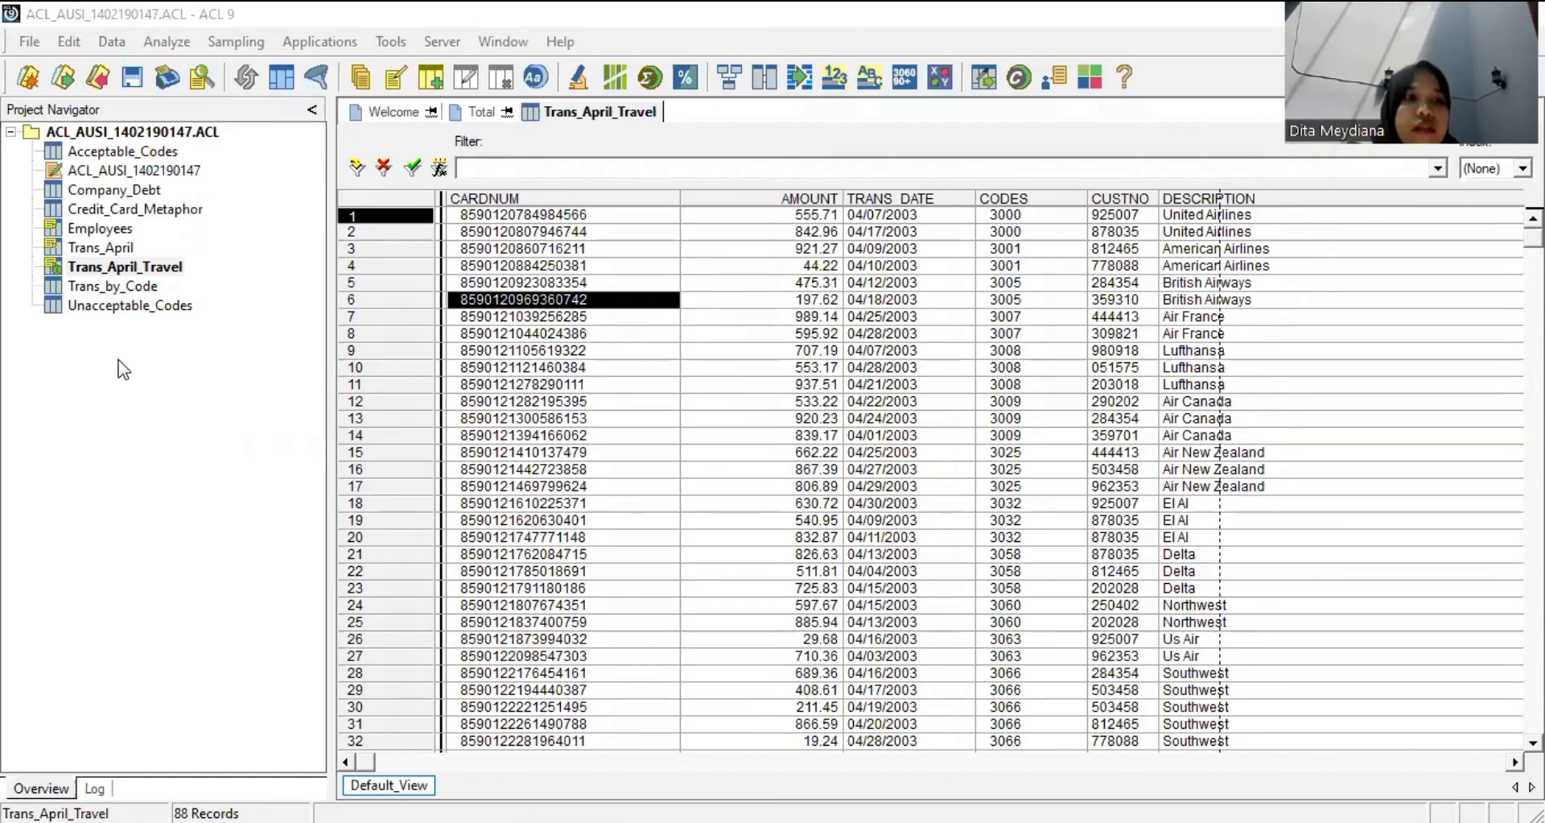
Open Trans_April's view filter editor and nest ALLTRIM inside a MATCH function.
{"action": "double_click", "coordinate": [104, 247]}
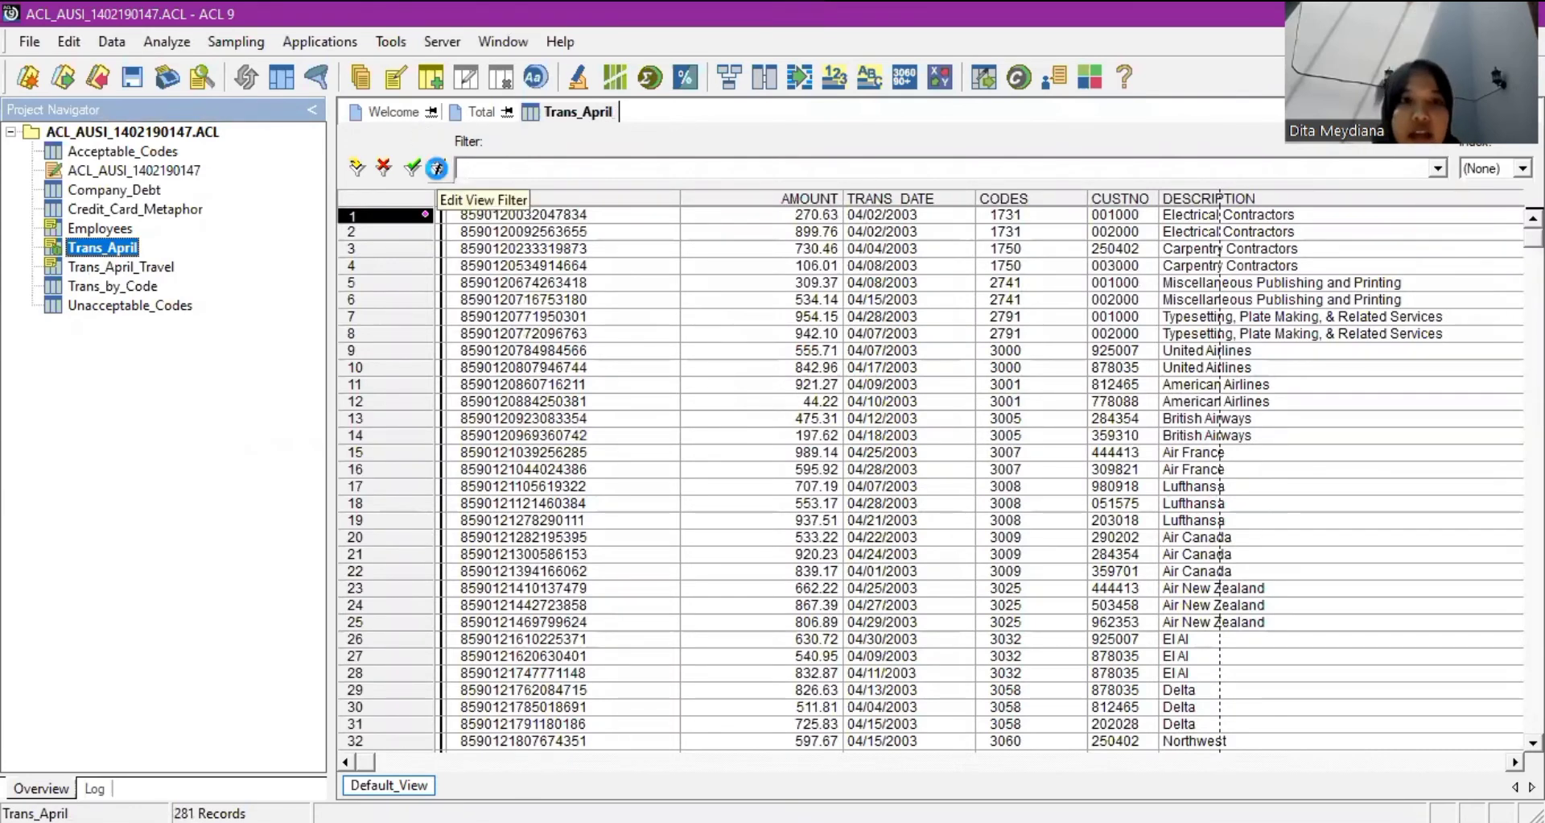
{"action": "left_click", "coordinate": [437, 169]}
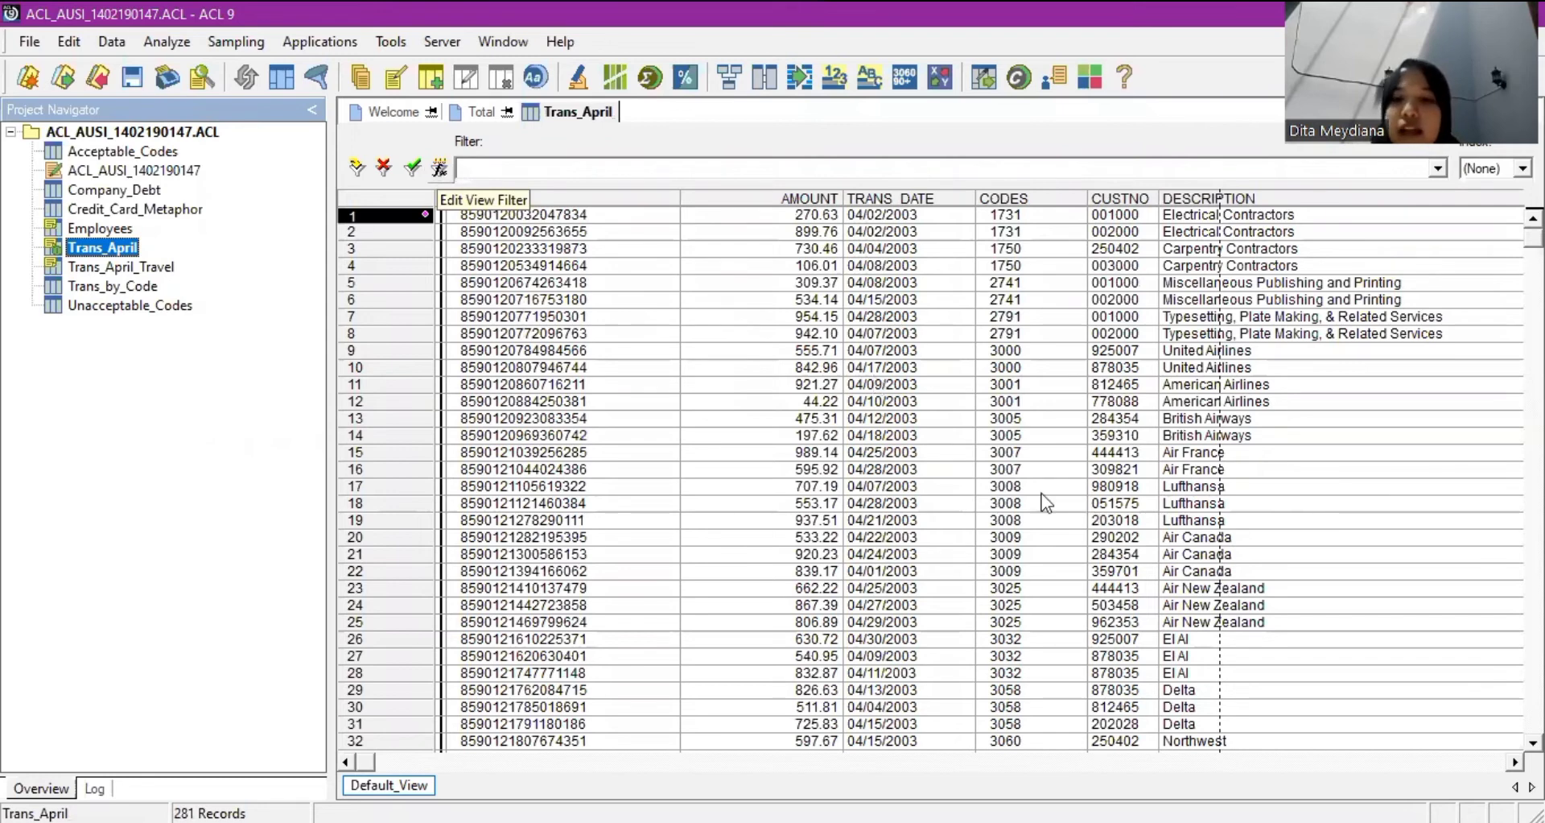
{"action": "scroll", "coordinate": [1040, 495], "scroll_direction": "down", "scroll_amount": 2}
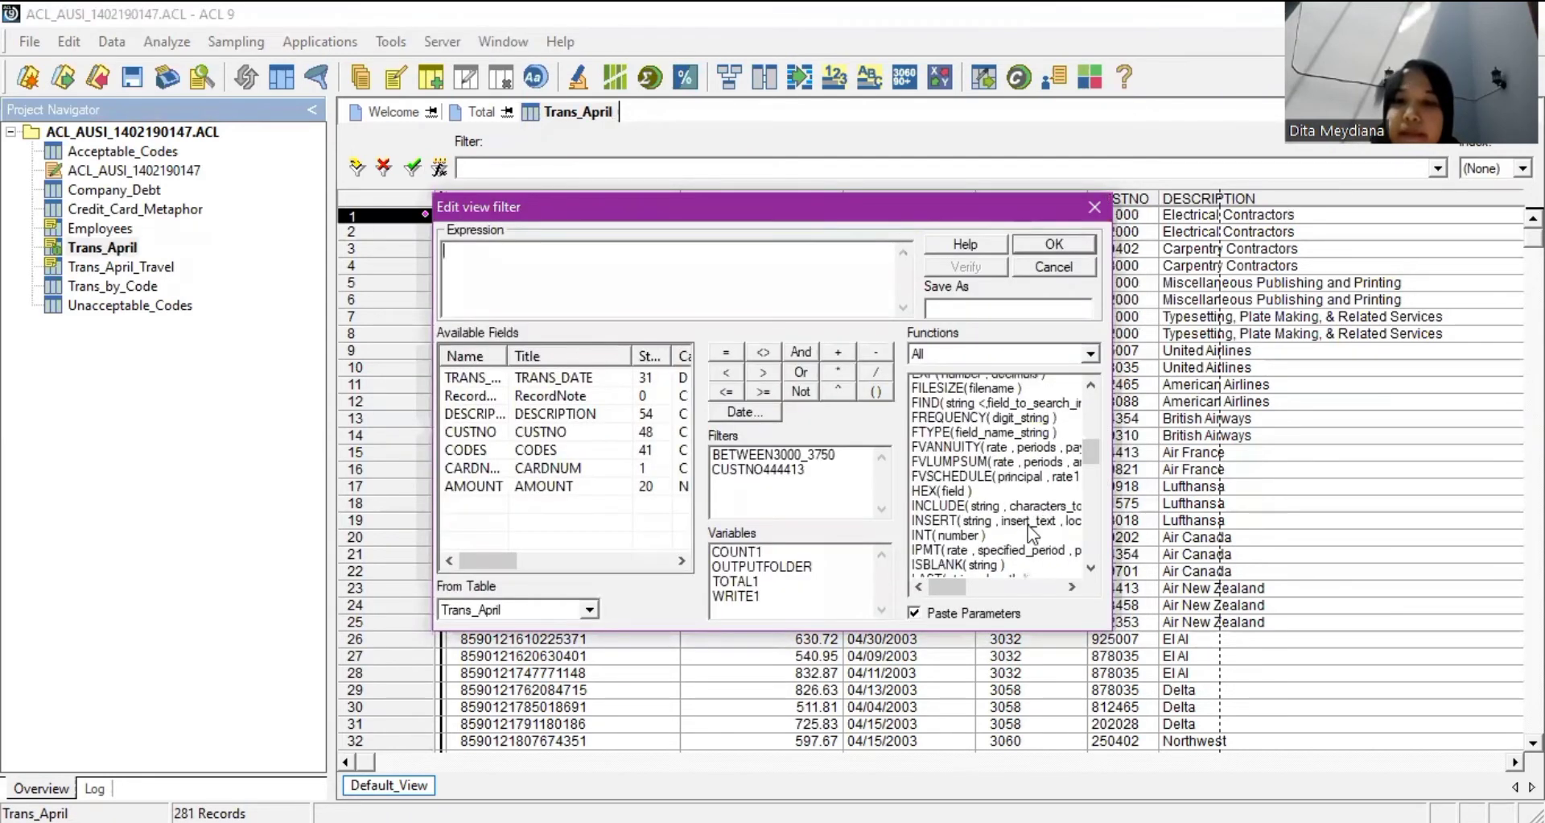
{"action": "scroll", "coordinate": [1028, 526], "scroll_direction": "down", "scroll_amount": 3}
{"action": "scroll", "coordinate": [1027, 525], "scroll_direction": "down", "scroll_amount": 2}
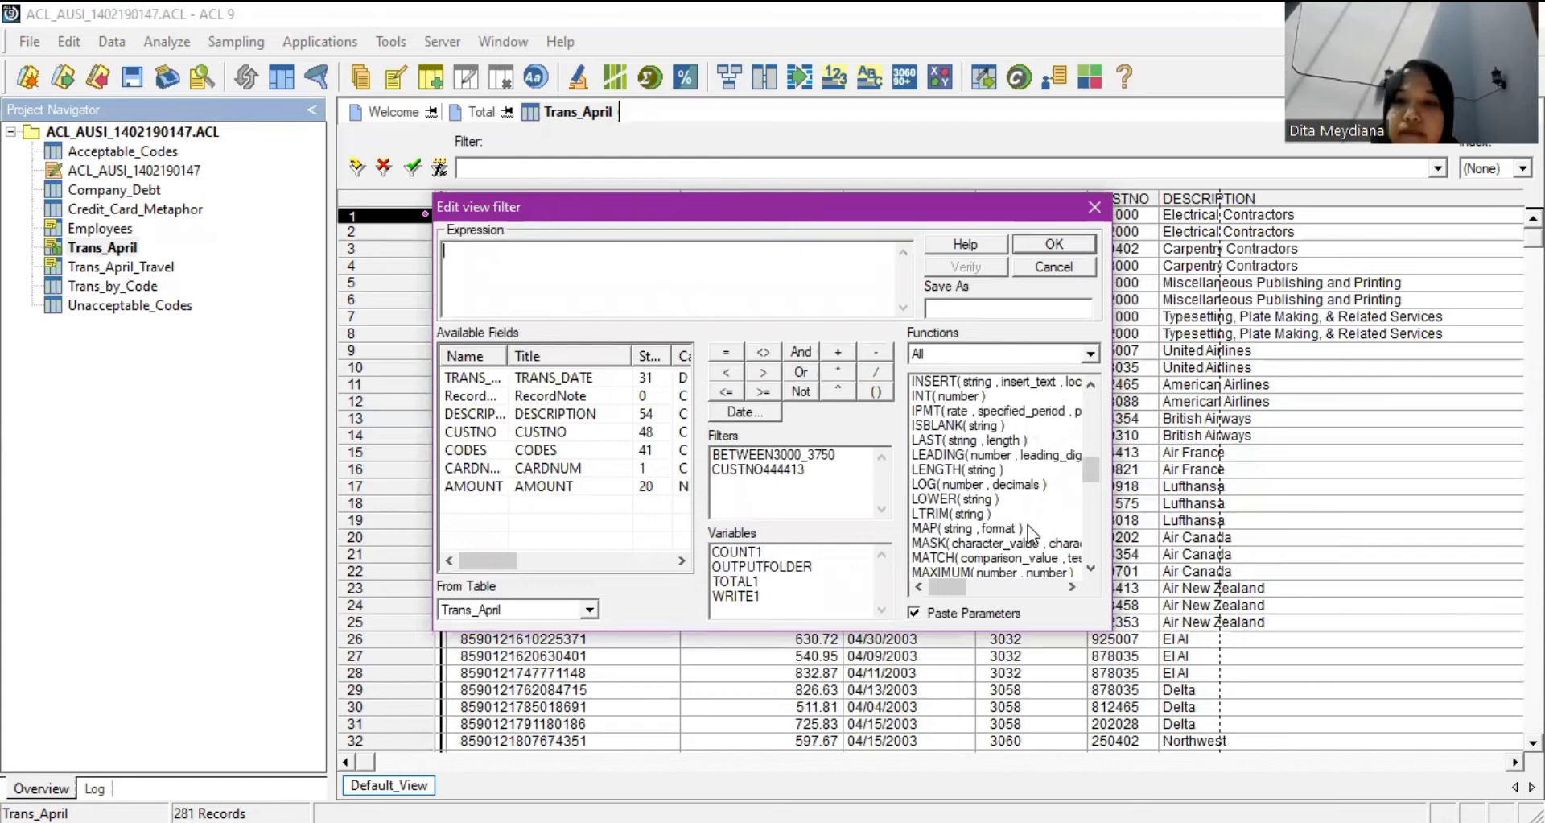
{"action": "scroll", "coordinate": [1027, 525], "scroll_direction": "down", "scroll_amount": 3}
{"action": "double_click", "coordinate": [956, 455]}
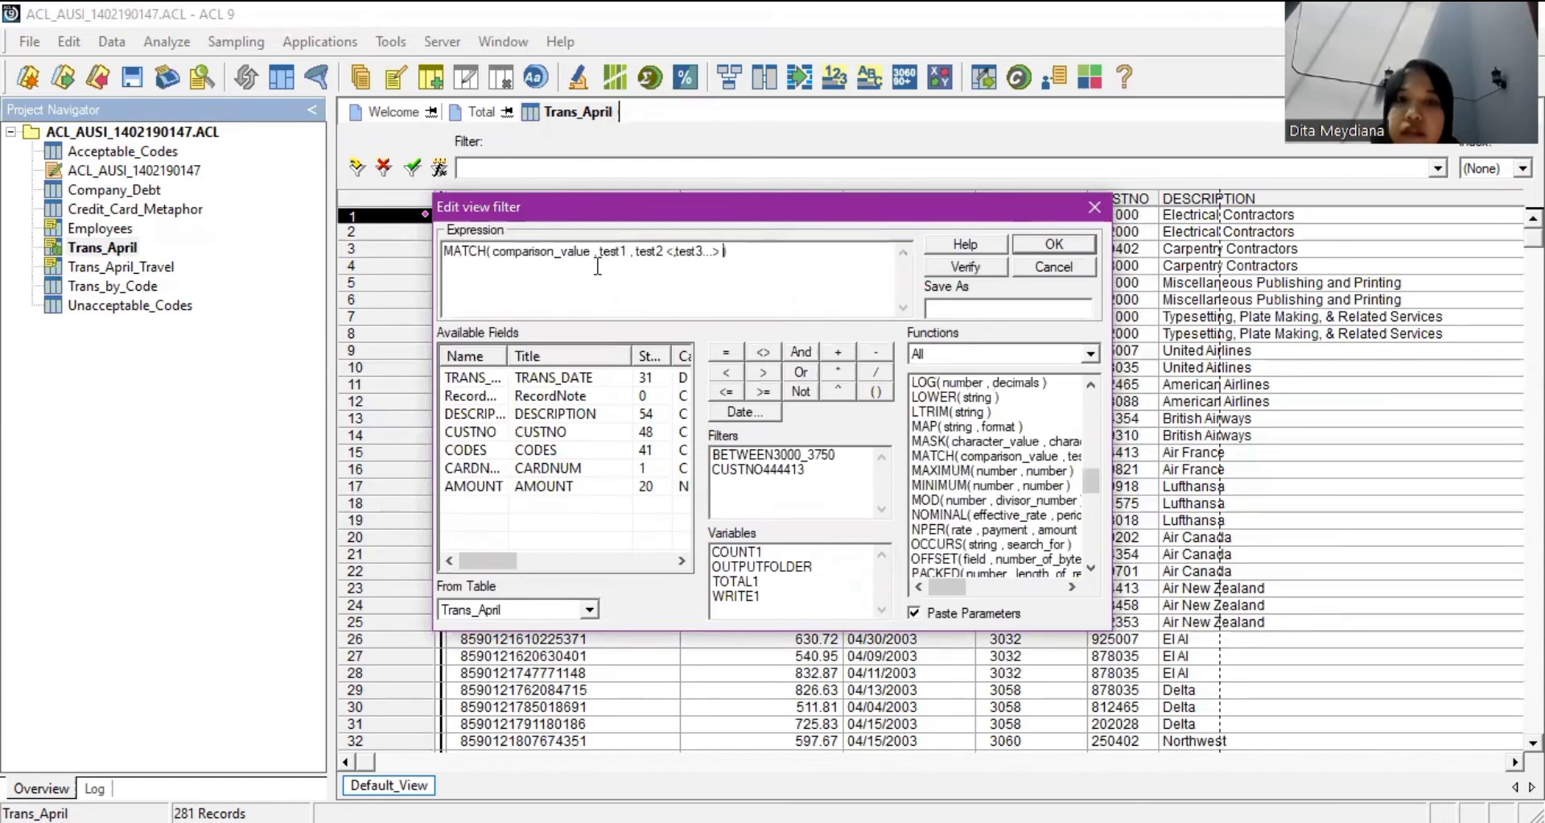
{"action": "scroll", "coordinate": [974, 460], "scroll_direction": "up", "scroll_amount": 5}
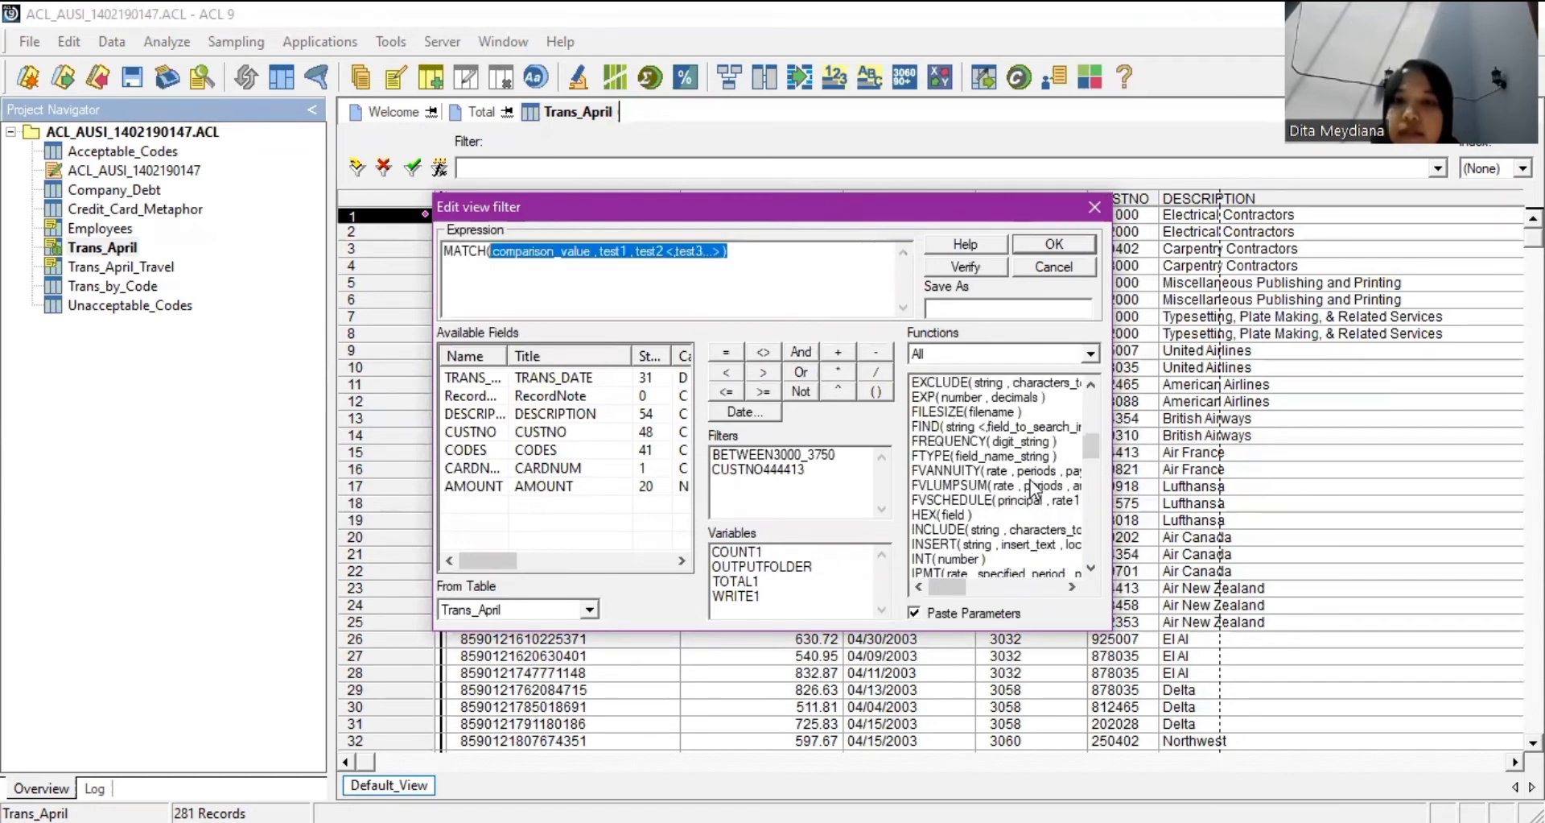
{"action": "scroll", "coordinate": [1032, 487], "scroll_direction": "up", "scroll_amount": 5}
{"action": "scroll", "coordinate": [957, 405], "scroll_direction": "up", "scroll_amount": 4}
{"action": "left_click", "coordinate": [957, 400]}
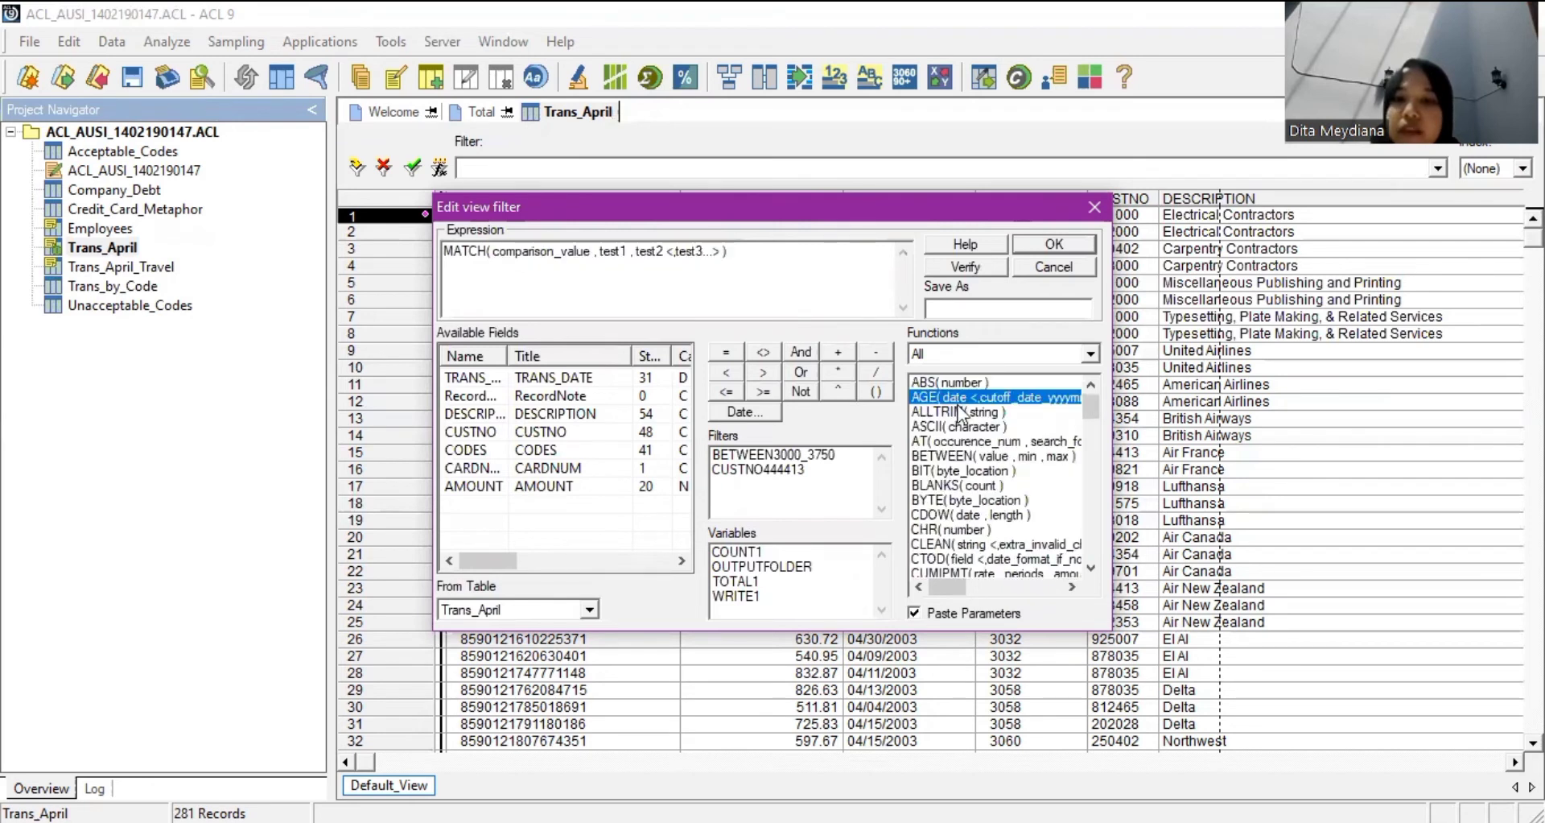
{"action": "left_click_drag", "start_coordinate": [958, 412], "coordinate": [552, 251]}
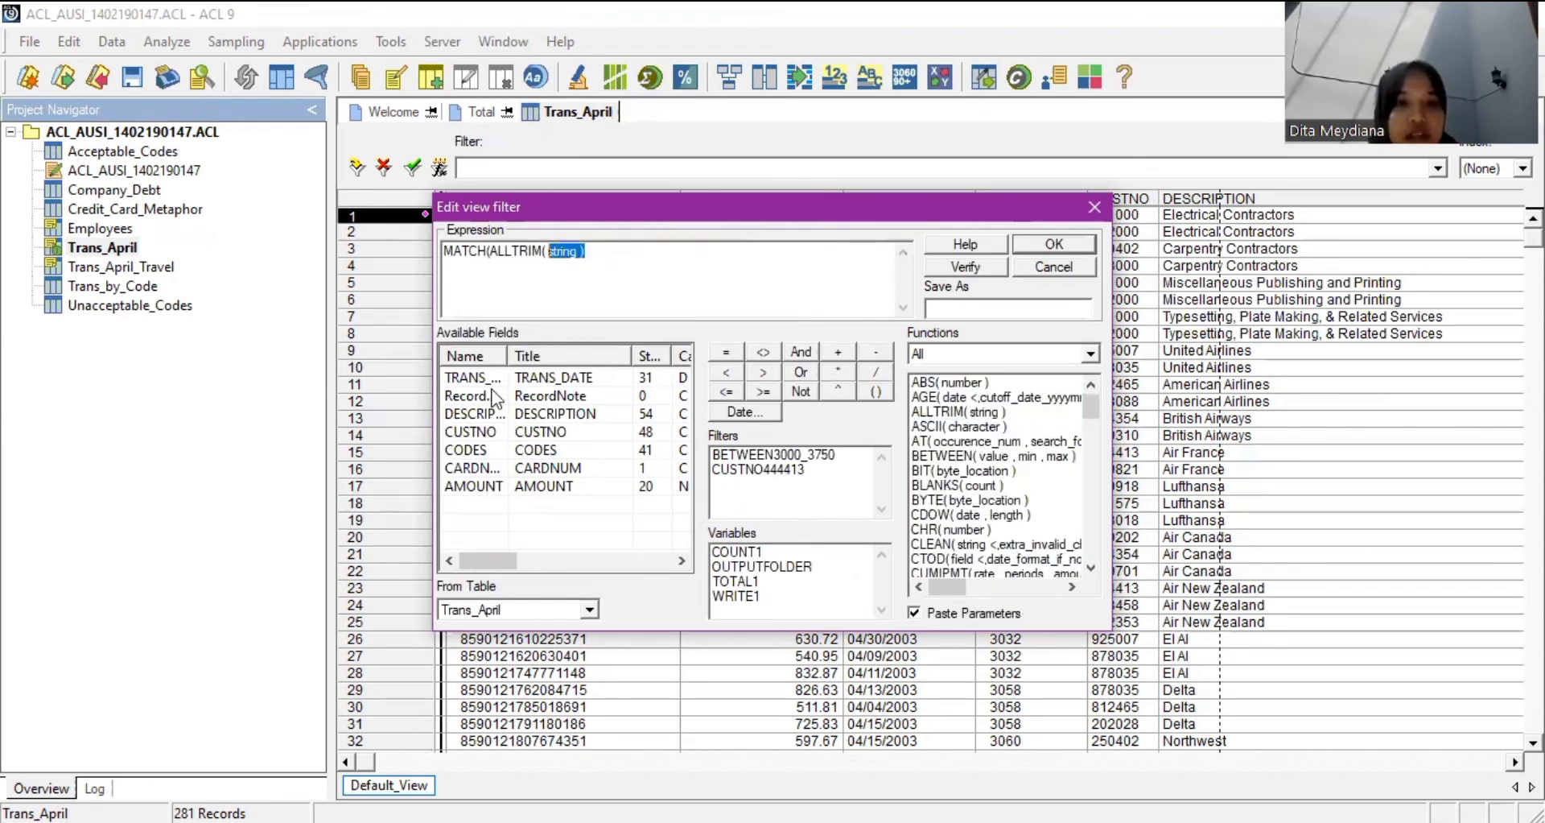
Complete the filter expression as MATCH(ALLTRIM(CODES),"5813","7992").
{"action": "double_click", "coordinate": [480, 454]}
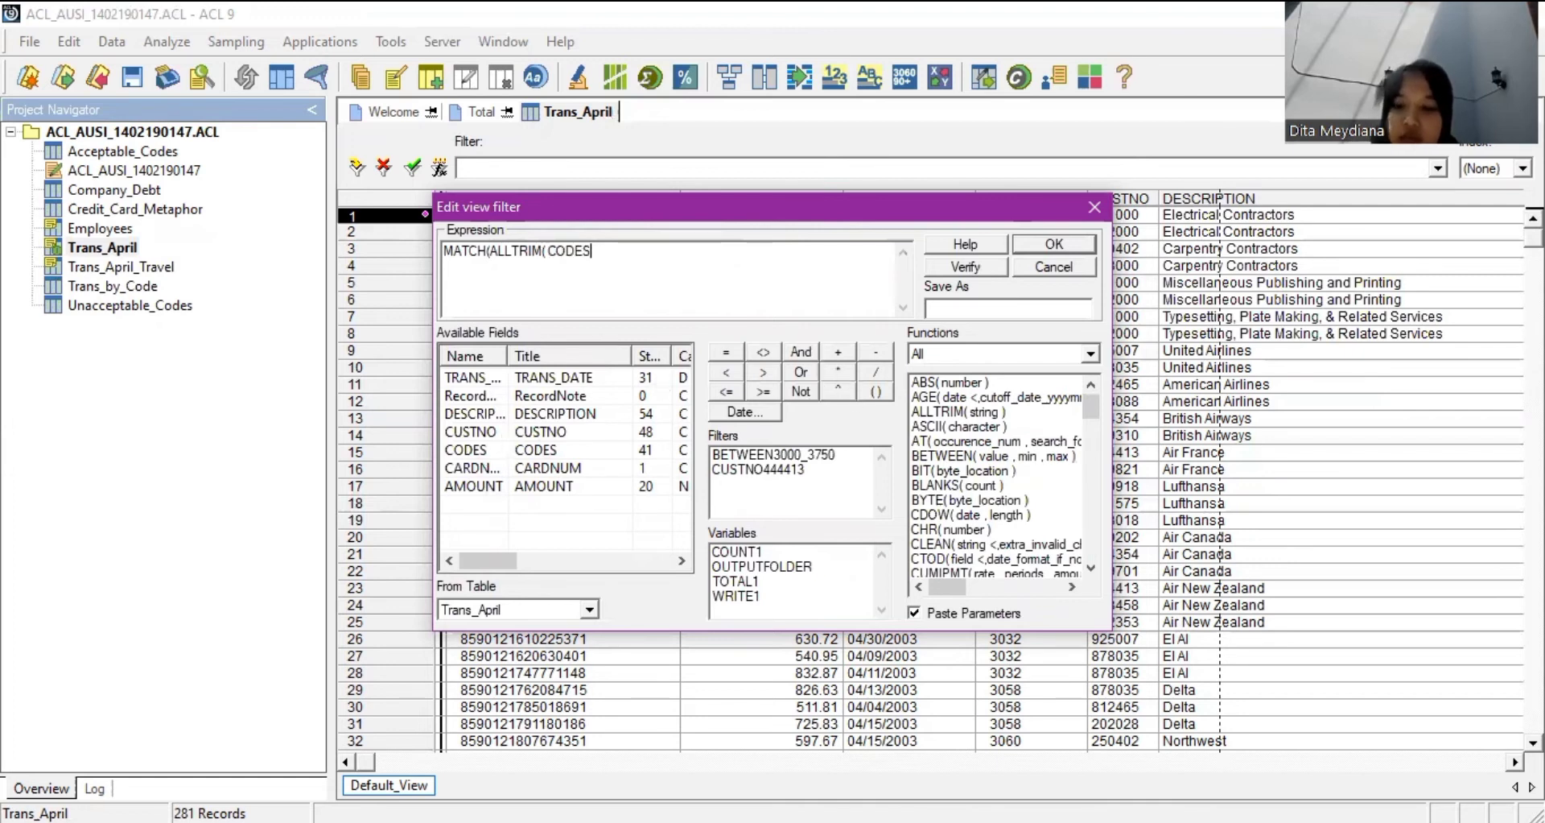
{"action": "type", "text": "),"}
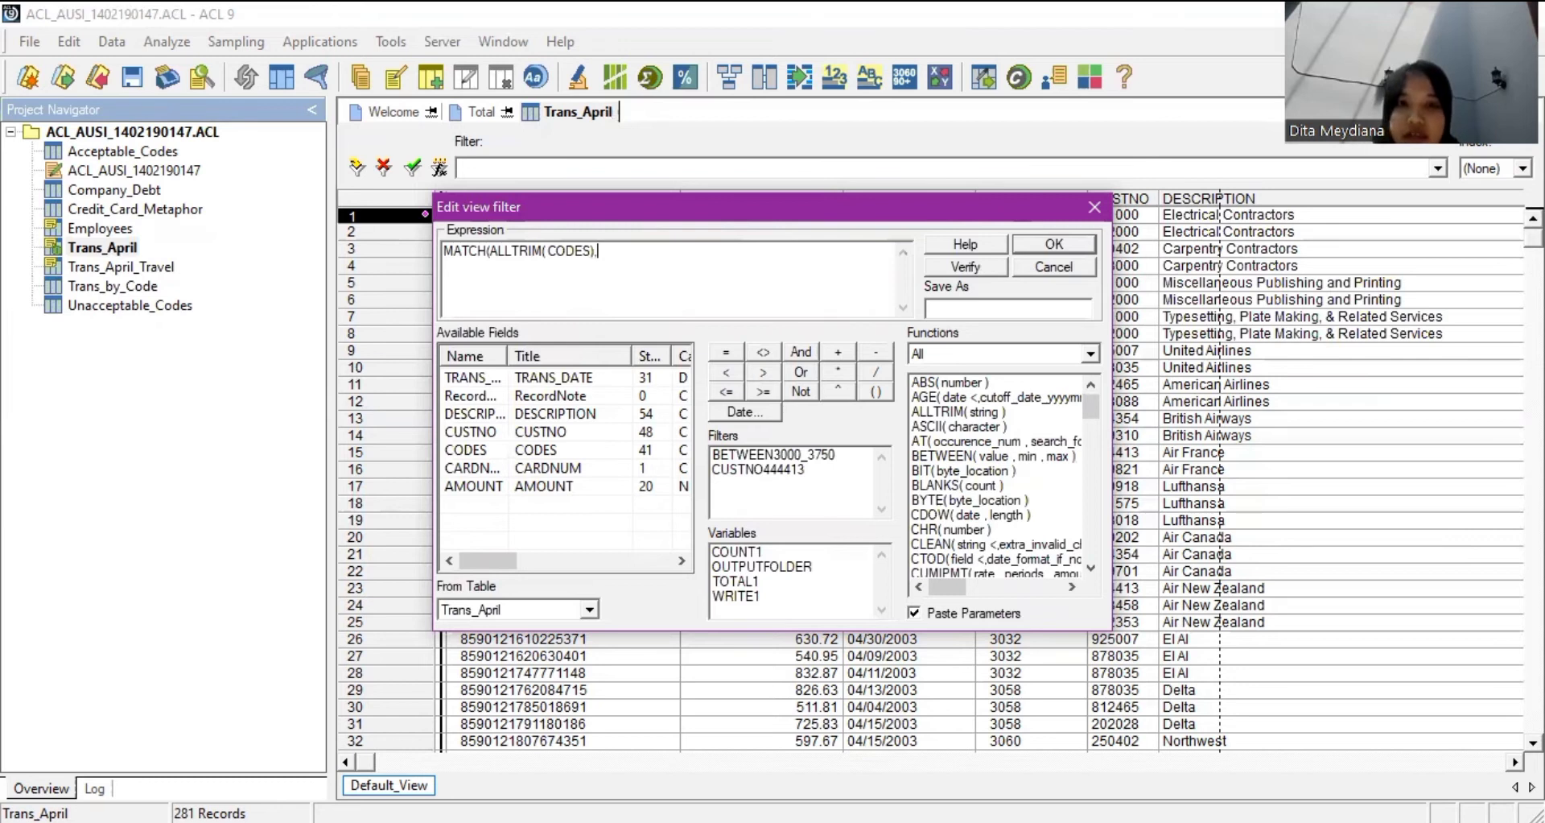
{"action": "type", "text": "\""}
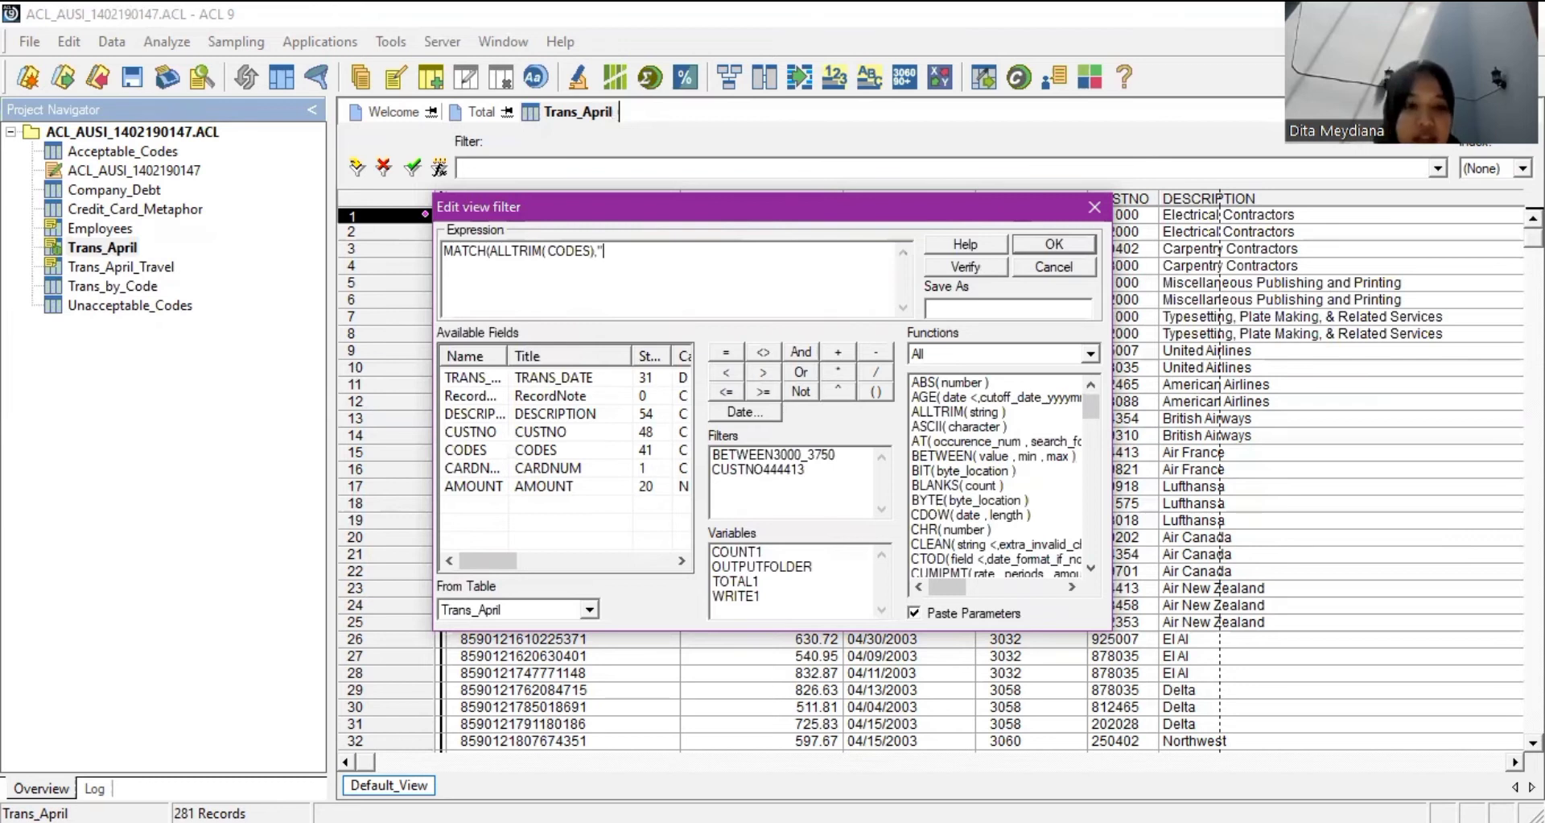
{"action": "type", "text": "55"}
{"action": "key", "text": "BackSpace"}
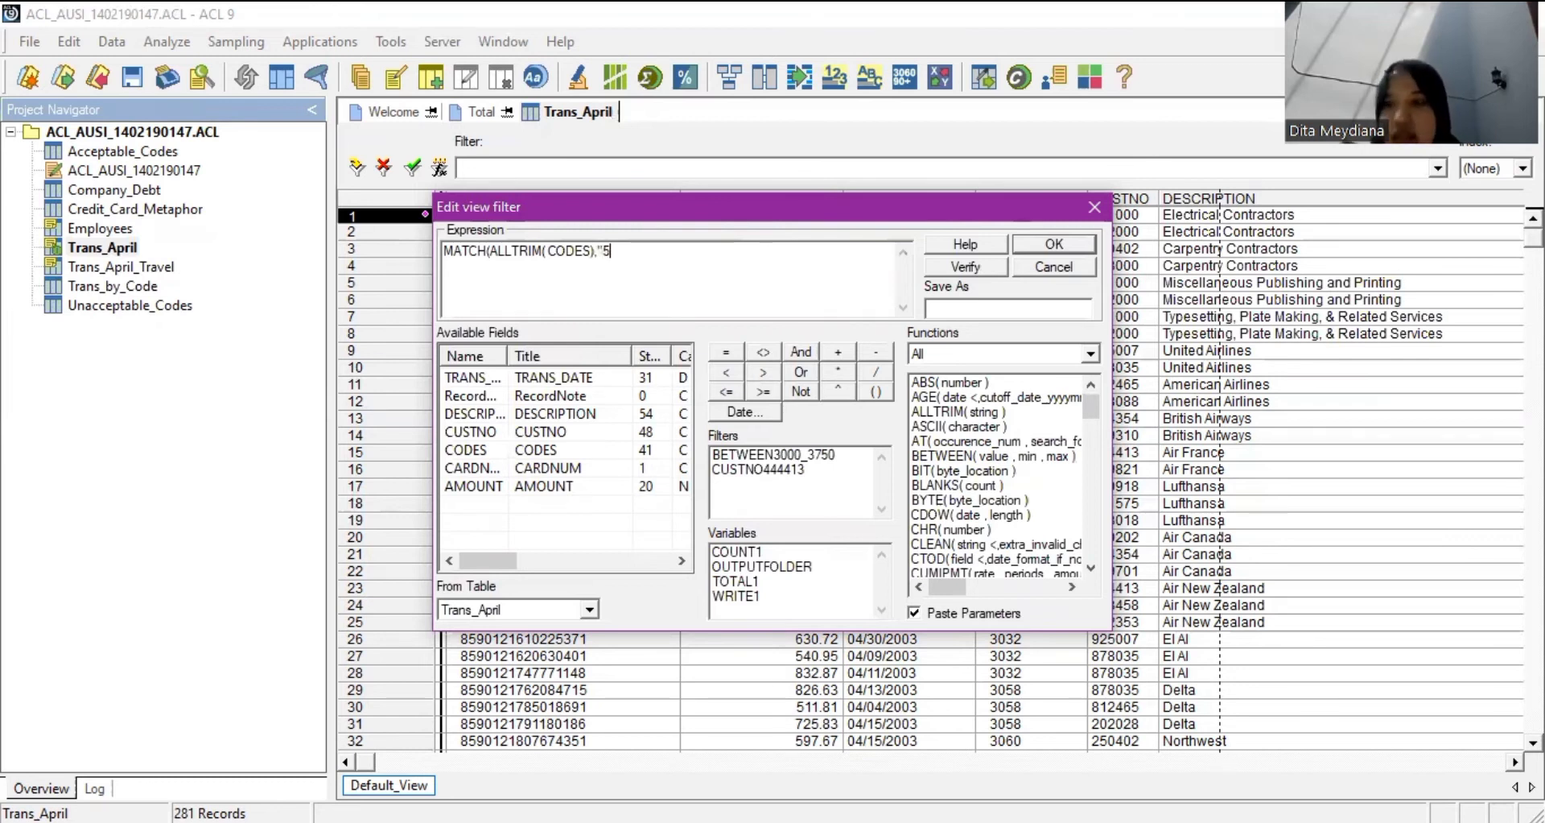
{"action": "type", "text": "813"}
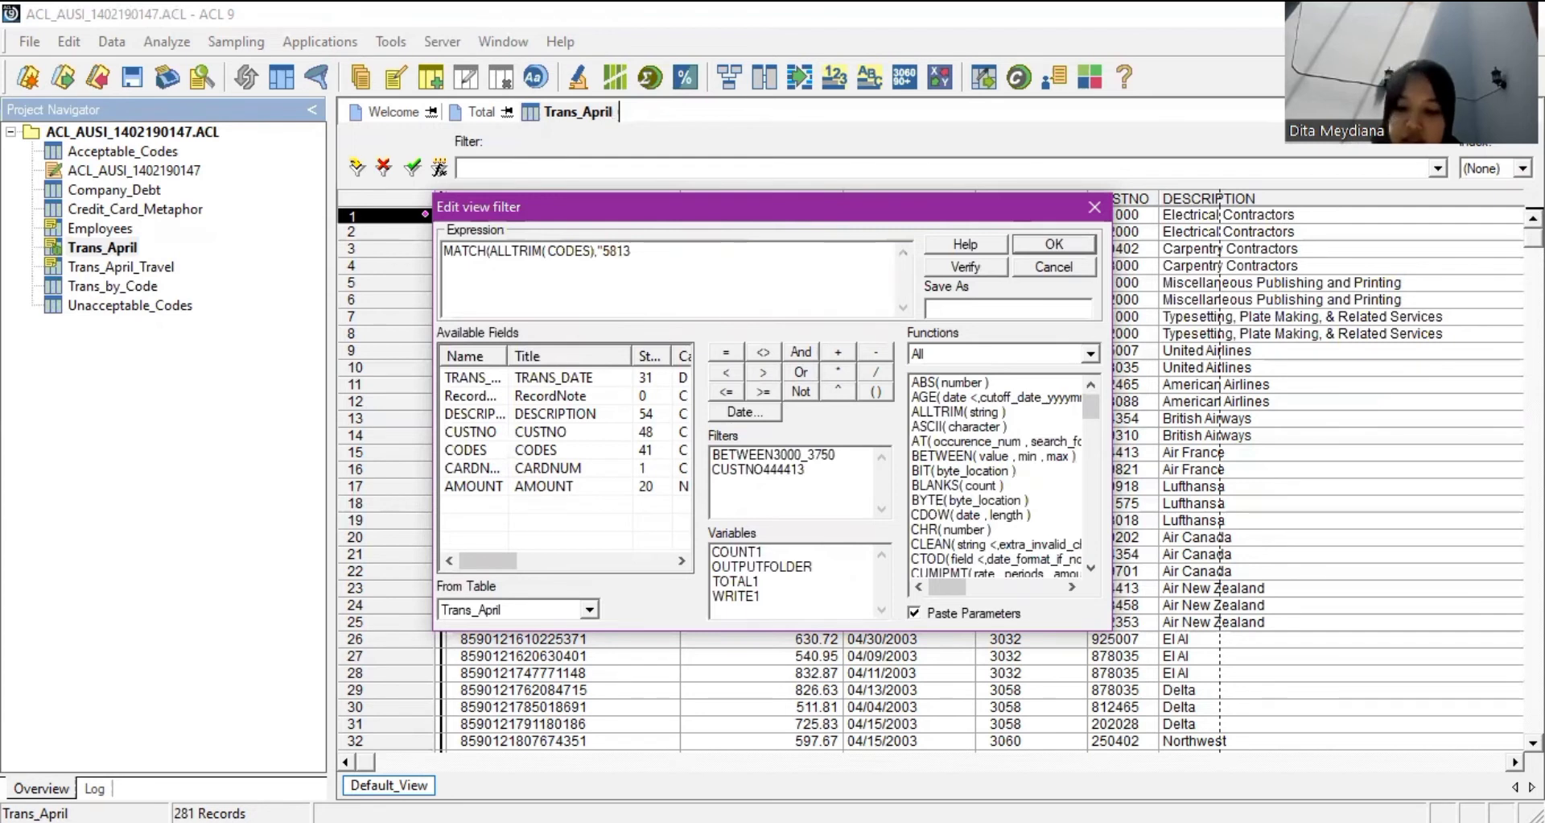
{"action": "type", "text": "\""}
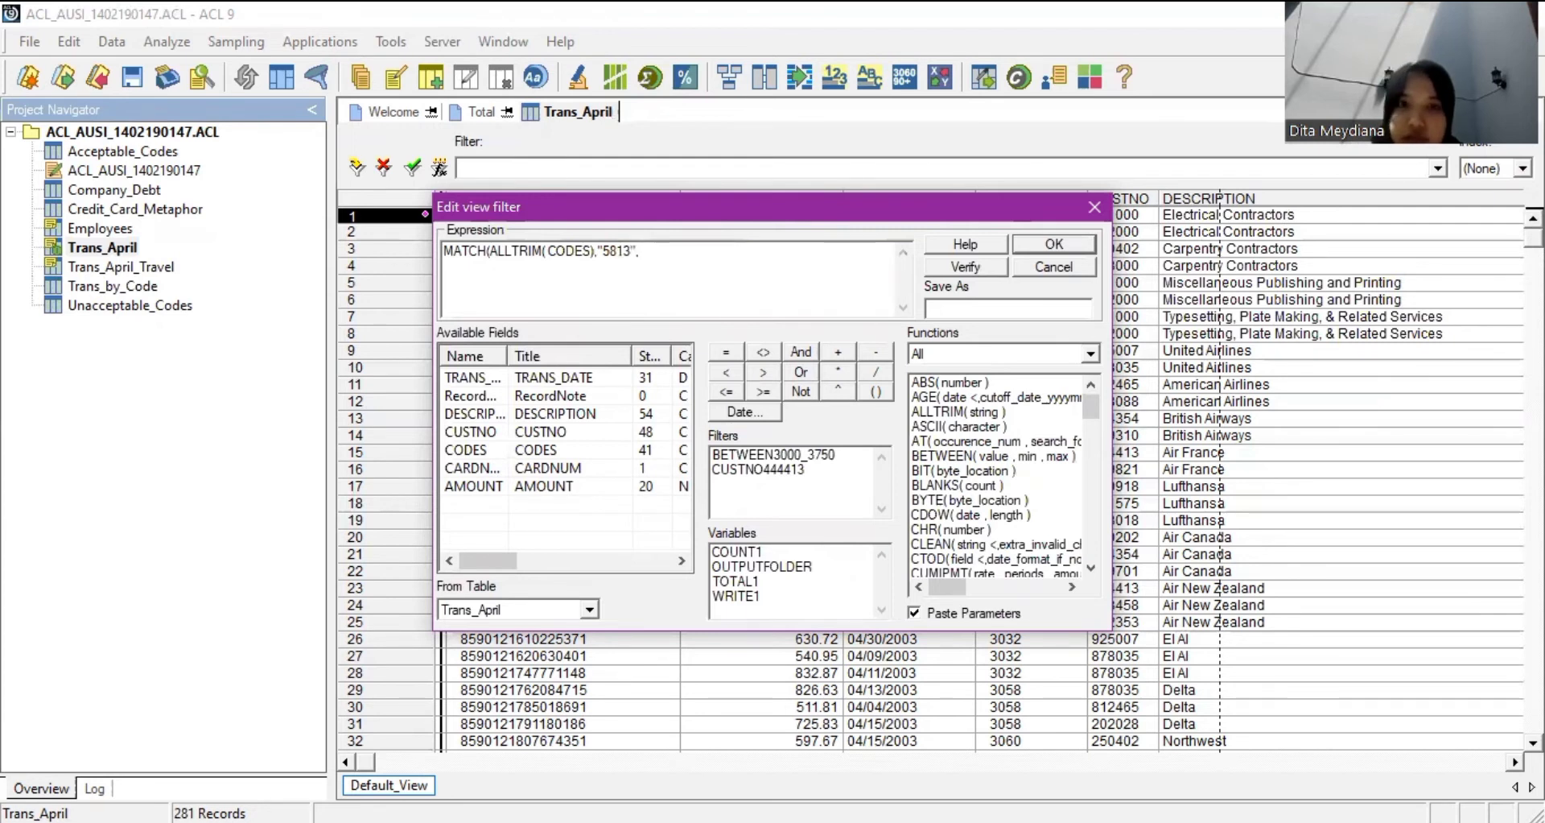
{"action": "type", "text": ","}
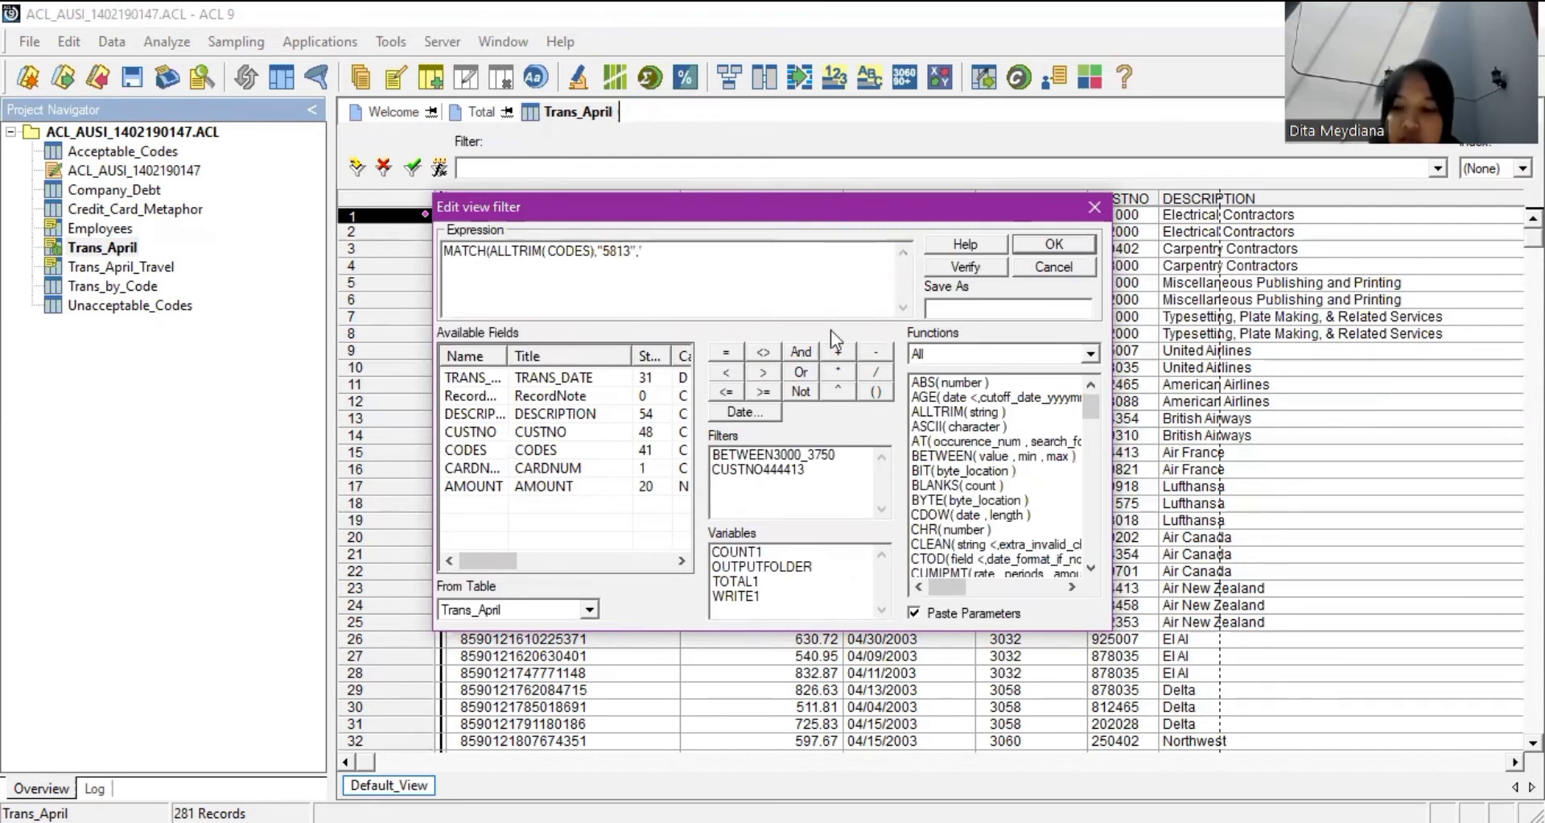
{"action": "type", "text": "\""}
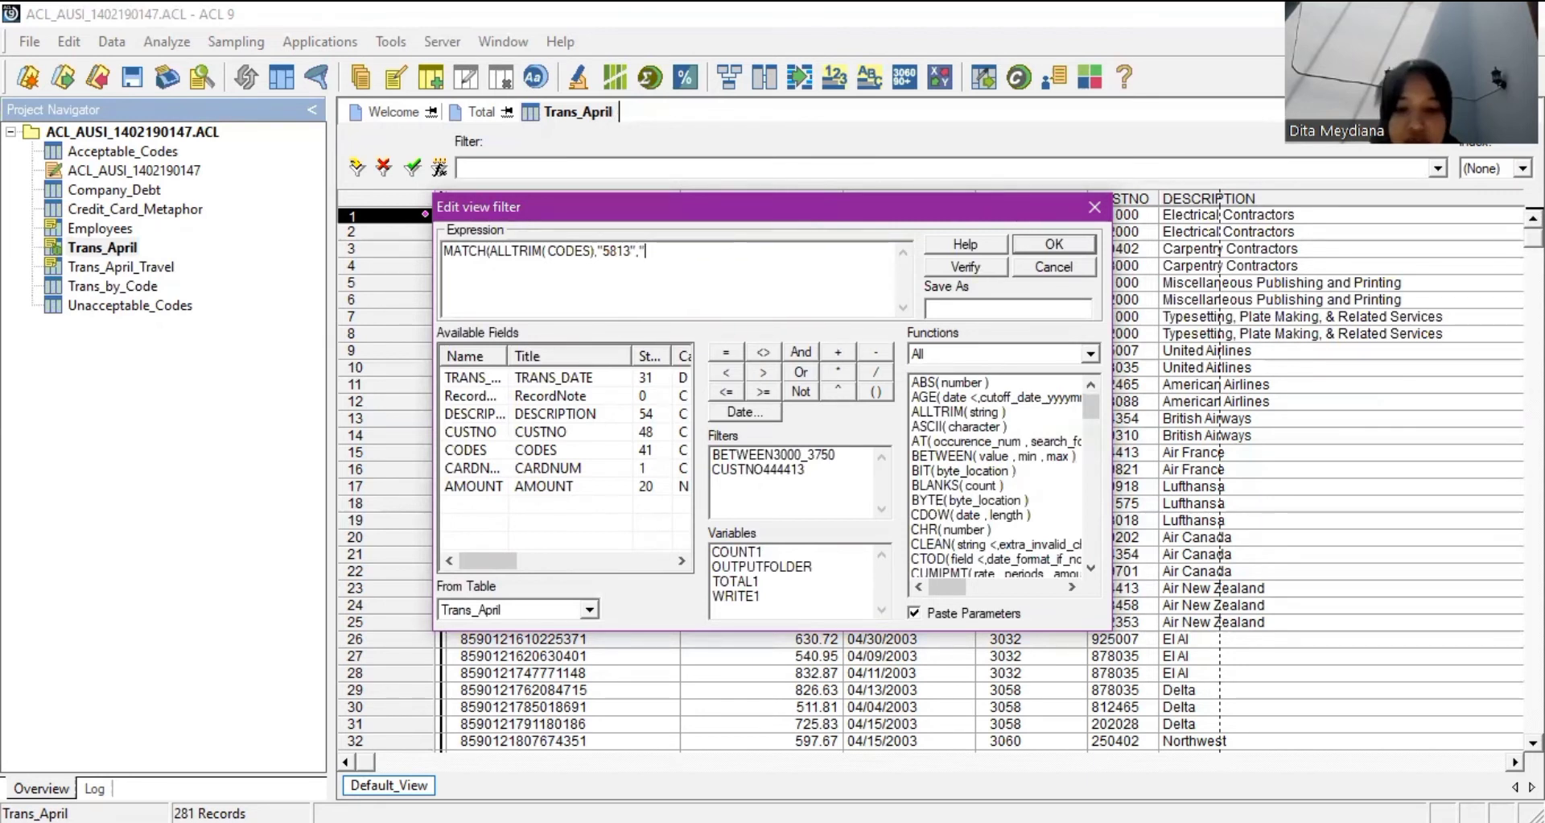
{"action": "type", "text": "7992"}
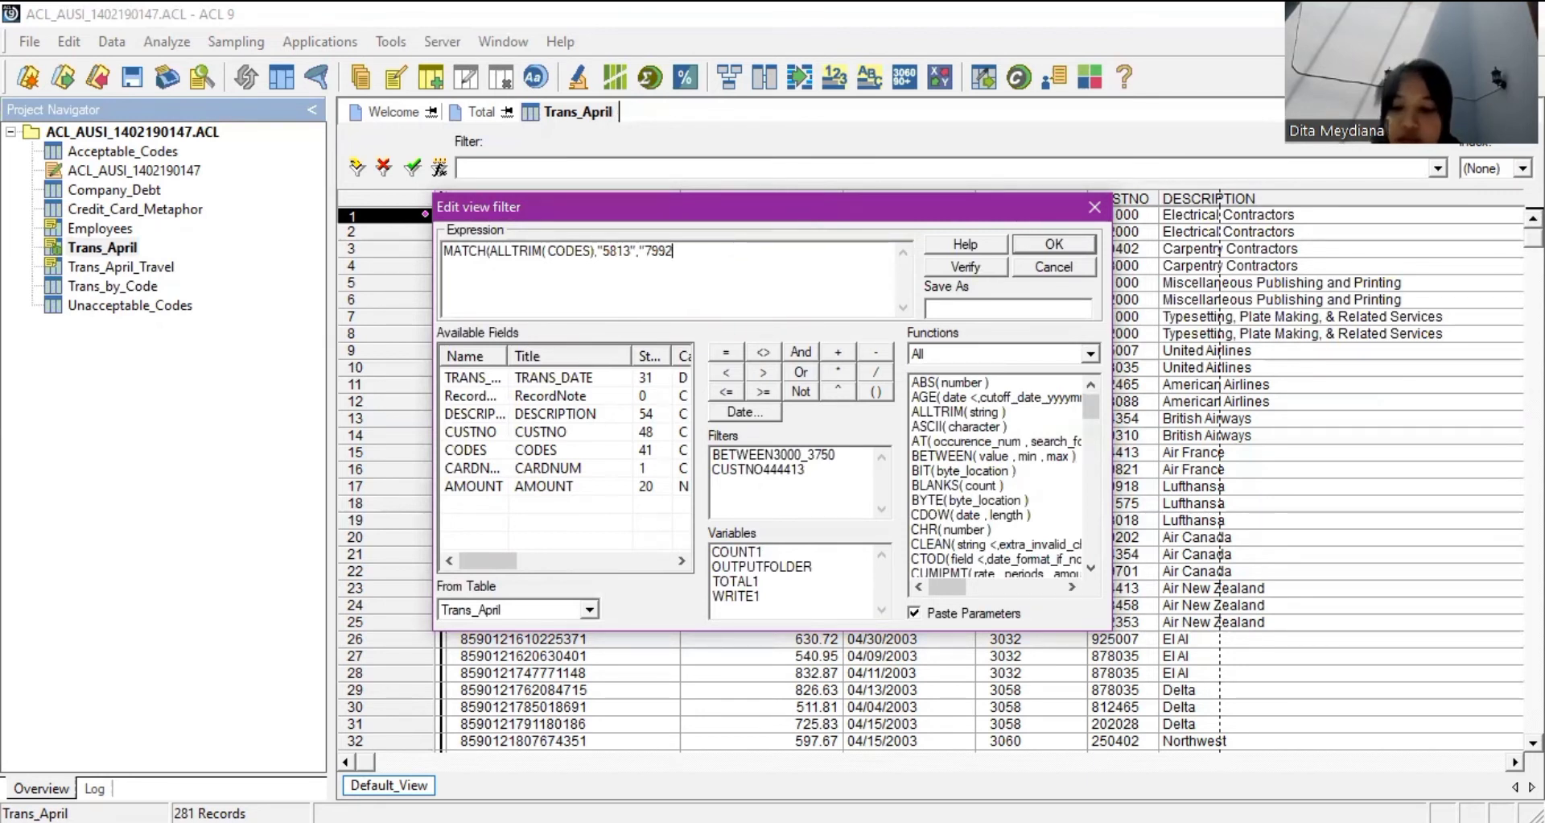
{"action": "type", "text": "\")"}
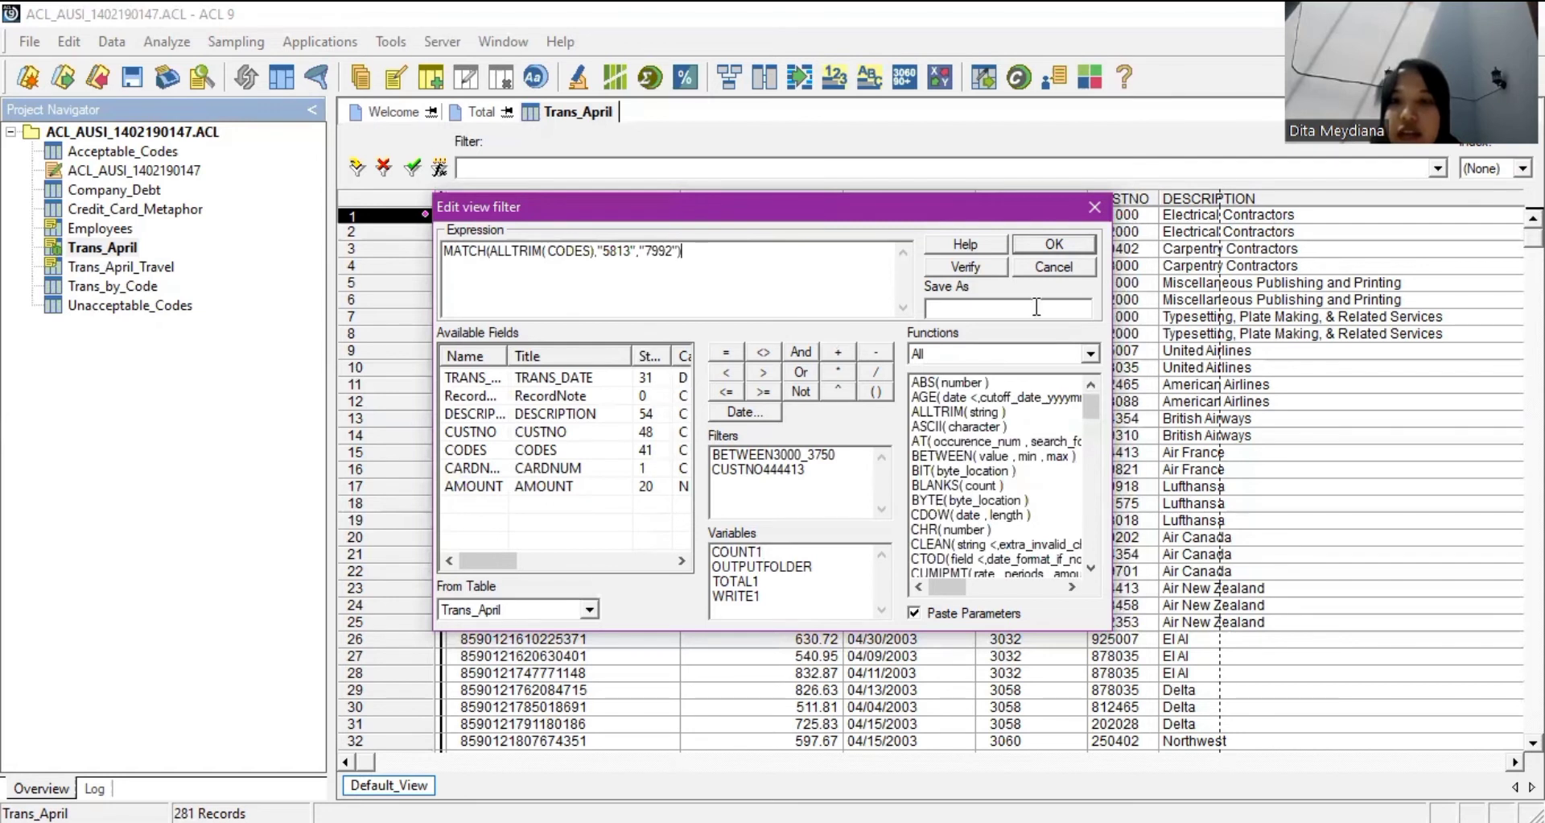
Save the filter under the name MATCH5813_7992 and apply it.
{"action": "left_click", "coordinate": [1032, 307]}
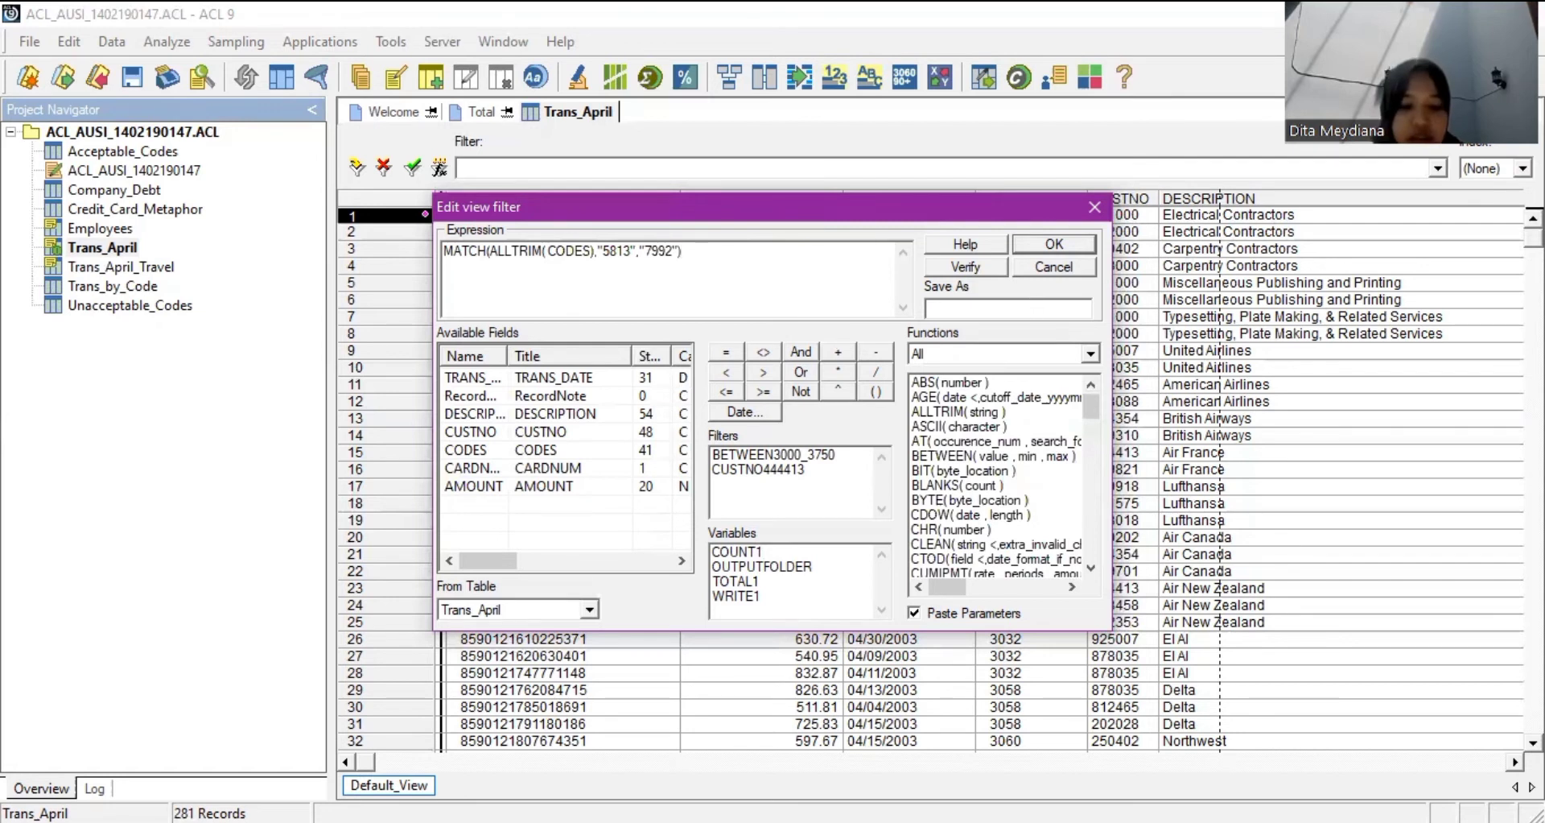
{"action": "type", "text": "MATCG"}
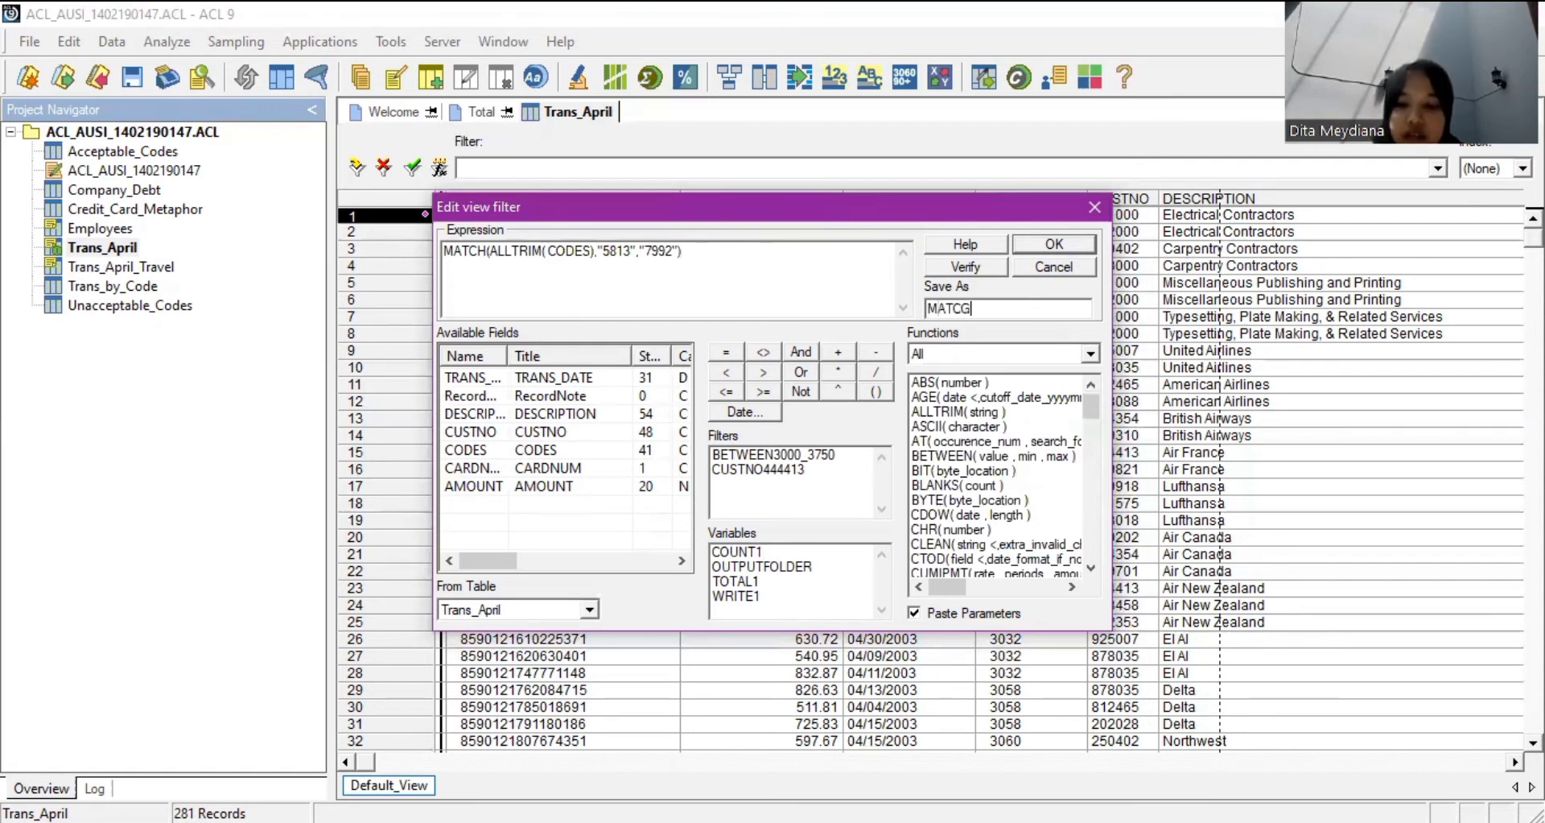
{"action": "key", "text": "BackSpace"}
{"action": "type", "text": "H"}
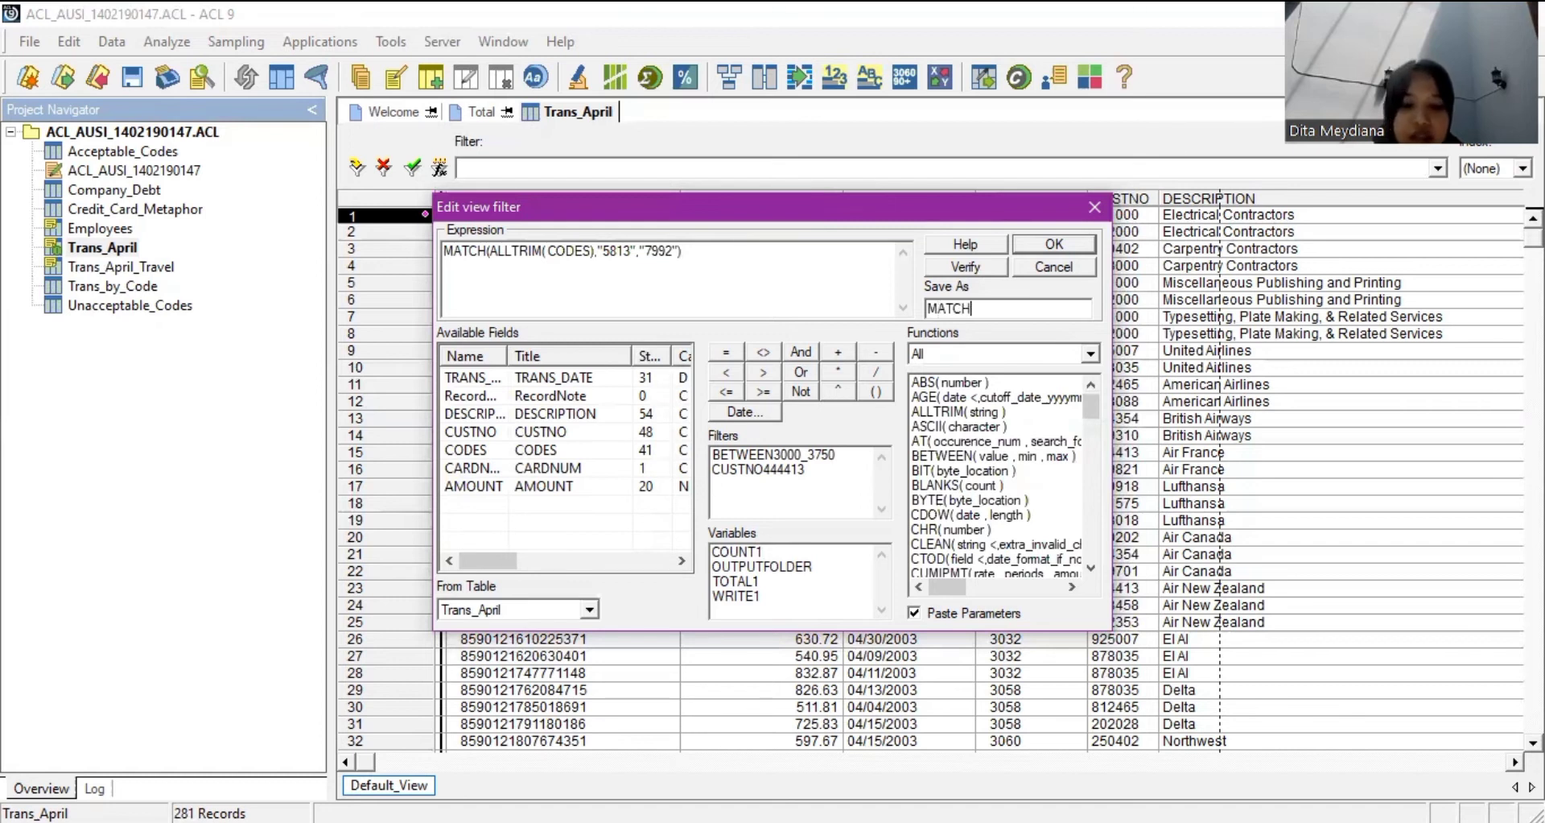
{"action": "type", "text": "5813"}
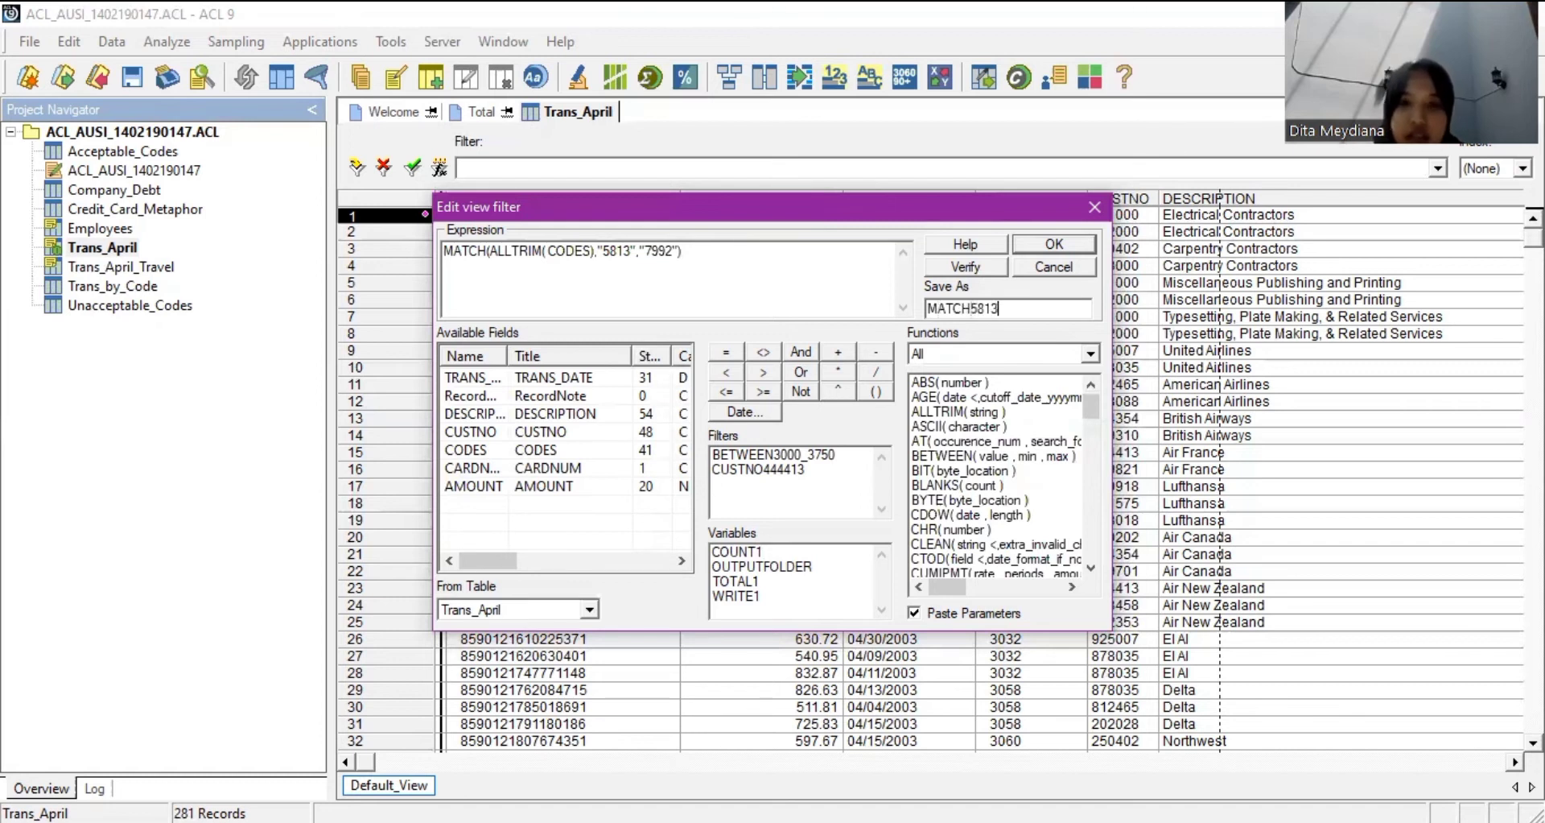
{"action": "type", "text": "_"}
{"action": "type", "text": "799"}
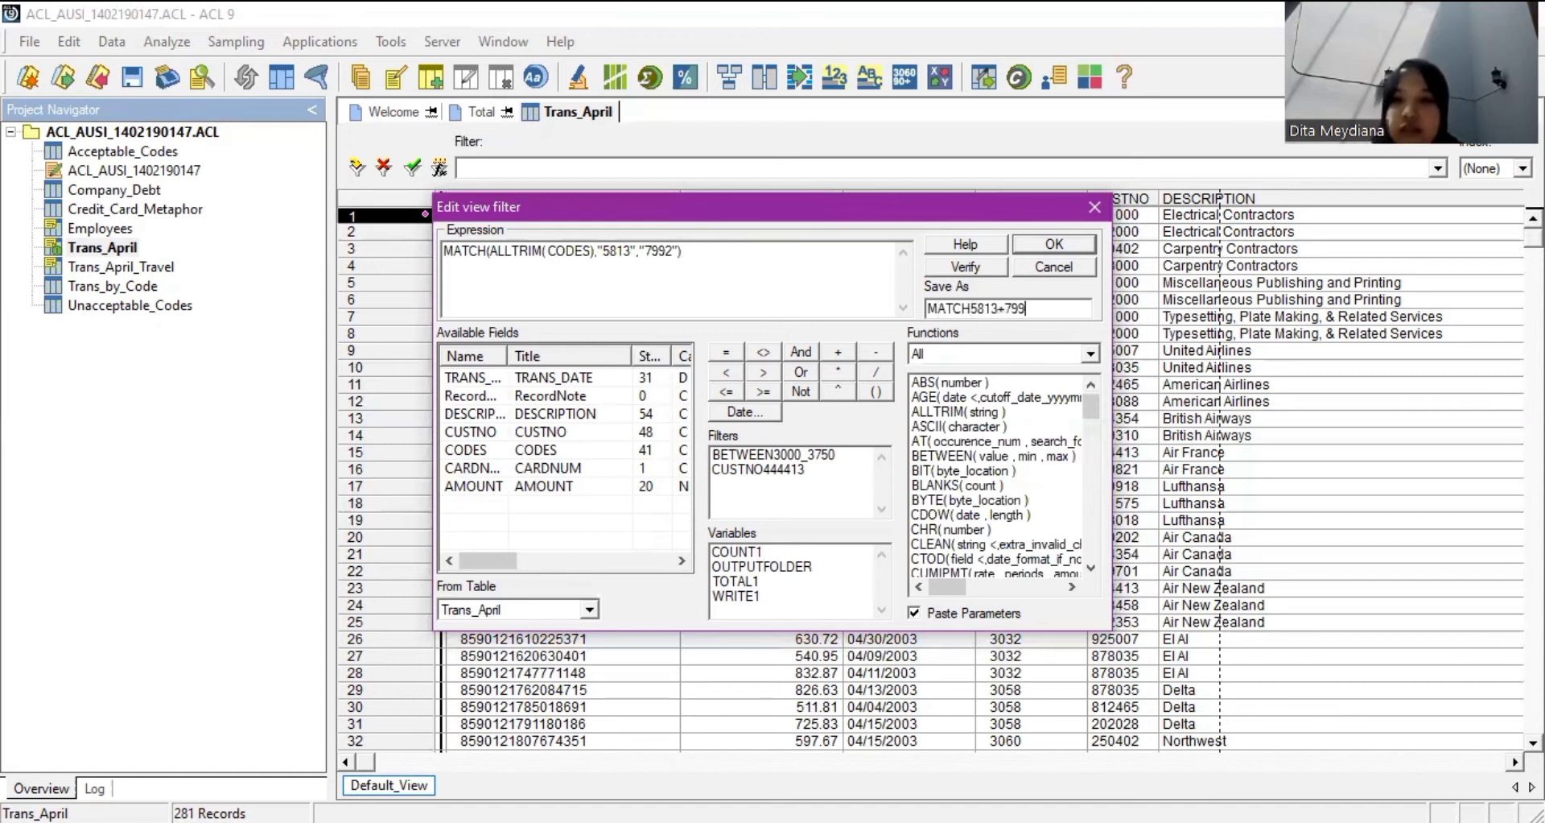
{"action": "type", "text": "2"}
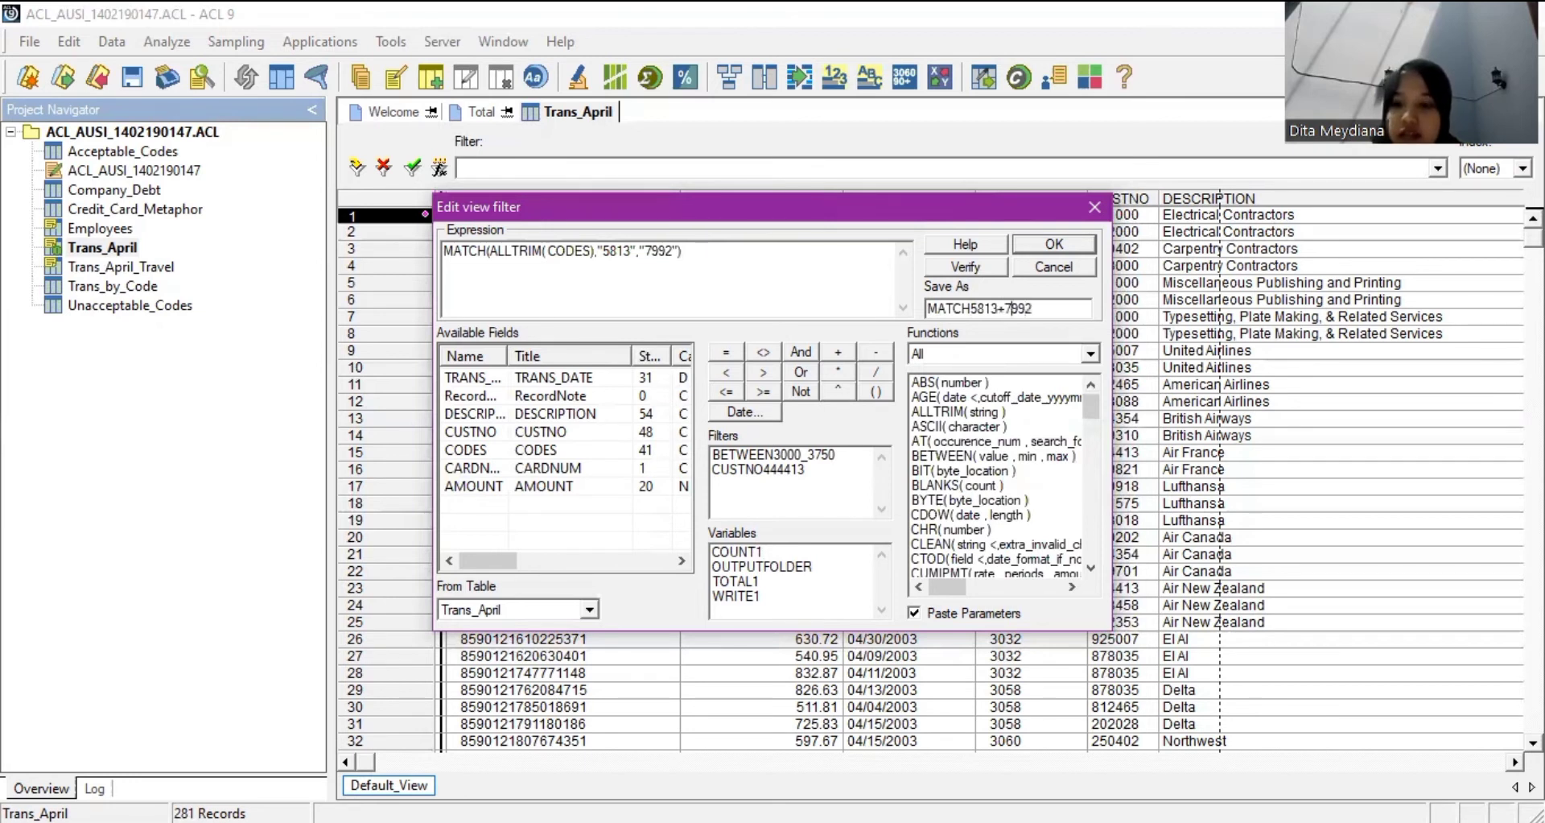
{"action": "left_click", "coordinate": [1009, 308]}
{"action": "key", "text": "BackSpace"}
{"action": "type", "text": "_"}
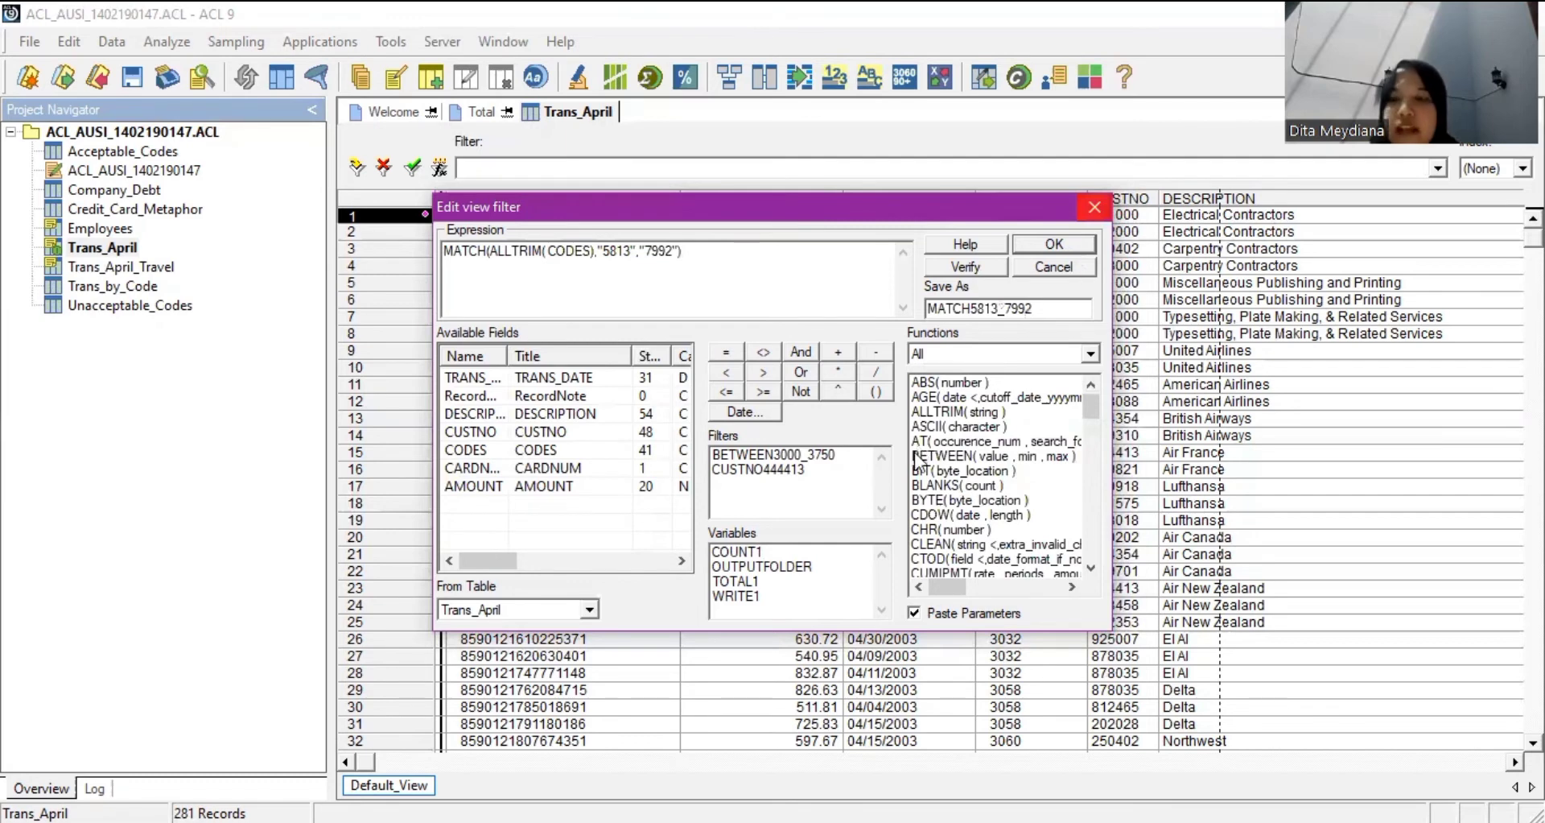
{"action": "key", "text": "Return"}
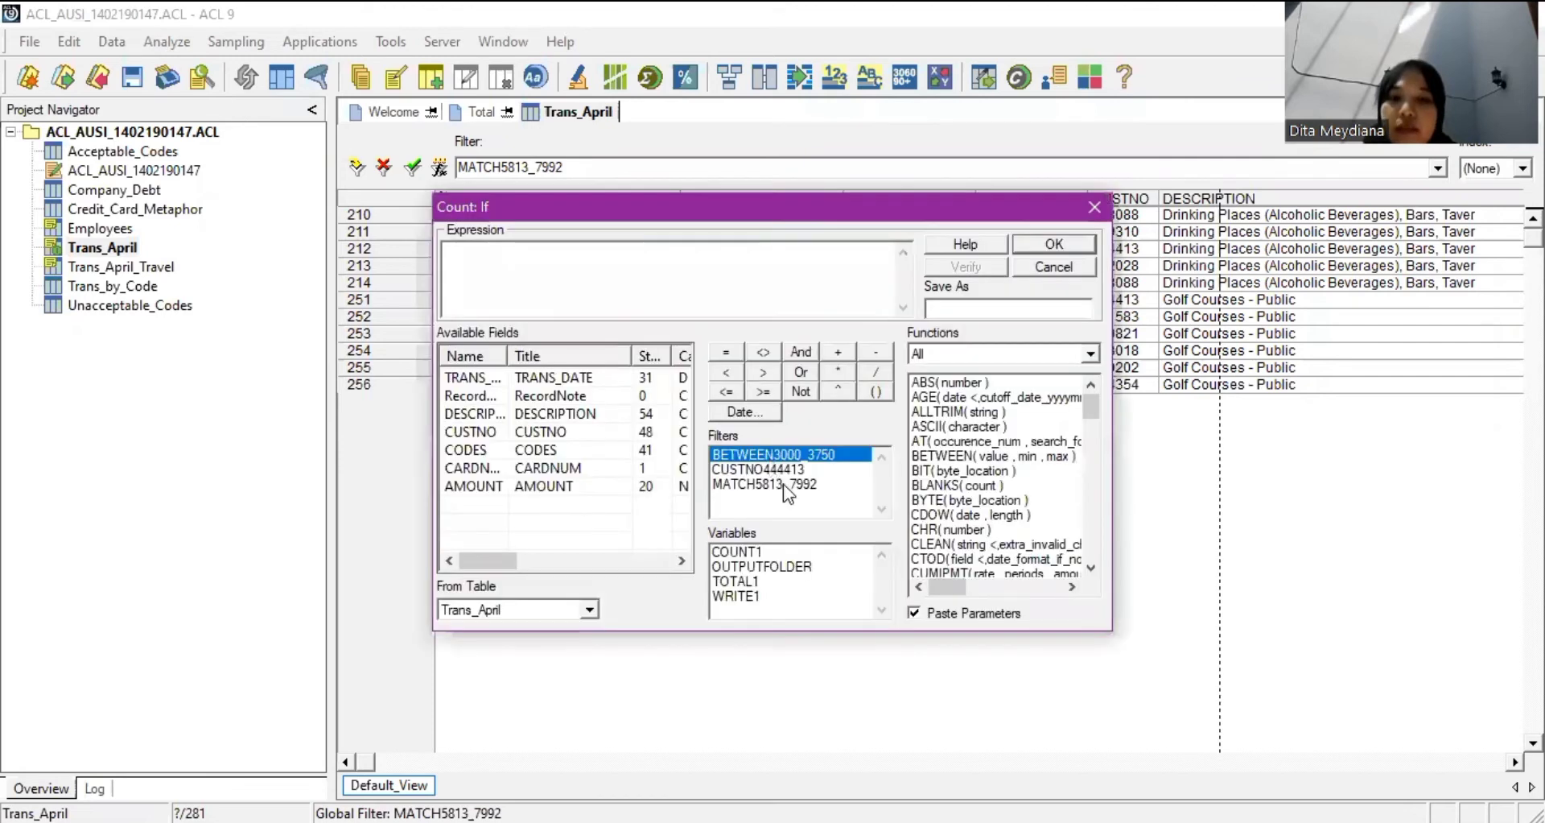
Count Trans_April records meeting the MATCH5813_7992 condition (11) and reopen the table.
{"action": "left_click", "coordinate": [773, 468]}
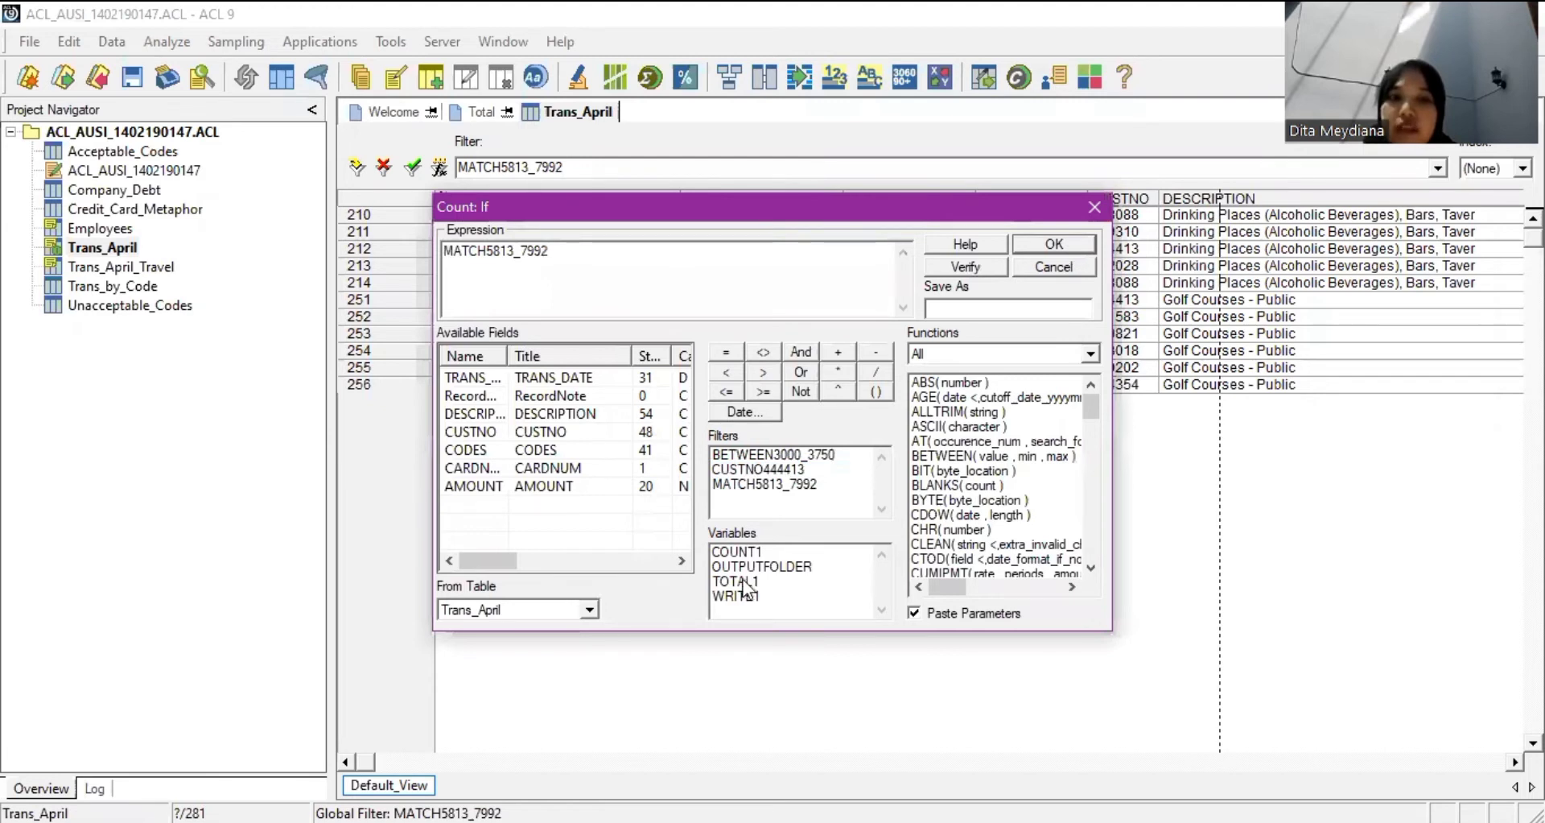
{"action": "key", "text": "Return"}
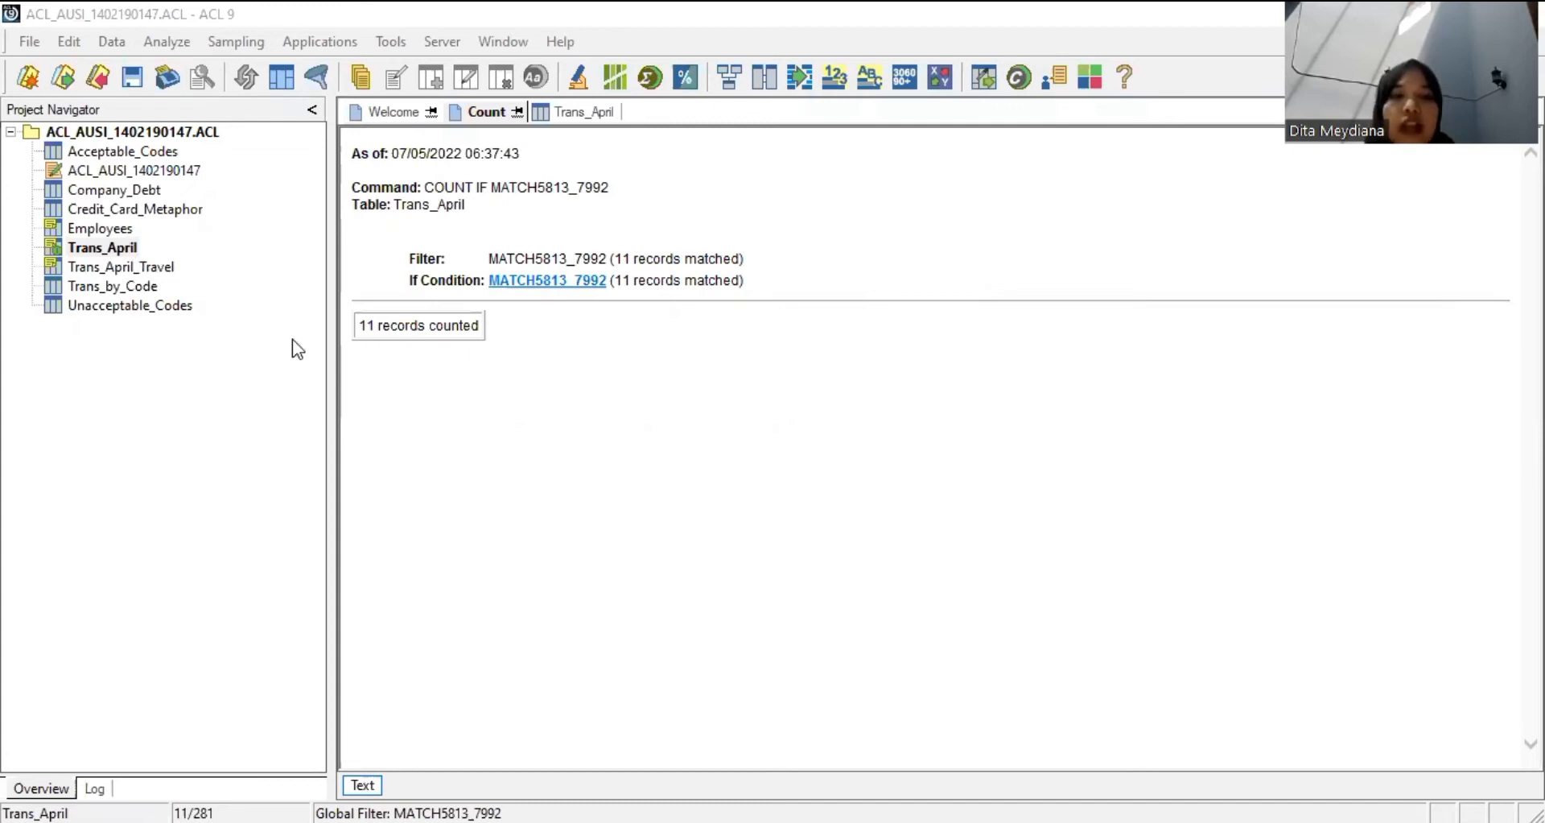
{"action": "left_click", "coordinate": [123, 251]}
{"action": "double_click", "coordinate": [123, 252]}
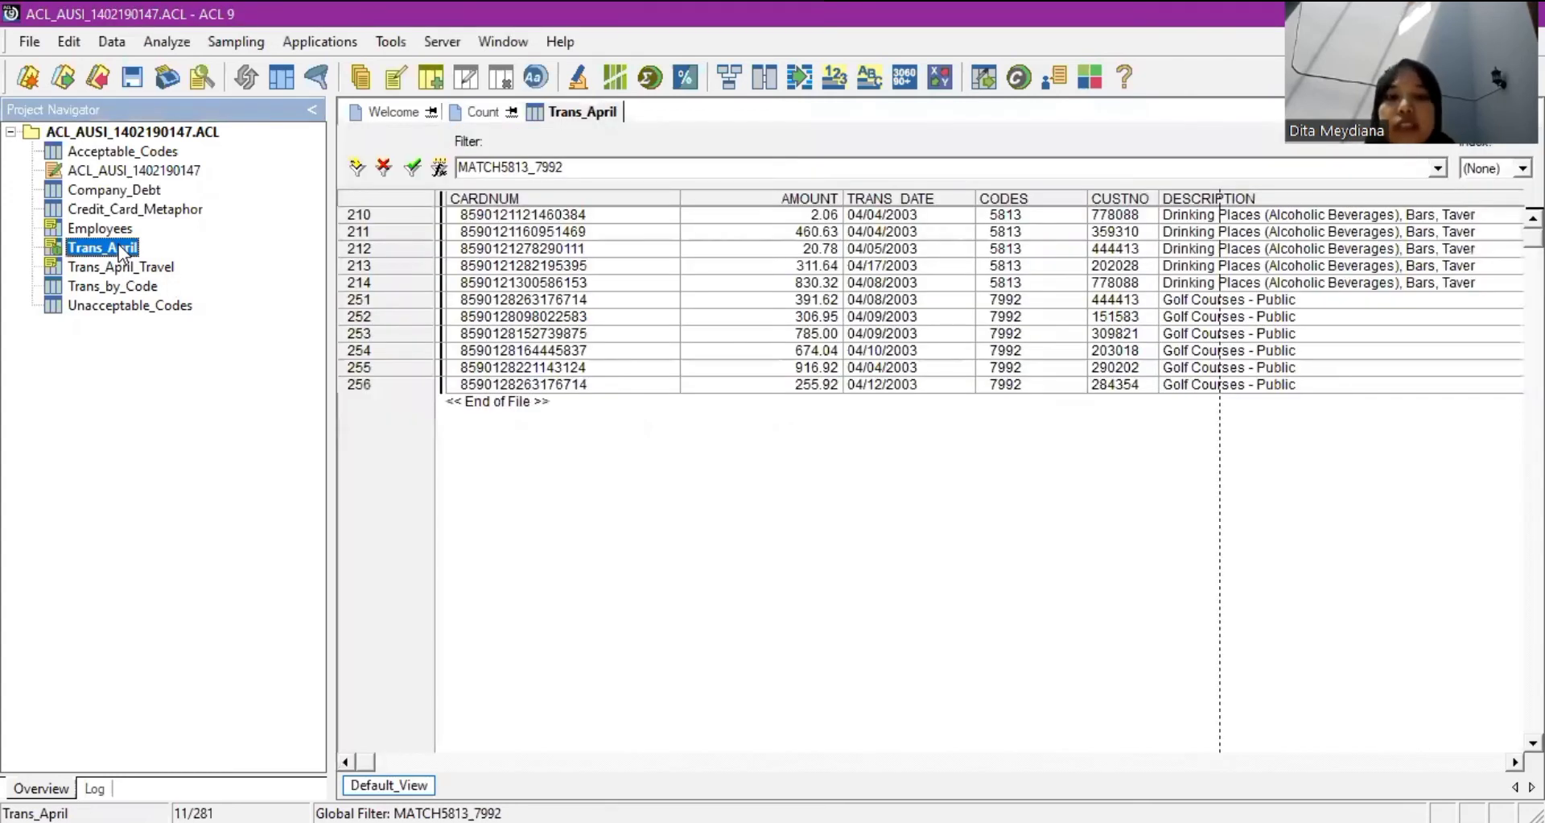
{"action": "left_click", "coordinate": [169, 42]}
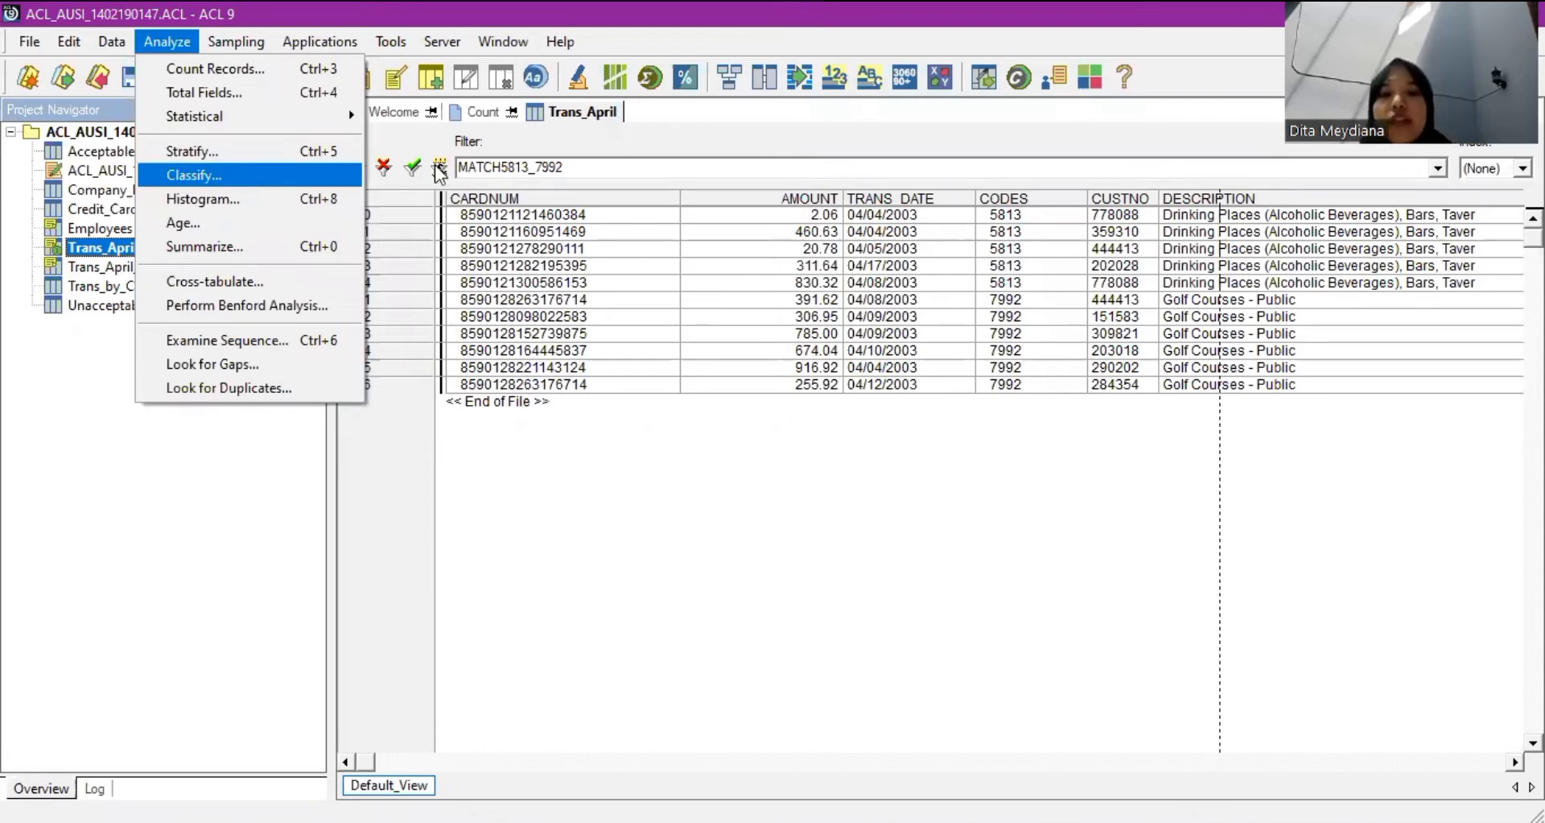
Classify filtered Trans_April on CARDNUM with AMOUNT subtotals into table Trans_April_by_CCN.
{"action": "left_click", "coordinate": [259, 178]}
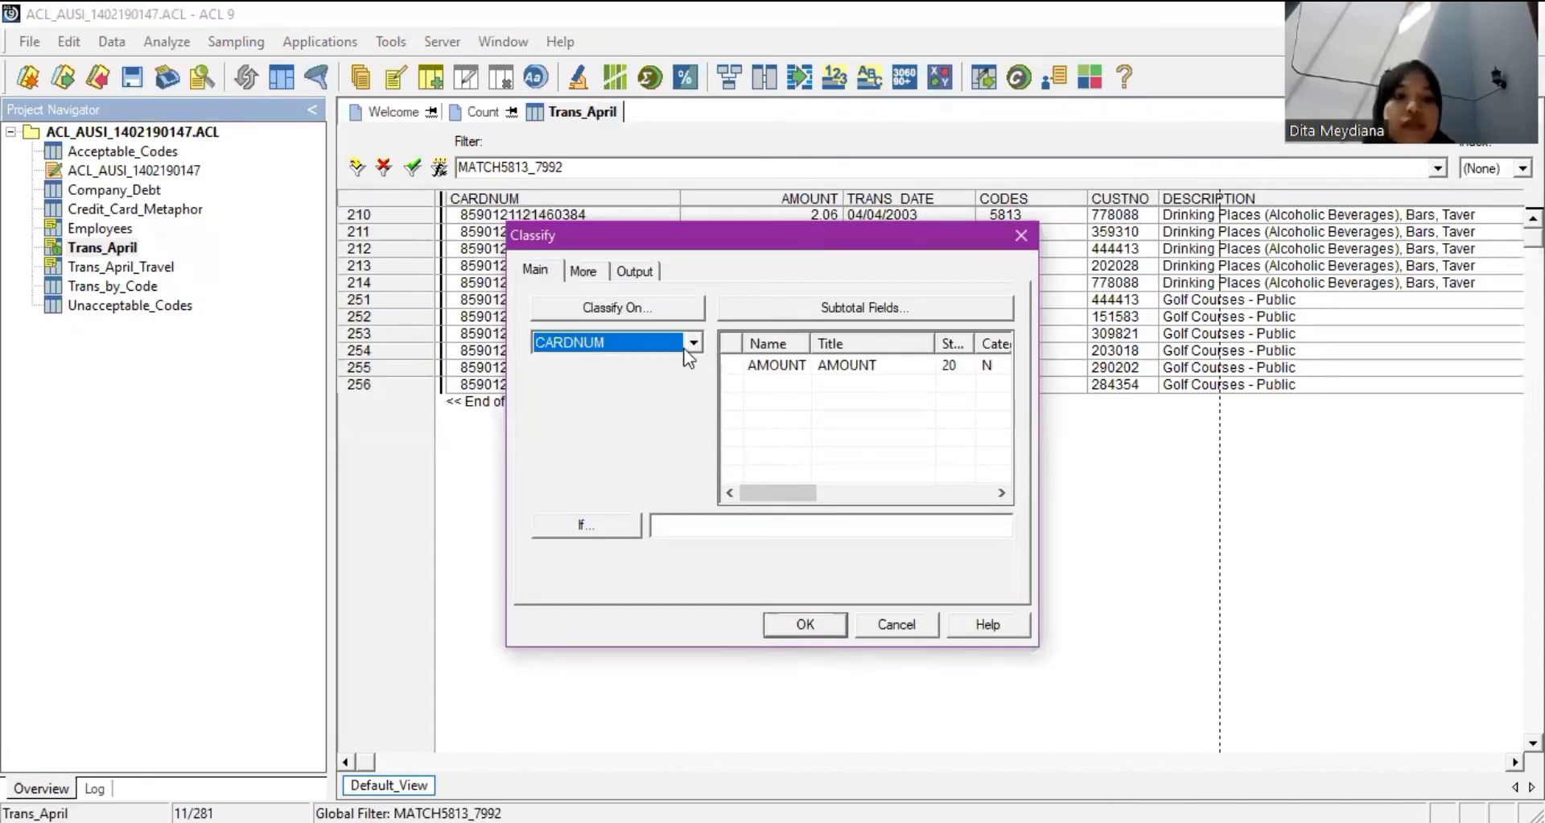
{"action": "left_click", "coordinate": [795, 367]}
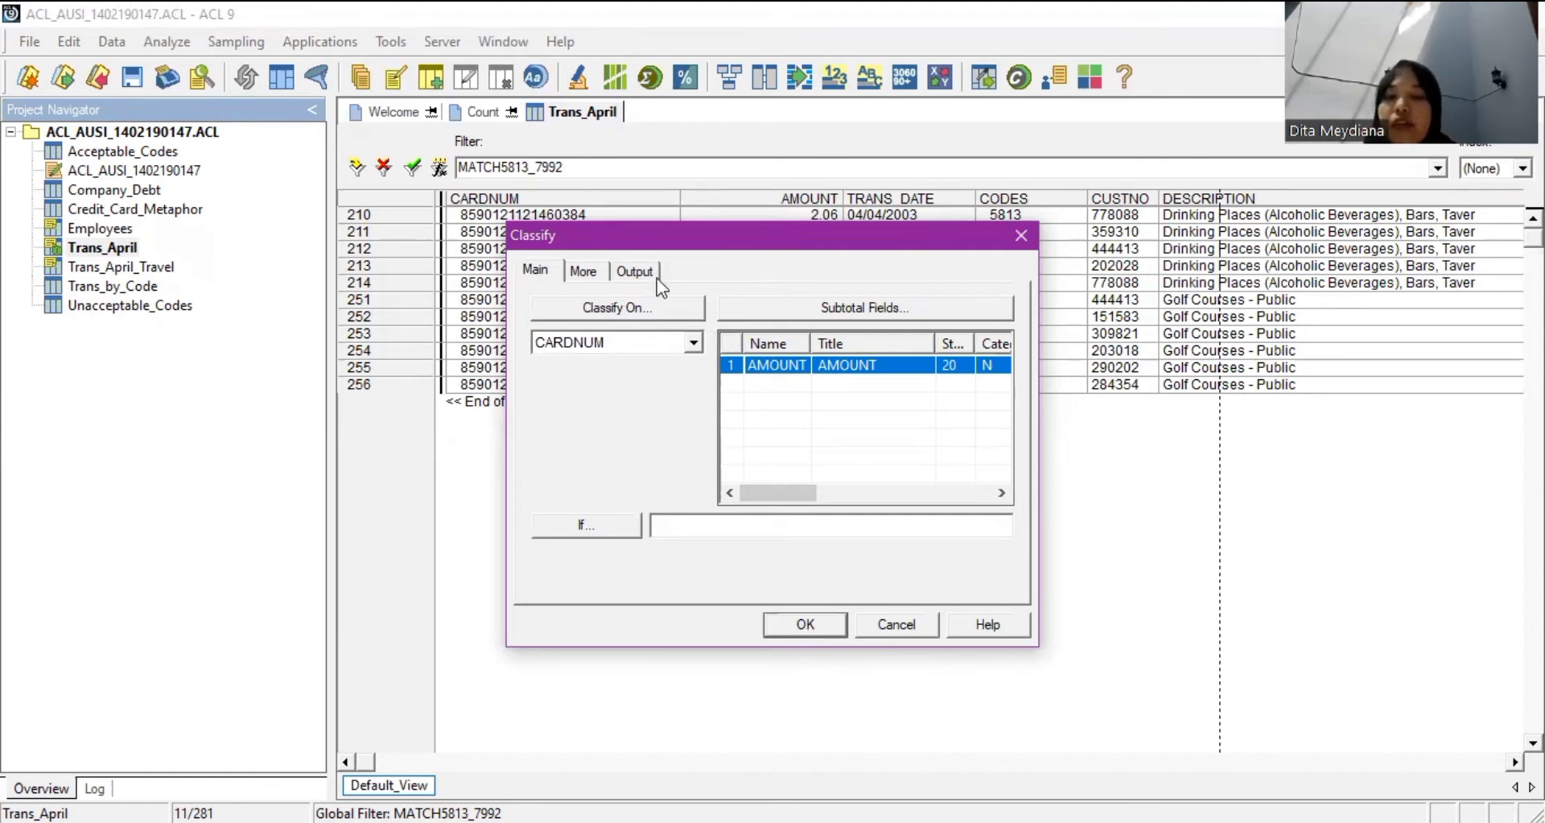
{"action": "left_click", "coordinate": [636, 271]}
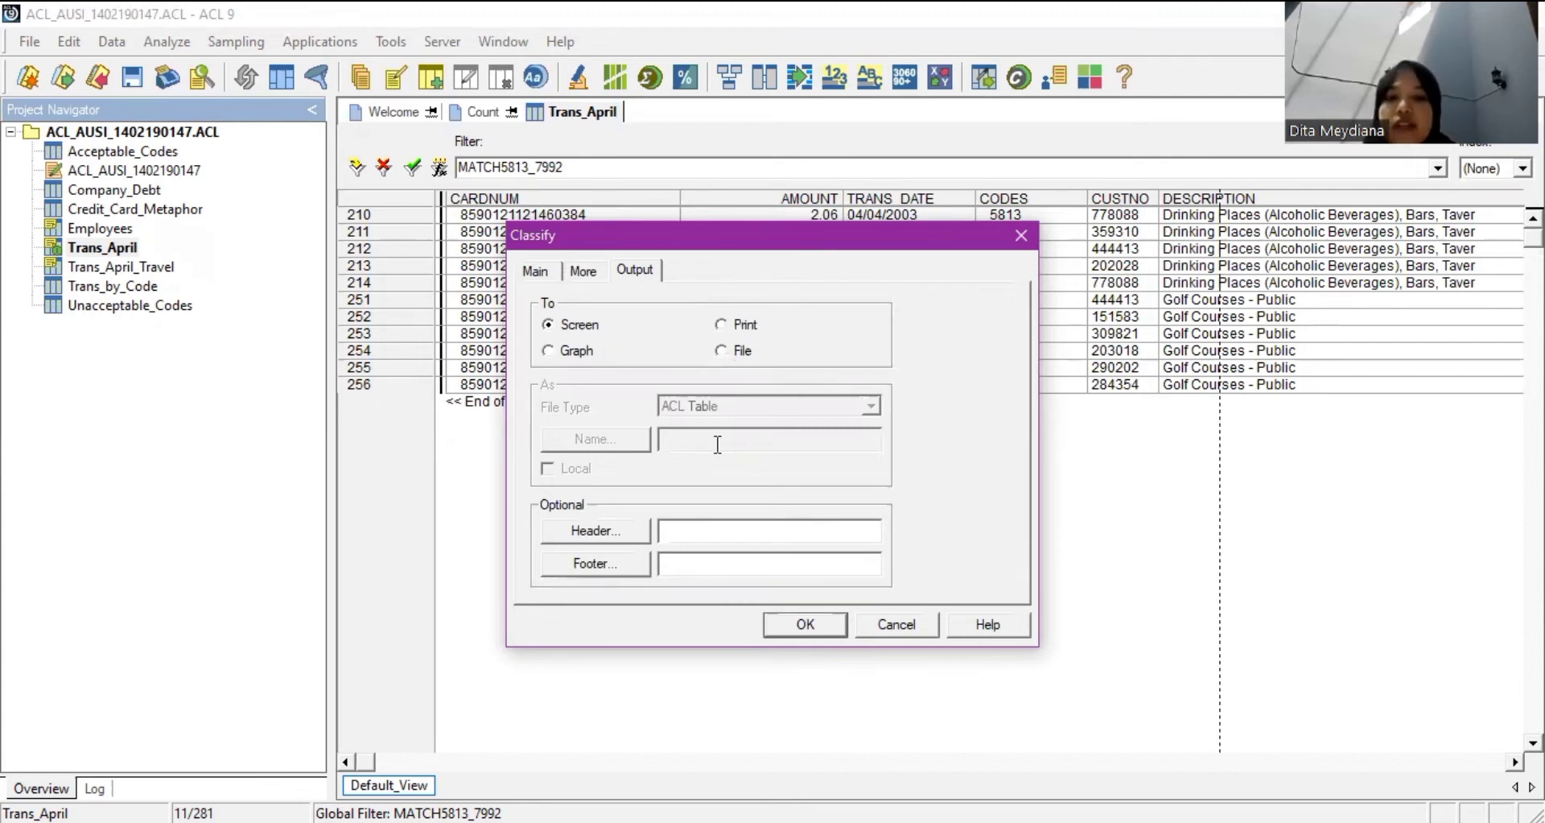
{"action": "left_click", "coordinate": [725, 351]}
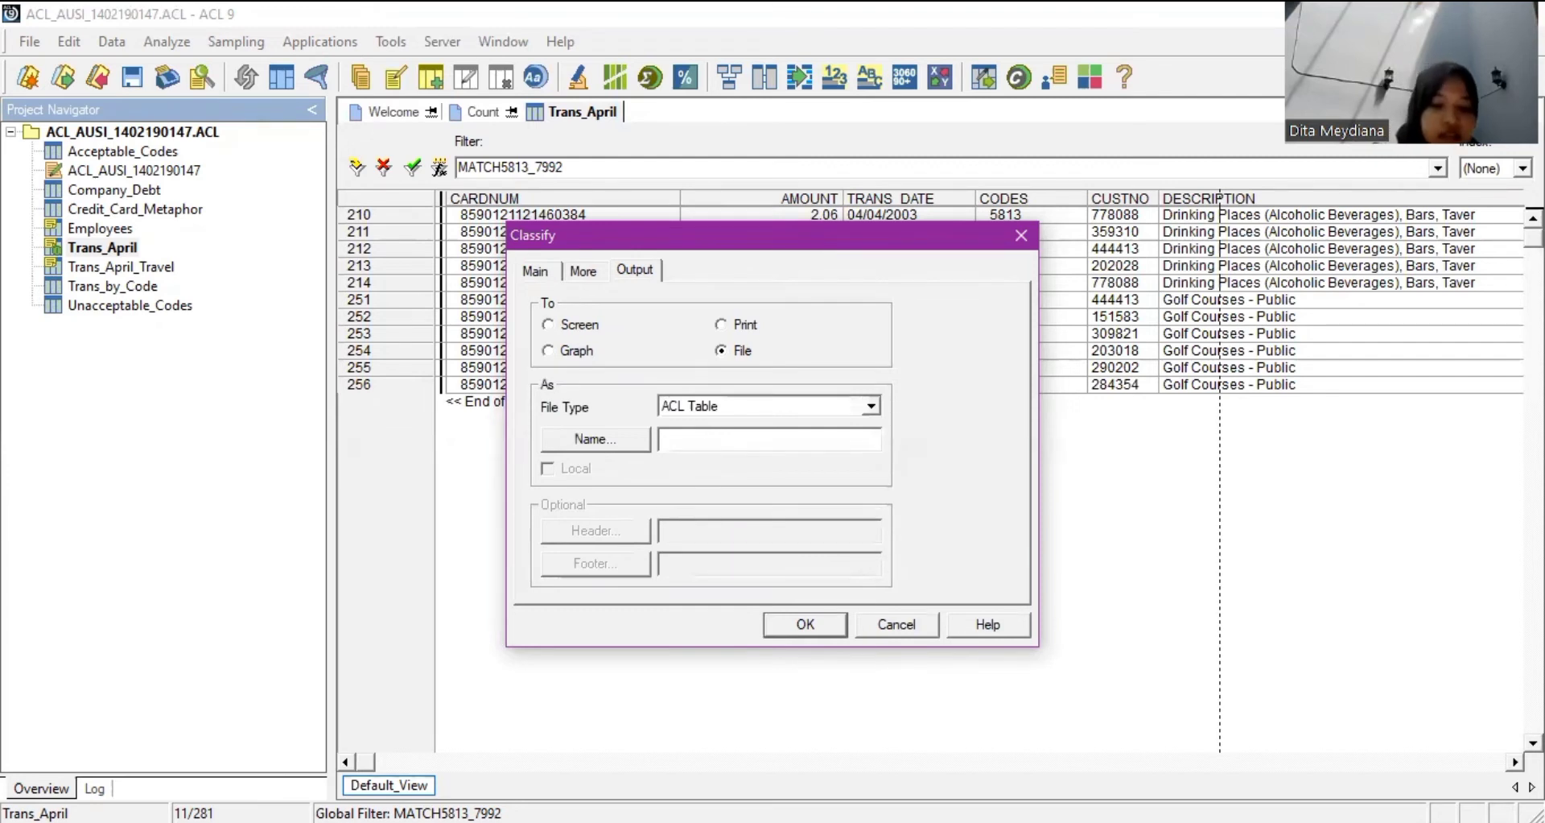
{"action": "type", "text": "Tran"}
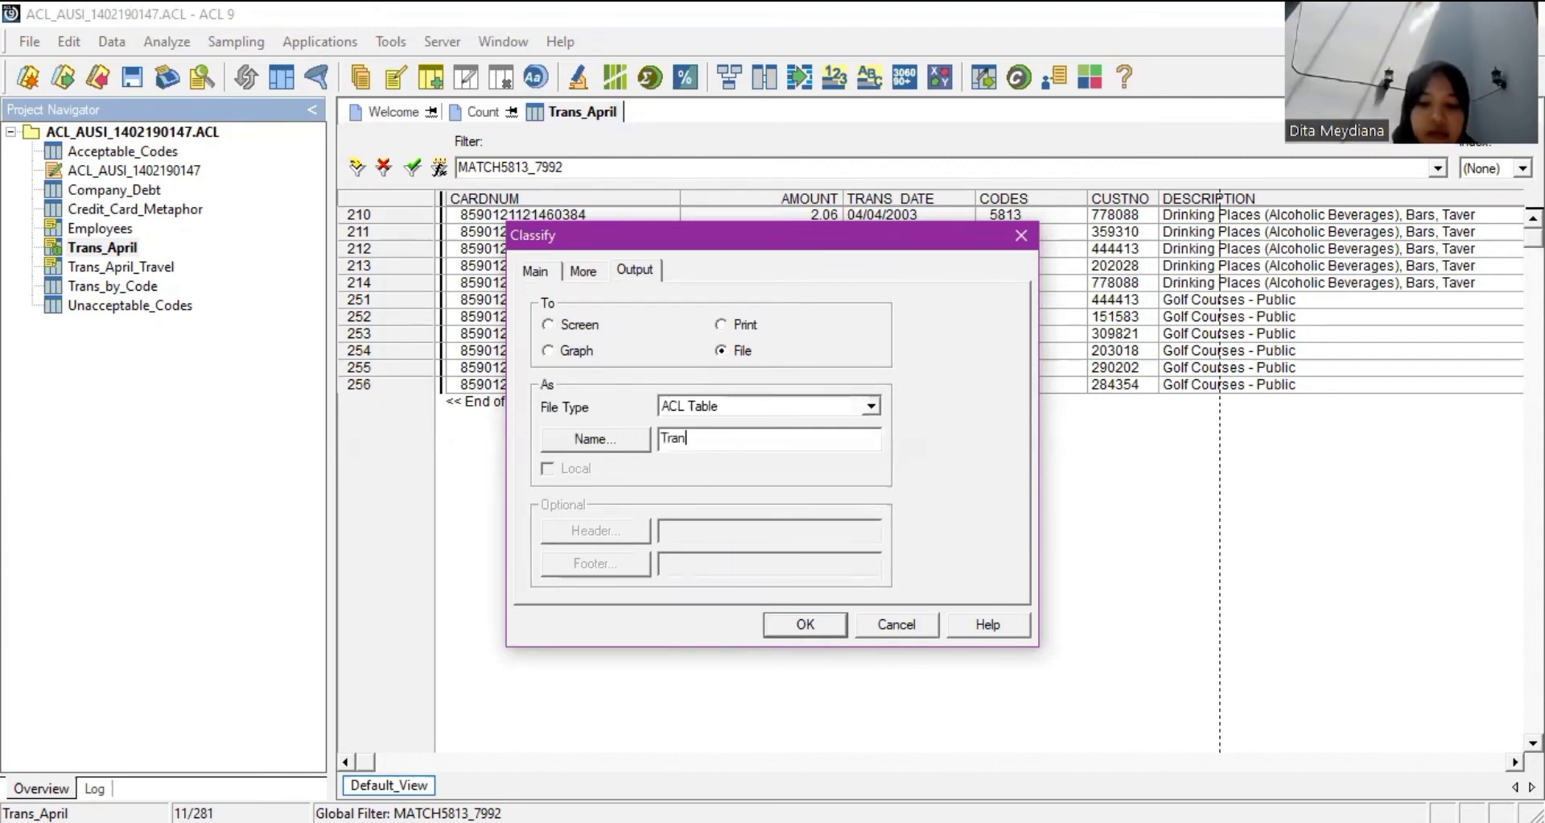
{"action": "type", "text": "s_A"}
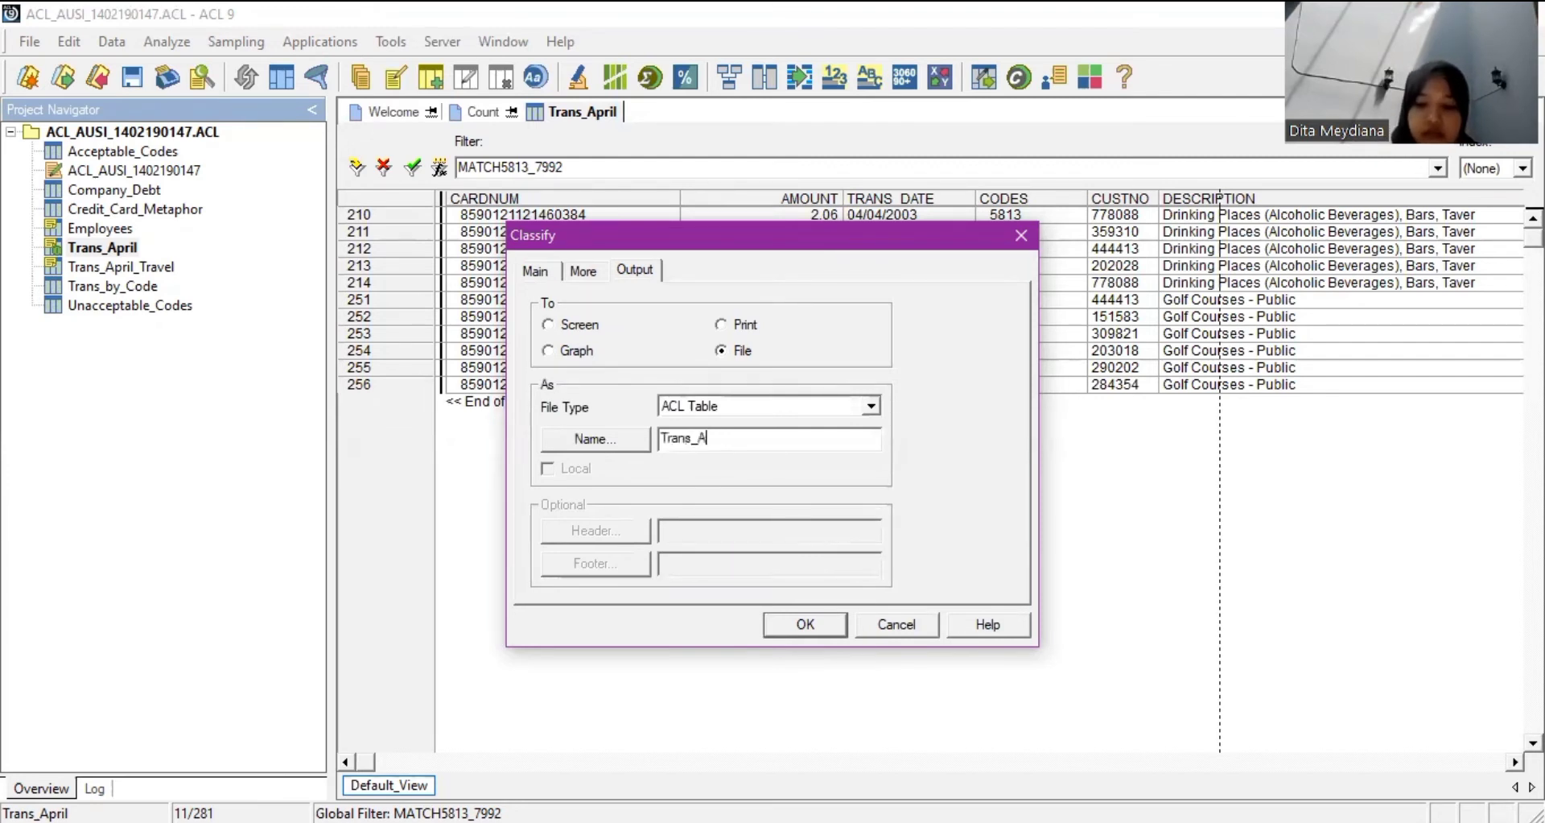
{"action": "type", "text": "pril_"}
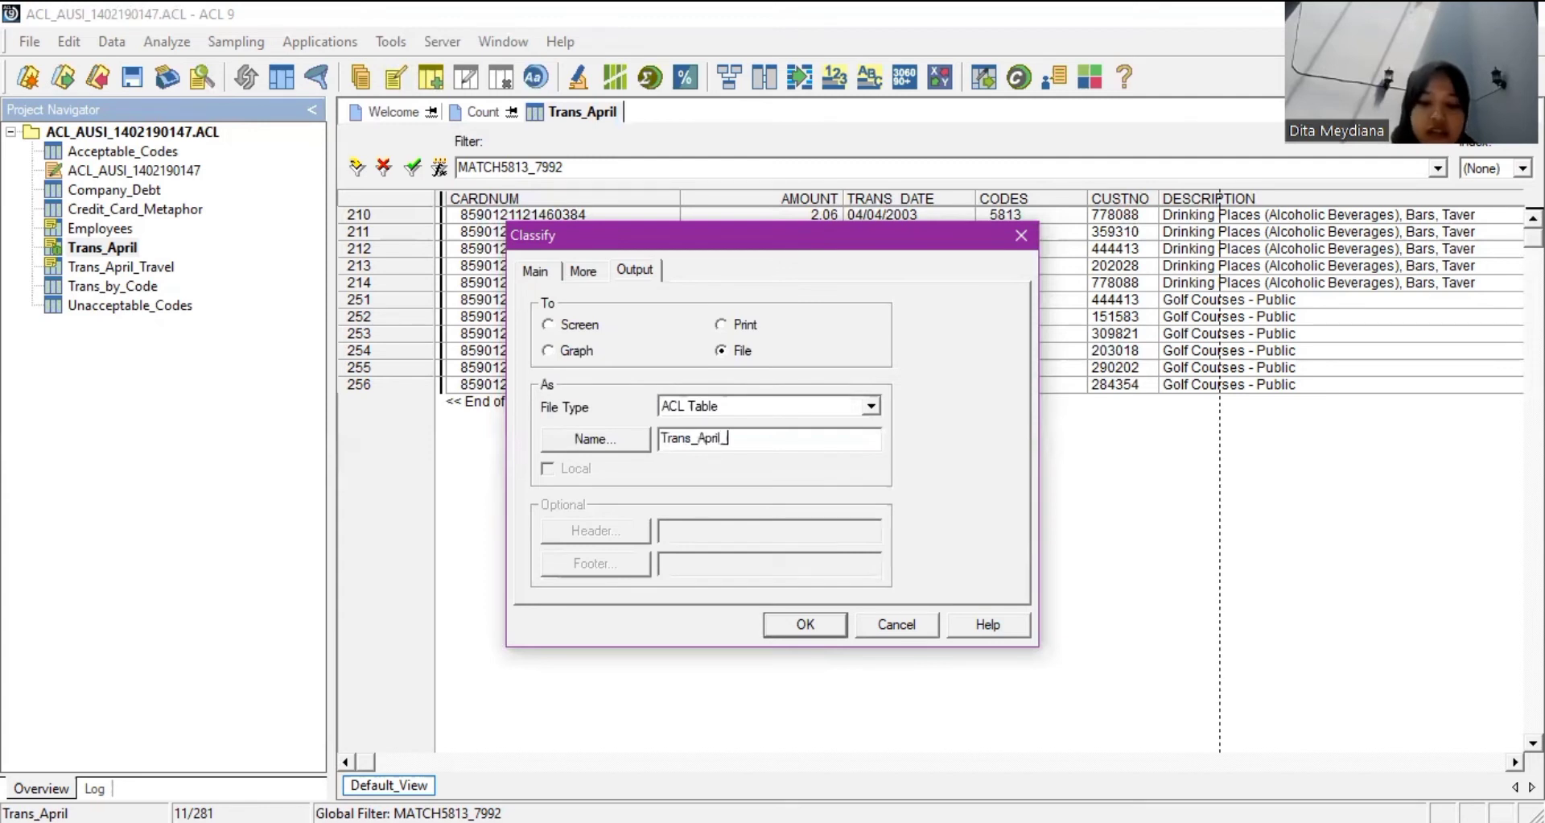
{"action": "type", "text": "by_CC"}
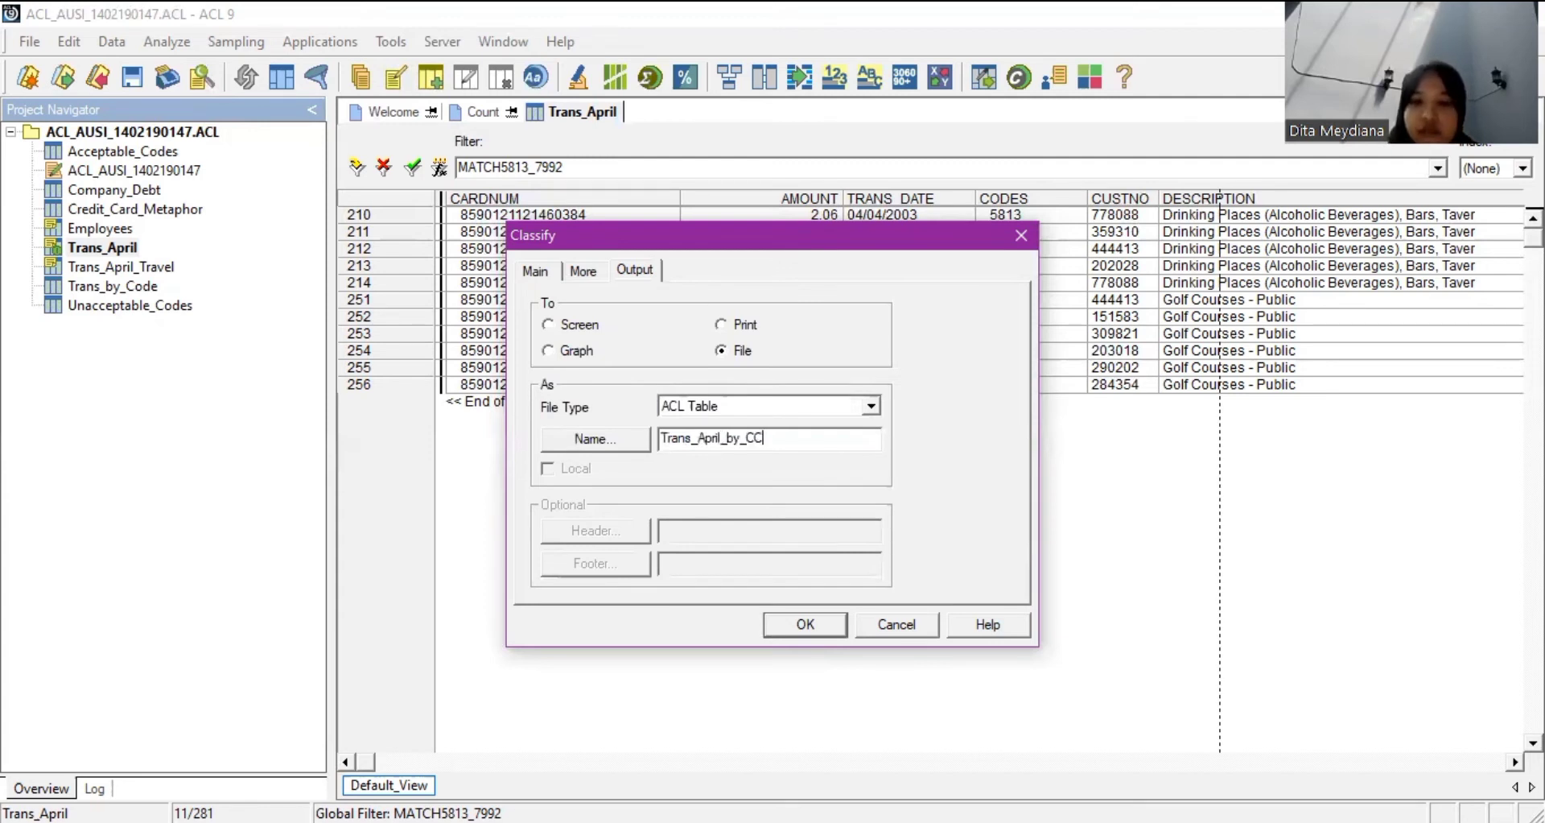
{"action": "type", "text": "N"}
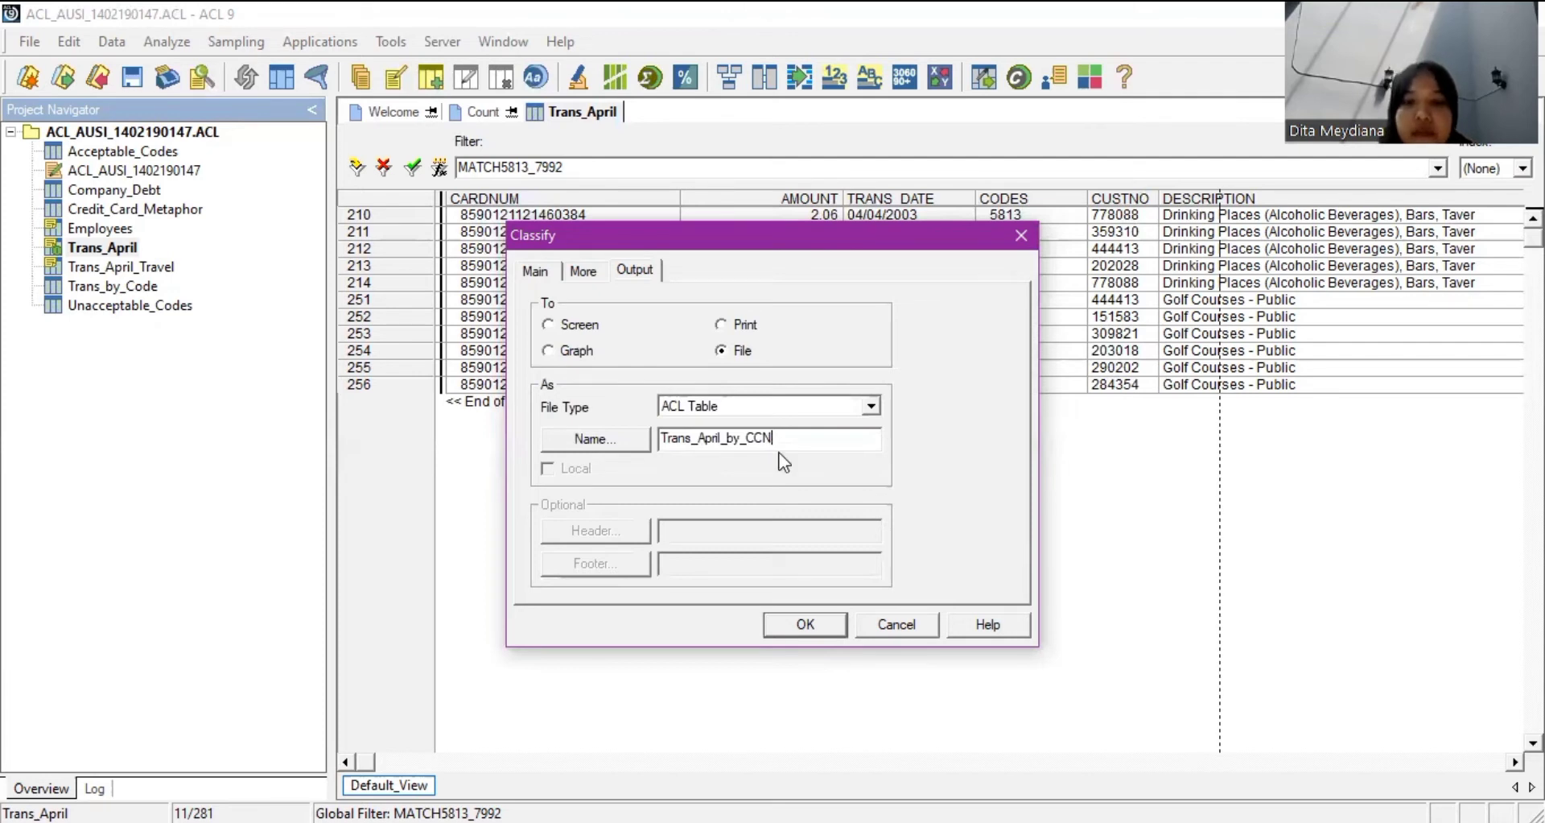
{"action": "left_click", "coordinate": [829, 625]}
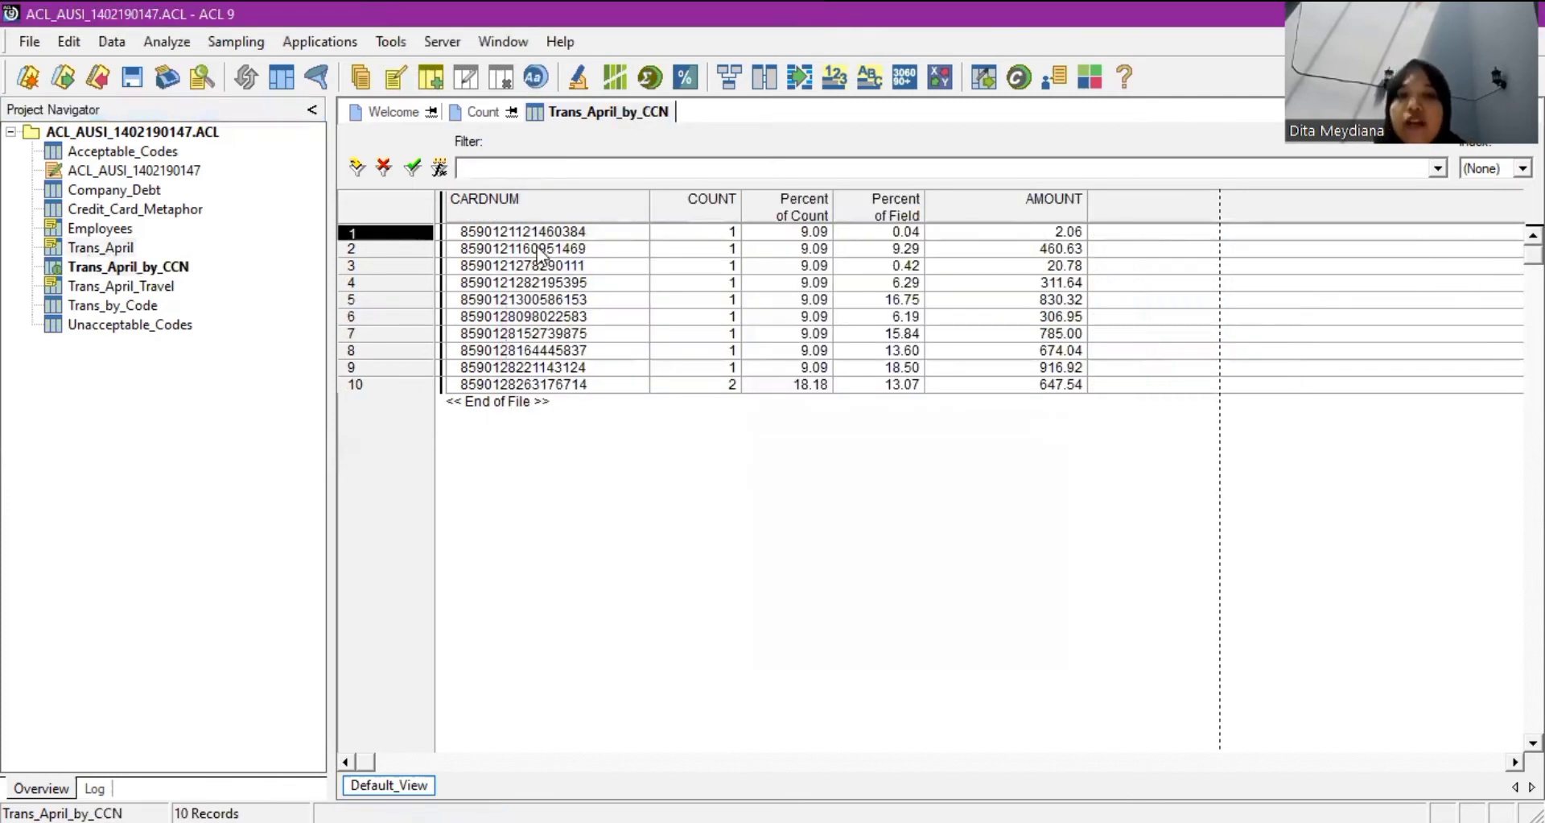
Remove both percent columns from the Trans_April_by_CCN view, keeping CARDNUM, COUNT and AMOUNT.
{"action": "right_click", "coordinate": [804, 203]}
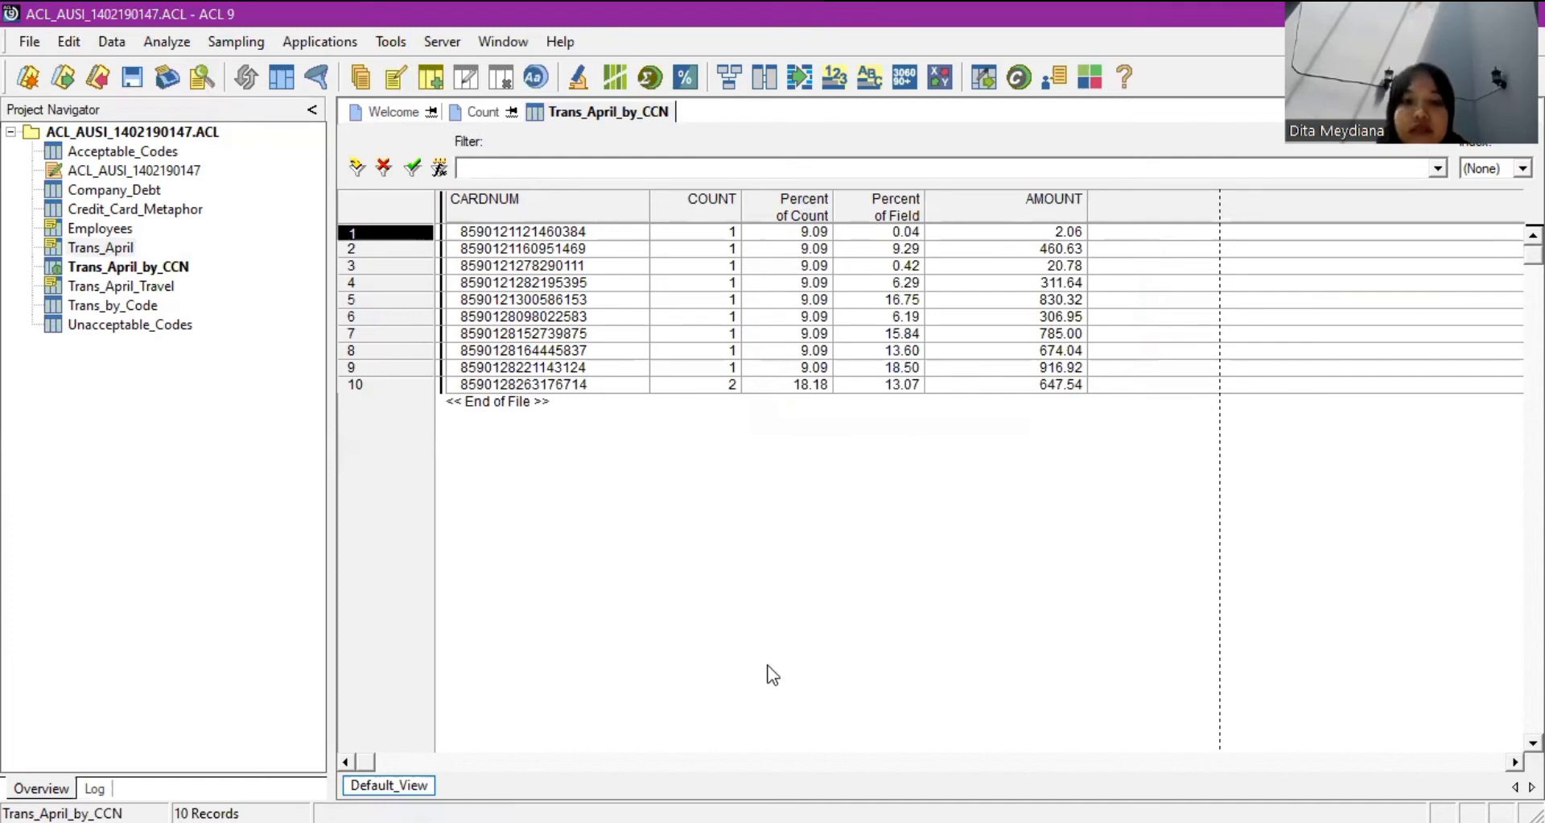
{"action": "left_click", "coordinate": [805, 203]}
{"action": "left_click", "coordinate": [805, 202]}
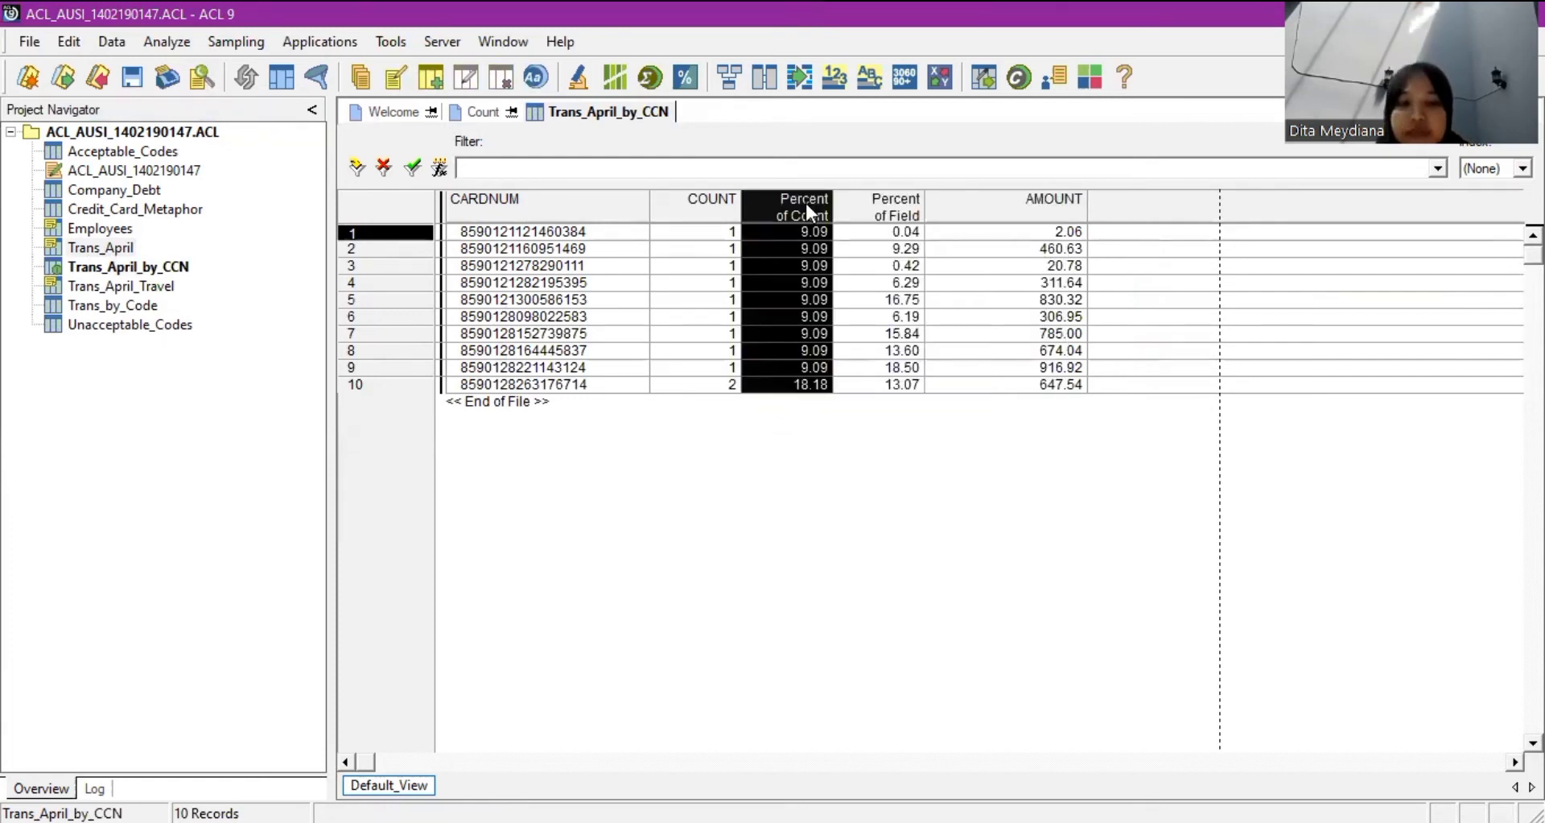
{"action": "right_click", "coordinate": [805, 202]}
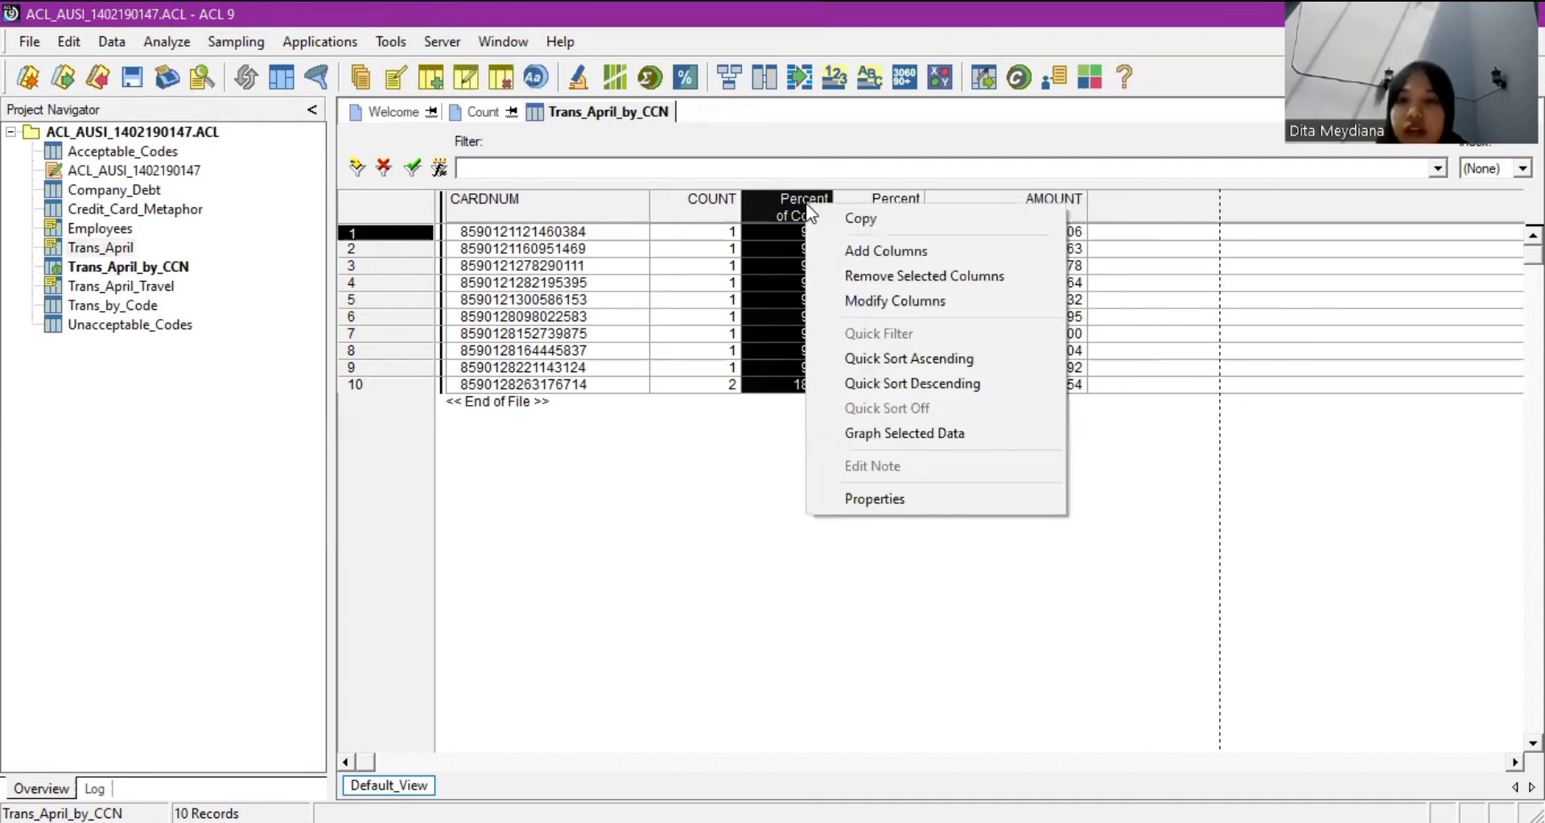
{"action": "left_click", "coordinate": [725, 531]}
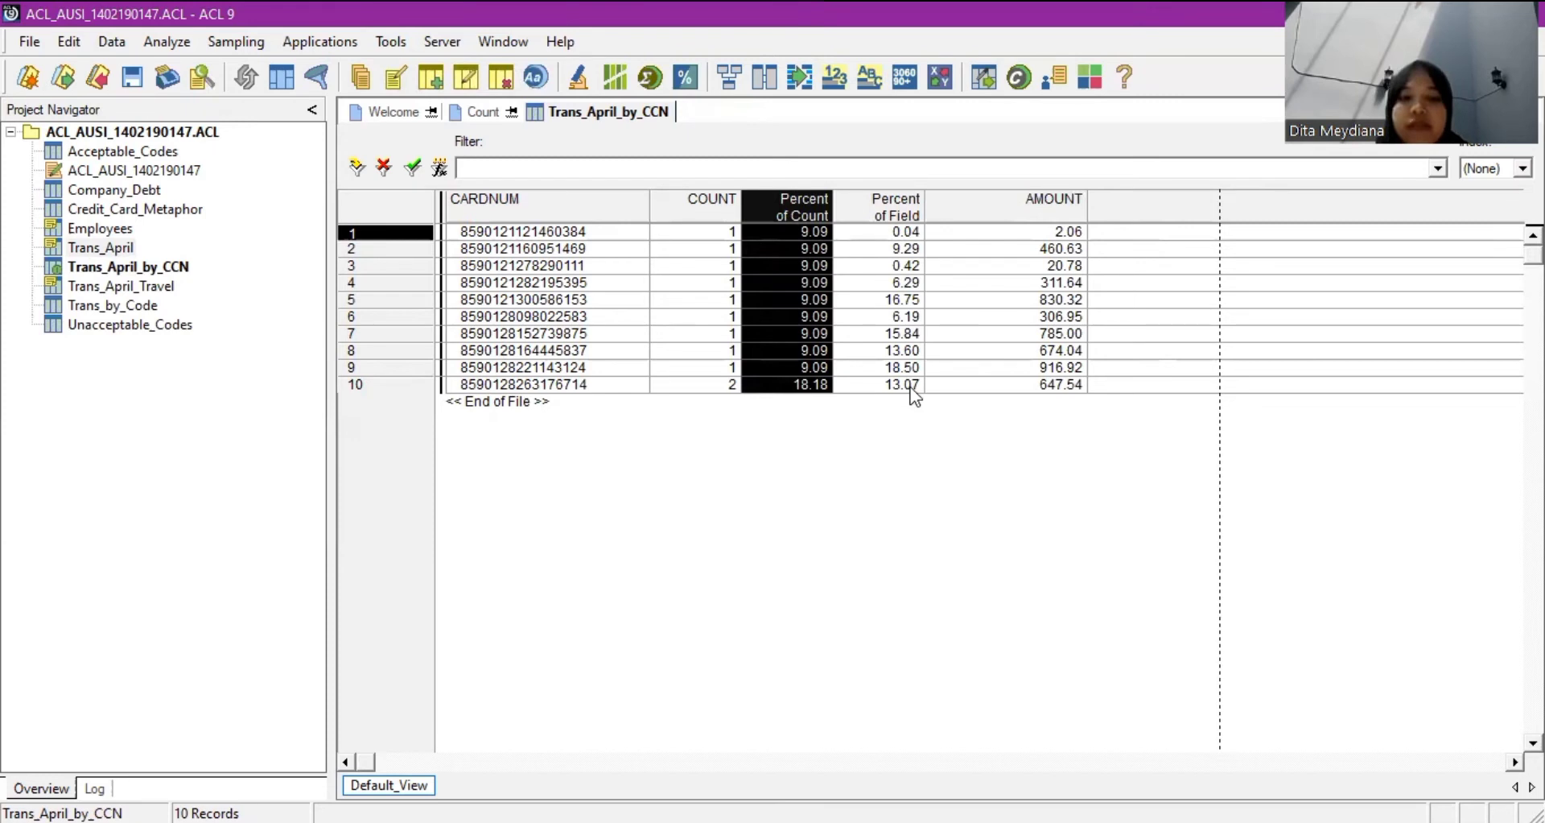
{"action": "key", "text": "Delete"}
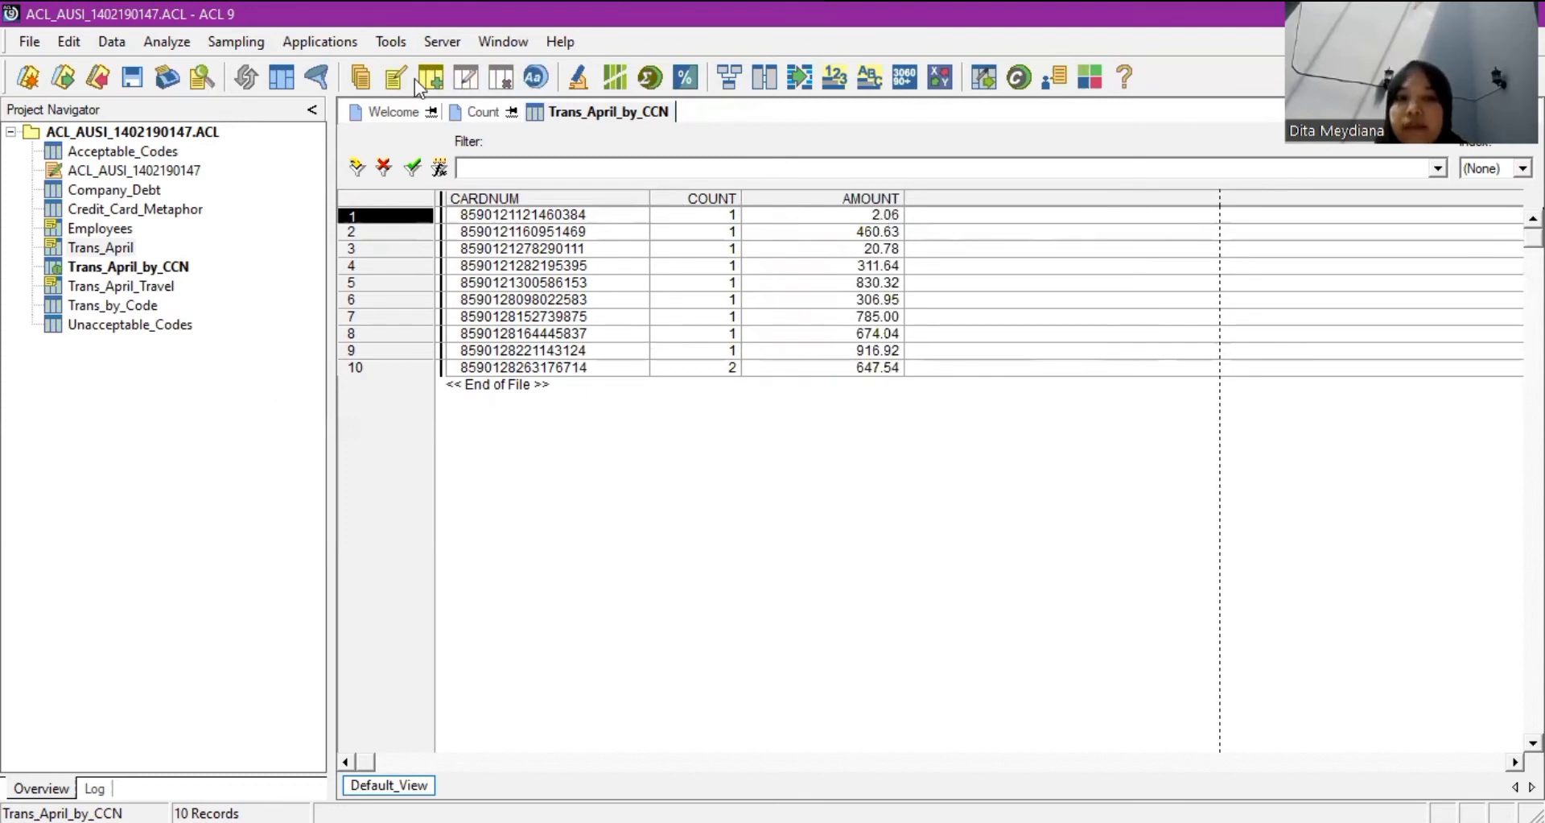
Save the project and close the Trans_April_by_CCN table view.
{"action": "left_click", "coordinate": [133, 78]}
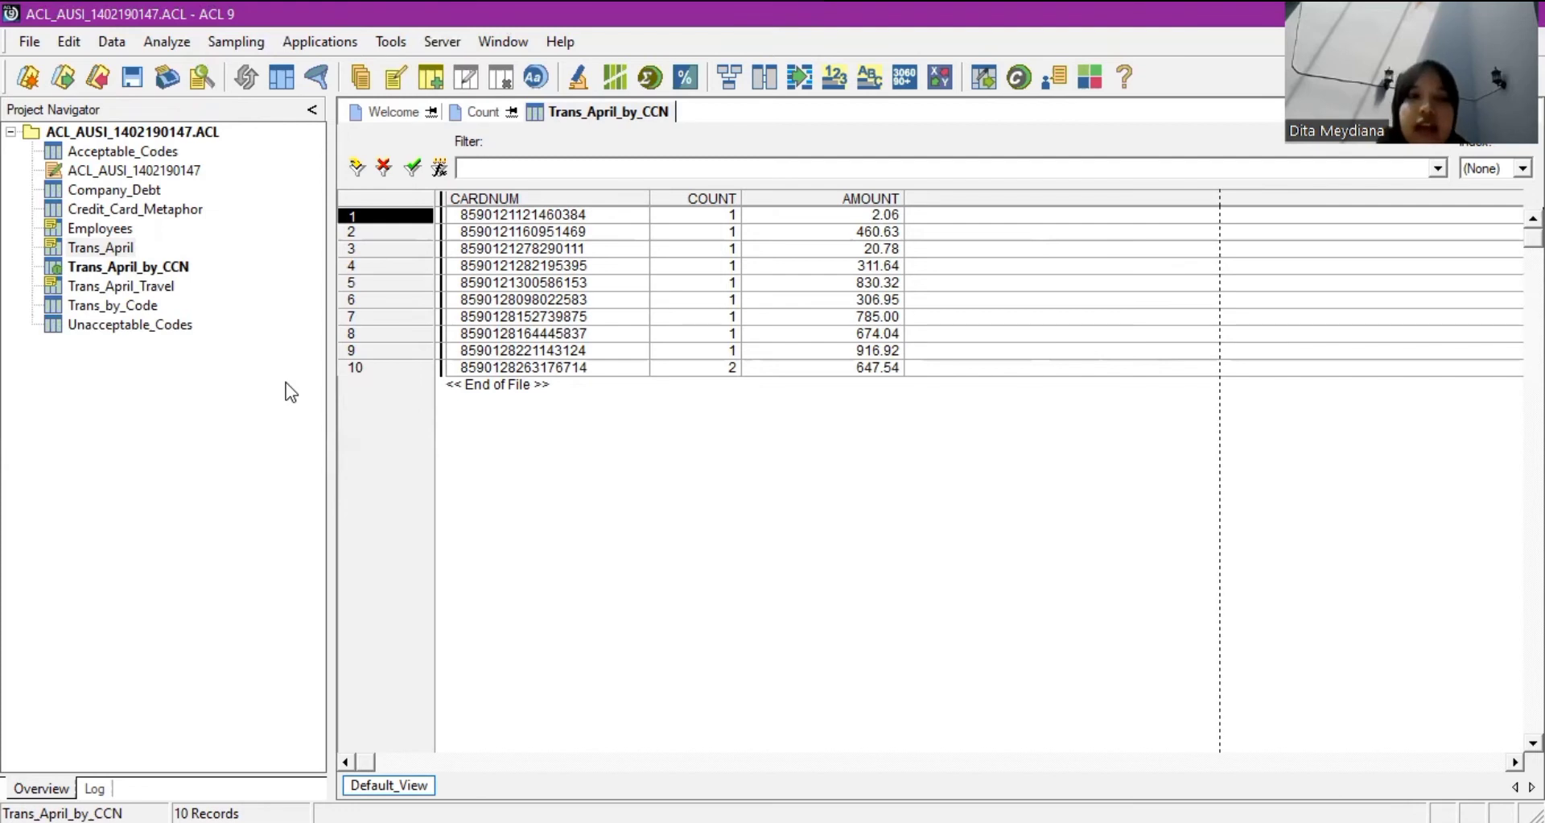
{"action": "left_click", "coordinate": [172, 270]}
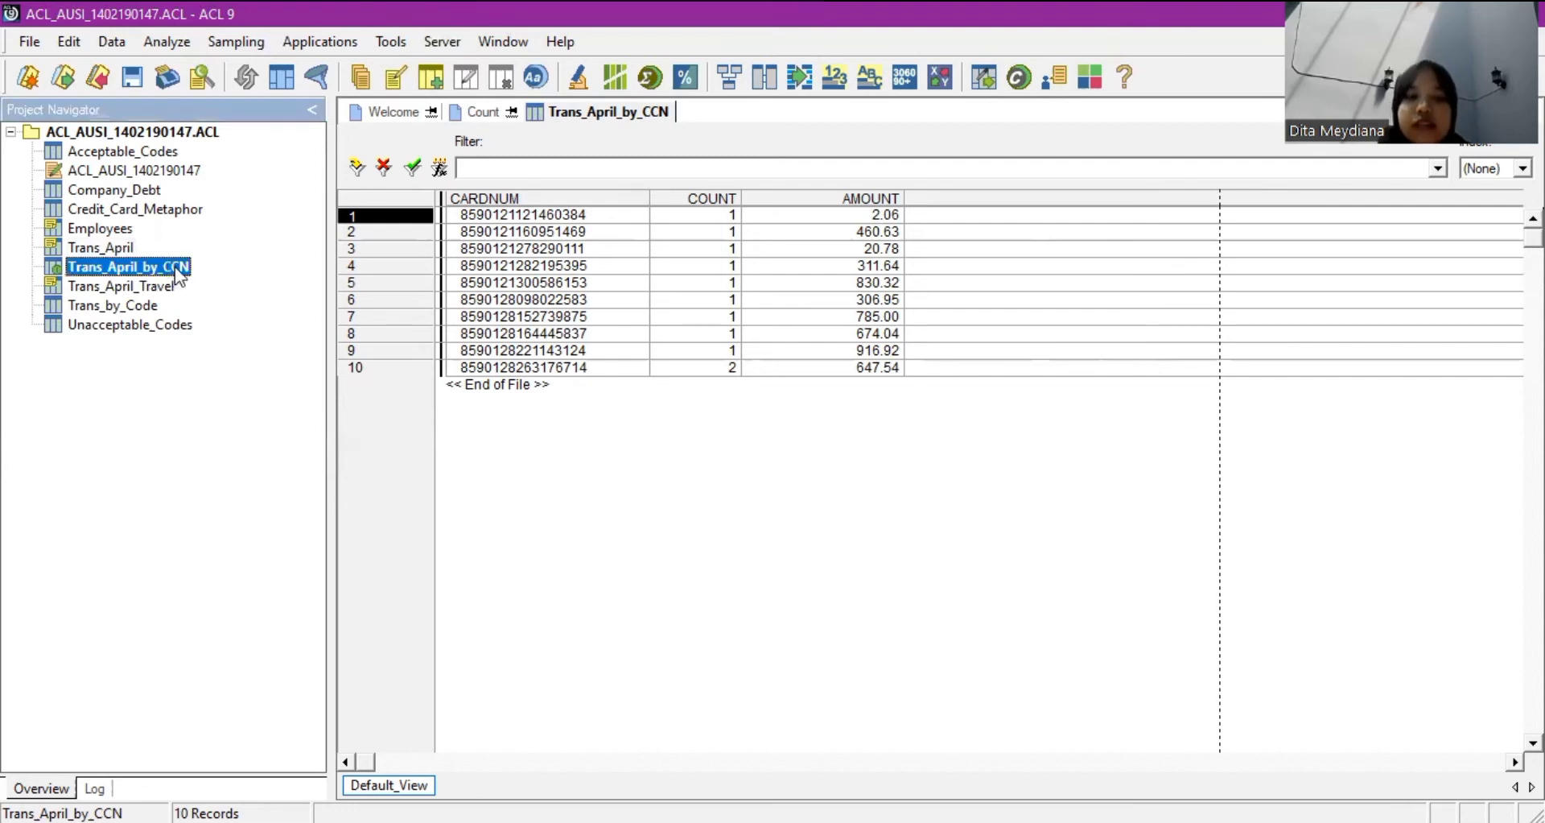
{"action": "left_click", "coordinate": [525, 547]}
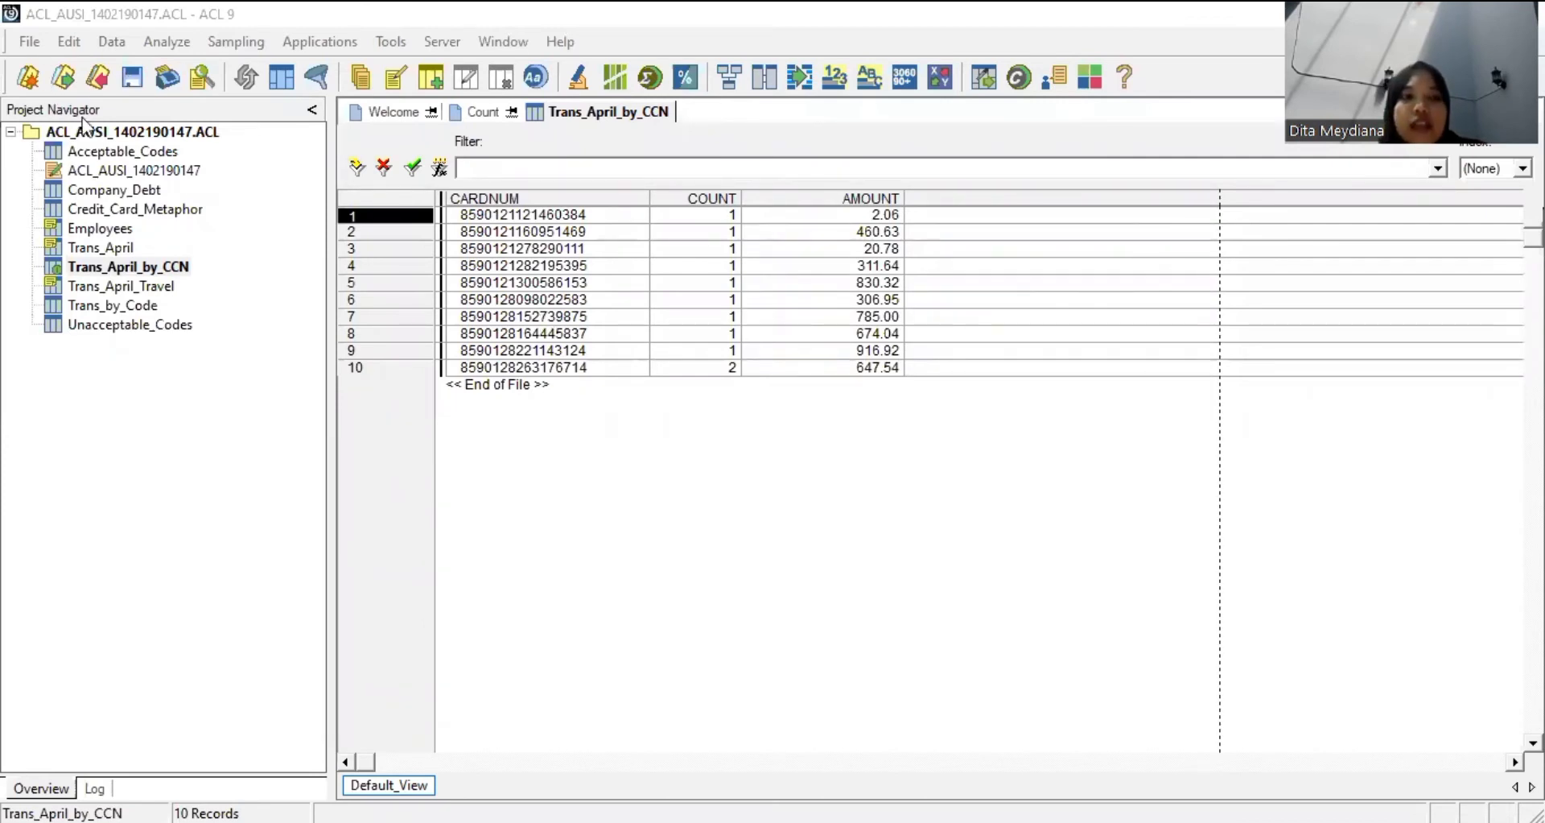
{"action": "left_click", "coordinate": [24, 64]}
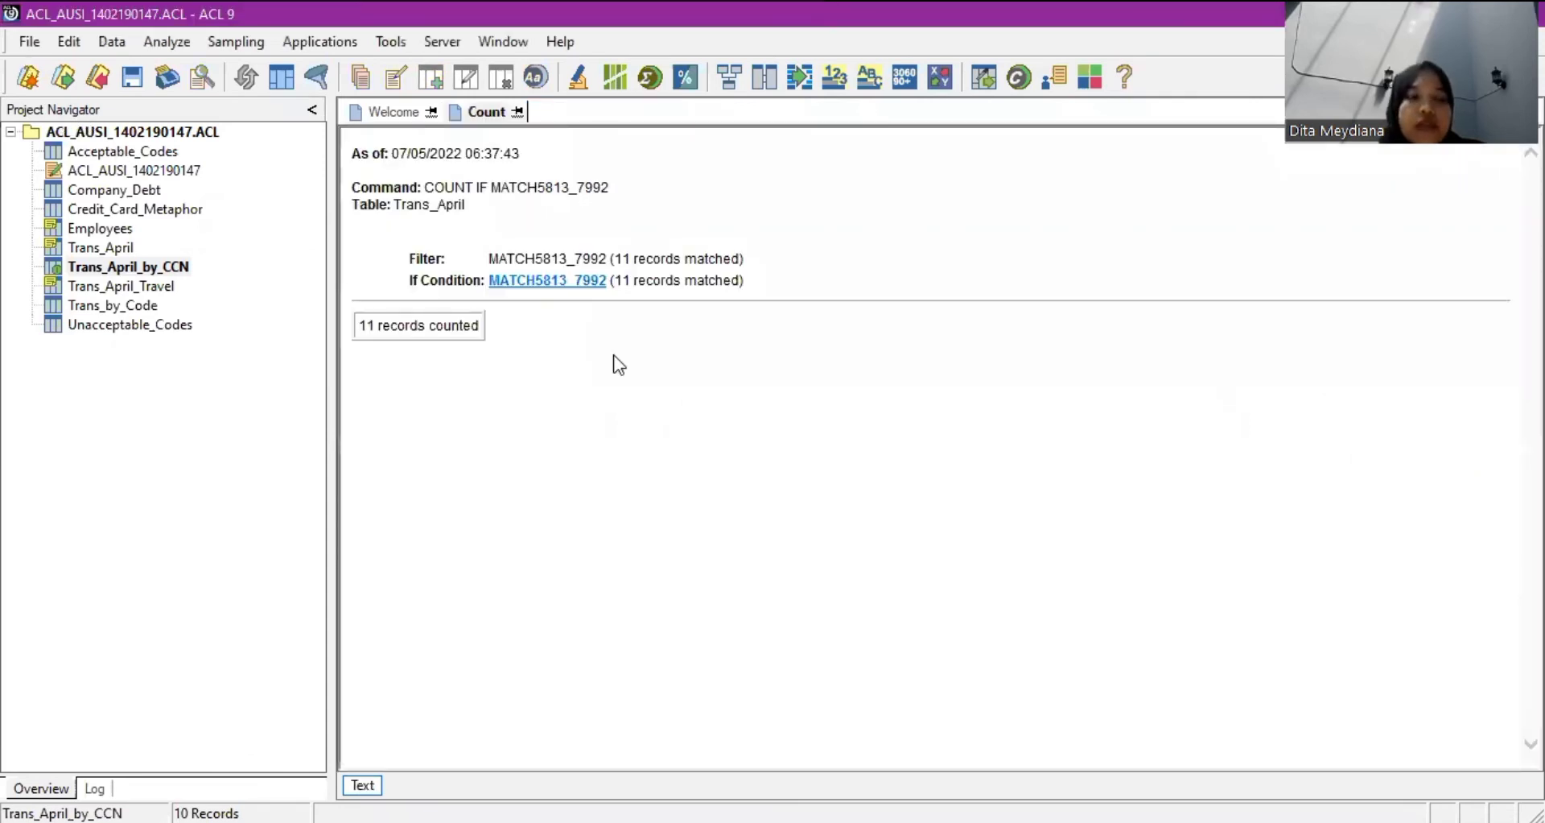
Close the Count result tab, leaving only the Welcome to ACL page.
{"action": "key", "text": "ctrl+F4"}
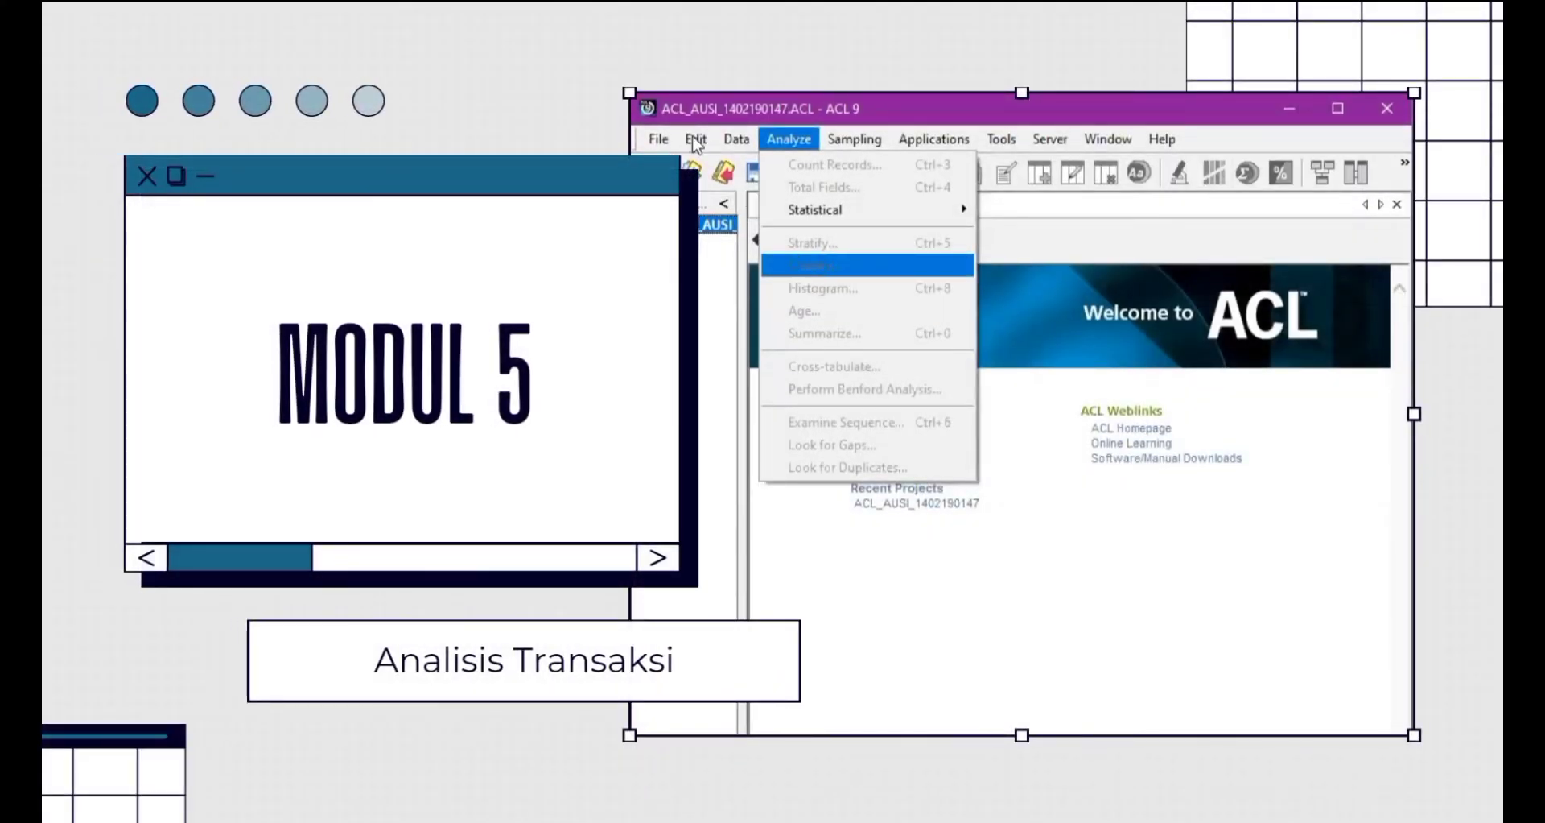
{"action": "key", "text": "Left"}
{"action": "key", "text": "Left"}
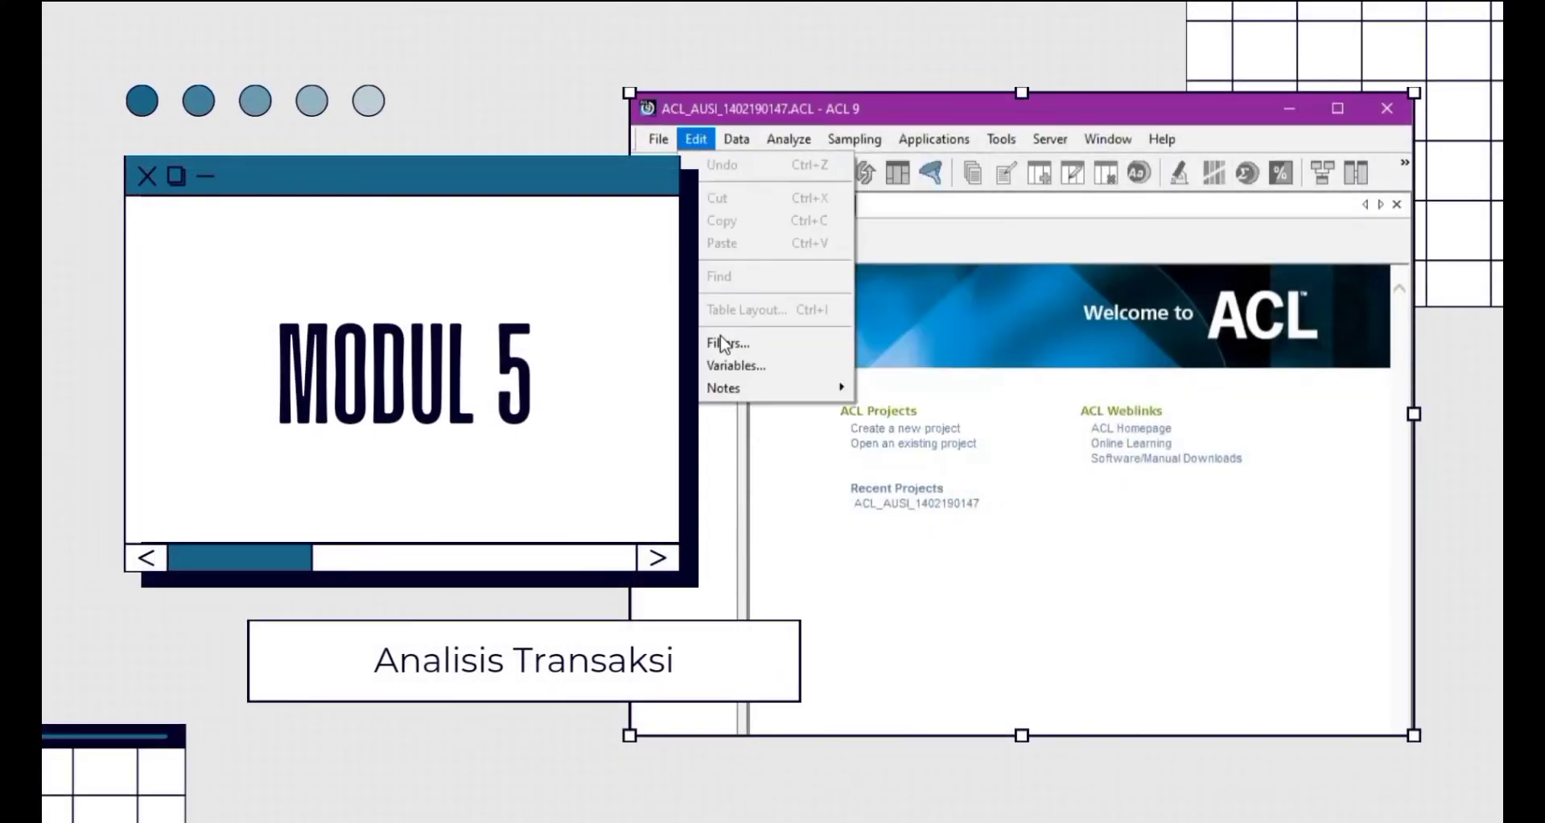
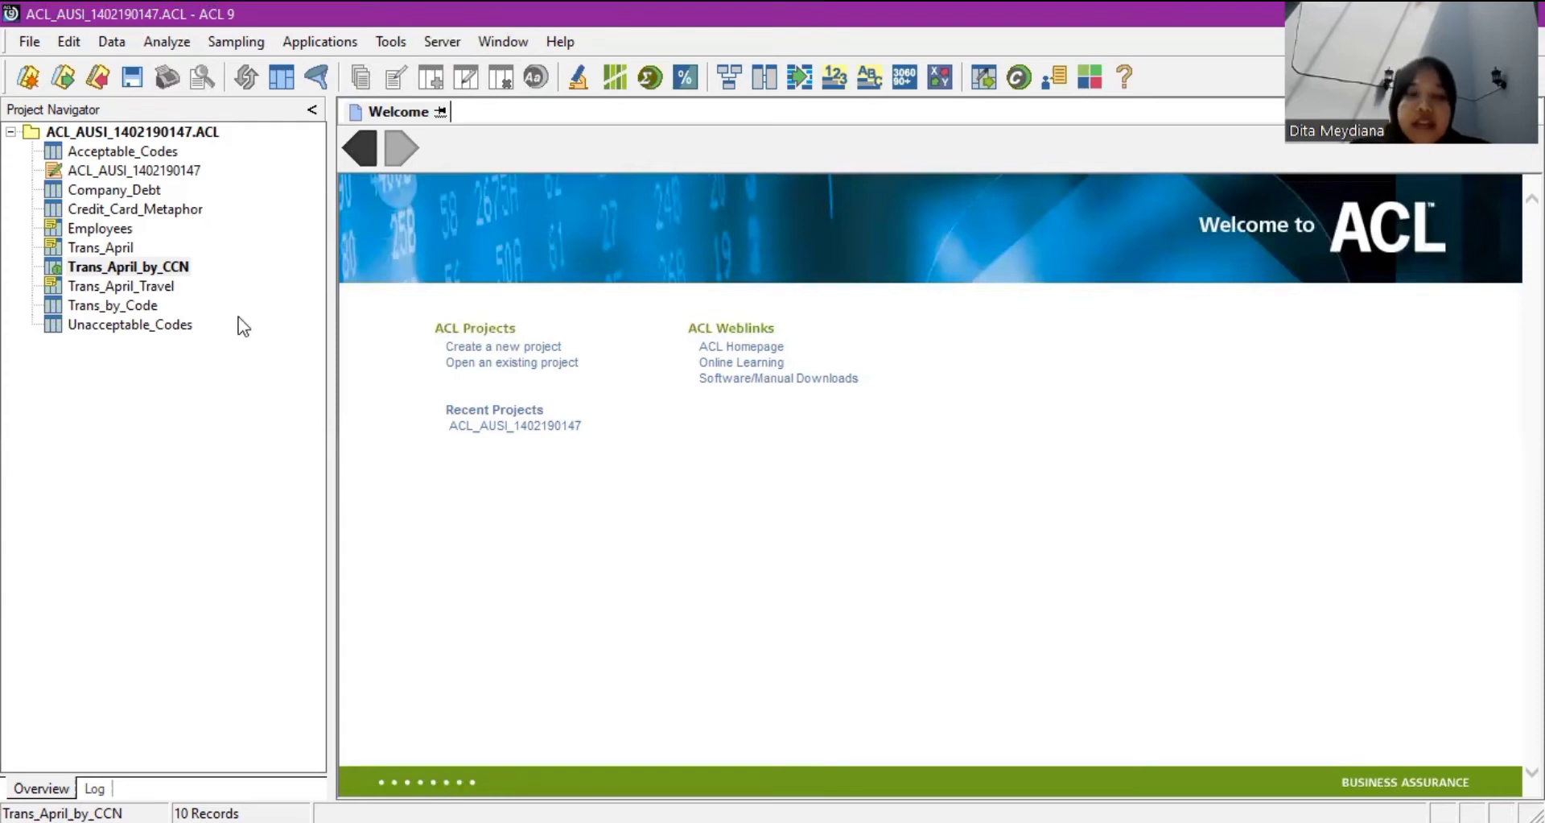
Verify the Description and Codes fields of Acceptable_Codes, finding 0 data validity errors.
{"action": "double_click", "coordinate": [121, 152]}
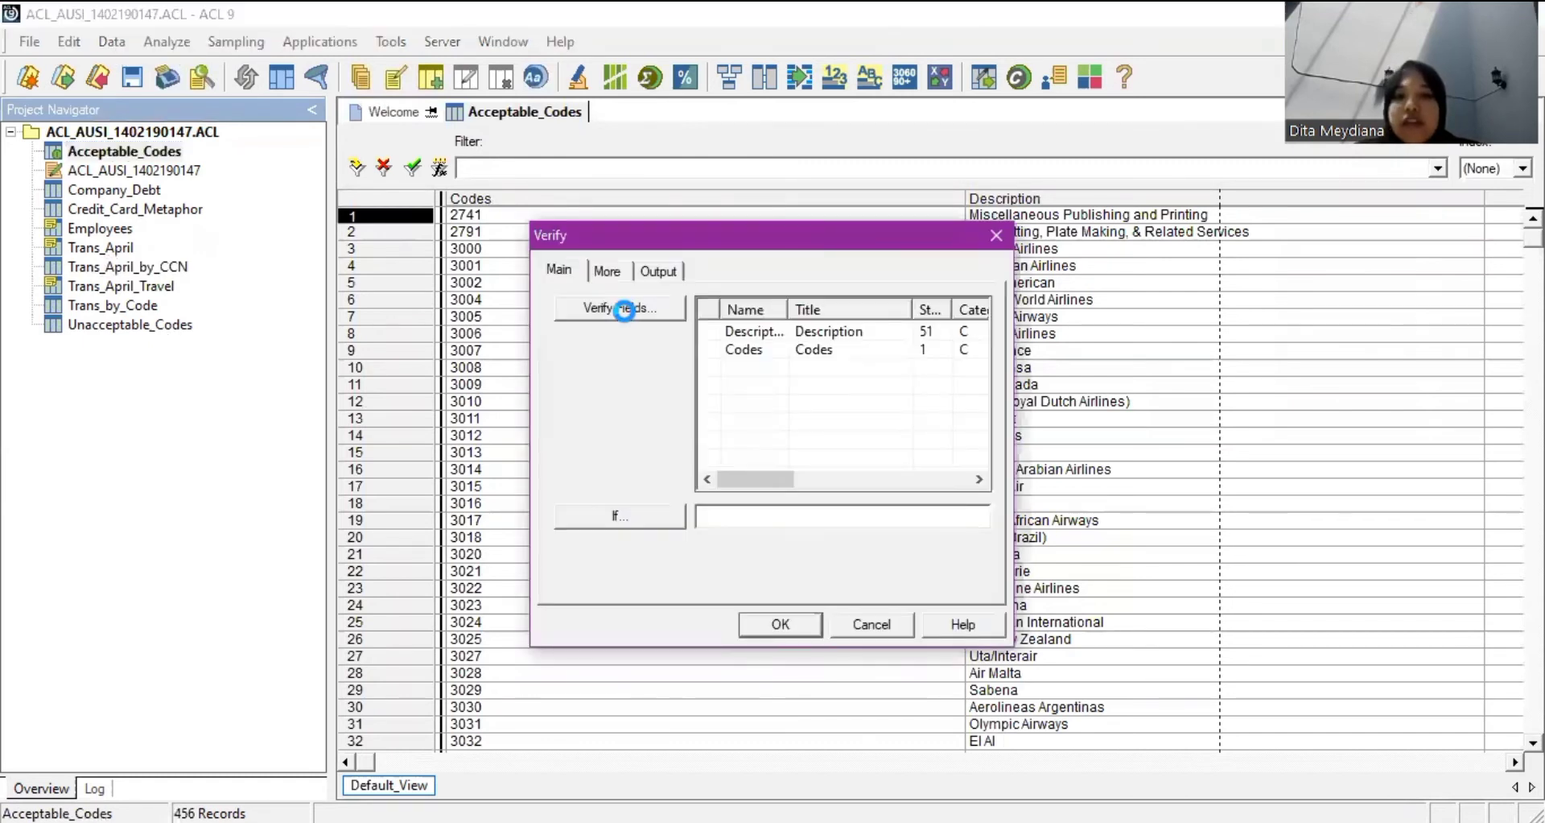
{"action": "left_click", "coordinate": [624, 310]}
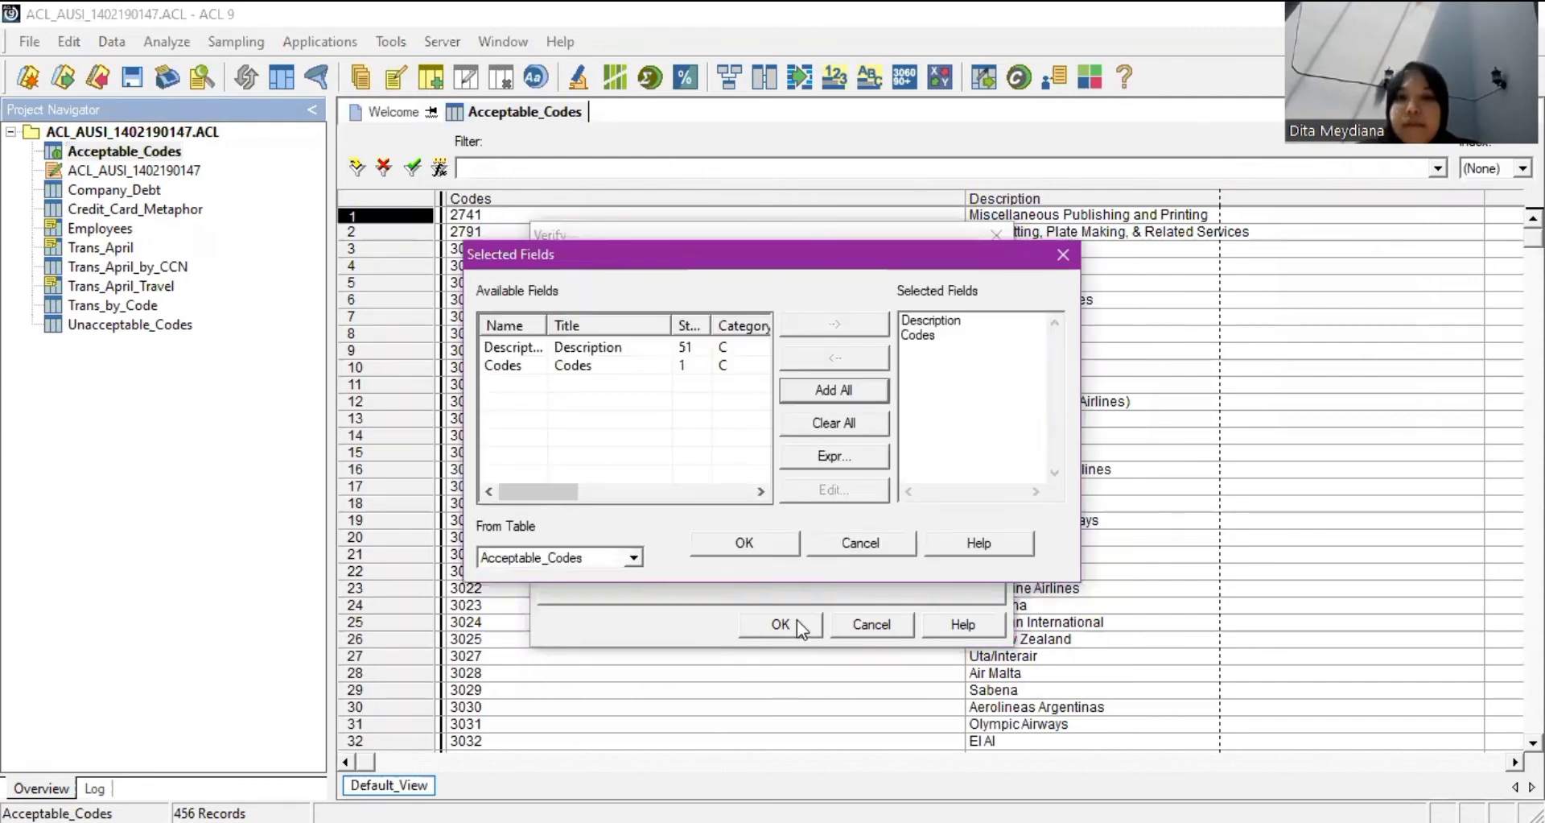
{"action": "key", "text": "Return"}
{"action": "key", "text": "Return"}
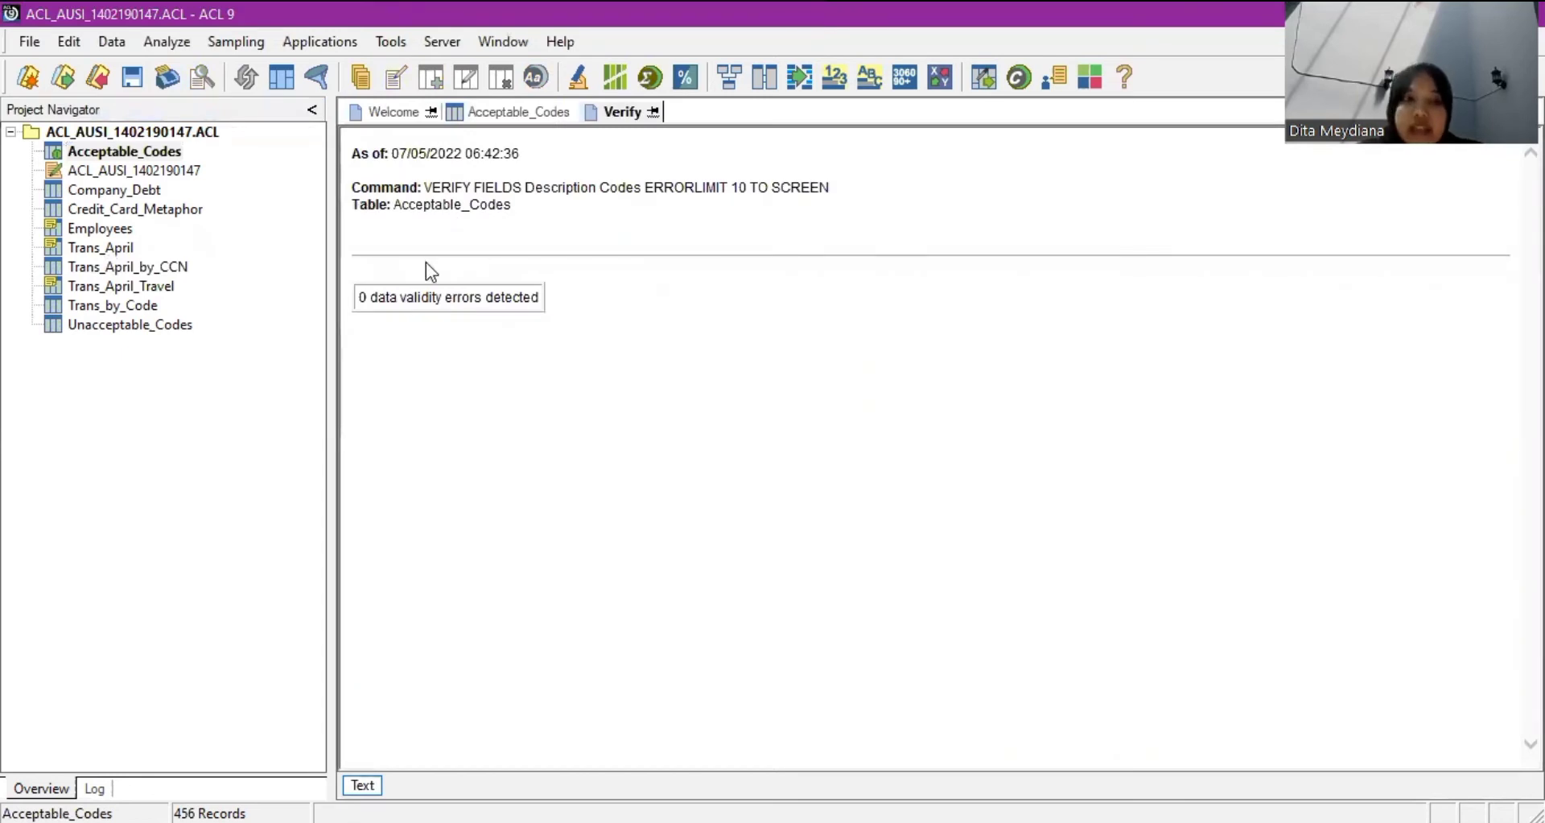
Open Unacceptable_Codes and verify all its fields, finding 0 data validity errors.
{"action": "left_click", "coordinate": [145, 313]}
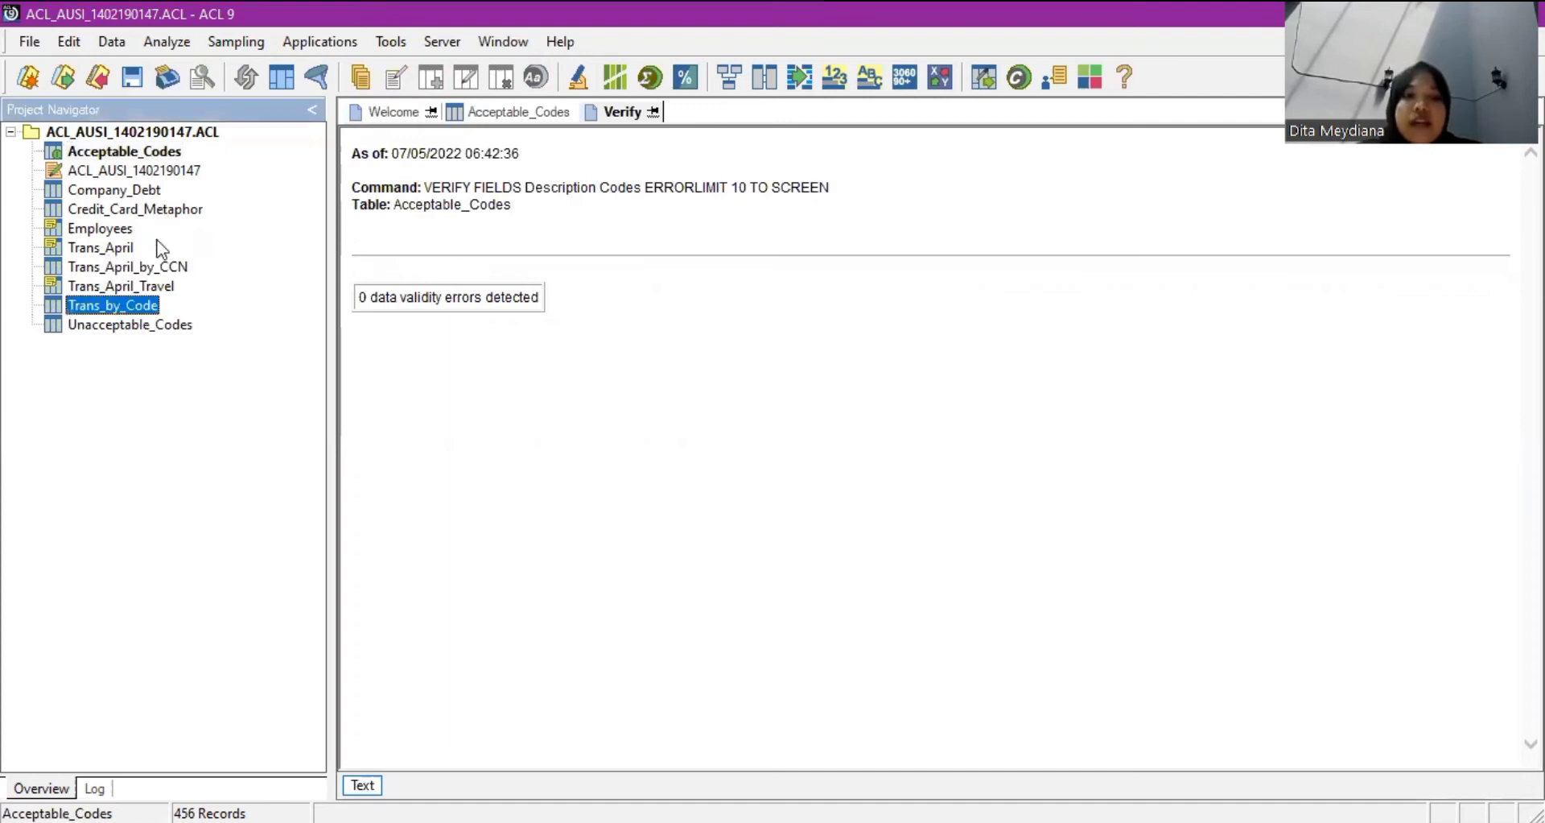
{"action": "left_click", "coordinate": [185, 326]}
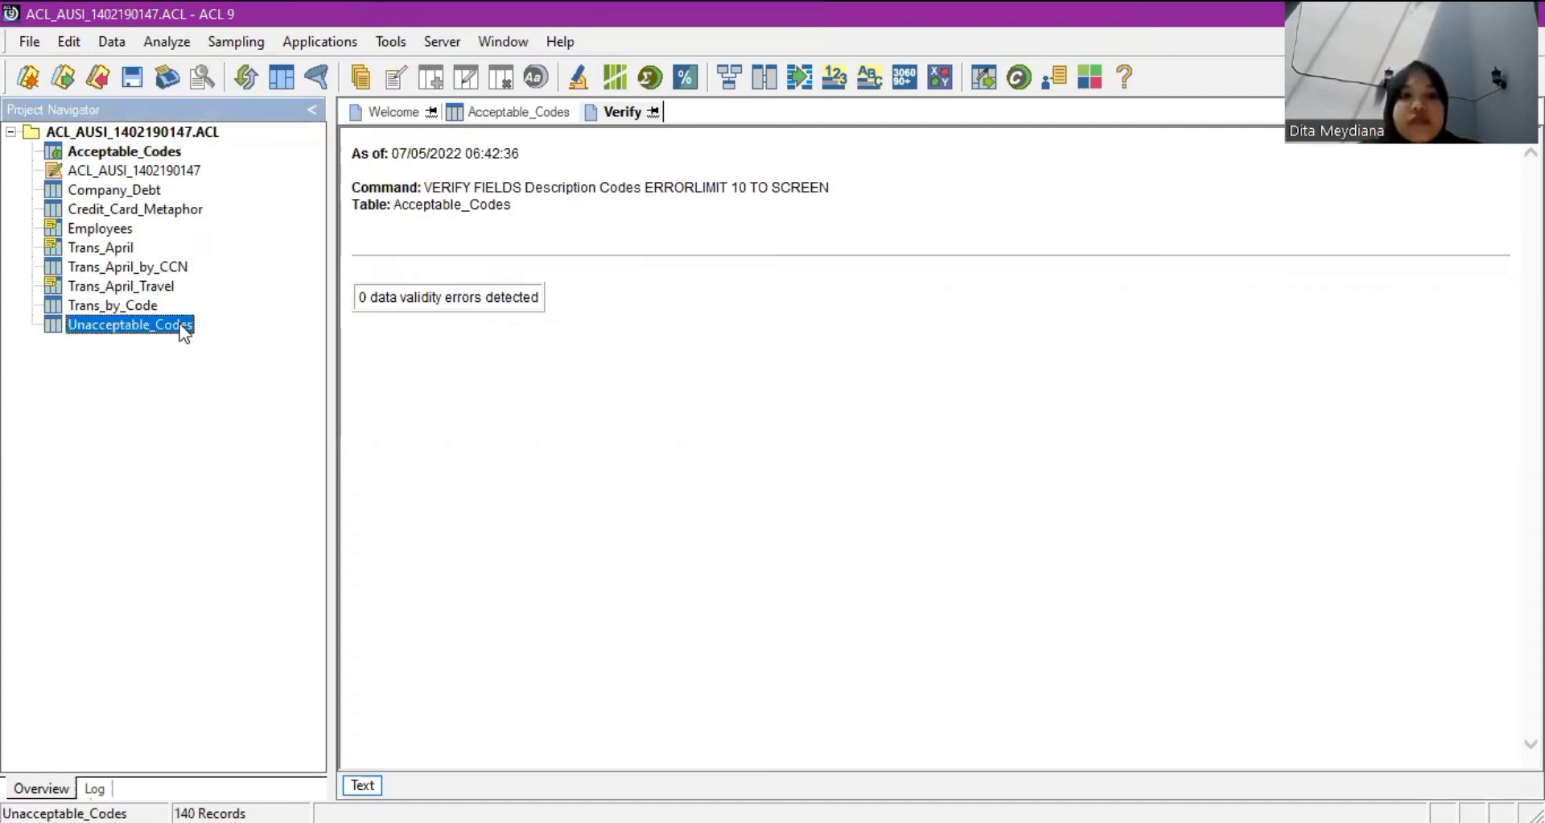
{"action": "double_click", "coordinate": [184, 326]}
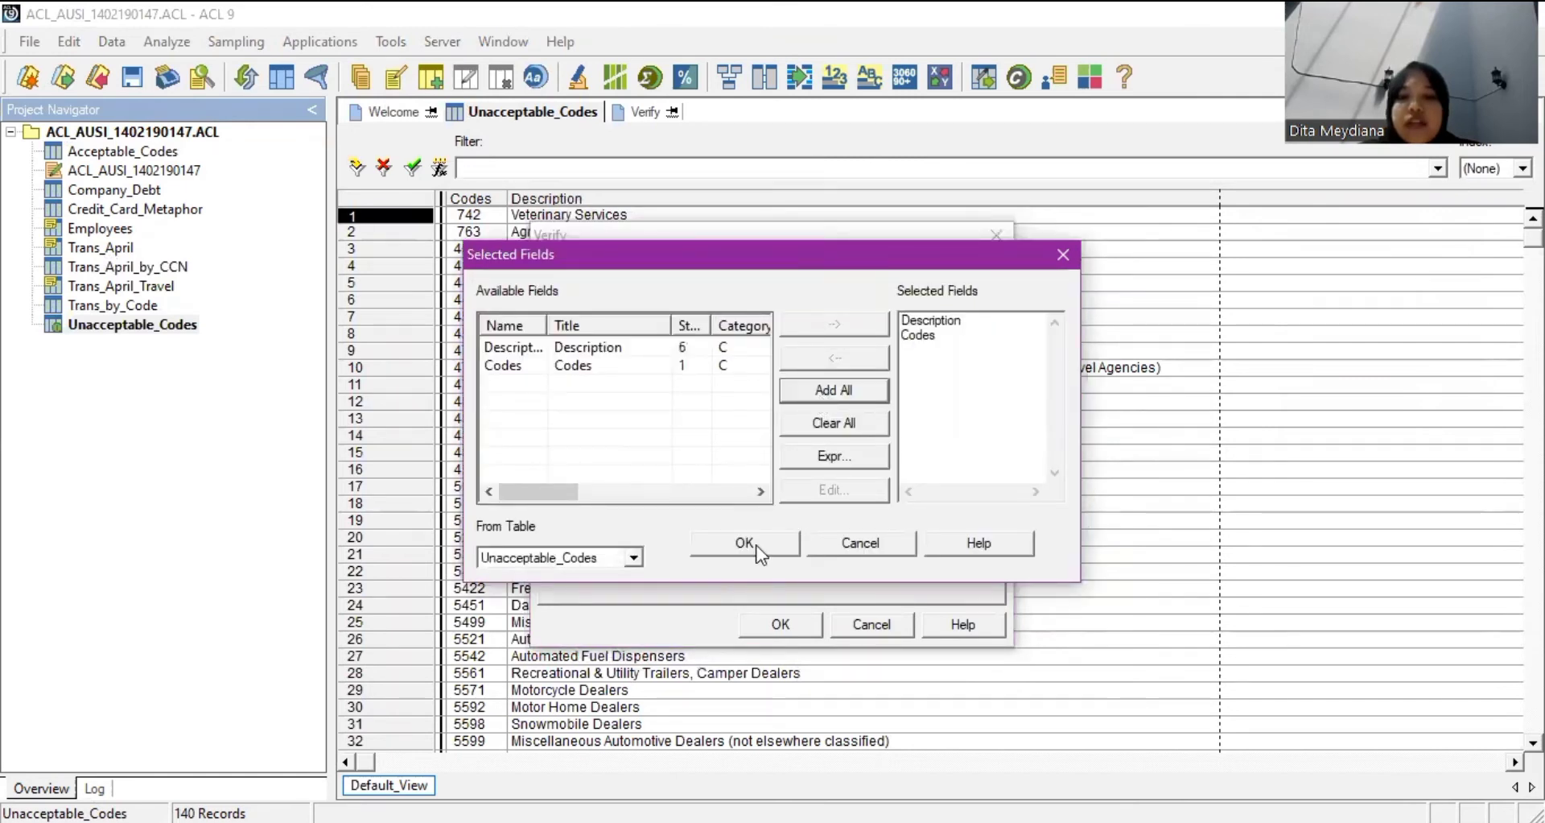
{"action": "left_click", "coordinate": [801, 625]}
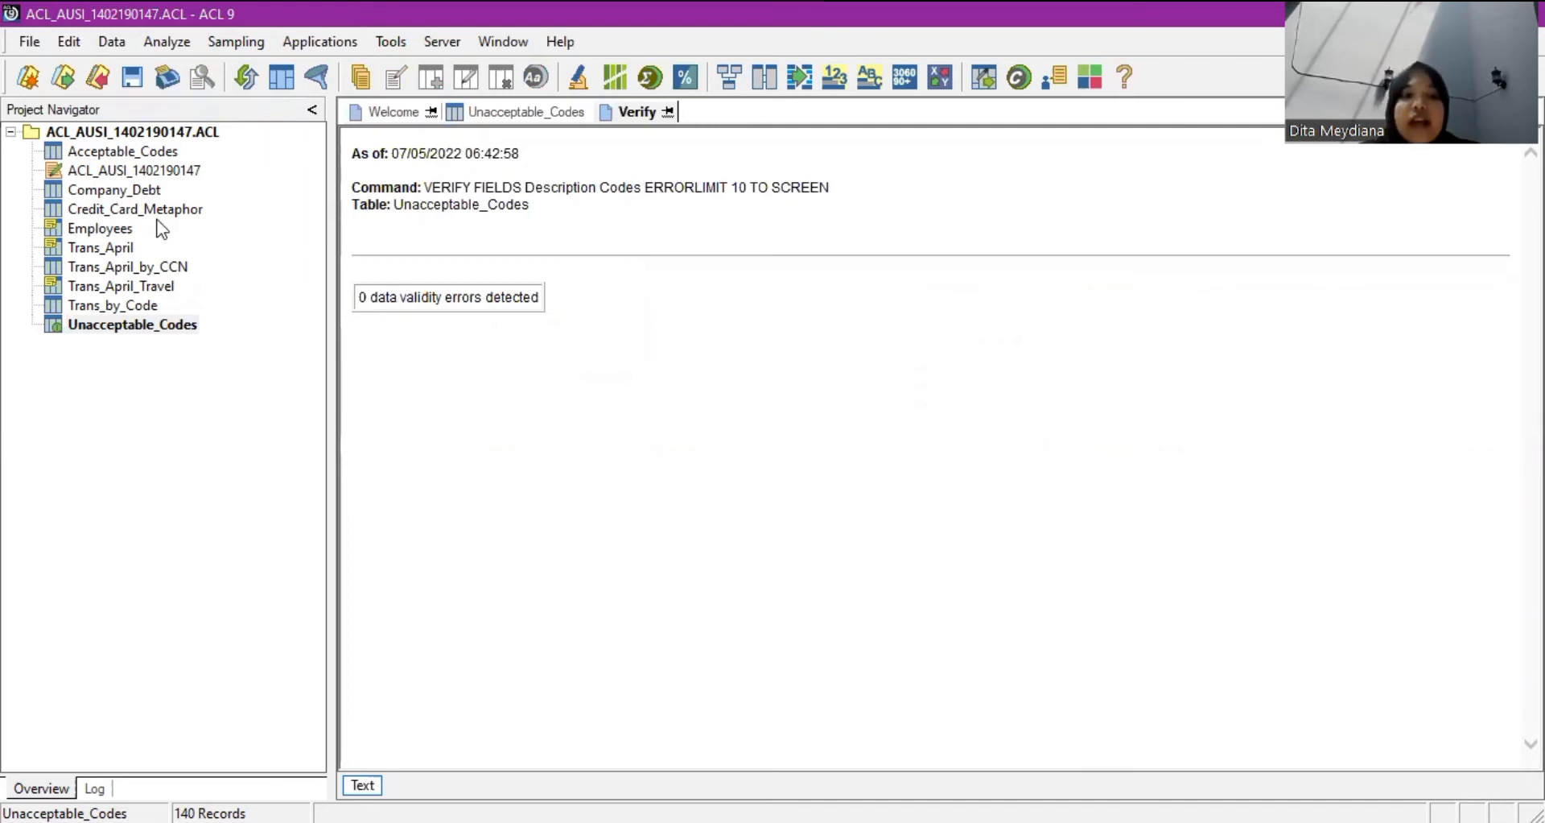
{"action": "left_click", "coordinate": [114, 249]}
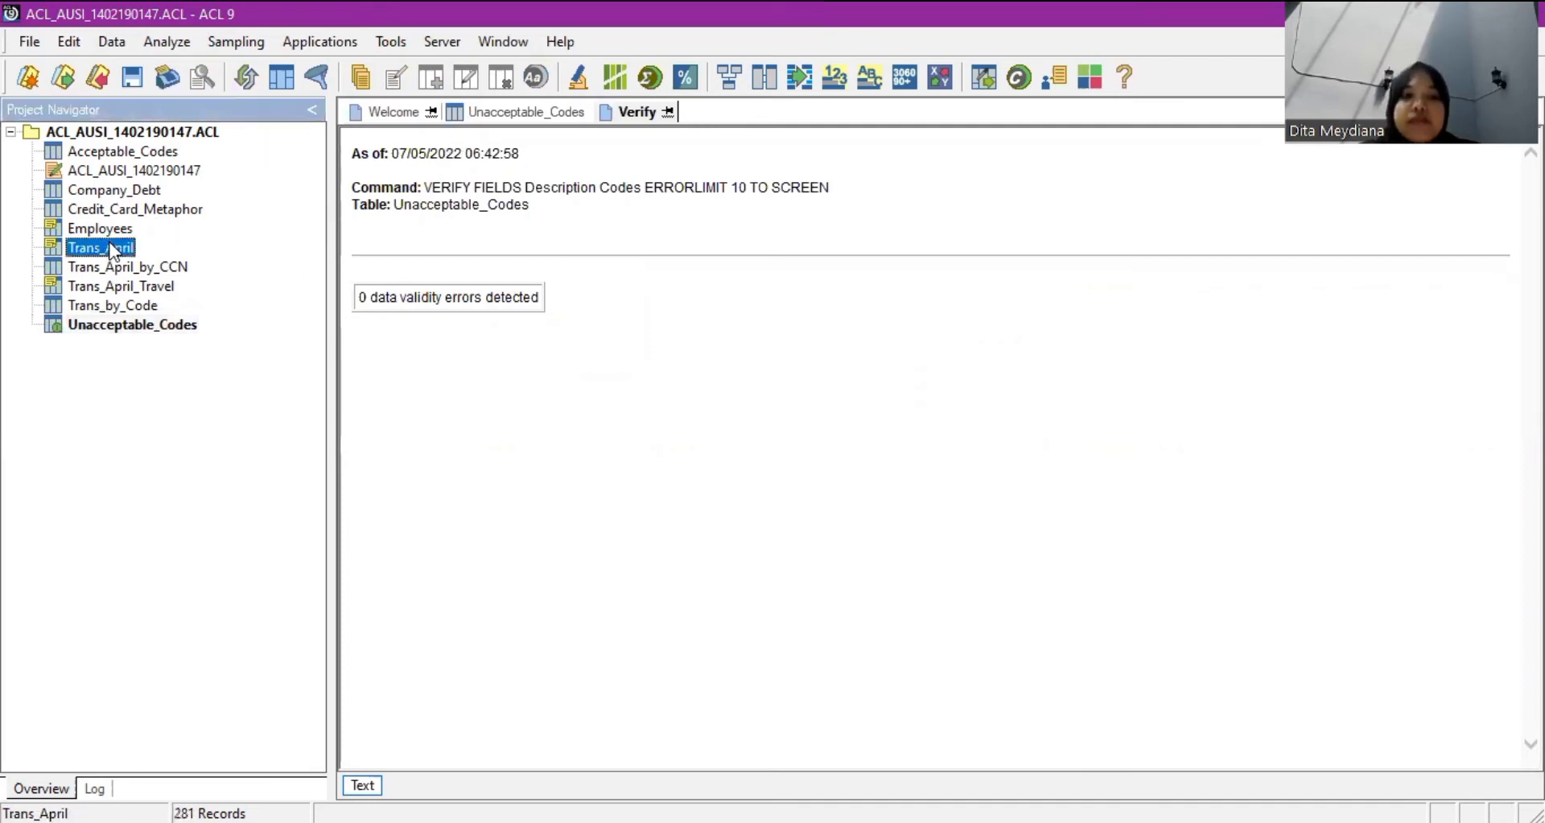
Verify all seven Trans_April fields with 0 errors, then reopen the Unacceptable_Codes table.
{"action": "double_click", "coordinate": [113, 250]}
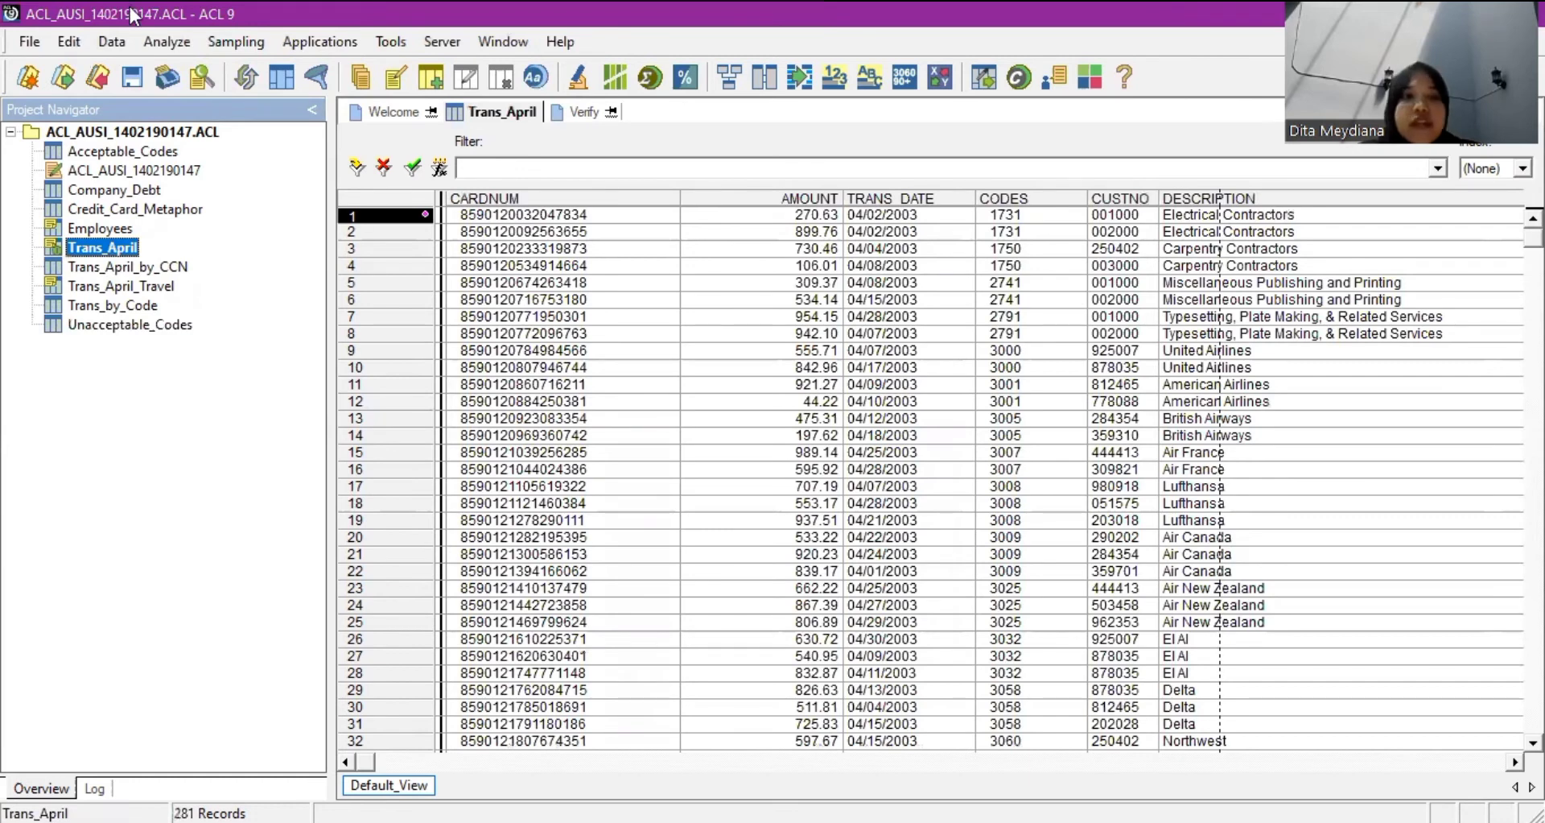
{"action": "left_click", "coordinate": [116, 37]}
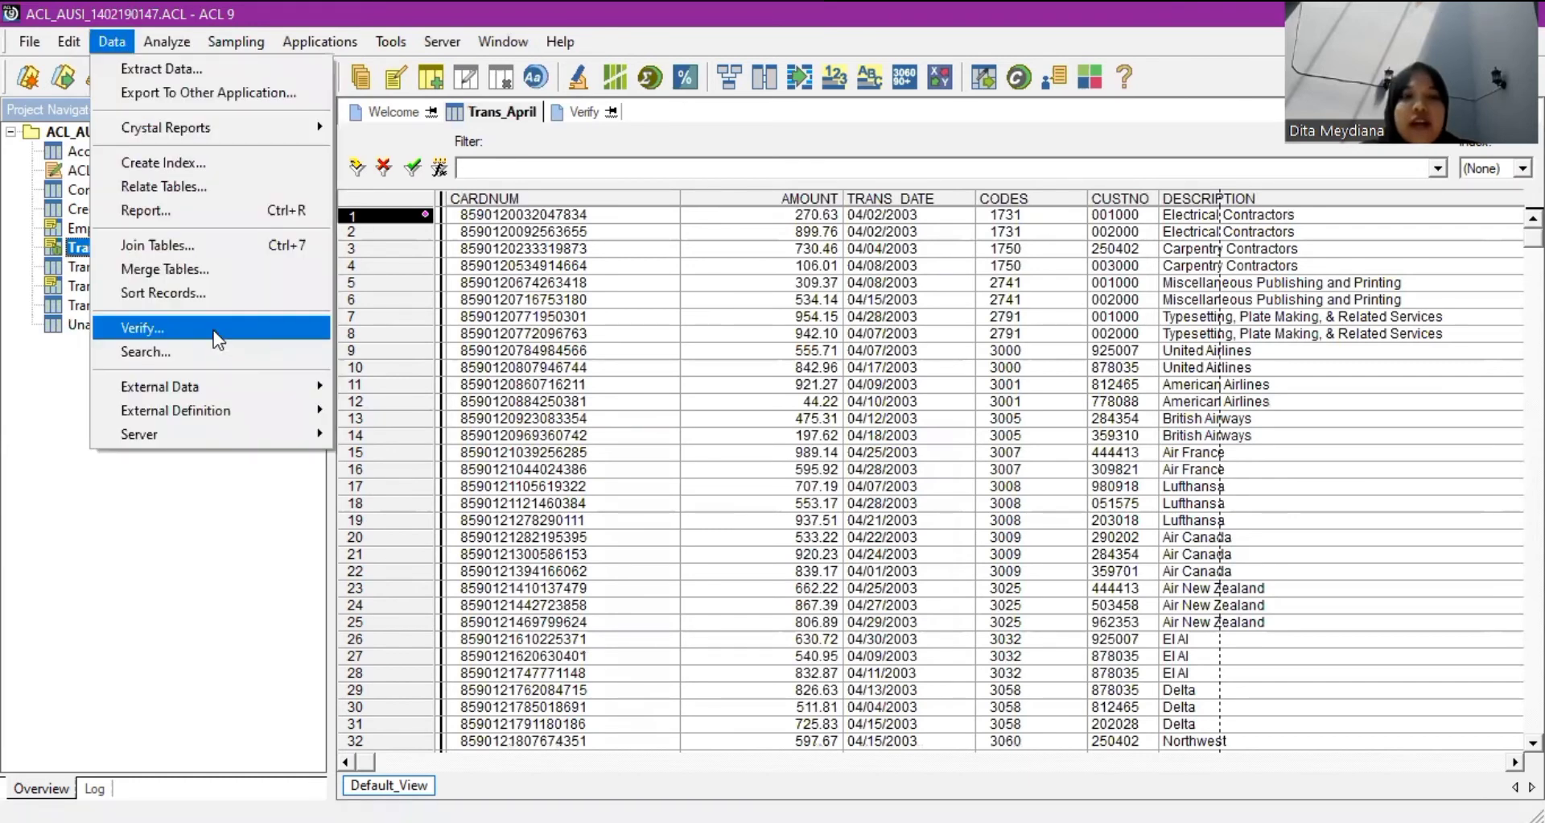
{"action": "left_click", "coordinate": [214, 330]}
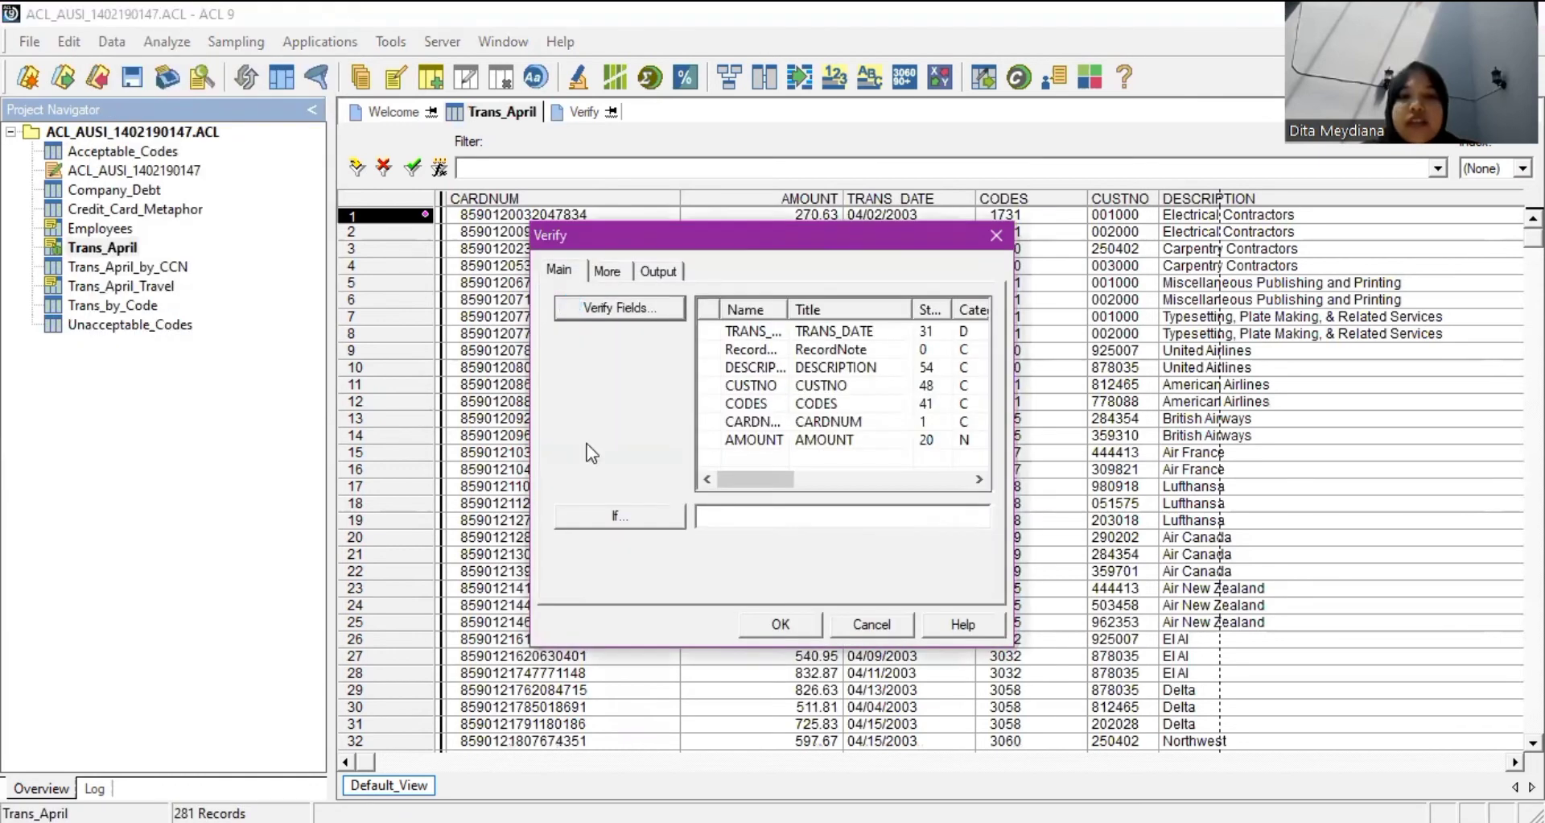
{"action": "key", "text": "Return"}
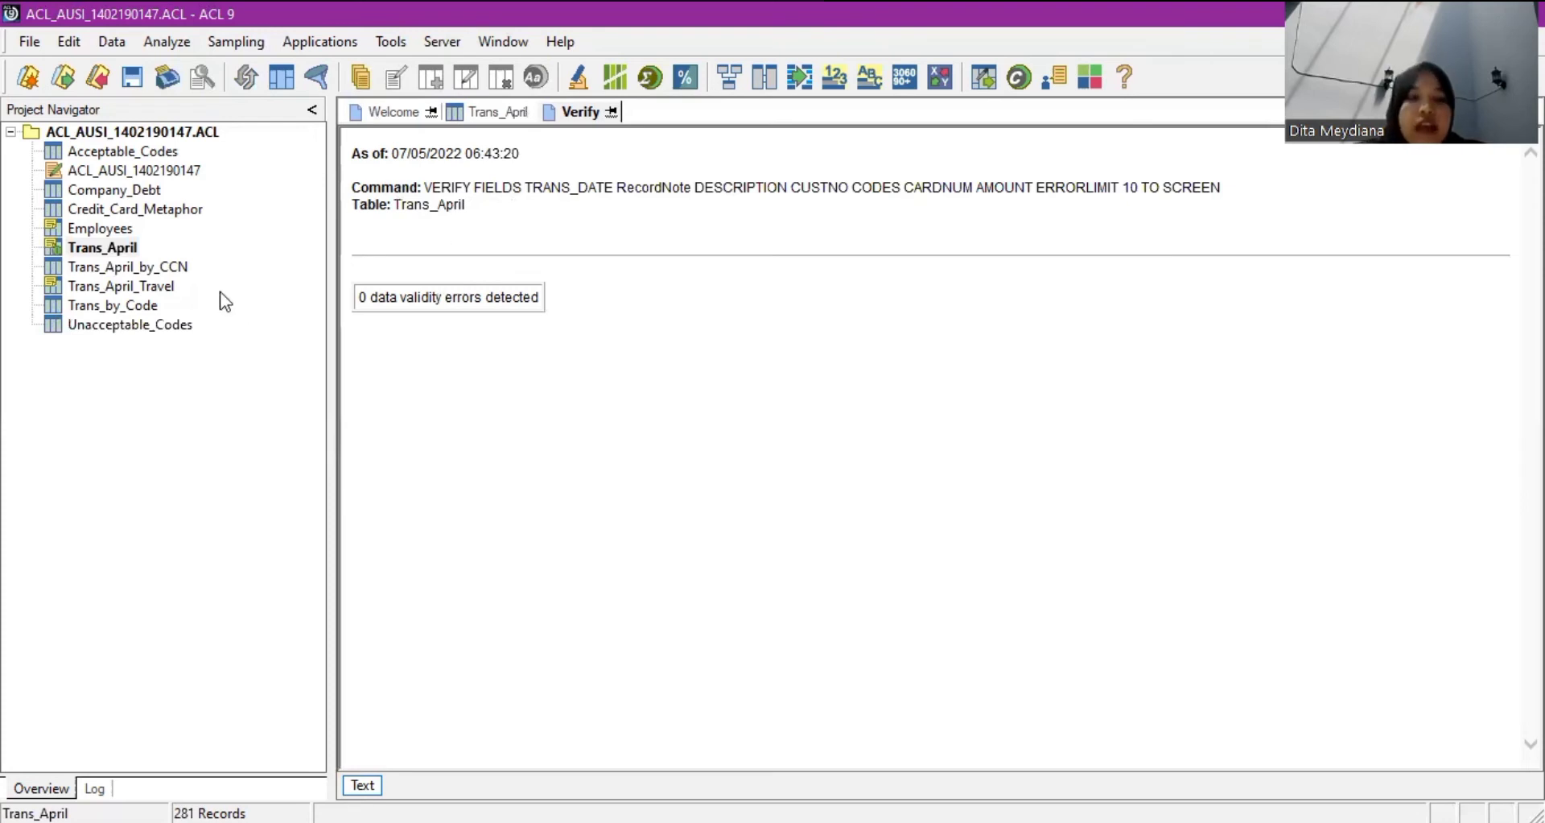
{"action": "double_click", "coordinate": [188, 323]}
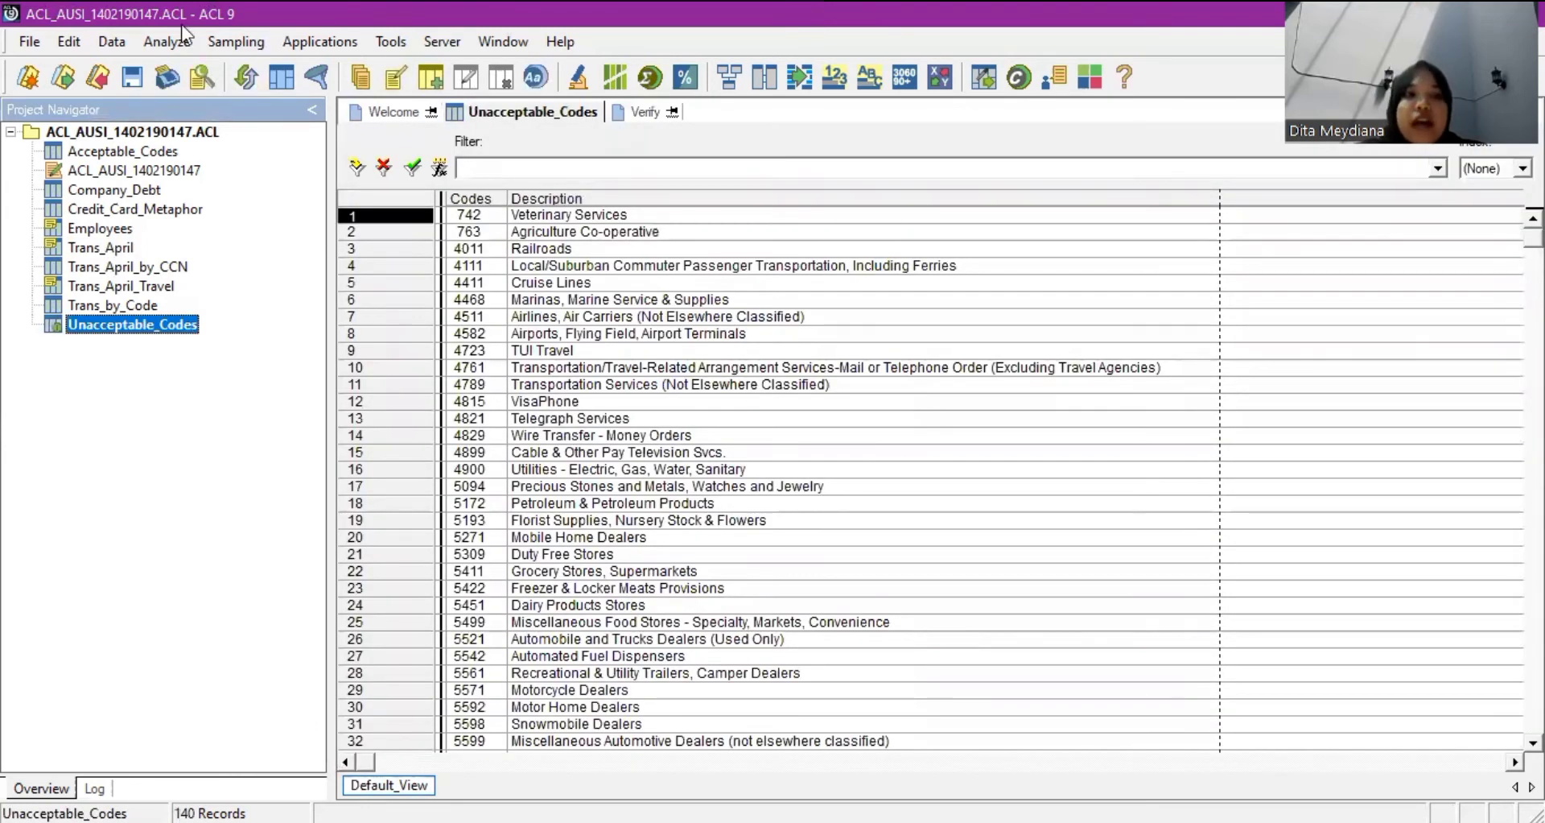
Review the Unacceptable_Codes field definitions in Table Layout, then open the 456-record Acceptable_Codes table.
{"action": "left_click", "coordinate": [71, 37]}
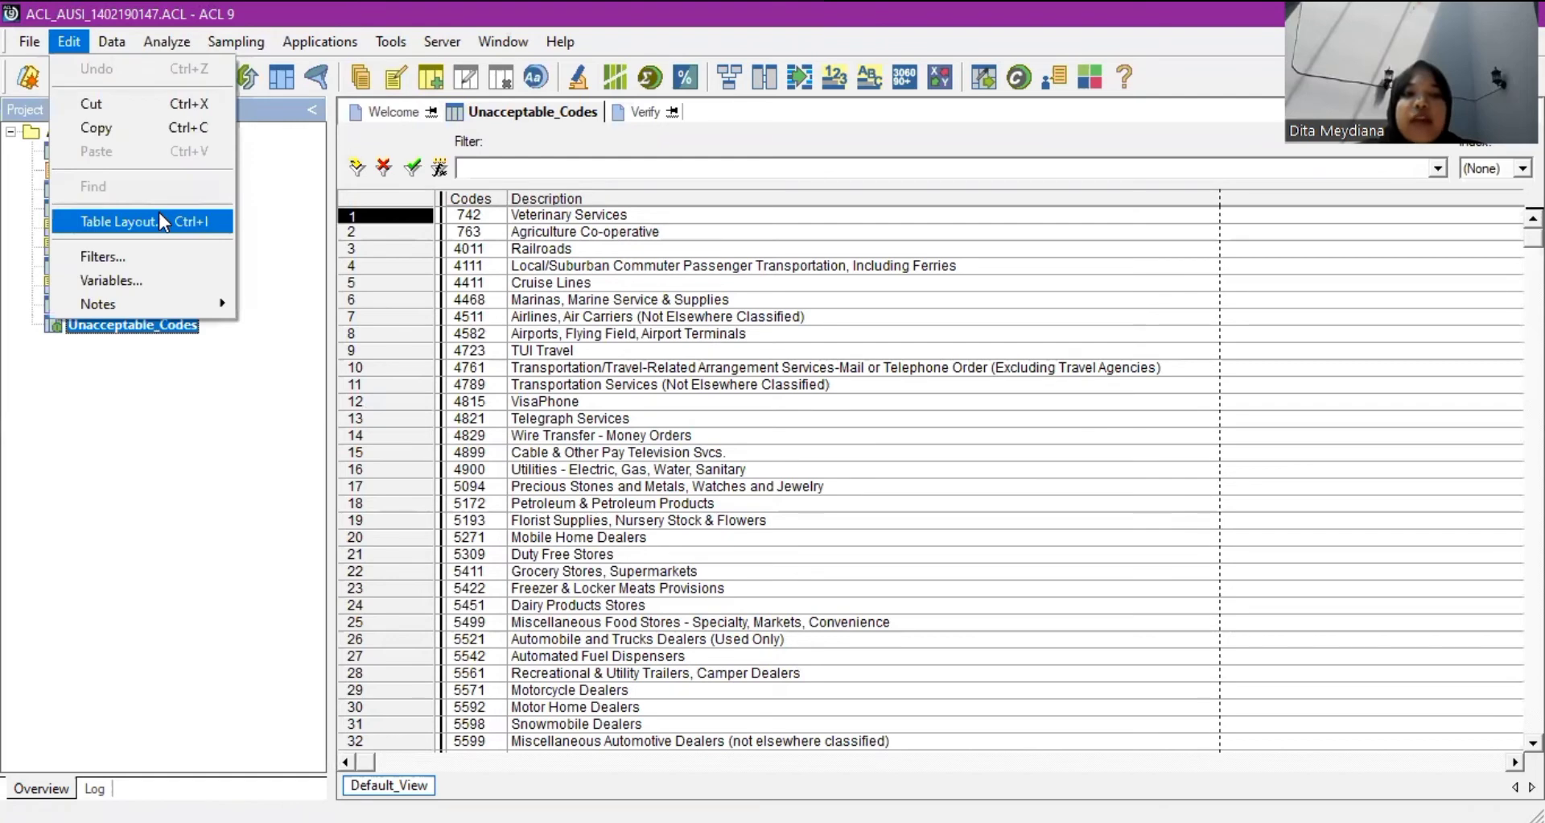
{"action": "left_click", "coordinate": [195, 226]}
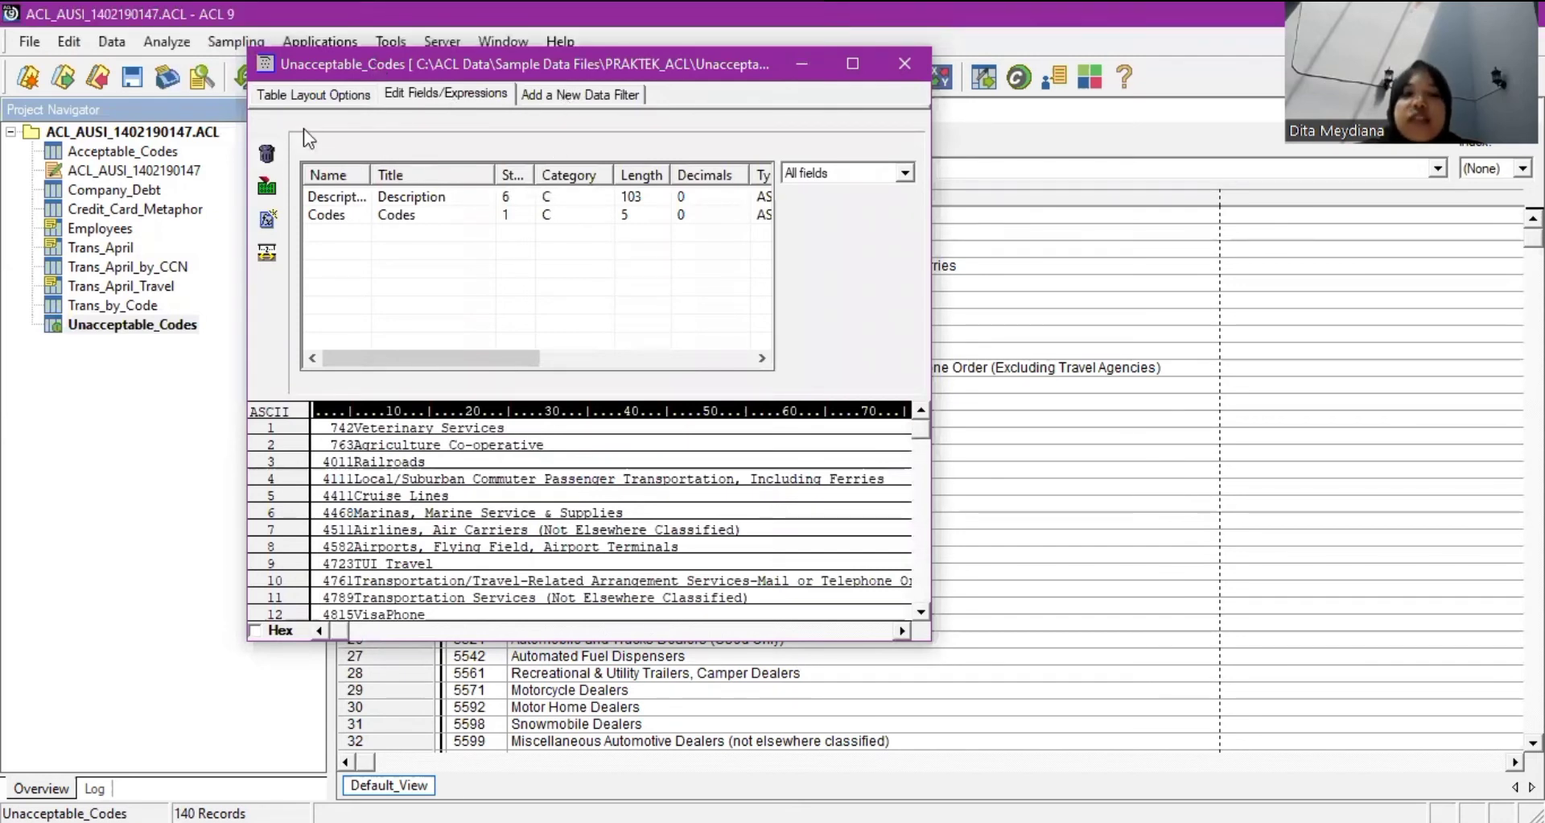
{"action": "left_click", "coordinate": [267, 222]}
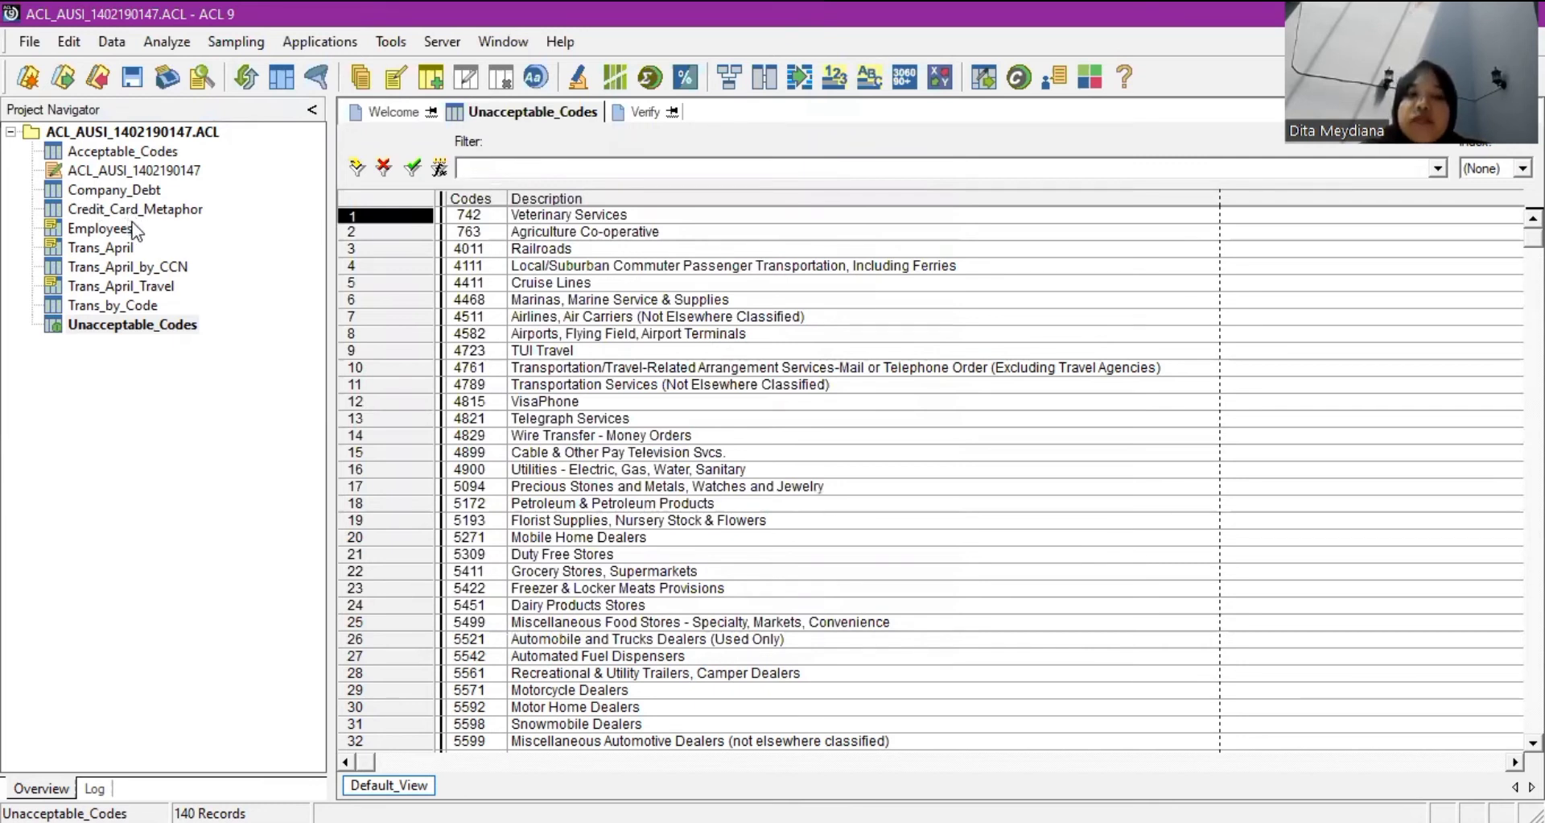
{"action": "left_click", "coordinate": [134, 325]}
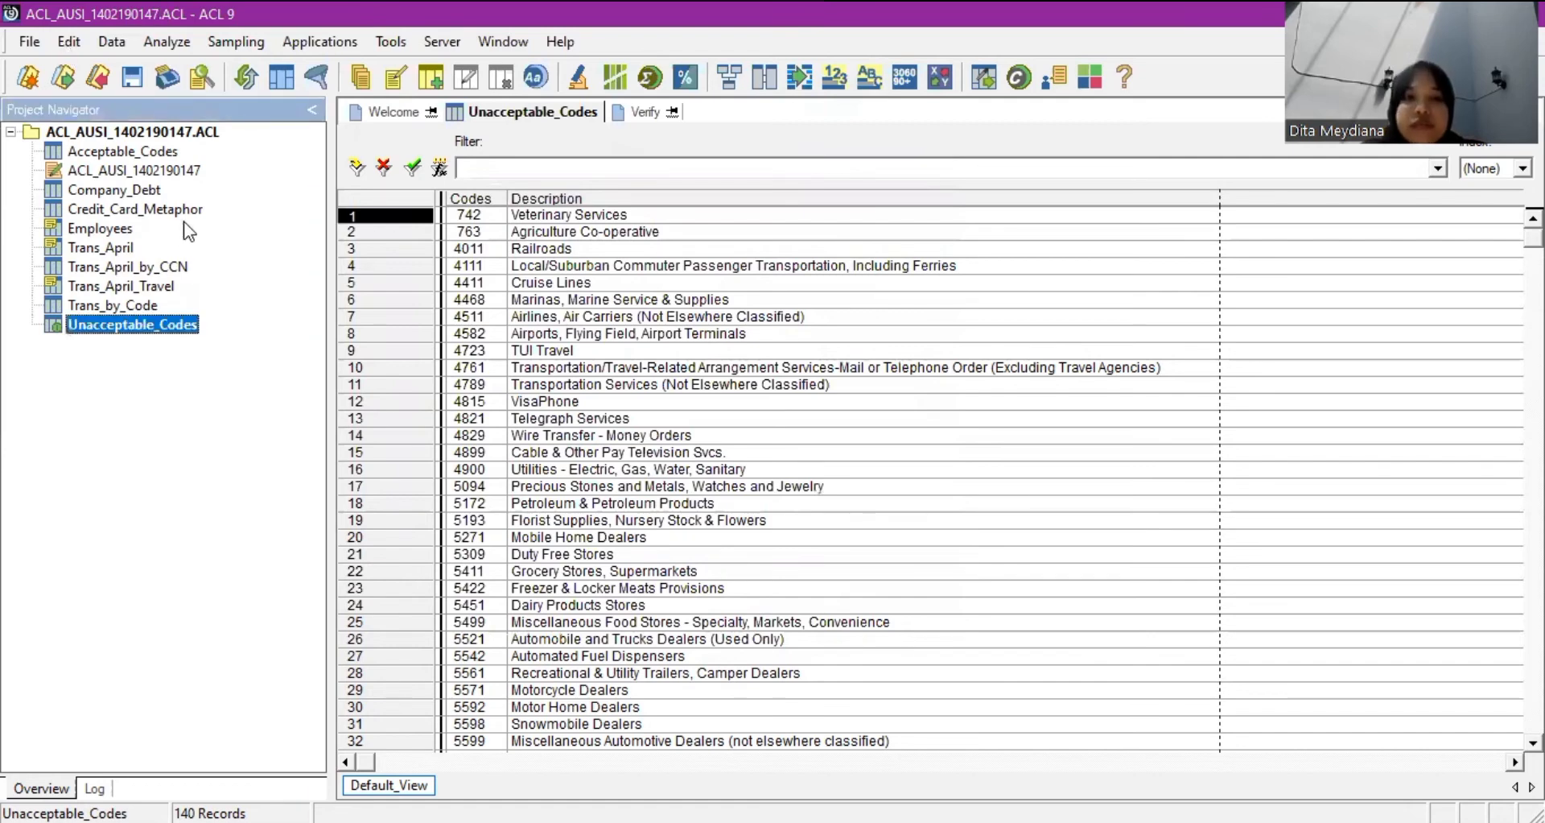
{"action": "left_click", "coordinate": [307, 87]}
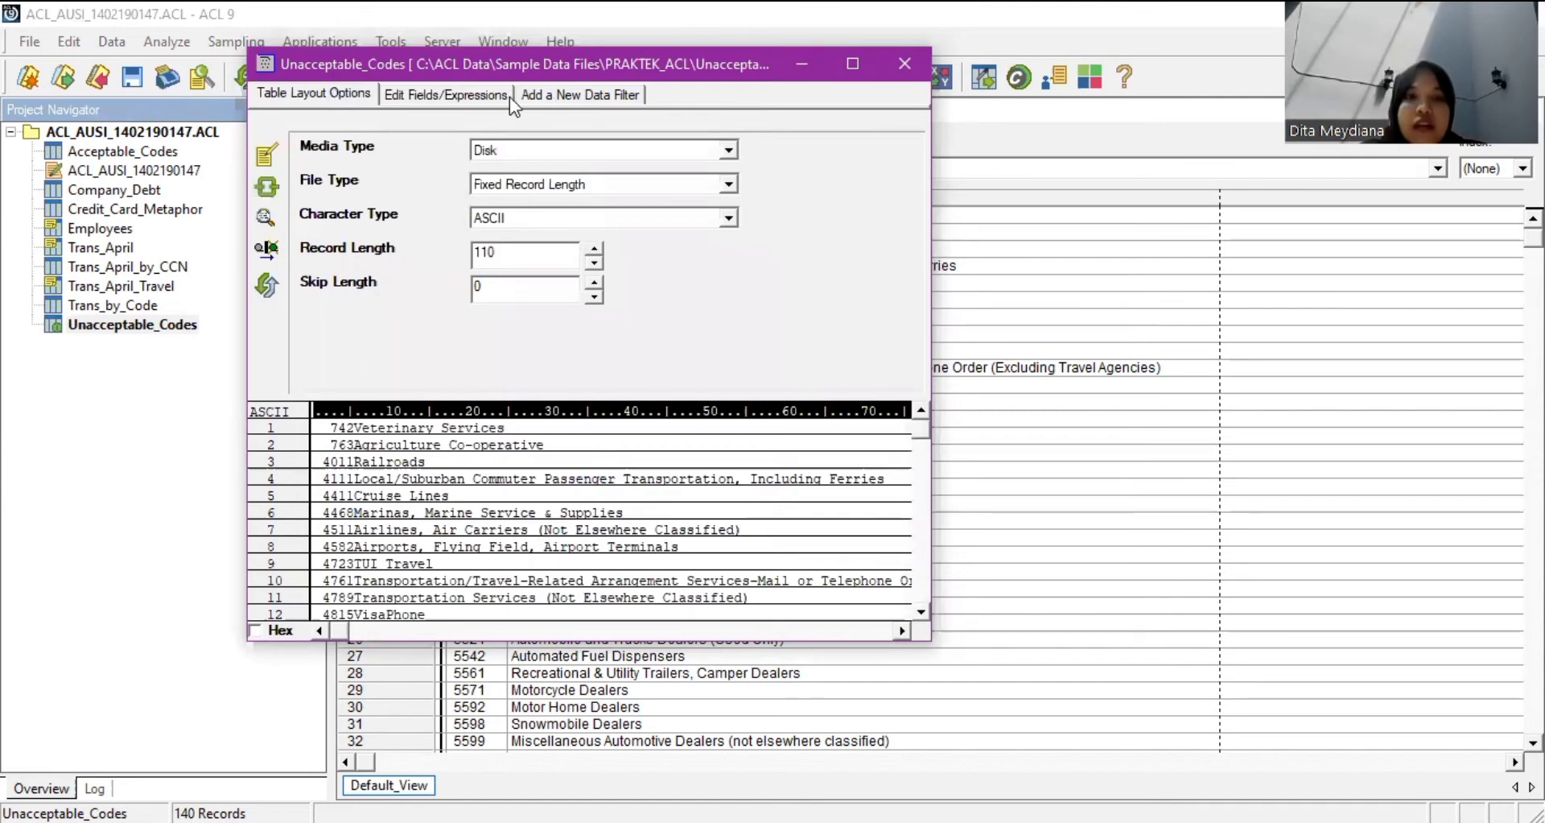
{"action": "left_click", "coordinate": [523, 94]}
{"action": "left_click", "coordinate": [465, 96]}
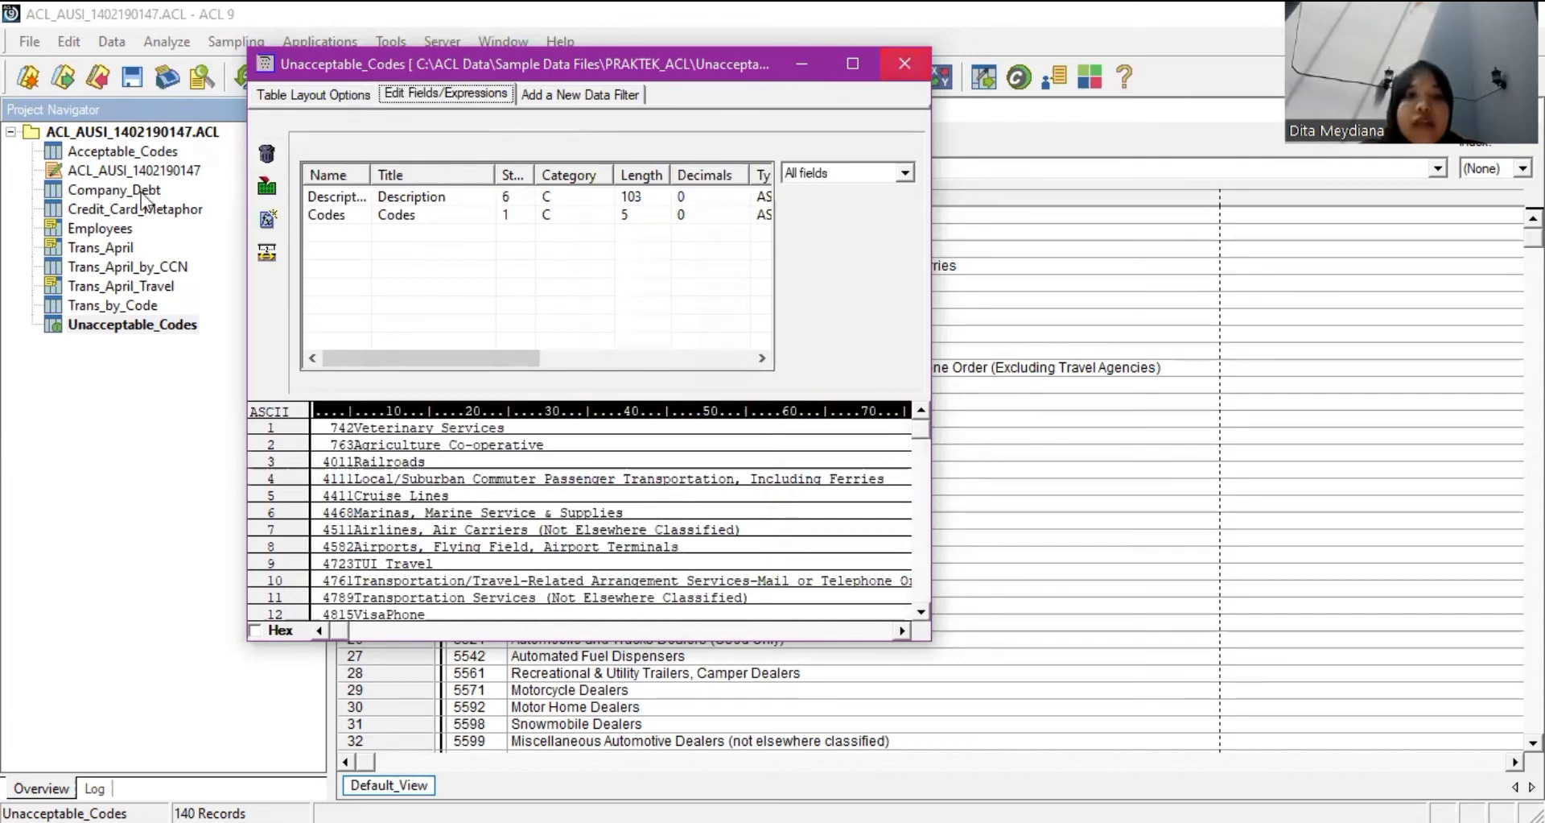
{"action": "double_click", "coordinate": [114, 152]}
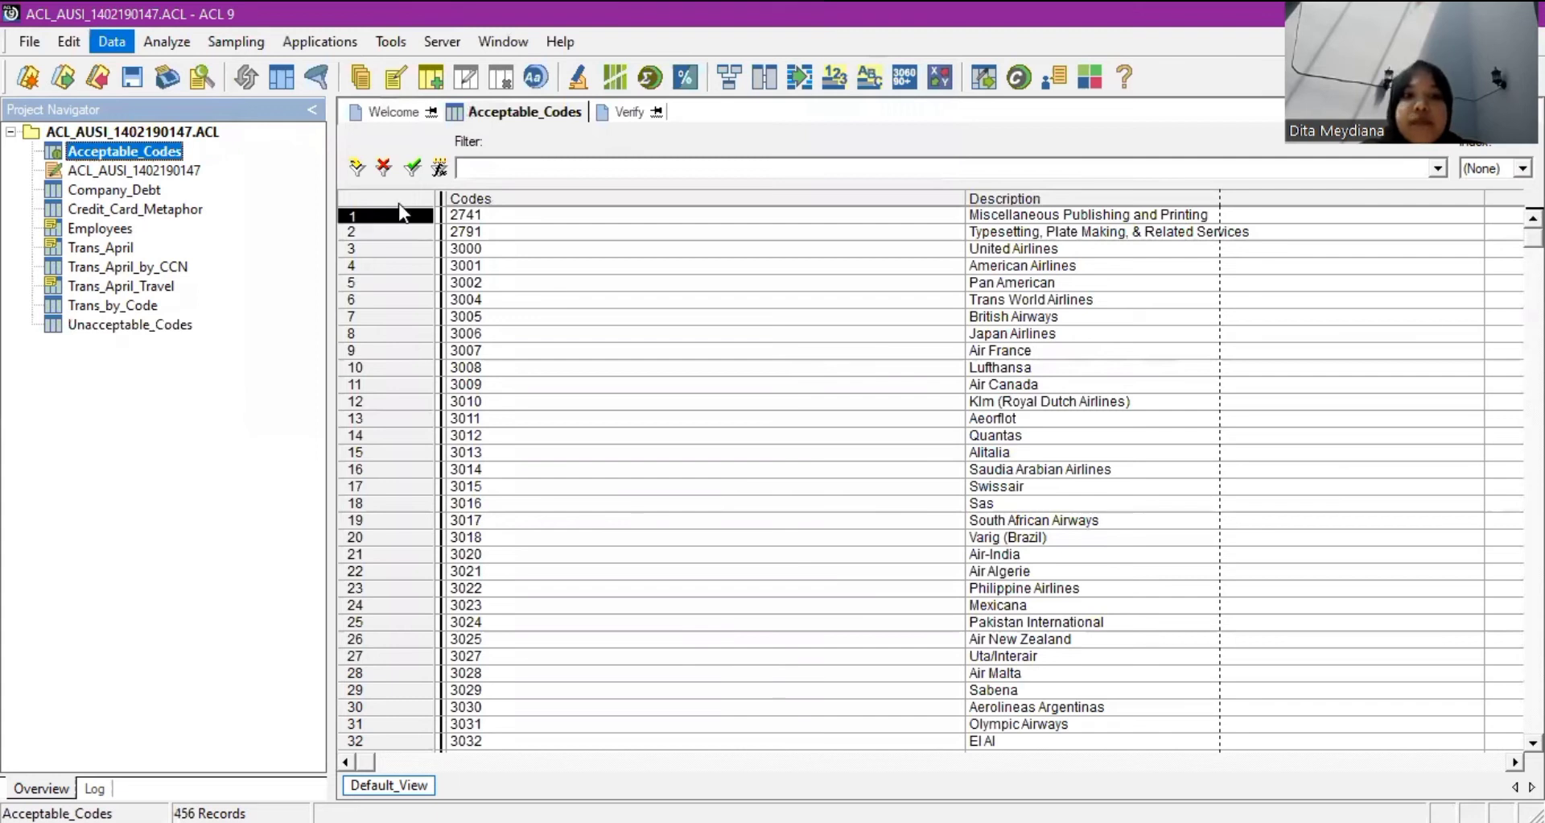
Review the Acceptable_Codes table layout fields, then close the layout window.
{"action": "double_click", "coordinate": [596, 291]}
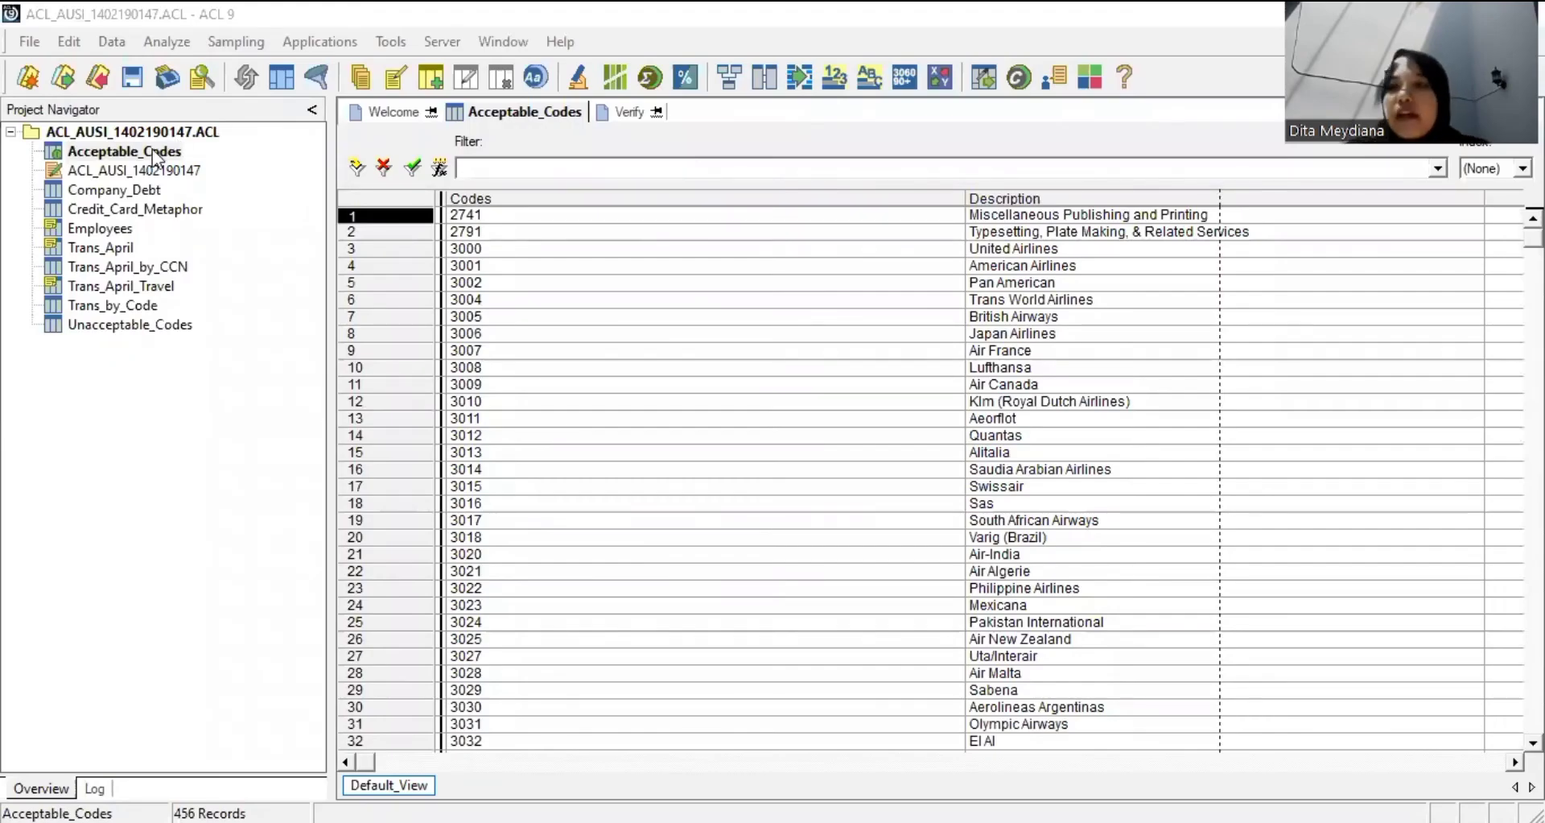
{"action": "left_click", "coordinate": [152, 148]}
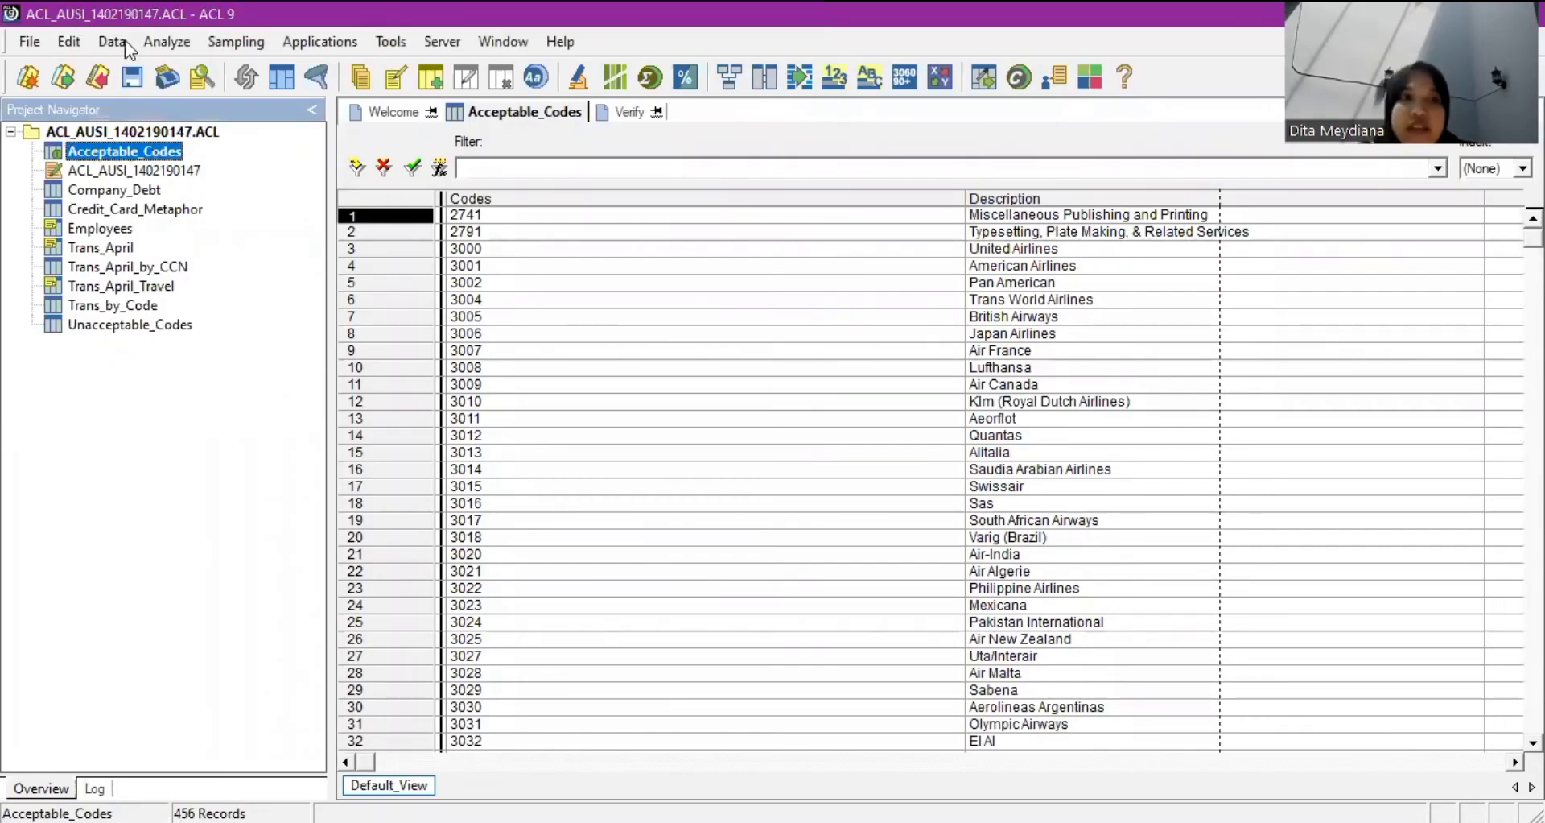
{"action": "left_click", "coordinate": [93, 46]}
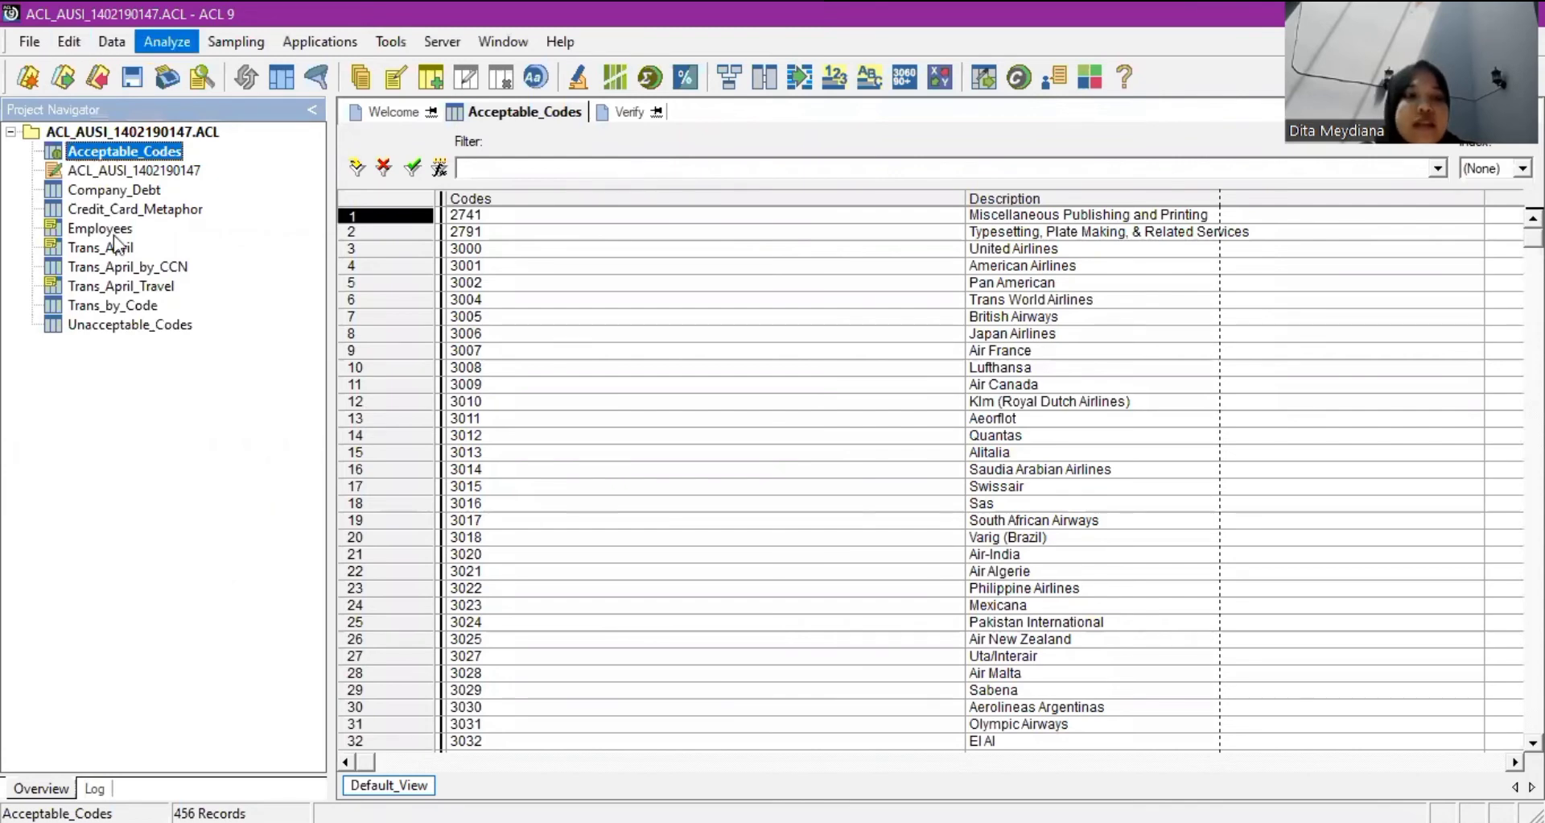
{"action": "left_click", "coordinate": [112, 220]}
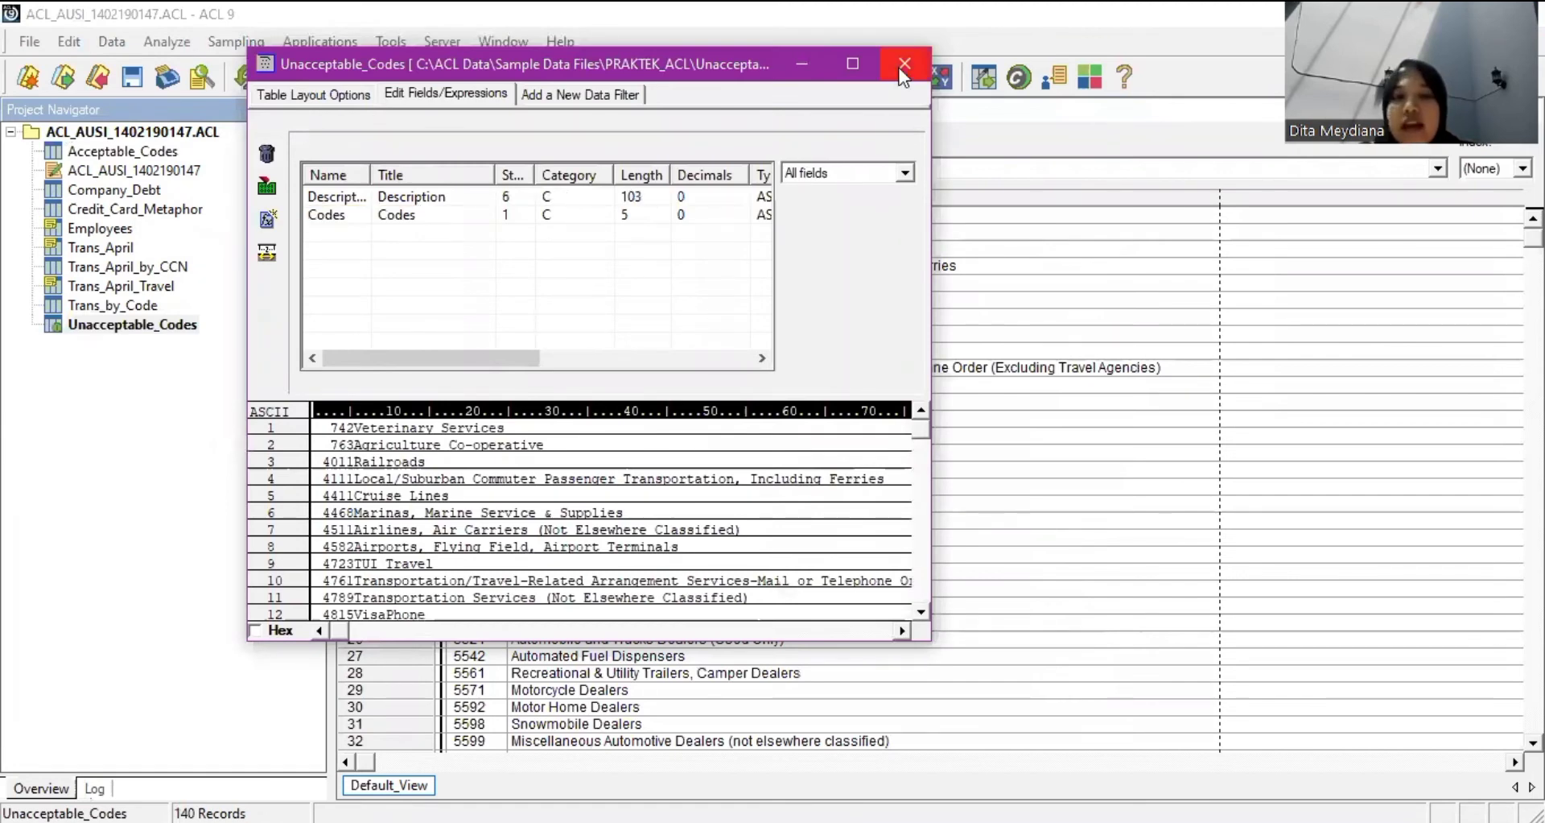
{"action": "key", "text": "Escape"}
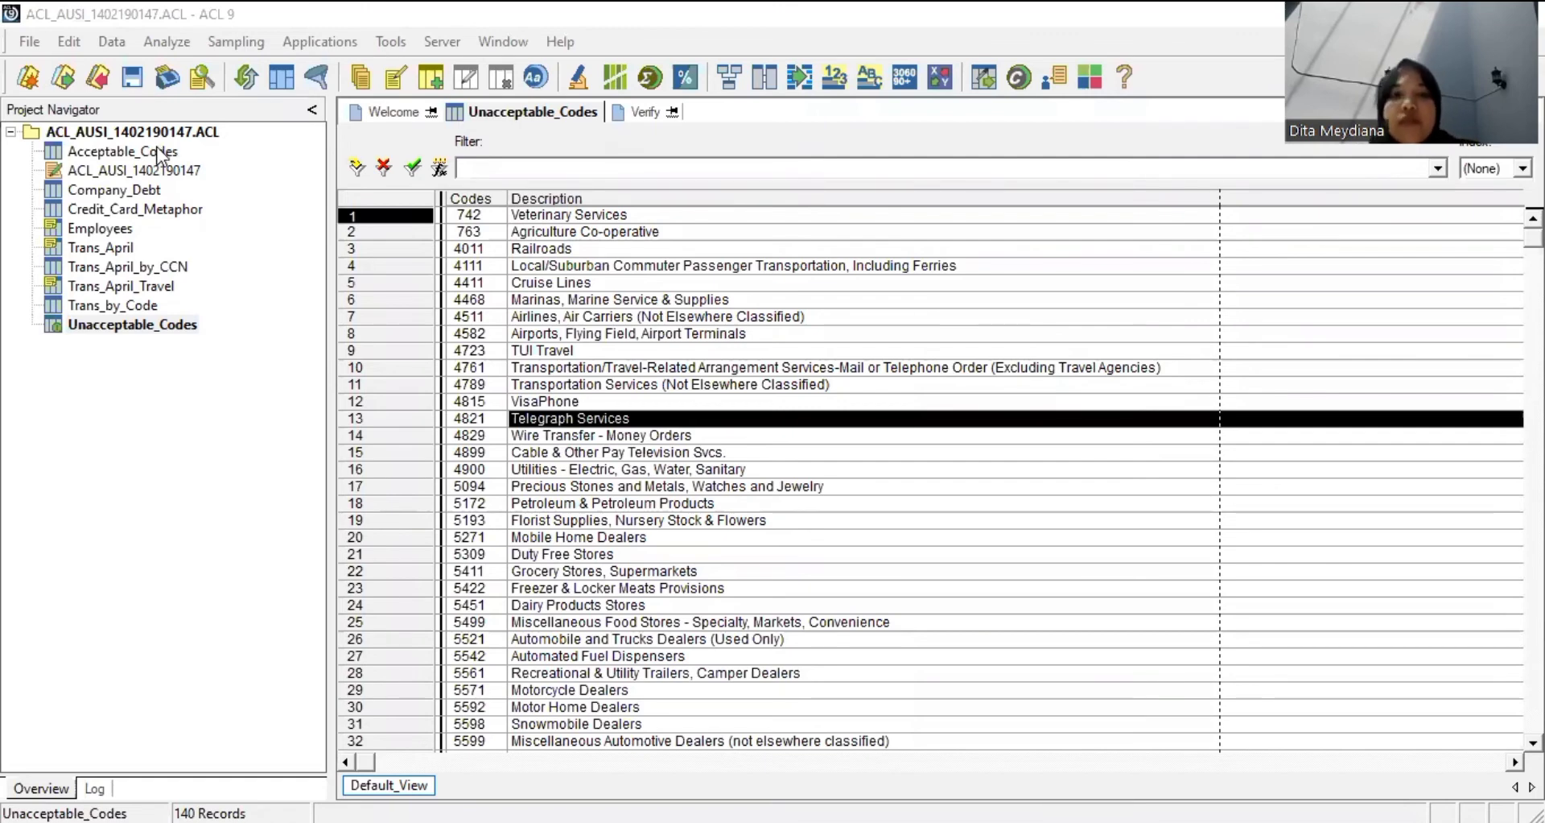
Start a new computed field in the Acceptable_Codes layout named Codes_Sub_Acceptable.
{"action": "double_click", "coordinate": [161, 151]}
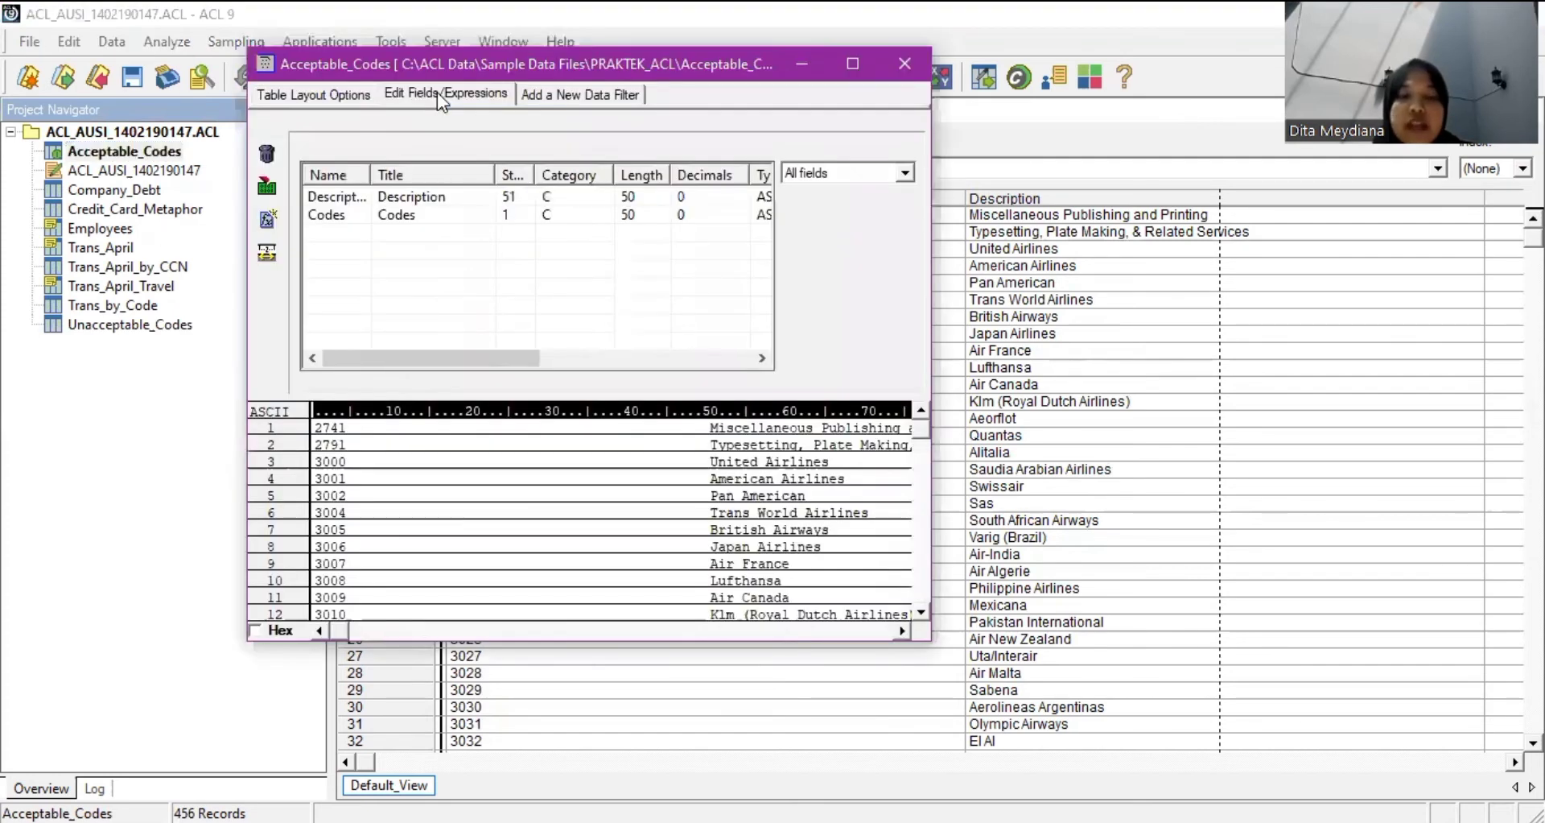
{"action": "left_click", "coordinate": [437, 92]}
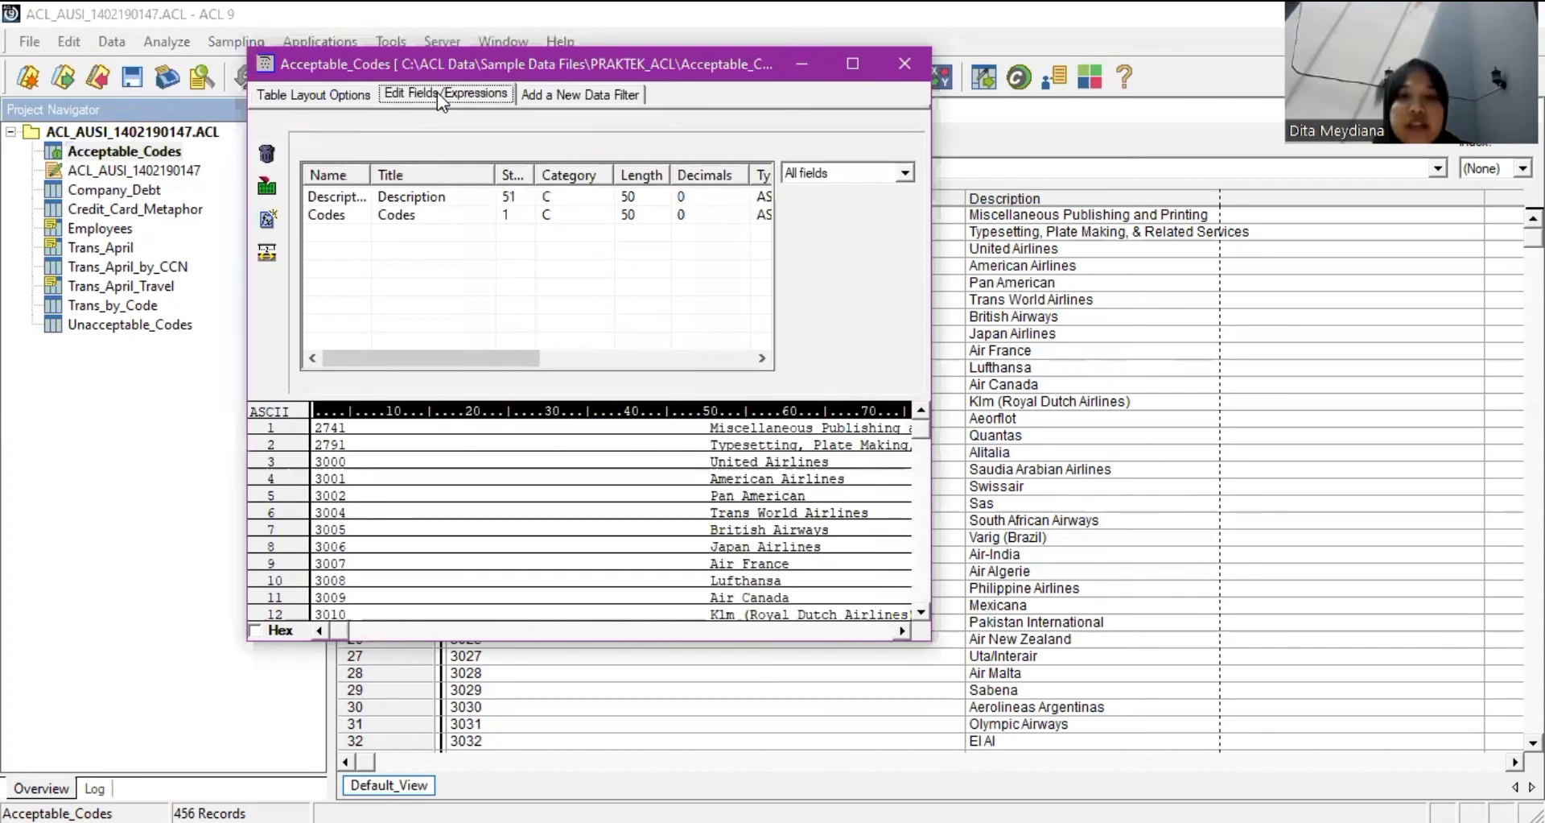
{"action": "left_click", "coordinate": [269, 225]}
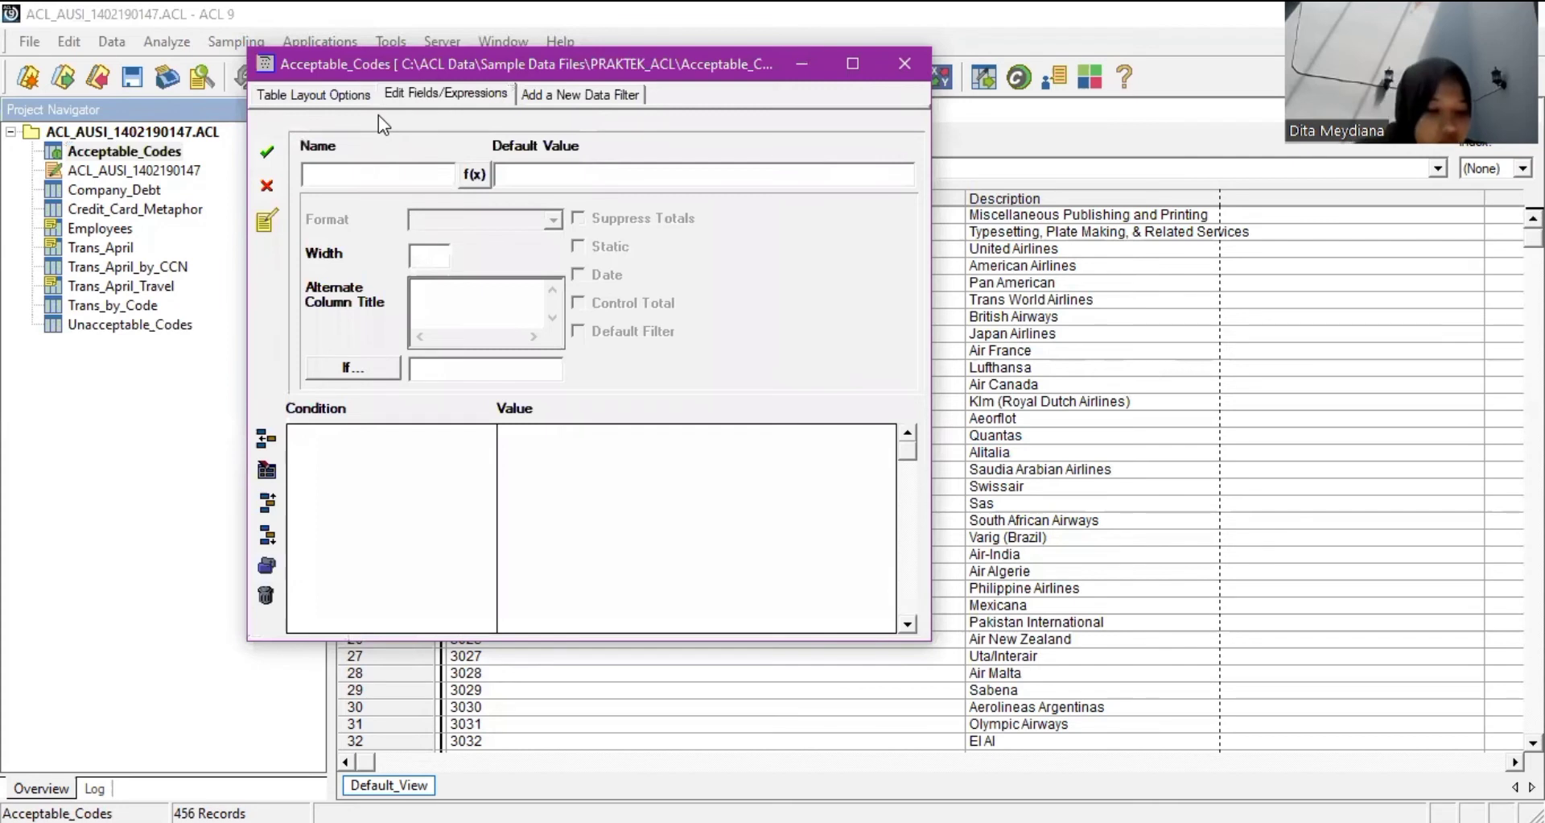
{"action": "type", "text": "A"}
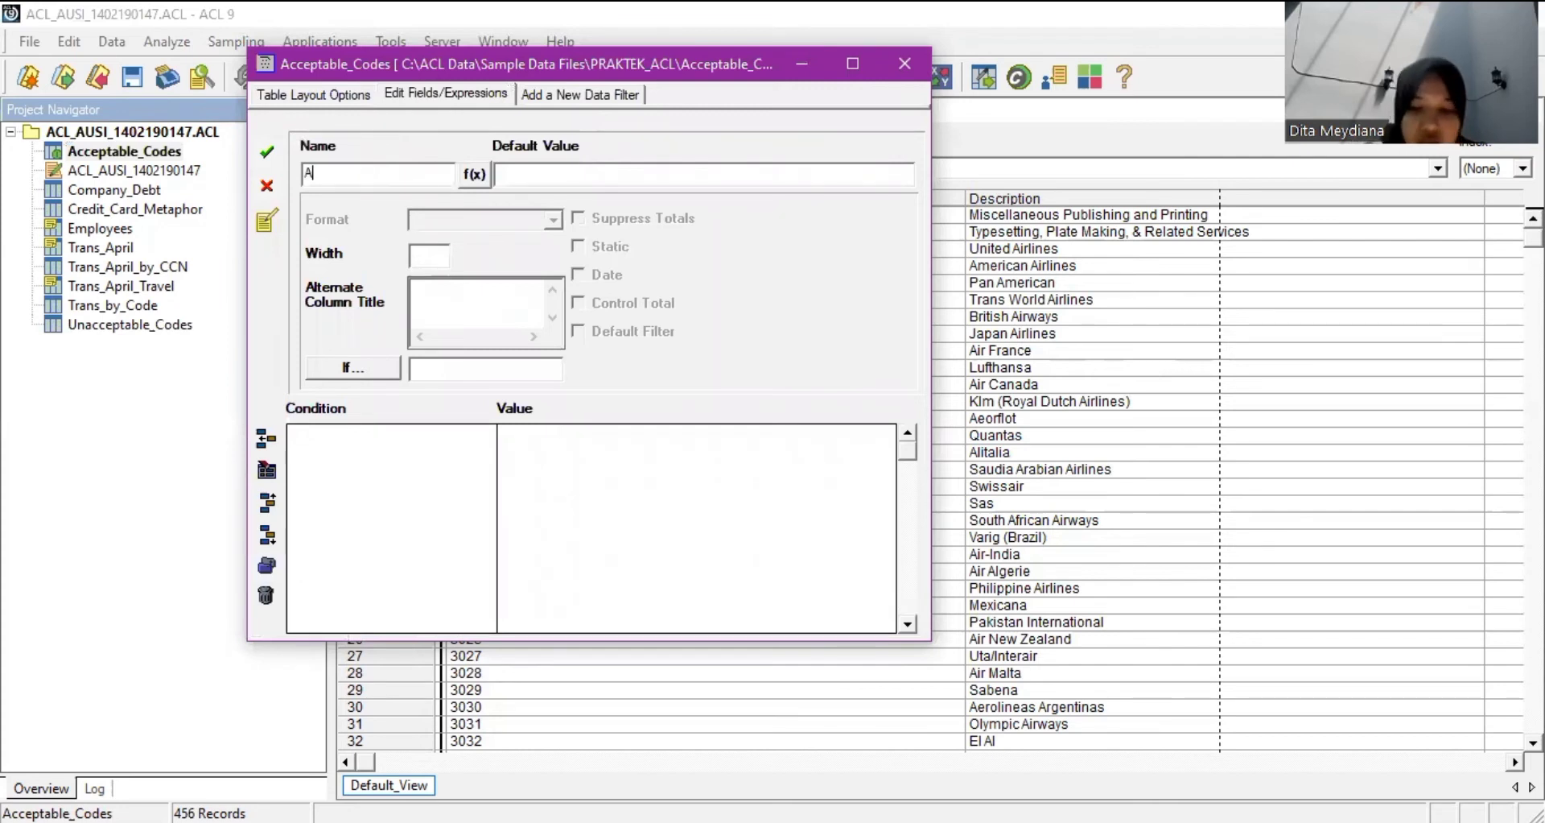
{"action": "key", "text": "BackSpace"}
{"action": "type", "text": "C"}
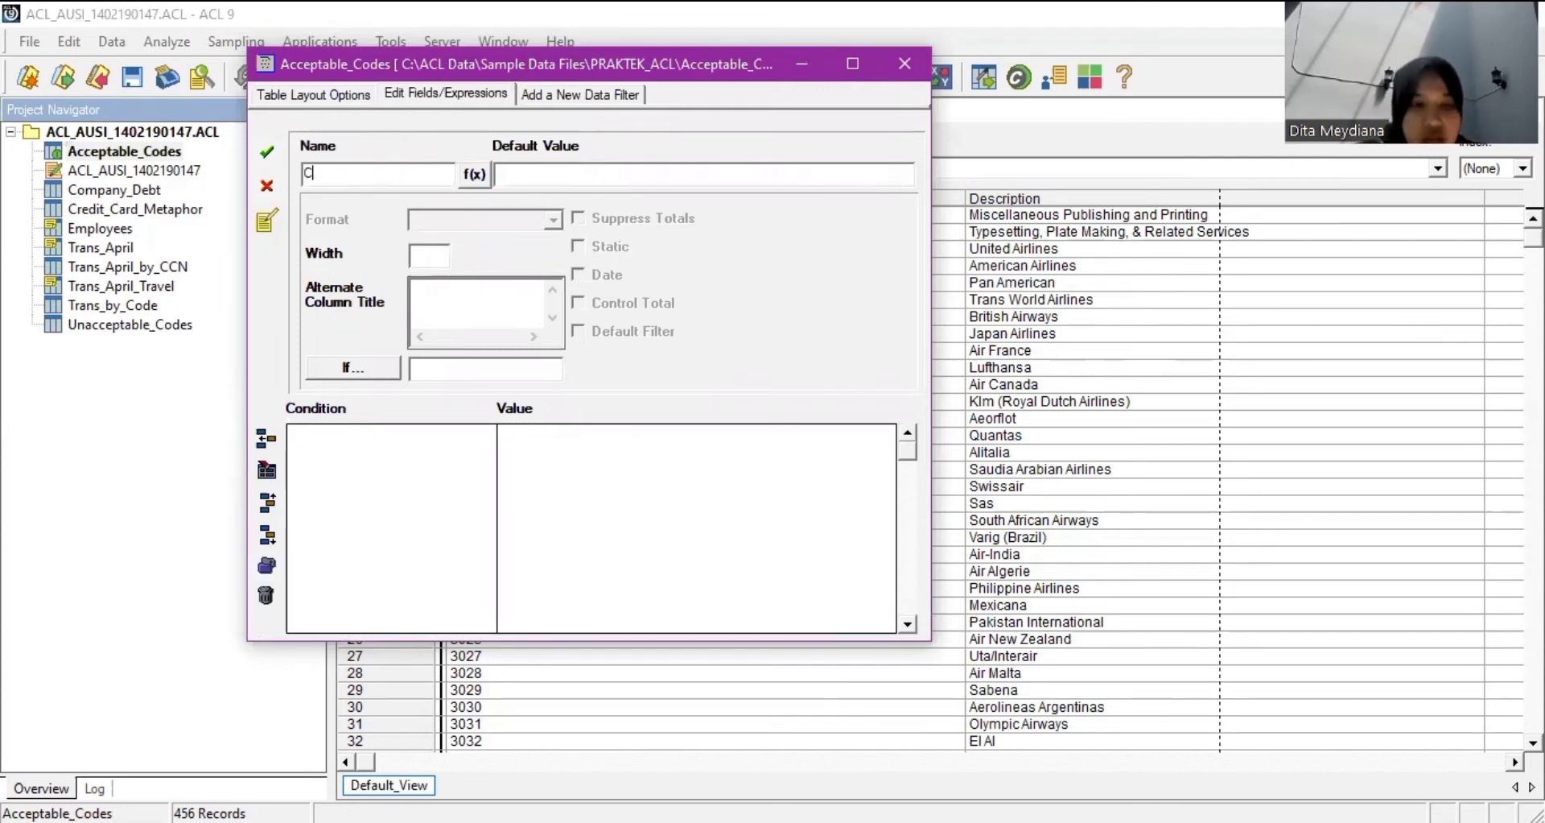
{"action": "type", "text": "ode"}
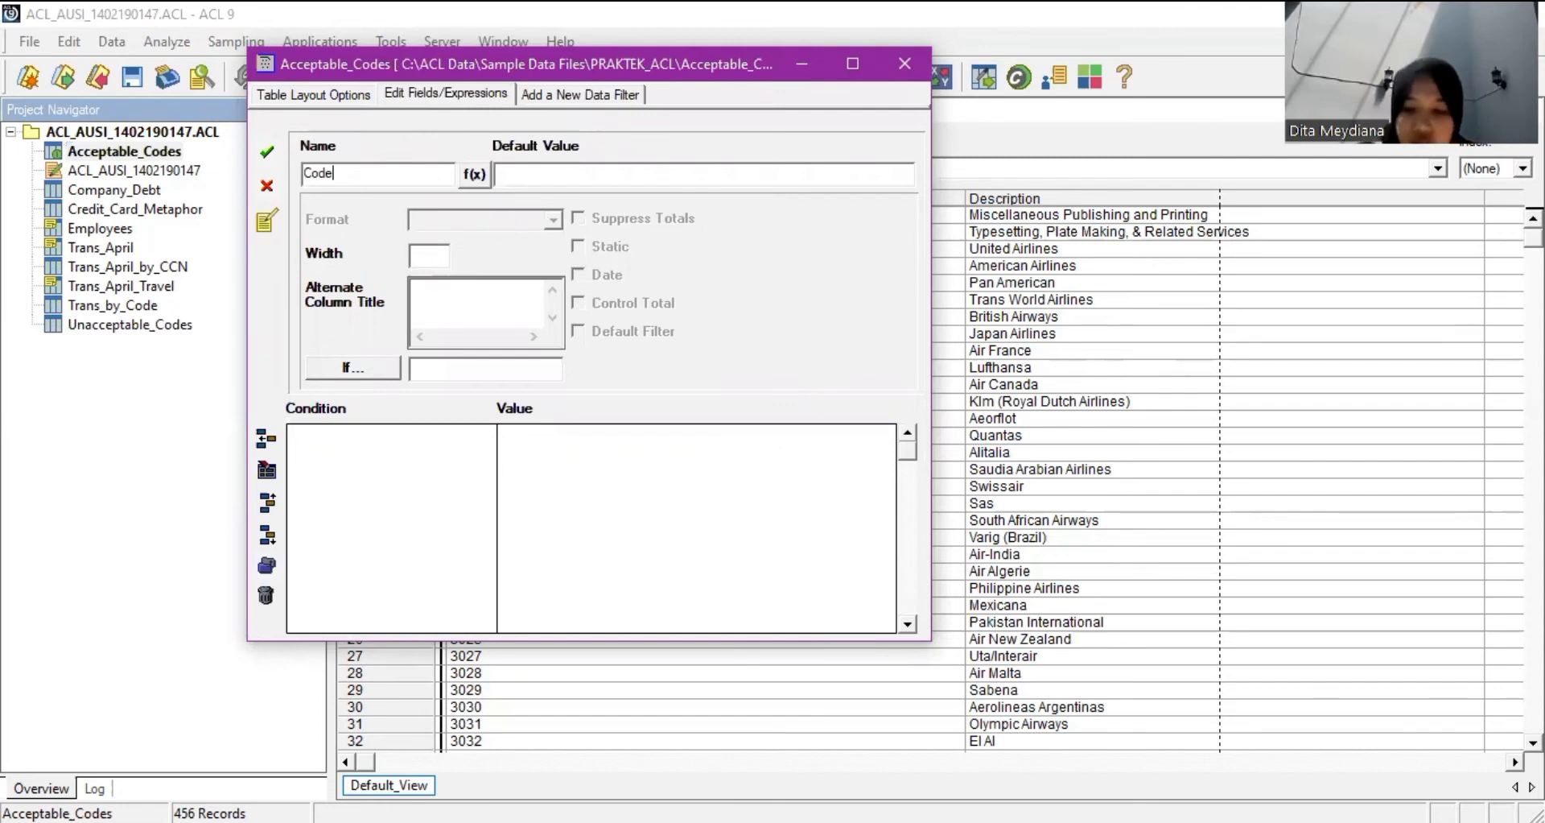
{"action": "type", "text": "s_S"}
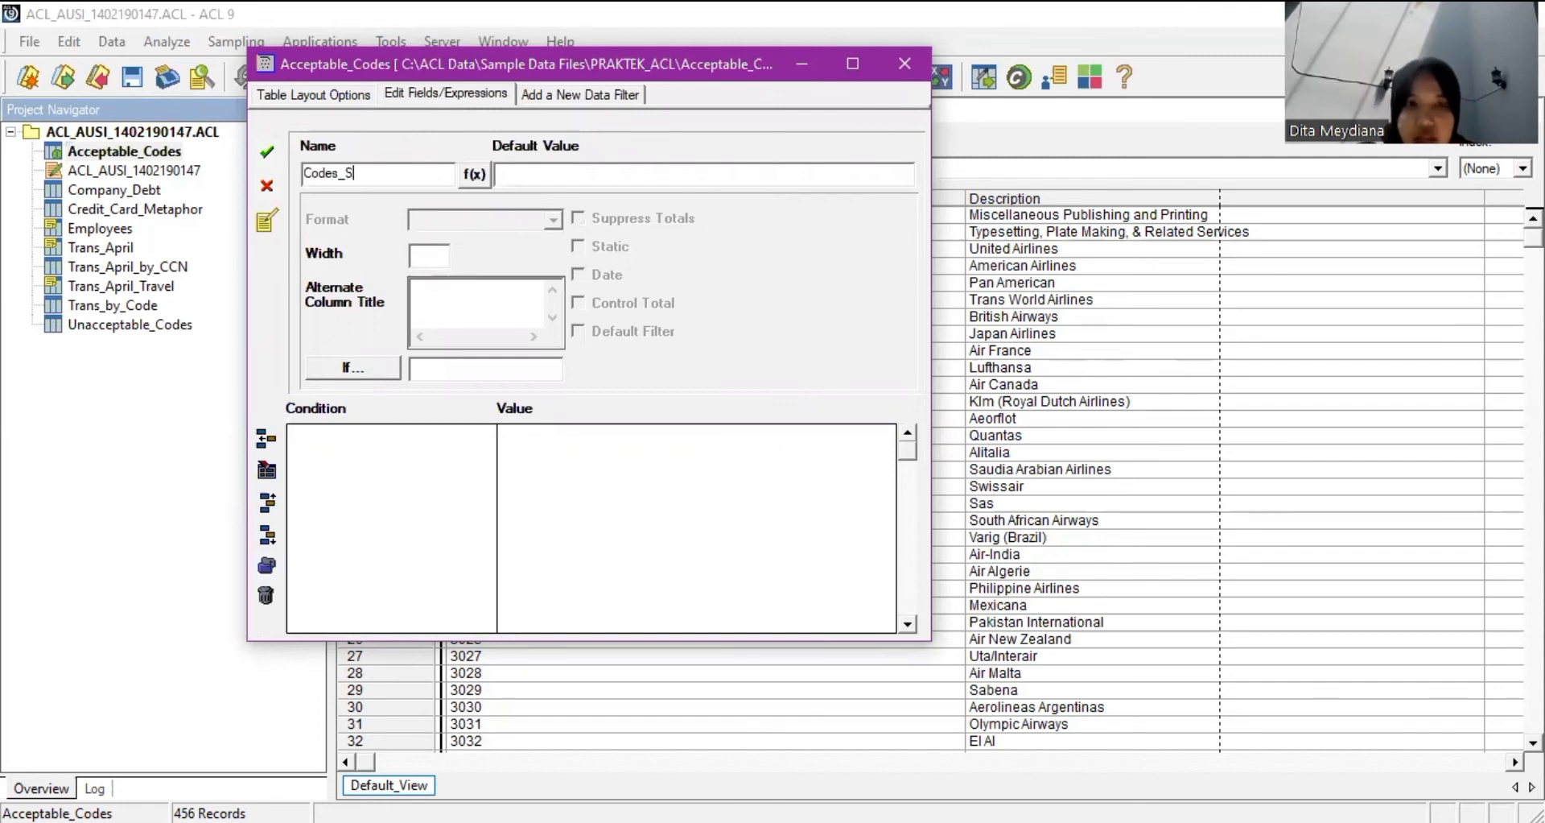
{"action": "type", "text": "ub_A"}
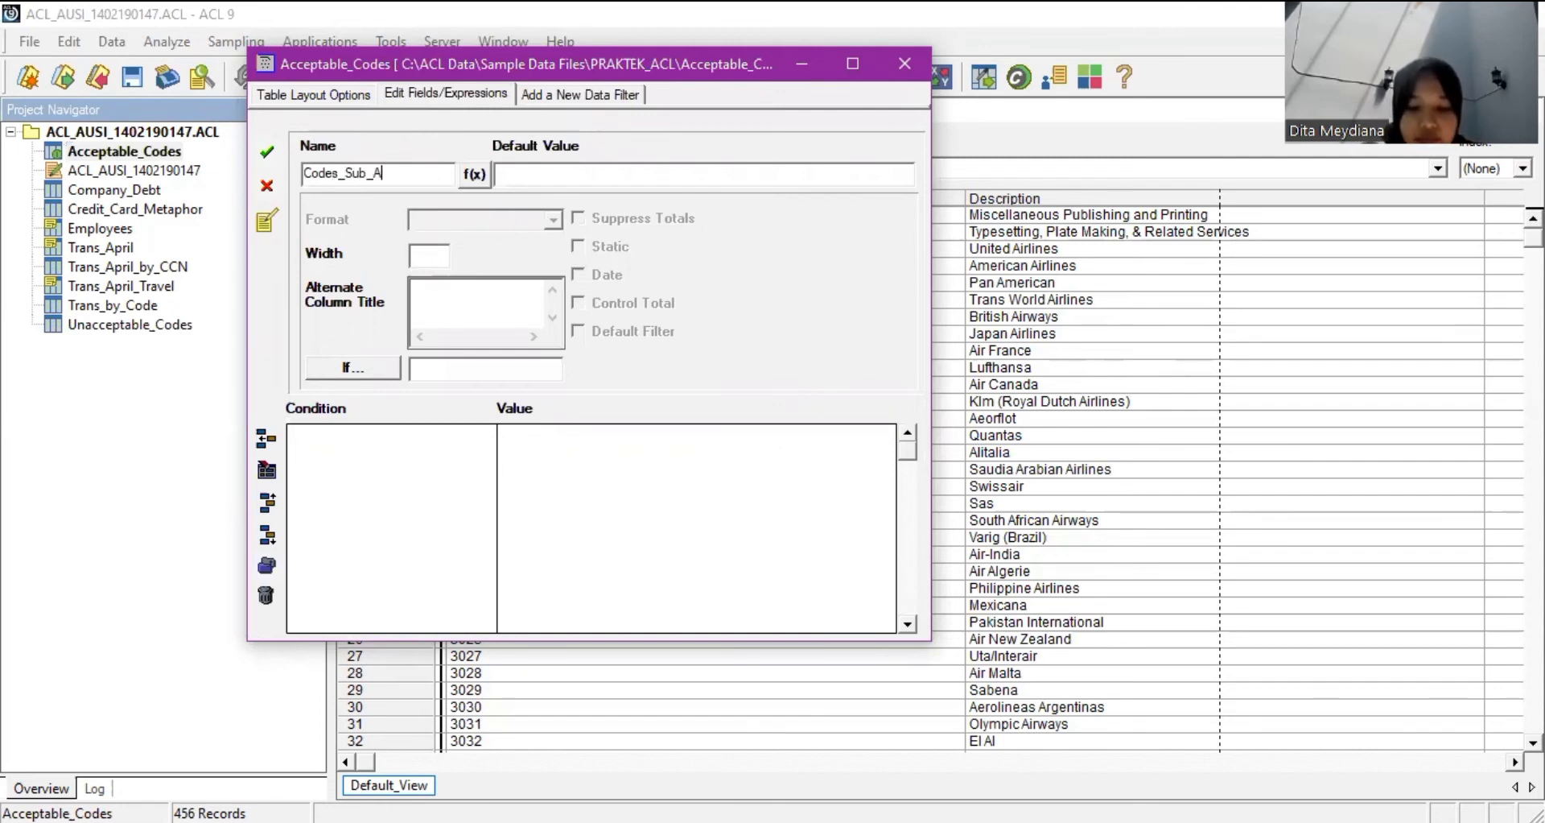
{"action": "type", "text": "ccepta"}
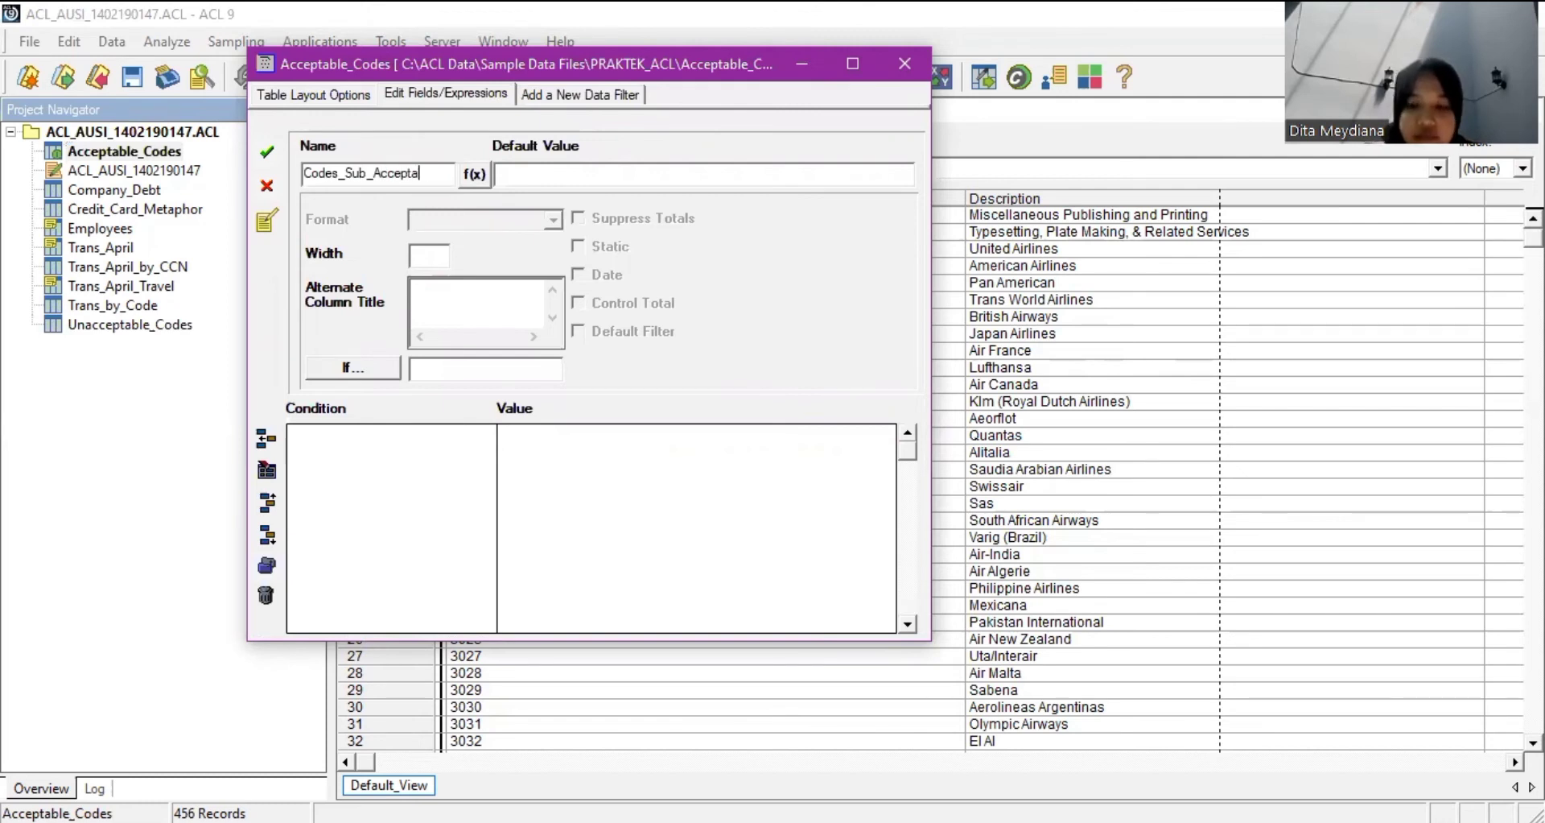
{"action": "type", "text": "ble"}
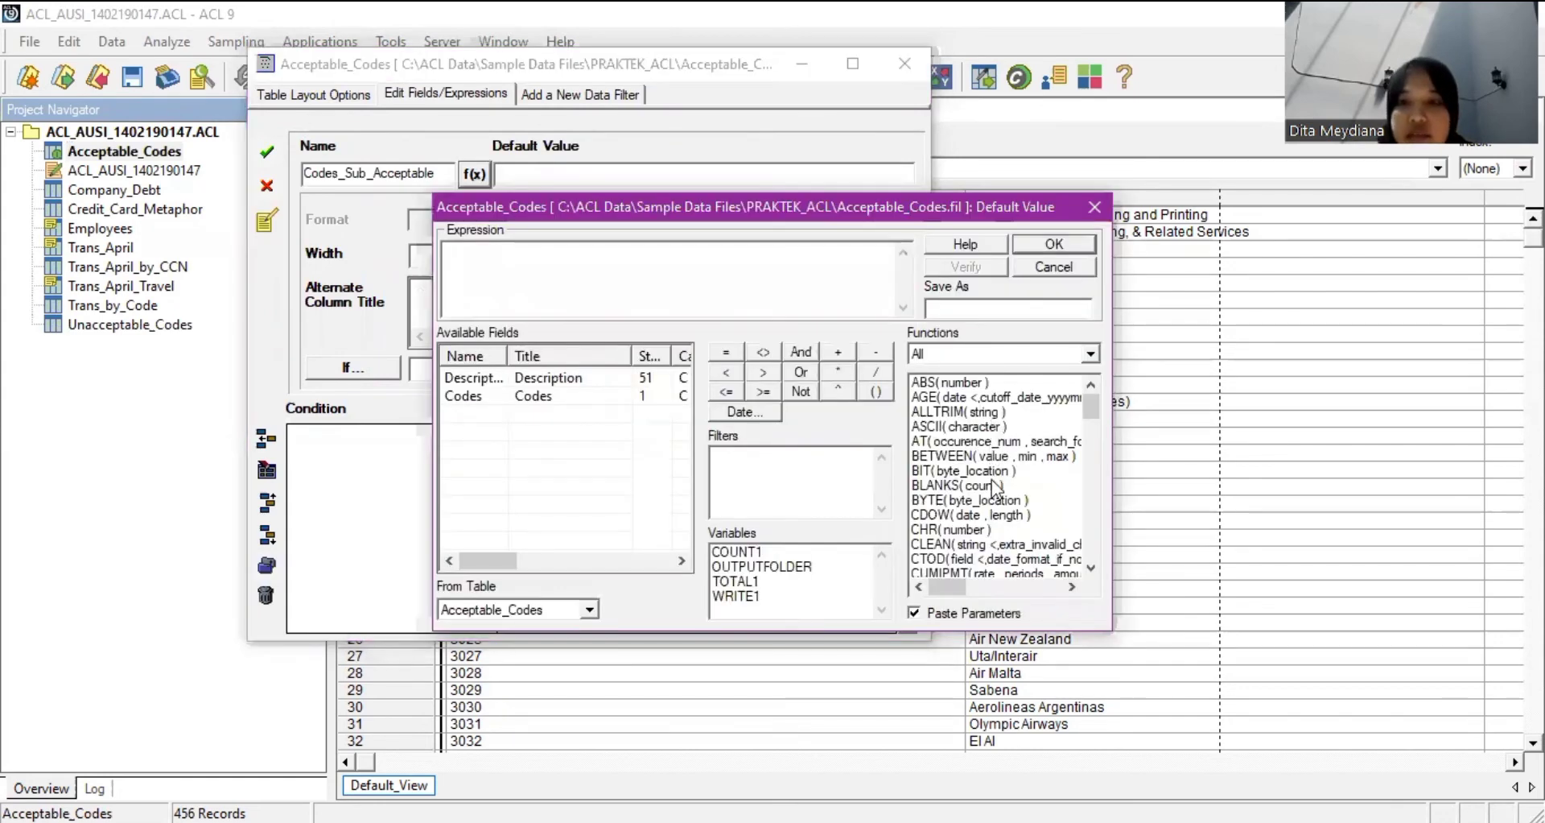
Build the expression's start: SUBSTR wrapping ALLTRIM(Codes) from the Functions and field lists.
{"action": "scroll", "coordinate": [995, 486], "scroll_direction": "down", "scroll_amount": 10}
{"action": "scroll", "coordinate": [995, 499], "scroll_direction": "down", "scroll_amount": 5}
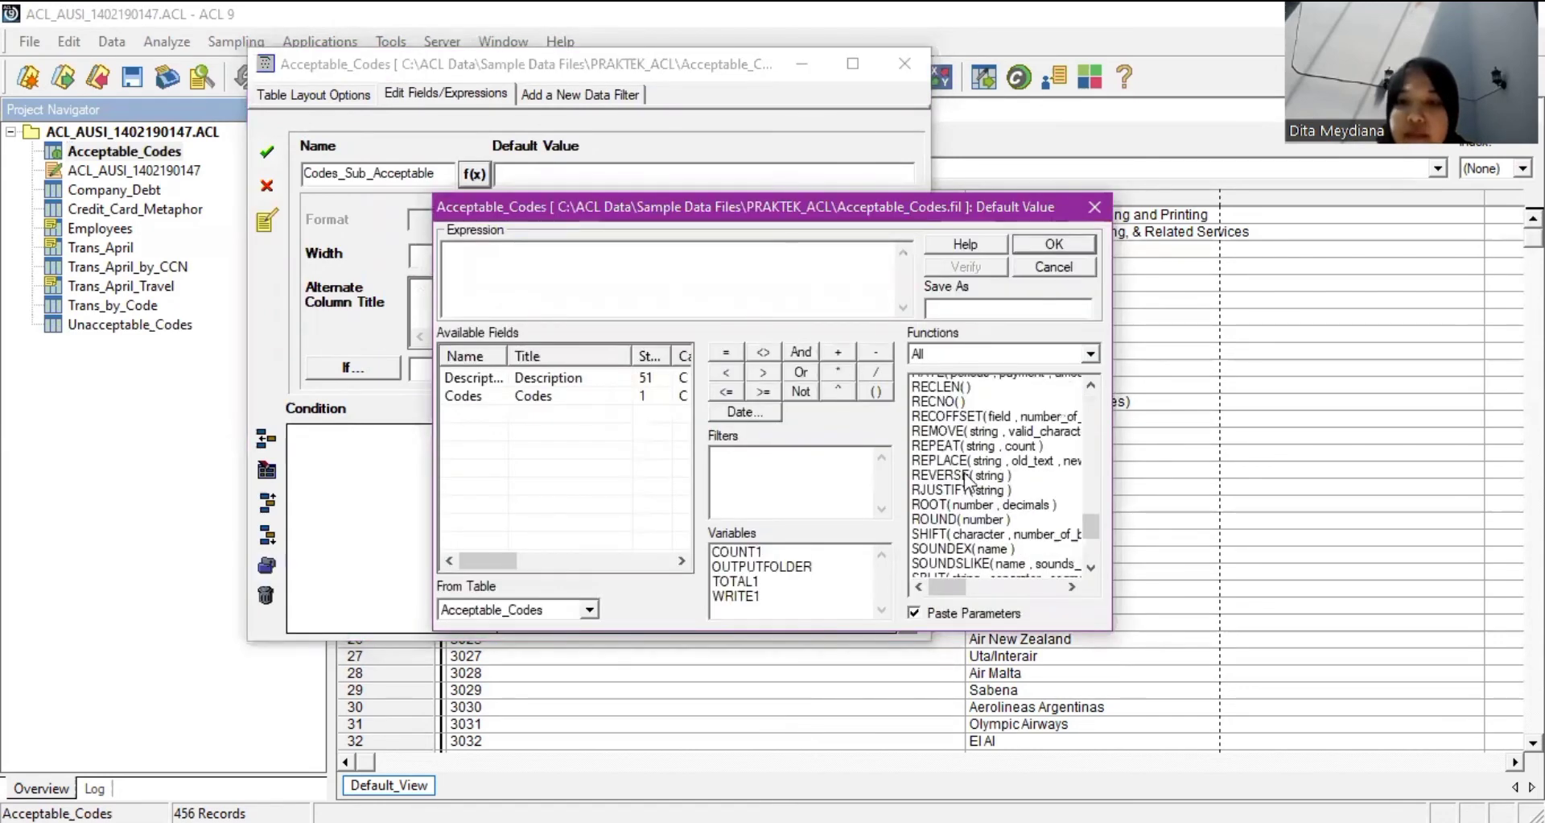
{"action": "scroll", "coordinate": [973, 482], "scroll_direction": "down", "scroll_amount": 5}
{"action": "scroll", "coordinate": [968, 454], "scroll_direction": "up", "scroll_amount": 1}
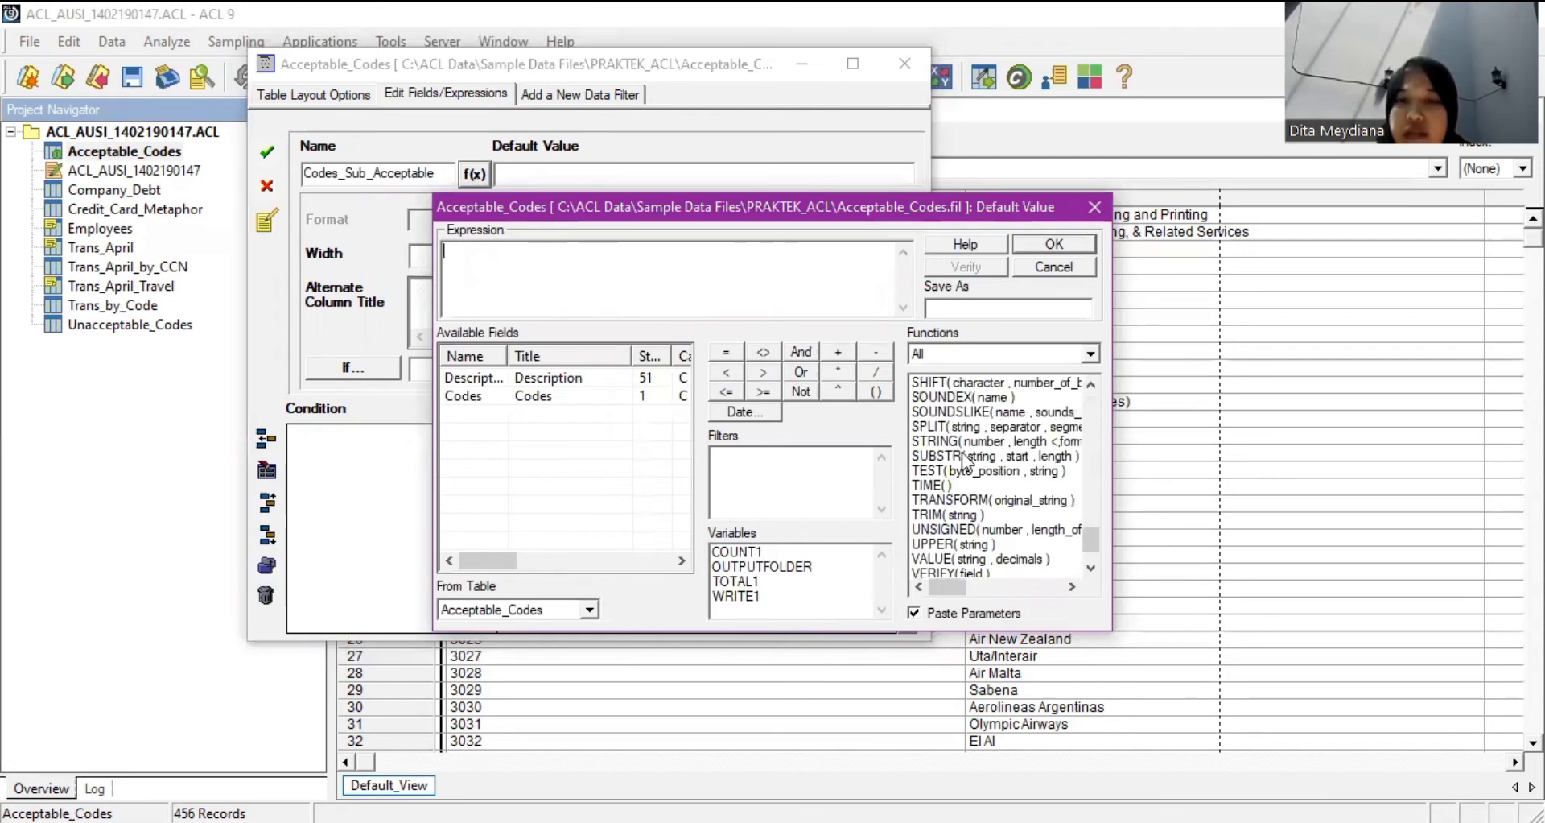
{"action": "double_click", "coordinate": [965, 456]}
{"action": "scroll", "coordinate": [968, 471], "scroll_direction": "up", "scroll_amount": 10}
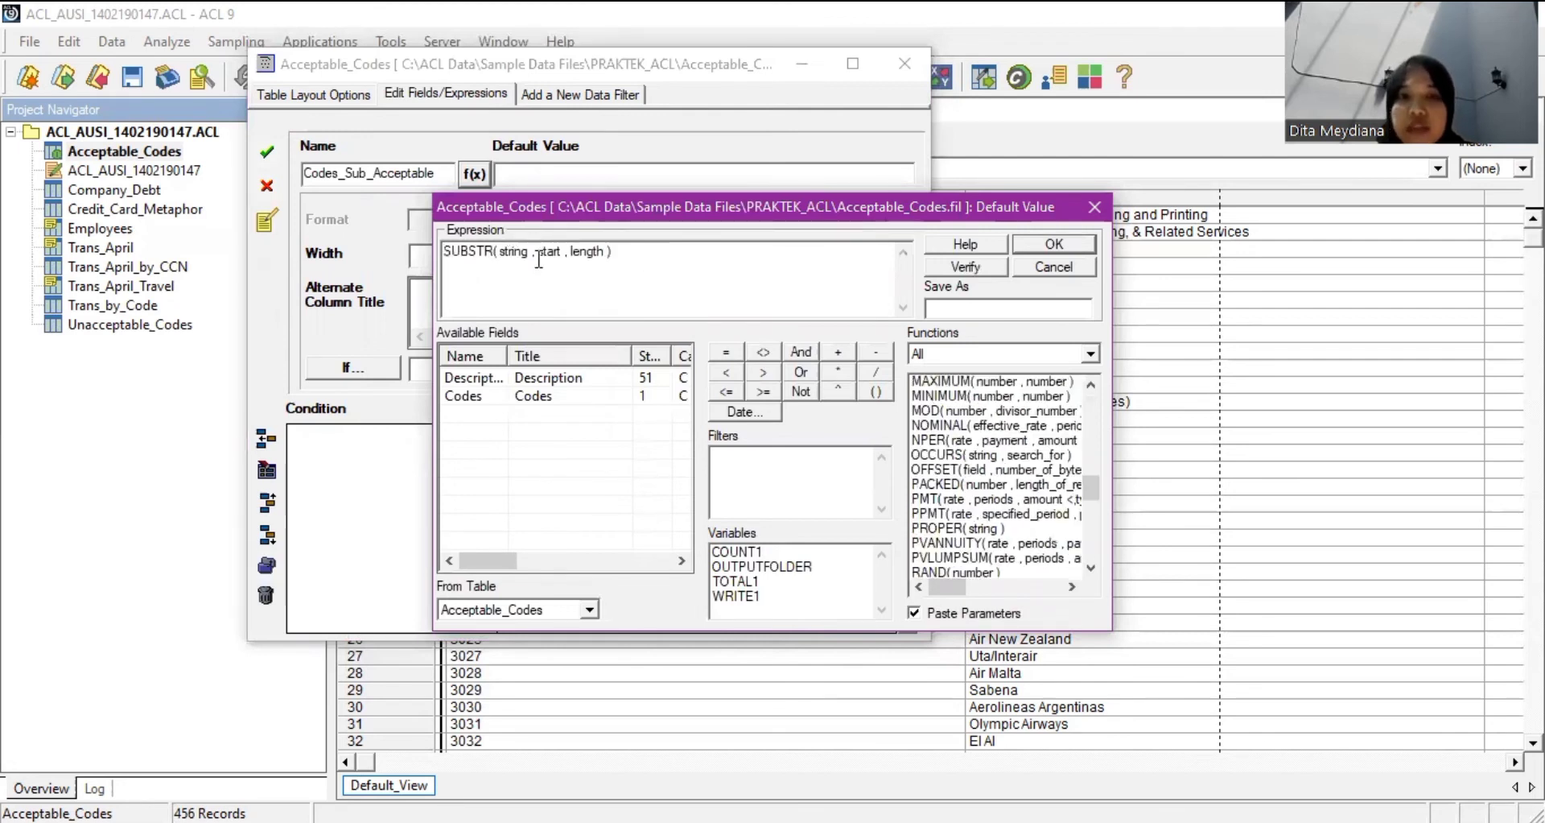
{"action": "left_click_drag", "start_coordinate": [500, 252], "coordinate": [613, 252]}
{"action": "scroll", "coordinate": [1007, 515], "scroll_direction": "up", "scroll_amount": 10}
{"action": "scroll", "coordinate": [1002, 517], "scroll_direction": "up", "scroll_amount": 8}
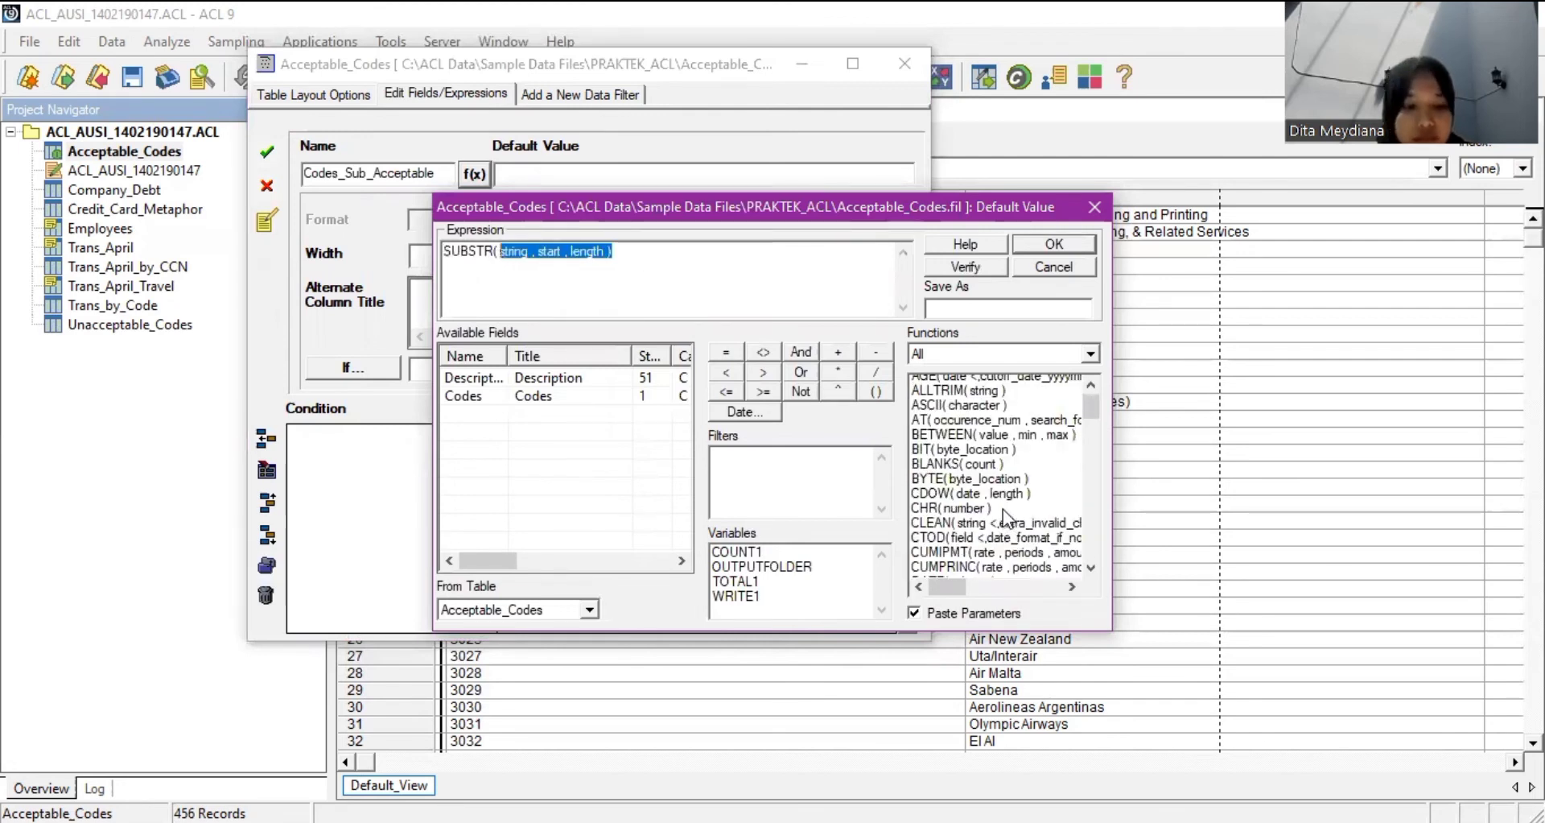
{"action": "scroll", "coordinate": [1003, 509], "scroll_direction": "up", "scroll_amount": 1}
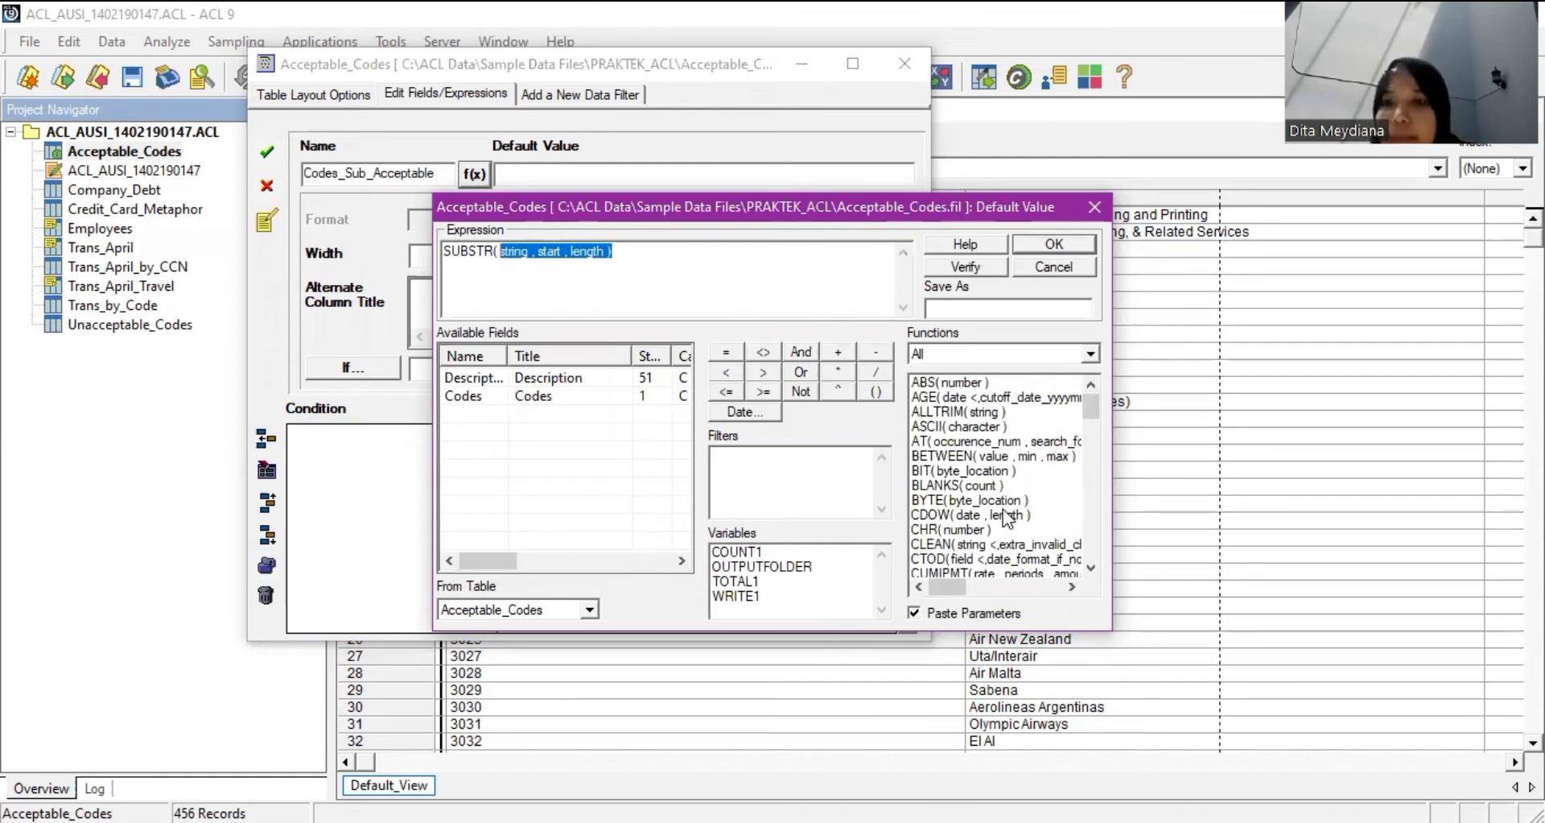
{"action": "double_click", "coordinate": [972, 415]}
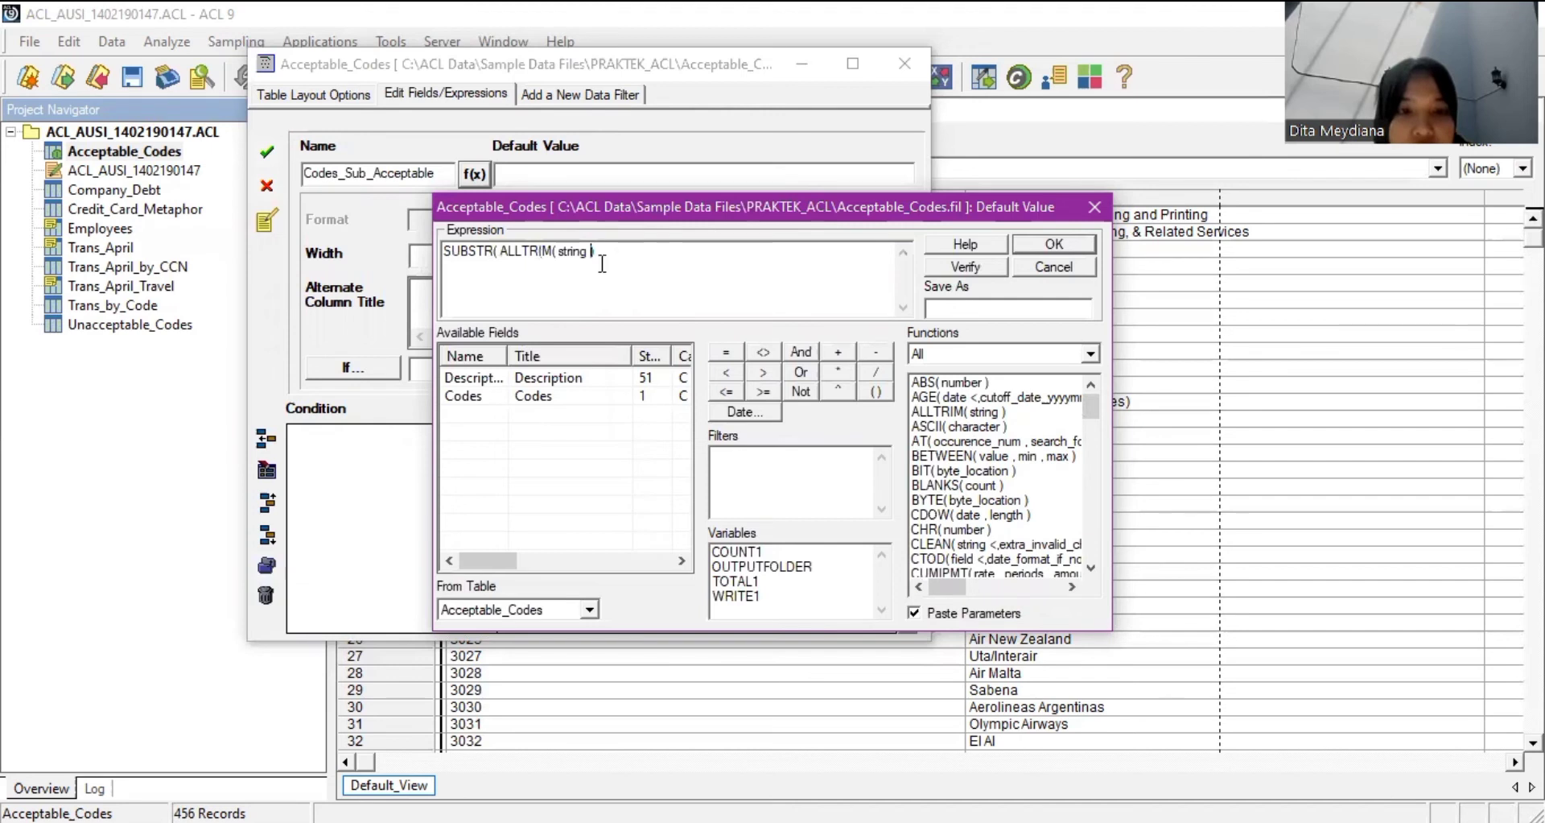
{"action": "left_click_drag", "start_coordinate": [596, 253], "coordinate": [553, 268]}
{"action": "key", "text": "BackSpace"}
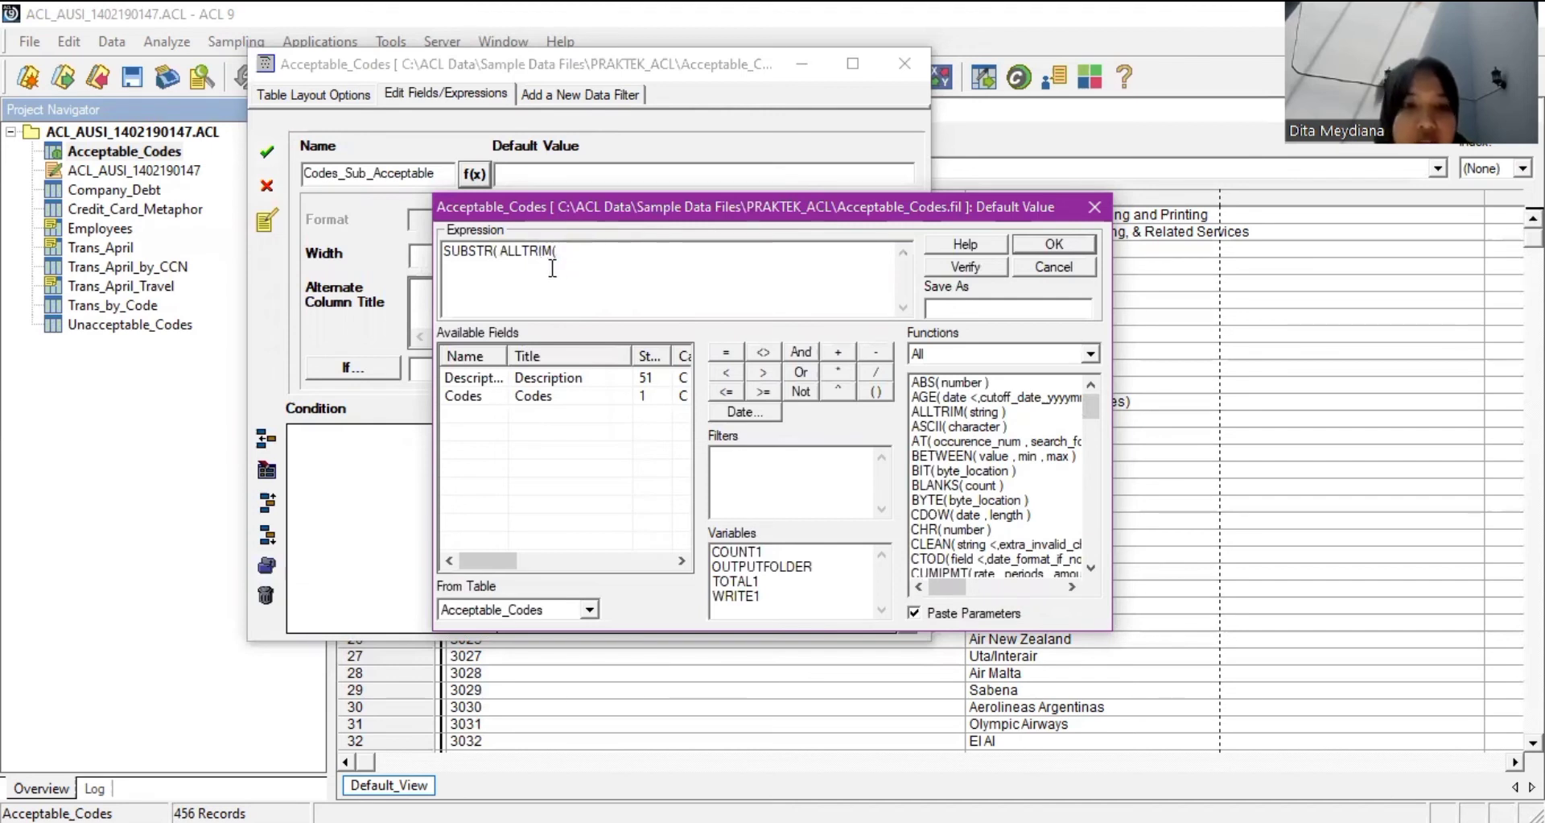
{"action": "double_click", "coordinate": [467, 397]}
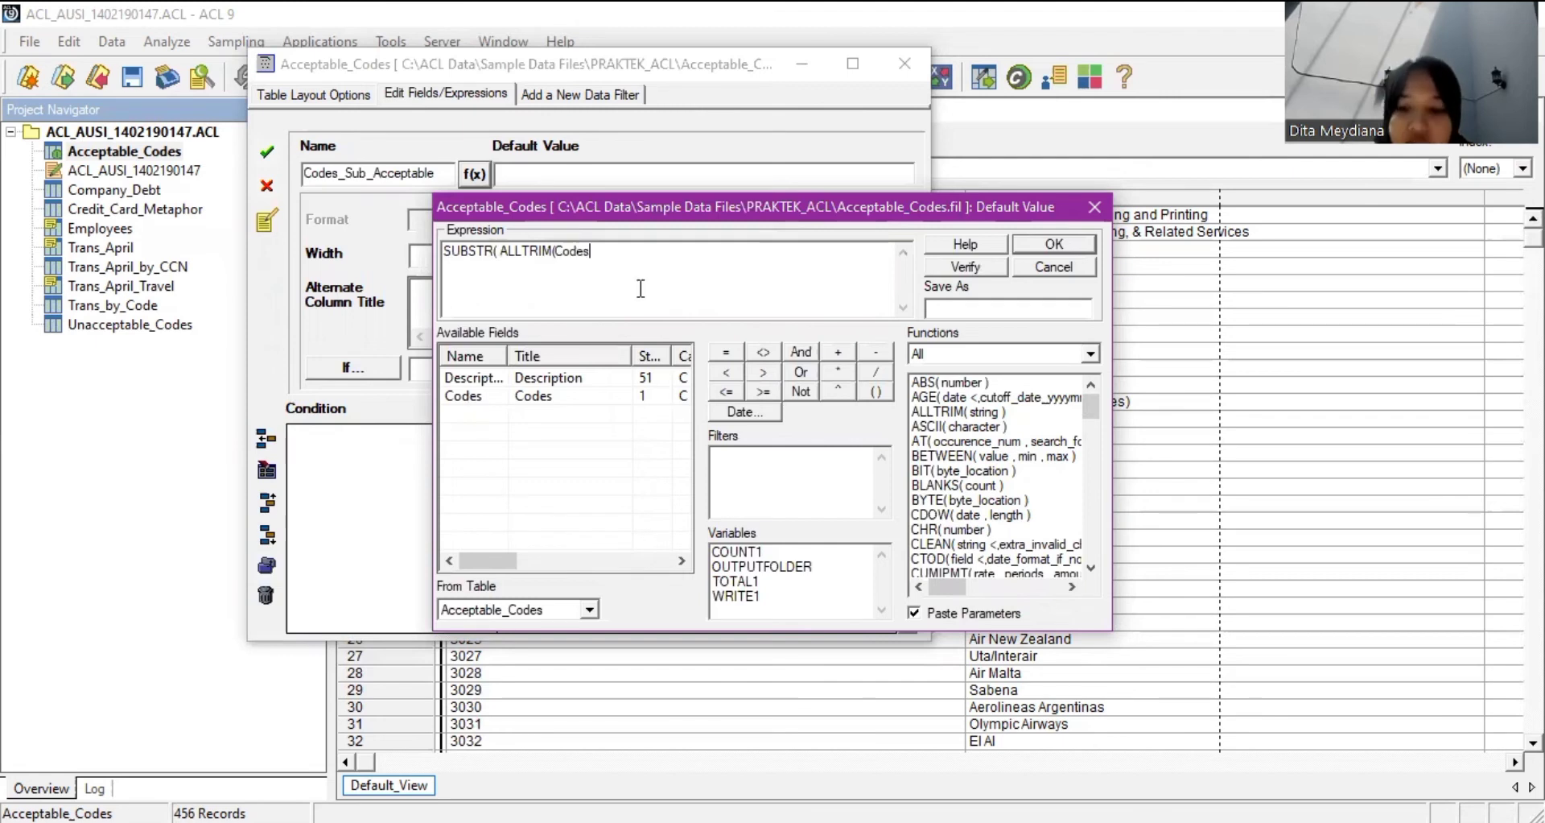
Complete SUBSTR( ALLTRIM(Codes), 1,4), accept the 4-character field, and close the layout.
{"action": "type", "text": "),"}
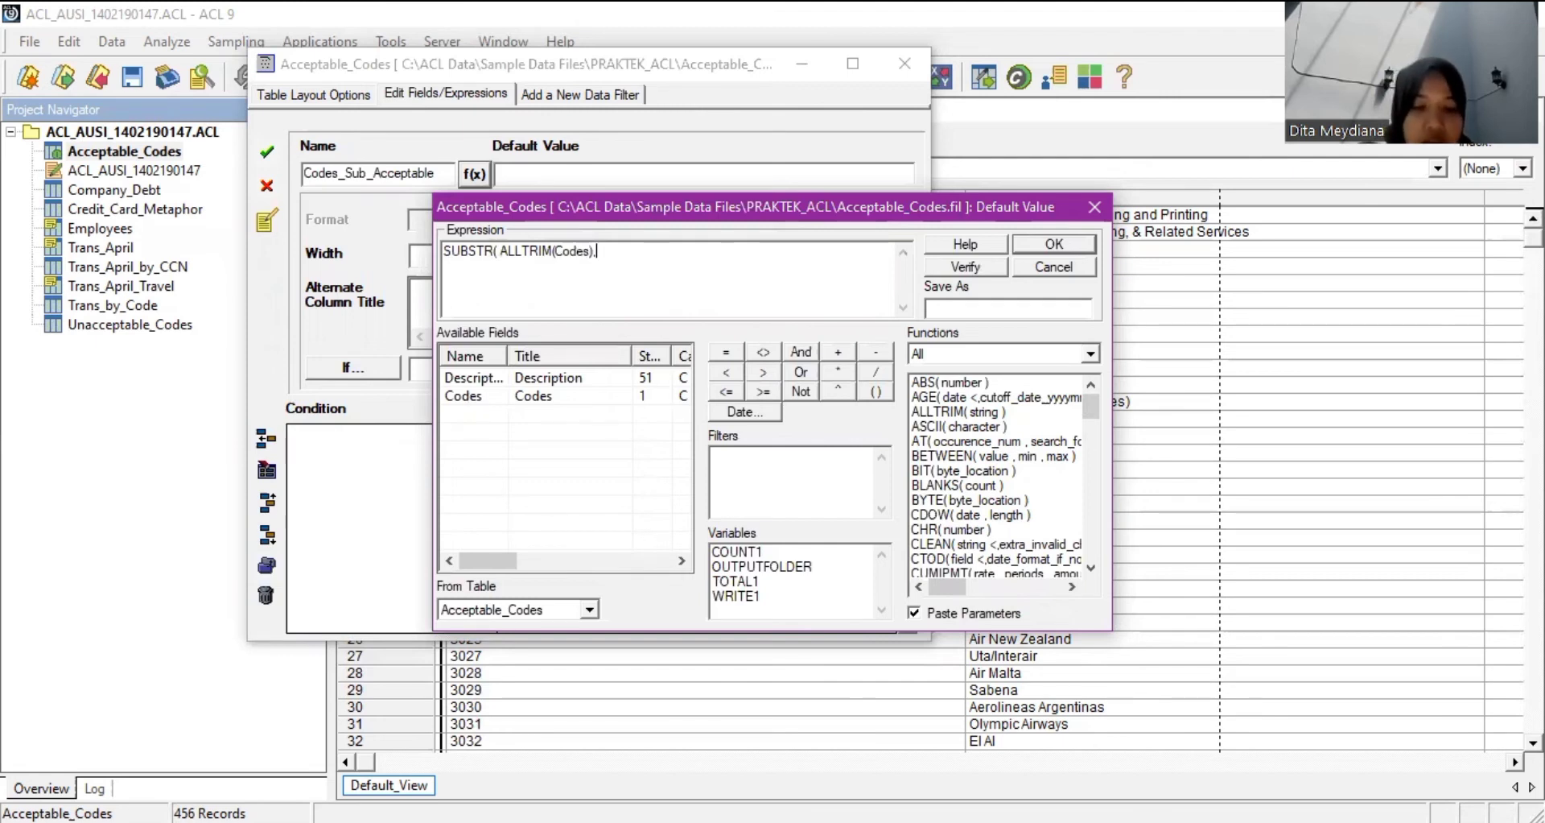
{"action": "type", "text": " 1"}
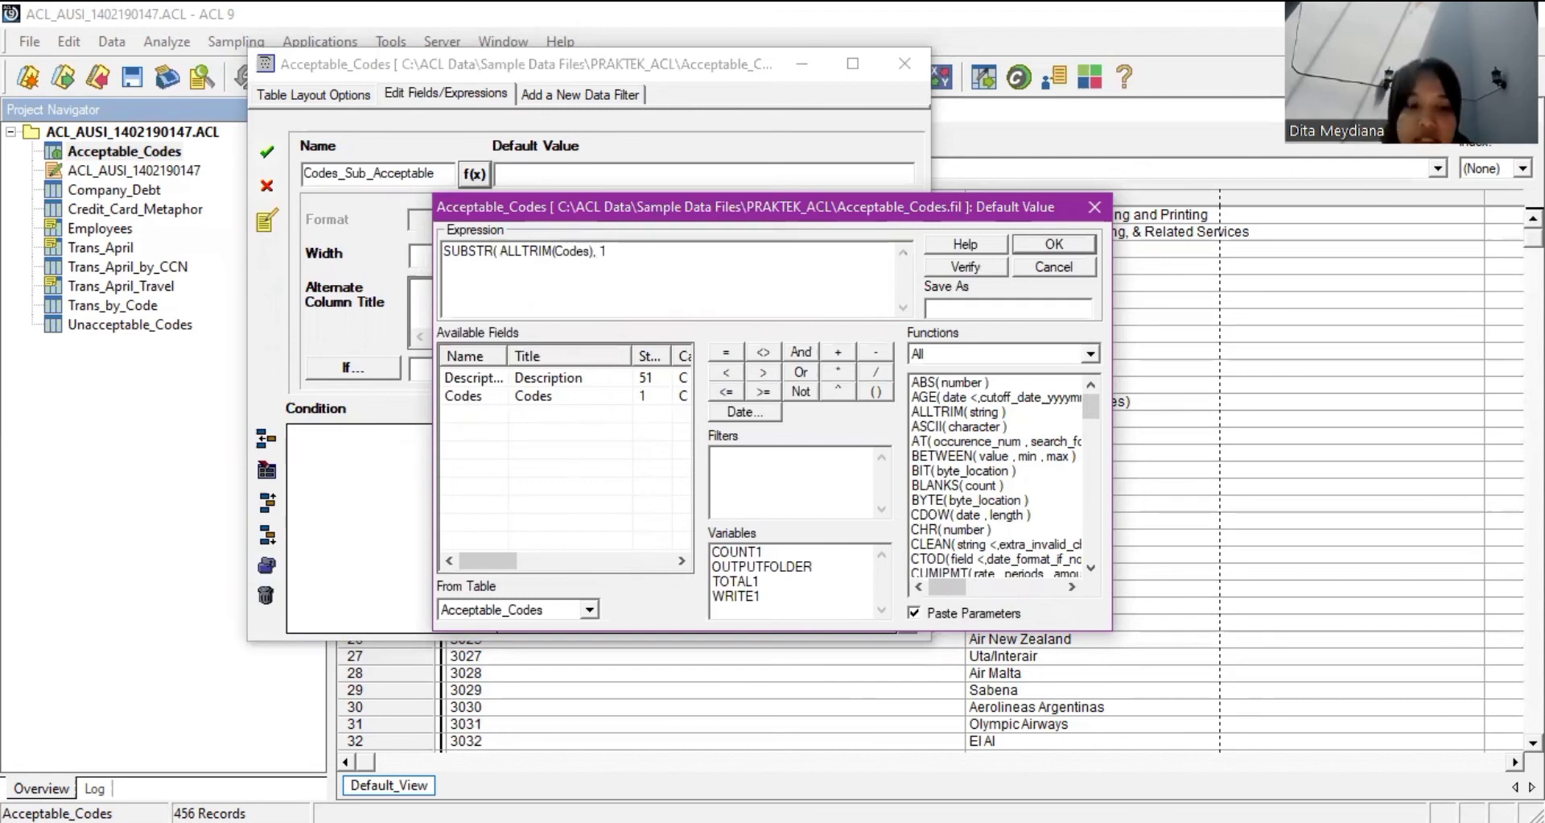
{"action": "key", "text": "BackSpace"}
{"action": "key", "text": "BackSpace"}
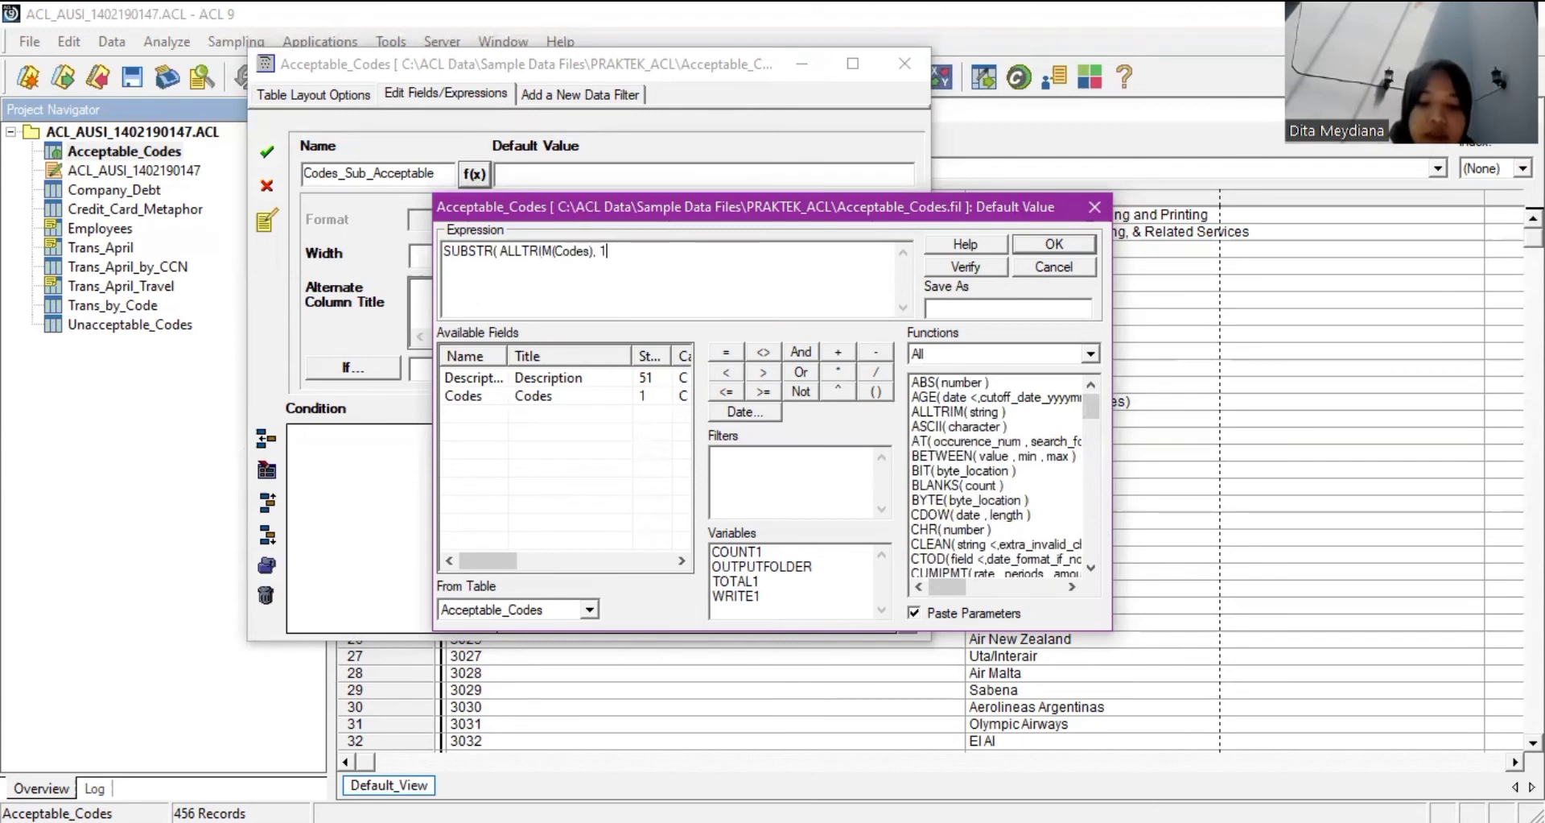
{"action": "type", "text": "1,4)"}
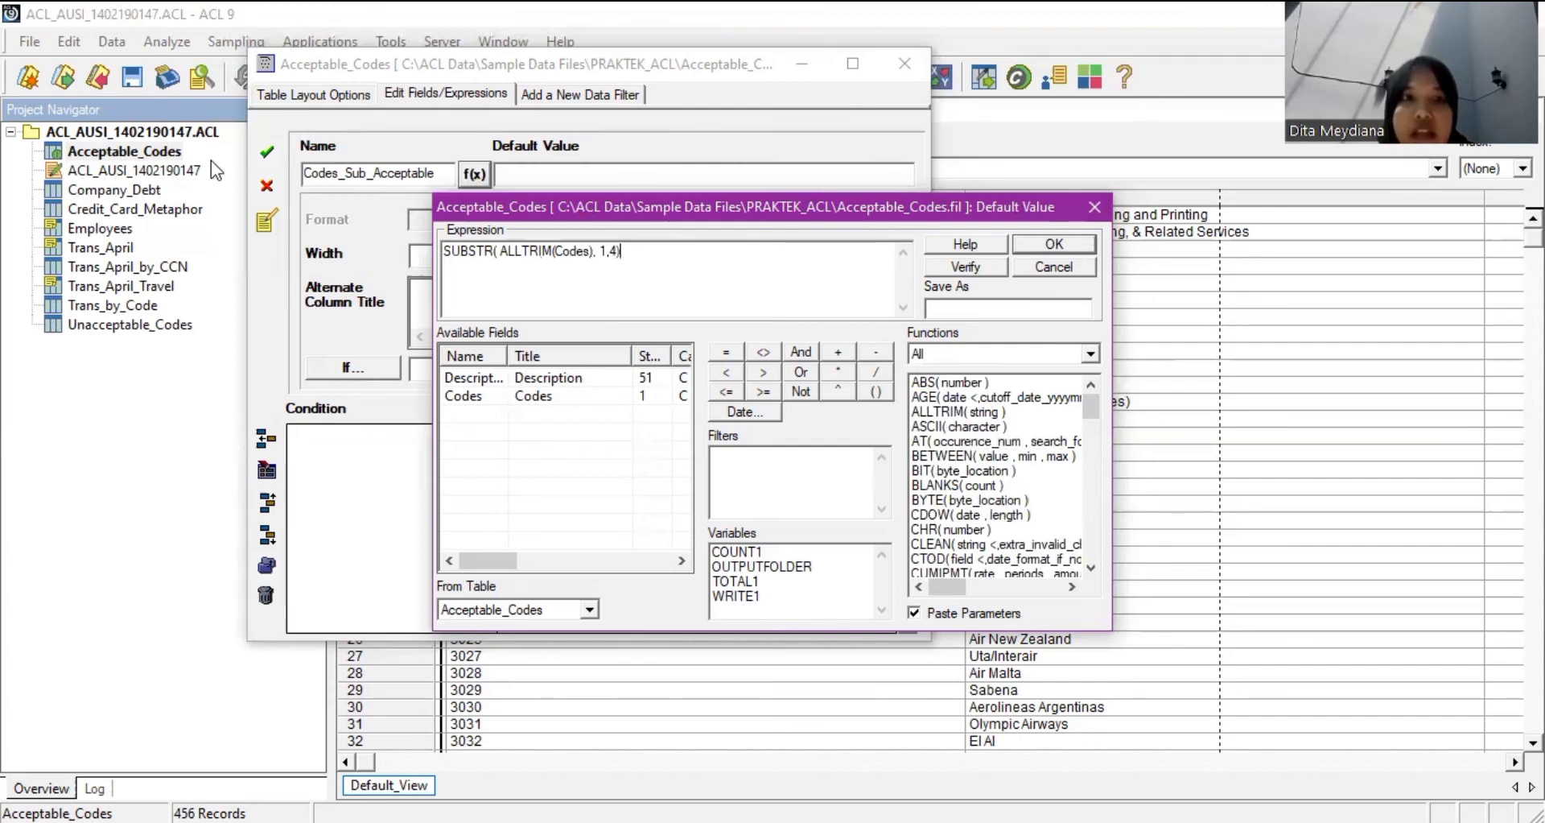
{"action": "key", "text": "Return"}
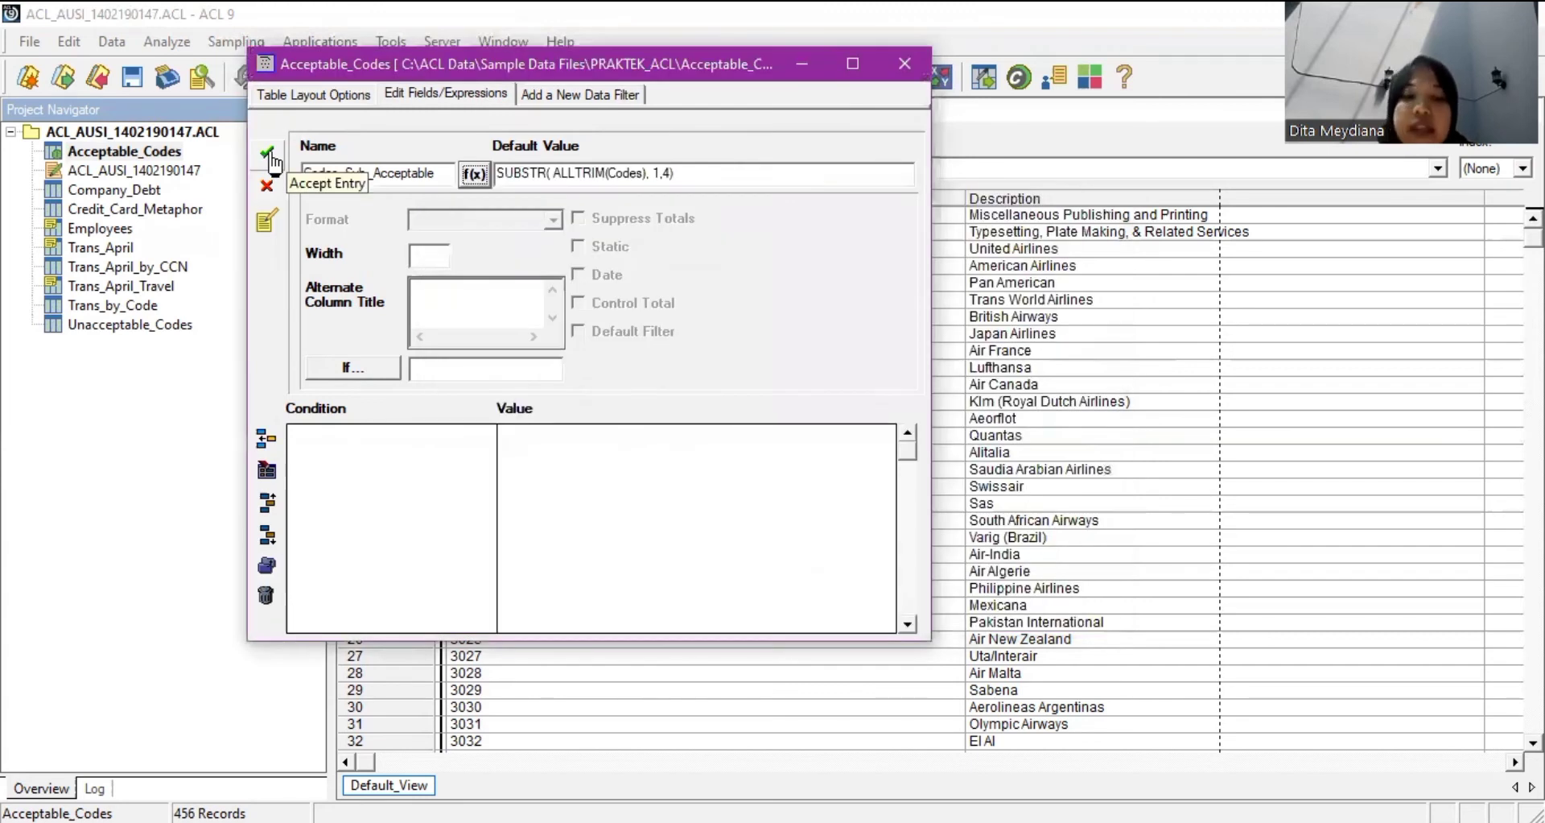
{"action": "left_click", "coordinate": [269, 154]}
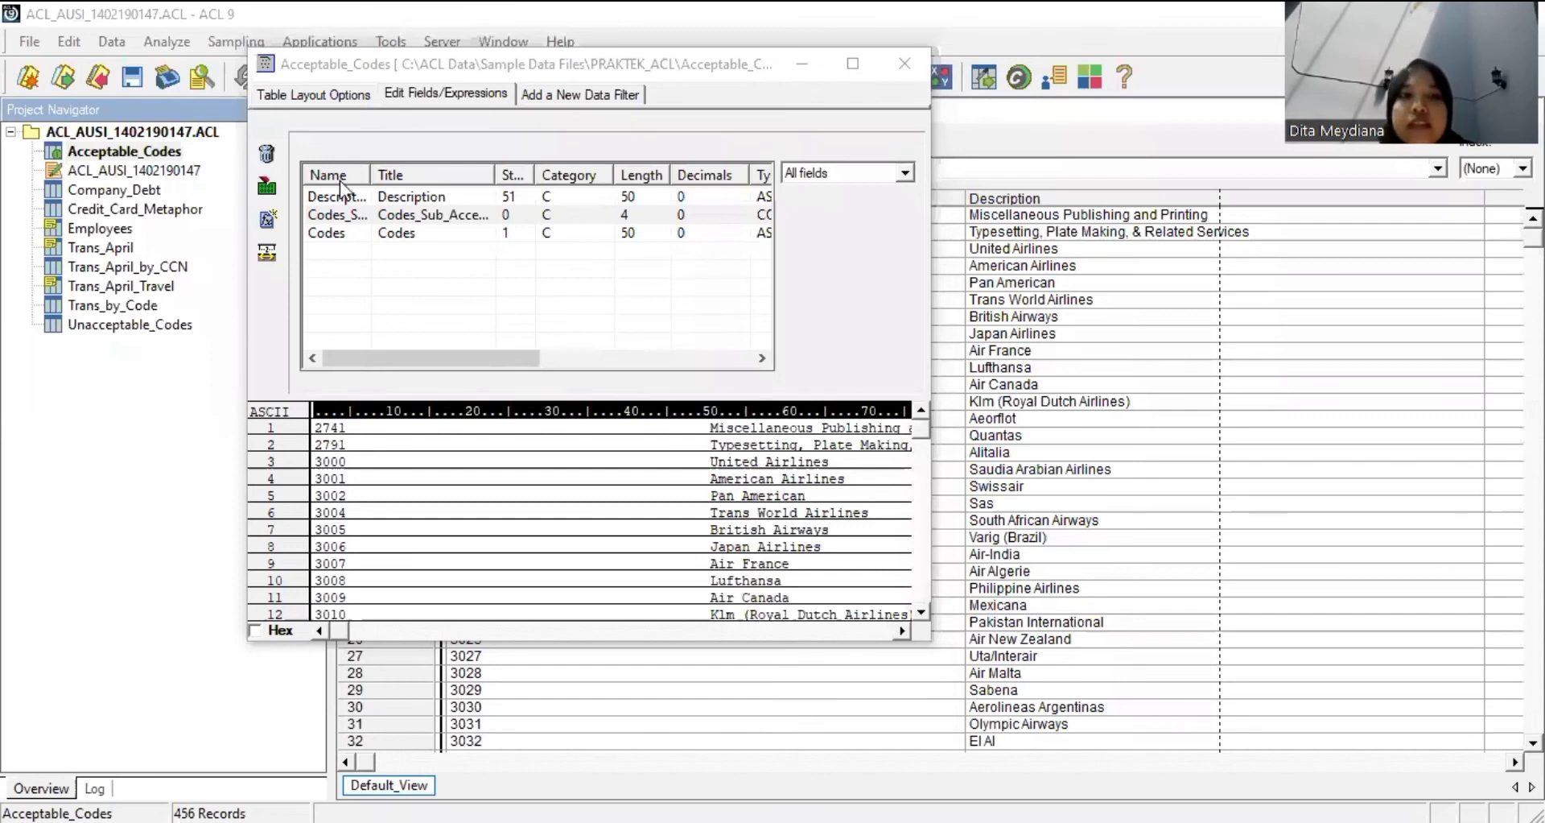
{"action": "left_click", "coordinate": [904, 70]}
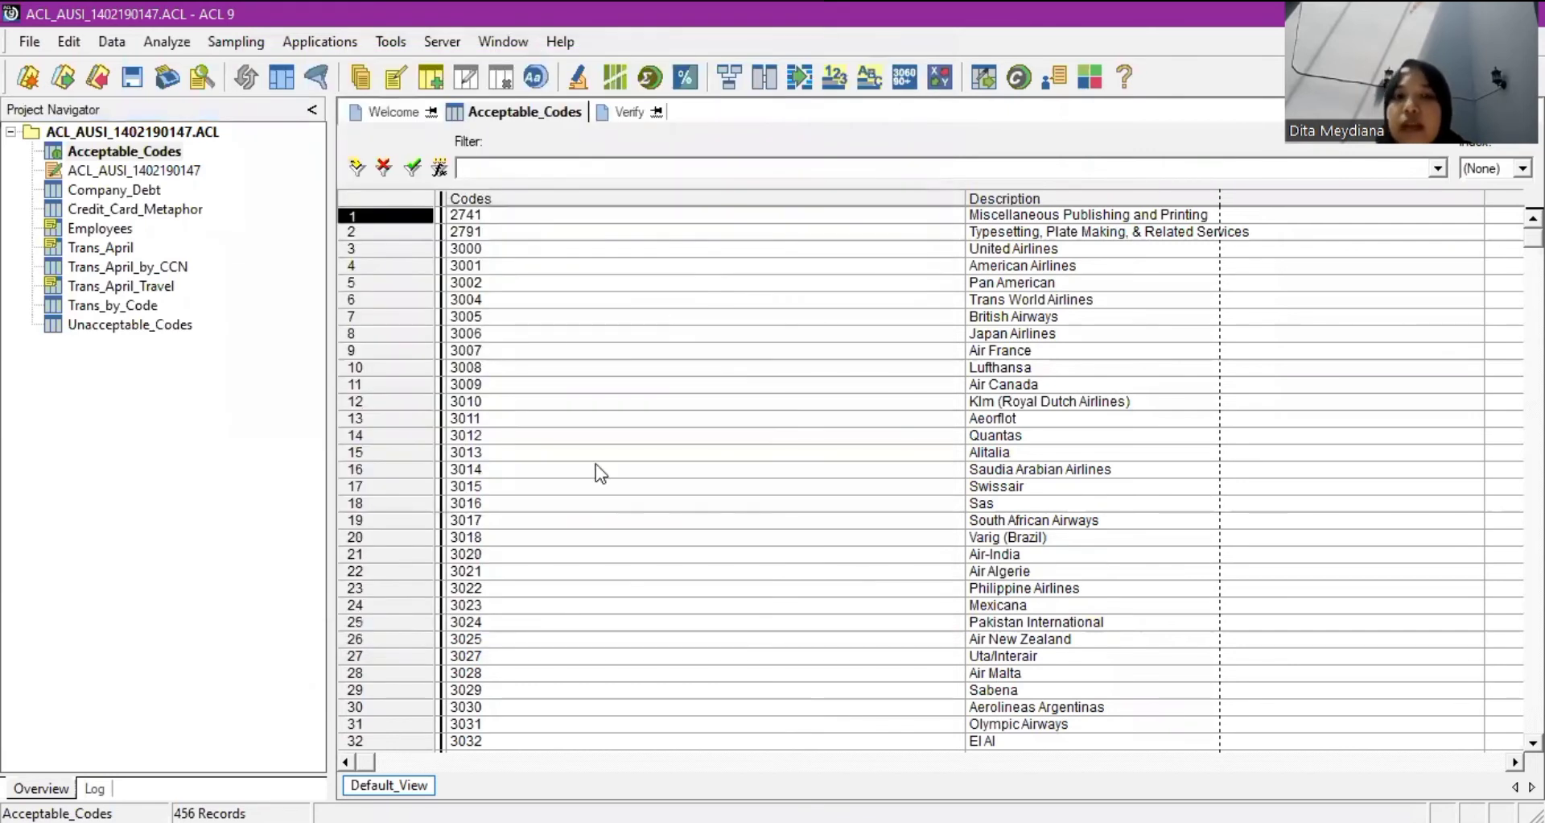
Add the Codes_Sub_Acceptable column to the Acceptable_Codes view beside Codes.
{"action": "right_click", "coordinate": [467, 203]}
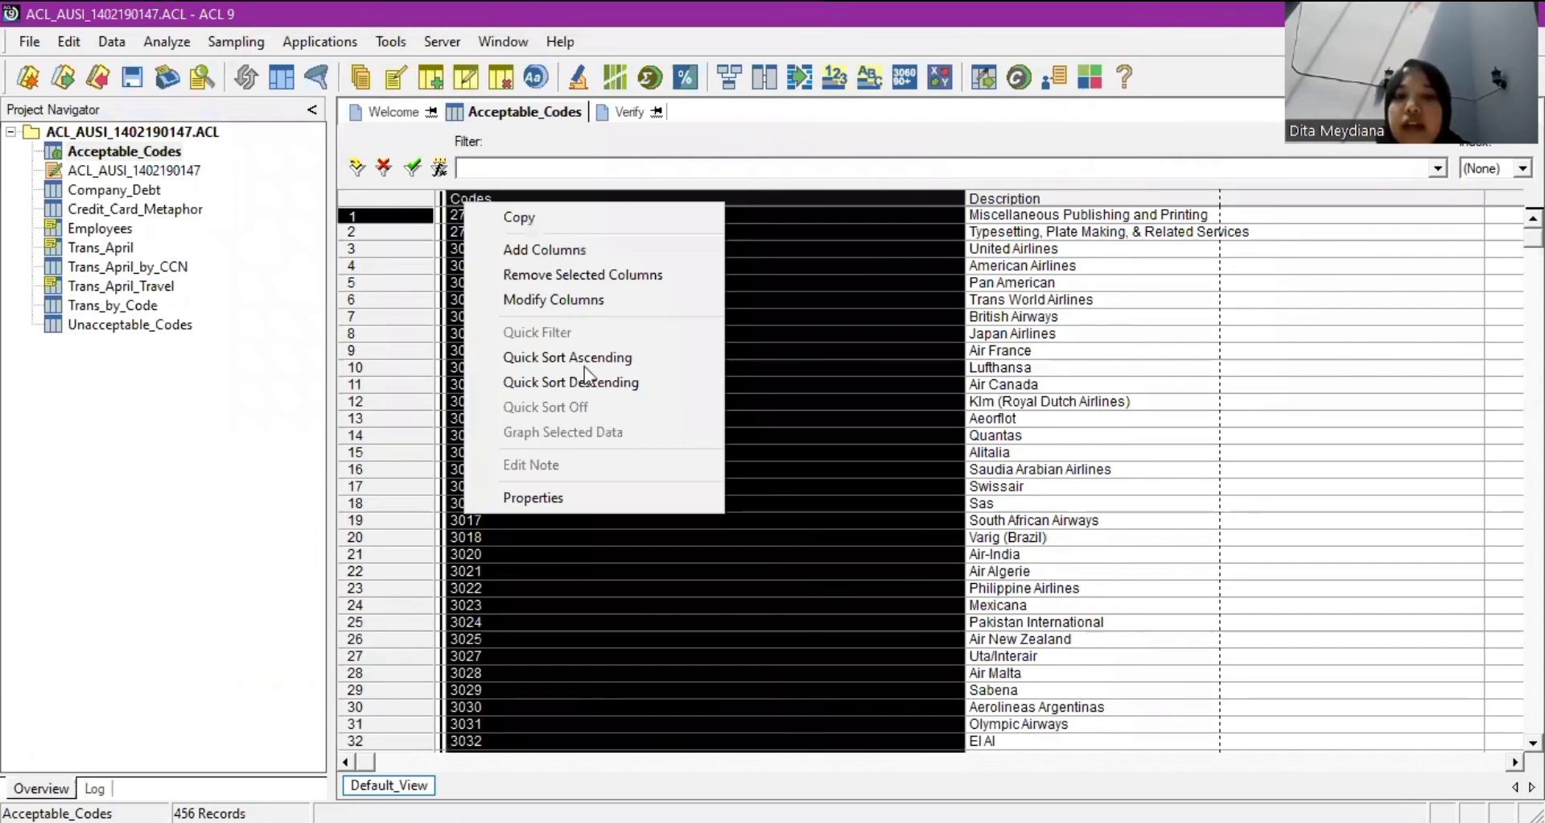
{"action": "left_click", "coordinate": [544, 250]}
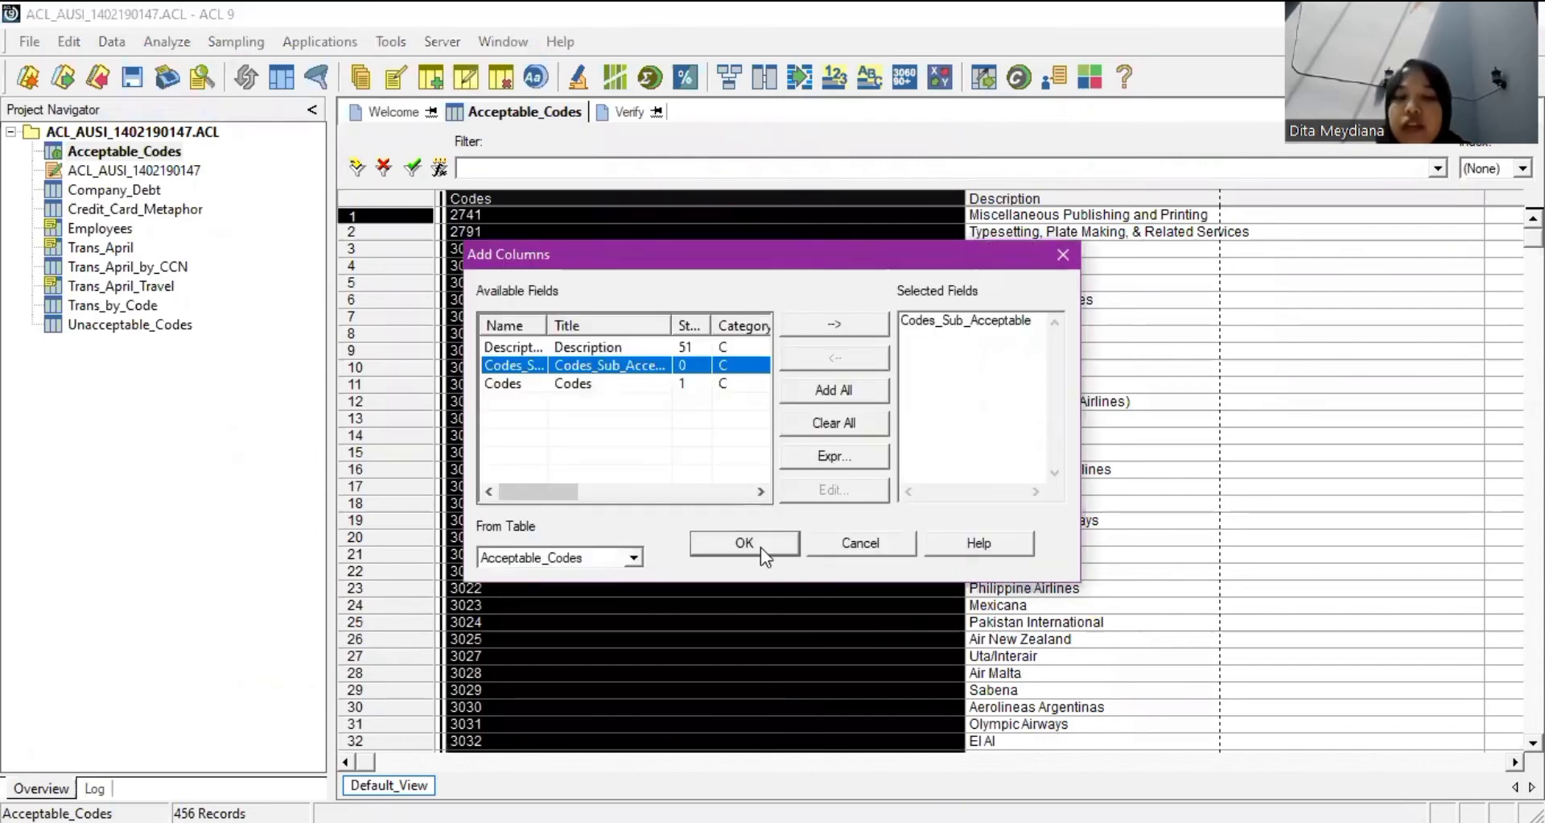
{"action": "key", "text": "Return"}
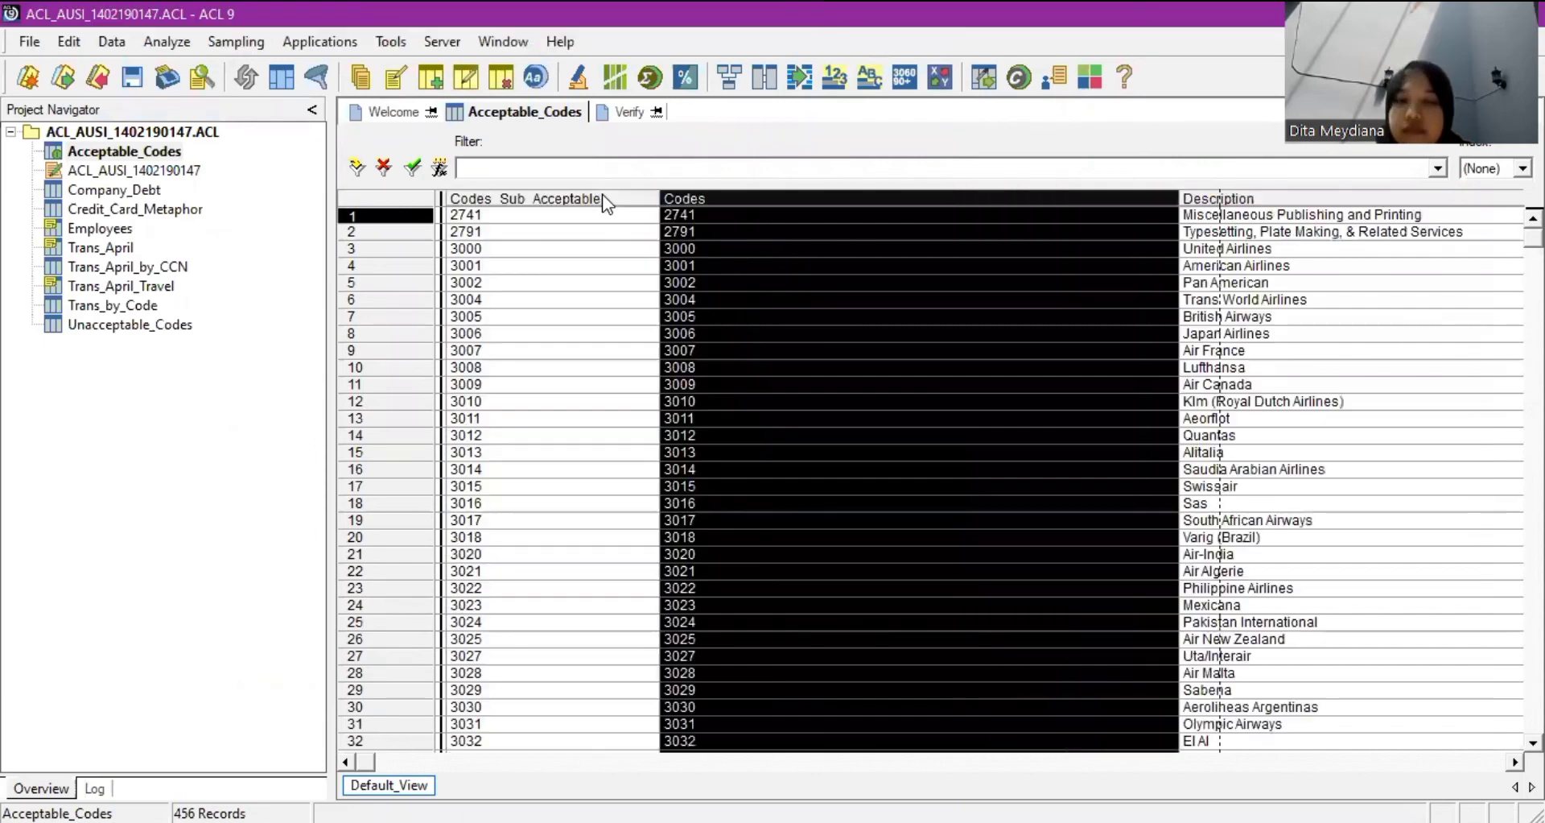
{"action": "left_click", "coordinate": [602, 198]}
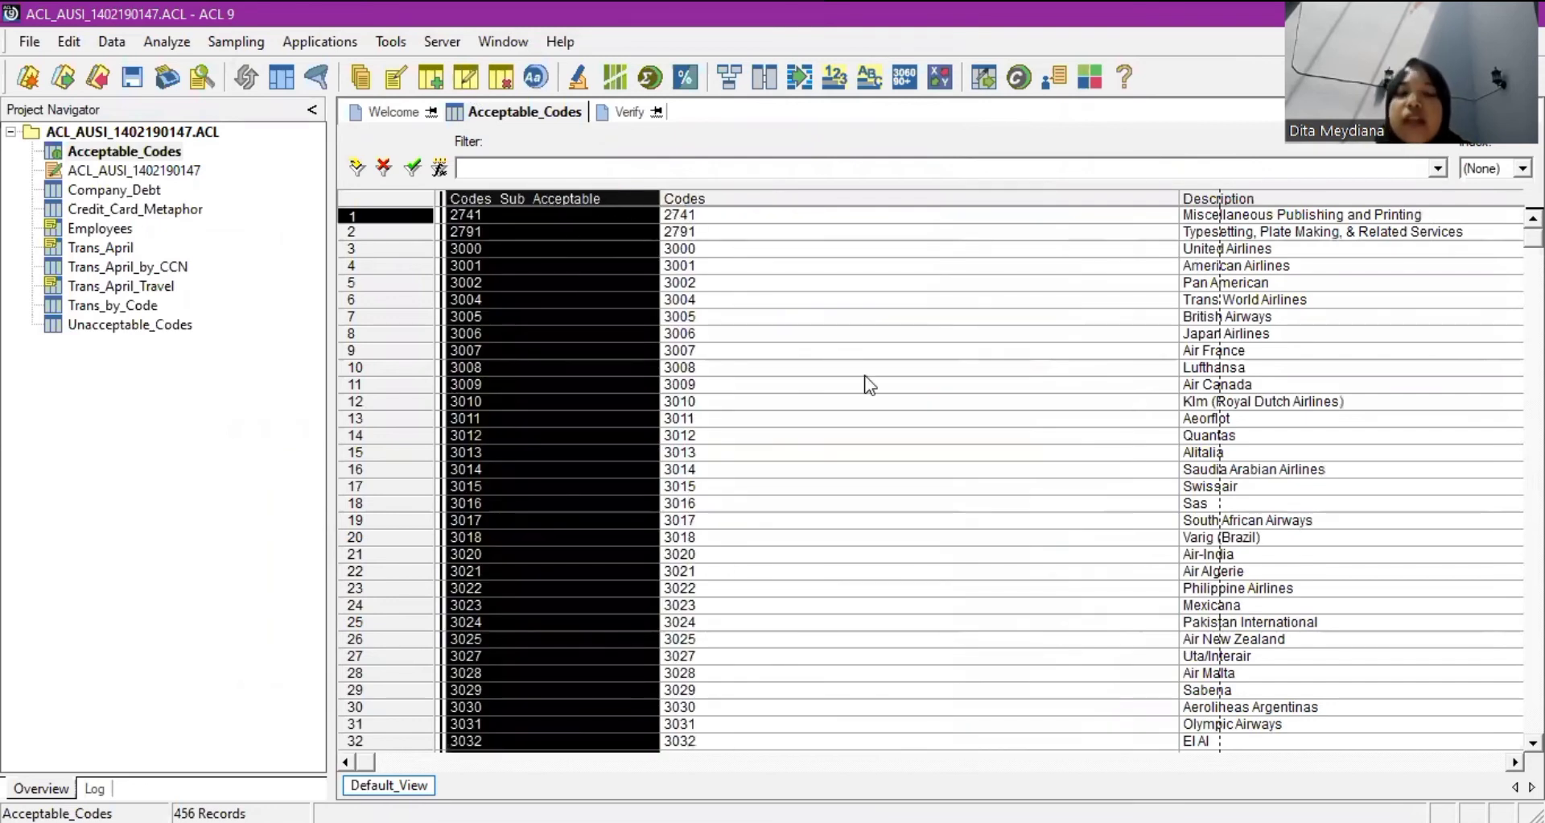
Compare Codes and Codes_Sub_Acceptable values like 3007 and 3011, then open Unacceptable_Codes.
{"action": "left_click", "coordinate": [908, 346]}
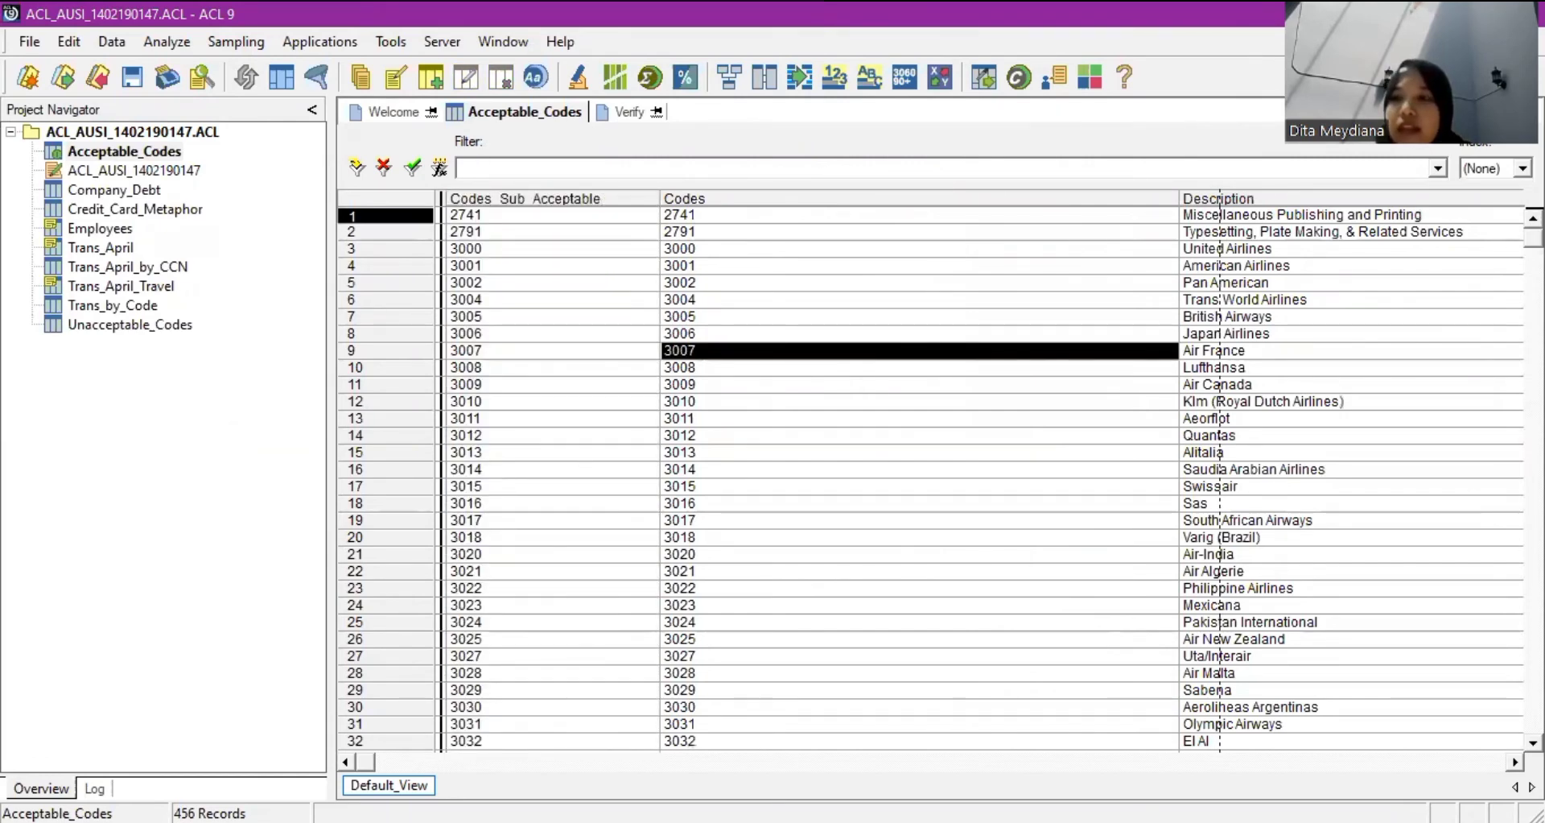
{"action": "scroll", "coordinate": [930, 475], "scroll_direction": "down", "scroll_amount": 20}
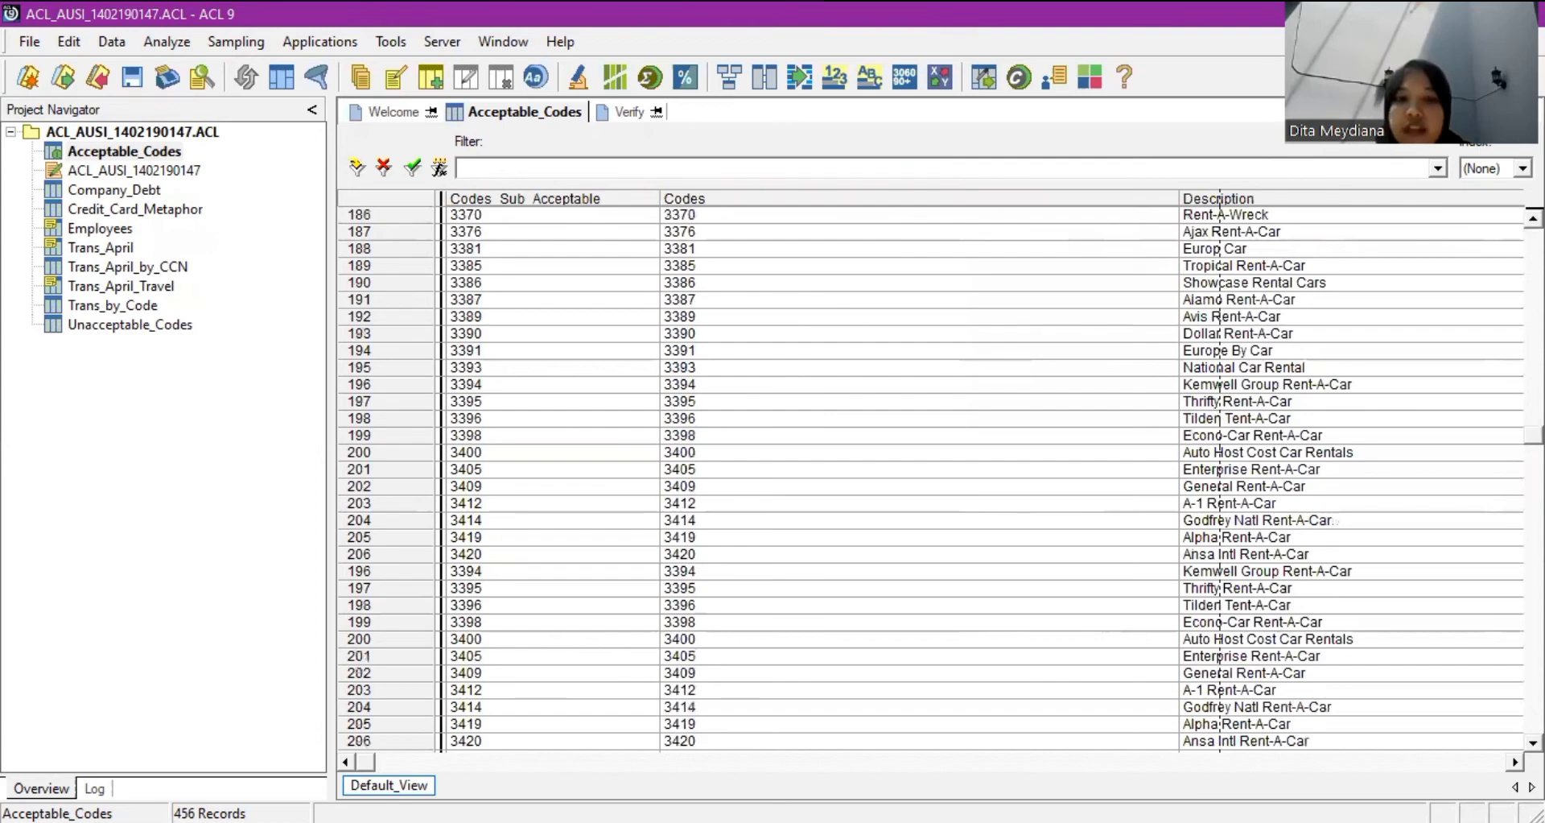
{"action": "scroll", "coordinate": [931, 475], "scroll_direction": "down", "scroll_amount": 20}
{"action": "scroll", "coordinate": [930, 475], "scroll_direction": "down", "scroll_amount": 20}
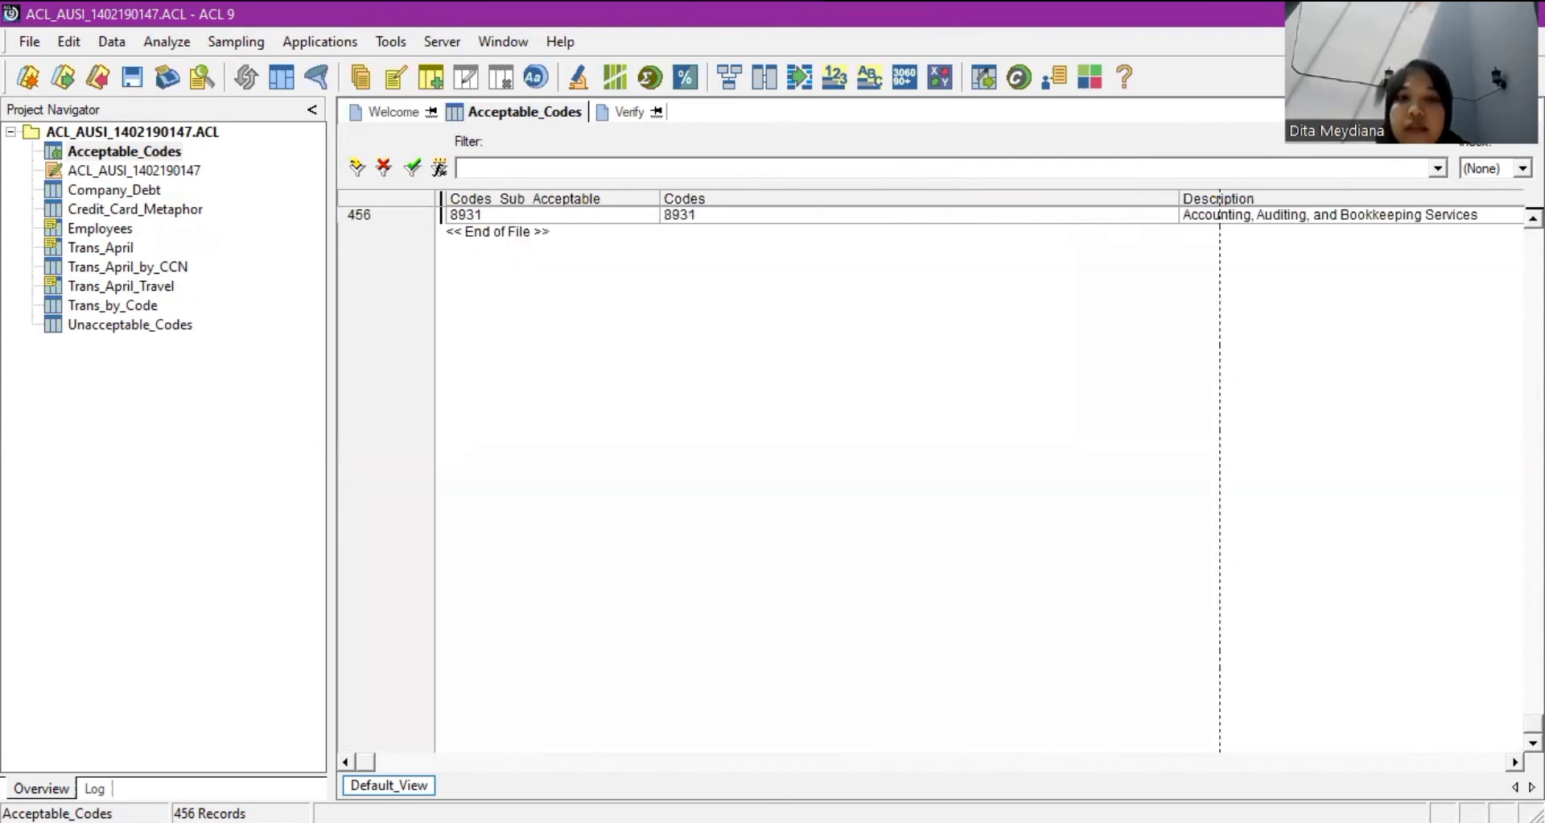
{"action": "scroll", "coordinate": [1220, 198], "scroll_direction": "up", "scroll_amount": 5}
{"action": "scroll", "coordinate": [595, 489], "scroll_direction": "up", "scroll_amount": 20}
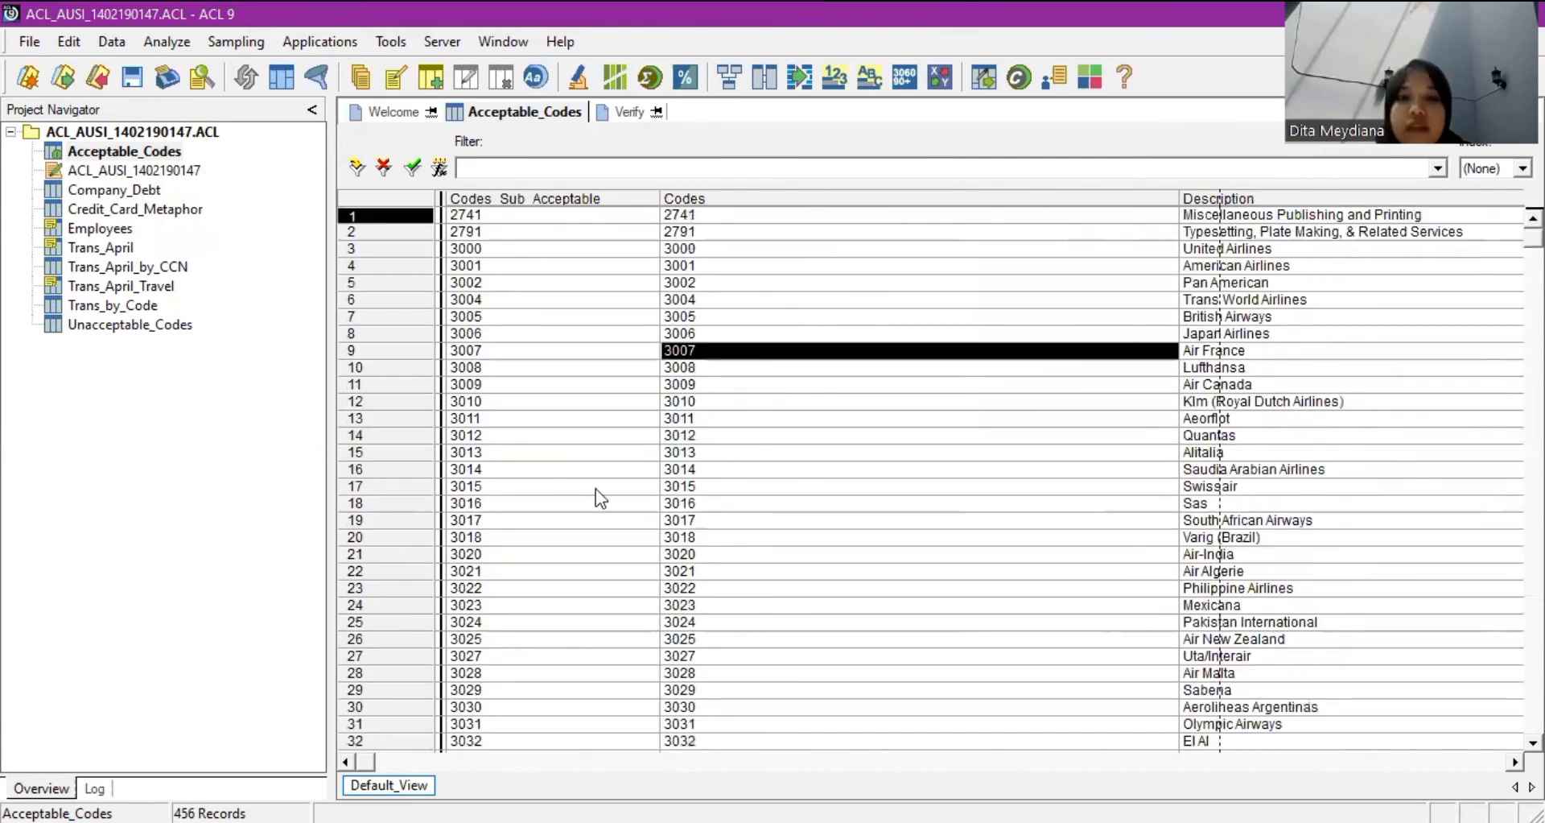
{"action": "left_click", "coordinate": [520, 419]}
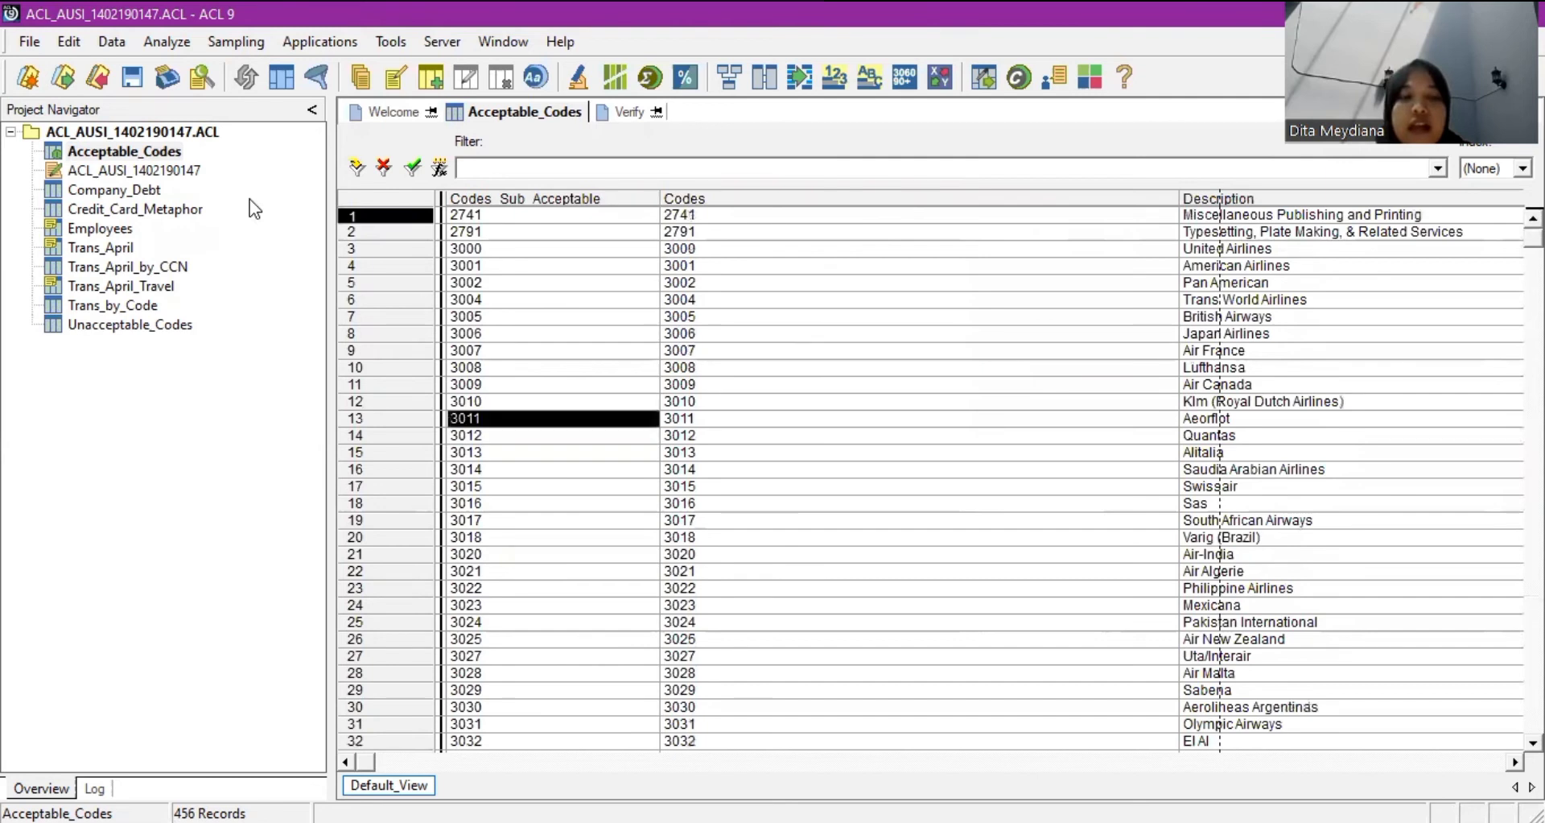
{"action": "left_click", "coordinate": [152, 325]}
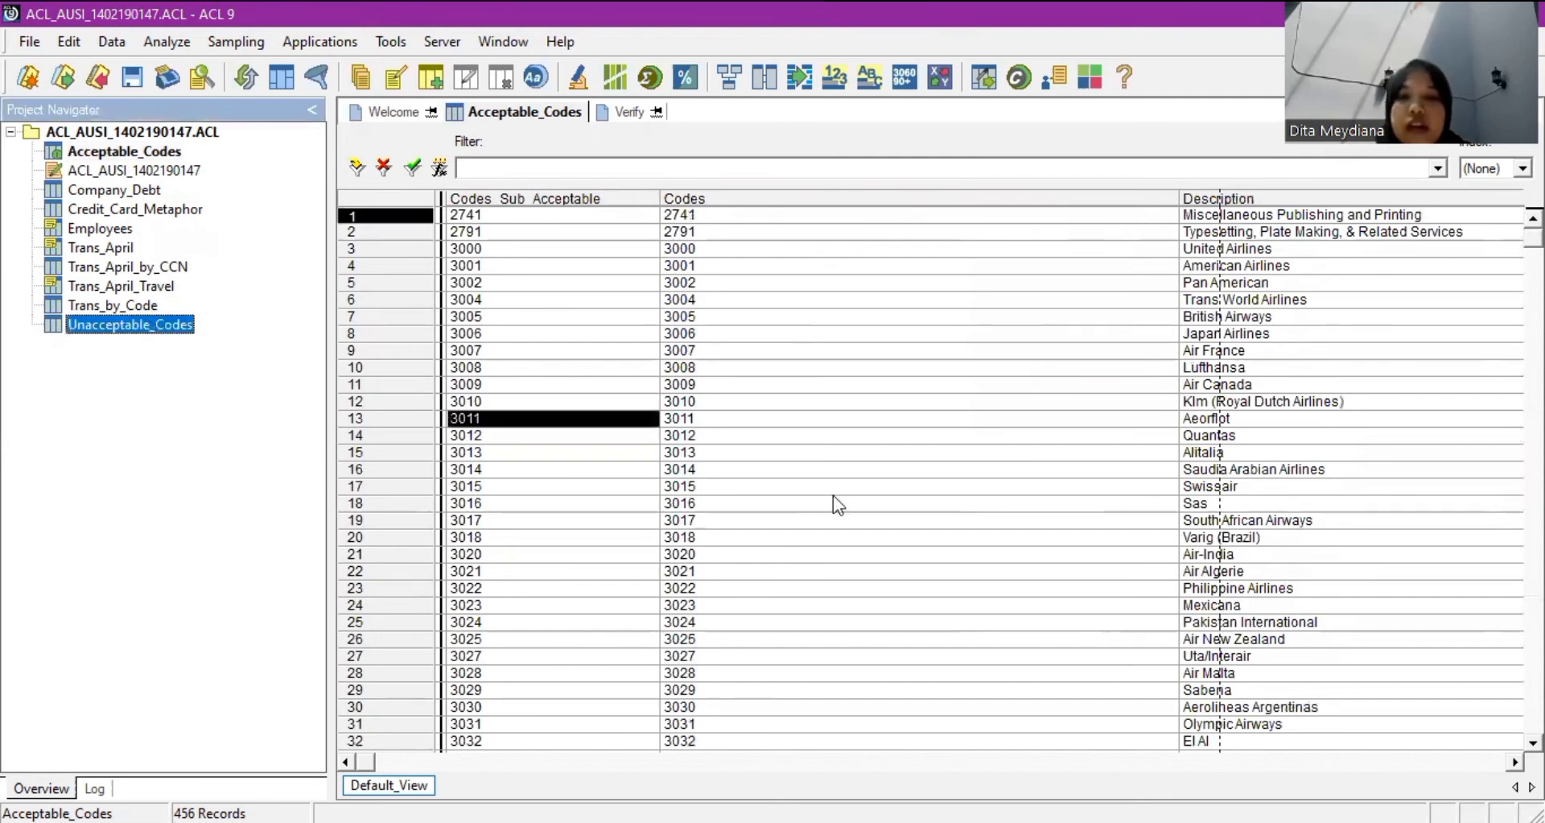
{"action": "key", "text": "Return"}
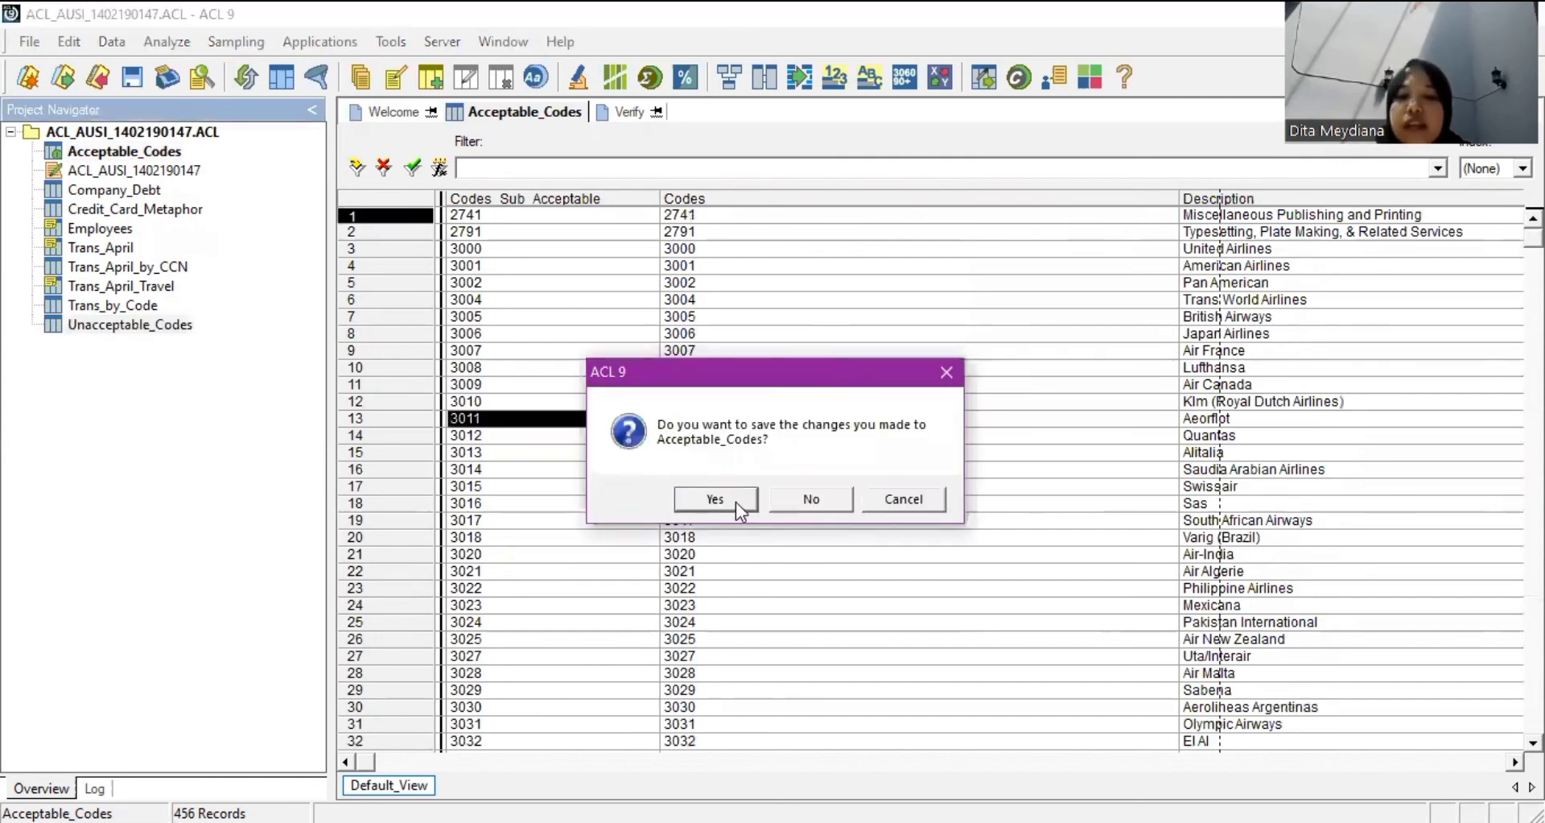
Save Acceptable_Codes changes and start a new Unacceptable_Codes field named Codes_Sub_Unacceptable.
{"action": "left_click", "coordinate": [733, 497]}
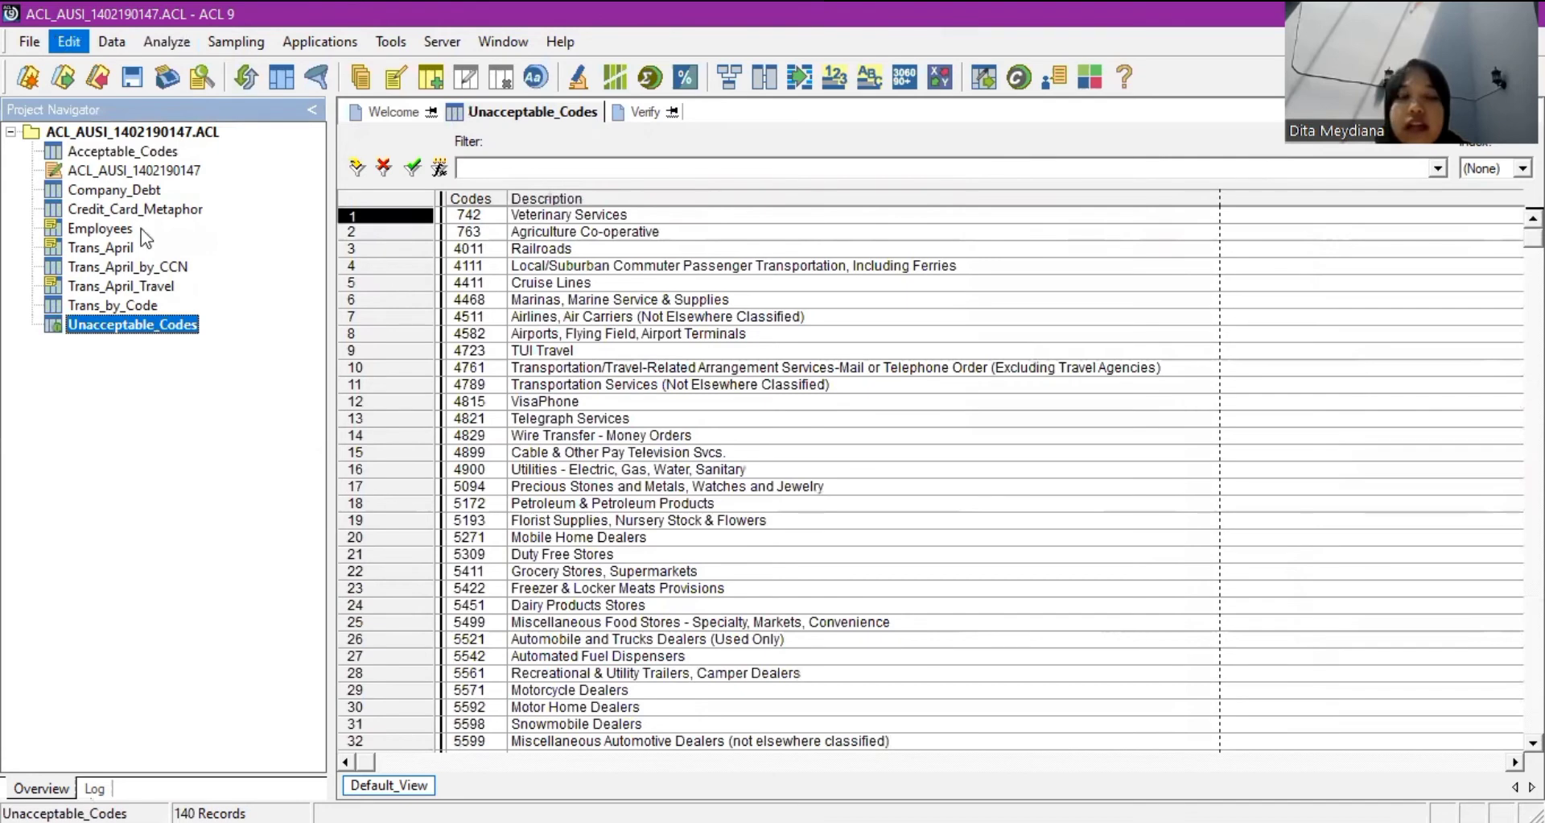
{"action": "key", "text": "alt+e"}
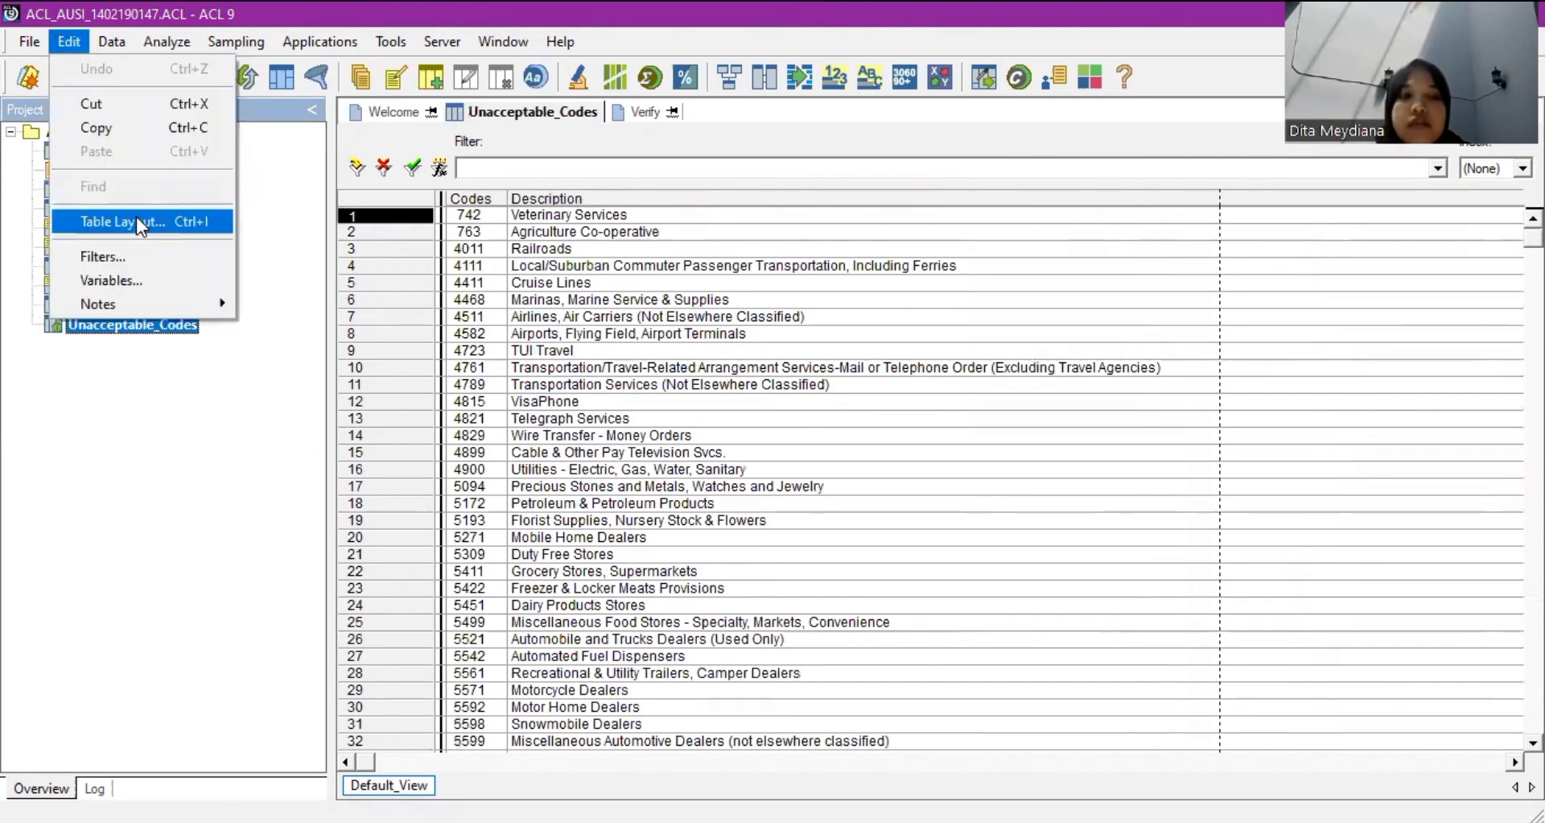
{"action": "left_click", "coordinate": [137, 215]}
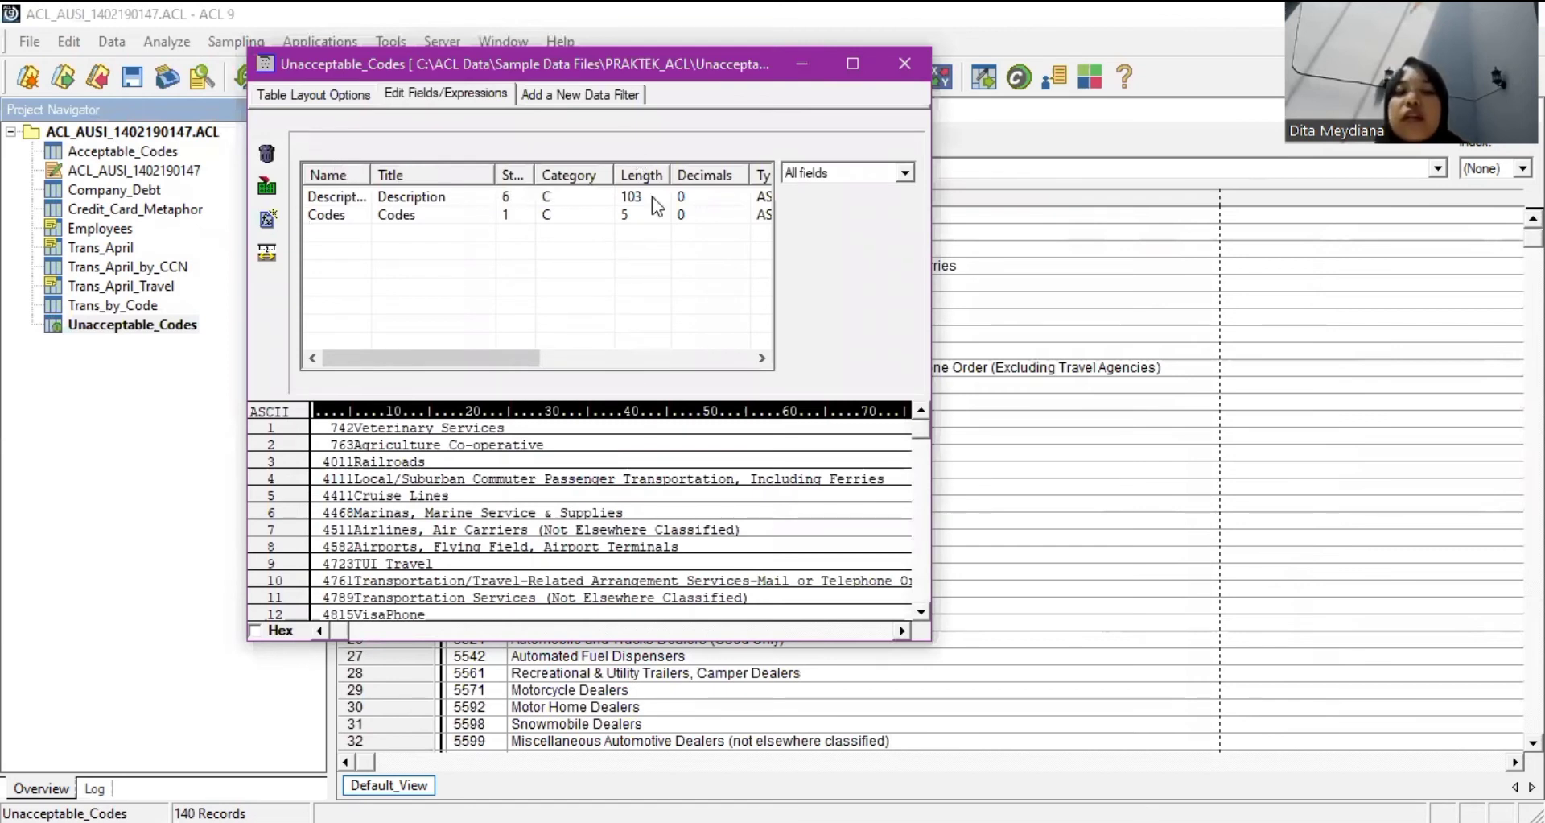
{"action": "left_click", "coordinate": [264, 227]}
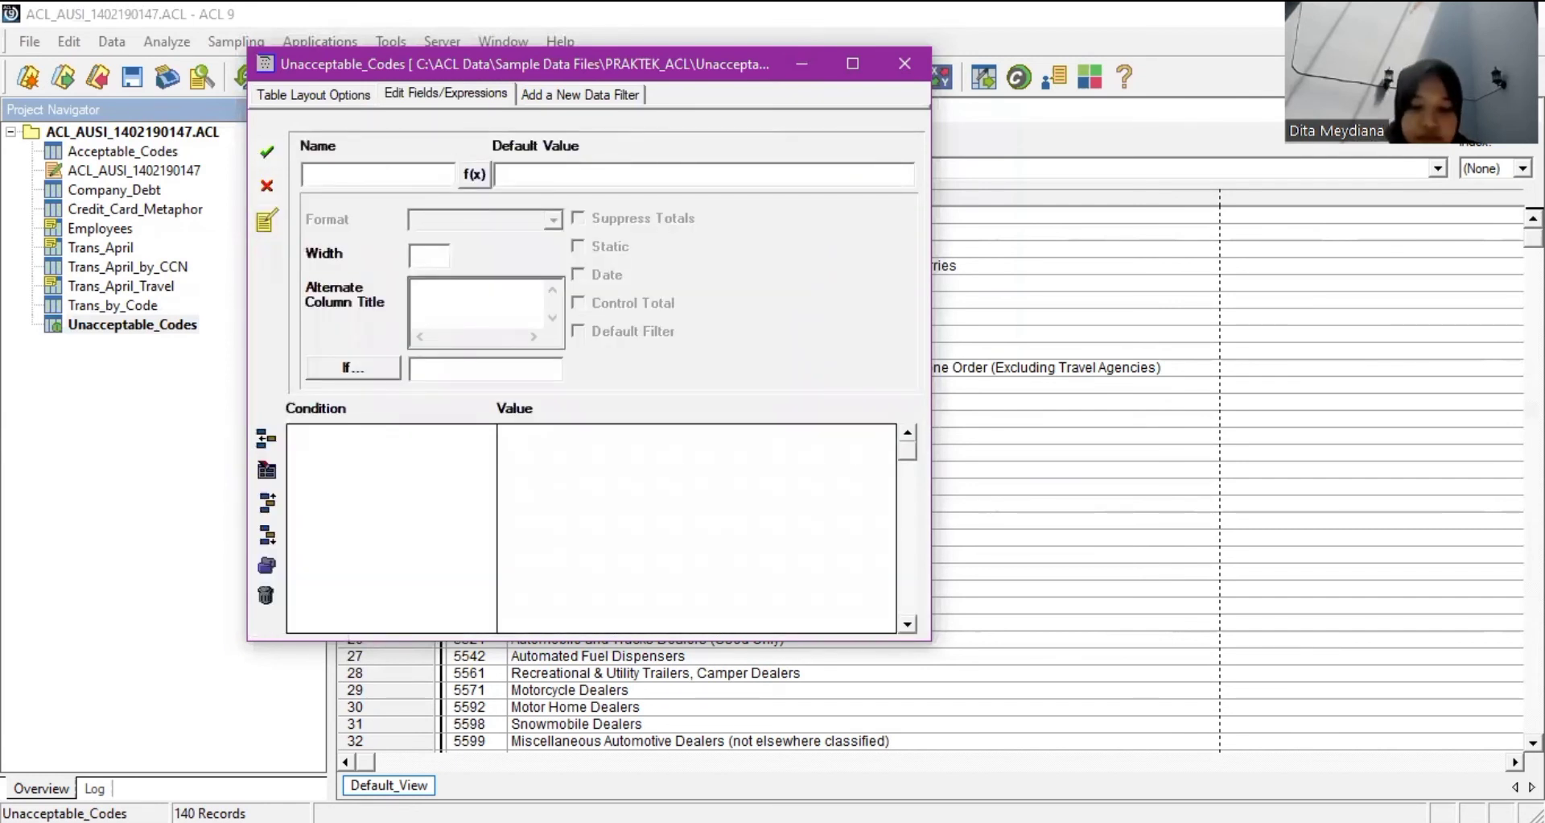
{"action": "type", "text": "Code"}
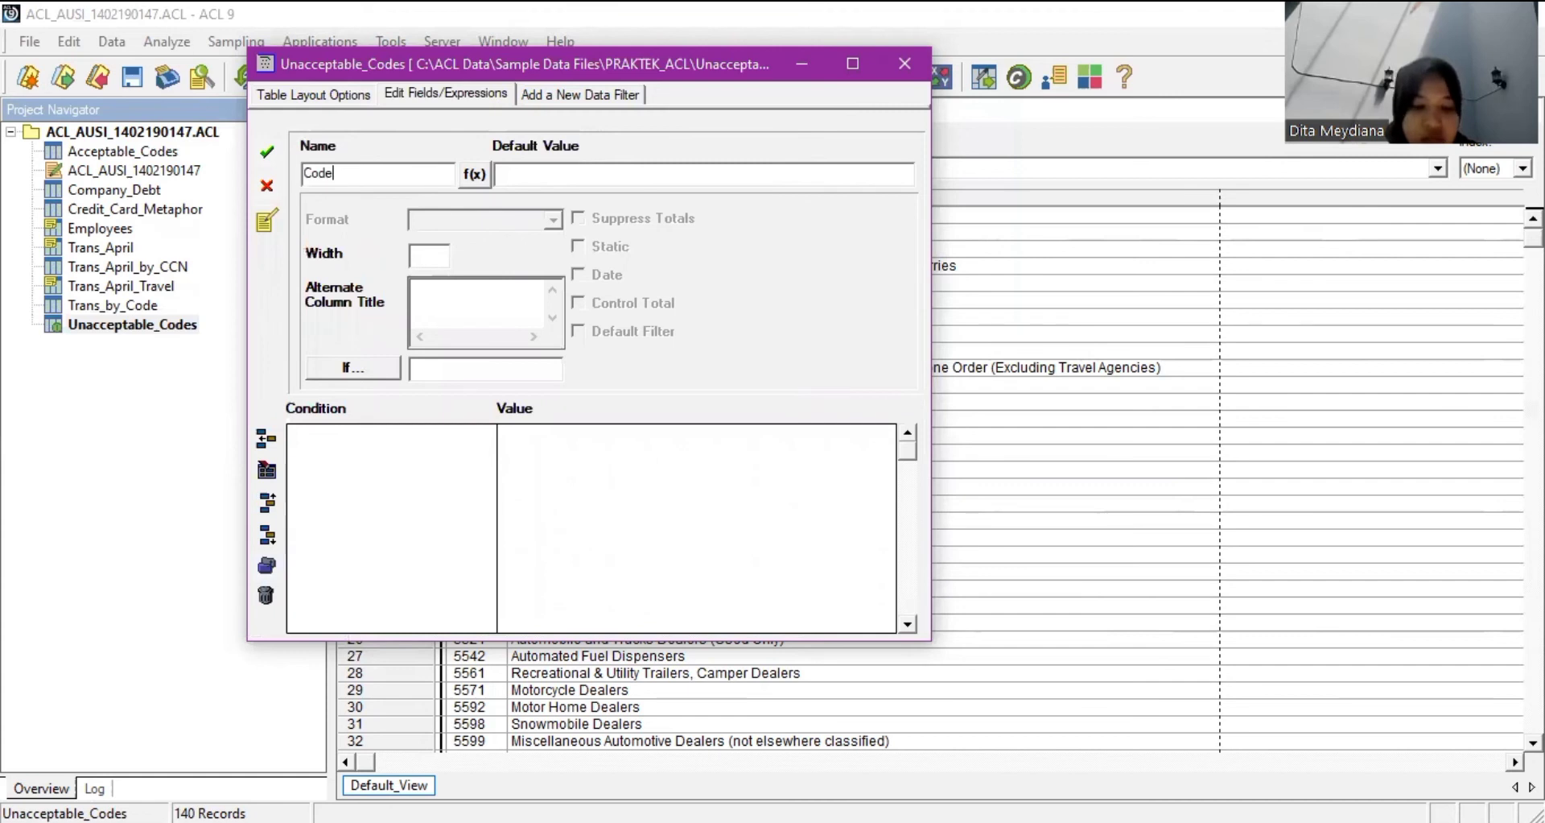
{"action": "type", "text": "s_Sub_"}
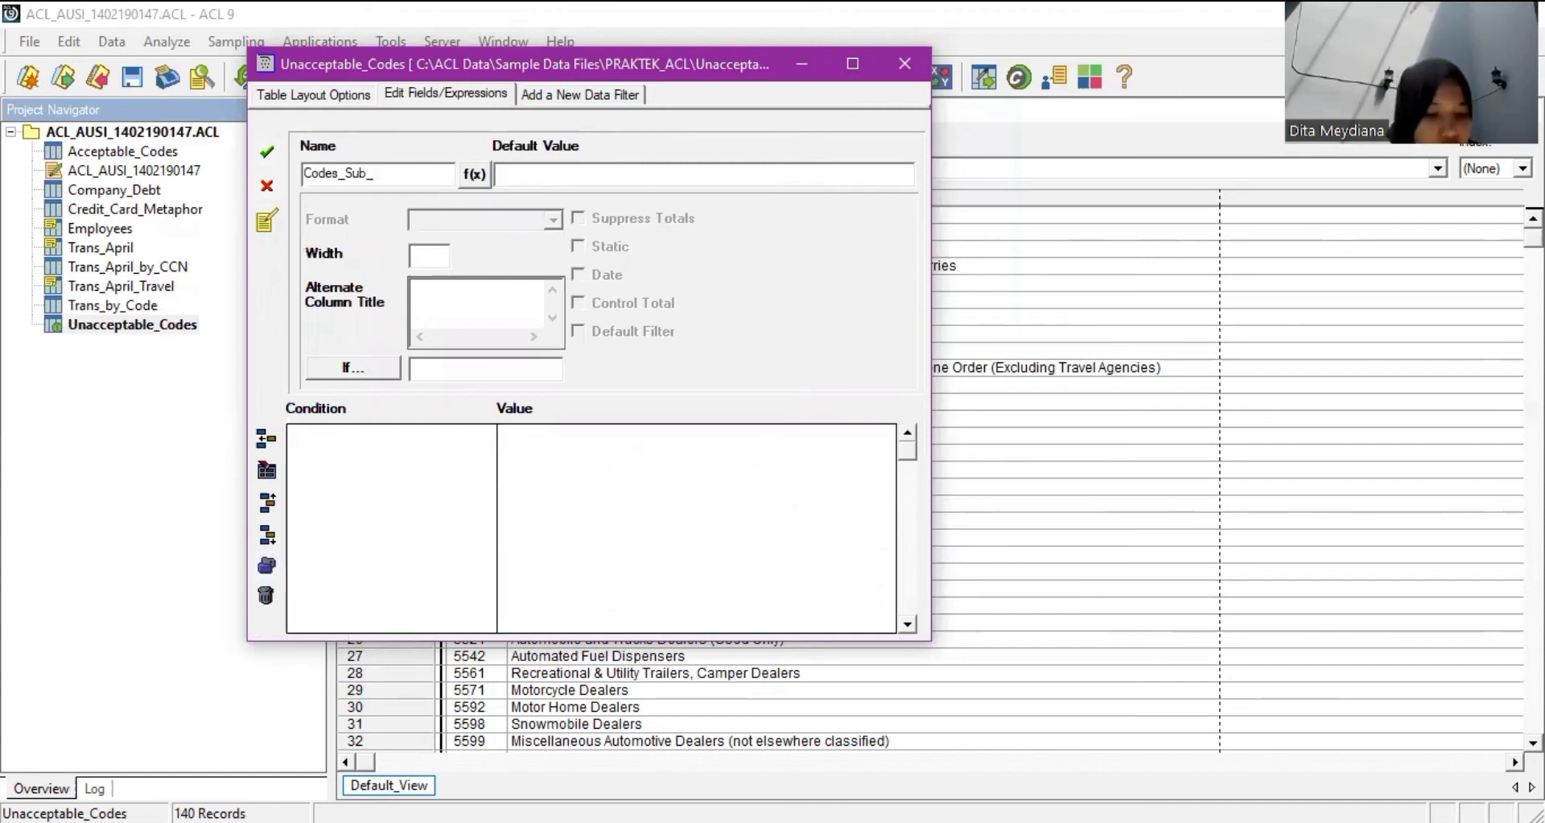
{"action": "type", "text": "Una"}
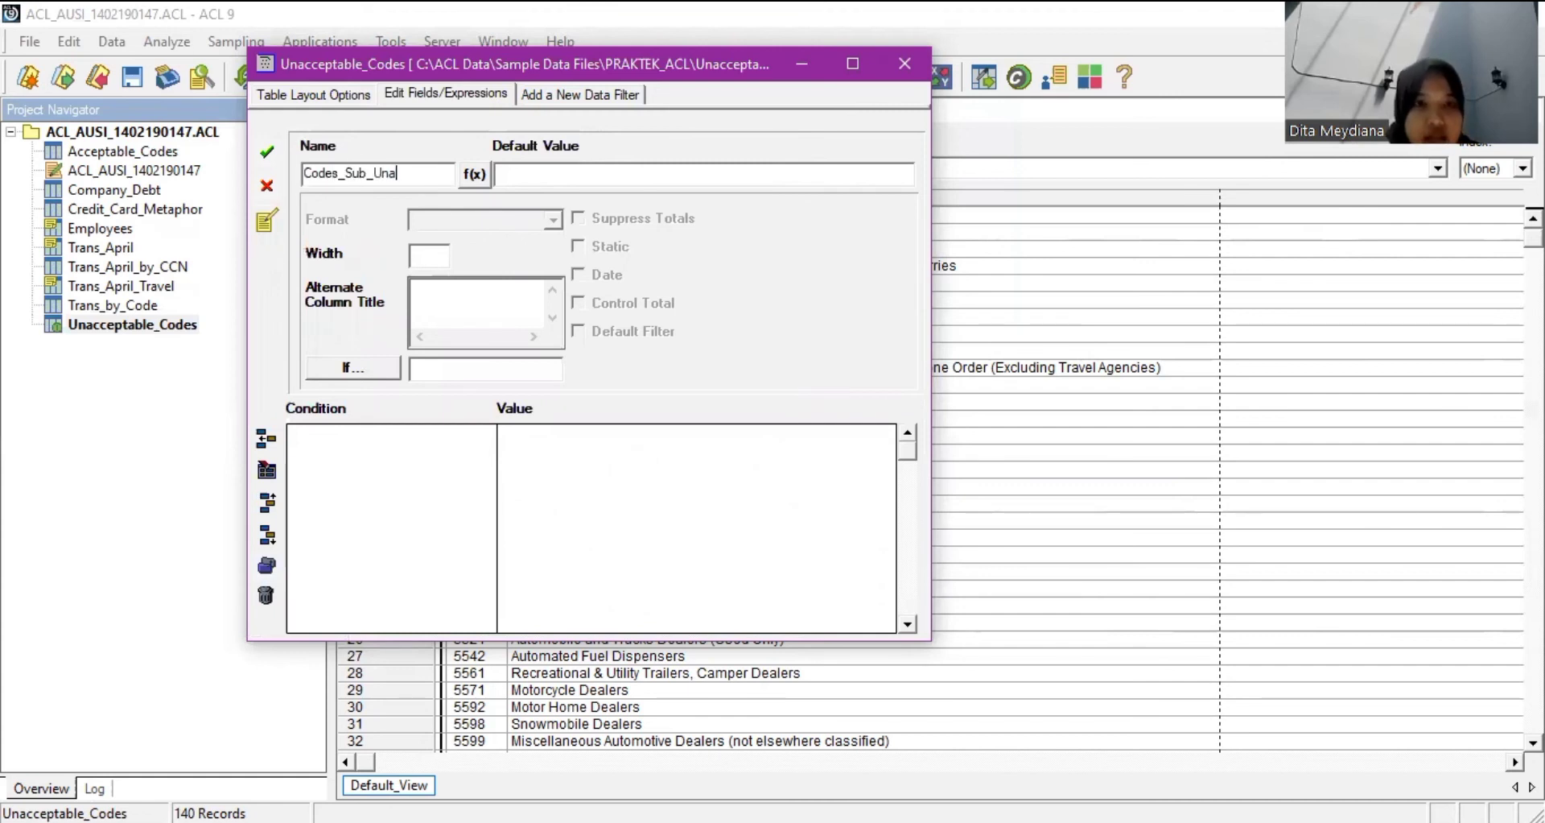
{"action": "type", "text": "cceptable"}
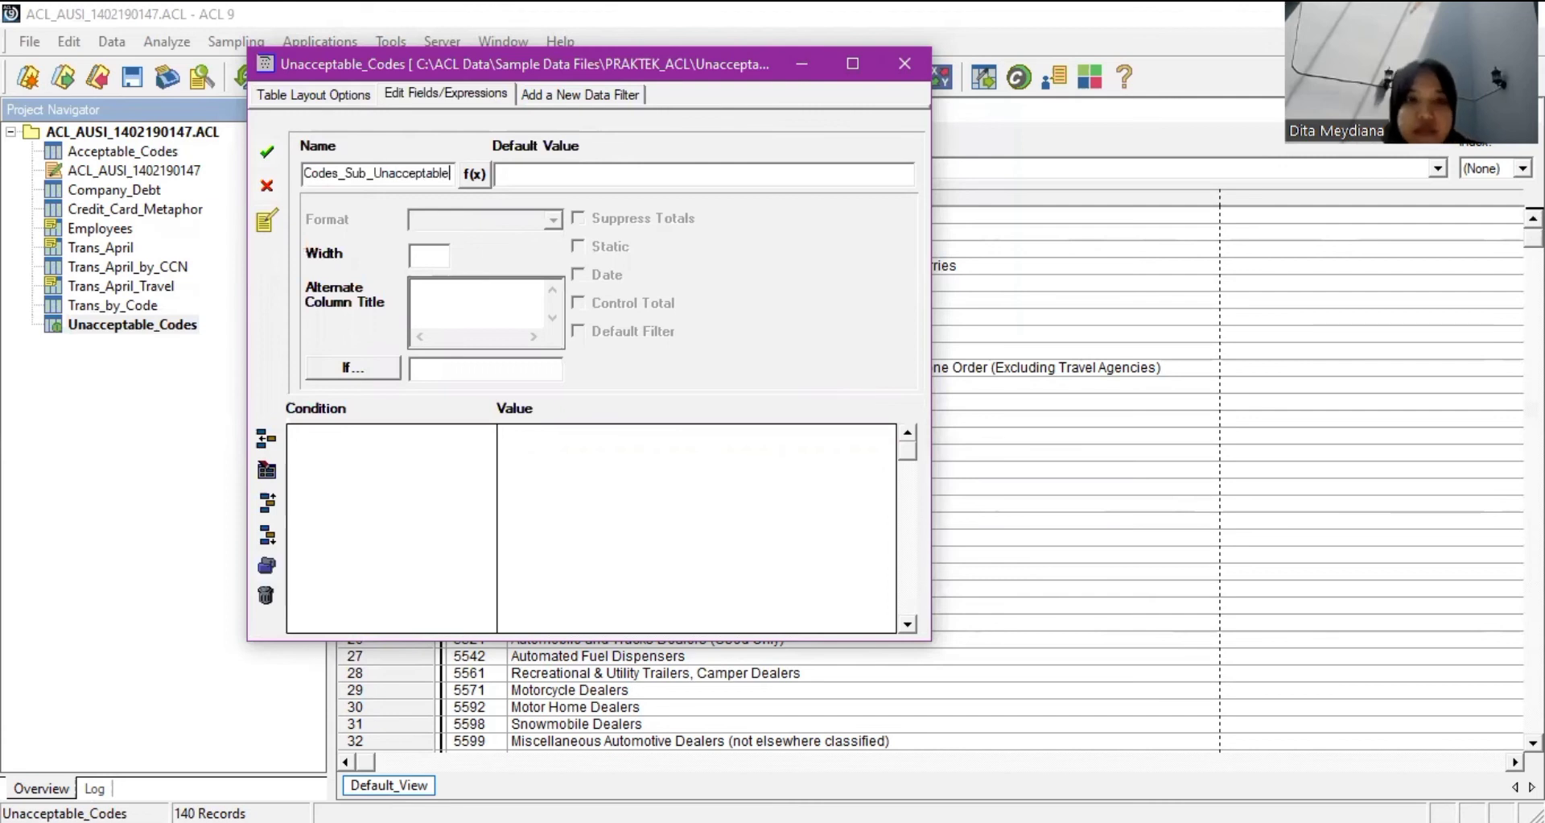
Define Codes_Sub_Unacceptable as SUBSTR( ALLTRIM( Codes), 1,4), accept it, and close the layout.
{"action": "left_click", "coordinate": [474, 175]}
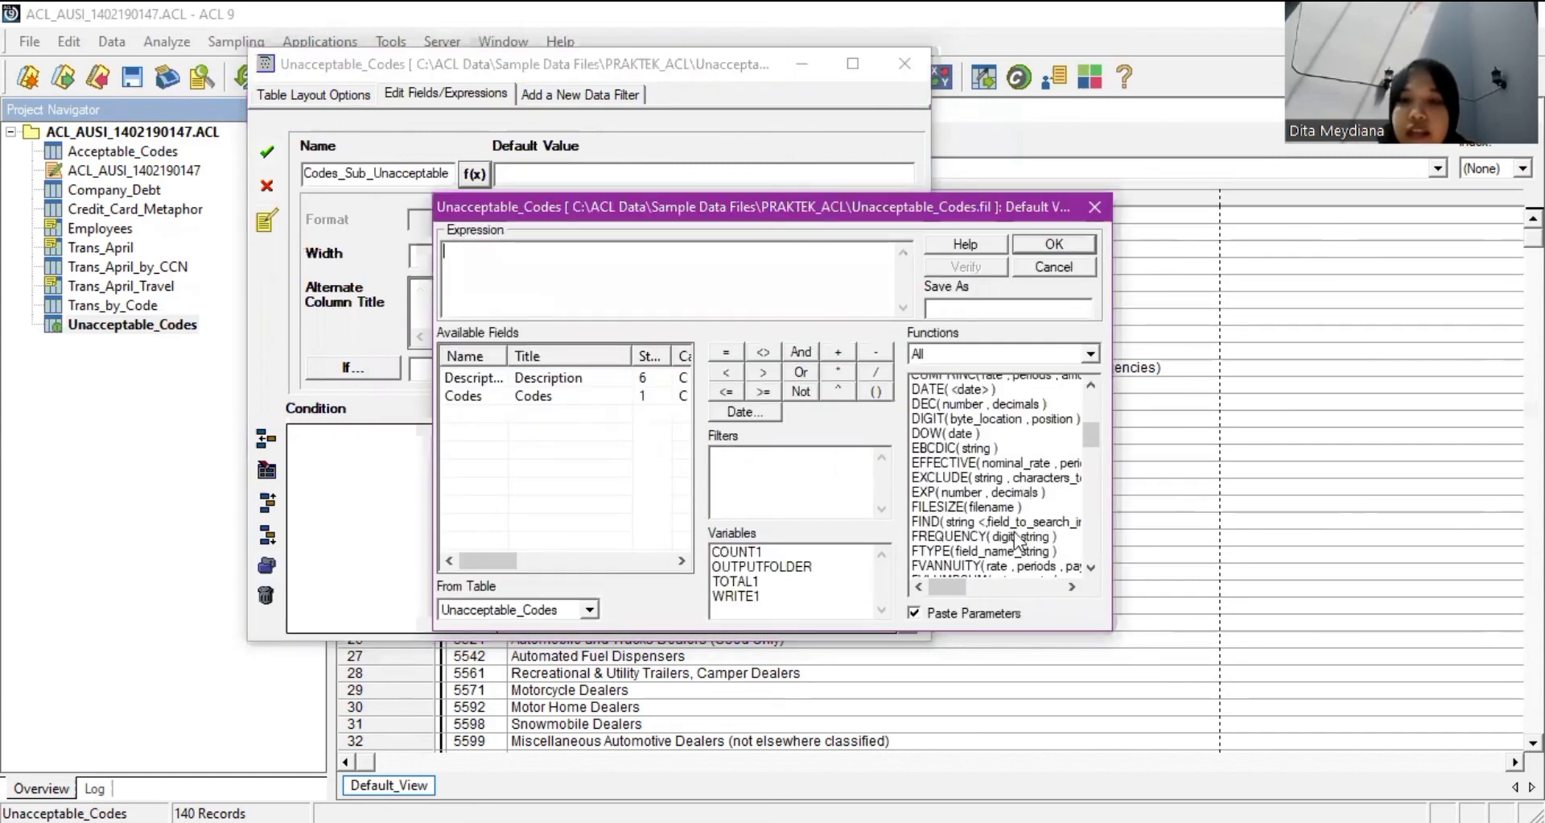
{"action": "scroll", "coordinate": [1019, 539], "scroll_direction": "down", "scroll_amount": 6}
{"action": "scroll", "coordinate": [1019, 541], "scroll_direction": "down", "scroll_amount": 1}
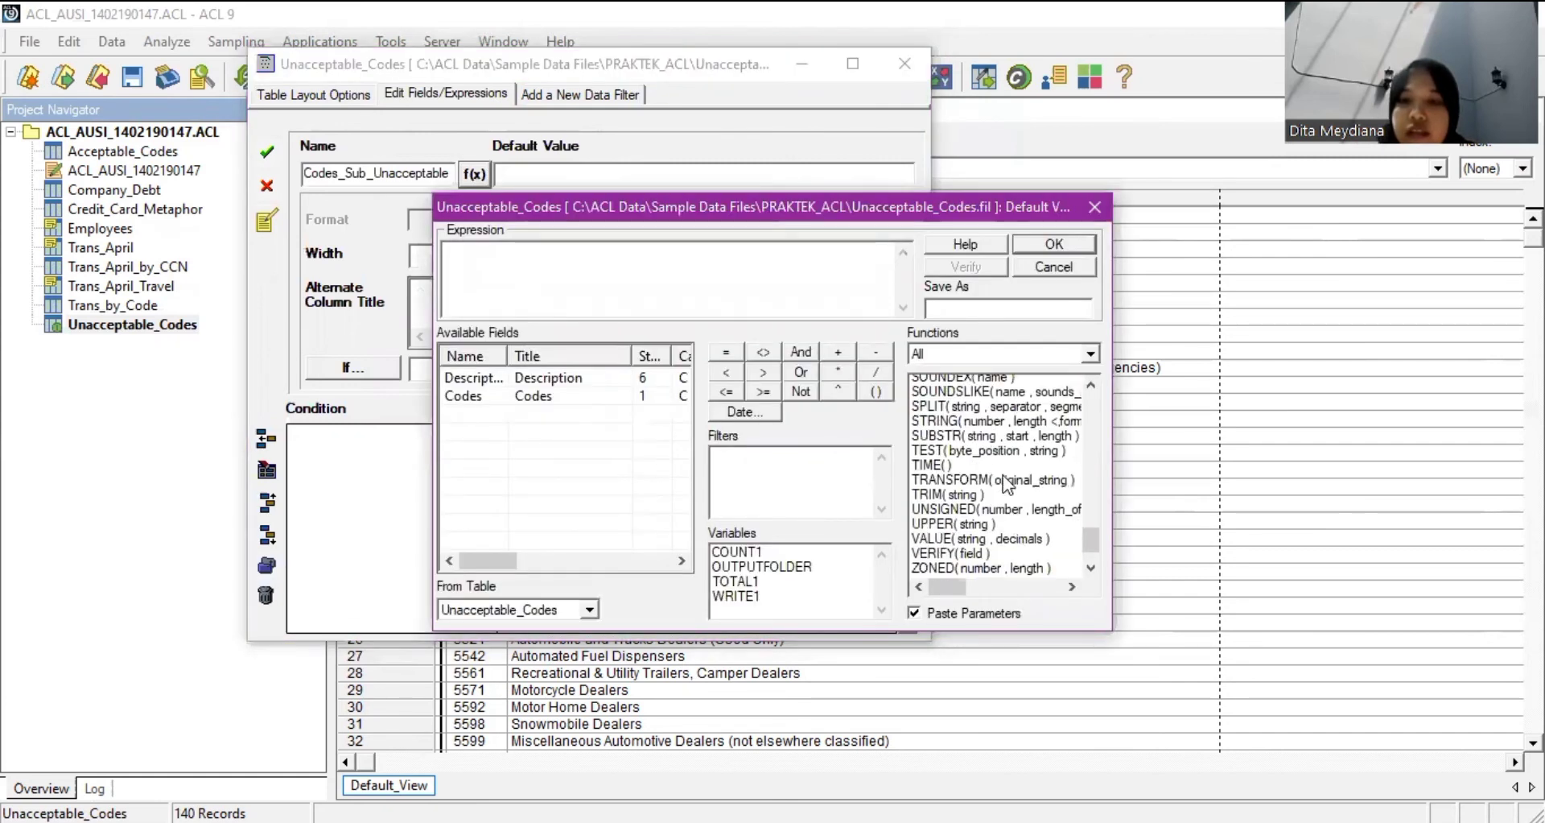
{"action": "scroll", "coordinate": [973, 454], "scroll_direction": "up", "scroll_amount": 1}
{"action": "left_click_drag", "start_coordinate": [973, 456], "coordinate": [474, 265]}
{"action": "left_click_drag", "start_coordinate": [1091, 545], "coordinate": [1087, 527]}
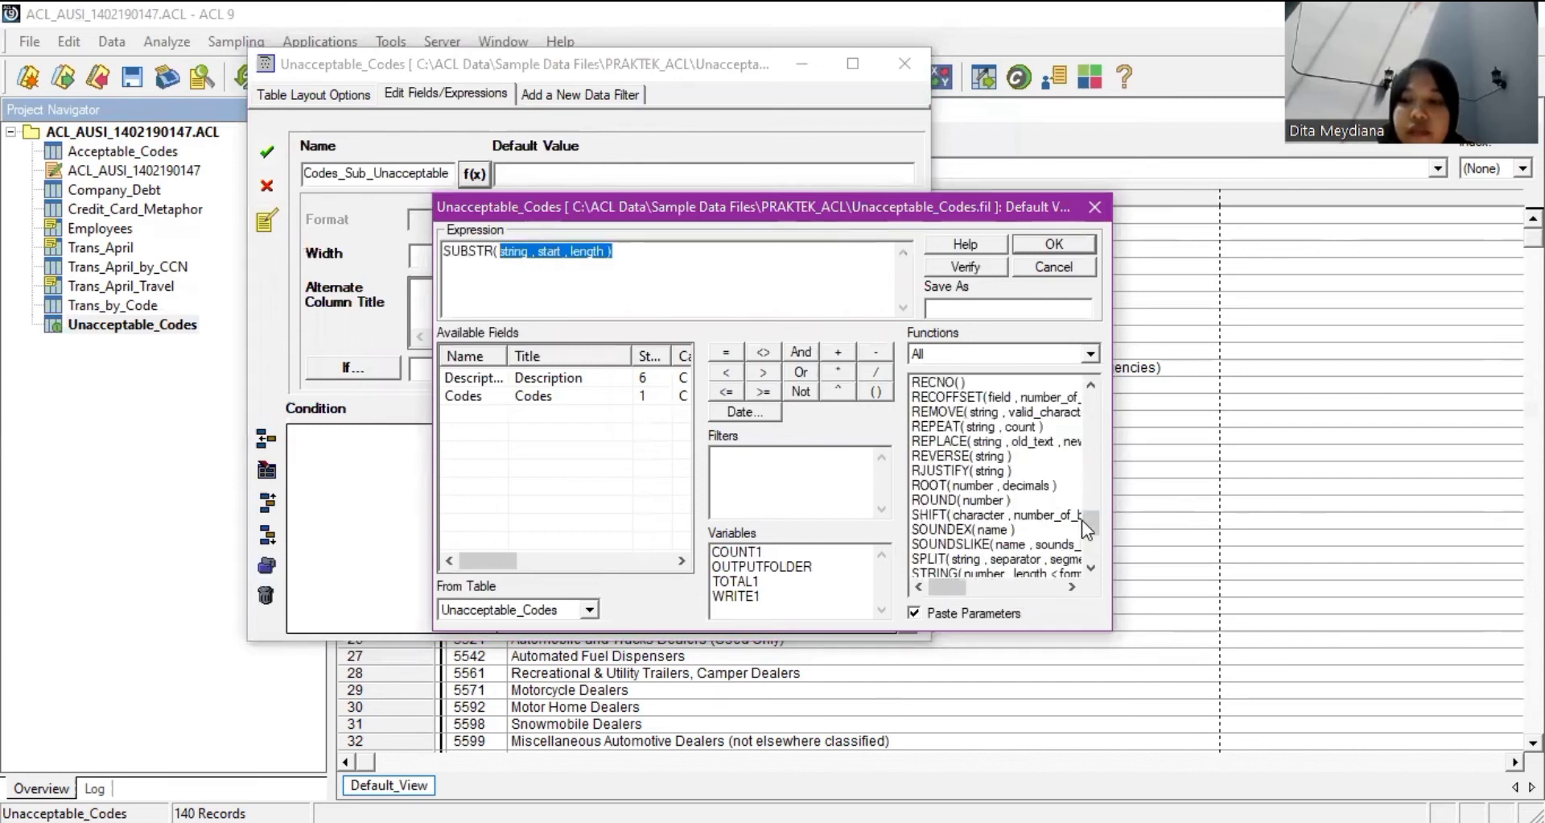
{"action": "scroll", "coordinate": [990, 419], "scroll_direction": "up", "scroll_amount": 20}
{"action": "left_click_drag", "start_coordinate": [982, 412], "coordinate": [555, 258]}
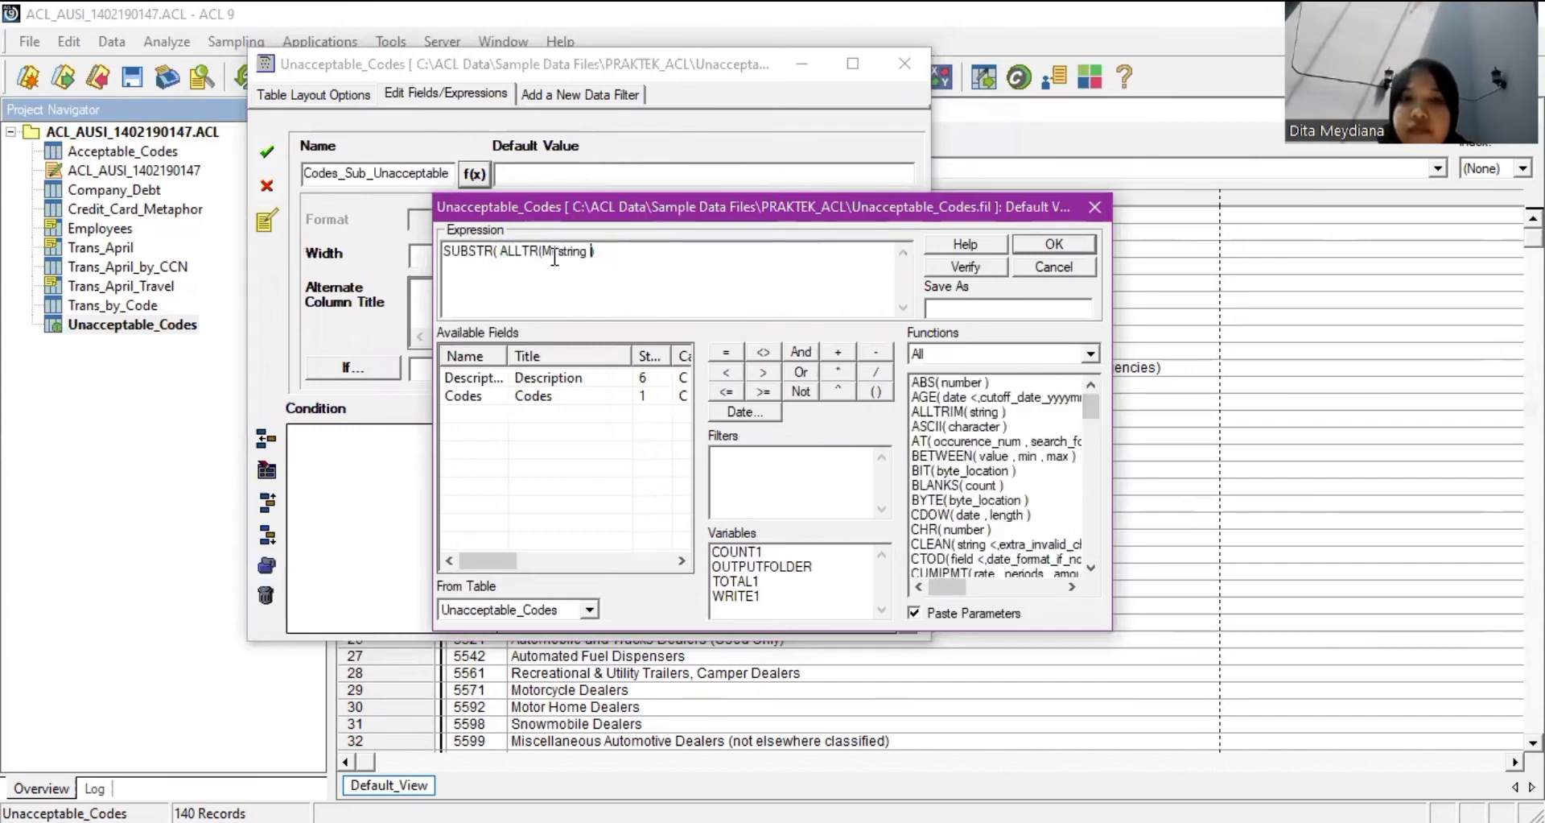
{"action": "double_click", "coordinate": [525, 399]}
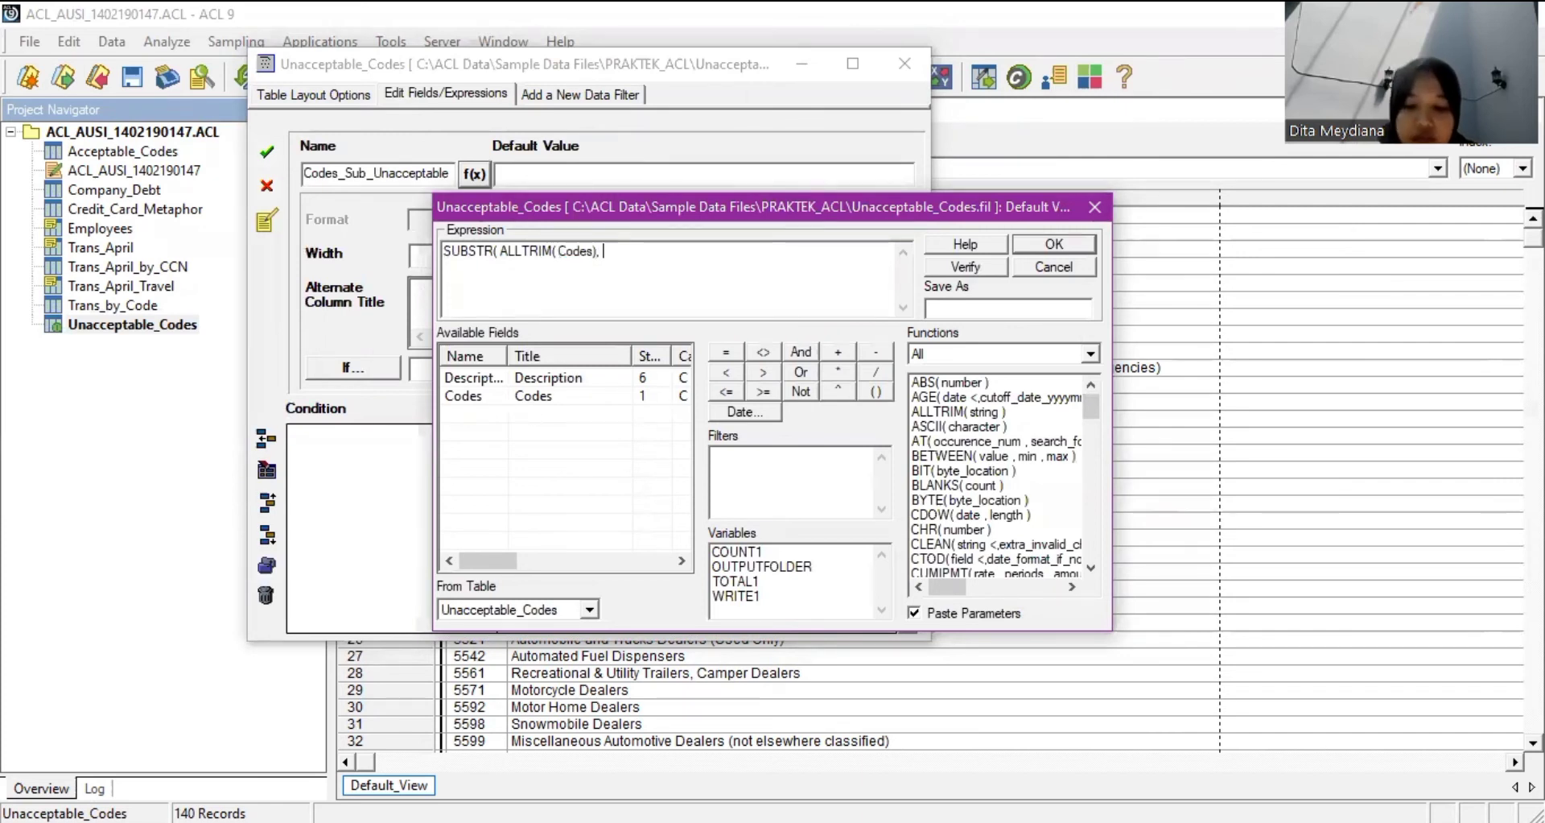
{"action": "type", "text": ", 1,4)"}
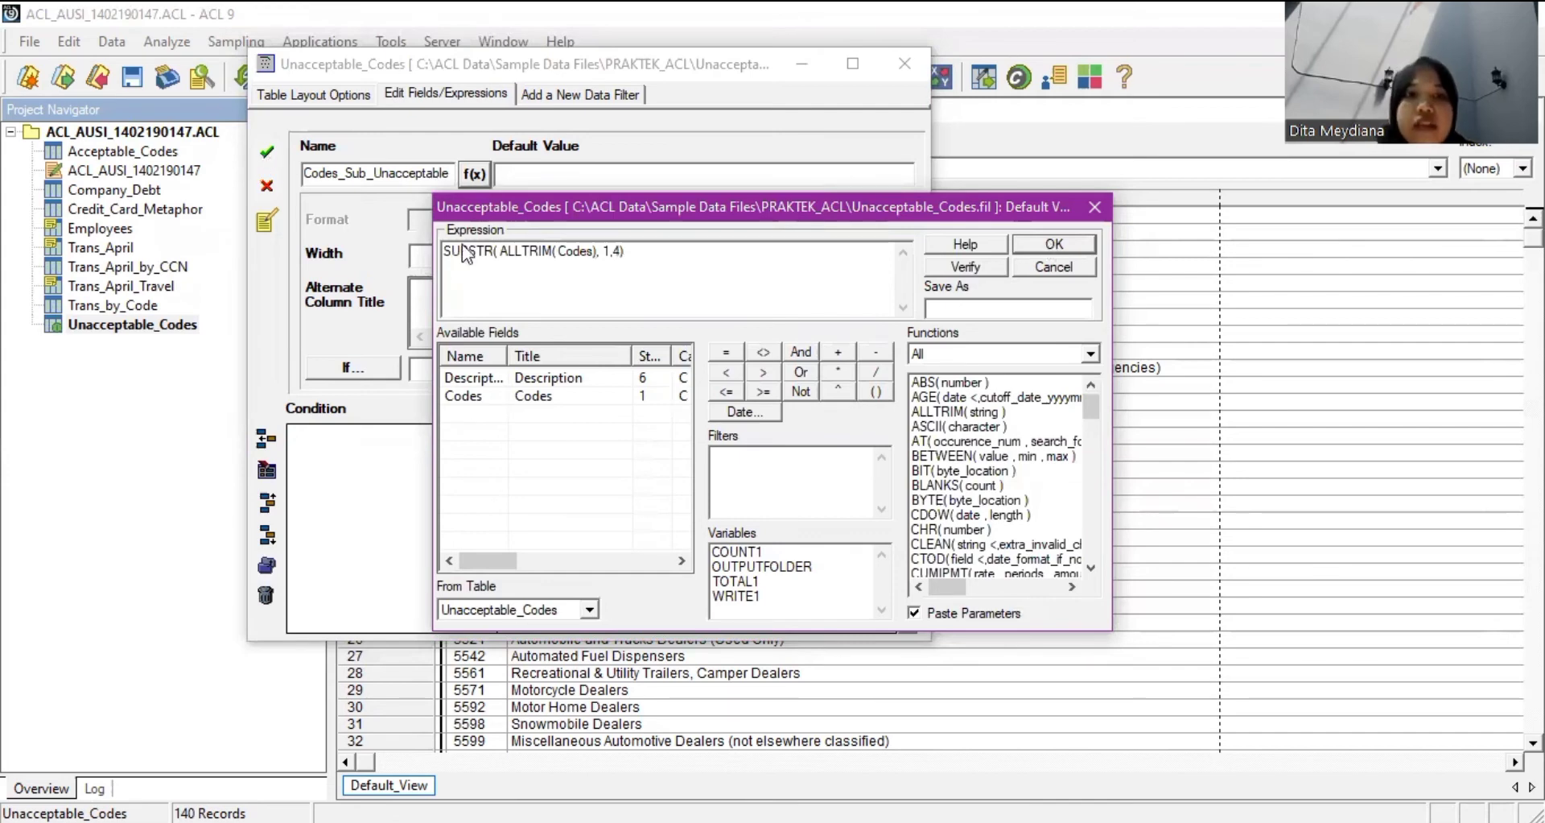
{"action": "left_click", "coordinate": [1053, 248]}
{"action": "left_click", "coordinate": [267, 151]}
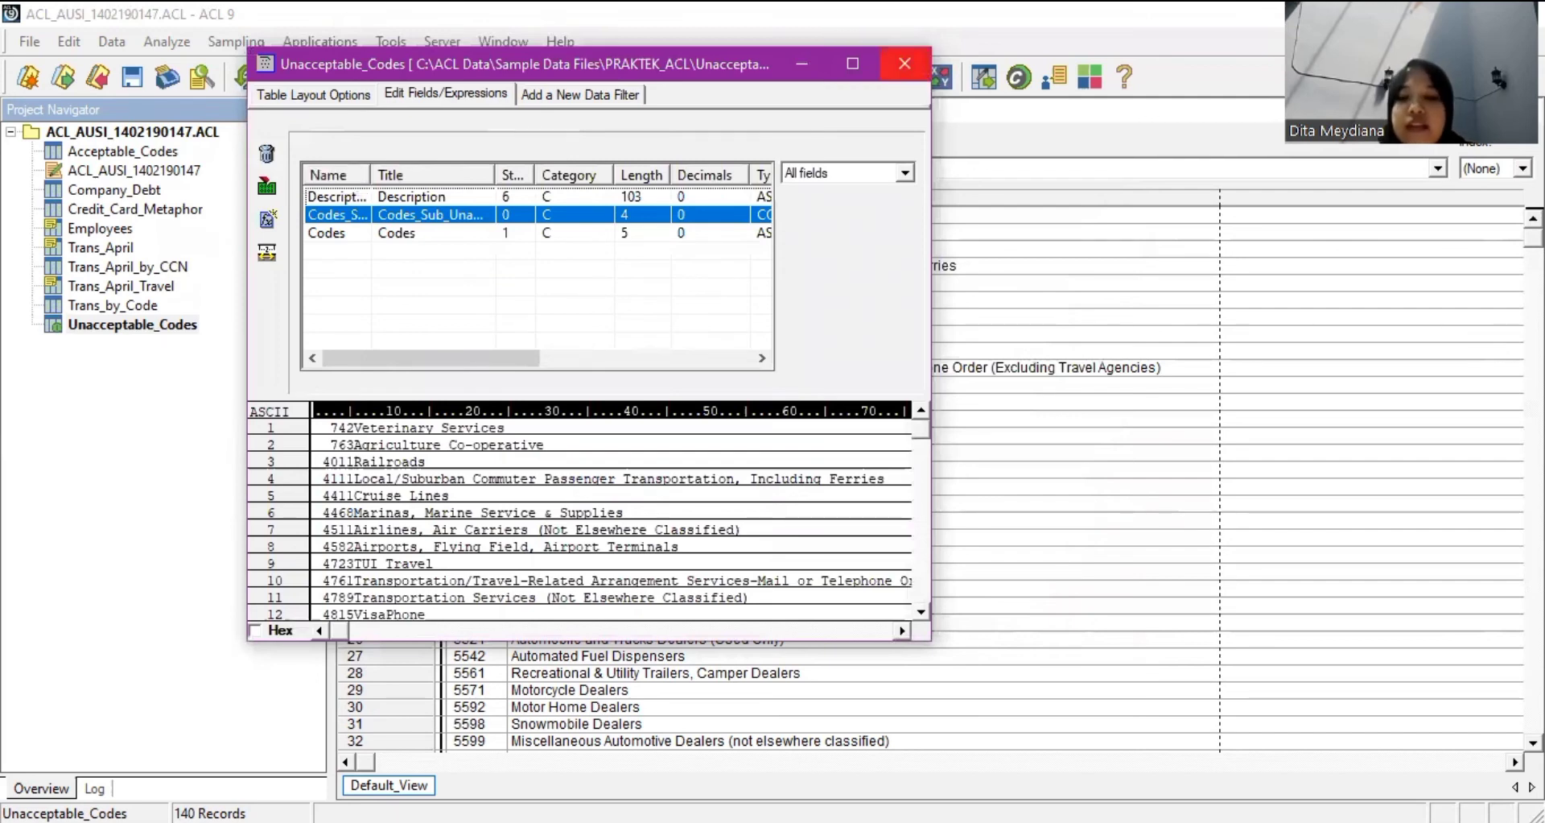
{"action": "key", "text": "Escape"}
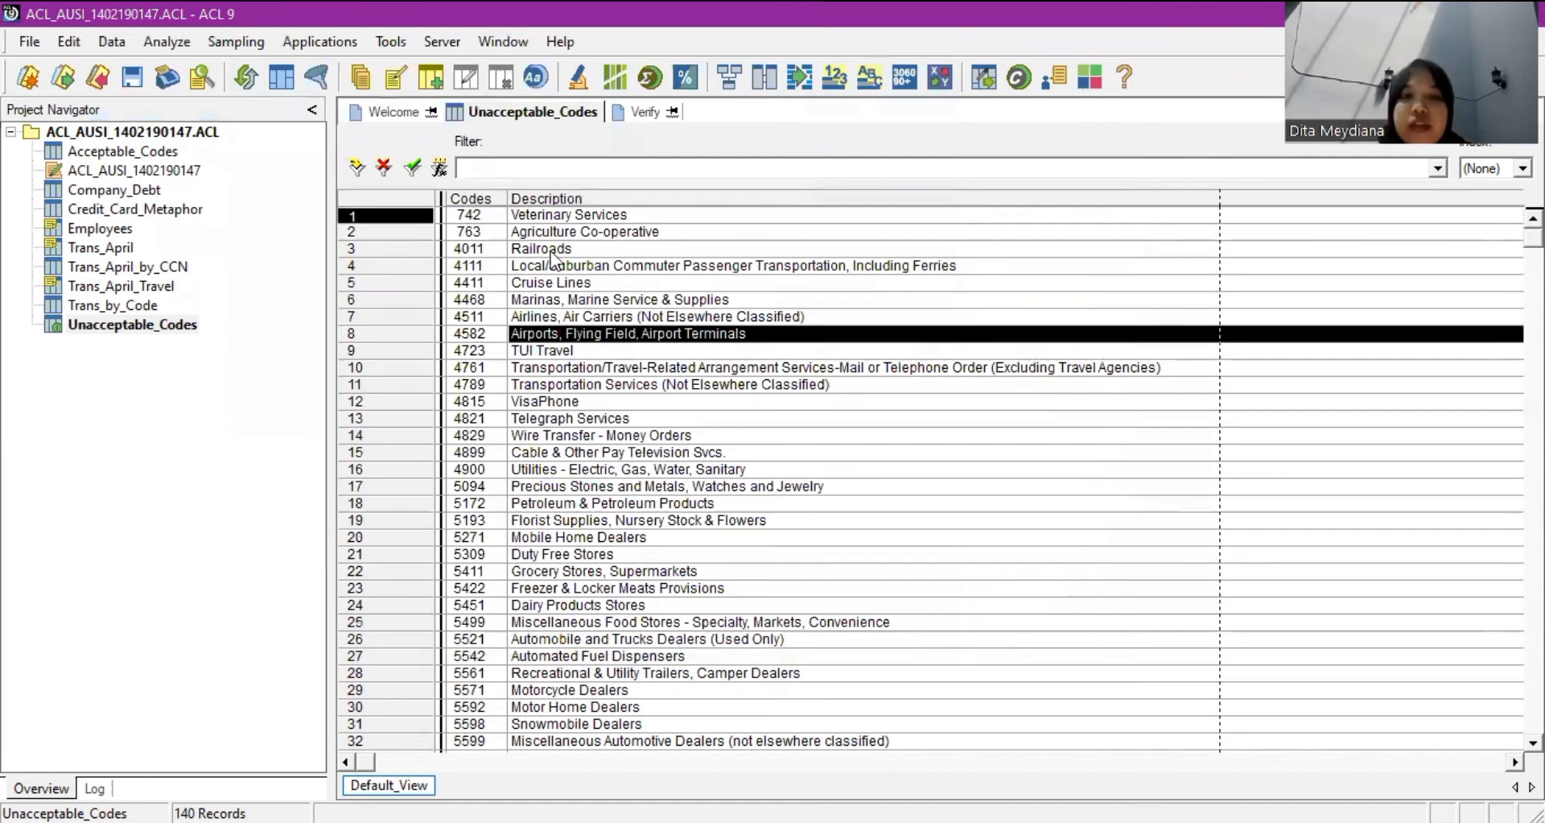
Add the Codes_Sub_Unacceptable column beside Codes and compare it against Acceptable_Codes.
{"action": "right_click", "coordinate": [810, 456]}
{"action": "left_click", "coordinate": [800, 500]}
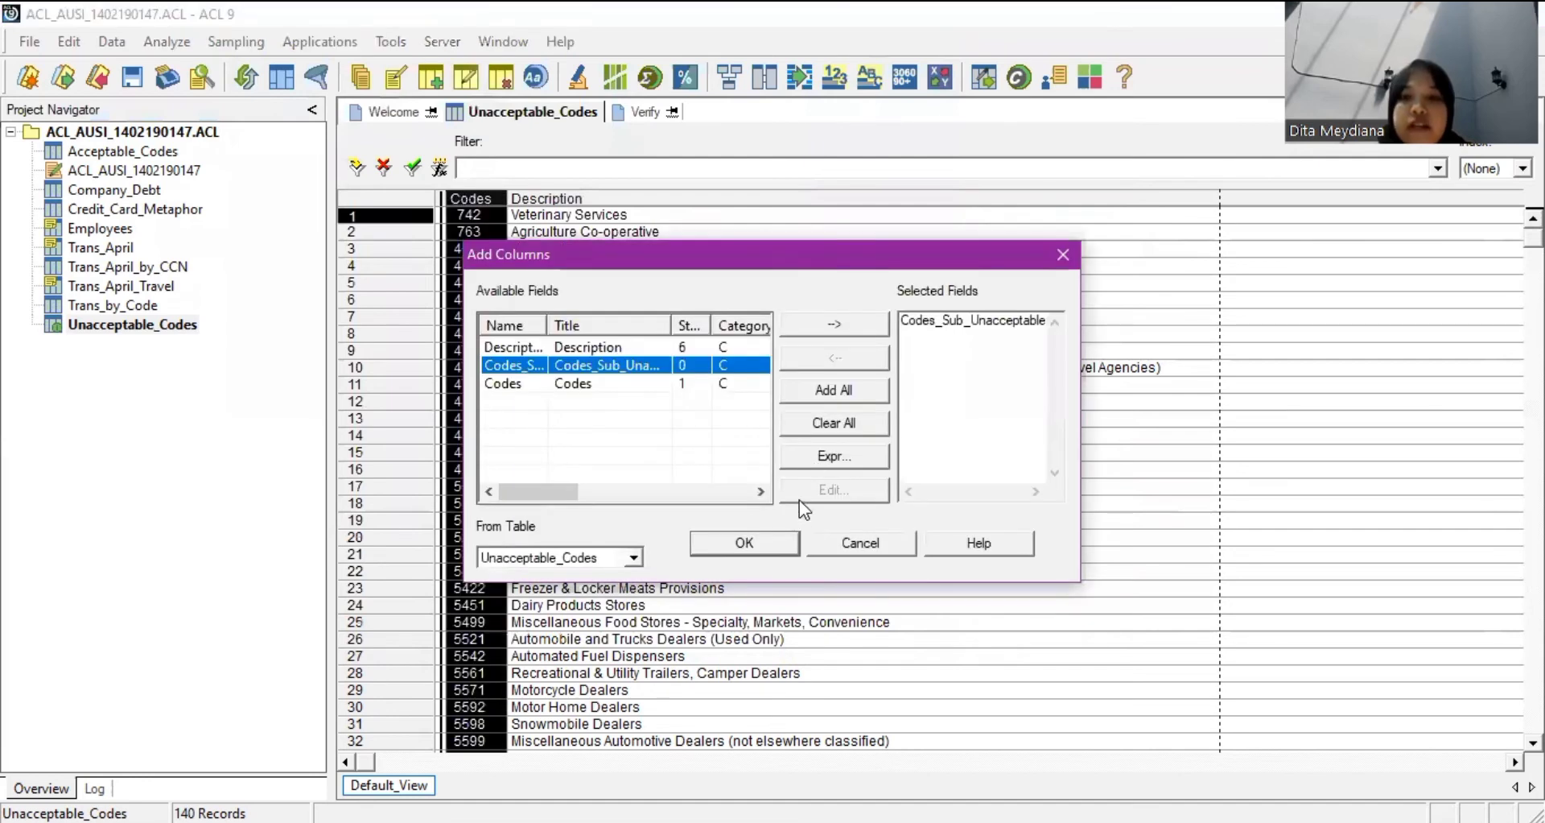
{"action": "left_click", "coordinate": [735, 542]}
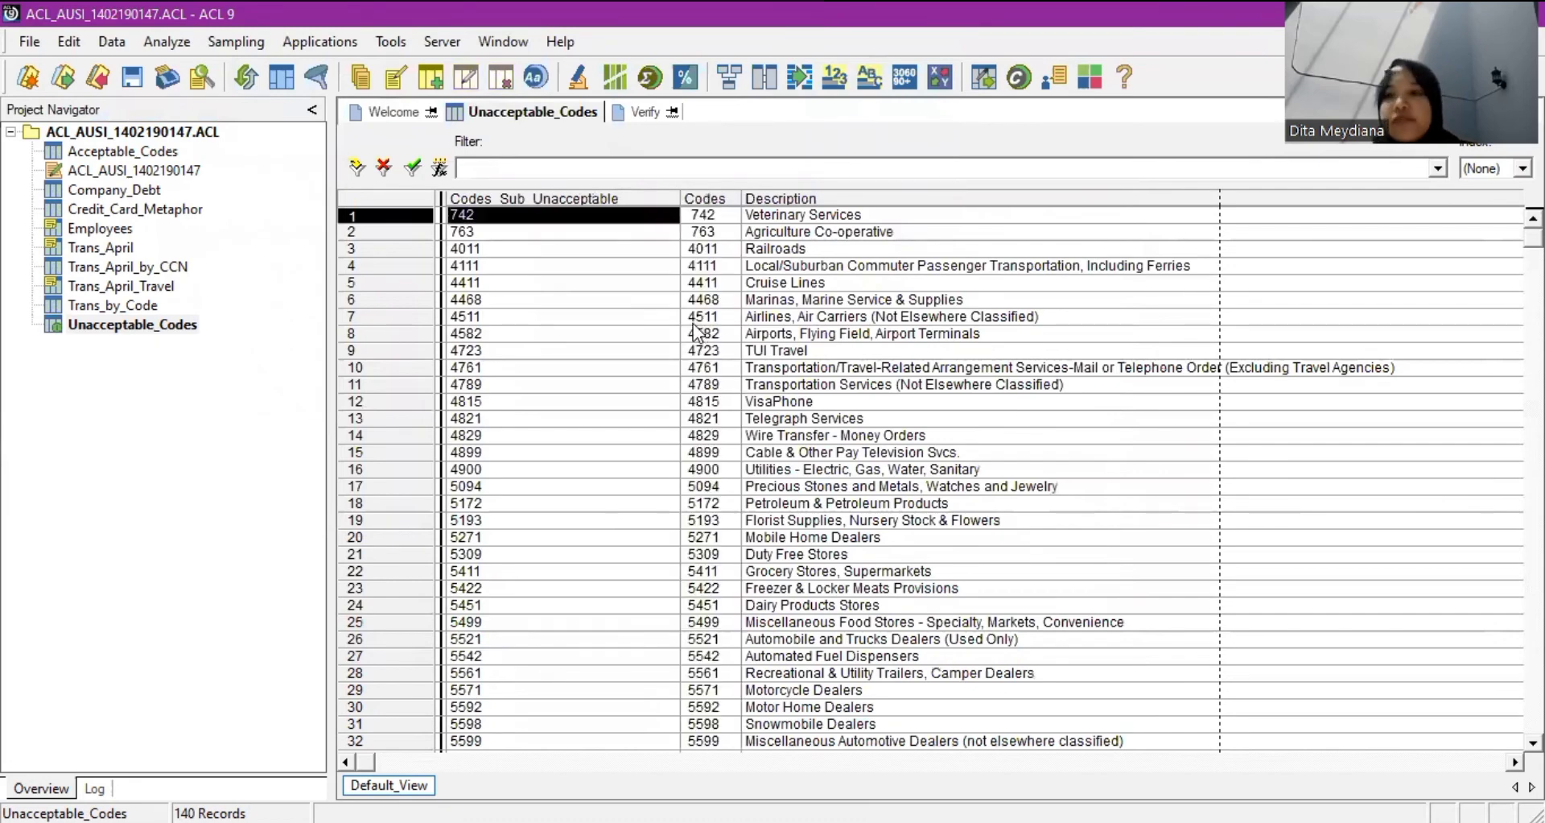
{"action": "double_click", "coordinate": [124, 151]}
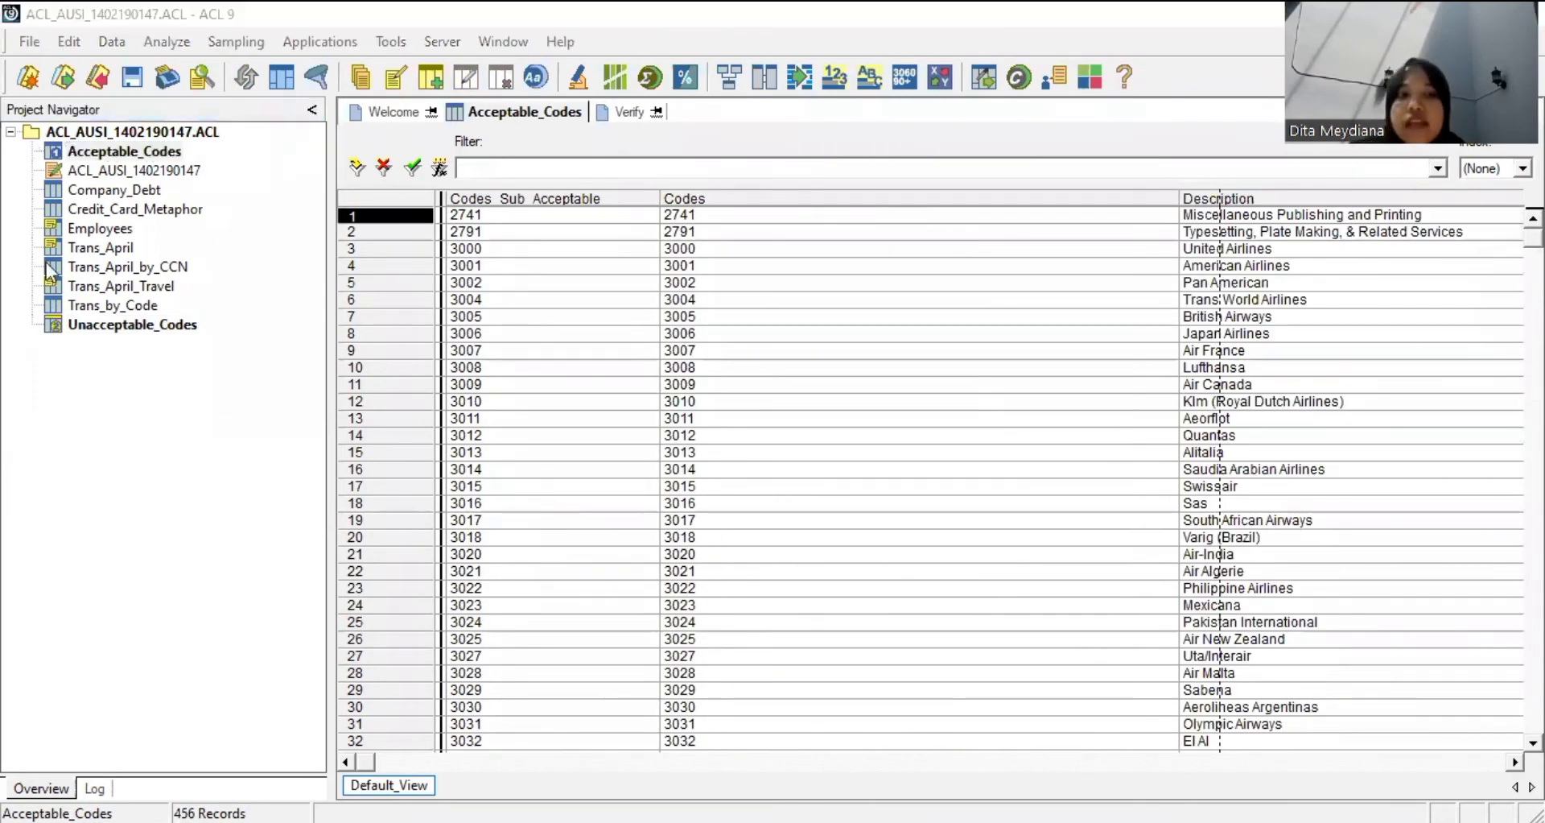
{"action": "double_click", "coordinate": [120, 330]}
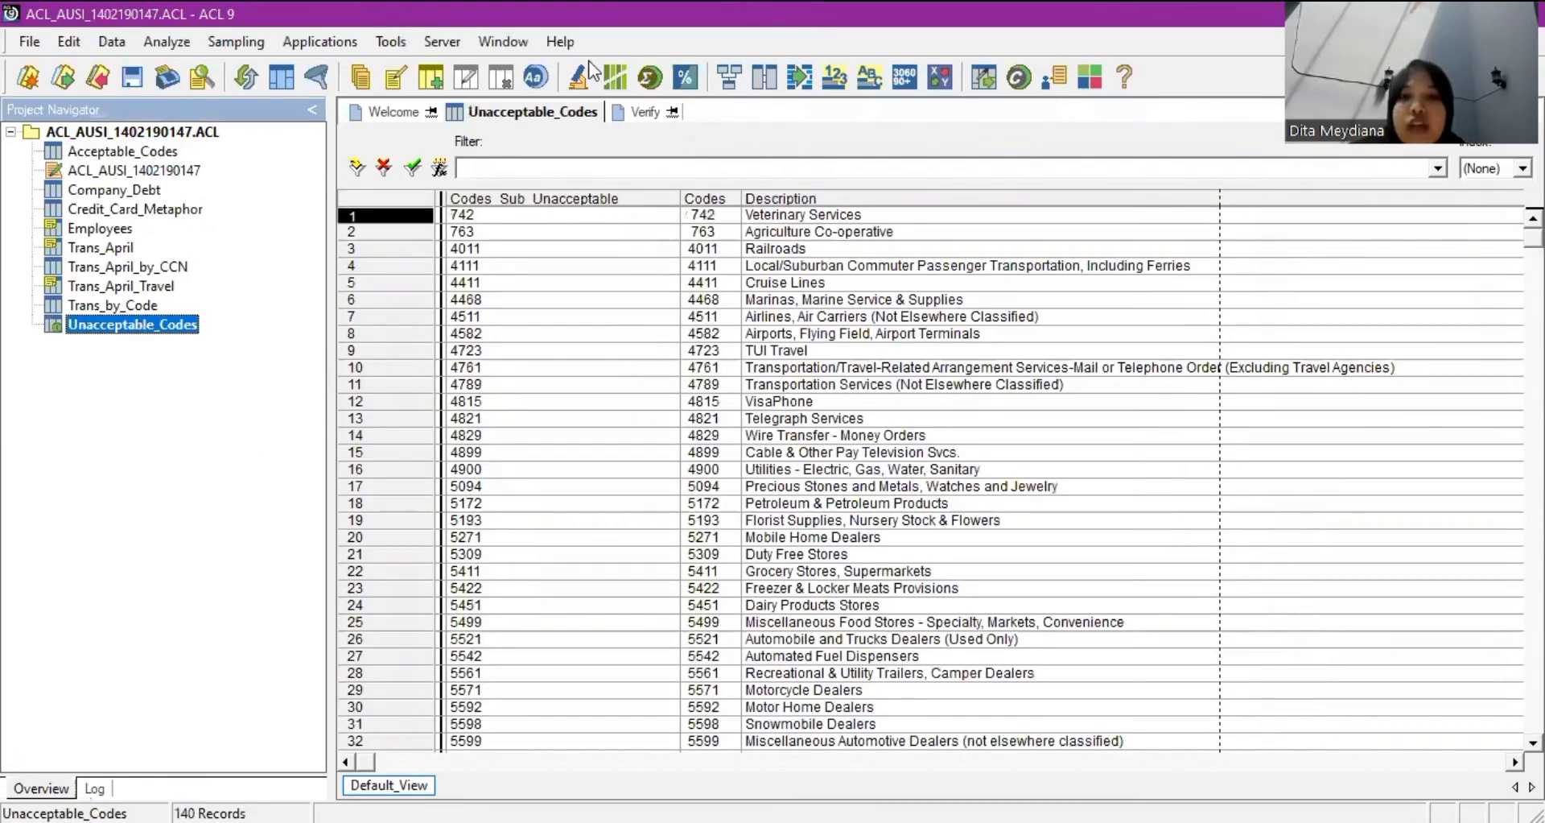
{"action": "left_click", "coordinate": [104, 45]}
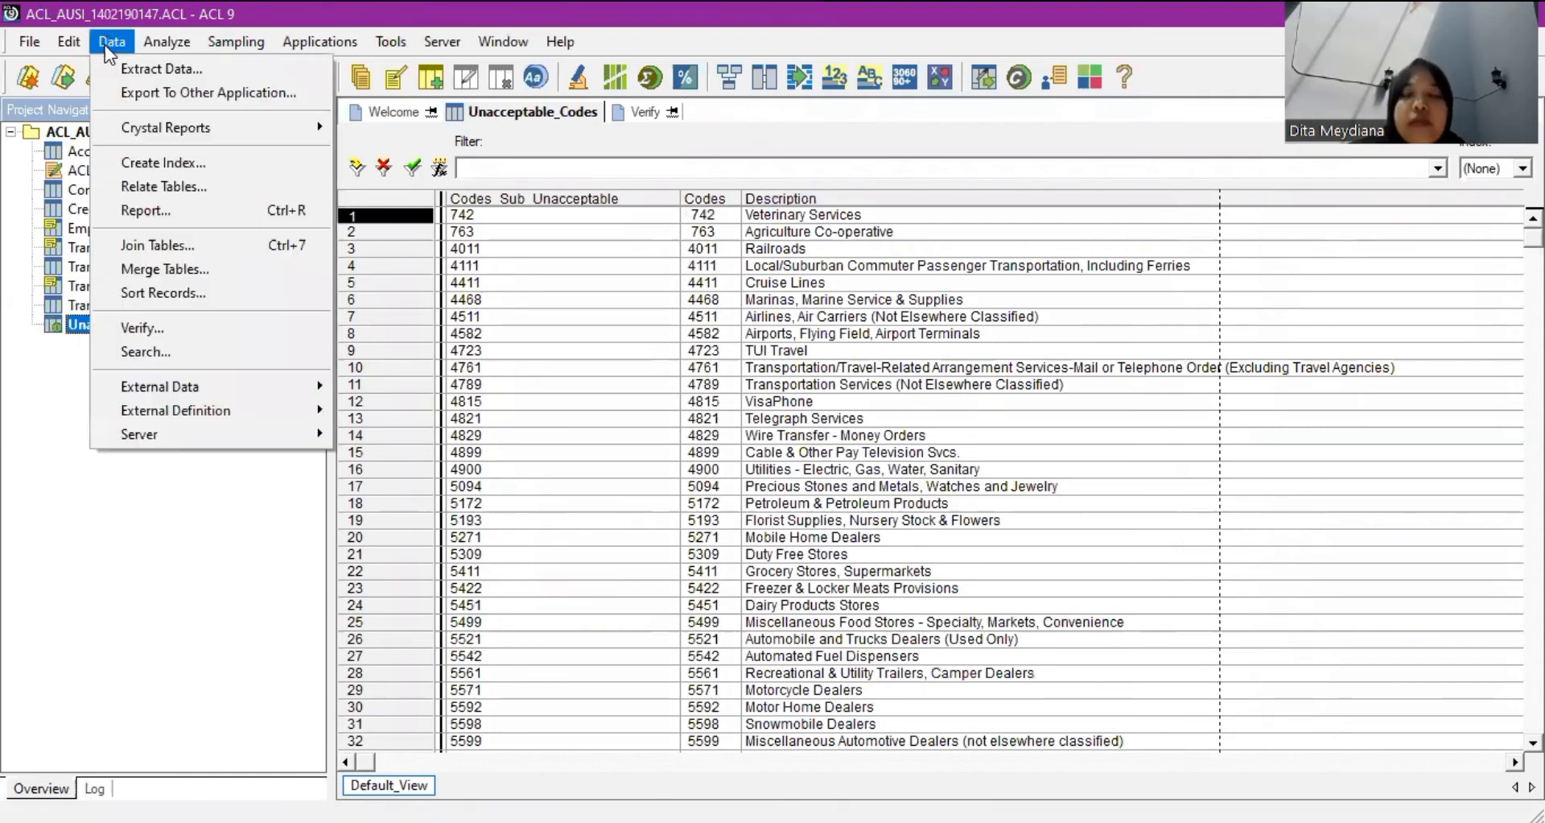
Join Unacceptable_Codes to Acceptable_Codes on the code keys, with both Description fields and presort.
{"action": "left_click", "coordinate": [184, 247]}
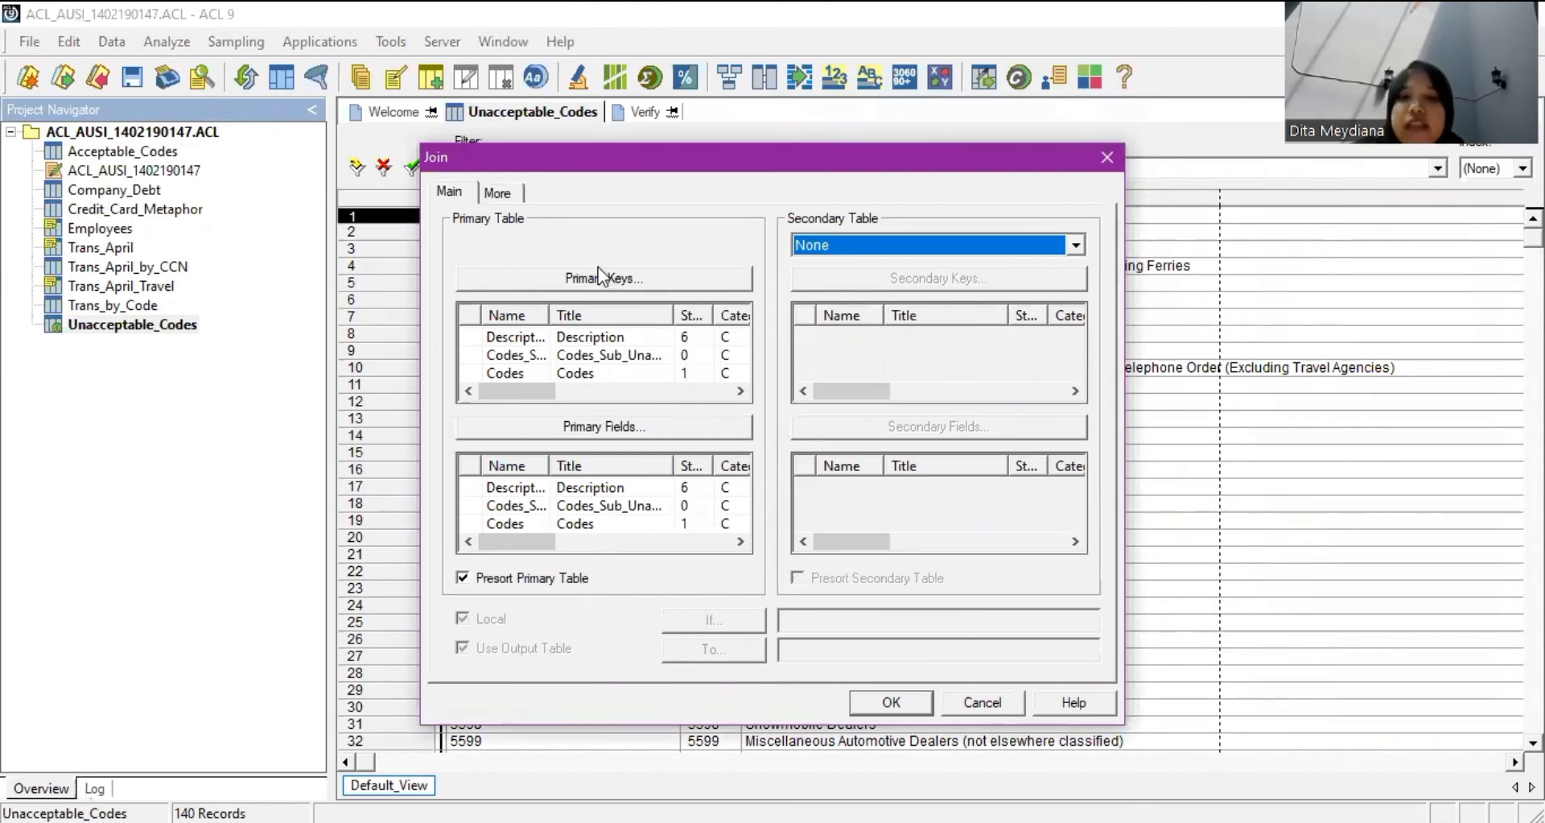
{"action": "left_click", "coordinate": [632, 355]}
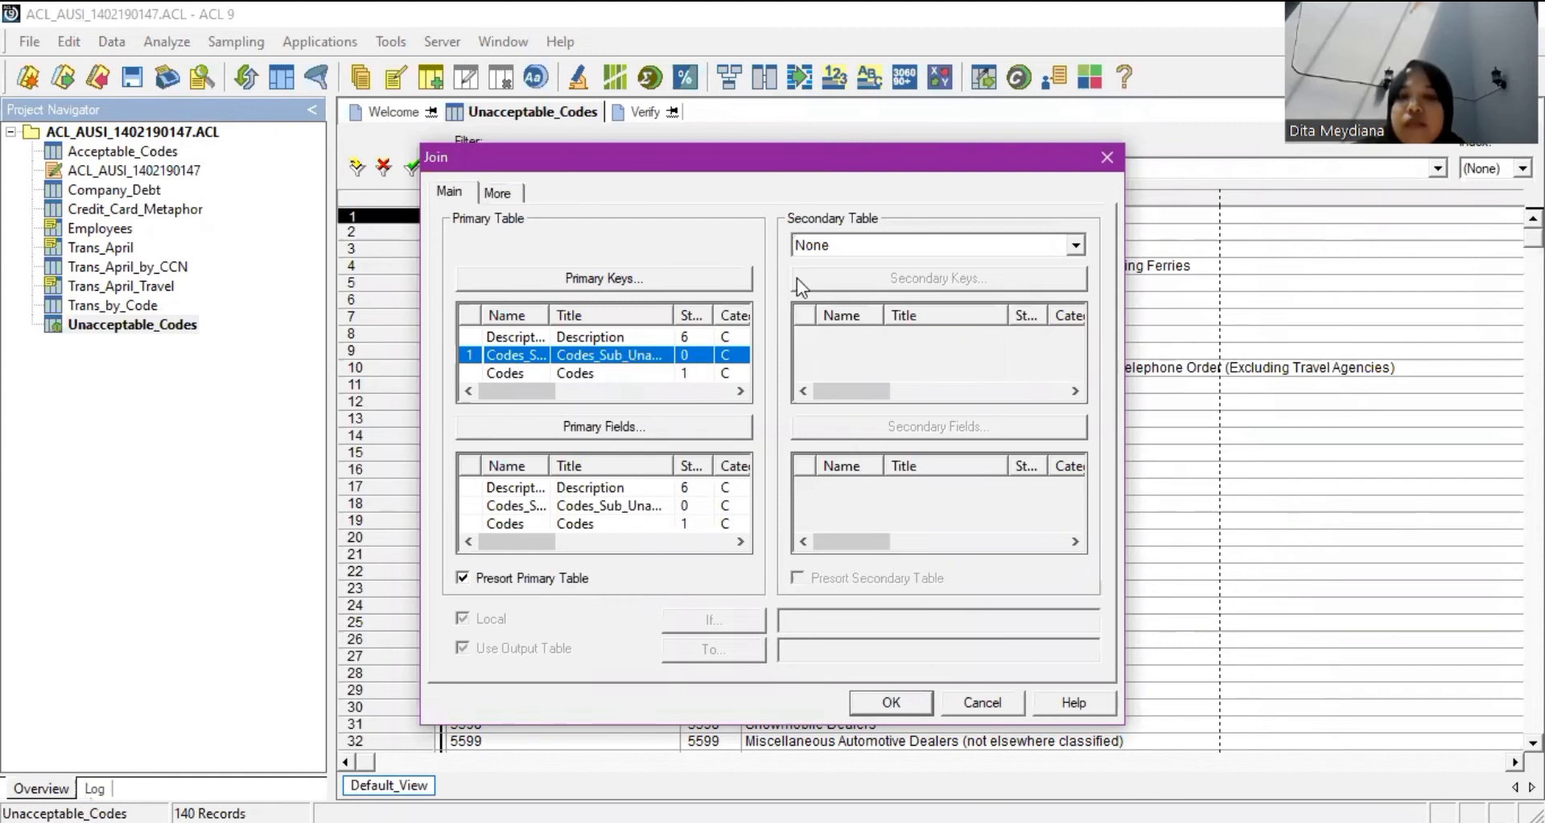
{"action": "left_click", "coordinate": [844, 250]}
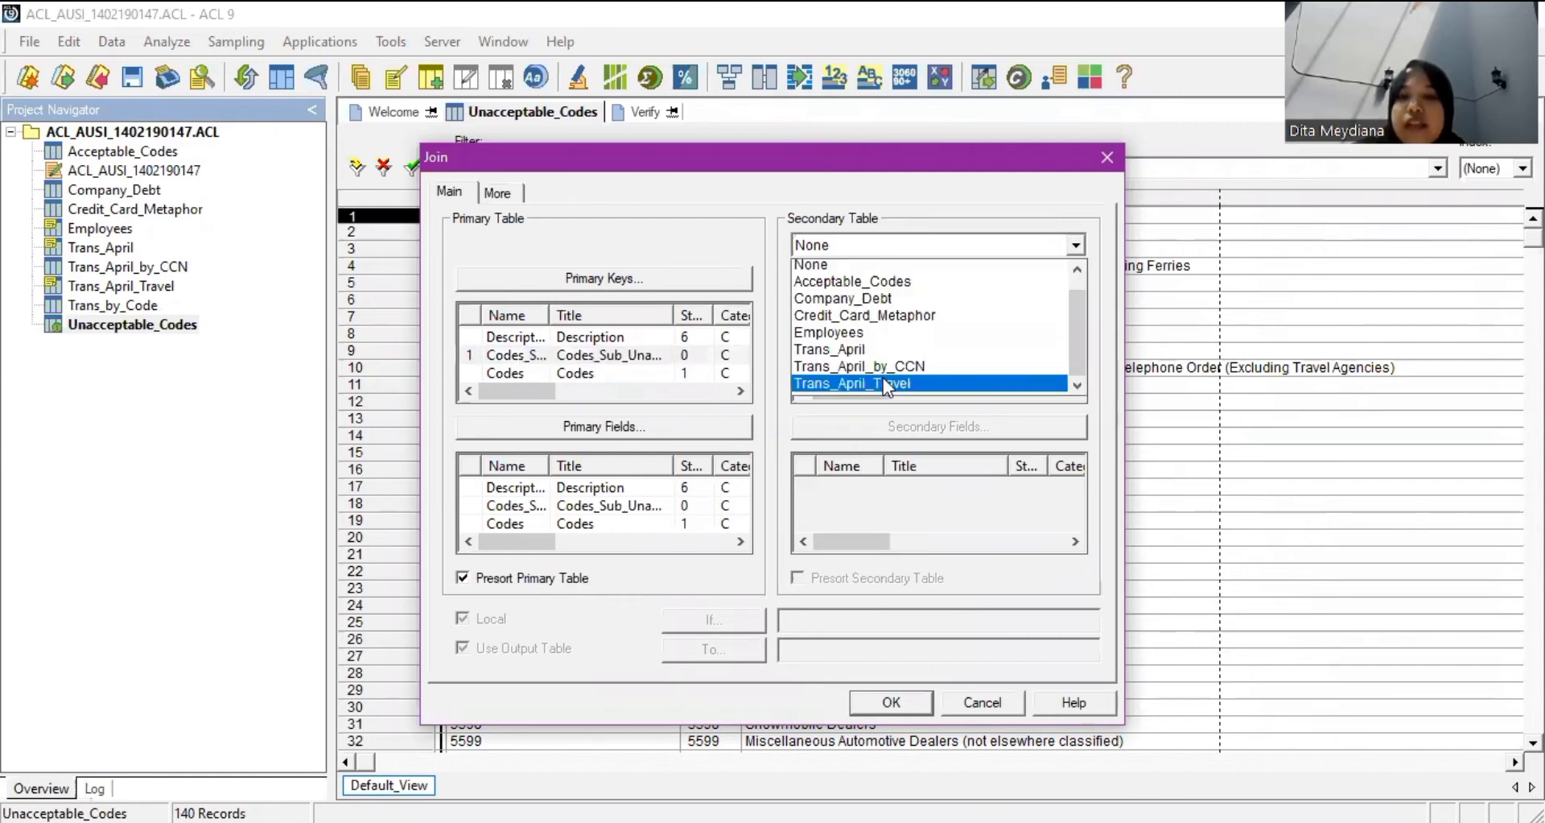
{"action": "left_click", "coordinate": [895, 282]}
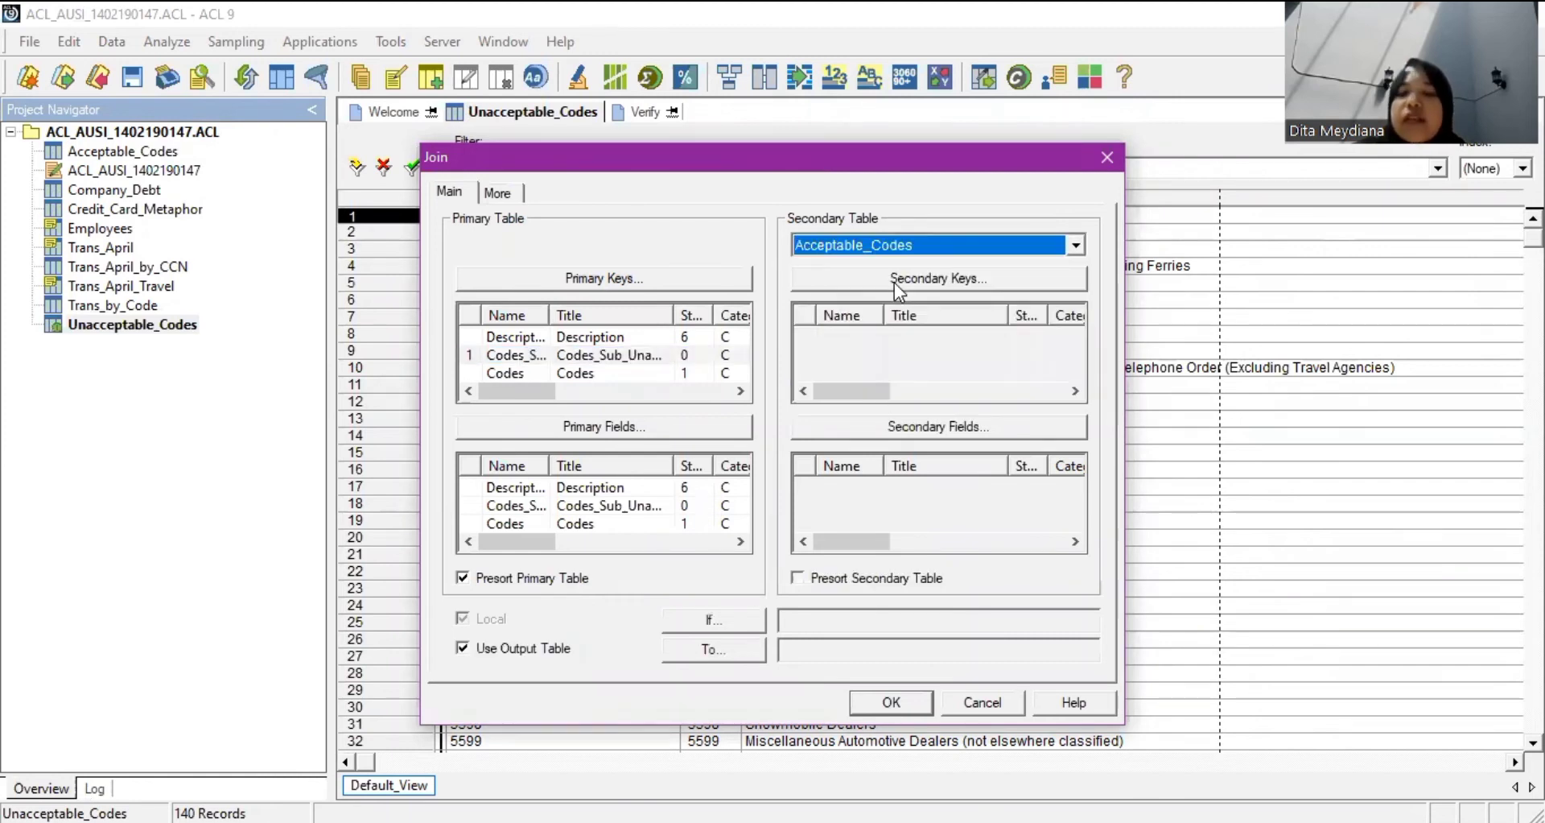
{"action": "left_click", "coordinate": [938, 278]}
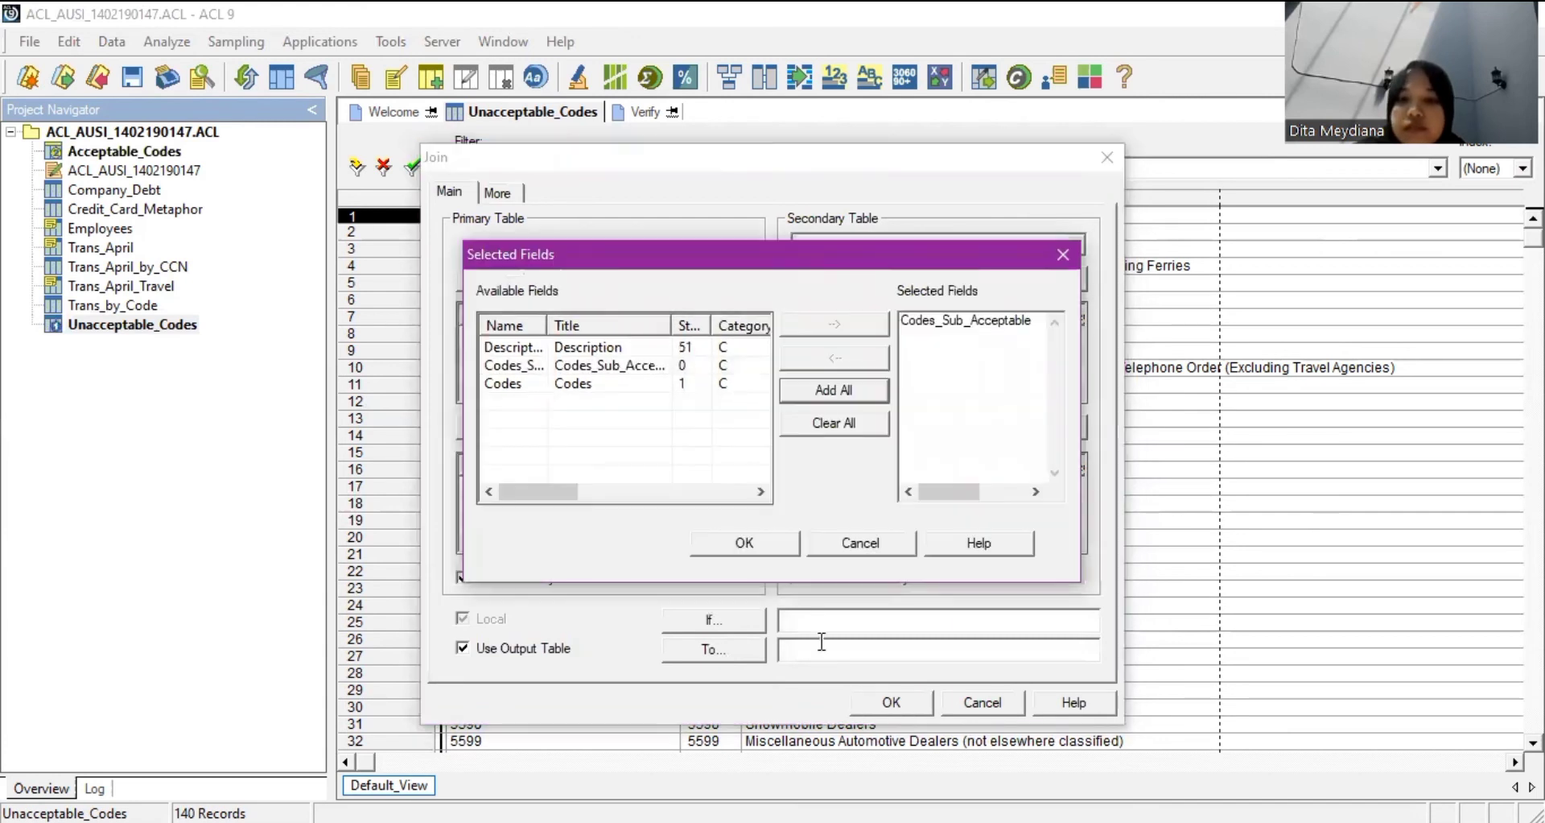
{"action": "key", "text": "Return"}
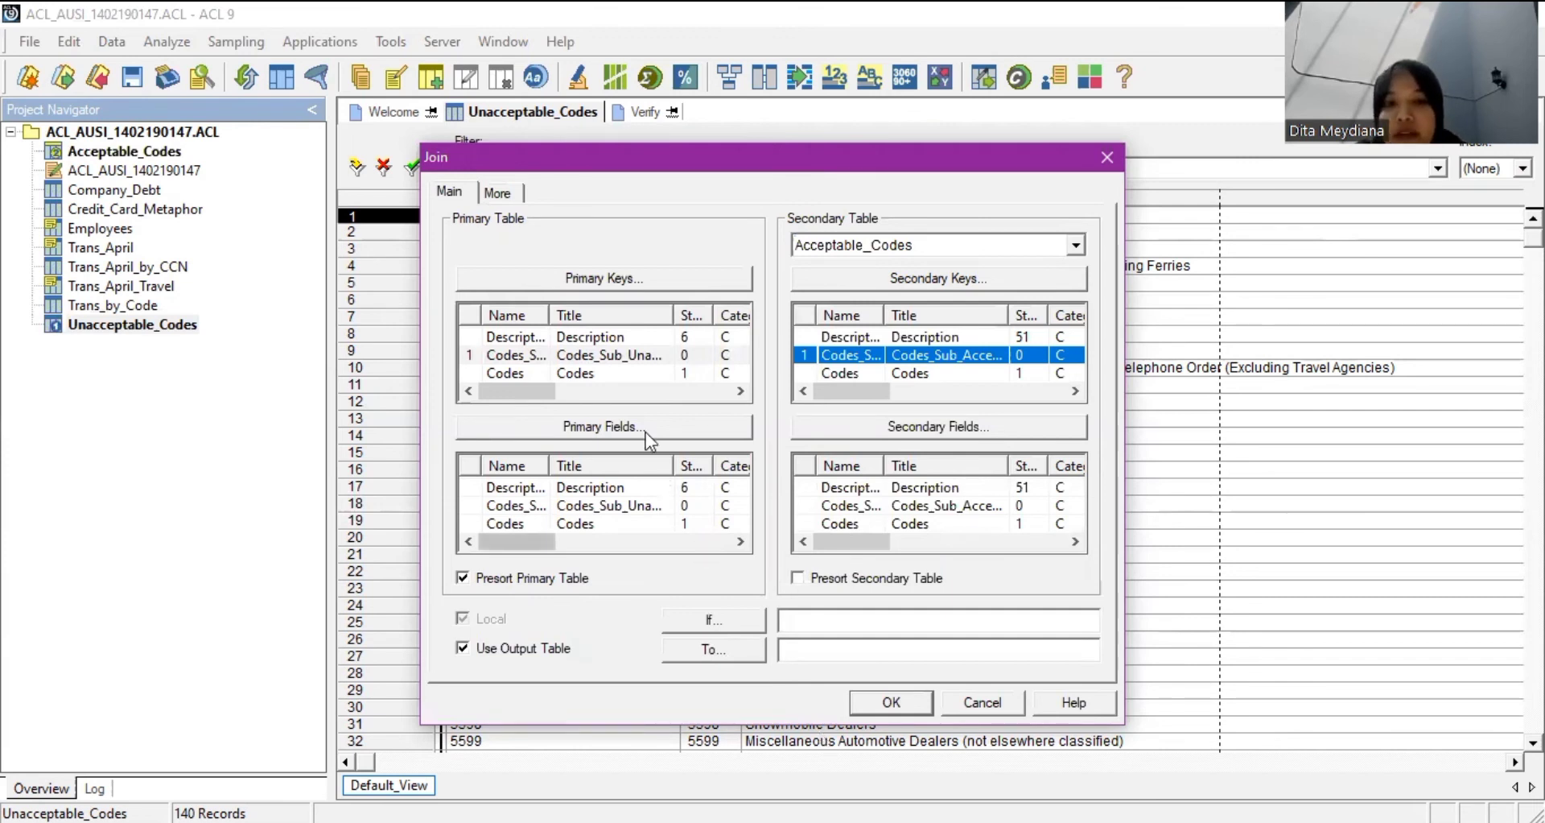
{"action": "left_click", "coordinate": [631, 490]}
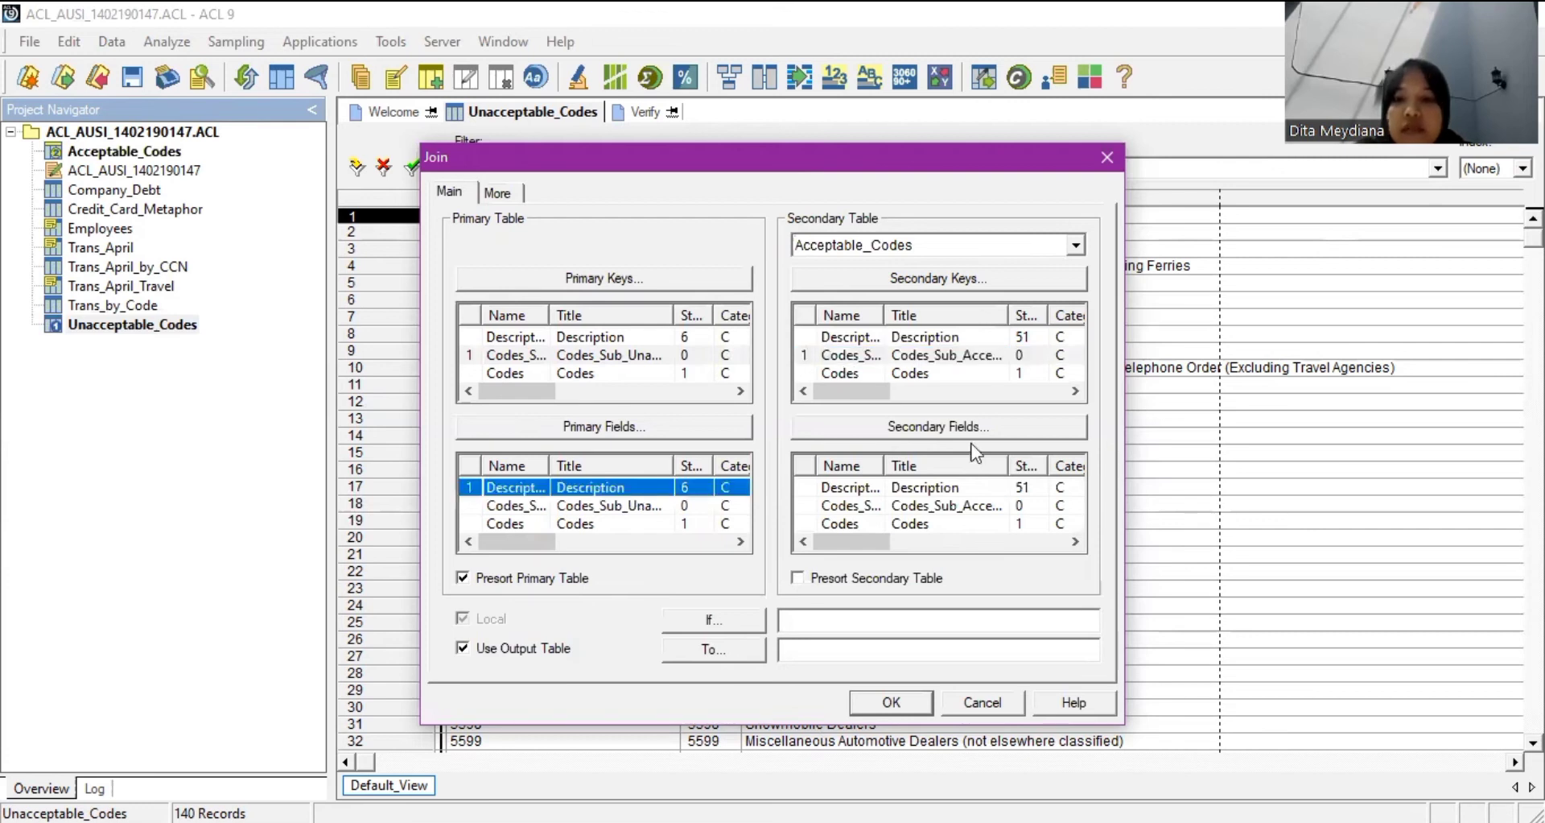
{"action": "left_click", "coordinate": [931, 486]}
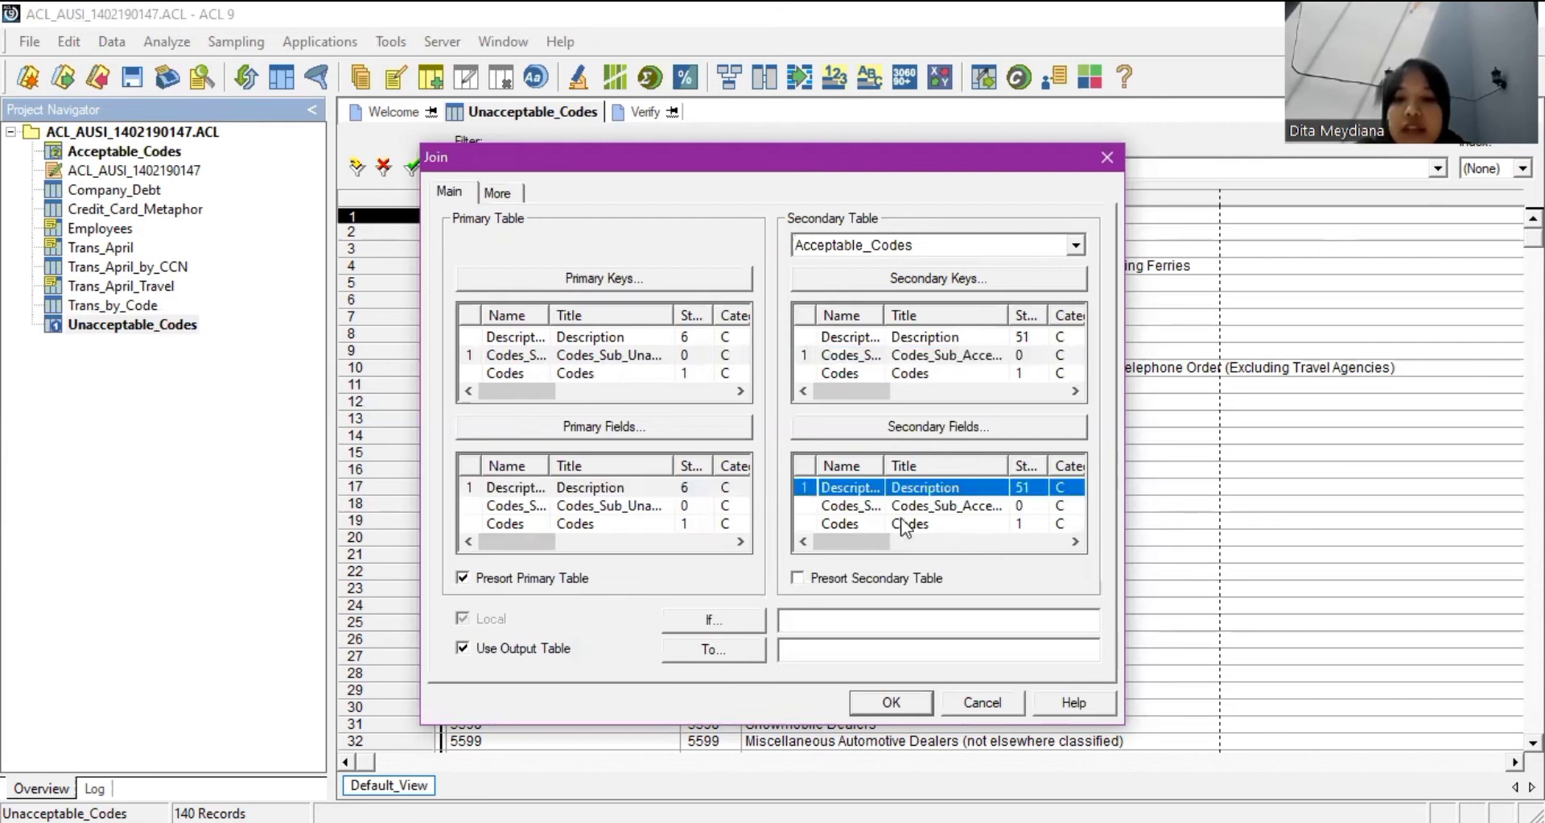
{"action": "left_click", "coordinate": [855, 581]}
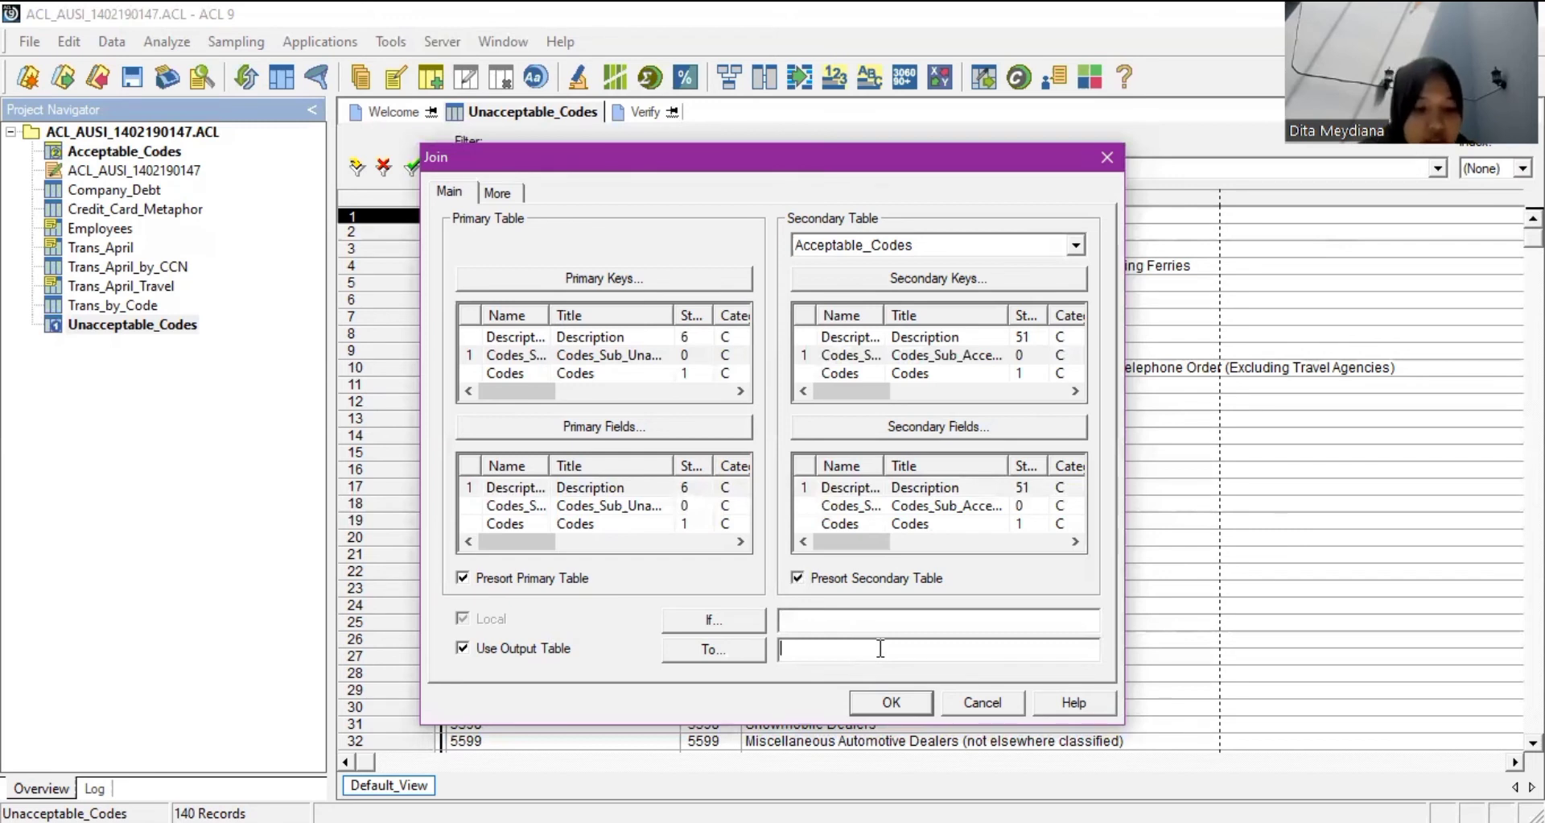
Name the join output table Codes_in_both_tables and review the scope and category options.
{"action": "type", "text": "Cod"}
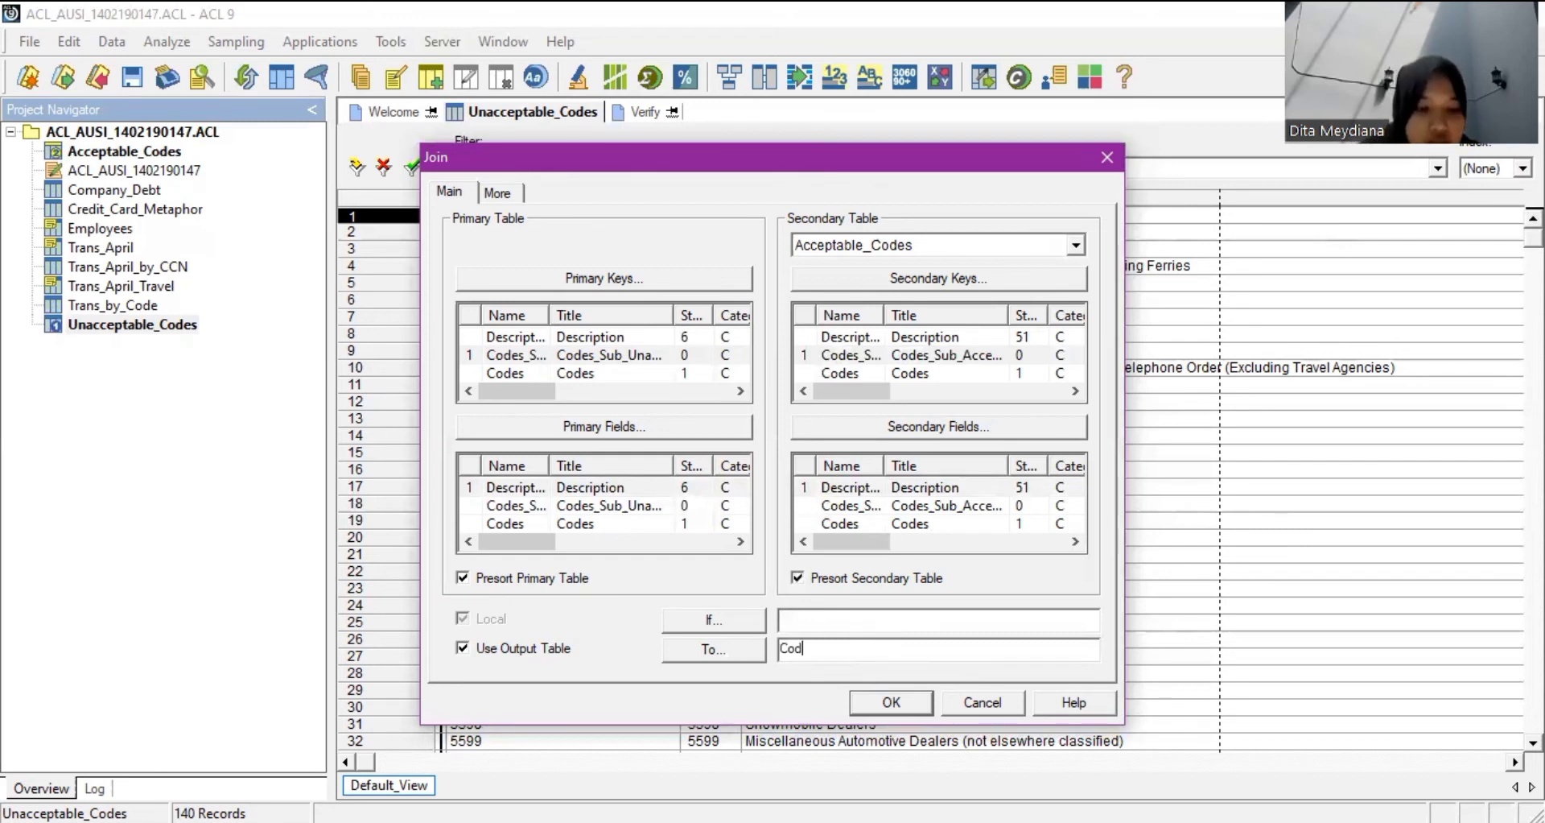
{"action": "type", "text": "es_int"}
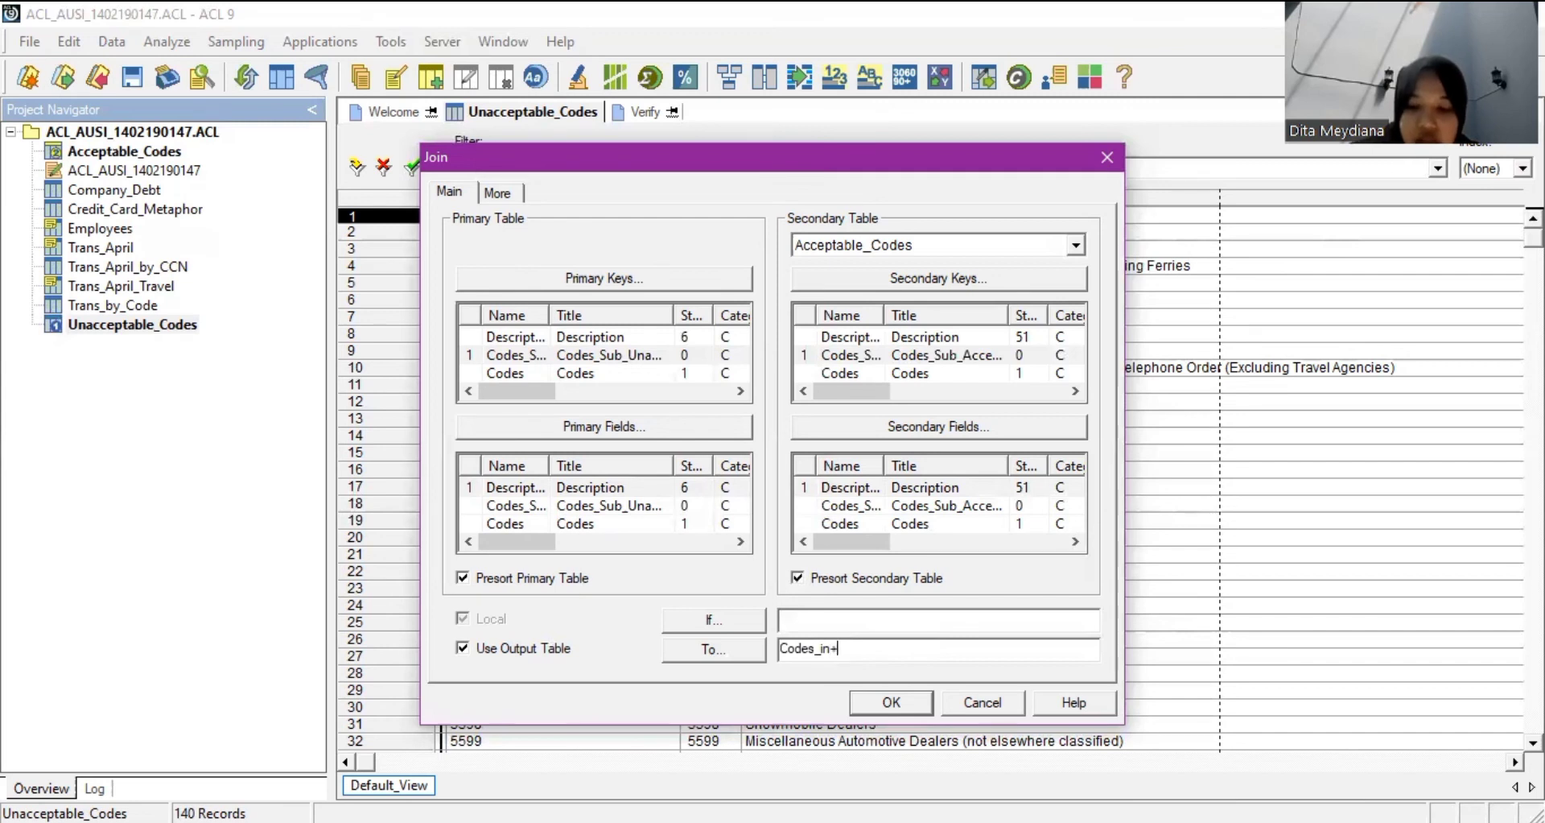
{"action": "key", "text": "BackSpace"}
{"action": "type", "text": "_b"}
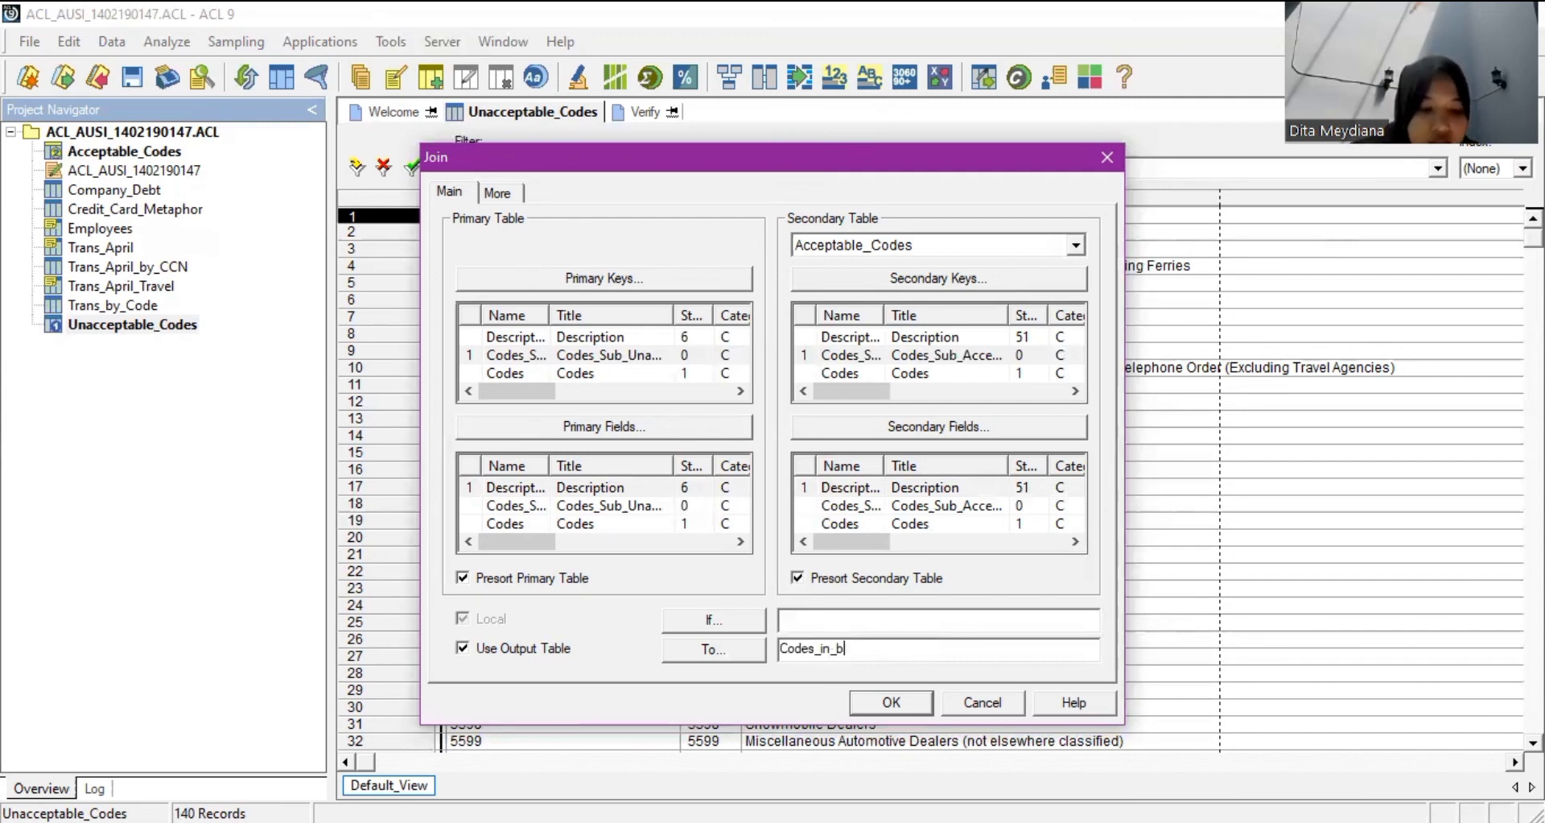
{"action": "type", "text": "oth_t"}
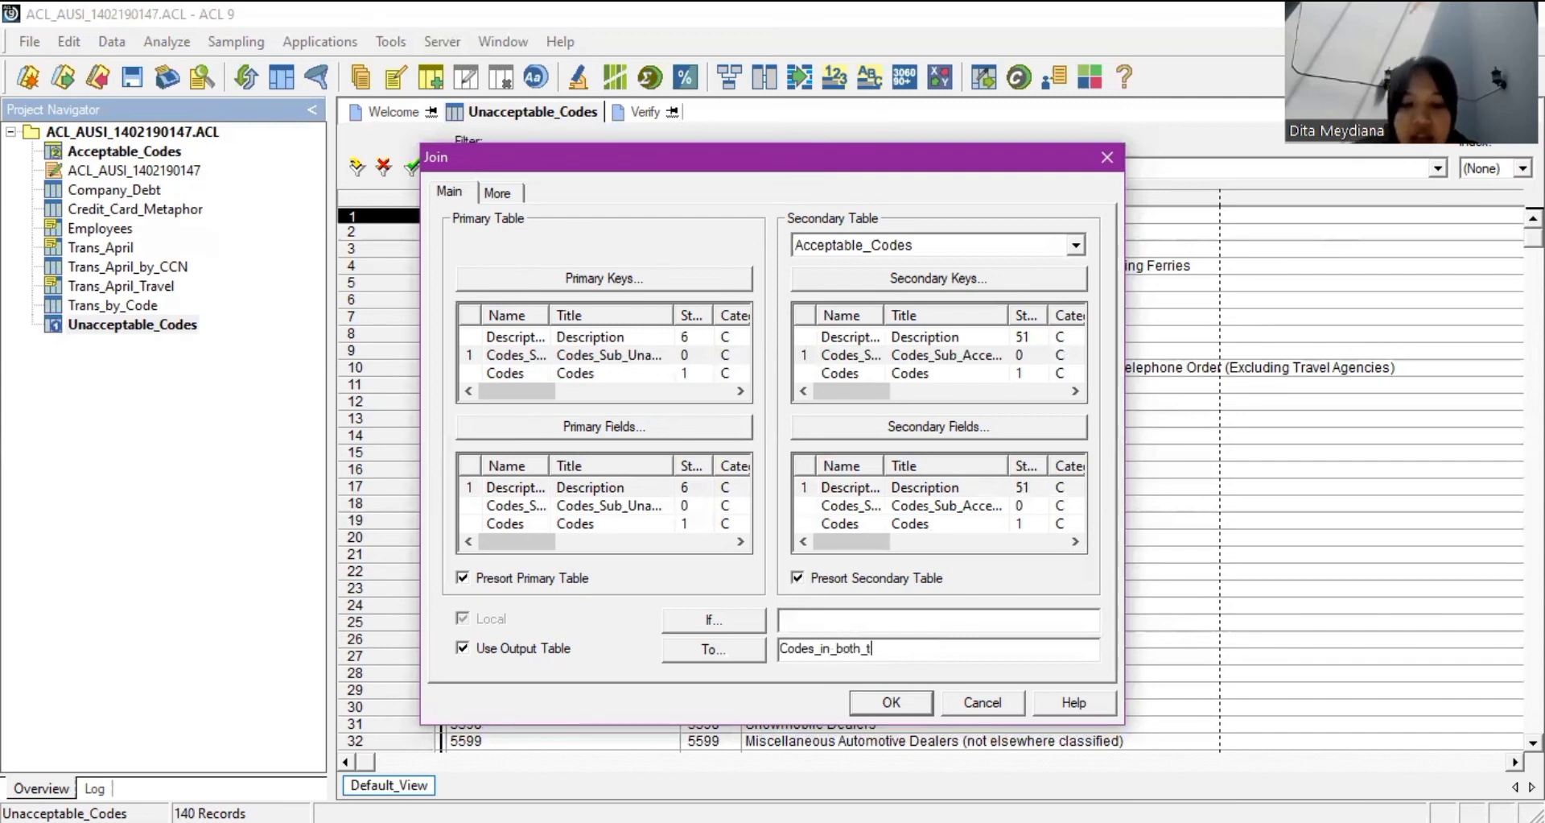
{"action": "type", "text": "ables"}
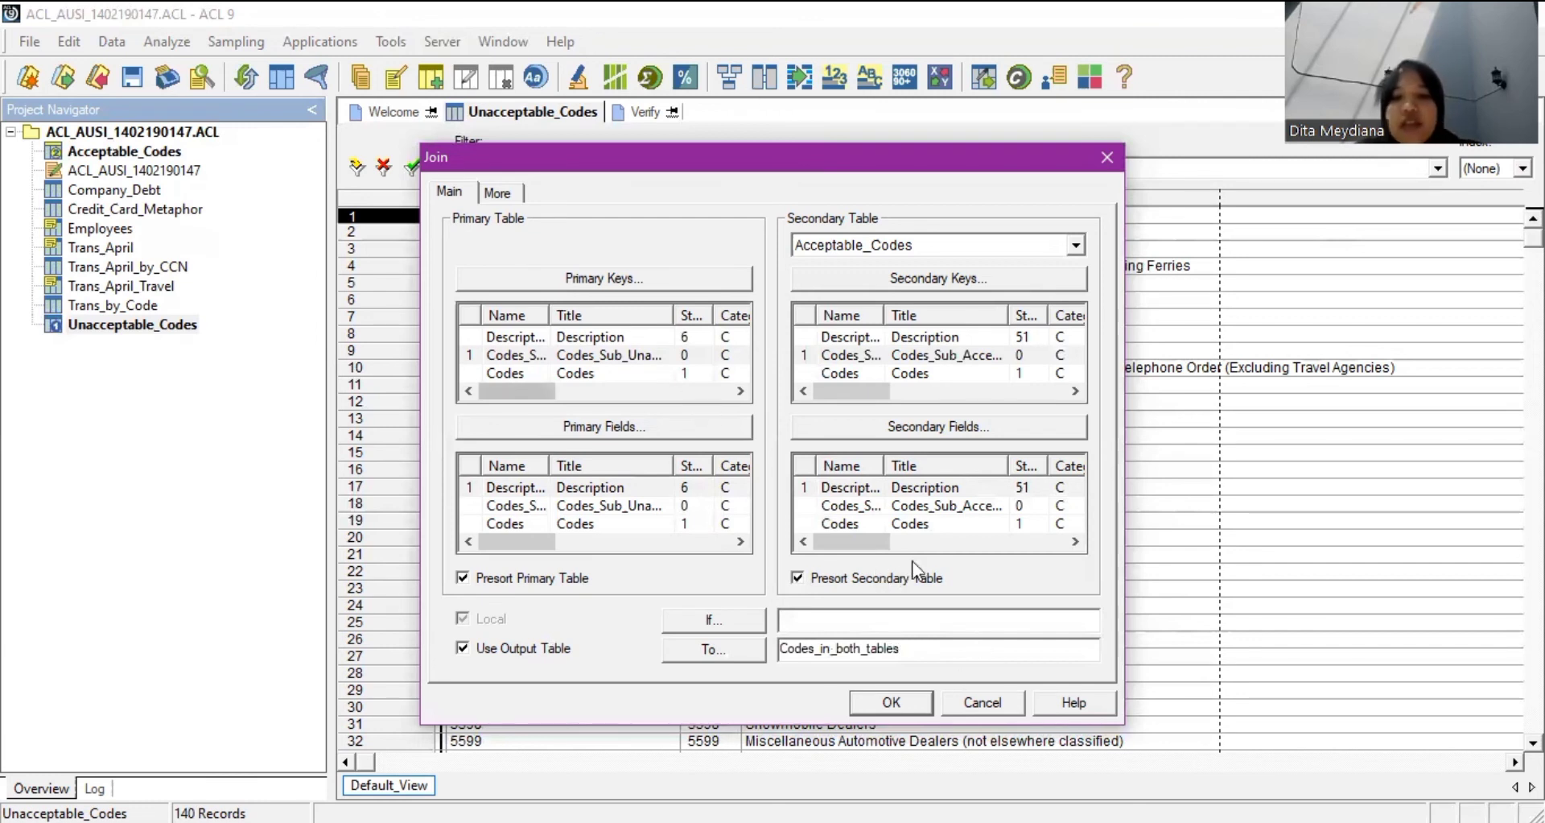
{"action": "left_click", "coordinate": [519, 195]}
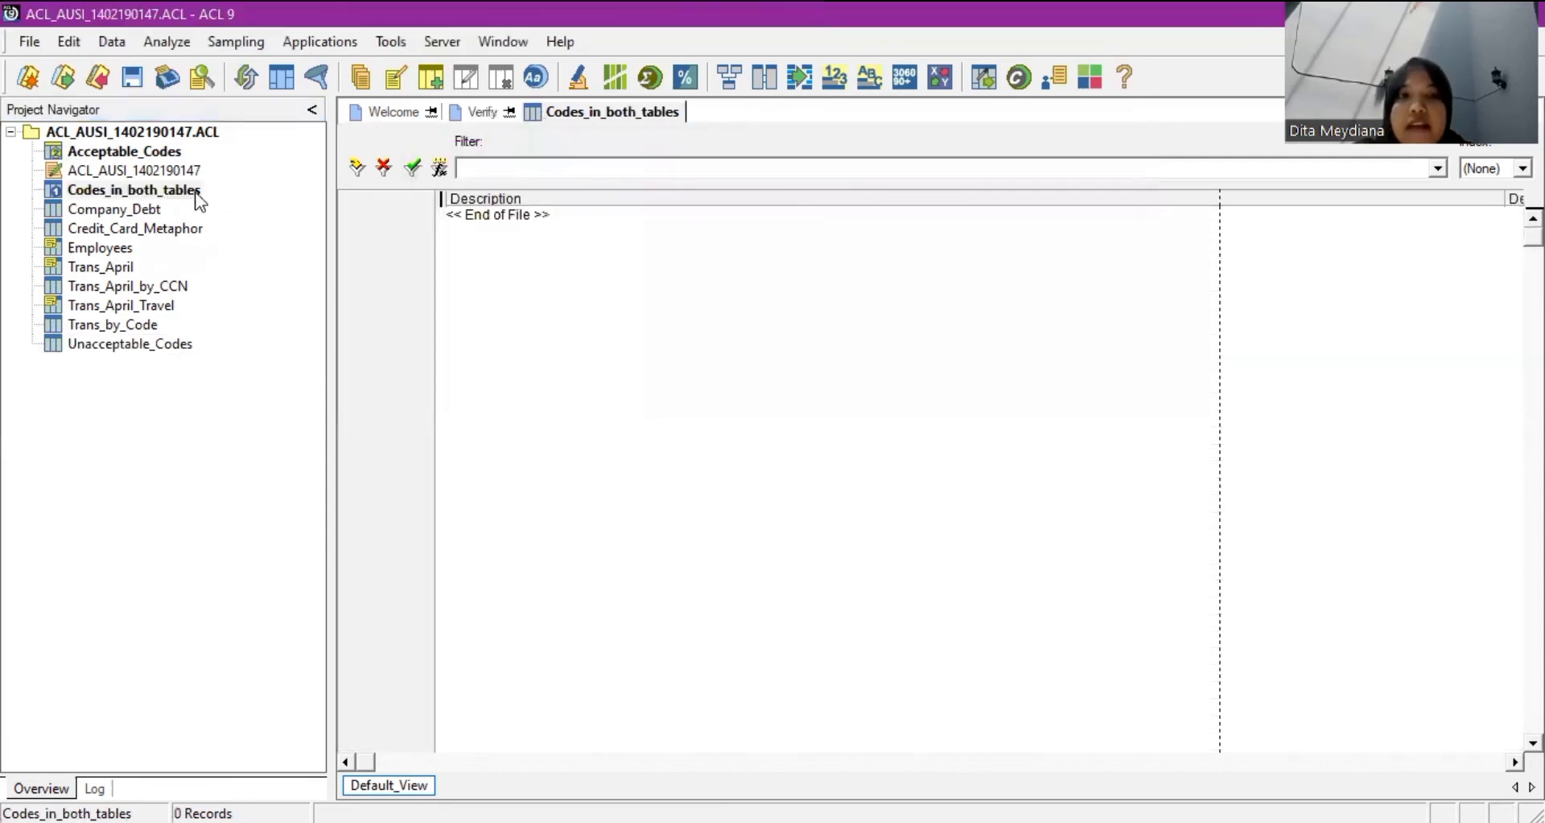
Select the newly created Codes_in_both_tables table, which holds 0 records.
{"action": "left_click", "coordinate": [190, 194]}
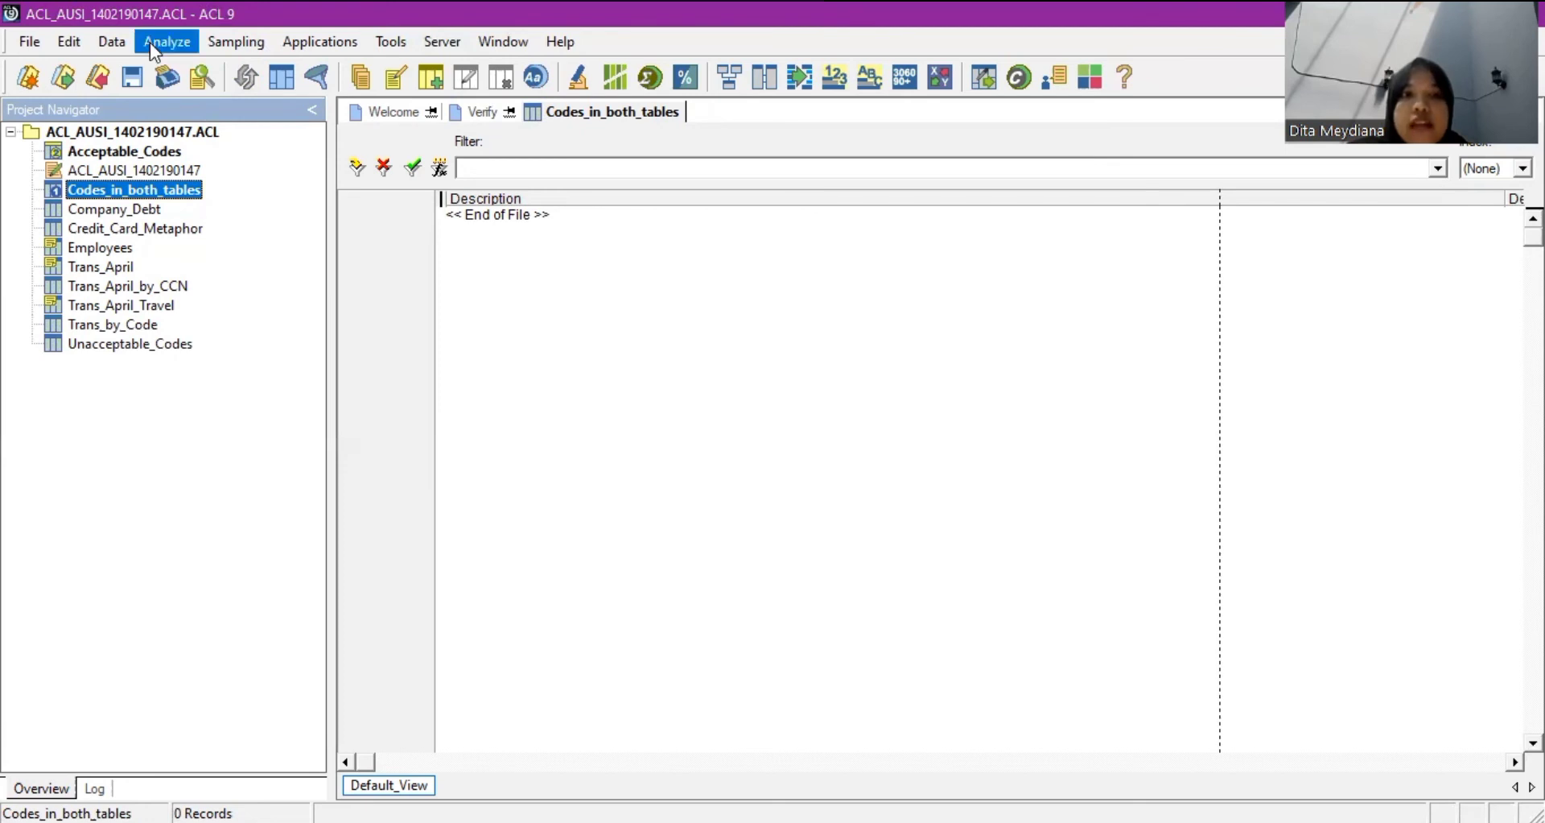
{"action": "left_click", "coordinate": [228, 64]}
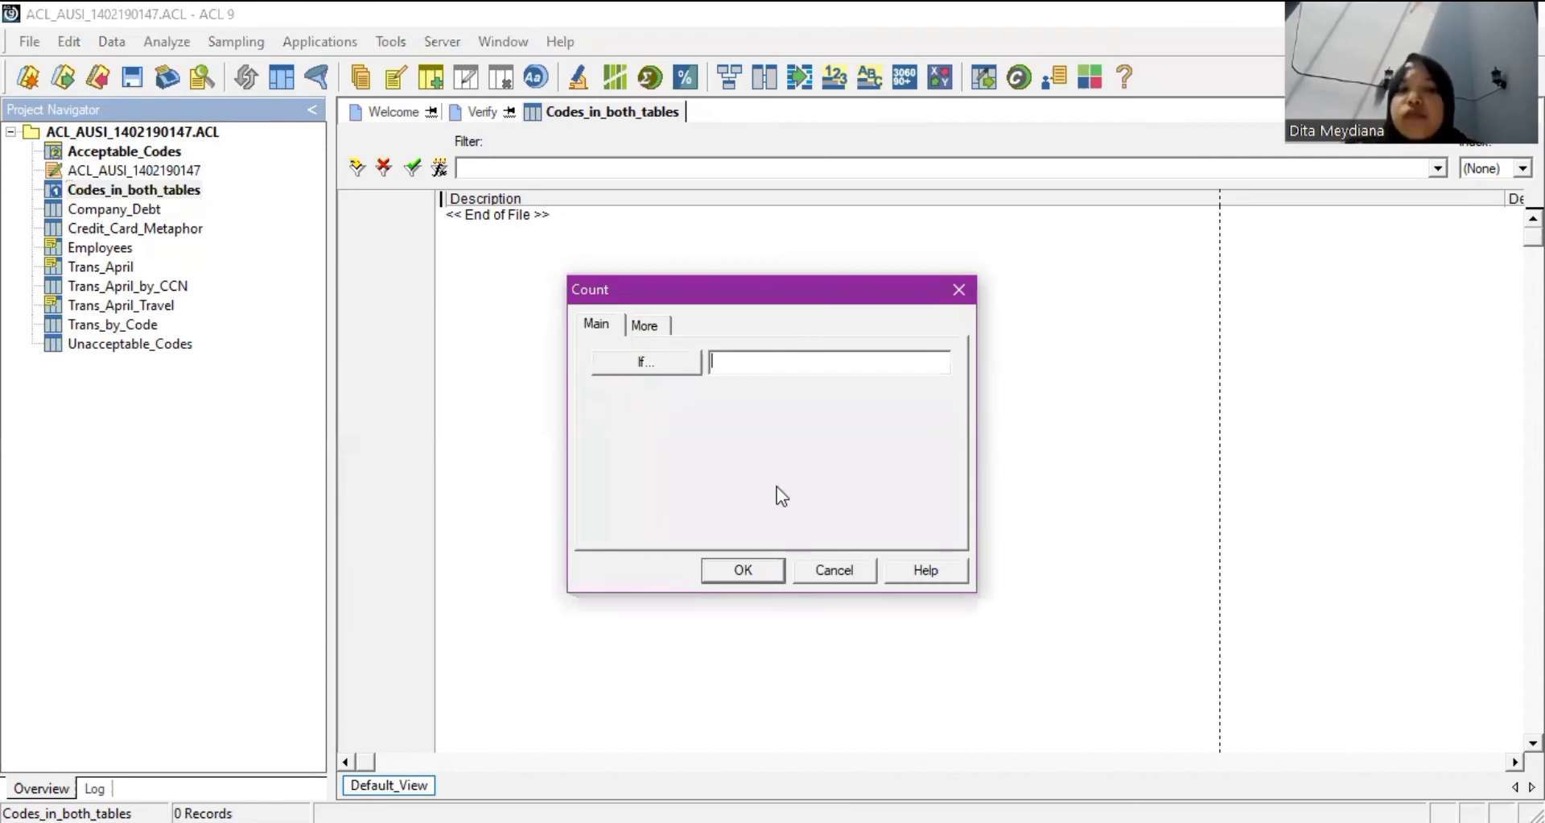
{"action": "key", "text": "Return"}
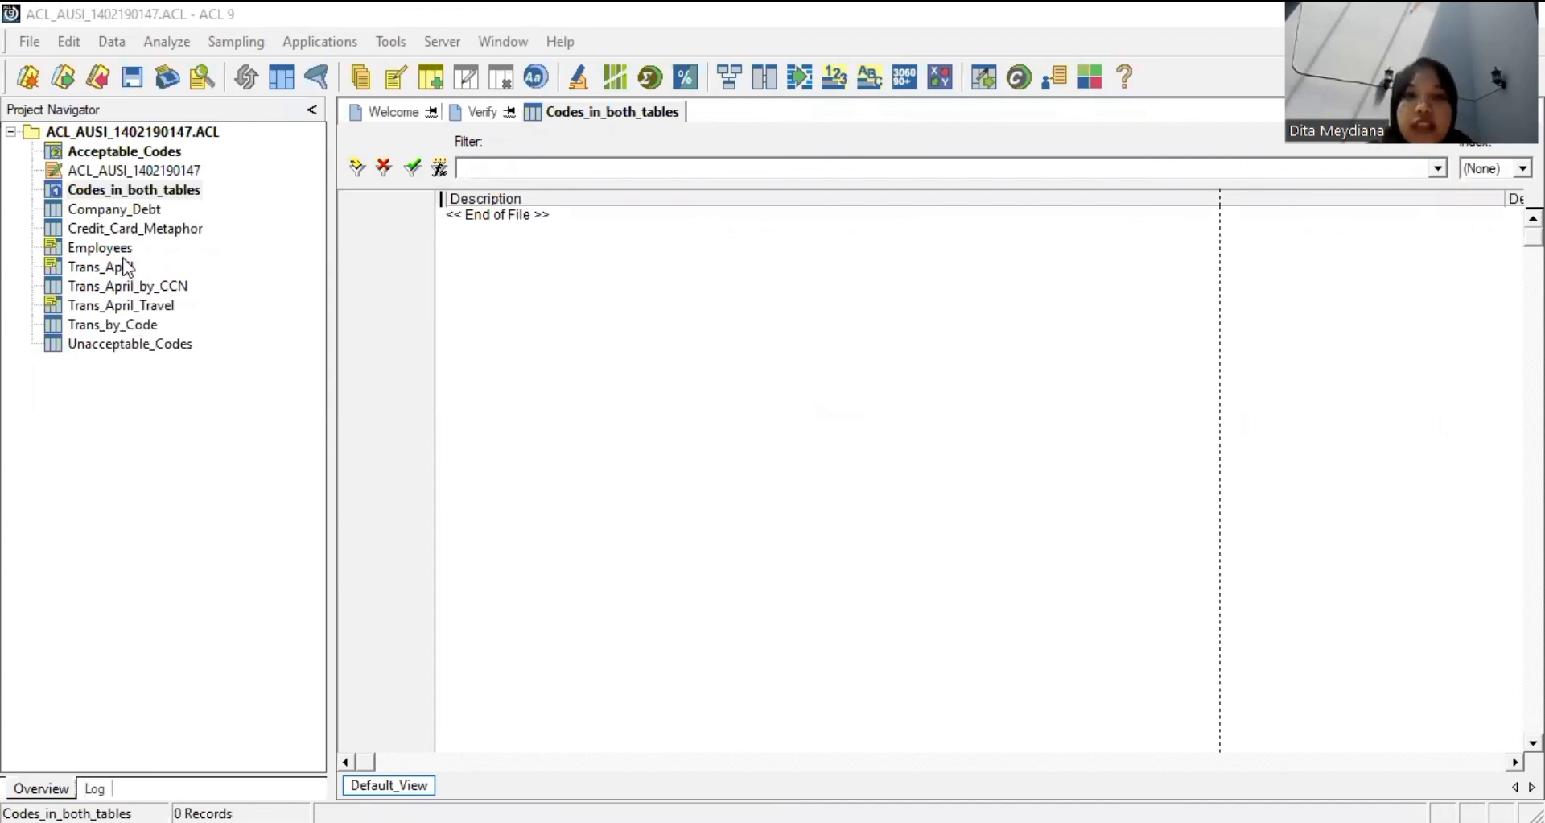
Open Trans_April, view Unacceptable_Codes briefly, then return to the 281-record Trans_April table.
{"action": "left_click", "coordinate": [220, 364]}
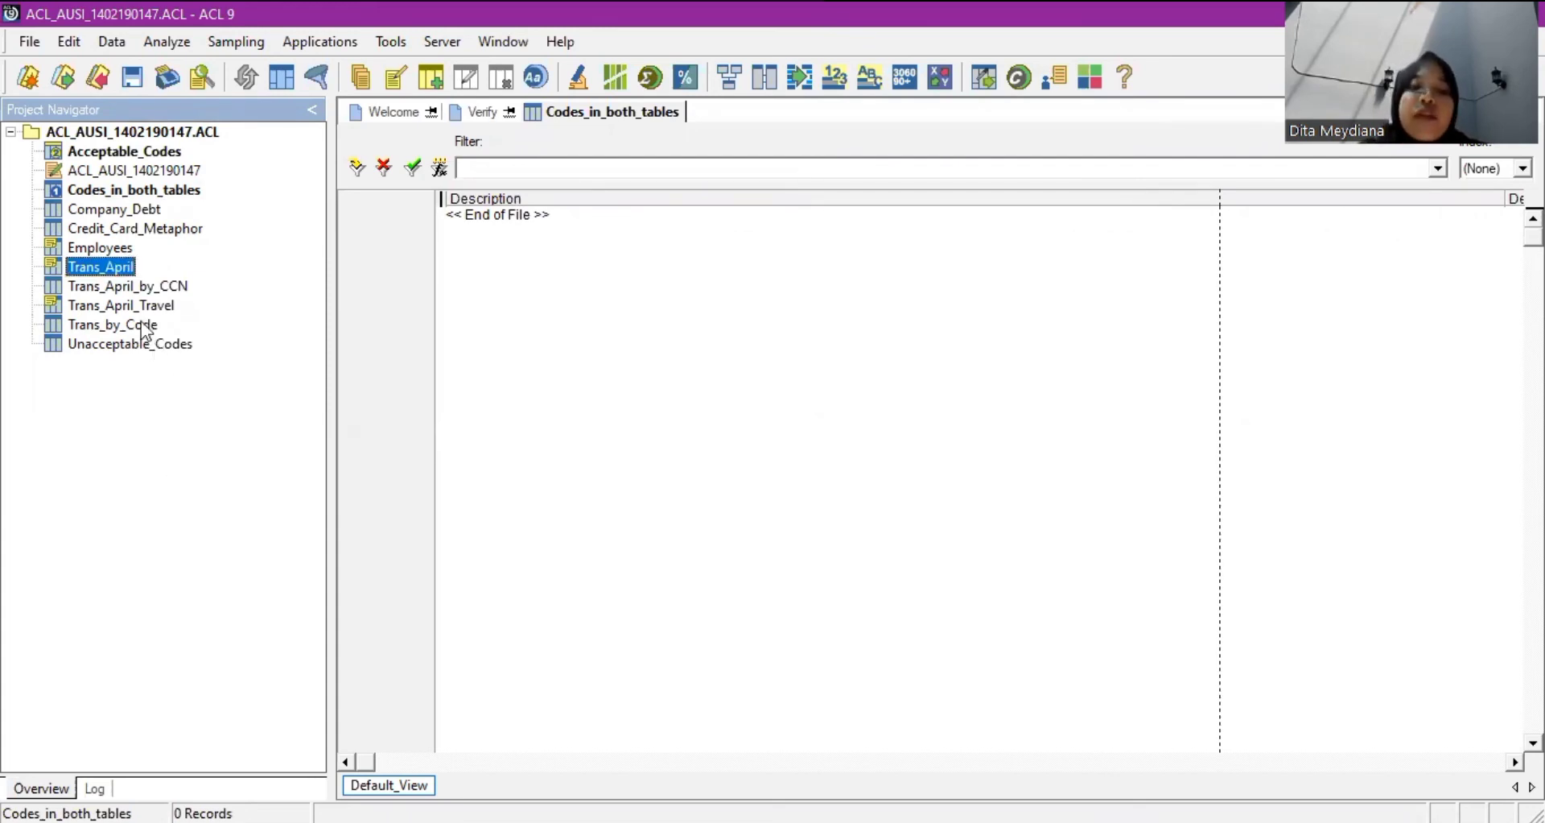
{"action": "double_click", "coordinate": [119, 261]}
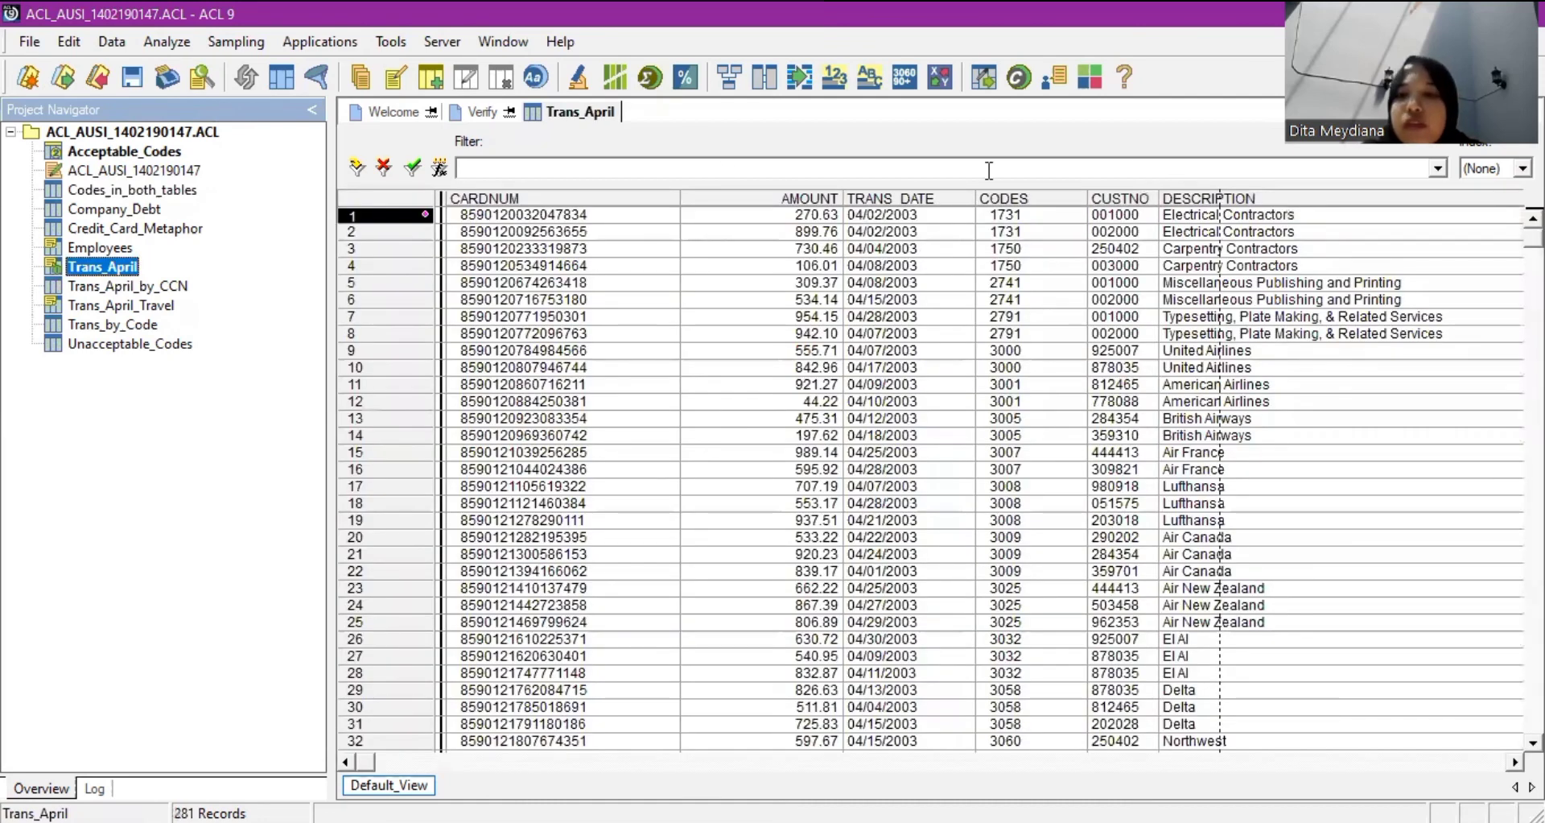
{"action": "double_click", "coordinate": [152, 344]}
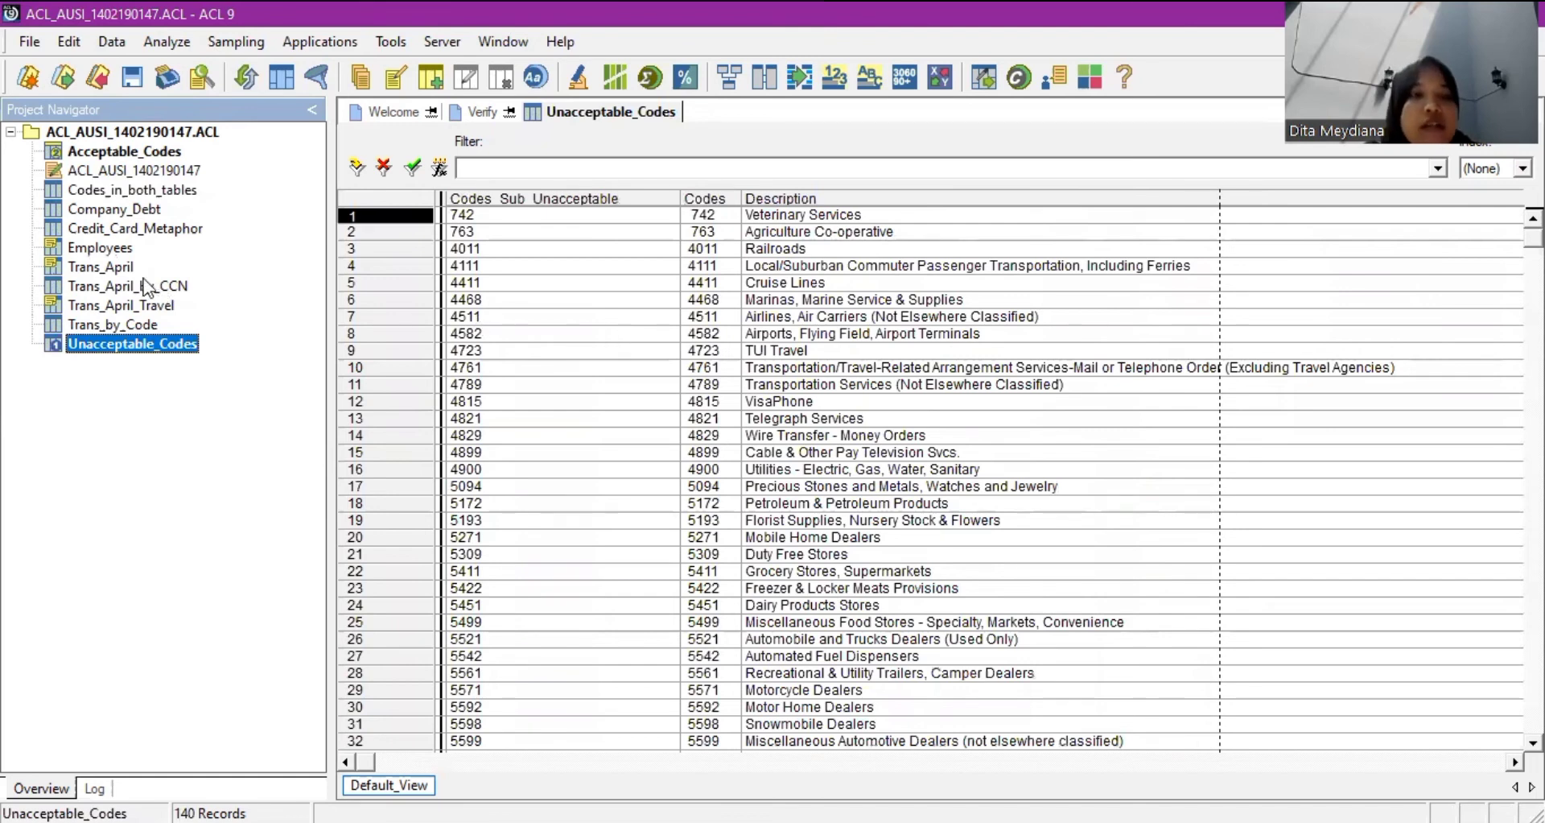
{"action": "double_click", "coordinate": [86, 268]}
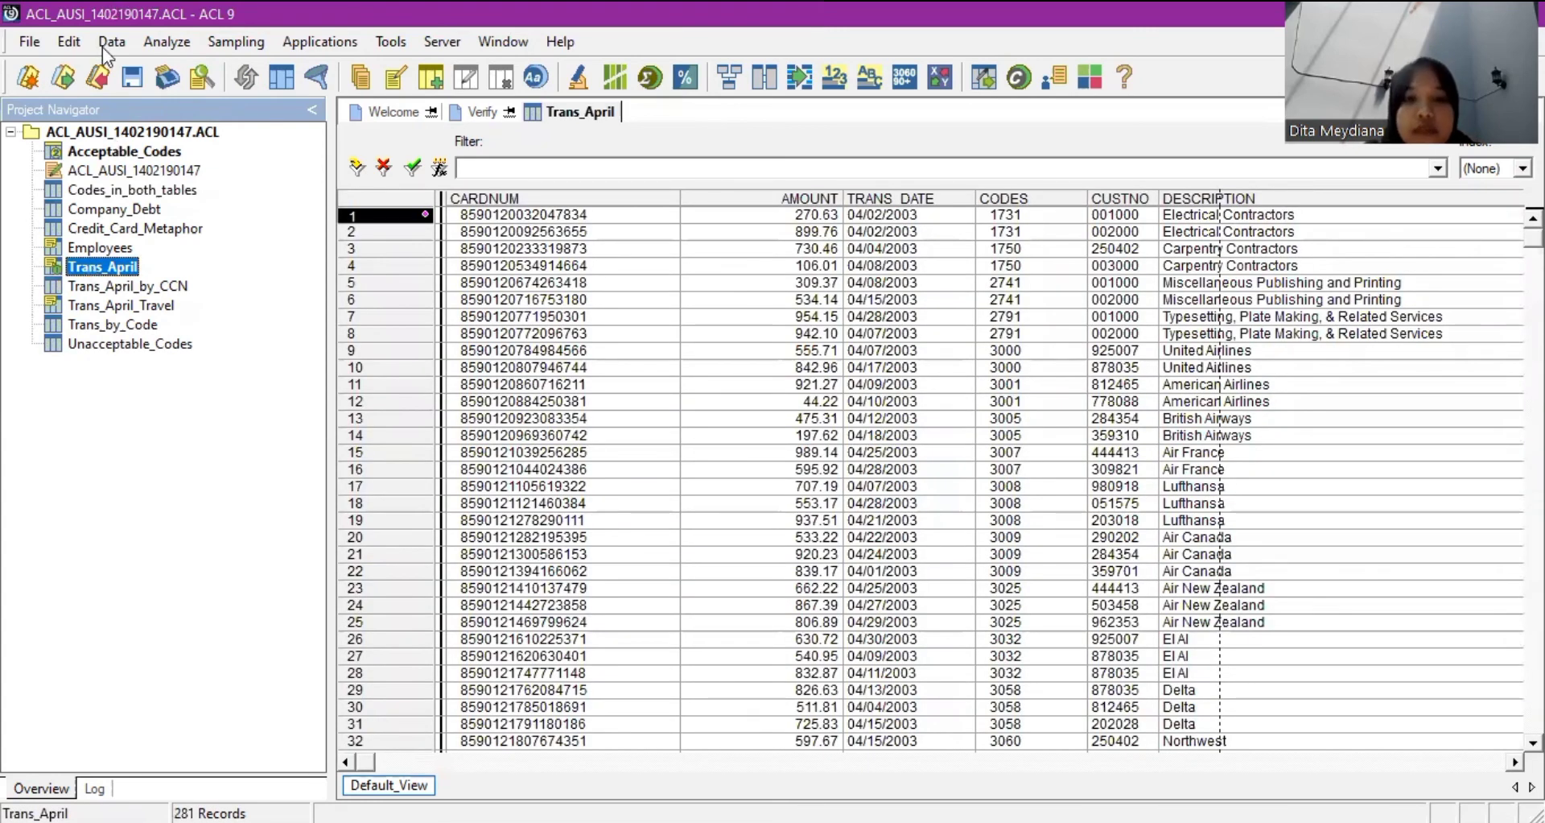
Open the Trans_April table layout from the Edit menu.
{"action": "left_click", "coordinate": [62, 46]}
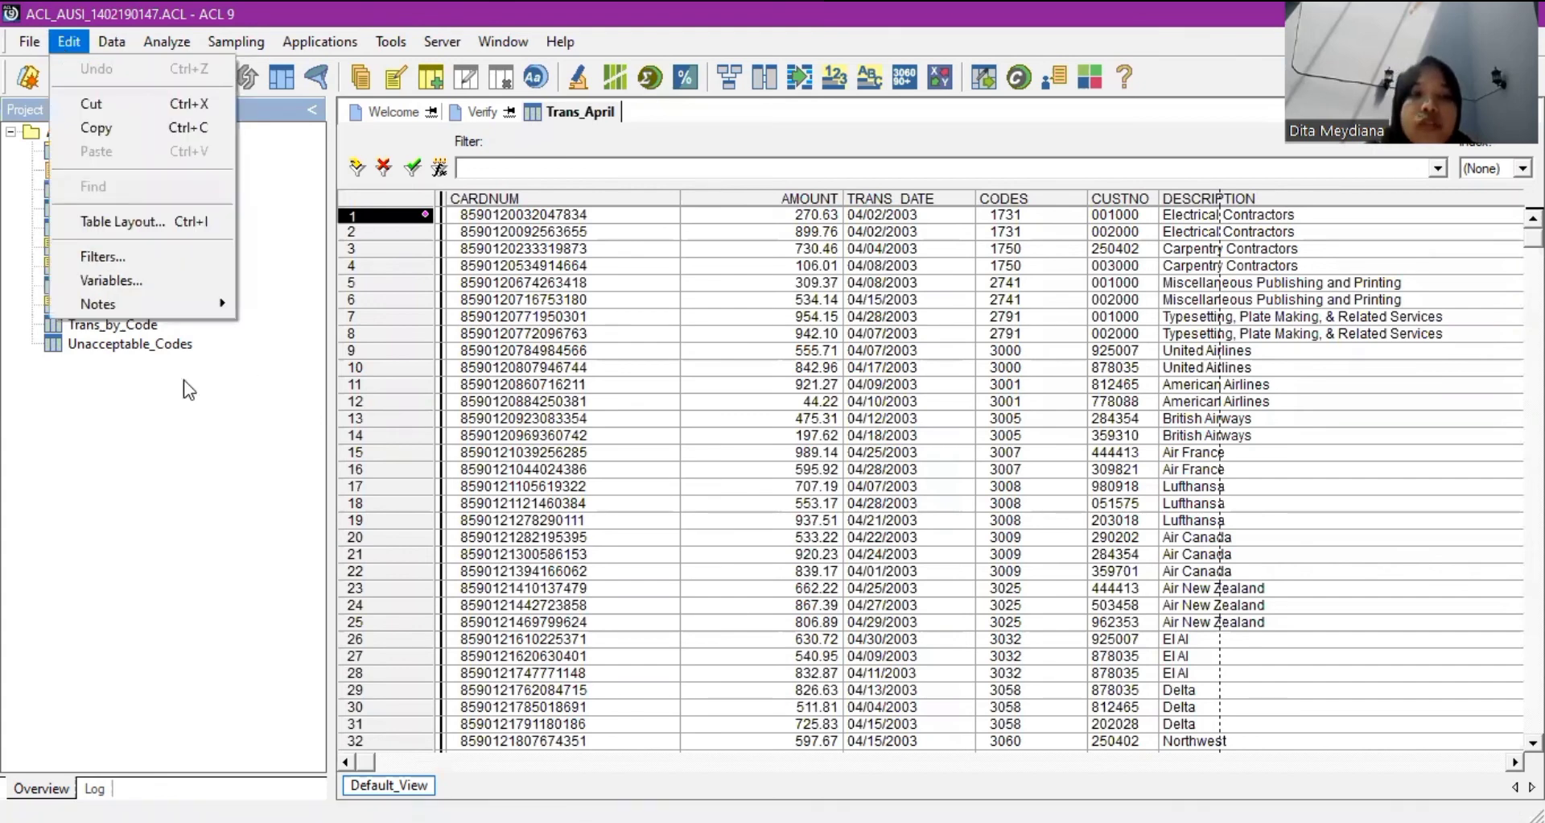
{"action": "left_click", "coordinate": [66, 45]}
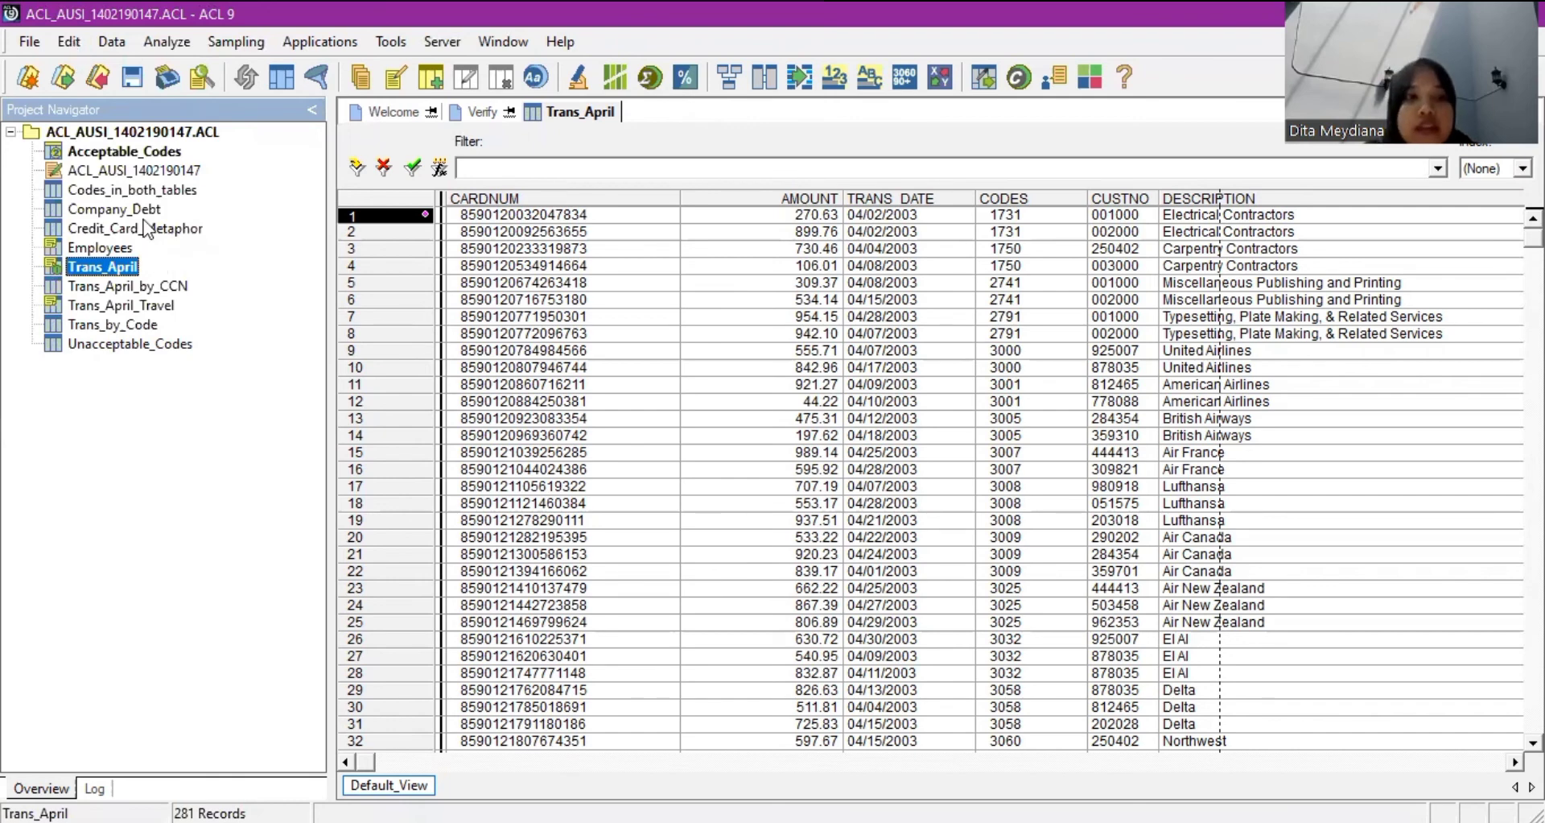
{"action": "key", "text": "alt+e"}
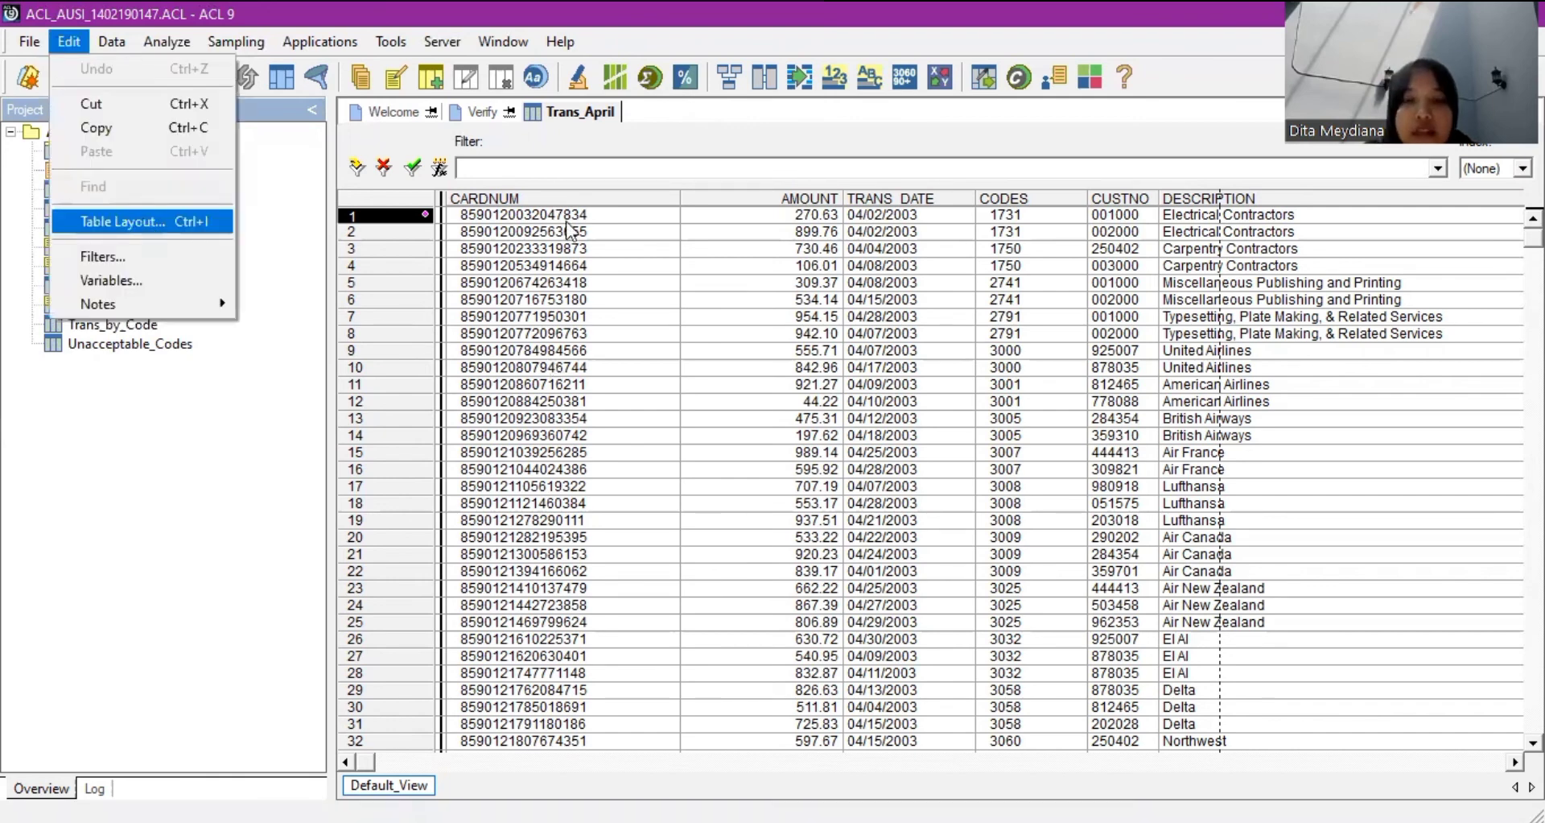
{"action": "key", "text": "Return"}
{"action": "scroll", "coordinate": [497, 306], "scroll_direction": "down", "scroll_amount": 1}
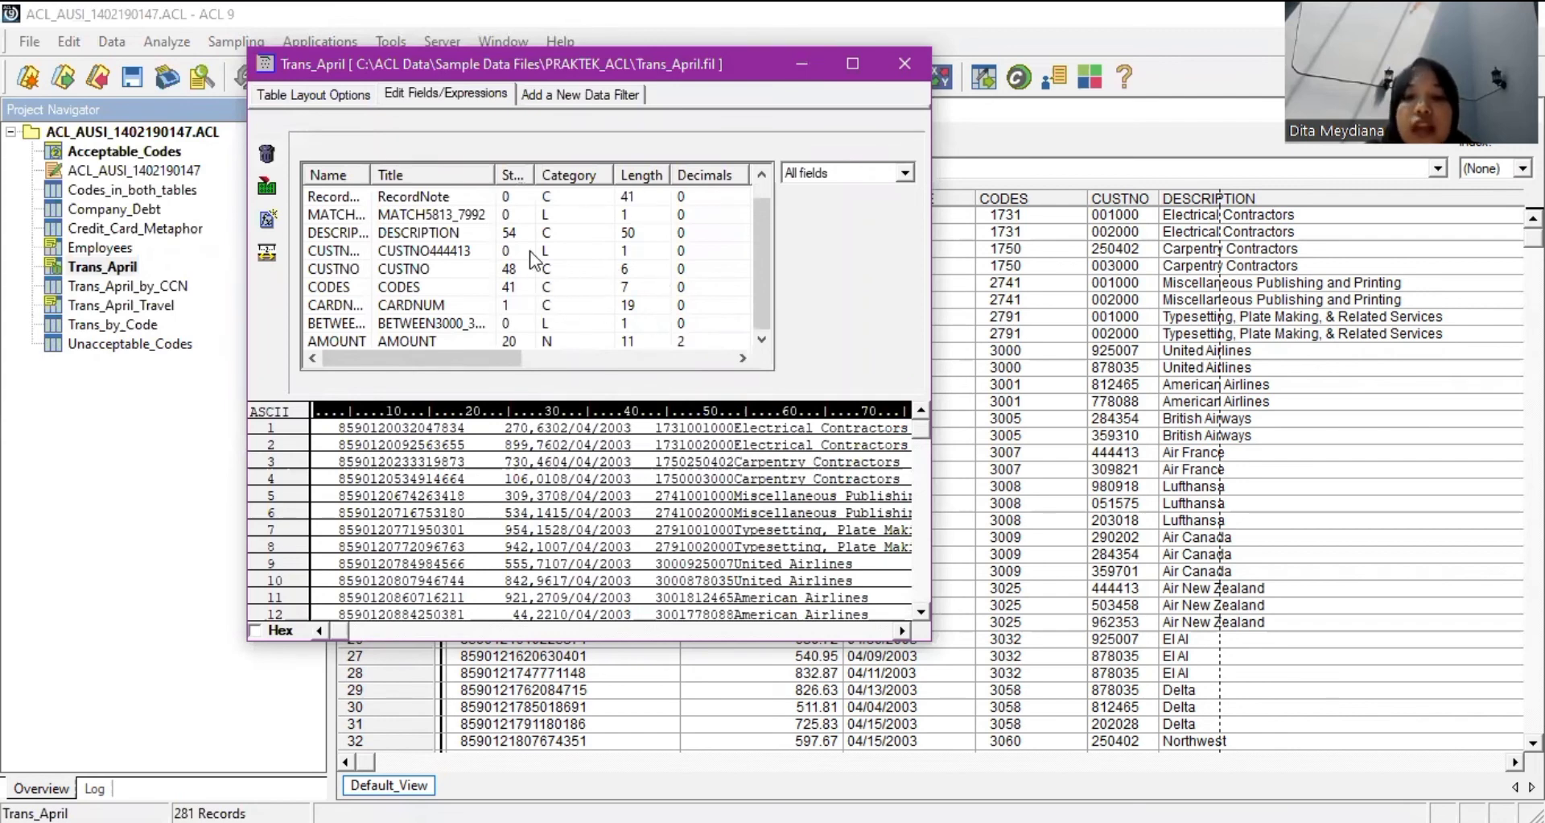
Add a new computed field named Codes_Sub_April.
{"action": "left_click", "coordinate": [268, 219]}
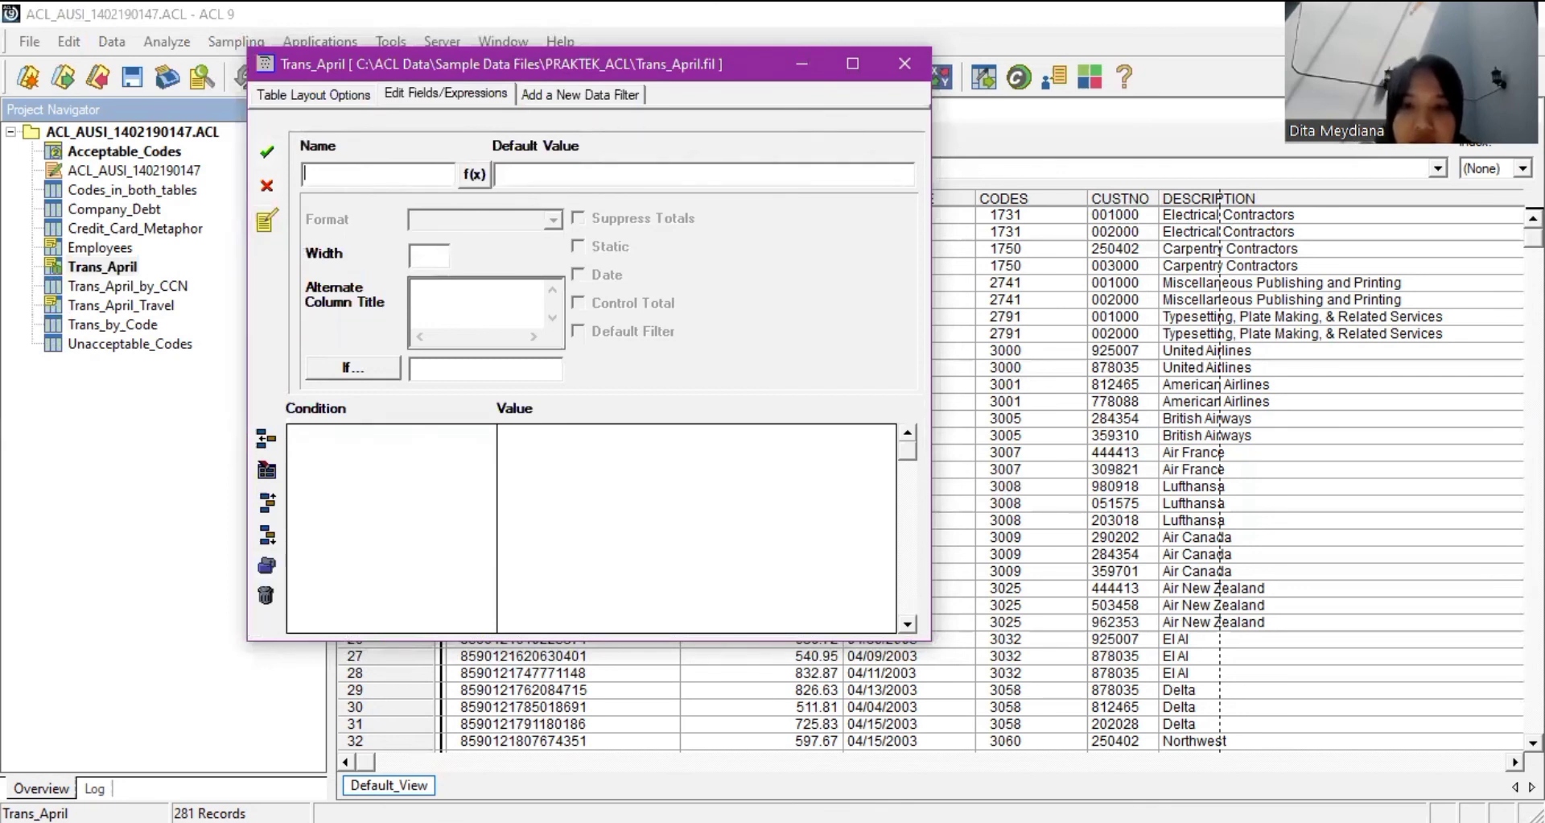
{"action": "type", "text": "Y"}
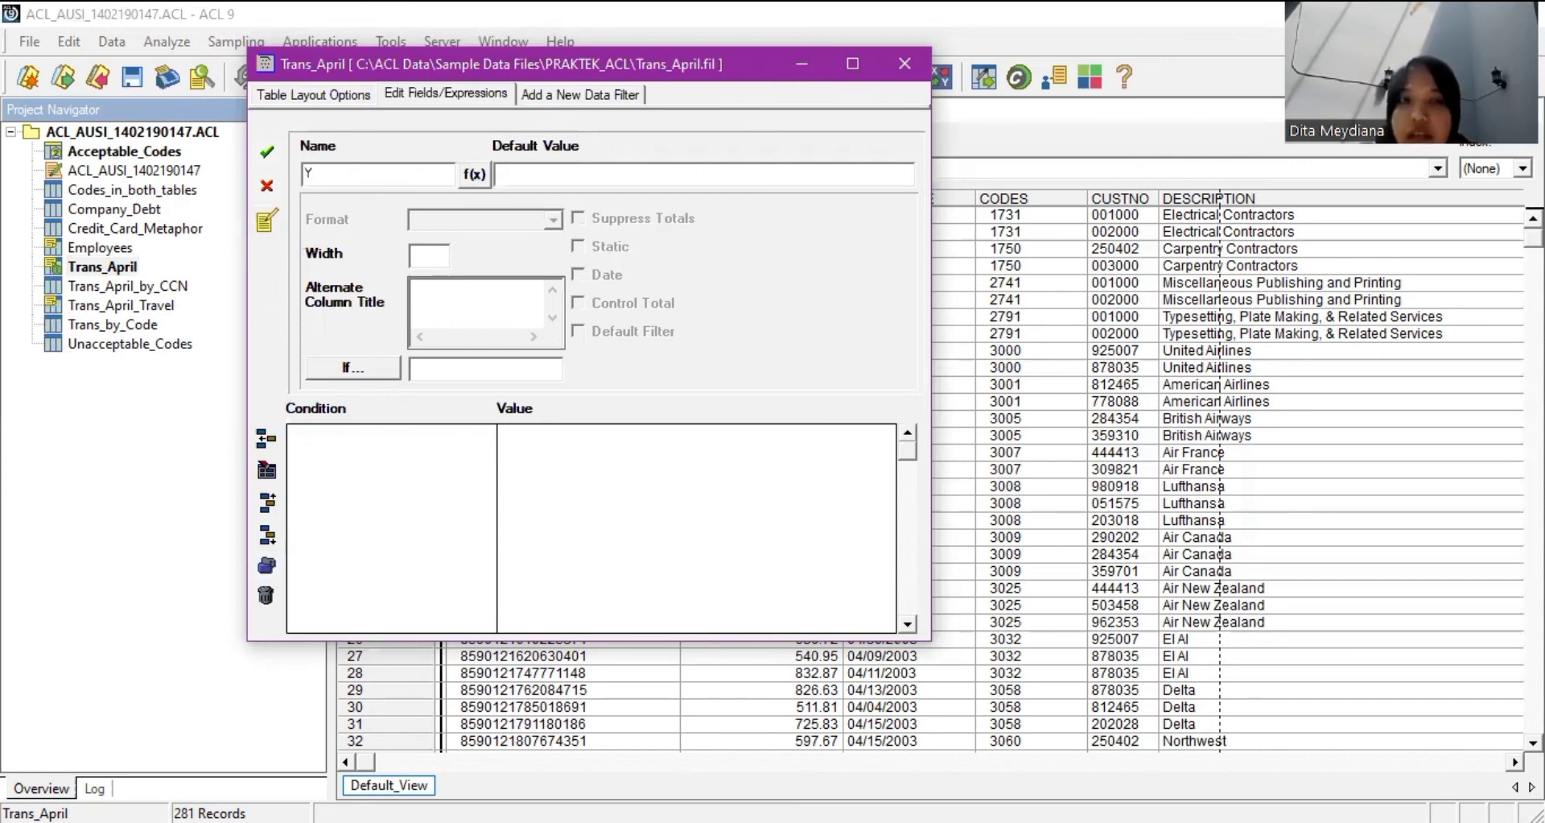
{"action": "type", "text": "C"}
{"action": "key", "text": "BackSpace"}
{"action": "key", "text": "BackSpace"}
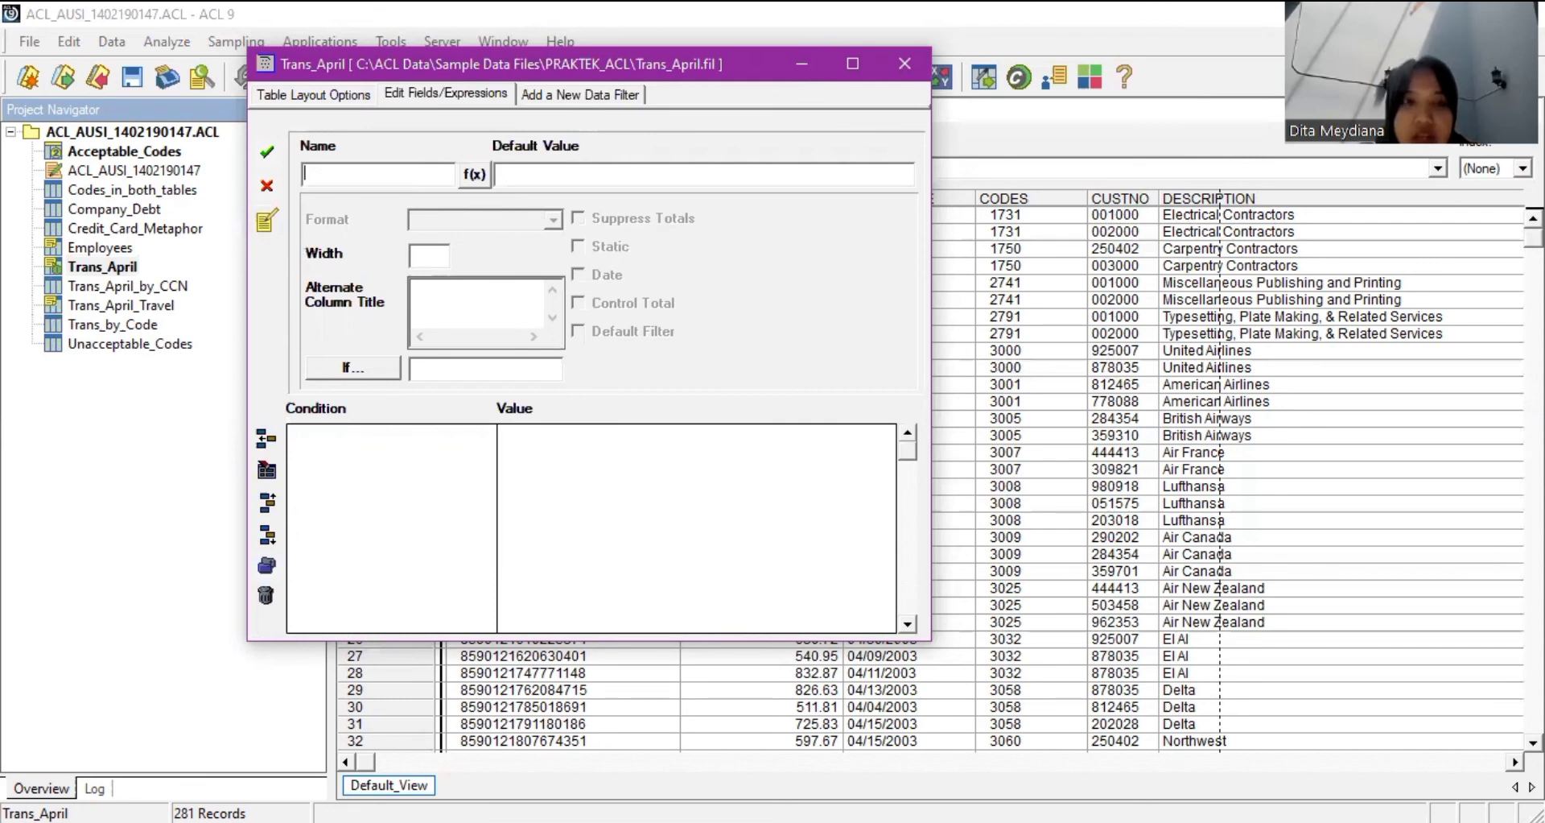
{"action": "type", "text": "Codes_sub"}
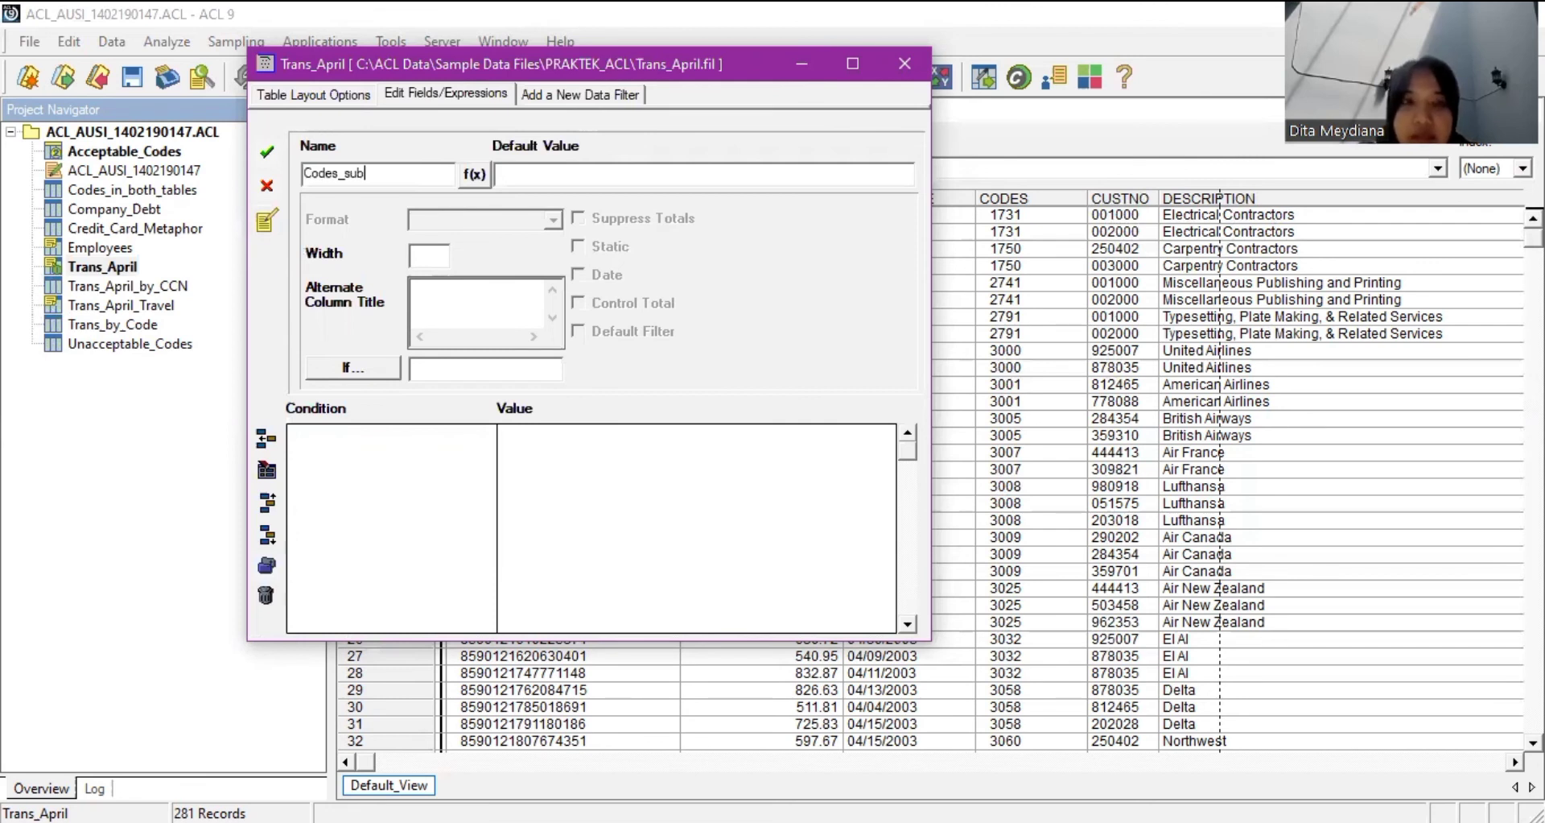
{"action": "type", "text": "_Apri"}
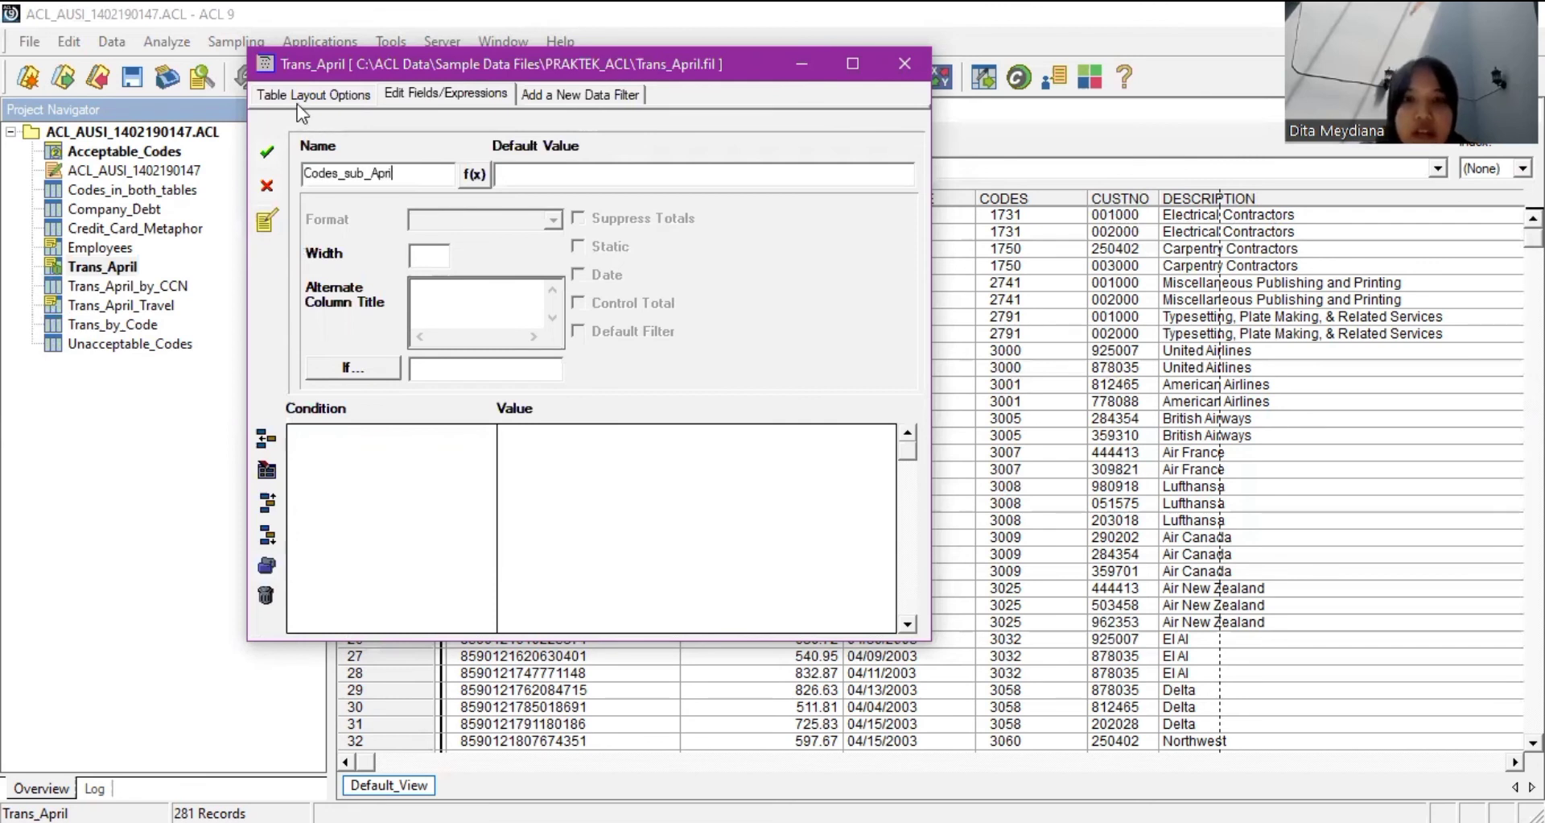
{"action": "type", "text": "l"}
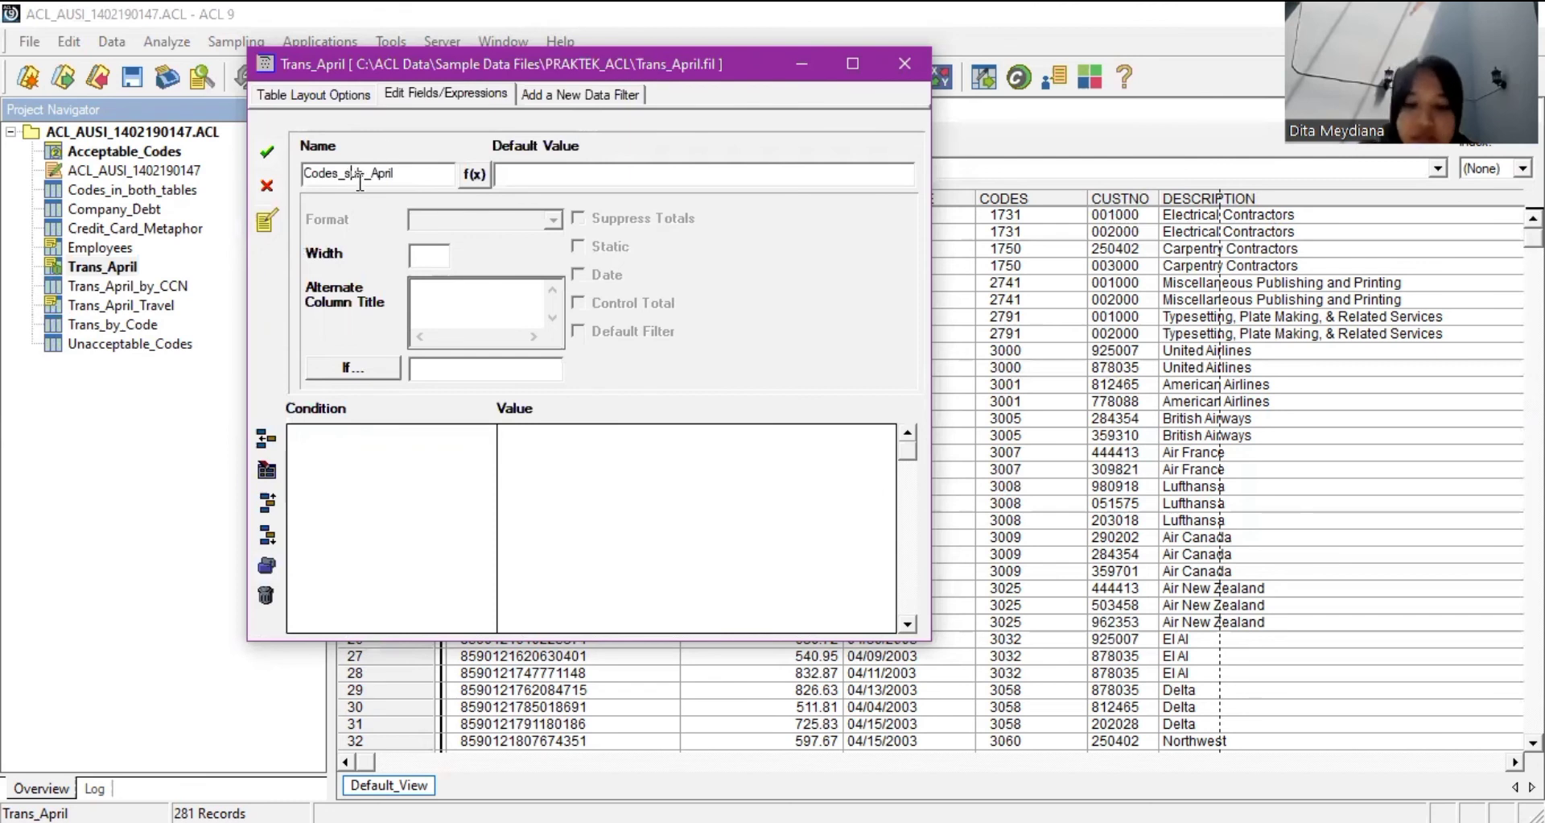
{"action": "left_click", "coordinate": [359, 181]}
{"action": "key", "text": "BackSpace"}
{"action": "type", "text": "S"}
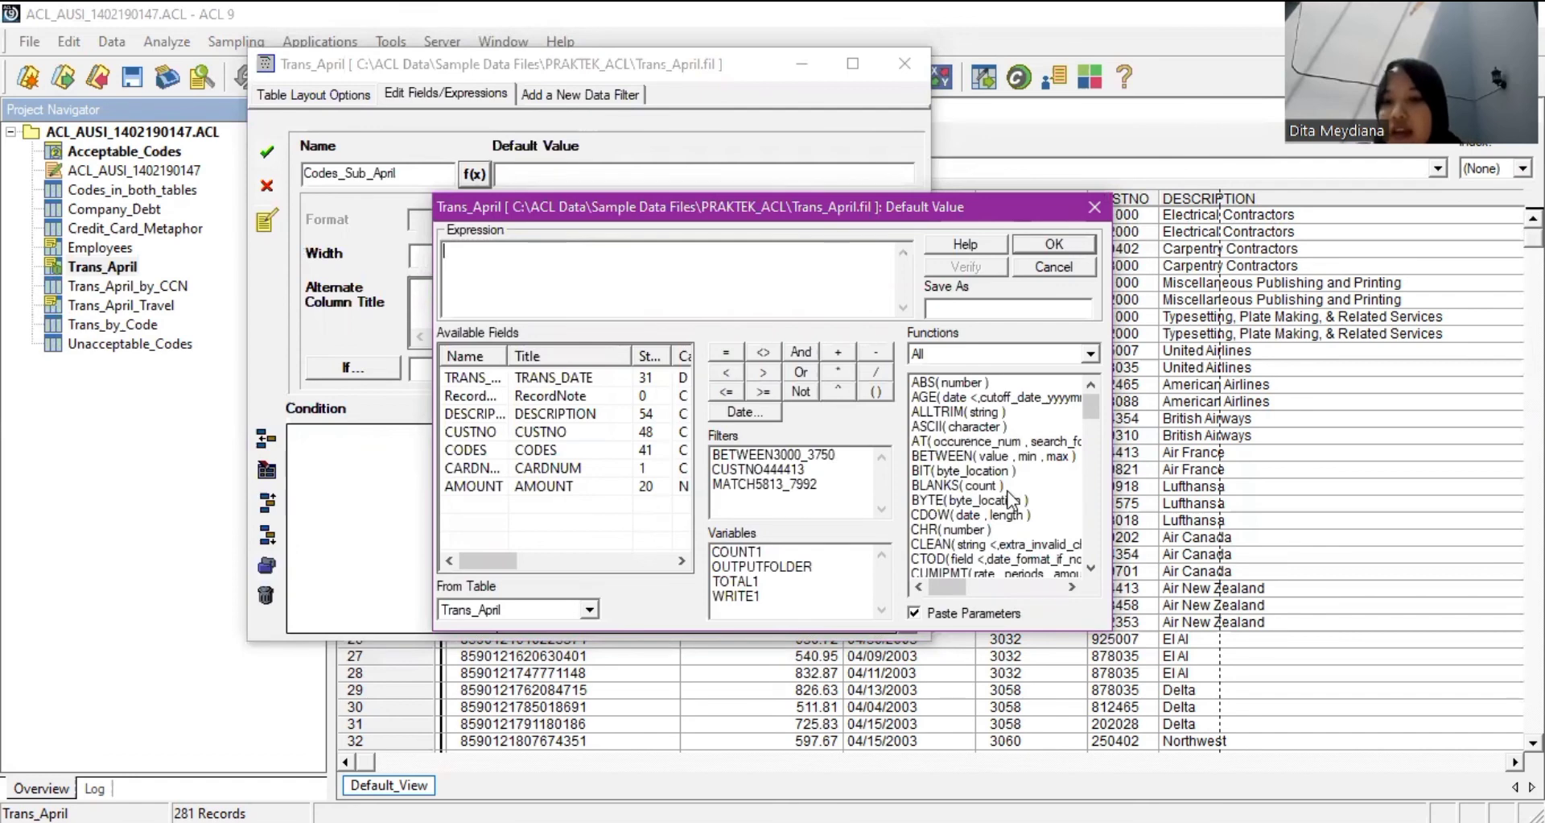
Build a SUBSTR expression with ALLTRIM nested inside it in the expression builder.
{"action": "scroll", "coordinate": [1013, 497], "scroll_direction": "down", "scroll_amount": 4}
{"action": "scroll", "coordinate": [1006, 490], "scroll_direction": "down", "scroll_amount": 4}
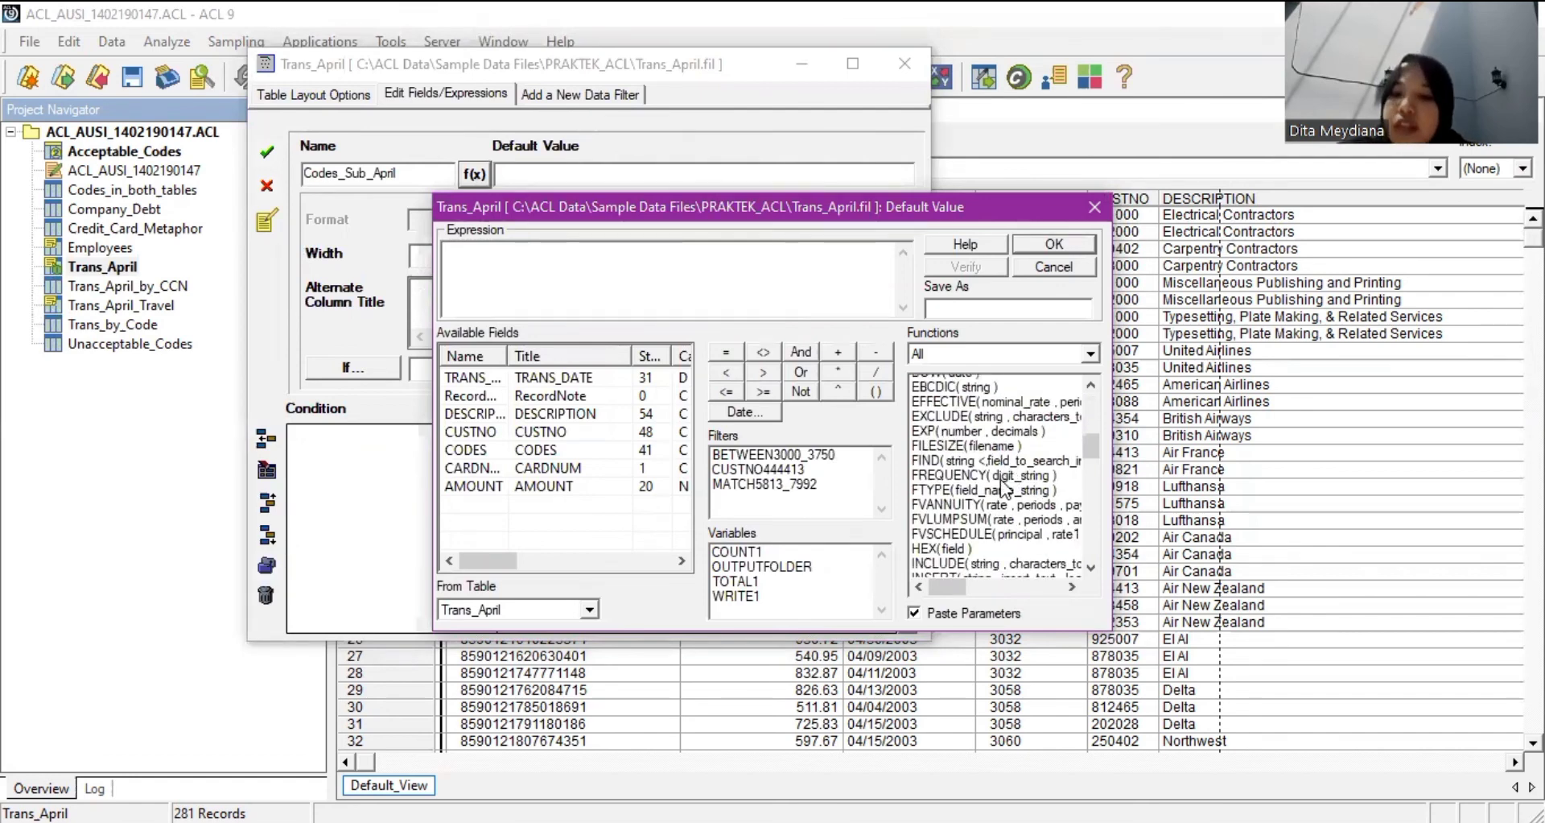
{"action": "scroll", "coordinate": [1006, 490], "scroll_direction": "down", "scroll_amount": 2}
{"action": "scroll", "coordinate": [998, 483], "scroll_direction": "down", "scroll_amount": 7}
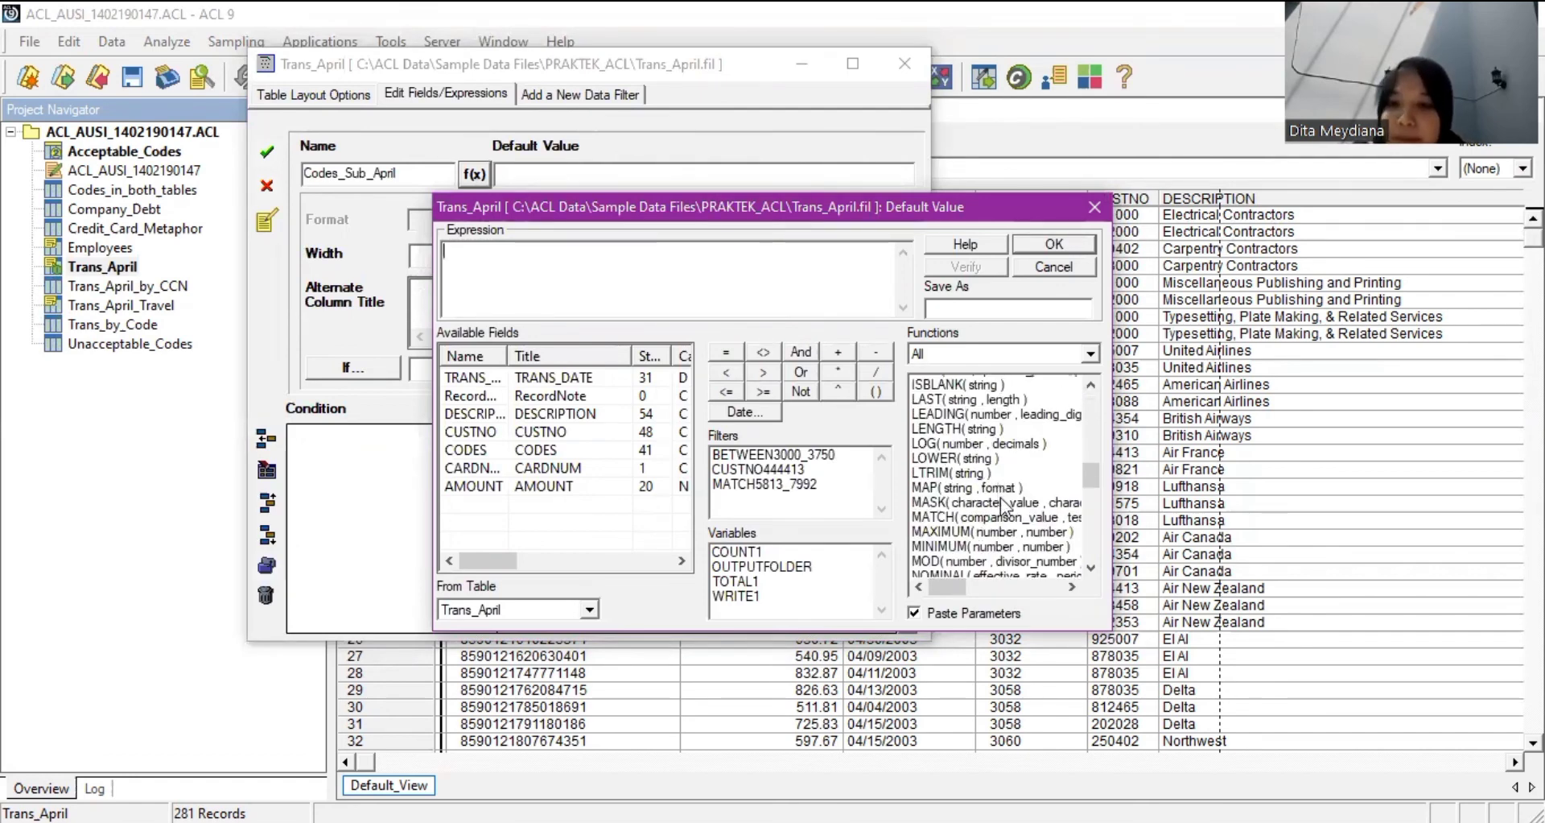
{"action": "scroll", "coordinate": [1000, 503], "scroll_direction": "down", "scroll_amount": 6}
{"action": "scroll", "coordinate": [1002, 507], "scroll_direction": "down", "scroll_amount": 2}
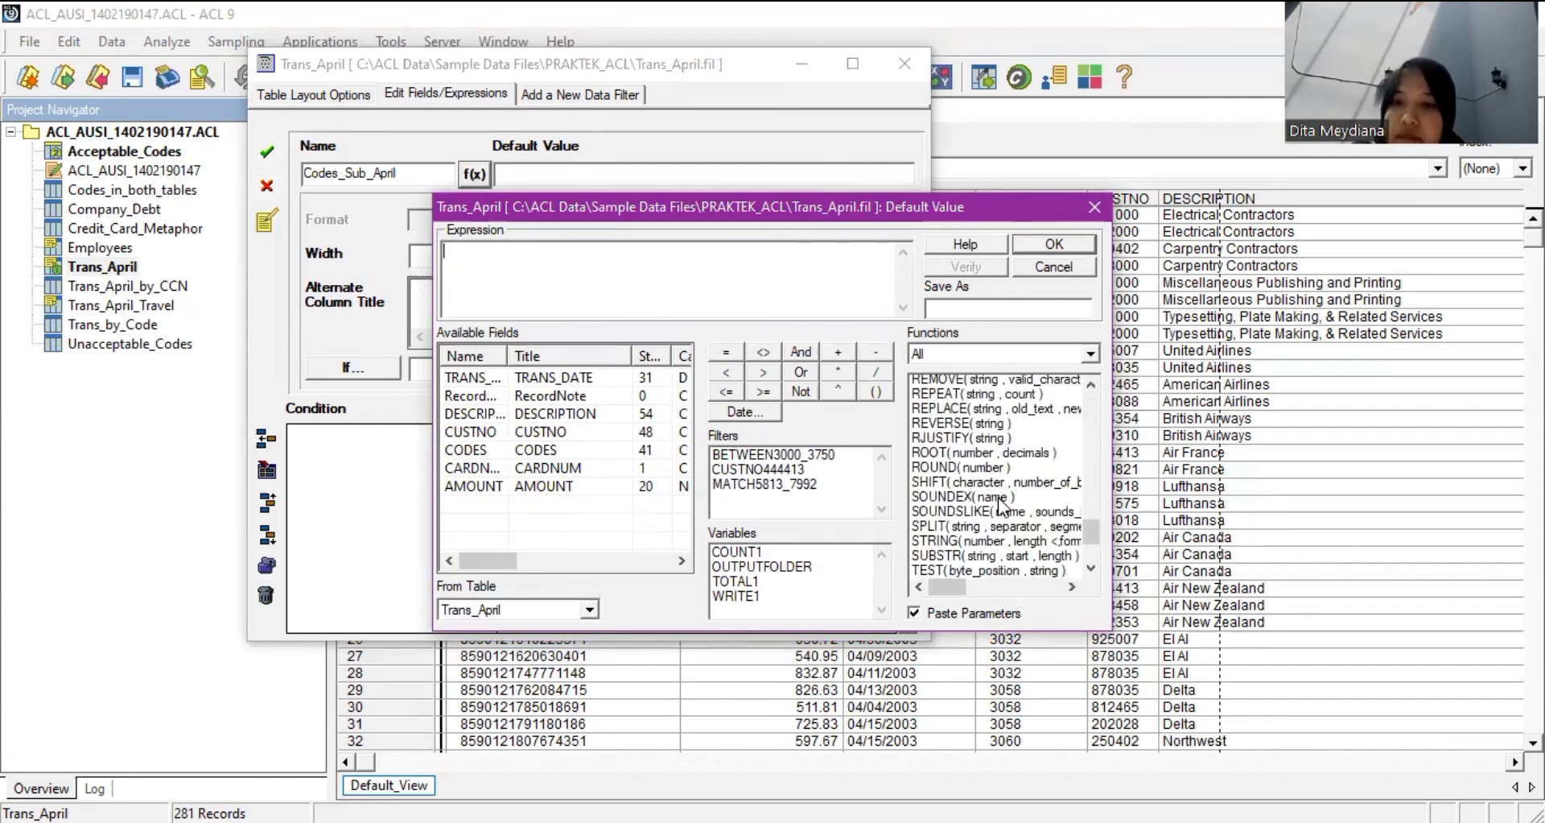
{"action": "scroll", "coordinate": [1002, 507], "scroll_direction": "down", "scroll_amount": 2}
{"action": "double_click", "coordinate": [978, 456]}
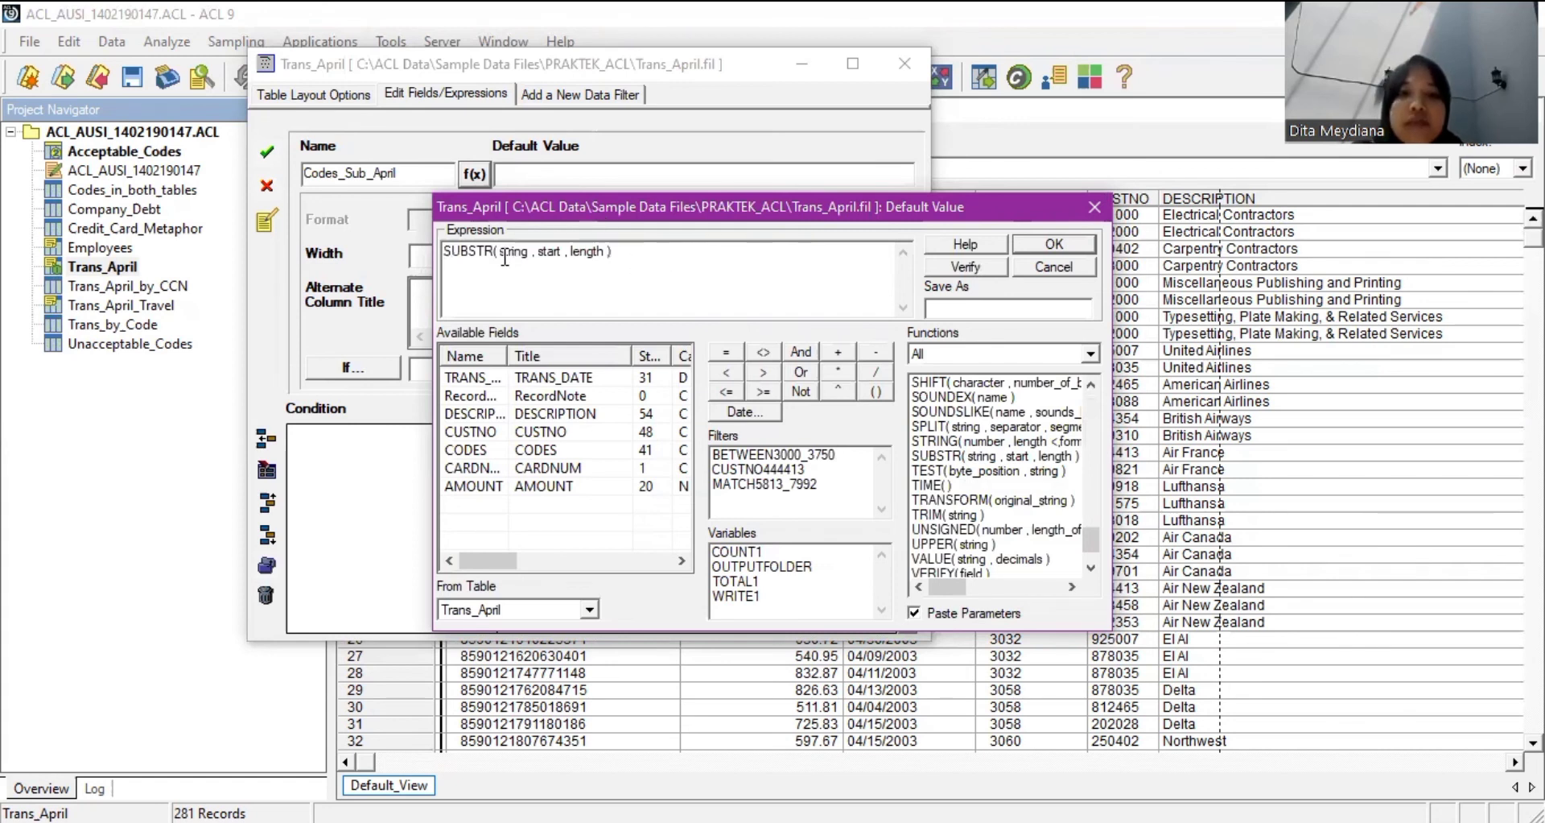
{"action": "left_click_drag", "start_coordinate": [498, 252], "coordinate": [613, 252]}
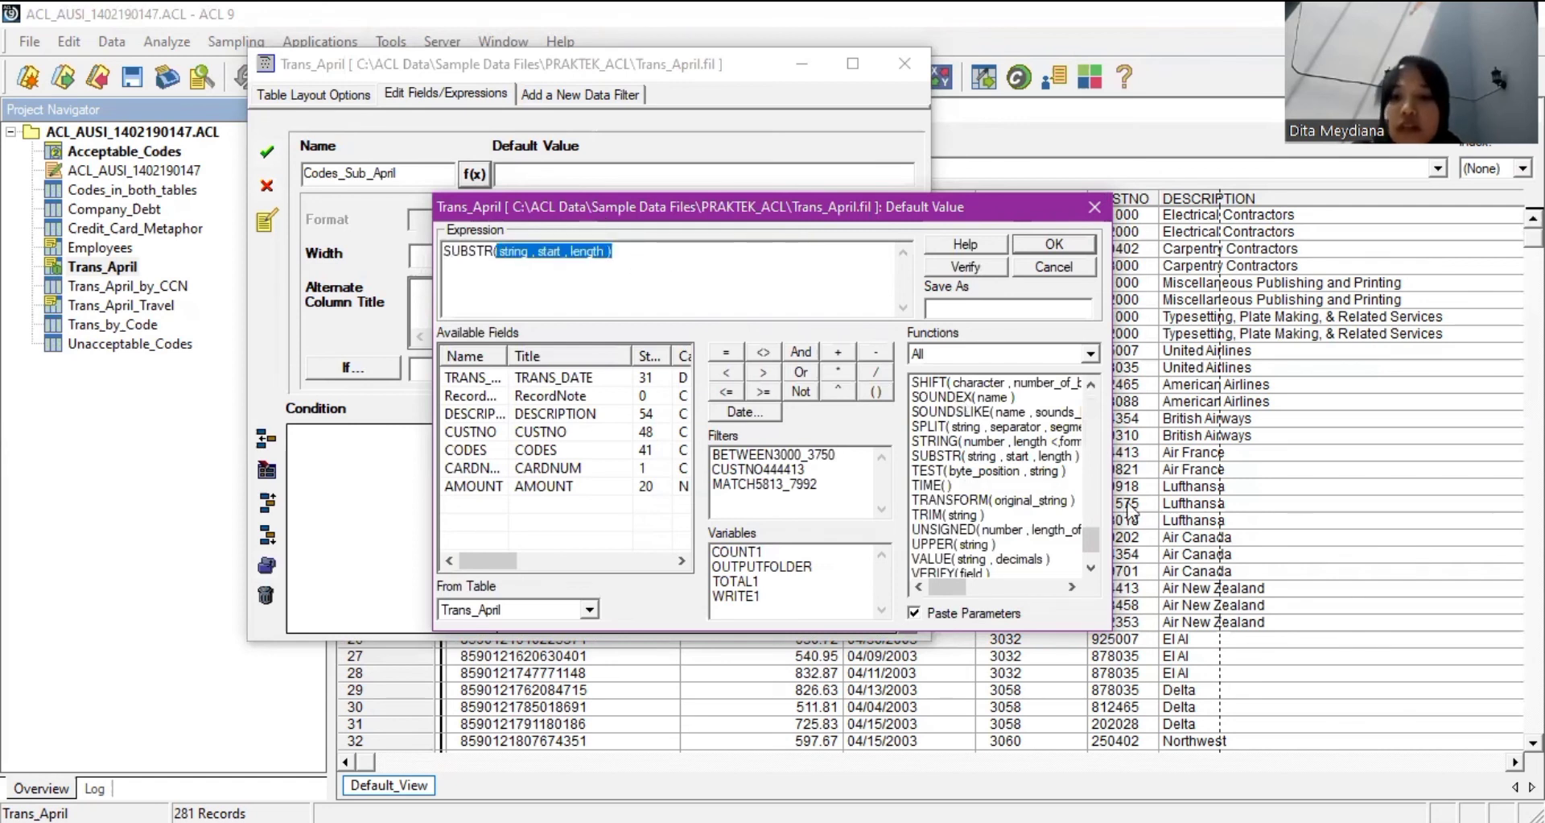
{"action": "scroll", "coordinate": [998, 418], "scroll_direction": "up", "scroll_amount": 20}
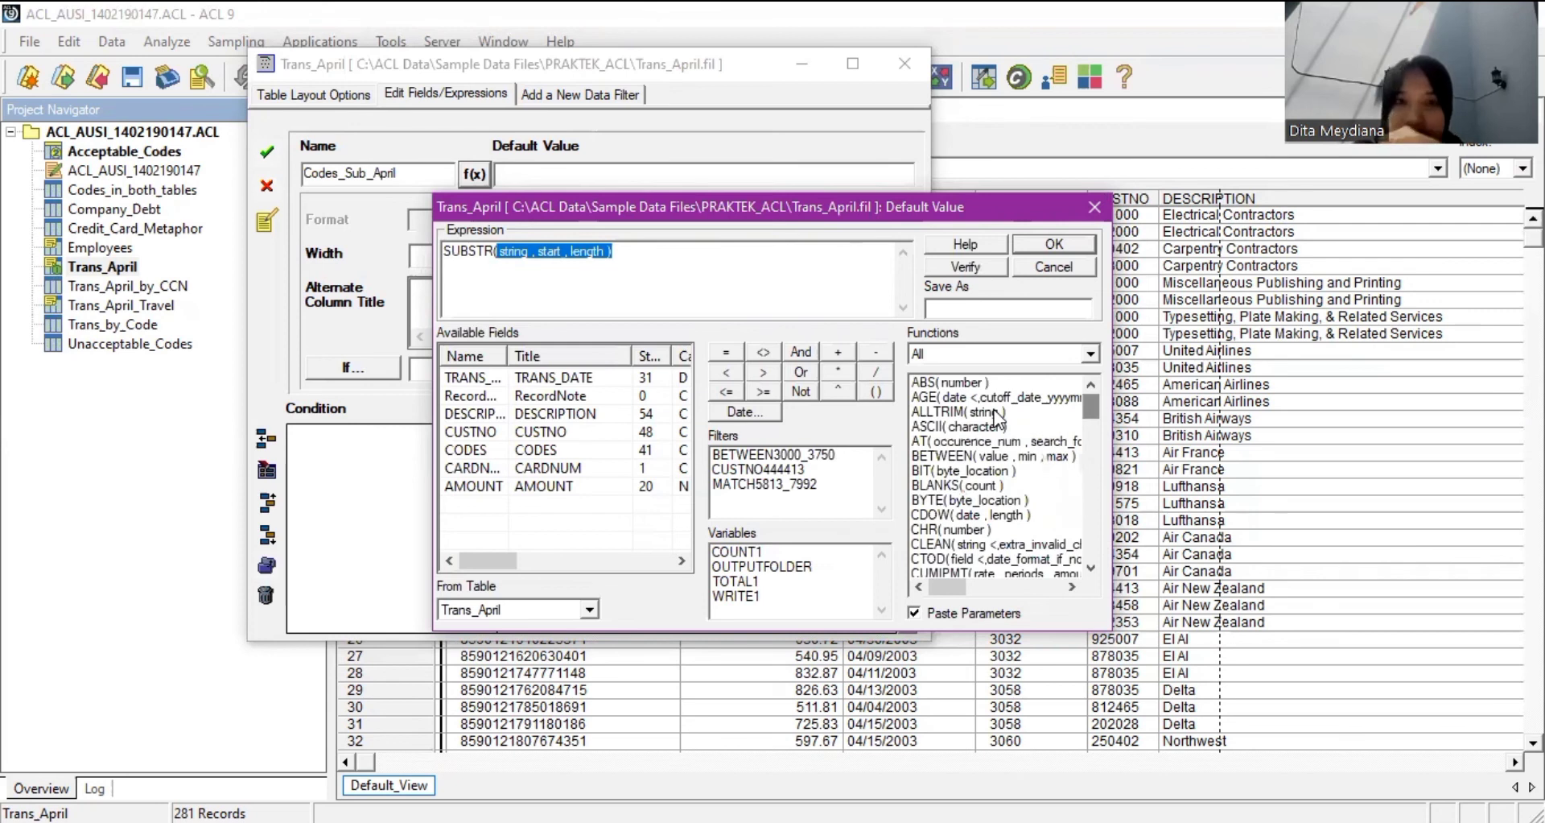
{"action": "double_click", "coordinate": [997, 412]}
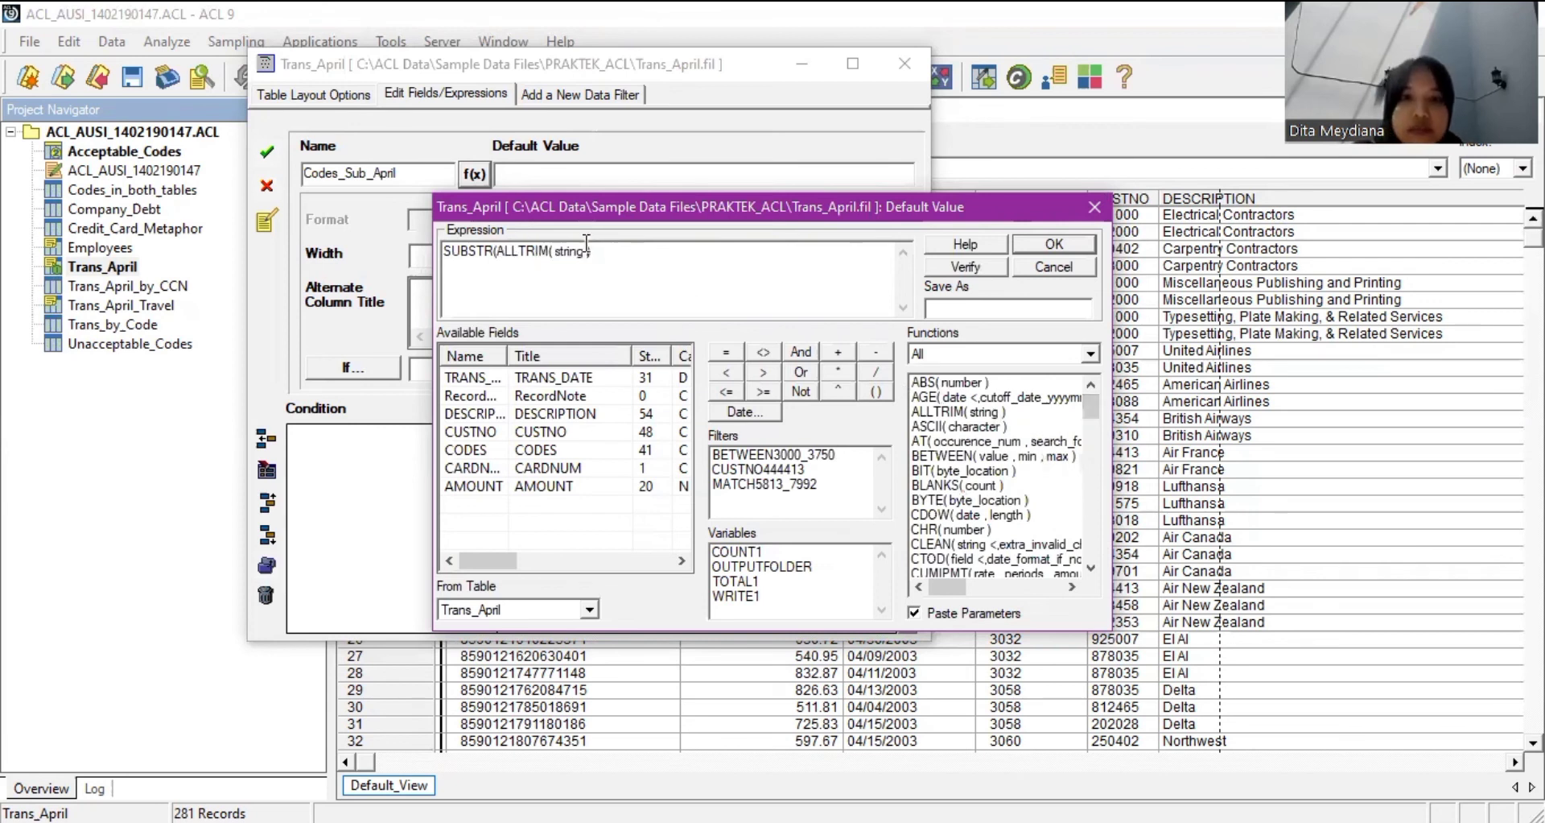
Complete SUBSTR(ALLTRIM(CODES), 1,4) and accept the Codes_Sub_April field.
{"action": "left_click_drag", "start_coordinate": [593, 251], "coordinate": [551, 251]}
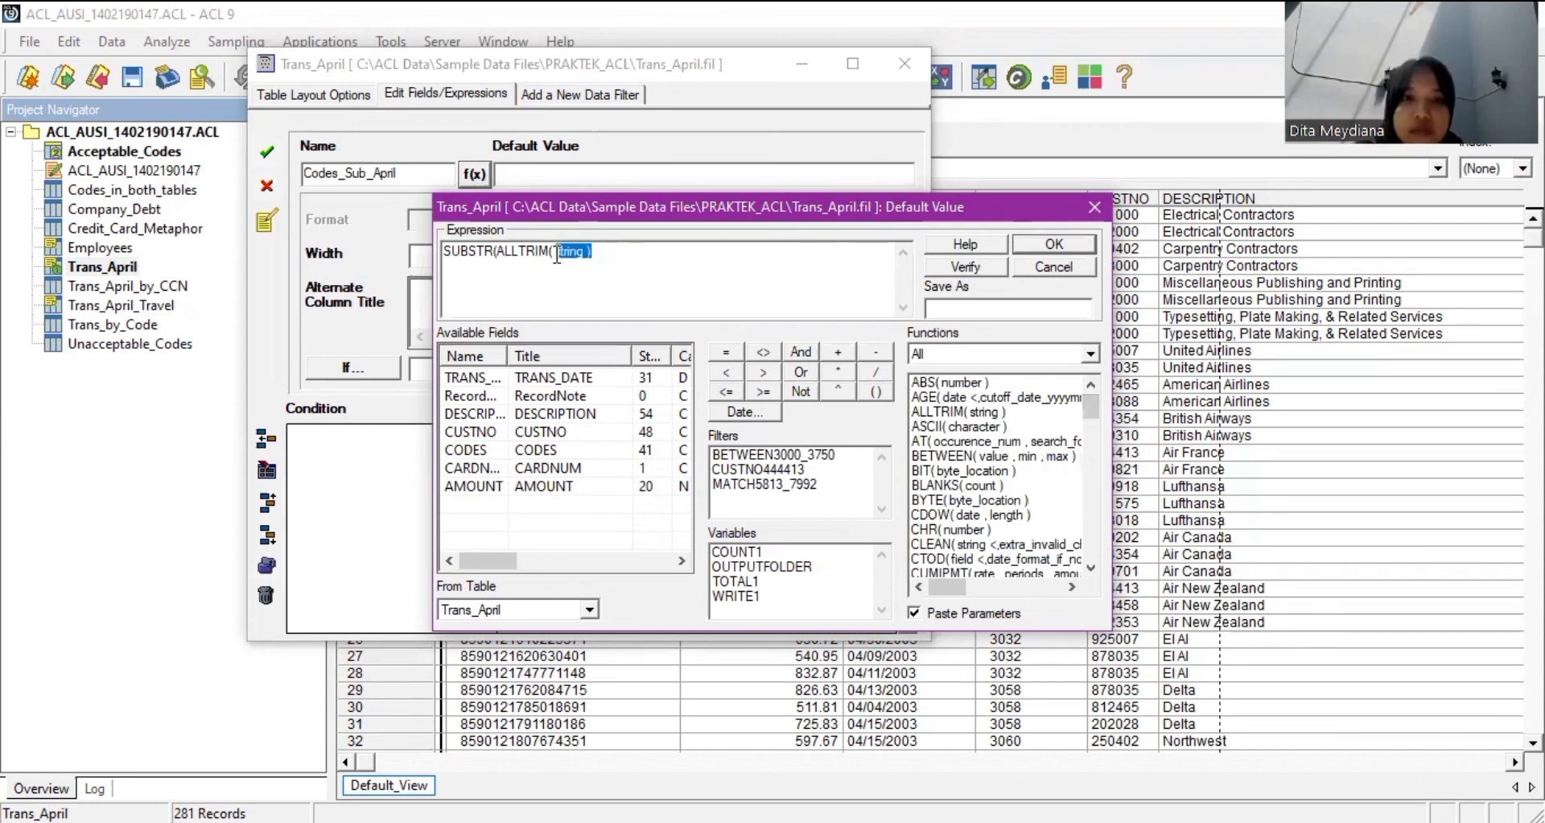
{"action": "double_click", "coordinate": [475, 450]}
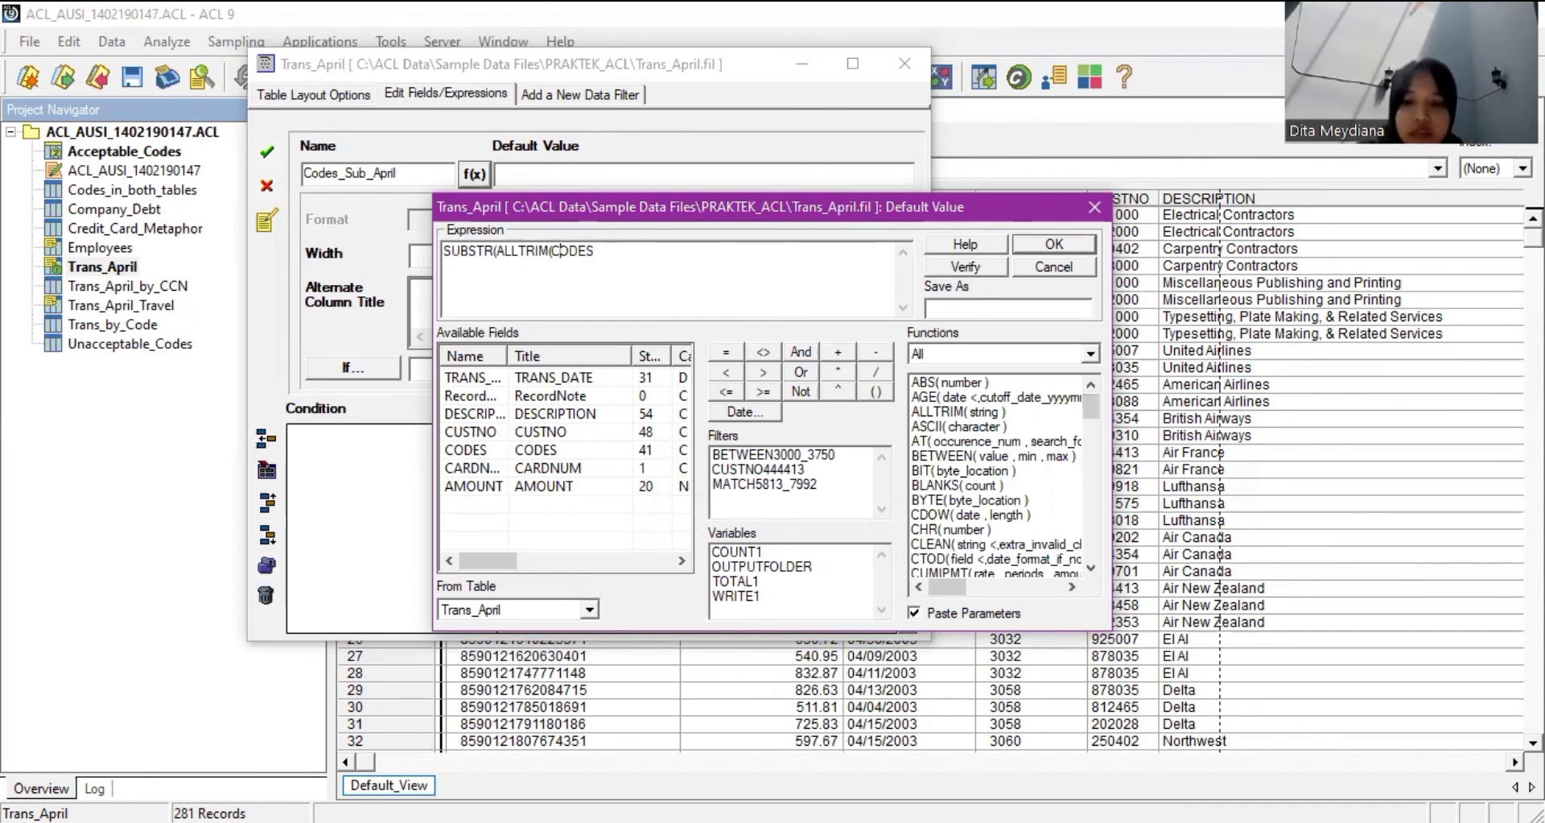
{"action": "type", "text": "),"}
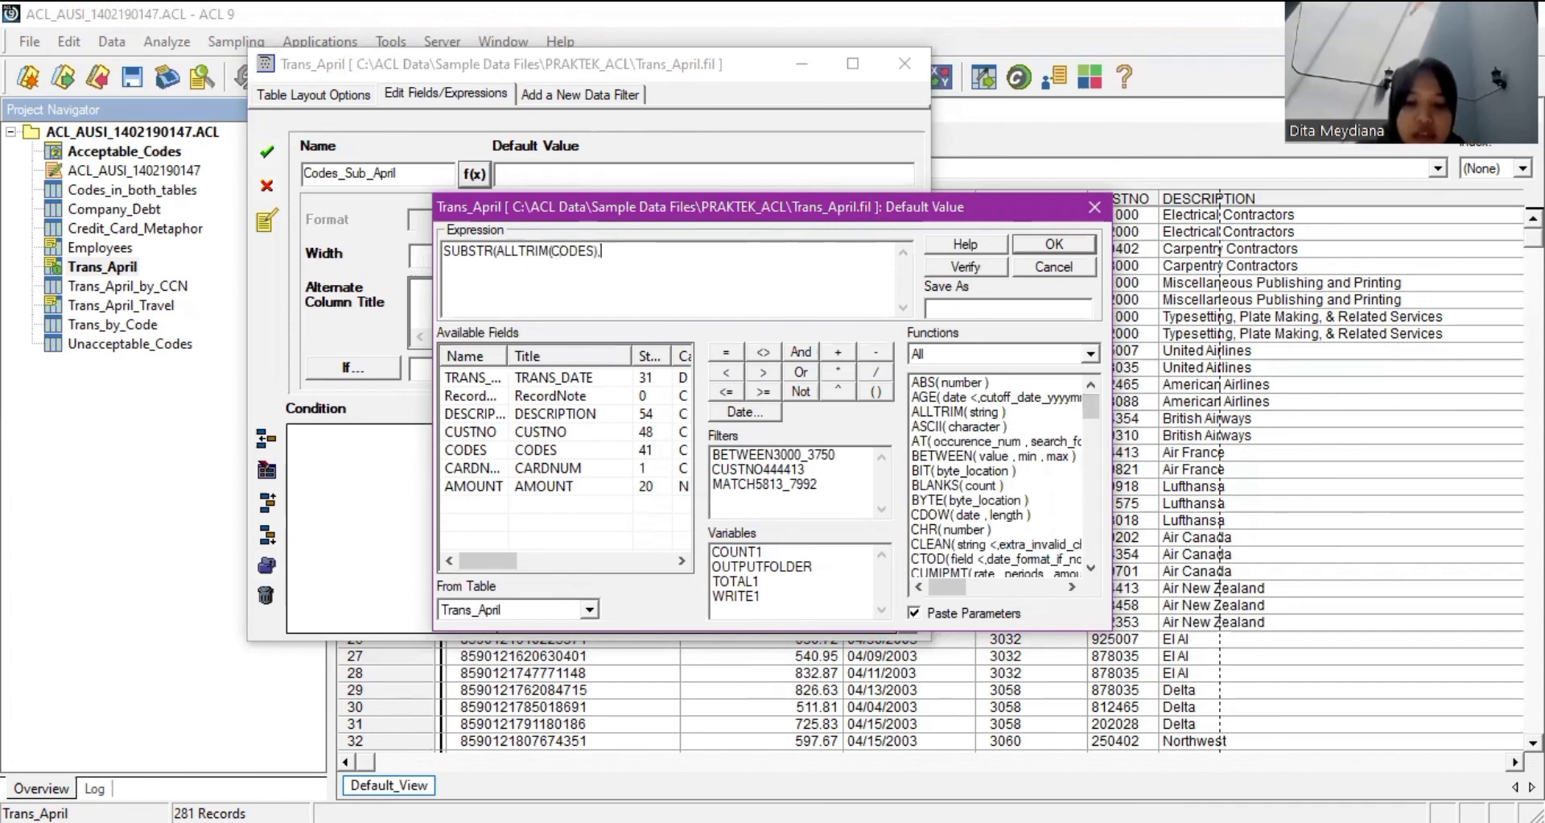
{"action": "type", "text": " 1,4)"}
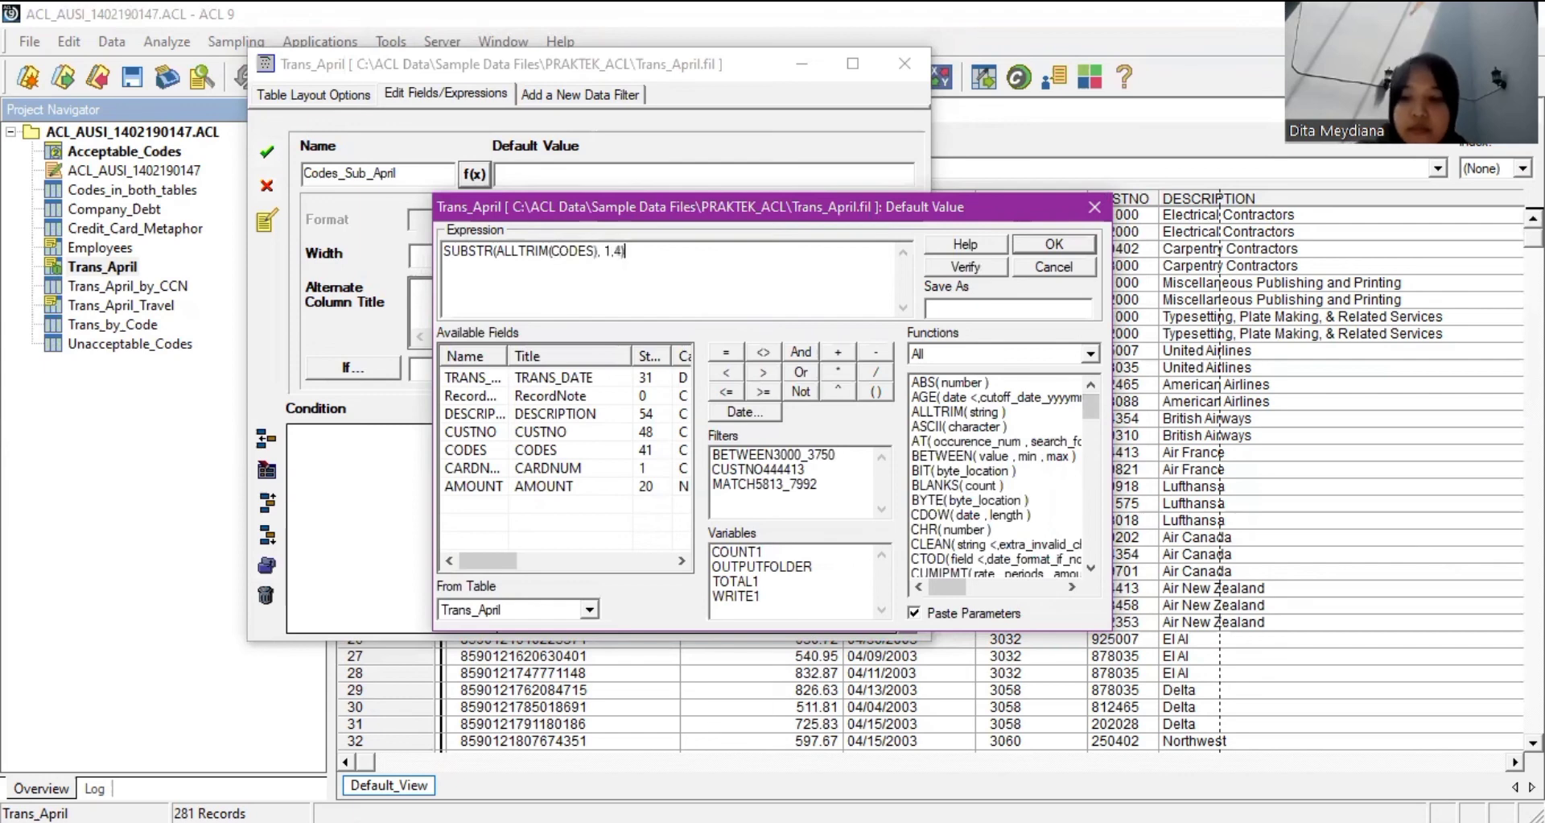
{"action": "key", "text": "Return"}
{"action": "left_click", "coordinate": [269, 153]}
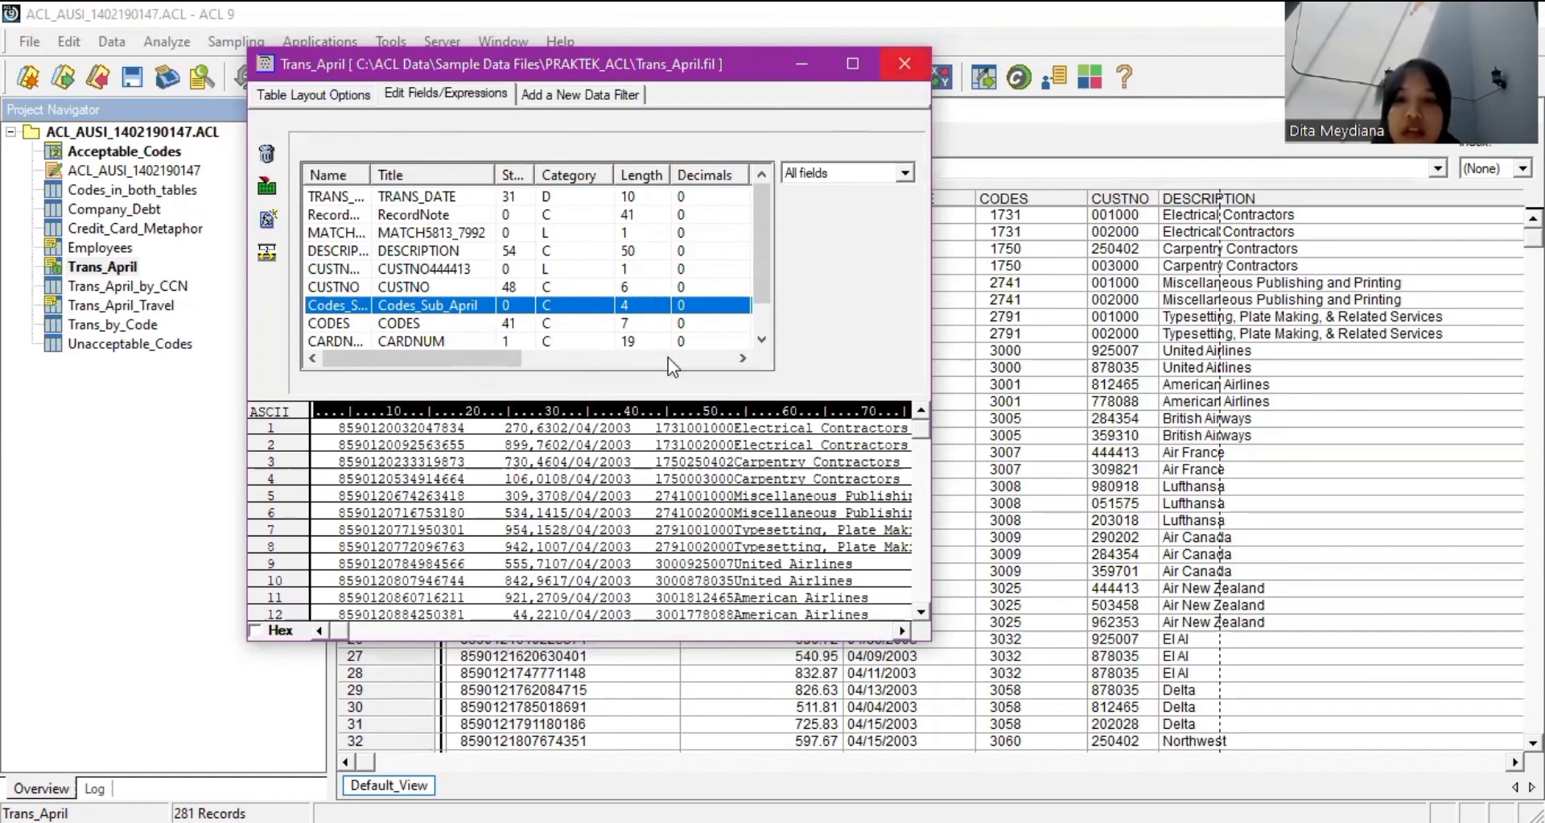
Close the table layout window, reselect Trans_April, and bring up the Data menu.
{"action": "key", "text": "Escape"}
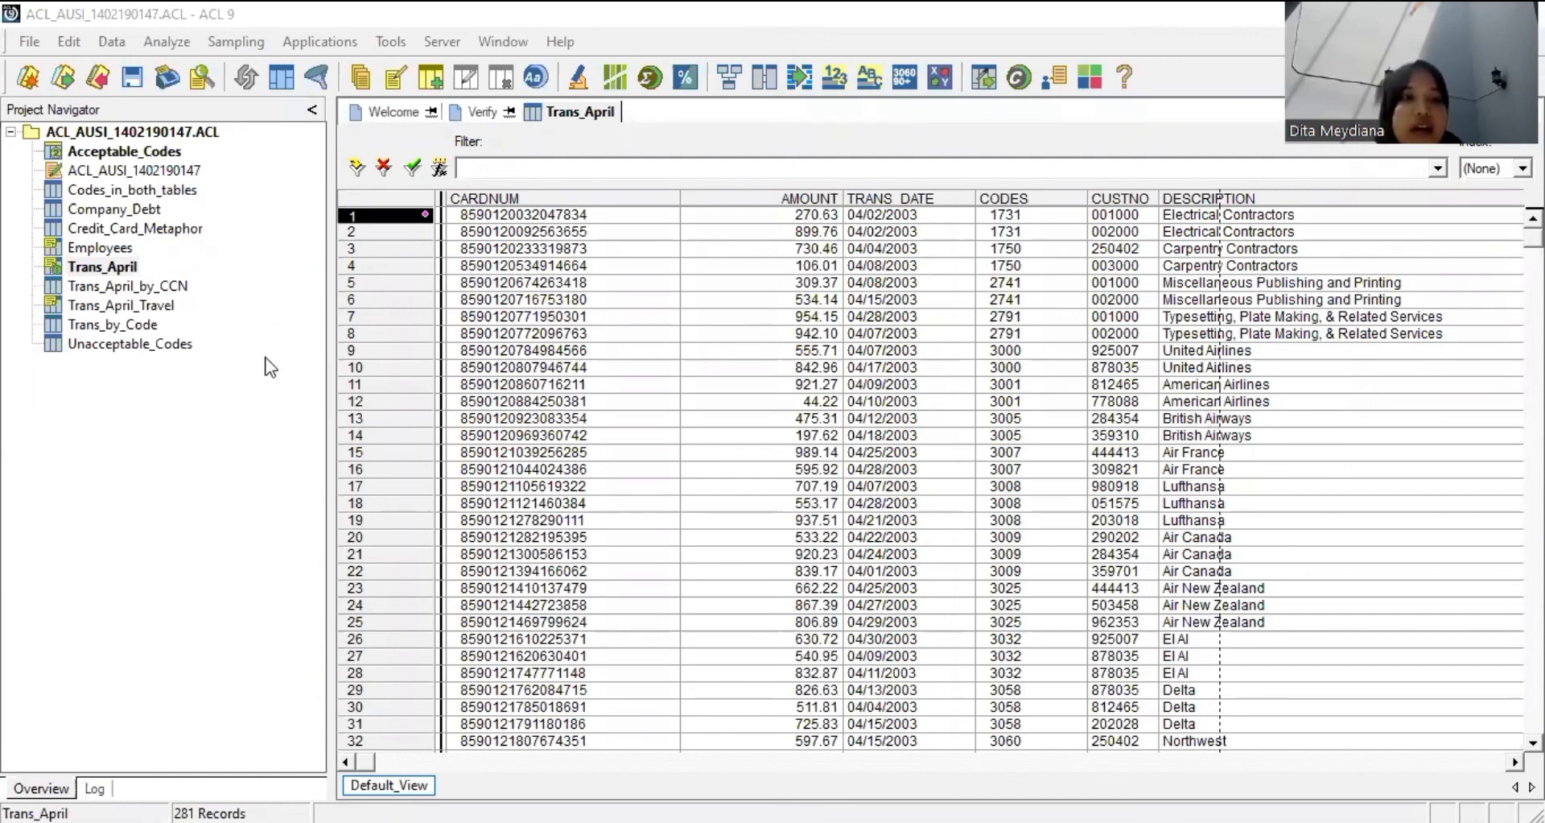
{"action": "left_click", "coordinate": [122, 273]}
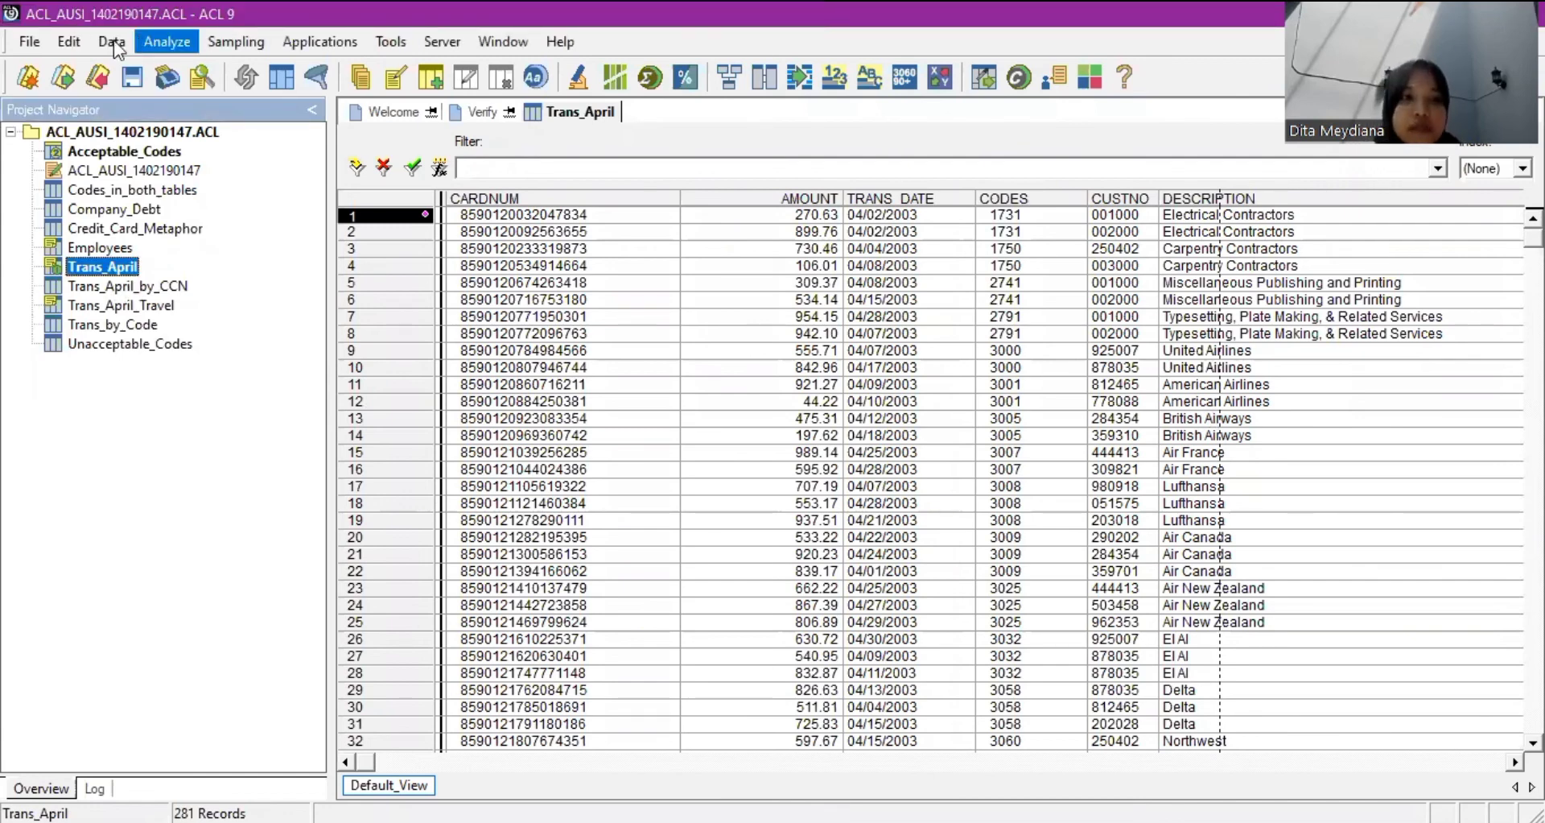
{"action": "left_click", "coordinate": [113, 41]}
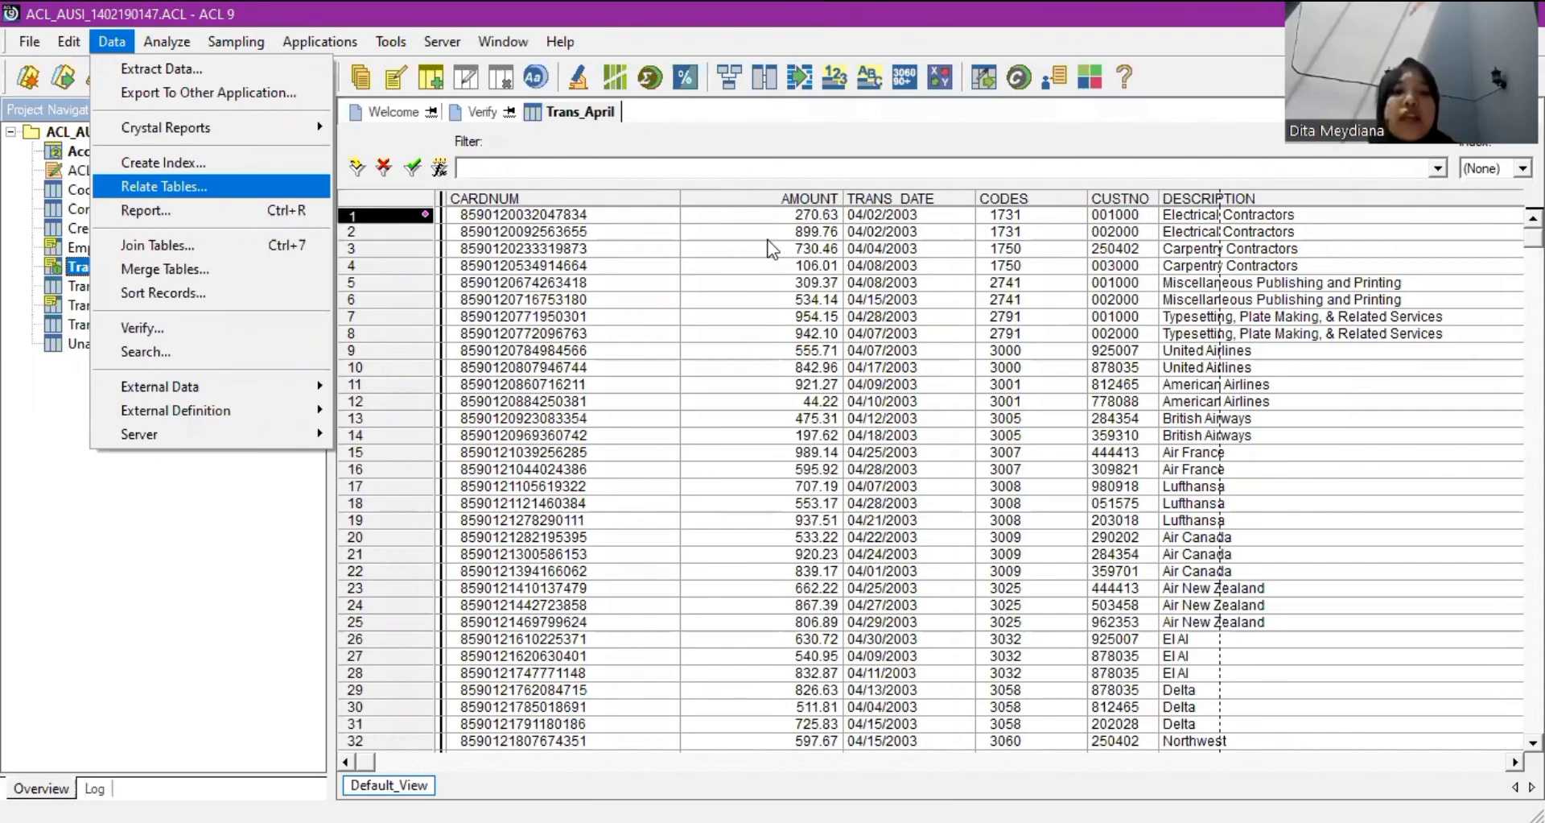
Relate Trans_April to Unacceptable_Codes via Codes_Sub_April to Codes_Sub_Unacceptable, then arrange the tables.
{"action": "key", "text": "Return"}
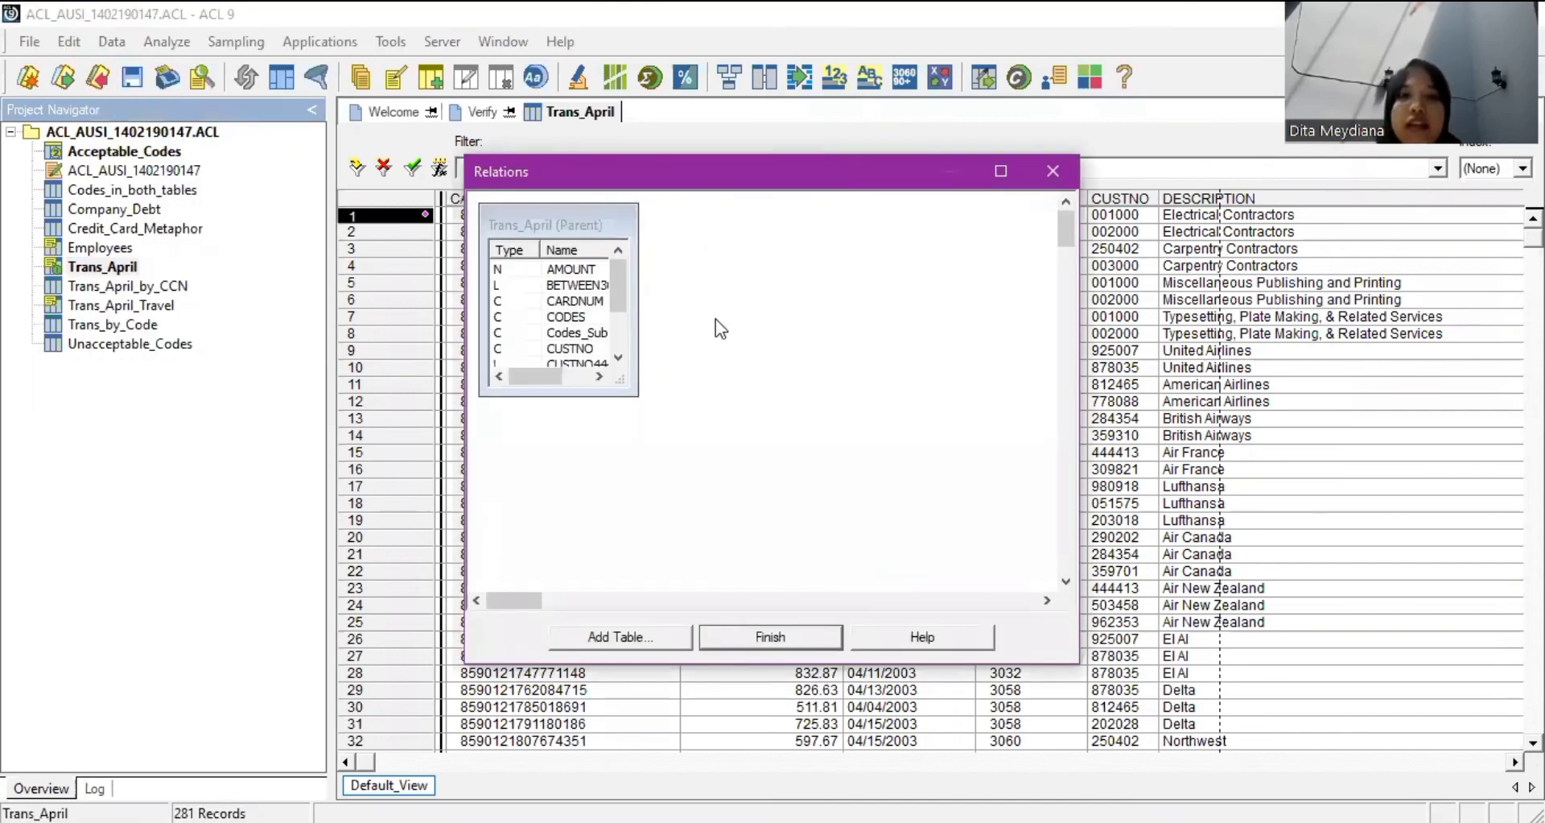
{"action": "left_click", "coordinate": [644, 637]}
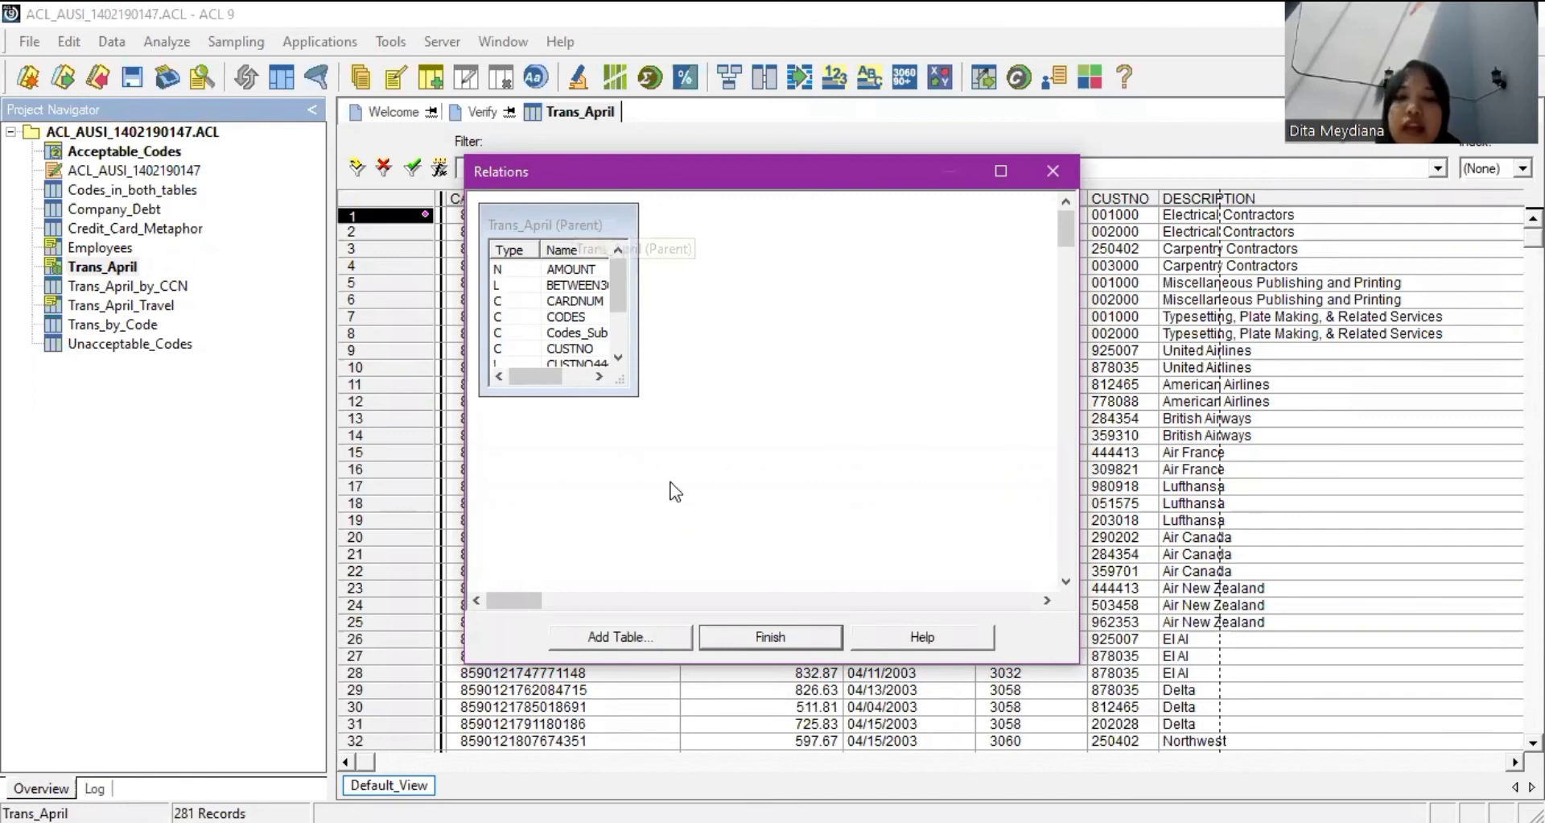
{"action": "double_click", "coordinate": [666, 483]}
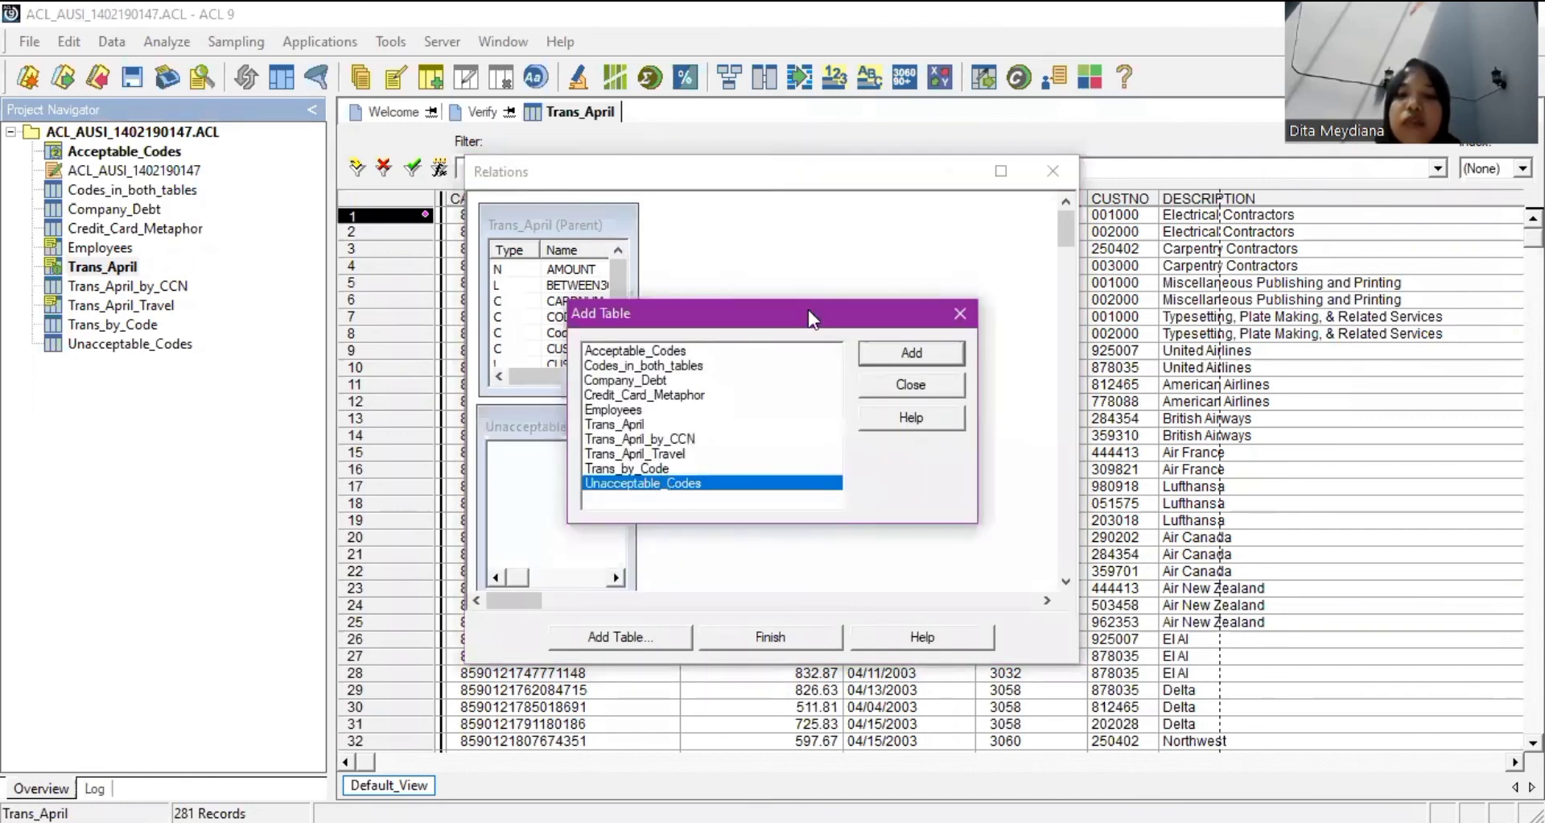
{"action": "double_click", "coordinate": [760, 485]}
{"action": "scroll", "coordinate": [614, 325], "scroll_direction": "down", "scroll_amount": 2}
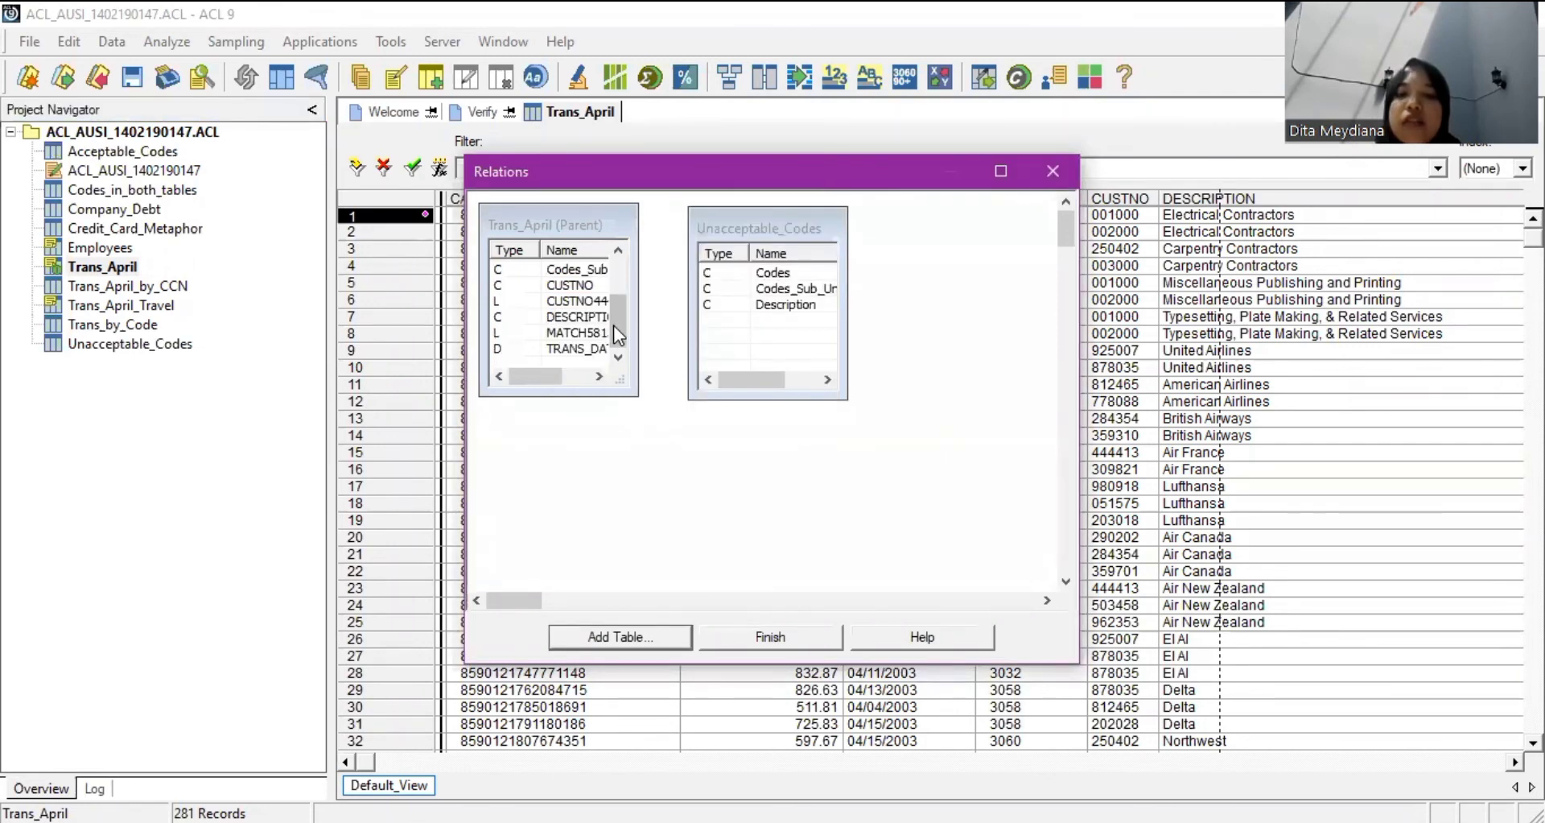
{"action": "scroll", "coordinate": [582, 332], "scroll_direction": "up", "scroll_amount": 2}
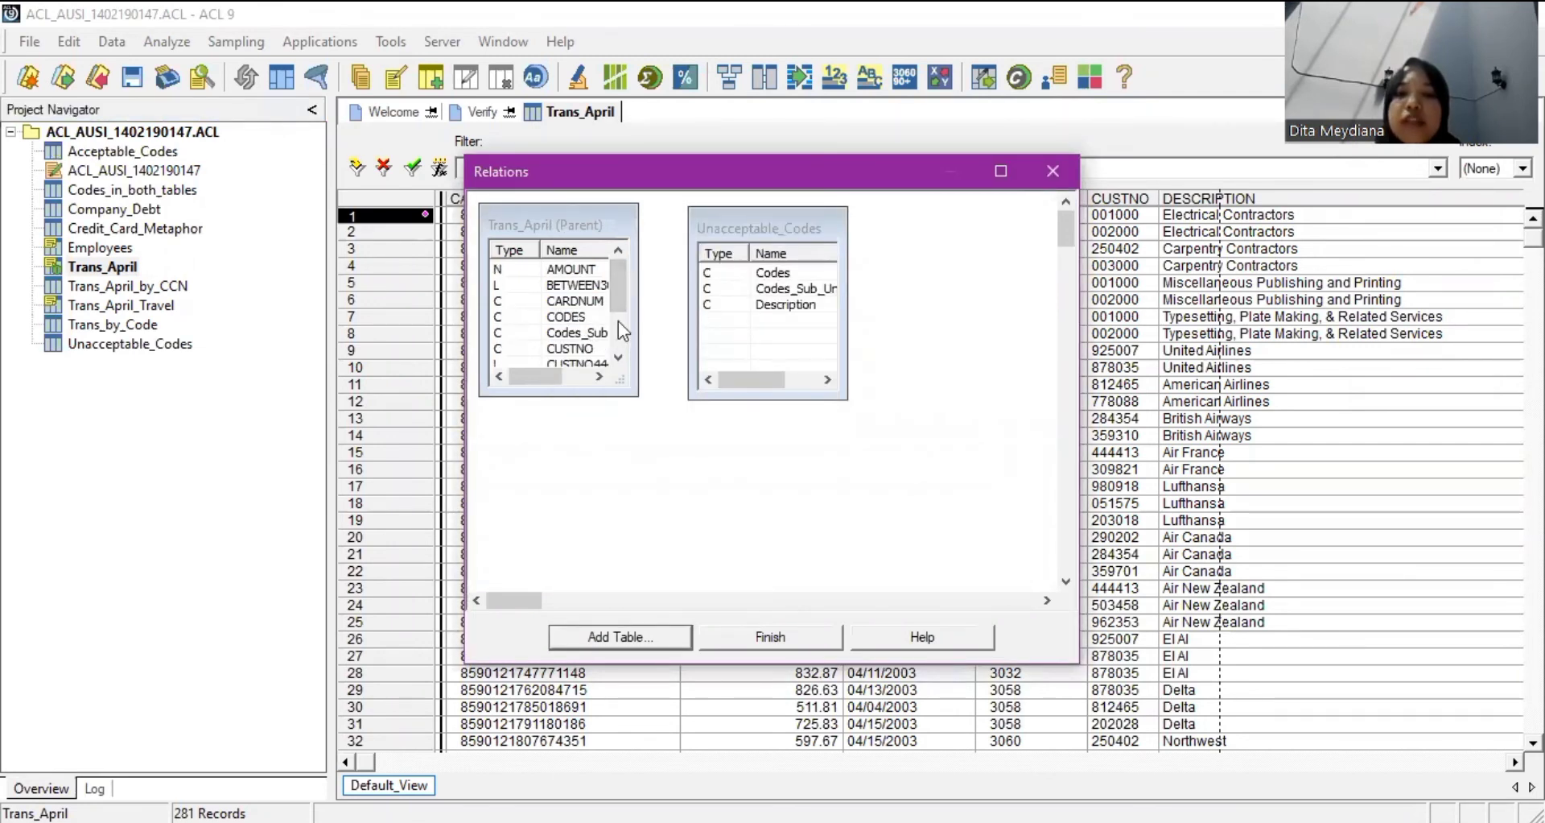
{"action": "left_click_drag", "start_coordinate": [600, 333], "coordinate": [691, 287]}
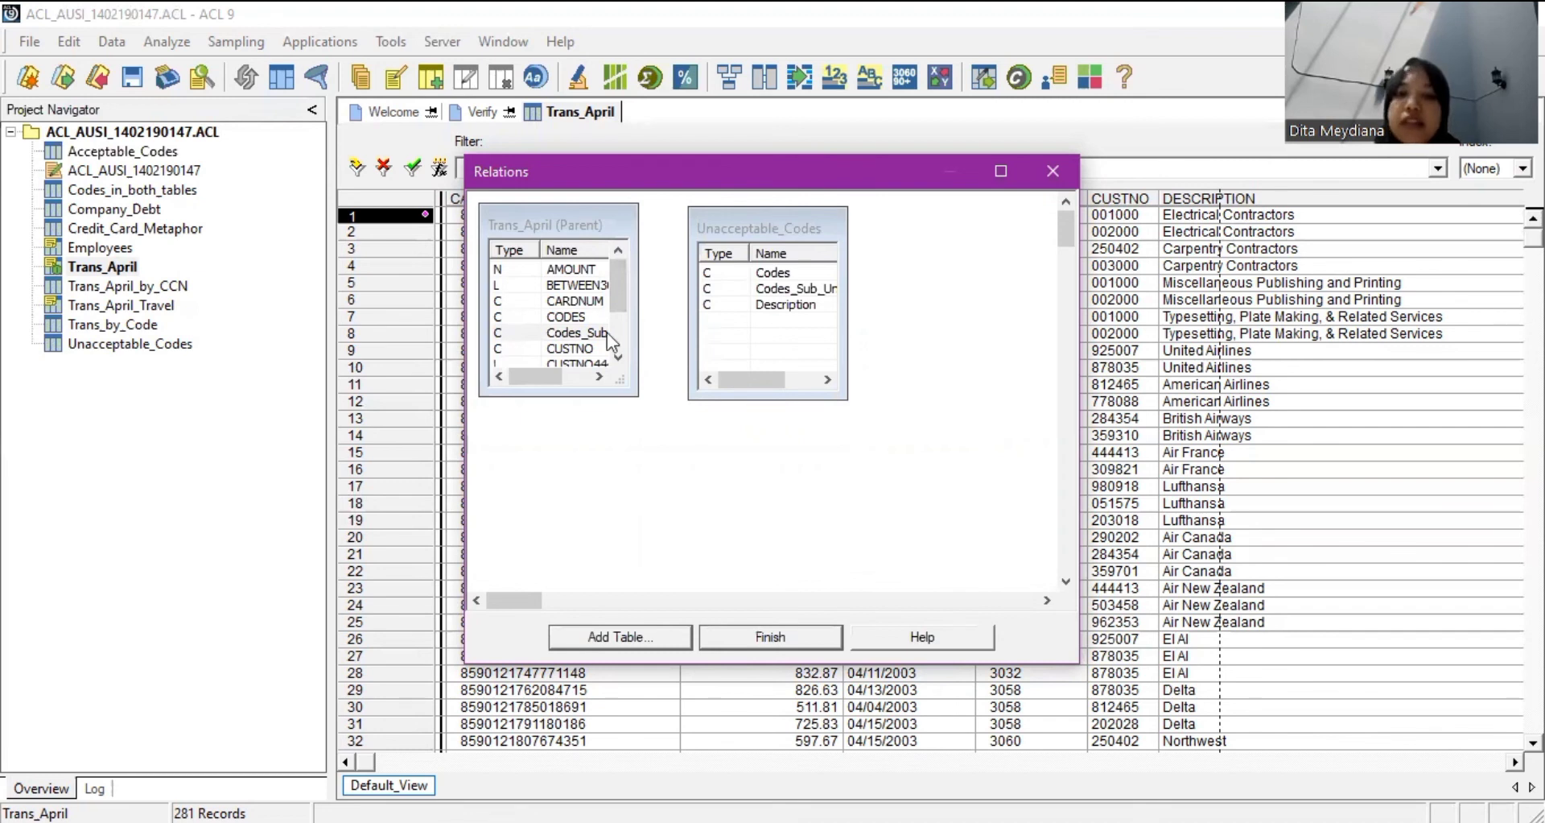
{"action": "left_click_drag", "start_coordinate": [607, 331], "coordinate": [710, 290]}
{"action": "left_click_drag", "start_coordinate": [711, 361], "coordinate": [711, 378]}
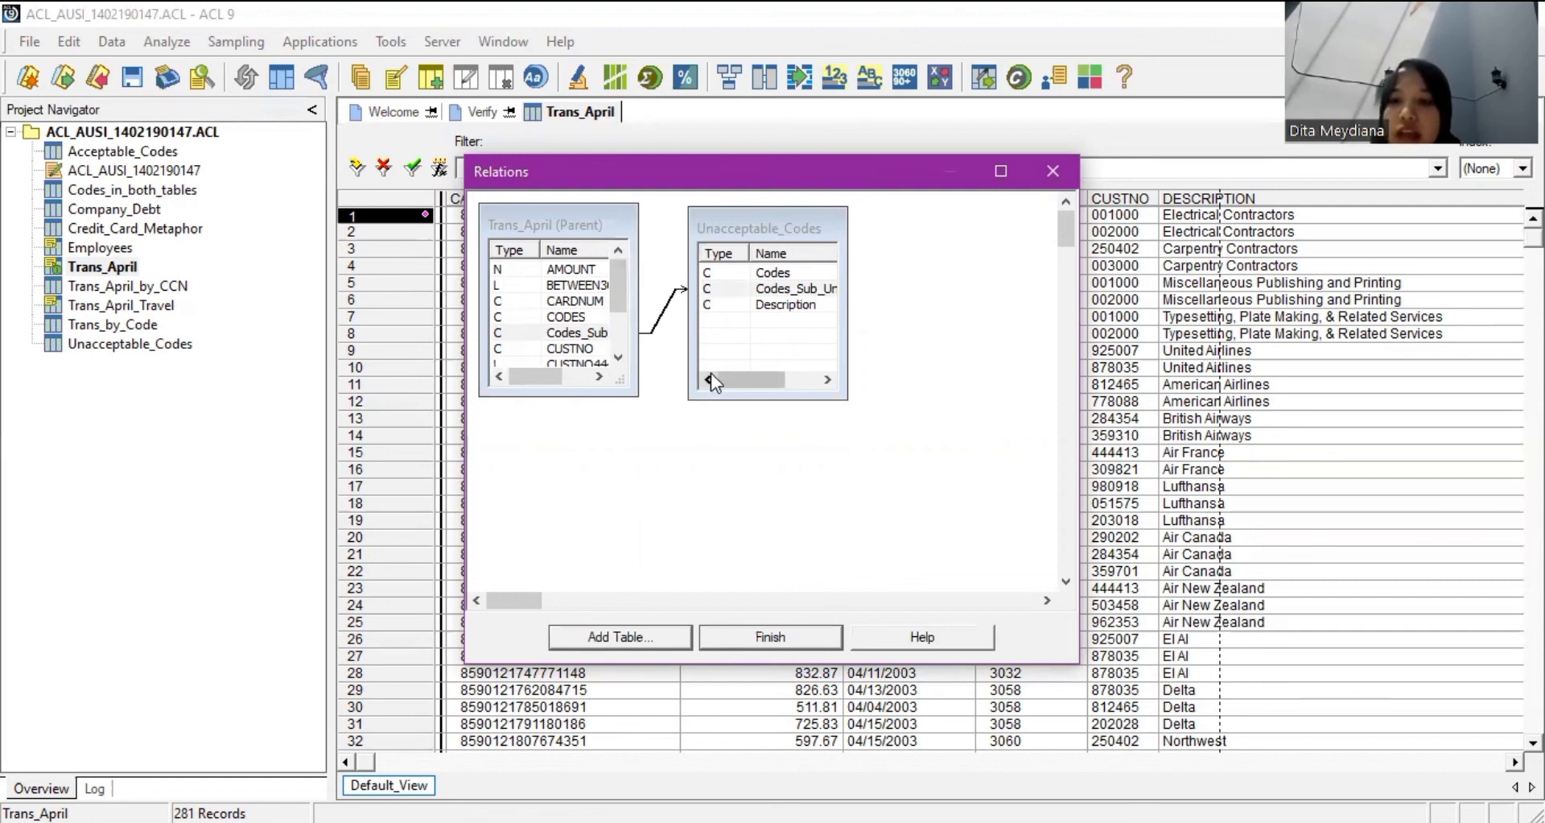
{"action": "right_click", "coordinate": [748, 444]}
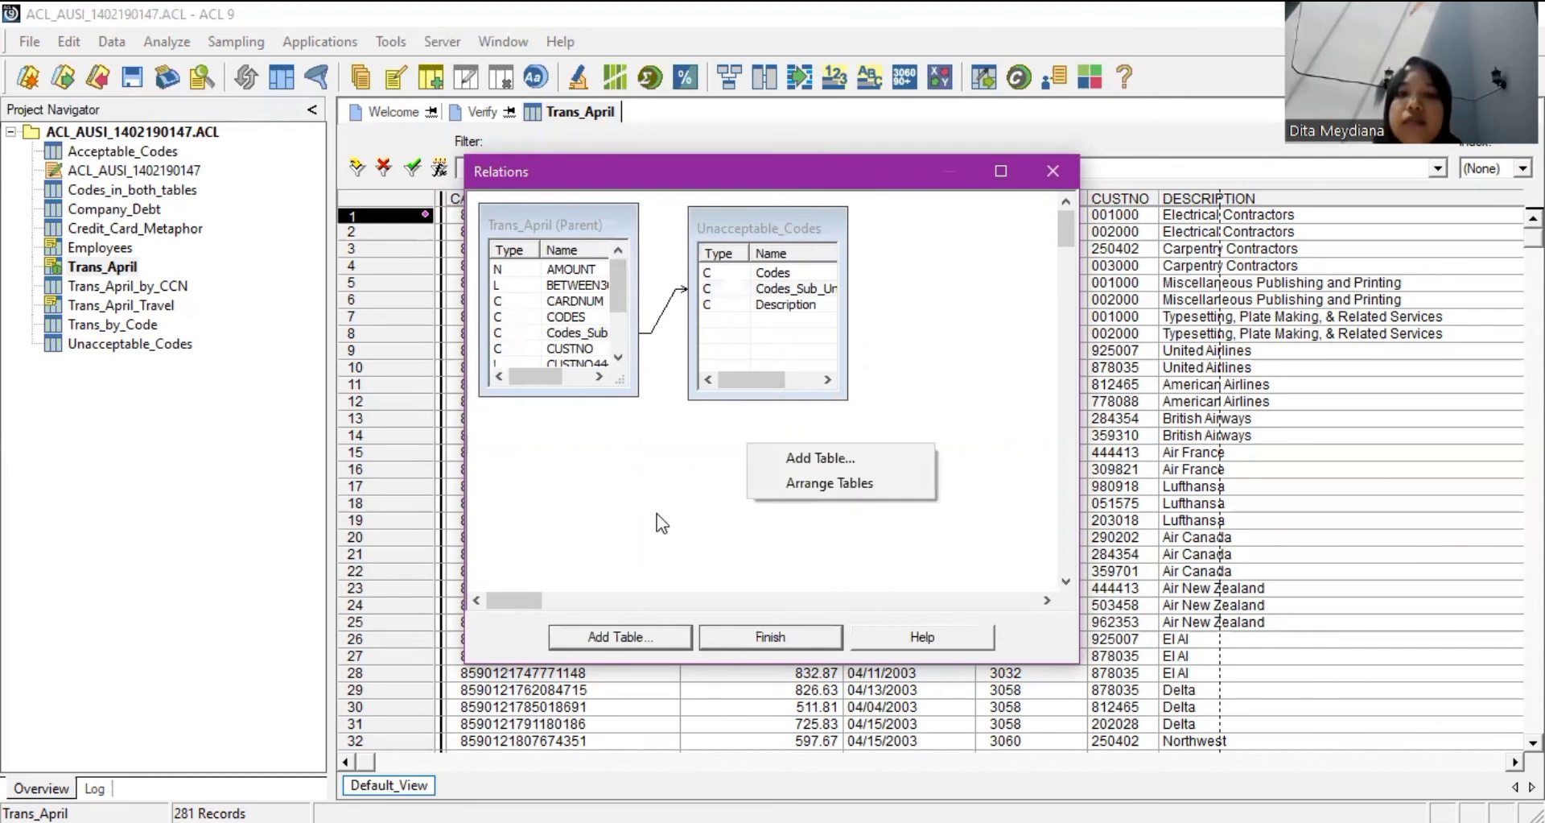
{"action": "left_click", "coordinate": [771, 478]}
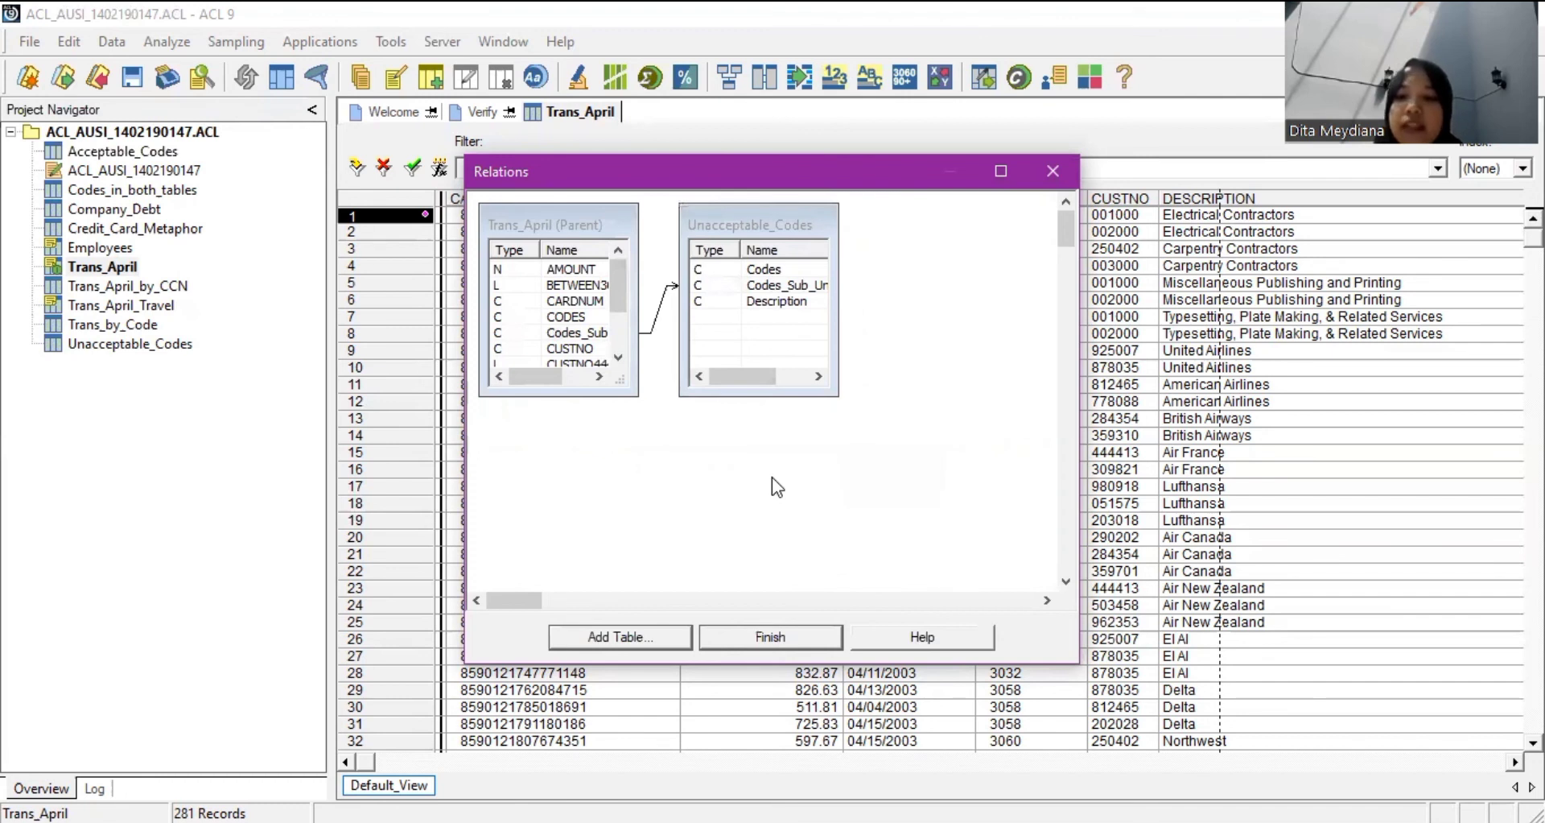
Finish the Trans_April to Unacceptable_Codes relation and reopen the Trans_April table.
{"action": "left_click", "coordinate": [734, 640]}
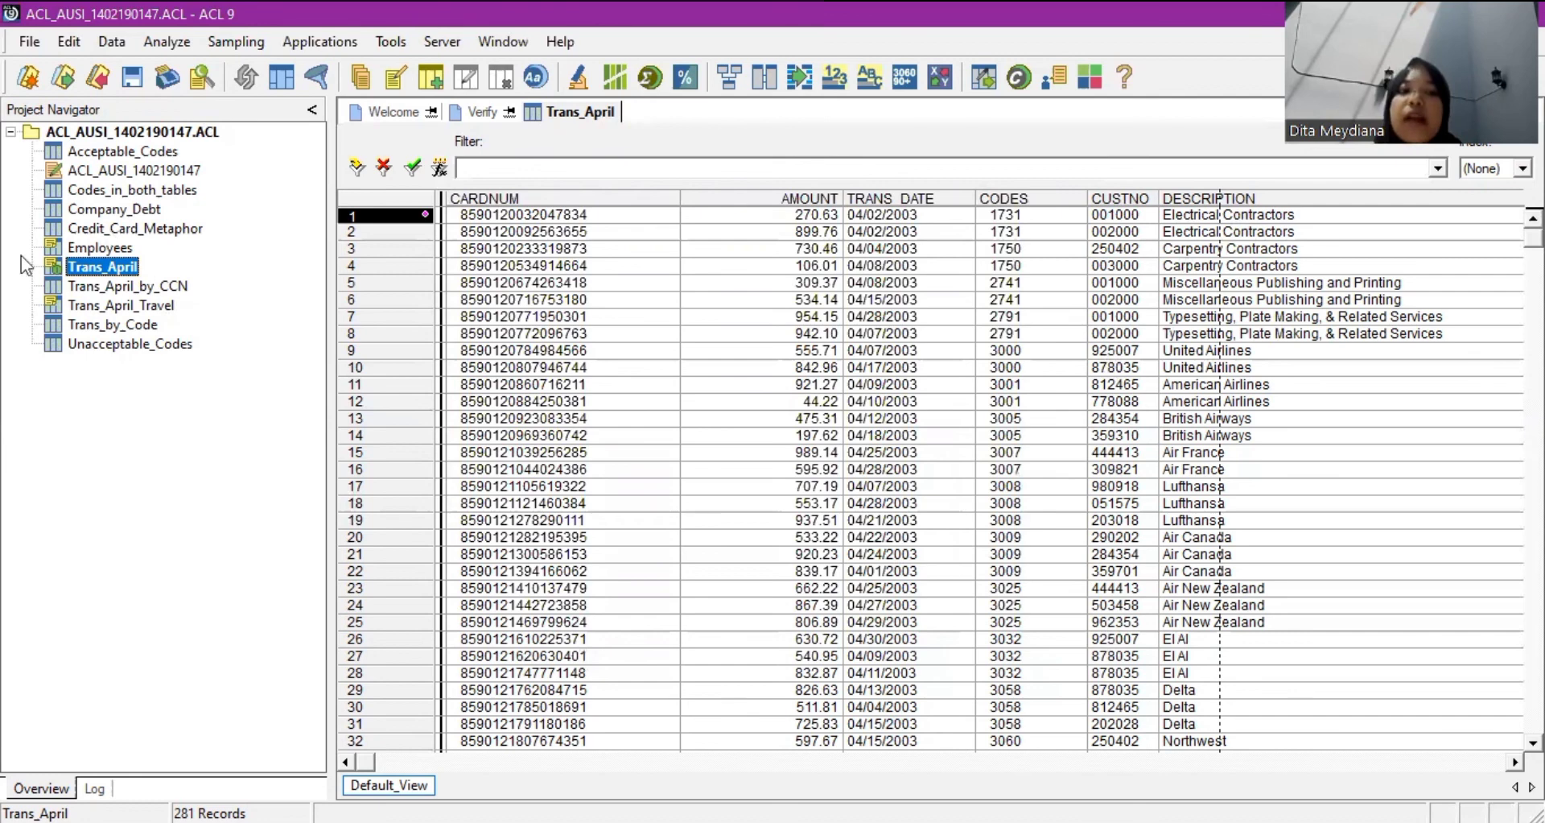
{"action": "double_click", "coordinate": [119, 269]}
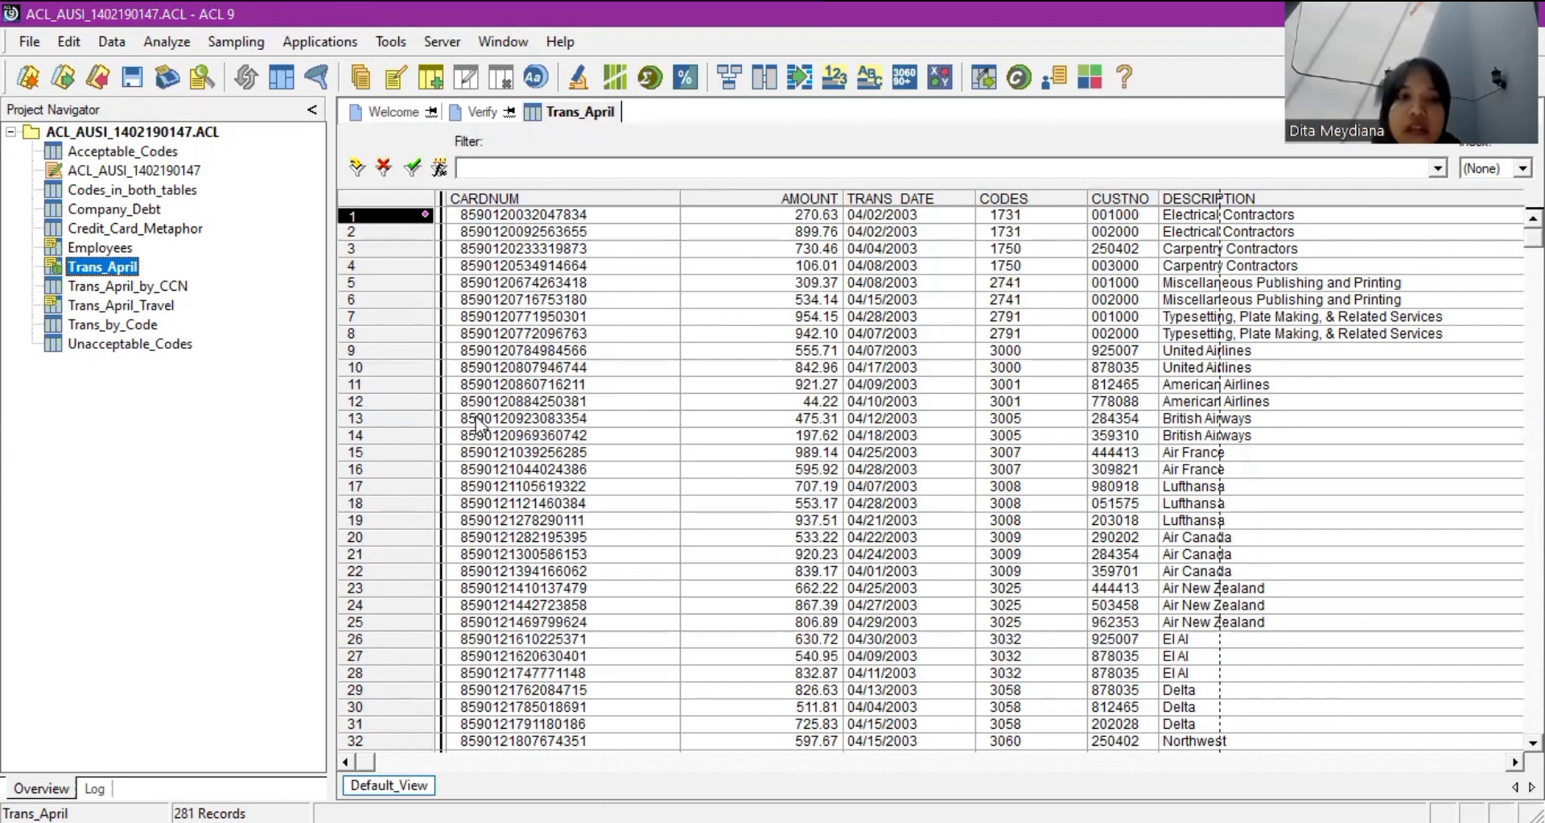
Add the Codes_Sub_April column to the Trans_April view just before CODES.
{"action": "right_click", "coordinate": [994, 206]}
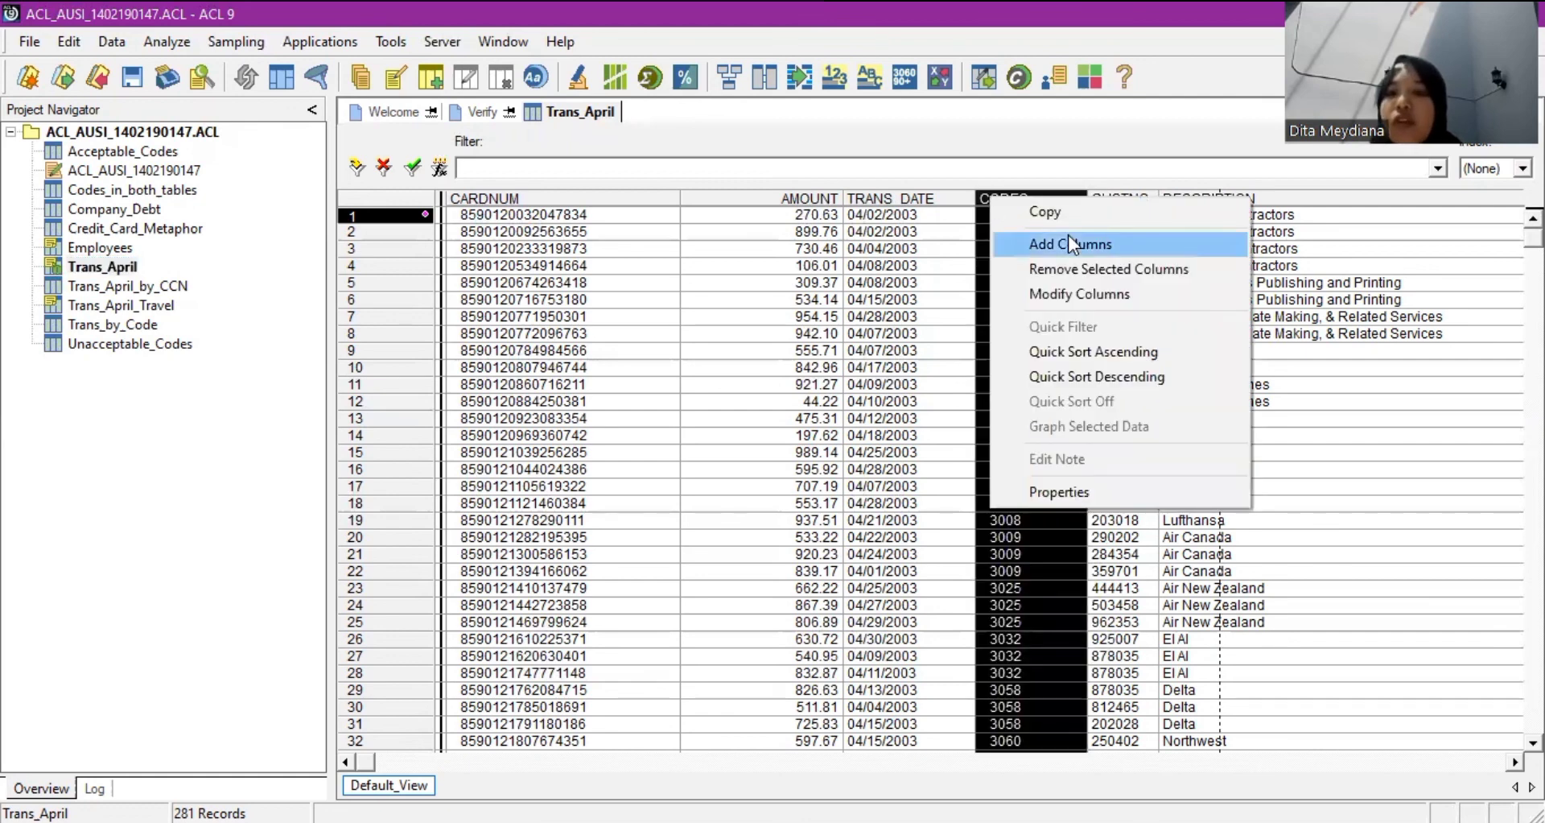
{"action": "left_click", "coordinate": [1064, 243]}
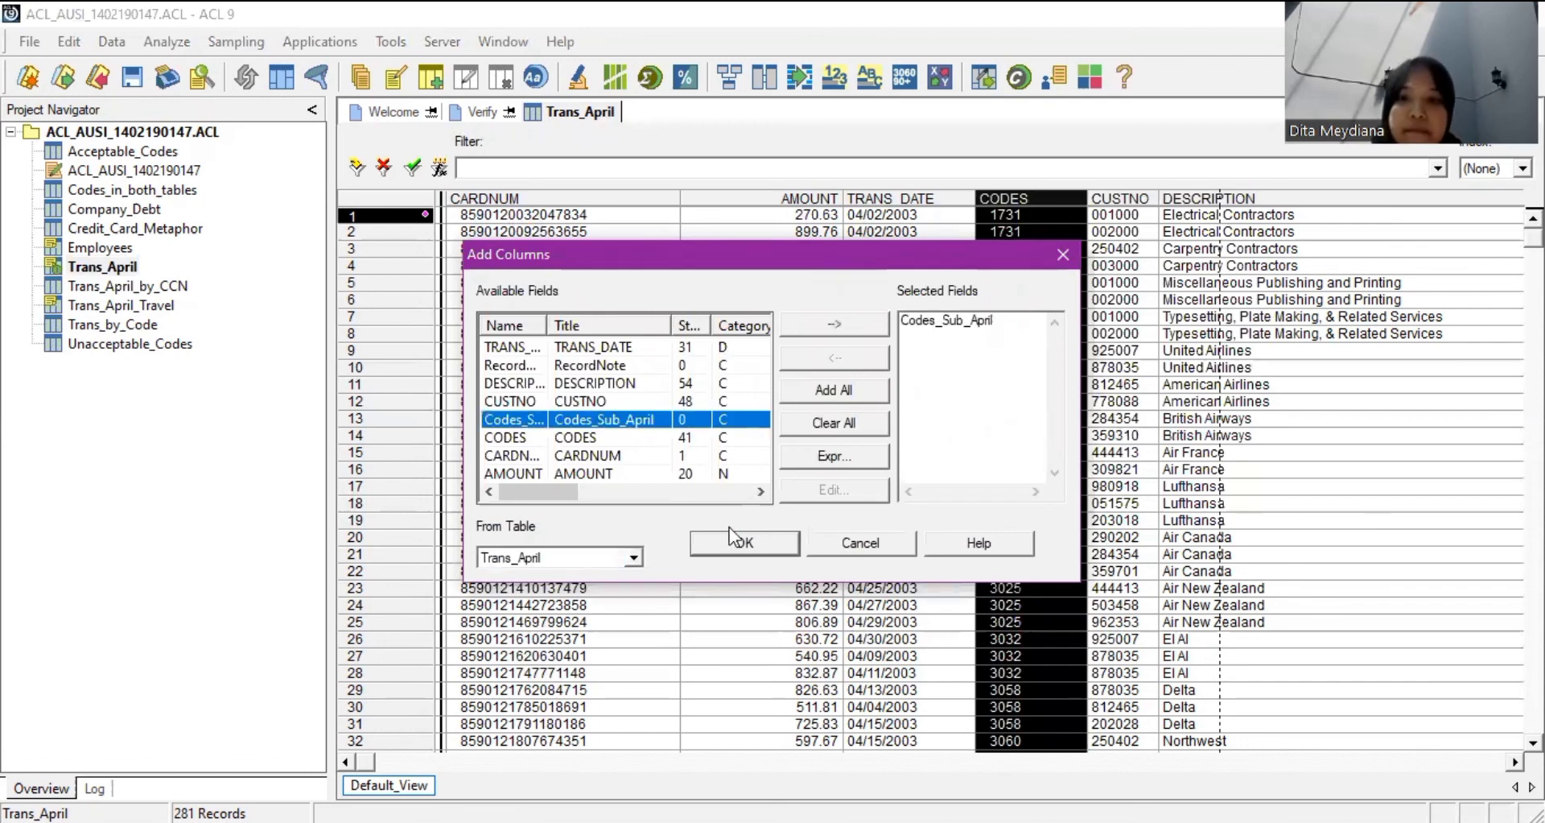
{"action": "key", "text": "Return"}
{"action": "left_click", "coordinate": [1104, 245]}
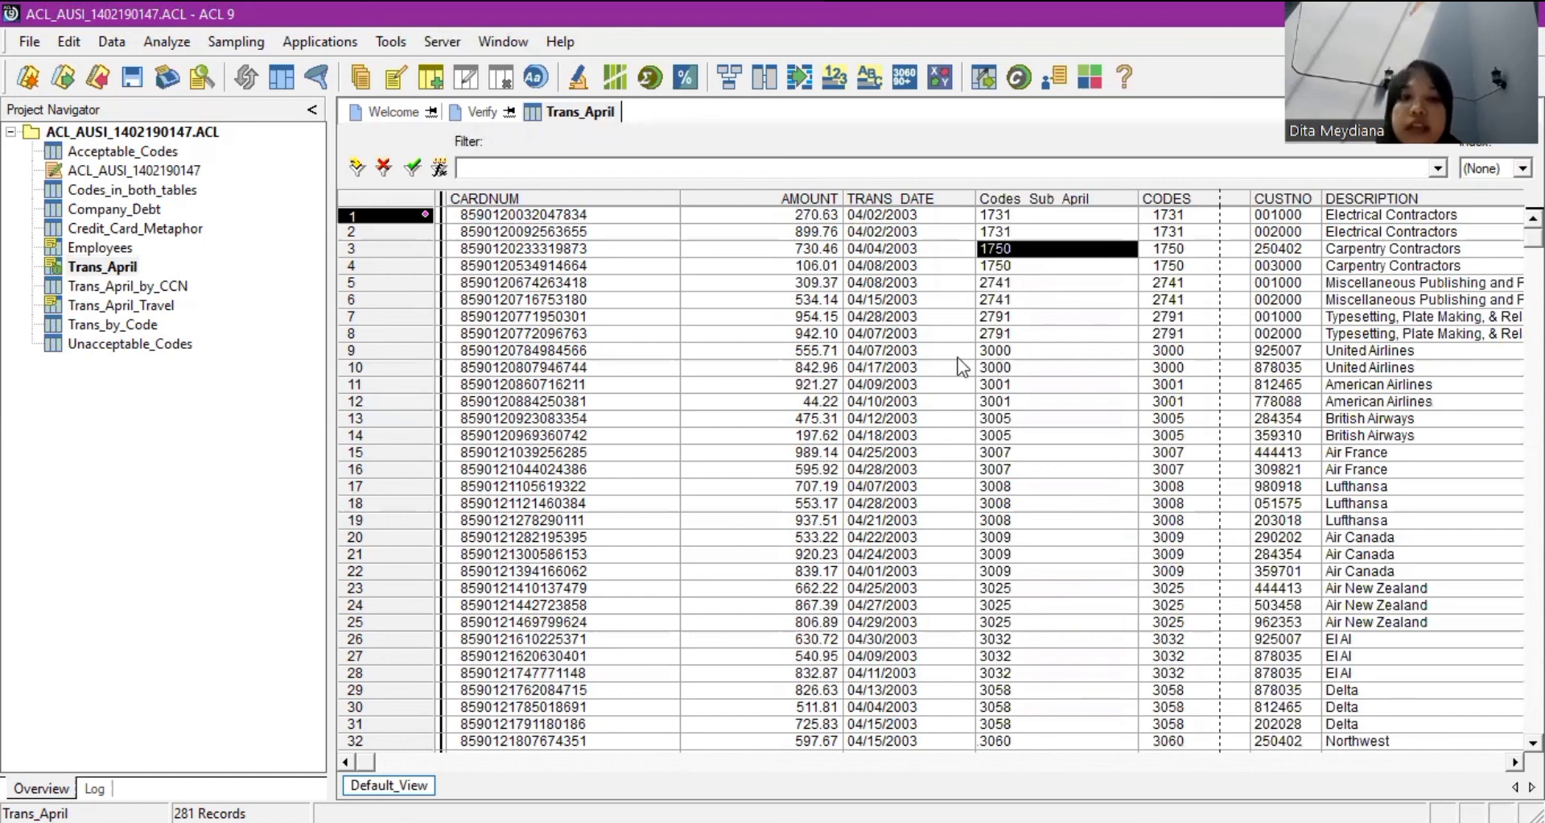
Add the related Codes_Sub_Unacceptable column from Unacceptable_Codes beside Codes_Sub_April.
{"action": "left_click", "coordinate": [1023, 200]}
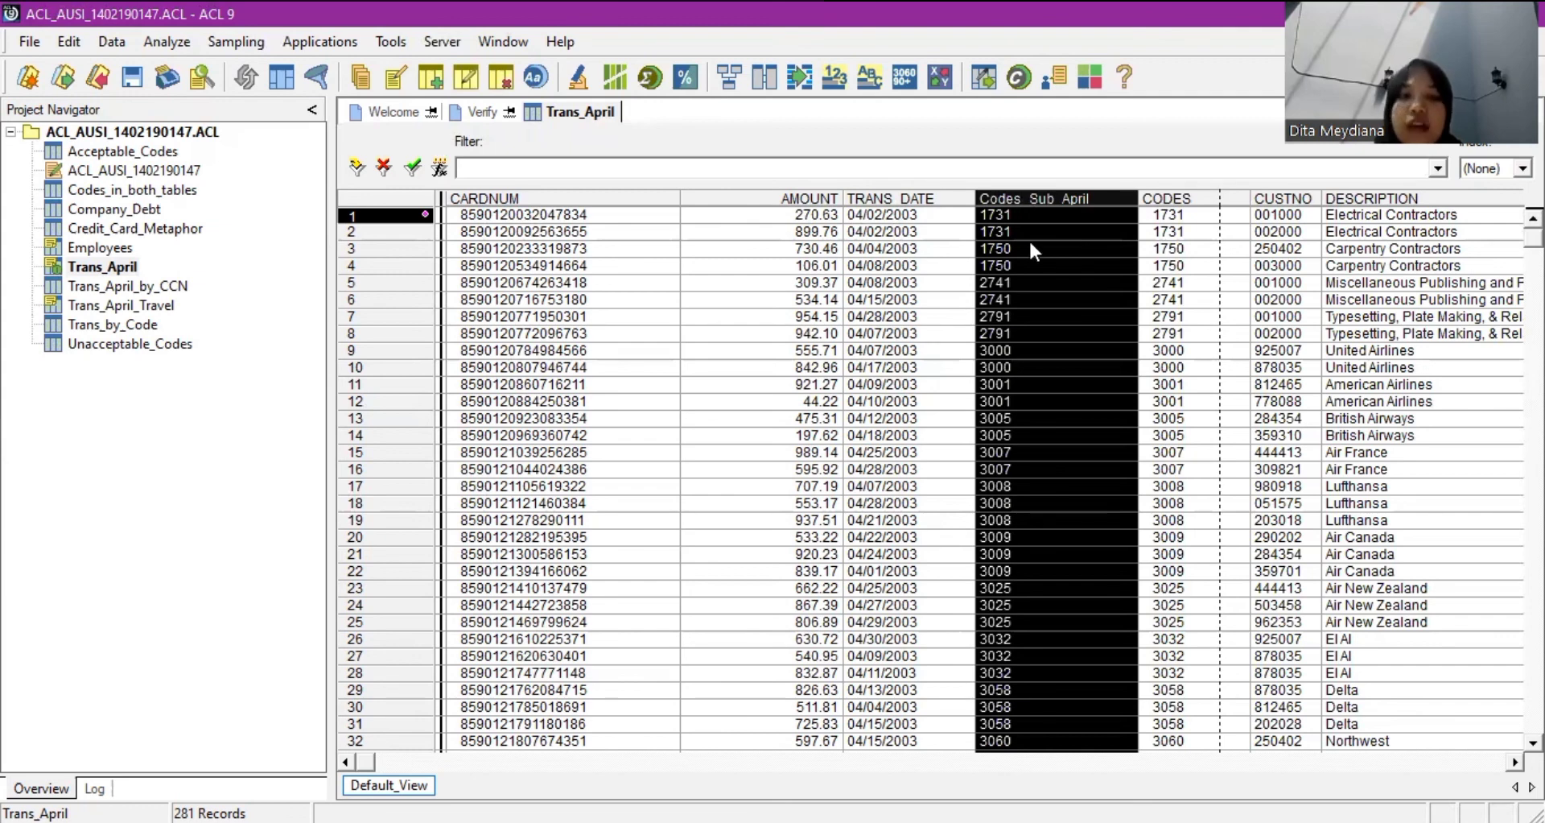
{"action": "key", "text": "Insert"}
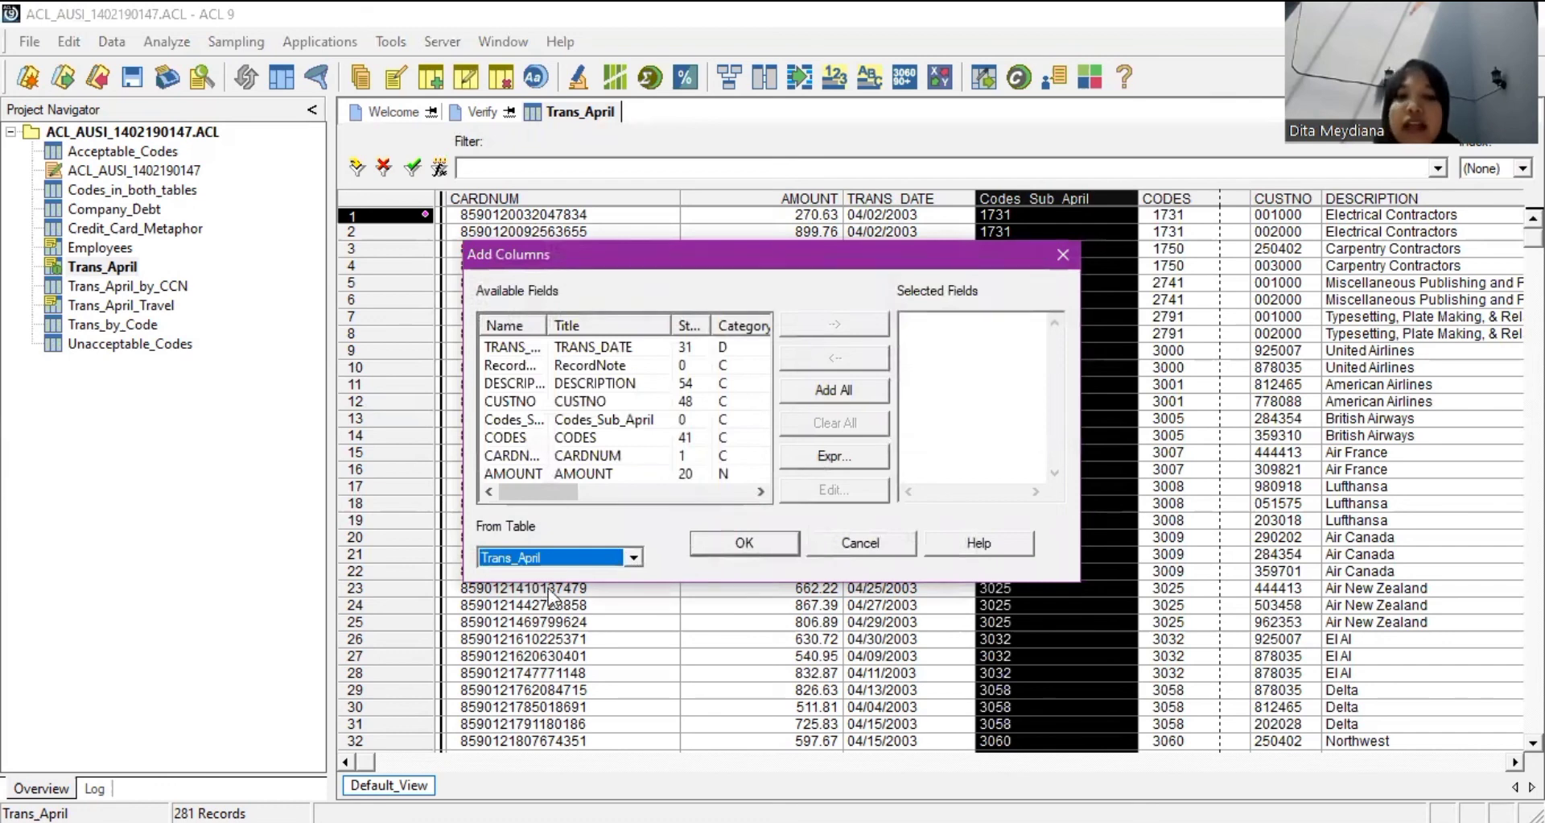
{"action": "key", "text": "alt+Down"}
{"action": "left_click", "coordinate": [582, 605]}
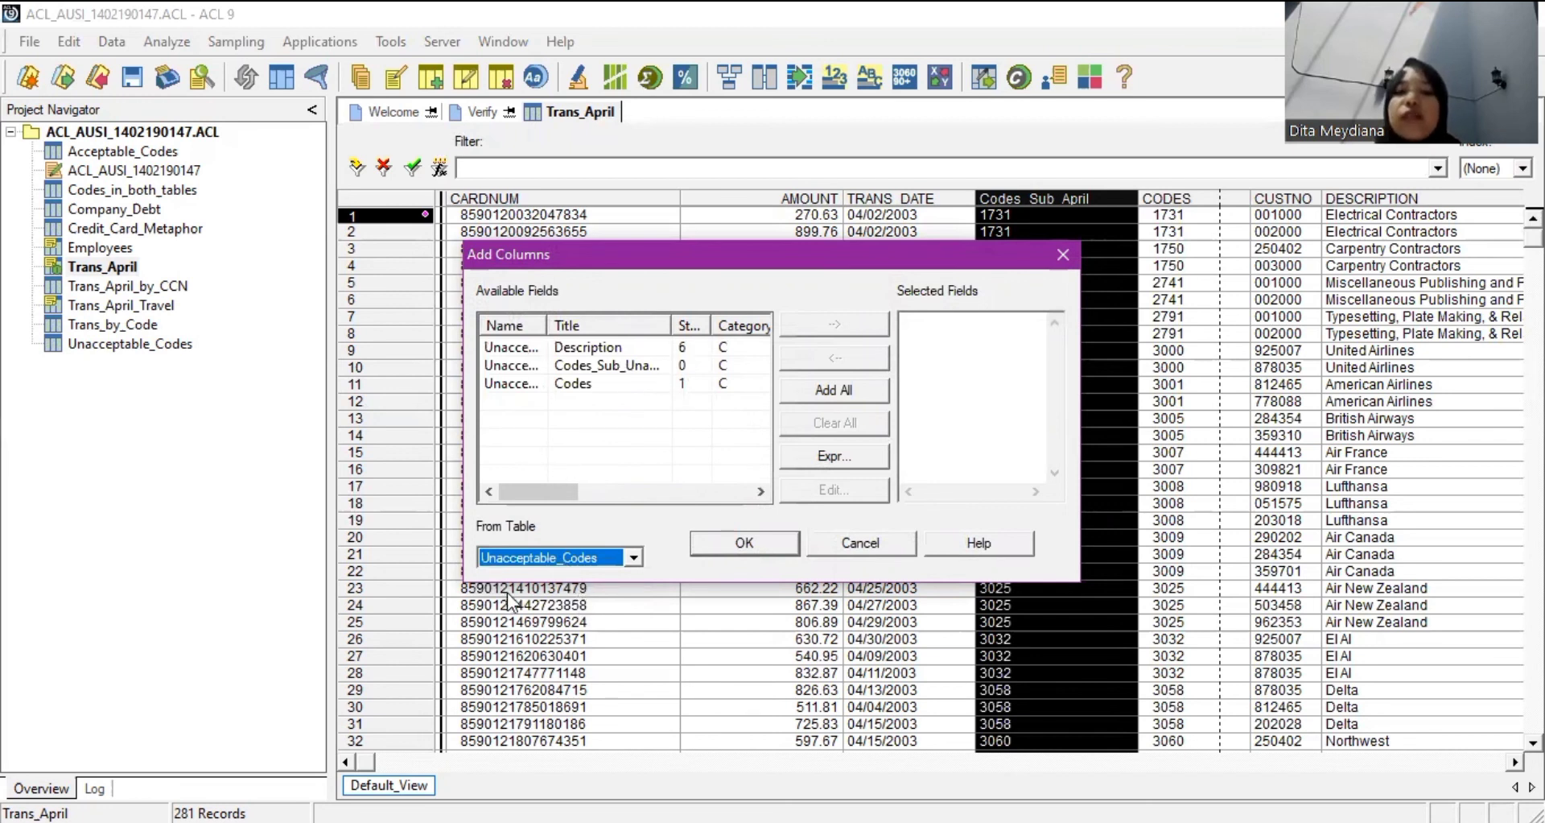
{"action": "double_click", "coordinate": [571, 367]}
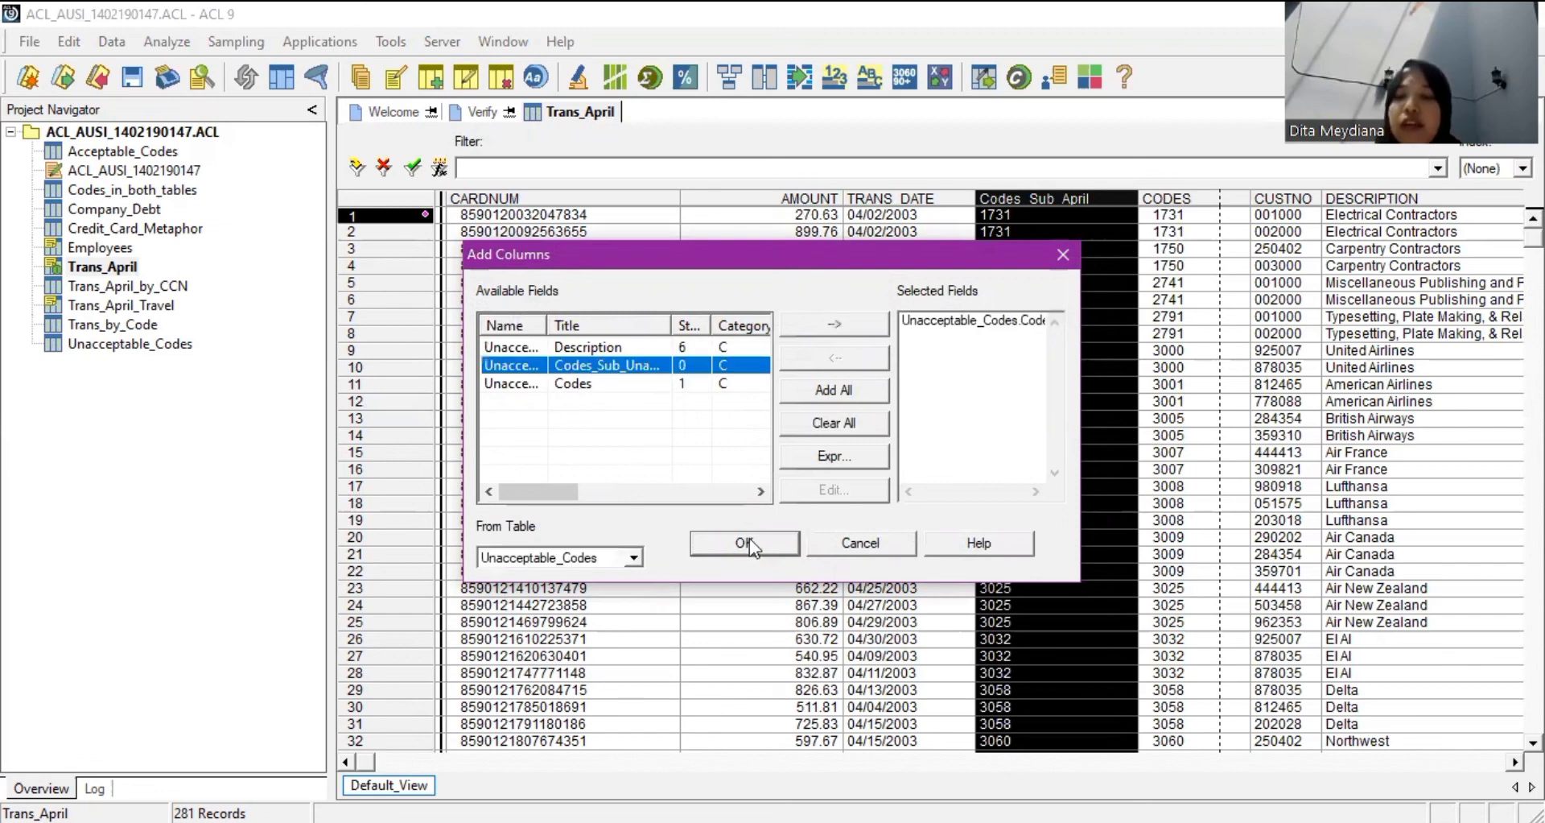
{"action": "left_click", "coordinate": [750, 544]}
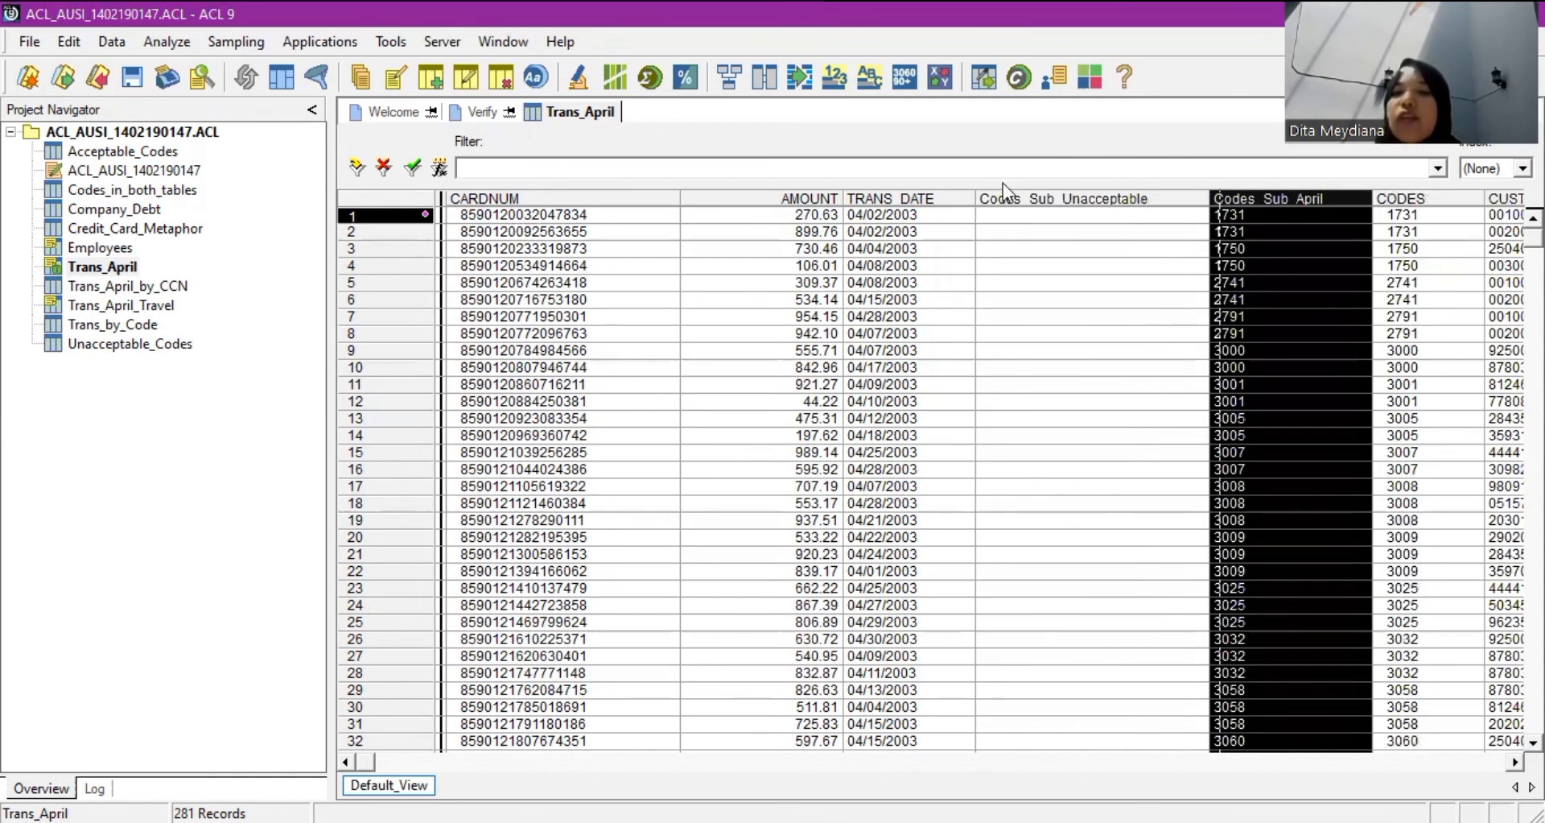
{"action": "left_click", "coordinate": [1071, 265]}
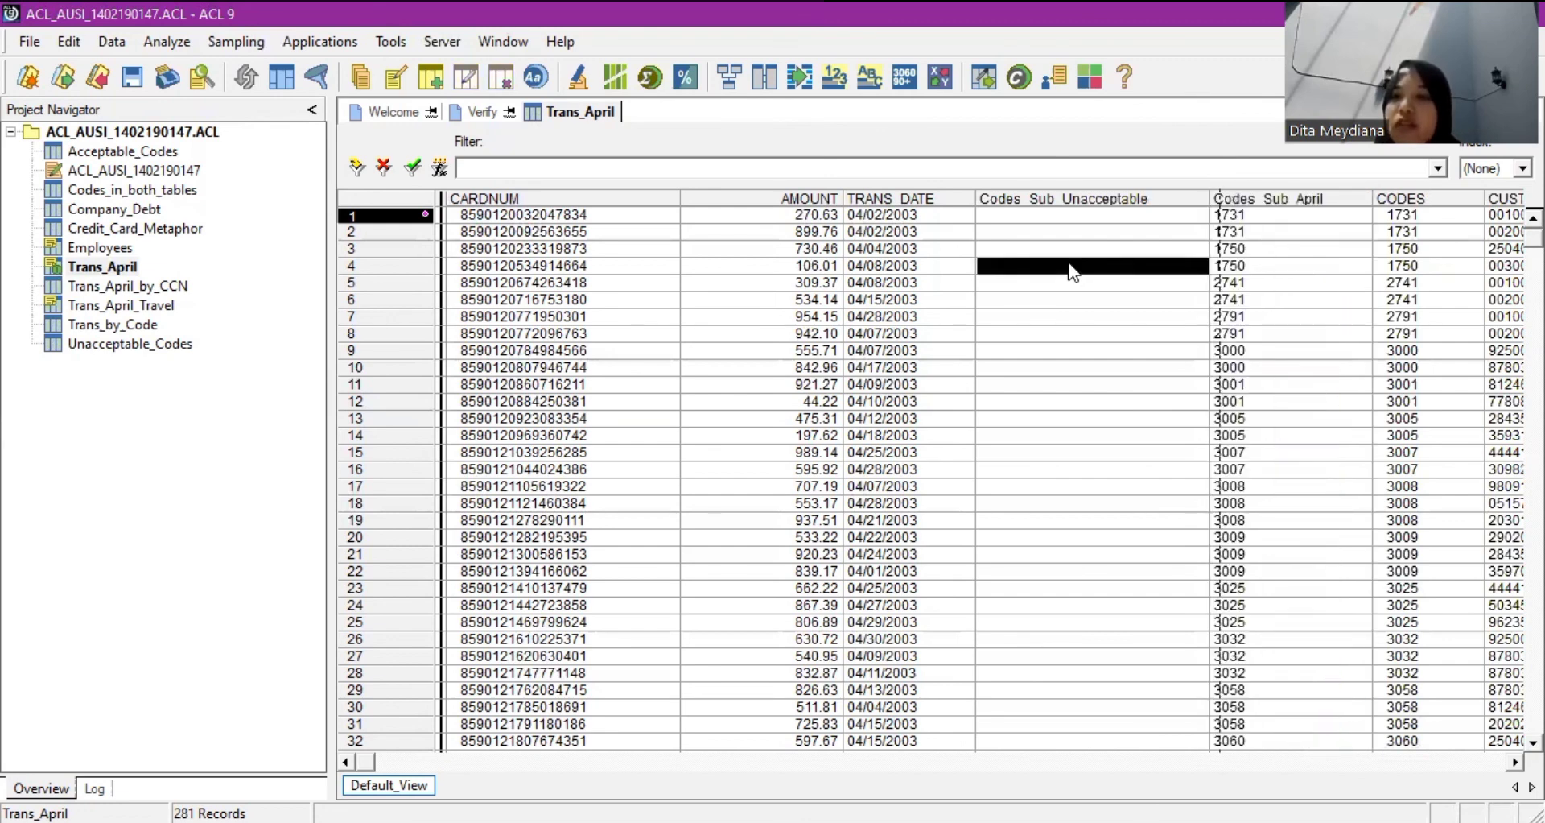
Quick-filter Trans_April to Codes_Sub_Unacceptable not equal to blank, leaving 7 transactions.
{"action": "right_click", "coordinate": [1070, 266]}
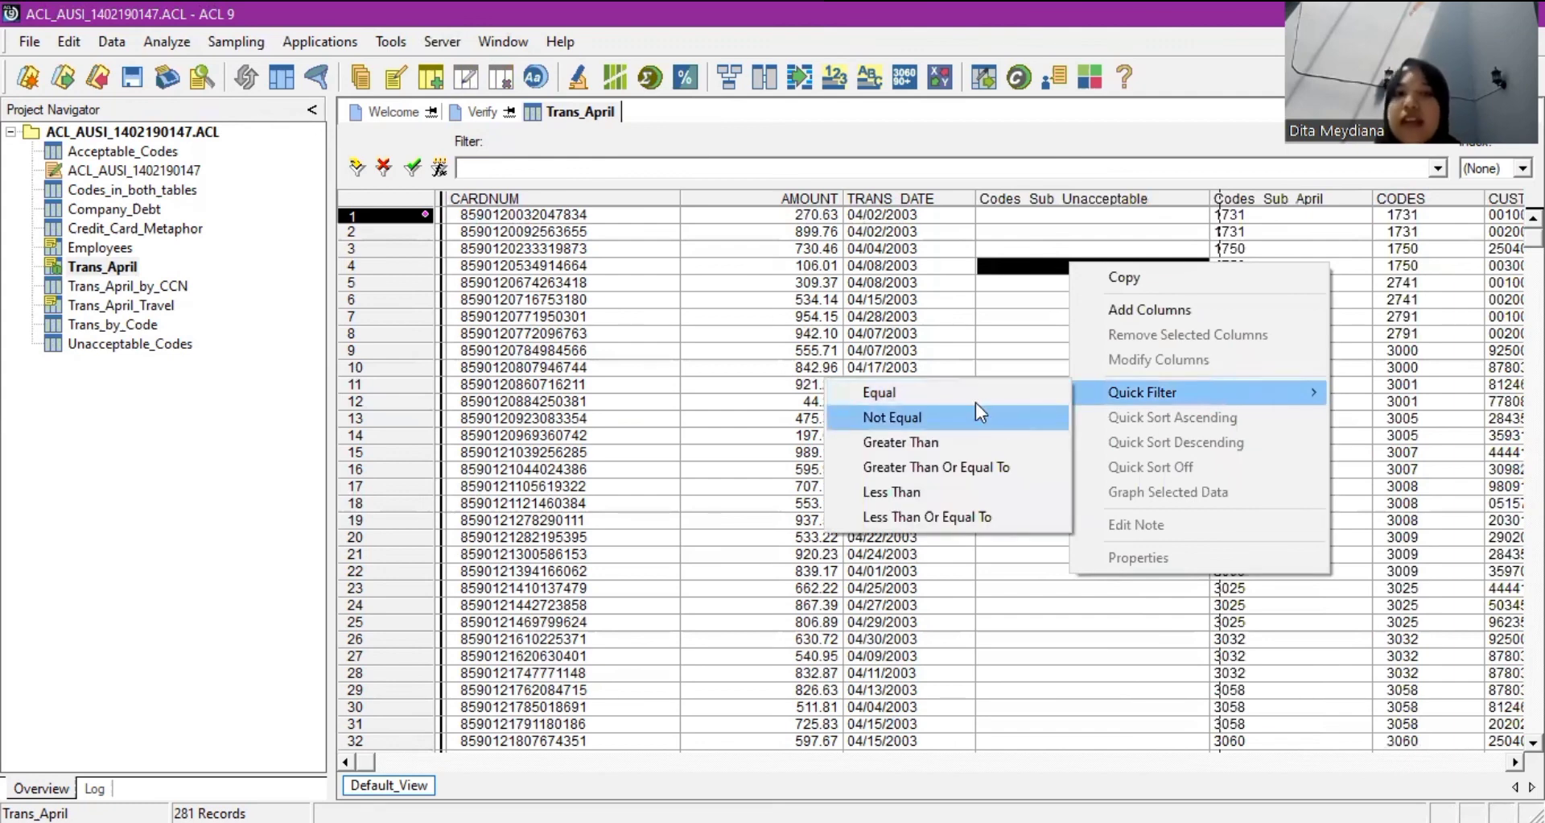
{"action": "left_click", "coordinate": [977, 411]}
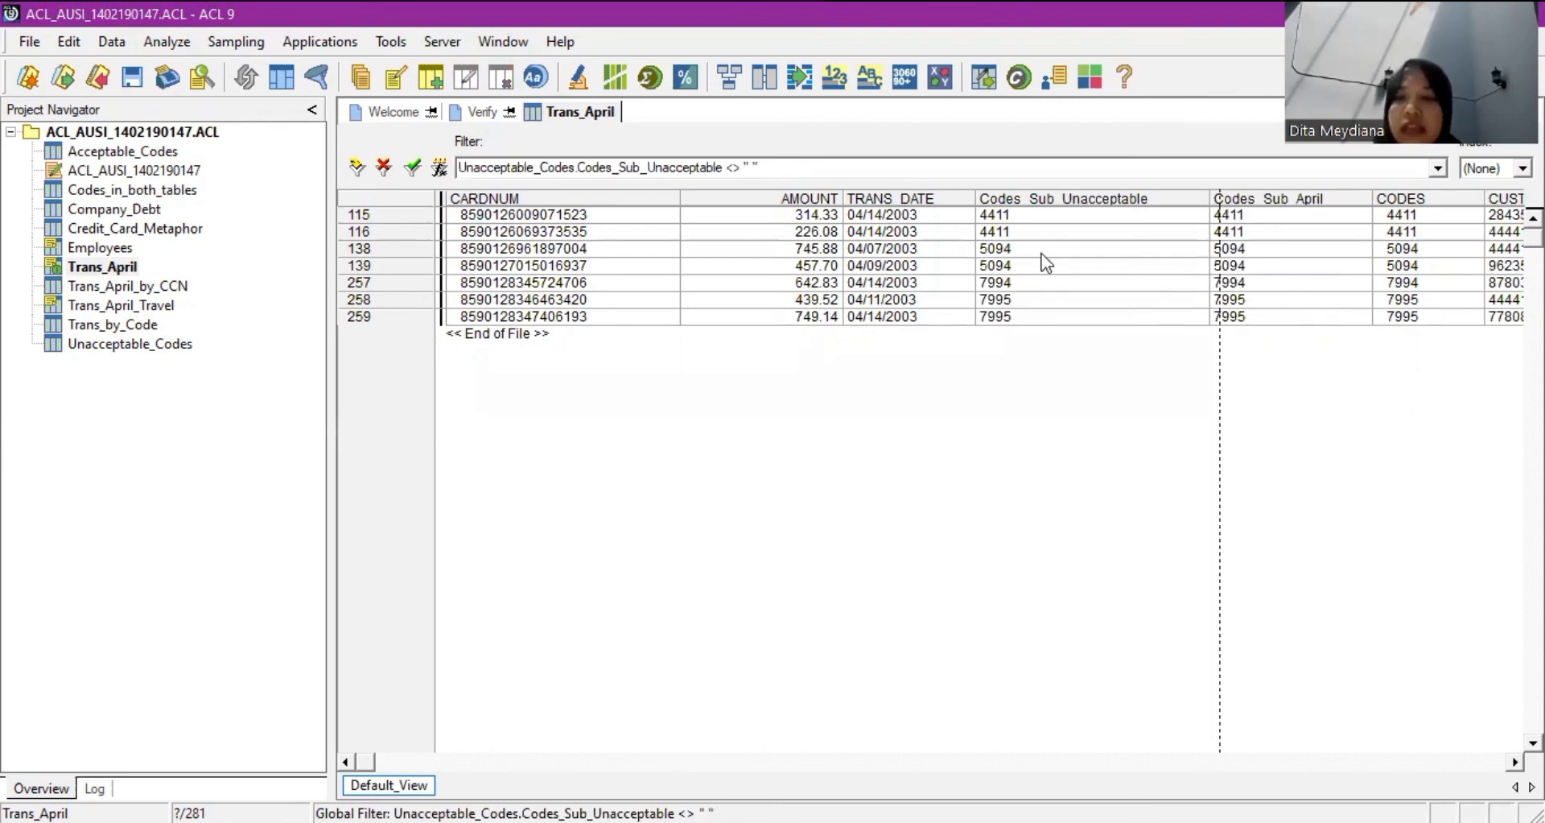
{"action": "right_click", "coordinate": [1302, 205]}
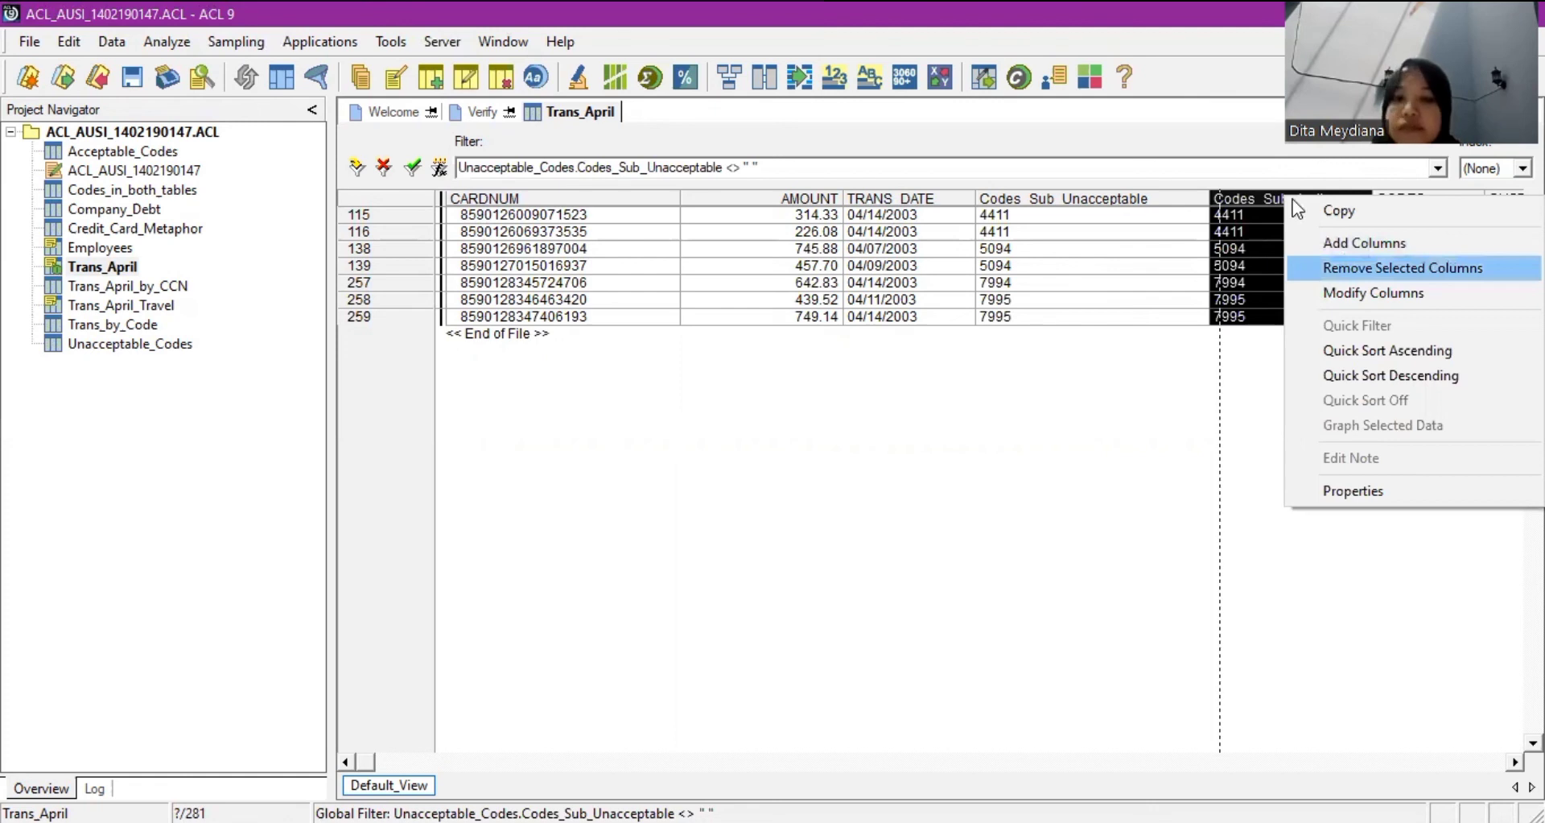
Remove the Codes_Sub_April (CODES) column from the filtered Trans_April view.
{"action": "left_click", "coordinate": [1349, 268]}
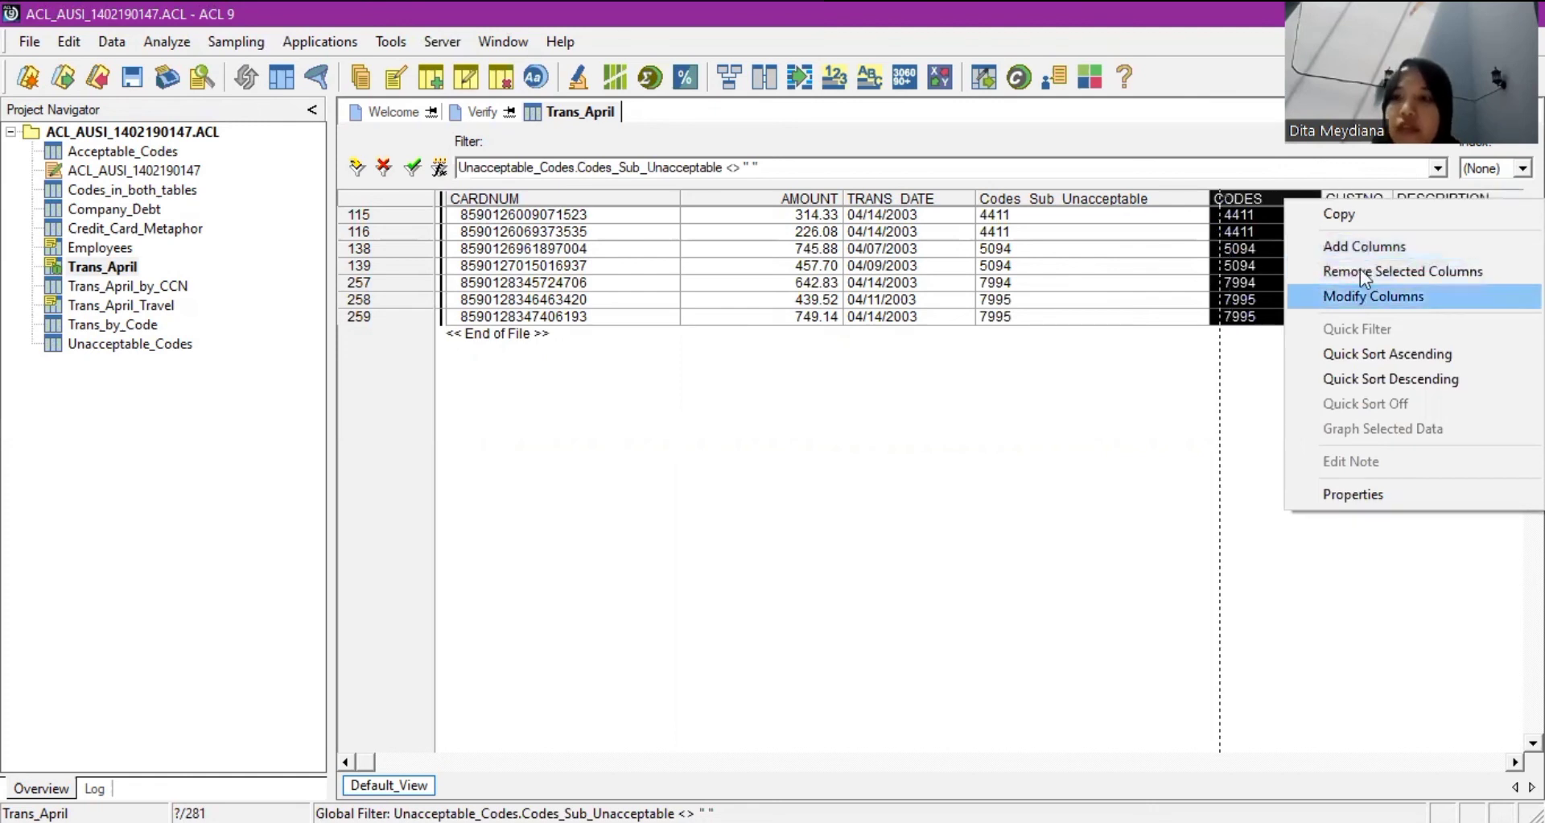
{"action": "key", "text": "Up"}
{"action": "key", "text": "Up"}
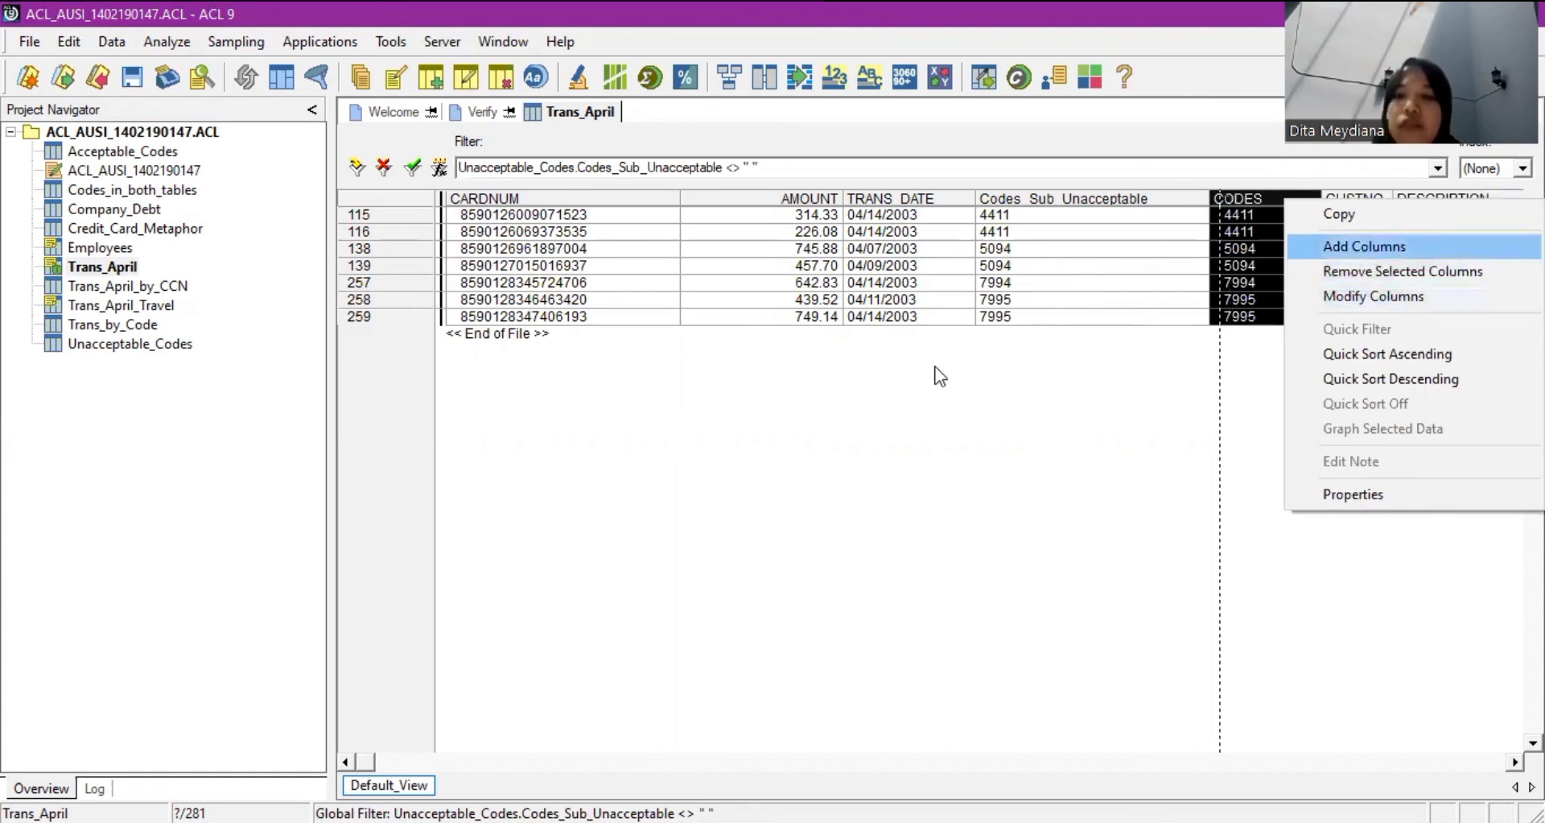
{"action": "key", "text": "Down"}
{"action": "key", "text": "Return"}
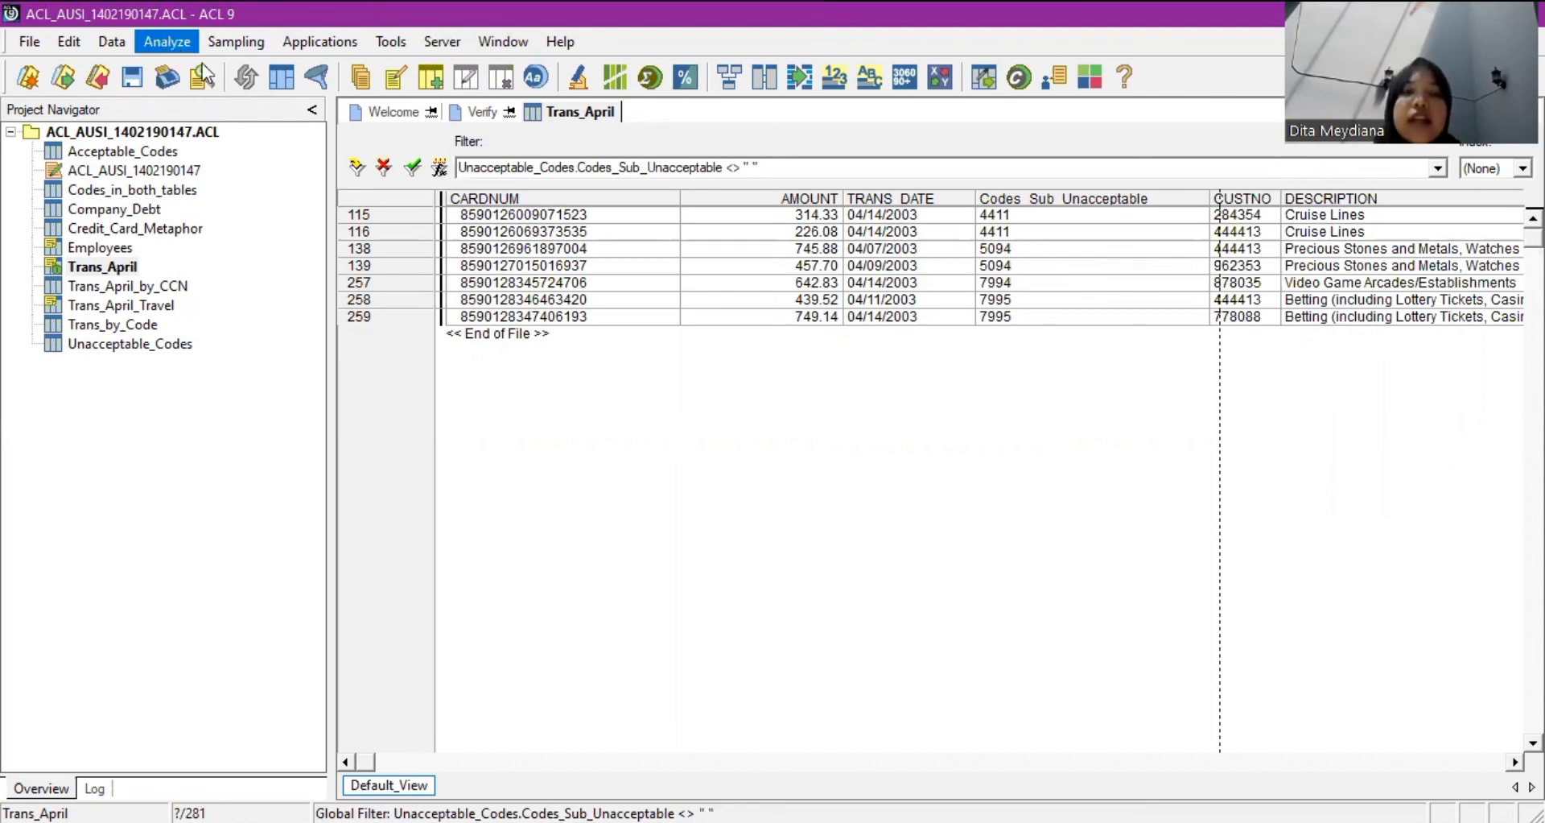
Cancel the Count Records dialog, then open Total Fields with AMOUNT selected.
{"action": "left_click", "coordinate": [167, 41]}
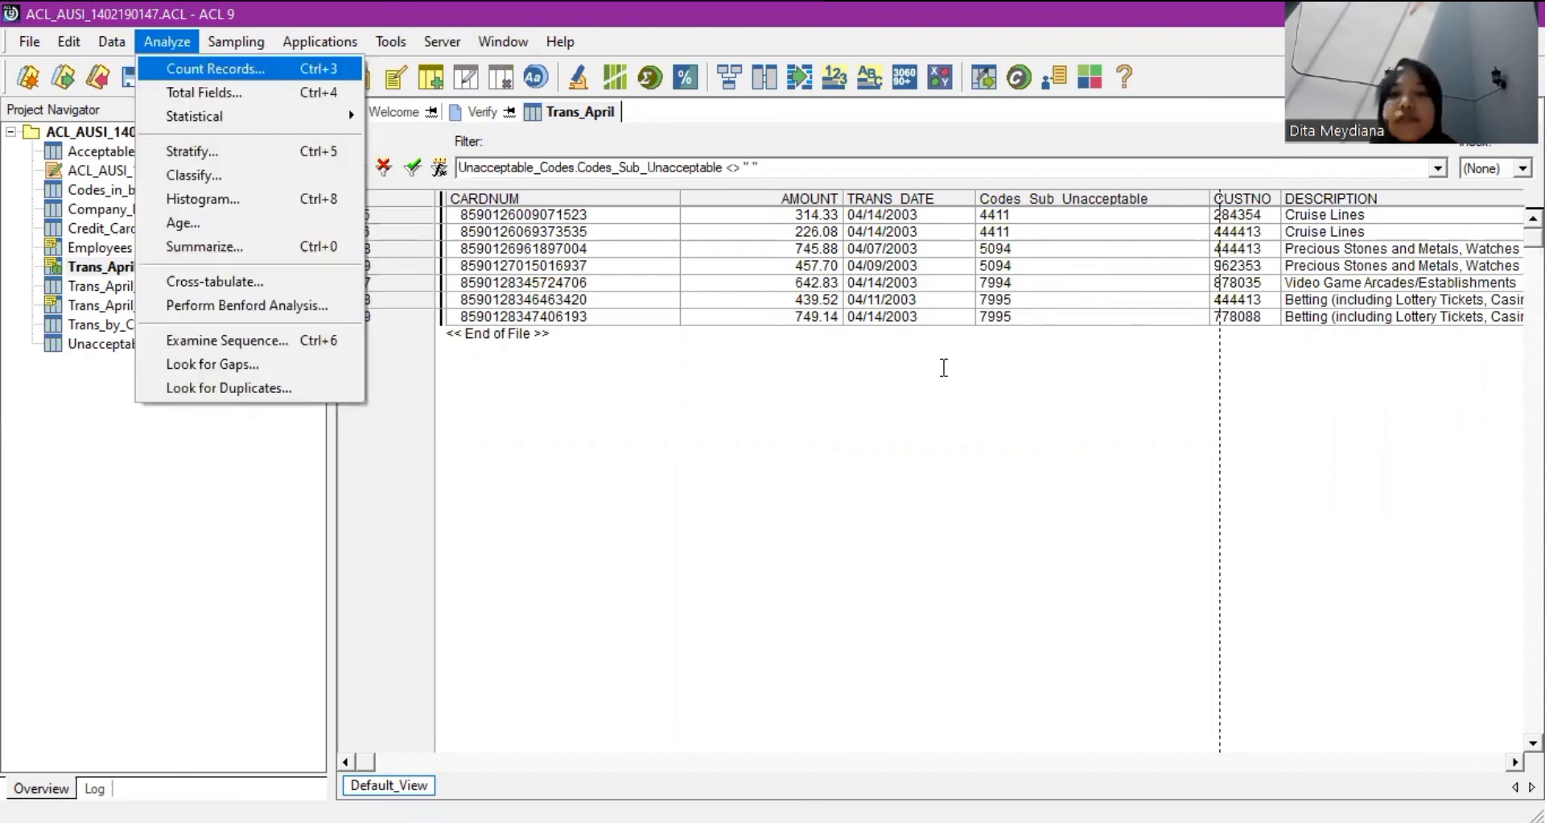
{"action": "key", "text": "Return"}
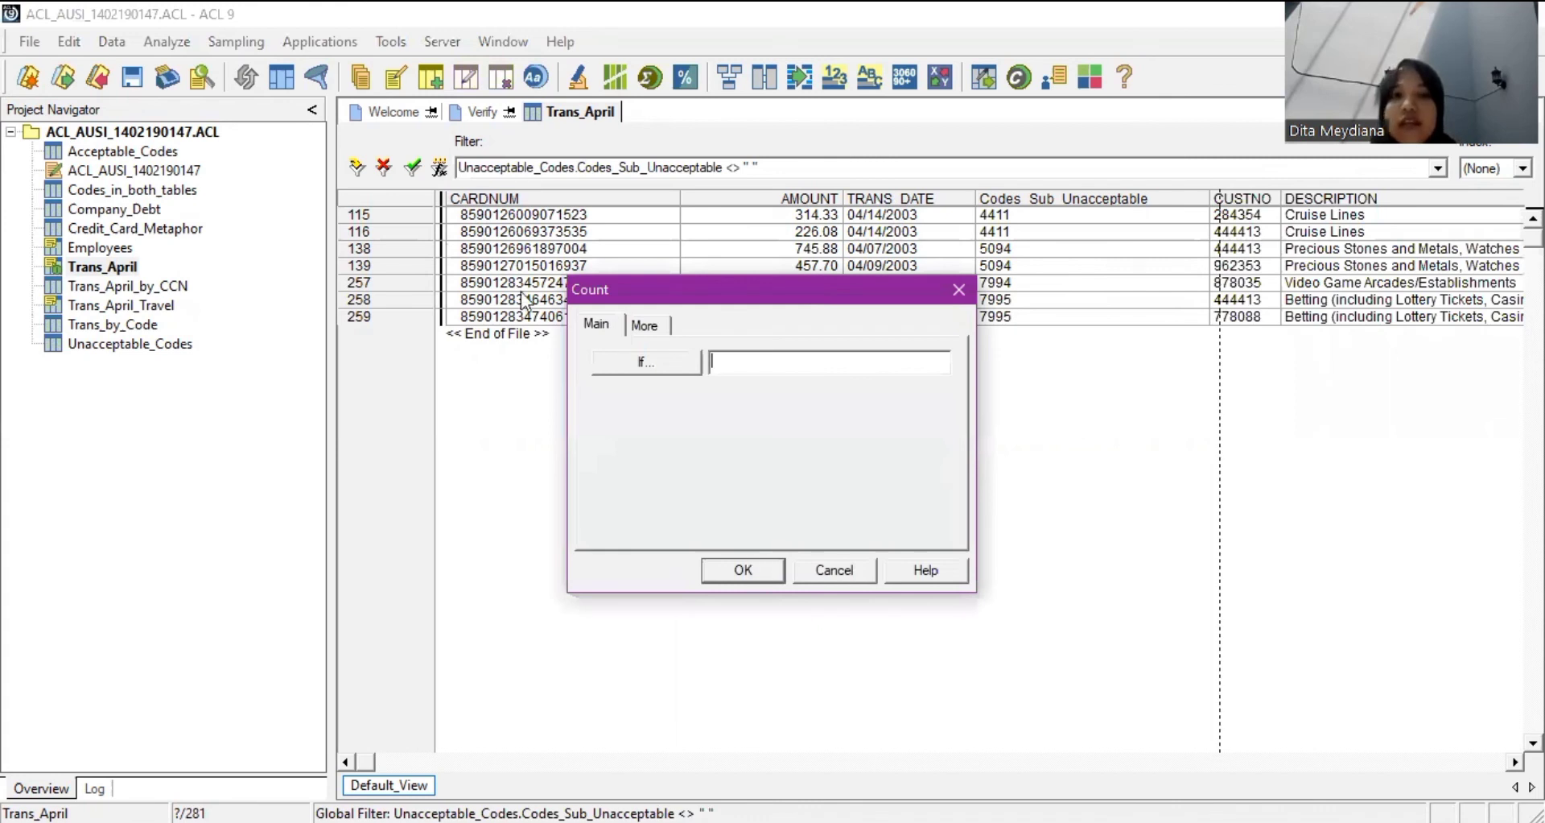
{"action": "key", "text": "Return"}
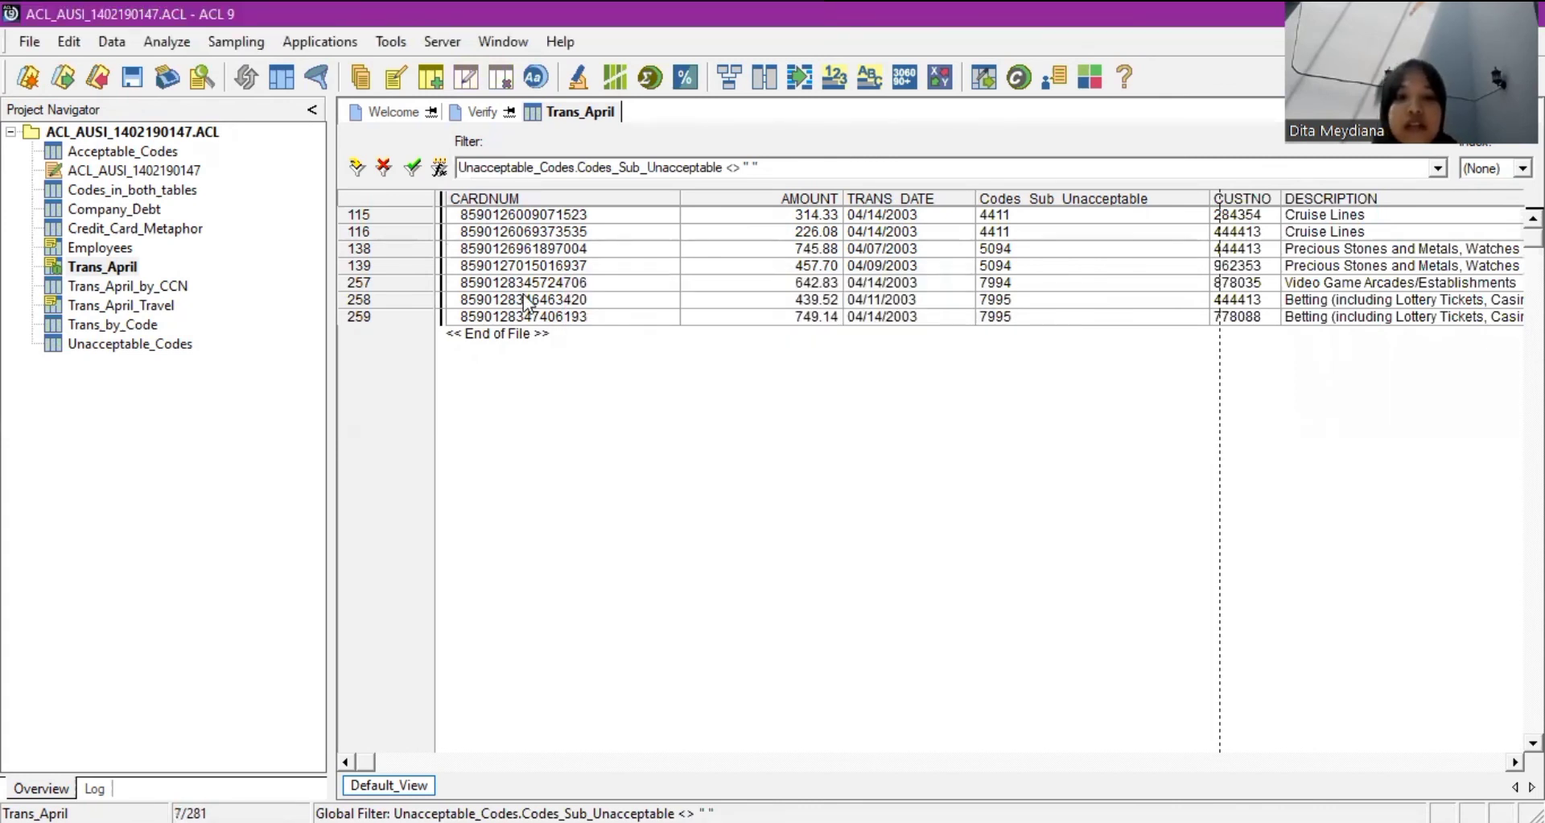
{"action": "left_click", "coordinate": [761, 301]}
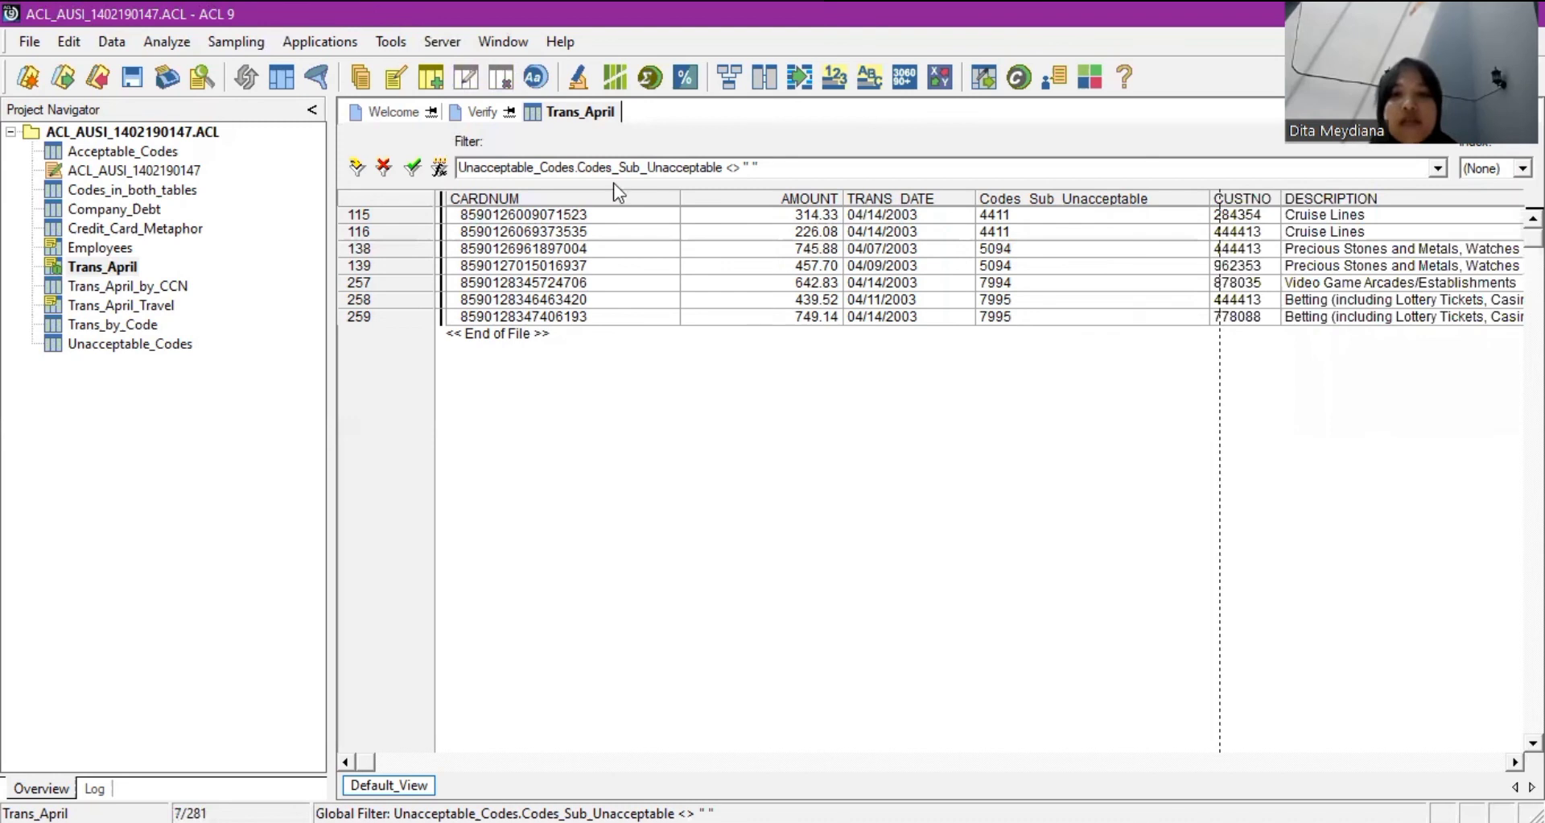
{"action": "left_click", "coordinate": [165, 44]}
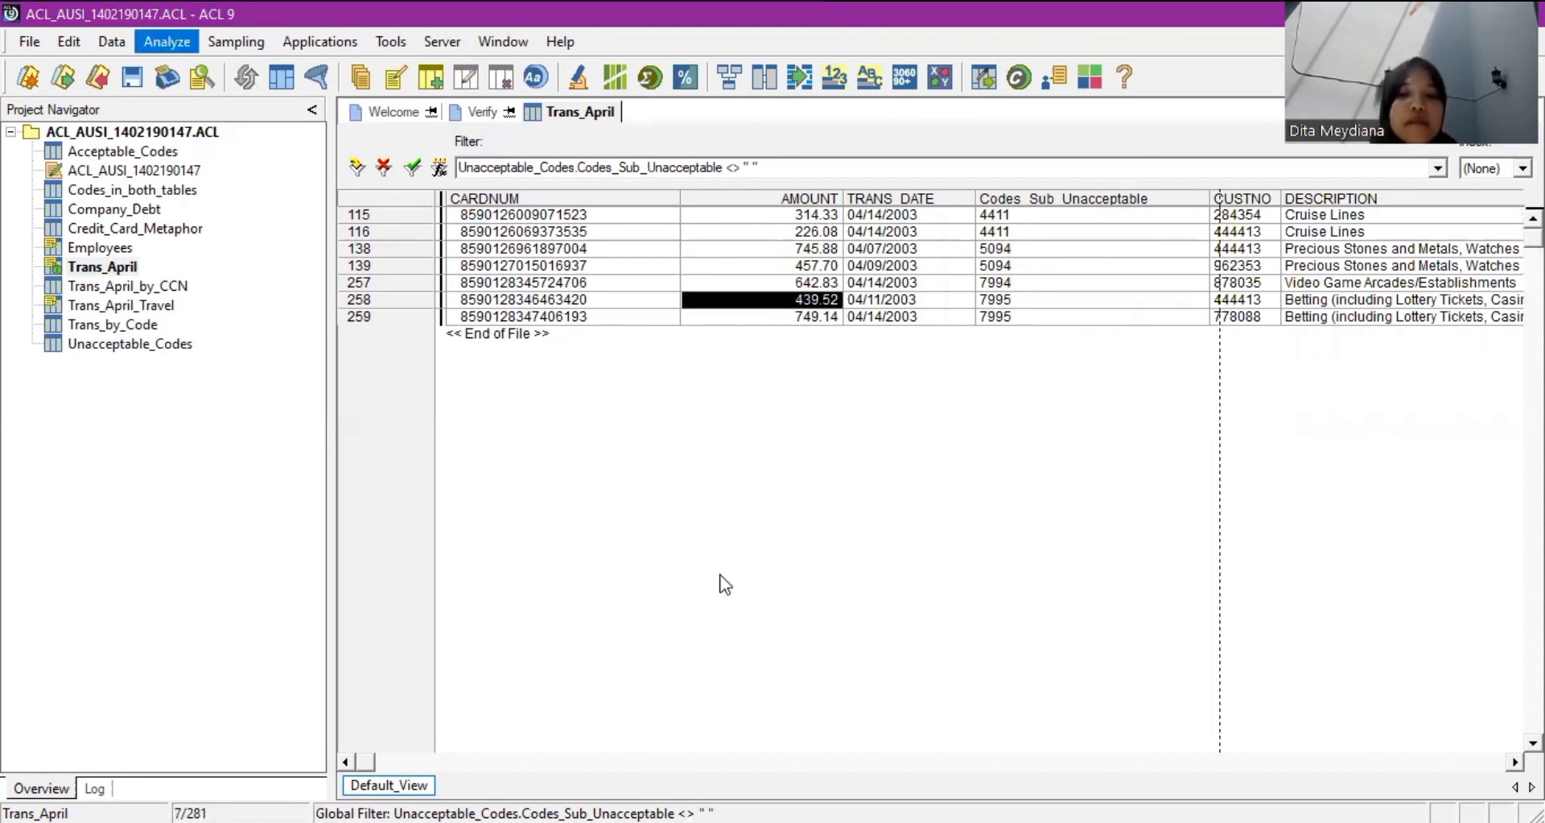
{"action": "left_click", "coordinate": [615, 168]}
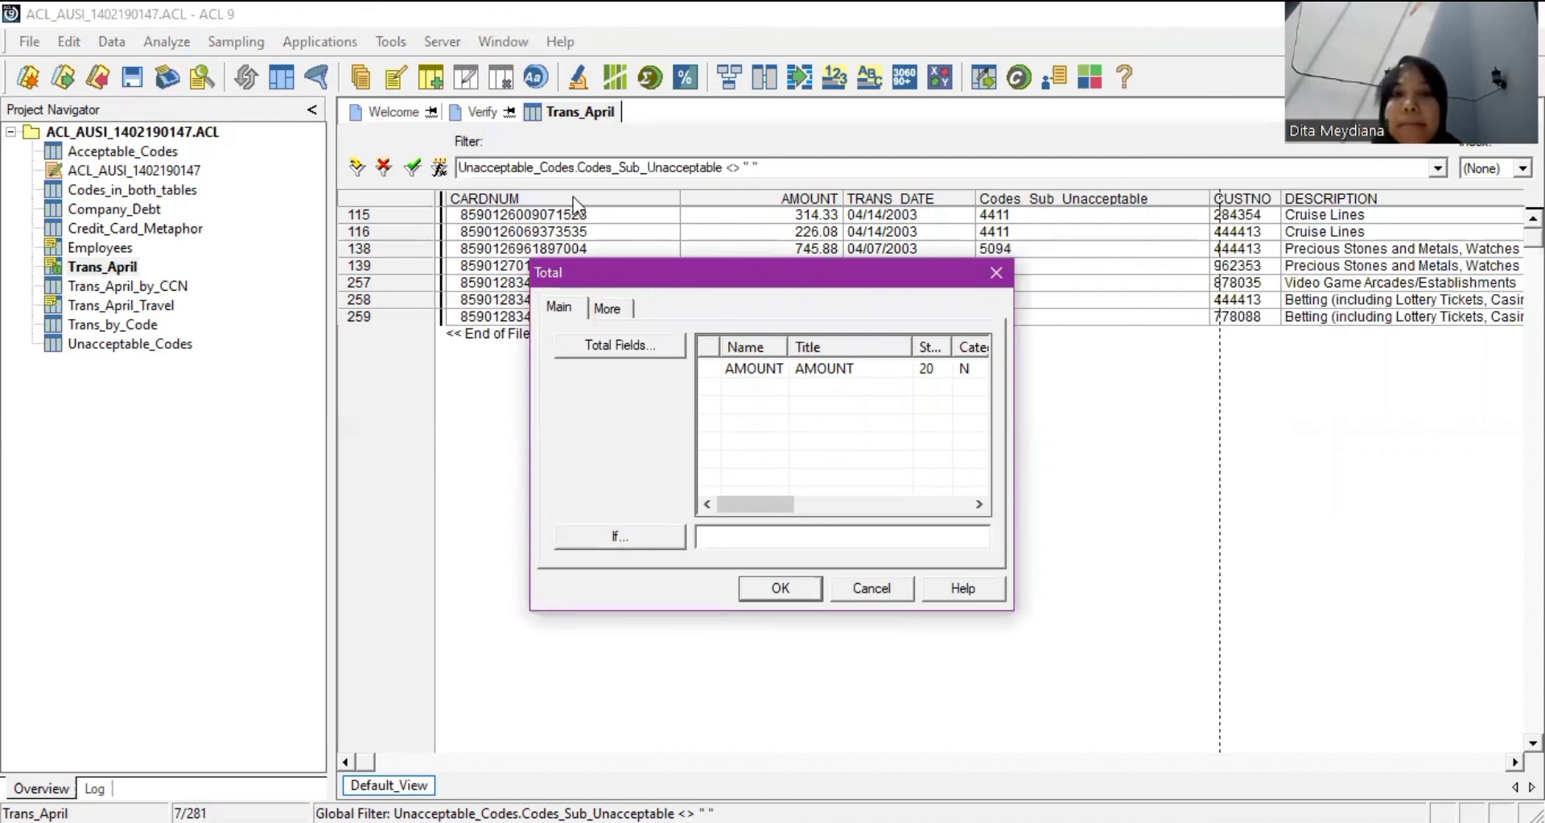
Cancel the Total dialog, then run Count Records on the Codes_Sub_Unacceptable column of Trans_April.
{"action": "key", "text": "Escape"}
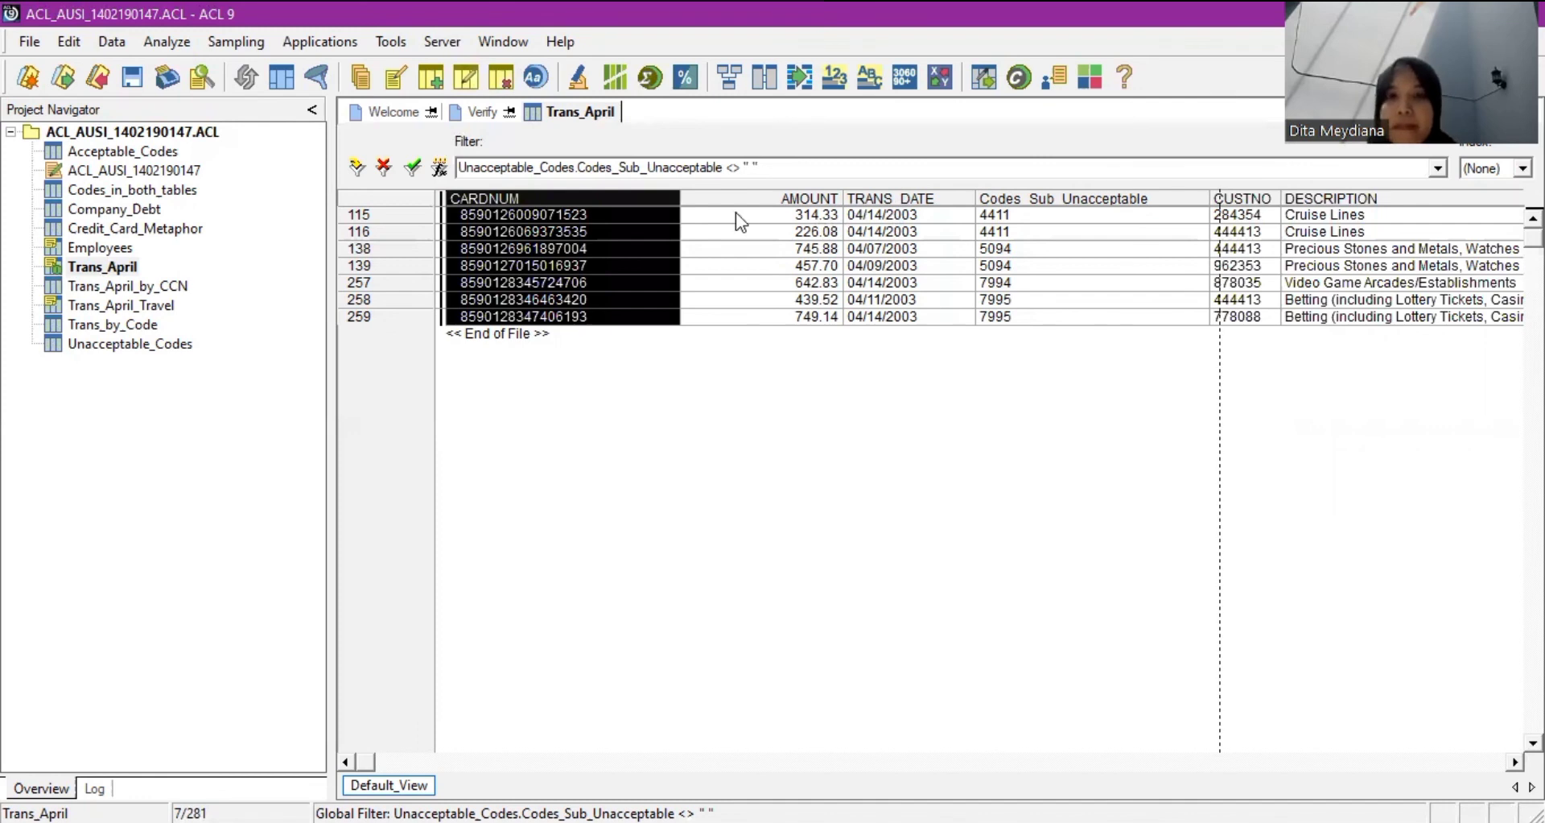
{"action": "scroll", "coordinate": [964, 228], "scroll_direction": "right", "scroll_amount": 1}
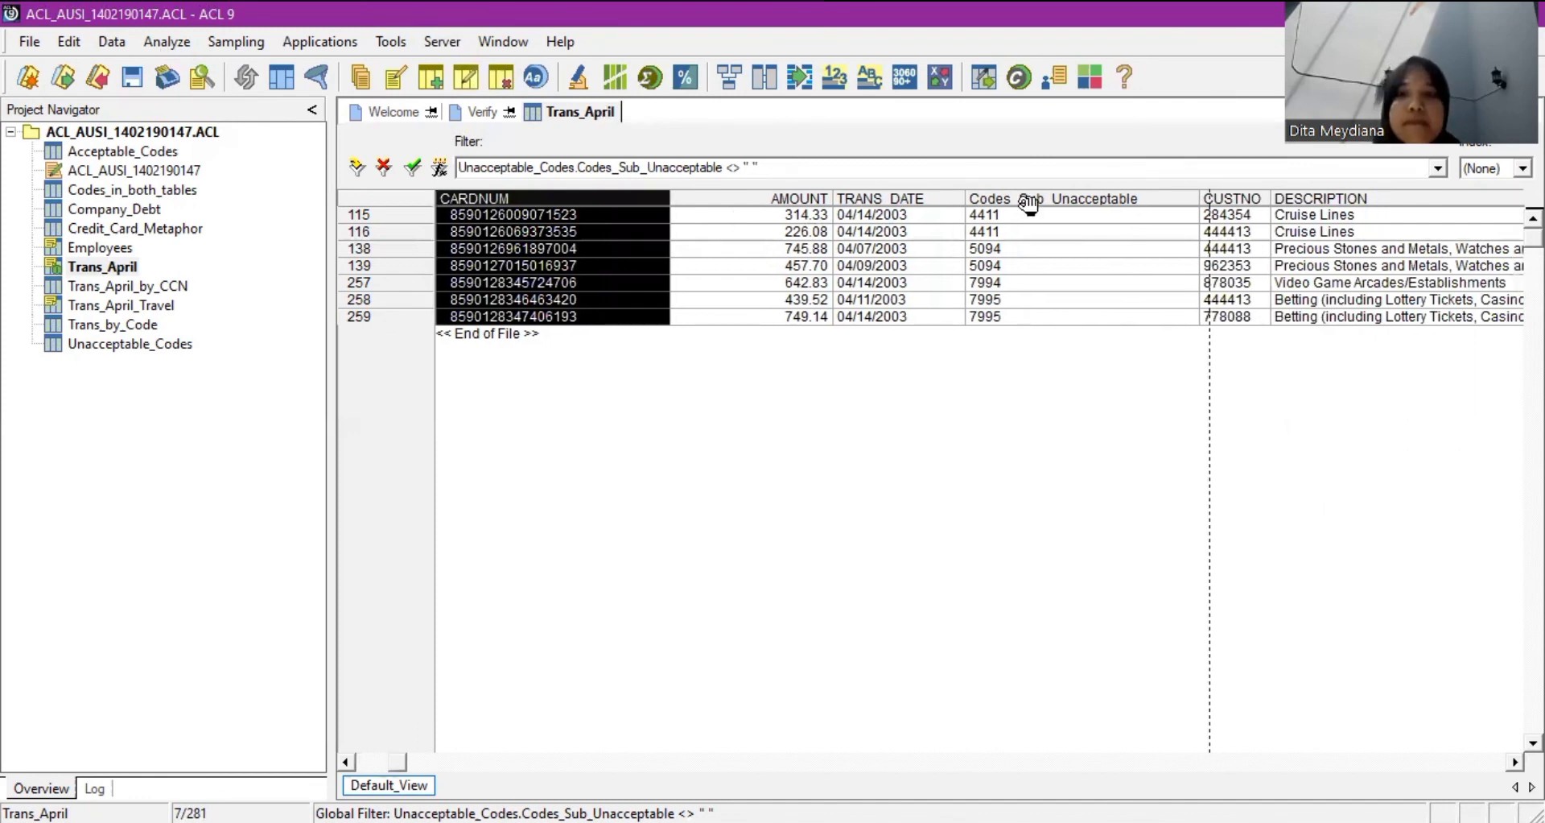
{"action": "key", "text": "Right"}
{"action": "key", "text": "Right"}
{"action": "key", "text": "Right"}
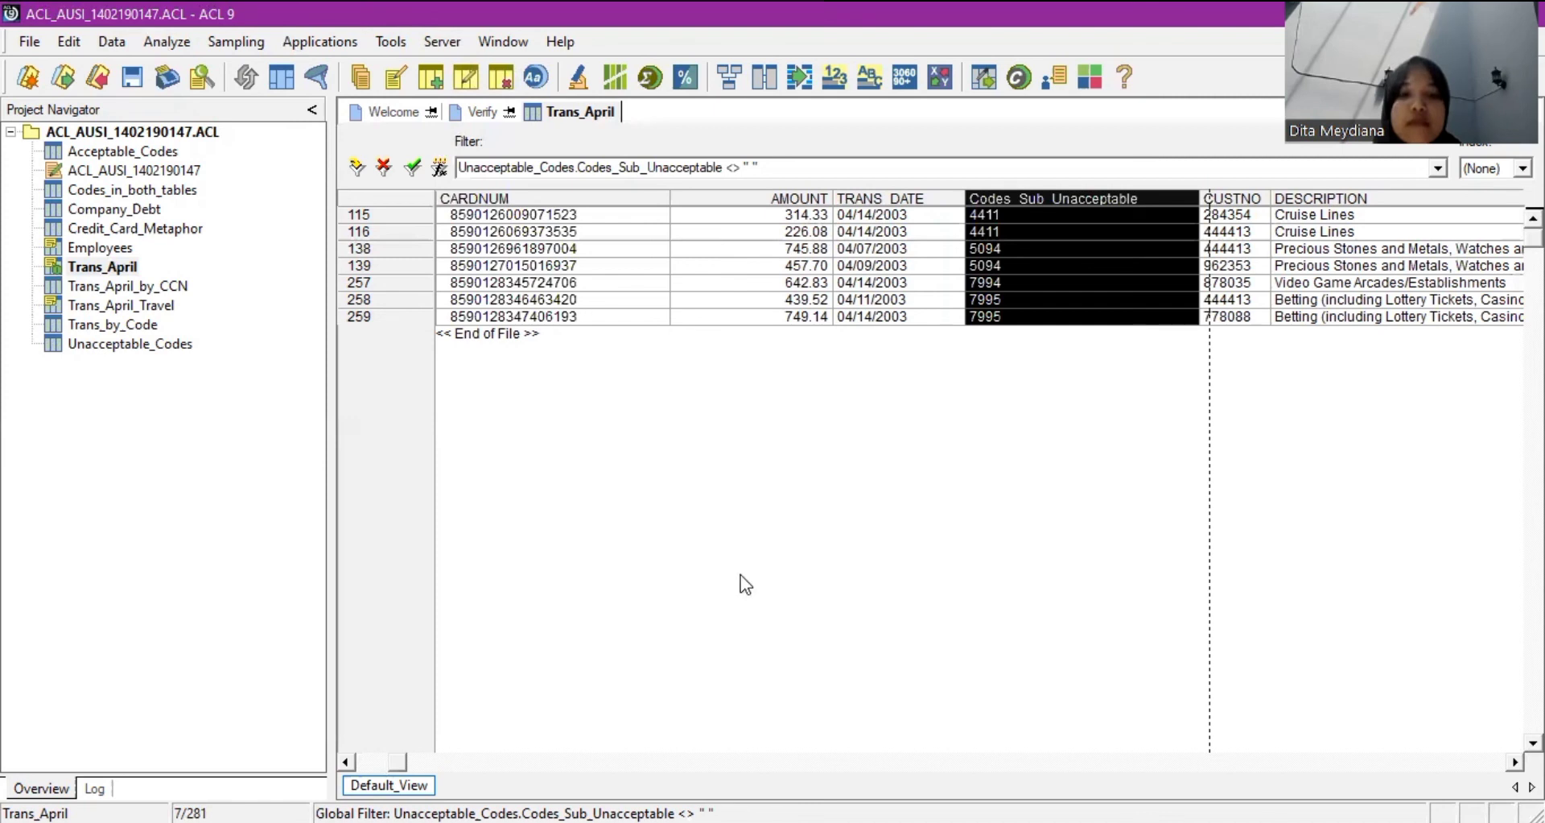
{"action": "key", "text": "ctrl+3"}
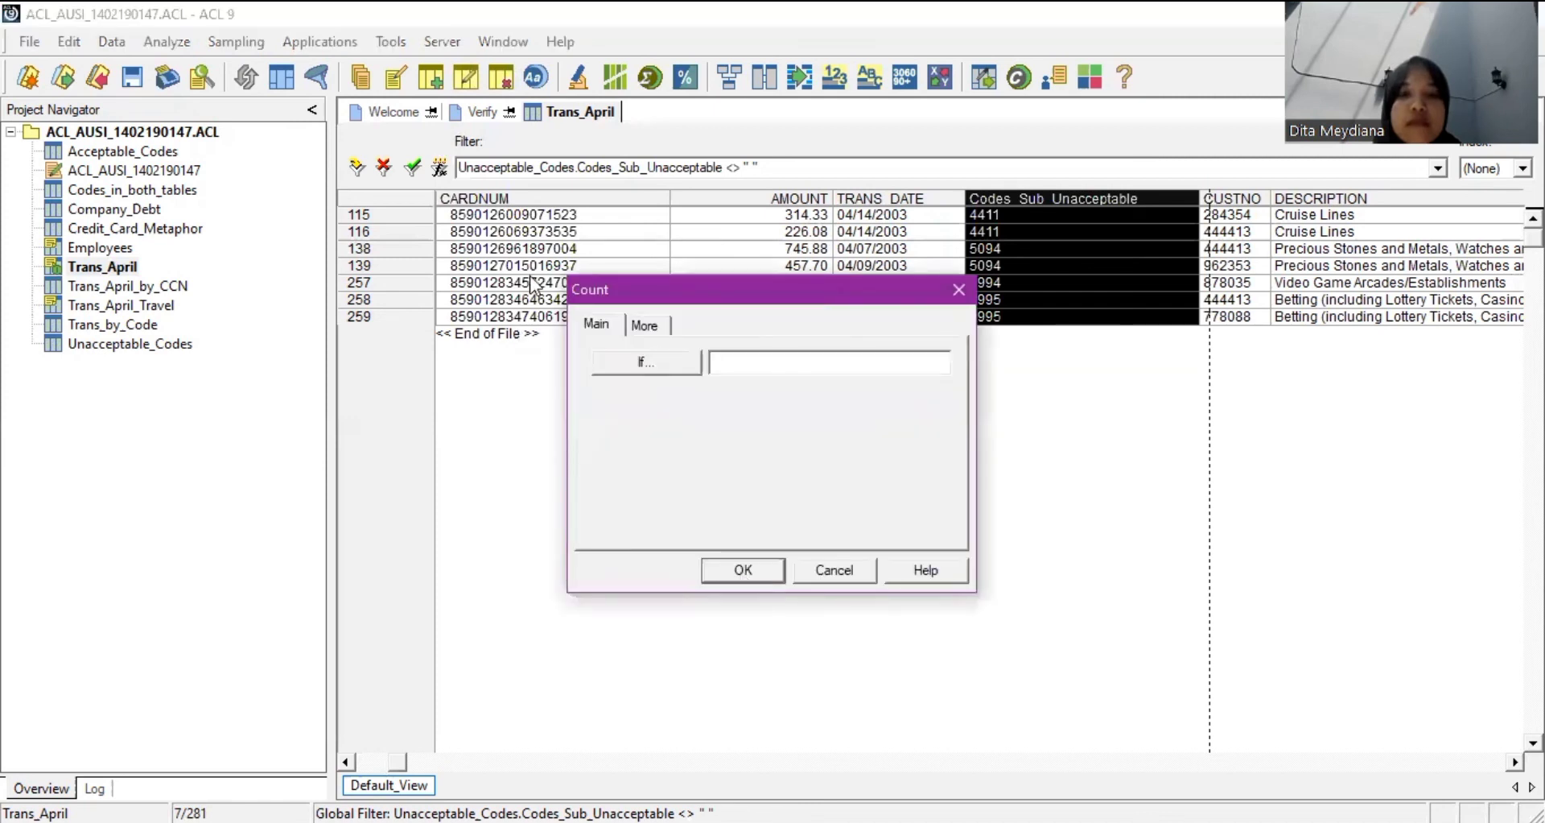
{"action": "left_click", "coordinate": [744, 570]}
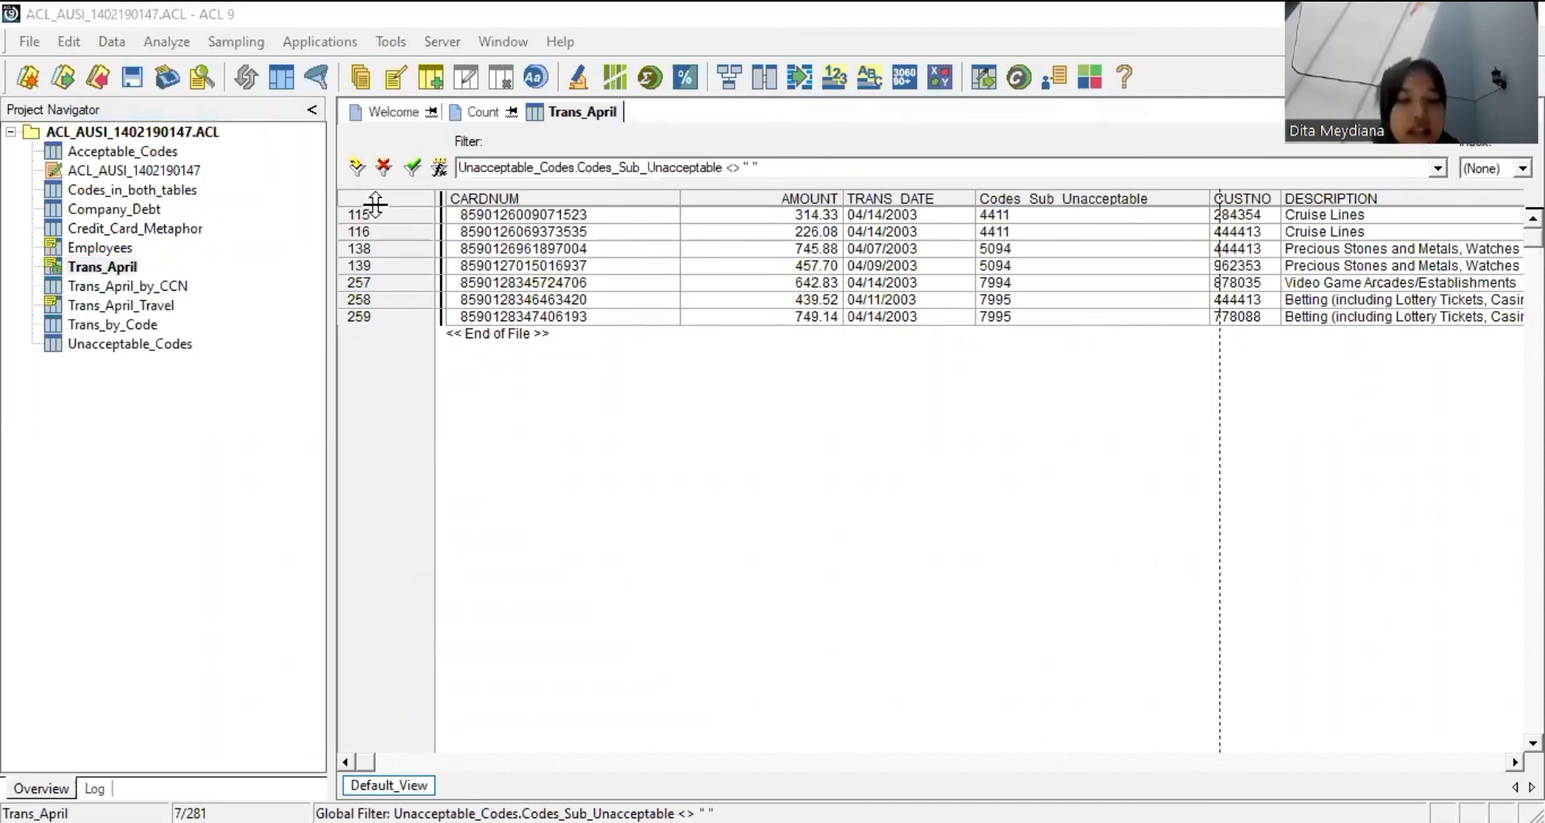
{"action": "left_click", "coordinate": [775, 408]}
{"action": "left_click", "coordinate": [774, 408]}
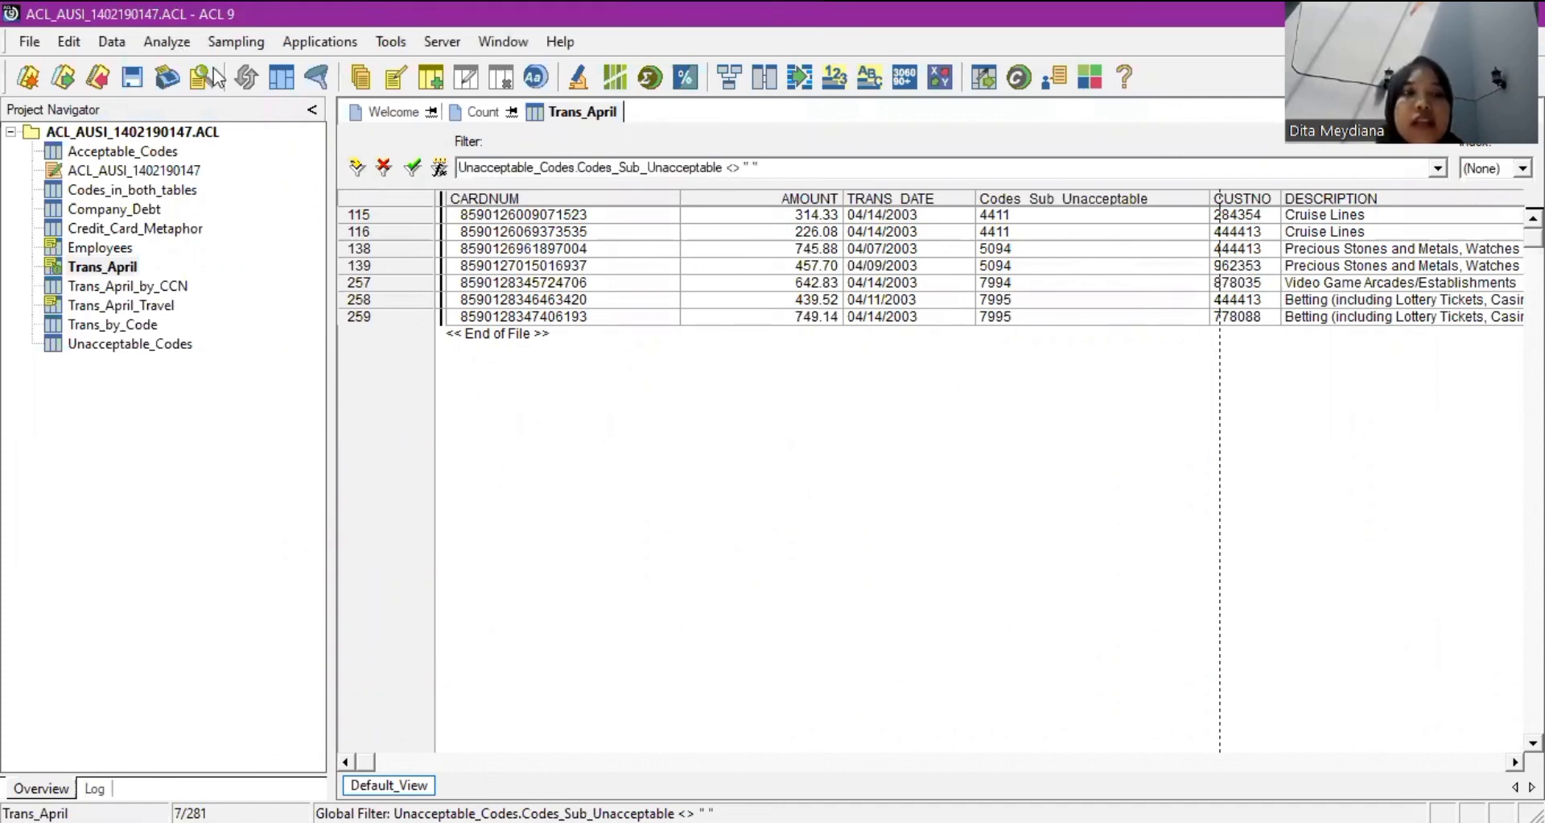
{"action": "key", "text": "alt+a"}
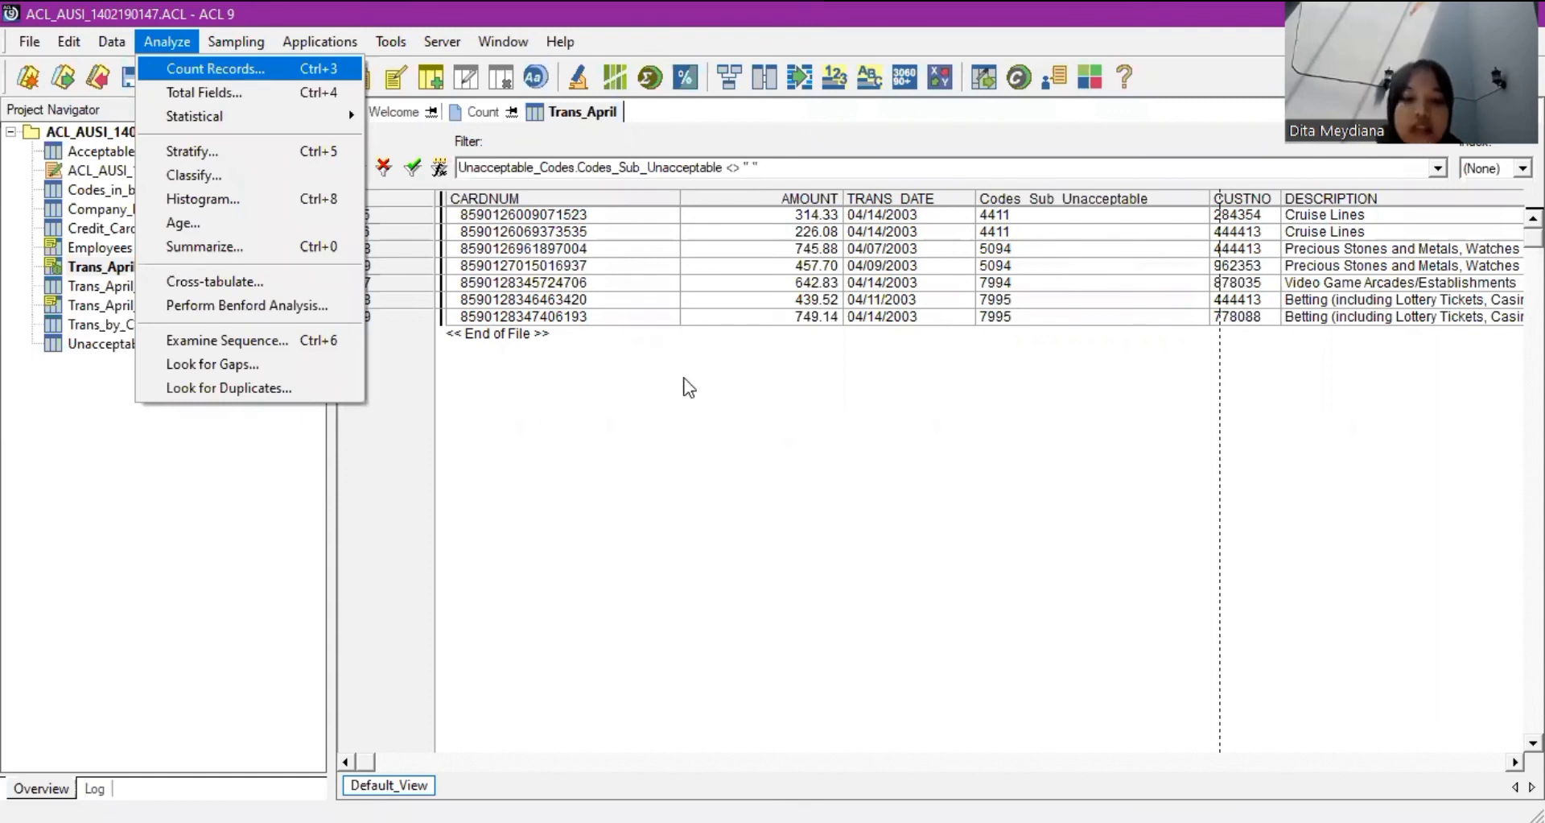
Count Trans_April records where Codes_Sub_Unacceptable is not blank, giving 7 records.
{"action": "key", "text": "Return"}
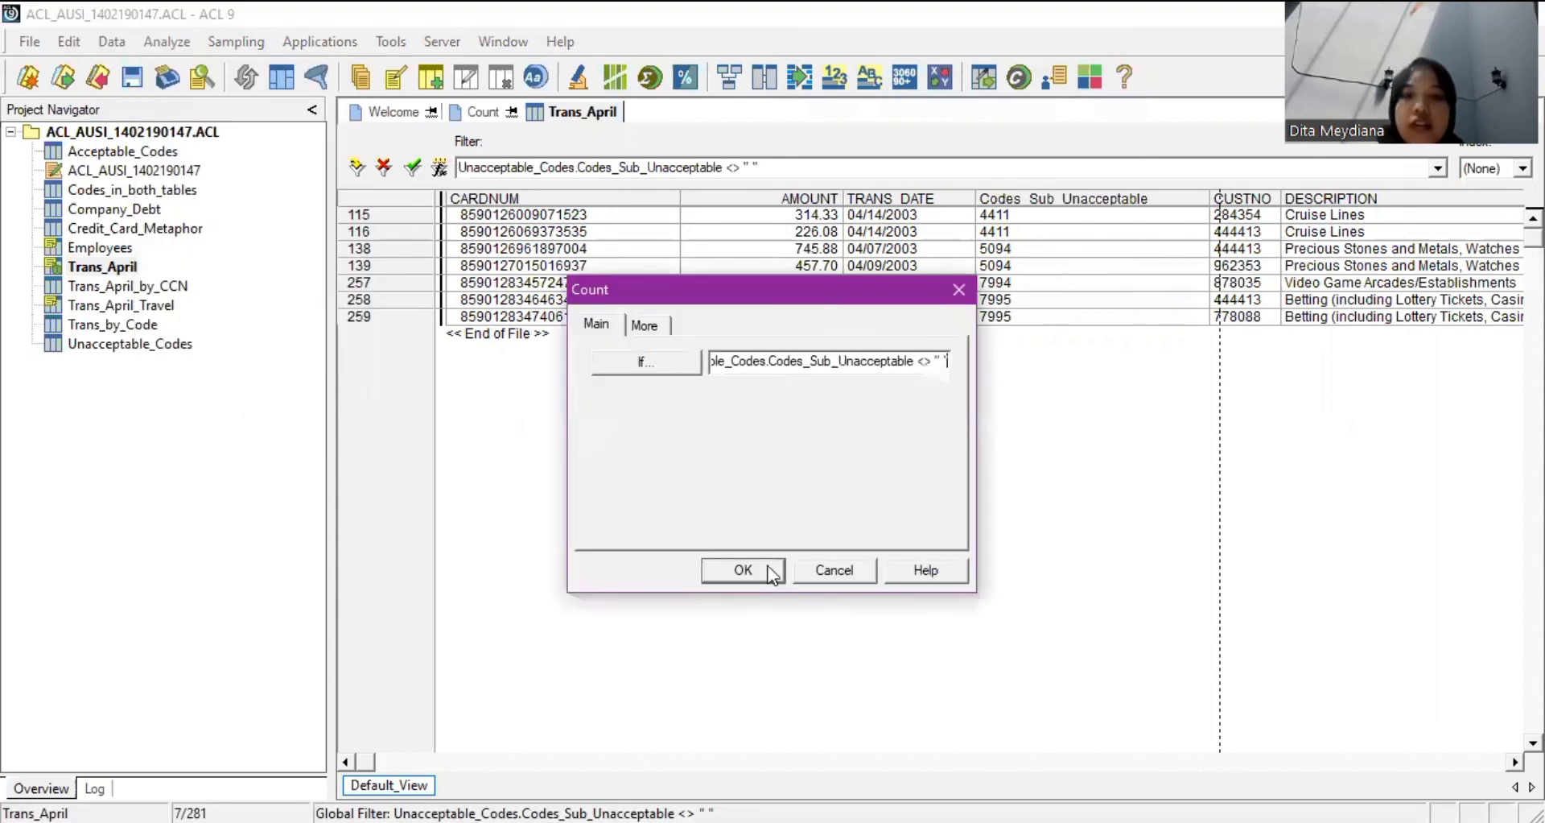
{"action": "left_click", "coordinate": [775, 568]}
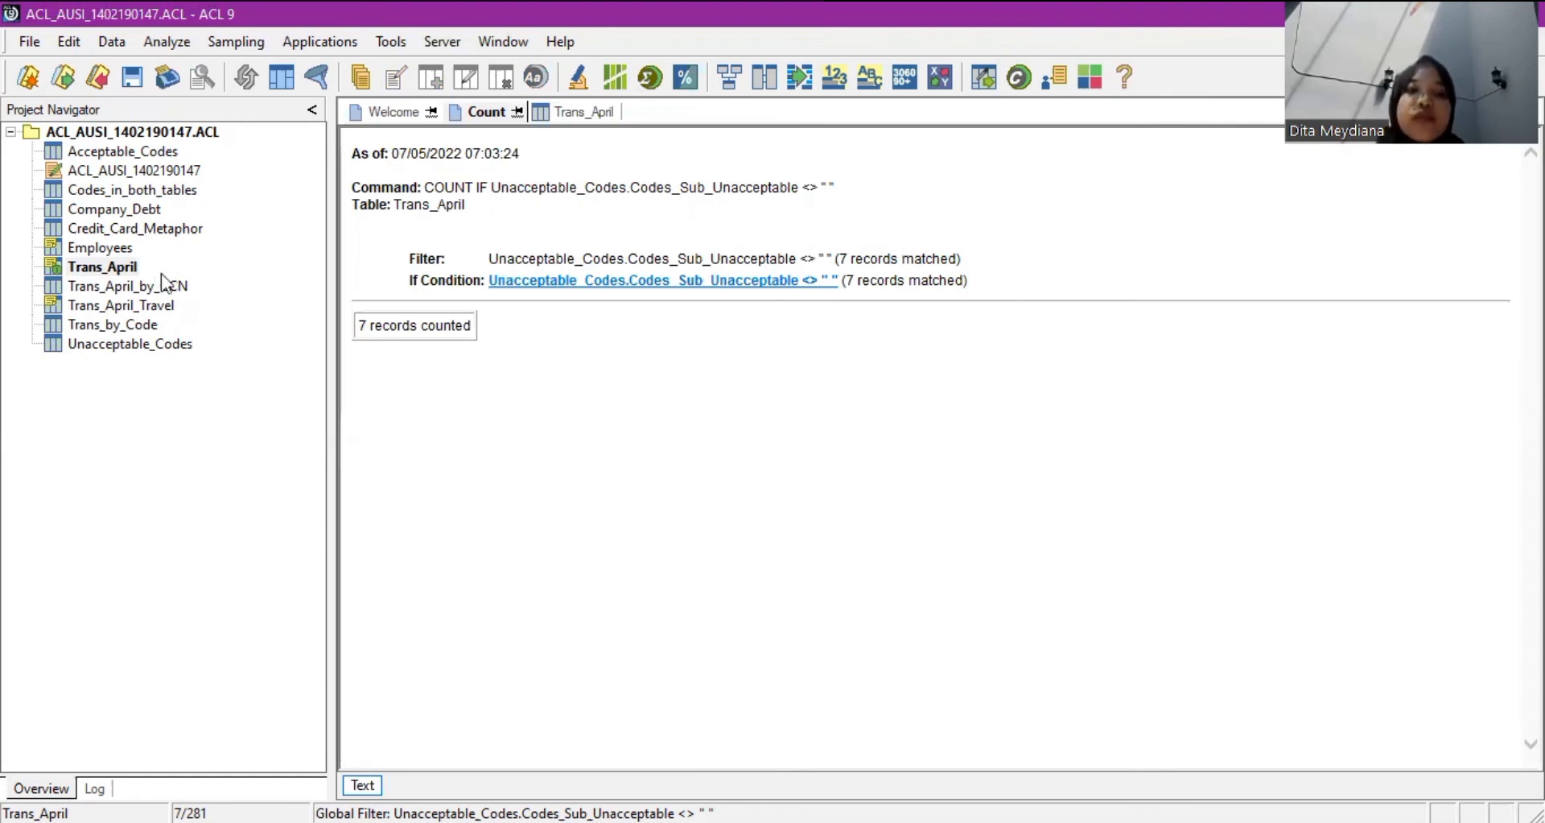
{"action": "left_click", "coordinate": [131, 265]}
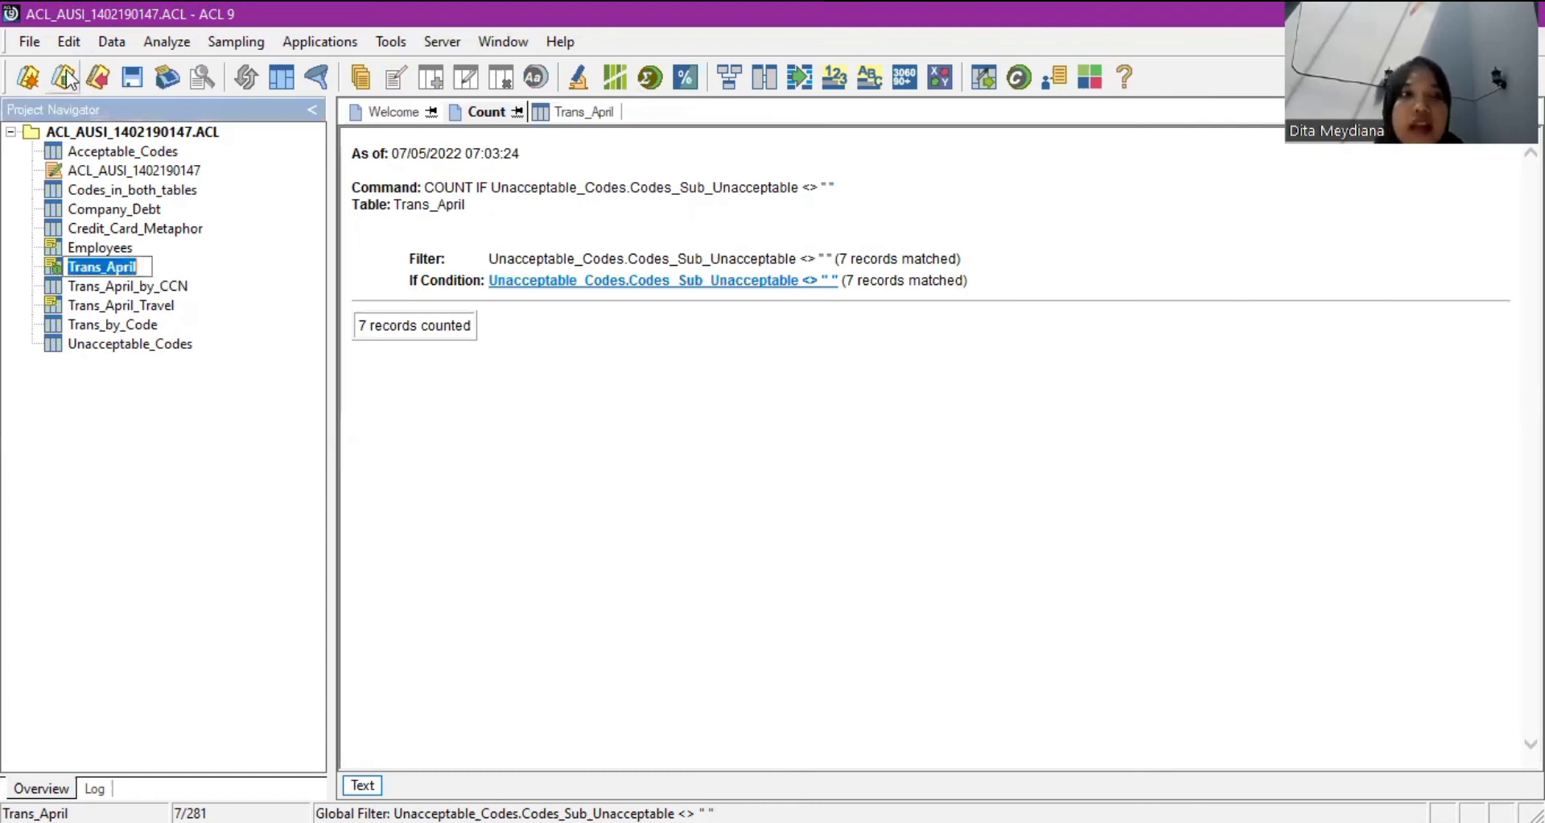
Extract the filtered Trans_April records into a new table named Trans_April_Unacceptable.
{"action": "left_click", "coordinate": [104, 49]}
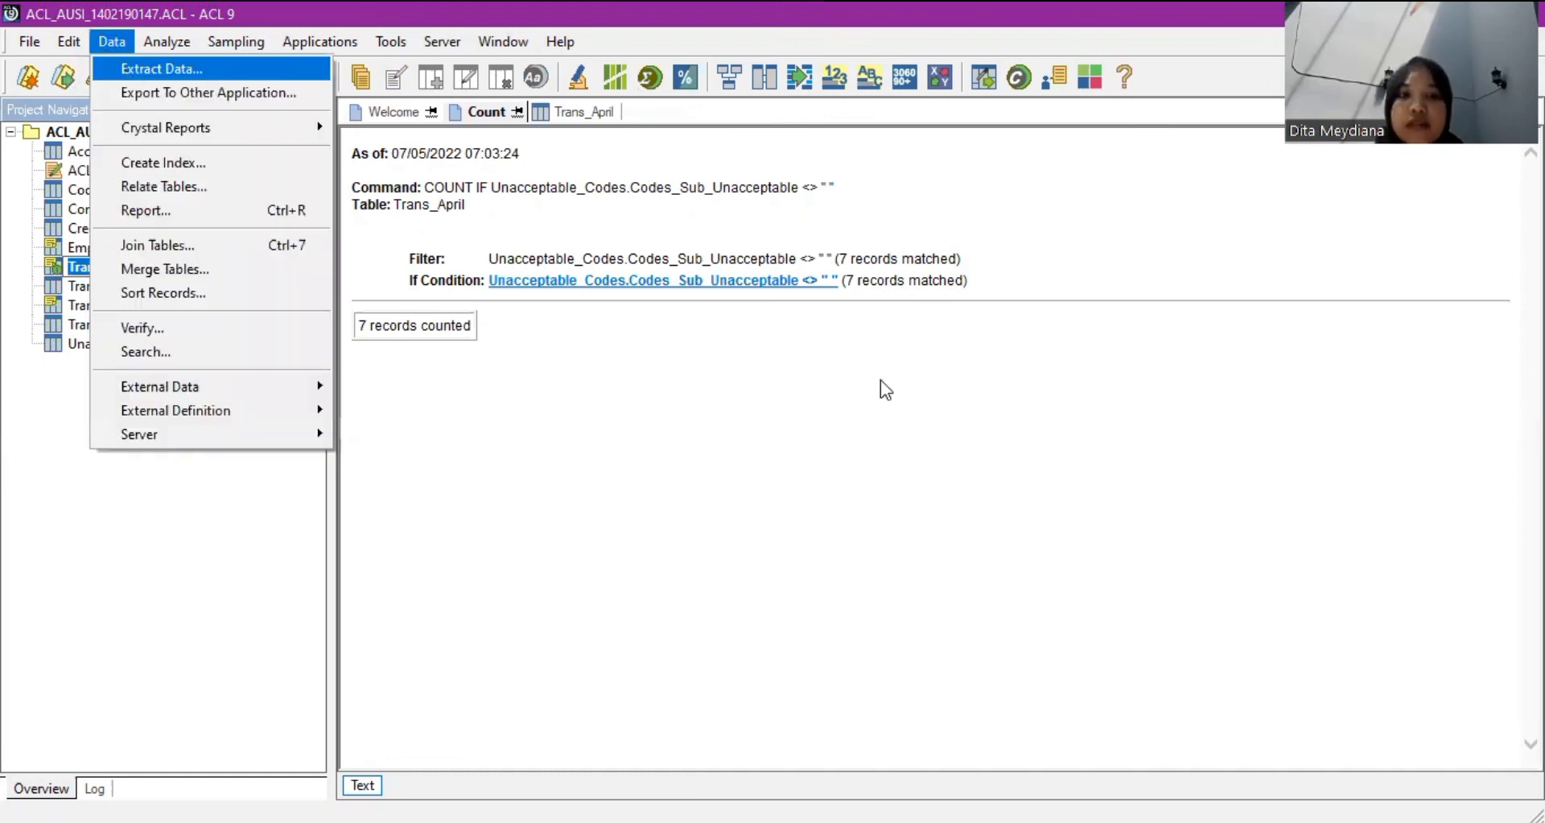
{"action": "key", "text": "Return"}
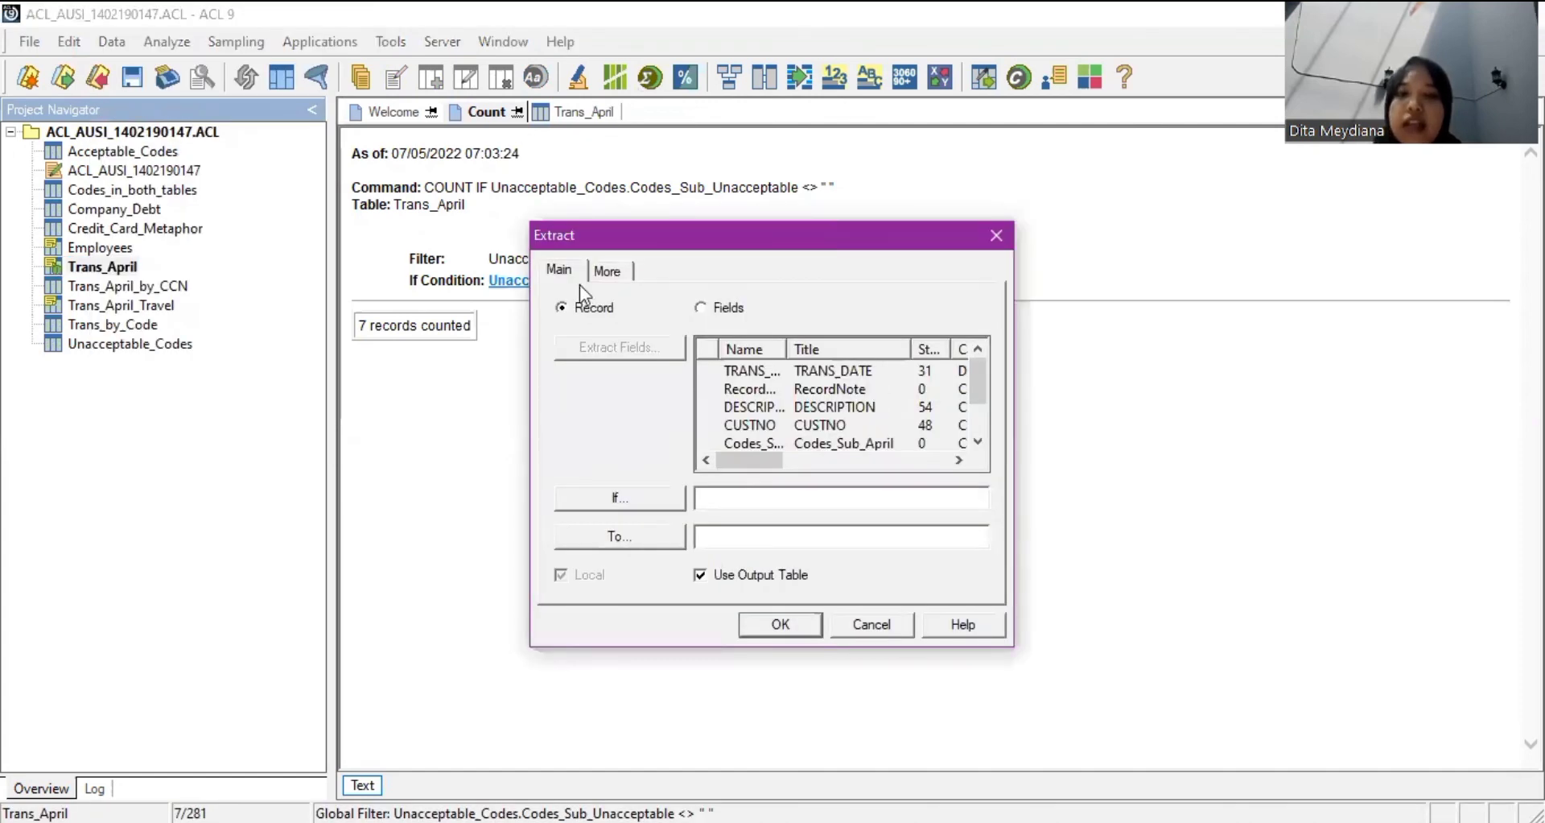
{"action": "left_click", "coordinate": [839, 535]}
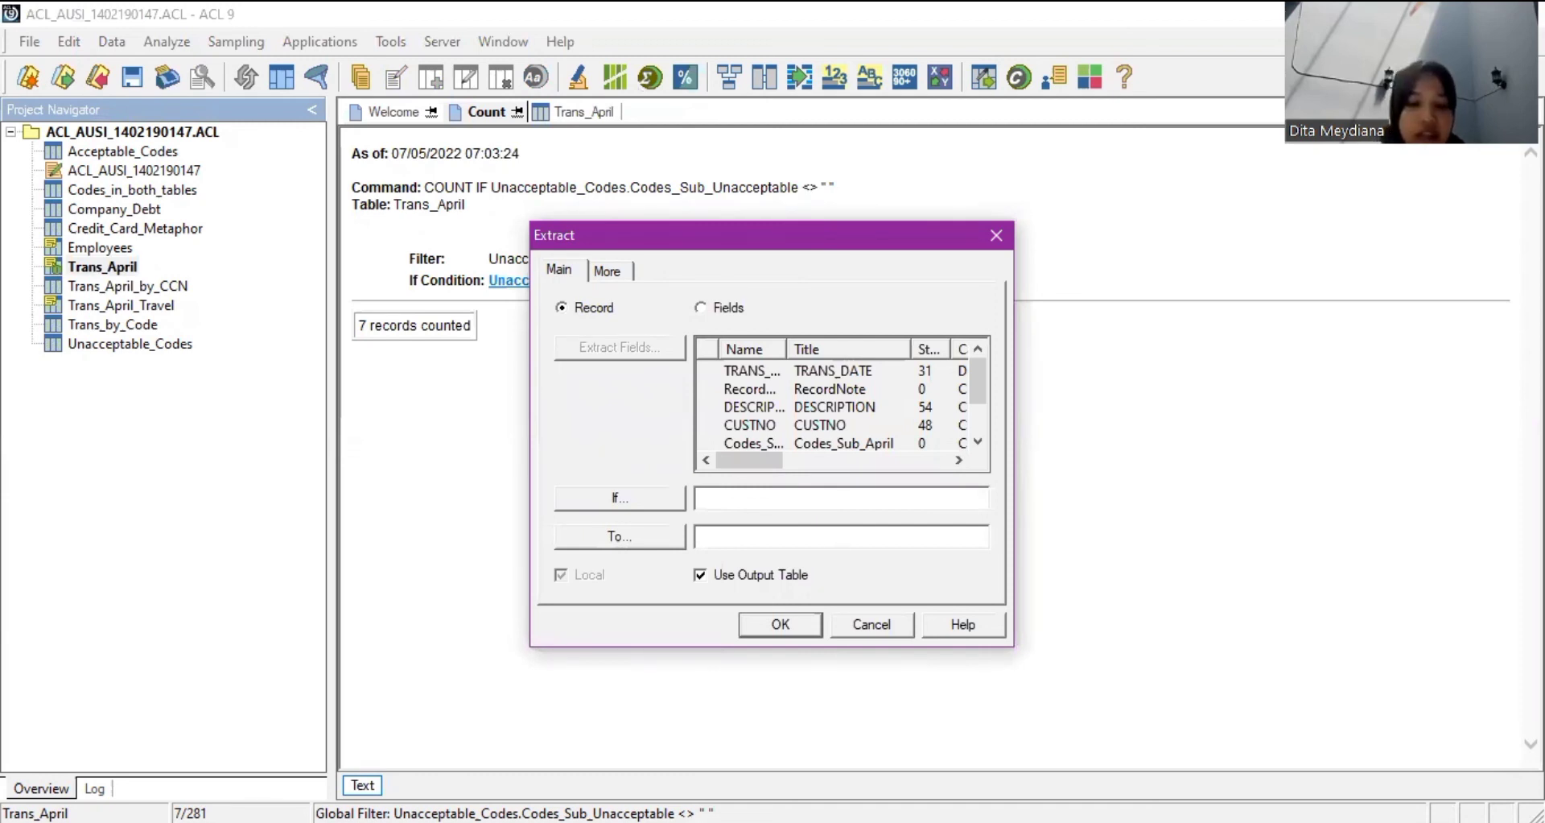
{"action": "type", "text": "Trans"}
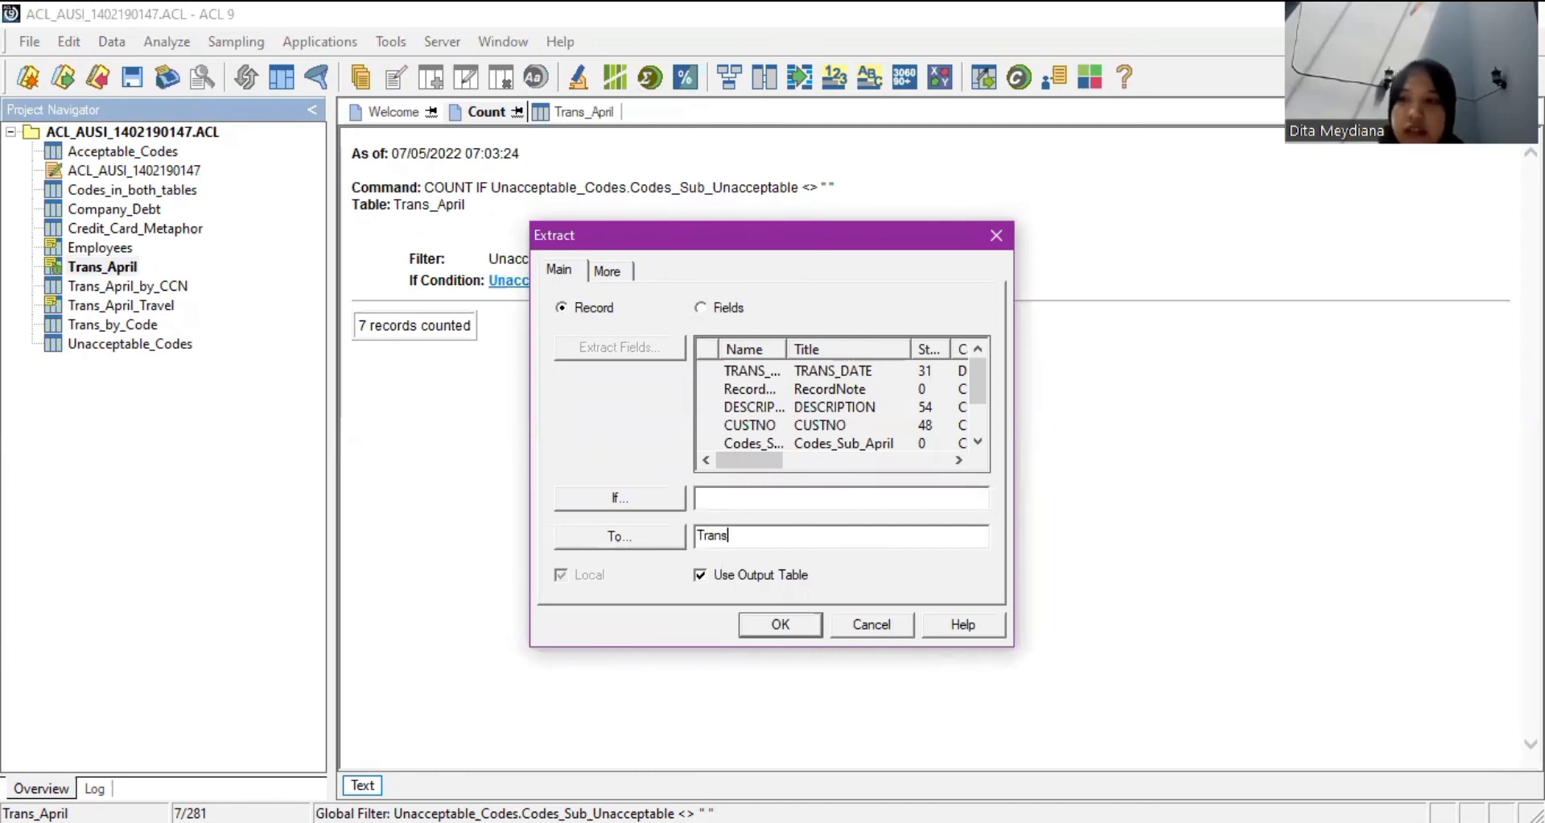
{"action": "type", "text": "_April_Un"}
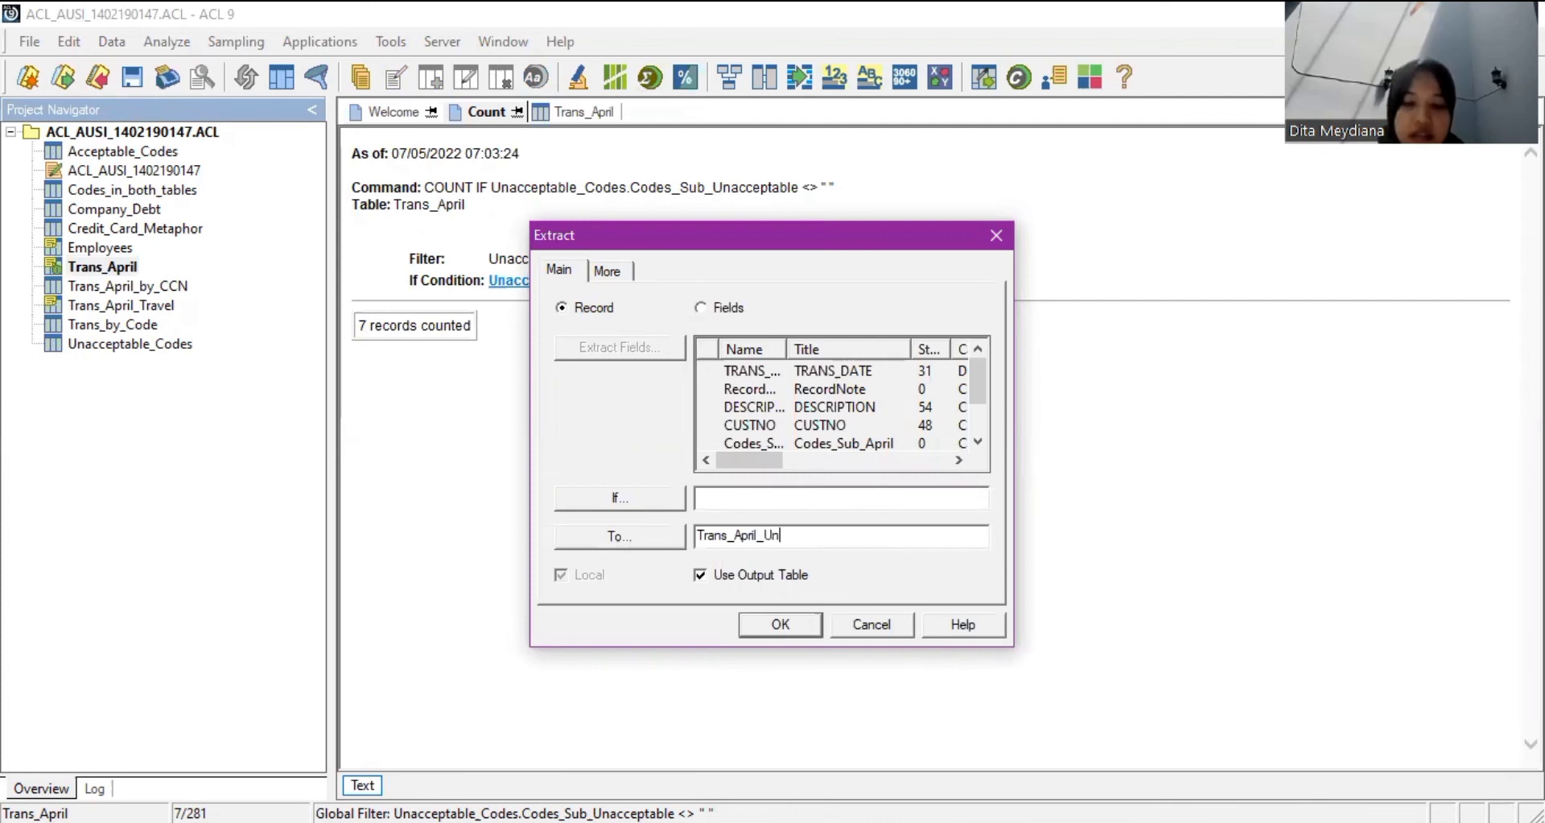
{"action": "type", "text": "capp"}
{"action": "key", "text": "BackSpace"}
{"action": "key", "text": "BackSpace"}
{"action": "key", "text": "BackSpace"}
{"action": "key", "text": "BackSpace"}
{"action": "type", "text": "acce"}
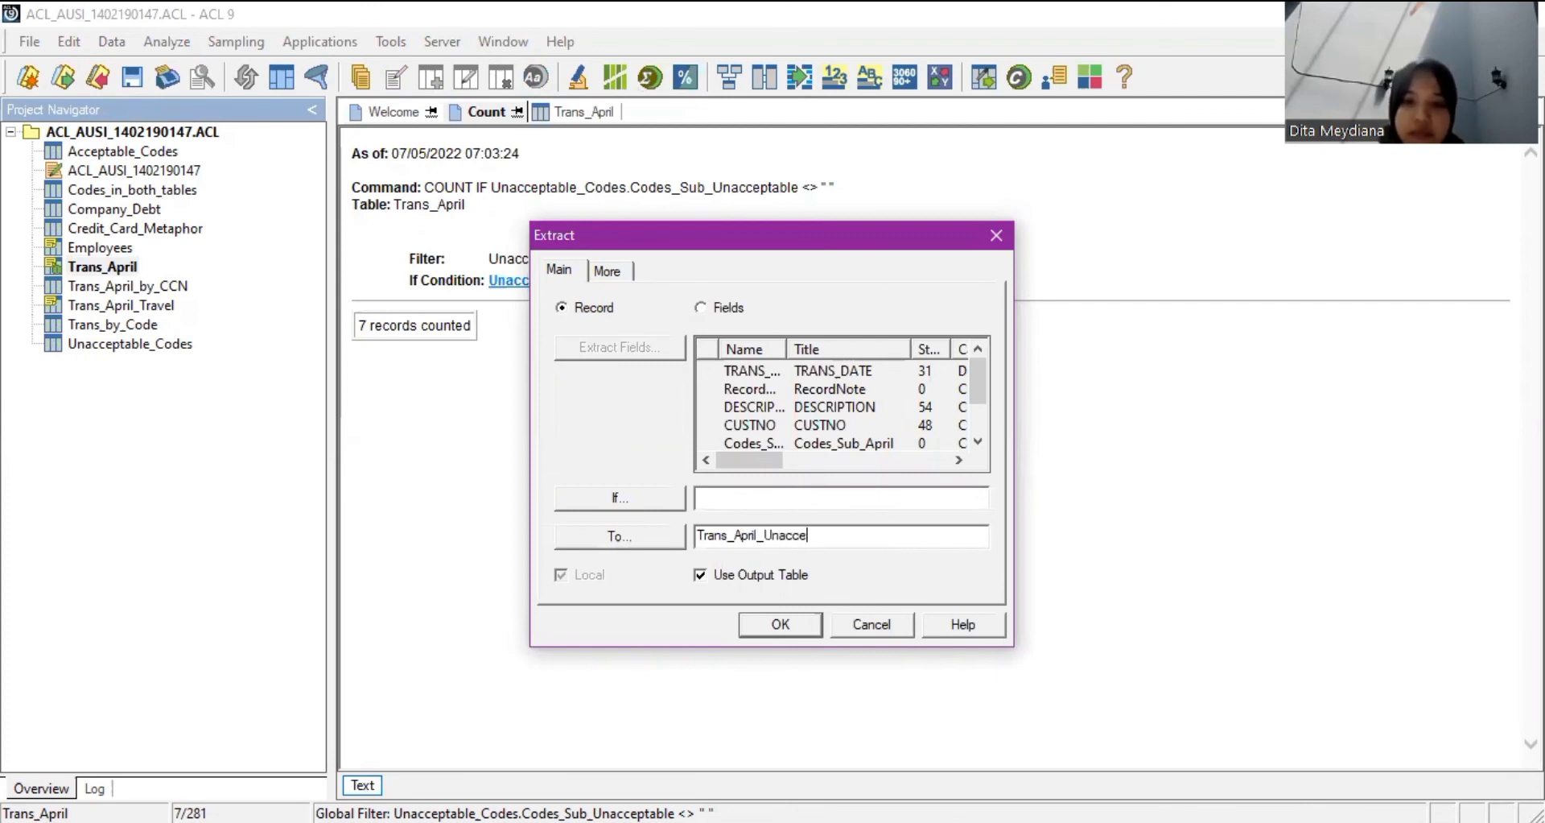
{"action": "type", "text": "ptable"}
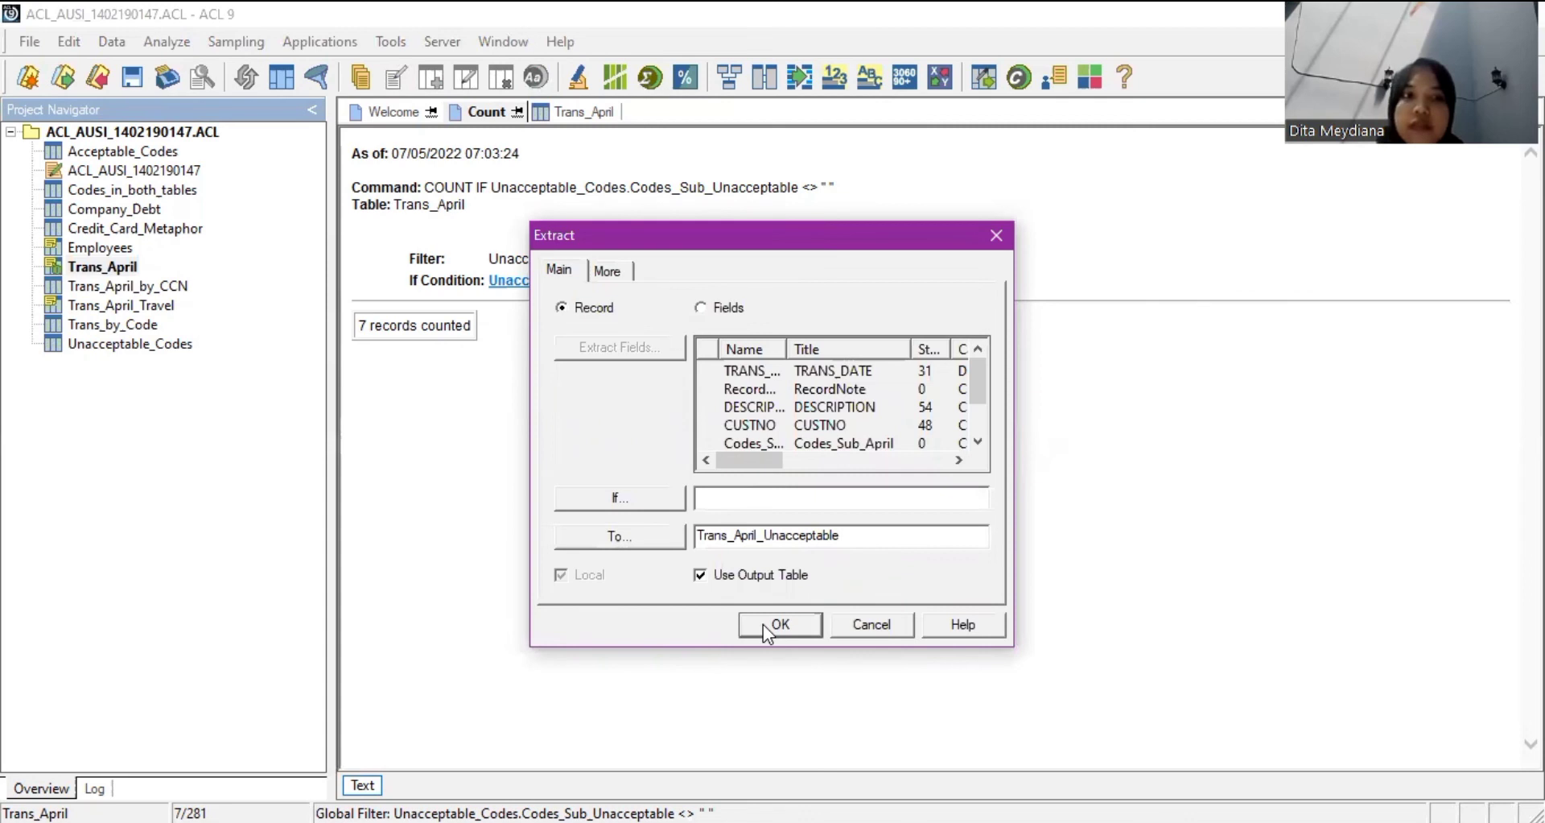
{"action": "left_click", "coordinate": [763, 625]}
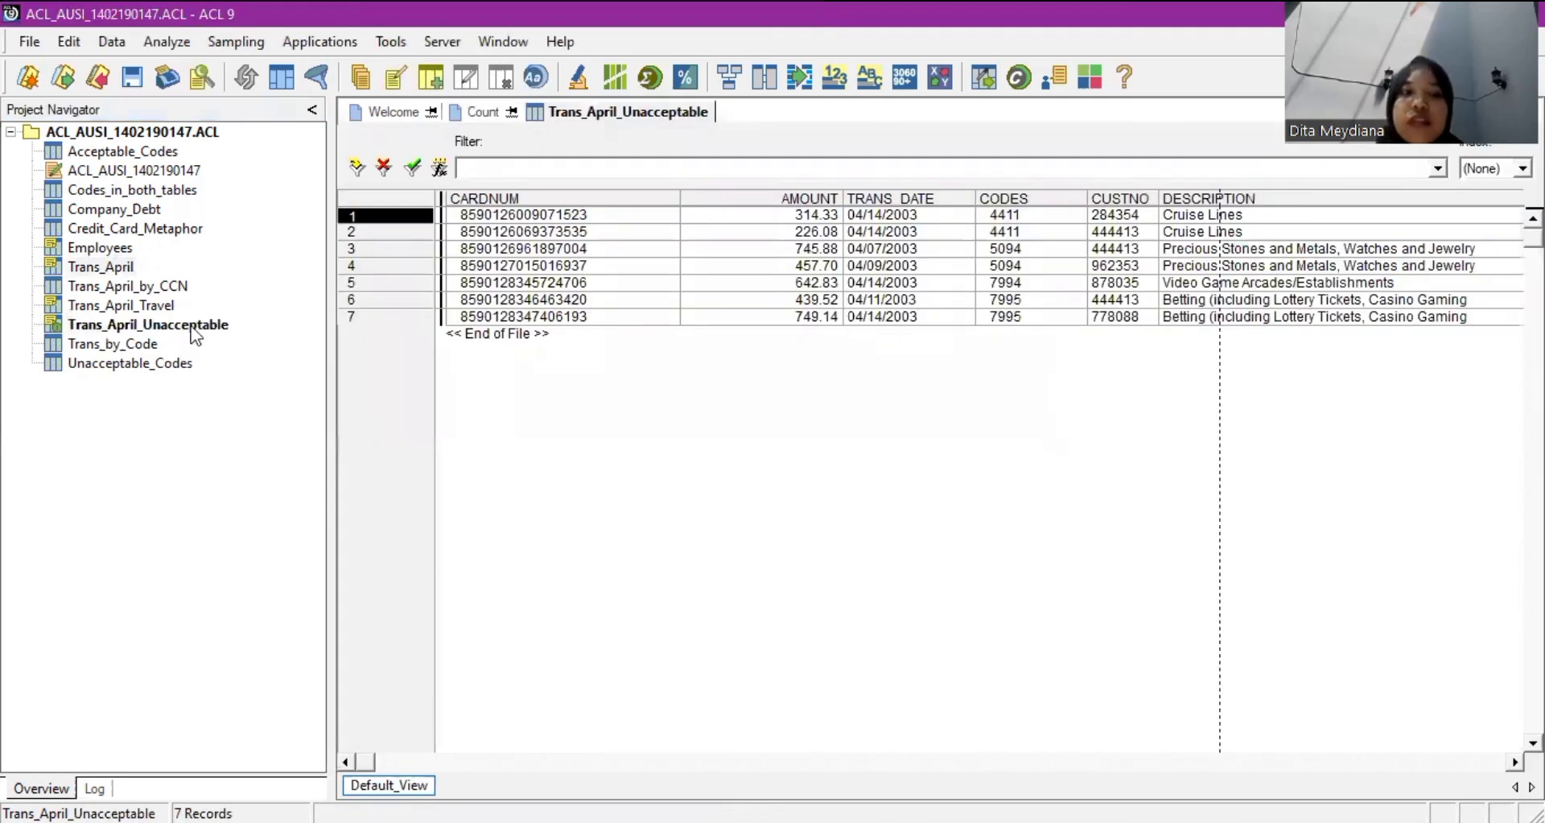
{"action": "left_click", "coordinate": [193, 329]}
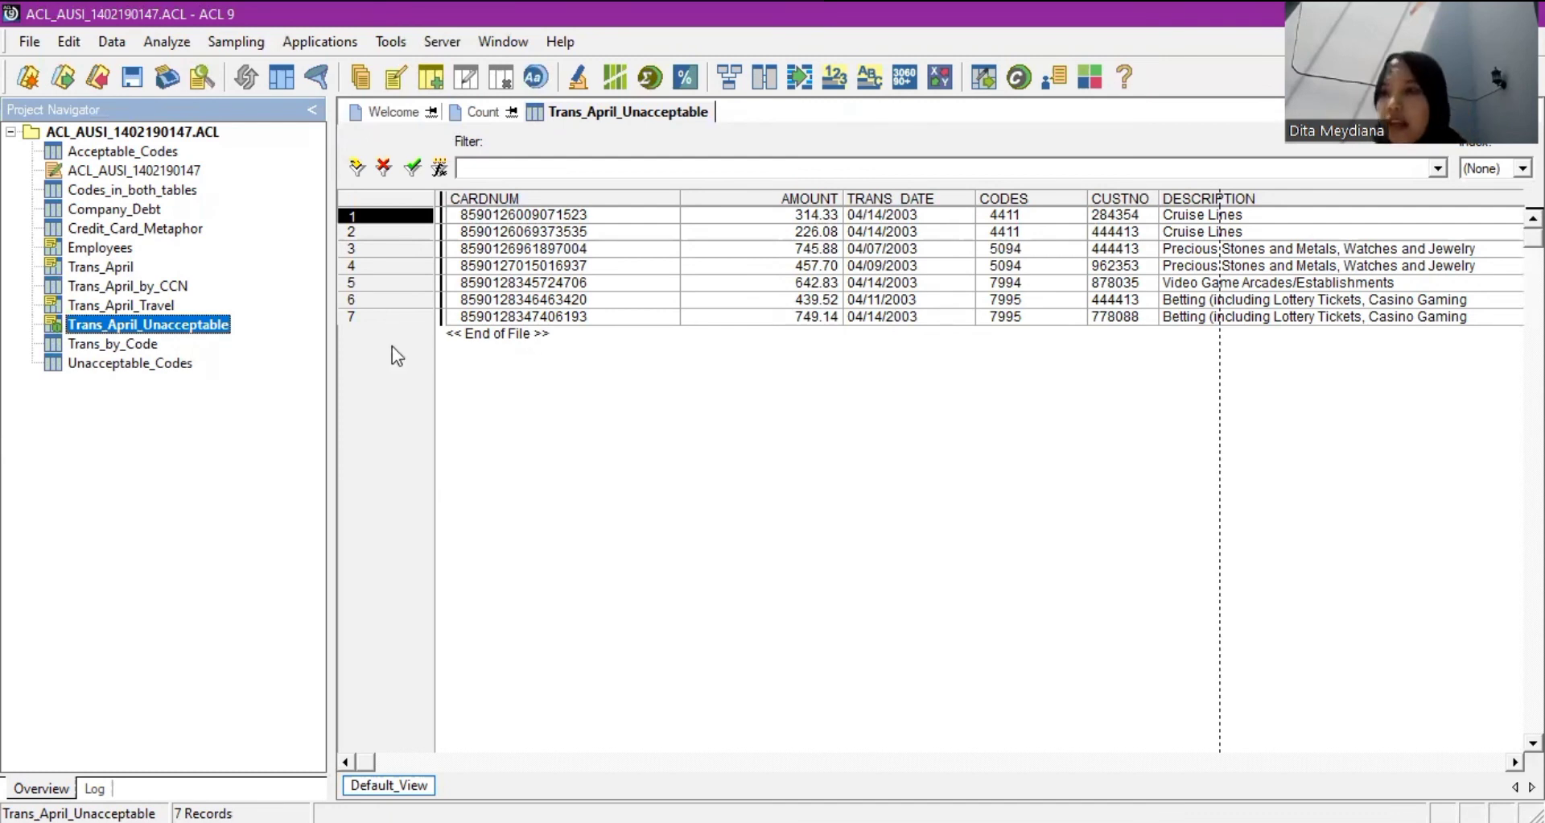
{"action": "left_click", "coordinate": [31, 42]}
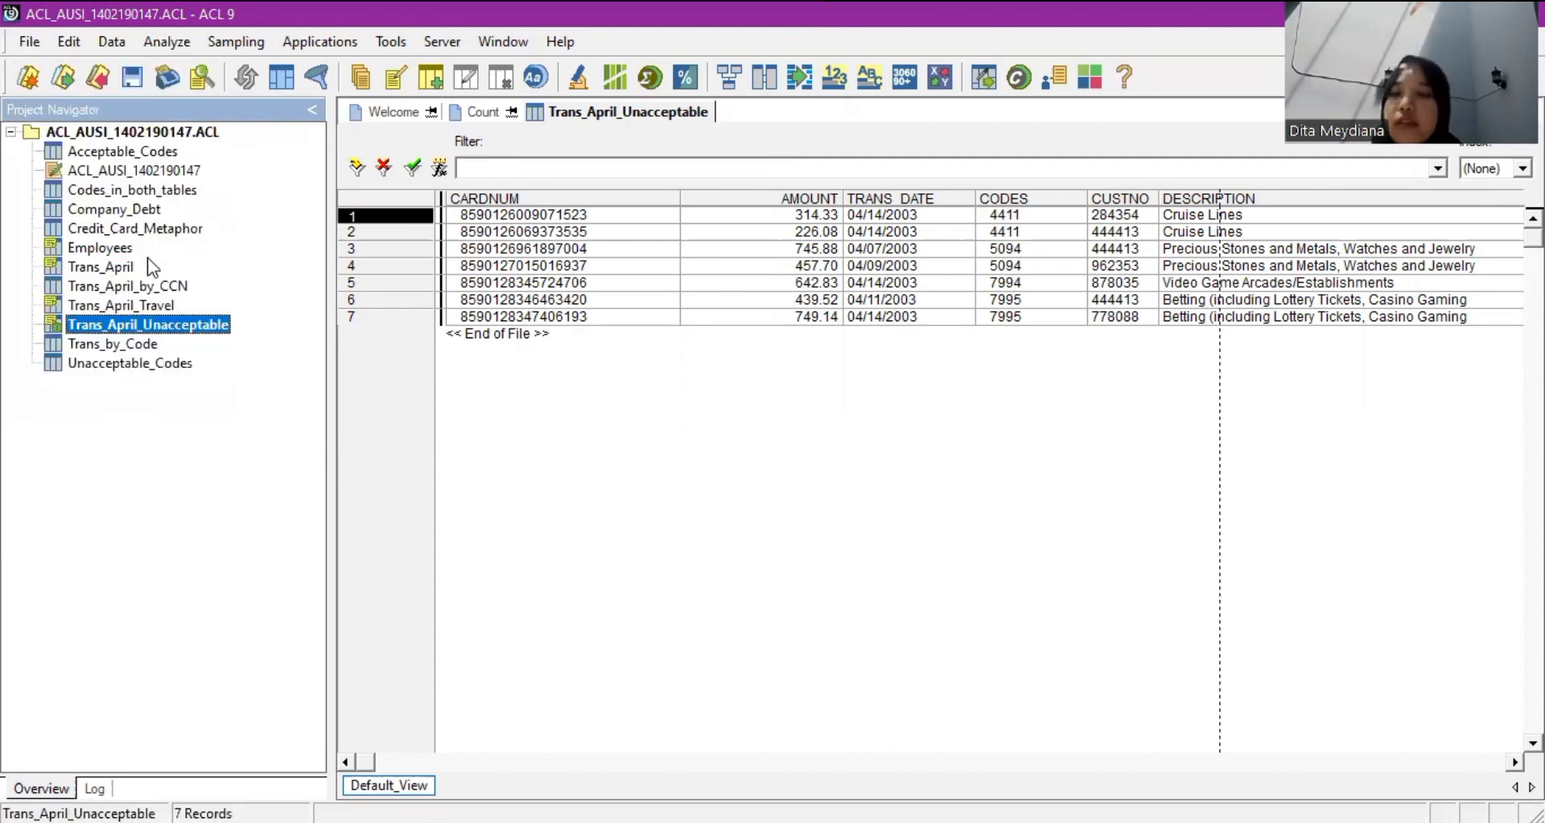
Close the Trans_April_Unacceptable table view and the Count result view.
{"action": "left_click", "coordinate": [21, 48]}
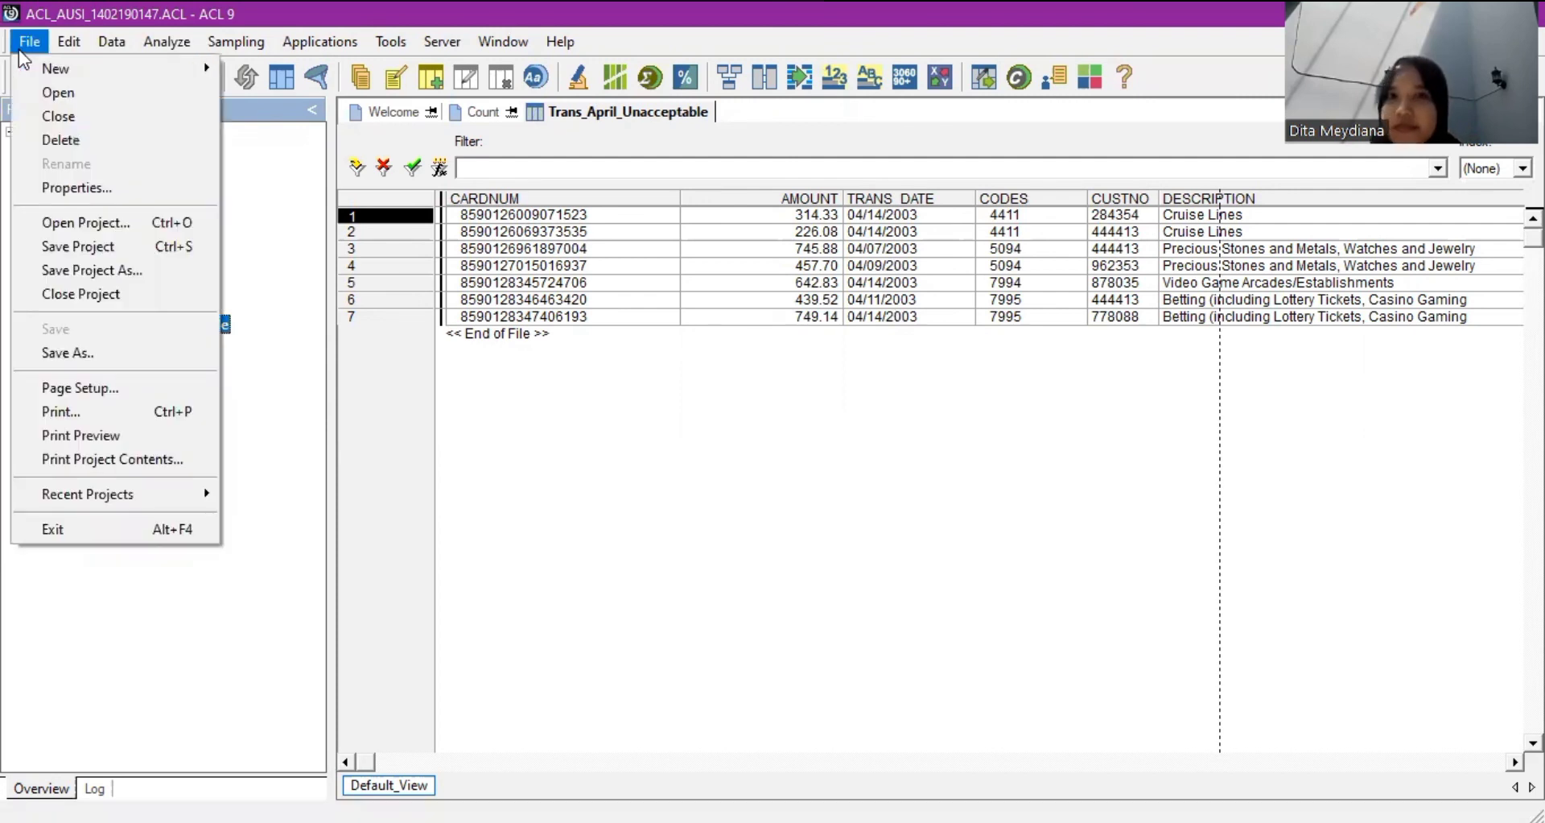
{"action": "left_click", "coordinate": [72, 119]}
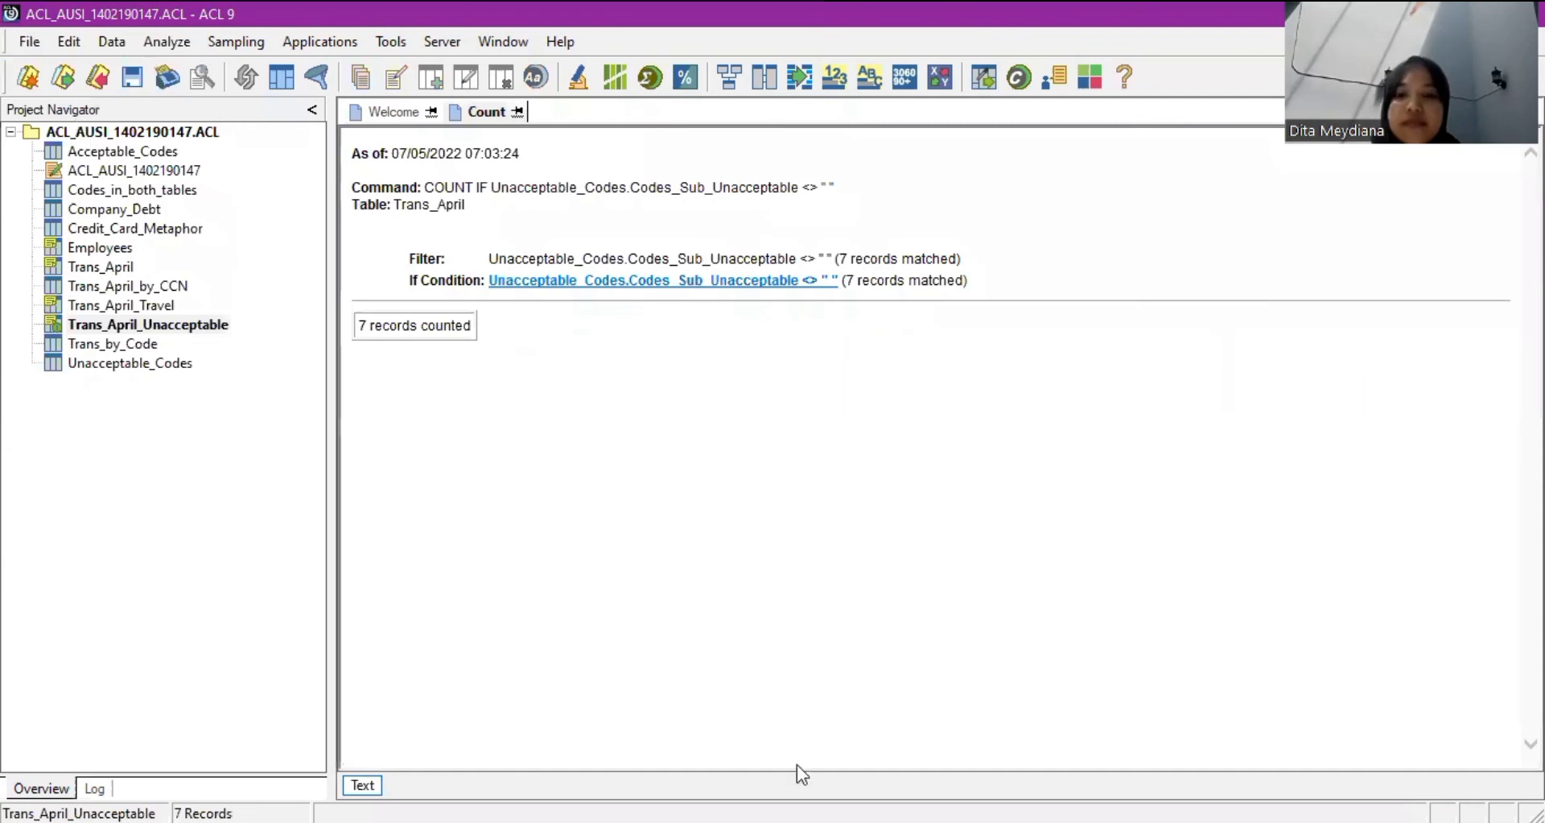
{"action": "key", "text": "ctrl+F4"}
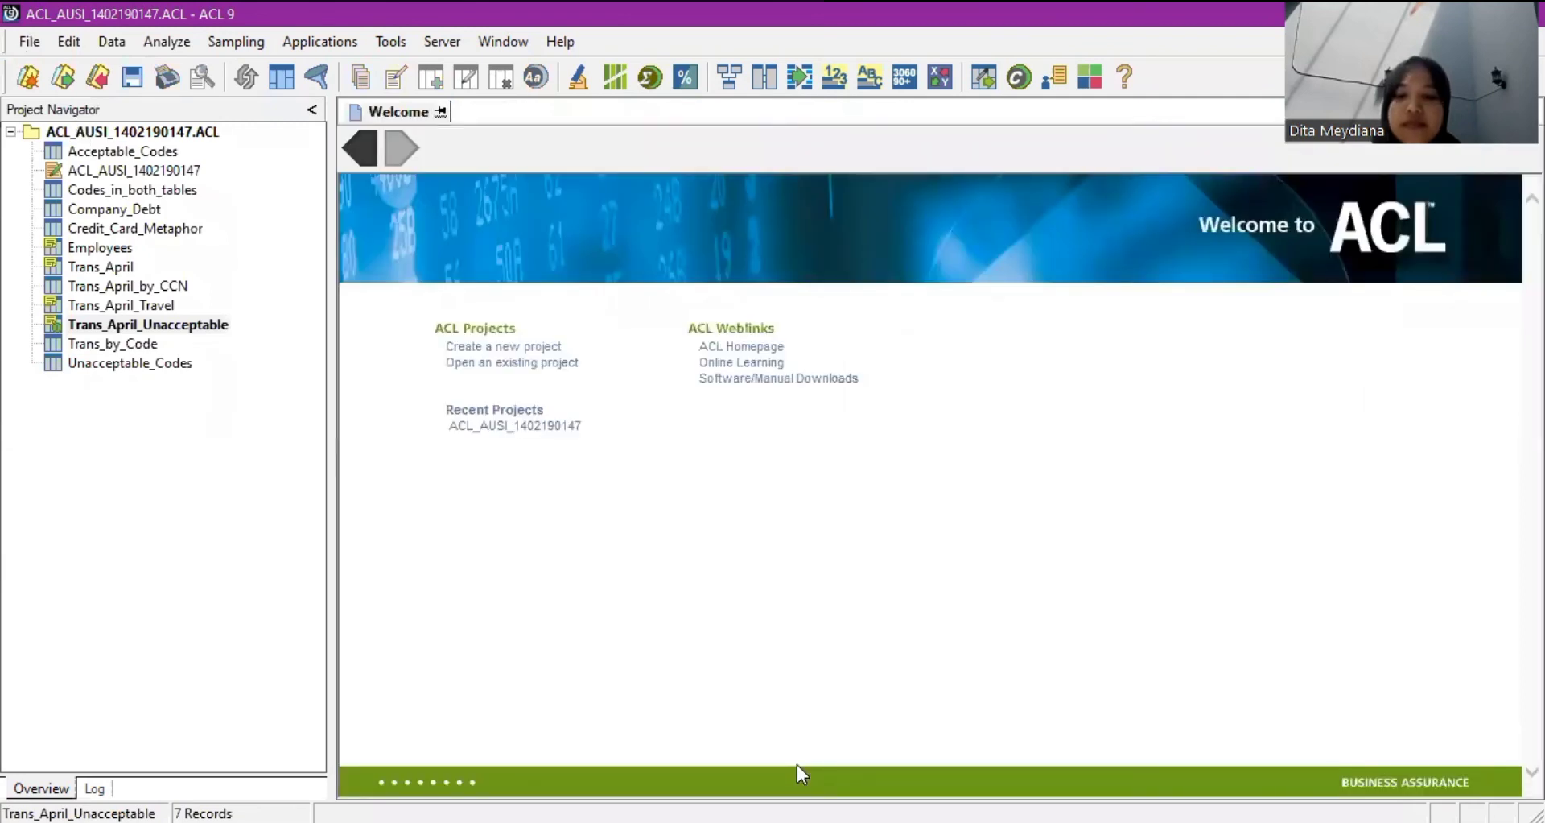